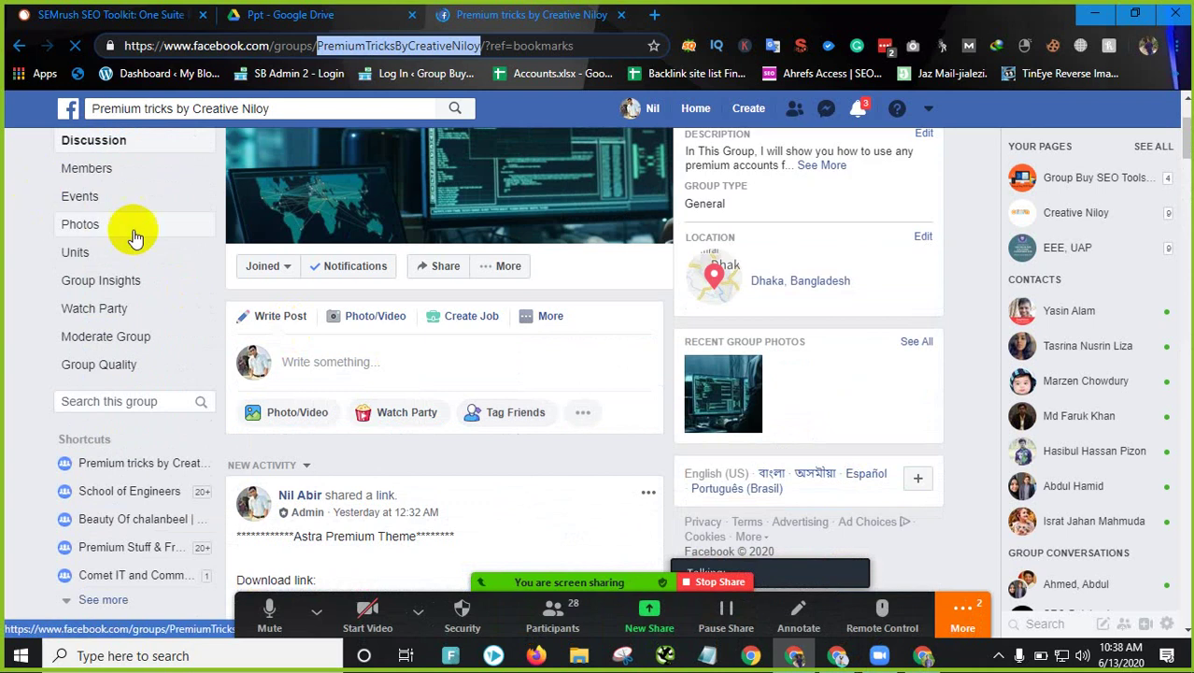
Step: Browse the group's discussion feed and expand the full text of the Skillshare Premium Account post
scroll(280, 308, "down", 2)
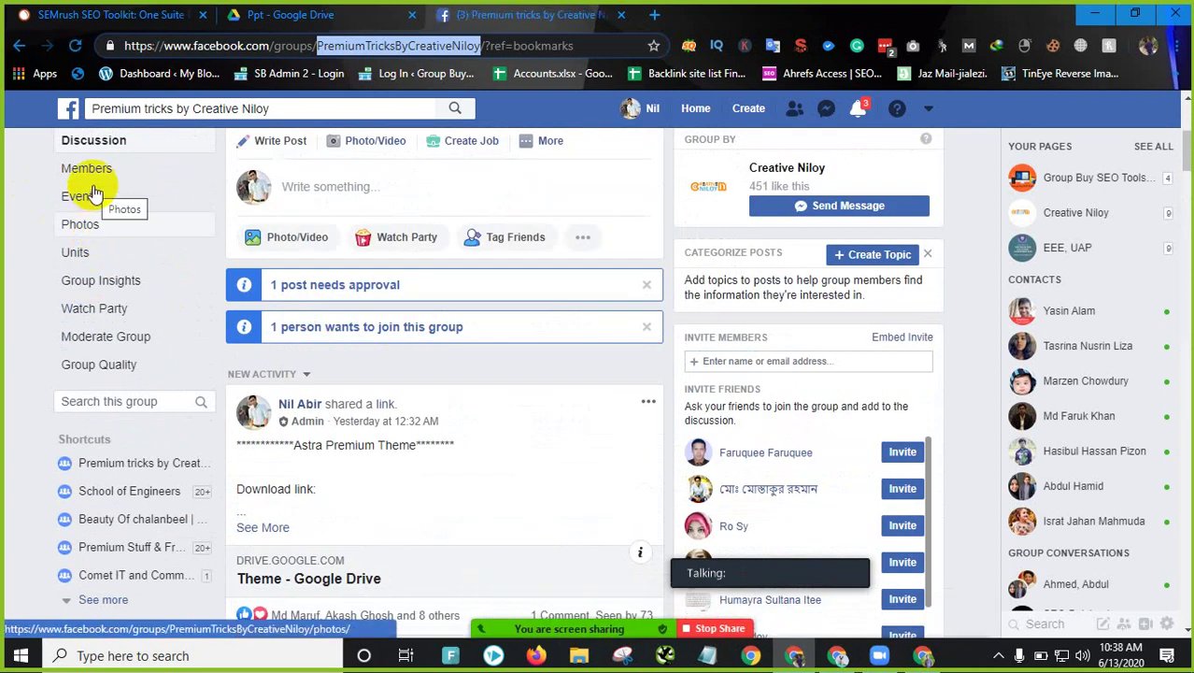
left_click(84, 168)
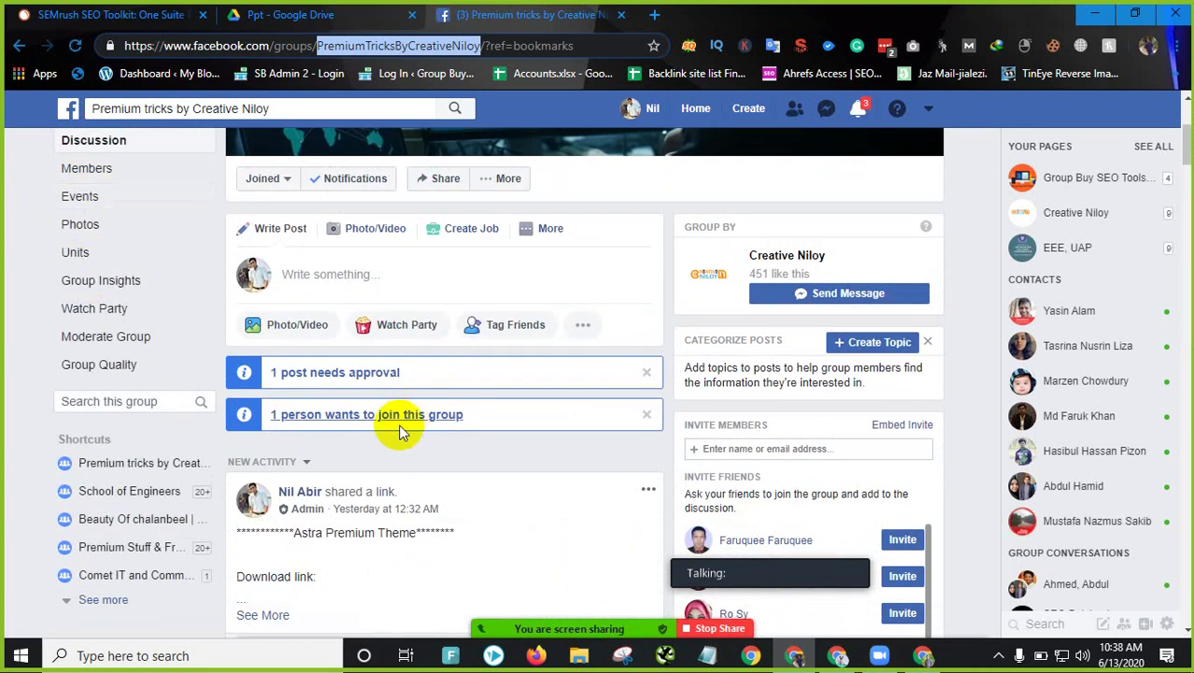
scroll(400, 463, "down", 1)
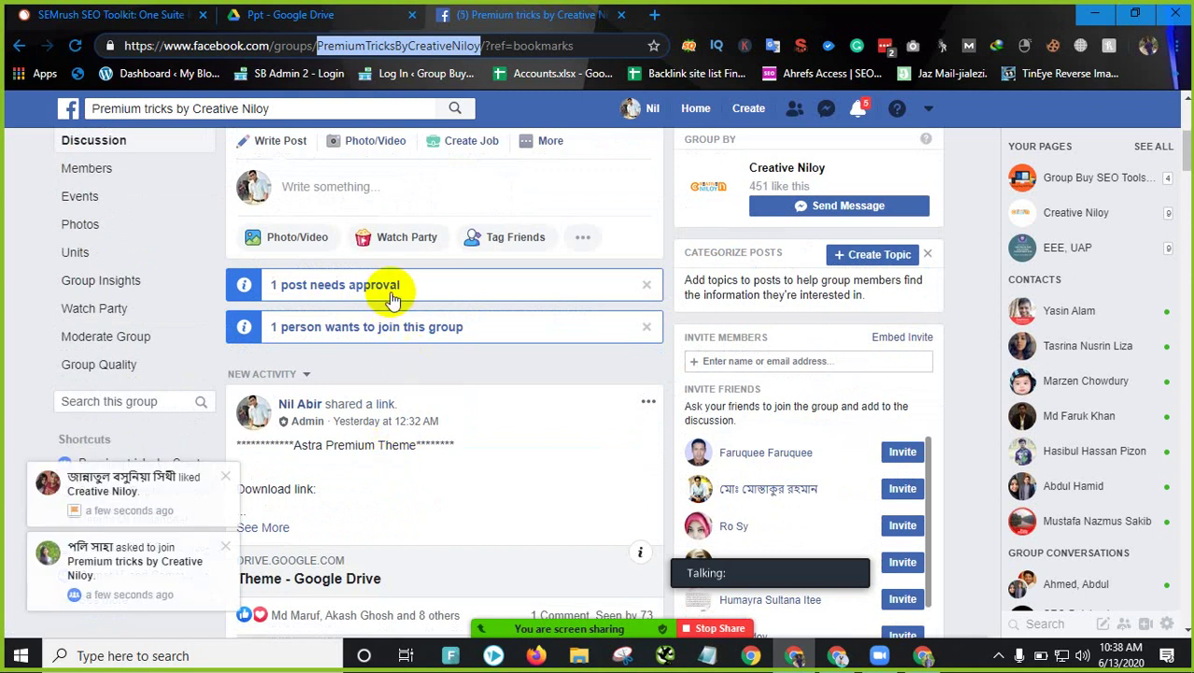
scroll(399, 426, "down", 5)
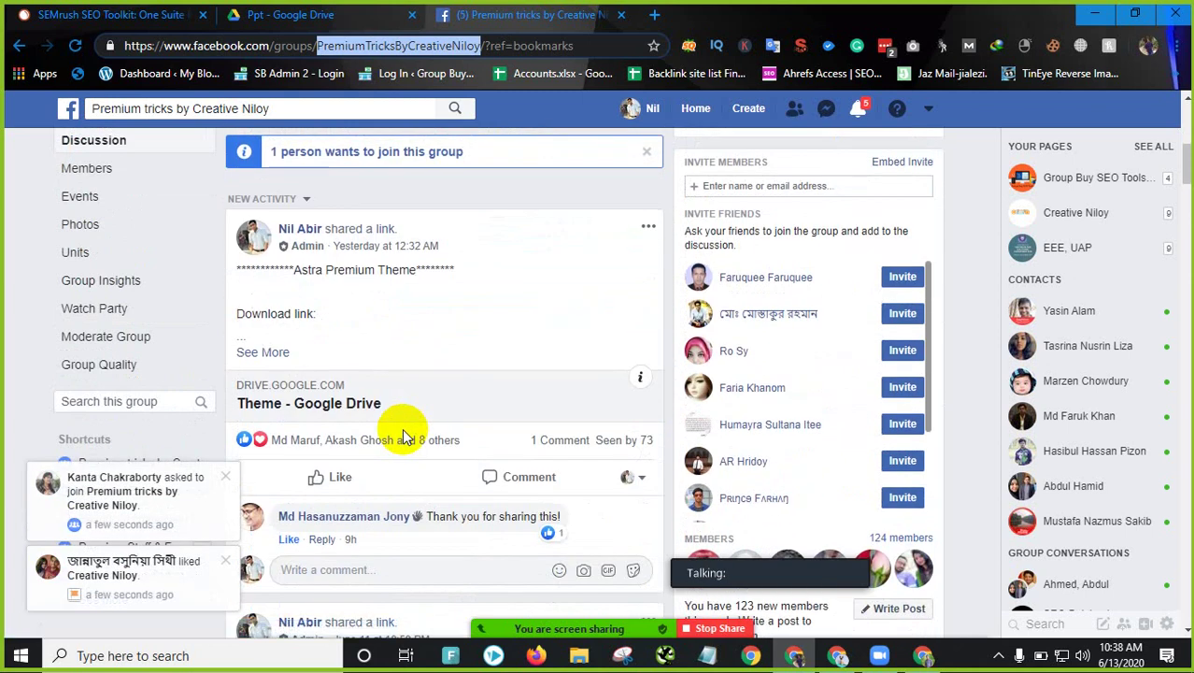
scroll(404, 435, "down", 10)
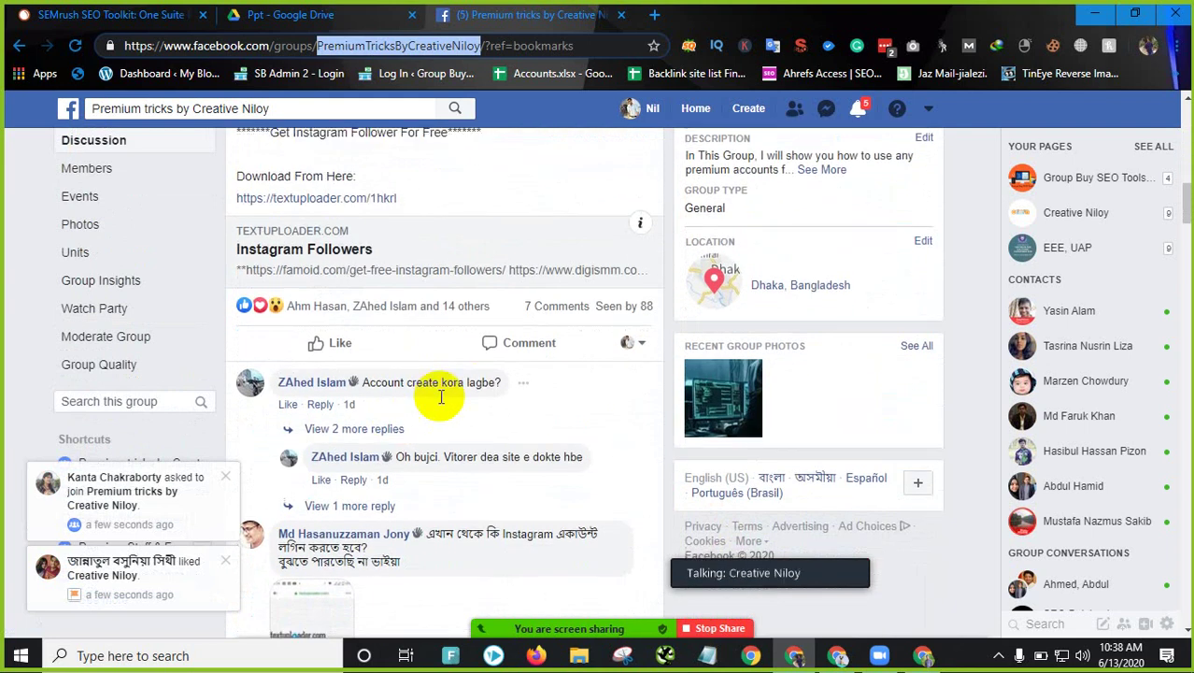
scroll(421, 408, "down", 2)
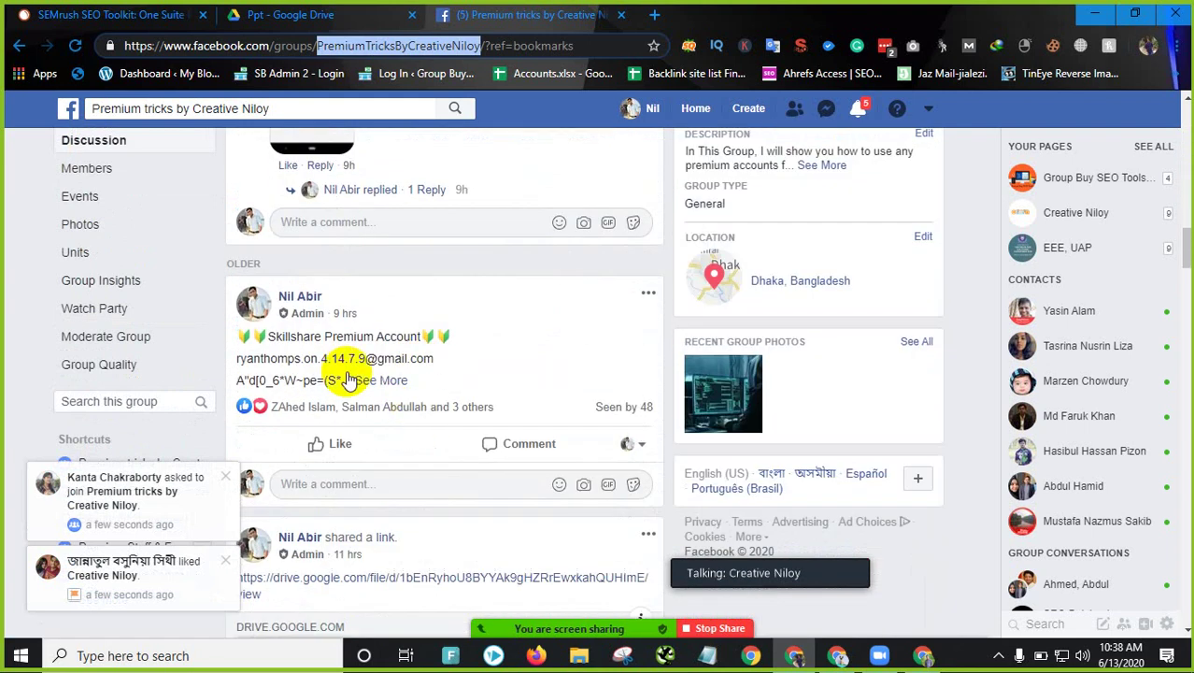
left_click(286, 336)
left_click_drag(286, 336, 386, 347)
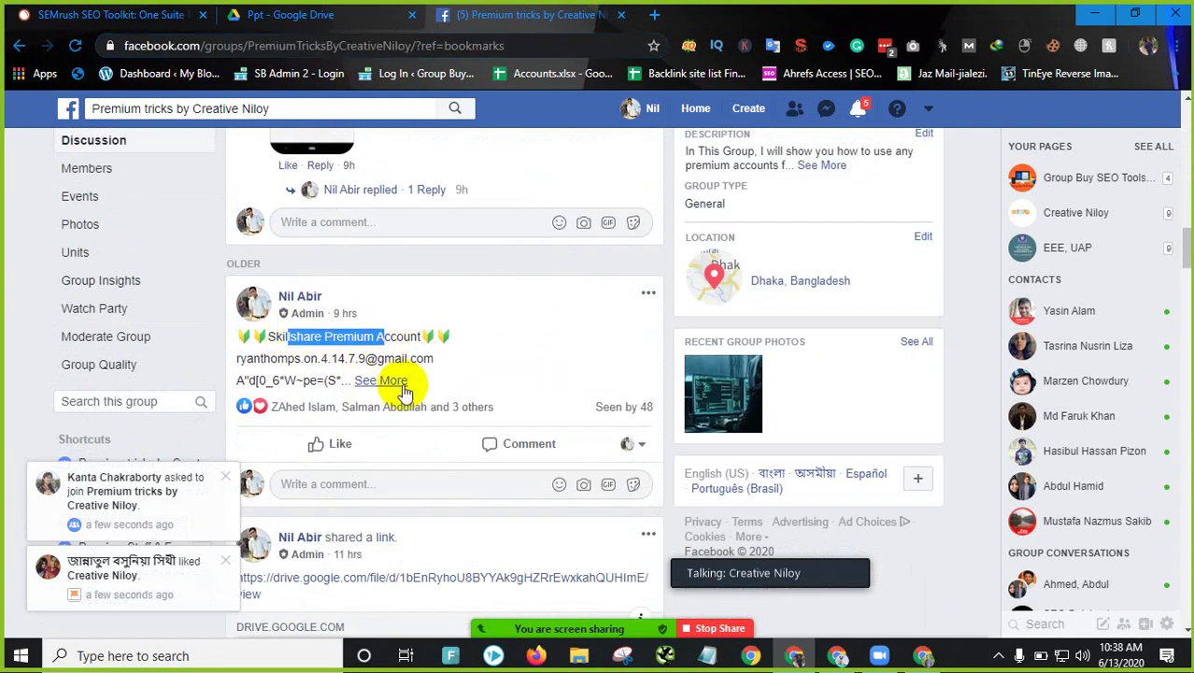
left_click(381, 381)
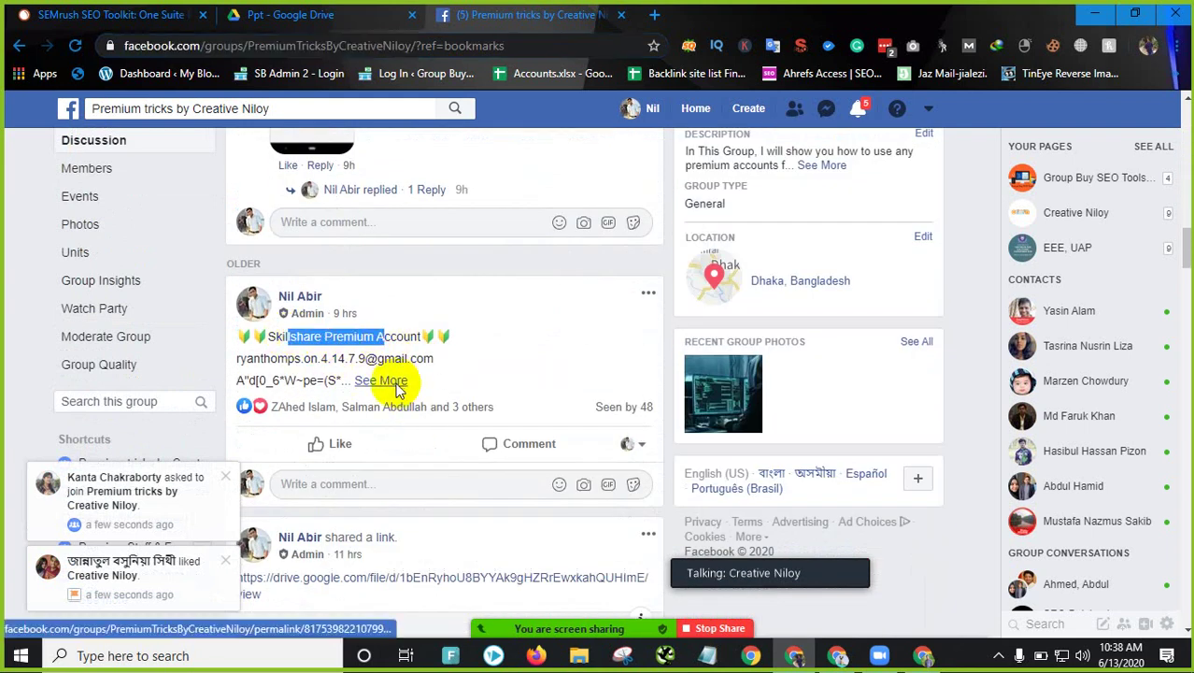
left_click(280, 360)
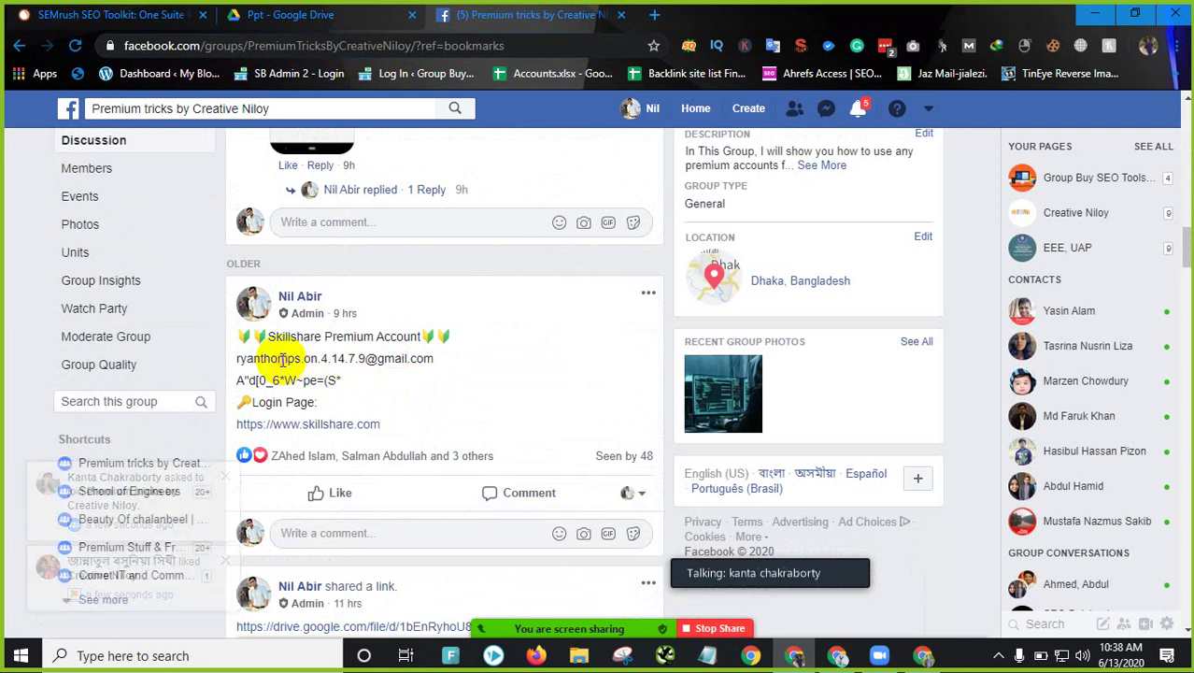
Step: Approve all pending member requests for the Premium tricks by Creative Niloy group and open the notifications list
scroll(456, 313, "down", 5)
scroll(426, 319, "up", 12)
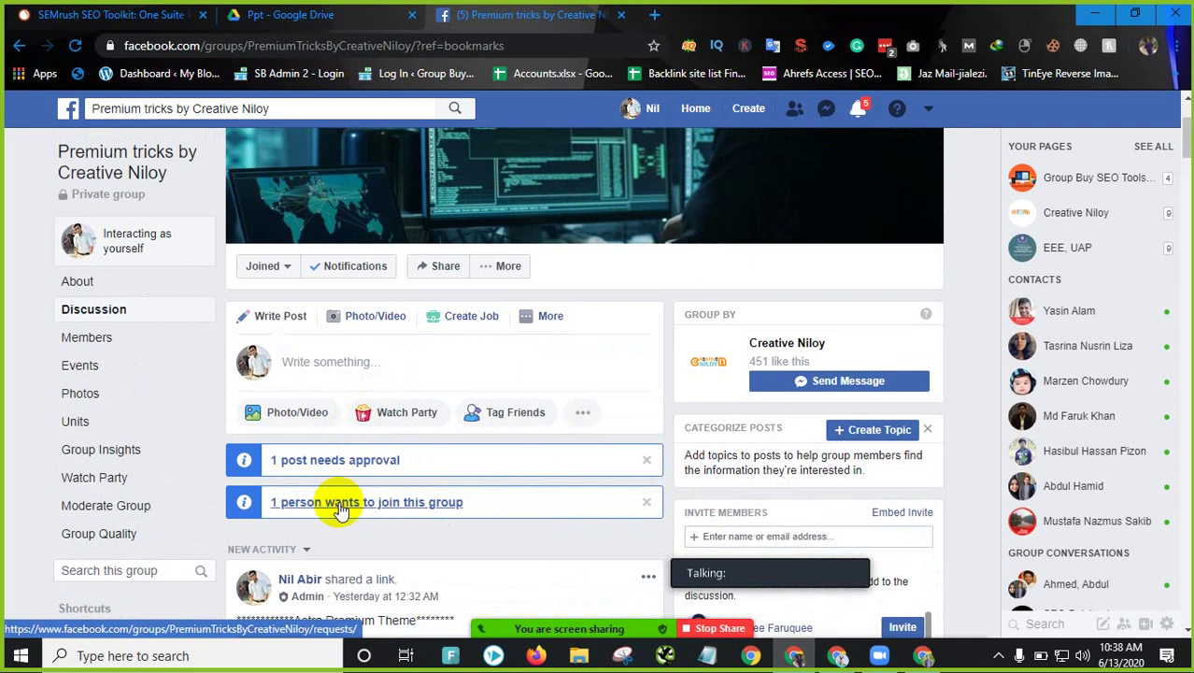
left_click(341, 509)
scroll(338, 499, "down", 3)
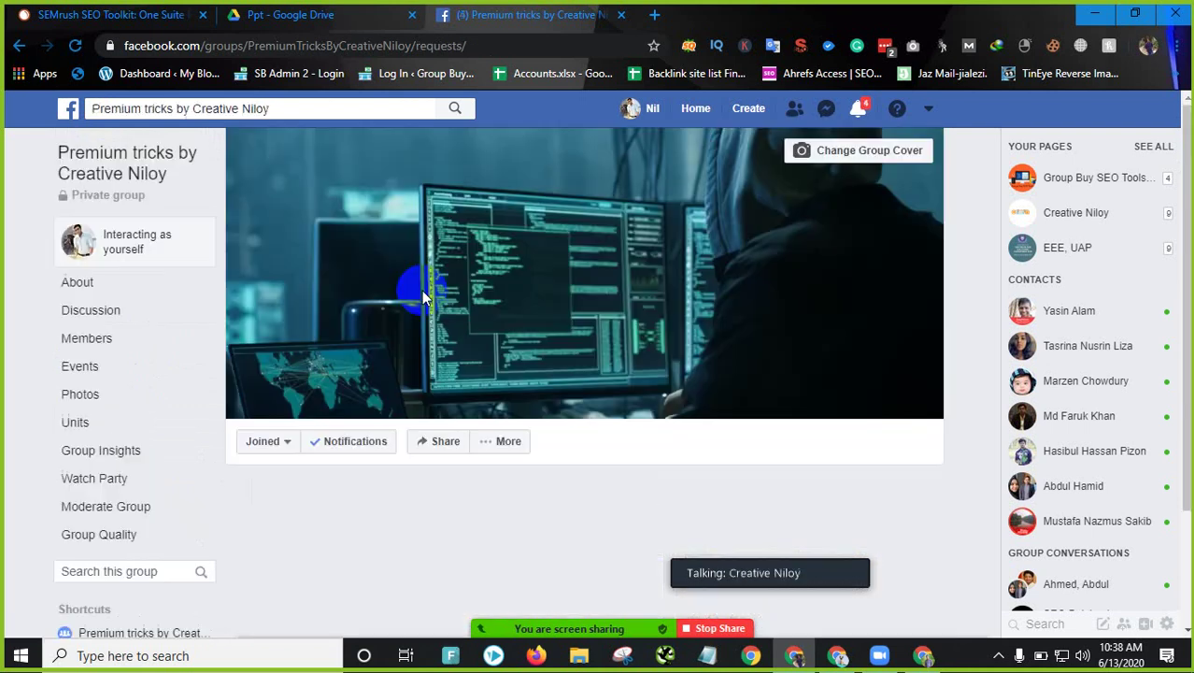
scroll(533, 395, "down", 3)
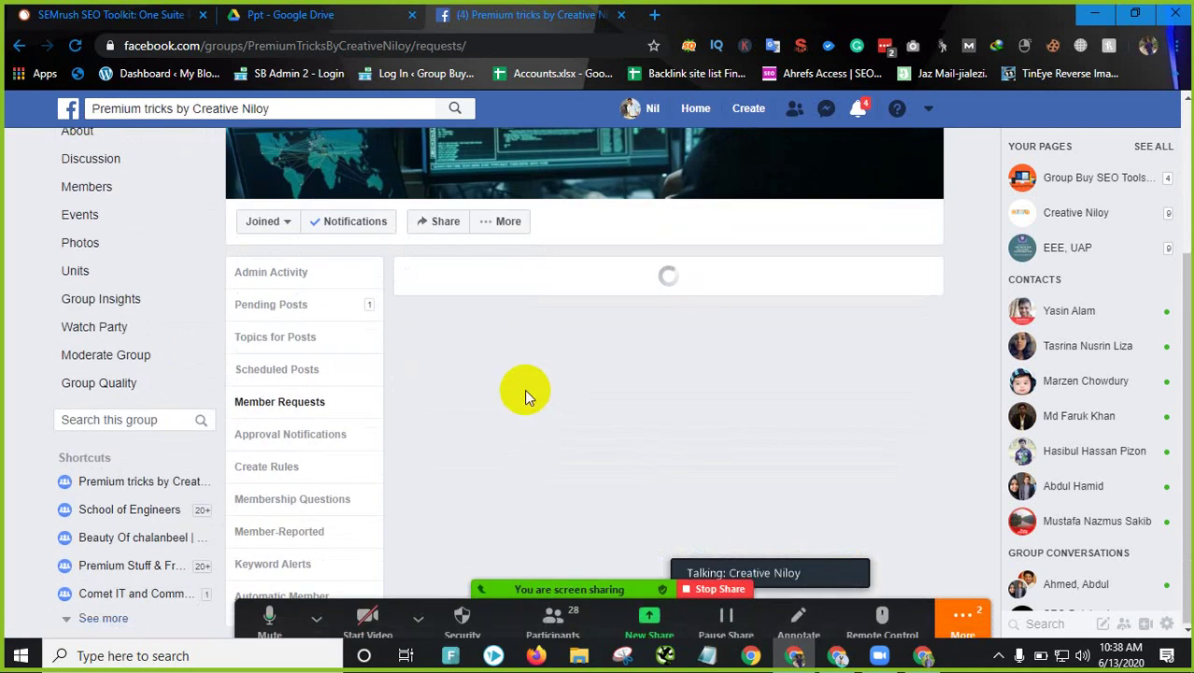
scroll(682, 365, "down", 4)
scroll(738, 360, "up", 4)
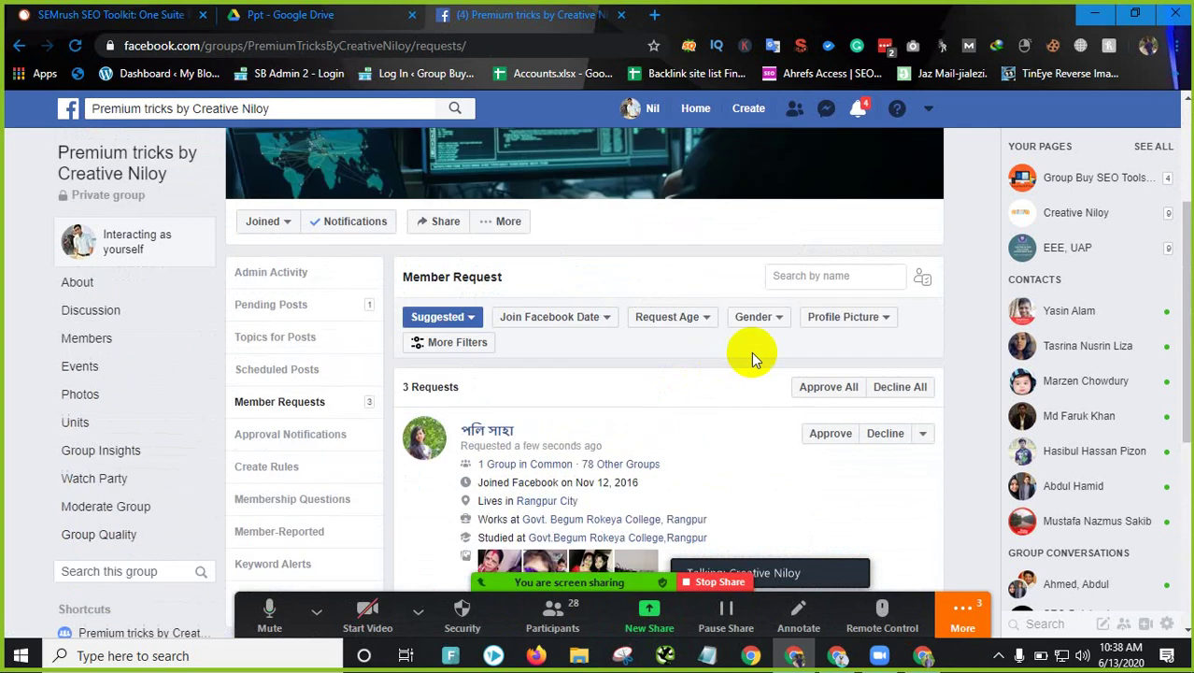
left_click(831, 390)
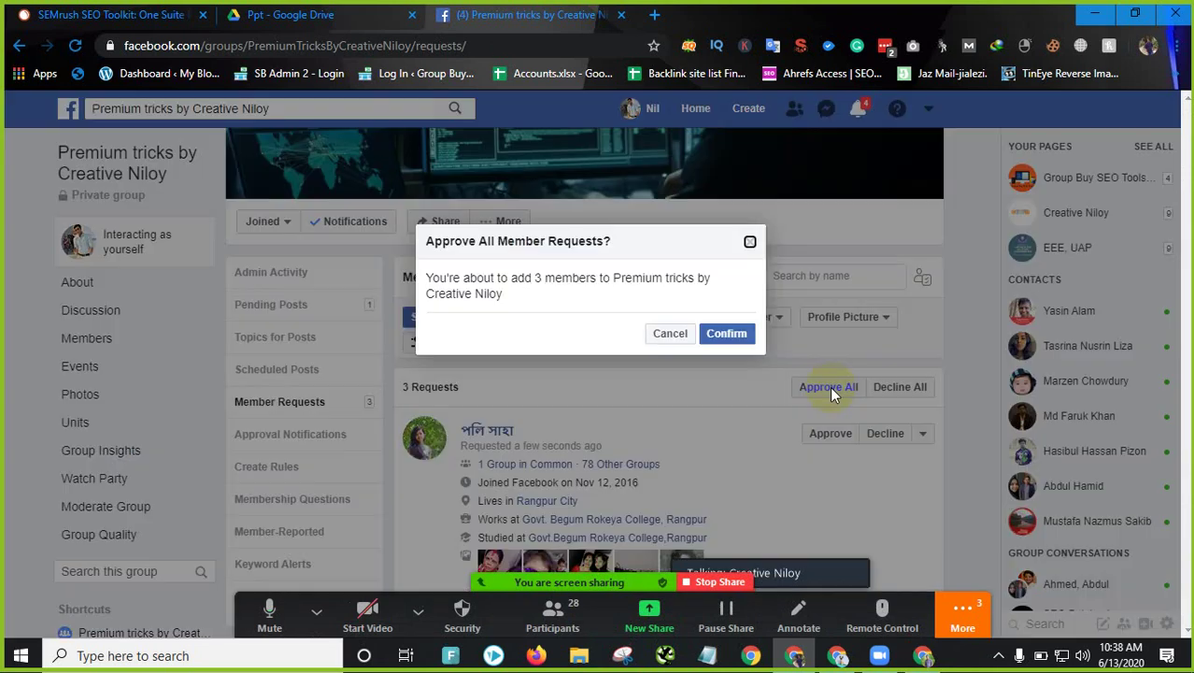
left_click(724, 334)
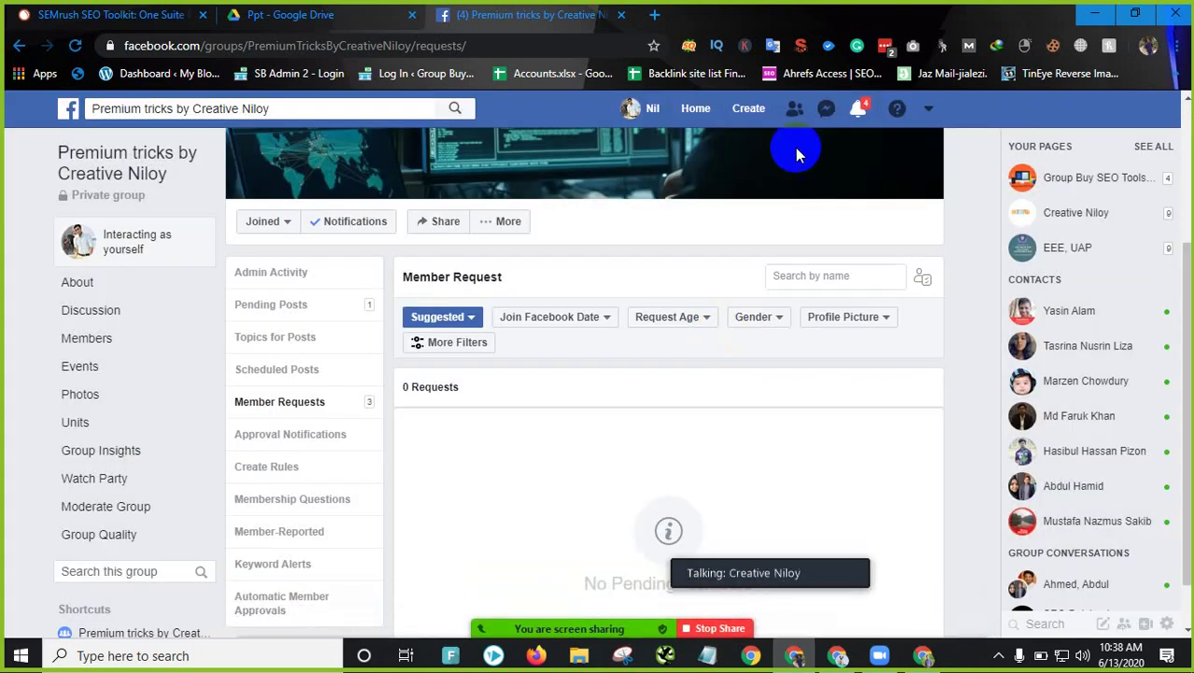
left_click(859, 110)
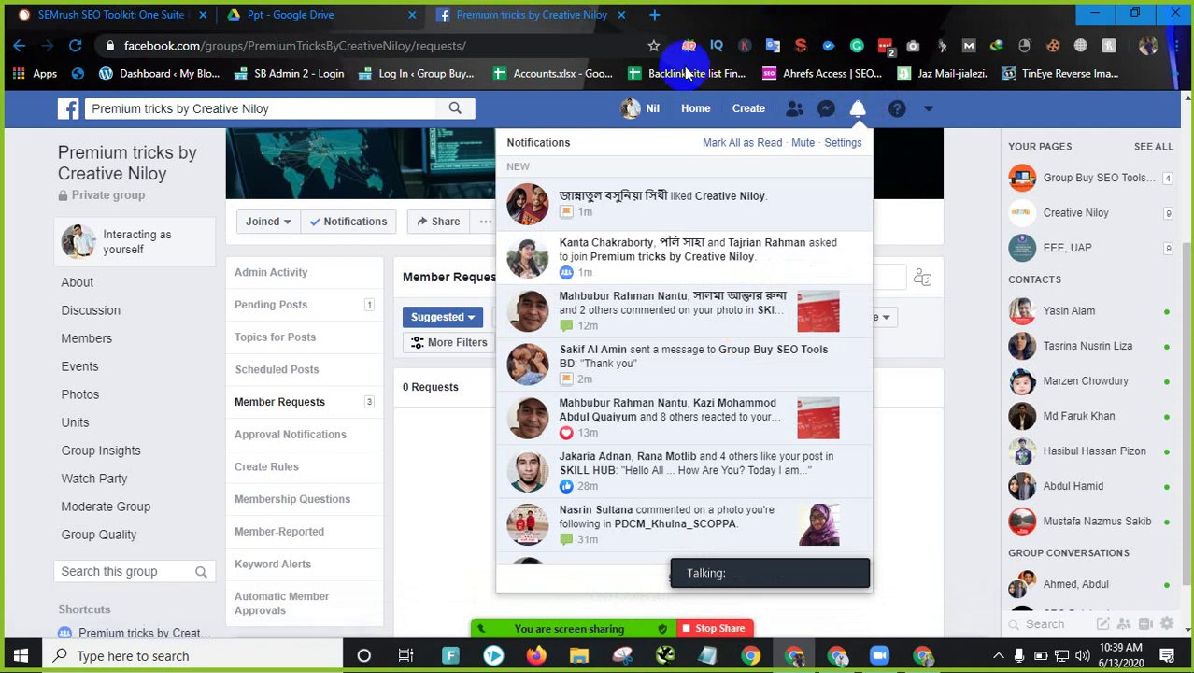
Step: Switch to StoryBase and search for content ideas on "domain hosting service" with USA as the country
left_click(923, 657)
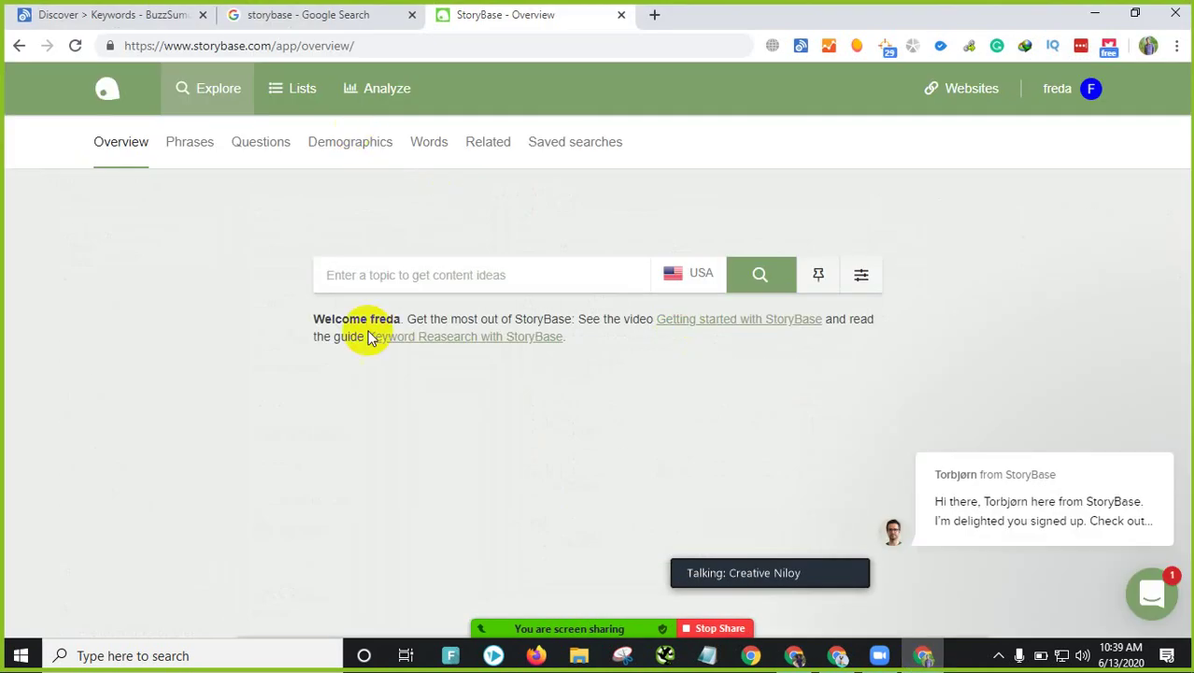
left_click(397, 271)
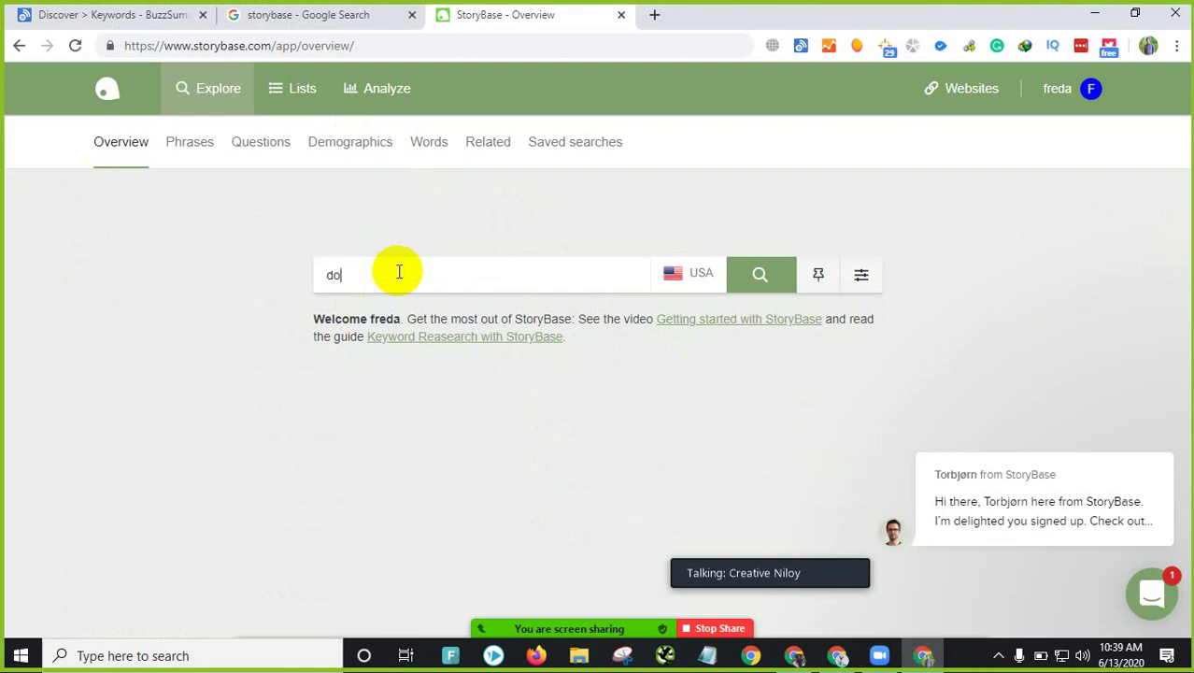
type("domain ")
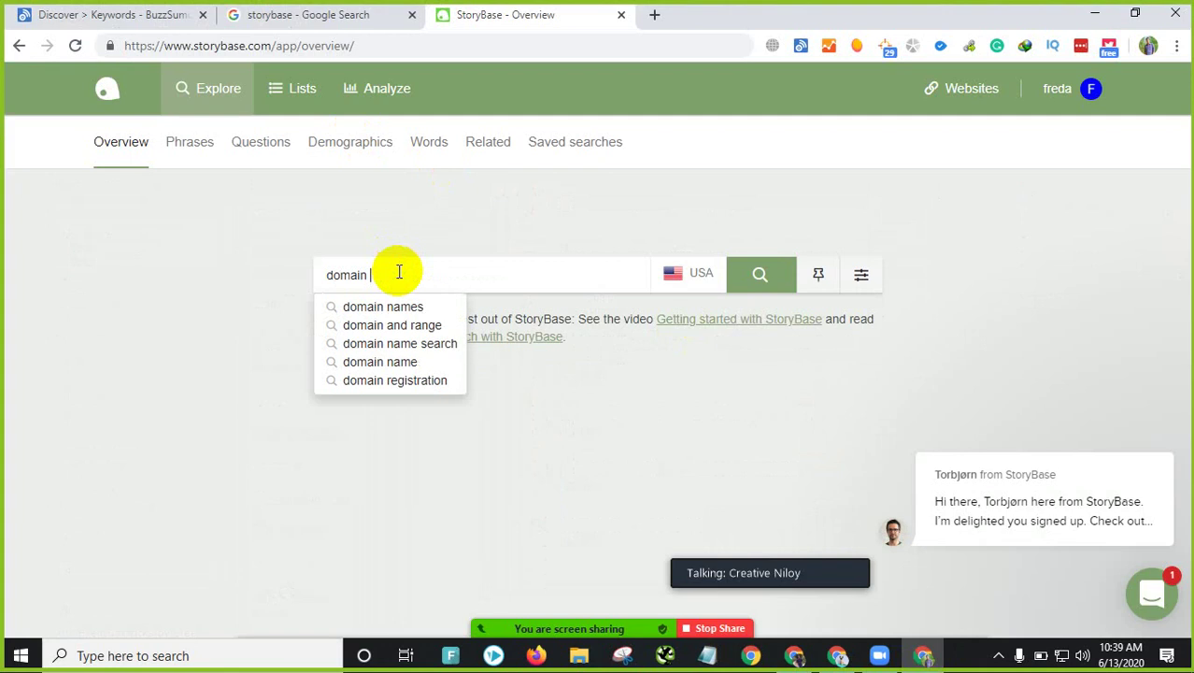
type("hosting service")
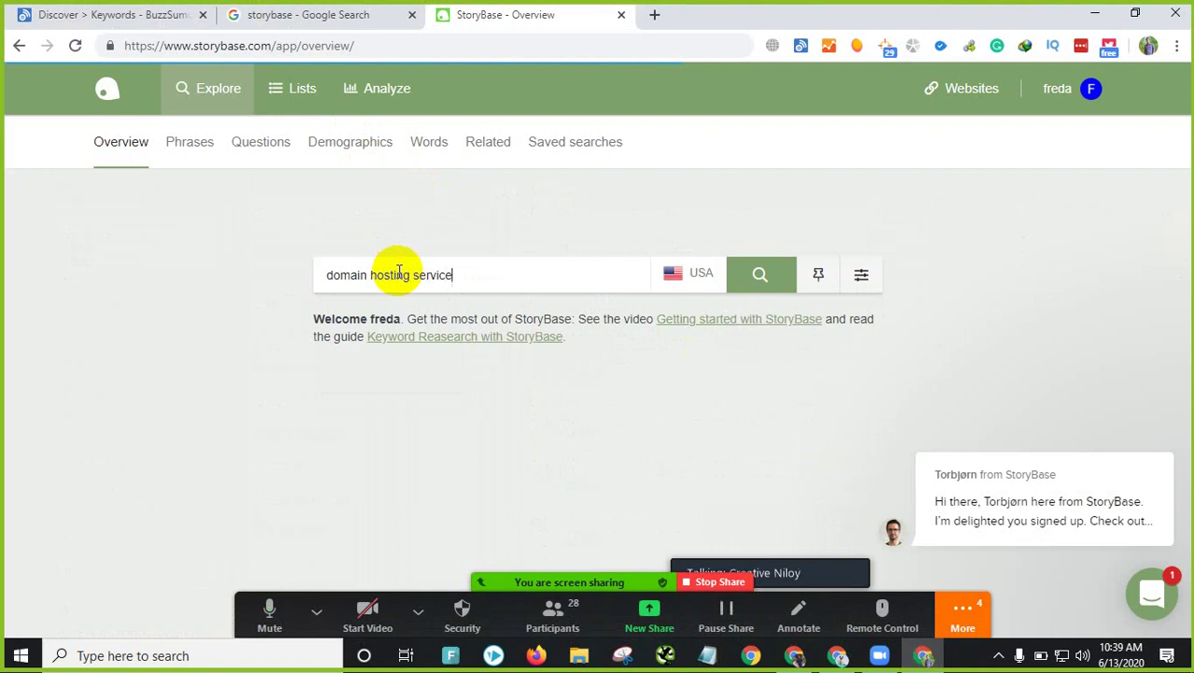
key("Return")
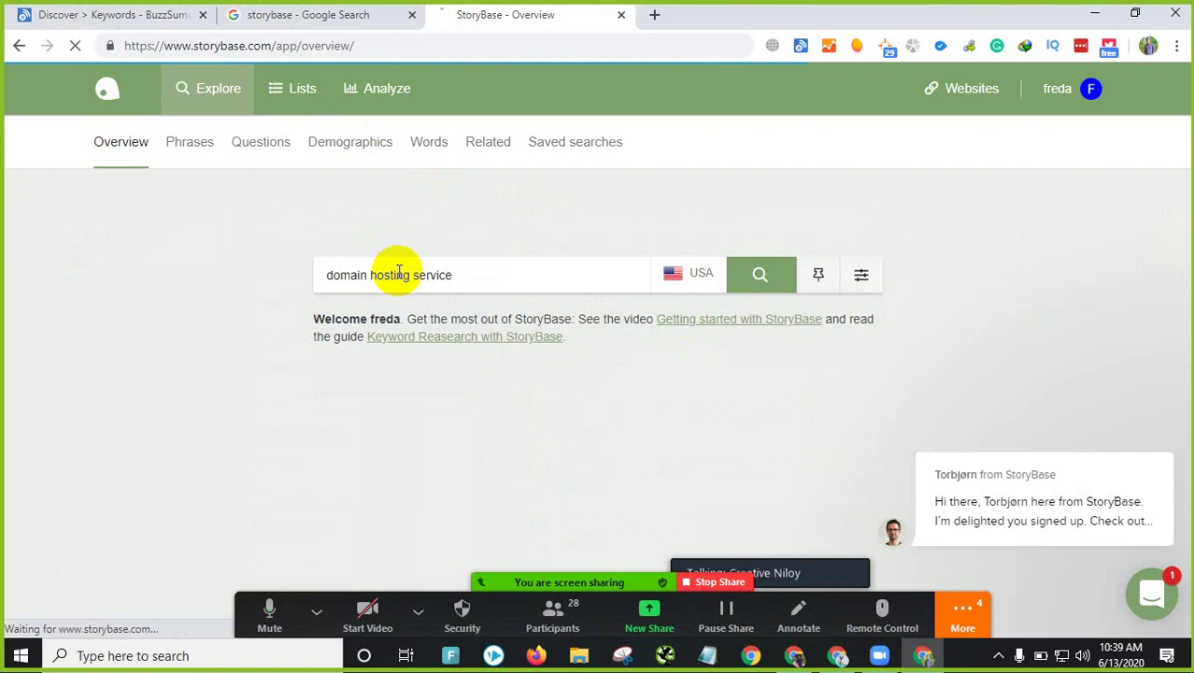
left_click(707, 276)
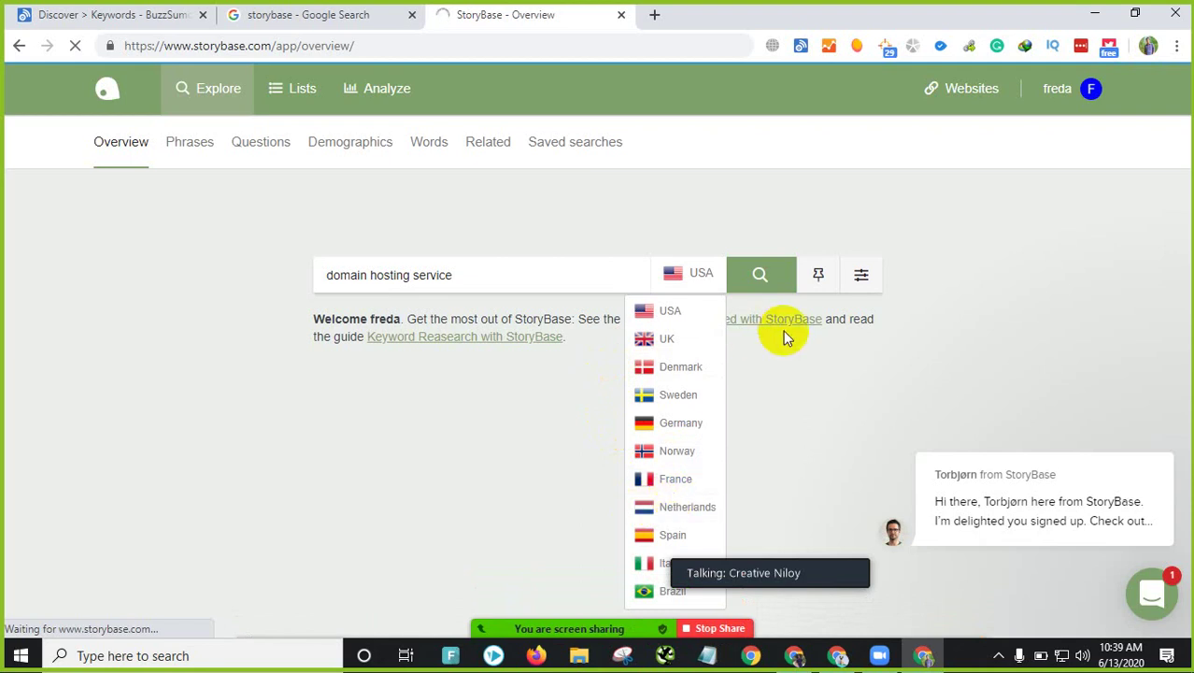
left_click(758, 274)
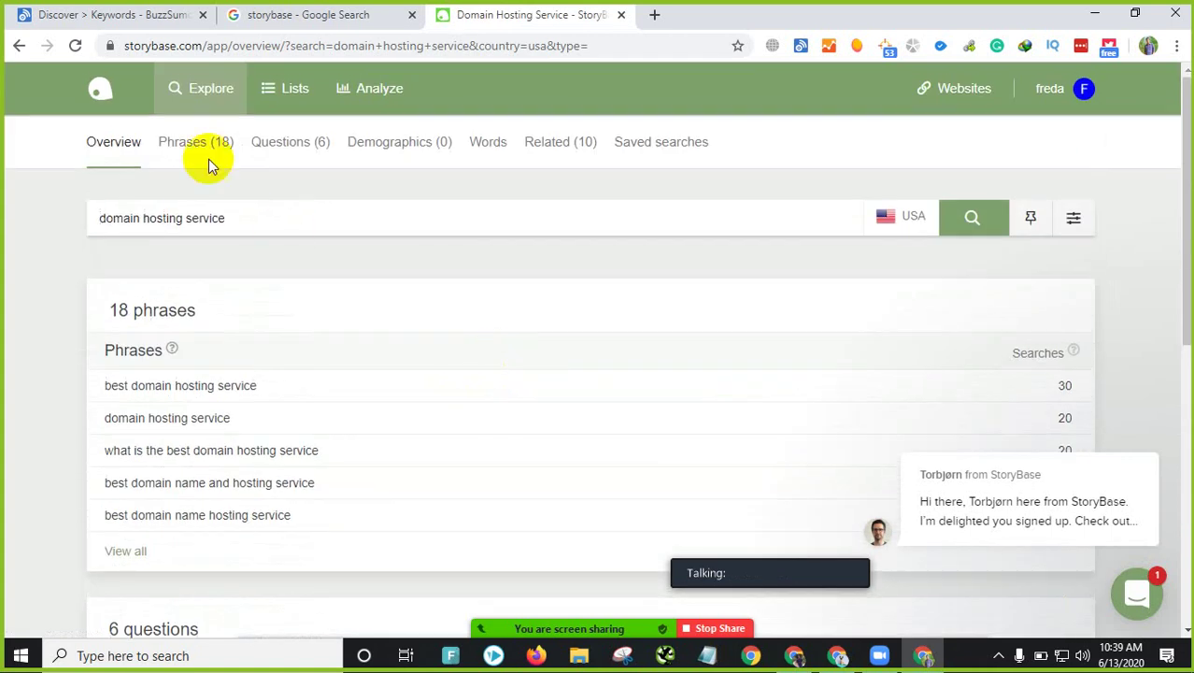
Step: Examine the phrases, questions and related terms for the topic, along with their search volumes
scroll(511, 341, "down", 2)
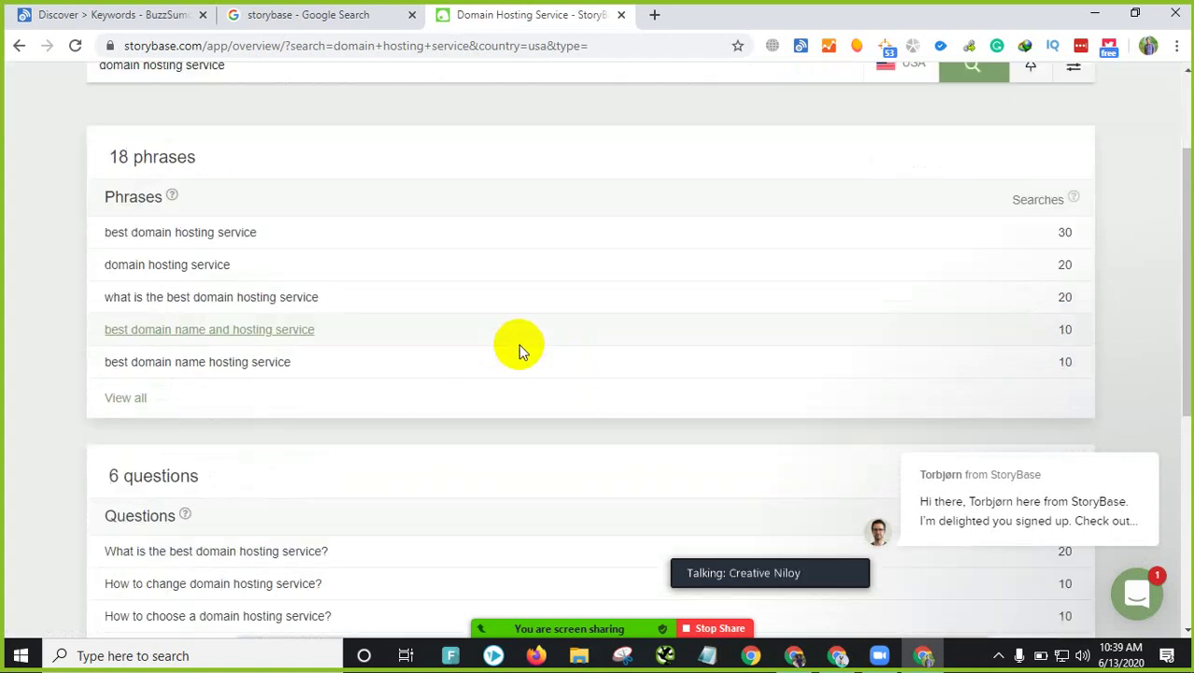
left_click_drag(112, 138, 199, 147)
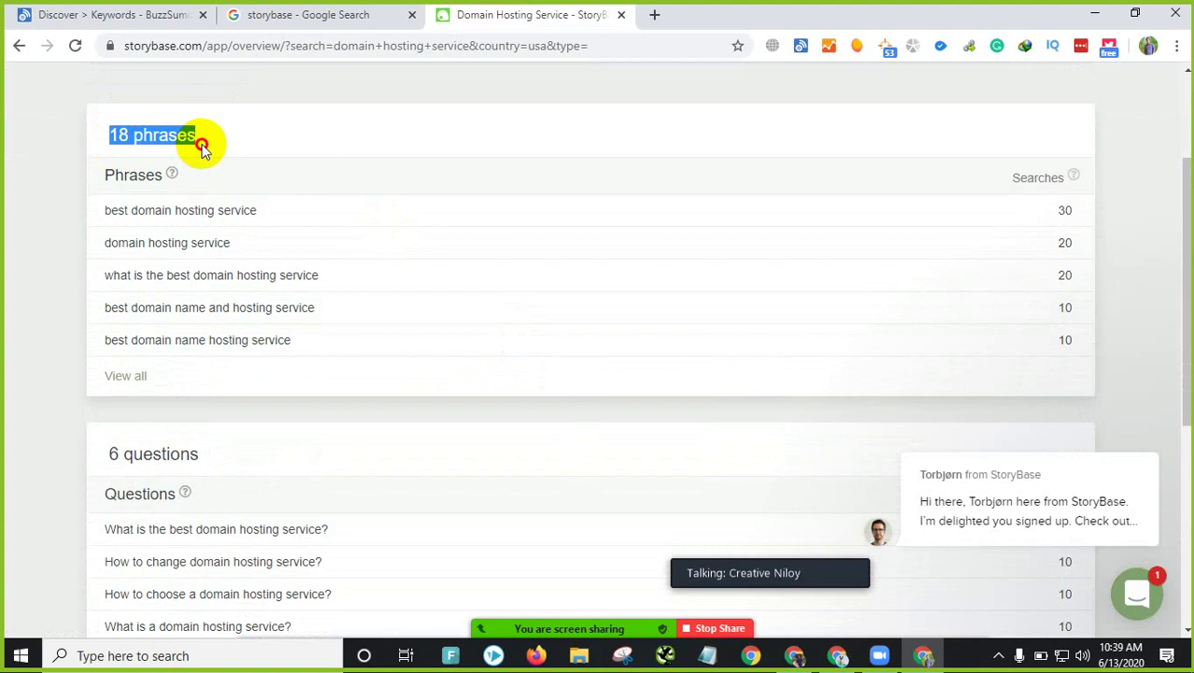
left_click(6, 226)
scroll(119, 238, "up", 2)
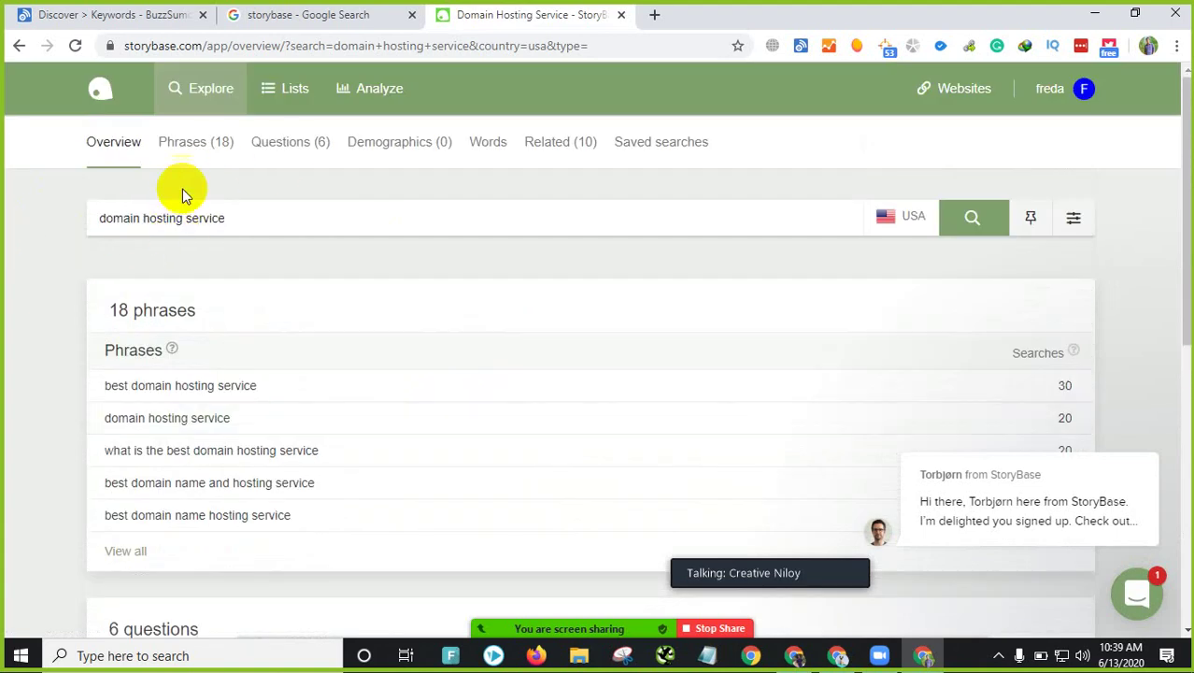
scroll(192, 224, "down", 3)
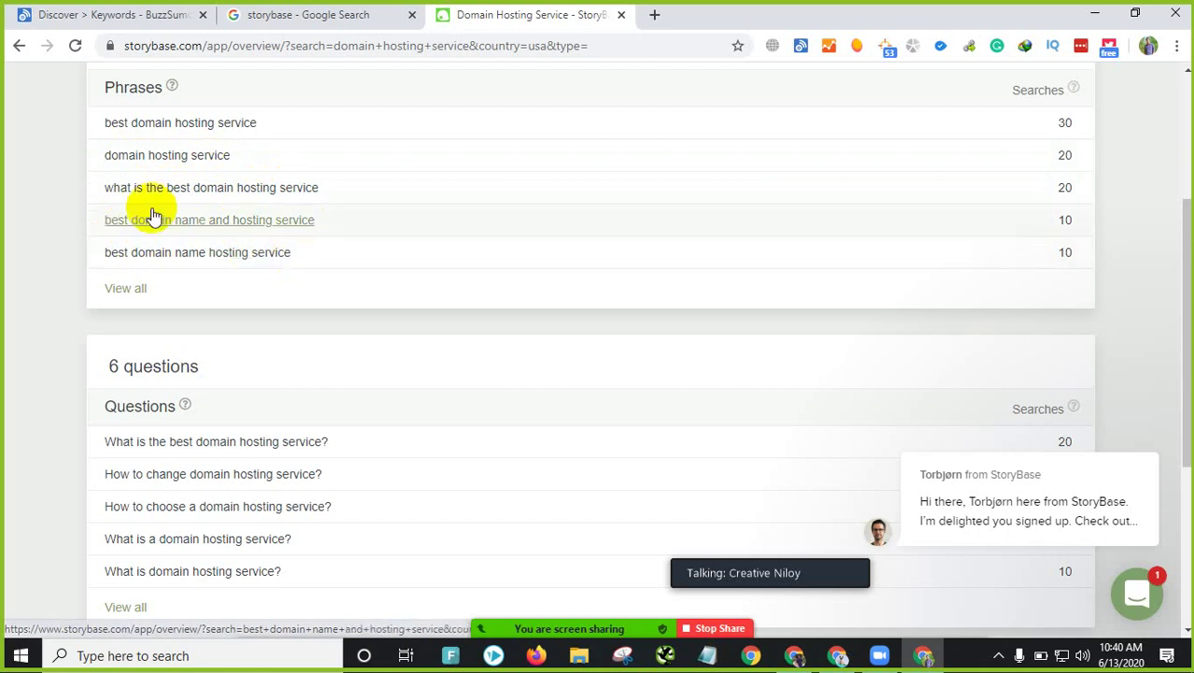
scroll(938, 275, "up", 2)
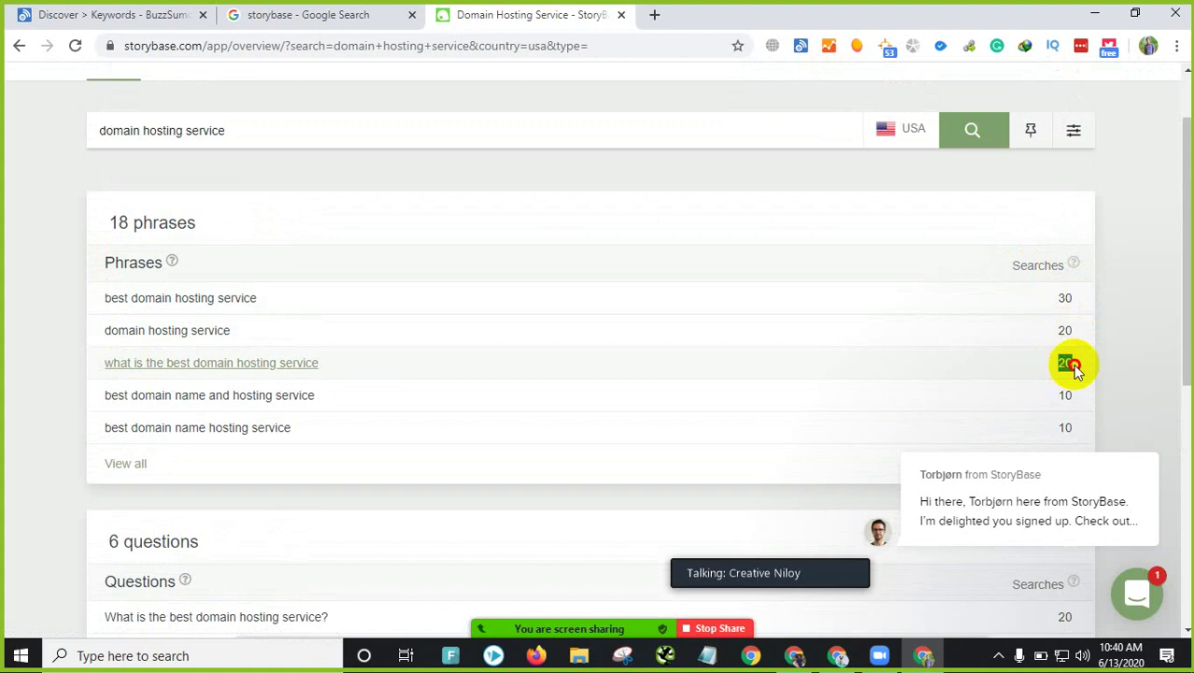
scroll(1069, 377, "down", 3)
scroll(285, 318, "down", 1)
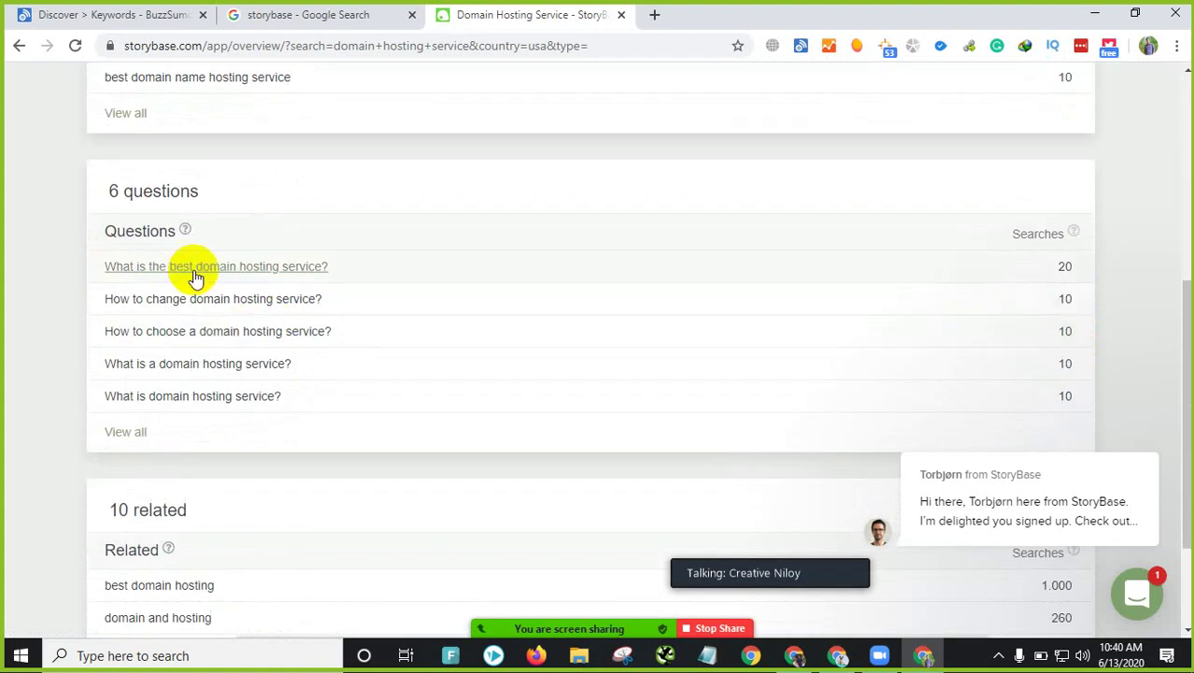
scroll(154, 148, "up", 2)
scroll(140, 271, "down", 4)
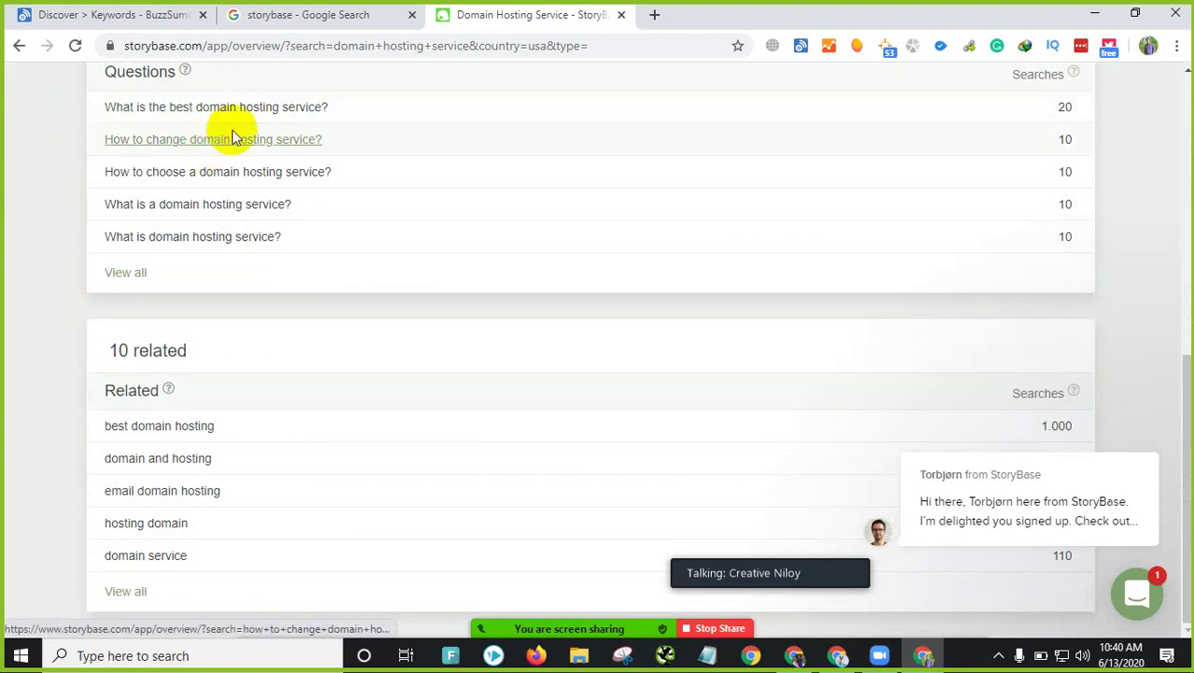
Step: Look up the question "What is the best domain hosting service?" and check its search volume in the overview
left_click(254, 114)
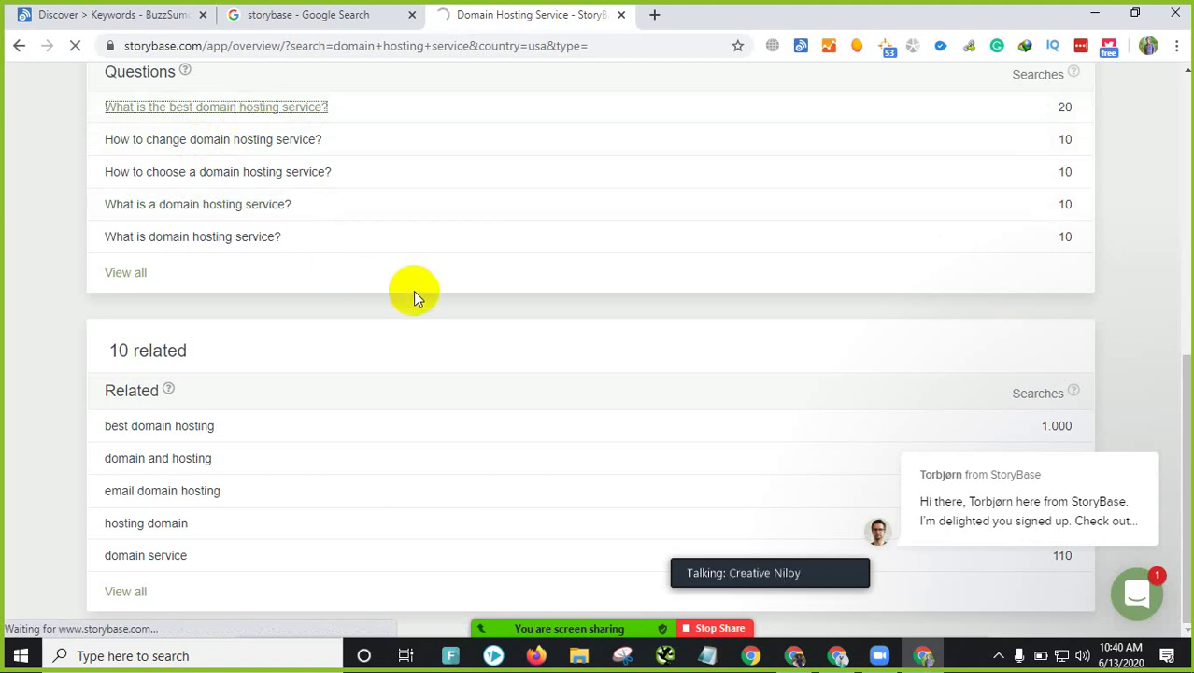
scroll(413, 293, "up", 2)
scroll(413, 294, "down", 2)
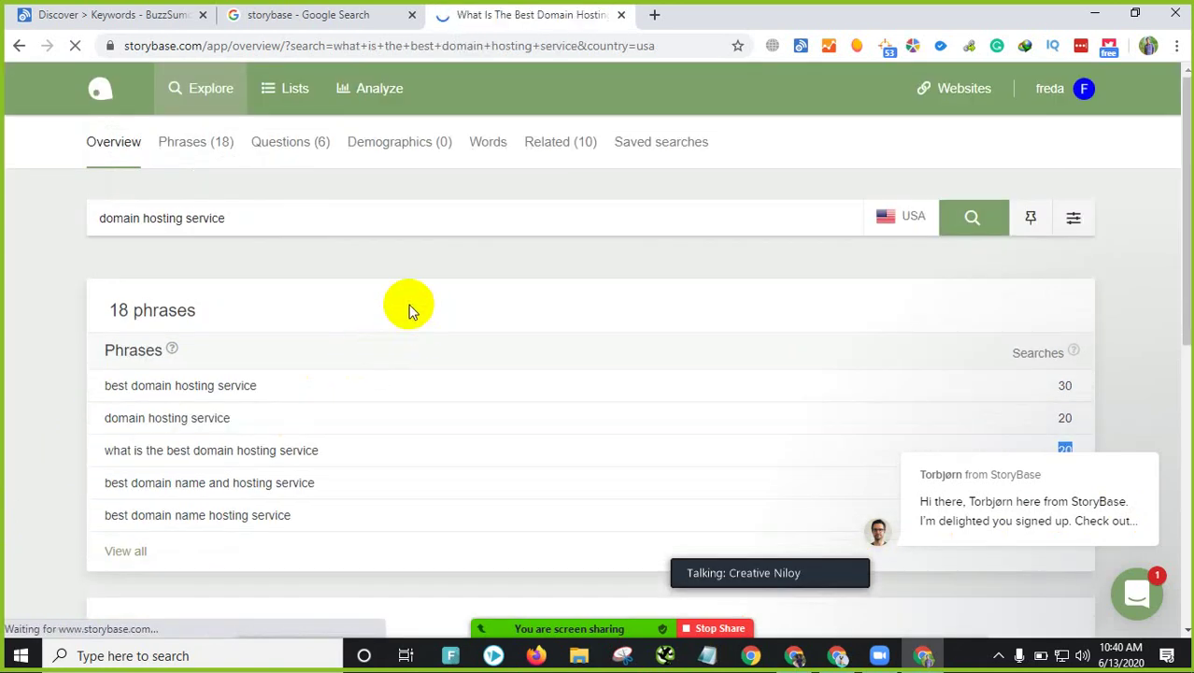
scroll(271, 355, "down", 2)
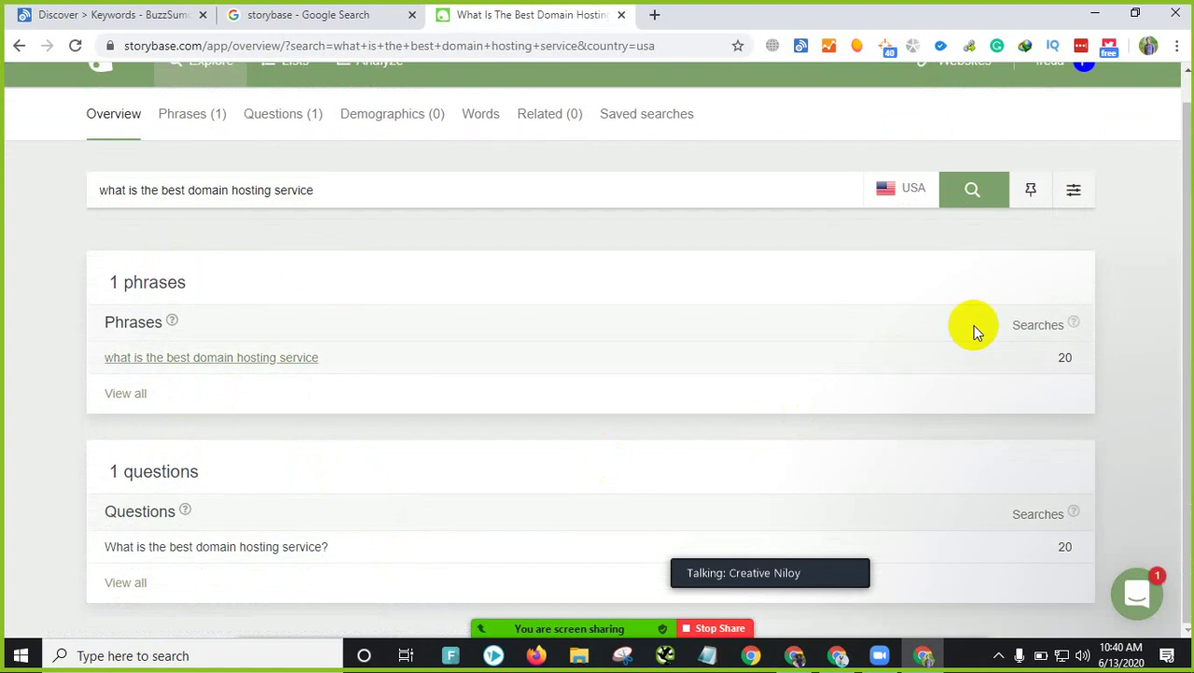
left_click_drag(1082, 358, 1025, 354)
scroll(374, 271, "up", 1)
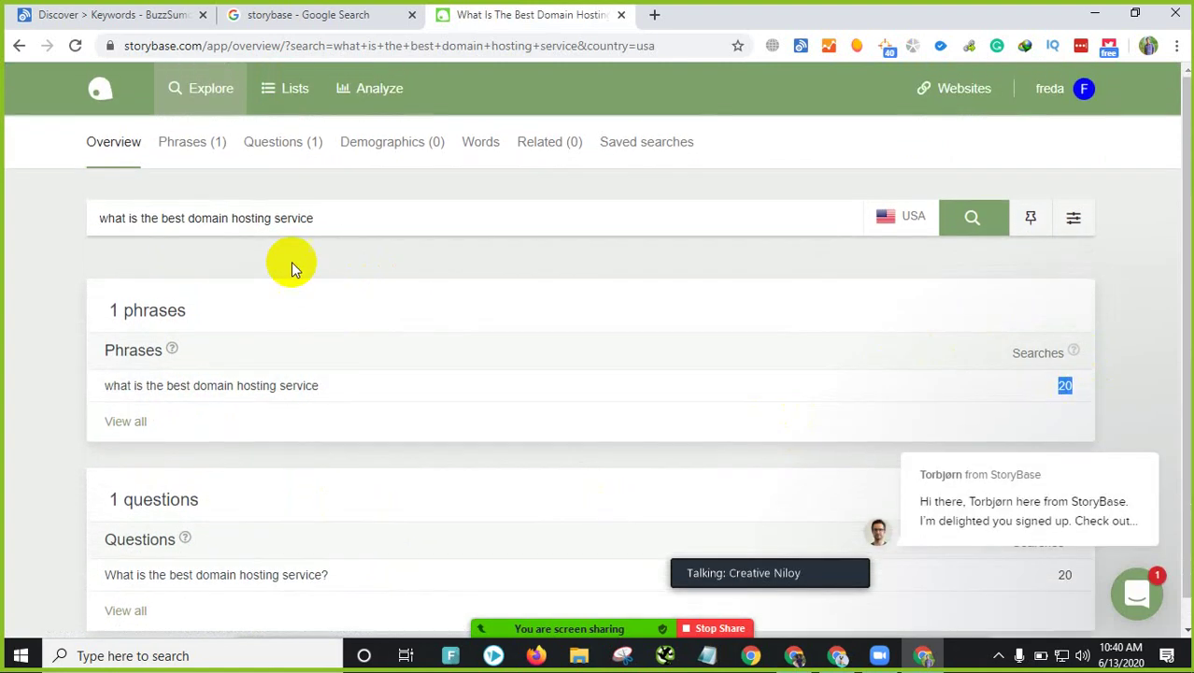
left_click(114, 144)
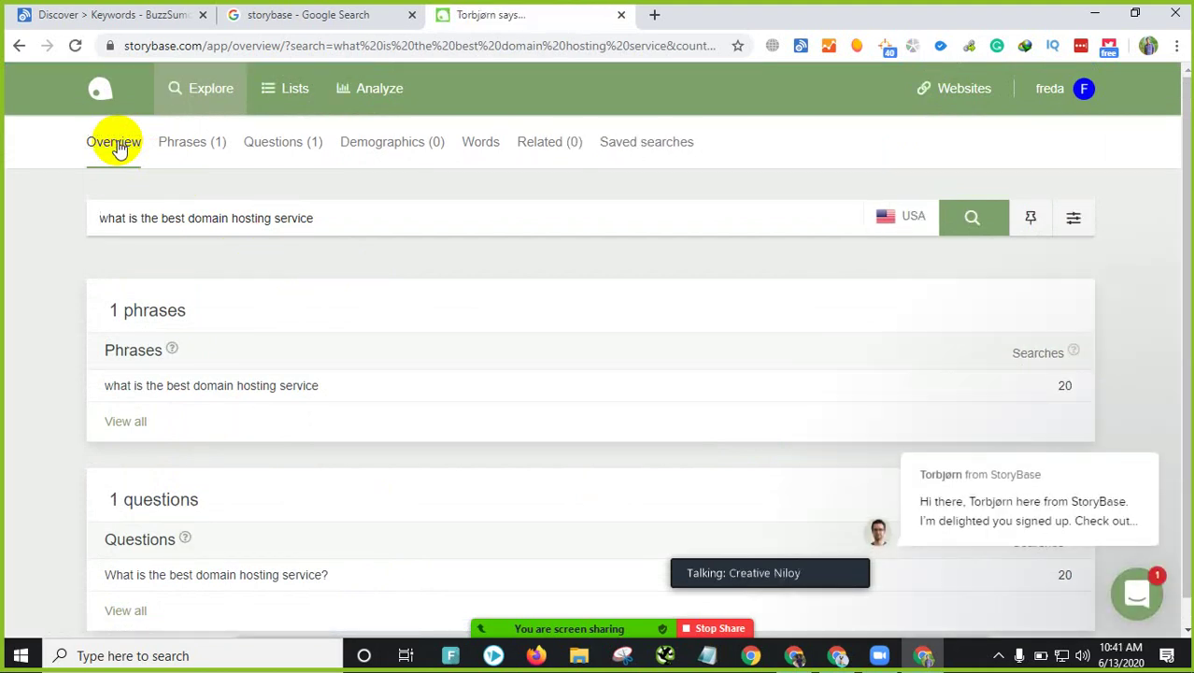
Step: Start a new StoryBase exploration for "namecheap hosting" with USA as the country
left_click(372, 88)
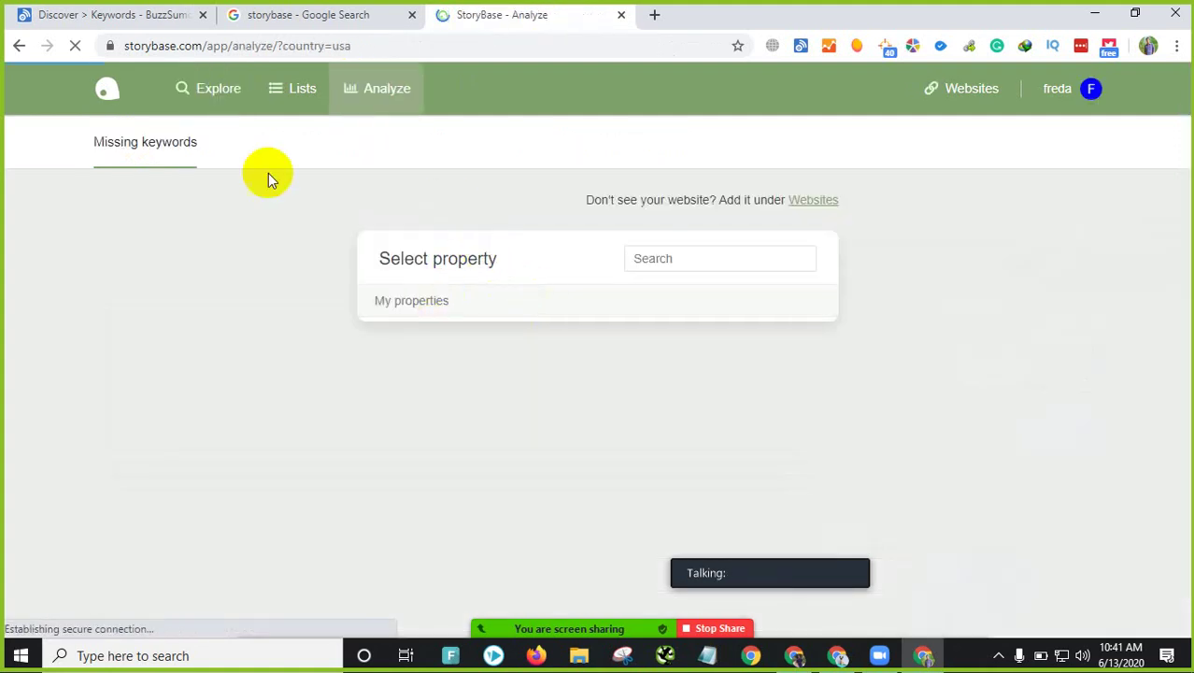
left_click(213, 93)
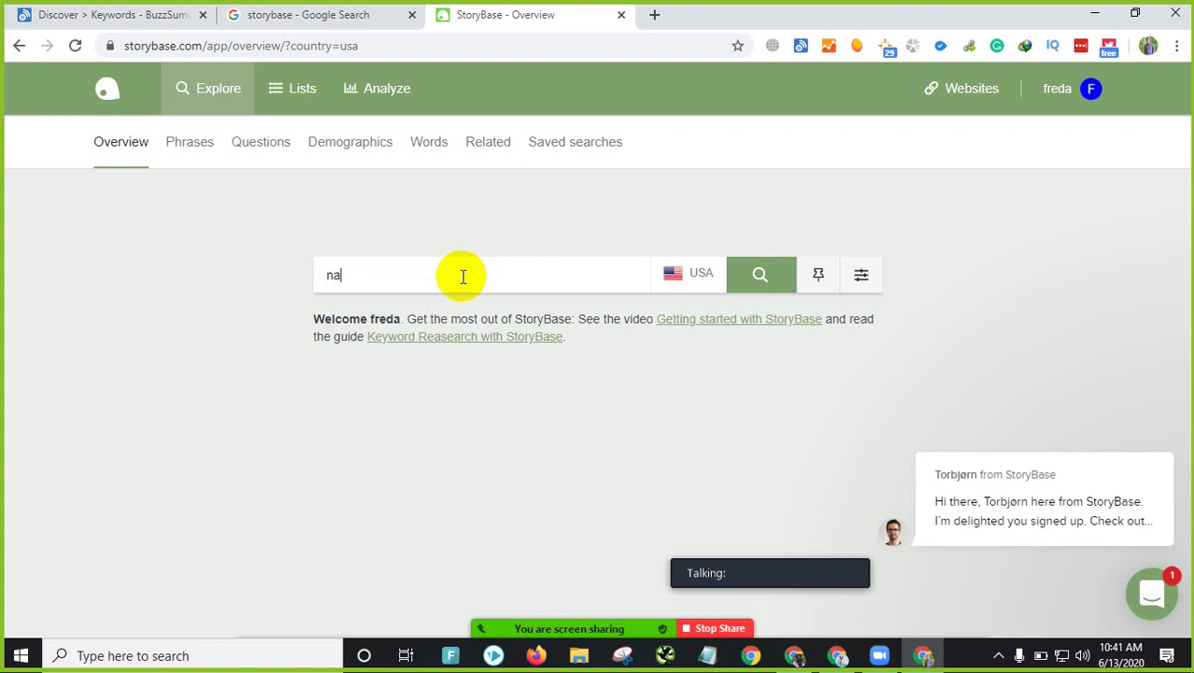
type("heap")
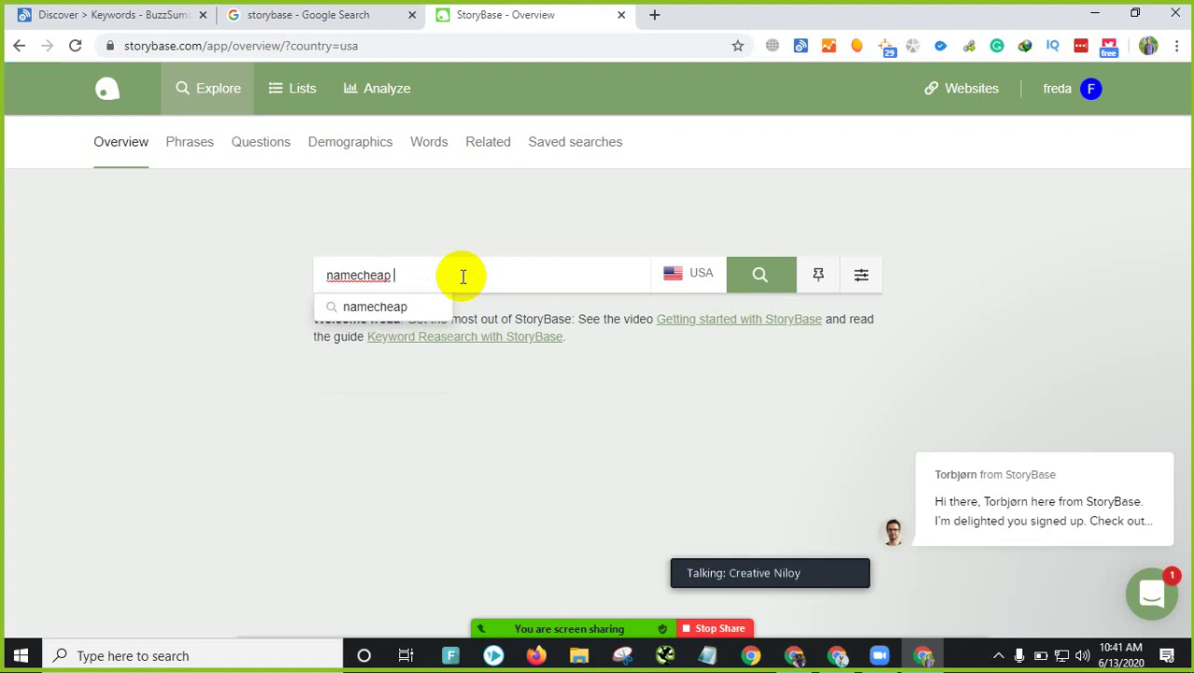
key("Return")
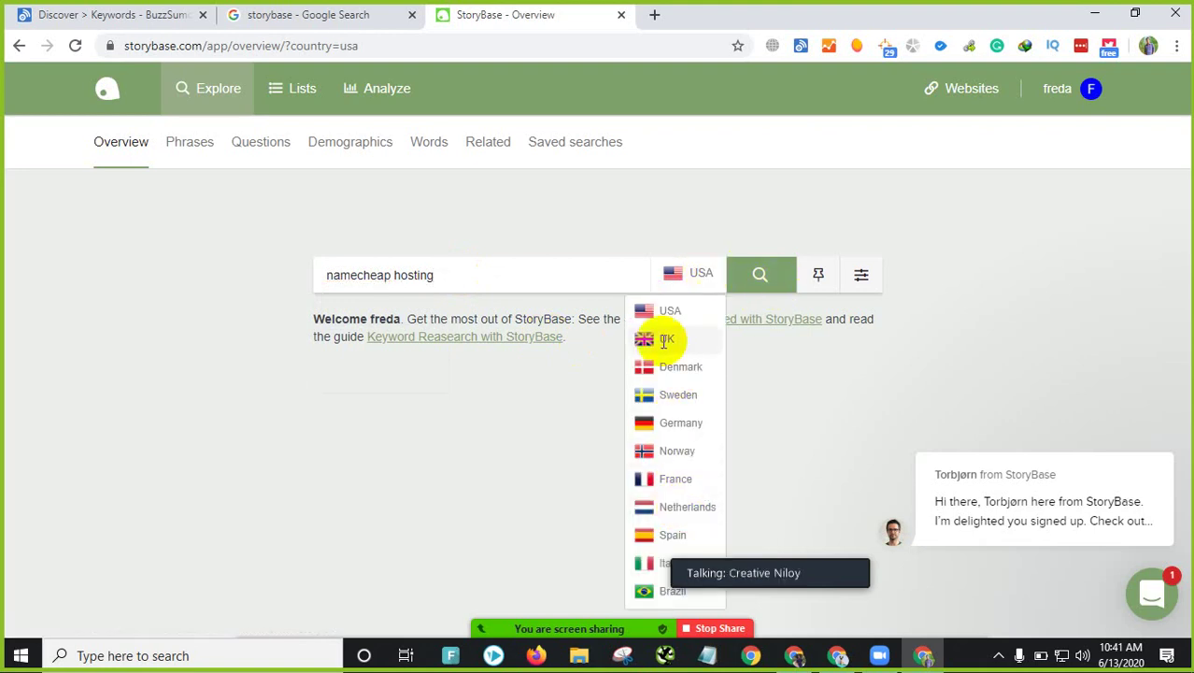
left_click(667, 308)
left_click(760, 274)
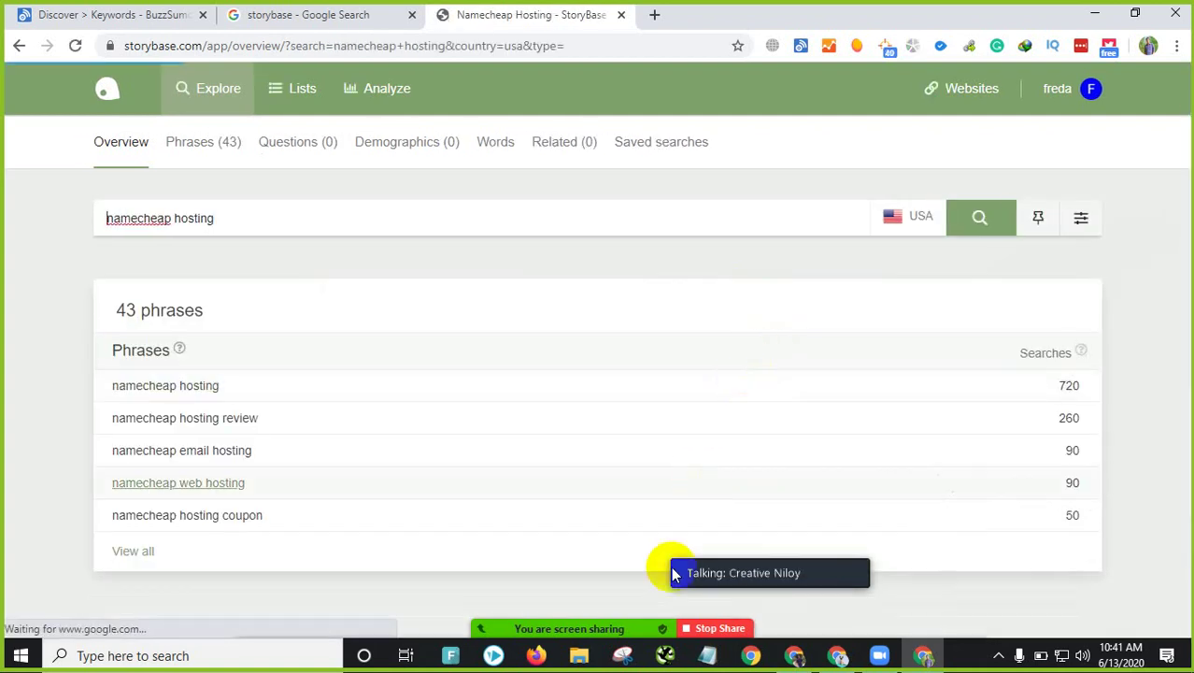
Step: Mute all participants in the Zoom meeting, leaving them allowed to unmute themselves, and minimise the participants list
left_click(551, 619)
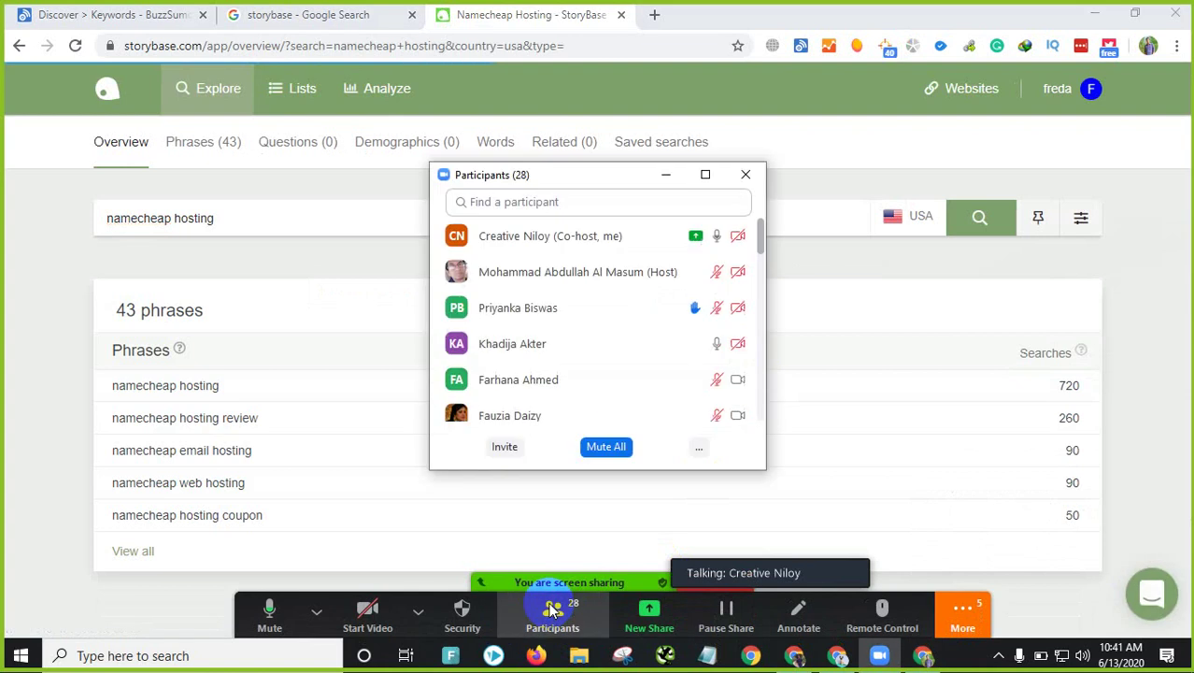
mouse_move(651, 324)
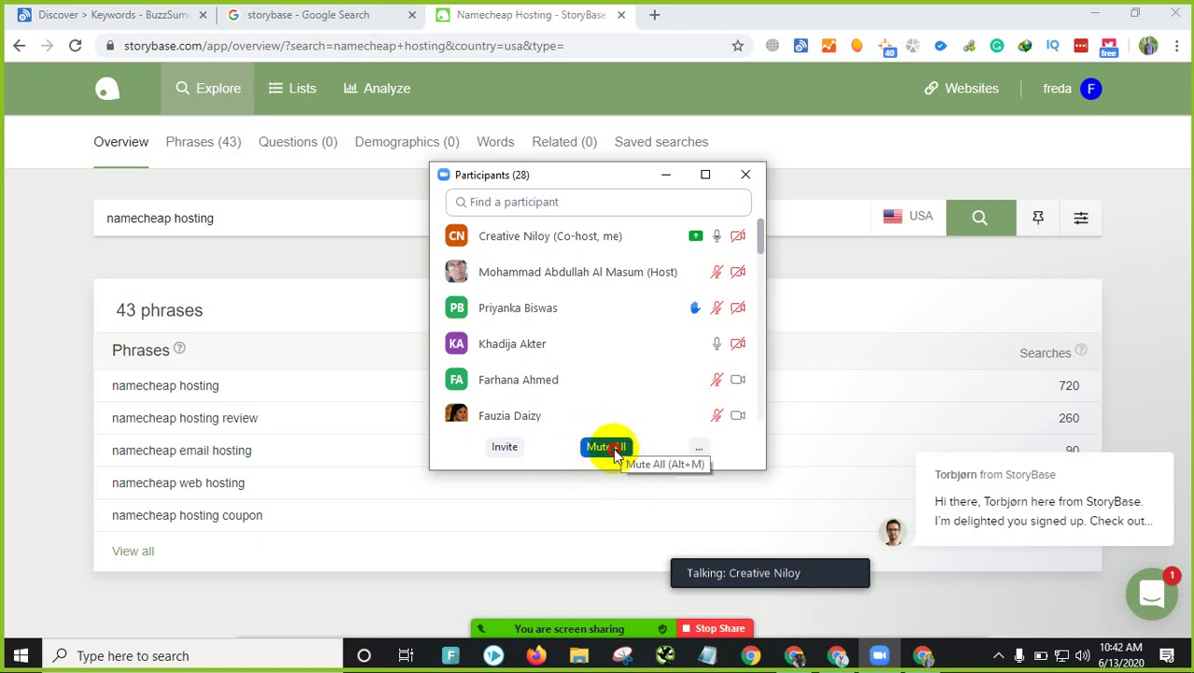
left_click(615, 450)
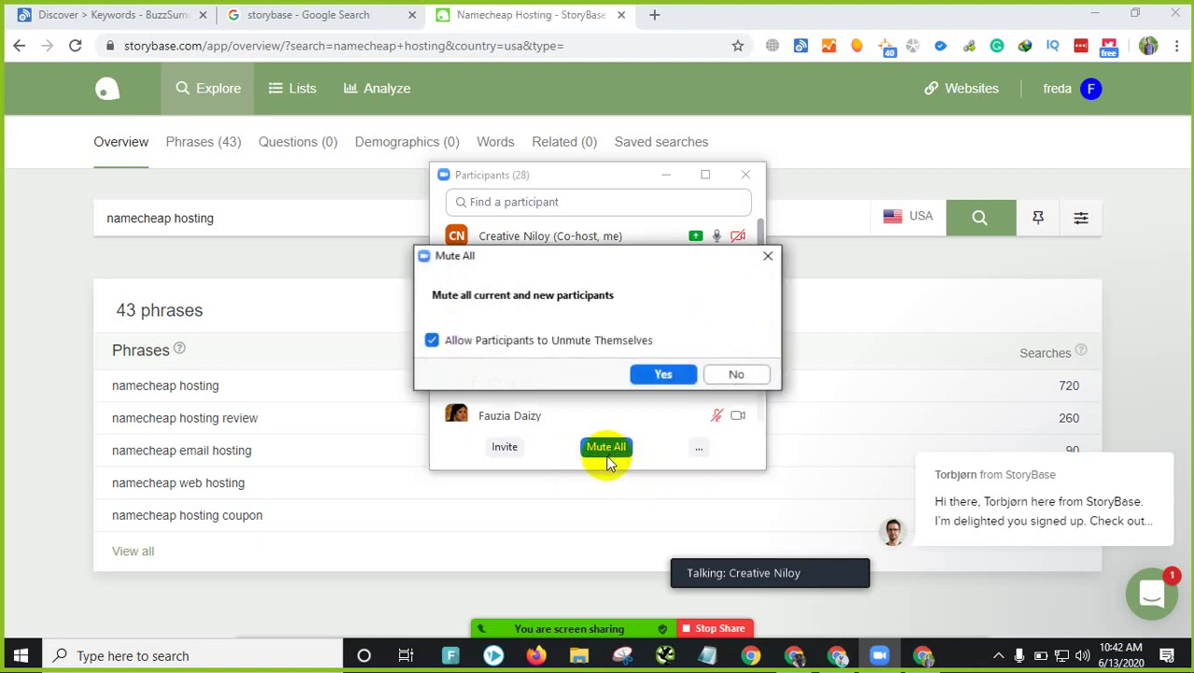
left_click(665, 375)
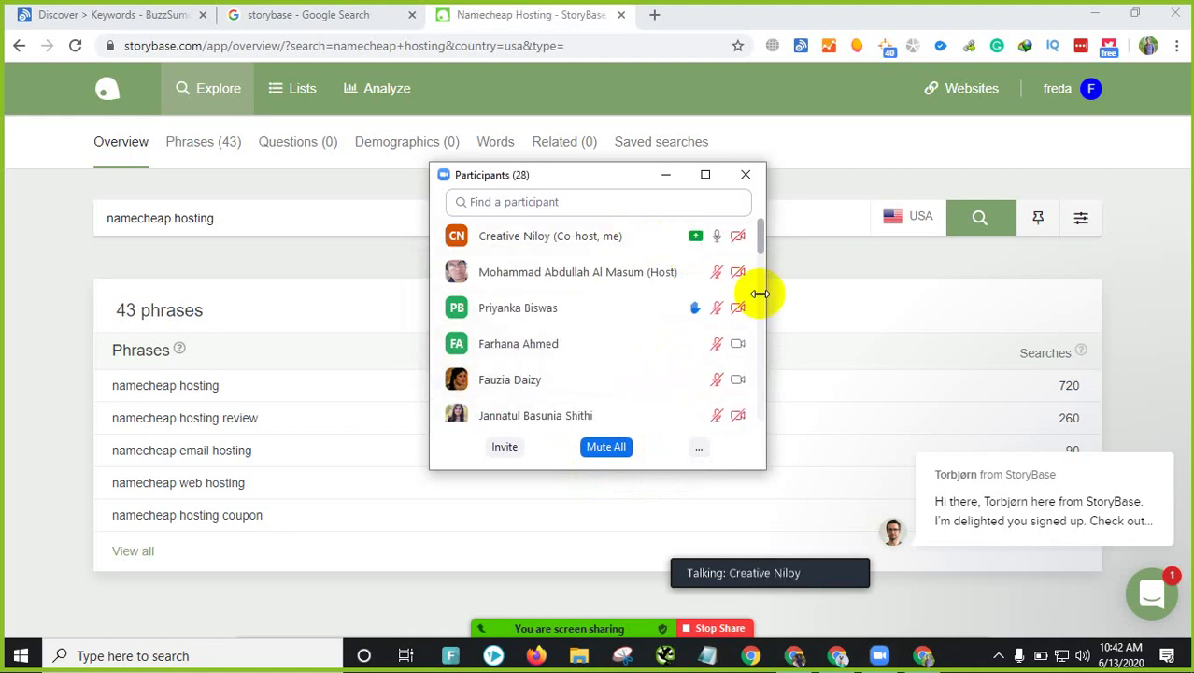
left_click(674, 175)
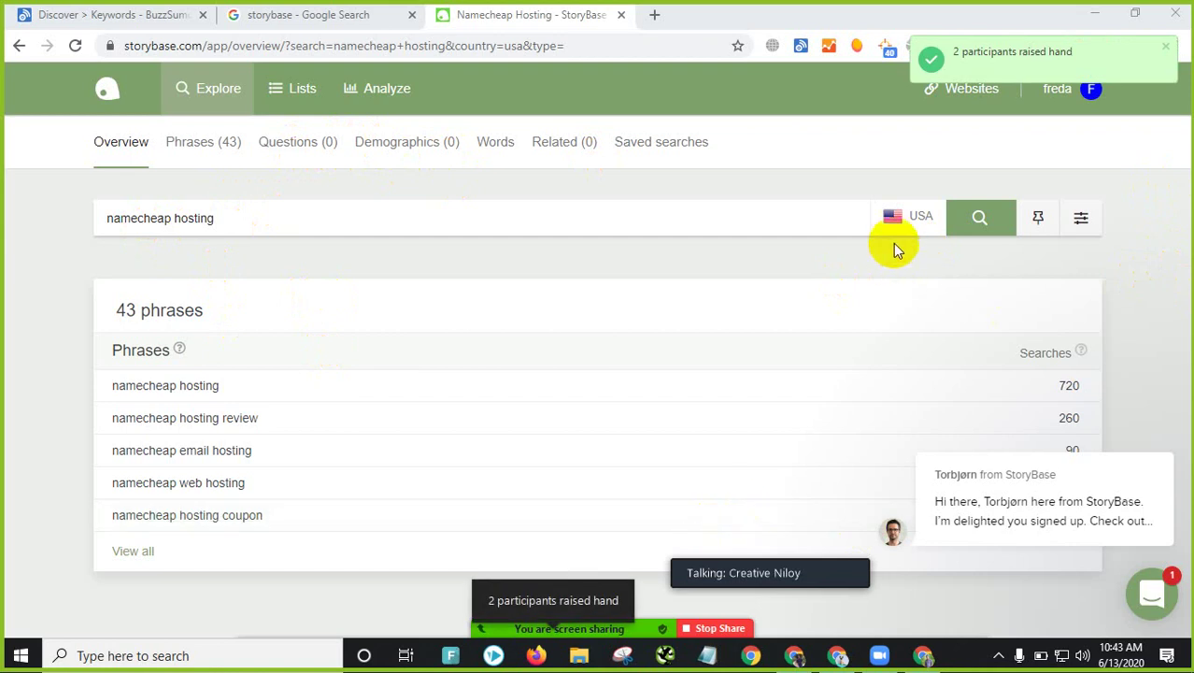
Step: Check the Zoom participants list for raised hands and minimise it again
left_click(568, 601)
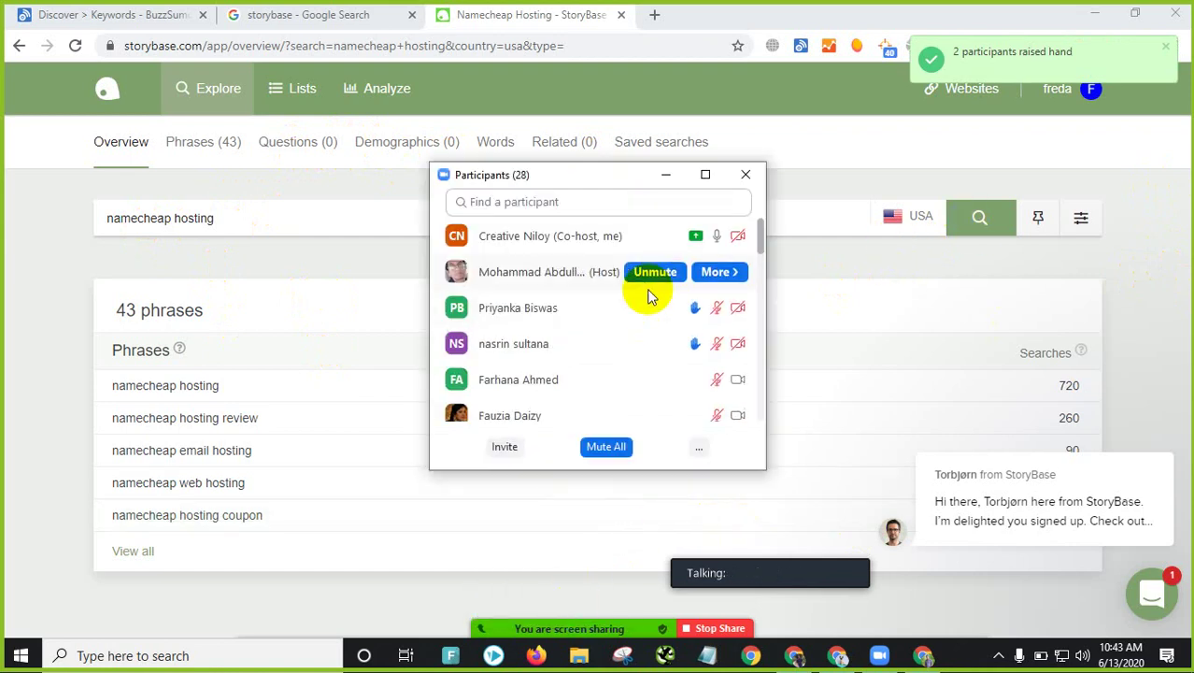
mouse_move(680, 312)
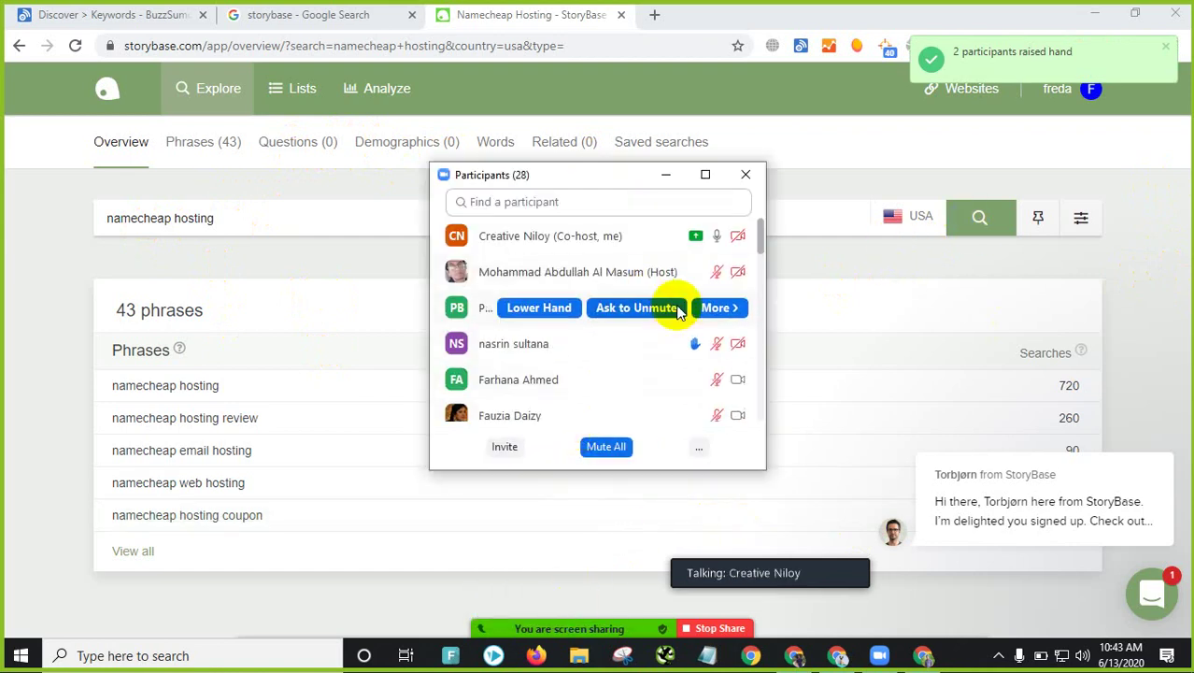
left_click(666, 180)
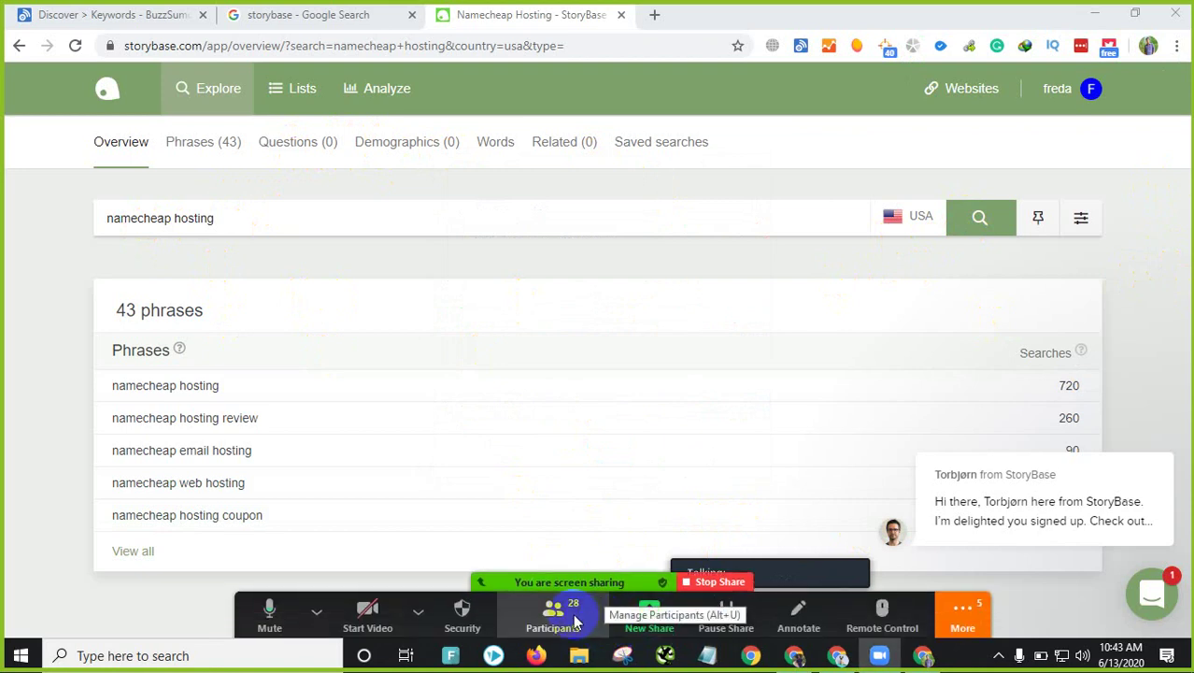
left_click(560, 617)
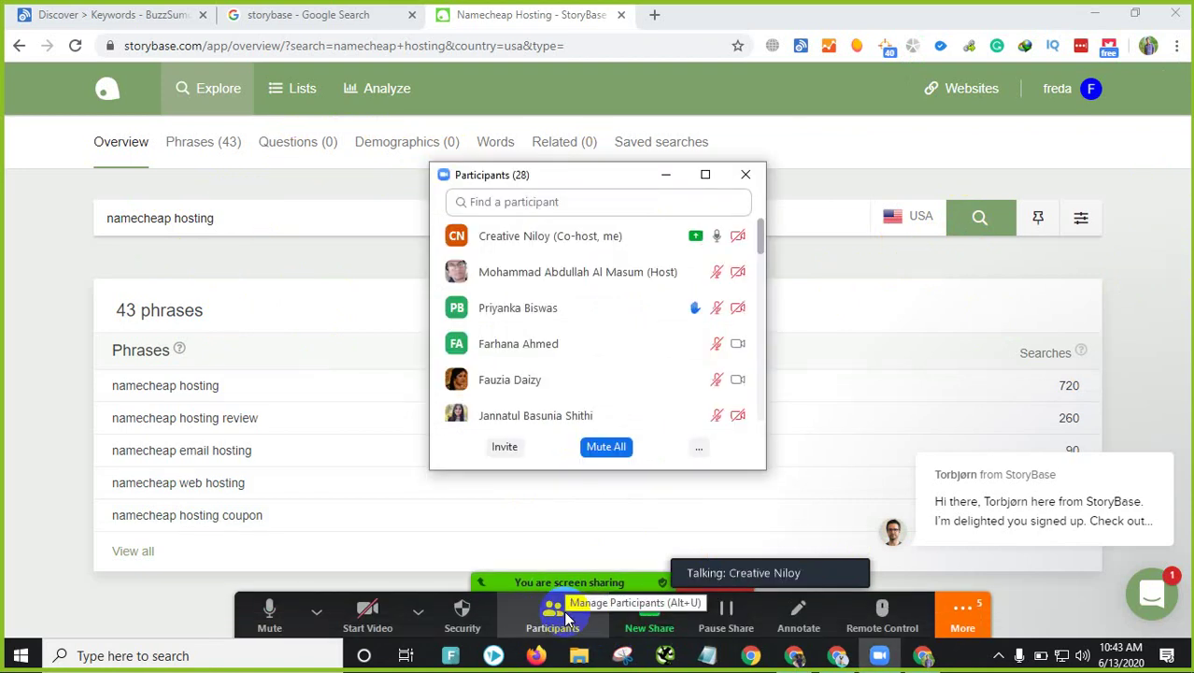
mouse_move(667, 313)
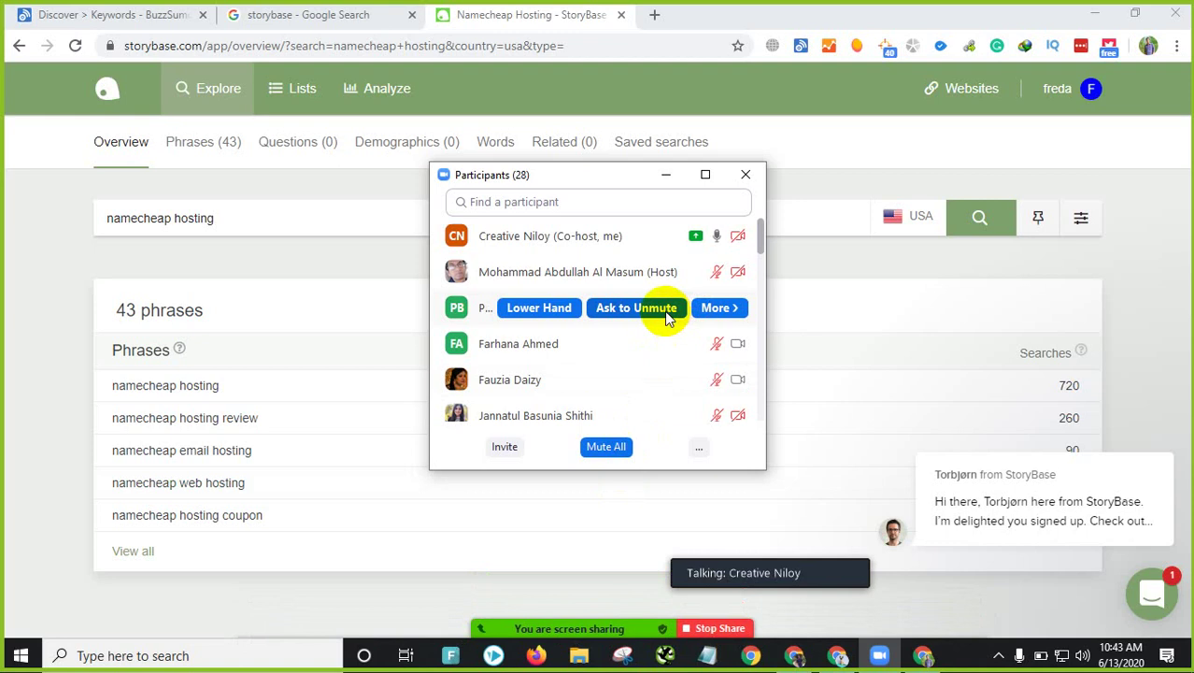
left_click(667, 176)
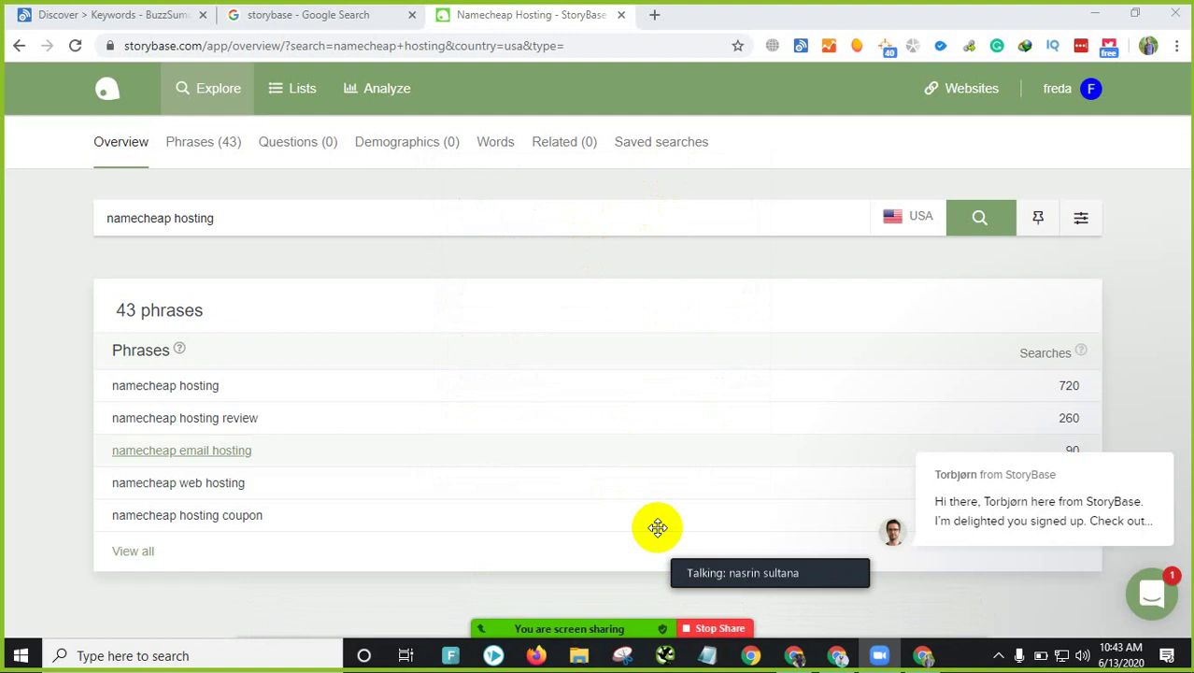
mouse_move(588, 626)
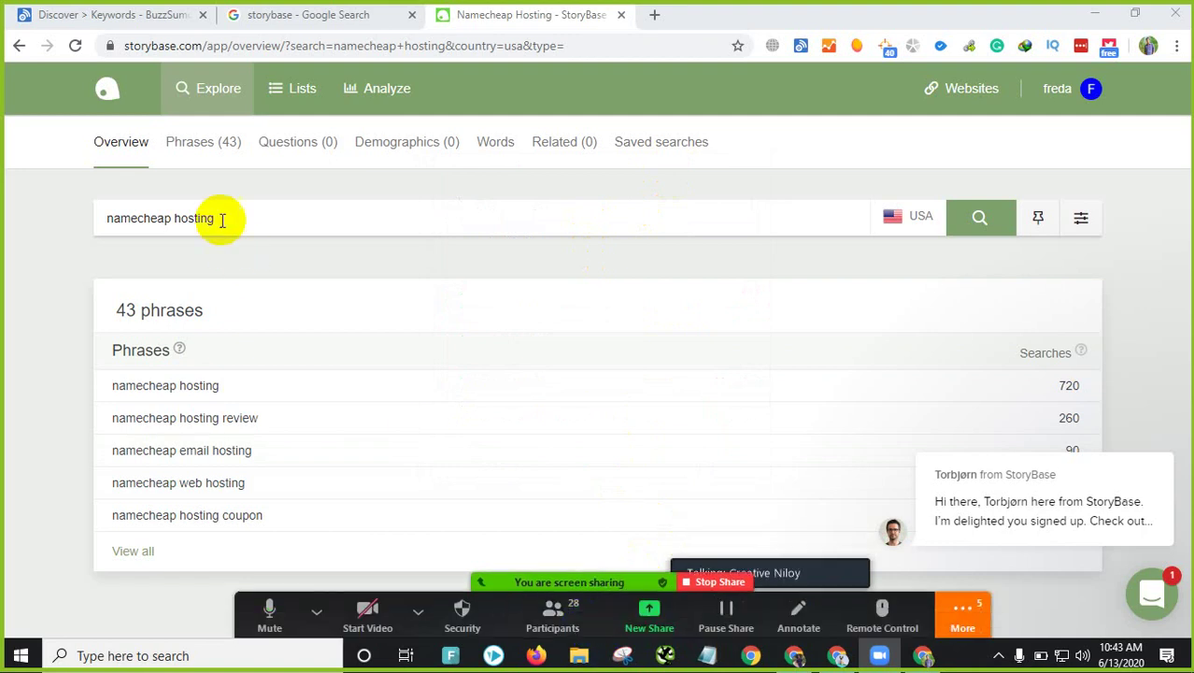
left_click_drag(226, 219, 21, 219)
left_click(149, 217)
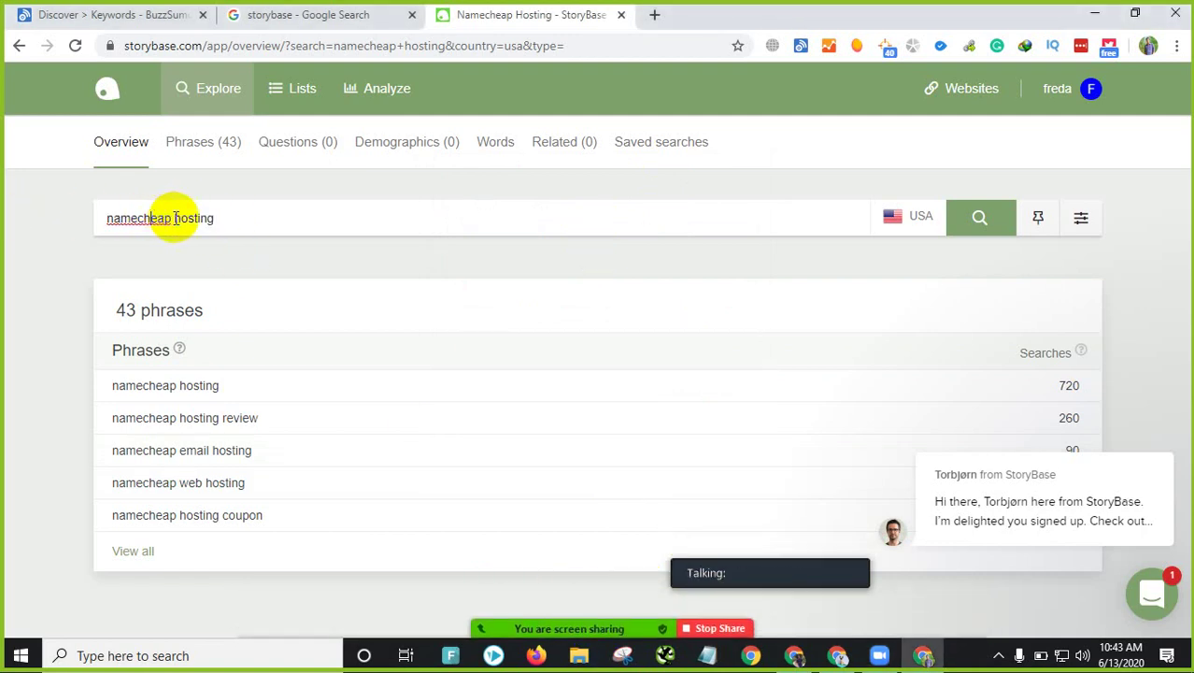
left_click_drag(172, 217, 261, 216)
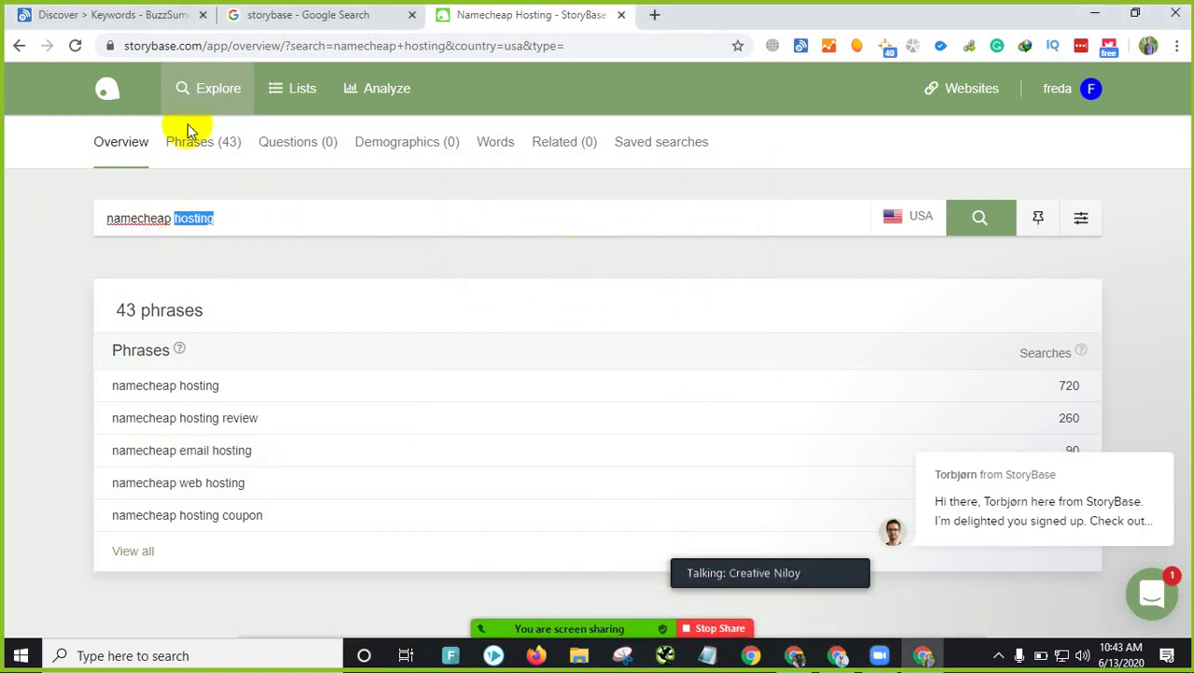
left_click(112, 99)
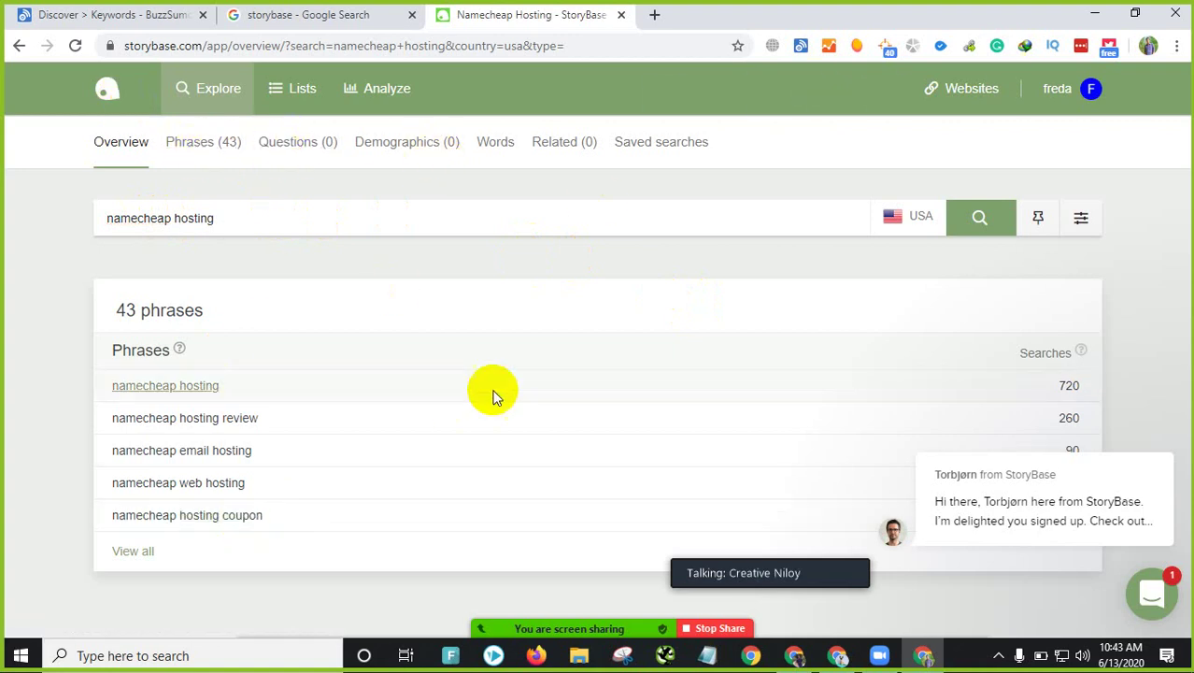
Step: Close the old StoryBase Google results and search Google in a new browser tab for "answer the publick"
left_click(308, 18)
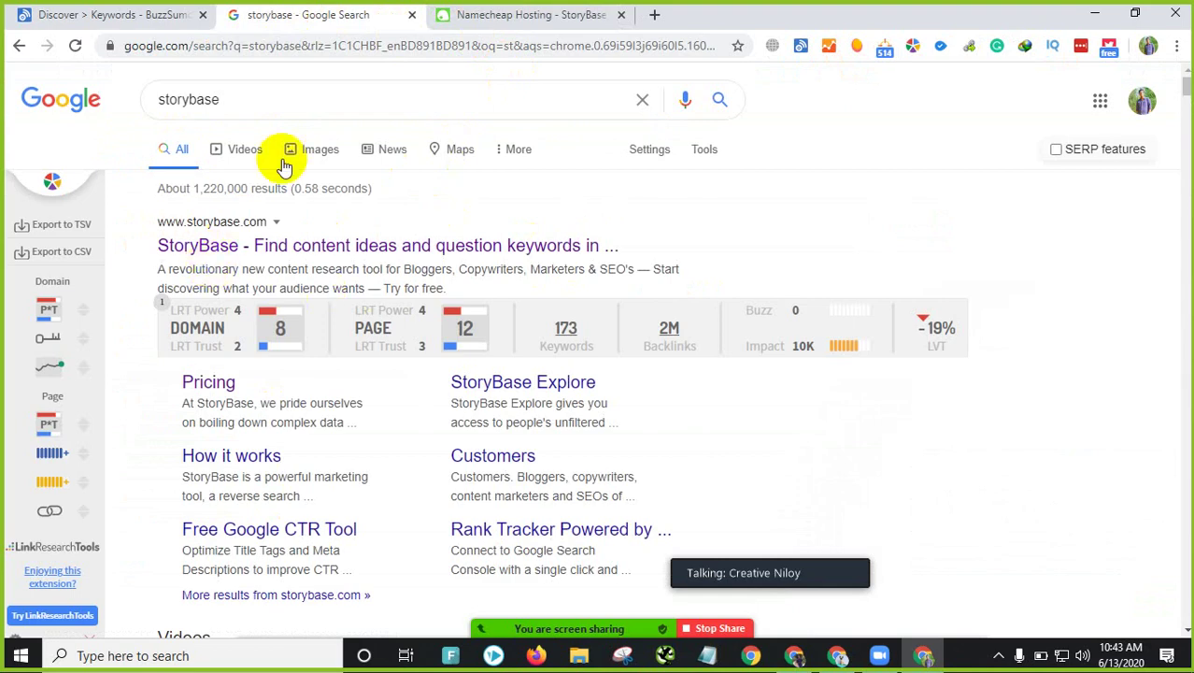
left_click(412, 14)
left_click(437, 15)
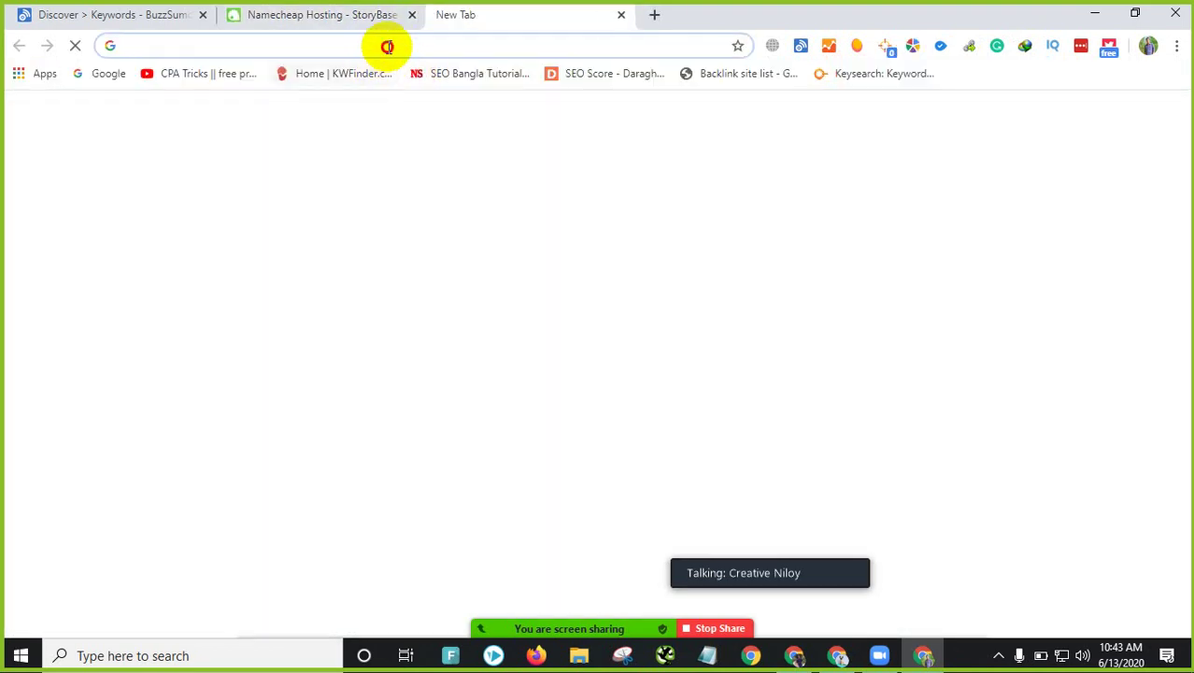
left_click(387, 45)
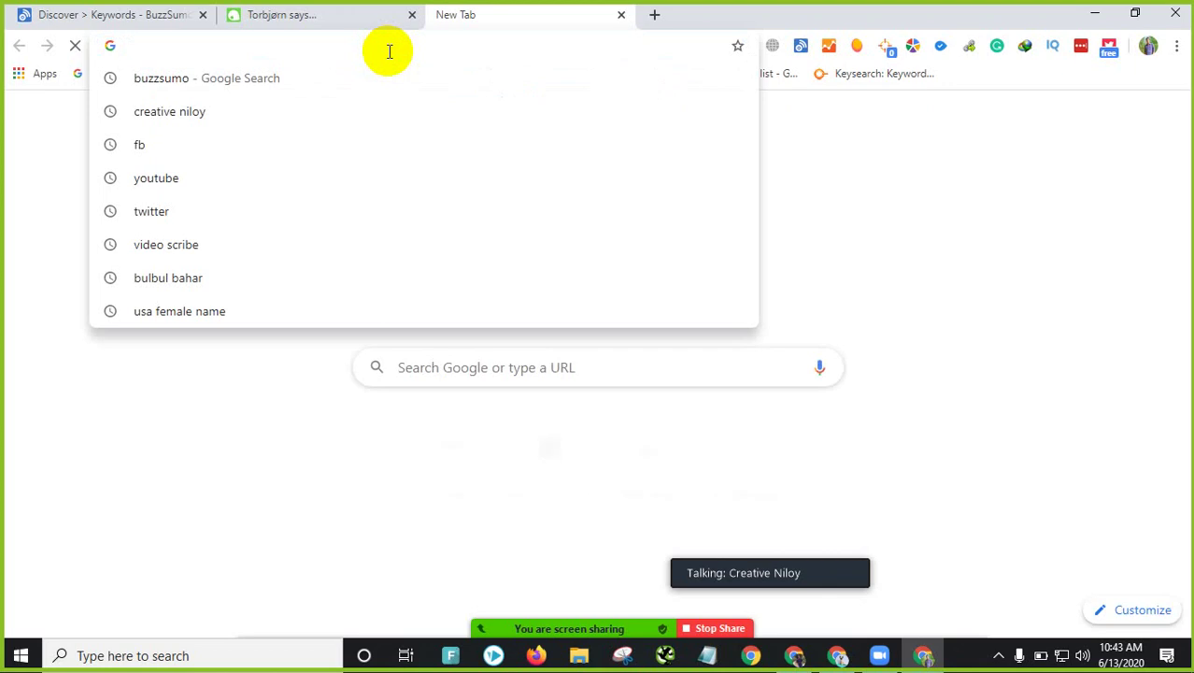
type("answe")
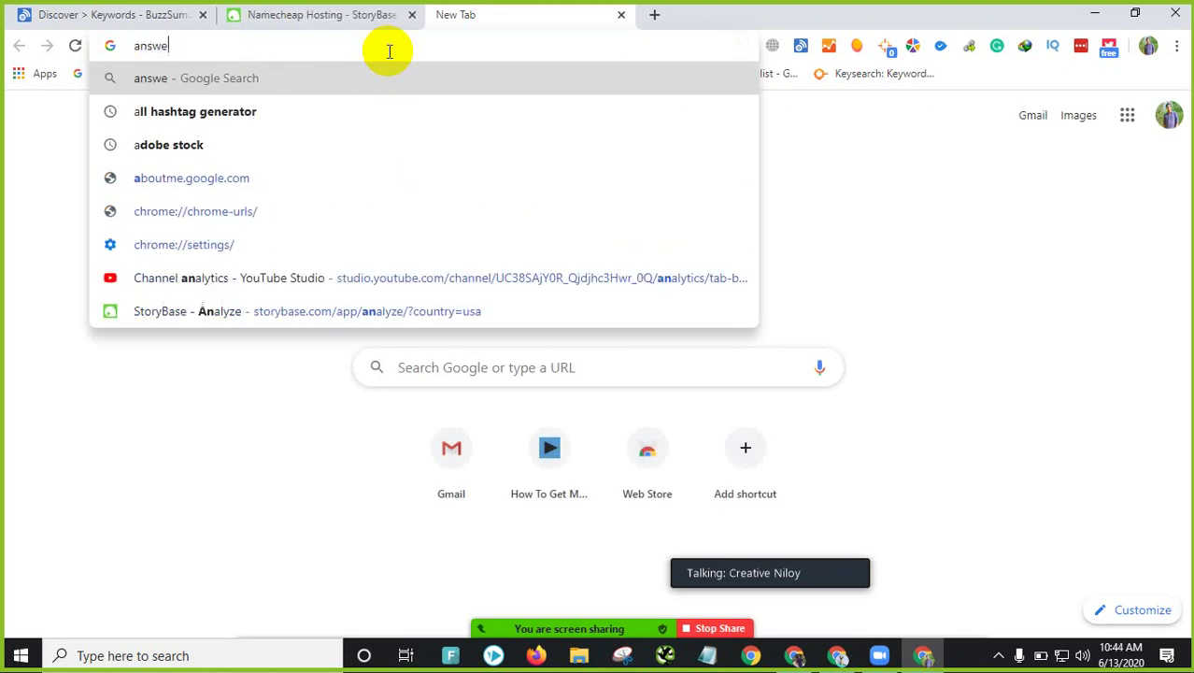
type("r the ")
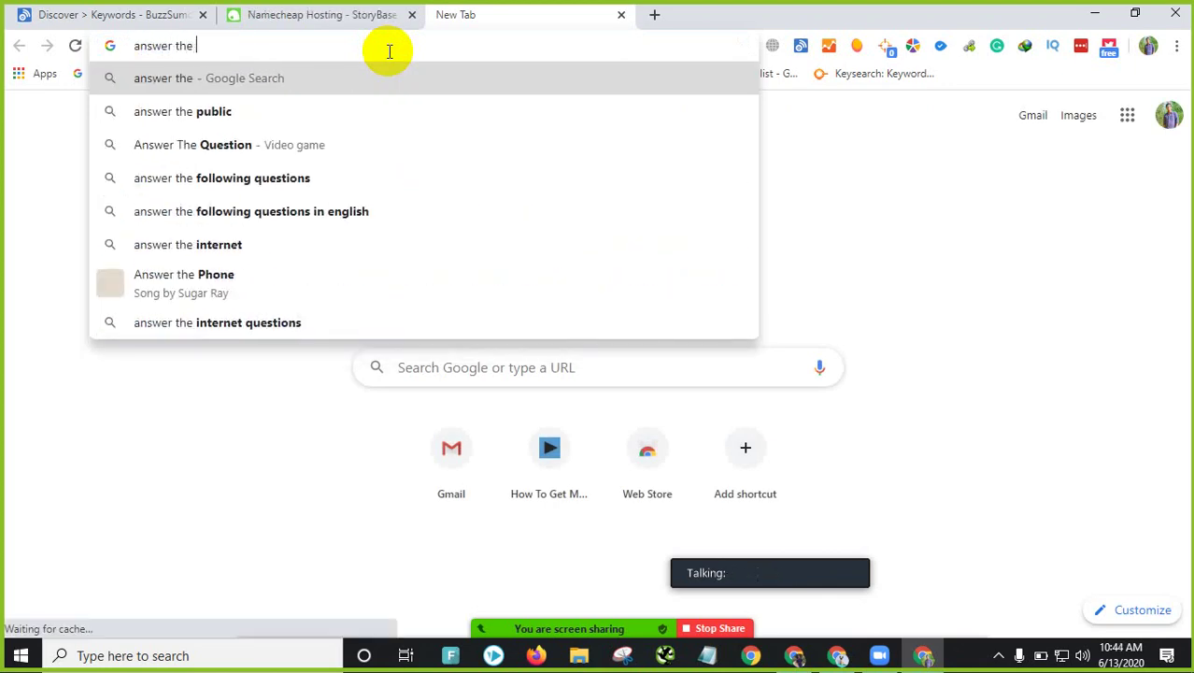
type("pubi")
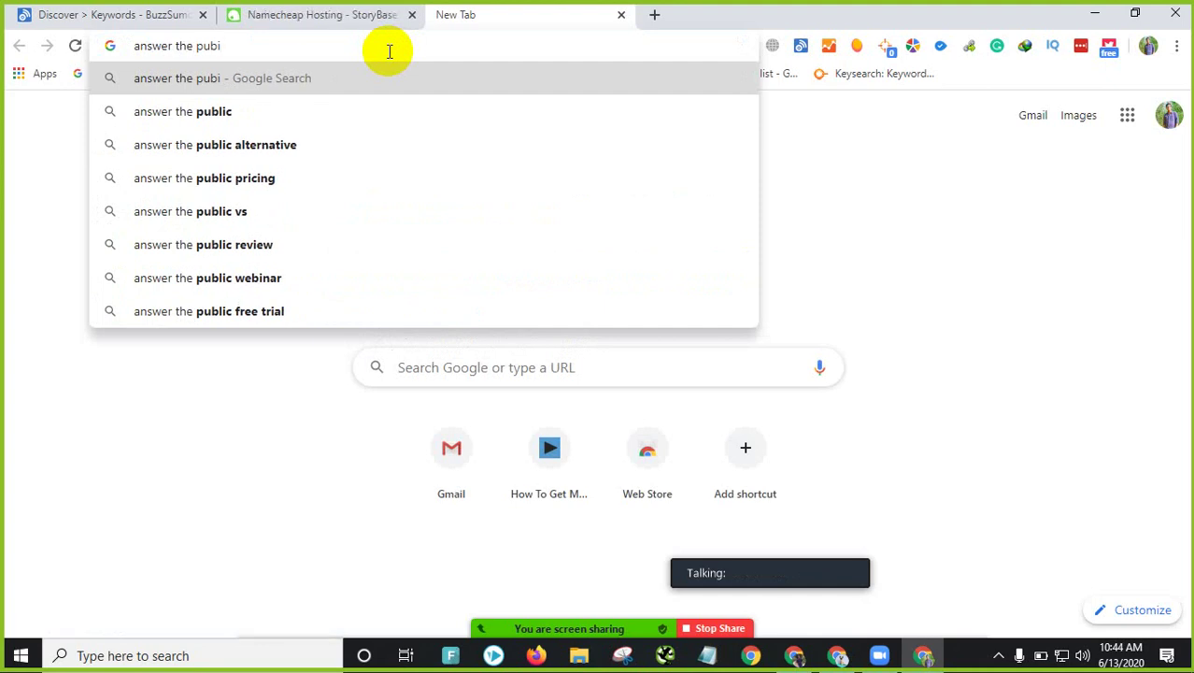
key("BackSpace")
type("lick")
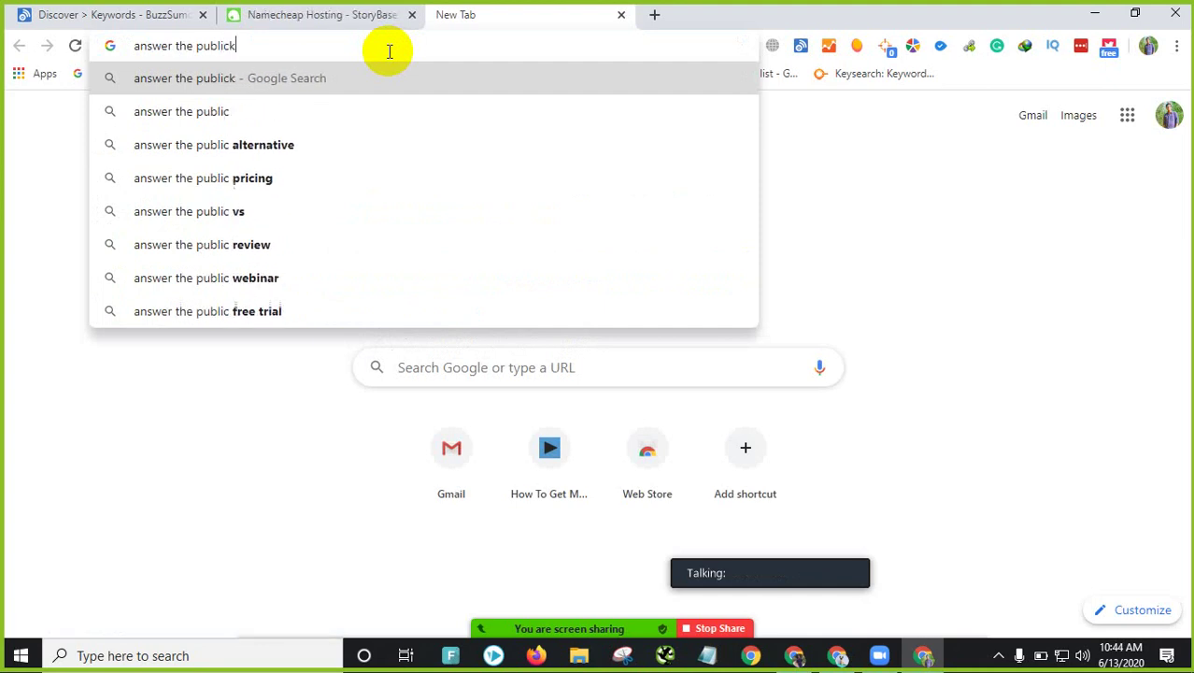
key("Return")
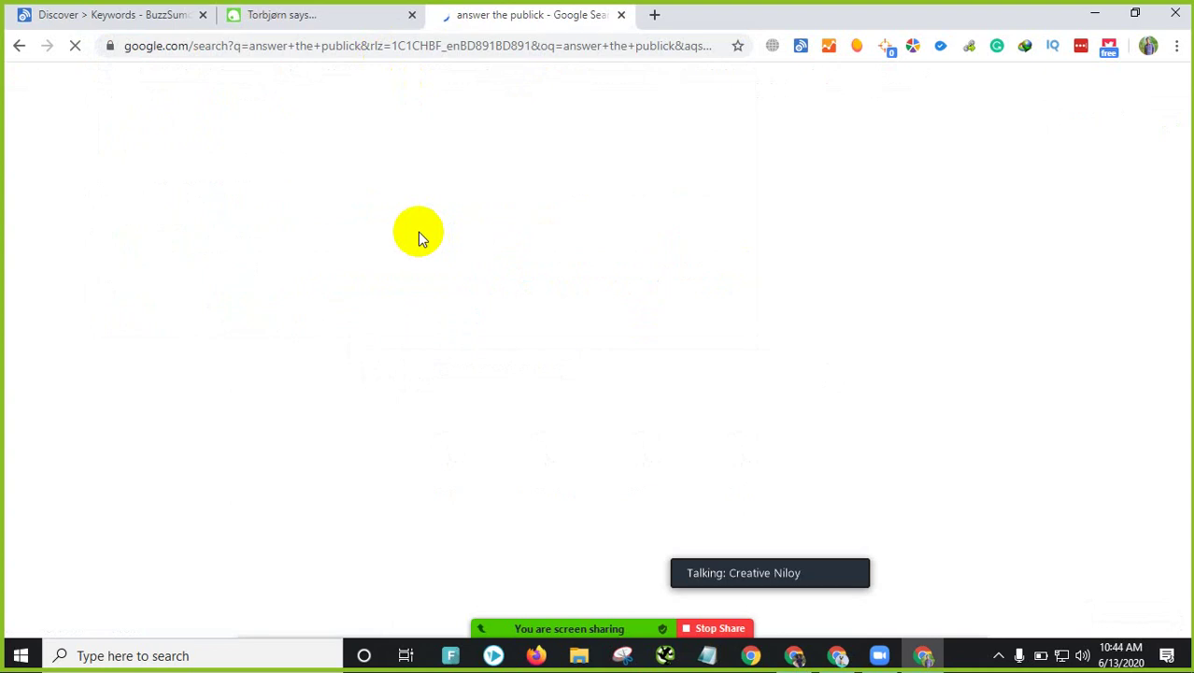
Step: Open the AnswerThePublic website from the search results and close the Google results page
left_click(419, 236)
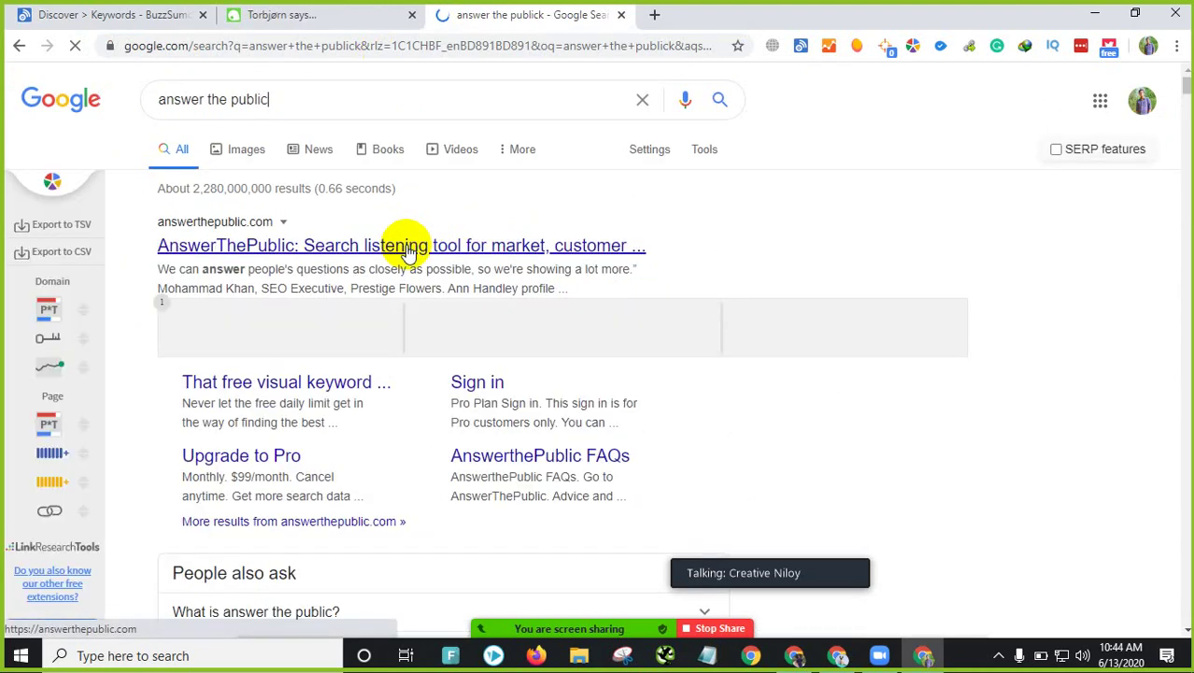
left_click(408, 249)
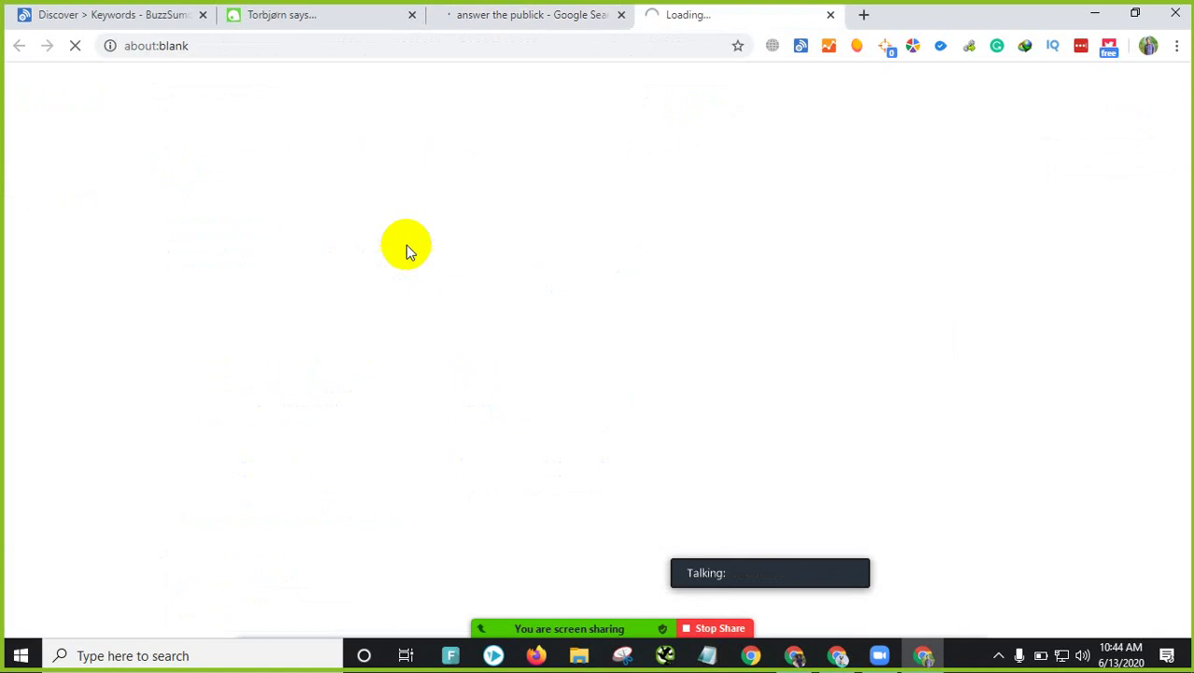
left_click(590, 14)
left_click(621, 14)
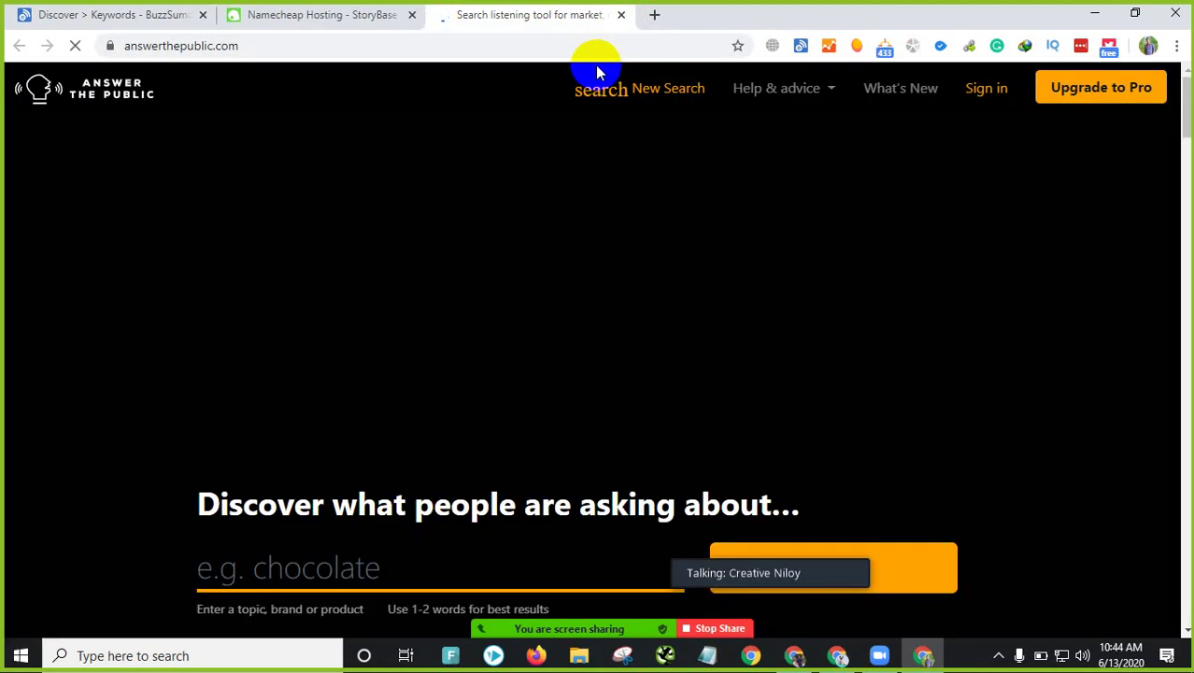
Step: Examine the AnswerThePublic homepage, its topic search form and its web address
scroll(579, 371, "down", 5)
scroll(580, 365, "up", 5)
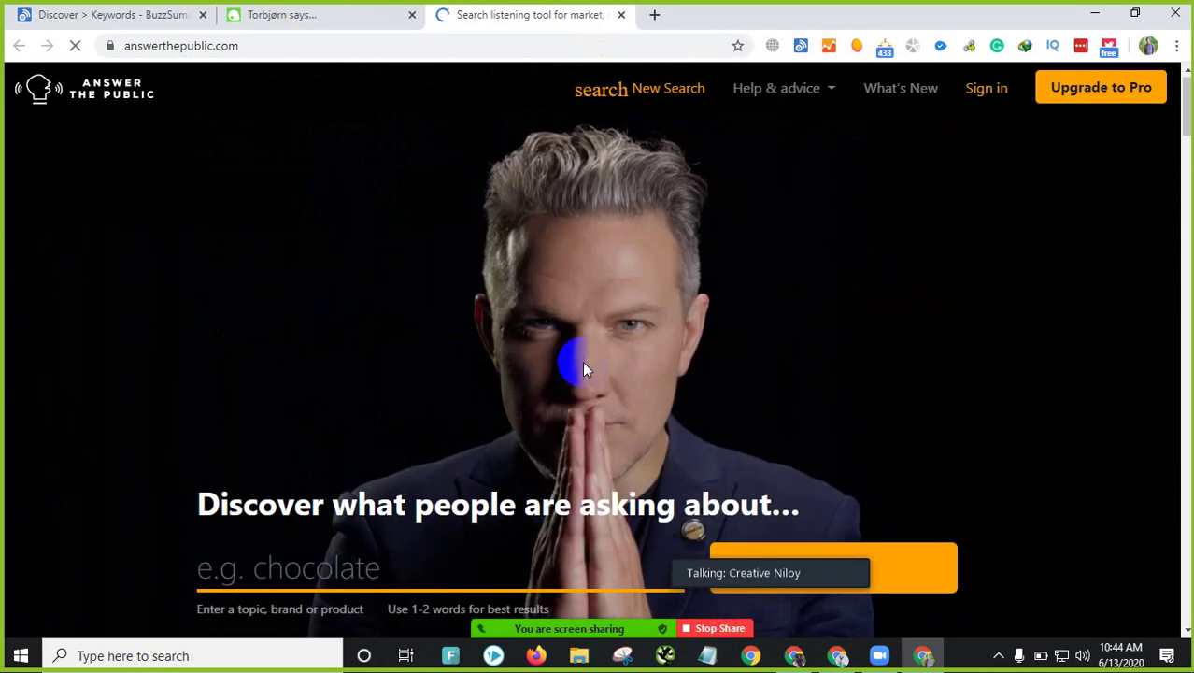
scroll(582, 364, "down", 2)
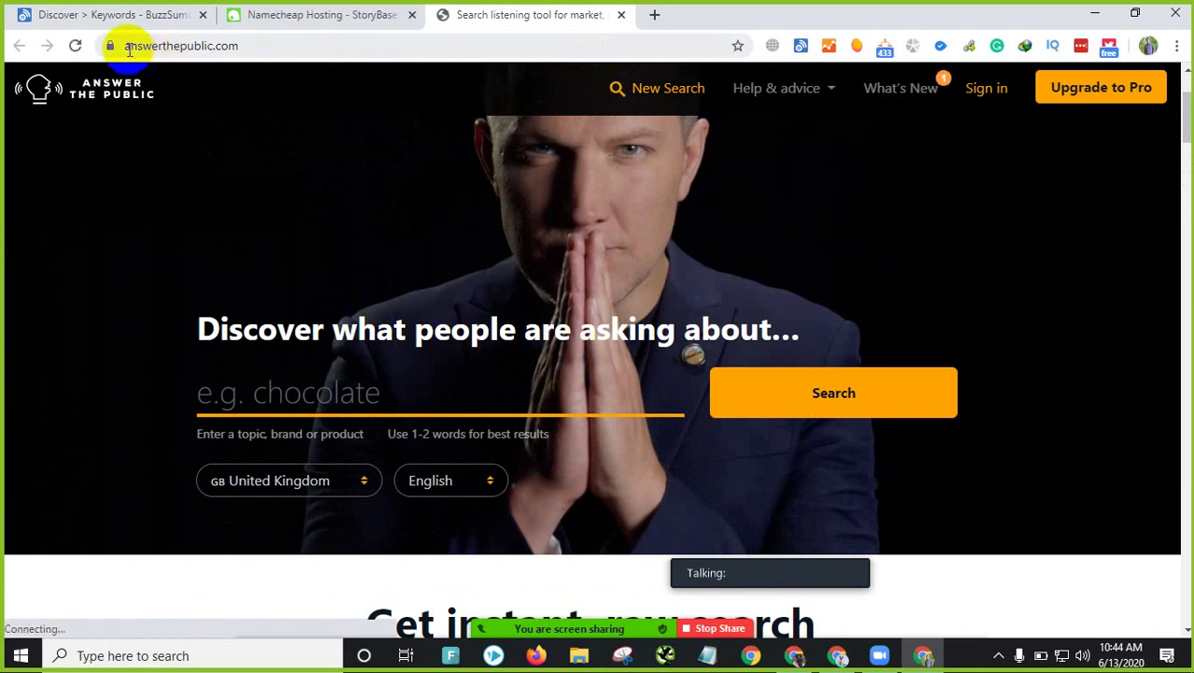
left_click_drag(121, 45, 272, 35)
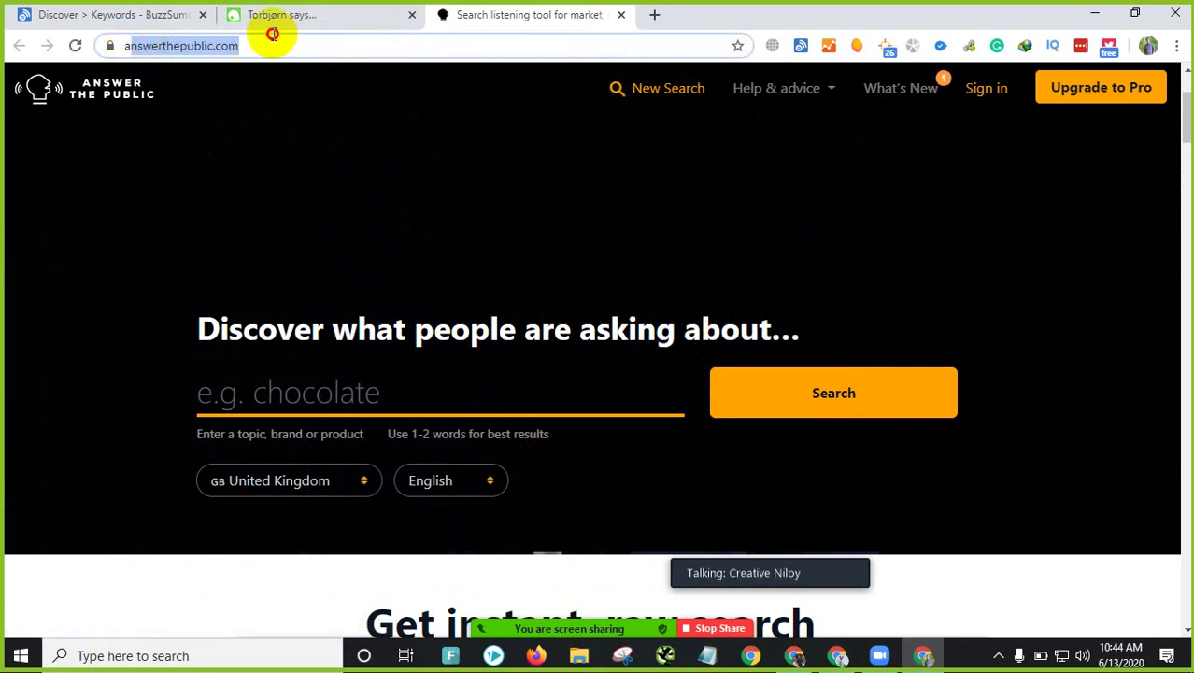
left_click(396, 160)
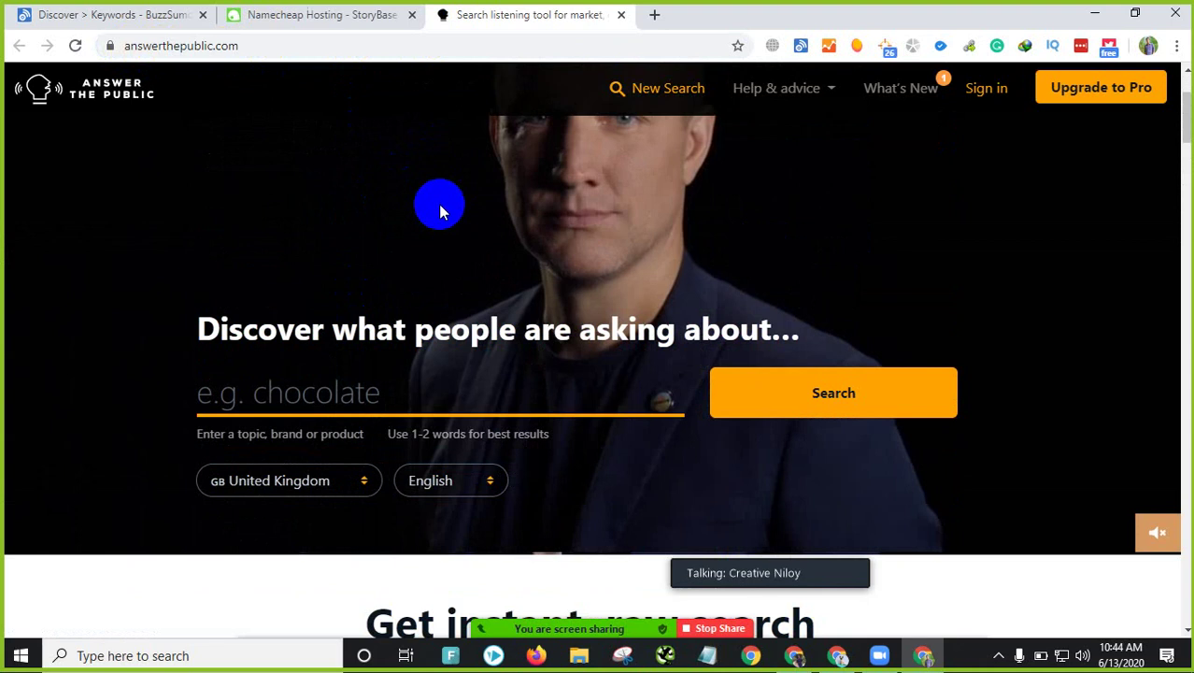
Step: Revisit the StoryBase results and the BuzzSumo keywords page, and admit the waiting participant to the Zoom meeting
left_click(360, 17)
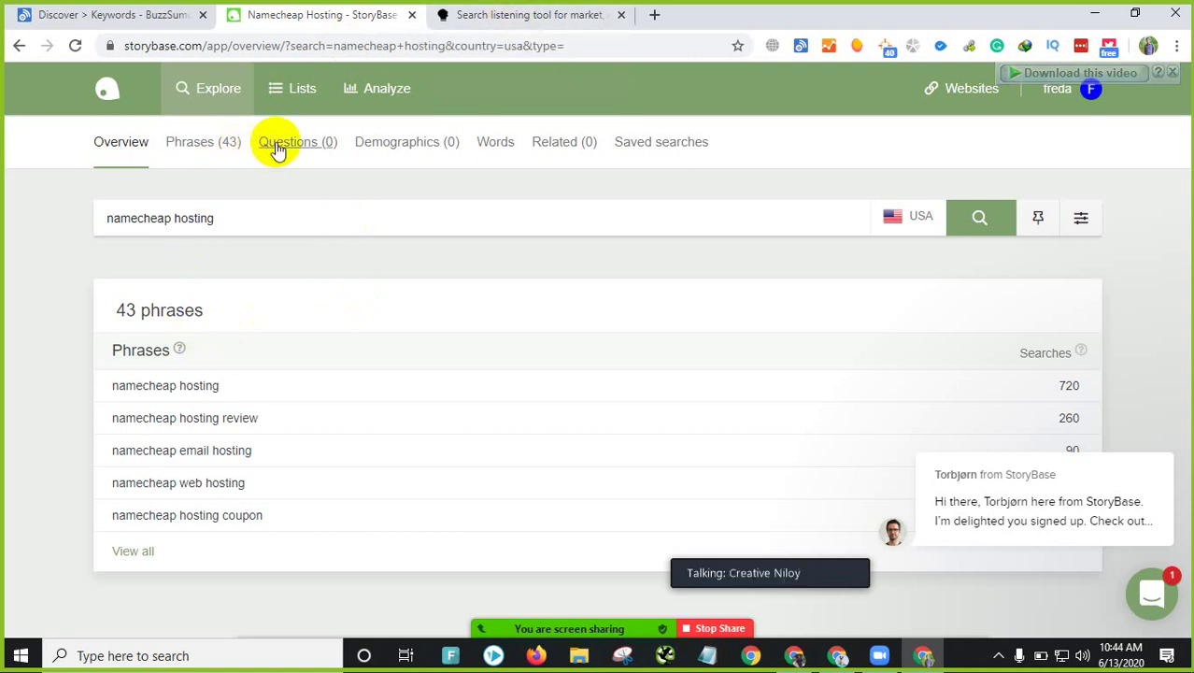
left_click(126, 9)
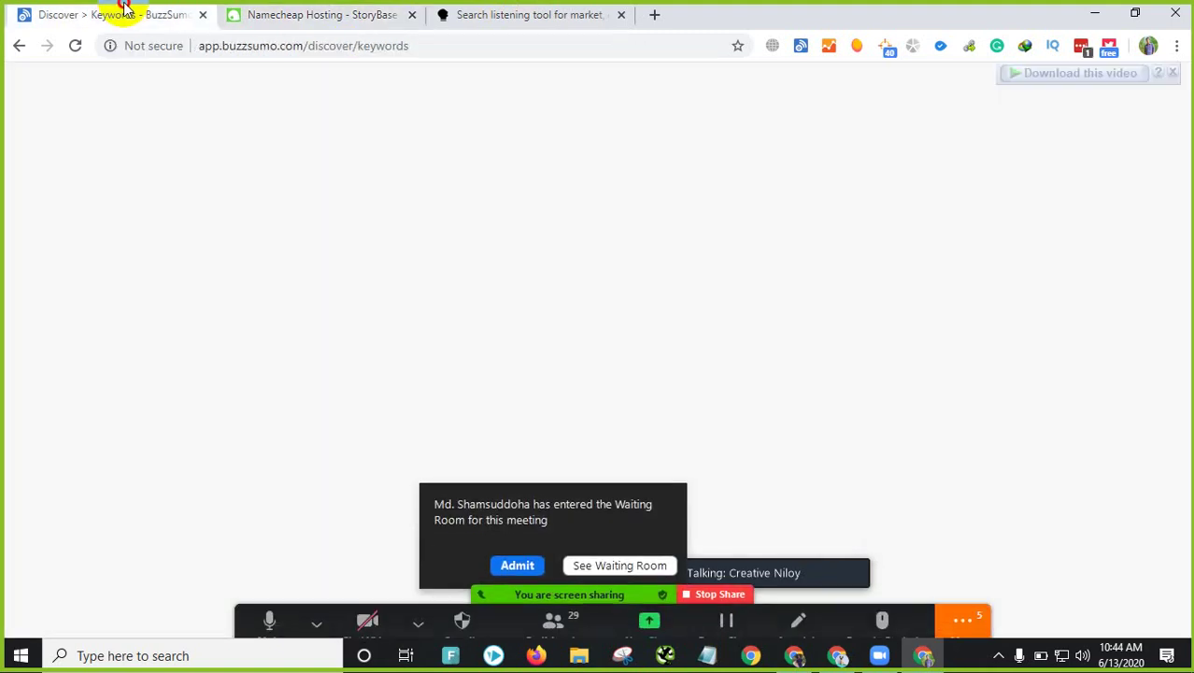
left_click(512, 557)
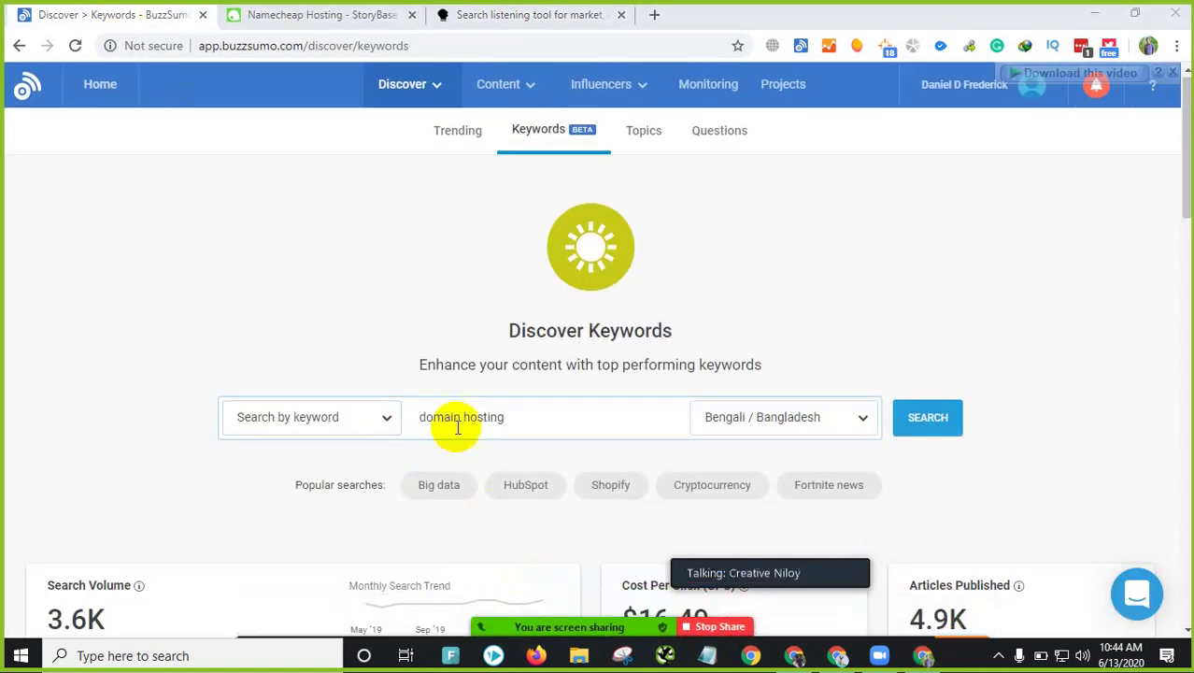
Step: Review the BuzzSumo search metrics and related keywords for "domain hosting"
scroll(455, 422, "down", 7)
scroll(455, 422, "up", 7)
scroll(455, 422, "down", 6)
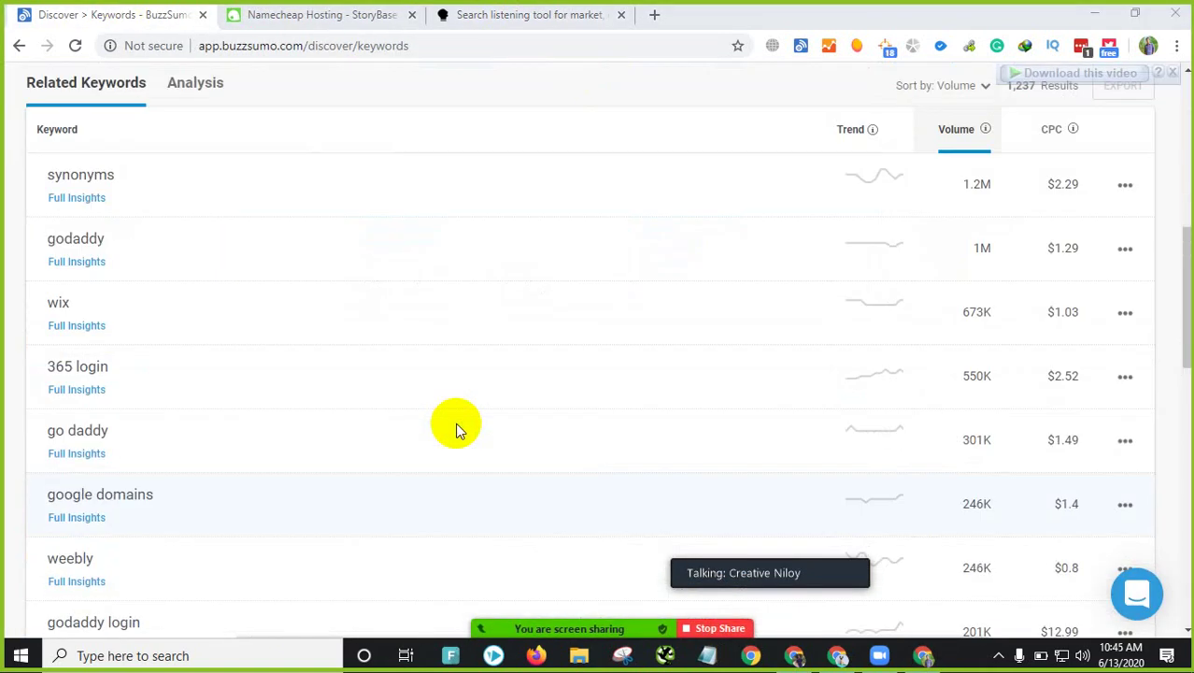
scroll(455, 422, "up", 6)
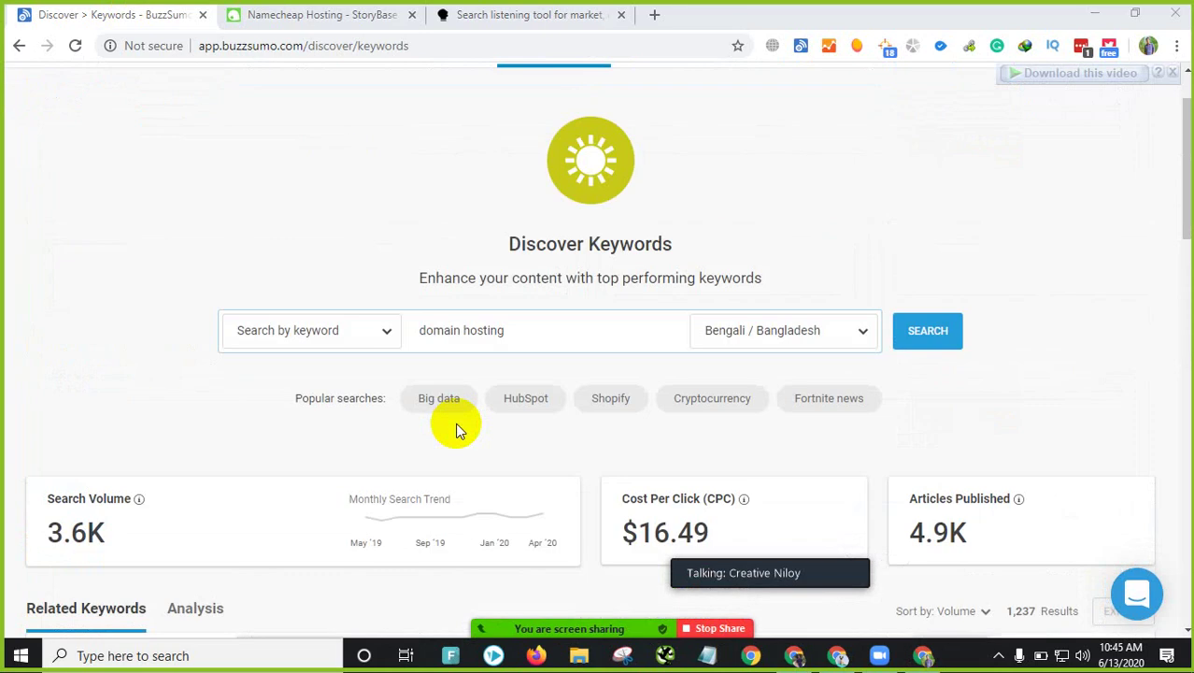
scroll(455, 422, "up", 2)
Step: Return to AnswerThePublic and search for the topic "domain hosting"
left_click(572, 14)
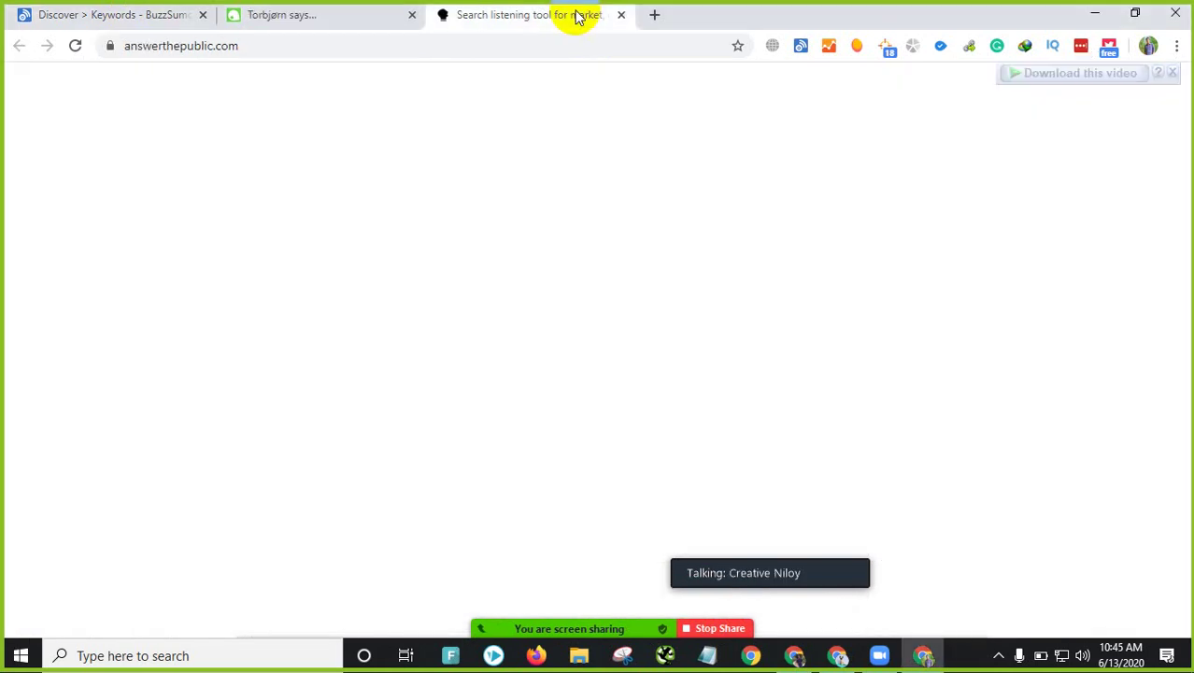
left_click(355, 392)
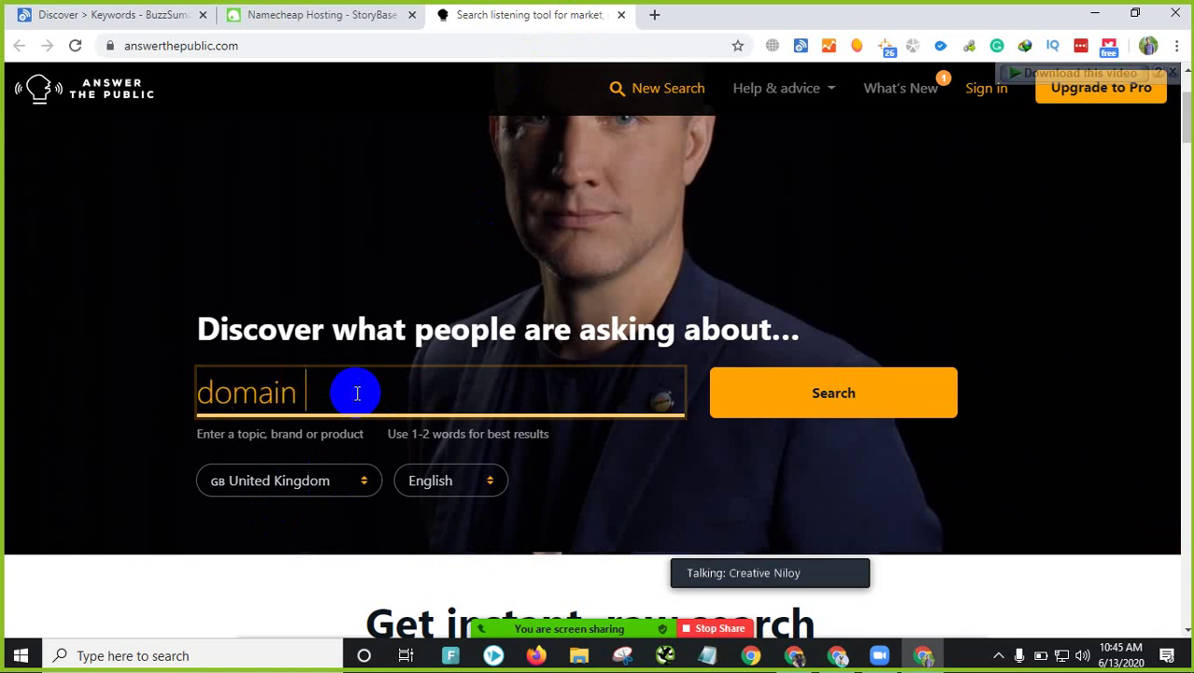
type("domain d")
key("BackSpace")
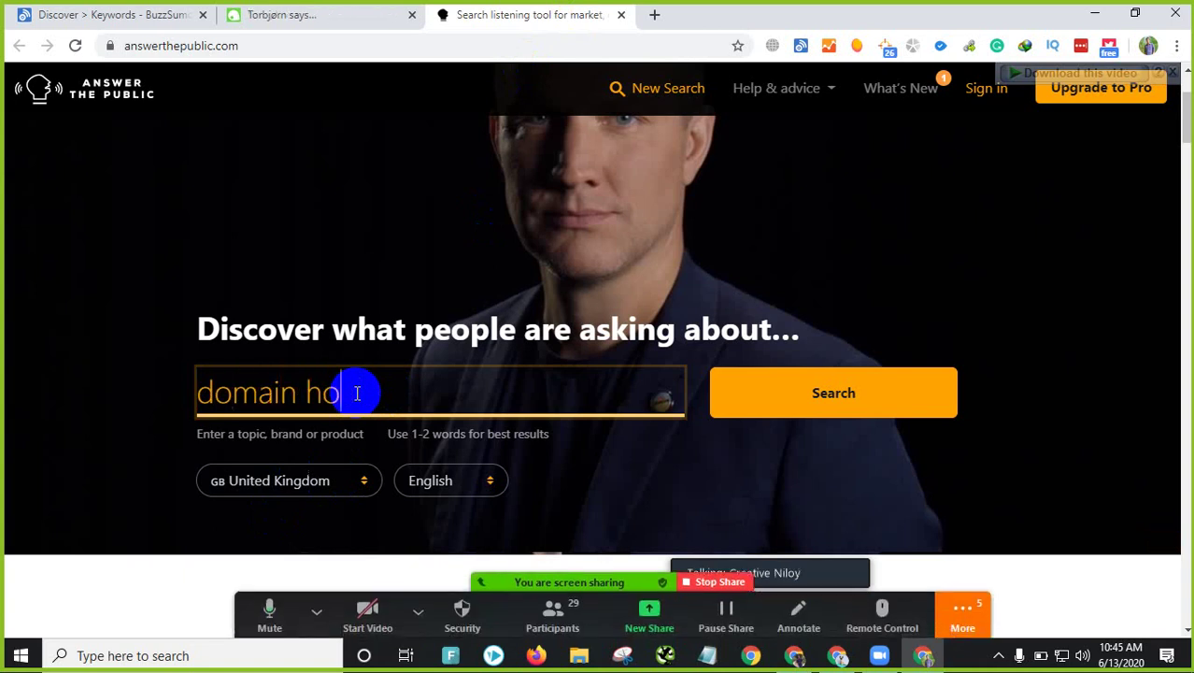
type("hosting")
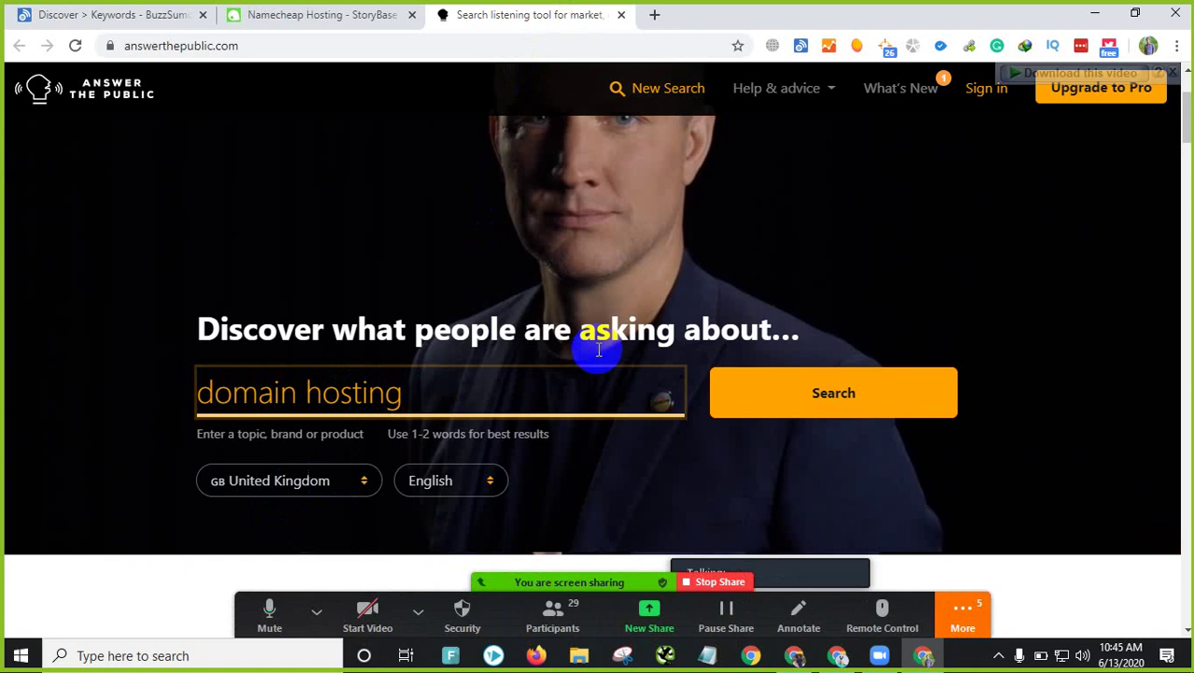
left_click(809, 411)
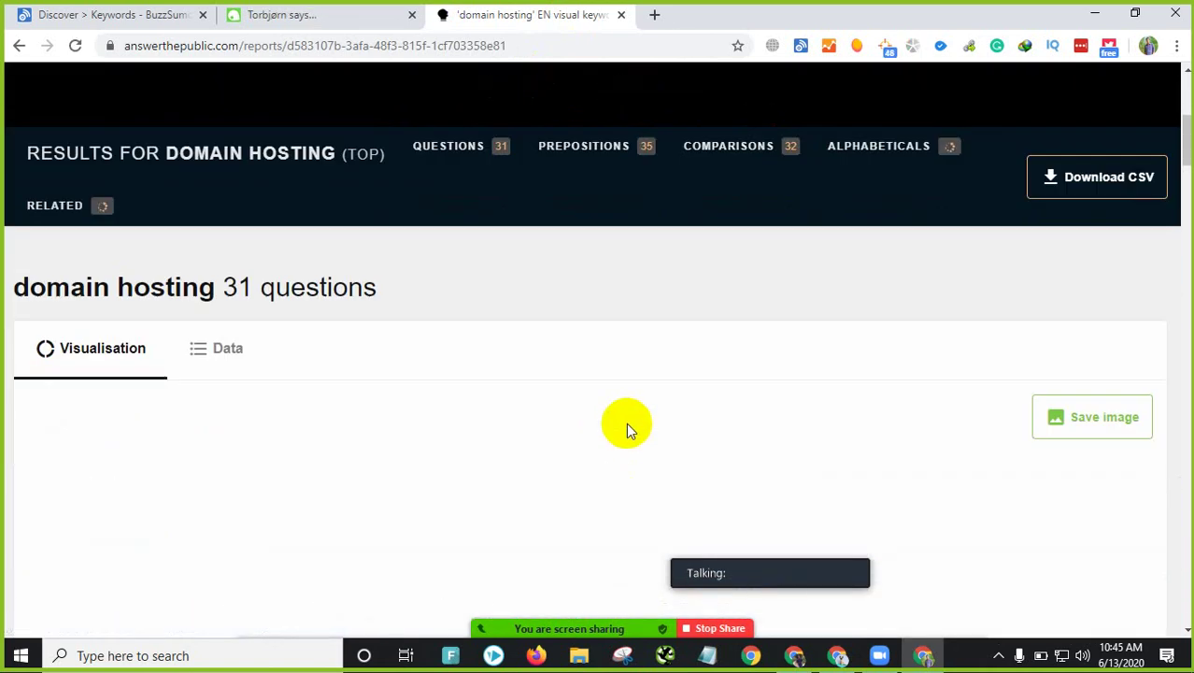
Step: Examine the questions visualisation for domain hosting, from the central topic out to its "who" branch
scroll(319, 234, "up", 2)
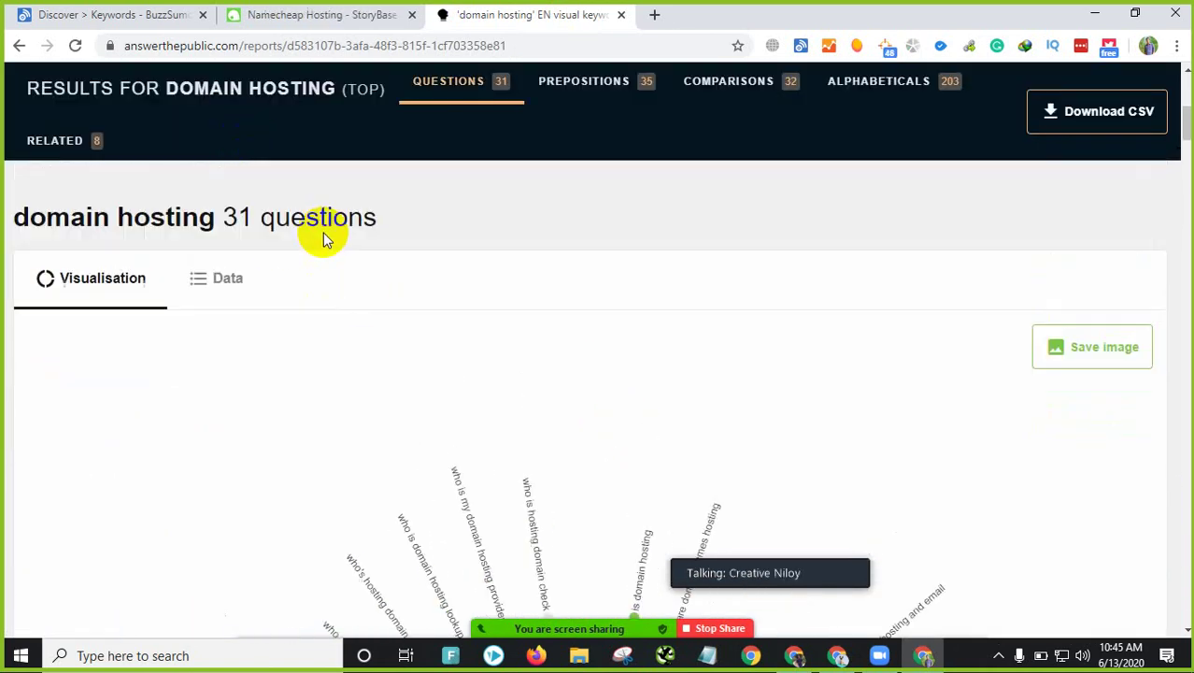
scroll(466, 253, "down", 2)
scroll(475, 250, "down", 3)
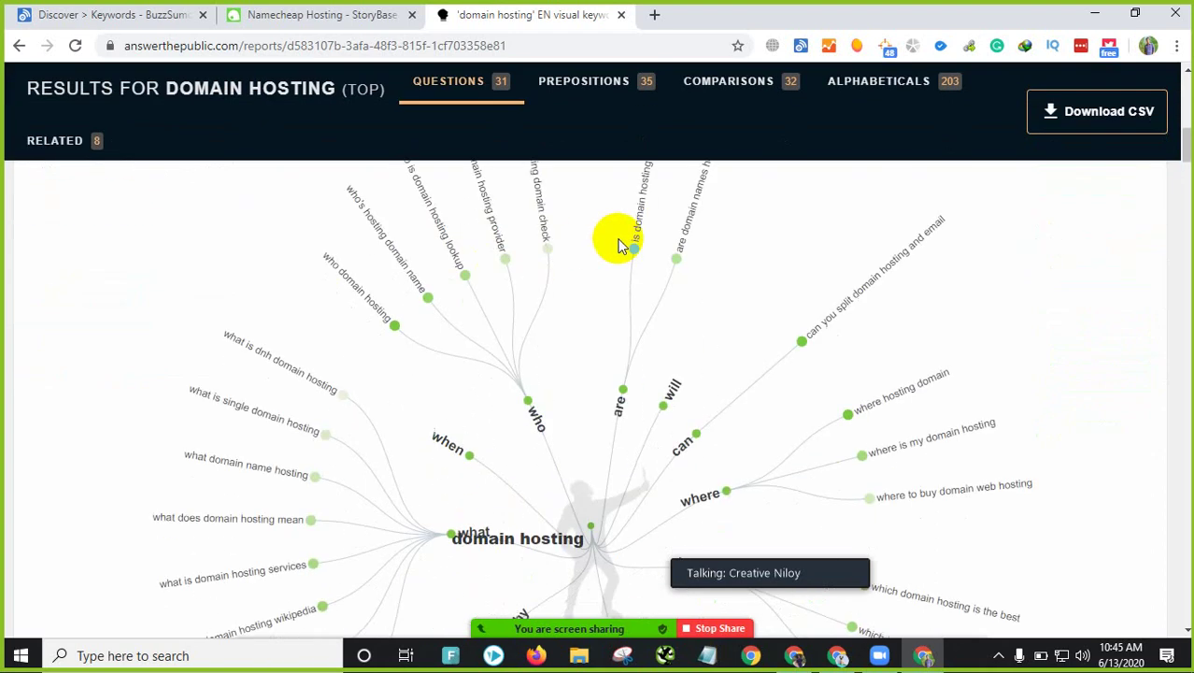
scroll(607, 368, "down", 2)
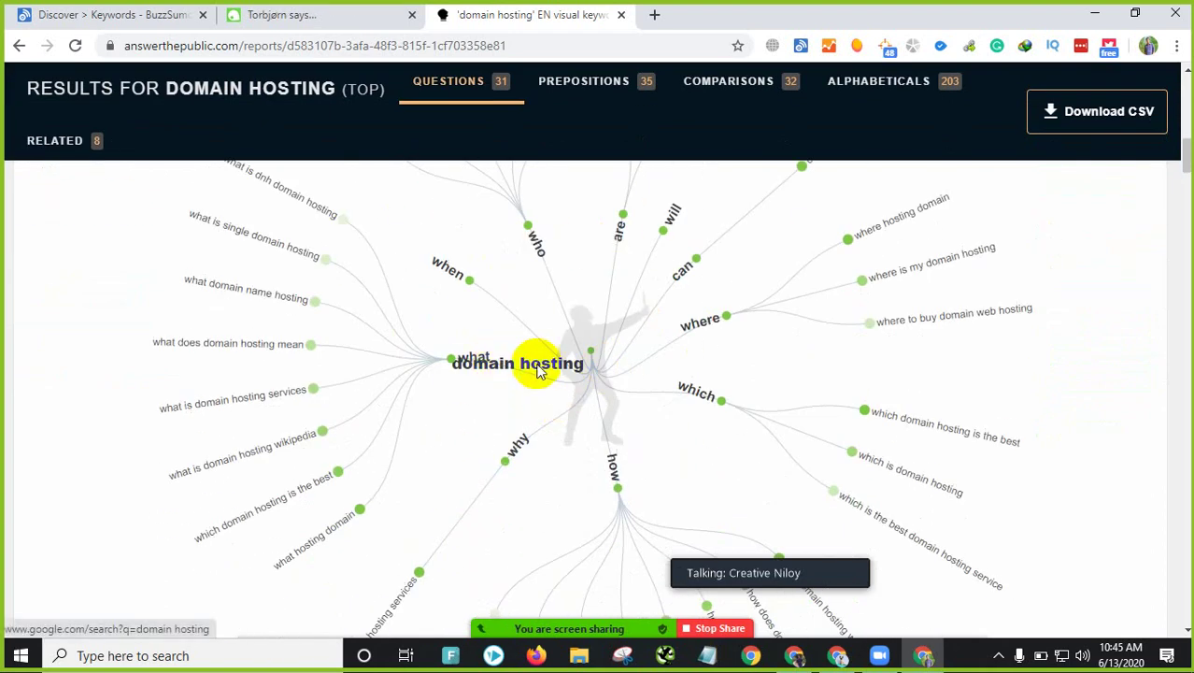
scroll(532, 367, "up", 1)
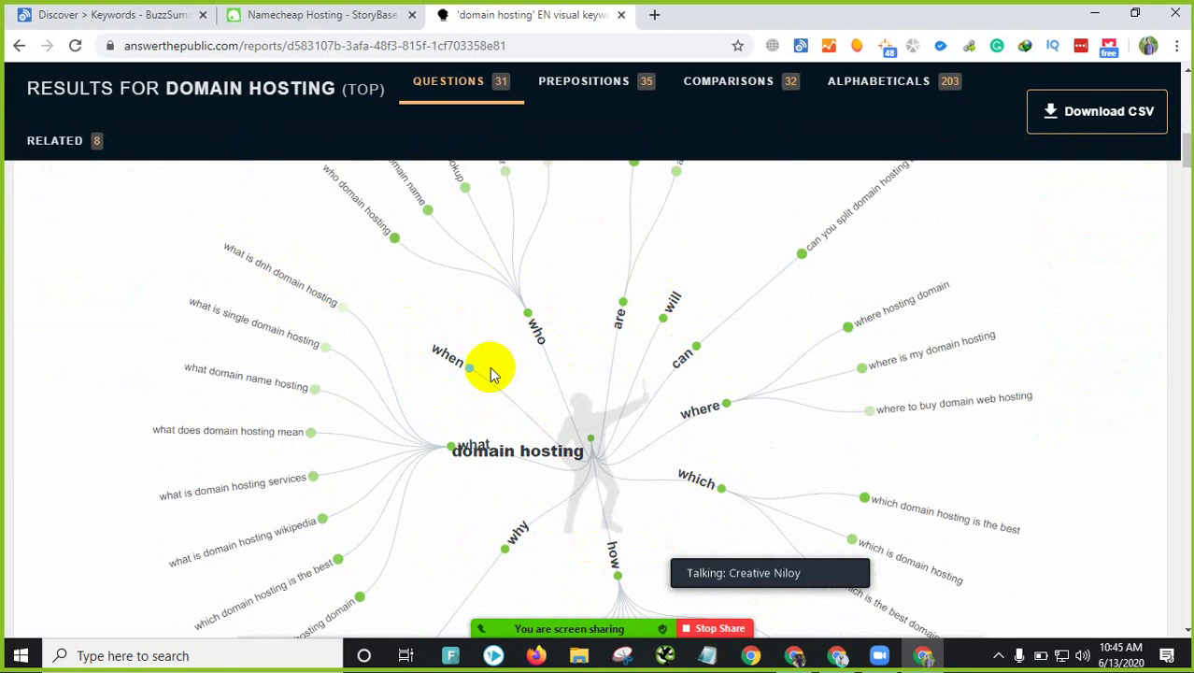
scroll(493, 373, "up", 1)
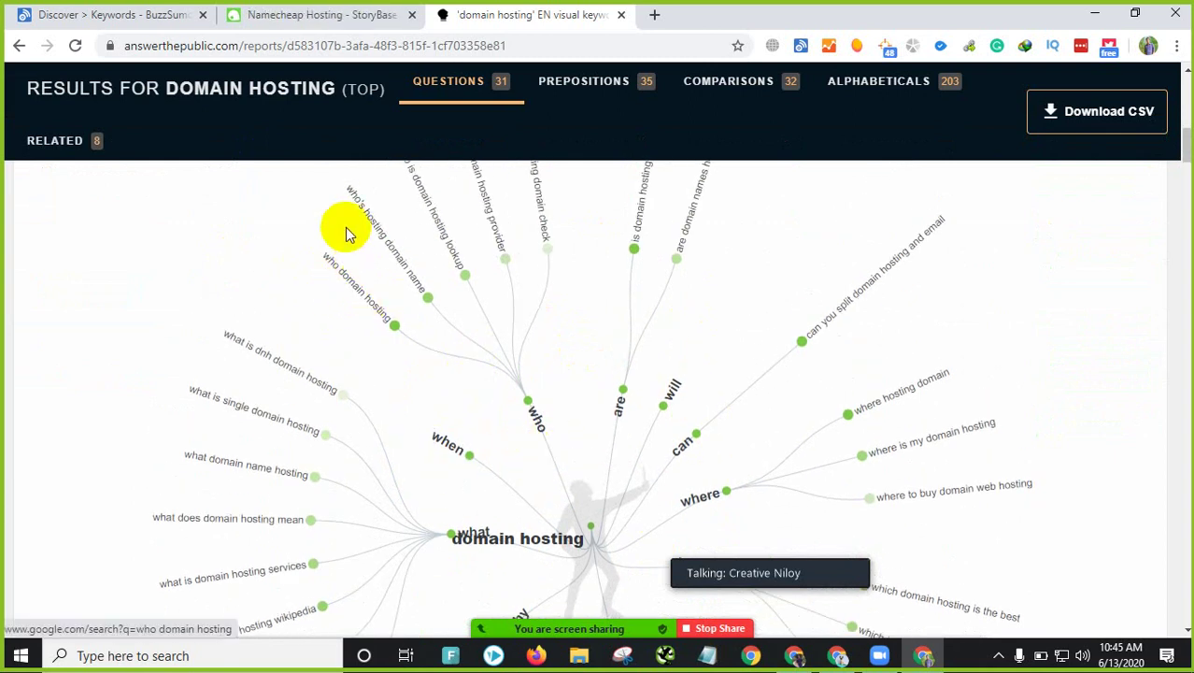
scroll(414, 295, "up", 1)
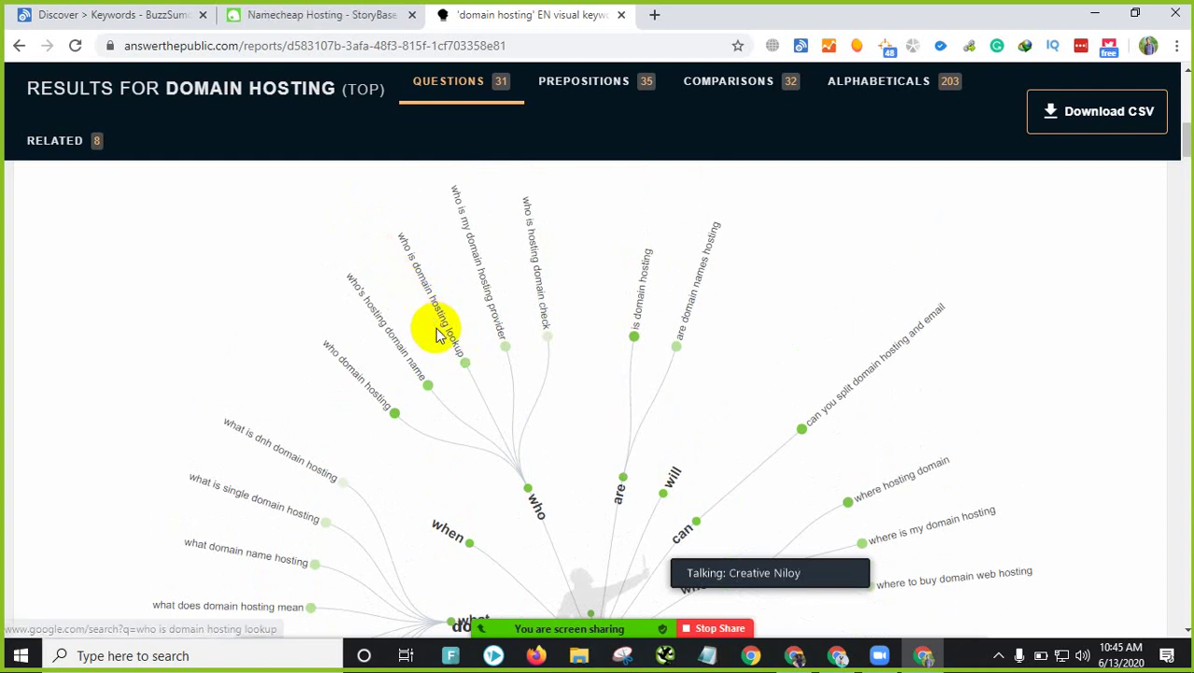
Step: Highlight individual "who" and "are" questions in the wheel, such as "who is hosting domain check" and "are domain names hosting"
left_click(416, 258)
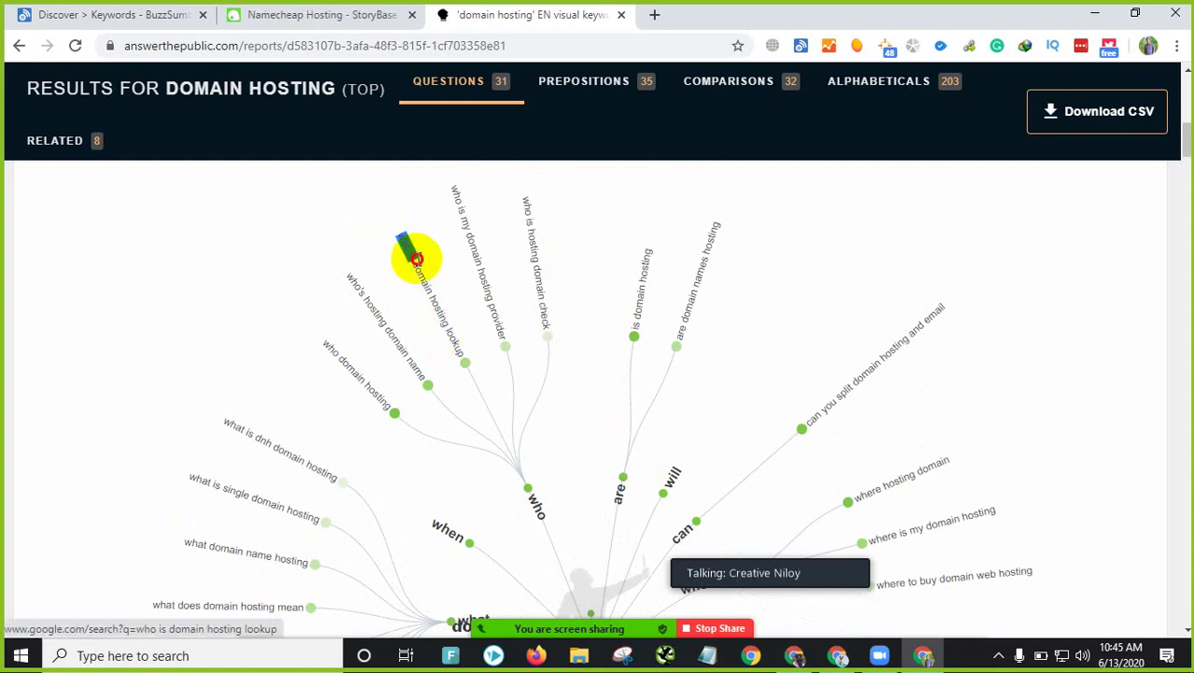
left_click_drag(416, 259, 479, 260)
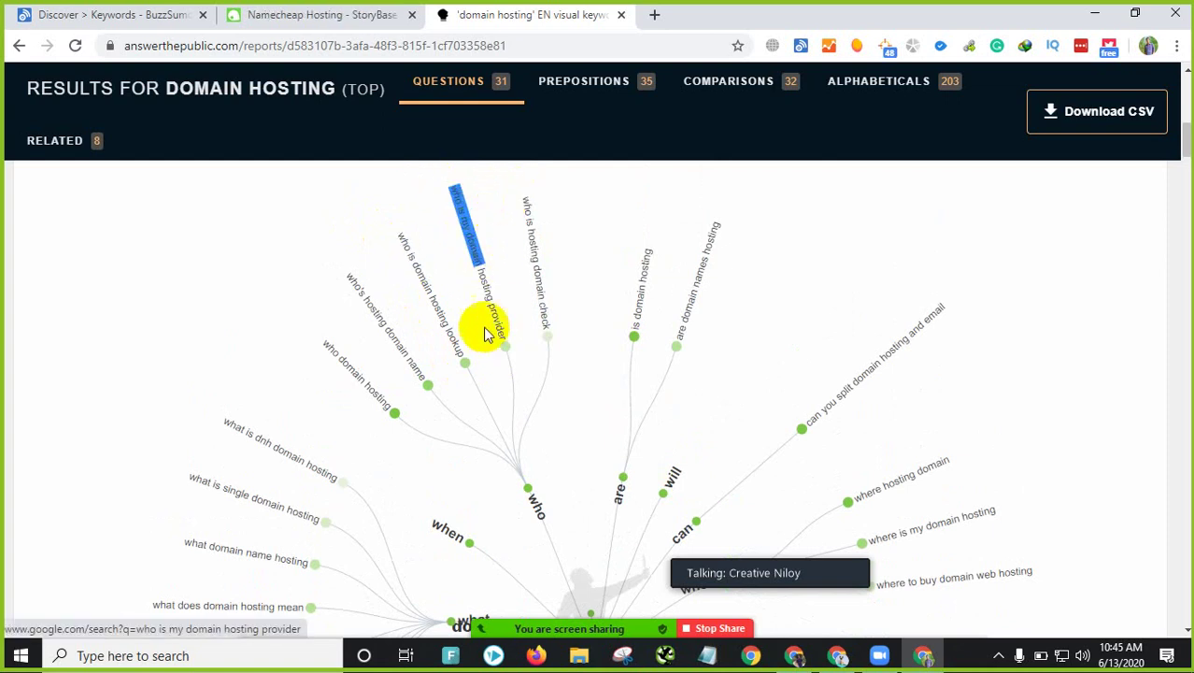
left_click(432, 191)
left_click_drag(443, 181, 515, 334)
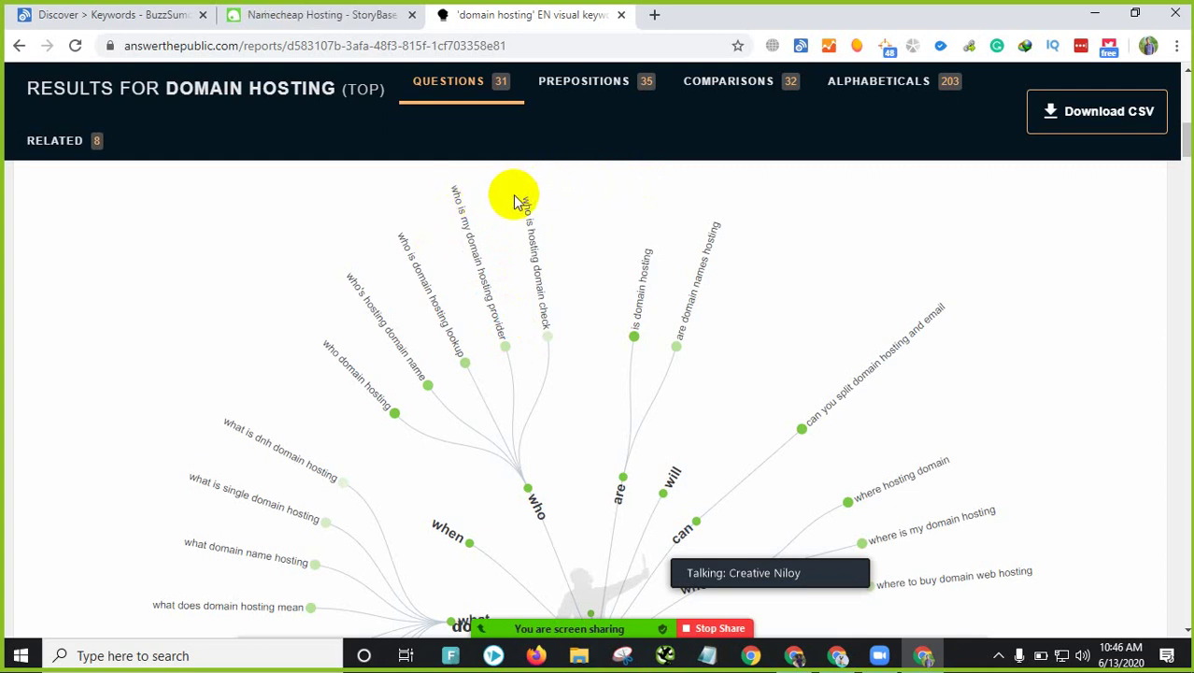
left_click_drag(522, 199, 564, 338)
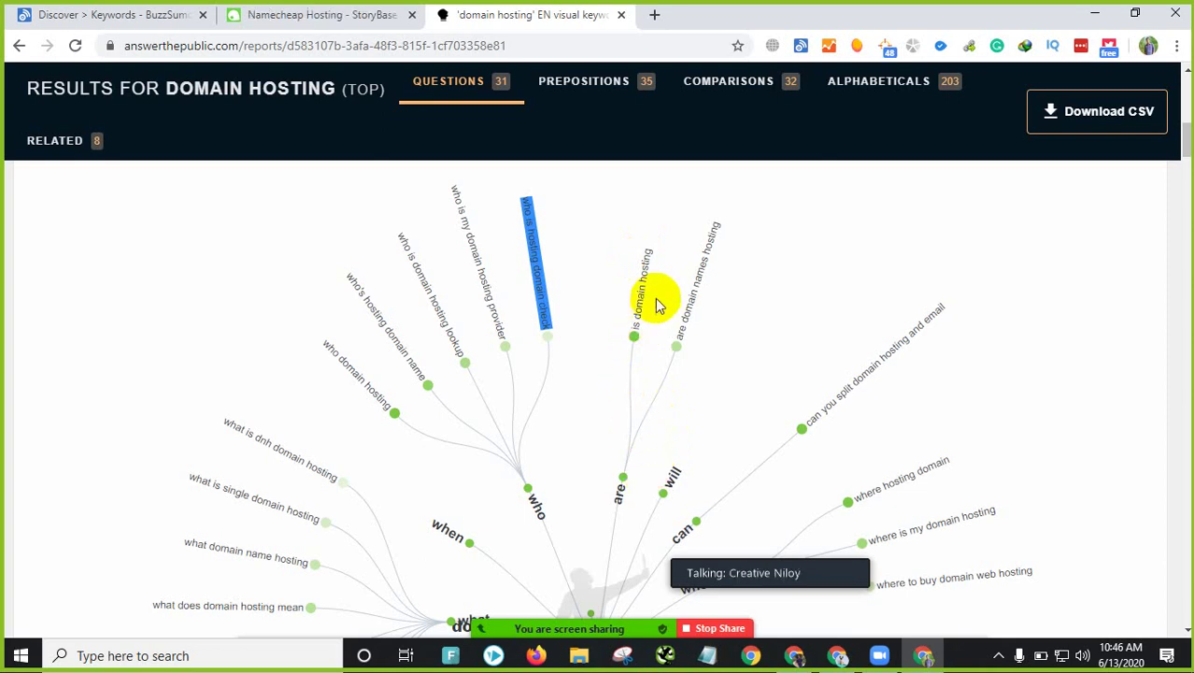
left_click(656, 240)
left_click_drag(716, 224, 687, 352)
Step: Examine the remaining question branches of the wheel, including "can", "where", "which" and "how"
scroll(758, 336, "down", 3)
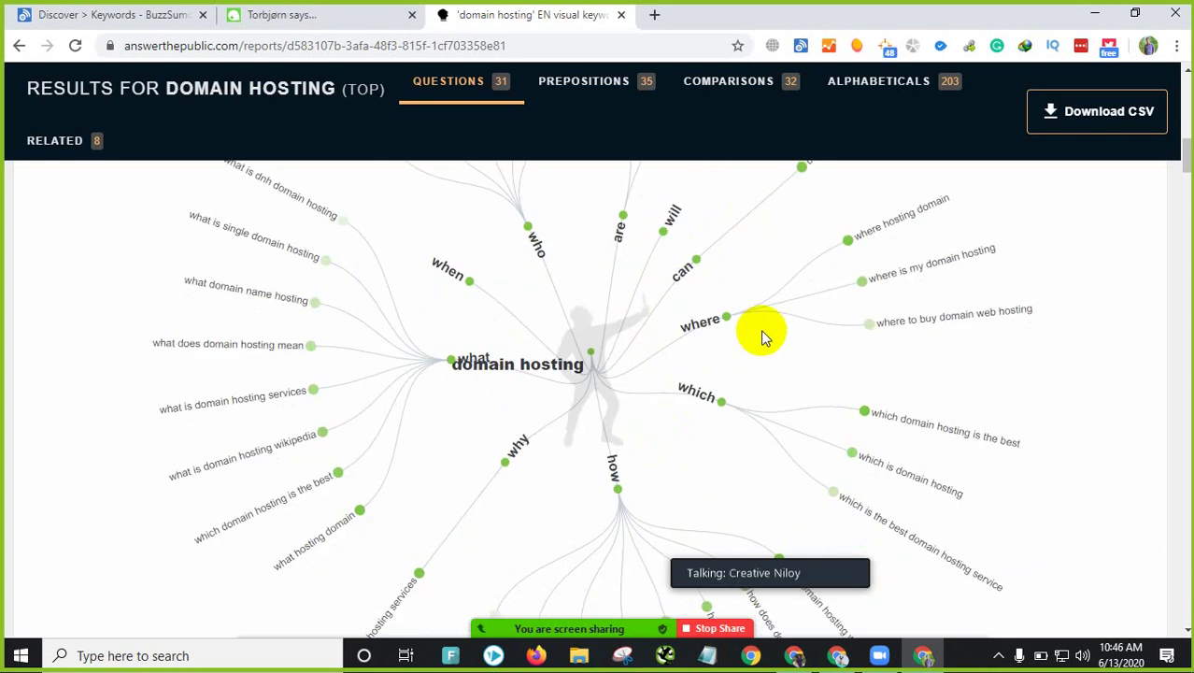
scroll(761, 336, "up", 2)
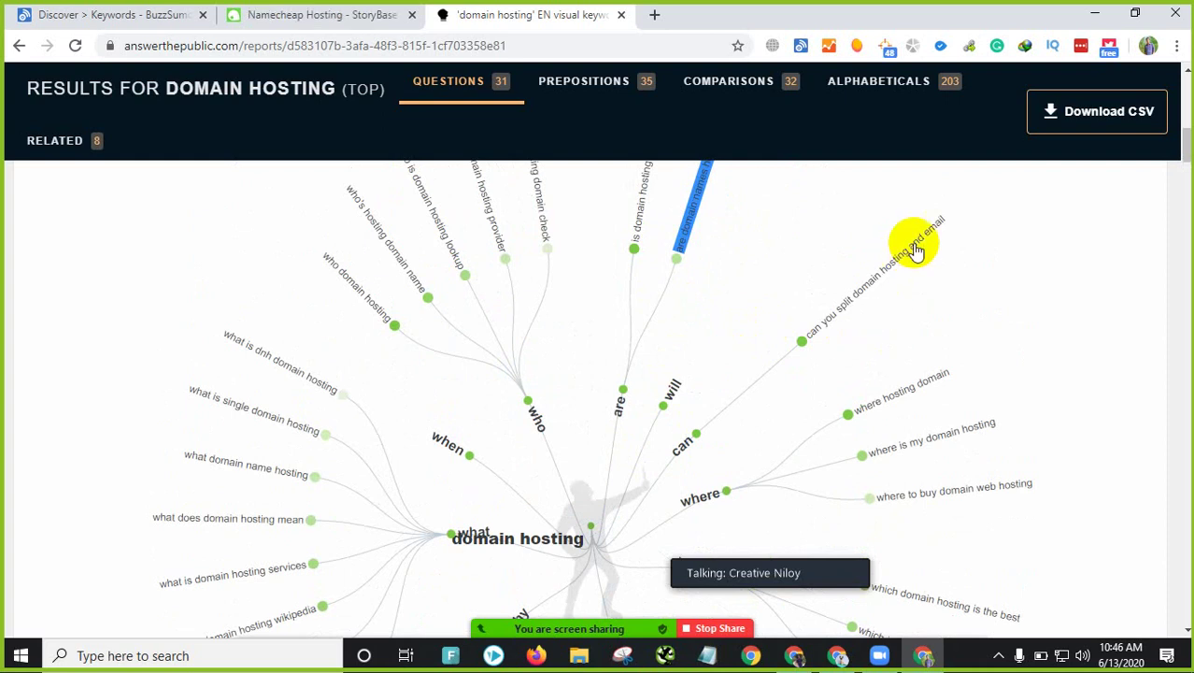
scroll(855, 384, "down", 1)
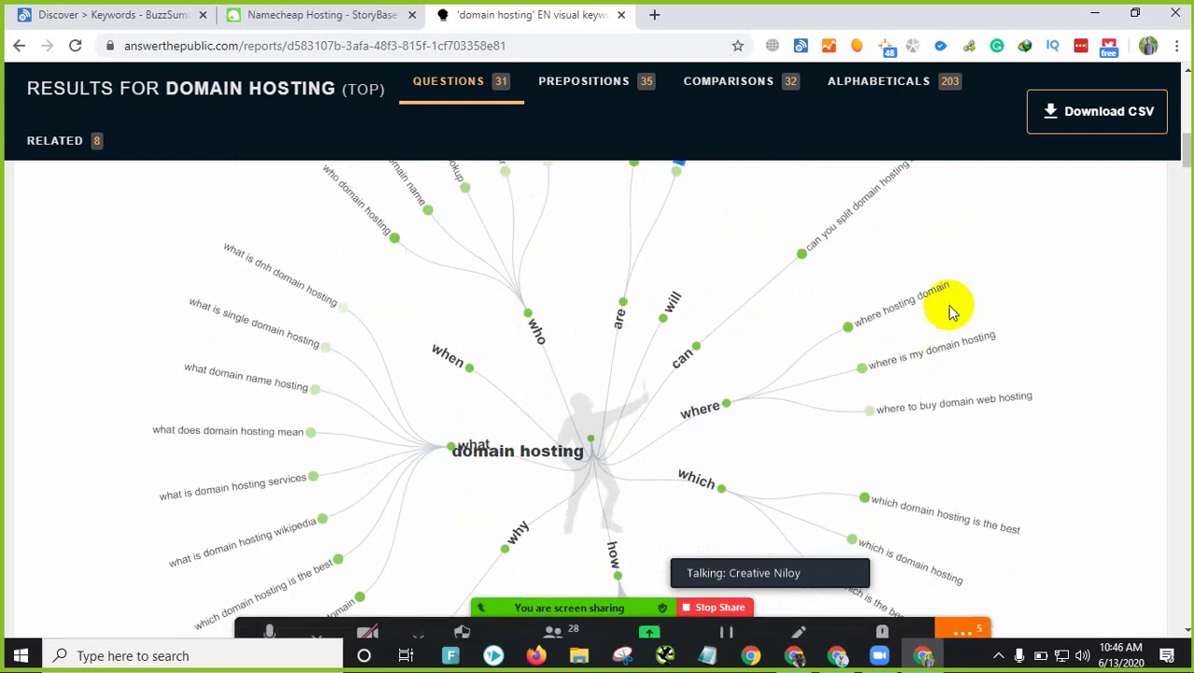
scroll(802, 400, "down", 5)
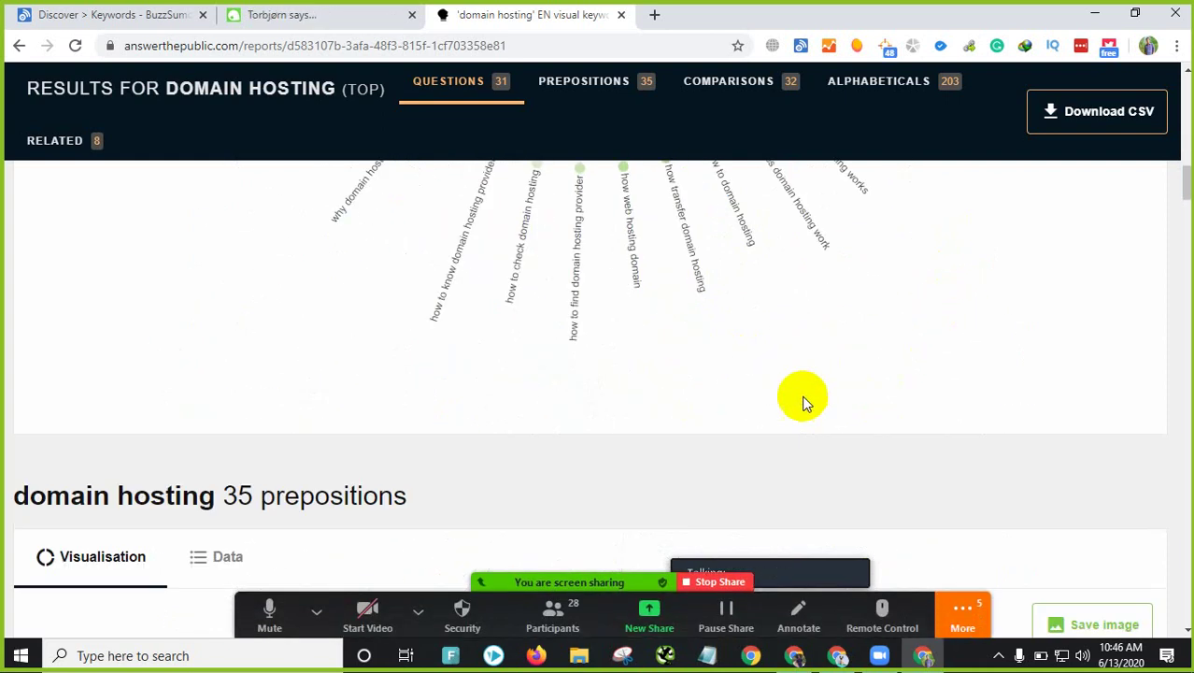
scroll(747, 373, "up", 2)
scroll(645, 336, "down", 2)
Step: Examine the domain hosting prepositions visualisation, reading its "for", "to", "with" and "without" branches
scroll(570, 291, "down", 3)
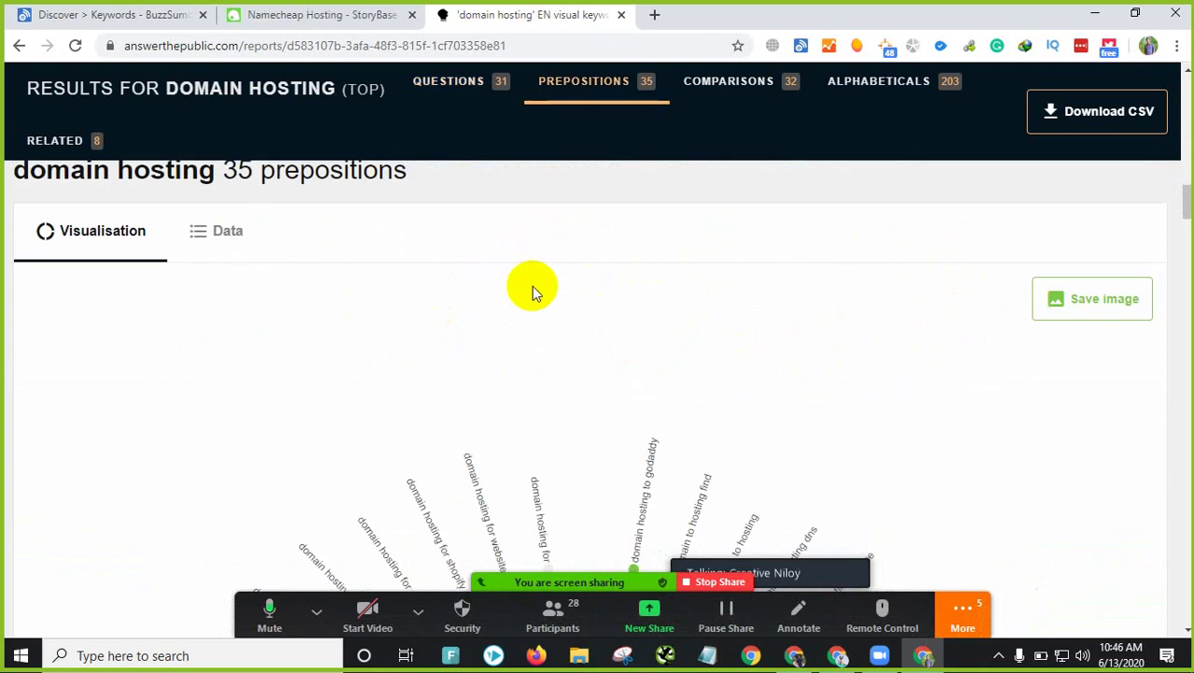
scroll(514, 295, "up", 2)
scroll(346, 327, "down", 4)
scroll(439, 318, "down", 2)
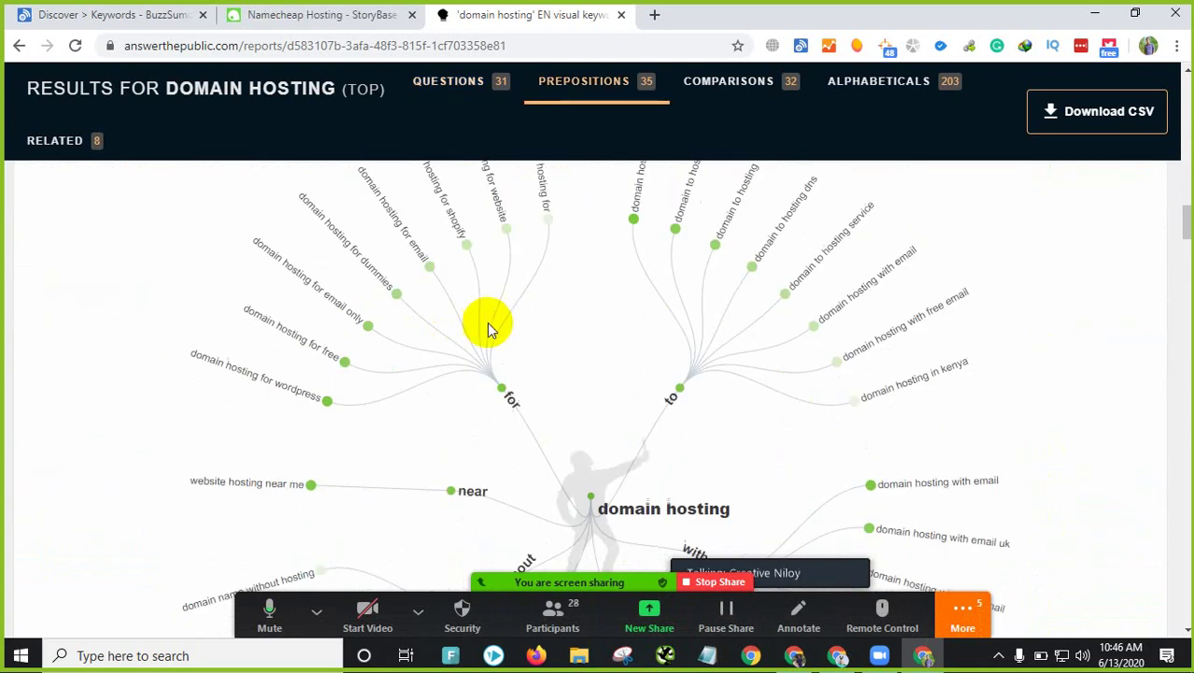
scroll(541, 347, "down", 1)
scroll(579, 346, "up", 1)
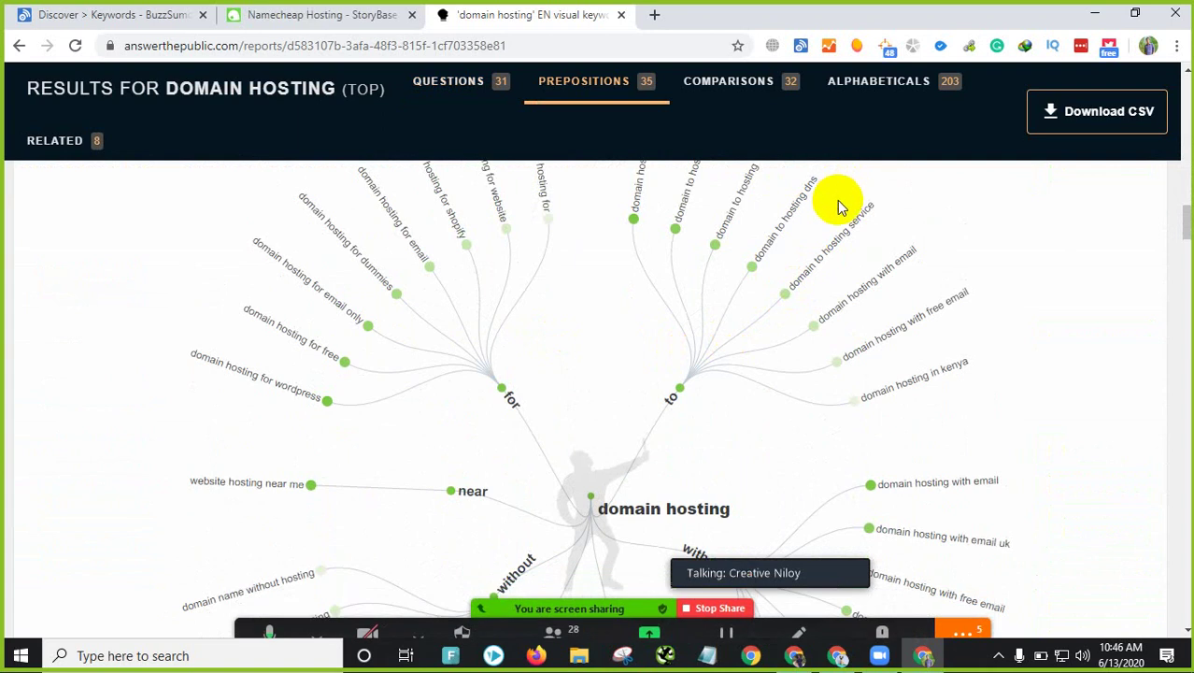
scroll(752, 350, "down", 1)
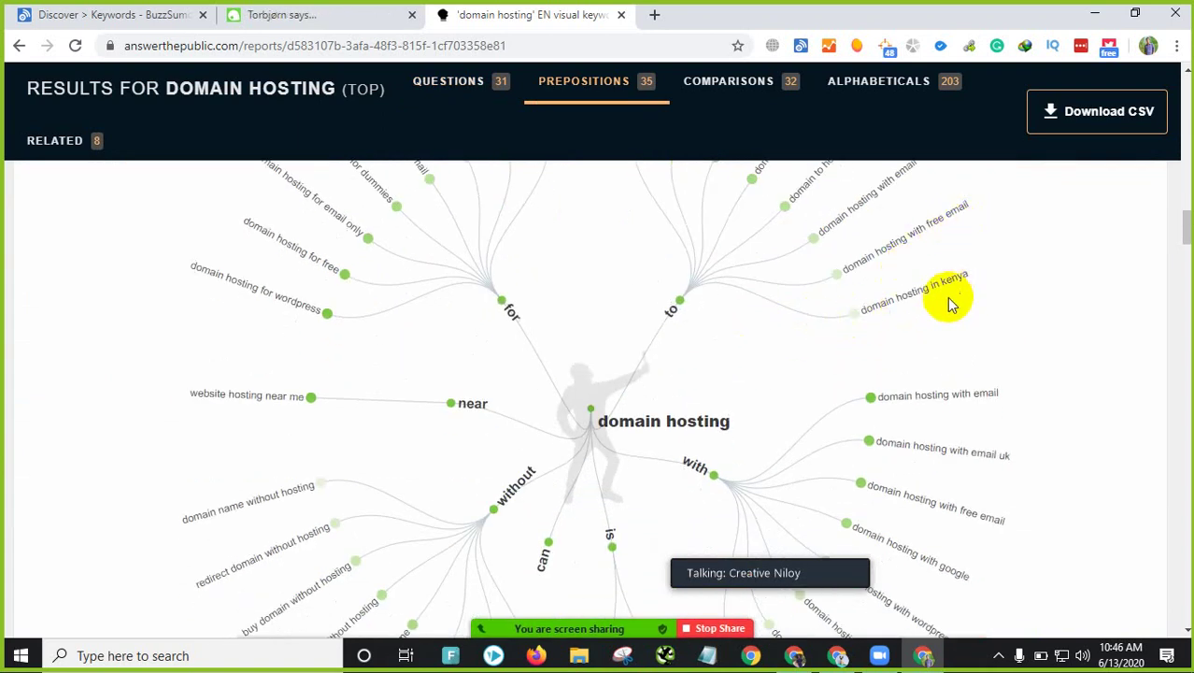
scroll(935, 308, "down", 3)
scroll(718, 227, "up", 2)
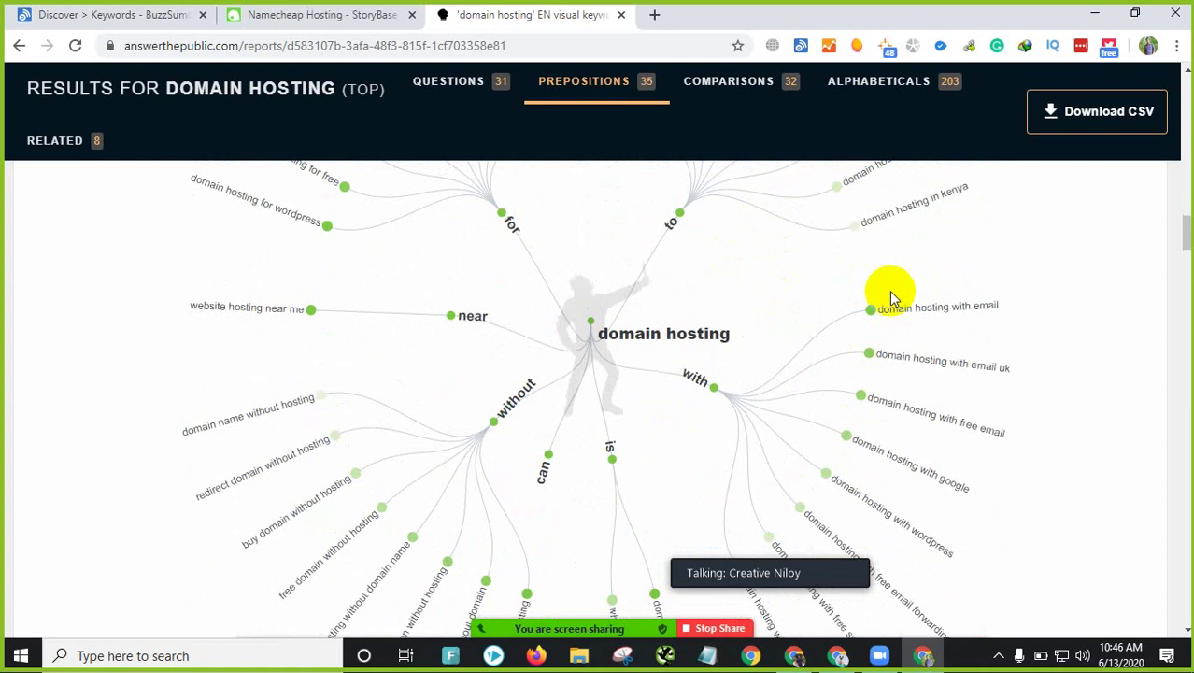
scroll(992, 324, "down", 1)
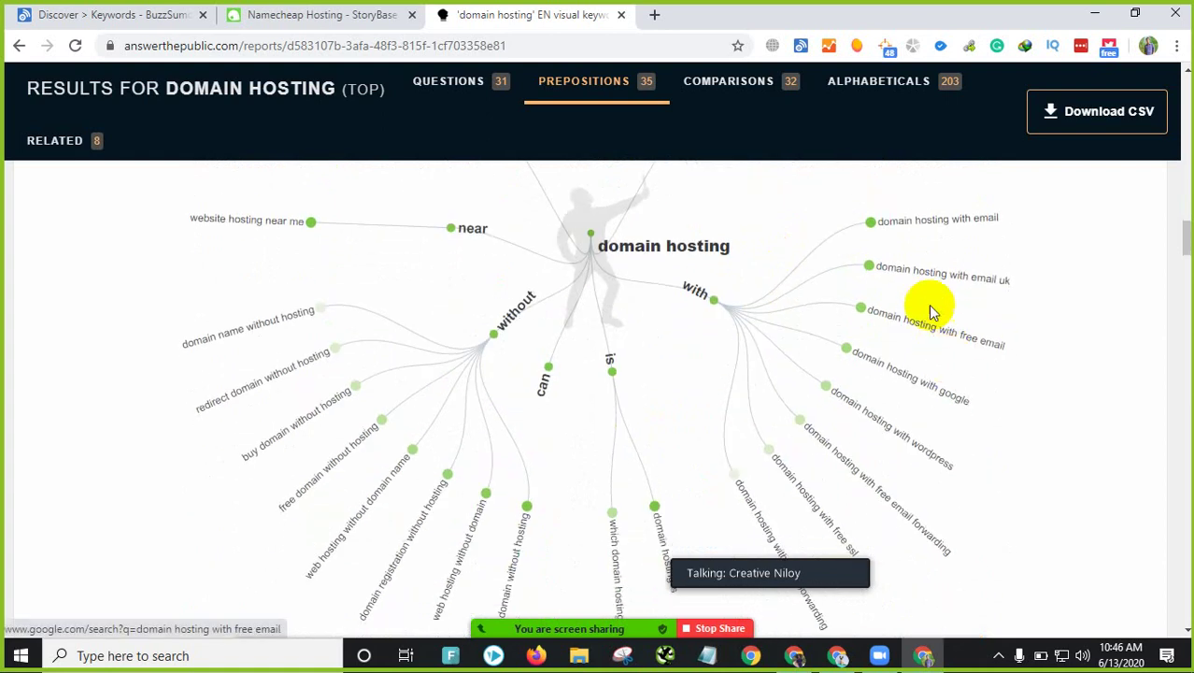
scroll(998, 301, "down", 1)
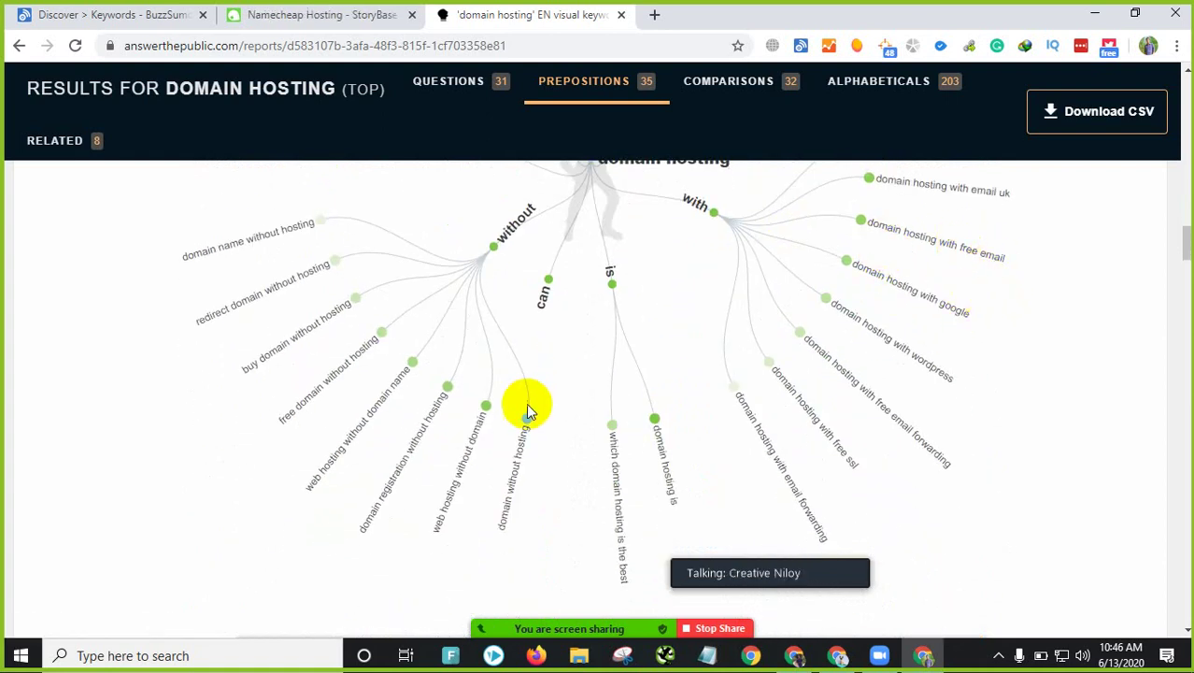
scroll(528, 321, "up", 2)
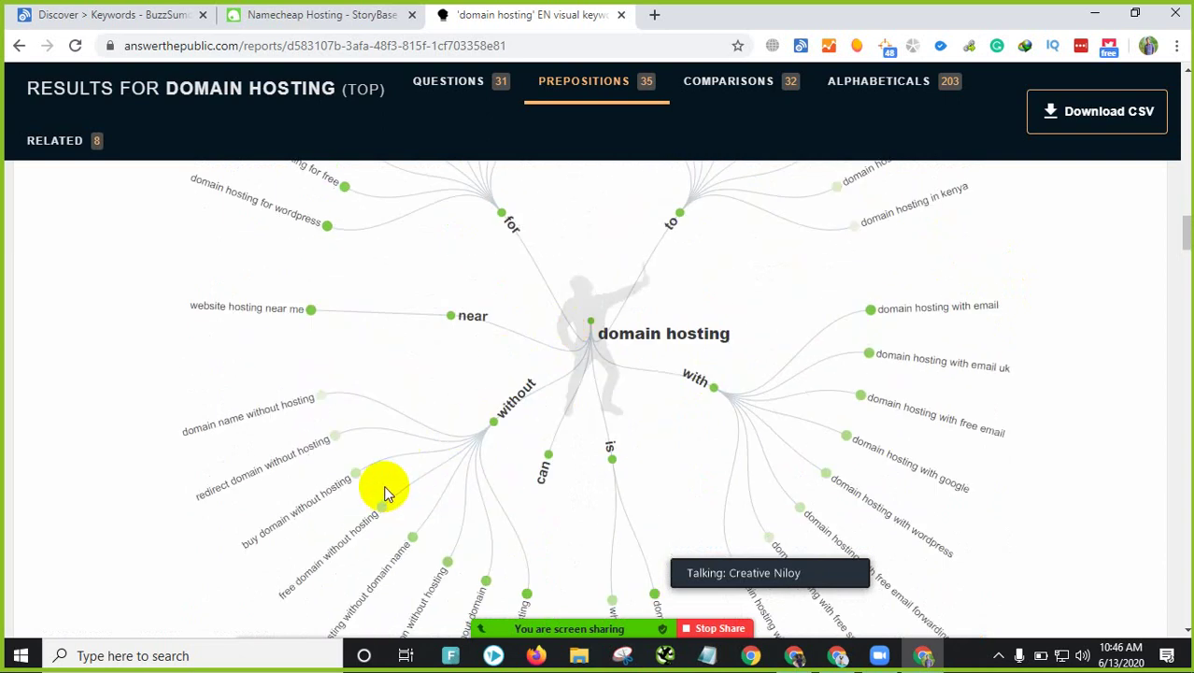
scroll(317, 262, "up", 1)
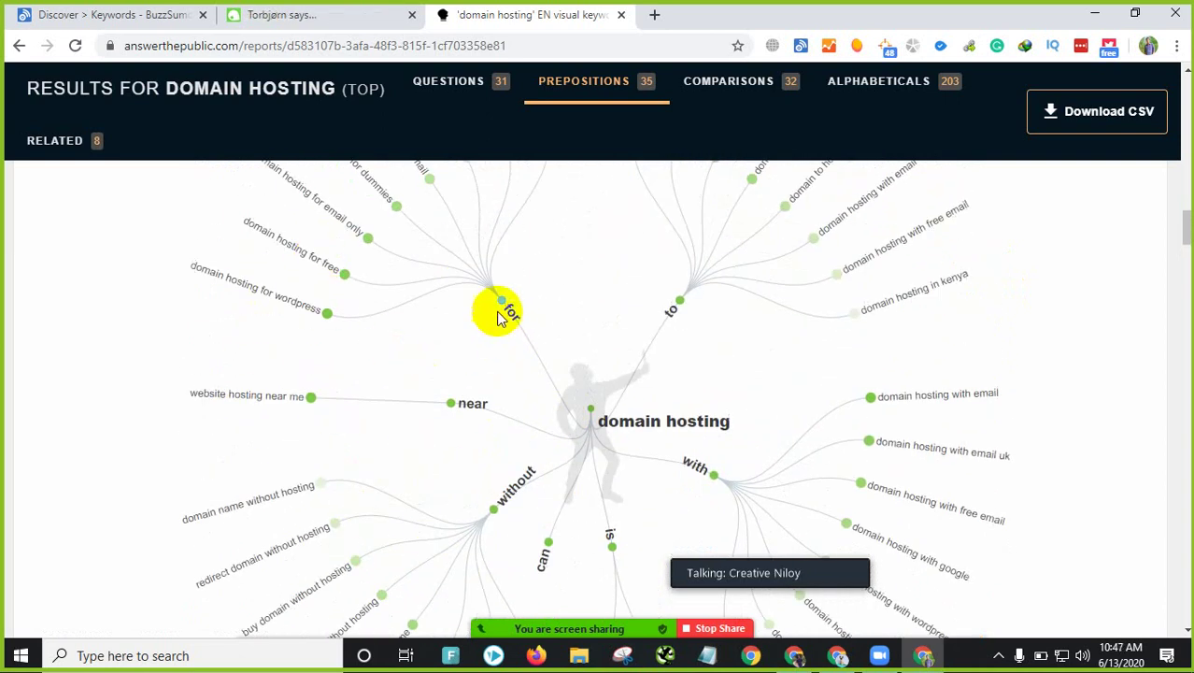
scroll(413, 235, "up", 2)
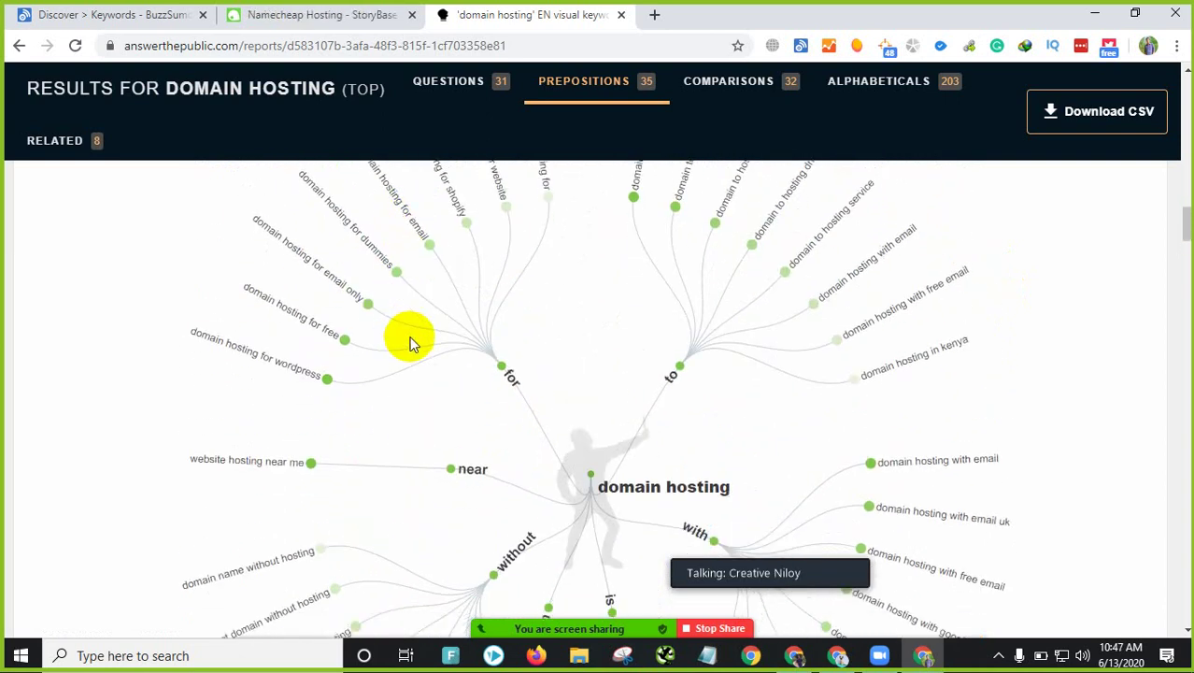
Step: Examine the domain hosting comparisons visualisation, reading its "and", "versus", "or" and "vs" branches
scroll(420, 343, "down", 9)
scroll(160, 257, "up", 1)
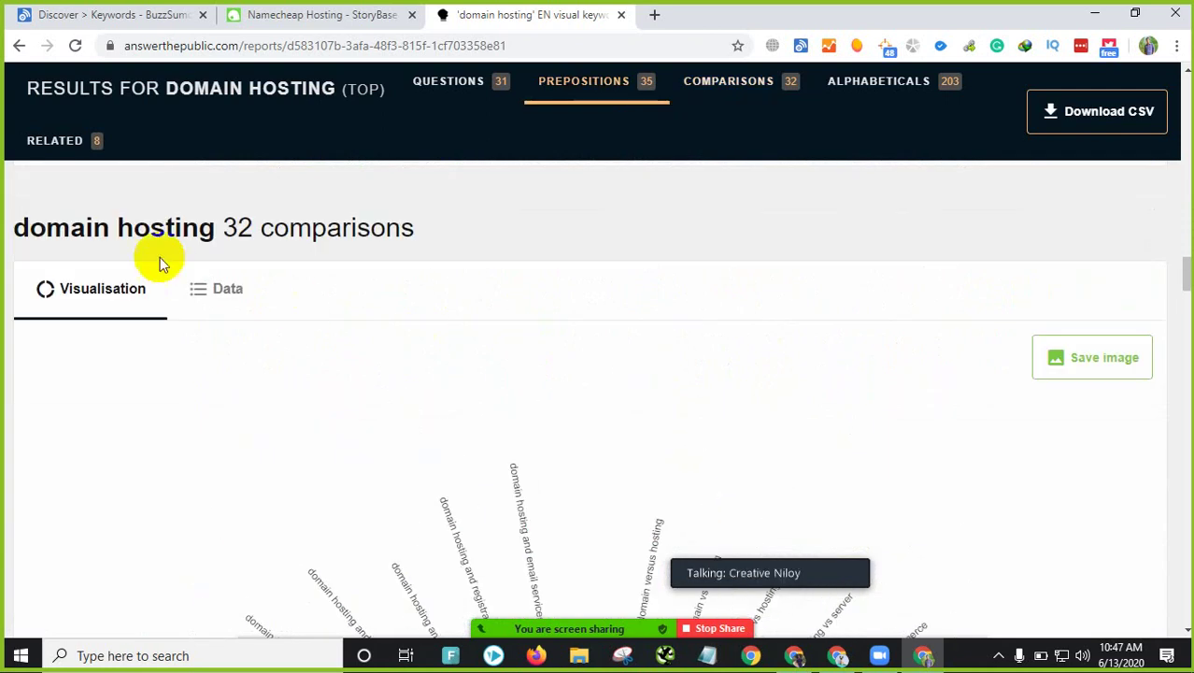
left_click_drag(271, 227, 399, 227)
scroll(521, 308, "down", 4)
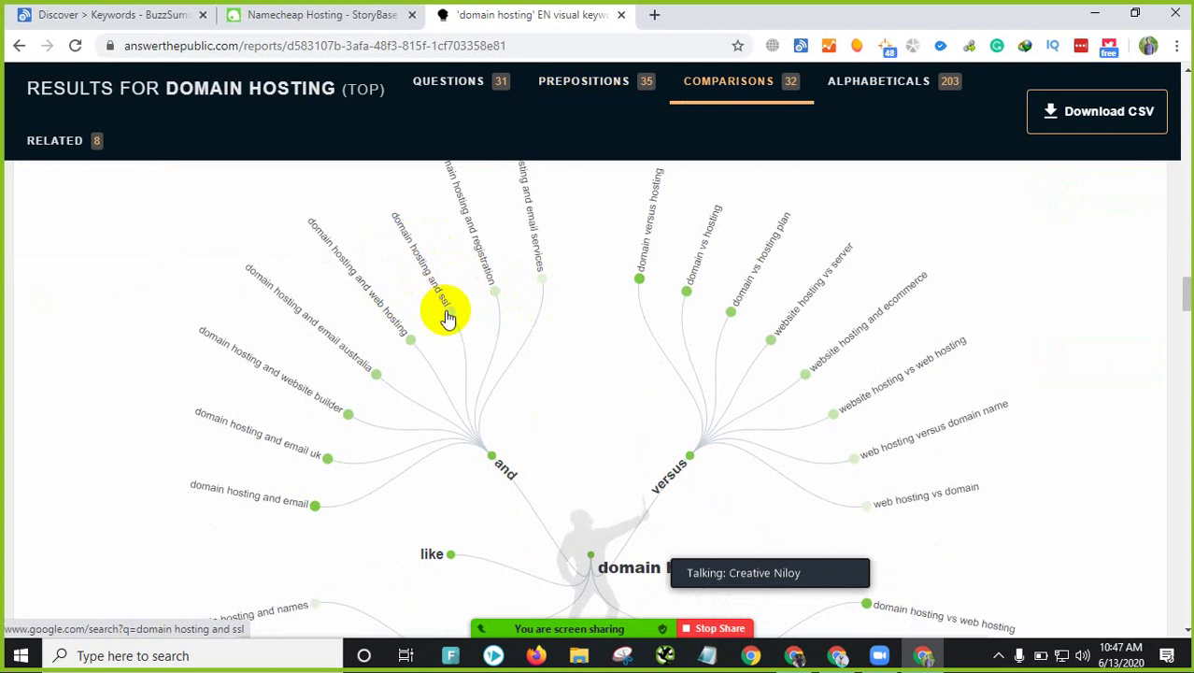
scroll(445, 300, "up", 1)
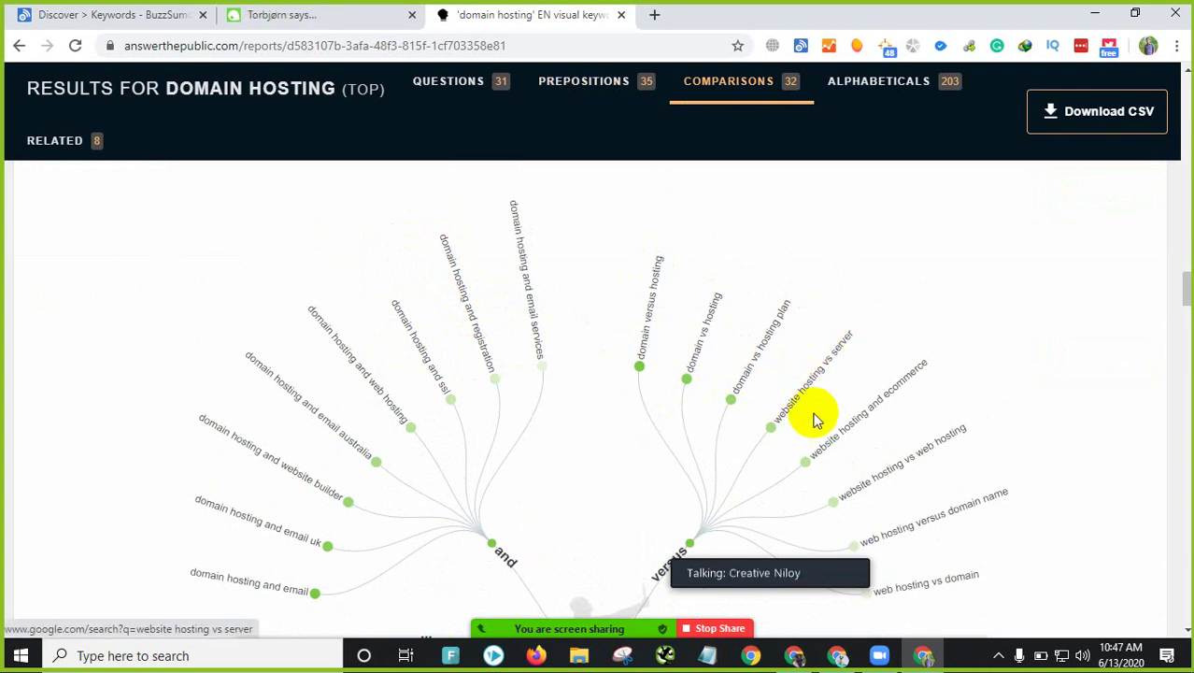
scroll(832, 383, "down", 1)
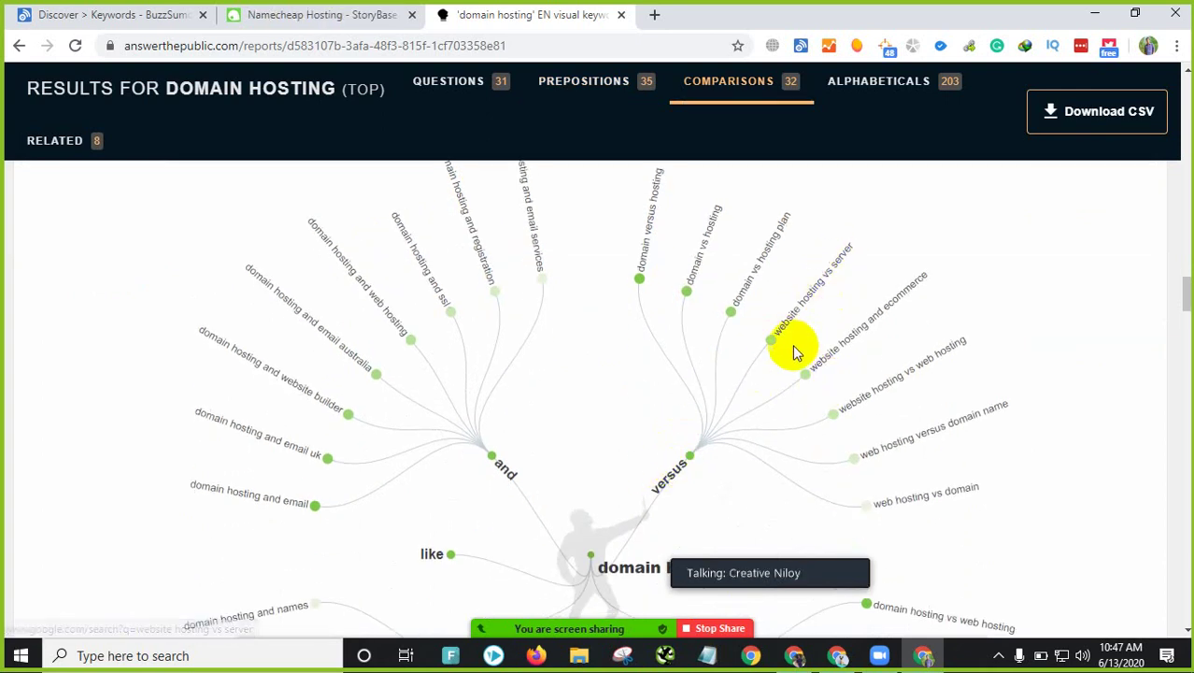
scroll(791, 346, "down", 3)
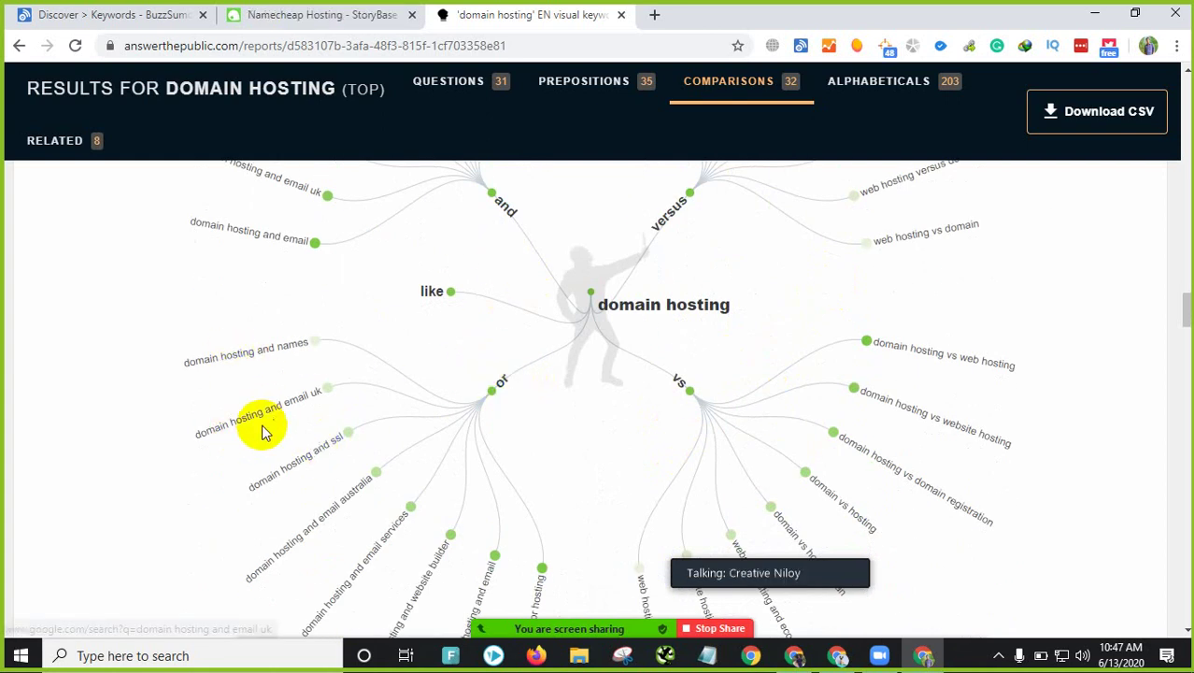
scroll(693, 413, "down", 1)
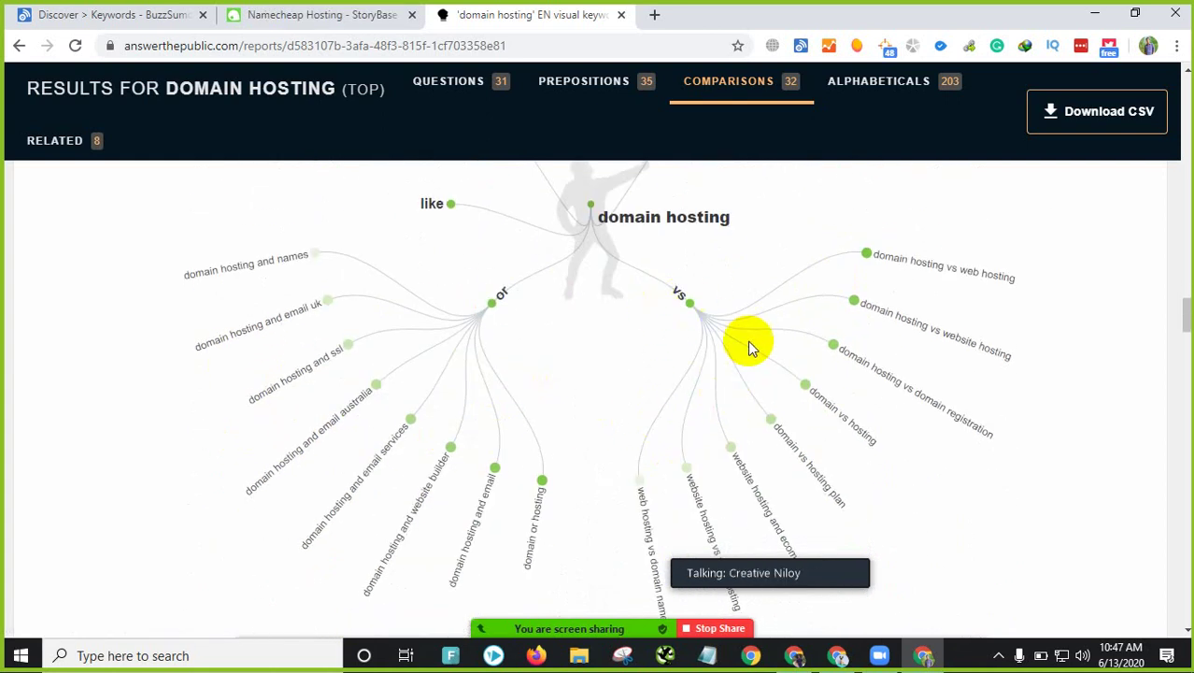
Step: Go to the domain hosting alphabeticals and dismiss the Search Insight beginner's course pop-up
scroll(753, 404, "down", 3)
scroll(753, 403, "down", 4)
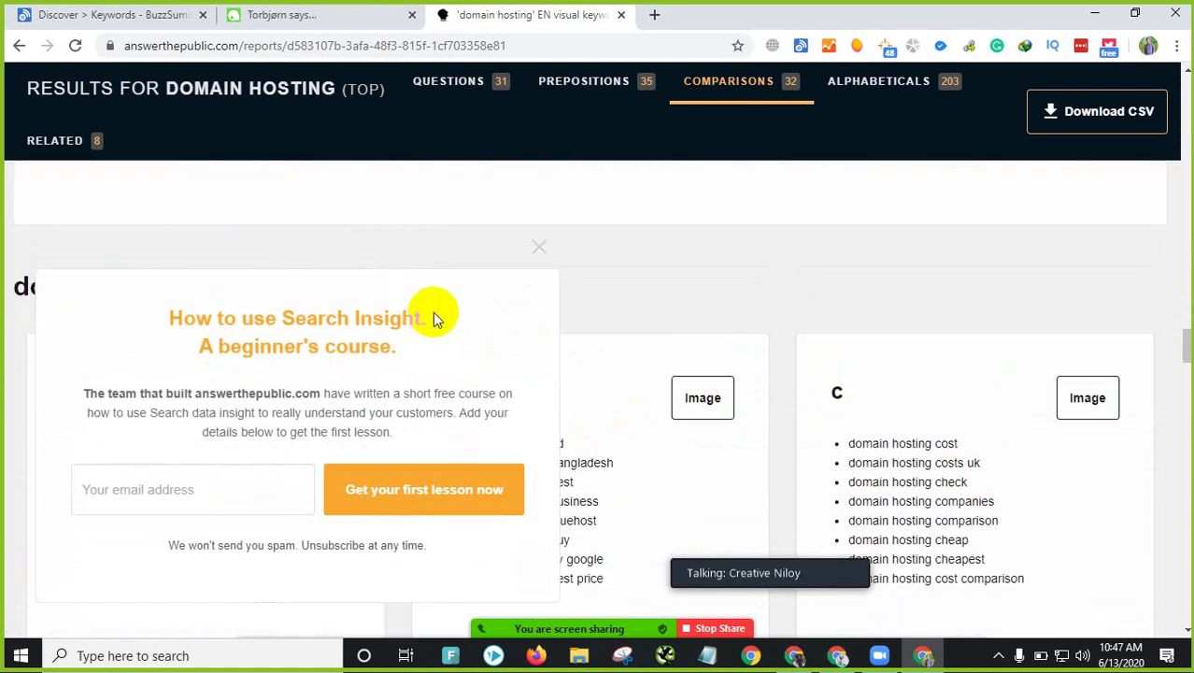
left_click(540, 251)
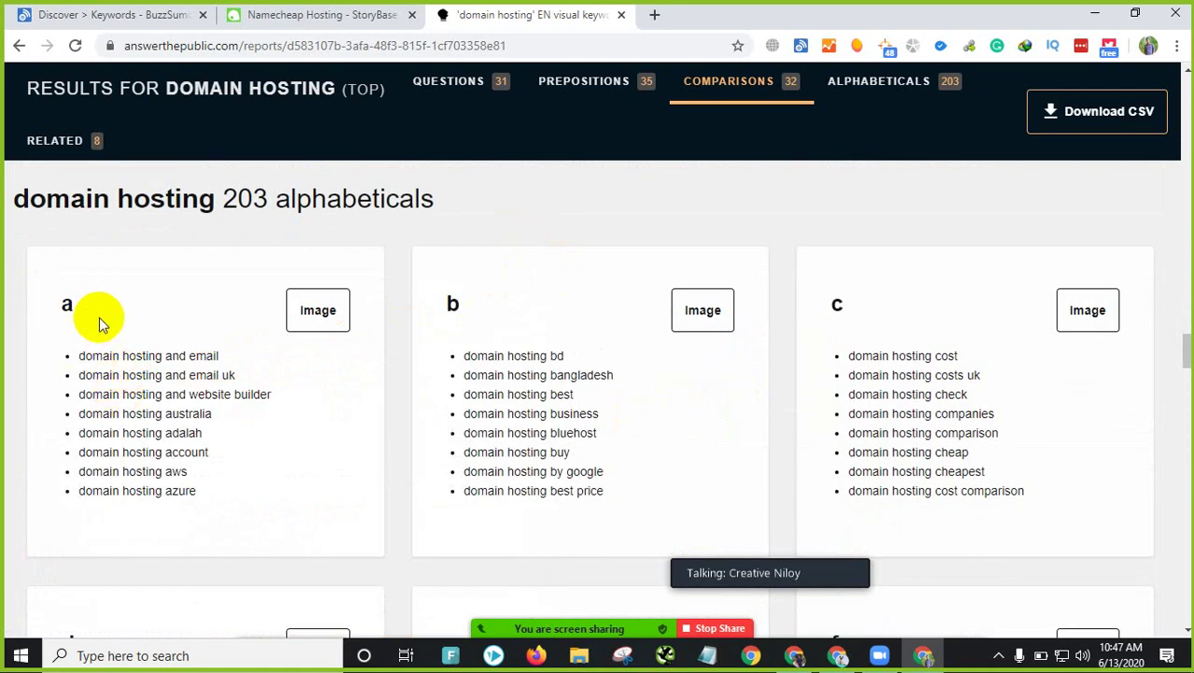
Step: Highlight suggestions in the alphabeticals' "c" list, including "domain hosting cheap" and "domain hosting cost comparison"
scroll(103, 346, "down", 1)
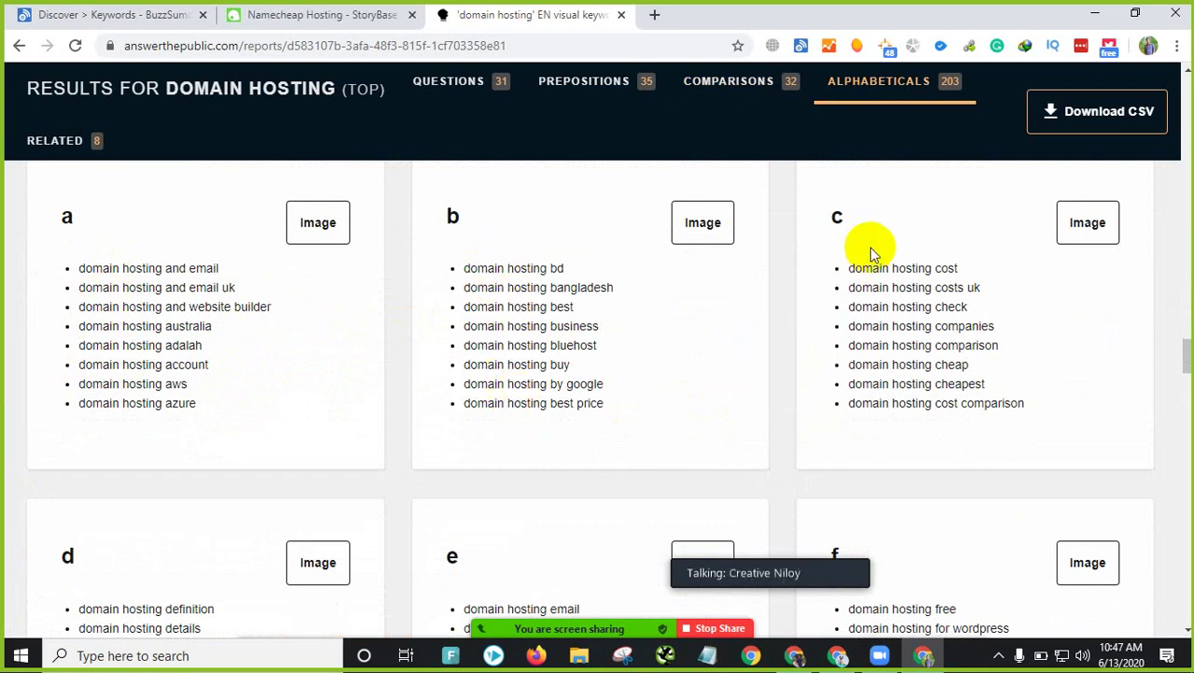
left_click_drag(855, 268, 992, 341)
left_click(912, 375)
left_click_drag(834, 359, 980, 369)
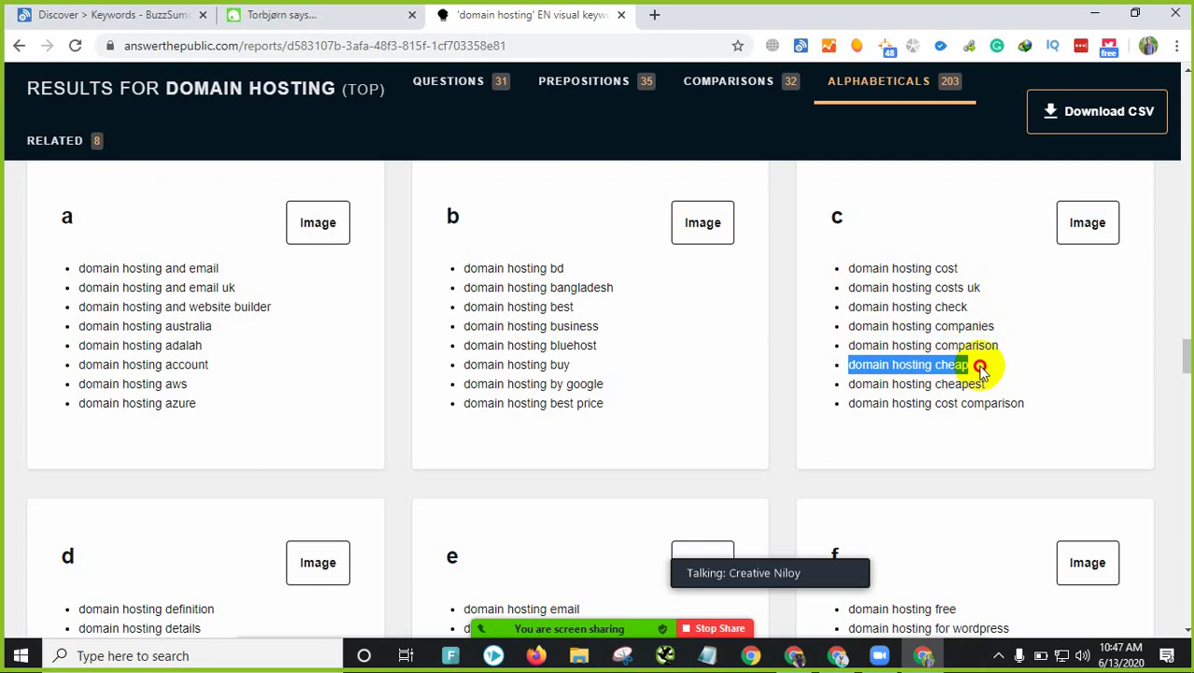
left_click_drag(860, 384, 1028, 412)
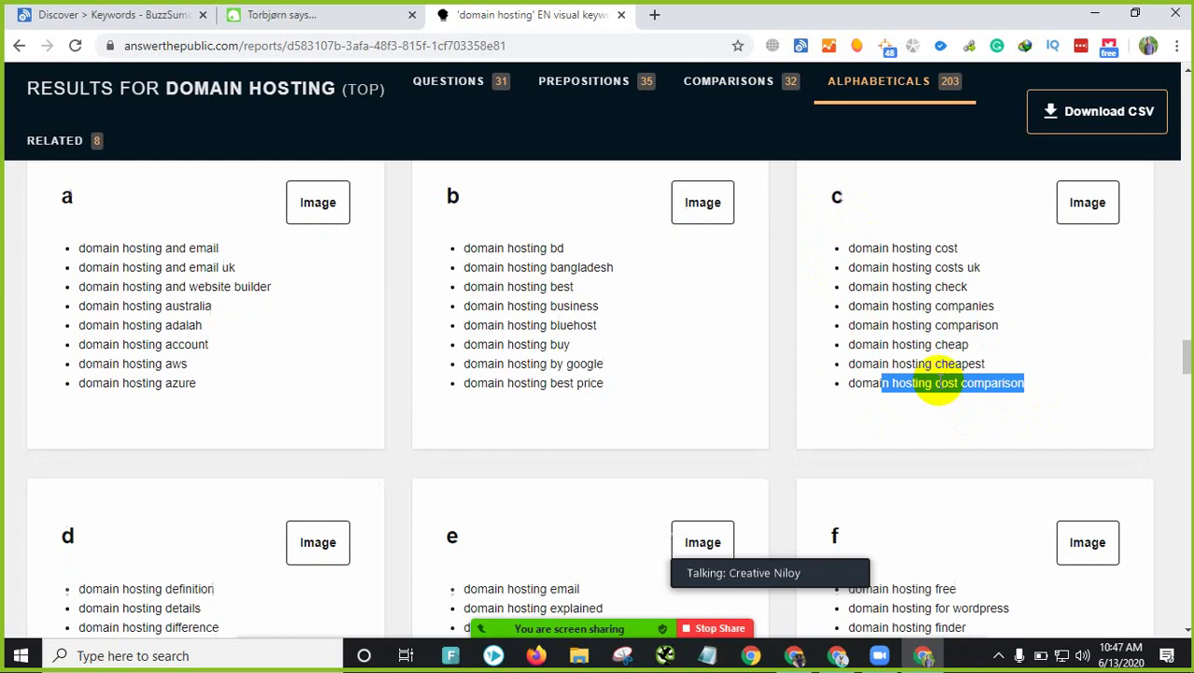
Step: Look through the remaining domain hosting alphabetical lists from "d" onwards, continuing to the related section
scroll(640, 336, "down", 2)
scroll(331, 373, "down", 2)
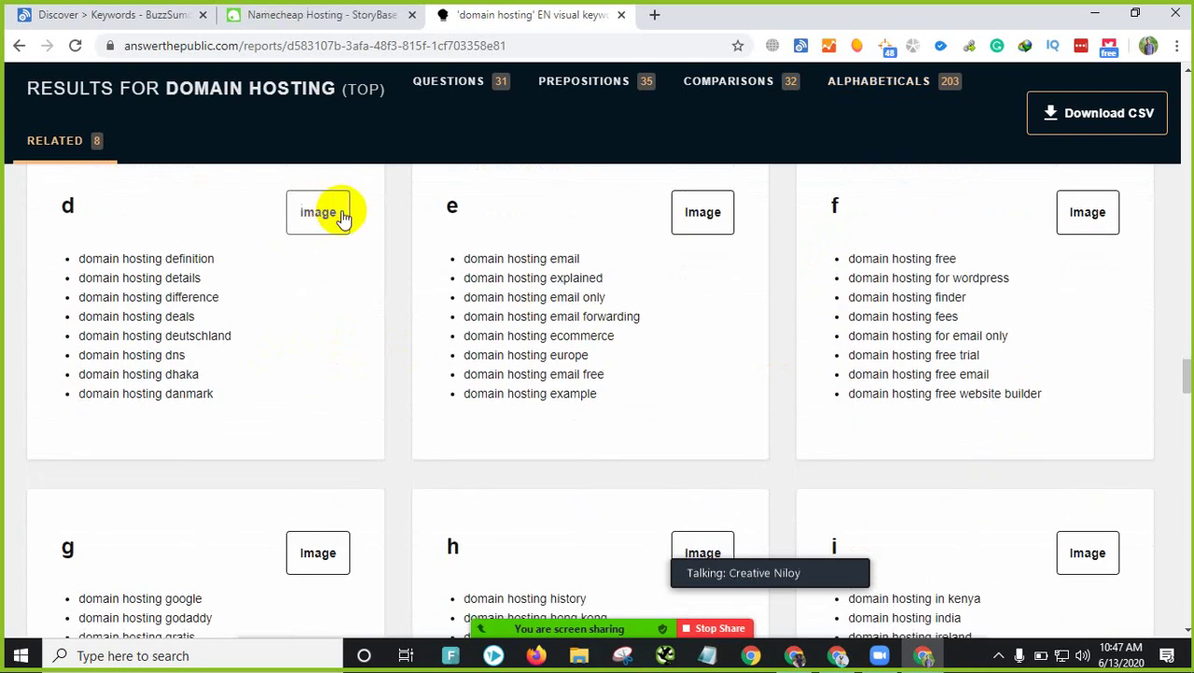
scroll(164, 334, "down", 8)
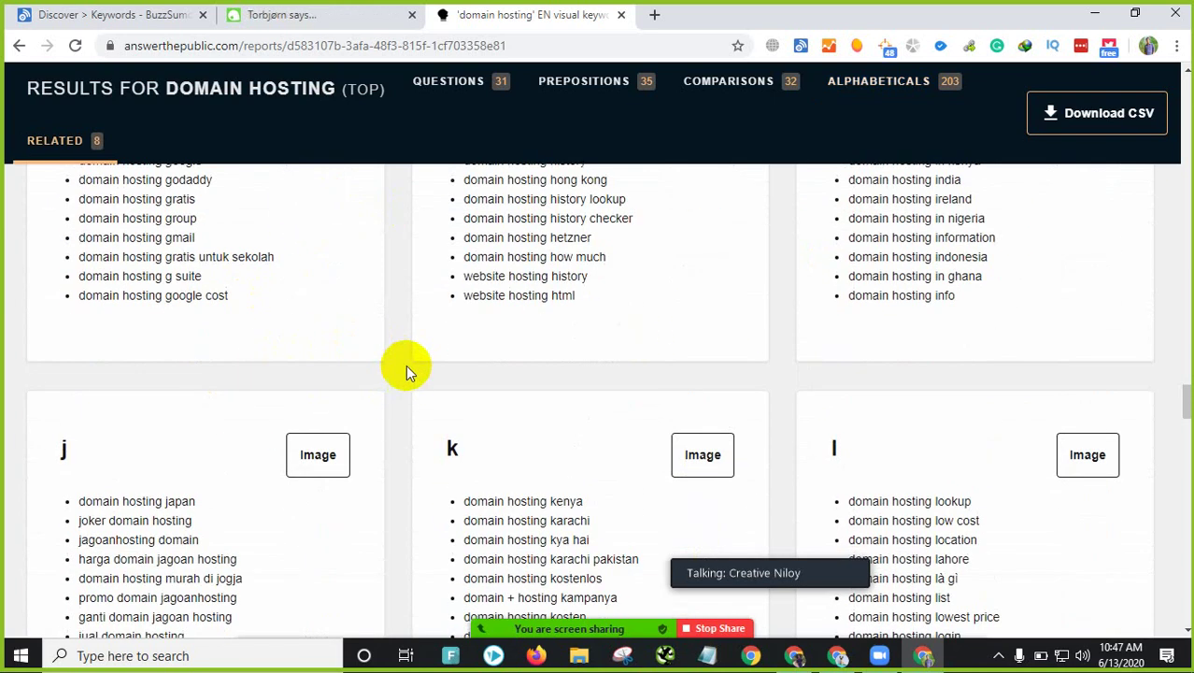
scroll(940, 373, "down", 15)
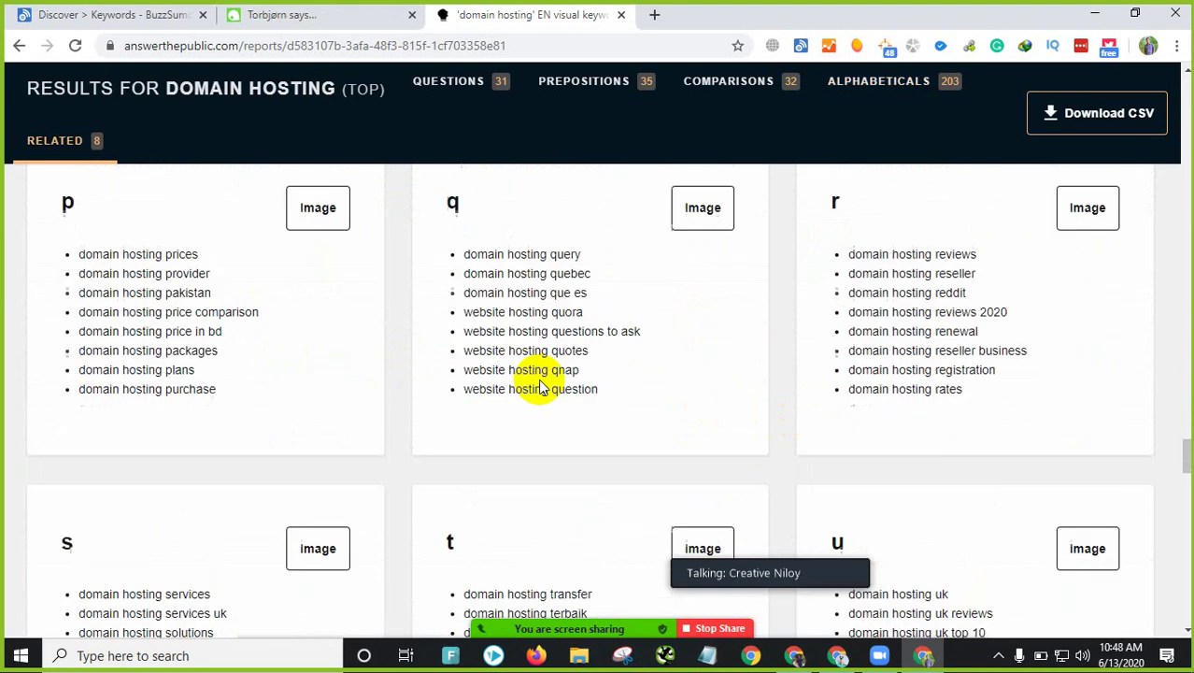
scroll(538, 405, "up", 4)
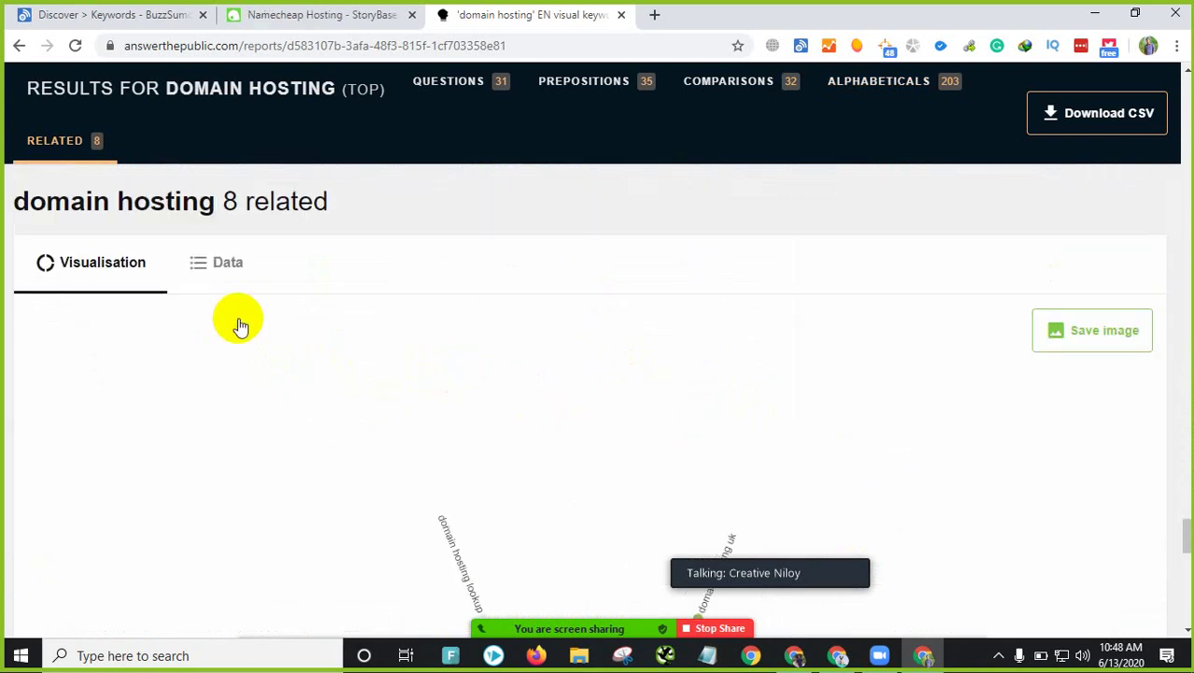
Step: Examine the related searches visualisation for domain hosting, including the lookup, free, email, services and cost suggestions
left_click_drag(151, 201, 462, 293)
scroll(498, 319, "down", 5)
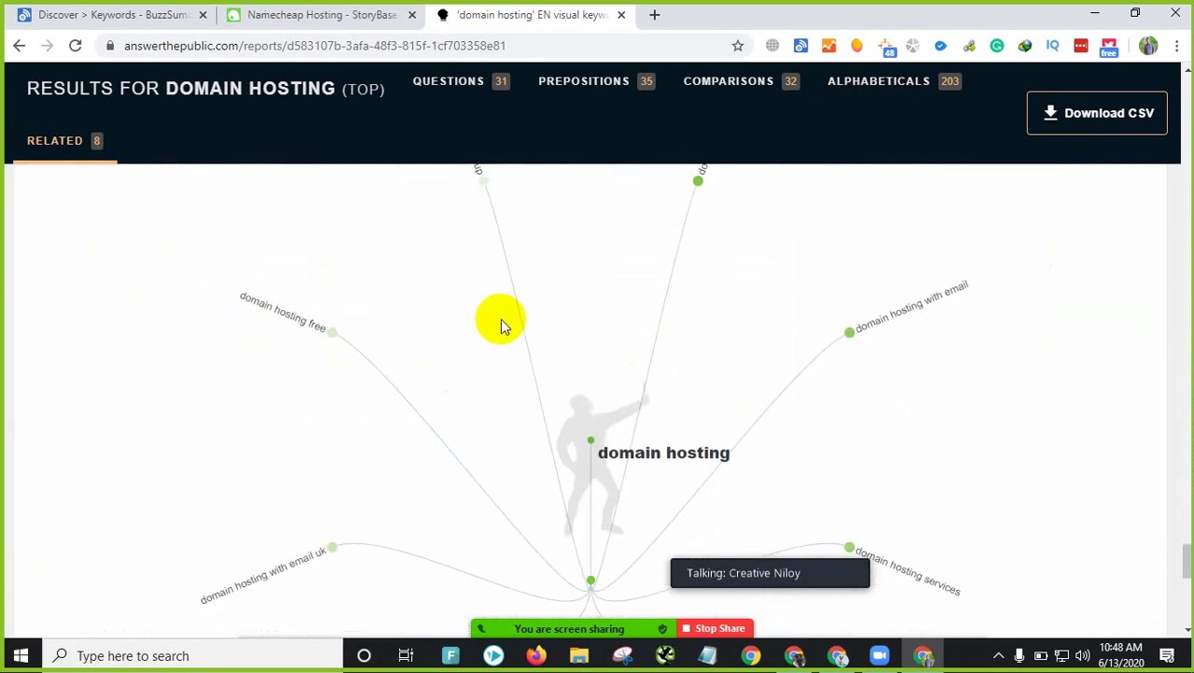
scroll(652, 387, "up", 2)
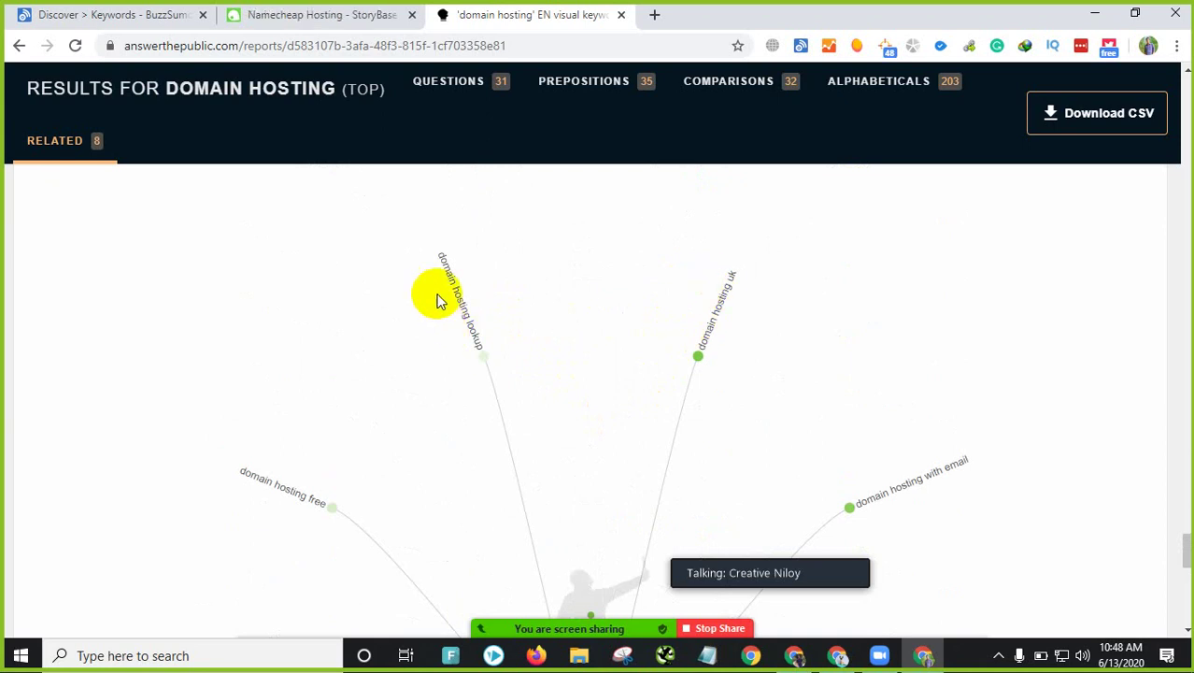
scroll(834, 429, "down", 3)
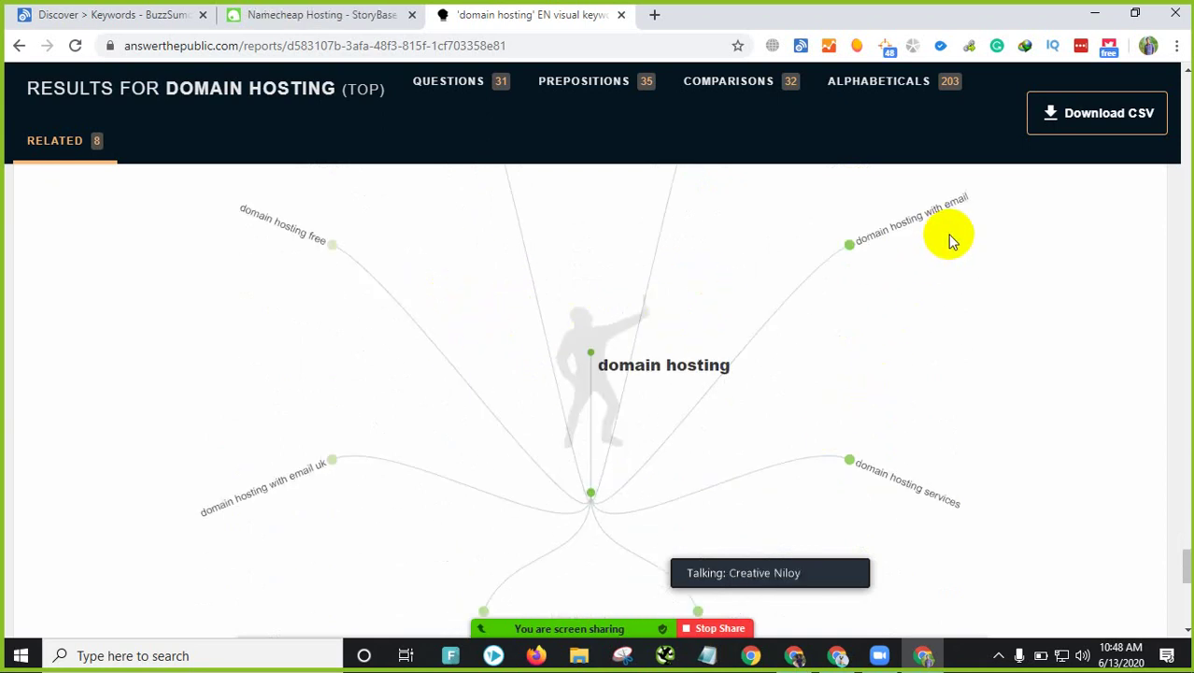
scroll(858, 395, "down", 2)
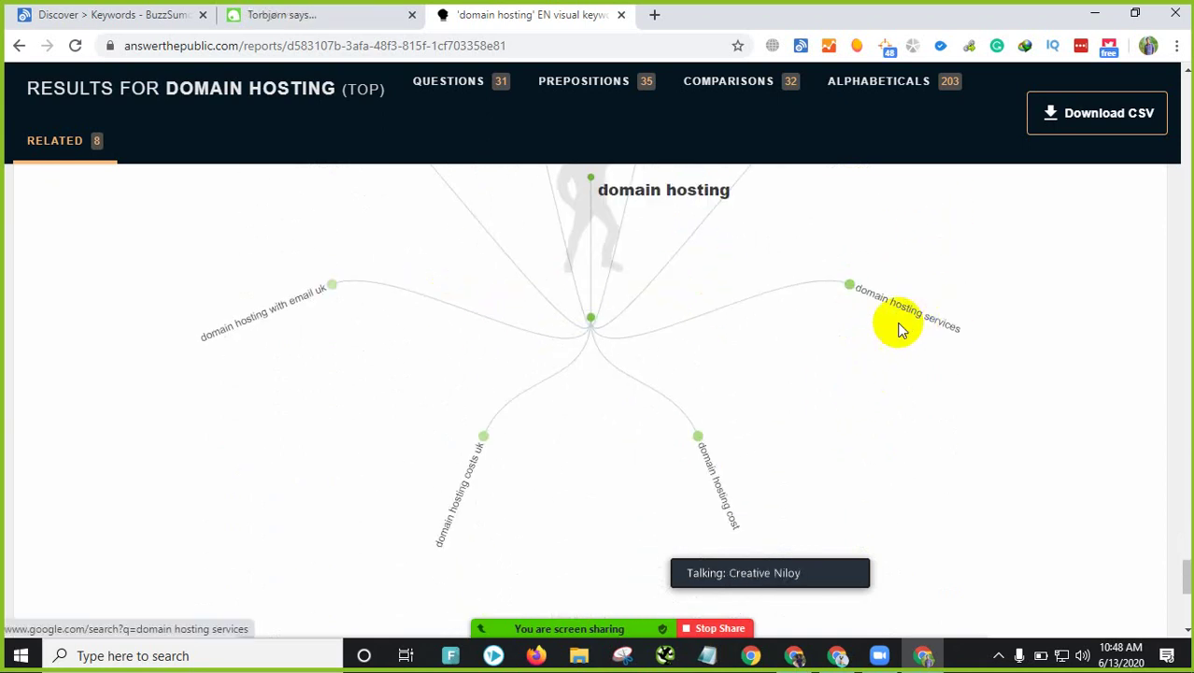
scroll(444, 375, "down", 1)
scroll(488, 390, "down", 5)
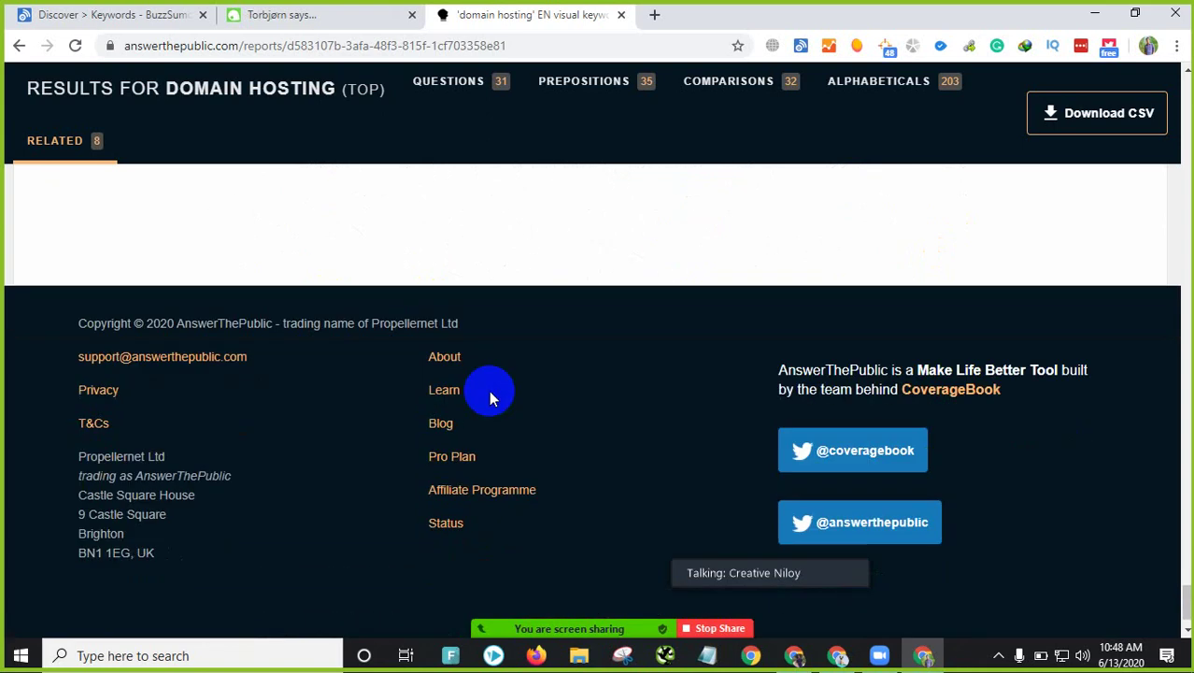
scroll(474, 387, "up", 5)
scroll(857, 376, "up", 3)
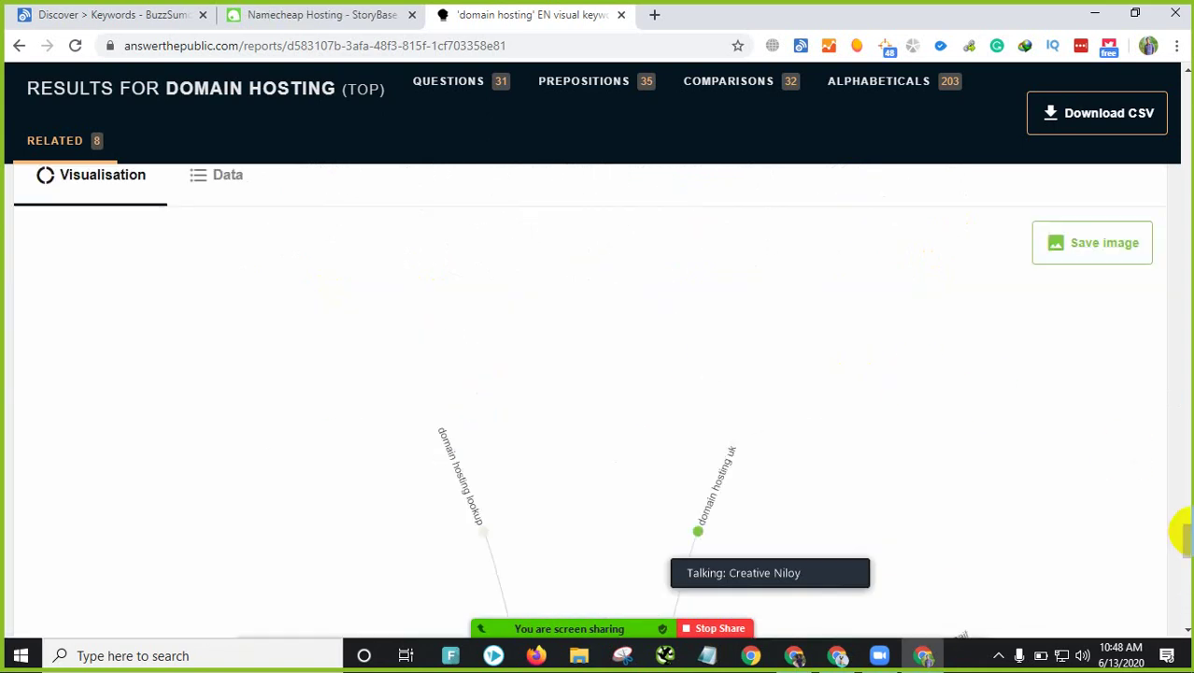
Step: Return to the start of the domain hosting report, revisiting the questions visualisation and the CSV download option
left_click_drag(1181, 528, 1098, 98)
scroll(1046, 355, "down", 5)
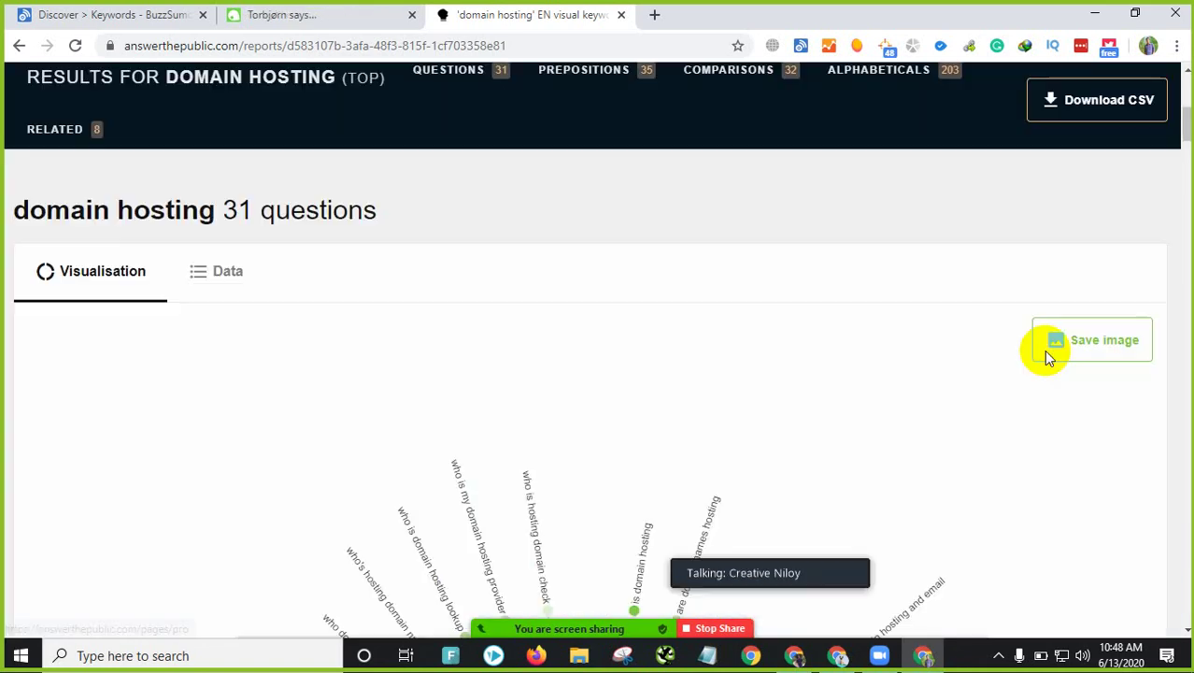
scroll(1046, 355, "down", 2)
left_click(1091, 110)
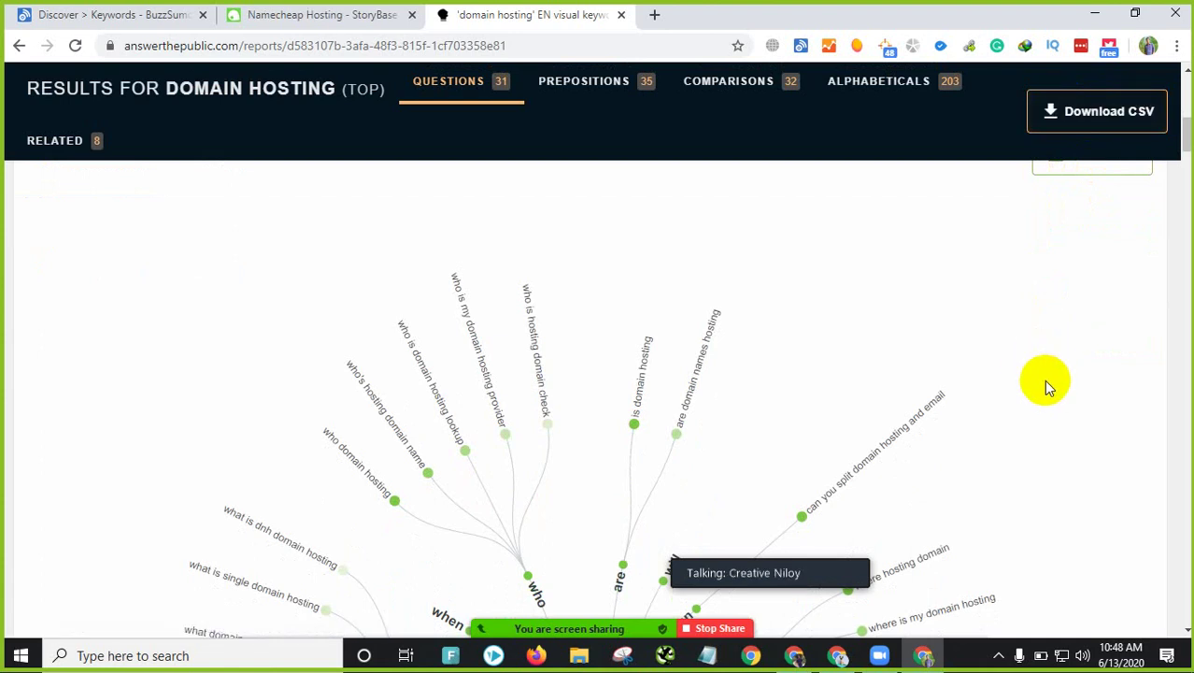
scroll(1007, 546, "up", 5)
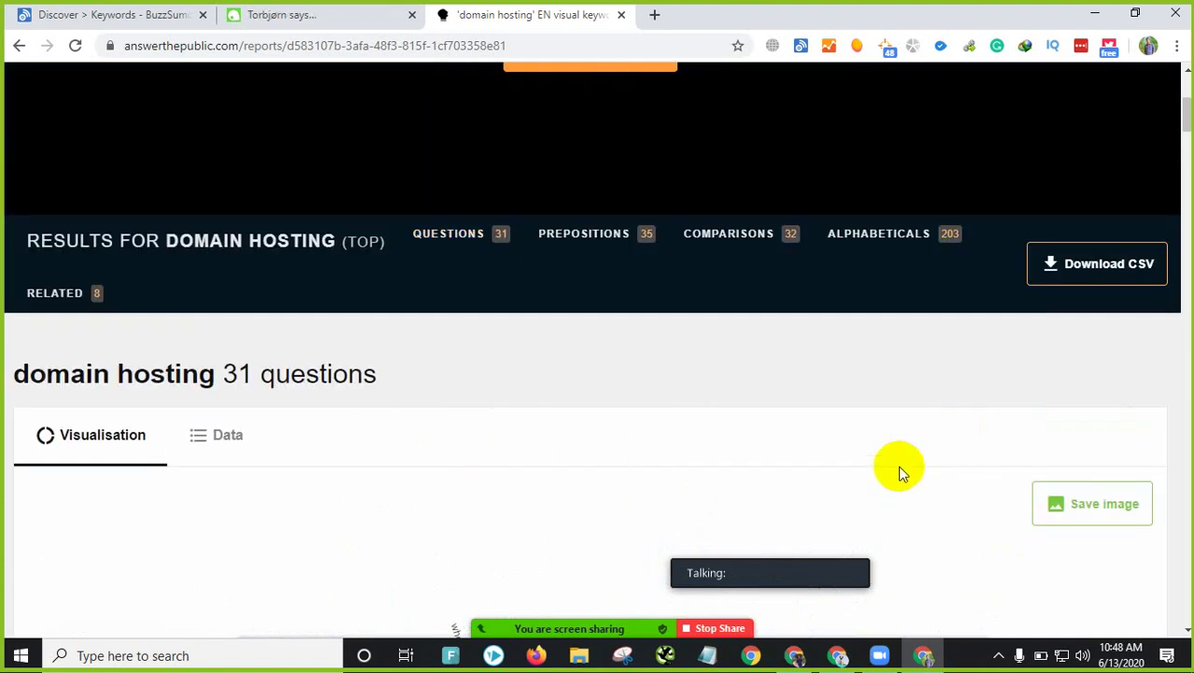
scroll(694, 381, "down", 2)
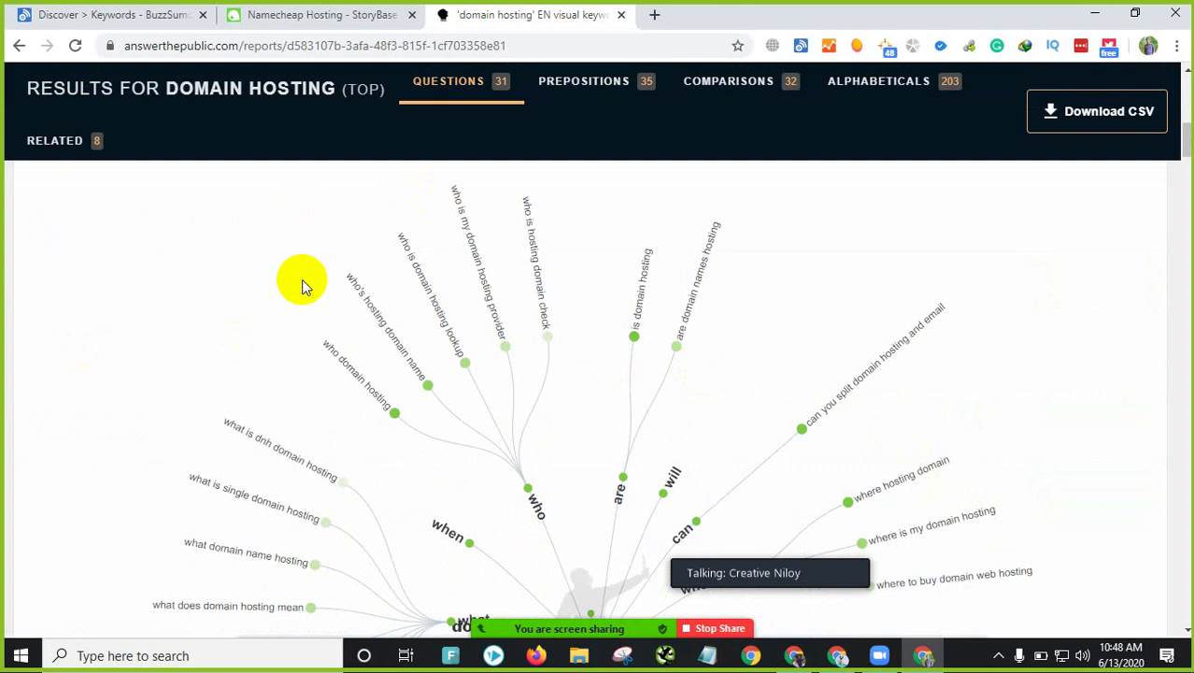
scroll(320, 287, "up", 6)
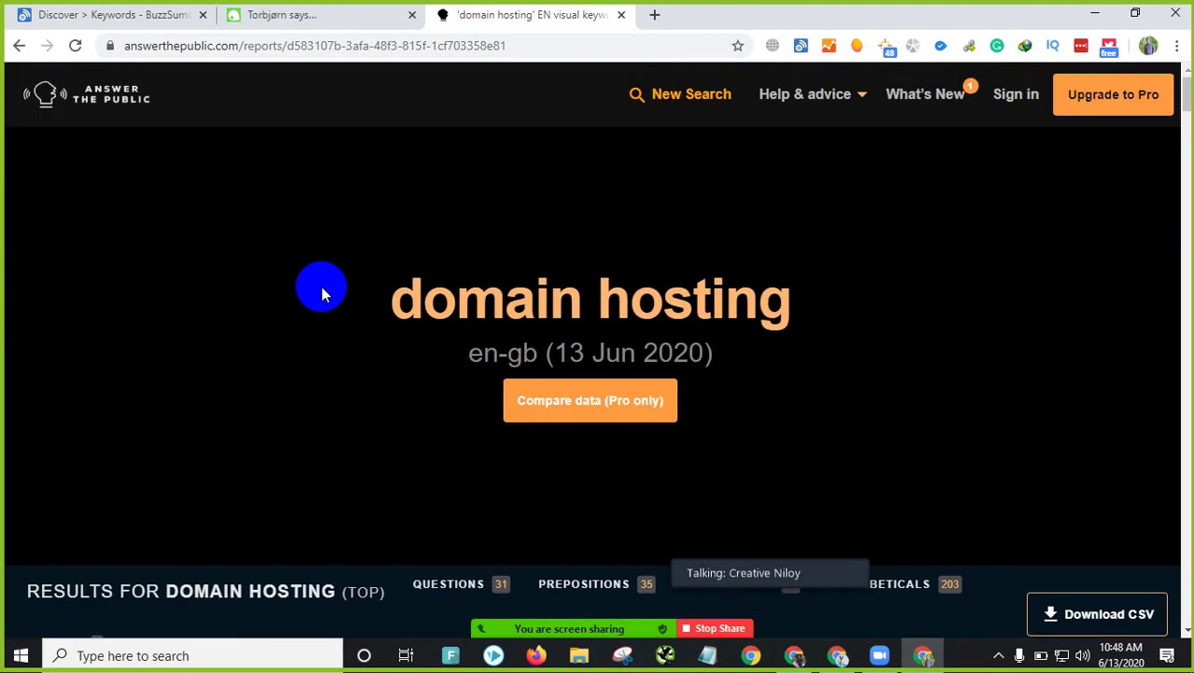
scroll(320, 287, "down", 5)
scroll(215, 344, "up", 5)
Step: Go back to the AnswerThePublic search page and search for the topic "seo" for United Kingdom in English
left_click(17, 47)
left_click(663, 229)
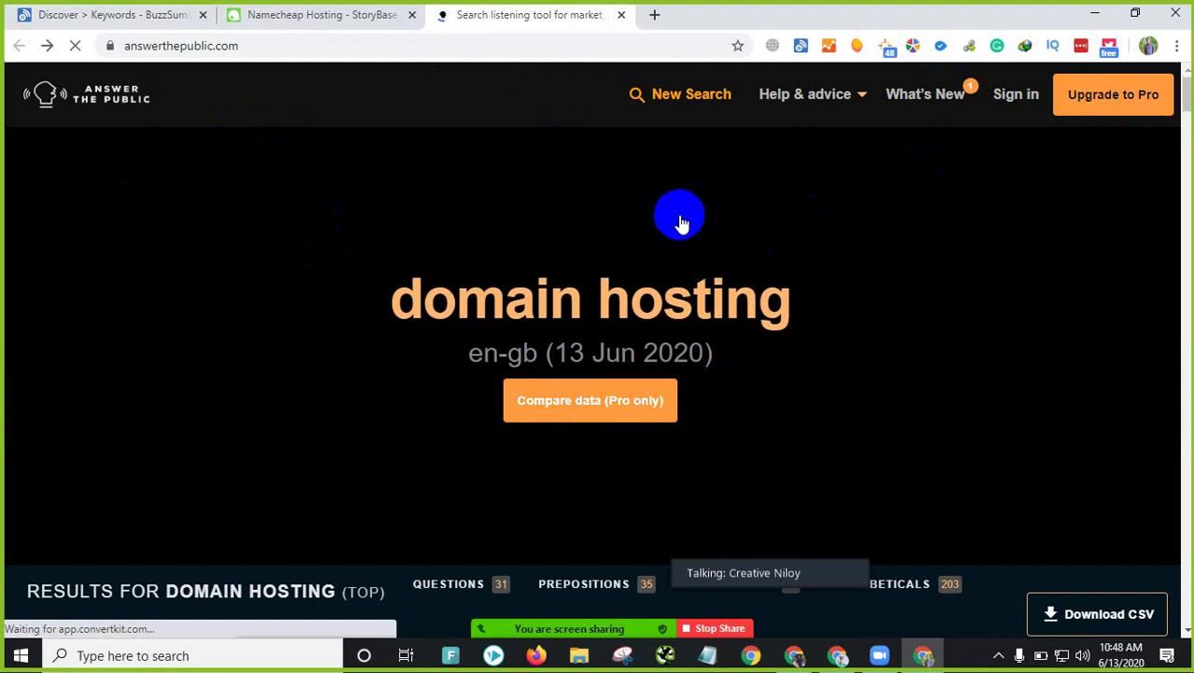
left_click(691, 95)
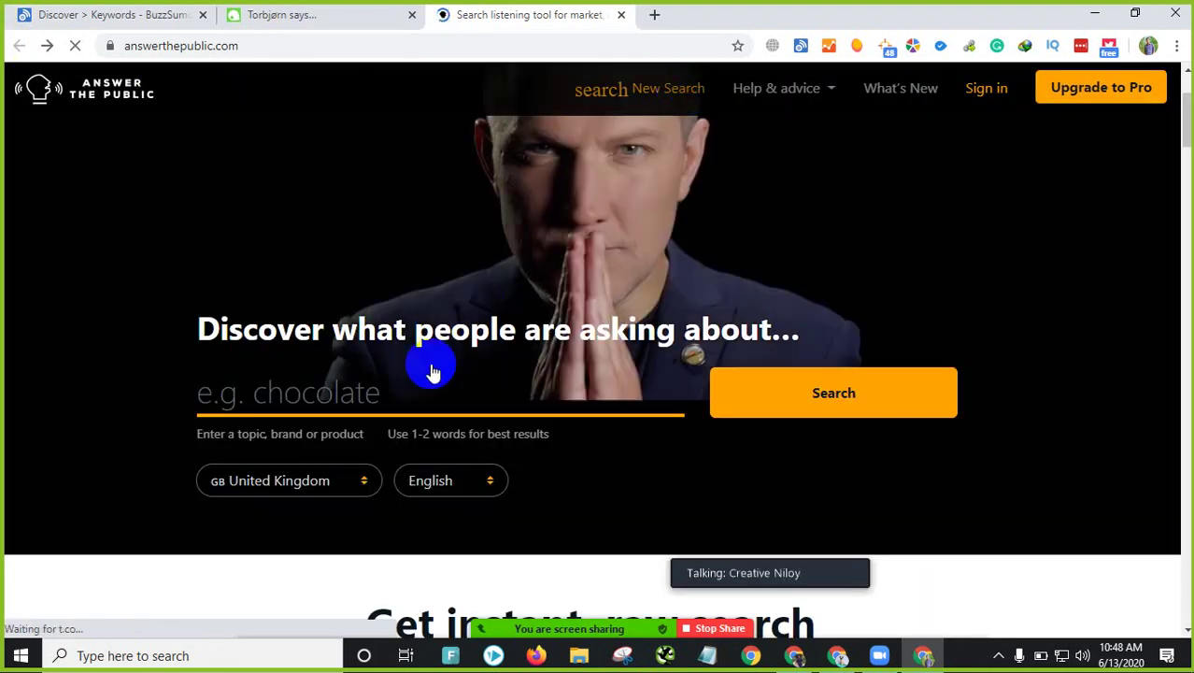
left_click(377, 390)
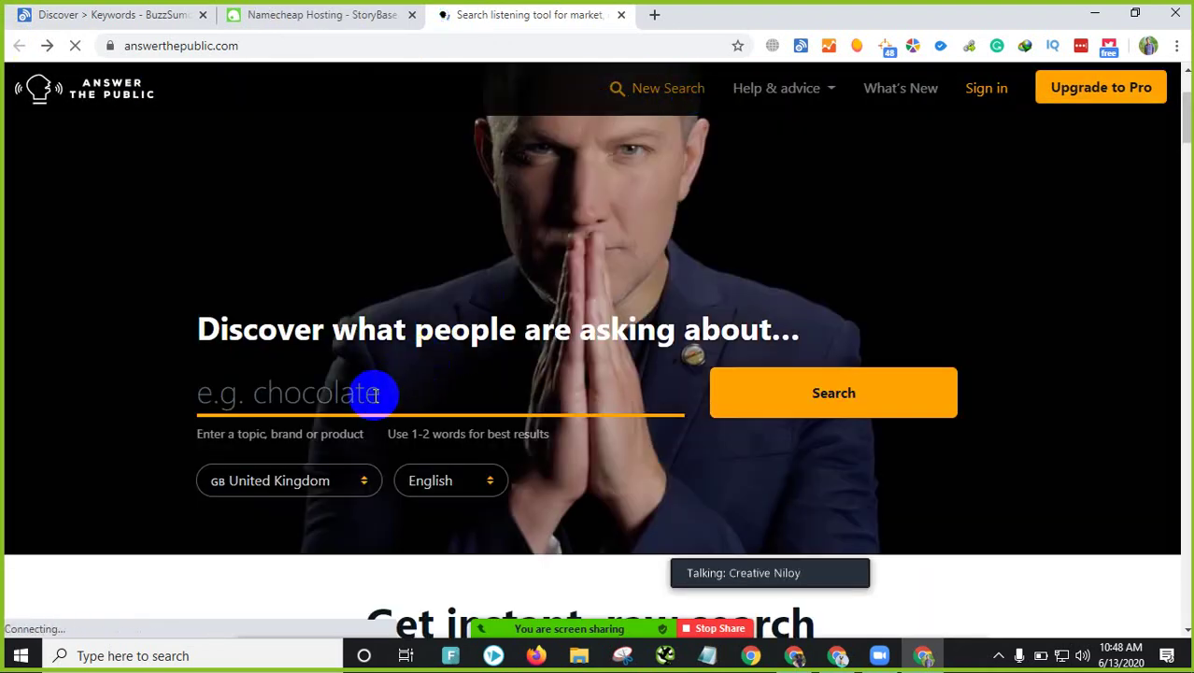
type("domain hosting")
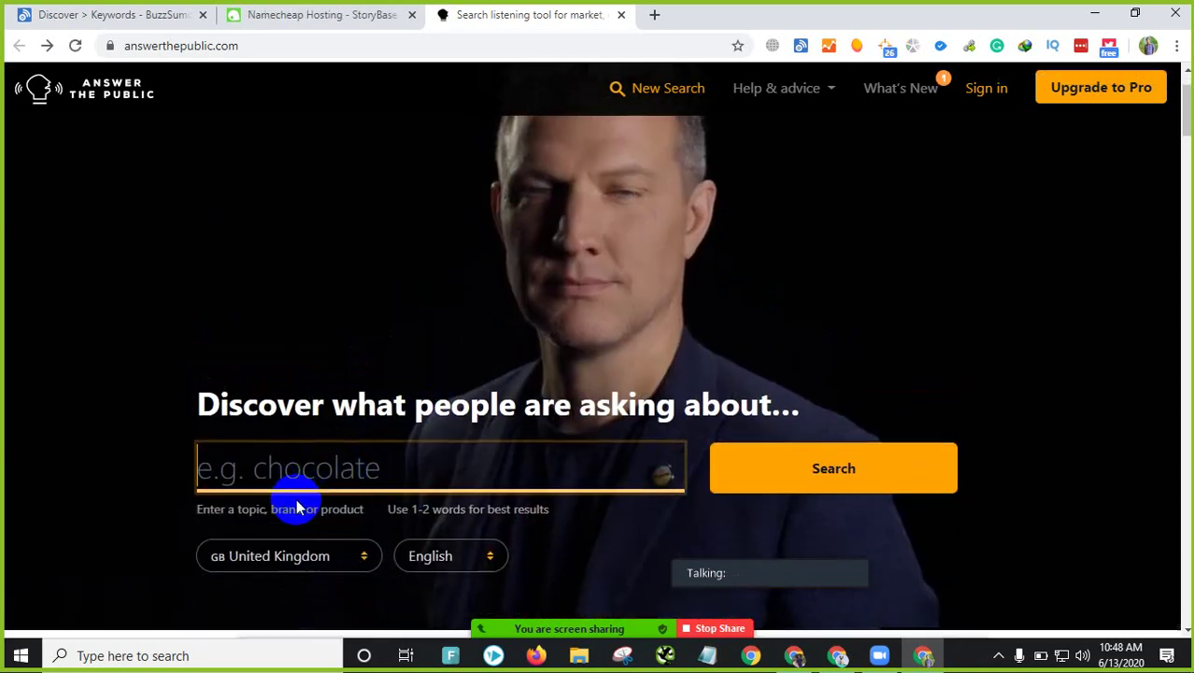
type("seo")
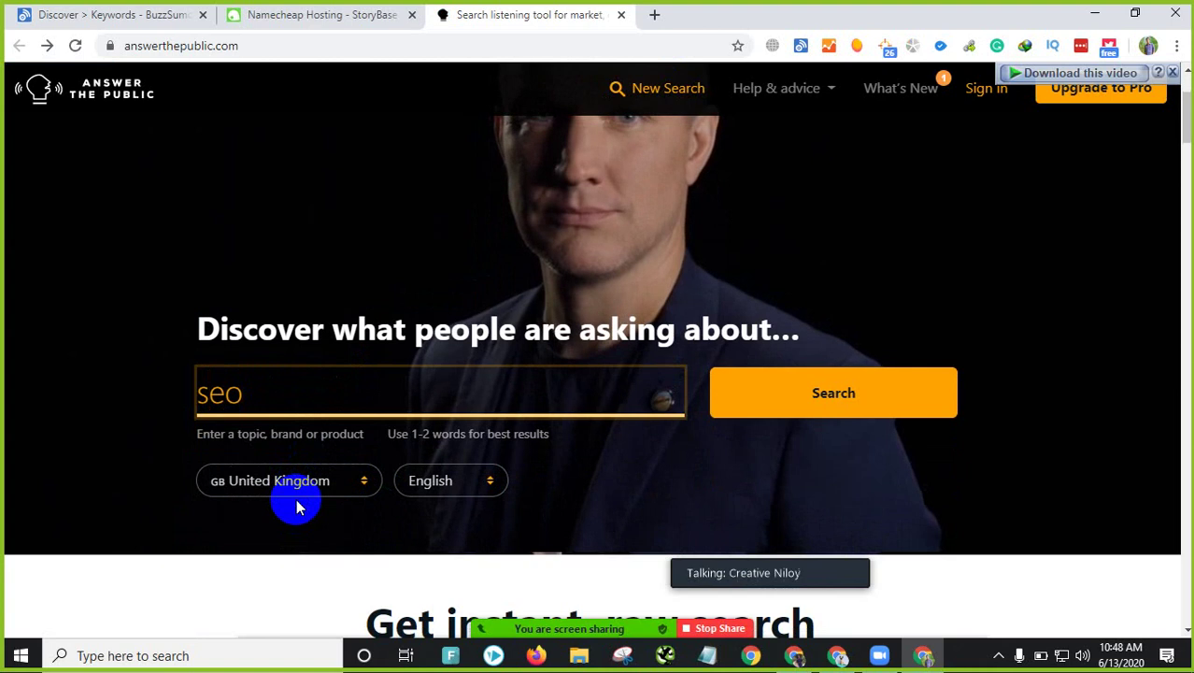
left_click(852, 409)
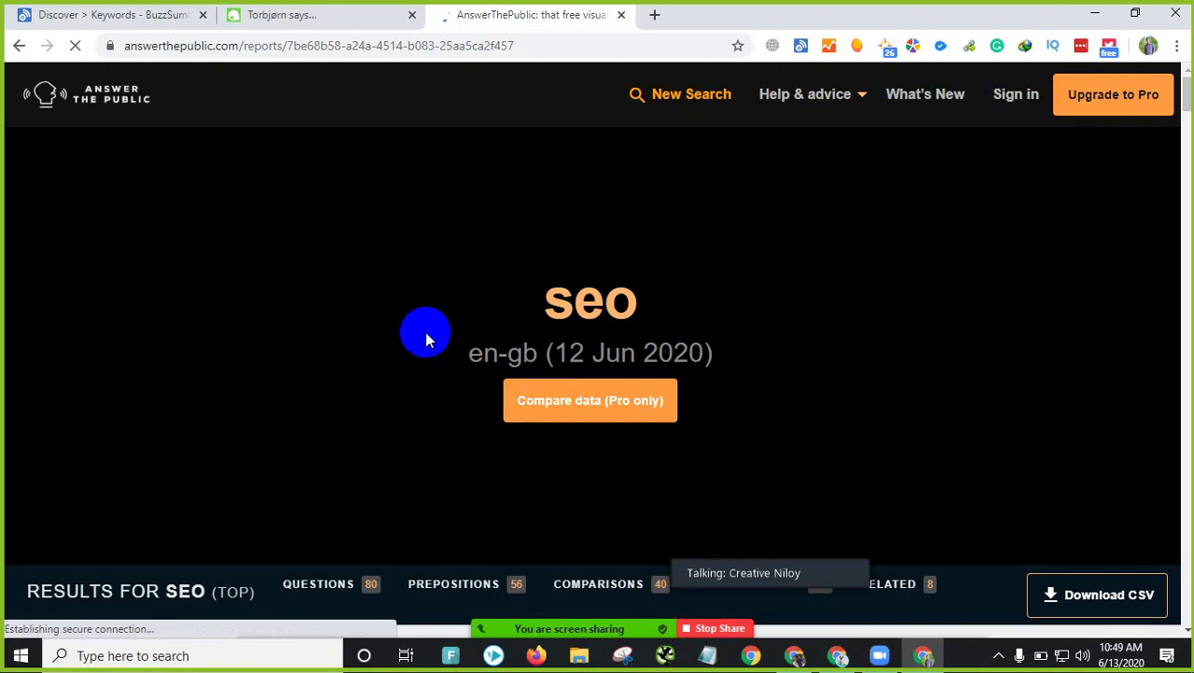
Step: Examine the seo questions visualisation, focusing on the "why" branch at its upper edge
scroll(425, 341, "down", 3)
scroll(425, 341, "down", 2)
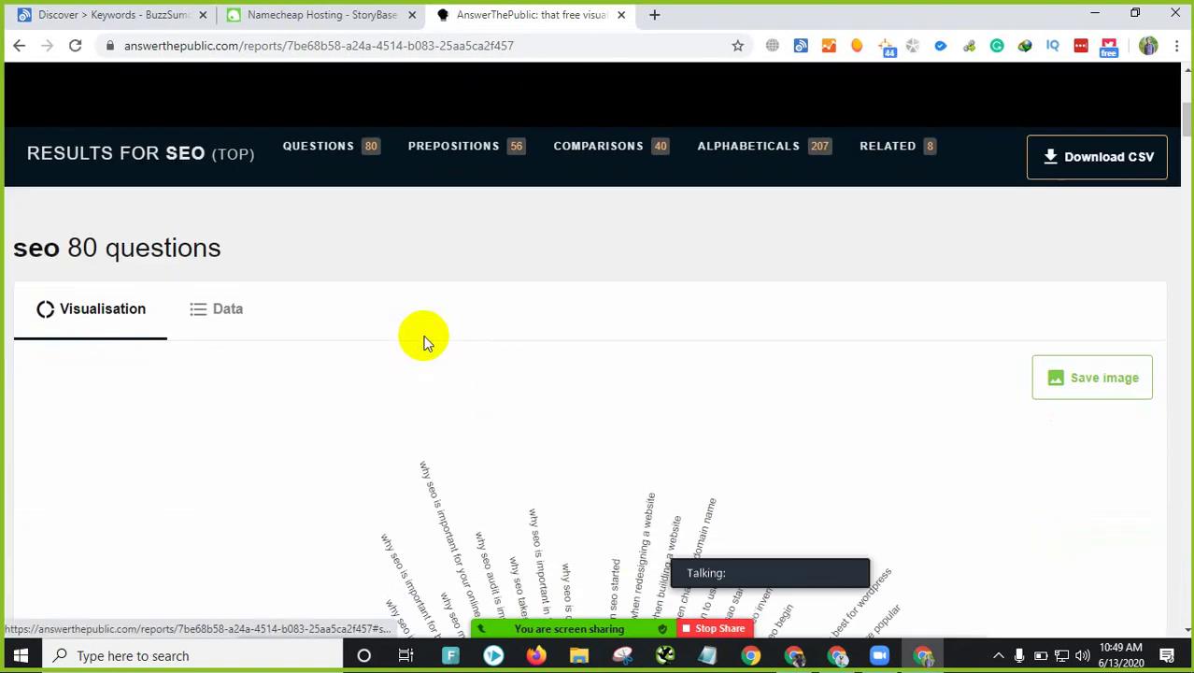
scroll(293, 275, "down", 5)
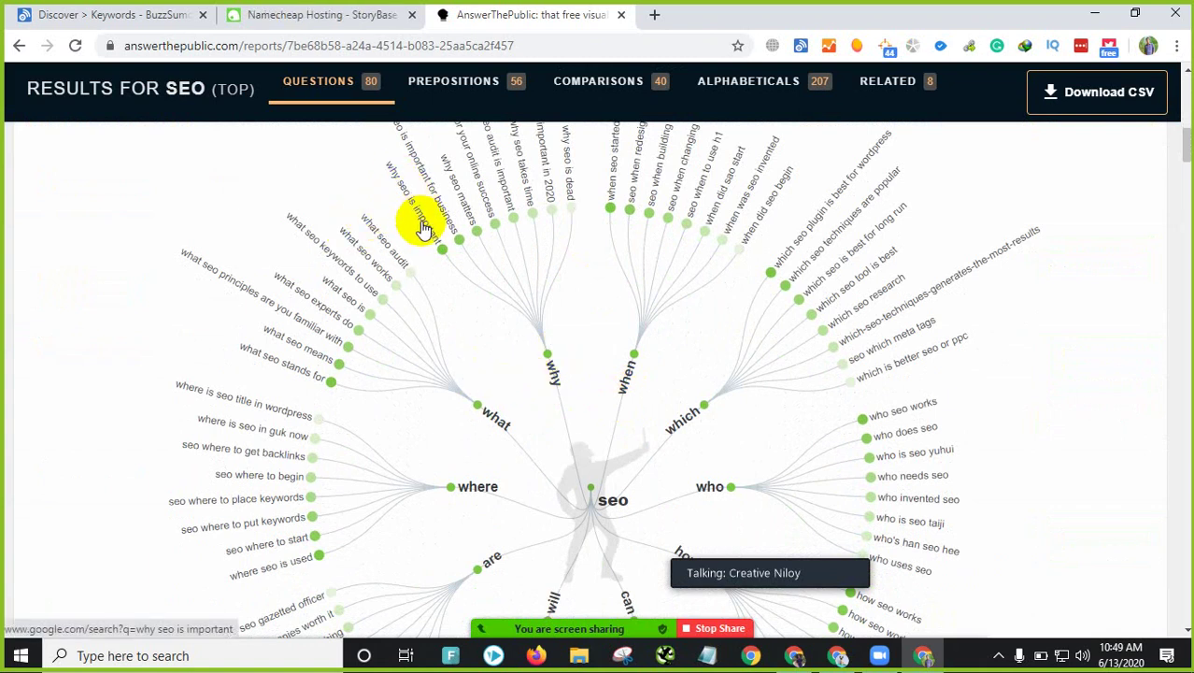
scroll(422, 227, "up", 1)
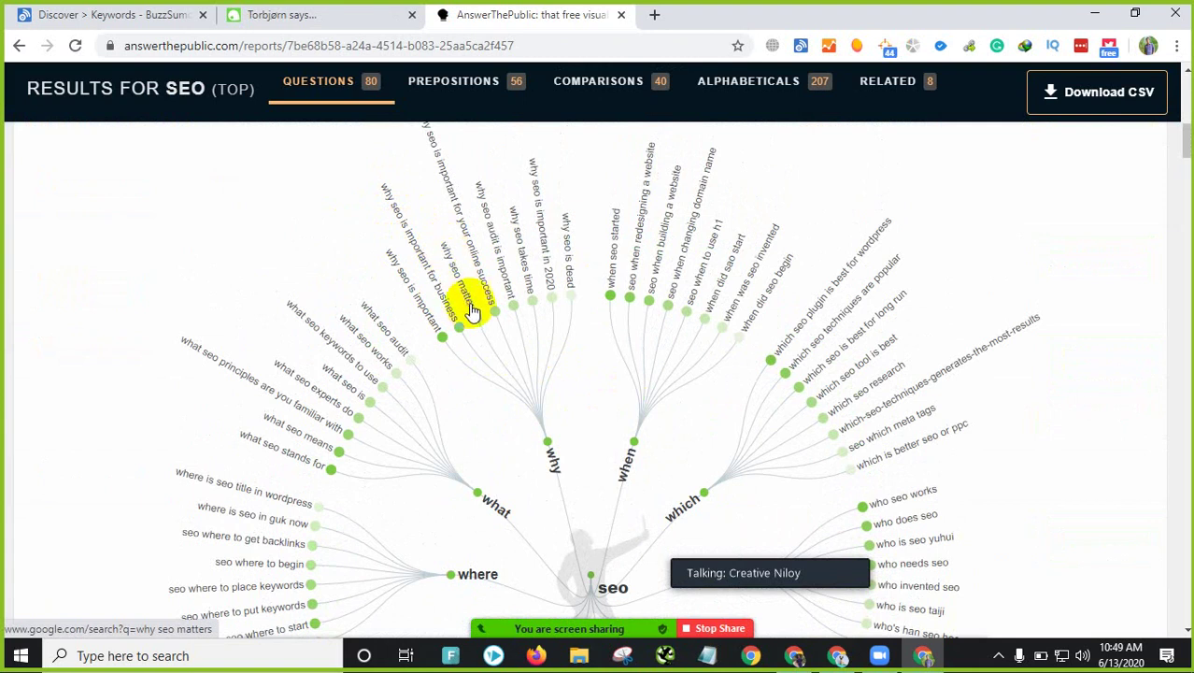
scroll(429, 216, "up", 1)
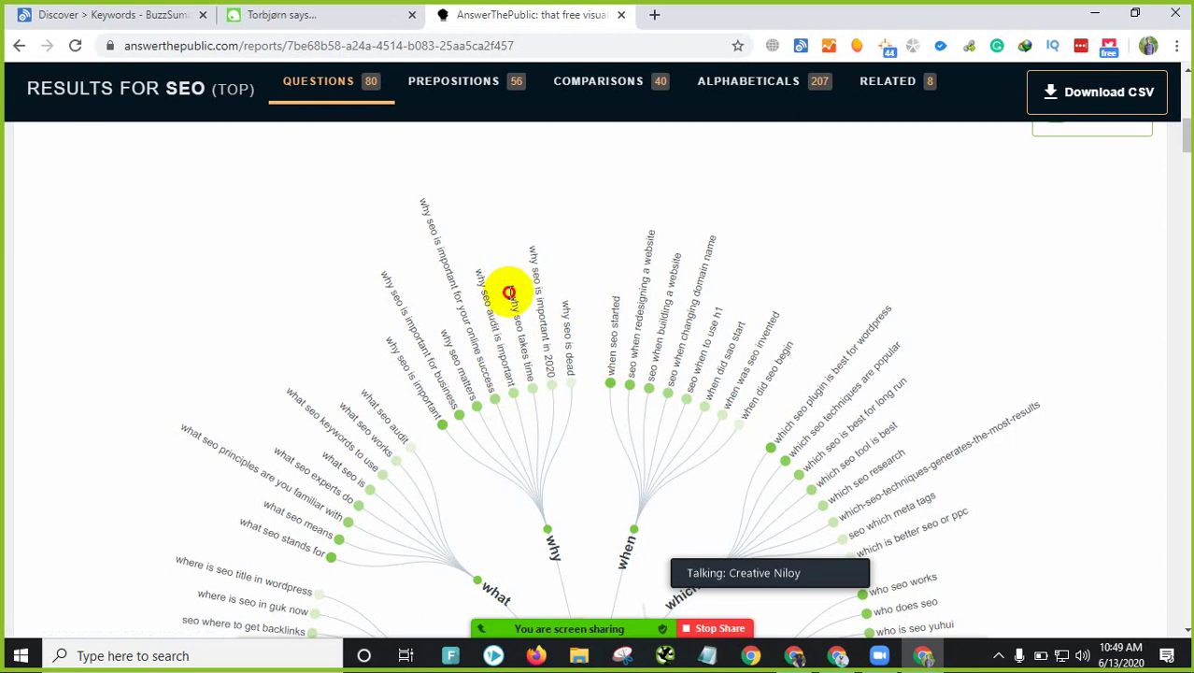
Step: Search Google for the question "why seo takes time" from the visualisation and admit the waiting participant to the meeting
left_click_drag(508, 292, 526, 365)
right_click(519, 337)
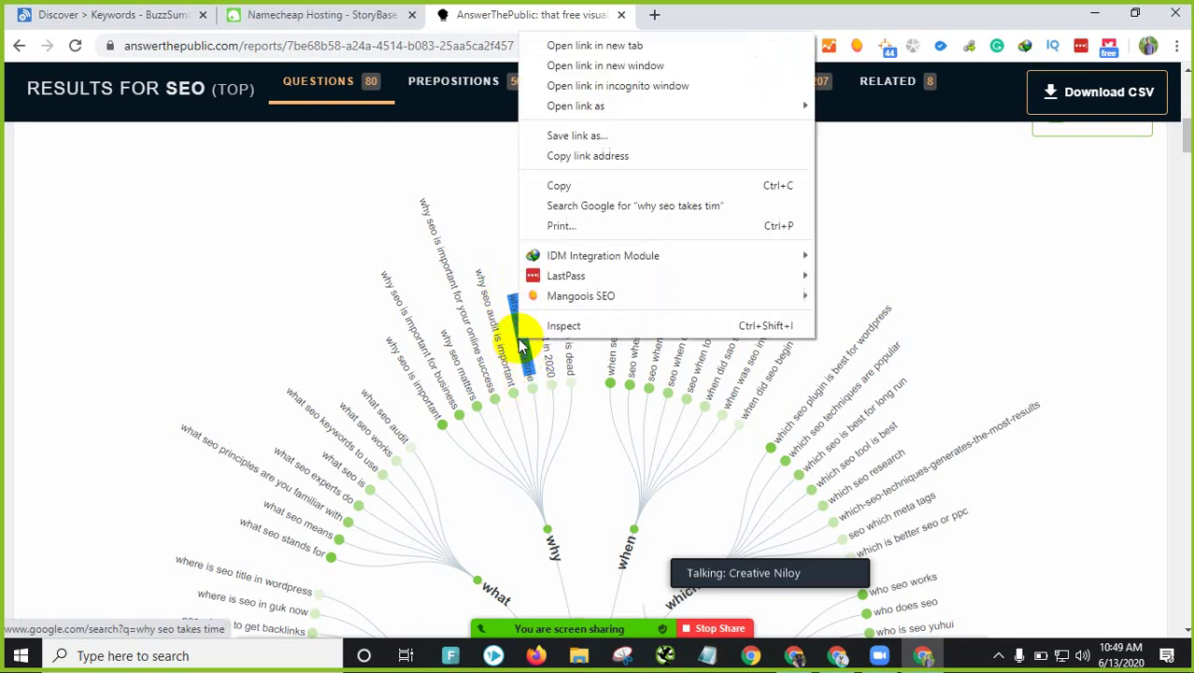
left_click(512, 281)
left_click_drag(512, 280, 532, 372)
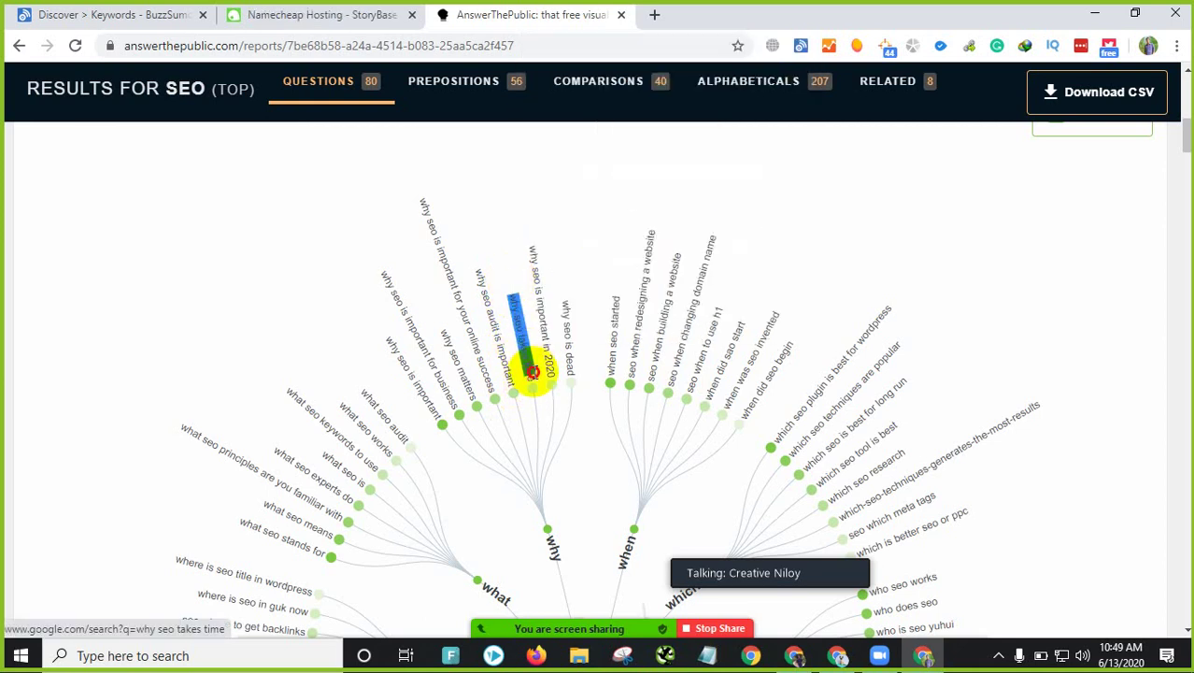
right_click(521, 343)
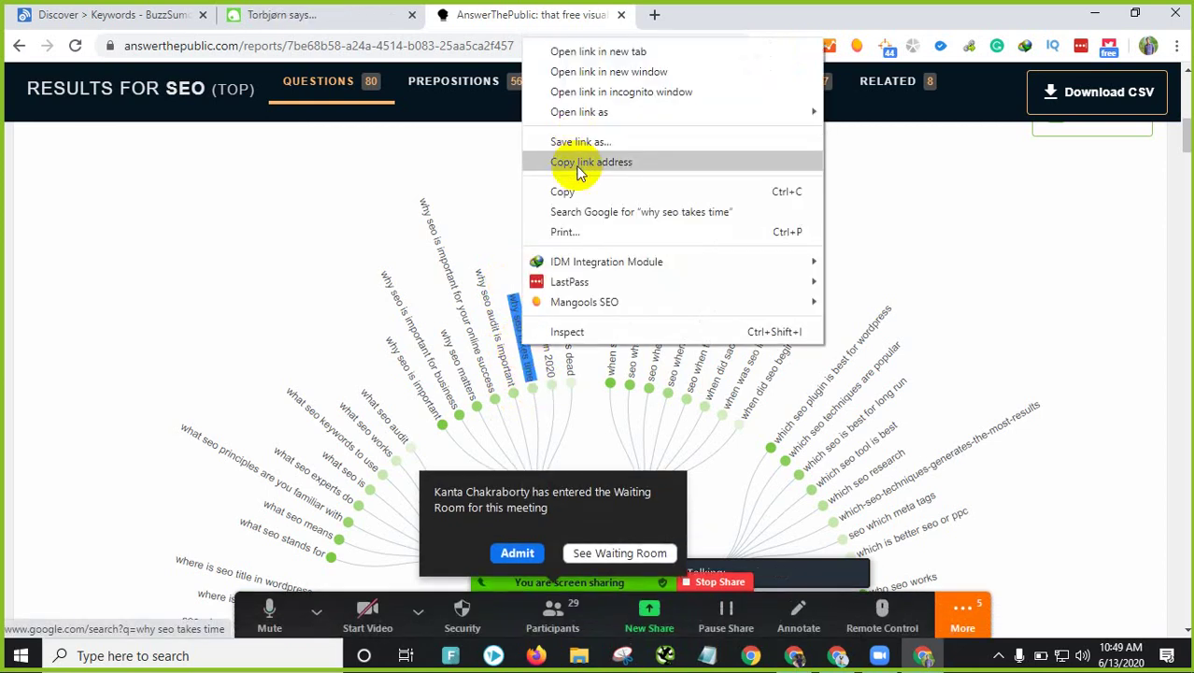
left_click(580, 218)
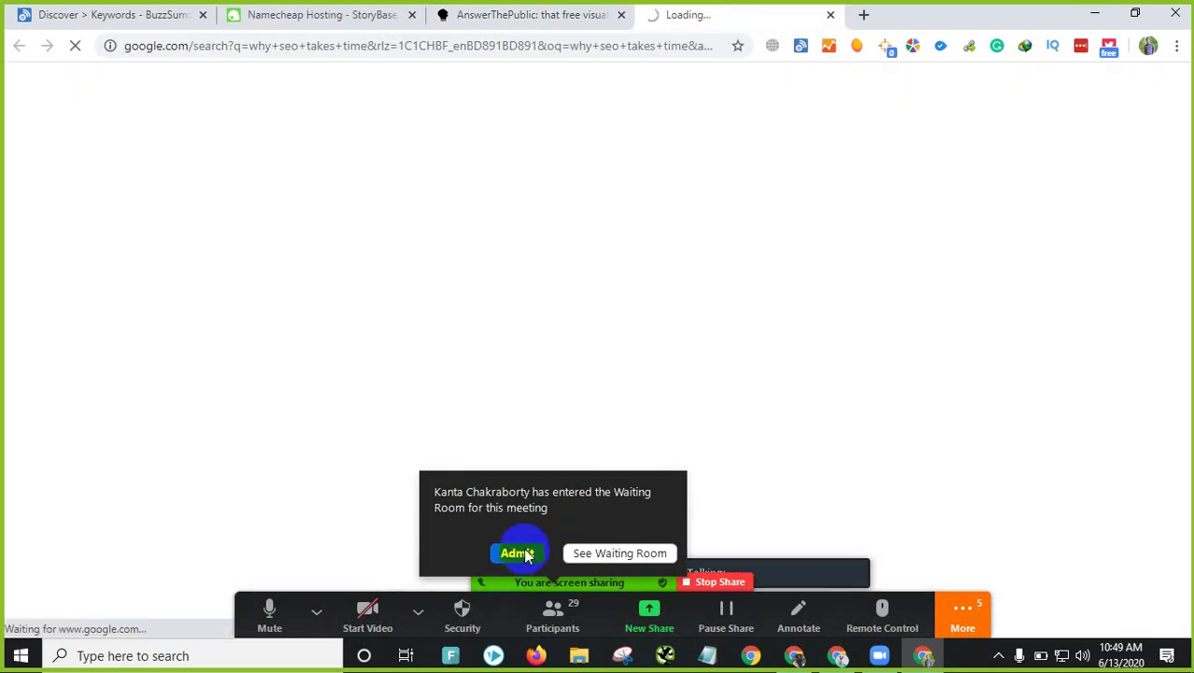
left_click(521, 553)
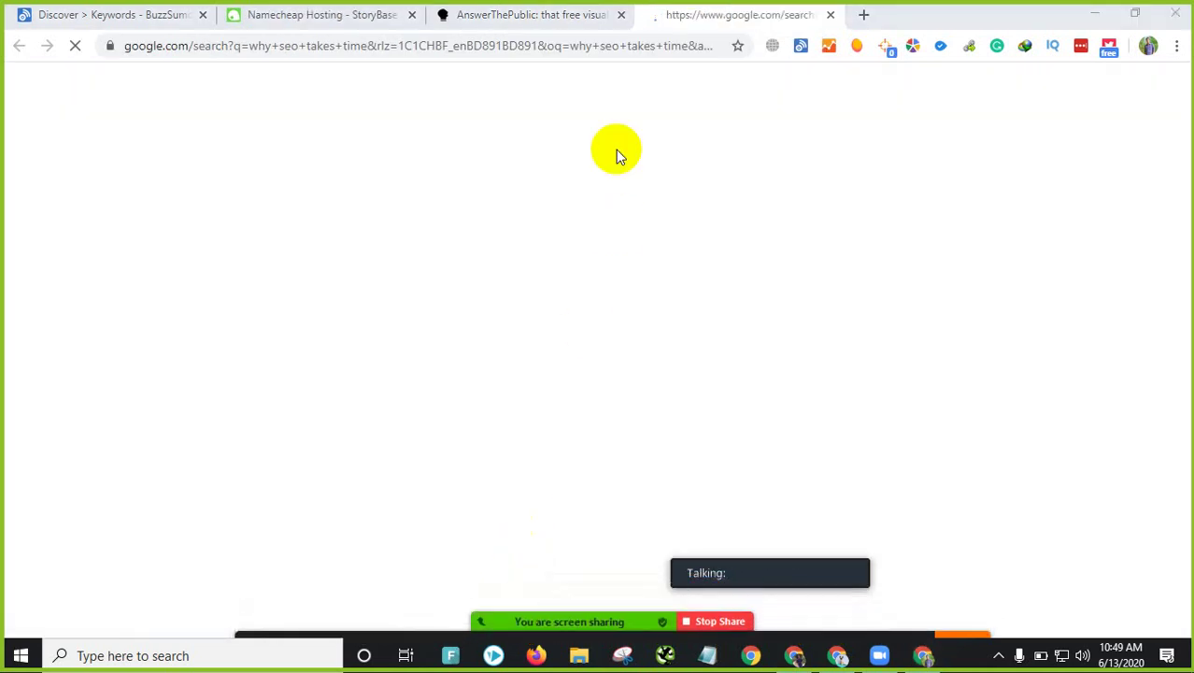
Step: Return to the seo report and highlight the questions "why seo is important in 2020" and "why seo is dead"
left_click(533, 14)
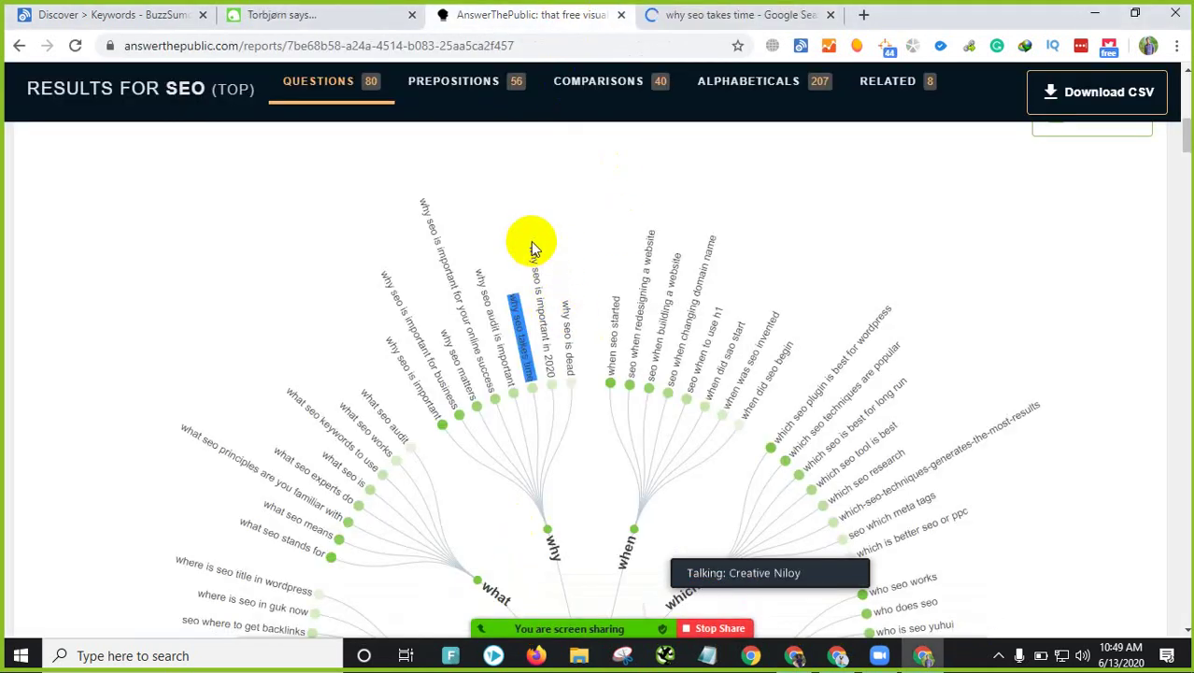
left_click_drag(523, 241, 553, 370)
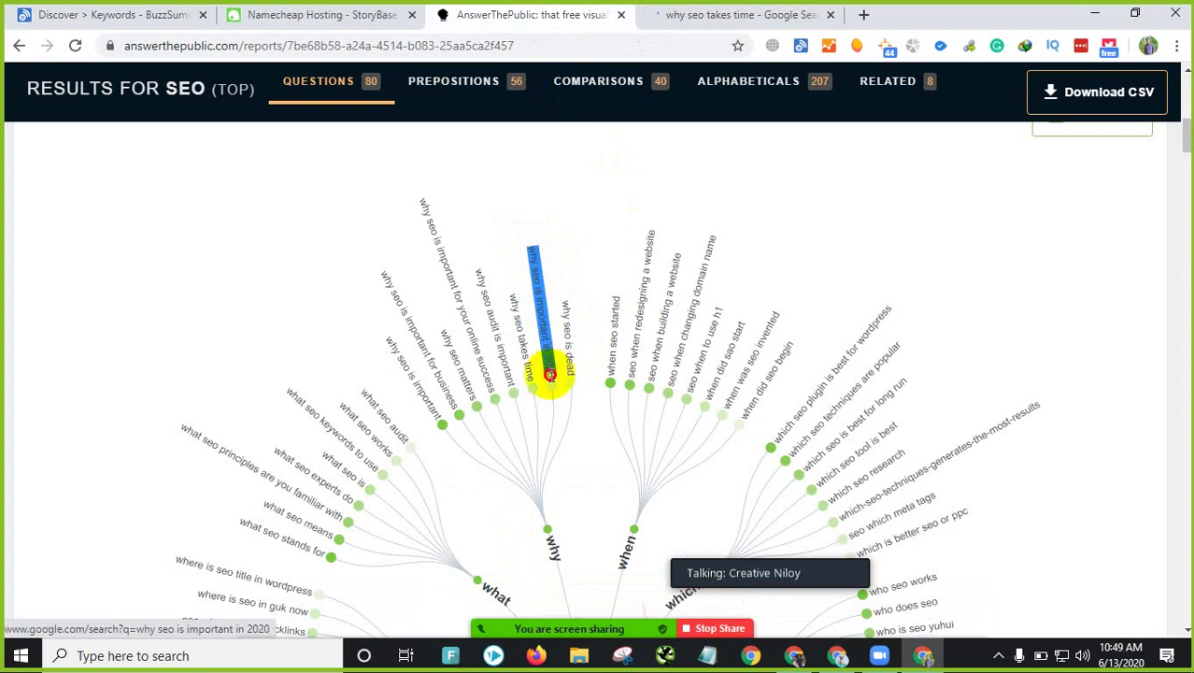
left_click_drag(572, 288, 565, 360)
left_click(576, 383)
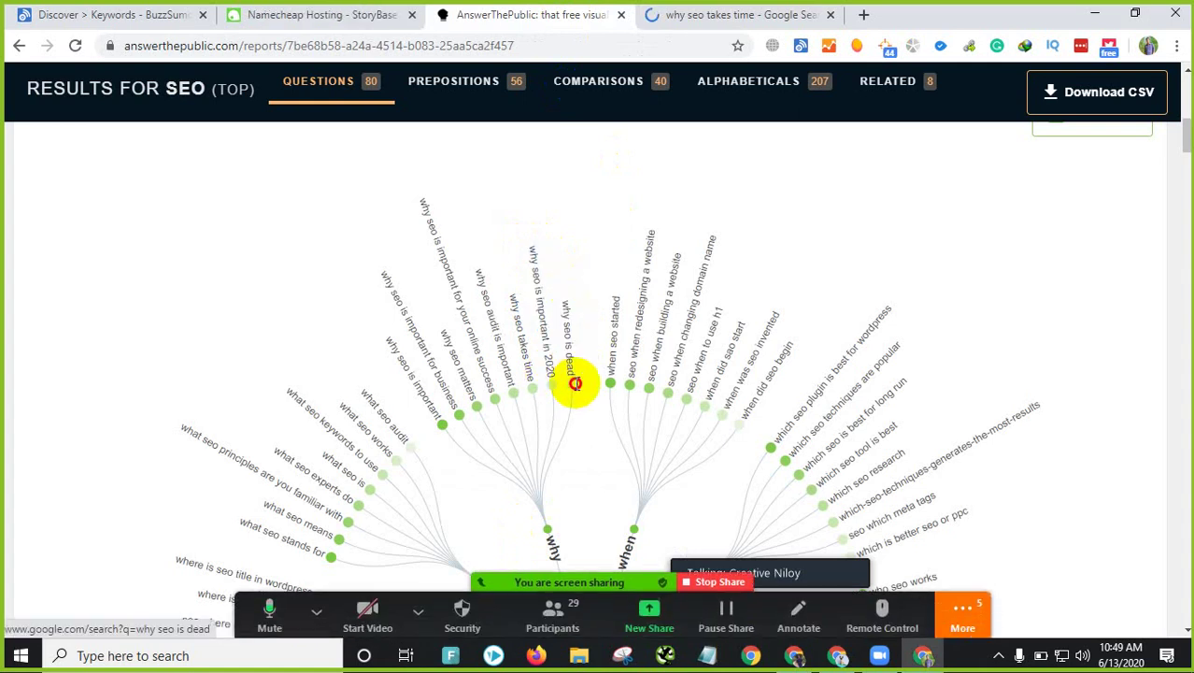
Step: Review the "which" branch of the seo questions and highlight "which seo tool is best"
scroll(615, 383, "down", 2)
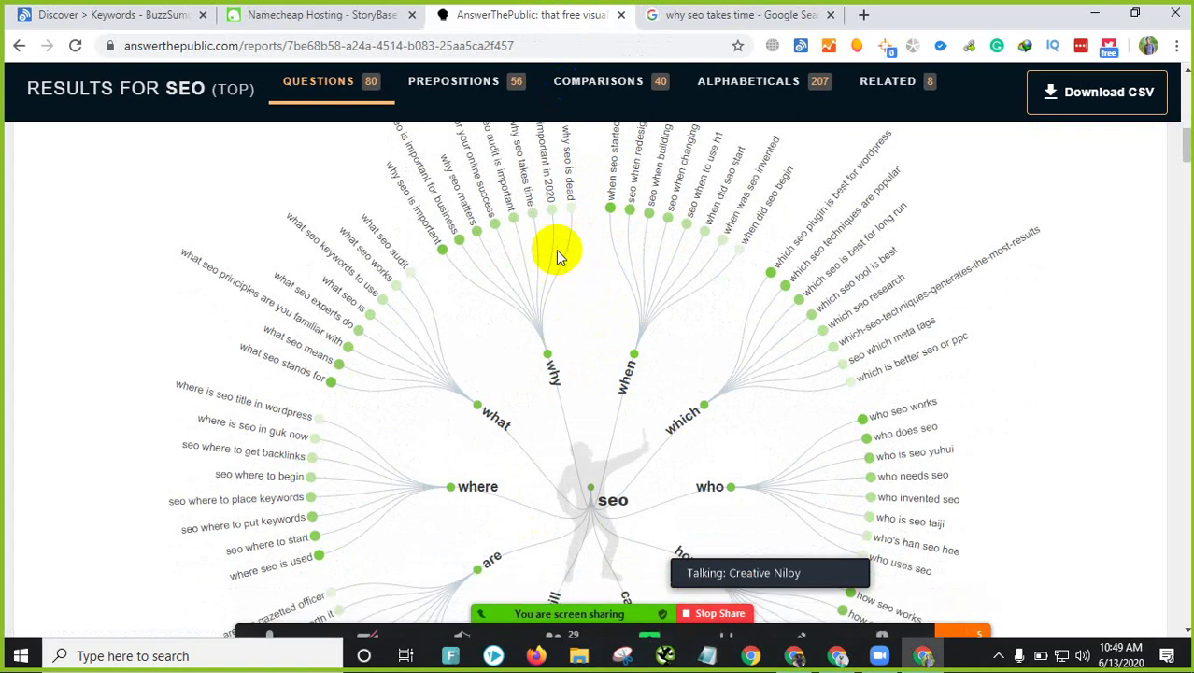
scroll(913, 244, "up", 1)
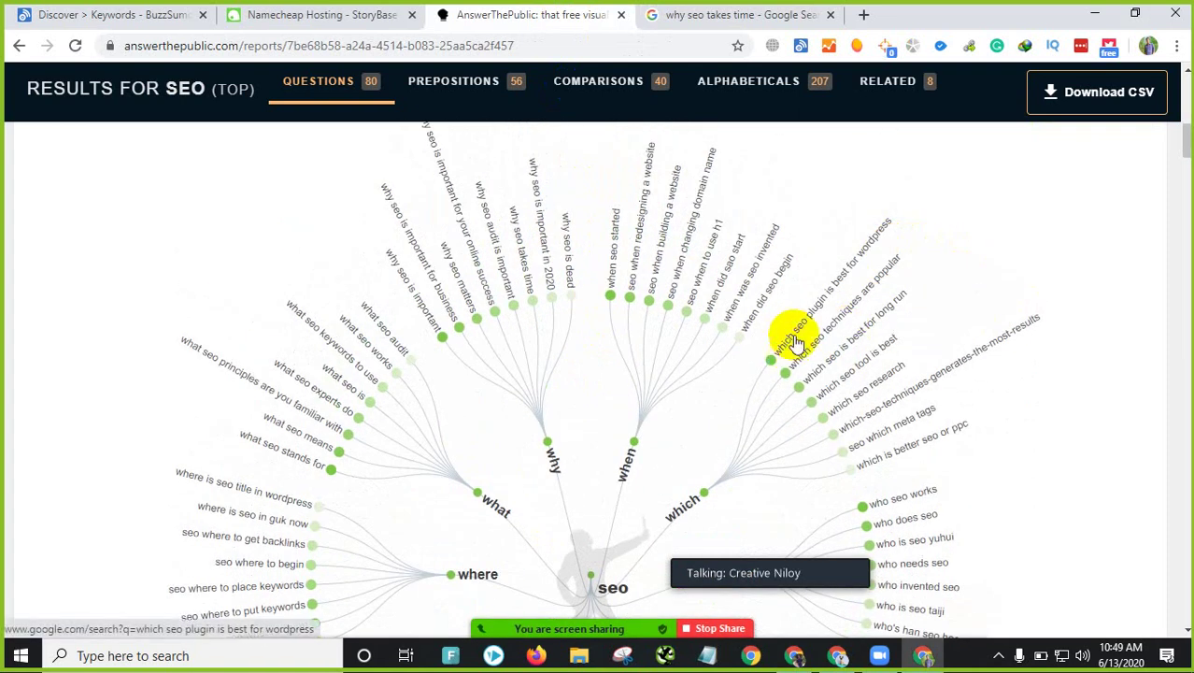
scroll(842, 330, "down", 1)
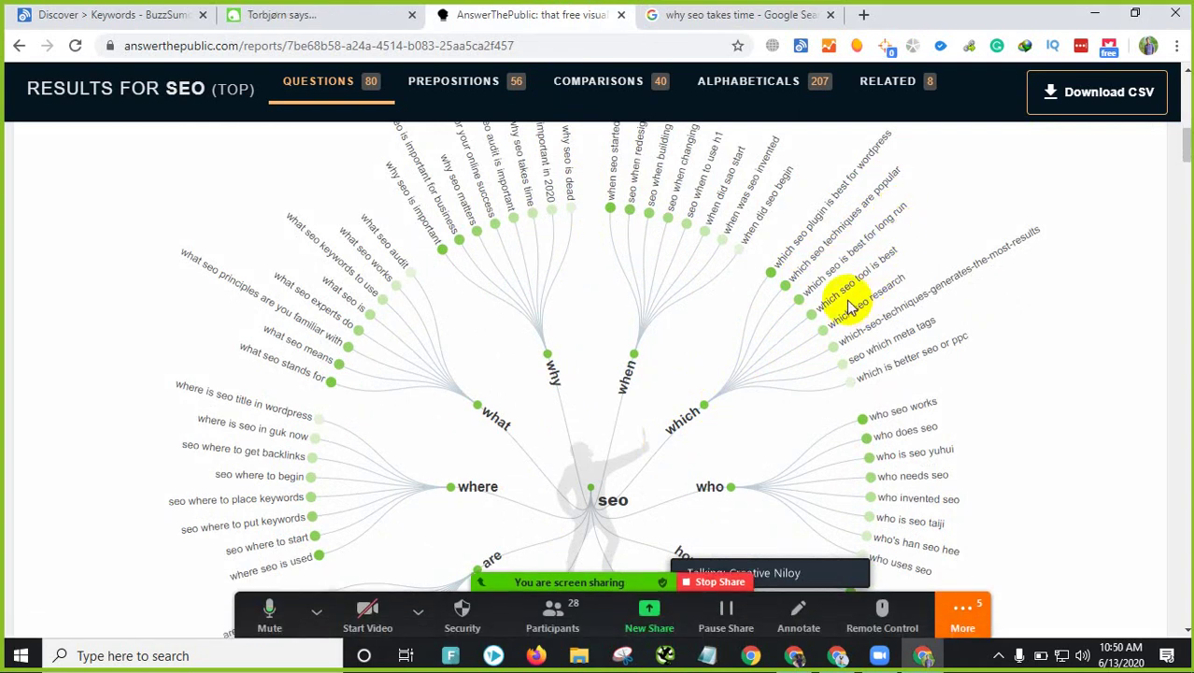
left_click_drag(917, 241, 827, 297)
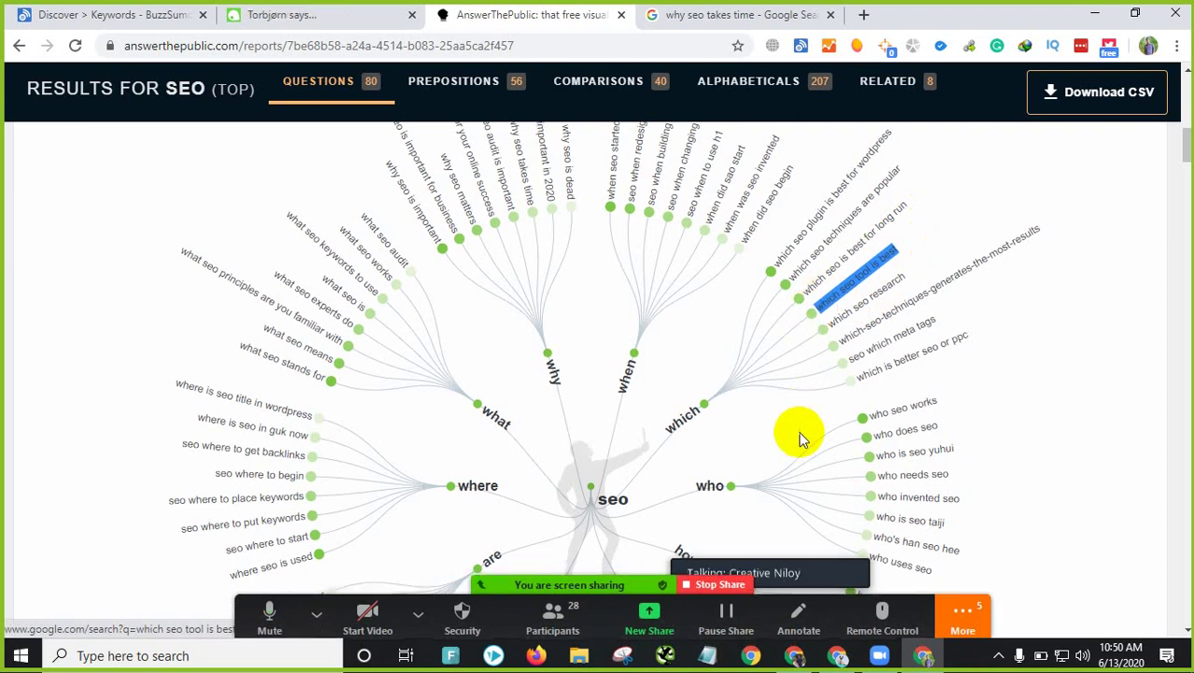
Step: Go through the "who" questions, highlighting those about who needs, invented and uses seo
scroll(790, 315, "down", 2)
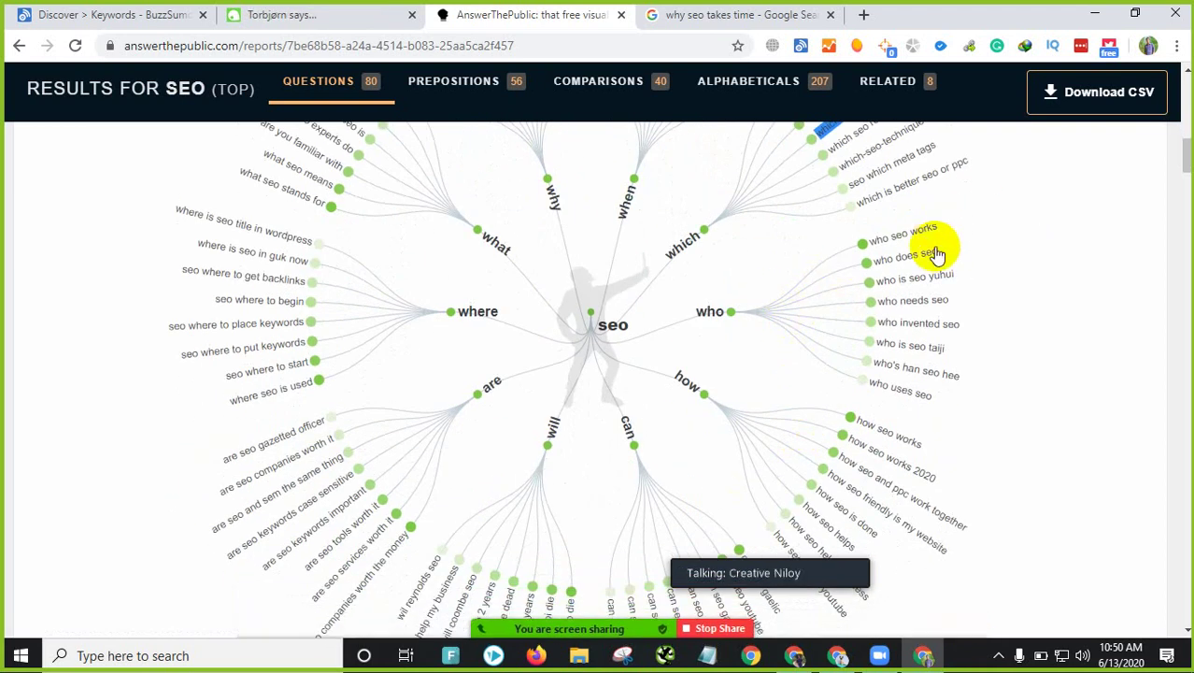
left_click_drag(947, 298, 915, 297)
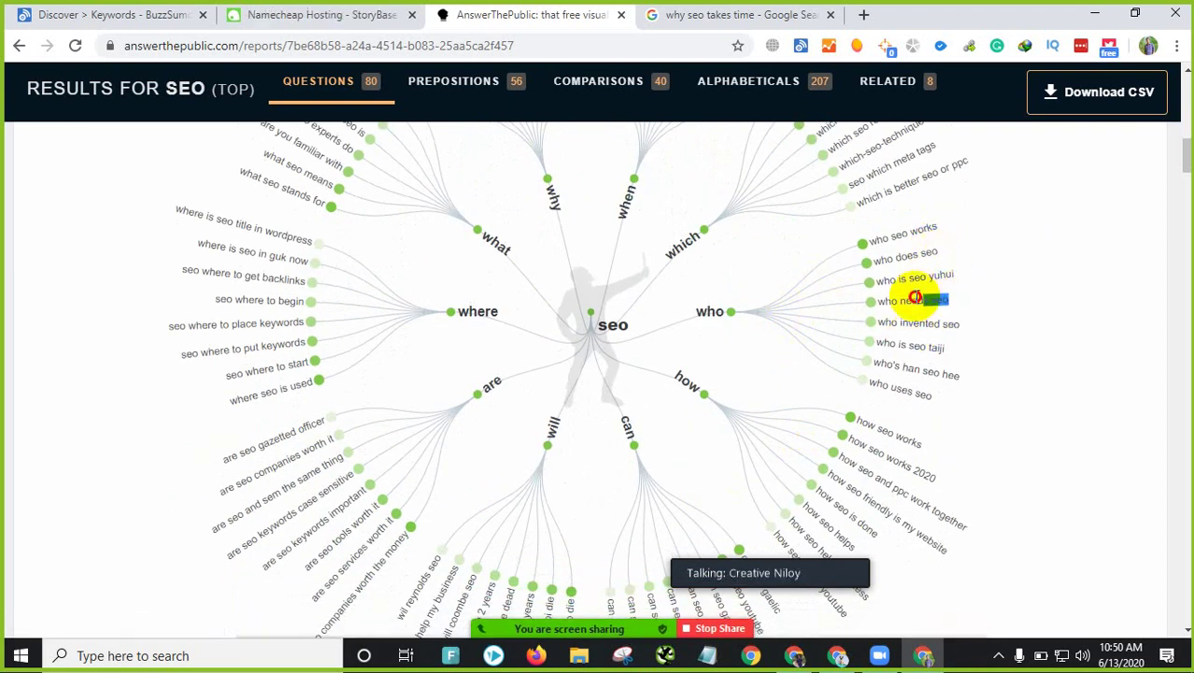
left_click_drag(976, 324, 886, 326)
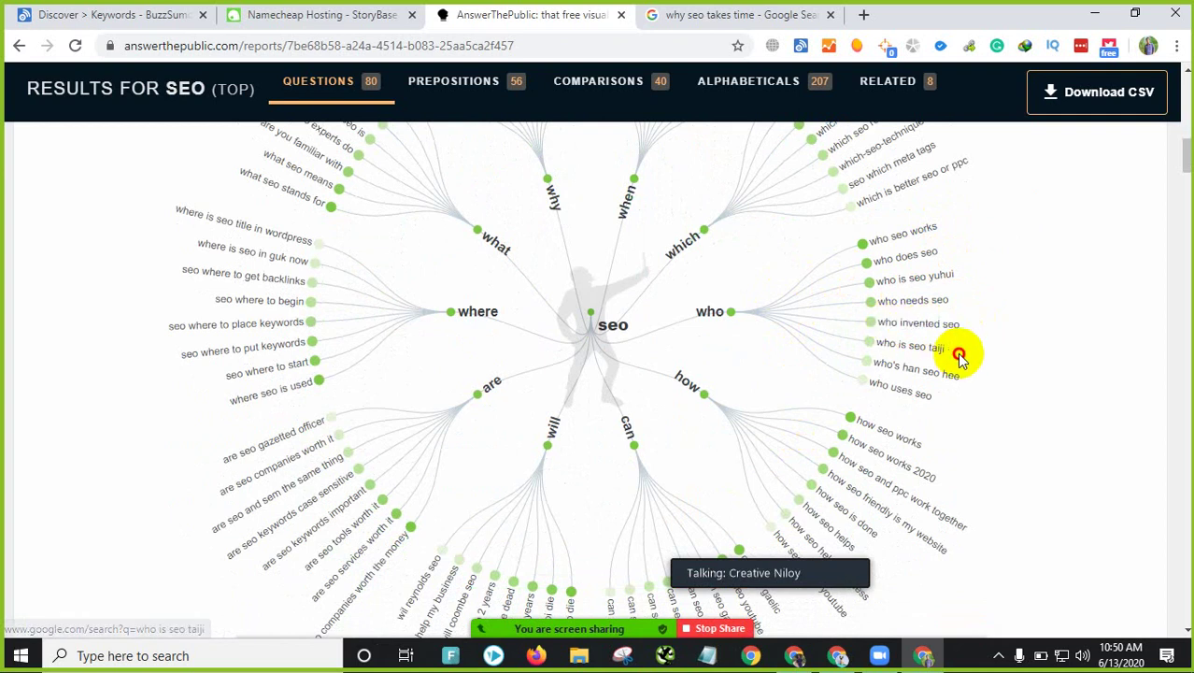
left_click_drag(954, 350, 871, 346)
left_click(978, 378)
left_click_drag(978, 377, 853, 395)
Step: Review the "how" and "can" branches, pointing out "can seo youtube" and "can seo gaelic for beginners"
scroll(849, 402, "down", 1)
scroll(848, 402, "down", 2)
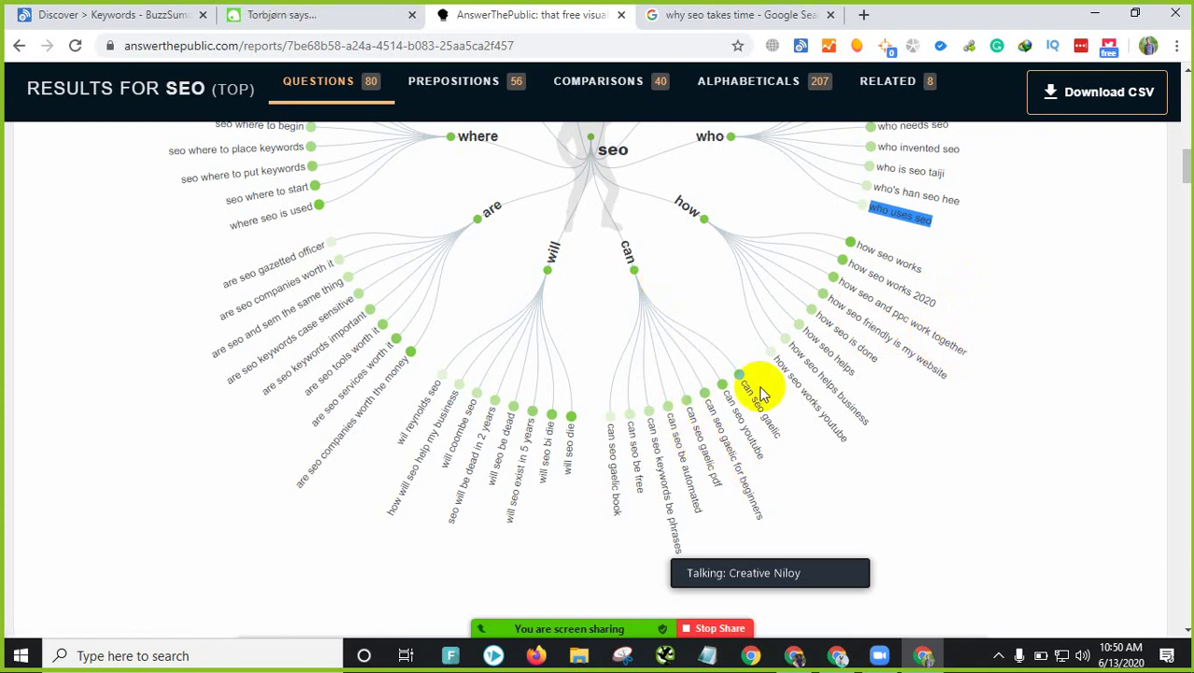
left_click_drag(729, 397, 755, 449)
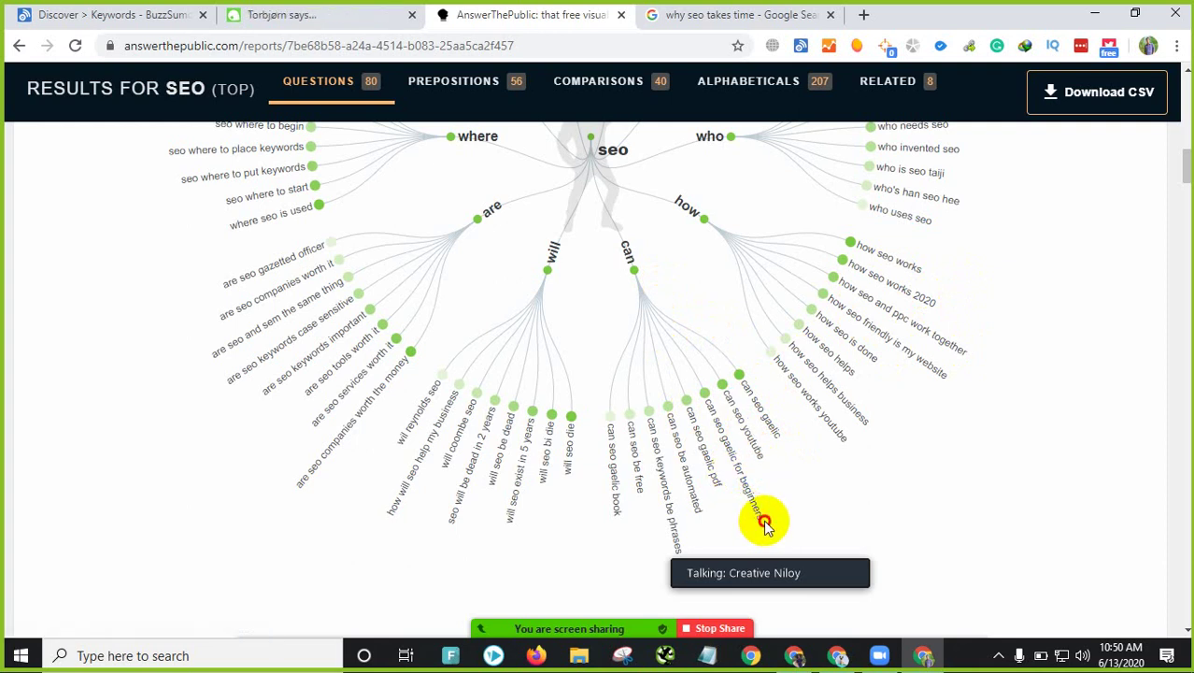
left_click_drag(755, 510, 760, 514)
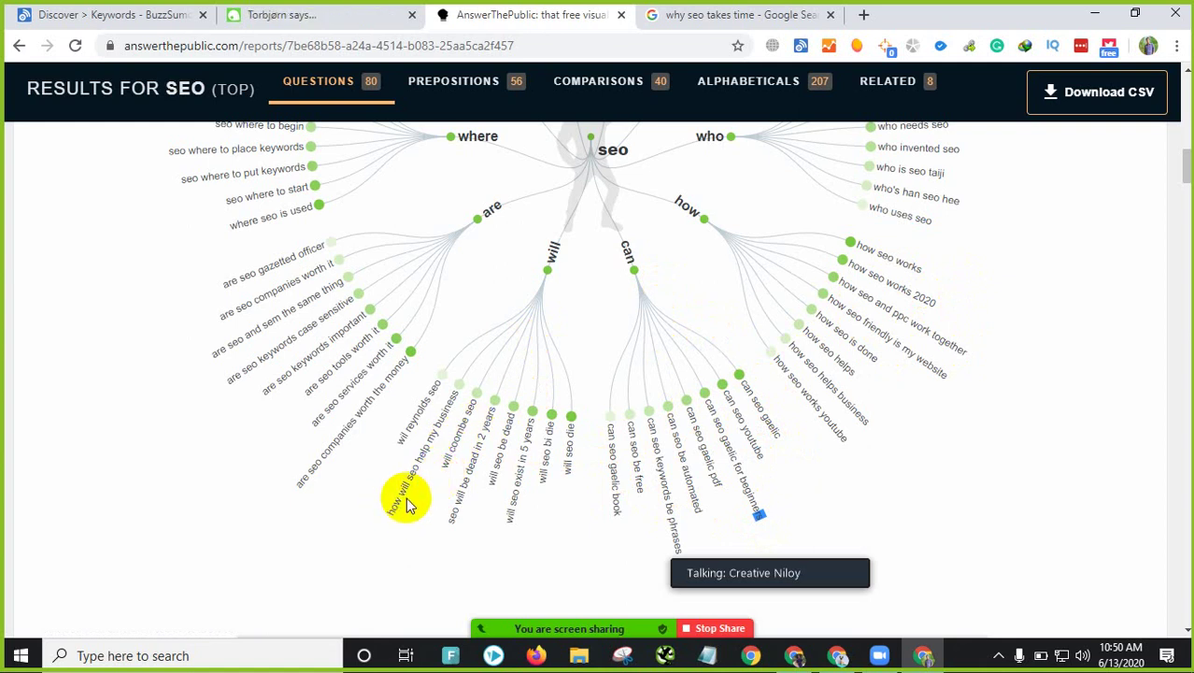
Step: Highlight the questions "how will seo help my business", "seo will be dead in 2 years" and "are seo companies worth the money"
left_click_drag(384, 525, 457, 397)
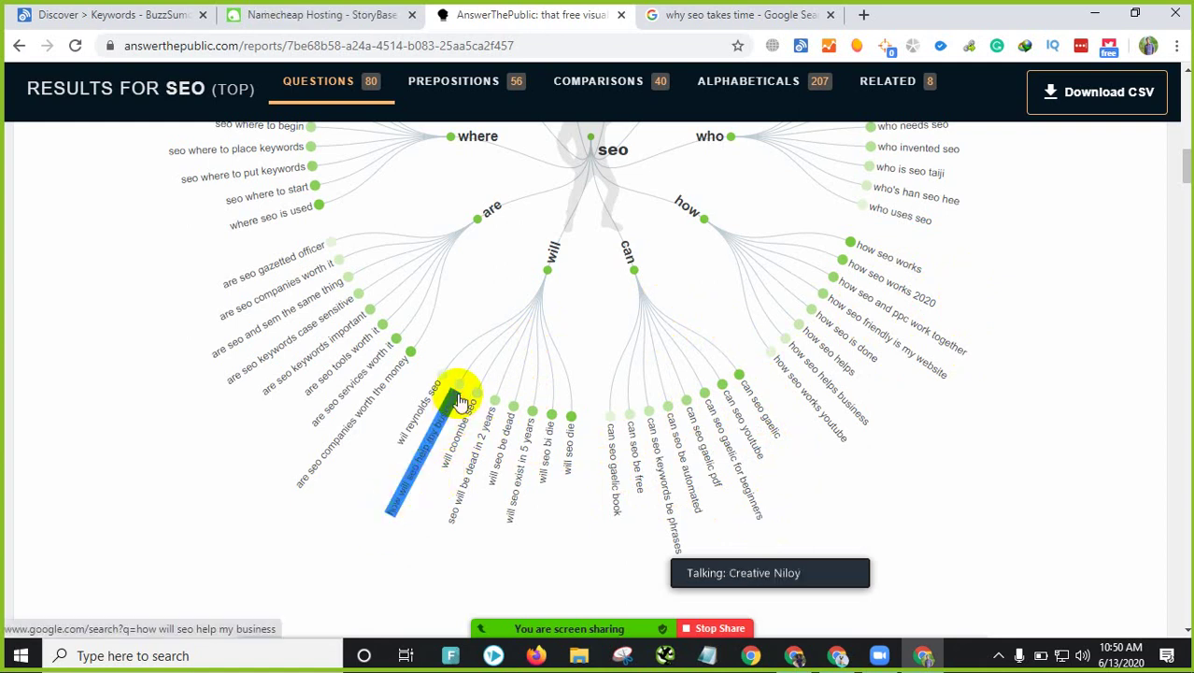
left_click_drag(448, 534, 495, 414)
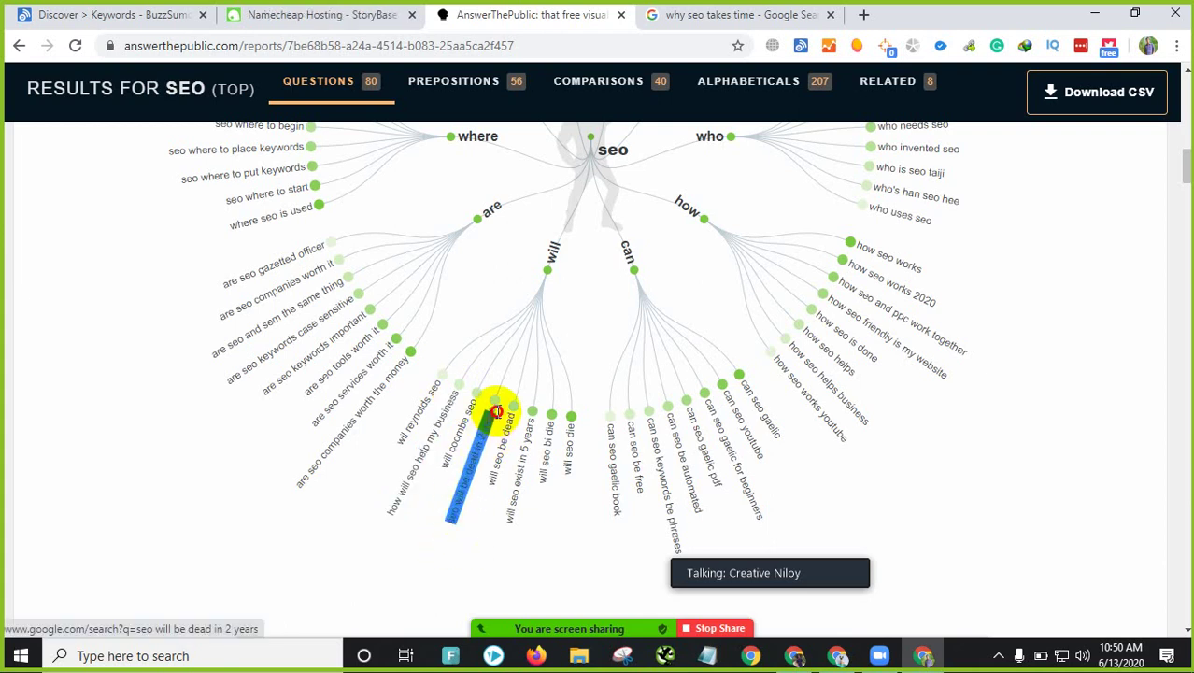
left_click(293, 504)
left_click_drag(300, 484, 410, 378)
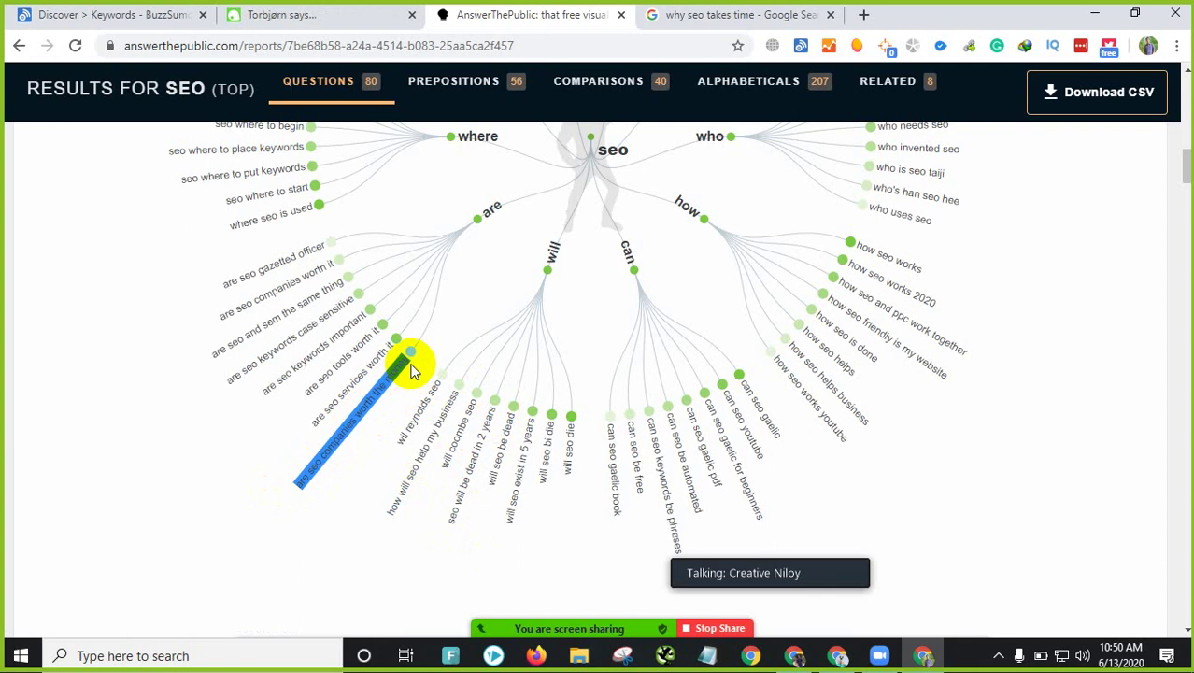
Step: Go to the seo prepositions visualisation and highlight the "seo without" phrases for backlinks, wordpress, ssr and content
scroll(456, 368, "down", 10)
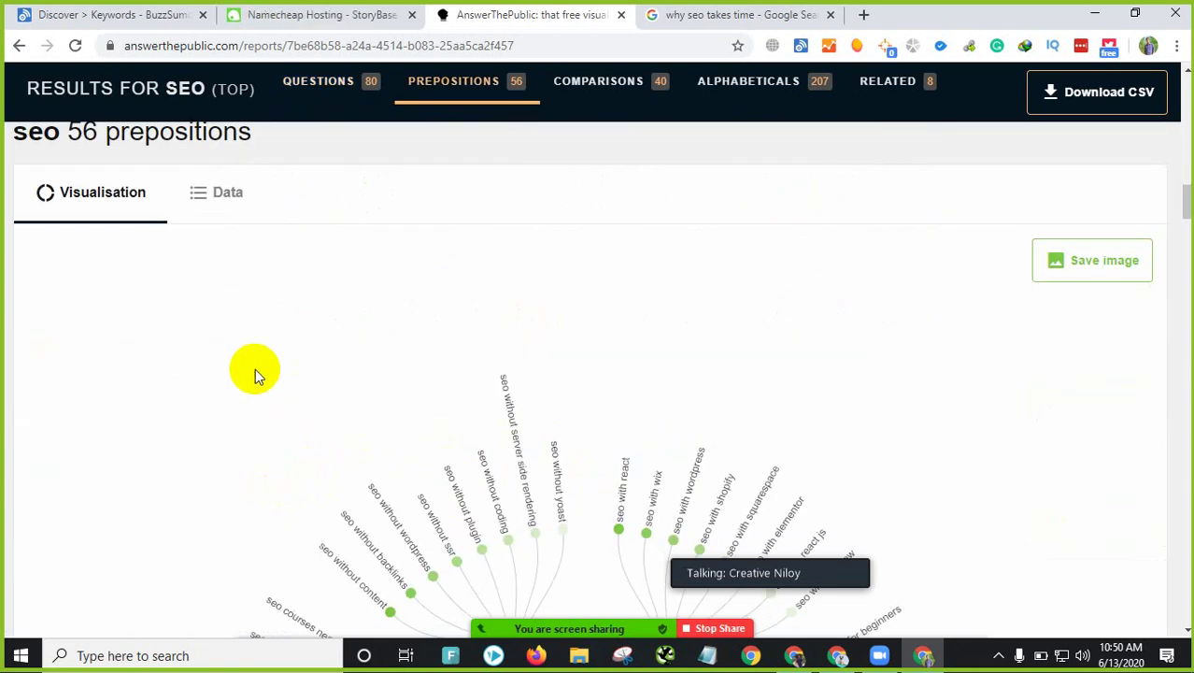
scroll(631, 378, "down", 3)
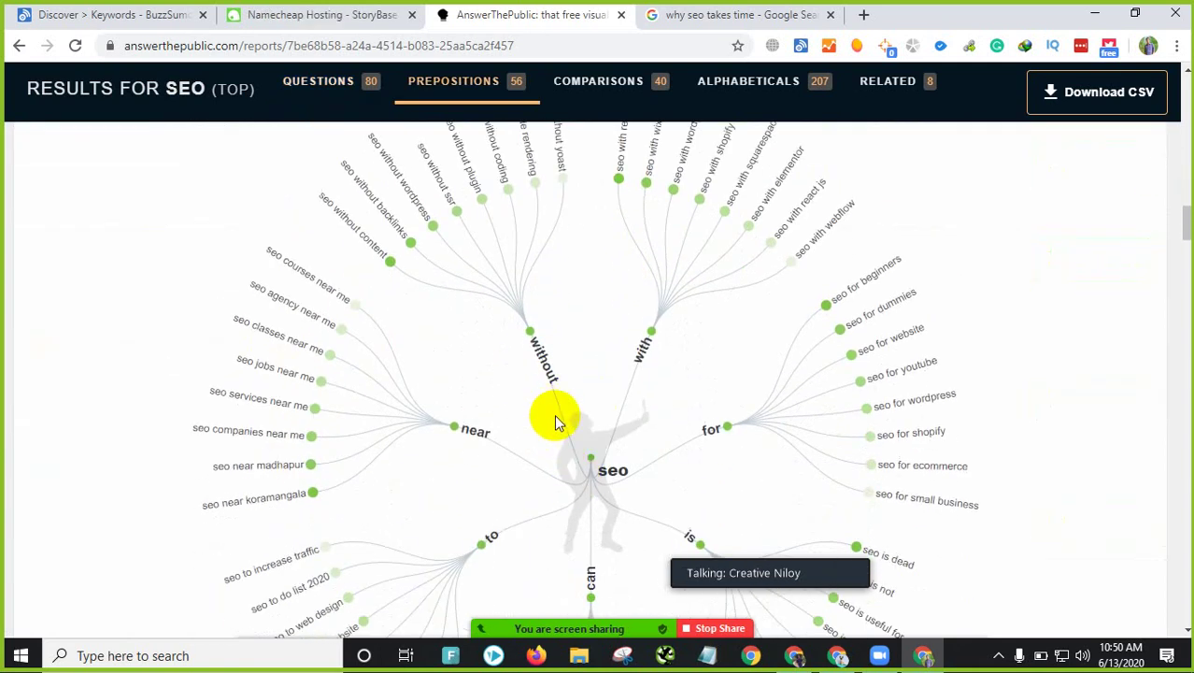
left_click_drag(340, 170, 402, 234)
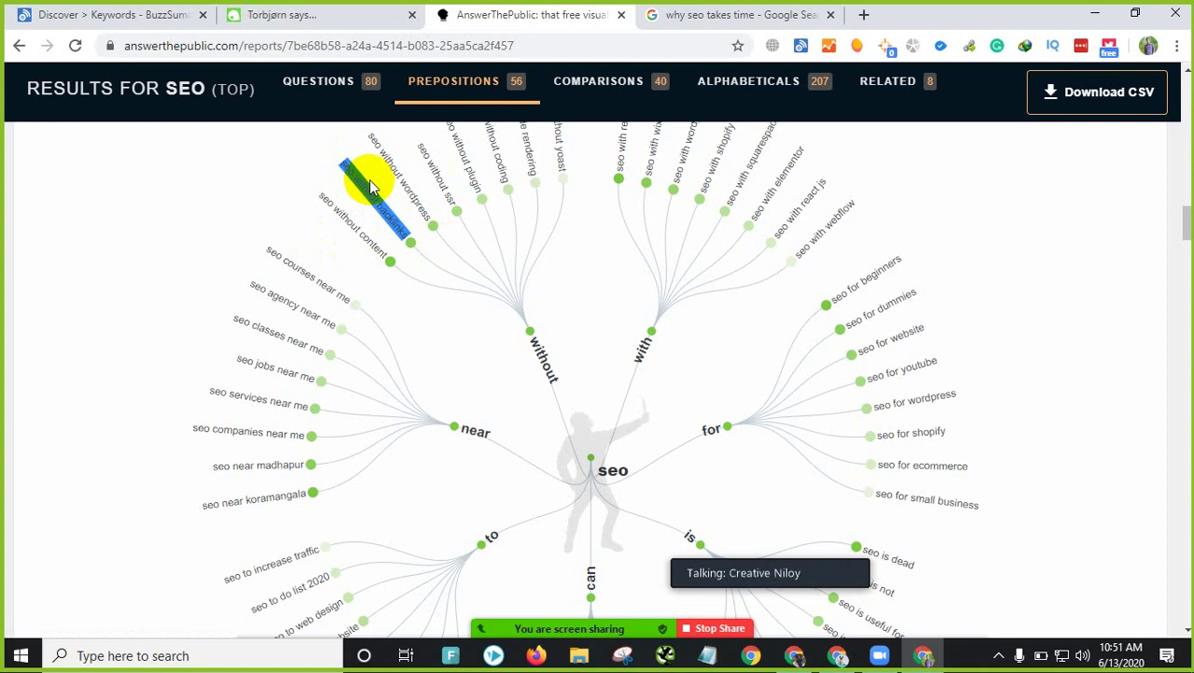
scroll(373, 191, "up", 1)
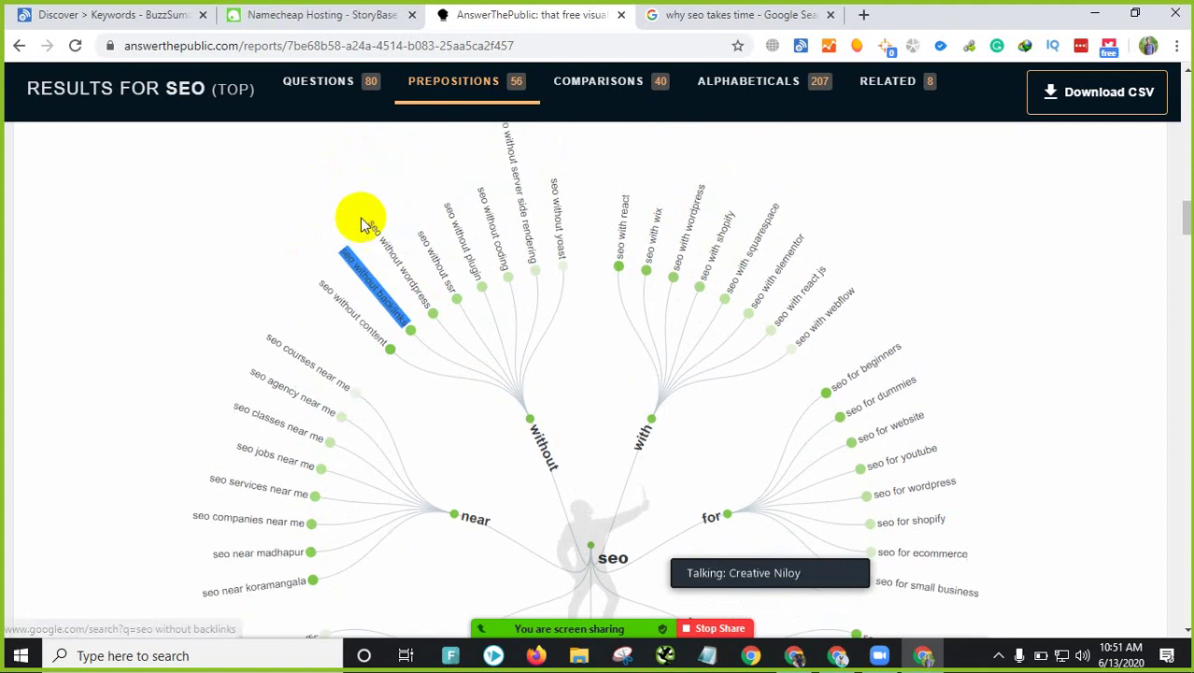
left_click_drag(365, 222, 430, 310)
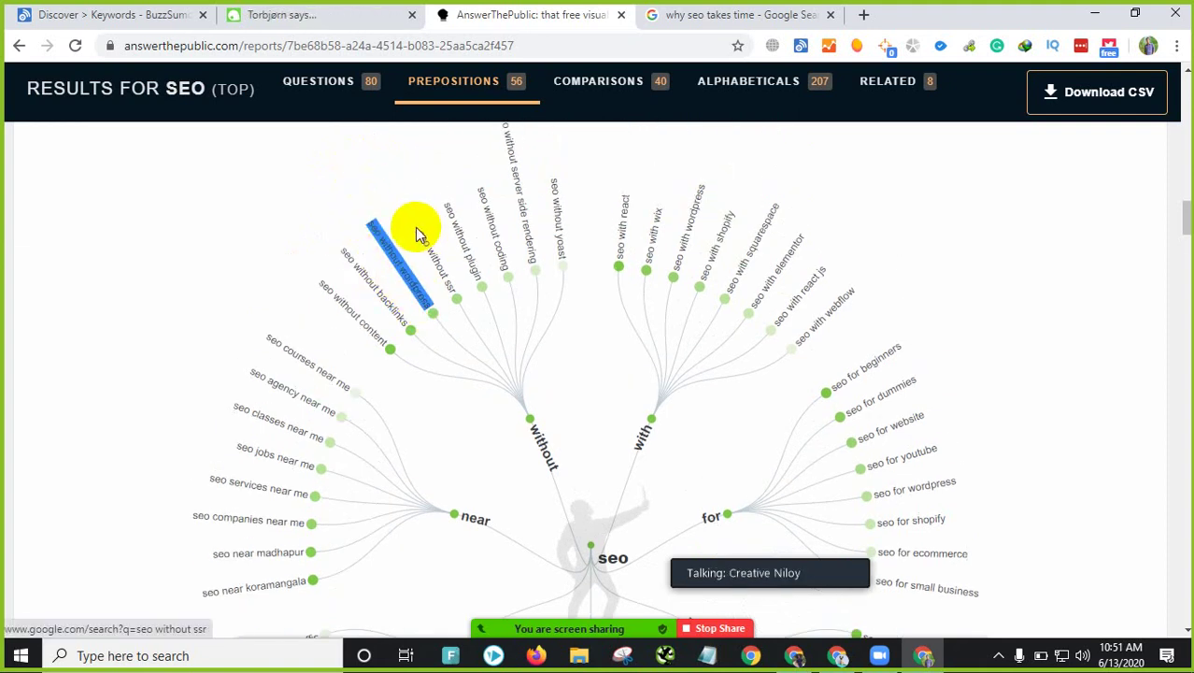
left_click_drag(415, 227, 446, 308)
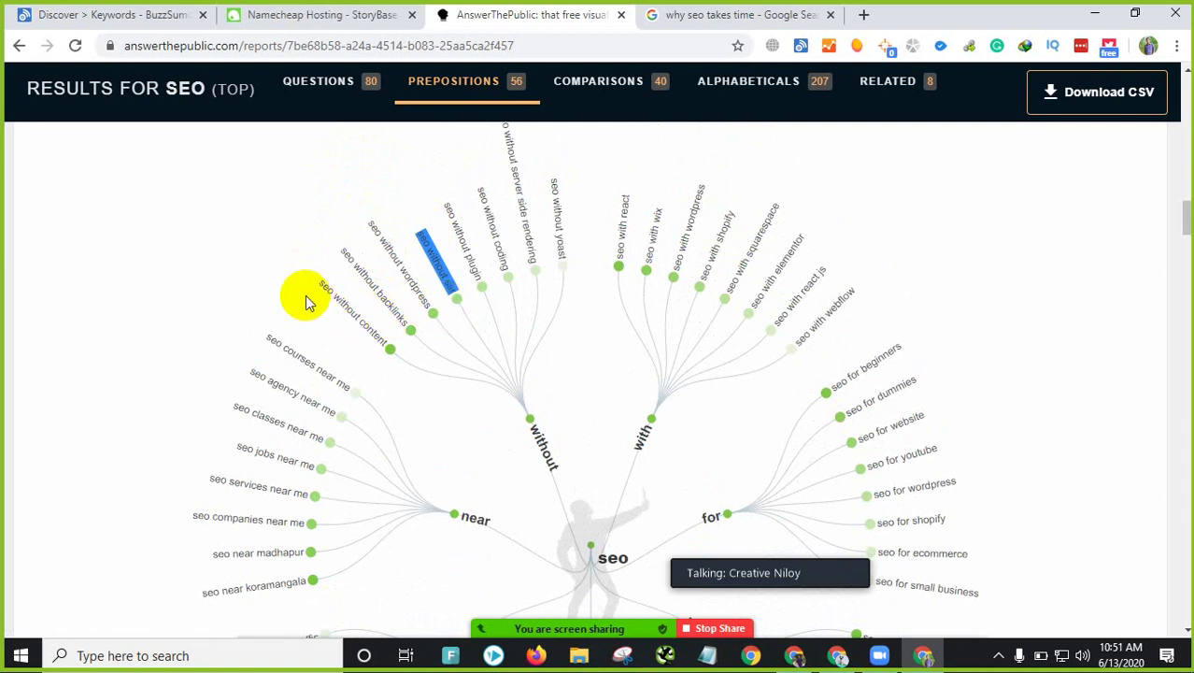
left_click_drag(306, 301, 395, 336)
left_click(391, 341)
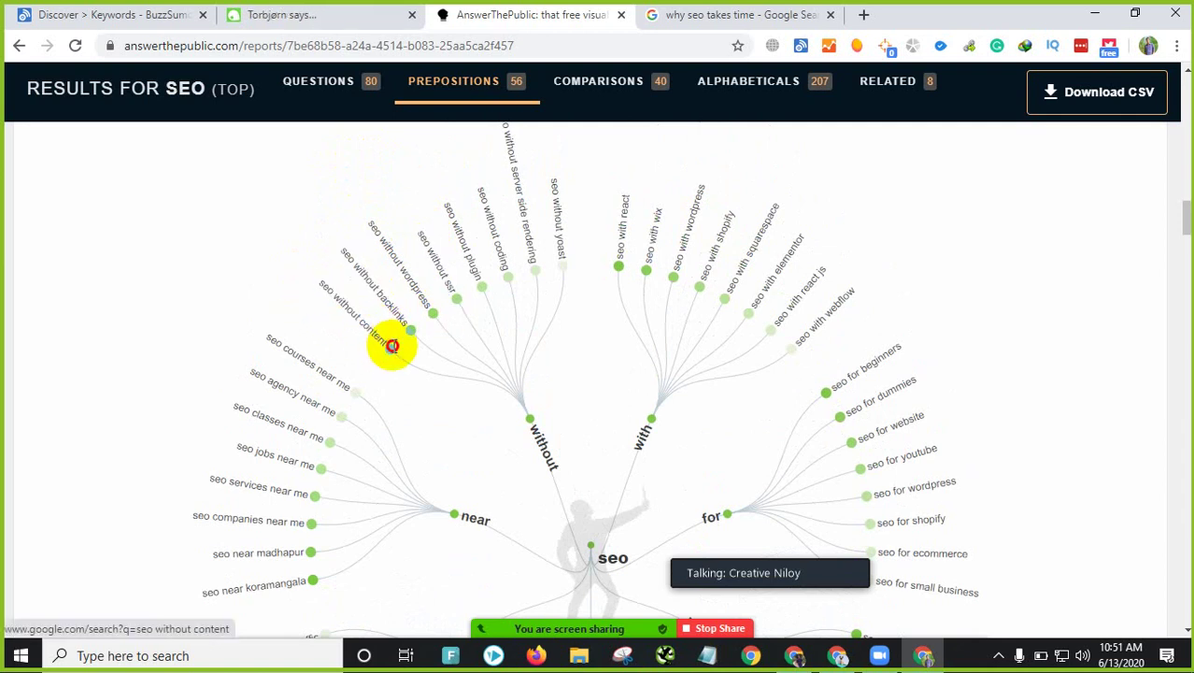
triple_click(381, 339)
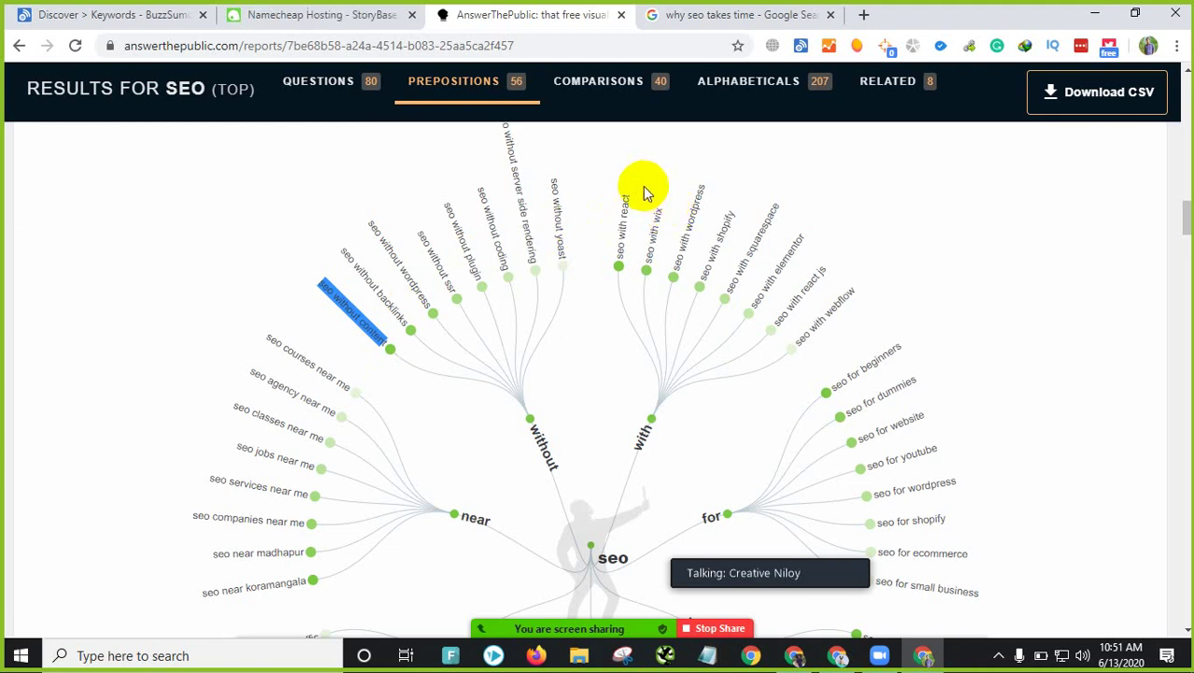
Step: Highlight the preposition phrases "seo with react" and "seo with wordpress" in the "with" branch
left_click_drag(640, 186, 612, 280)
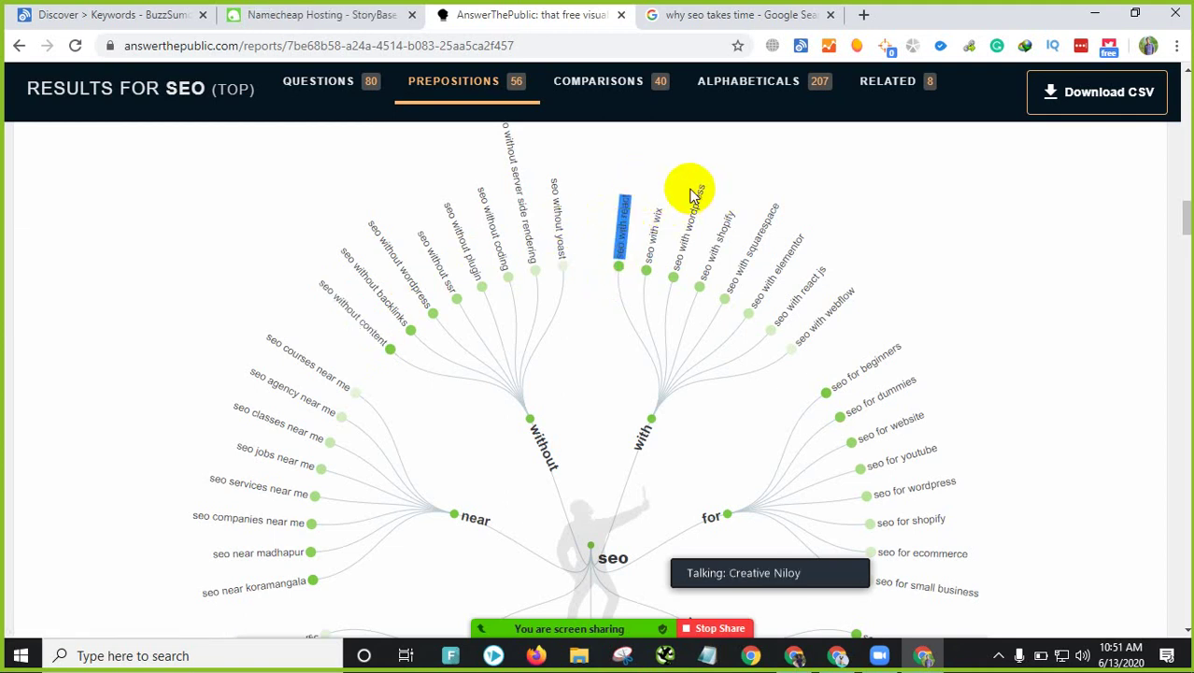
left_click(733, 183)
left_click_drag(733, 182, 679, 266)
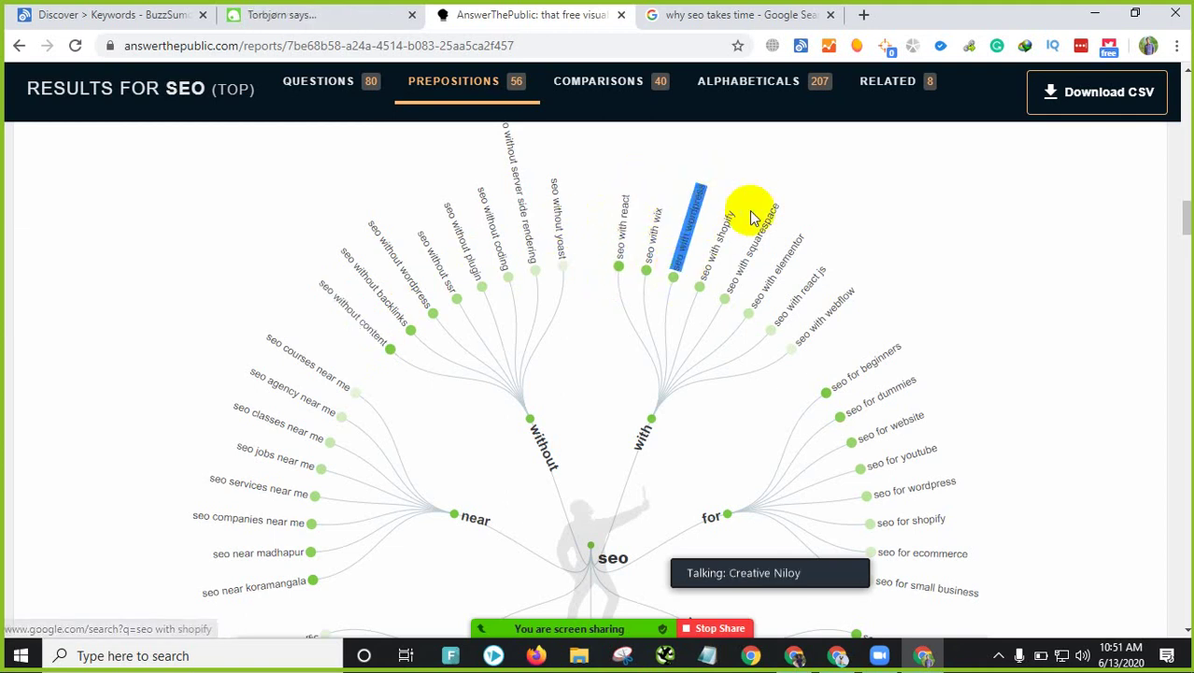
Step: Highlight "seo with shopify" in the "with" branch and the beginners, website, wordpress and shopify phrases in the "for" branch
left_click_drag(752, 213, 715, 278)
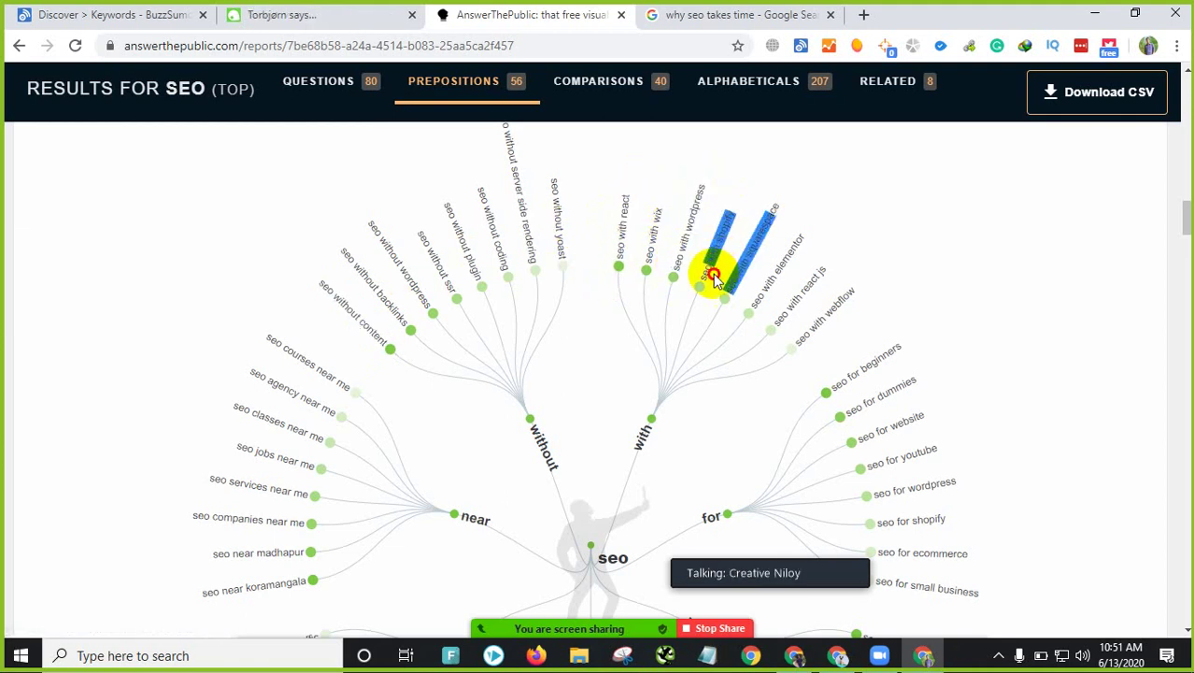
left_click(750, 229)
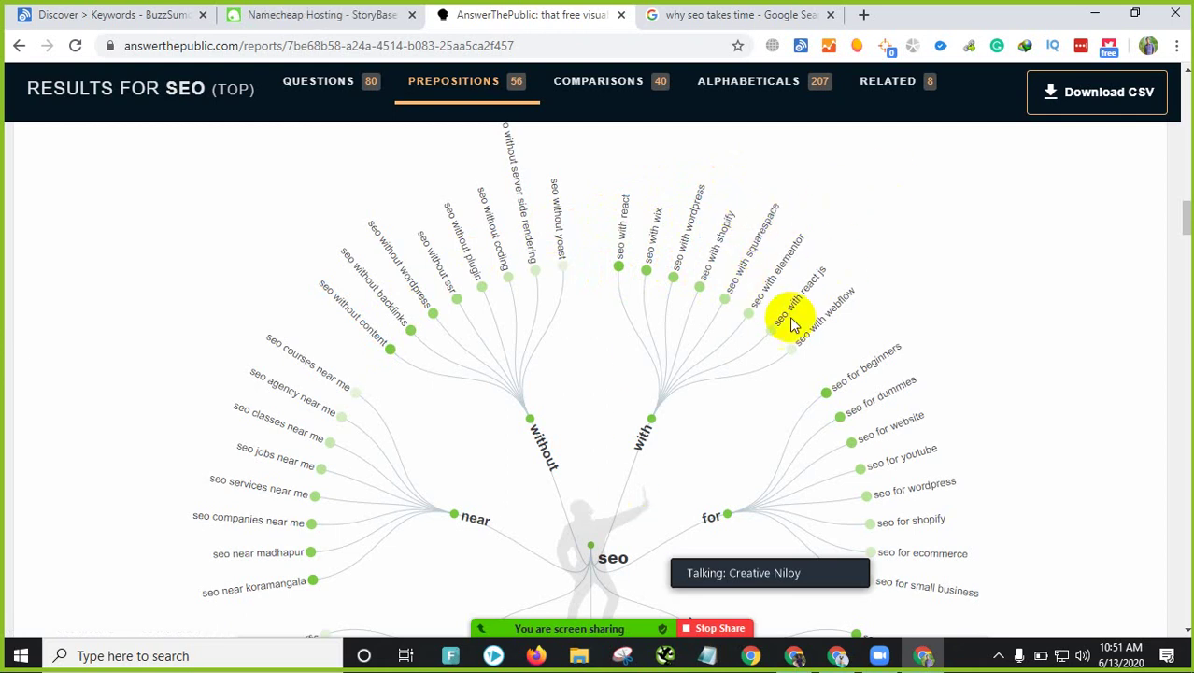
scroll(845, 320, "down", 2)
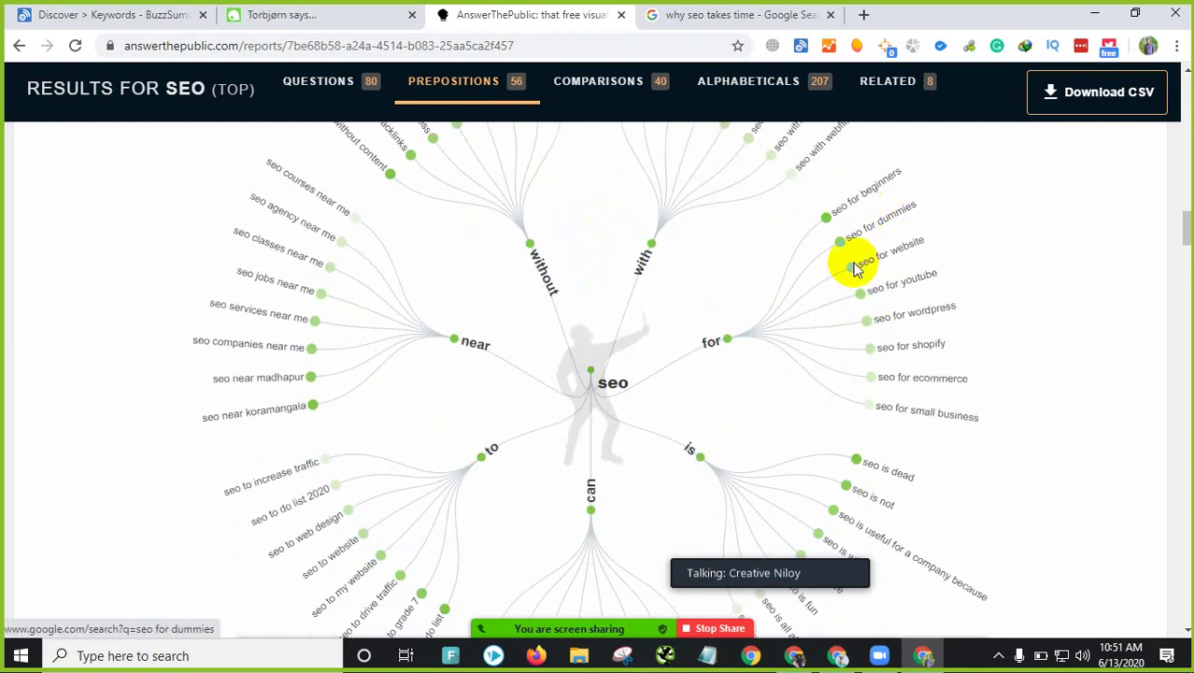
left_click(517, 552)
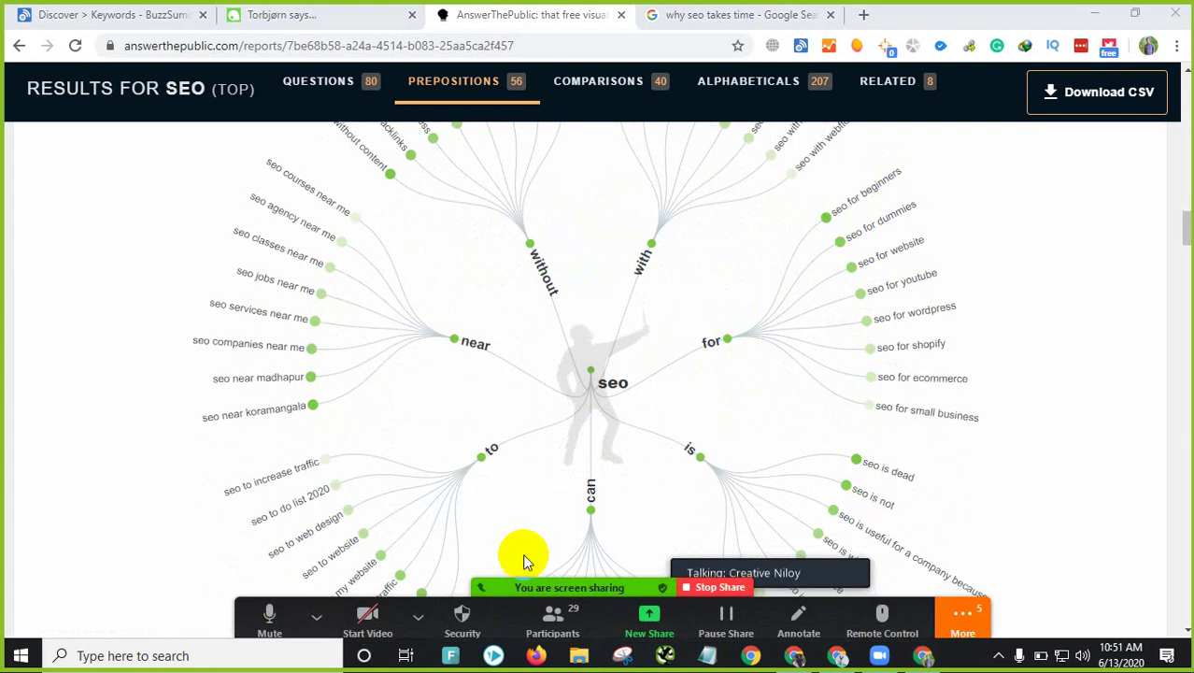
left_click_drag(902, 173, 852, 194)
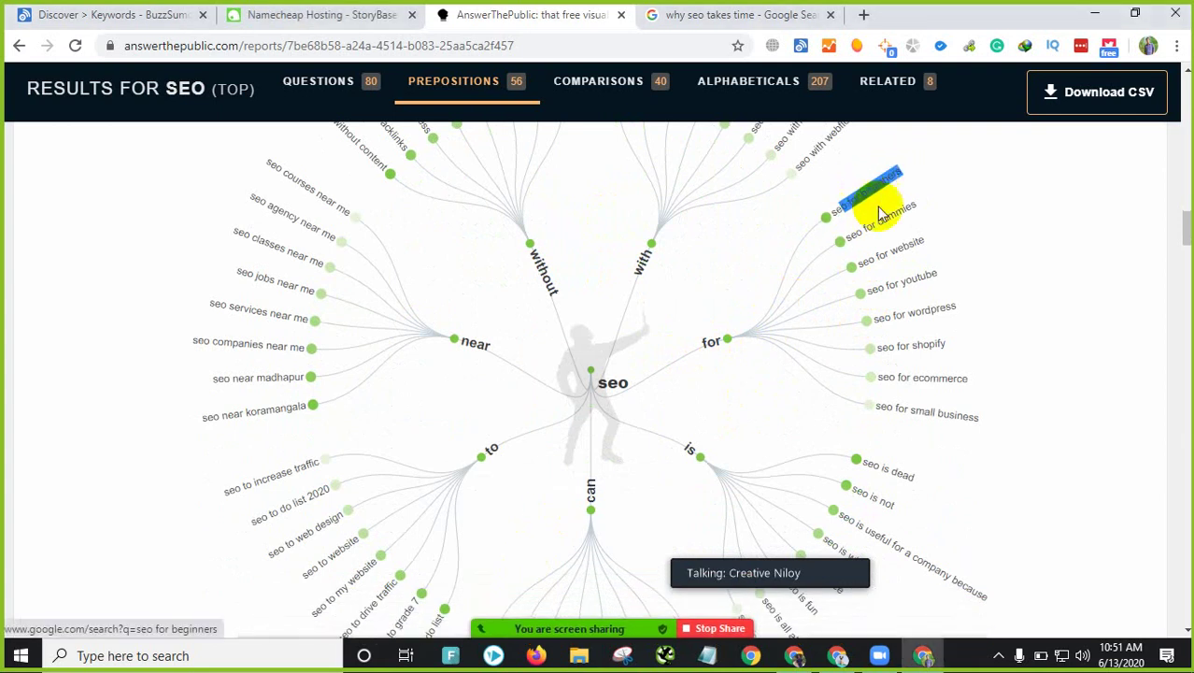
left_click_drag(932, 200, 1000, 266)
left_click(900, 250)
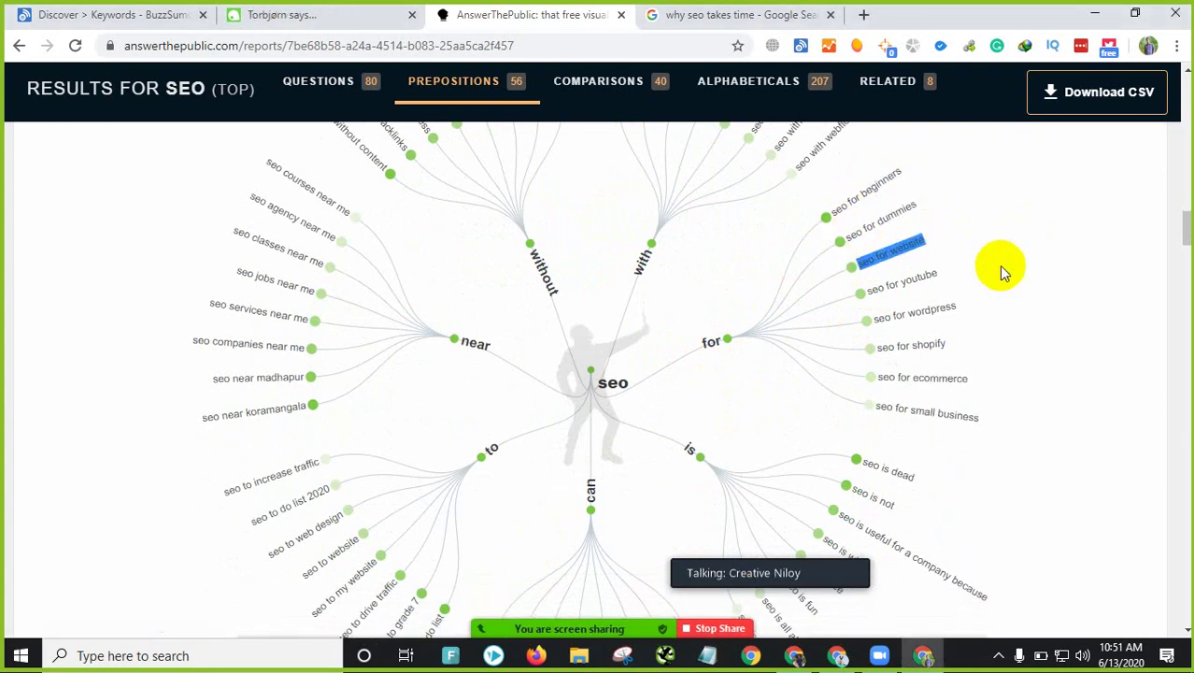
left_click_drag(859, 285, 843, 323)
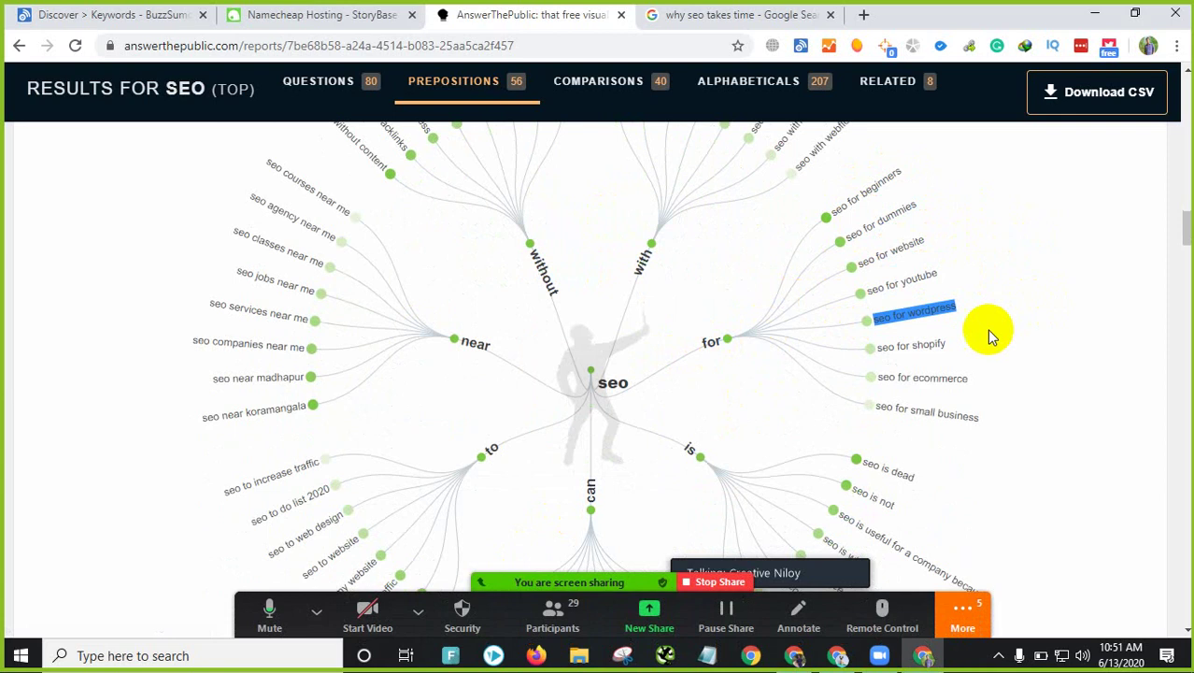
left_click_drag(980, 338, 871, 347)
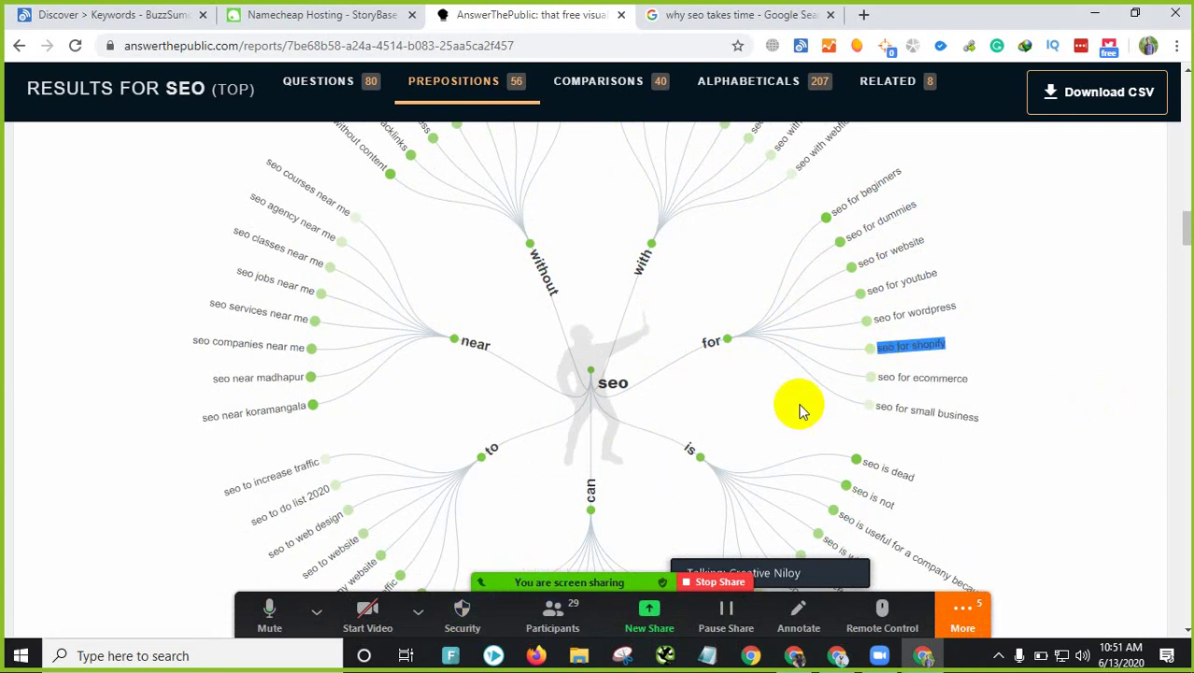
Step: Review the "is", "can" and "to" preposition branches and highlight "seo to do list 2020"
scroll(754, 408, "down", 2)
scroll(822, 341, "down", 1)
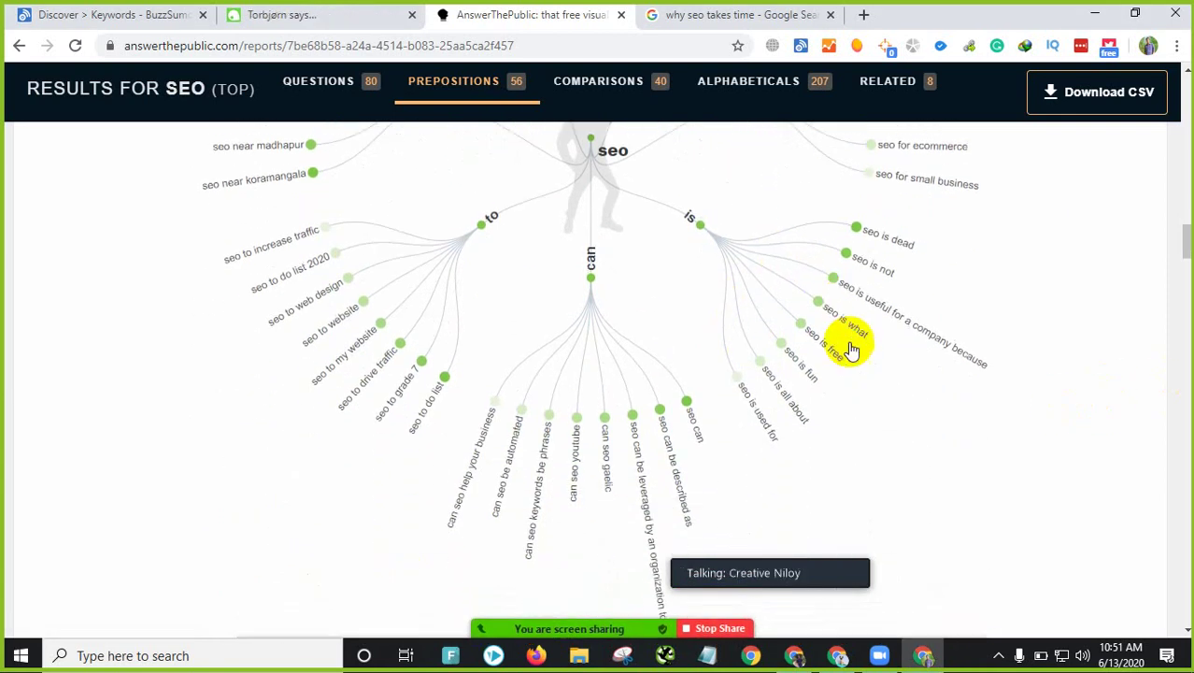
scroll(794, 381, "down", 1)
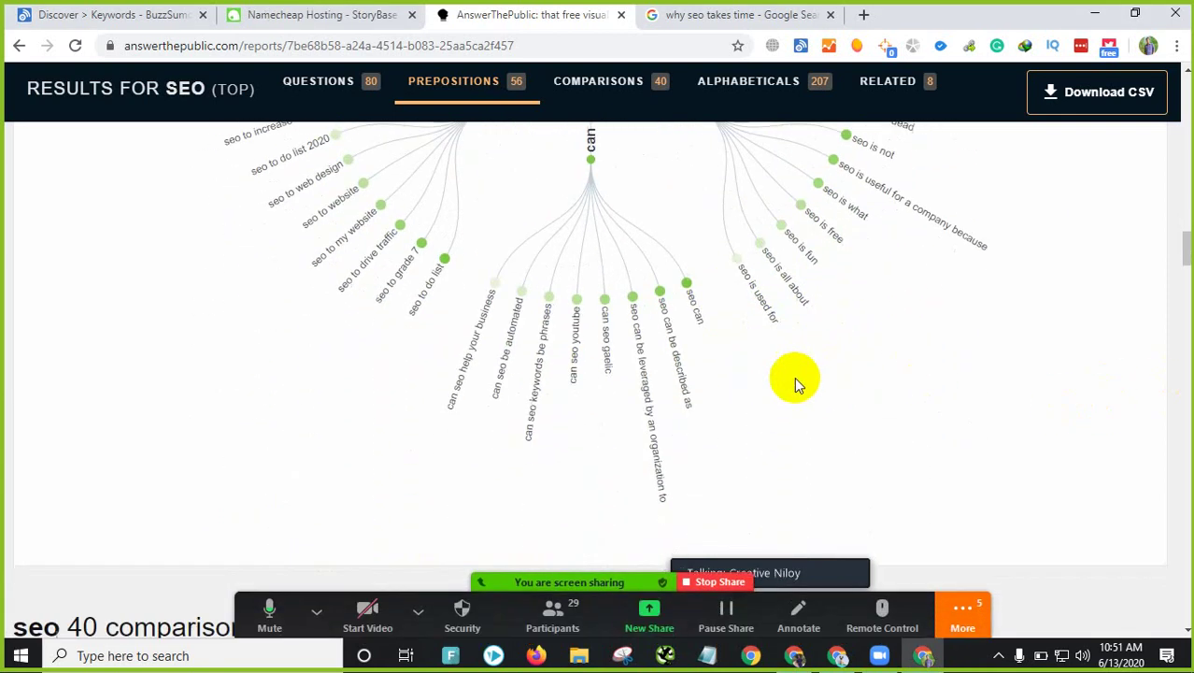
scroll(591, 288, "up", 2)
scroll(497, 385, "down", 2)
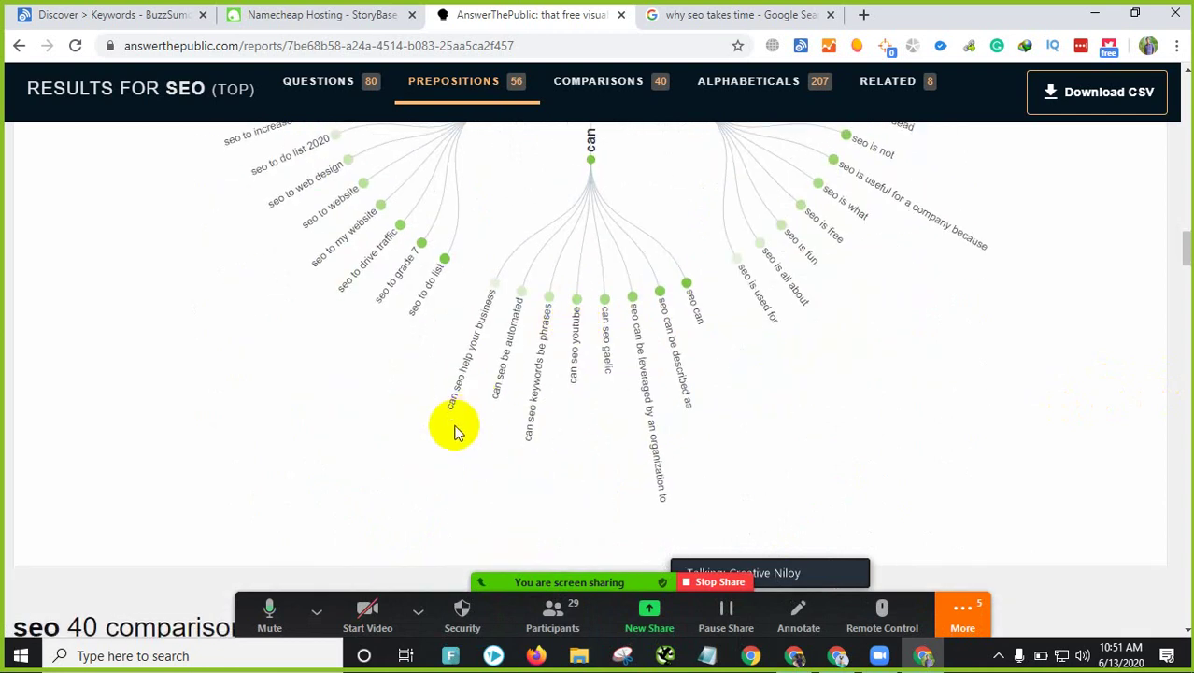
scroll(560, 318, "up", 2)
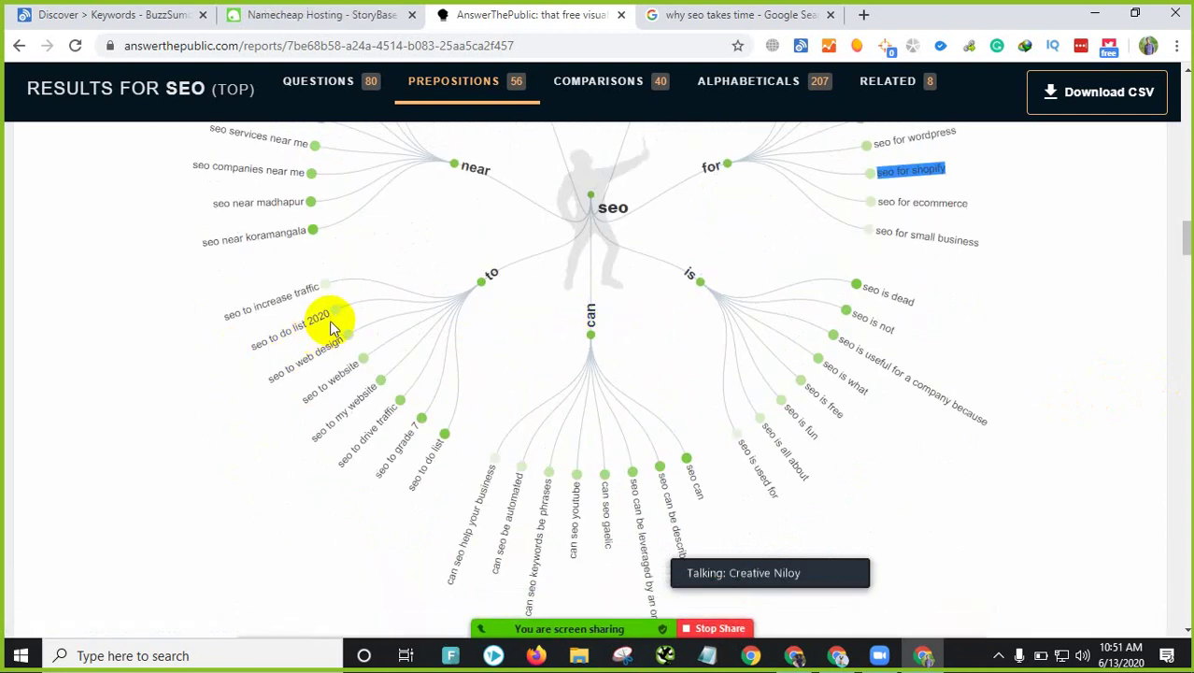
left_click_drag(243, 353, 330, 325)
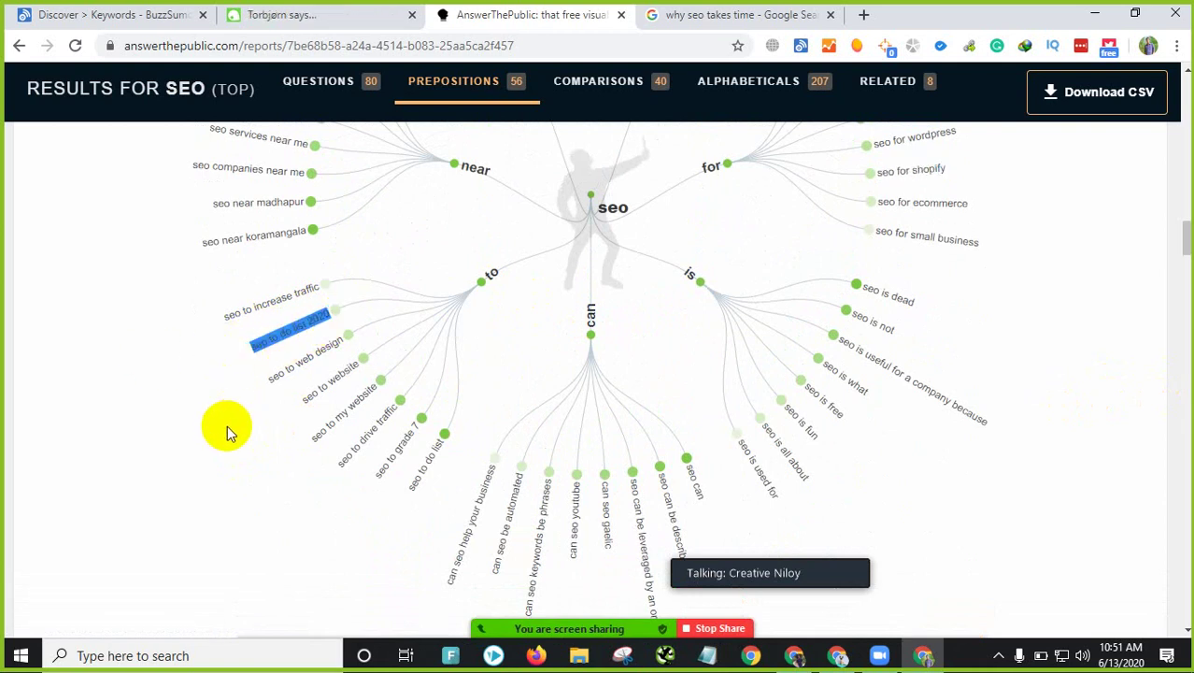
Step: Go to the seo comparisons visualisation and highlight "seo tools like ahrefs", "seo and content marketing" and "seo and digital marketing"
scroll(621, 349, "down", 5)
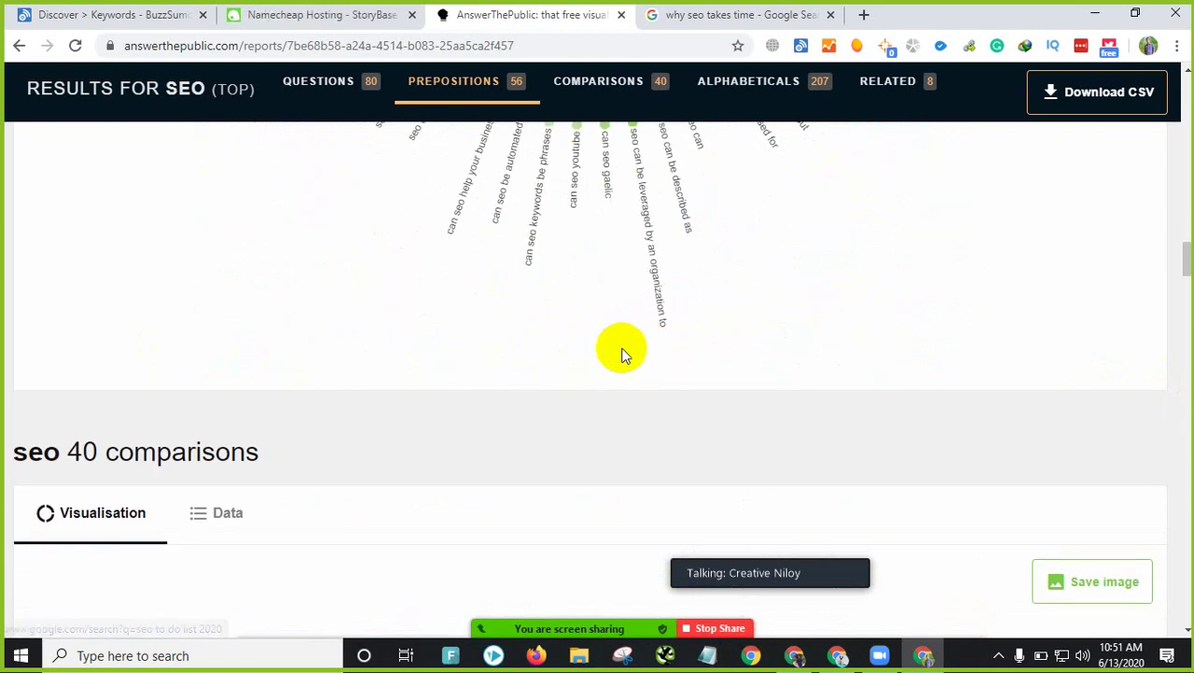
scroll(498, 413, "down", 5)
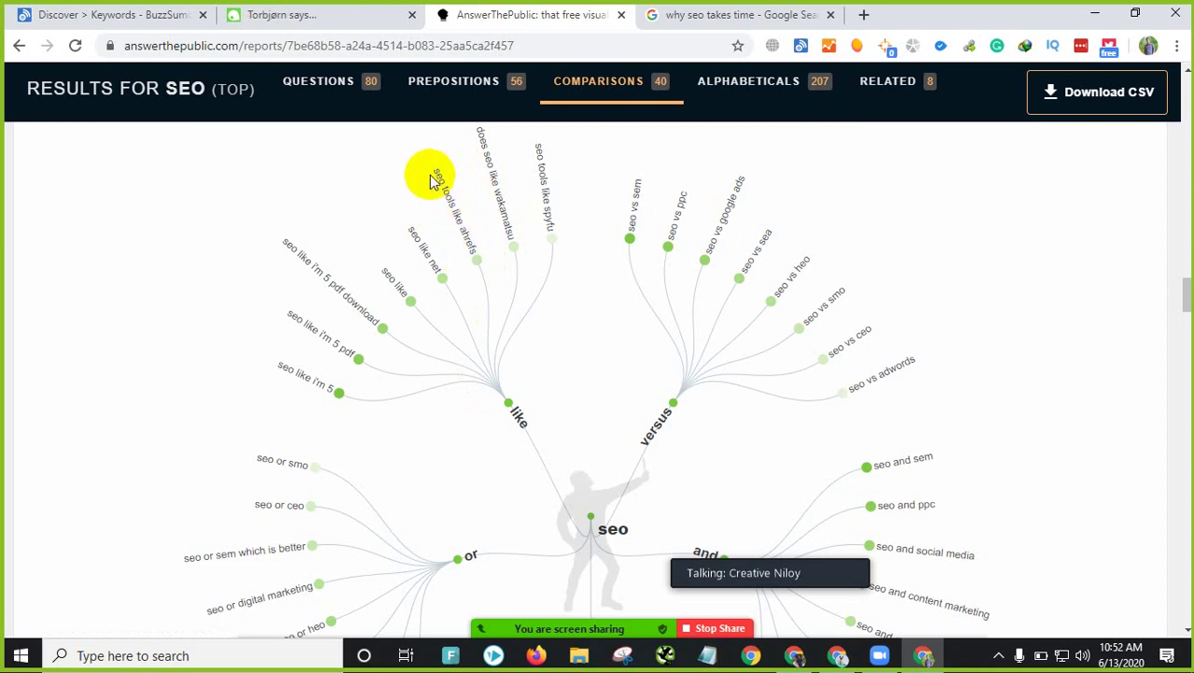
left_click_drag(435, 176, 466, 269)
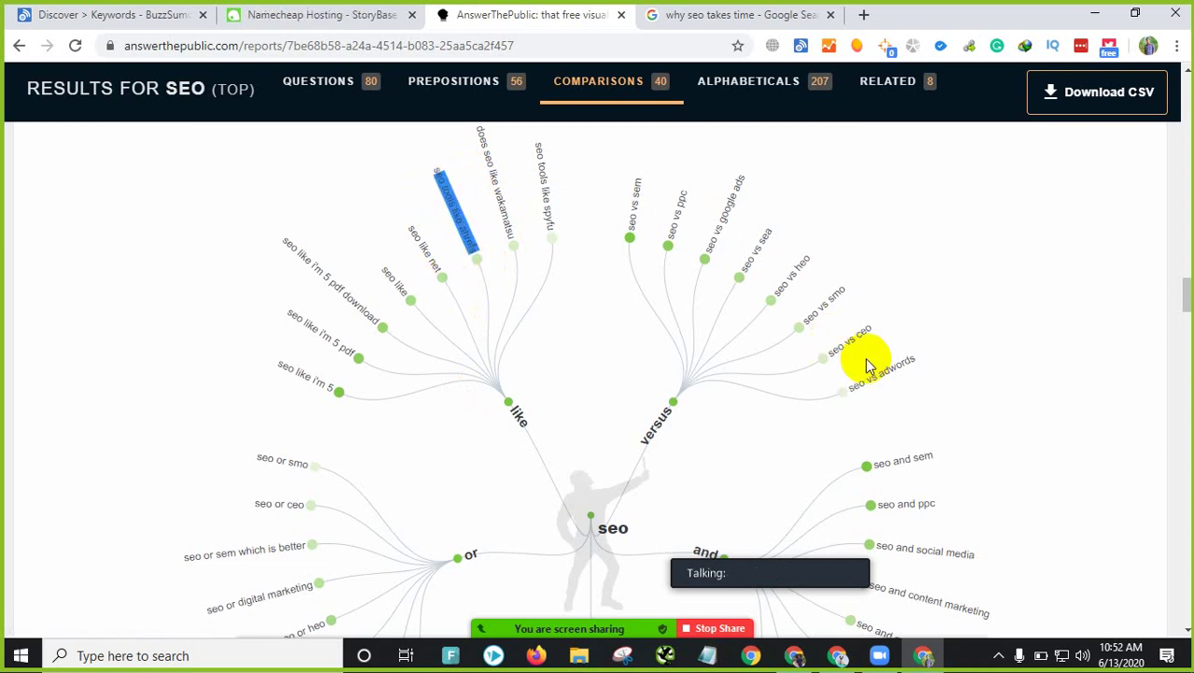
scroll(868, 363, "down", 4)
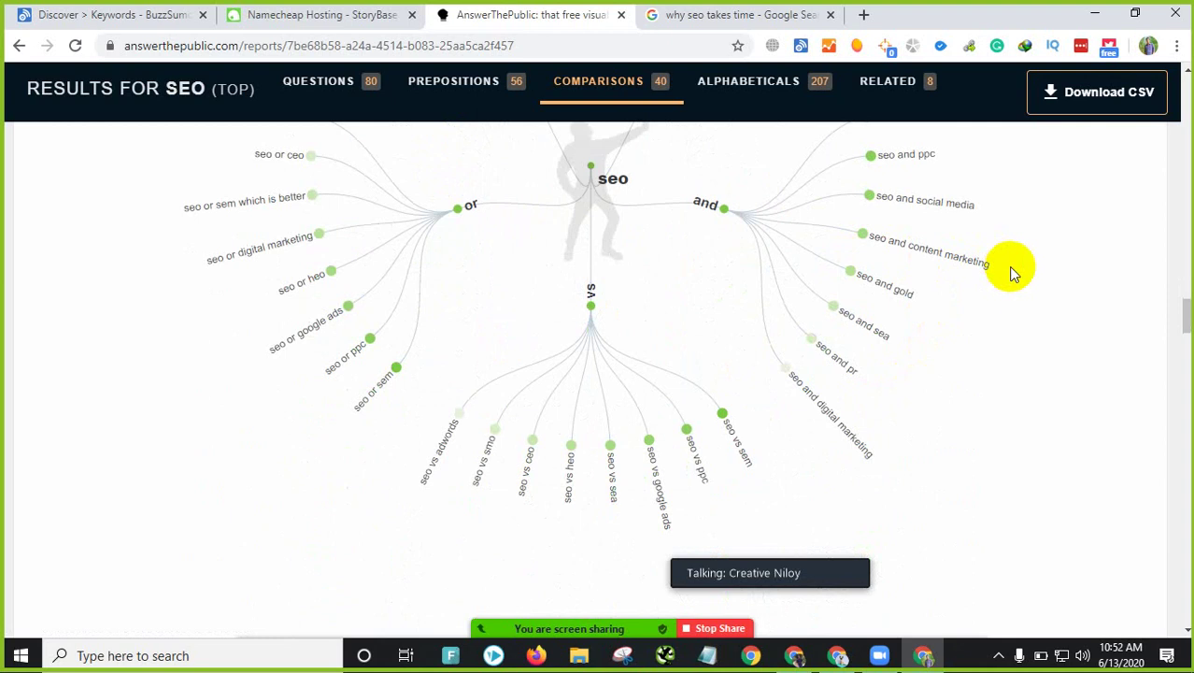
left_click_drag(1010, 267, 871, 256)
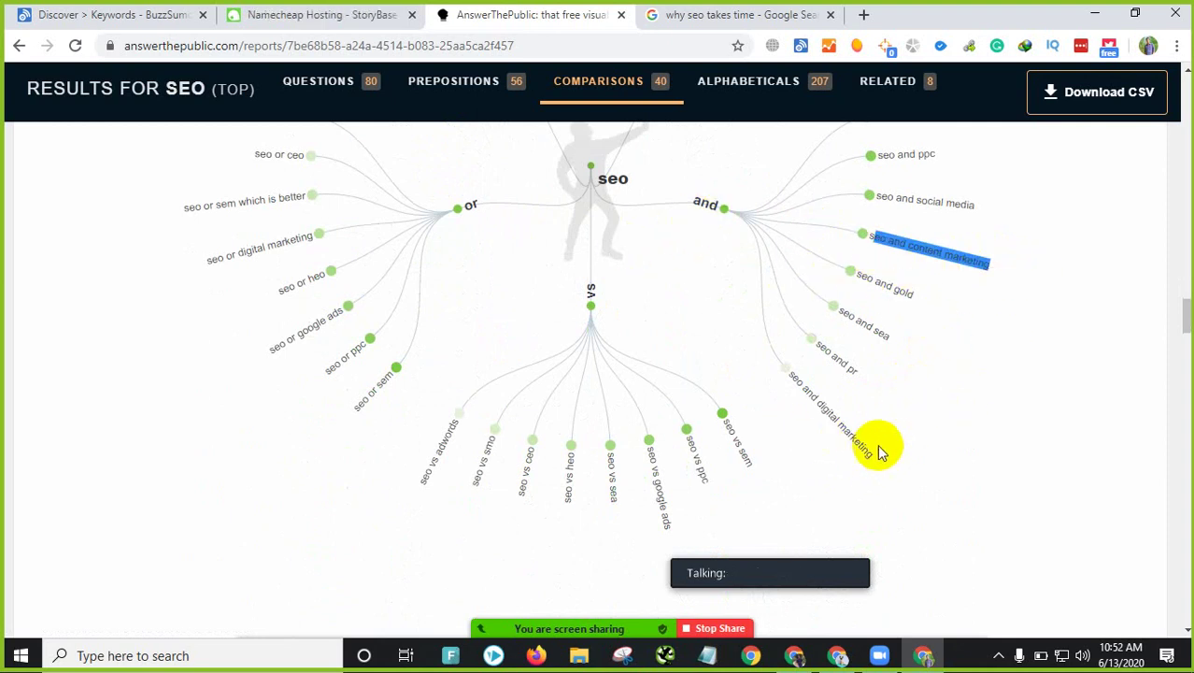
left_click_drag(927, 434, 791, 381)
Step: Look through the alphabetical seo keyword lists, starting from the letter a
scroll(619, 432, "down", 5)
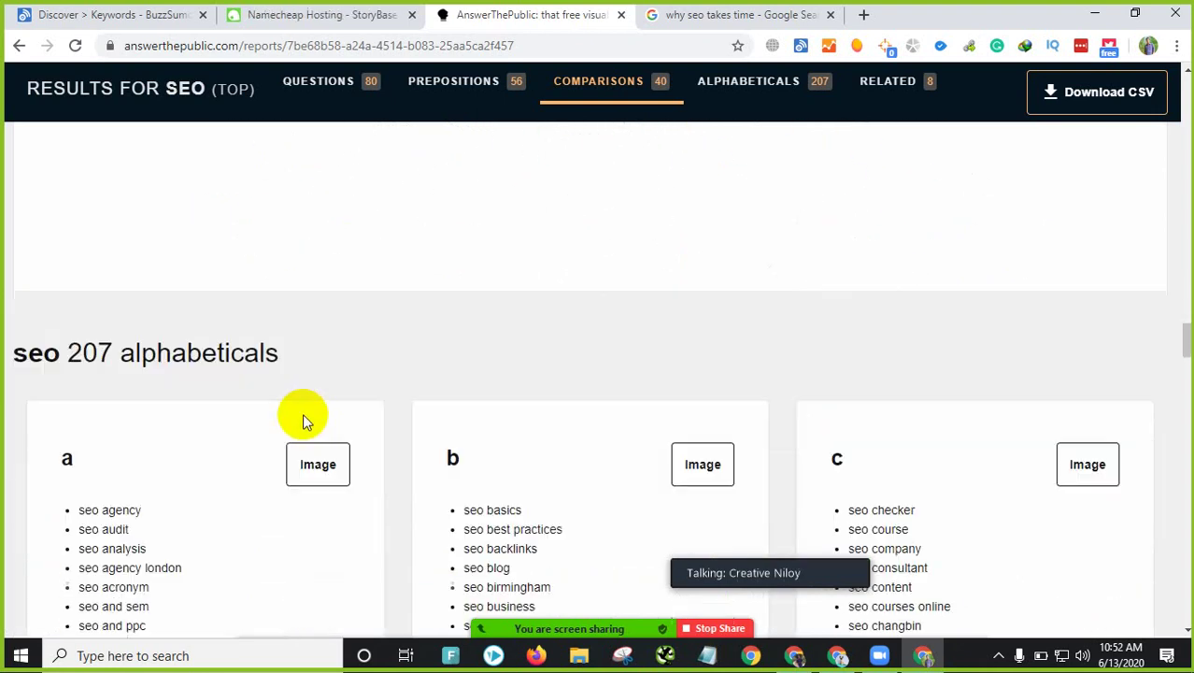
scroll(280, 355, "down", 3)
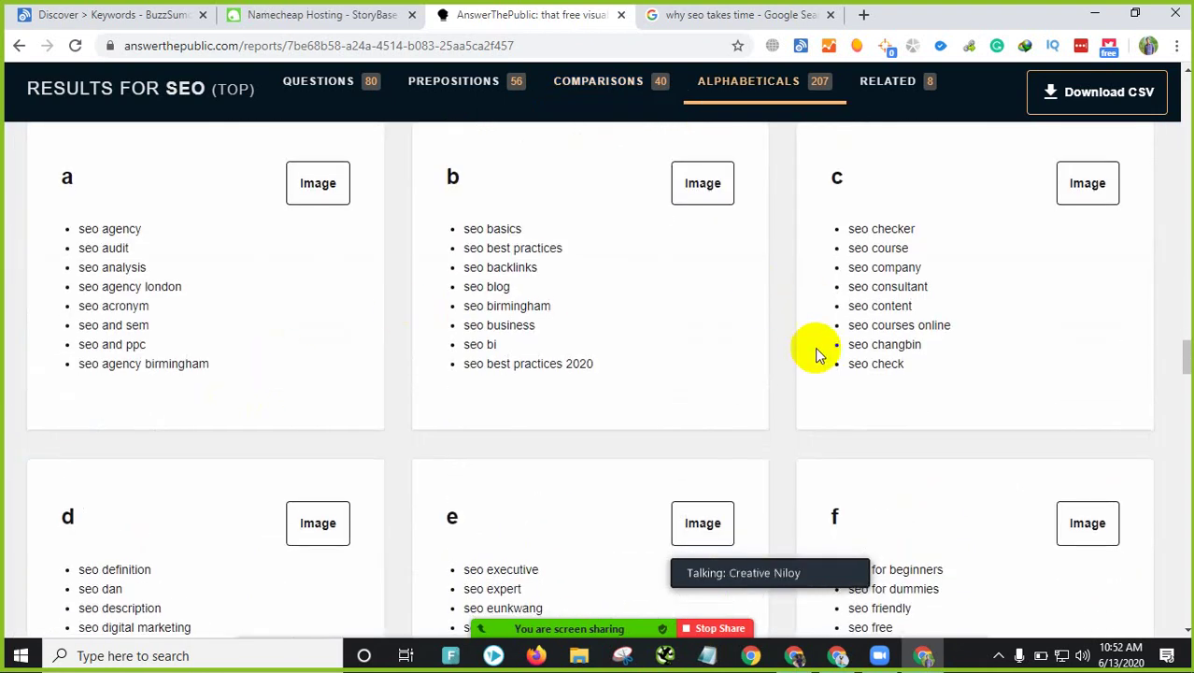
scroll(656, 379, "down", 4)
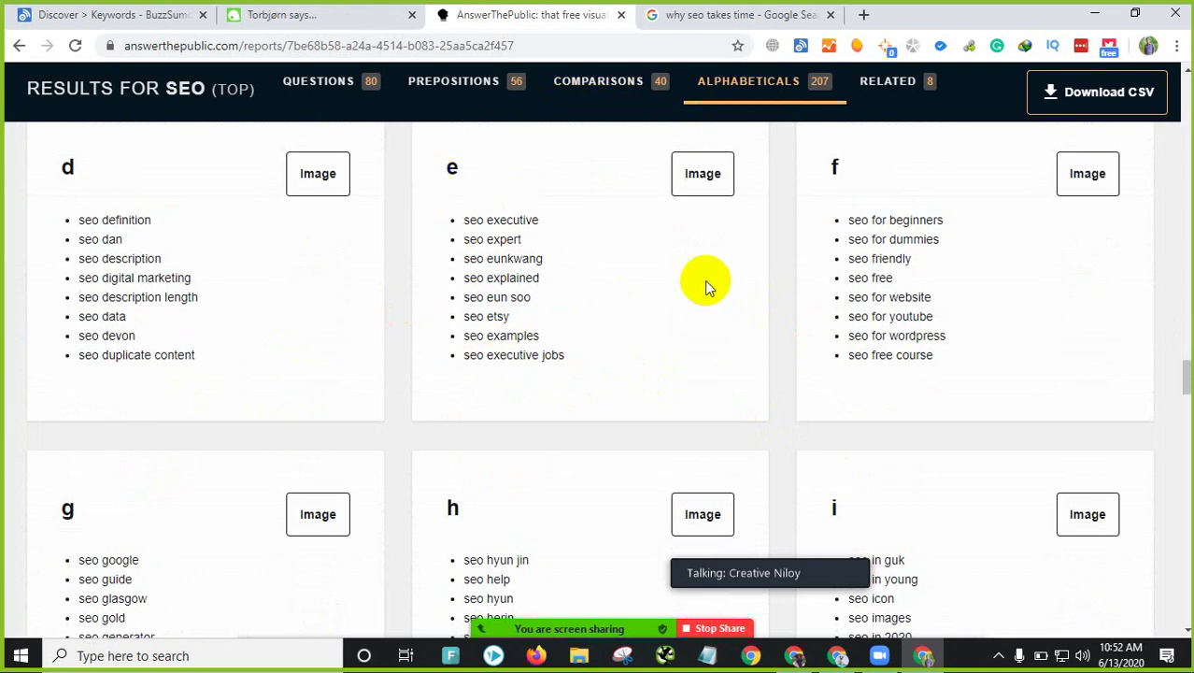
scroll(640, 314, "down", 7)
scroll(210, 146, "up", 13)
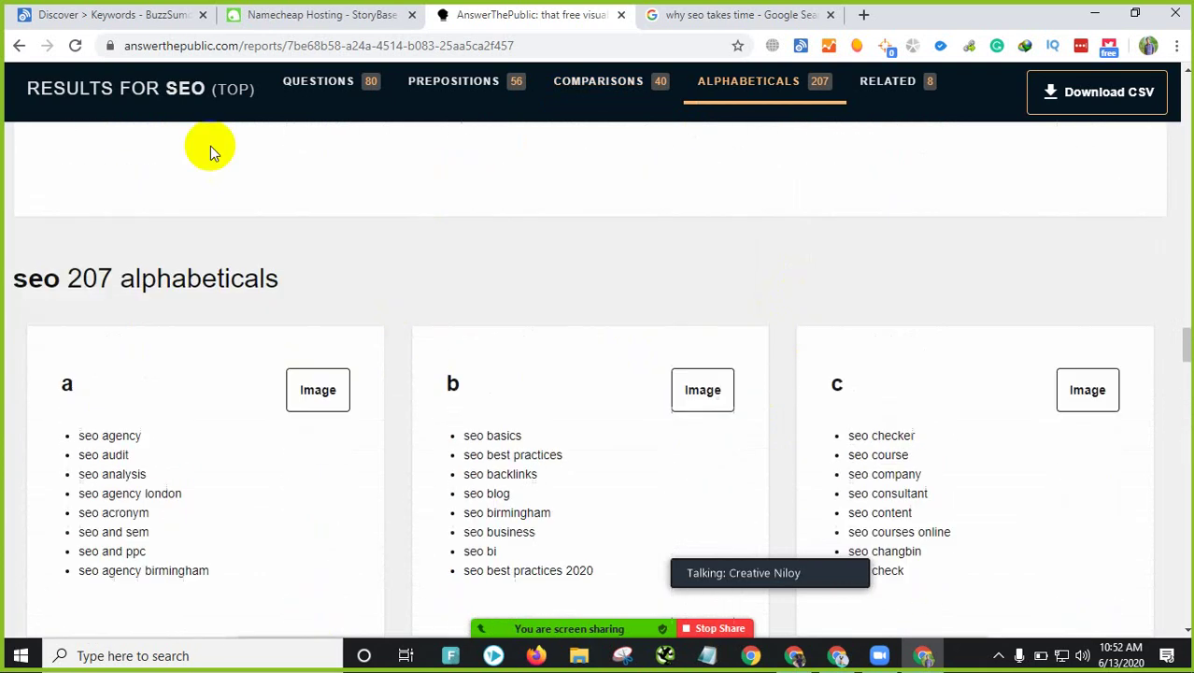
Step: Return to the questions section and the header at the start of the seo report
scroll(360, 319, "up", 20)
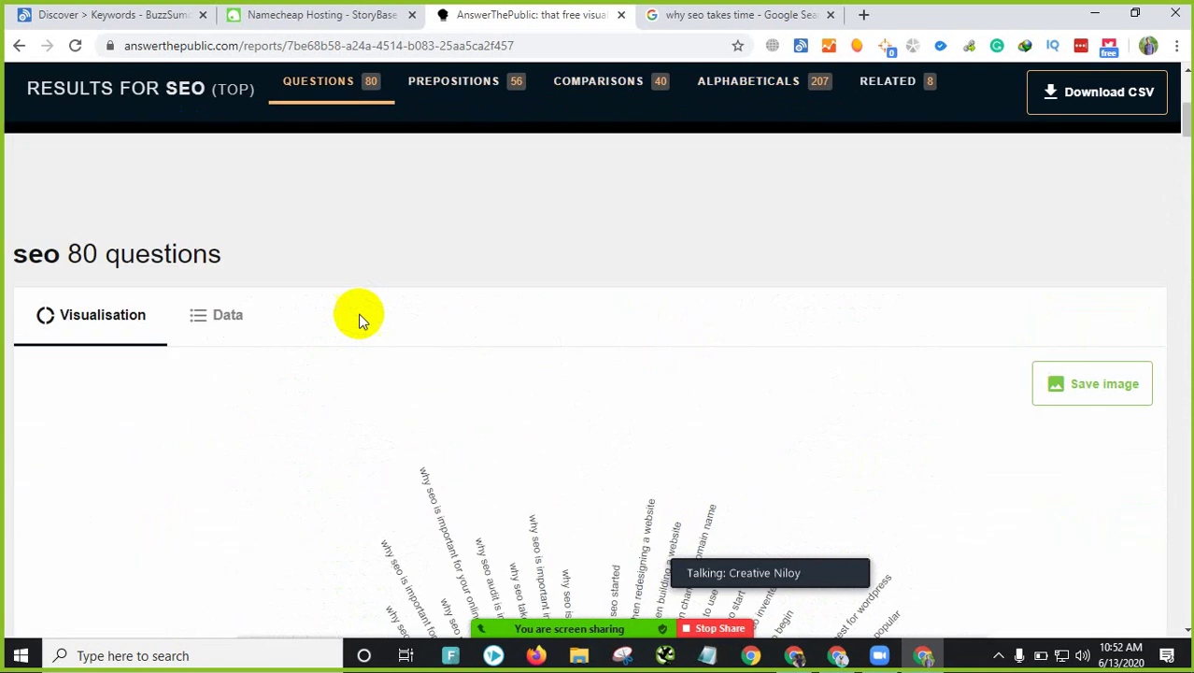
scroll(405, 338, "down", 3)
scroll(413, 338, "up", 5)
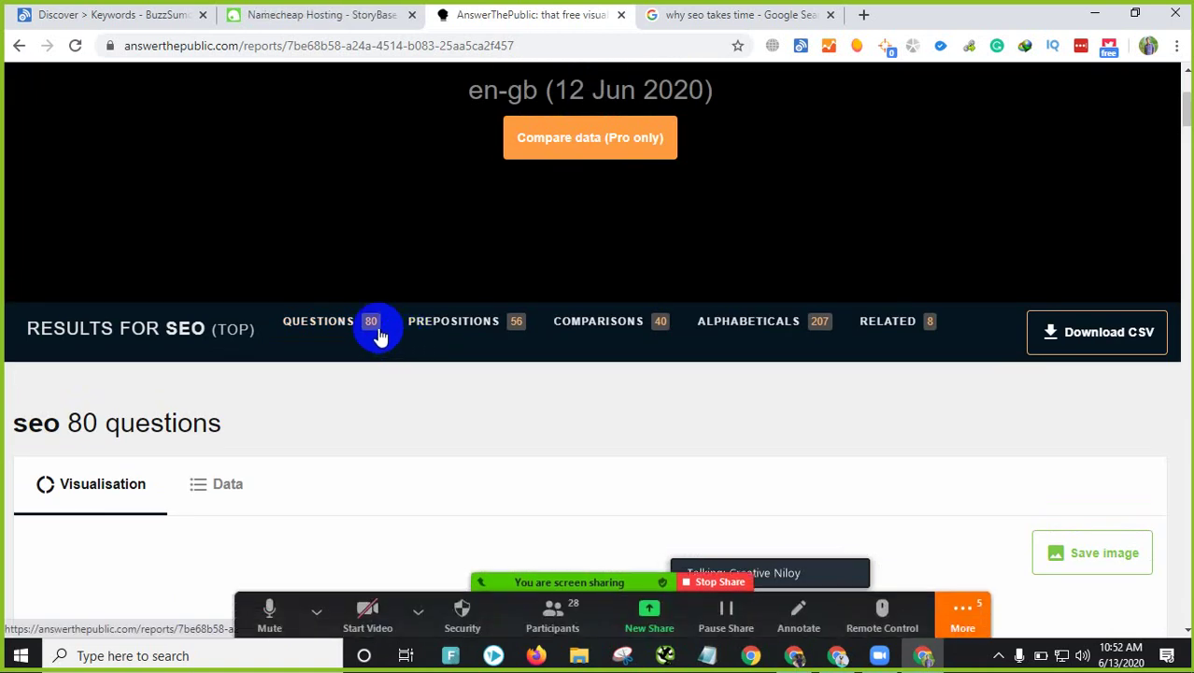
scroll(379, 336, "up", 3)
Step: Switch to the StoryBase results for namecheap hosting and admit the waiting participant to the meeting
left_click(346, 18)
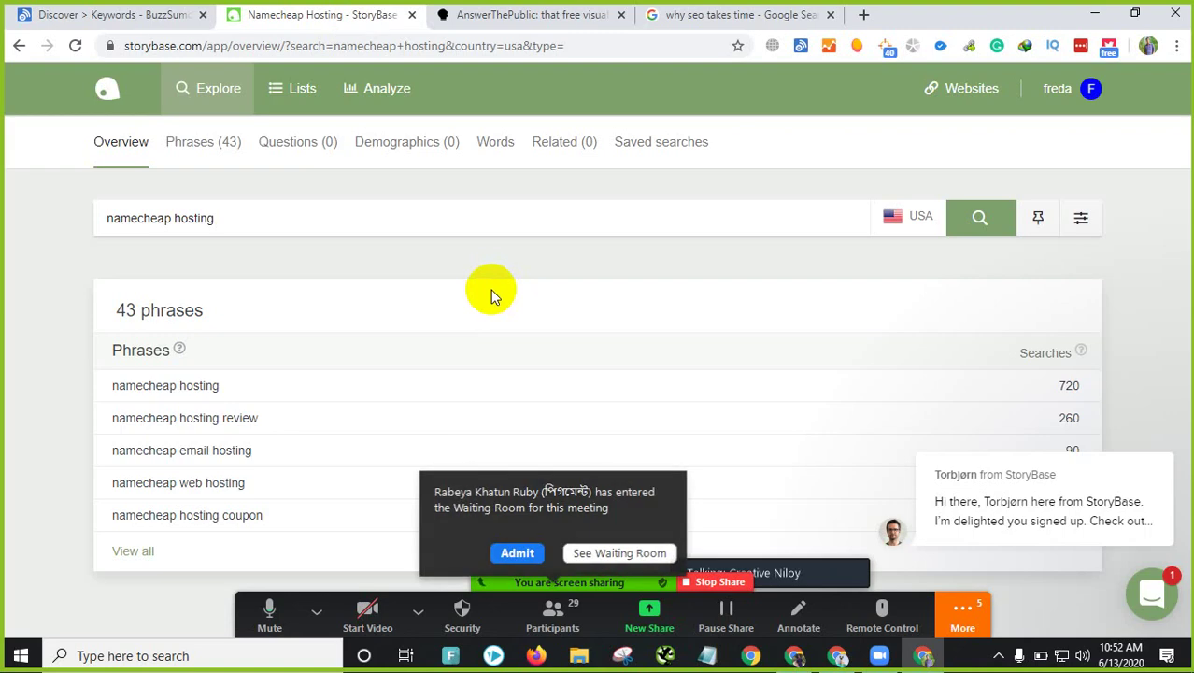
left_click(521, 546)
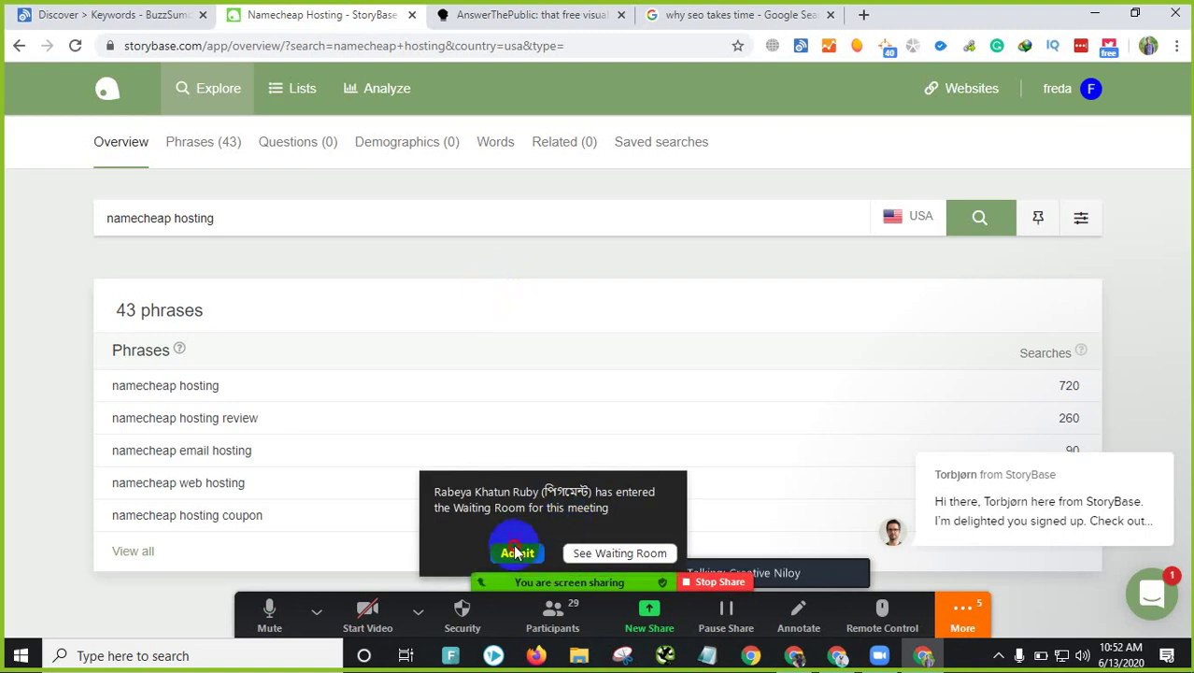
Step: Place the AnswerThePublic tab directly after BuzzSumo, and revisit the BuzzSumo, StoryBase and AnswerThePublic pages in turn
left_click(515, 16)
left_click_drag(515, 16, 287, 13)
left_click(70, 11)
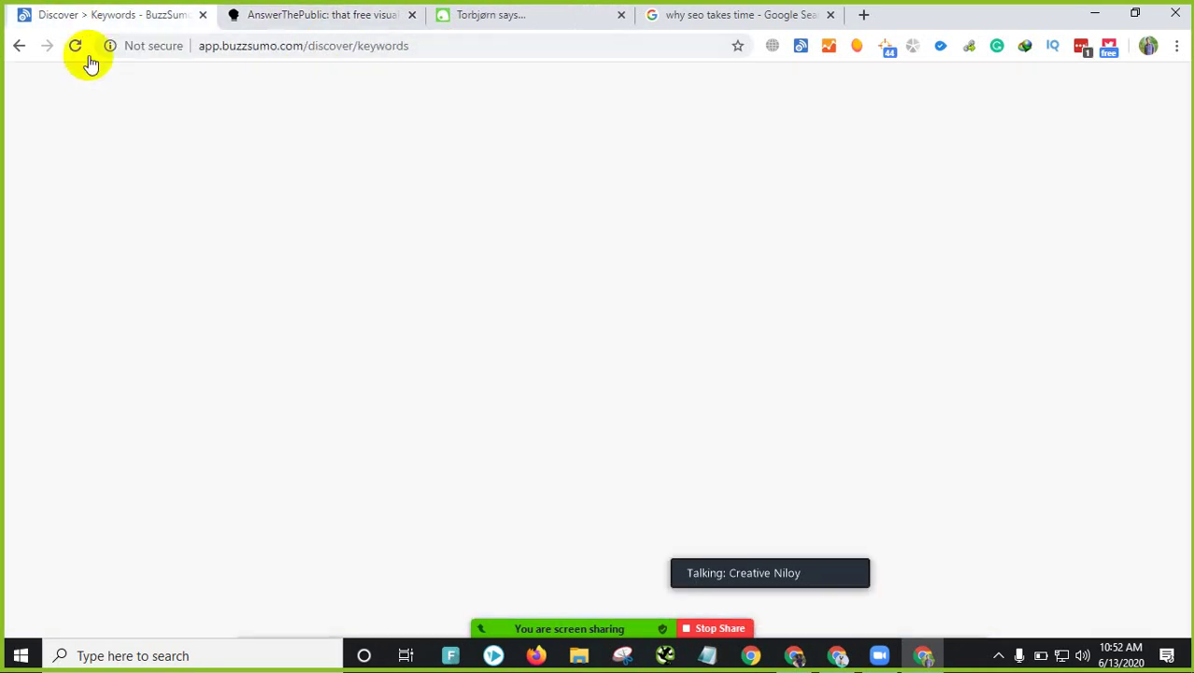
left_click(505, 16)
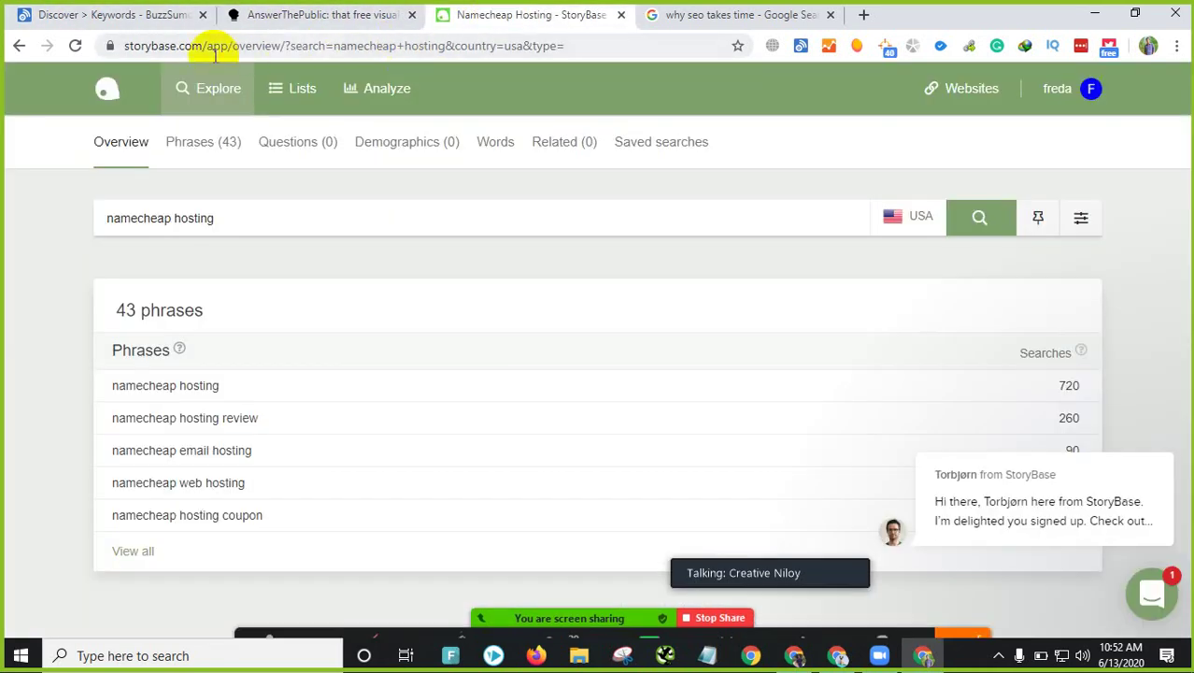
double_click(196, 45)
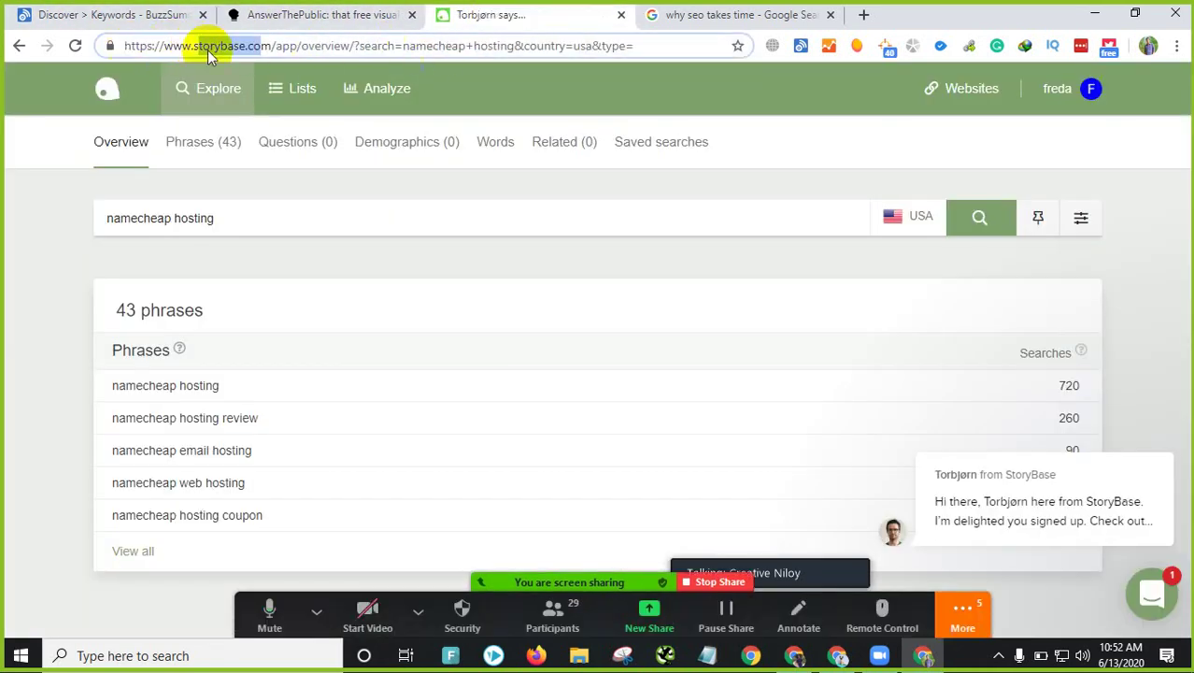
left_click(339, 17)
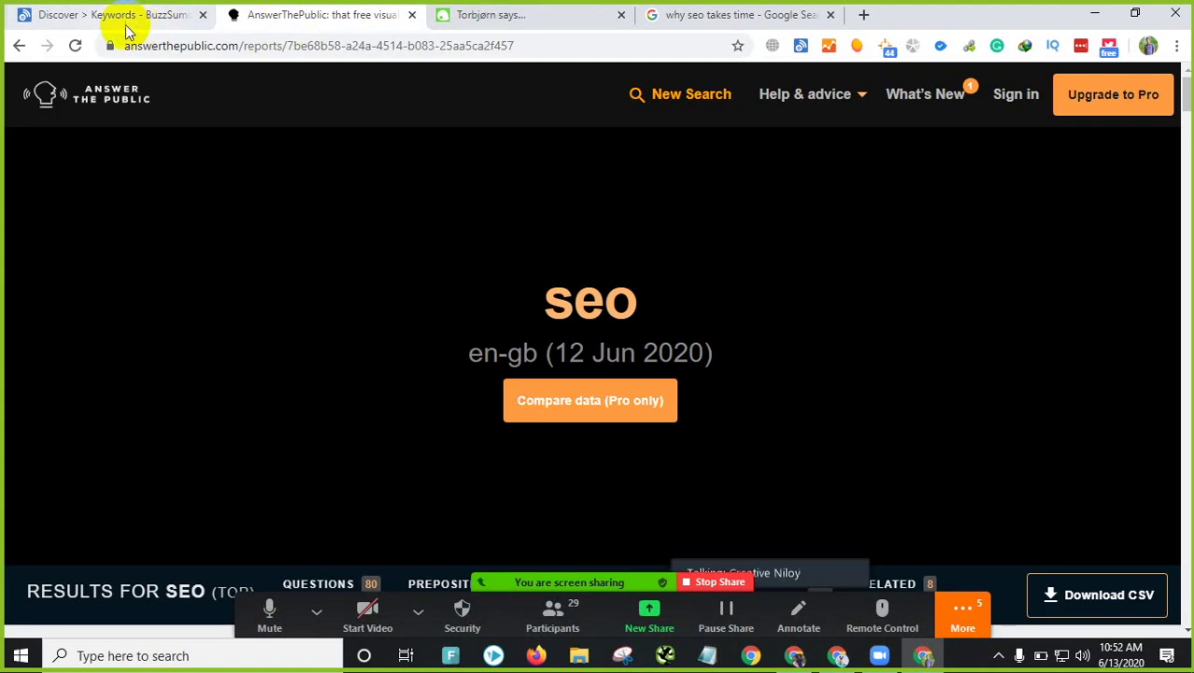
Step: Switch to the Google results for "why seo takes time" and highlight the result count and the featured snippet's text about competition
left_click(747, 16)
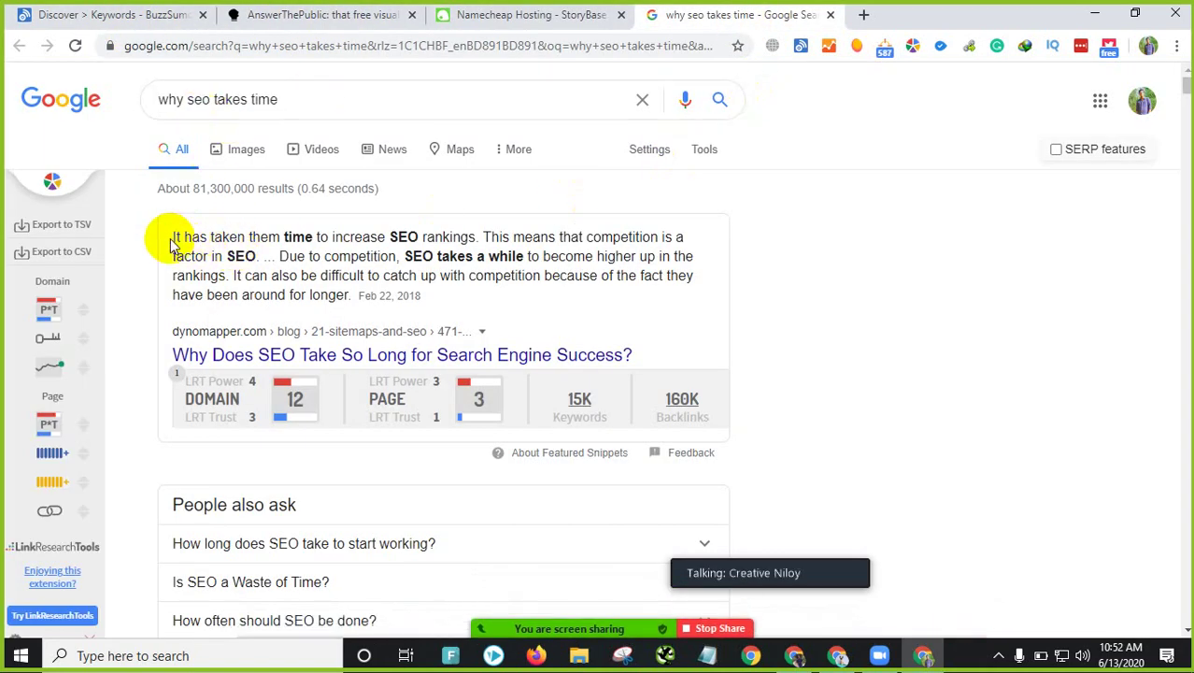
left_click_drag(182, 238, 255, 256)
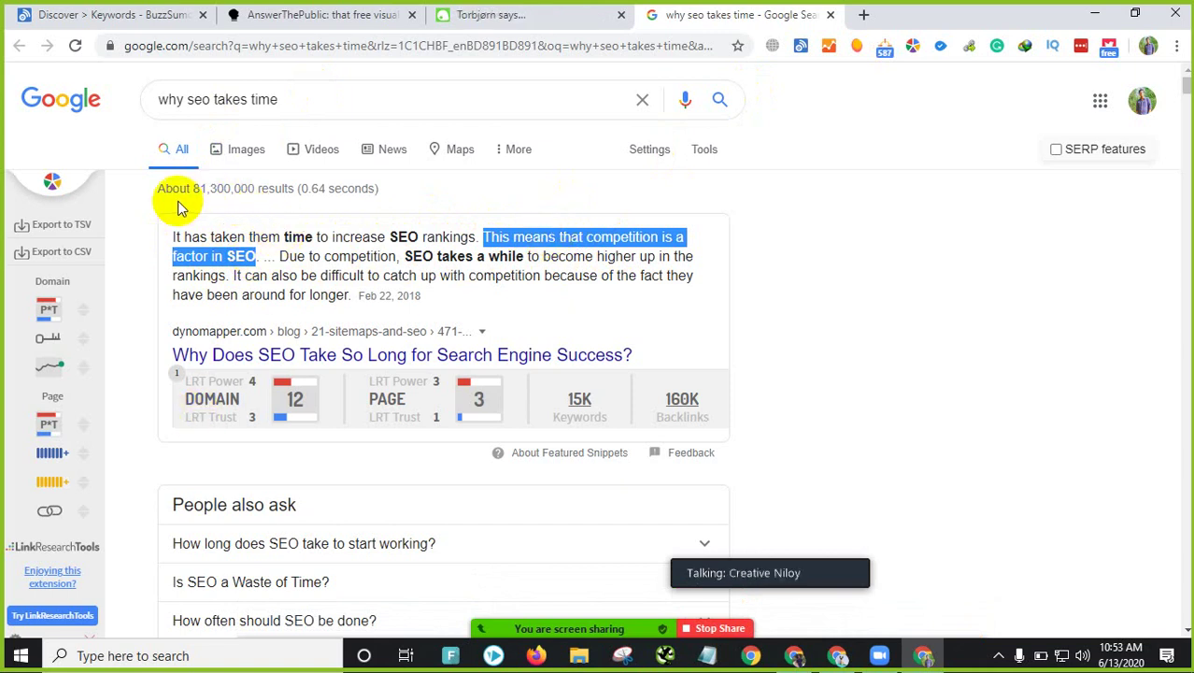
left_click_drag(192, 187, 224, 192)
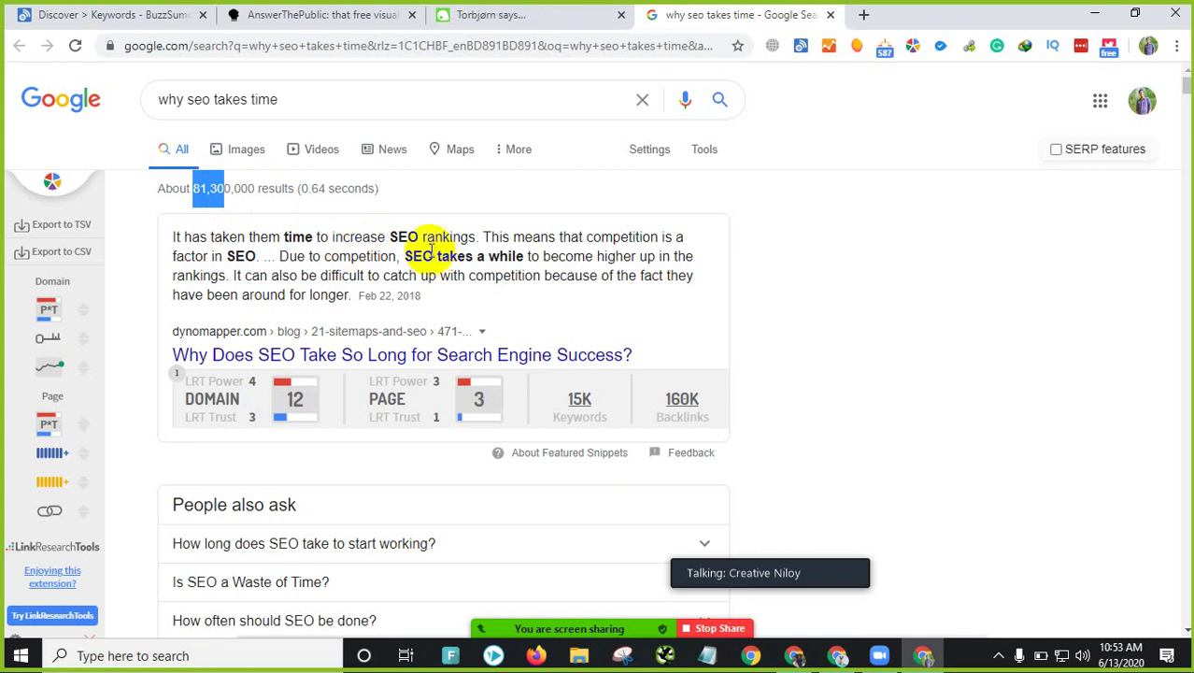
left_click_drag(280, 256, 358, 256)
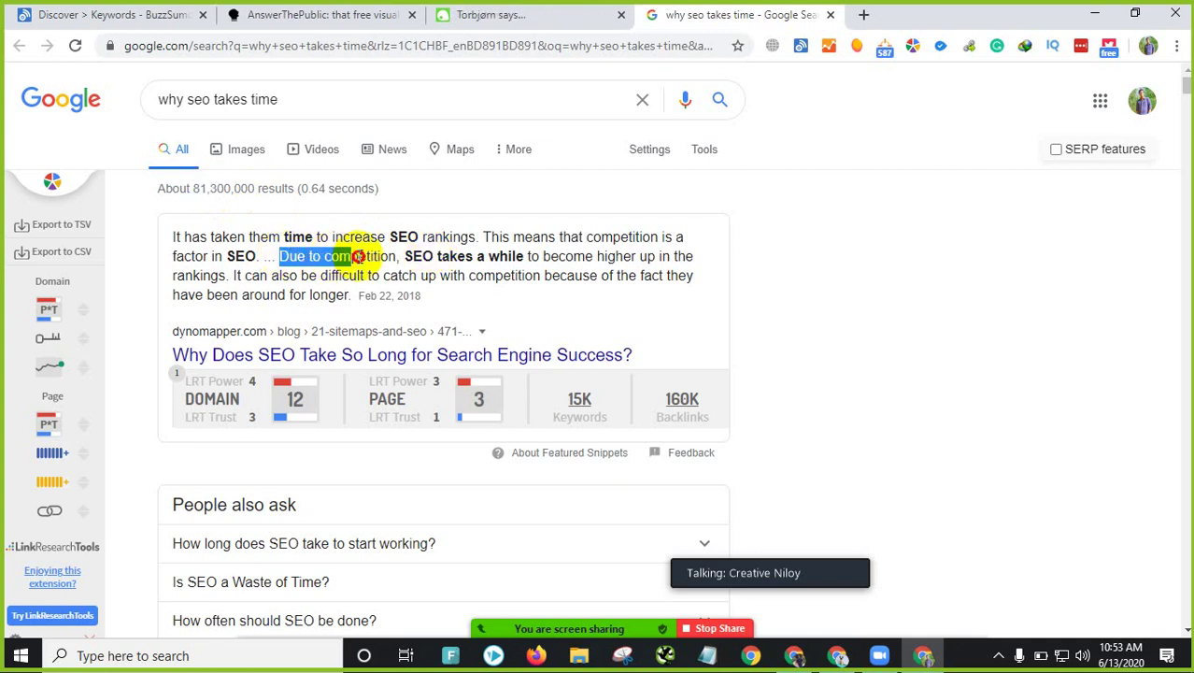
scroll(320, 435, "down", 10)
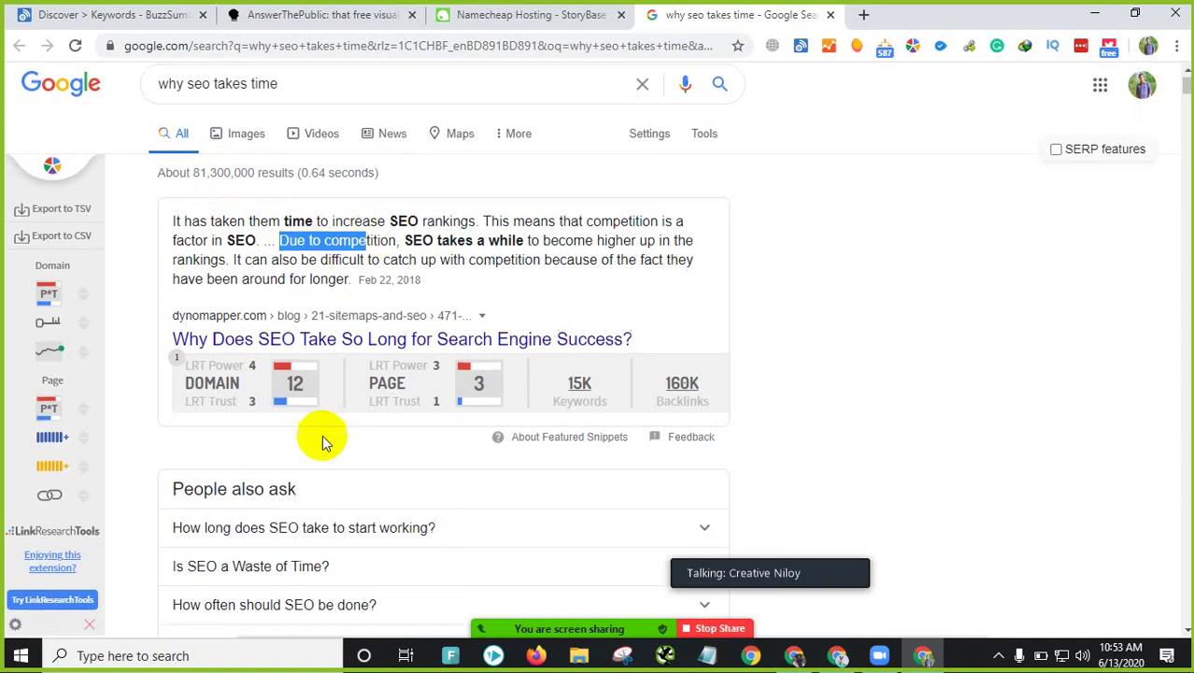
Step: Return to the featured snippet and highlight its remaining text on SEO taking a while and competition being difficult to catch up with
scroll(280, 315, "up", 7)
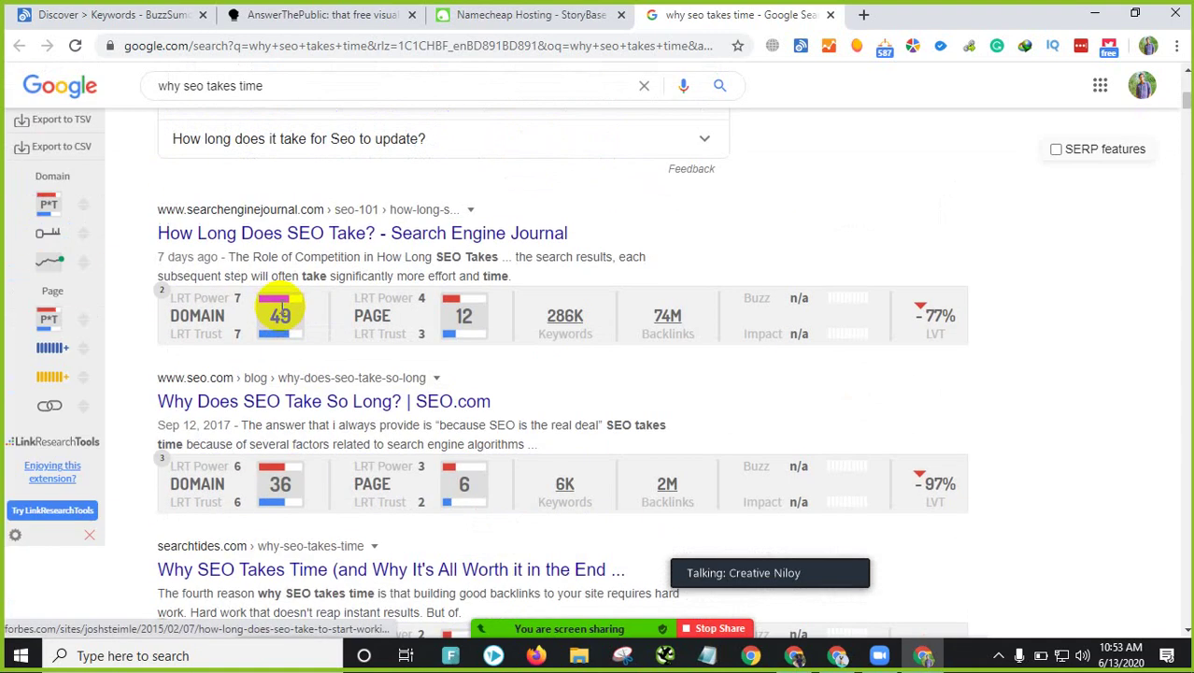
scroll(253, 362, "up", 3)
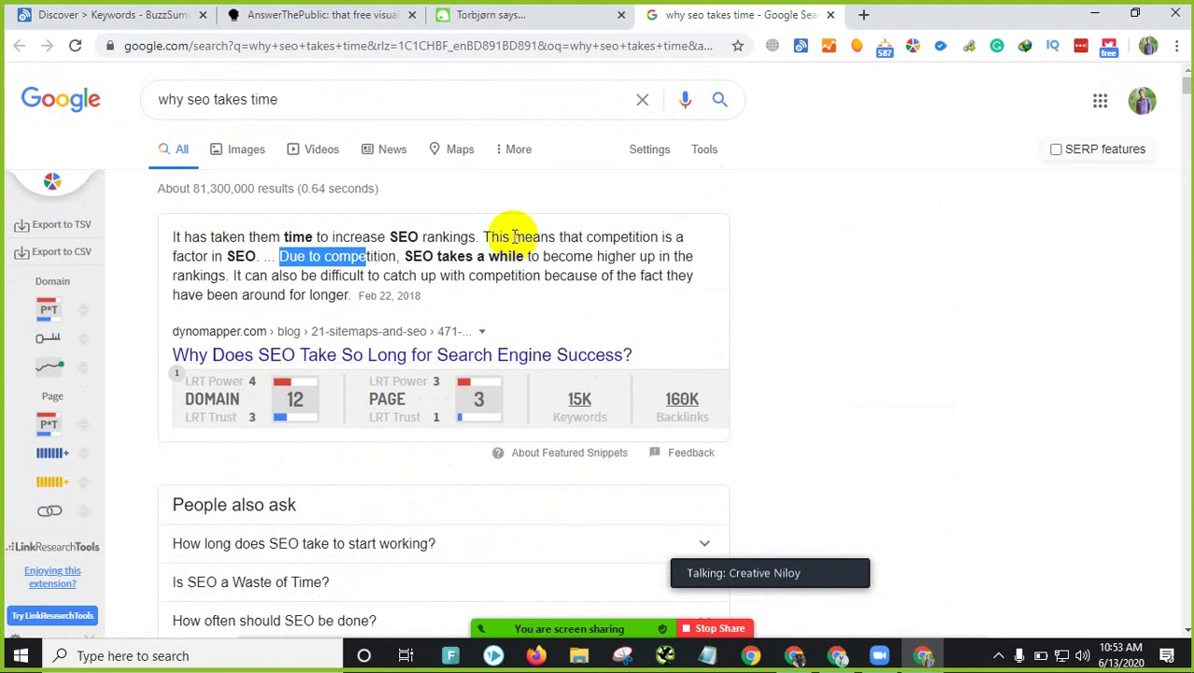
left_click_drag(402, 256, 645, 262)
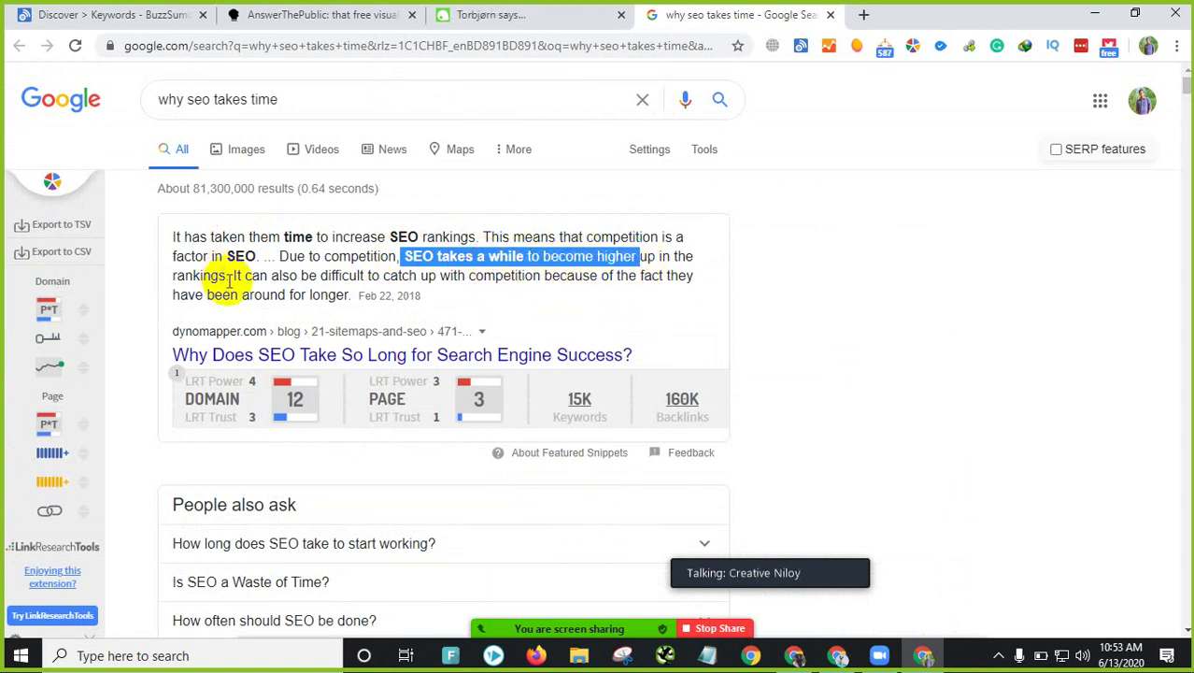
left_click_drag(260, 276, 582, 277)
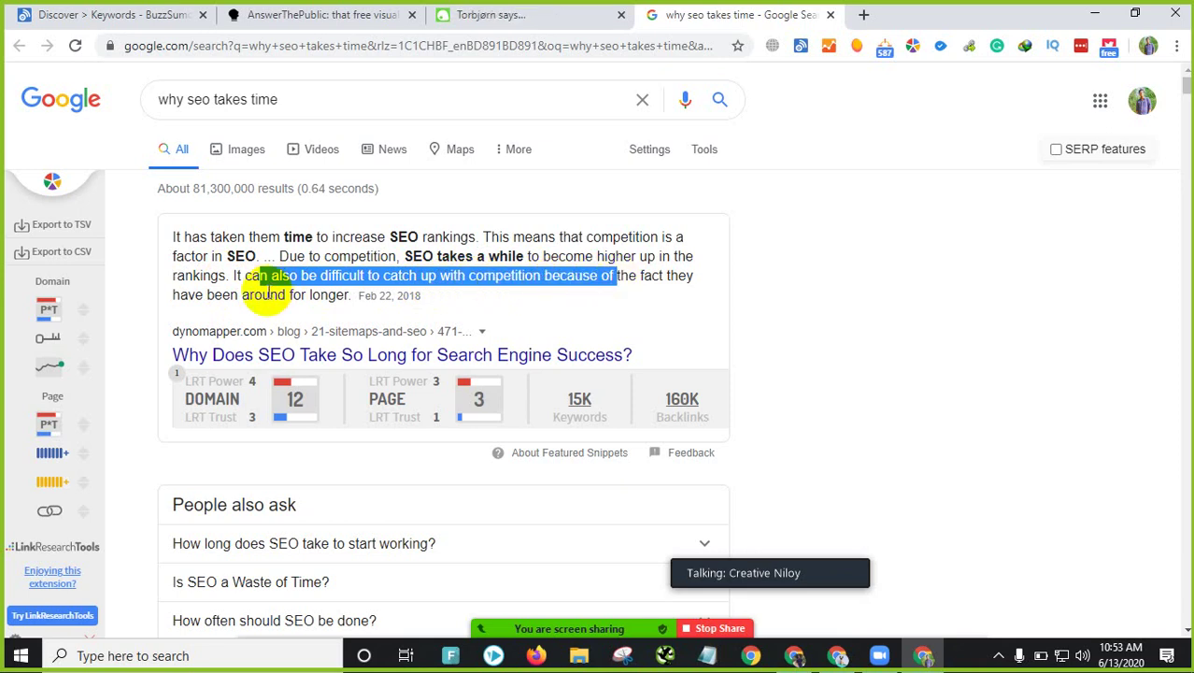
left_click_drag(215, 295, 346, 297)
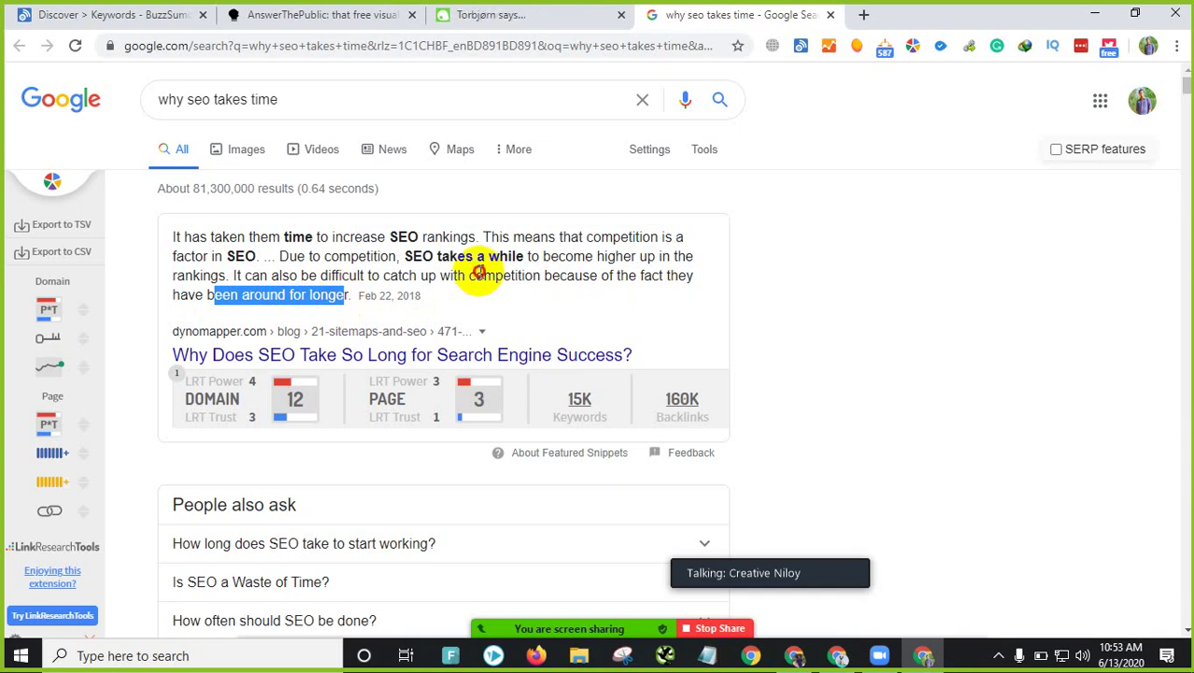
left_click(475, 275)
Step: Look through the organic results for "why seo takes time" down to the Ignite Visibility and Quora entries
scroll(439, 374, "down", 3)
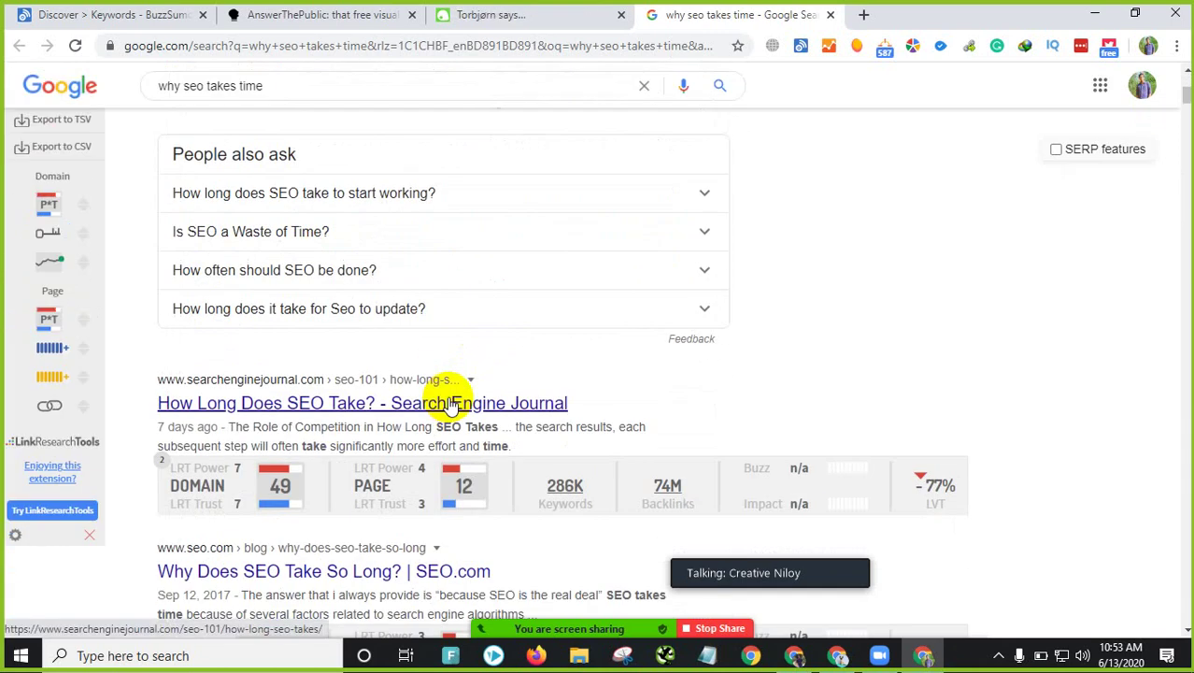
scroll(452, 404, "down", 5)
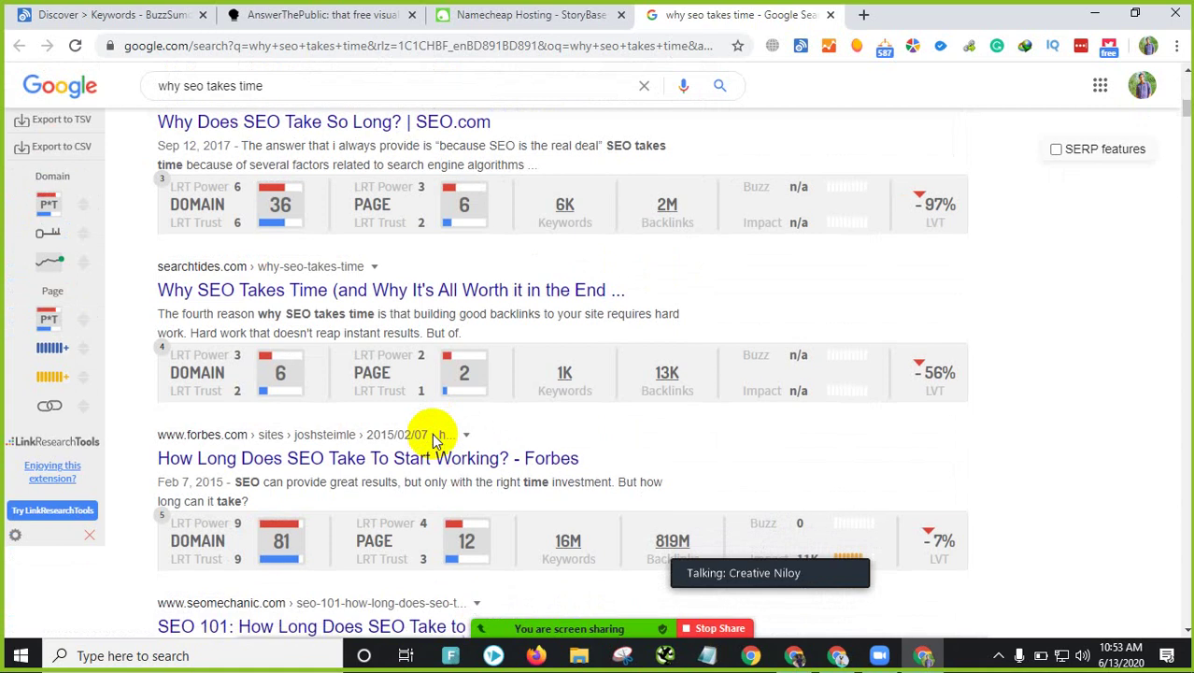
scroll(436, 439, "down", 9)
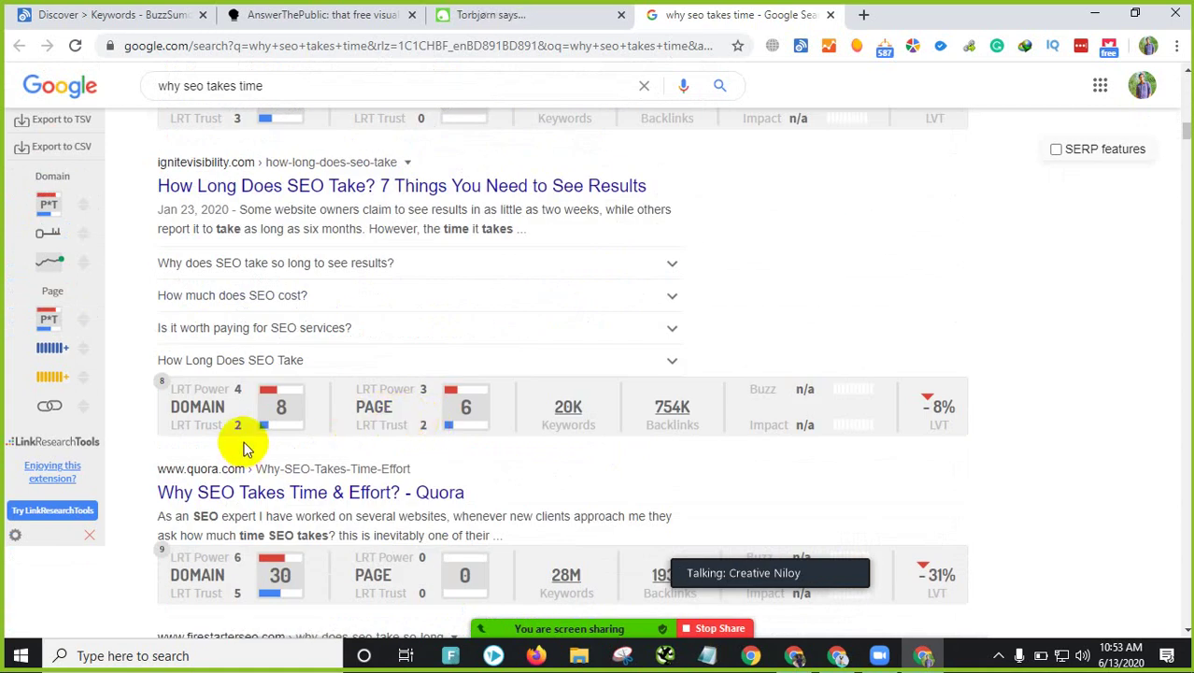
scroll(1030, 396, "up", 2)
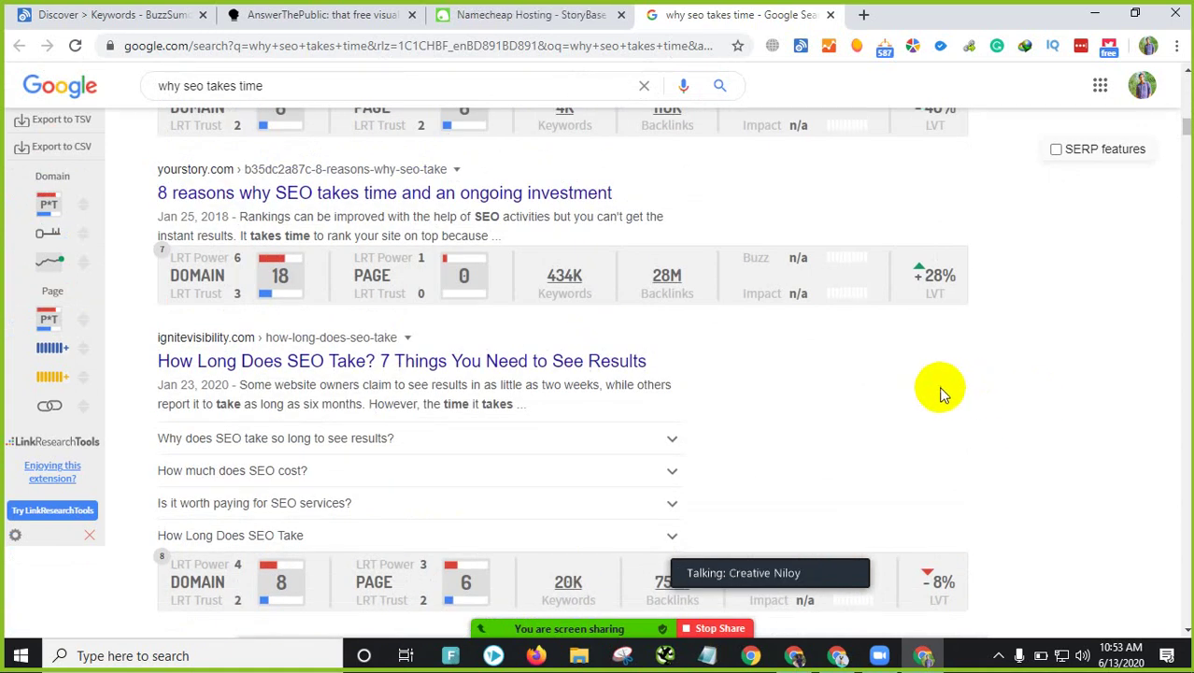
Step: Switch to the other Chrome window and search Google for "SEO Profiler login" in a new tab
left_click(794, 654)
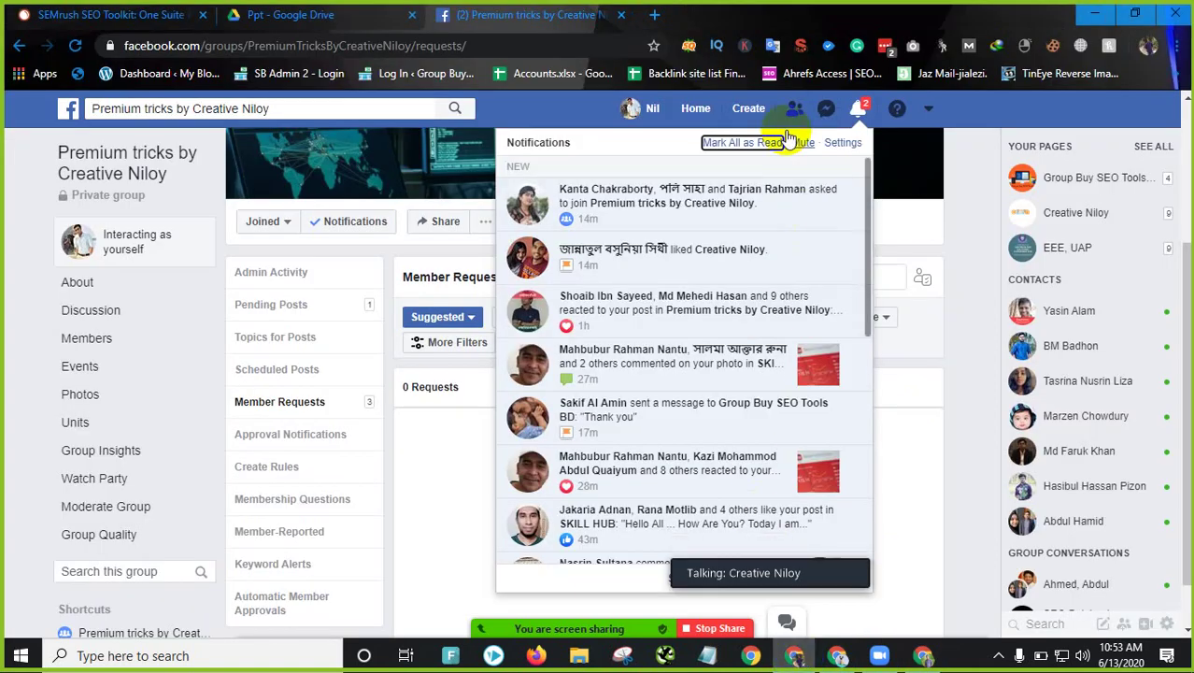
left_click(654, 15)
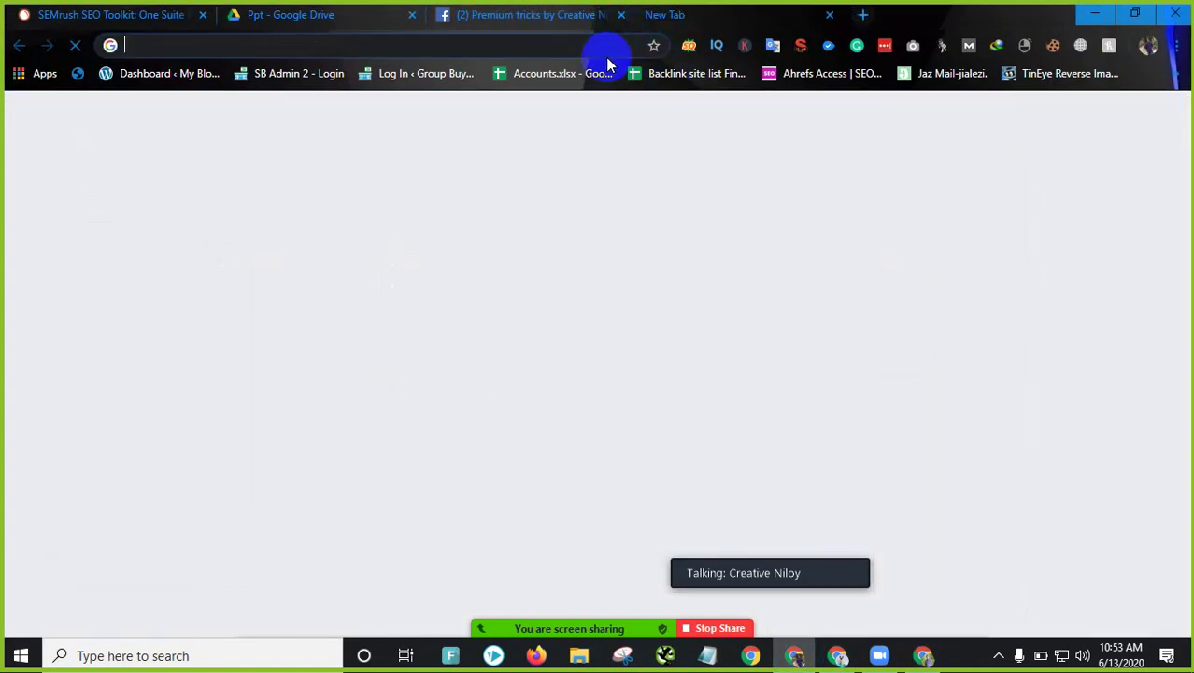
left_click(532, 45)
type("seo")
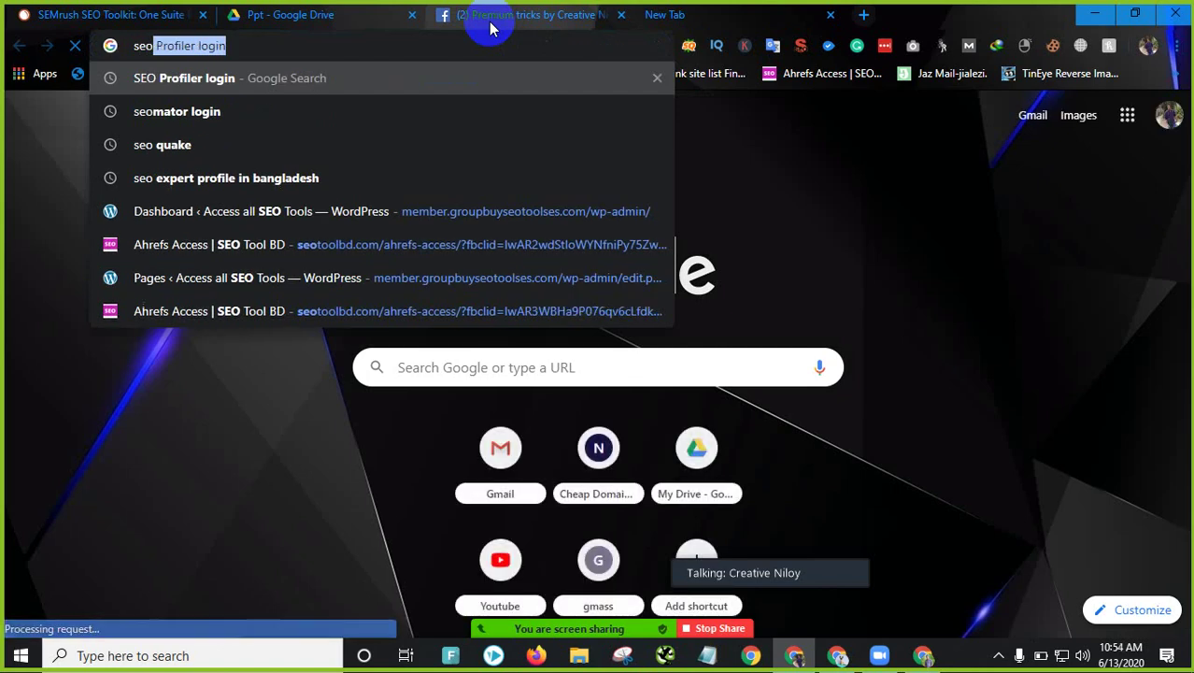
key("Return")
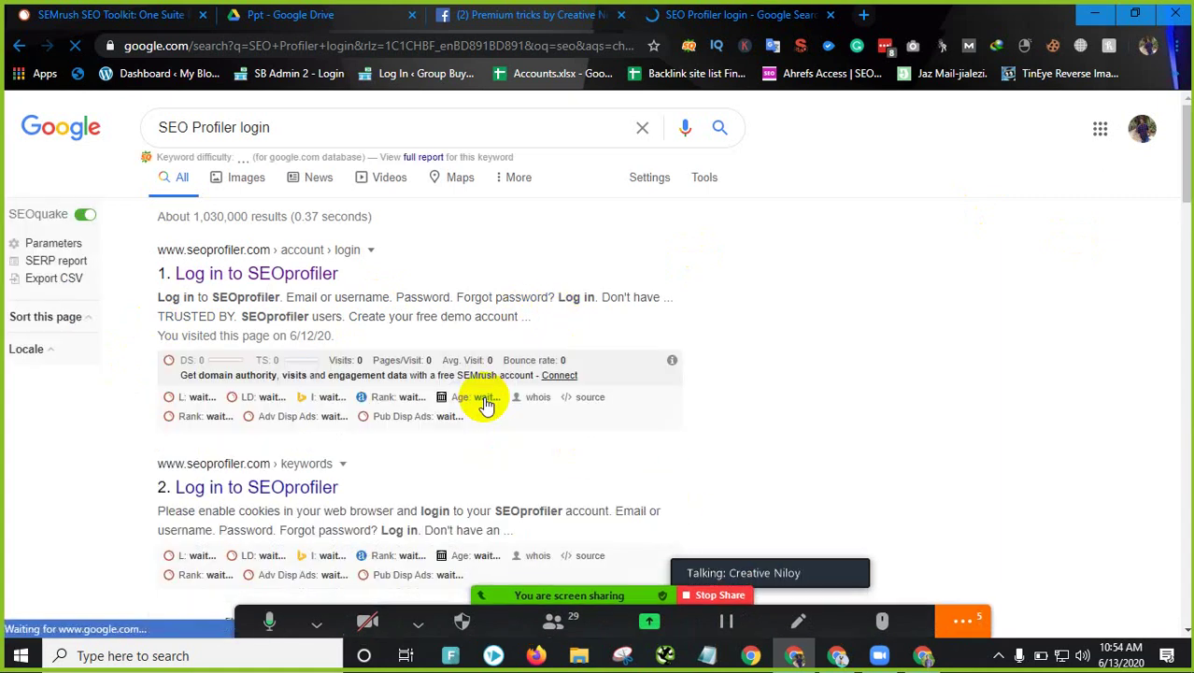
Step: Highlight the SEO Profiler login query and examine the related keyword lists shown beside its results
left_click(198, 587)
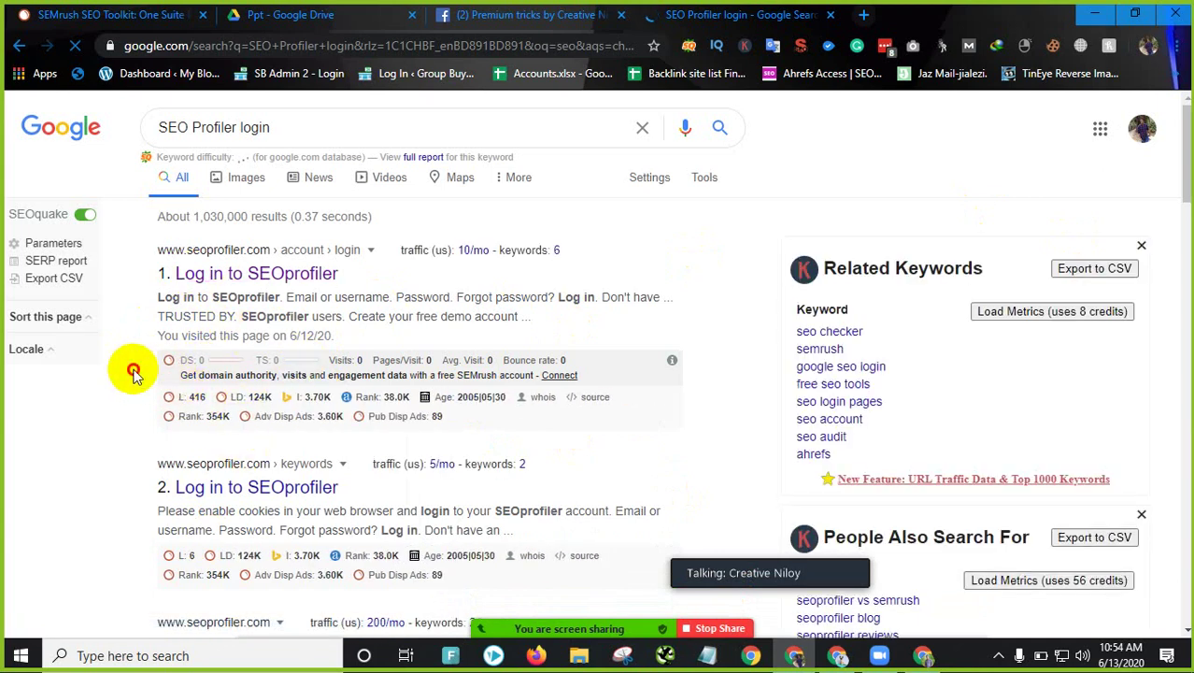
left_click_drag(411, 416, 721, 233)
left_click(721, 232)
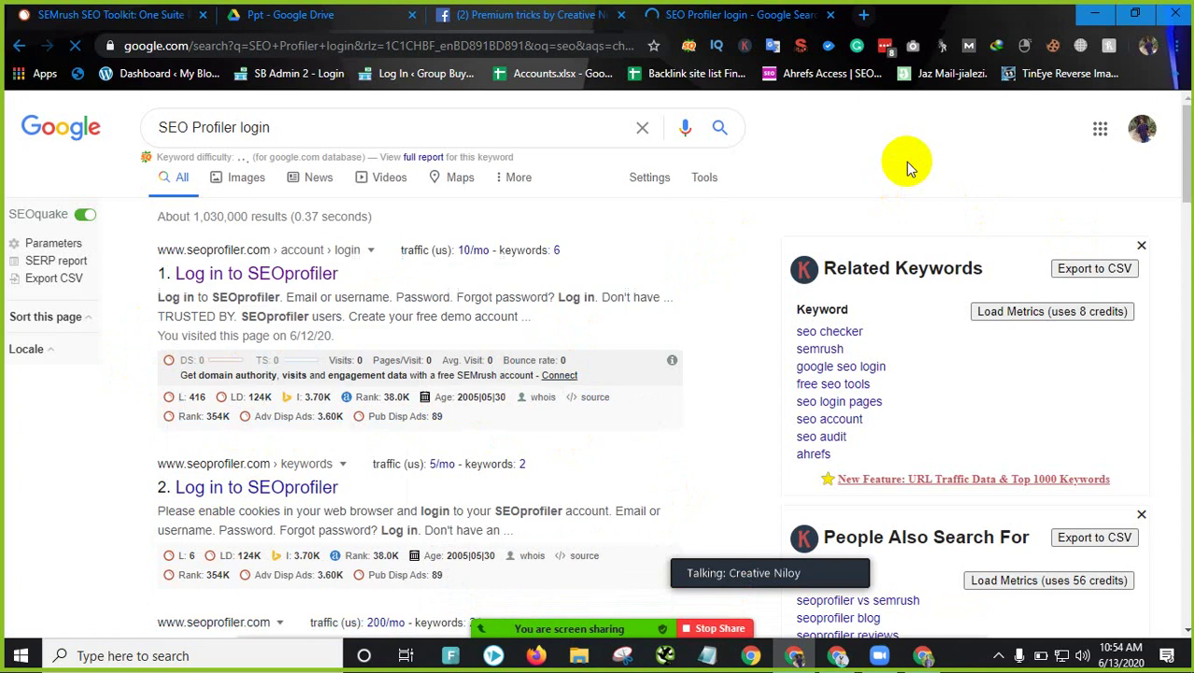
scroll(885, 318, "down", 2)
scroll(885, 317, "down", 2)
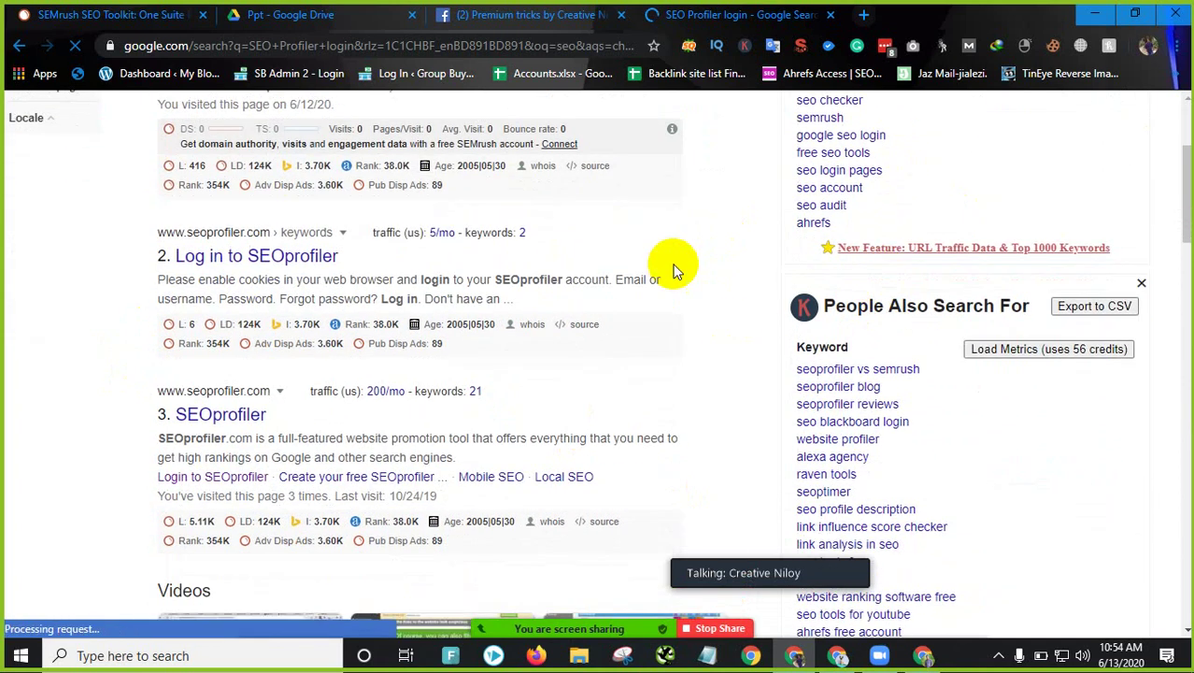
scroll(467, 215, "up", 4)
left_click_drag(273, 128, 157, 131)
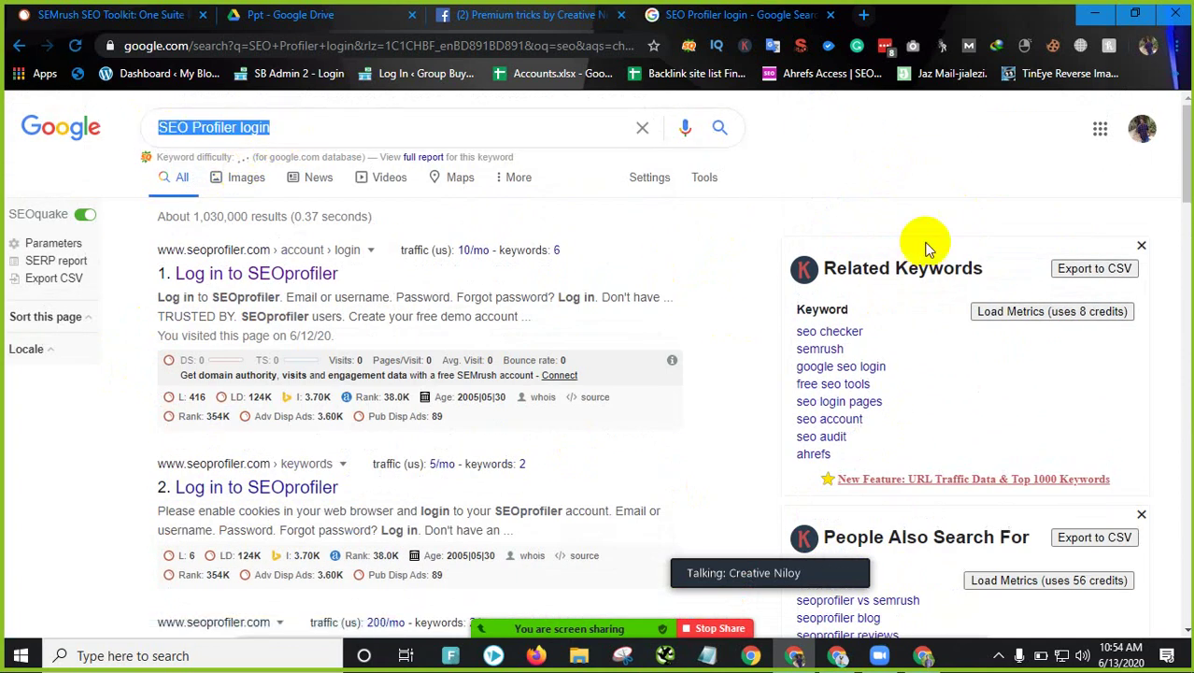
scroll(830, 452, "down", 2)
scroll(826, 467, "down", 2)
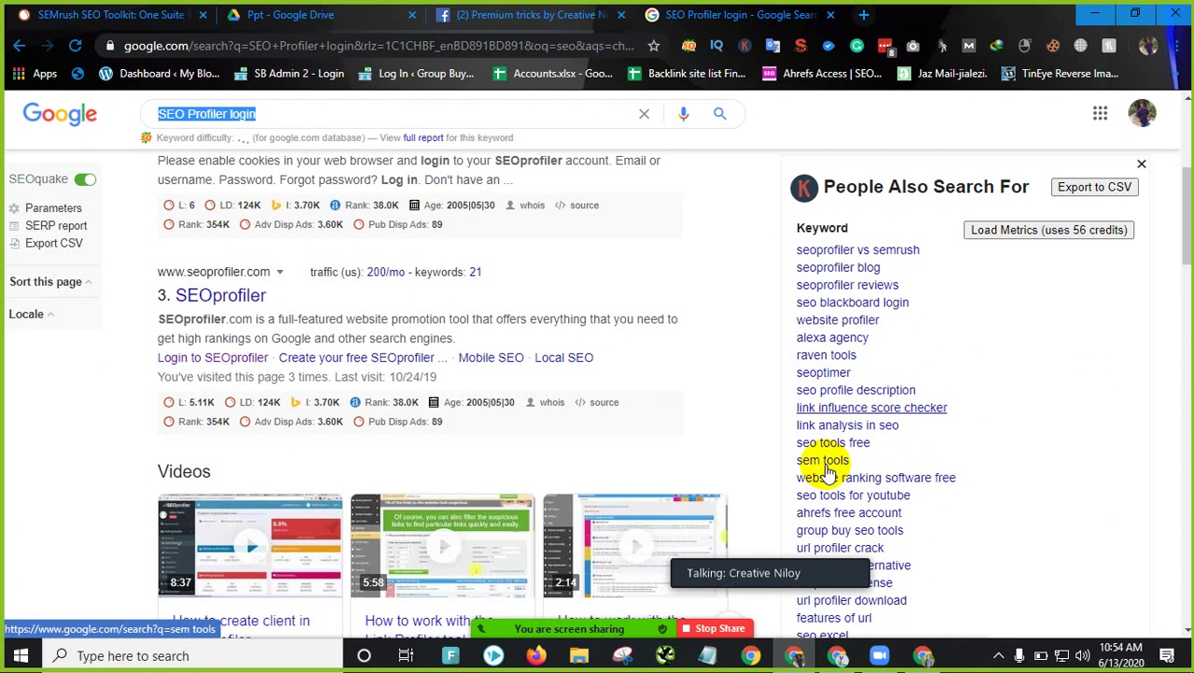
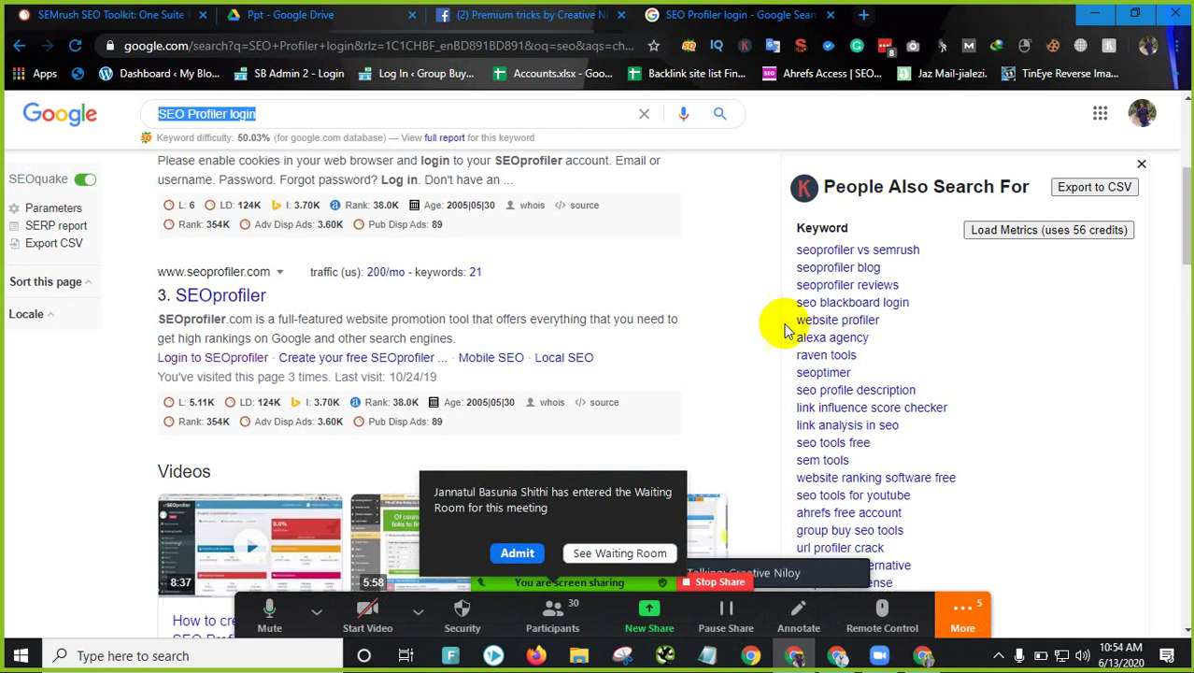
Step: Admit the waiting participant to the meeting and highlight the first keywords in the People Also Search For list
left_click(517, 552)
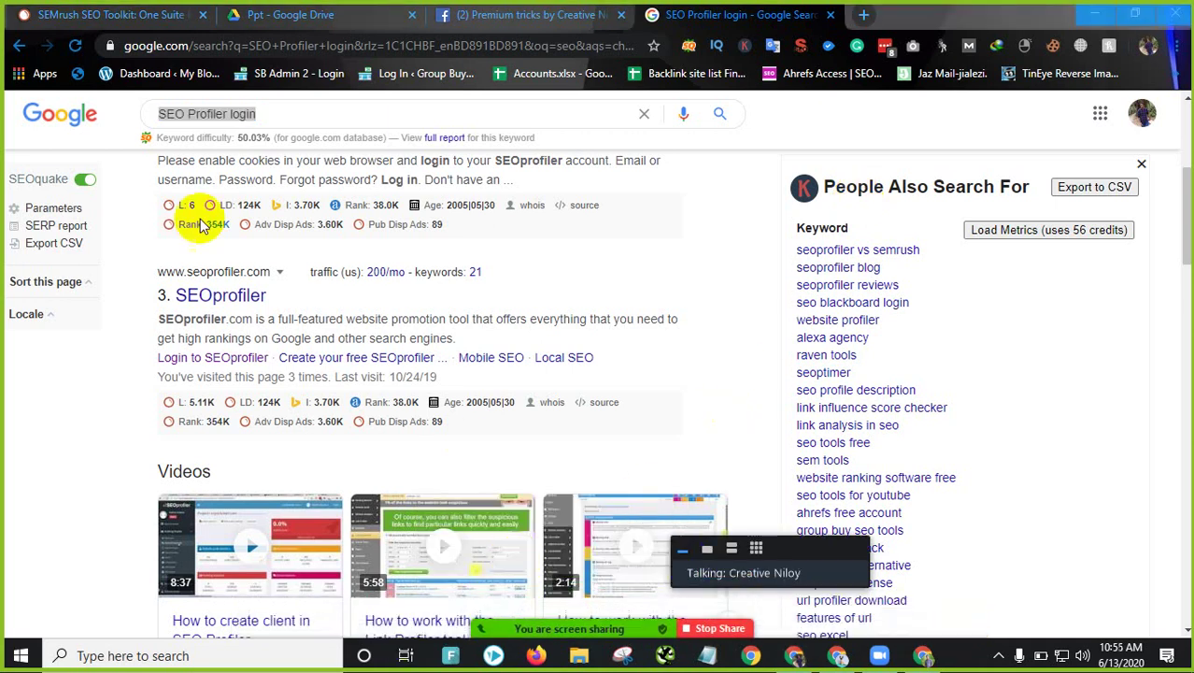
scroll(194, 208, "up", 3)
scroll(881, 418, "down", 2)
scroll(881, 418, "down", 1)
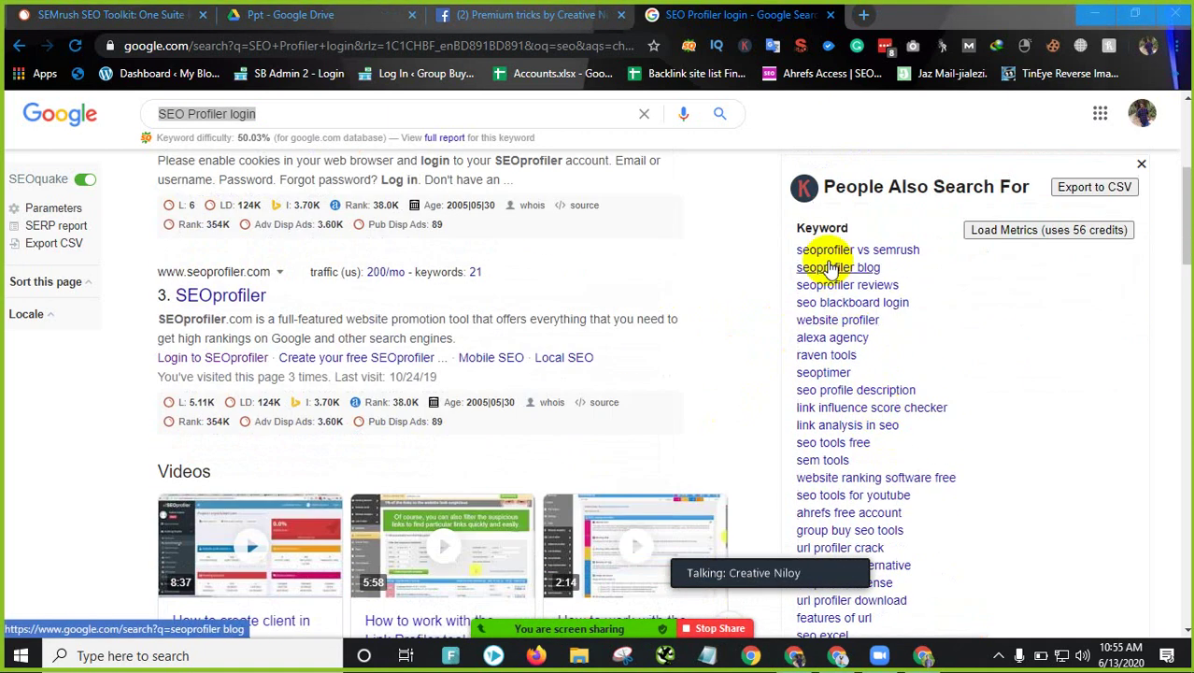
left_click_drag(797, 232, 869, 390)
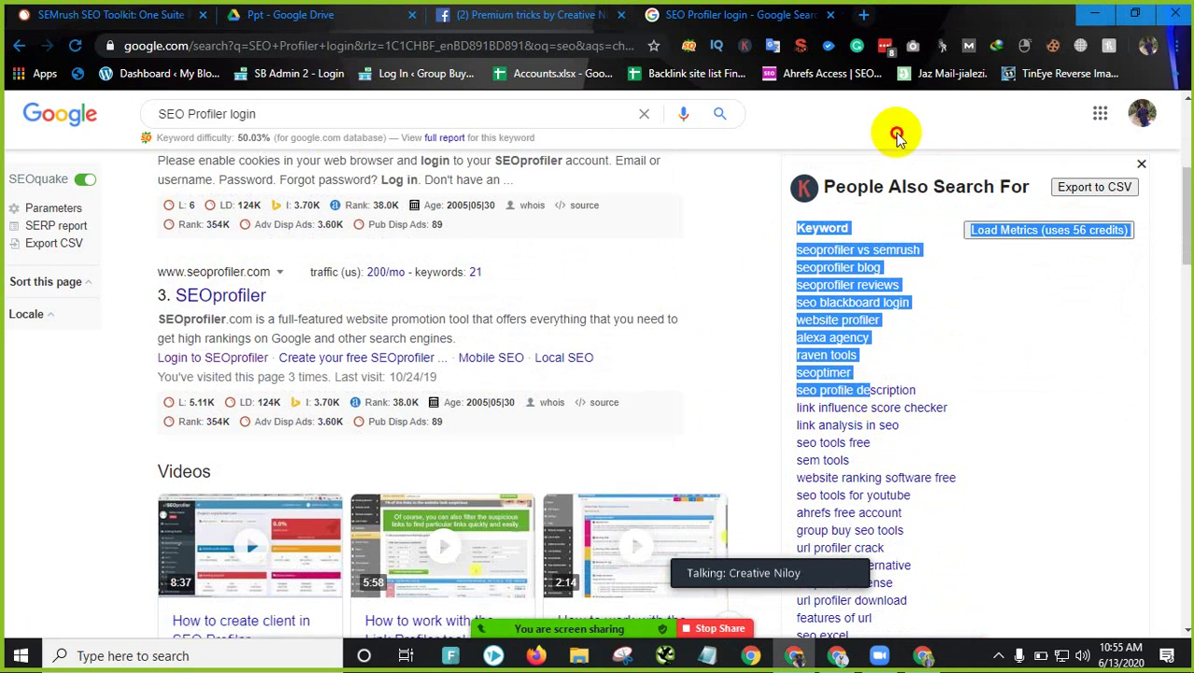
left_click(860, 206)
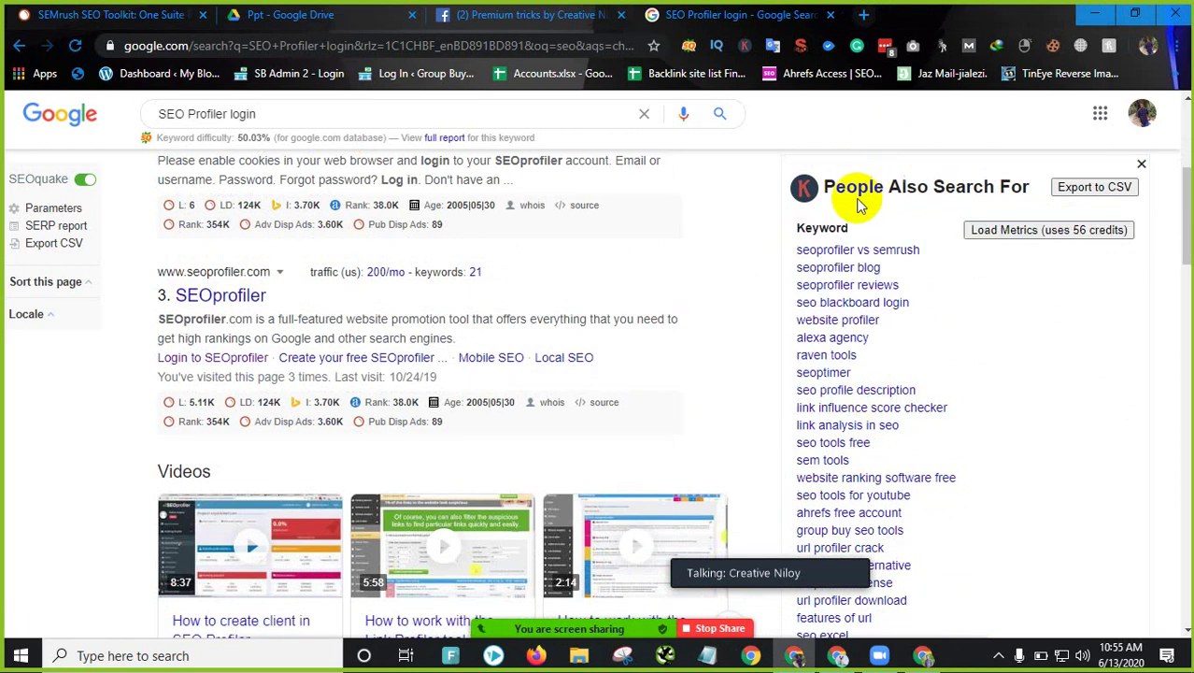
Step: Open the Keywords Everywhere extension's settings and highlight the stored API key
left_click(744, 45)
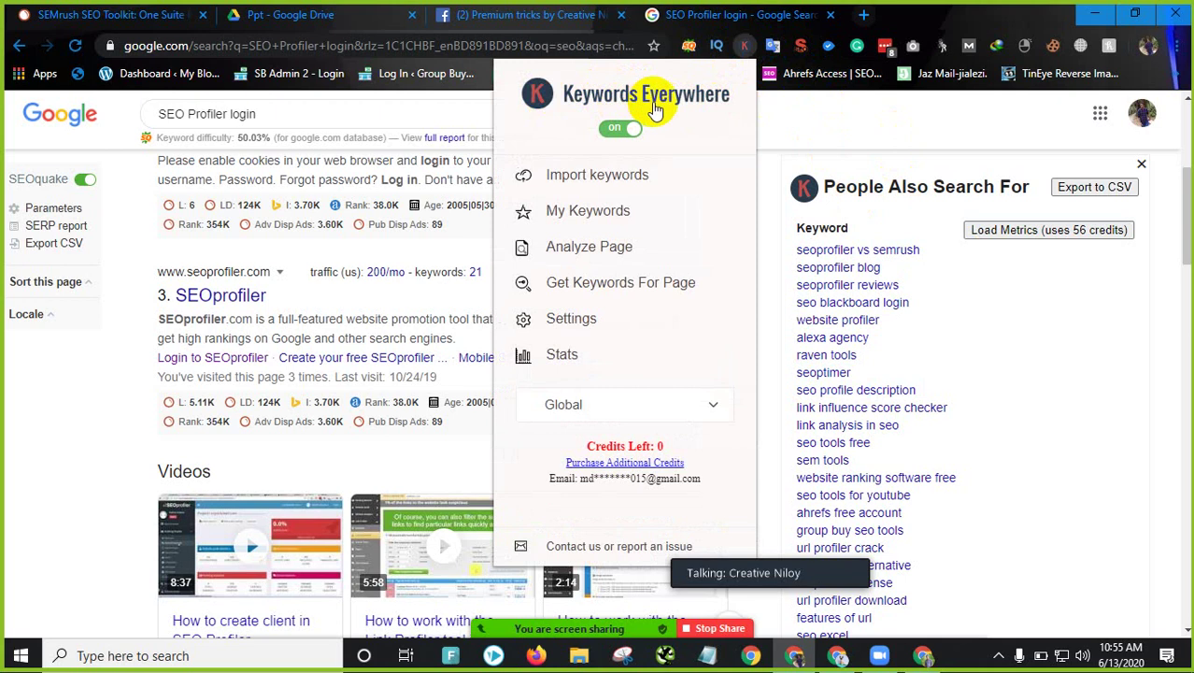
left_click(1175, 45)
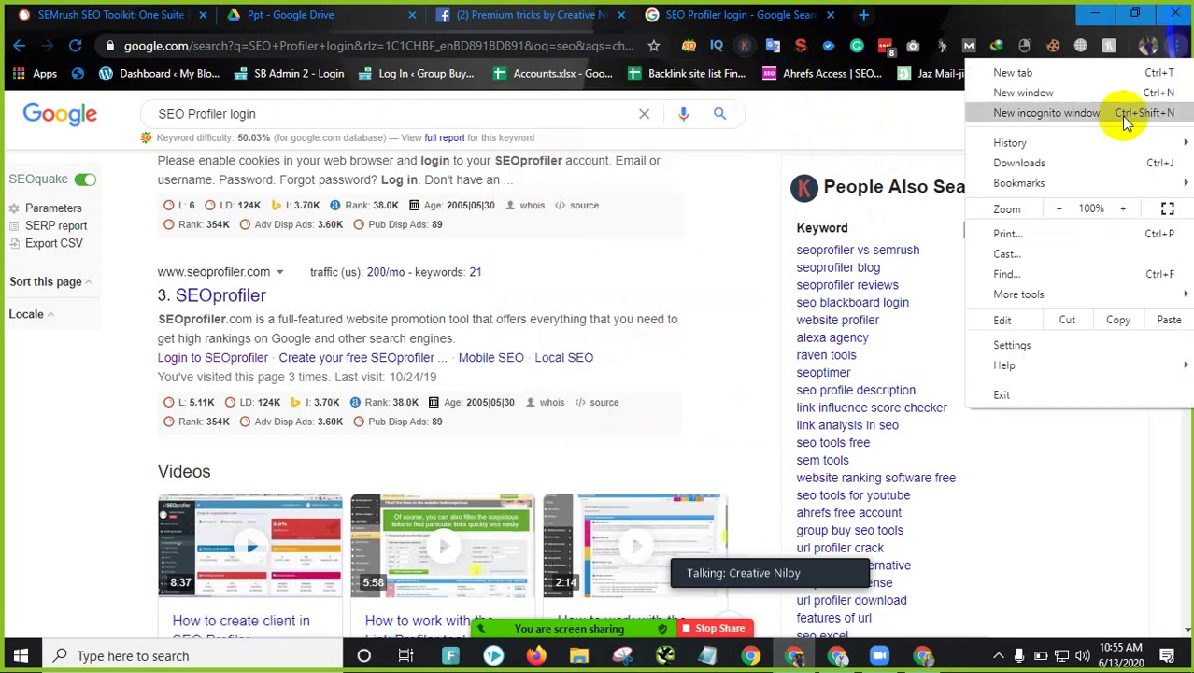
left_click(747, 45)
left_click(747, 45)
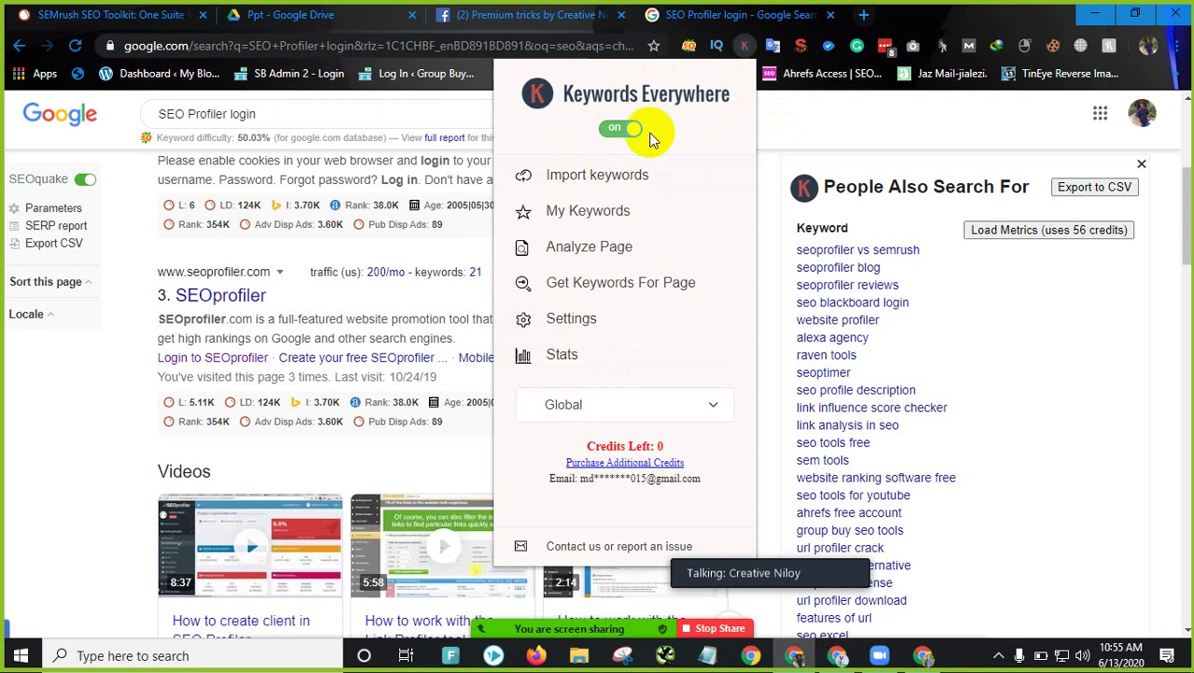
left_click(571, 319)
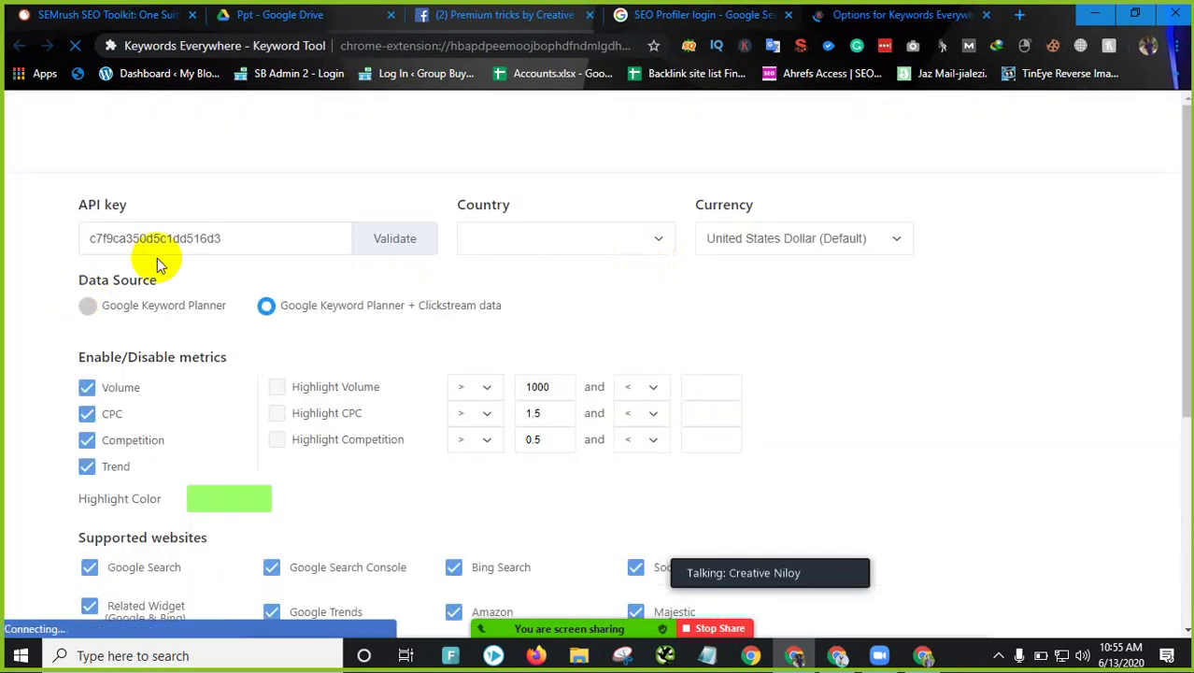
left_click(253, 238)
left_click_drag(254, 238, 66, 246)
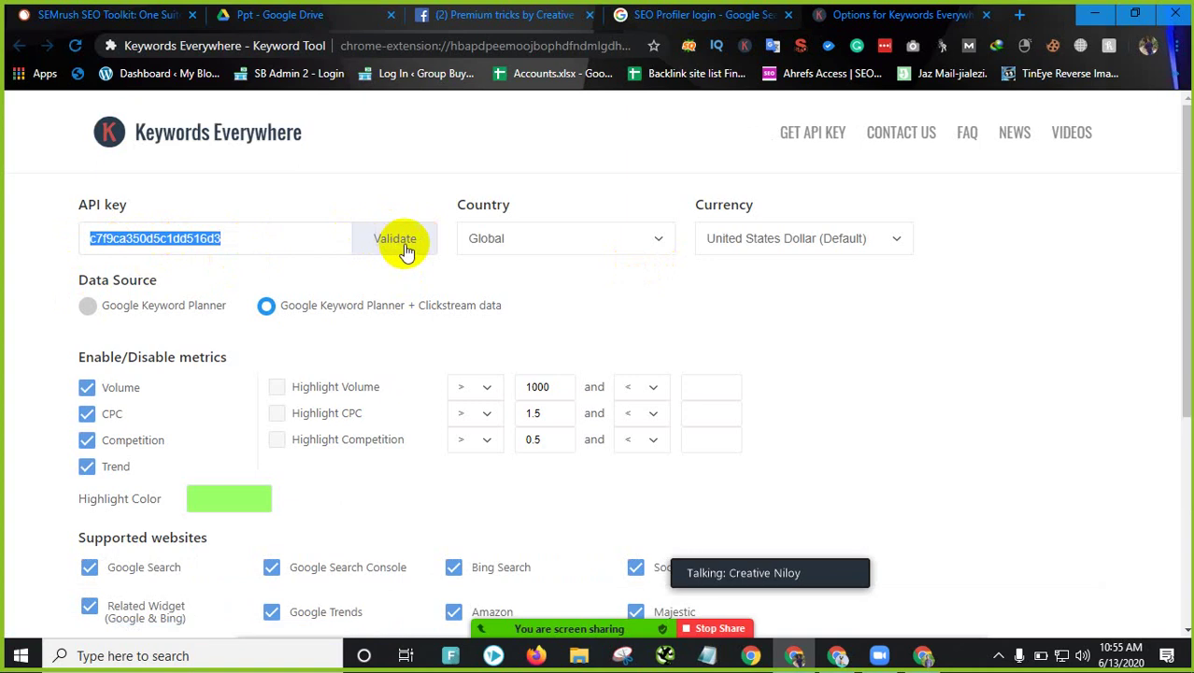
Step: Show the Keywords Everywhere extension's options again and return to the start of the SEO Profiler login results
left_click(743, 47)
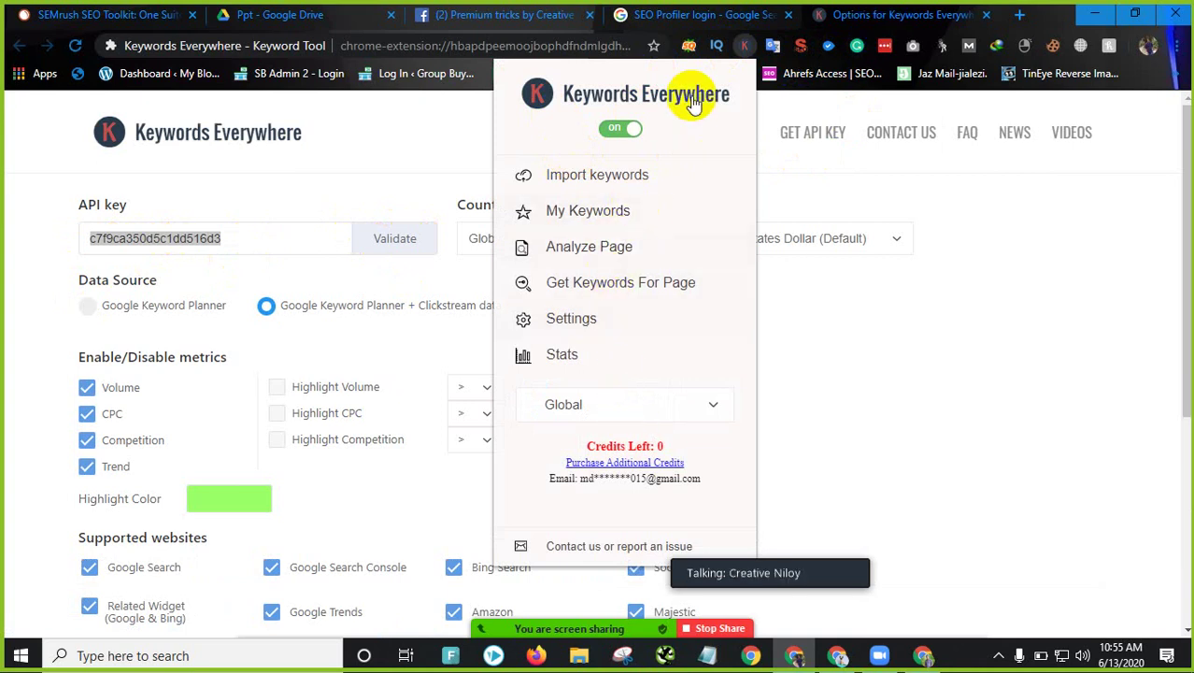
left_click(717, 7)
left_click(717, 8)
scroll(799, 186, "up", 5)
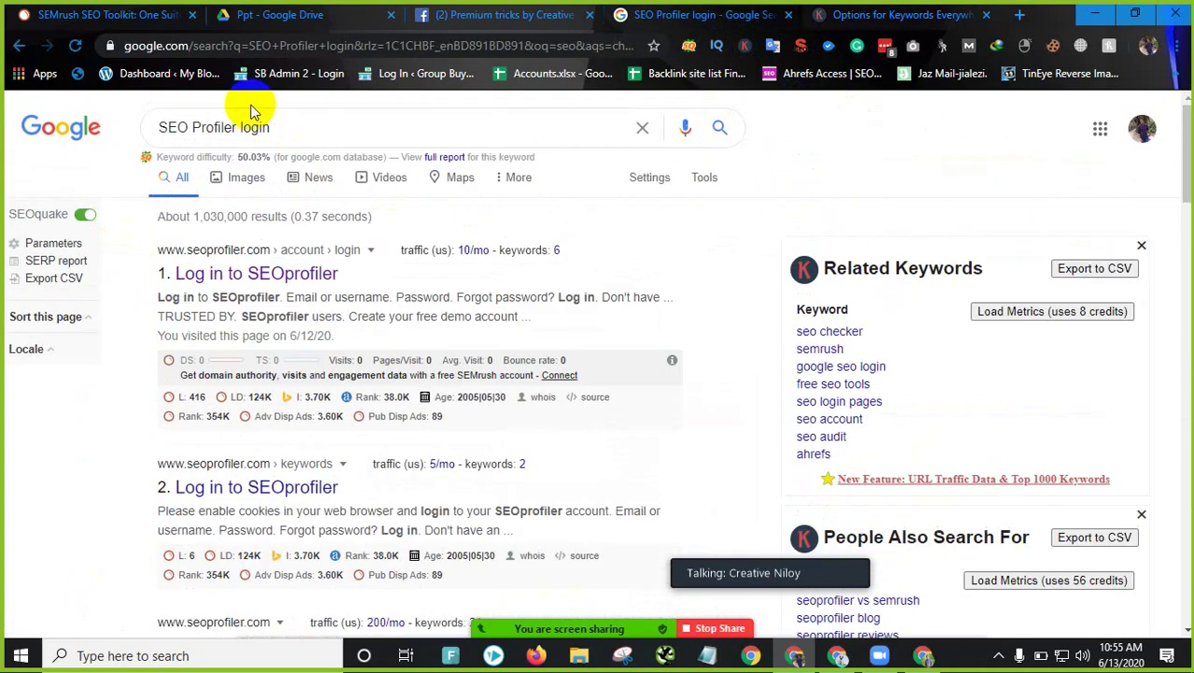
Step: Highlight the whole Related Keywords list beside the search results, from seo checker to ahrefs
scroll(823, 312, "down", 1)
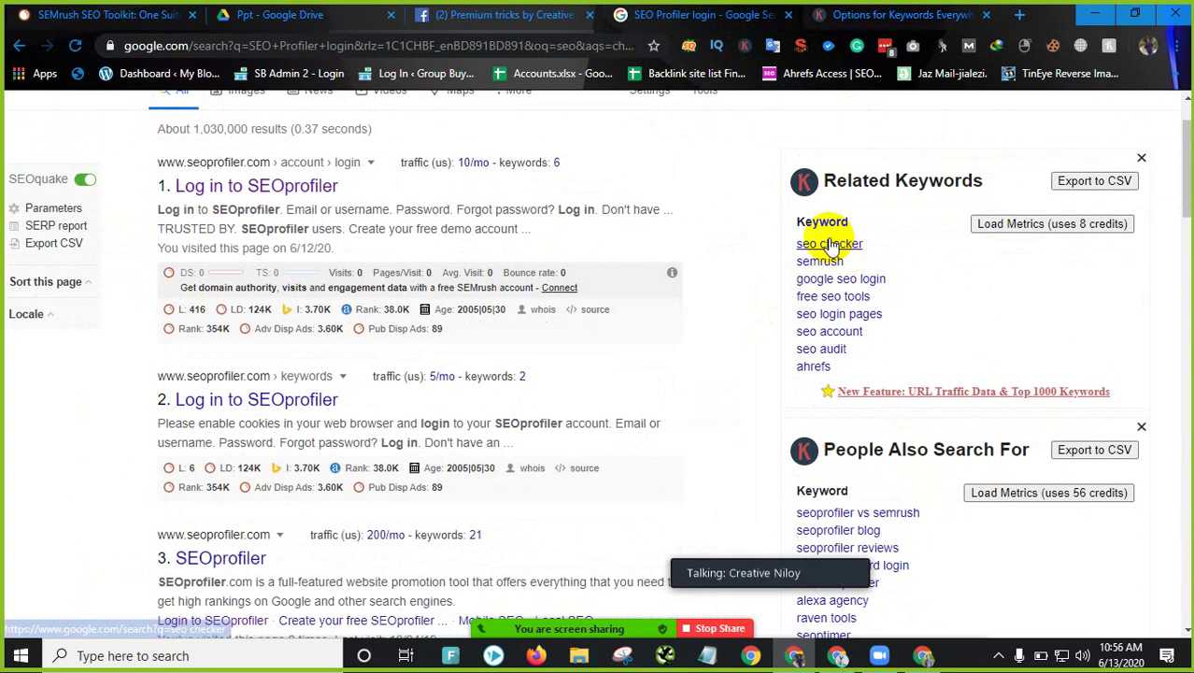
scroll(253, 119, "up", 1)
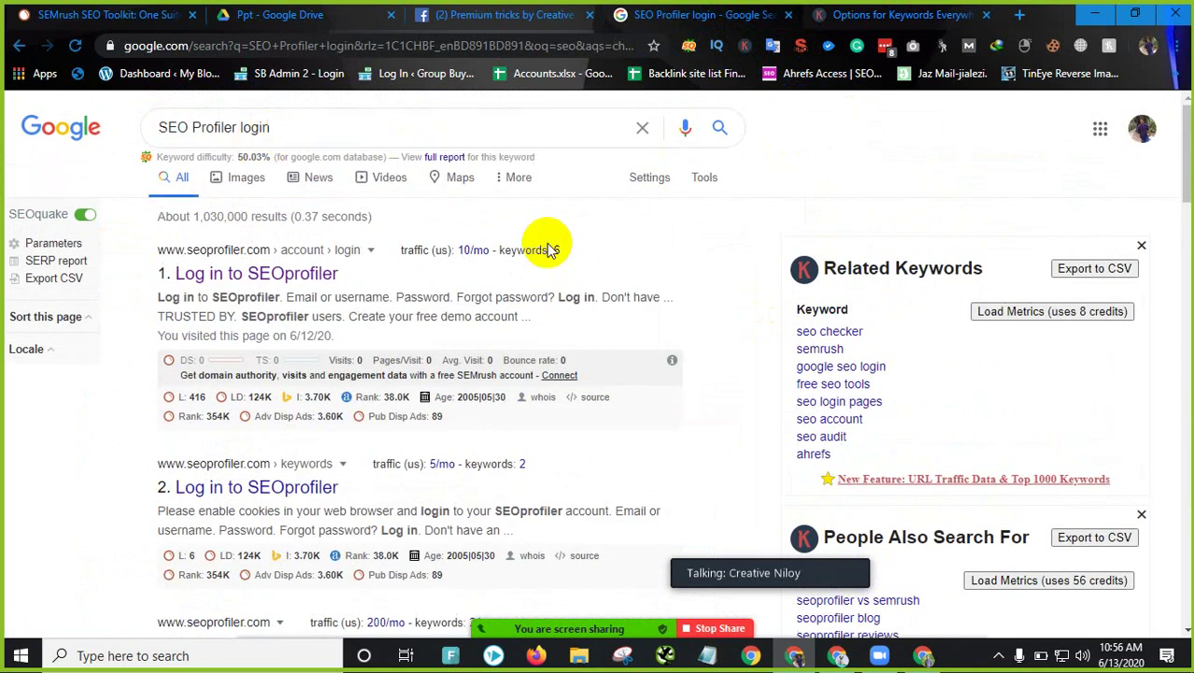
scroll(818, 366, "down", 1)
left_click_drag(794, 218, 865, 398)
Step: Move on to the People Also Search For list and highlight its heading
scroll(747, 392, "down", 4)
scroll(807, 269, "up", 2)
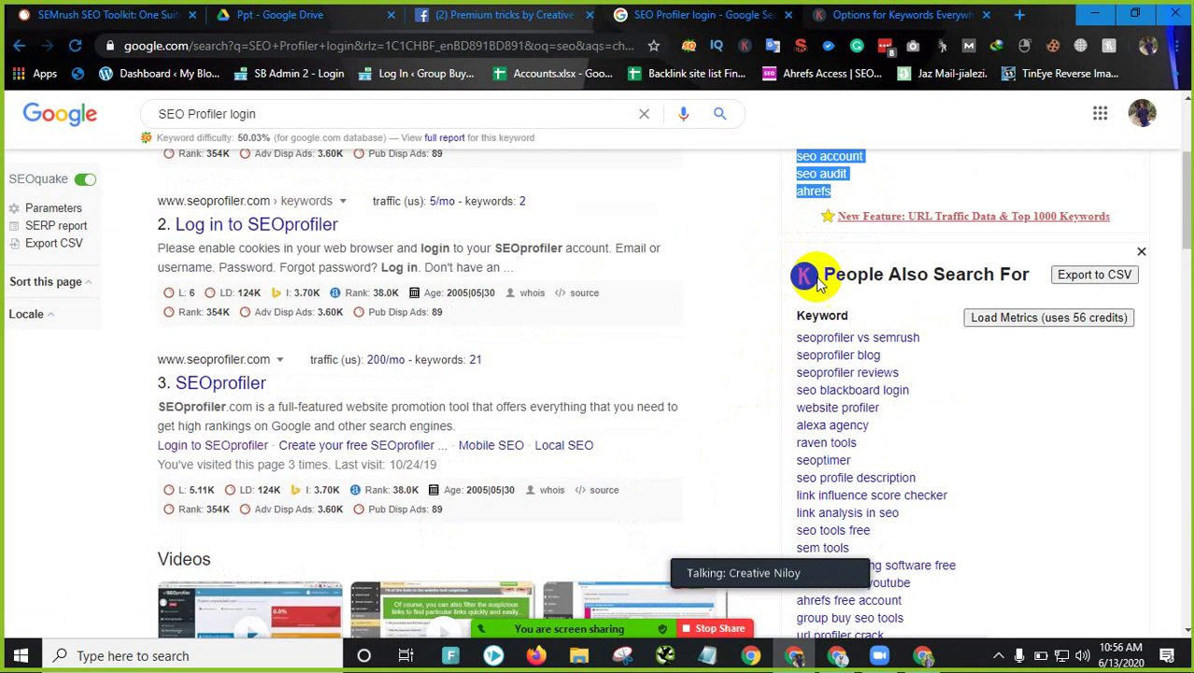
left_click_drag(826, 275, 988, 274)
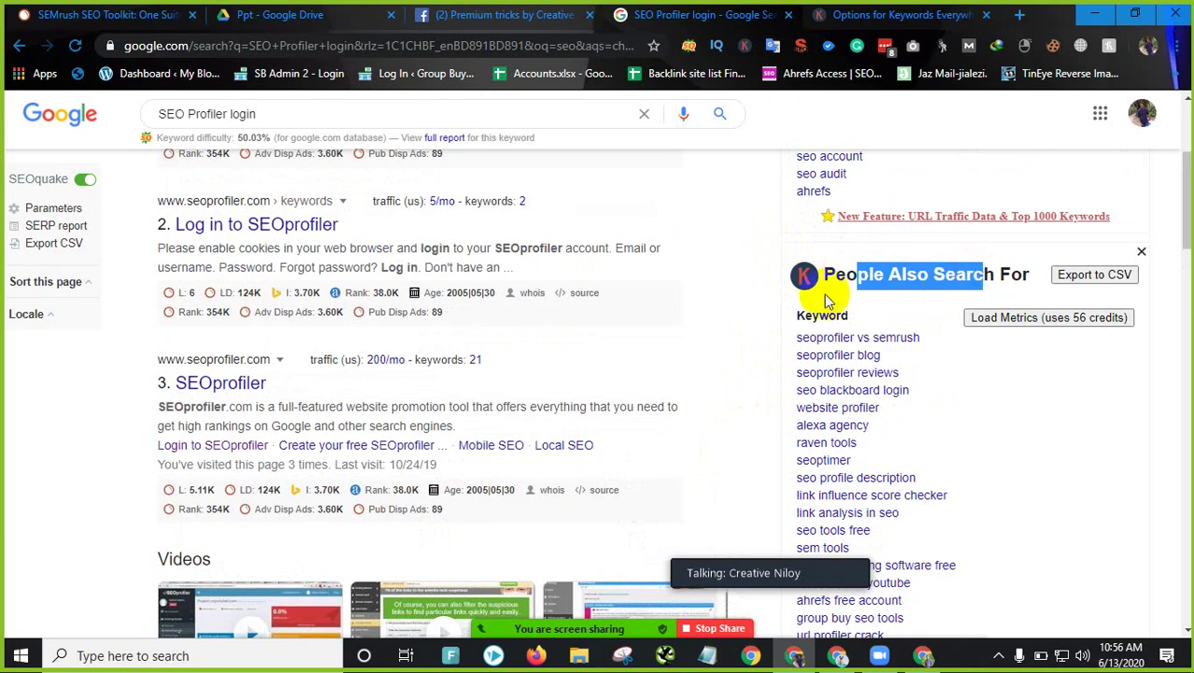
left_click(837, 271)
left_click_drag(836, 272, 982, 275)
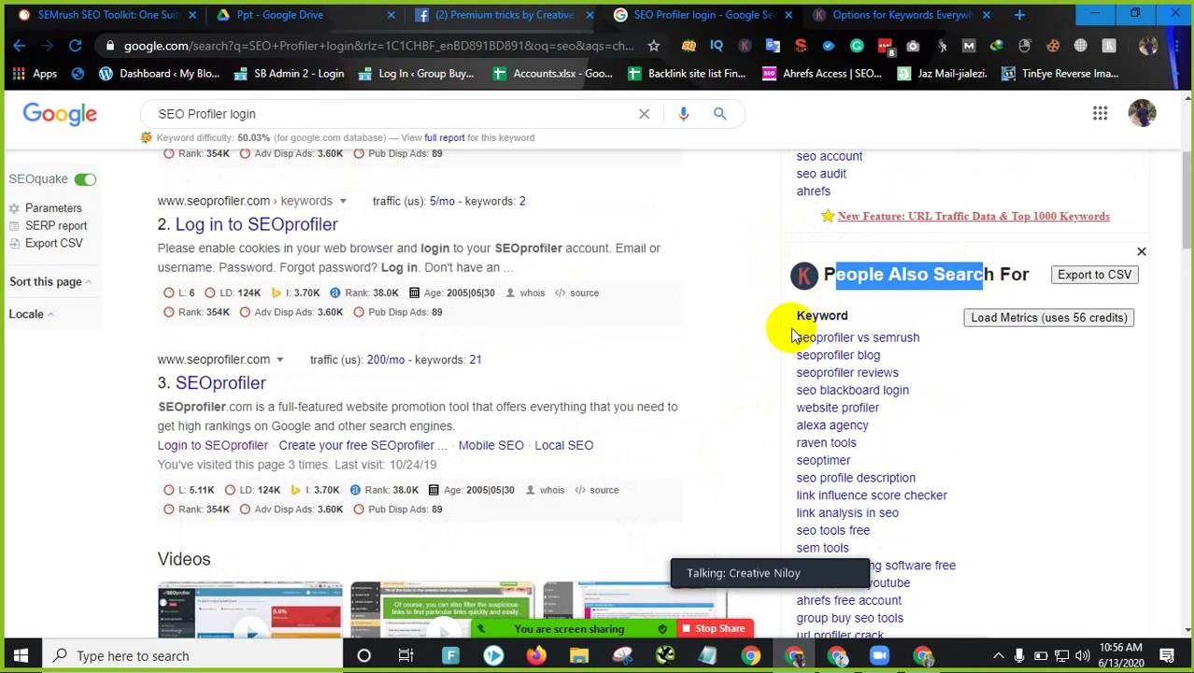
Step: Highlight the keywords in the People Also Search For list from seoprofiler vs semrush onward and return to the top of the results
left_click_drag(791, 341, 892, 620)
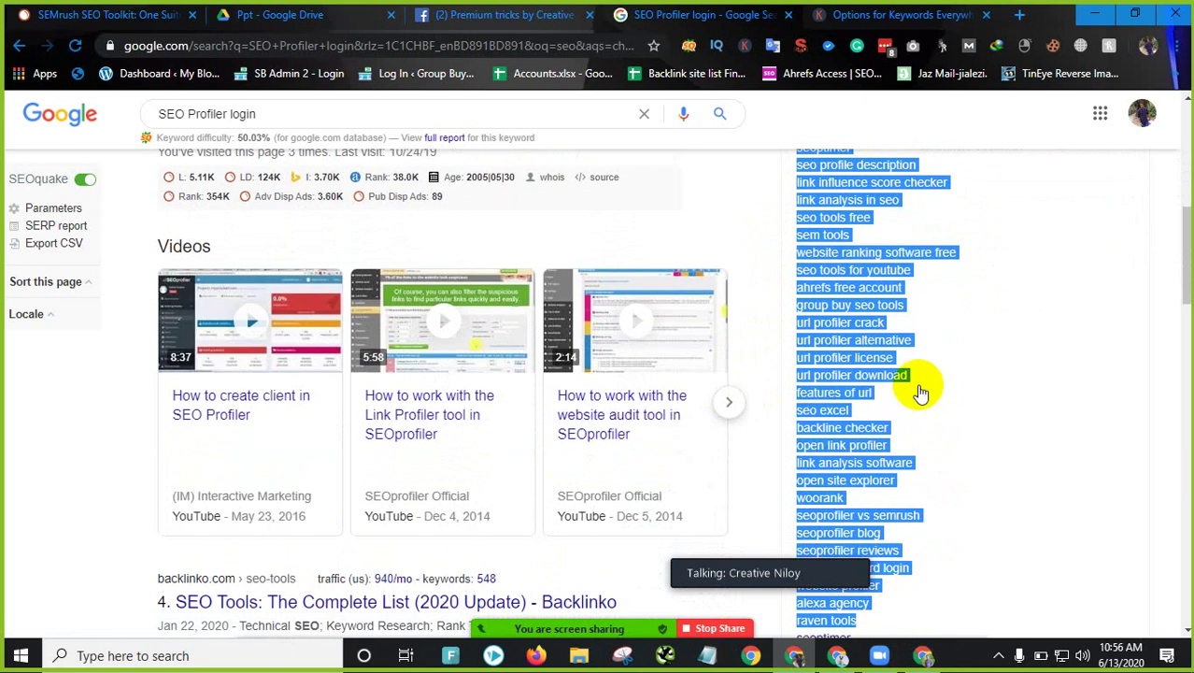
scroll(948, 361, "up", 3)
left_click(1006, 294)
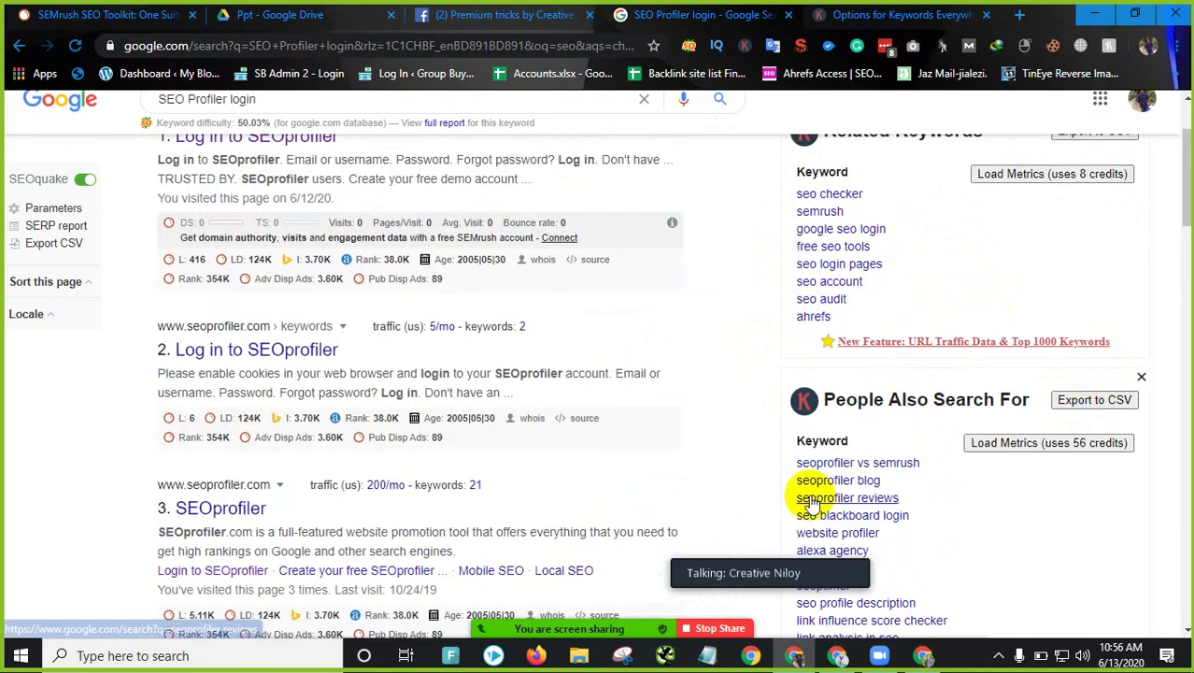
scroll(813, 488, "down", 5)
scroll(820, 505, "up", 5)
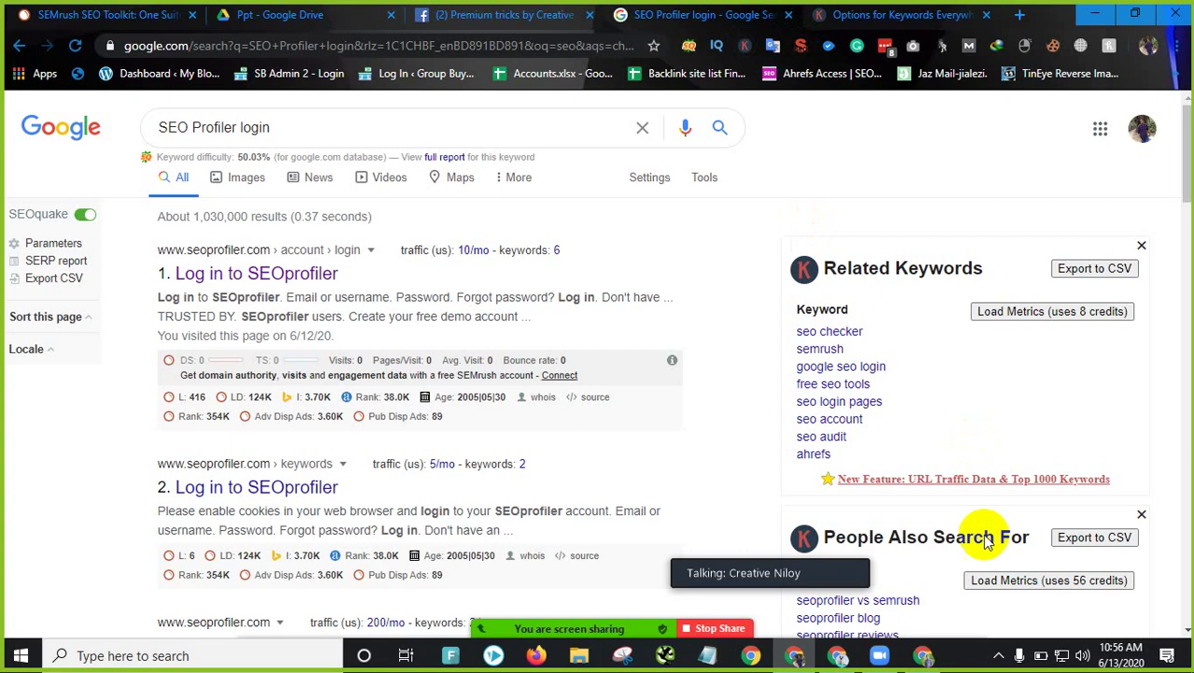
Step: Switch to the browser window with the "why seo takes time" results and admit the waiting participant to the meeting
left_click(921, 654)
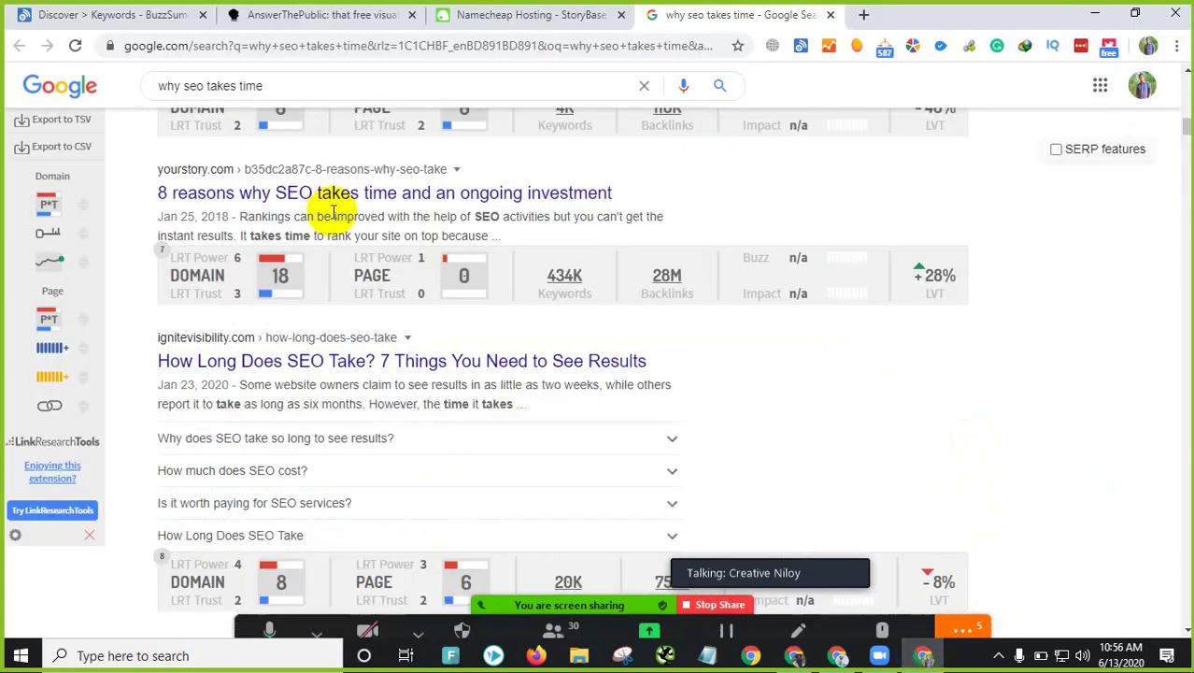
scroll(477, 391, "up", 5)
scroll(472, 383, "up", 10)
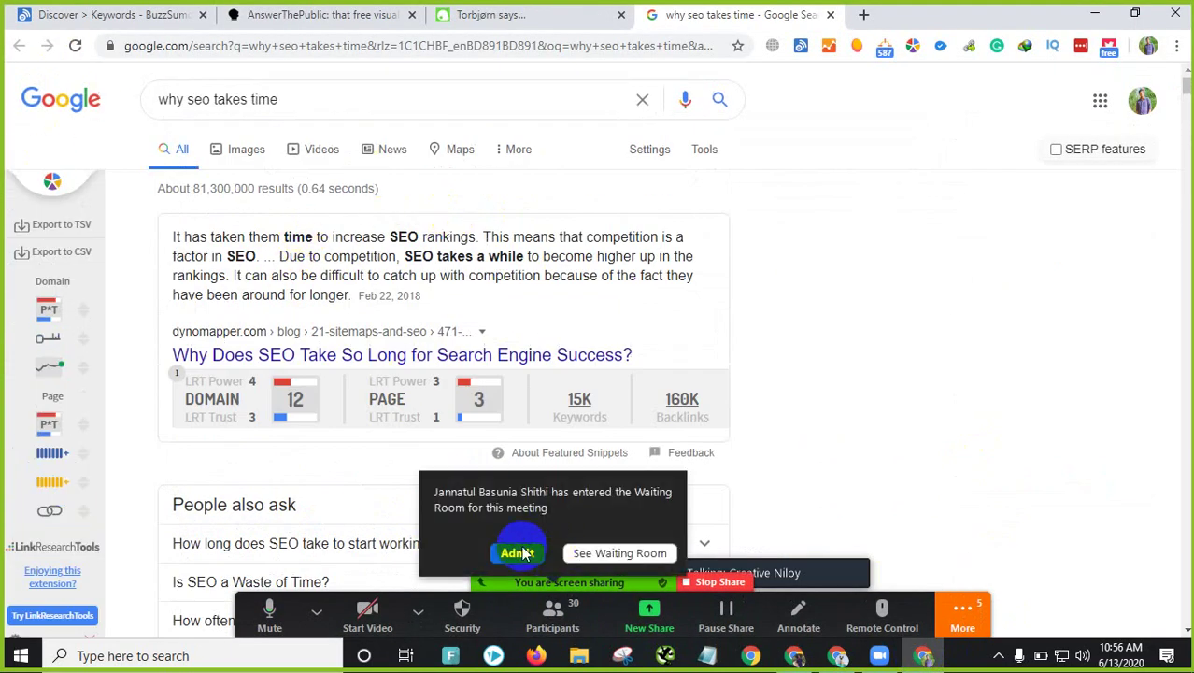
left_click(516, 553)
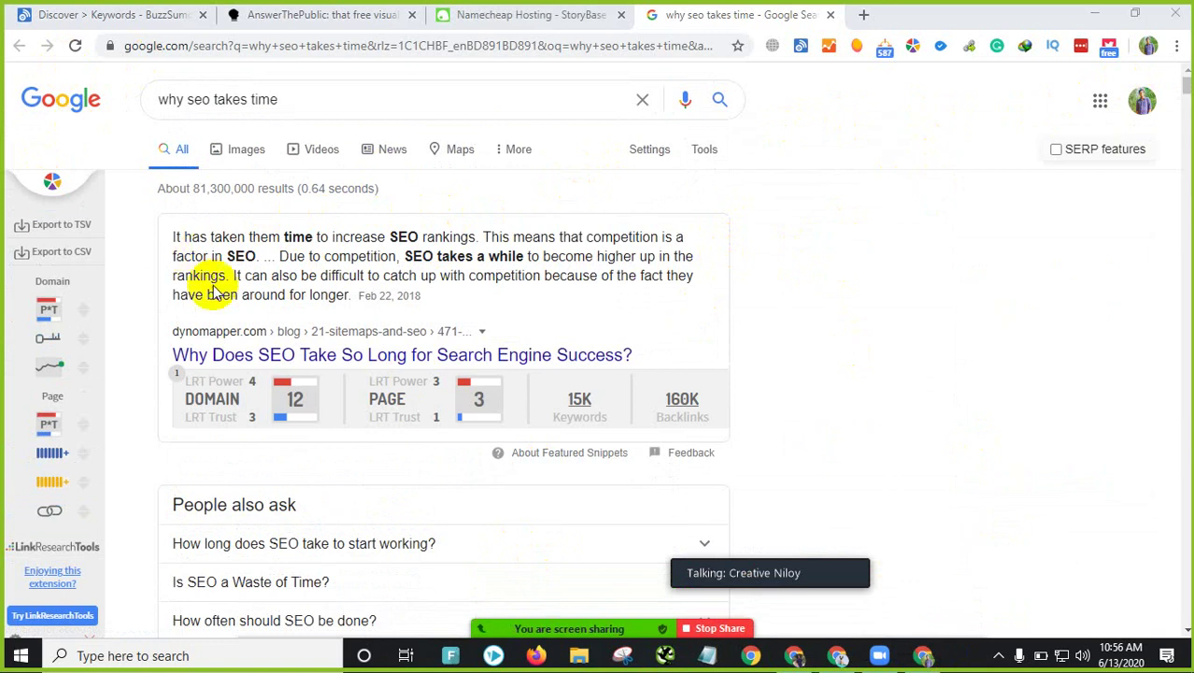
Step: Highlight the dynomapper.com featured result together with its domain, page, keyword and backlink metrics
scroll(469, 310, "down", 1)
scroll(294, 312, "down", 2)
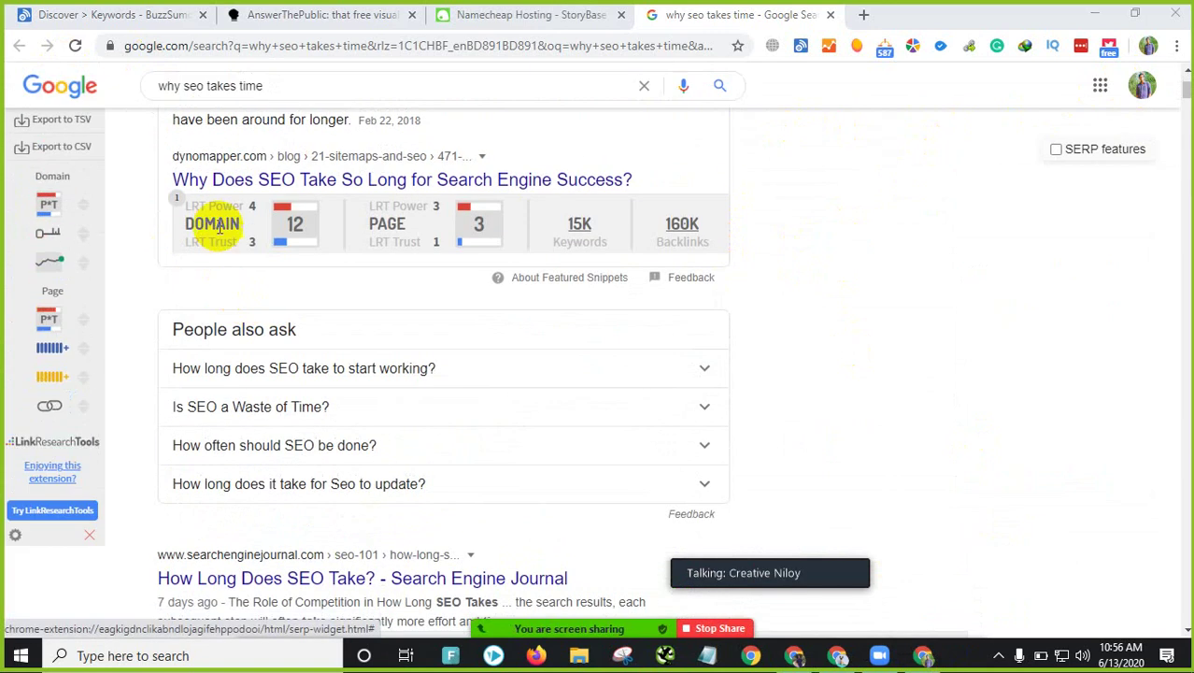
left_click_drag(157, 180, 304, 228)
scroll(234, 254, "up", 2)
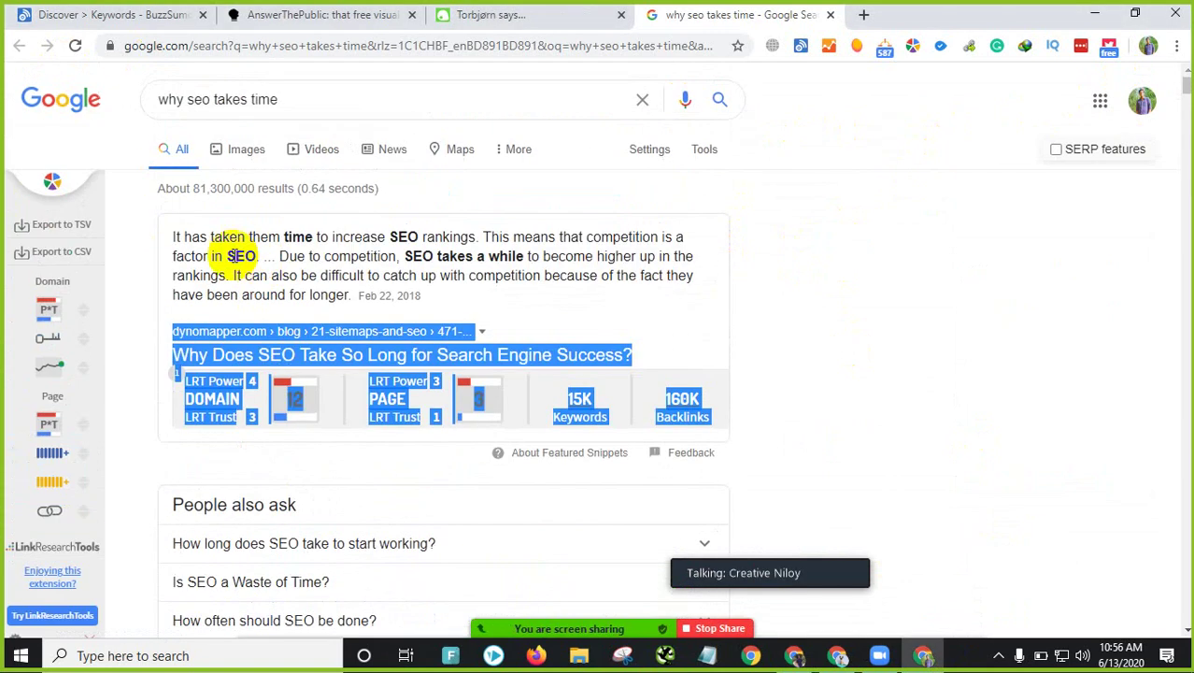
Step: Point out the Domain and Page metrics under the "Why Does SEO Take So Long?" result from SEO.com by highlighting them
scroll(178, 392, "down", 5)
scroll(164, 439, "down", 2)
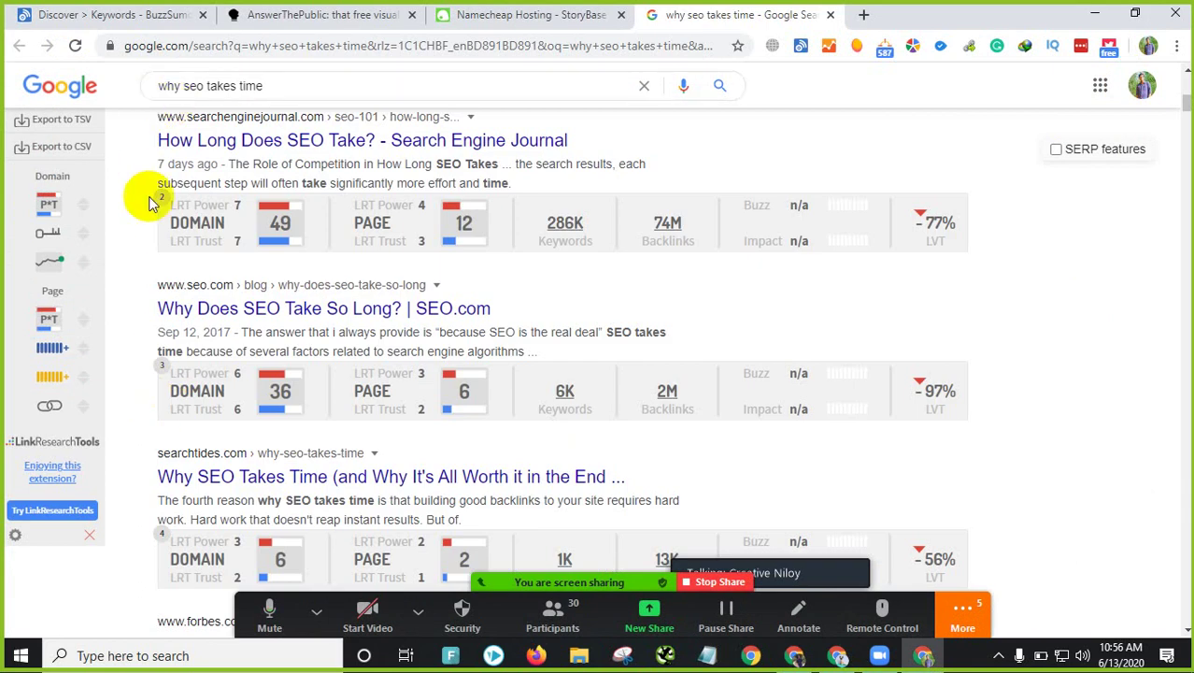
scroll(154, 217, "up", 1)
scroll(173, 439, "down", 2)
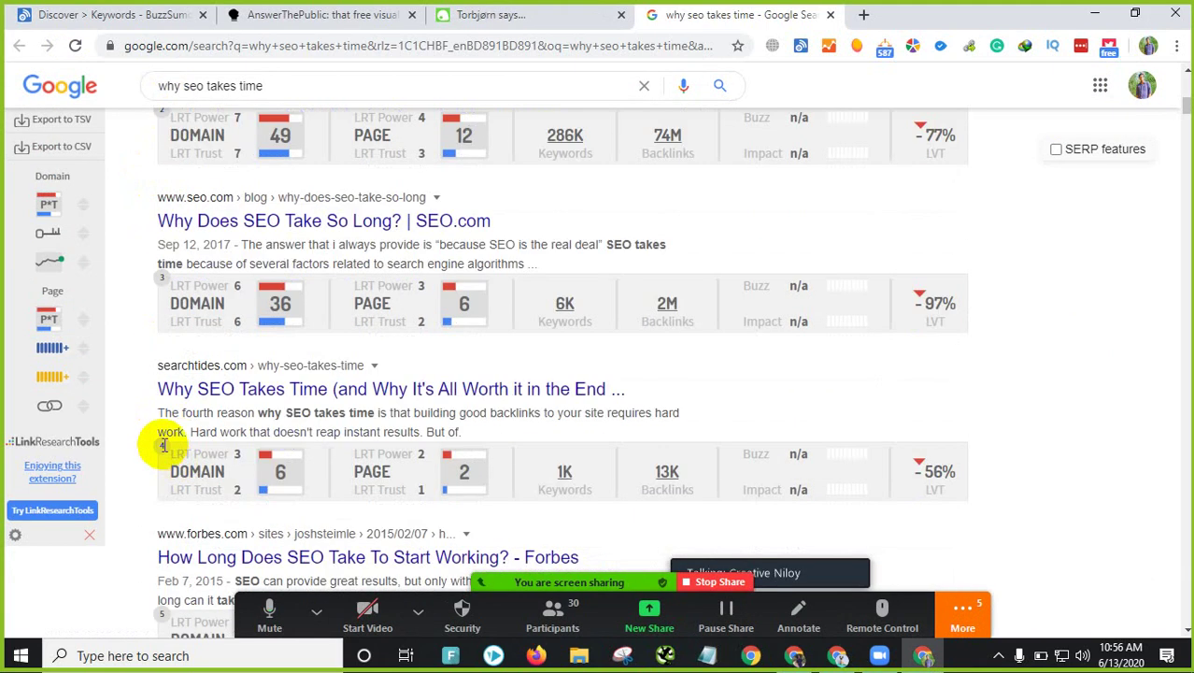
scroll(315, 400, "down", 4)
scroll(314, 394, "up", 3)
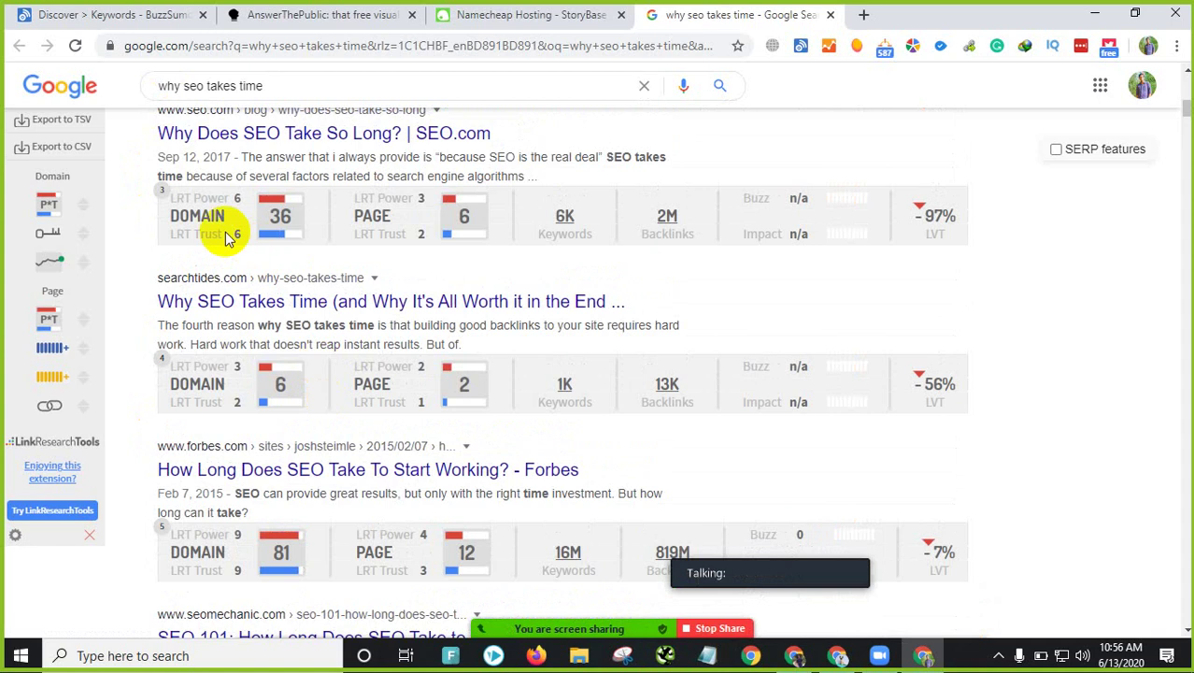
left_click_drag(191, 215, 234, 227)
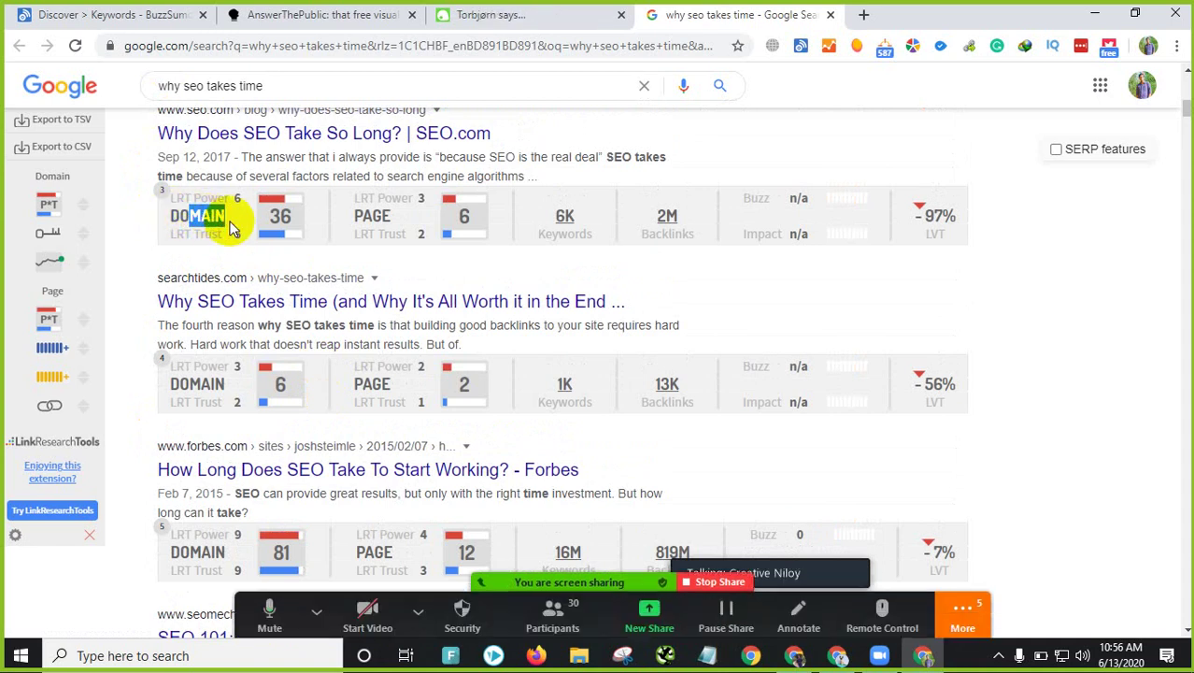
scroll(234, 227, "up", 1)
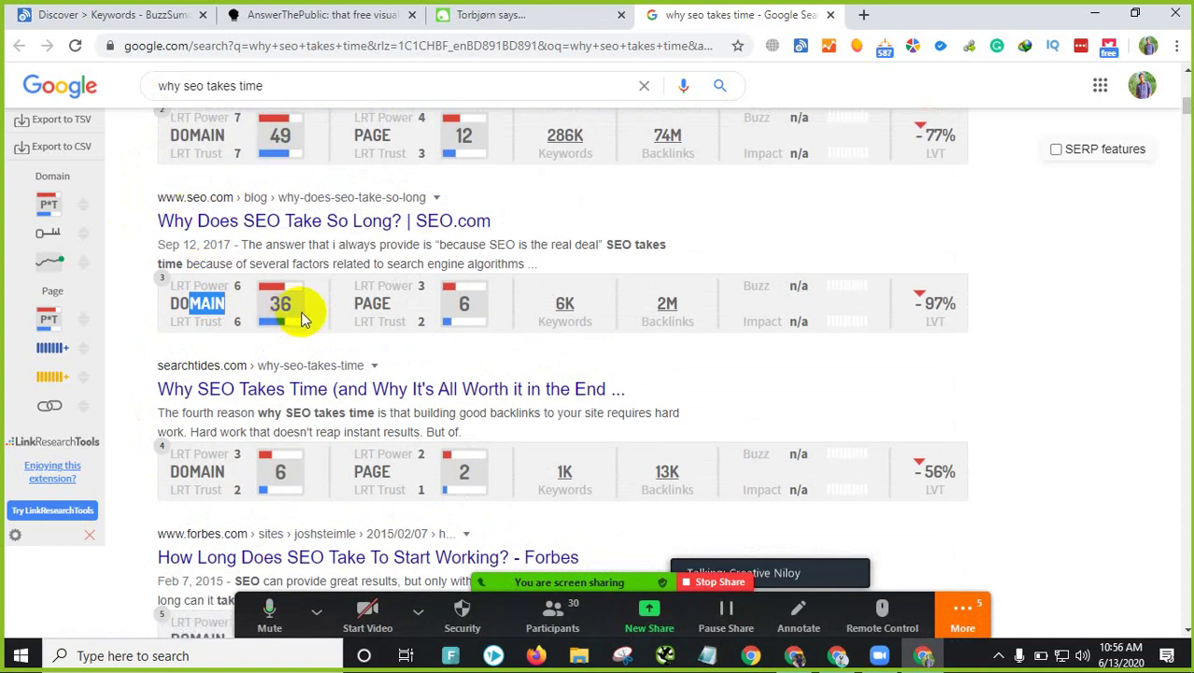
left_click_drag(372, 304, 425, 308)
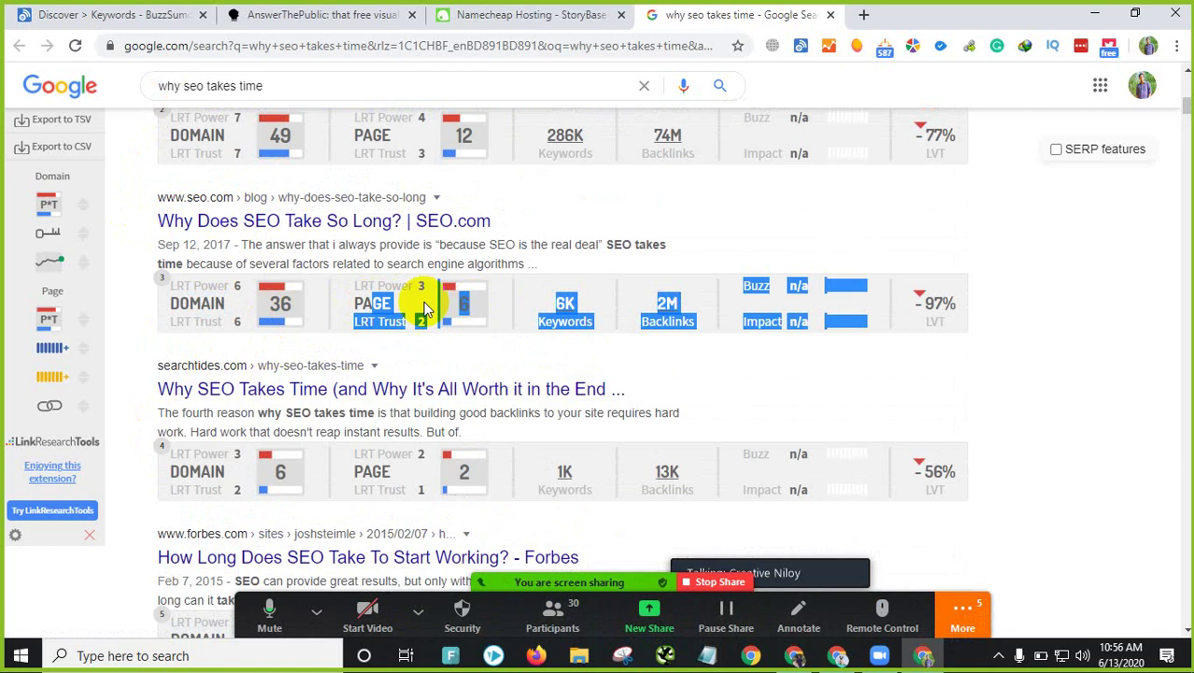
left_click(374, 301)
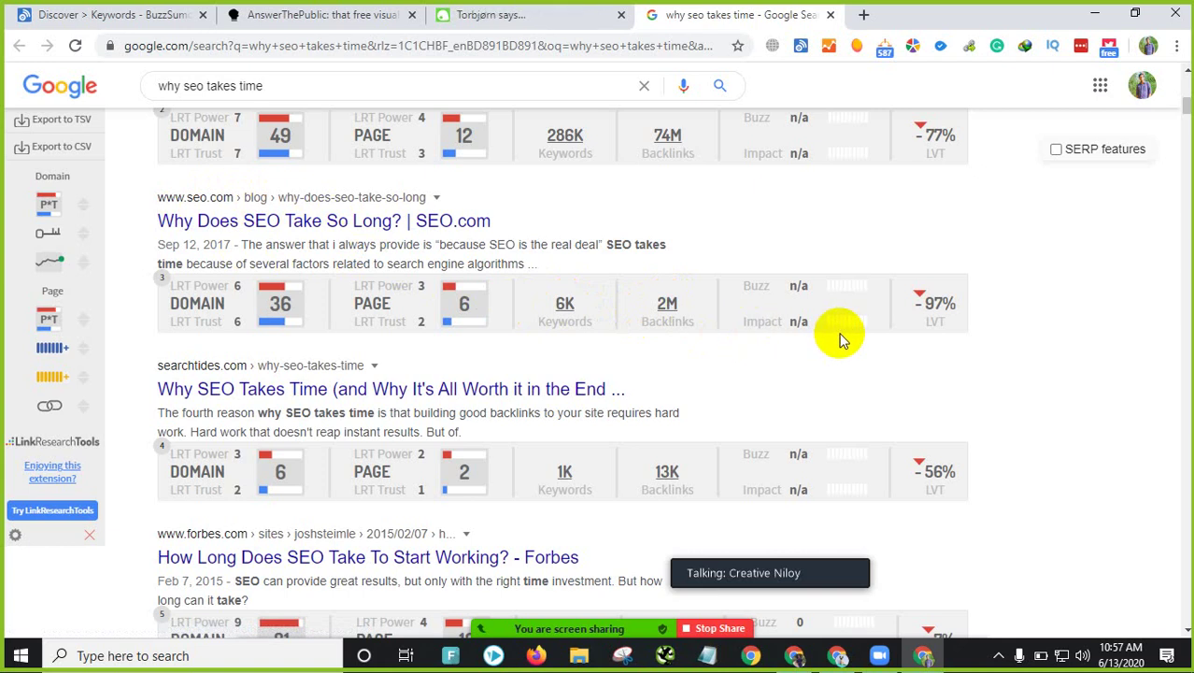
Step: Compare the link metrics of the lower results, including the Forbes, WebFX and Ahrefs articles
scroll(901, 429, "down", 5)
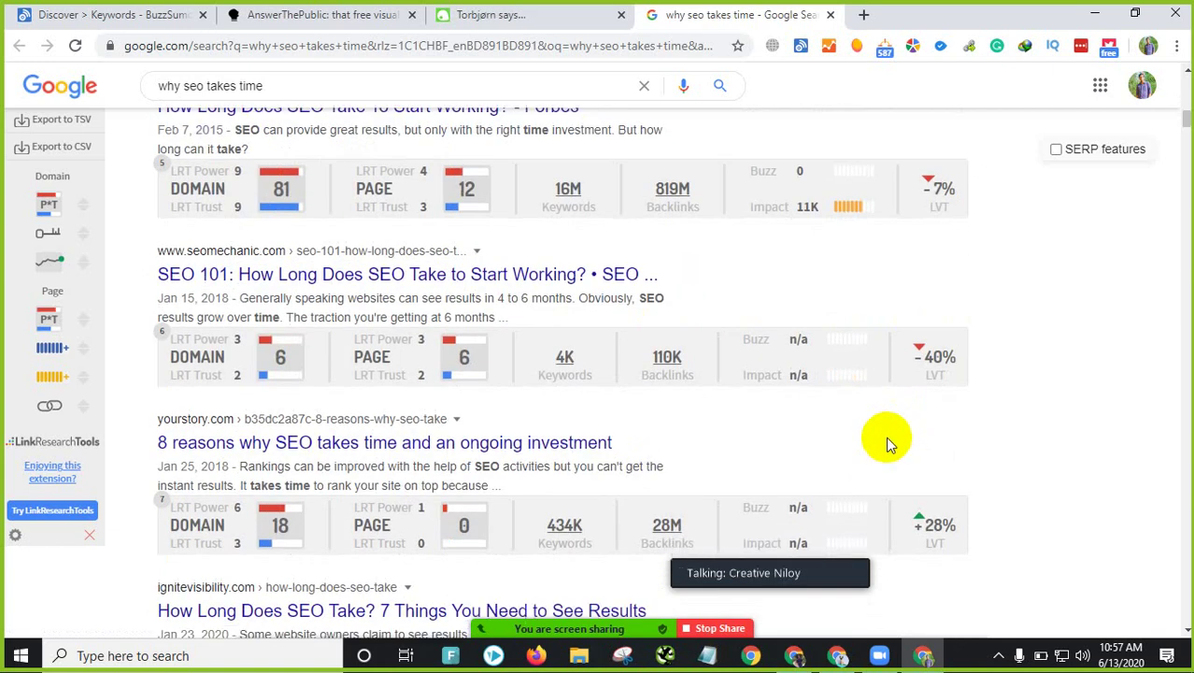
scroll(888, 441, "down", 3)
scroll(878, 401, "up", 4)
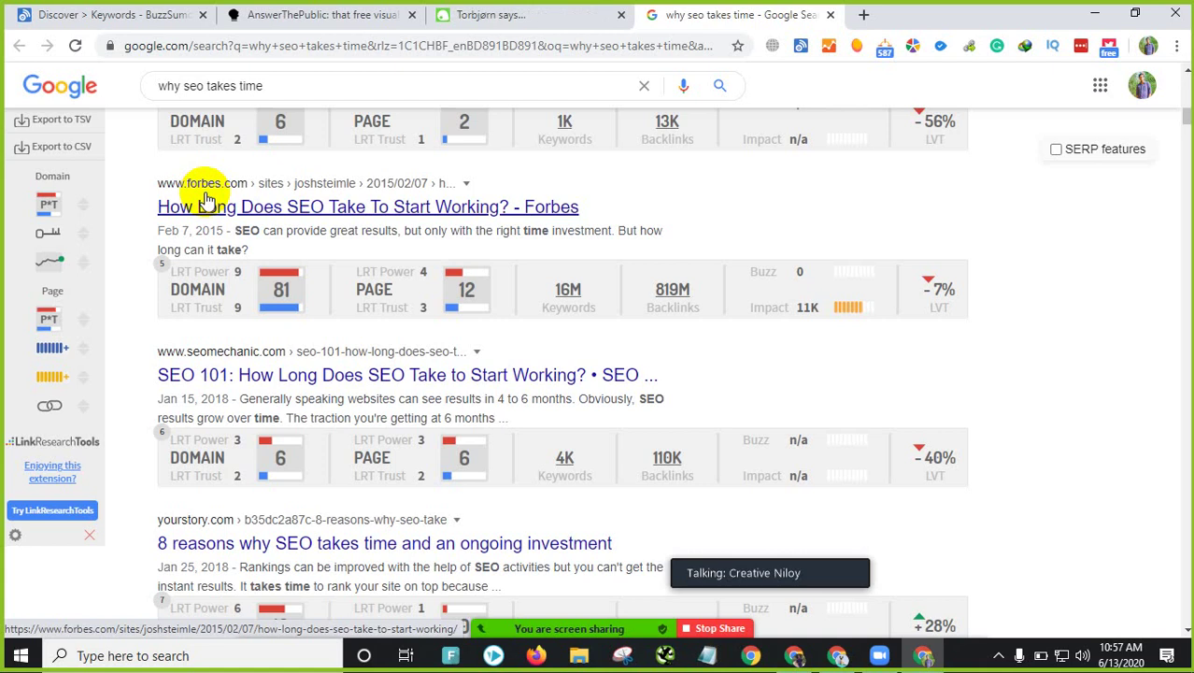
scroll(901, 354, "down", 15)
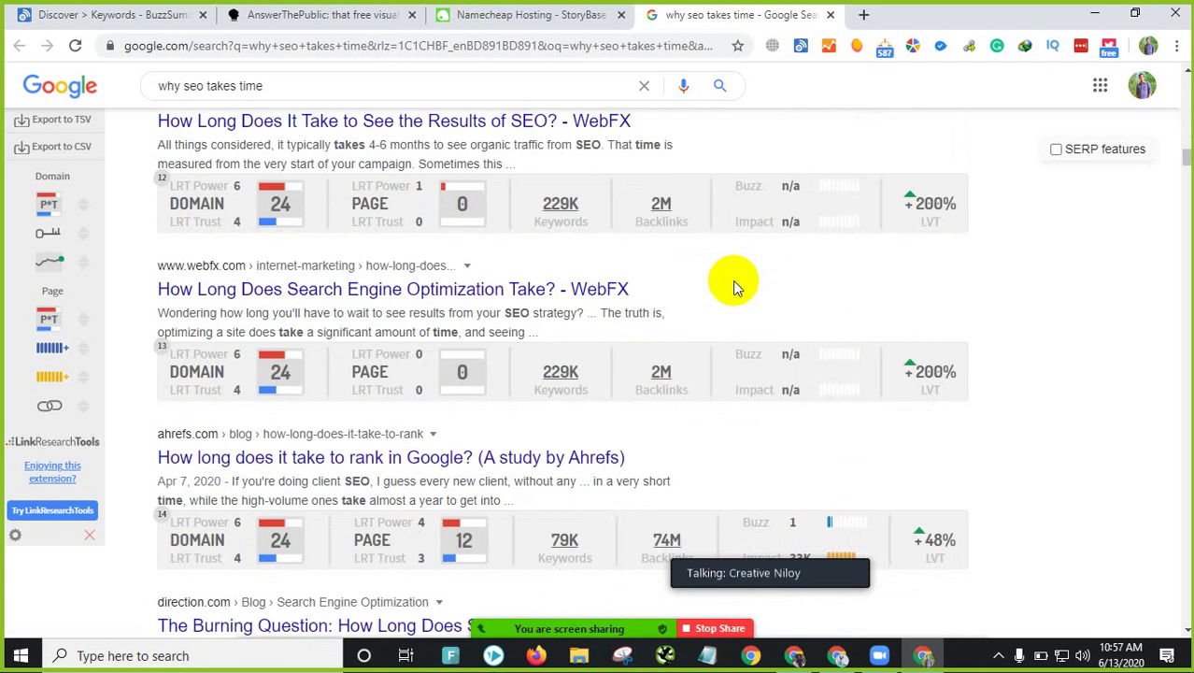
scroll(733, 280, "down", 5)
scroll(666, 227, "up", 10)
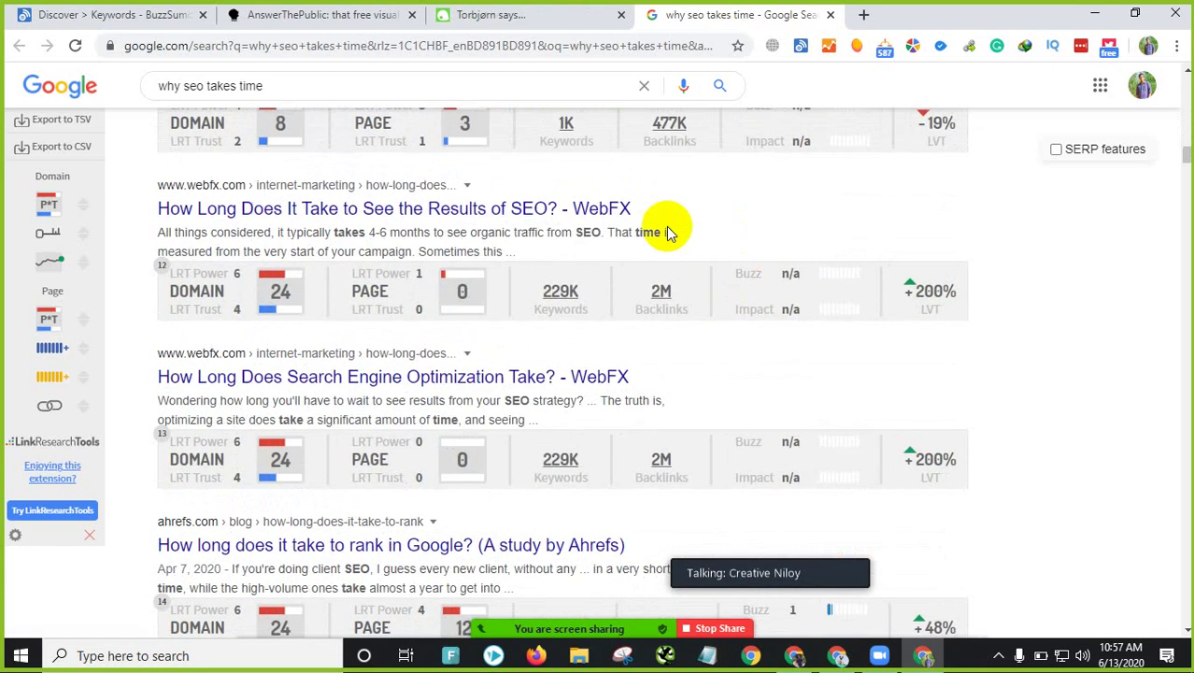
scroll(392, 234, "up", 15)
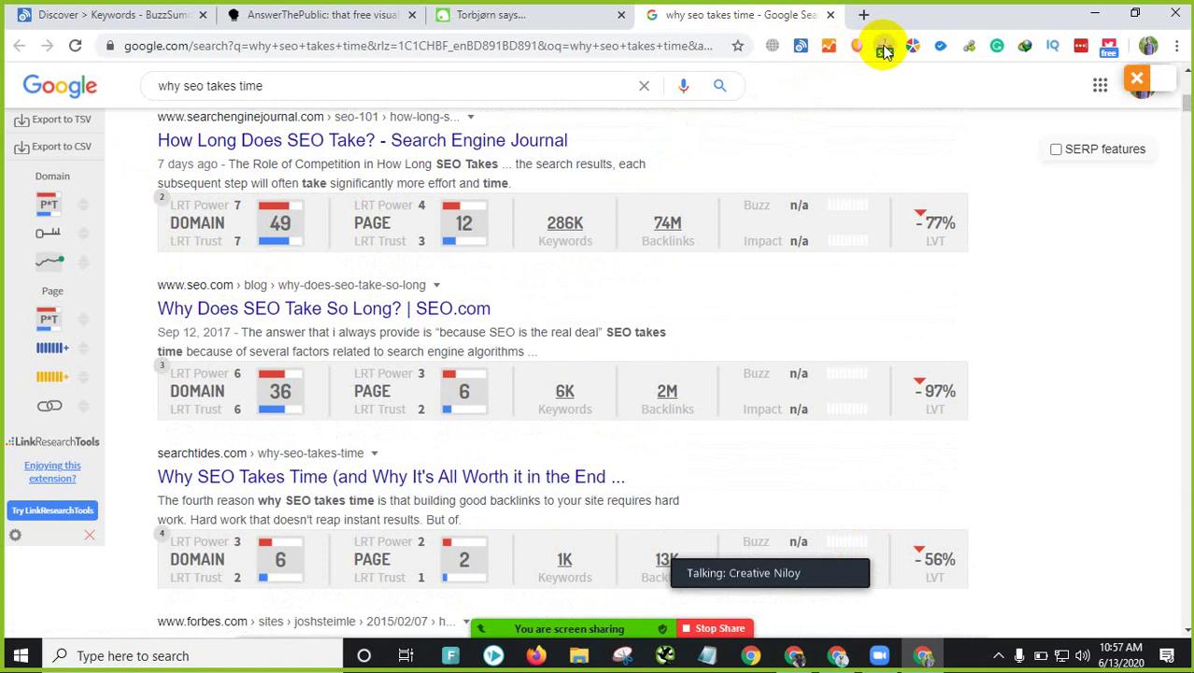
Step: Show the LinkMiner extension's options and return to the metrics in the search results
right_click(885, 52)
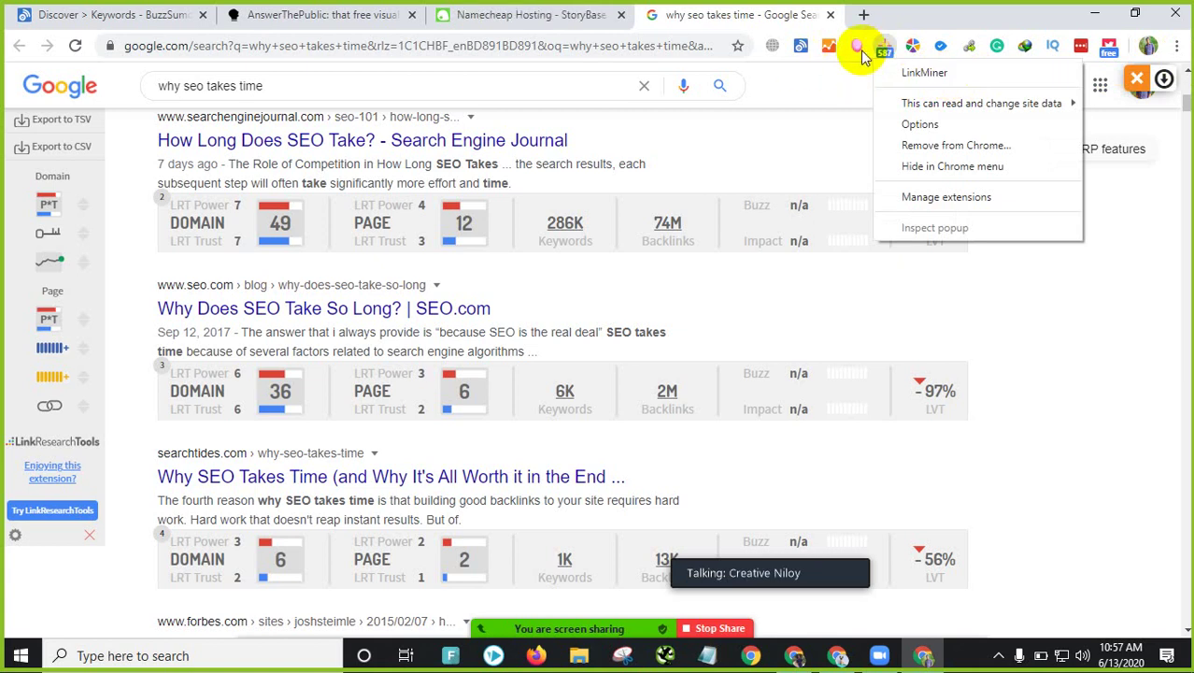
scroll(298, 323, "up", 4)
scroll(329, 360, "down", 2)
scroll(328, 360, "down", 4)
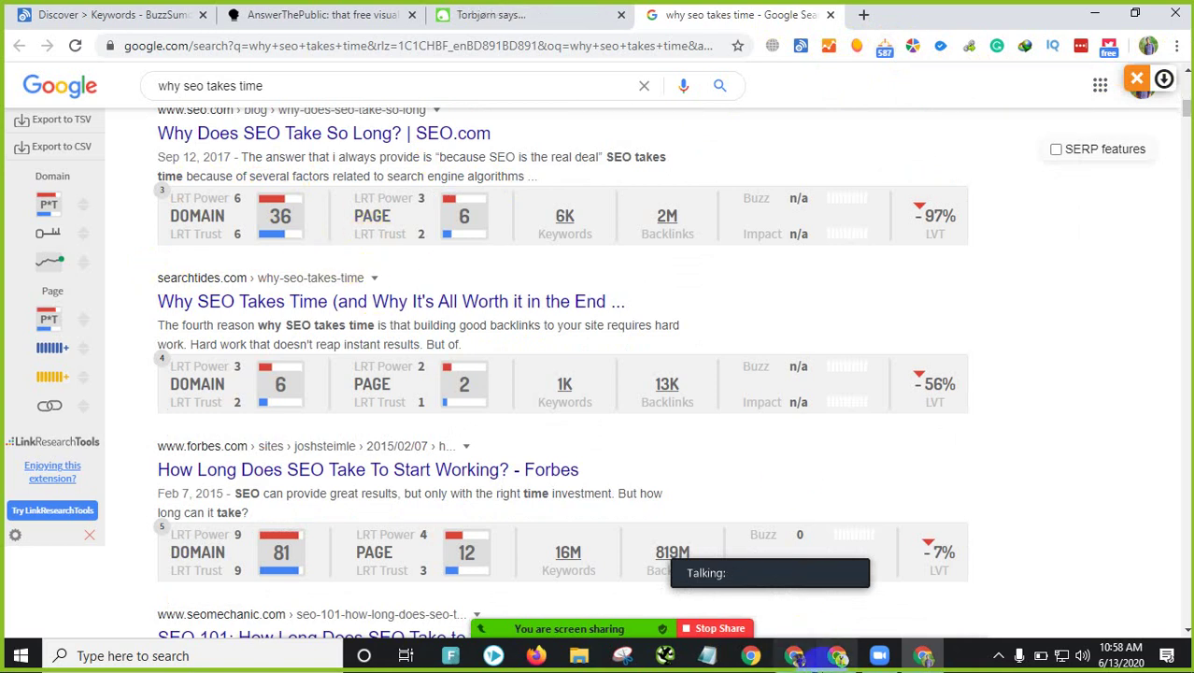
Step: Switch back to the window with the SEO Profiler login results and highlight the first result with its SEOquake metrics
left_click(825, 665)
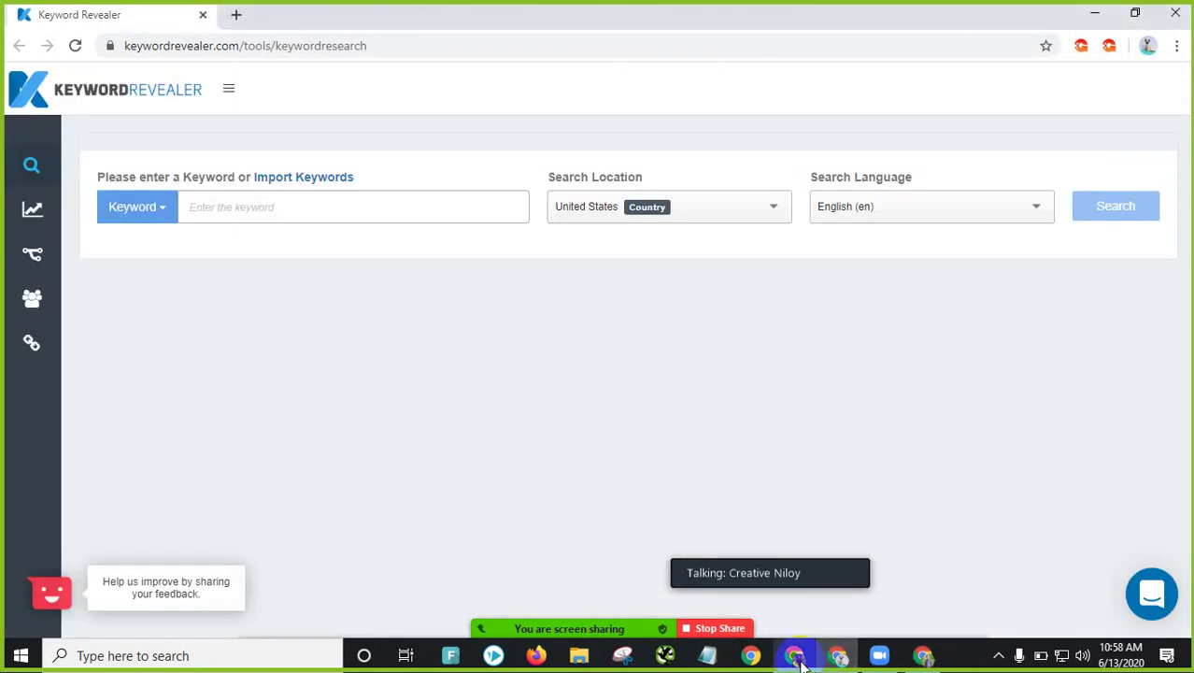
left_click(794, 655)
left_click_drag(147, 367, 459, 405)
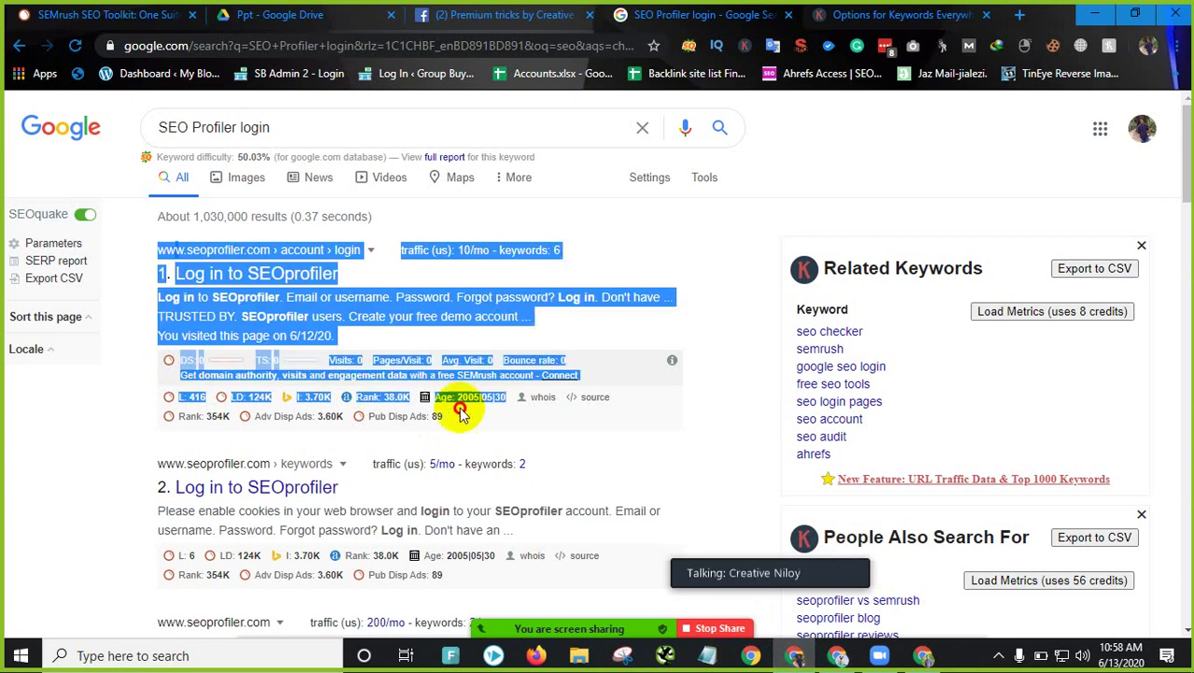
left_click(54, 467)
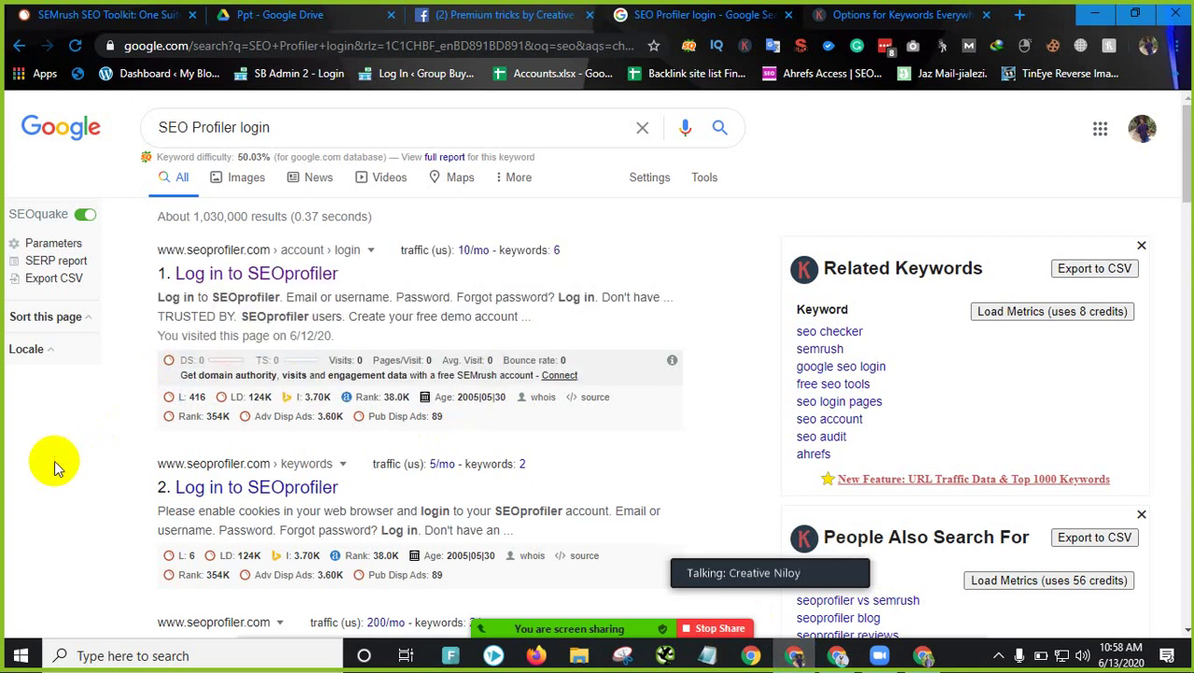
Step: Show the SEOquake extension's name and its available options, and close them again
left_click(690, 47)
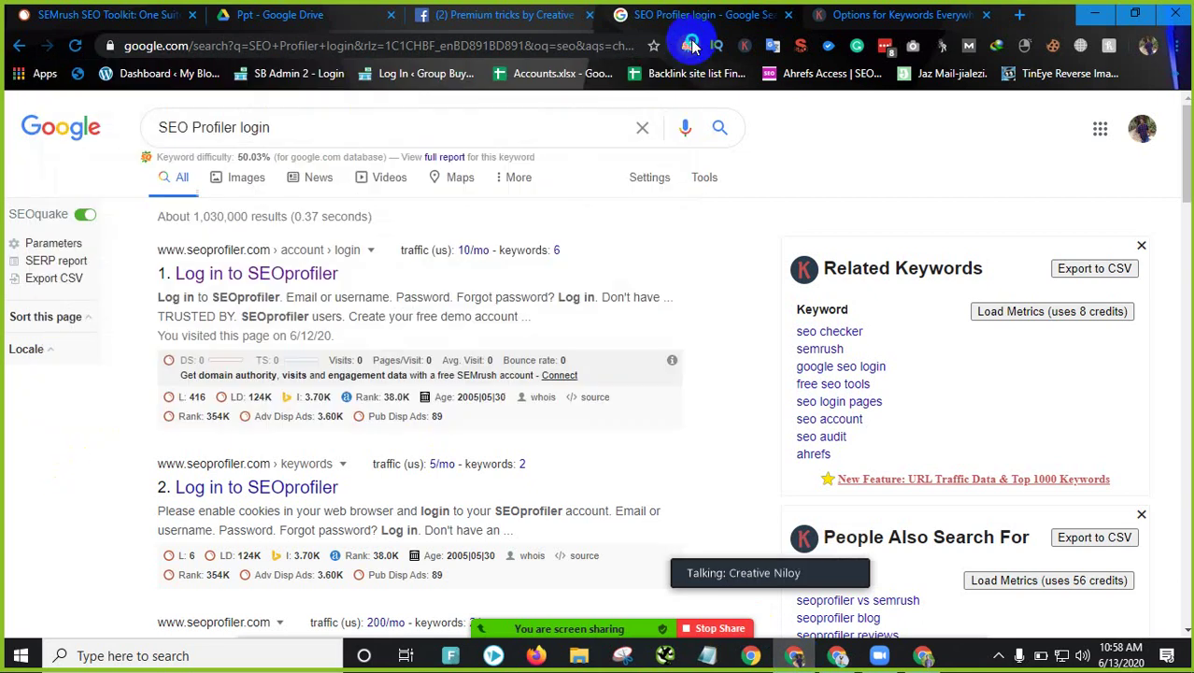
right_click(690, 47)
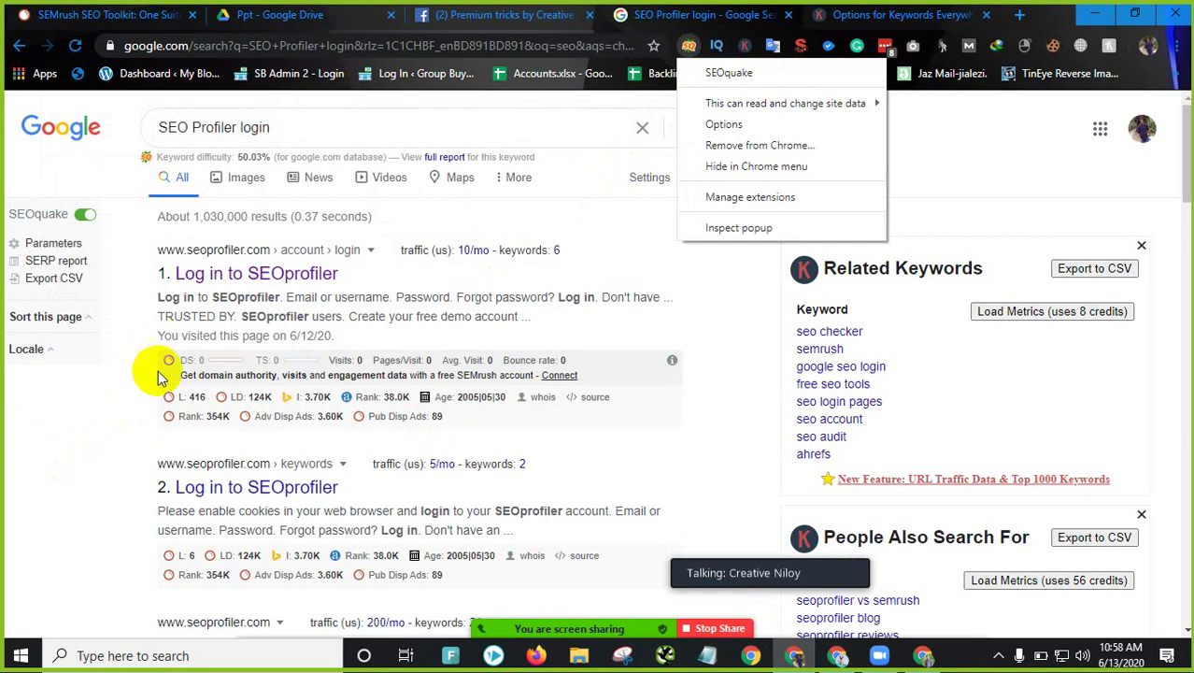
left_click(112, 425)
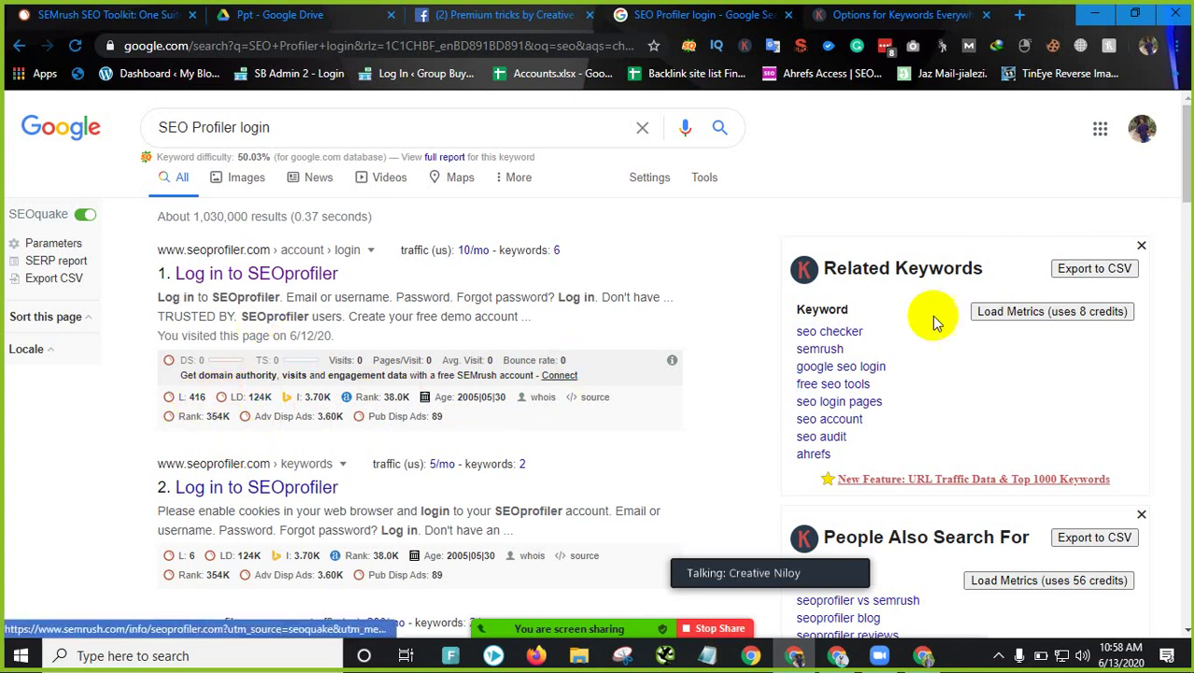
Step: Review the SEO Profiler login results with their keyword suggestions and revisit the Keywords Everywhere settings
scroll(715, 367, "down", 5)
scroll(714, 367, "down", 10)
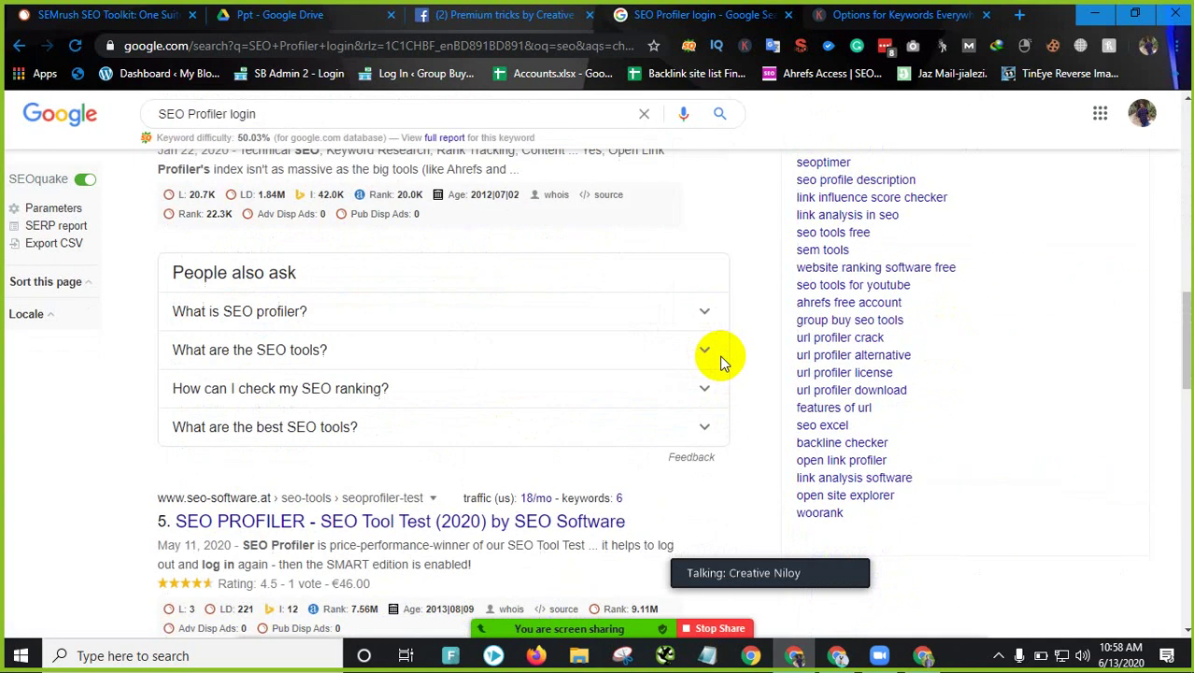
scroll(706, 355, "up", 10)
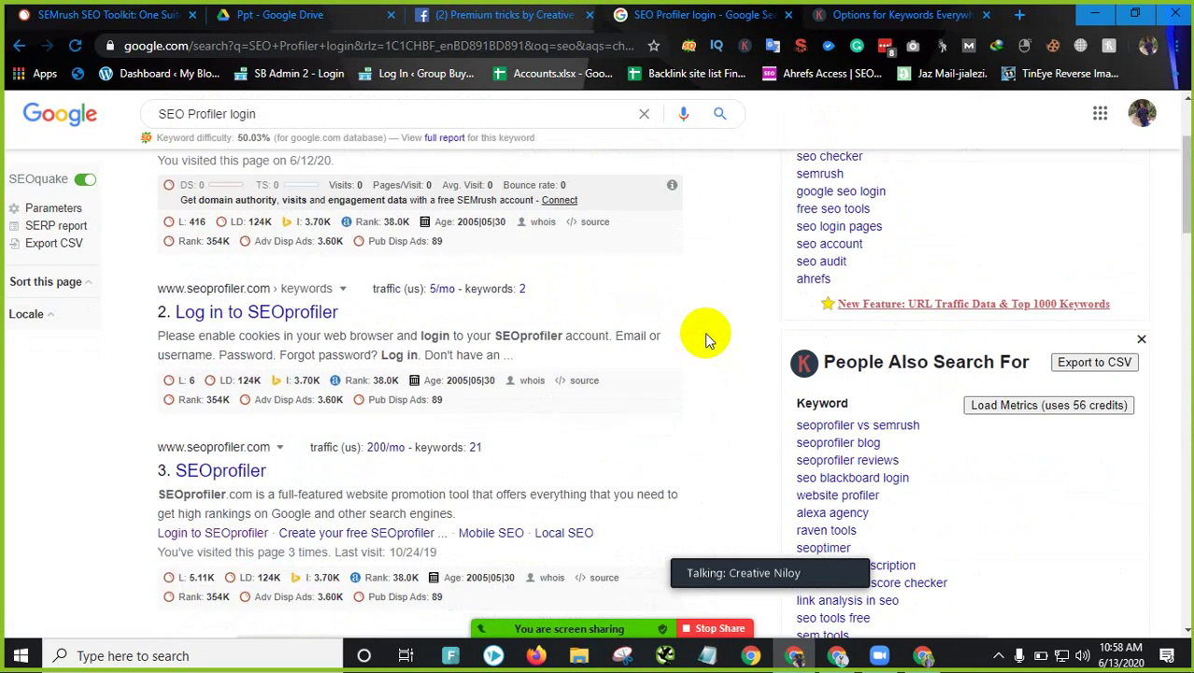
scroll(708, 280, "up", 1)
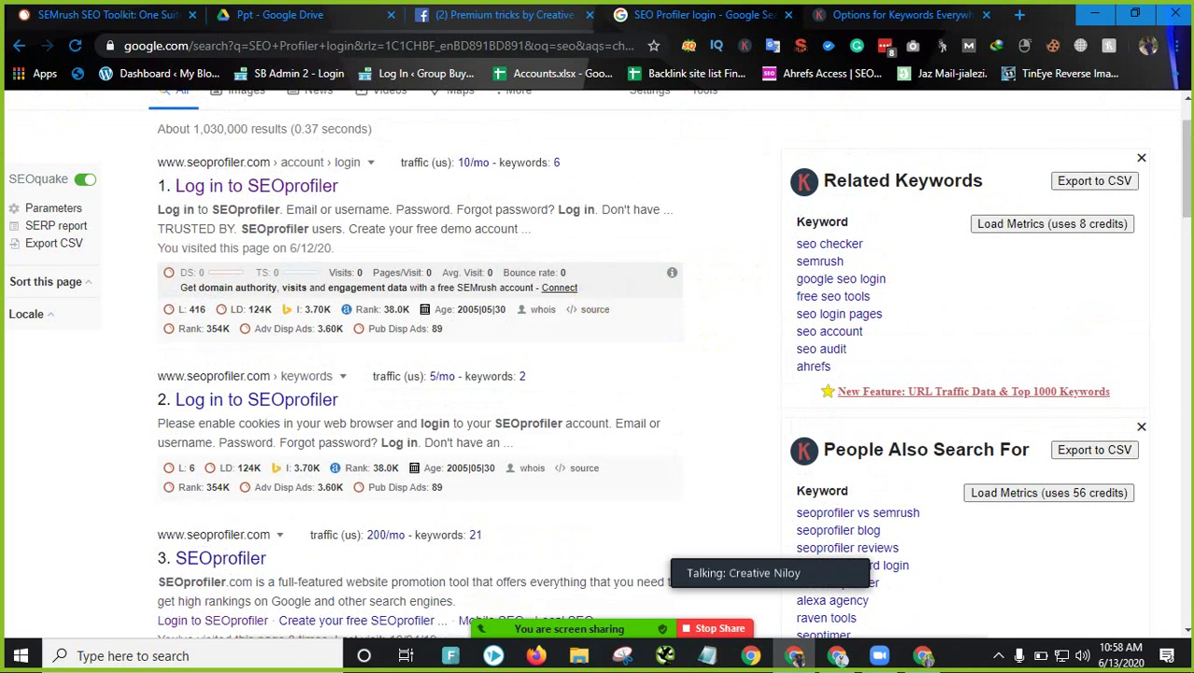
left_click(962, 16)
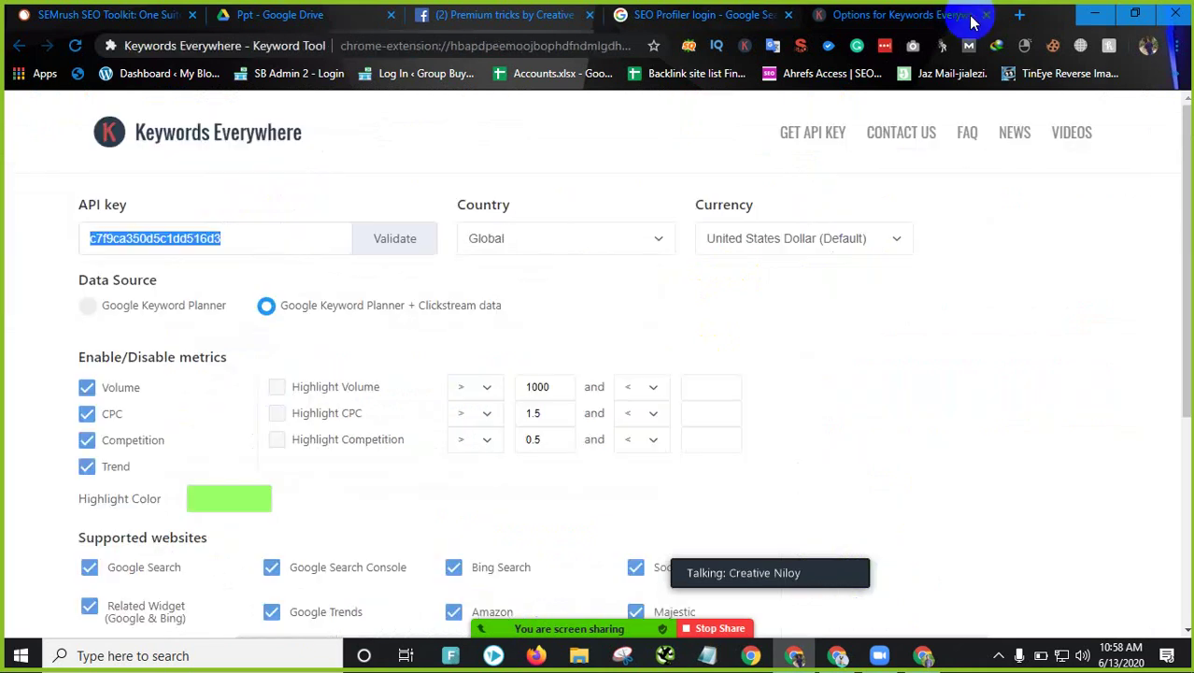
left_click(737, 14)
Step: Open the Introduction Of SEO.pptx presentation from the Ppt folder in Google Drive
left_click(354, 14)
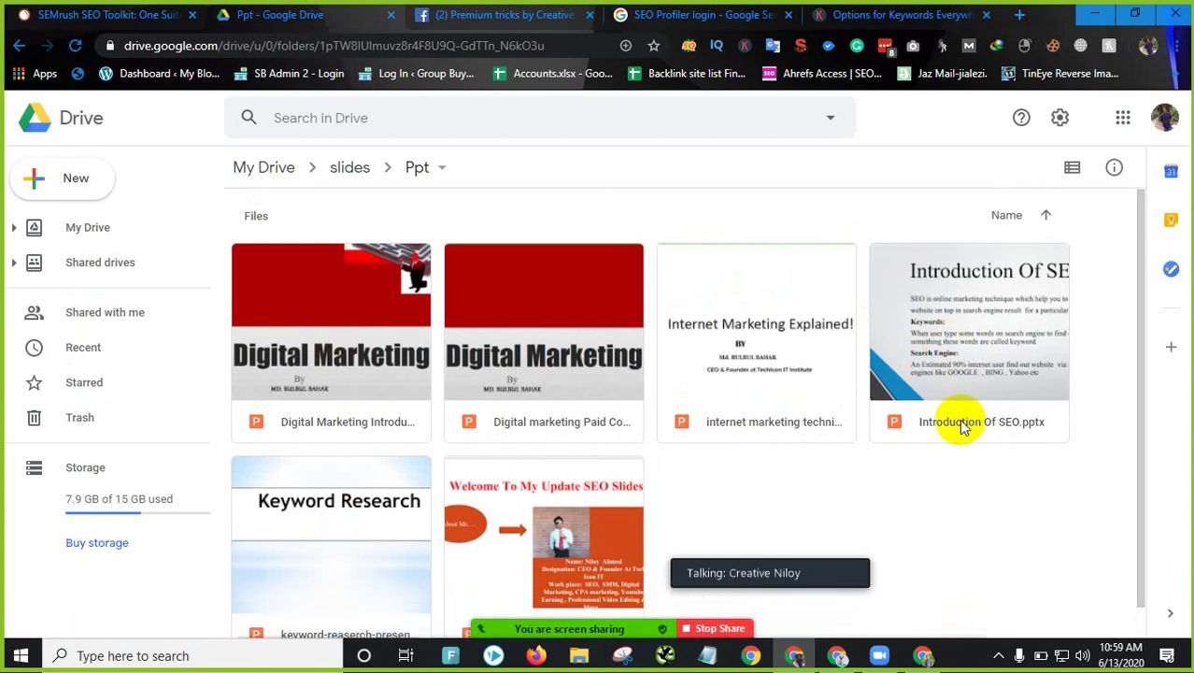
left_click(942, 374)
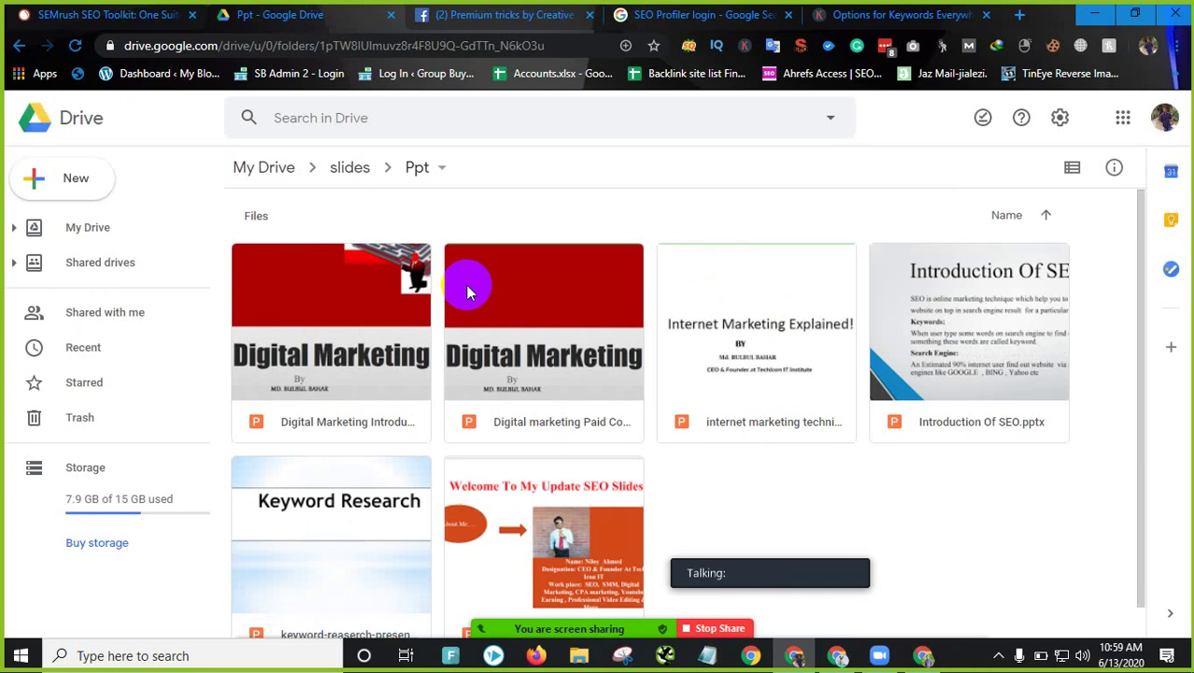
double_click(945, 311)
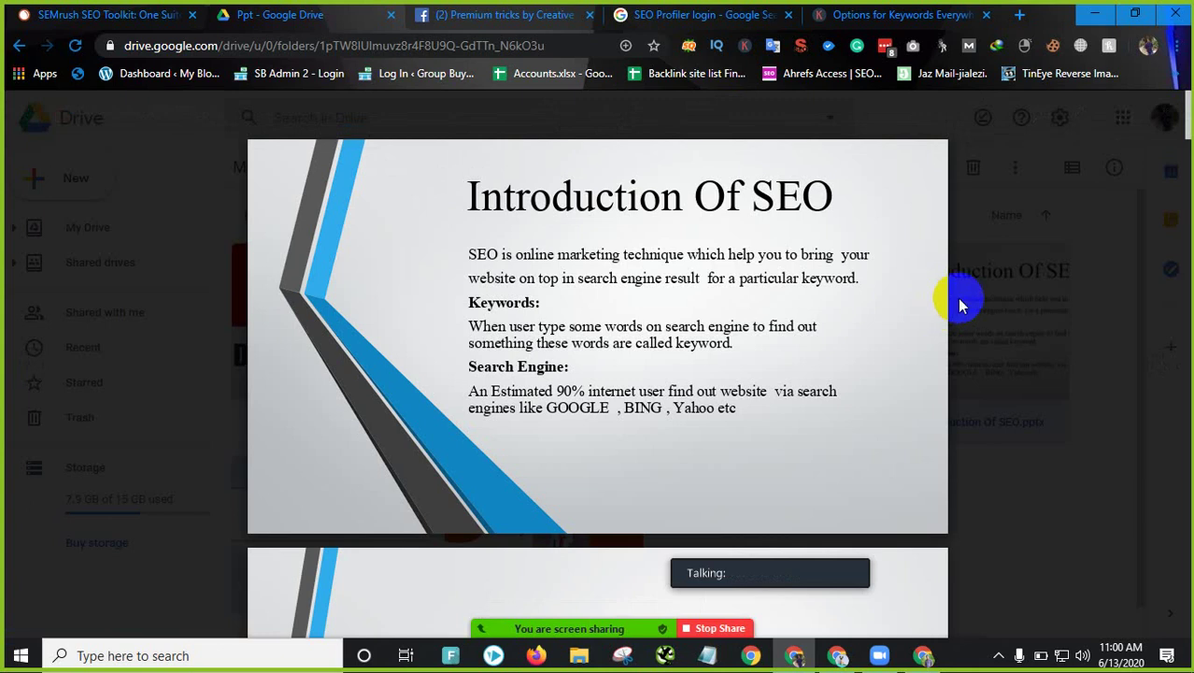
Step: Find the Topic Research & Keyword Selection slide in the presentation and highlight its "Select a Topic" point
scroll(624, 334, "down", 6)
scroll(624, 334, "down", 8)
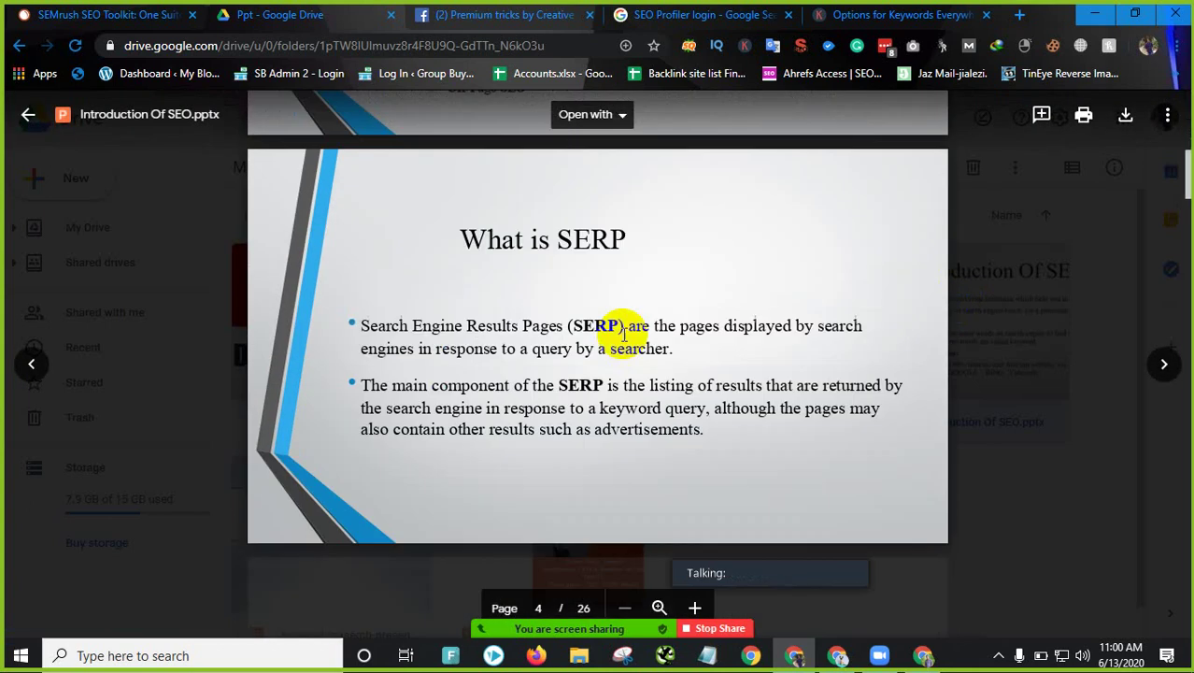
scroll(623, 336, "down", 12)
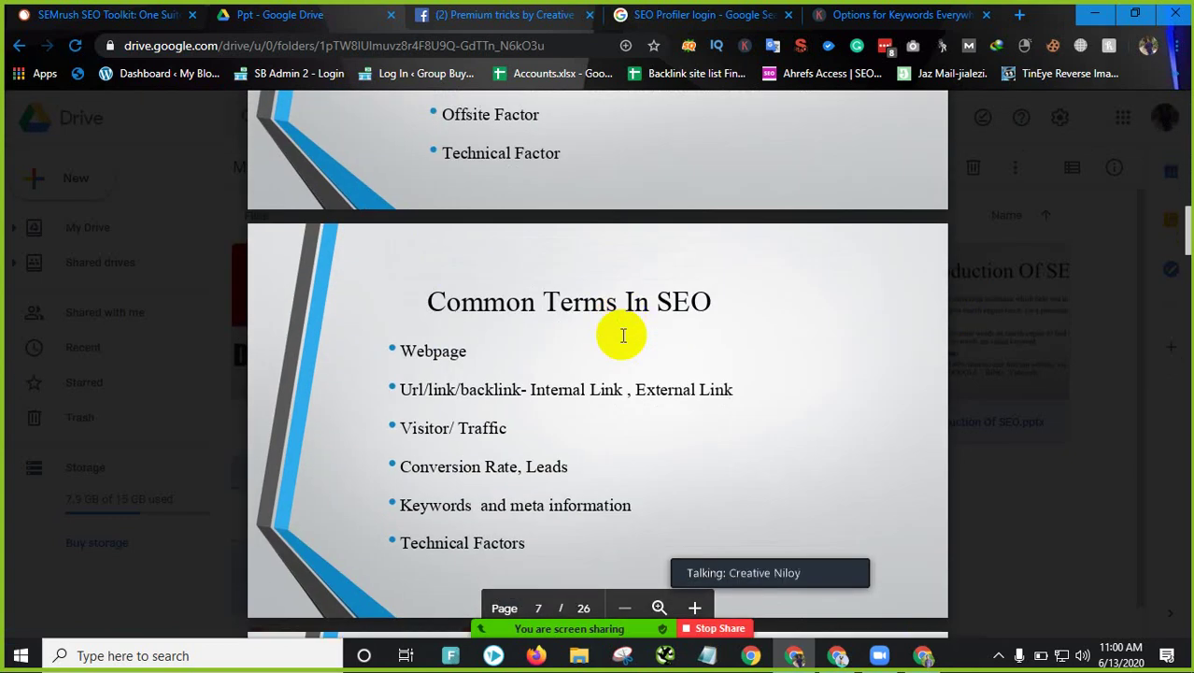
scroll(624, 335, "up", 3)
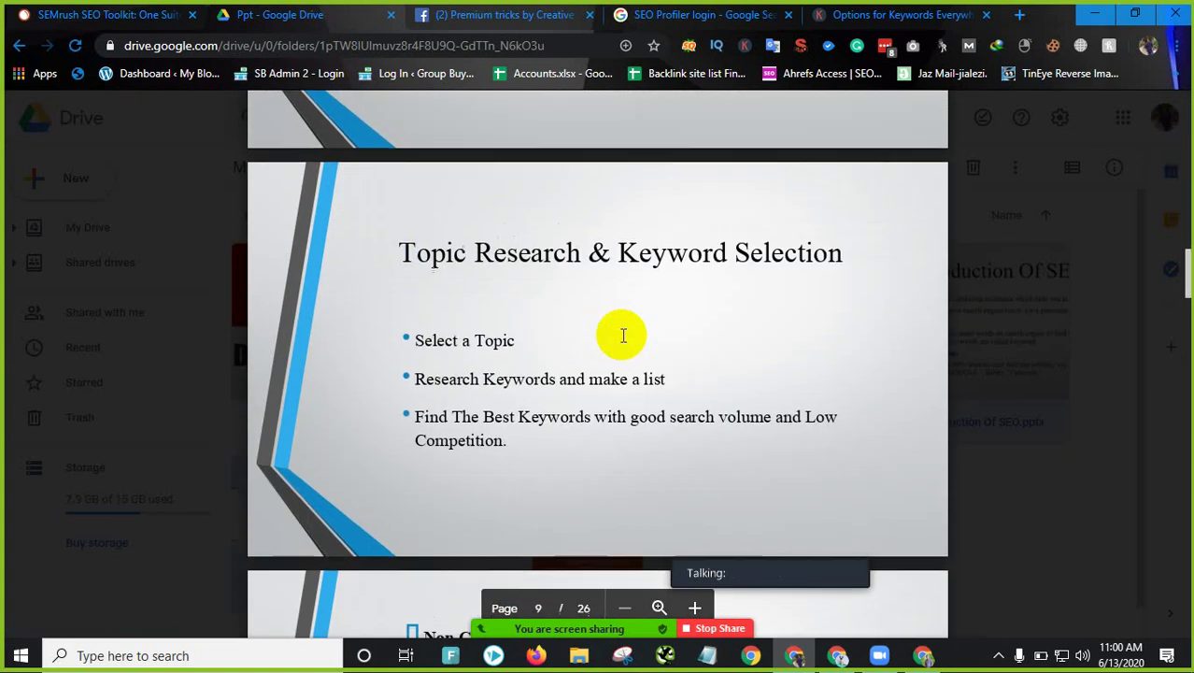
left_click_drag(416, 343, 515, 343)
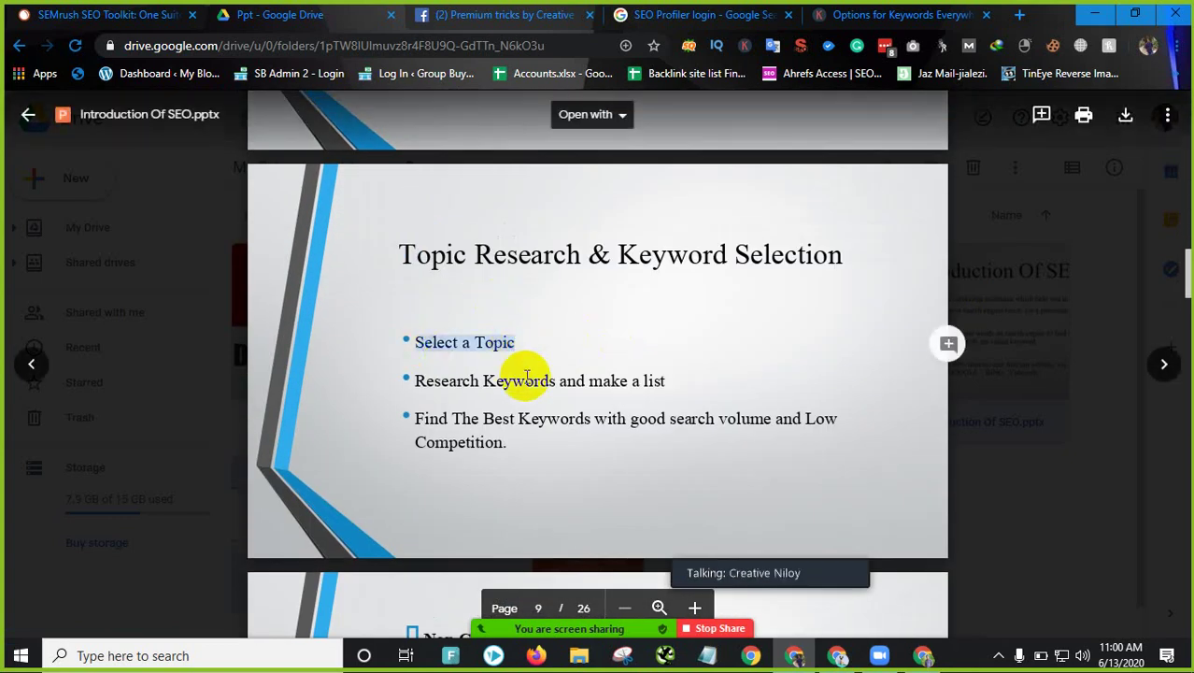
Step: Highlight the points on researching keywords and making a list, and on finding the best keywords with good search volume and low competition
scroll(515, 407, "down", 3)
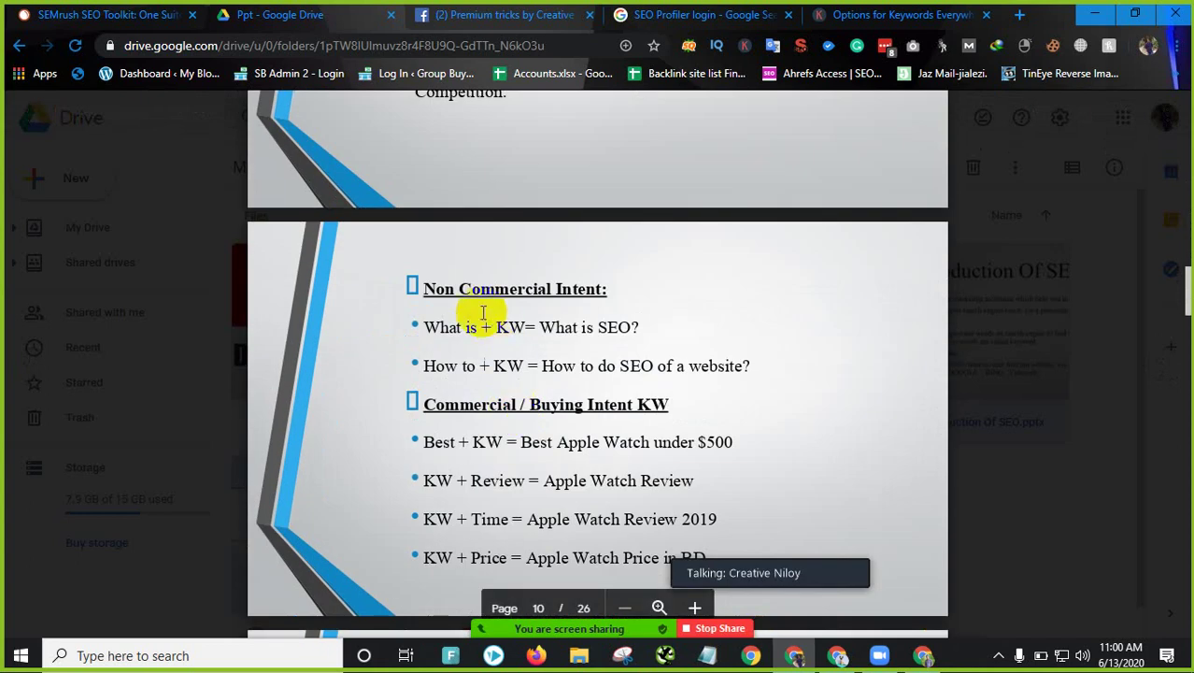
scroll(467, 312, "up", 3)
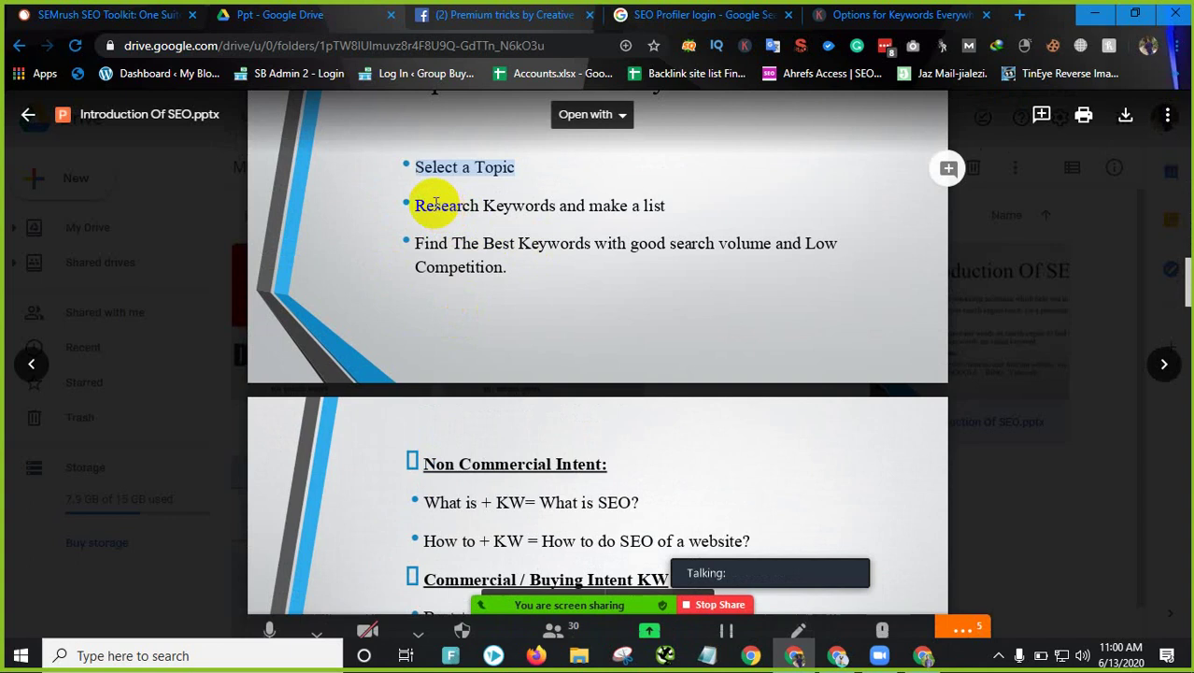
left_click_drag(422, 207, 663, 207)
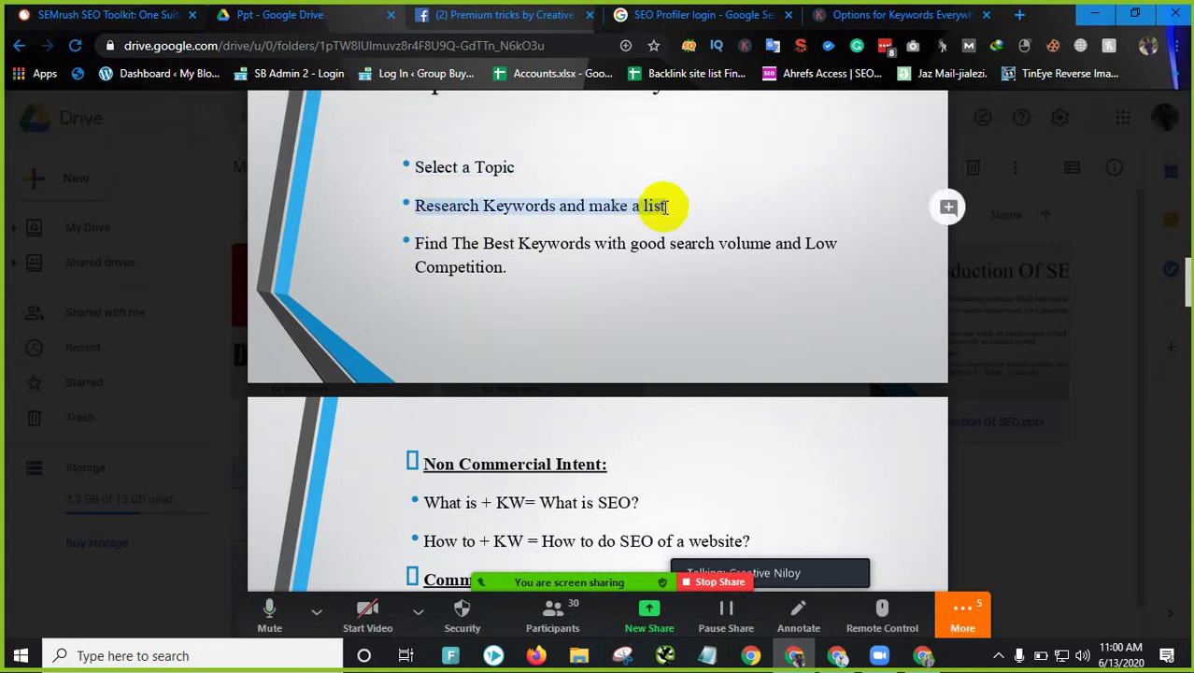
left_click_drag(416, 243, 585, 253)
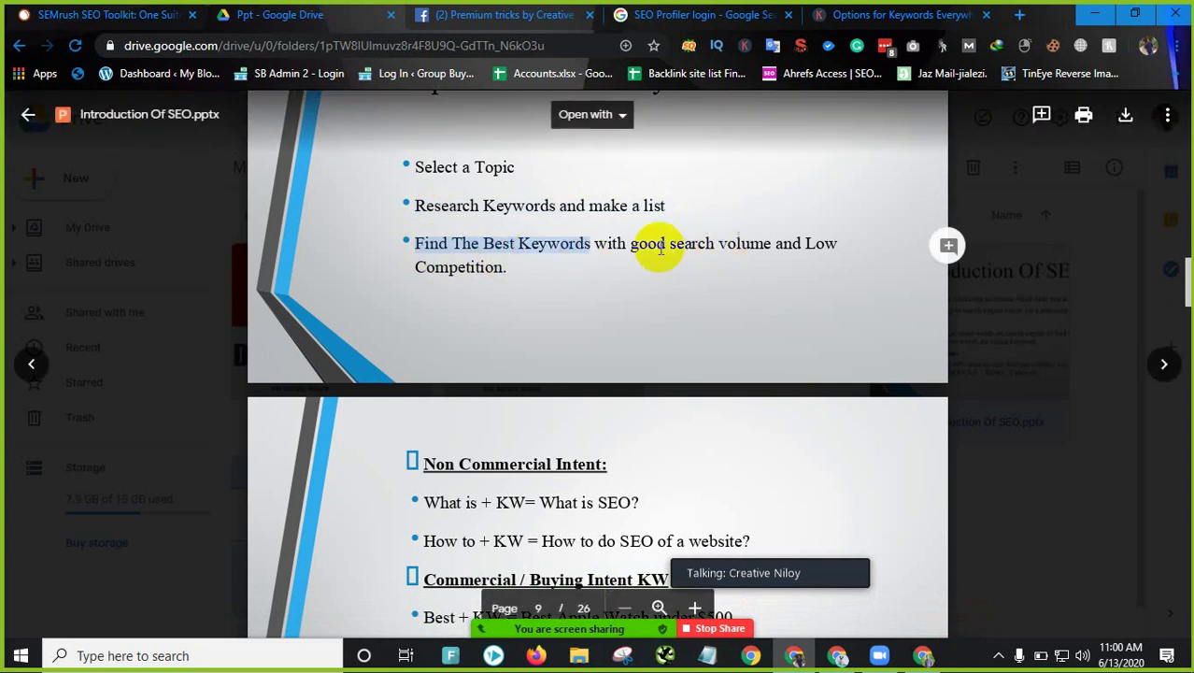
left_click_drag(670, 247, 761, 253)
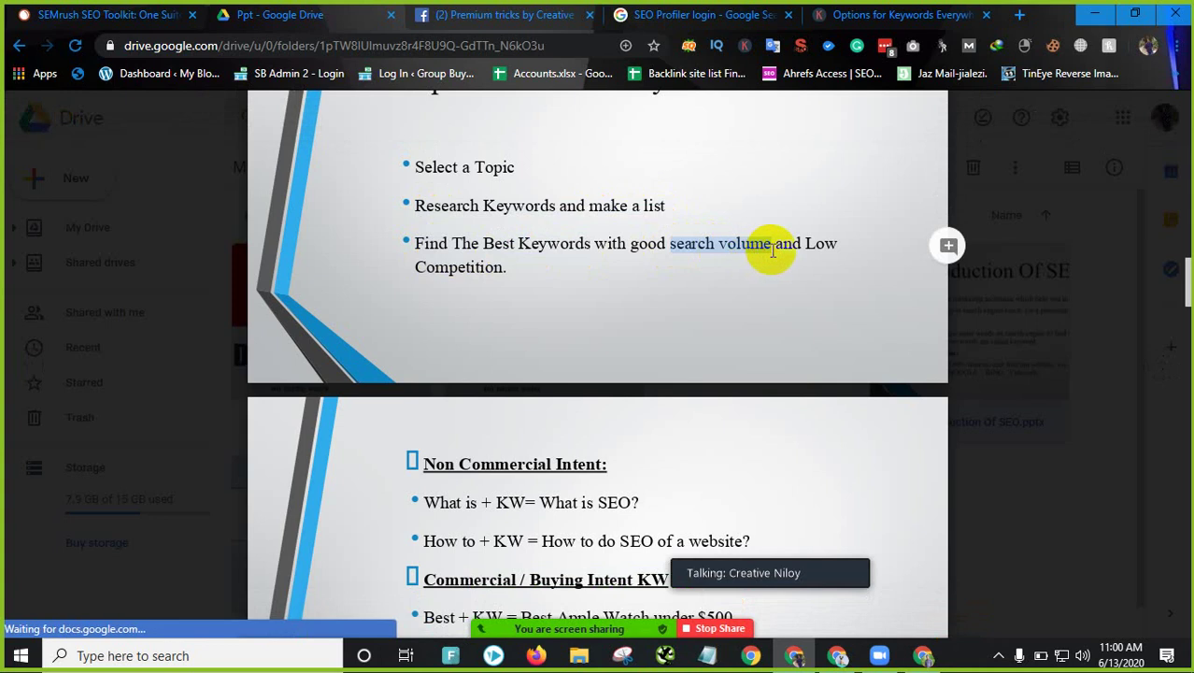
left_click(803, 246)
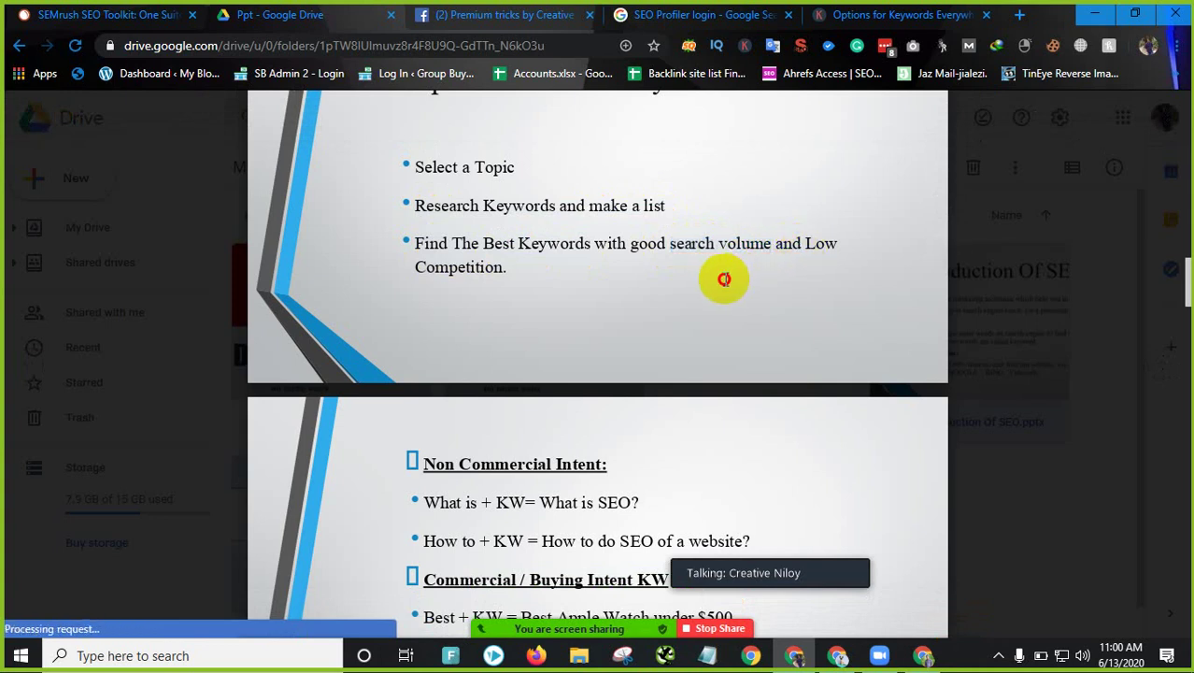
double_click(809, 250)
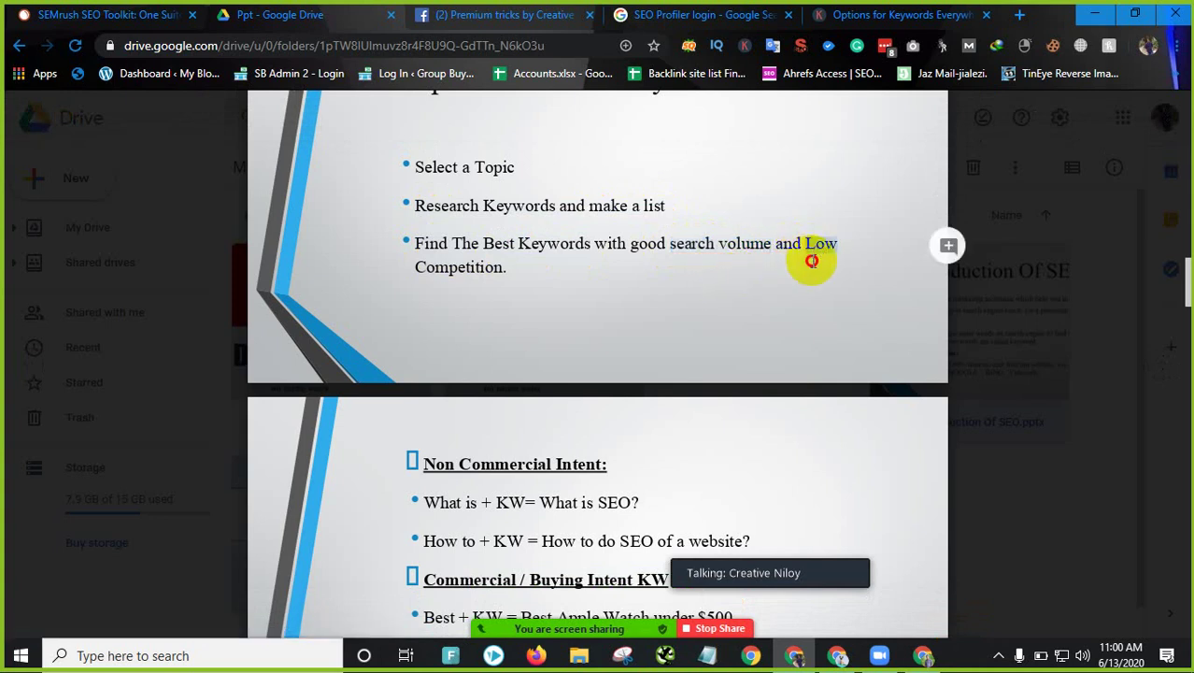
left_click(519, 264)
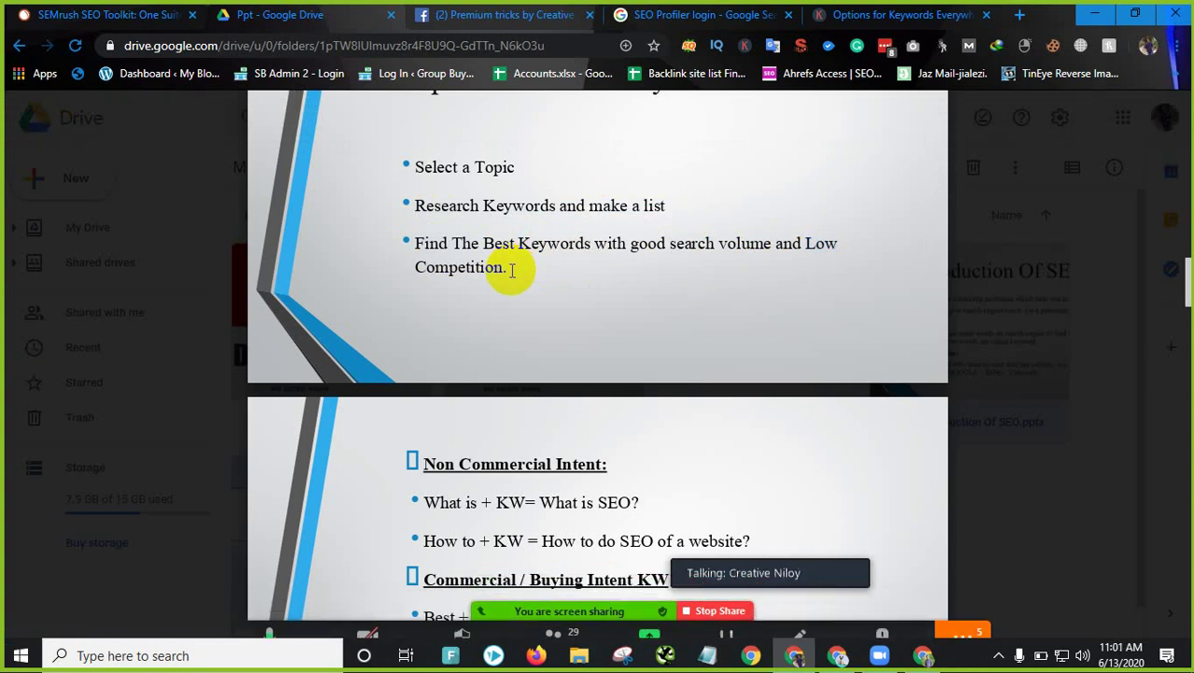
Step: Close the SEO Profiler login results and search Google for "seo expert profile in bangladesh" in a new tab
left_click(787, 16)
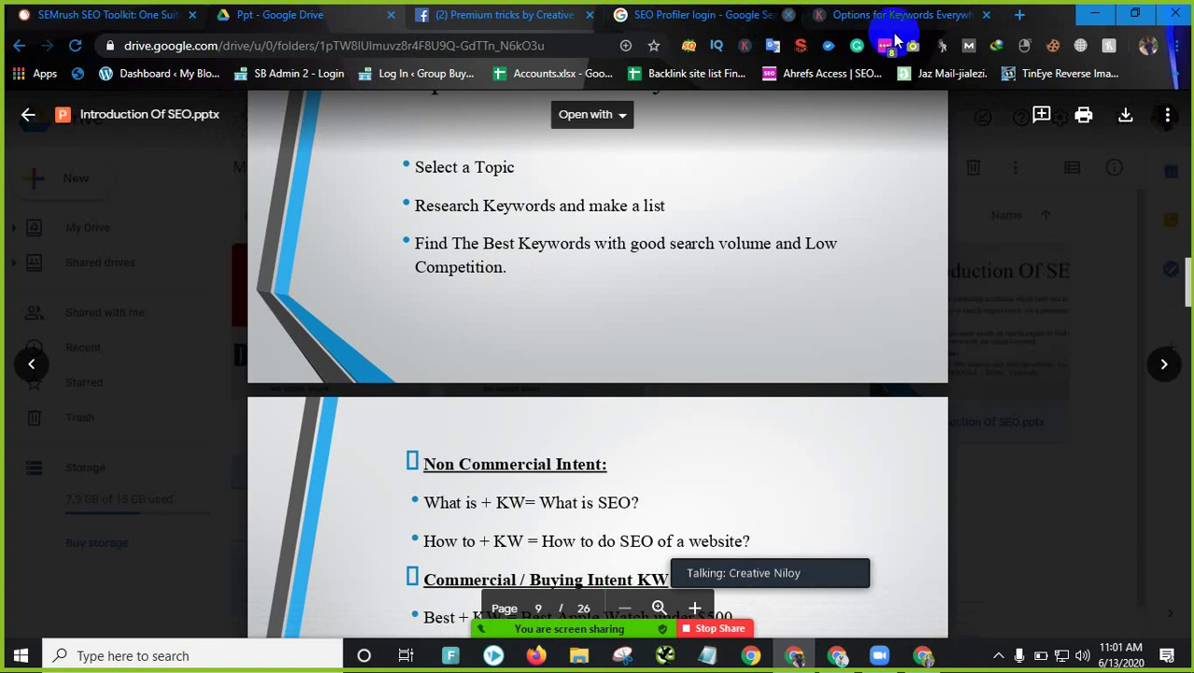
left_click(830, 15)
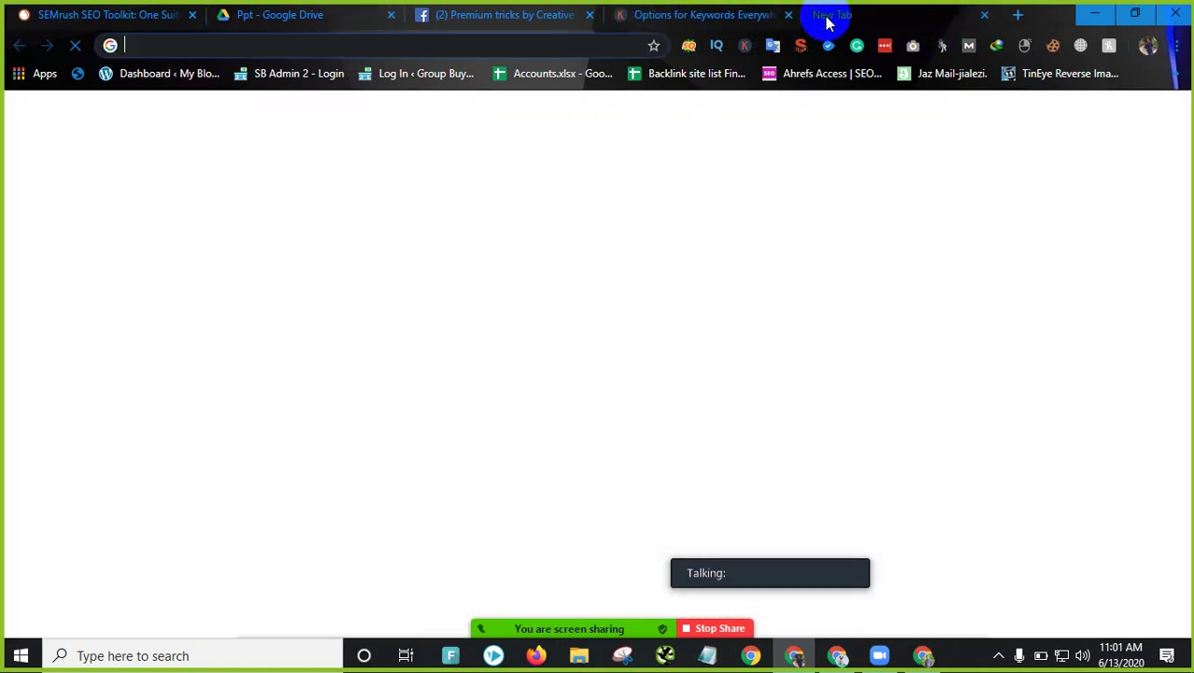
type("seo")
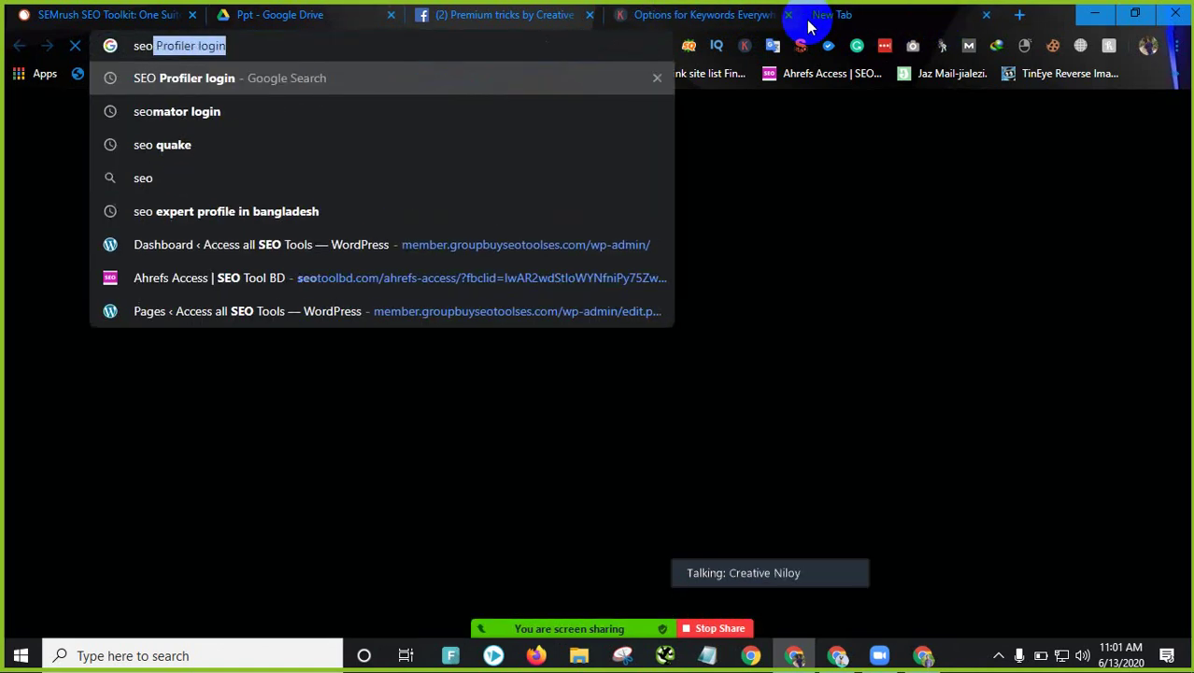
type(" ex")
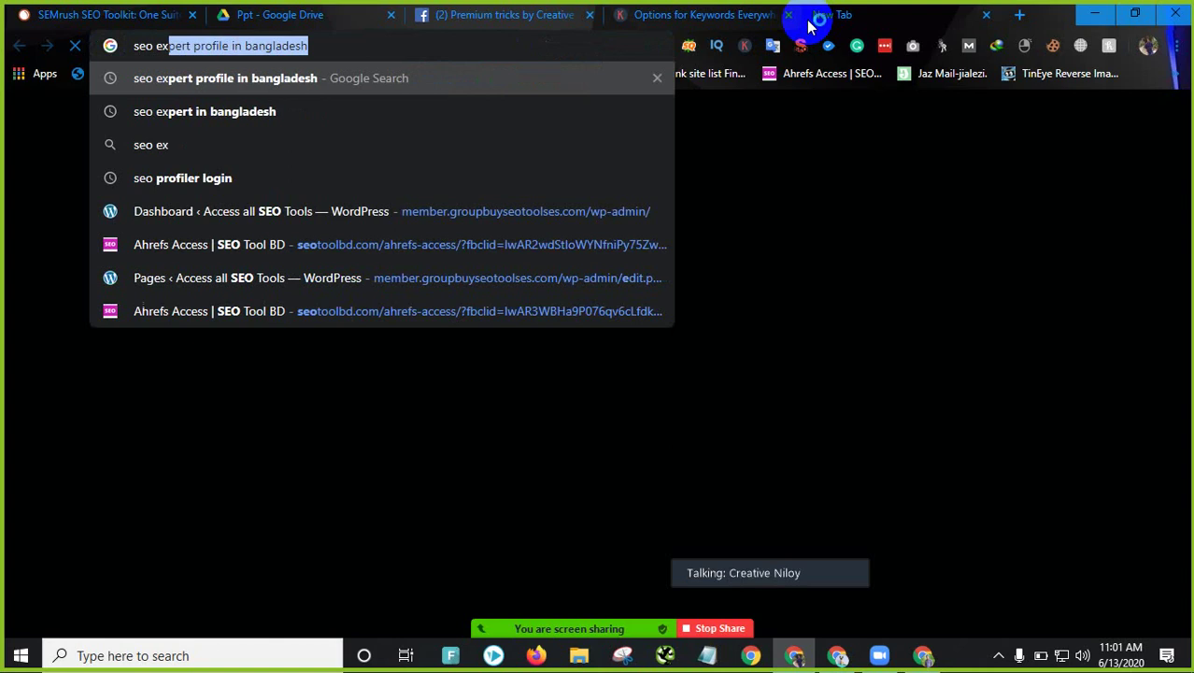
key("Return")
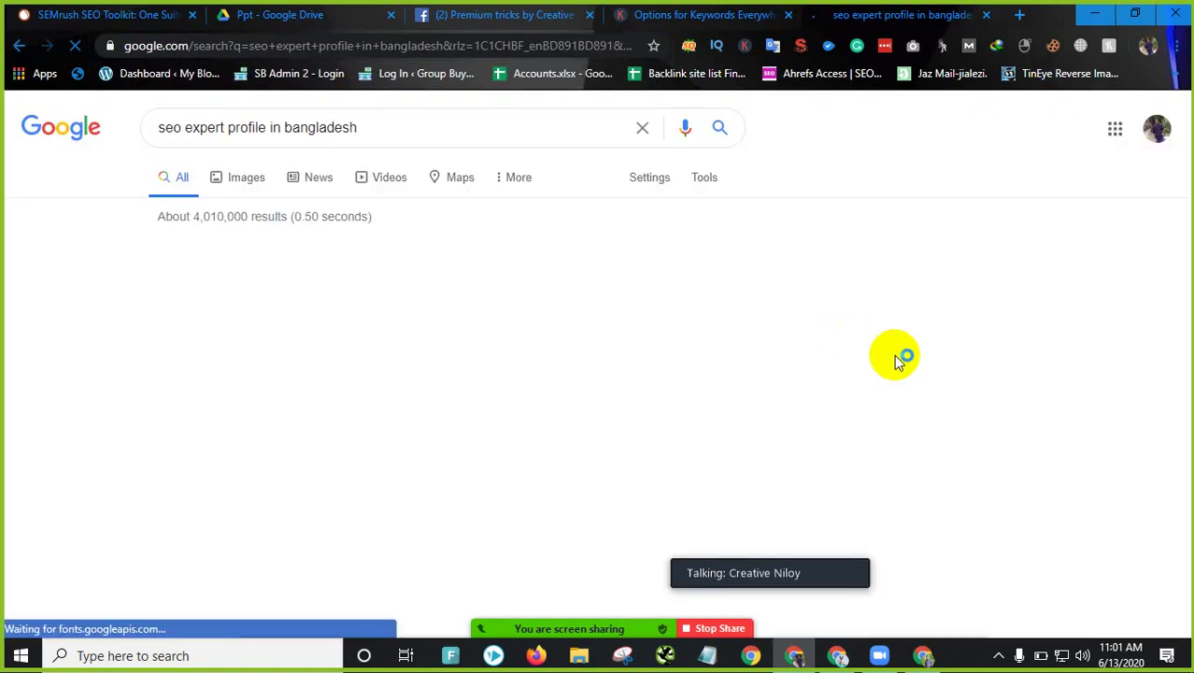
Step: Examine the top organic results for the query, their SEOquake metrics and the search performance summary
scroll(125, 374, "down", 4)
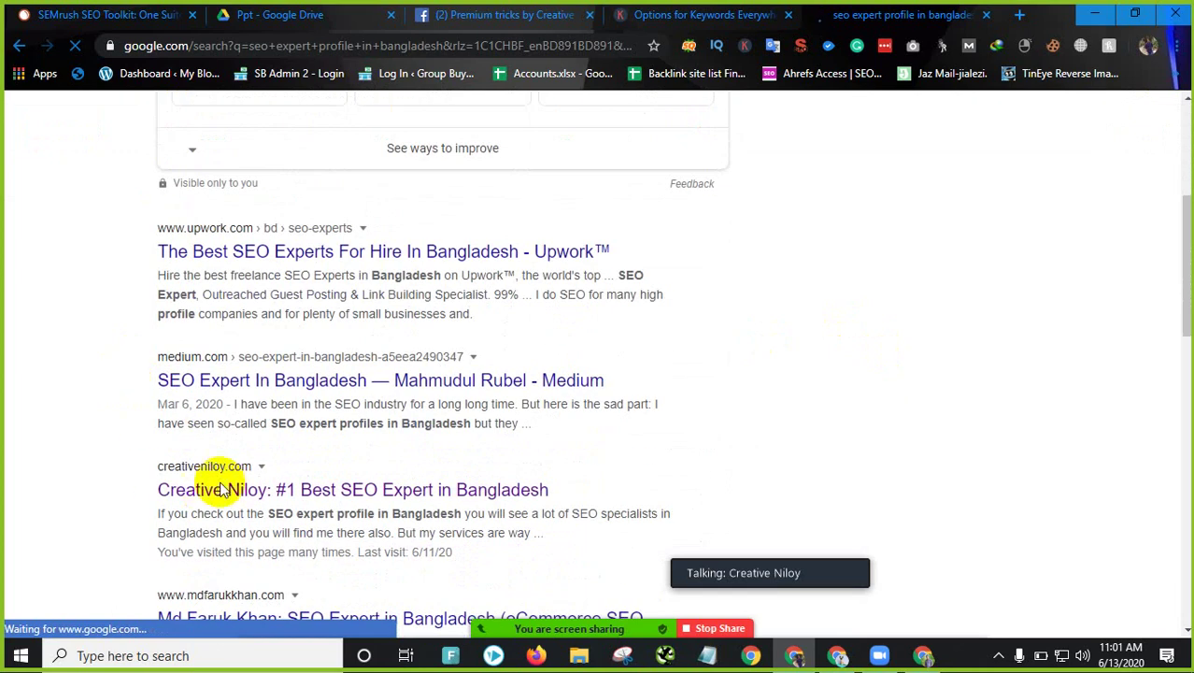
scroll(265, 270, "down", 1)
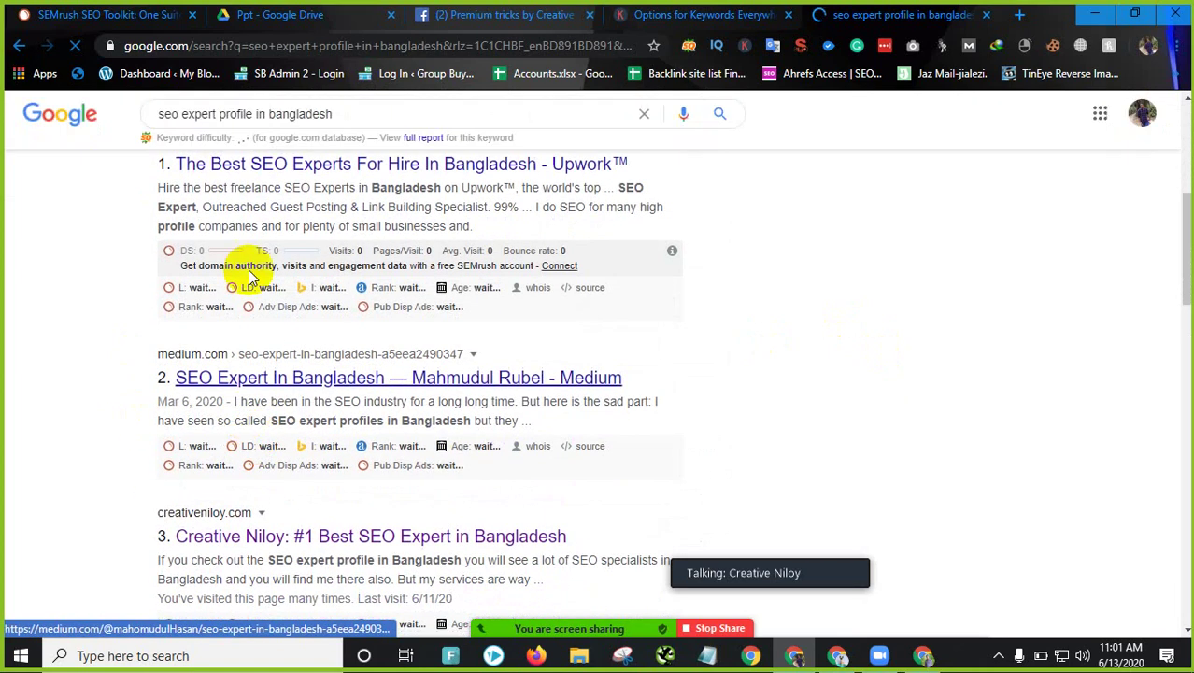
scroll(245, 336, "up", 1)
scroll(244, 336, "down", 3)
scroll(213, 244, "up", 2)
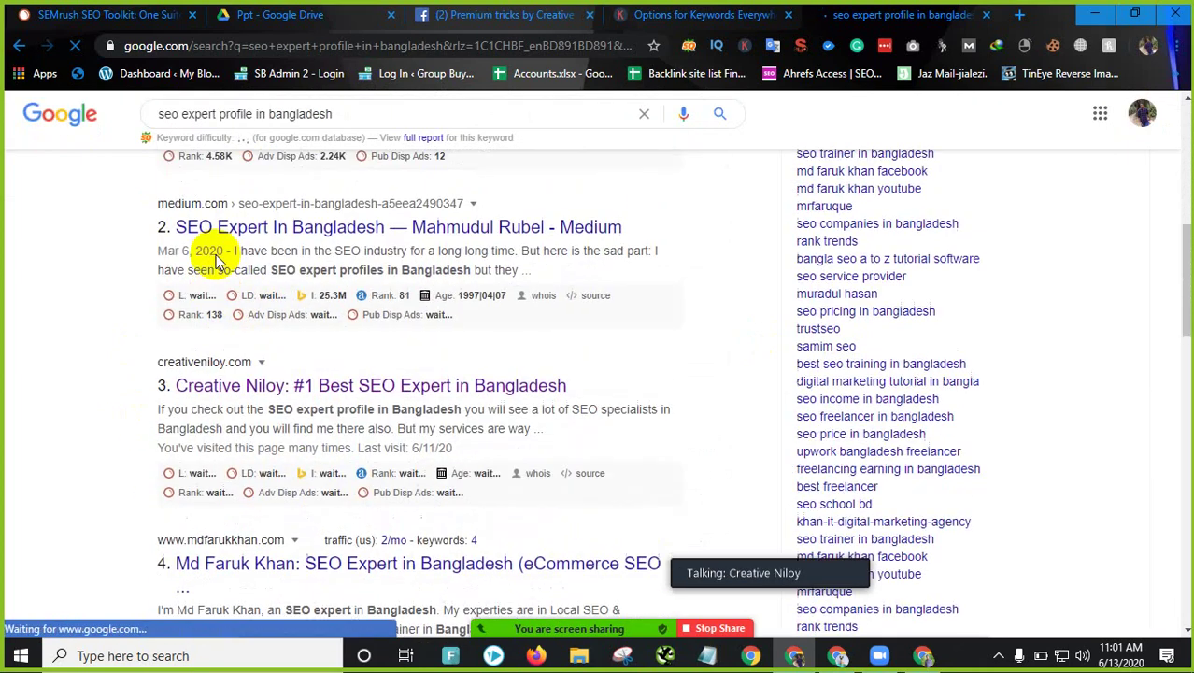
scroll(238, 234, "up", 1)
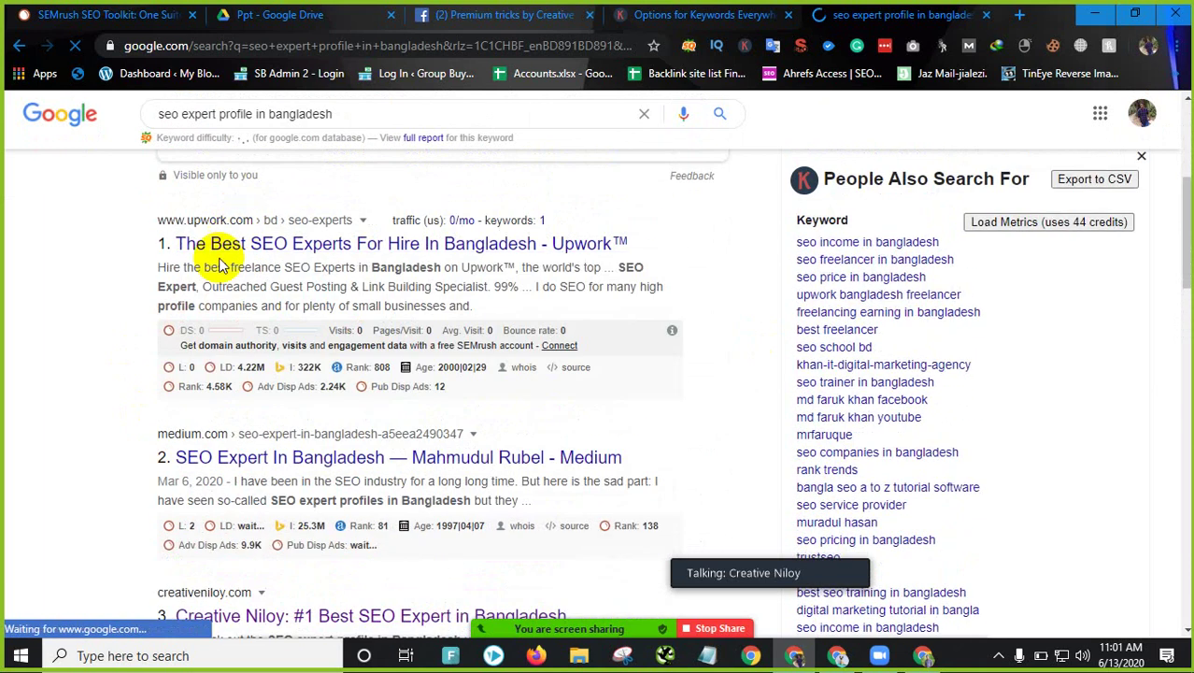
scroll(215, 336, "down", 2)
scroll(306, 290, "down", 1)
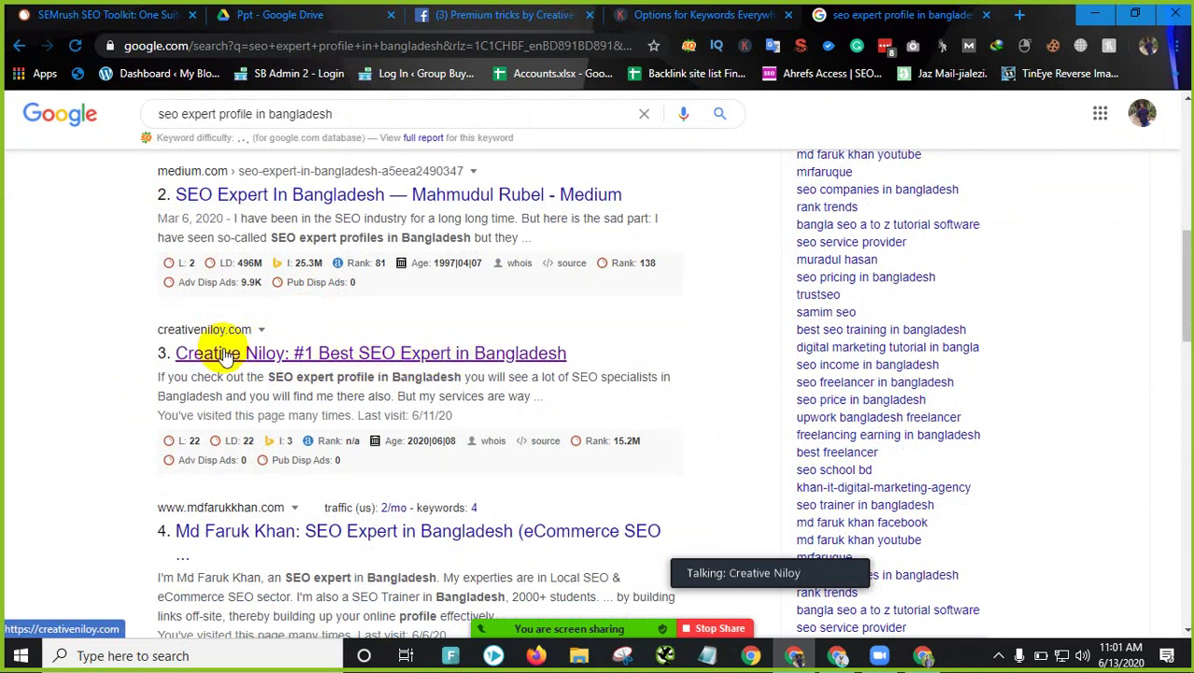
scroll(224, 360, "up", 6)
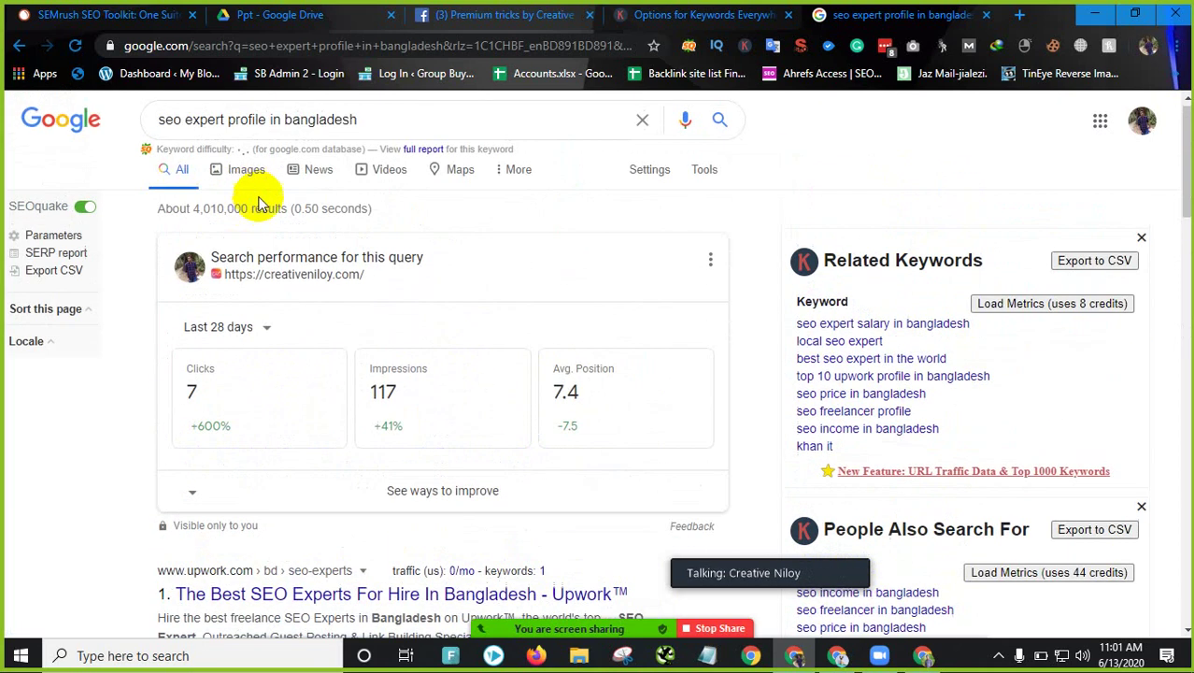
Step: Mute all current and new meeting participants while allowing them to unmute themselves, and minimize the participant list
left_click(568, 622)
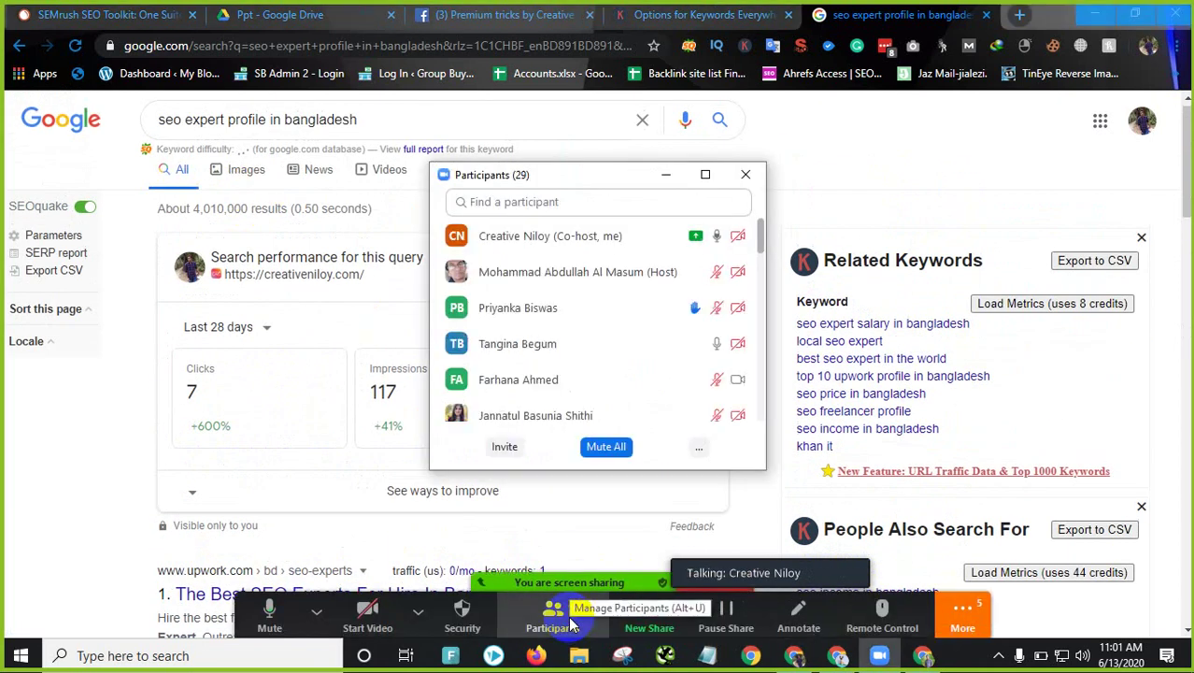
left_click(606, 445)
left_click(660, 377)
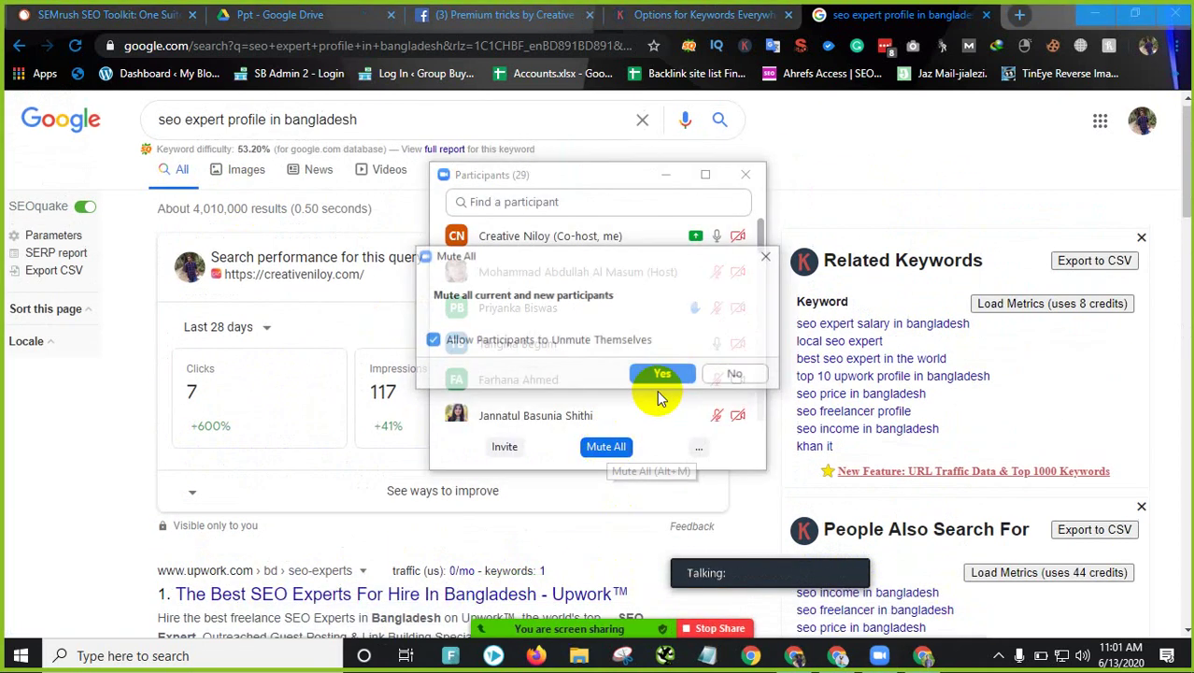
left_click(658, 378)
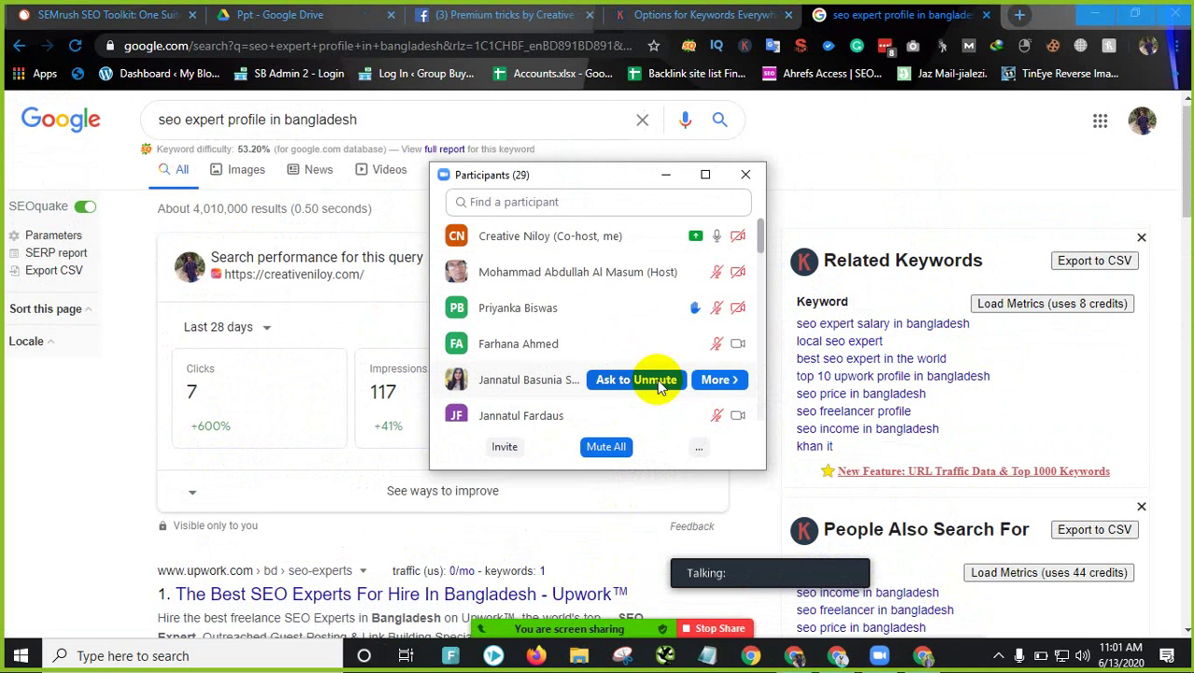
left_click(665, 174)
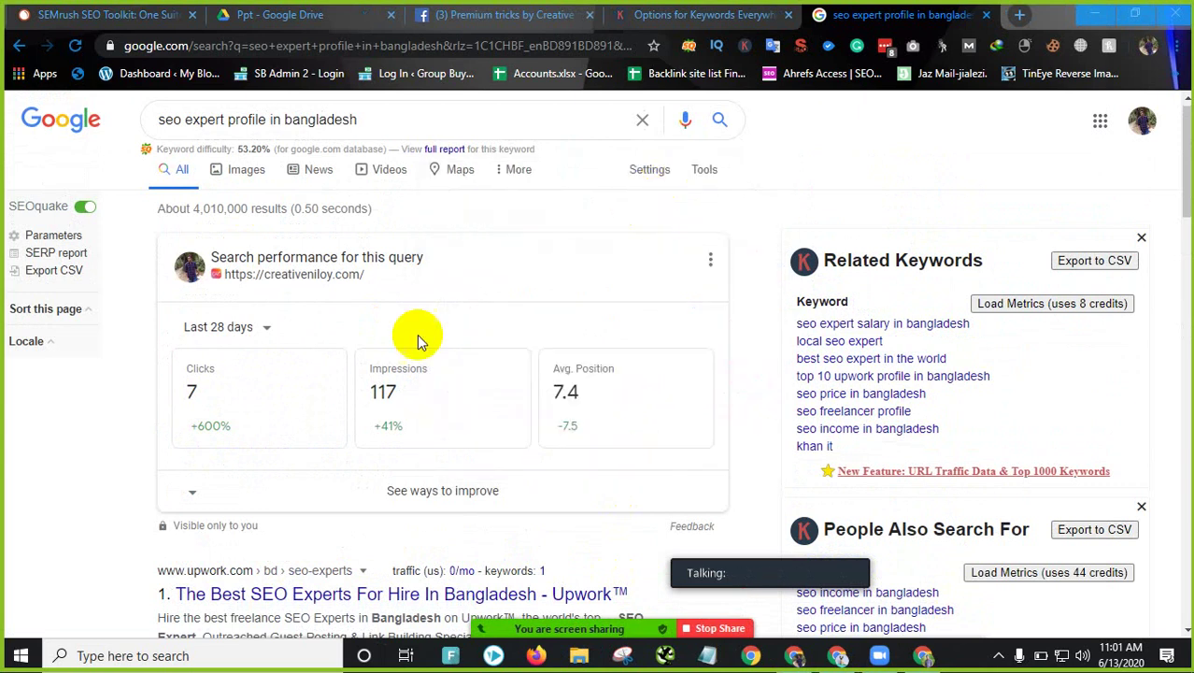
Step: Point out the search query with its keyword difficulty and highlight the number of results found
scroll(187, 458, "down", 2)
scroll(197, 458, "up", 2)
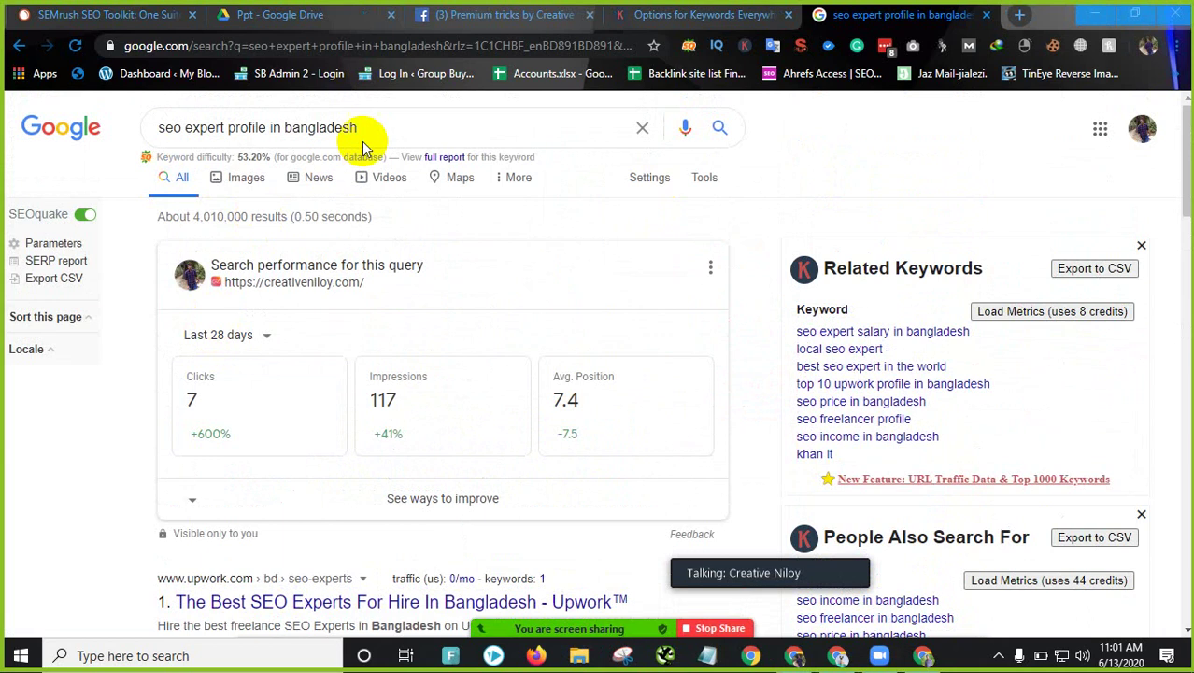
left_click_drag(363, 142, 56, 150)
left_click(826, 139)
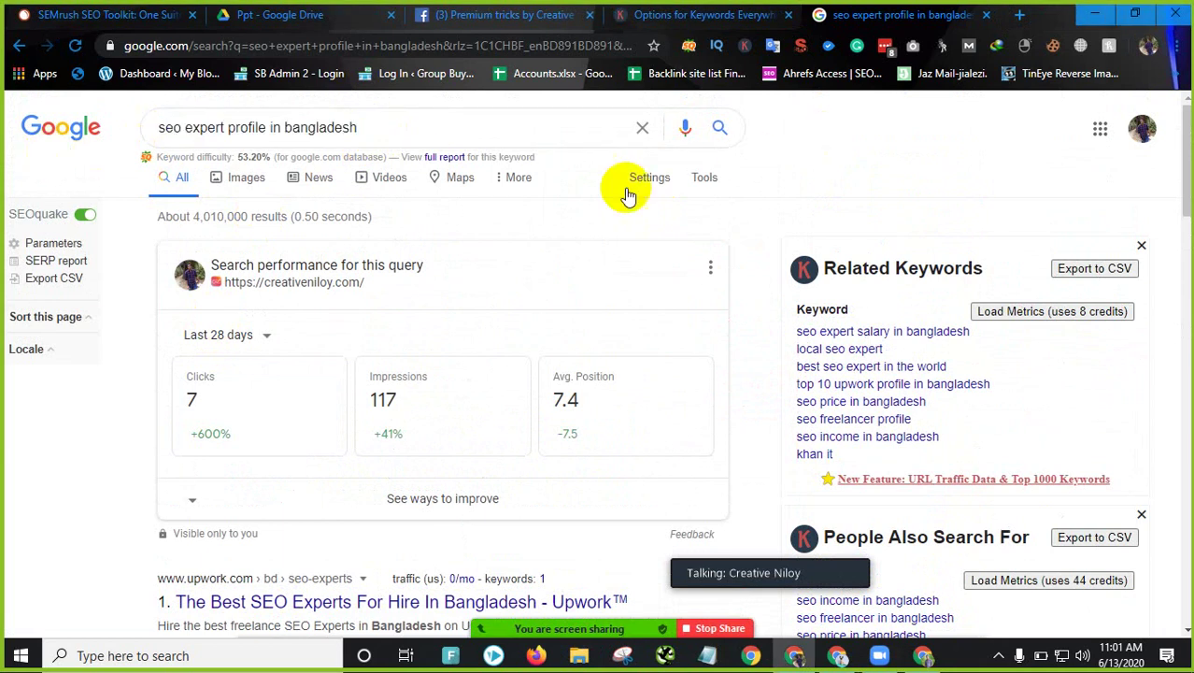
left_click_drag(190, 217, 257, 234)
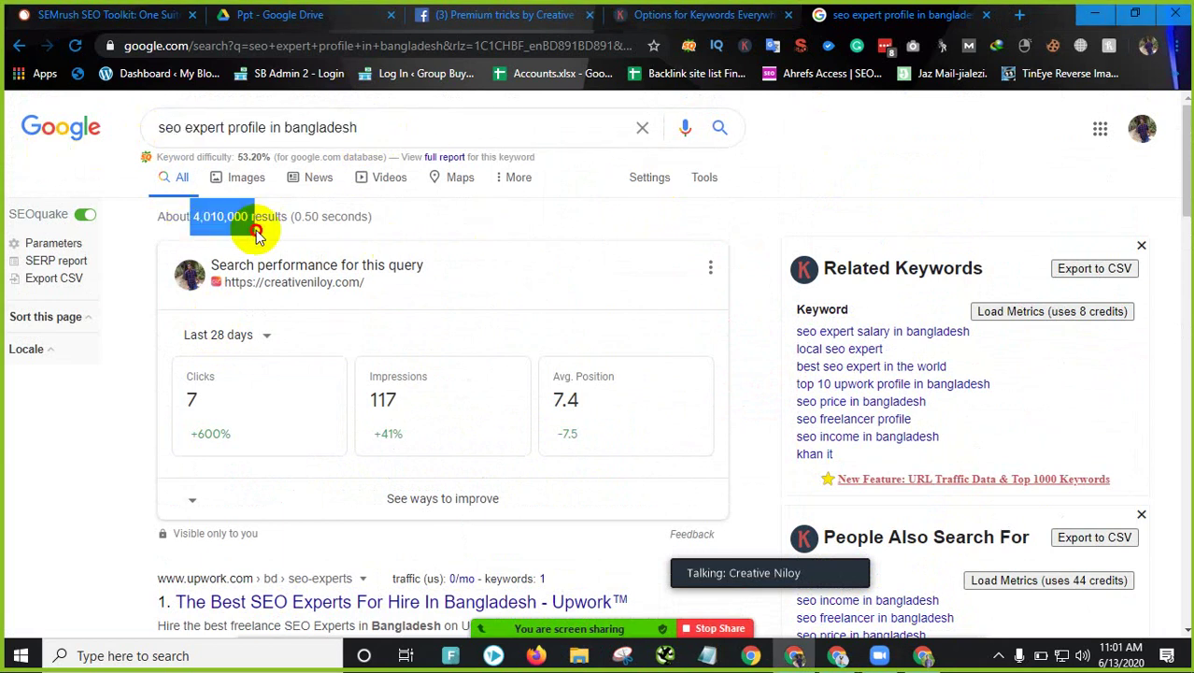
Step: Admit the waiting participant to the meeting and look through the first page's results and related searches
scroll(733, 287, "down", 5)
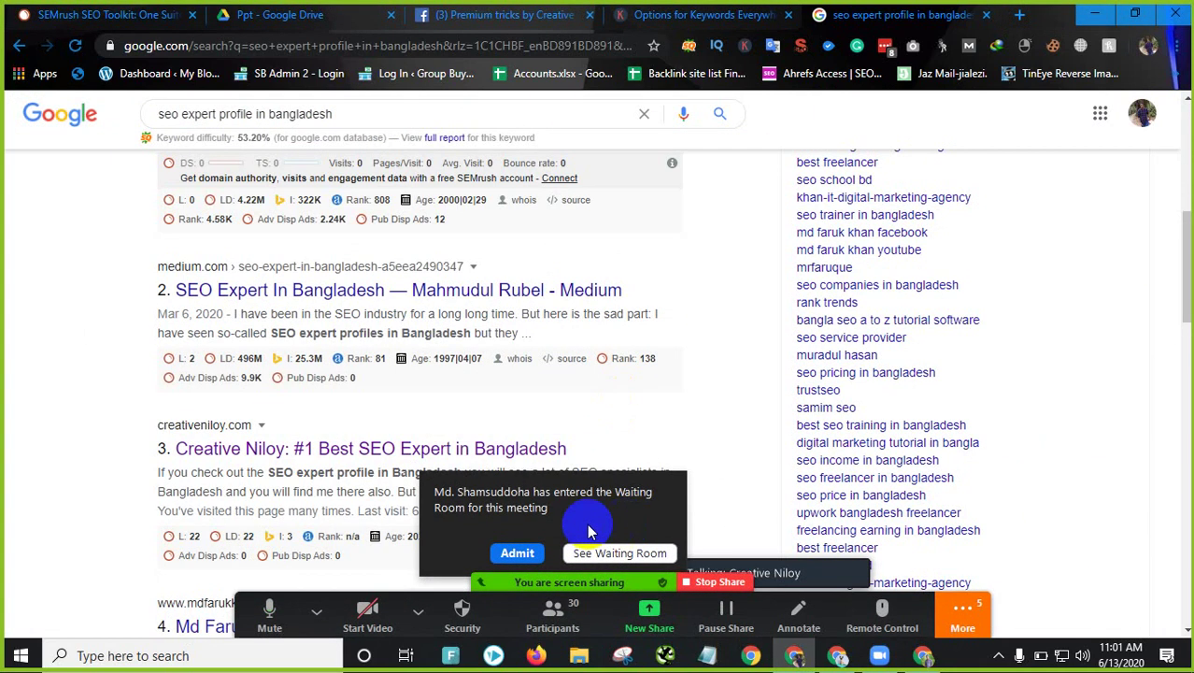
left_click(515, 553)
scroll(38, 458, "down", 15)
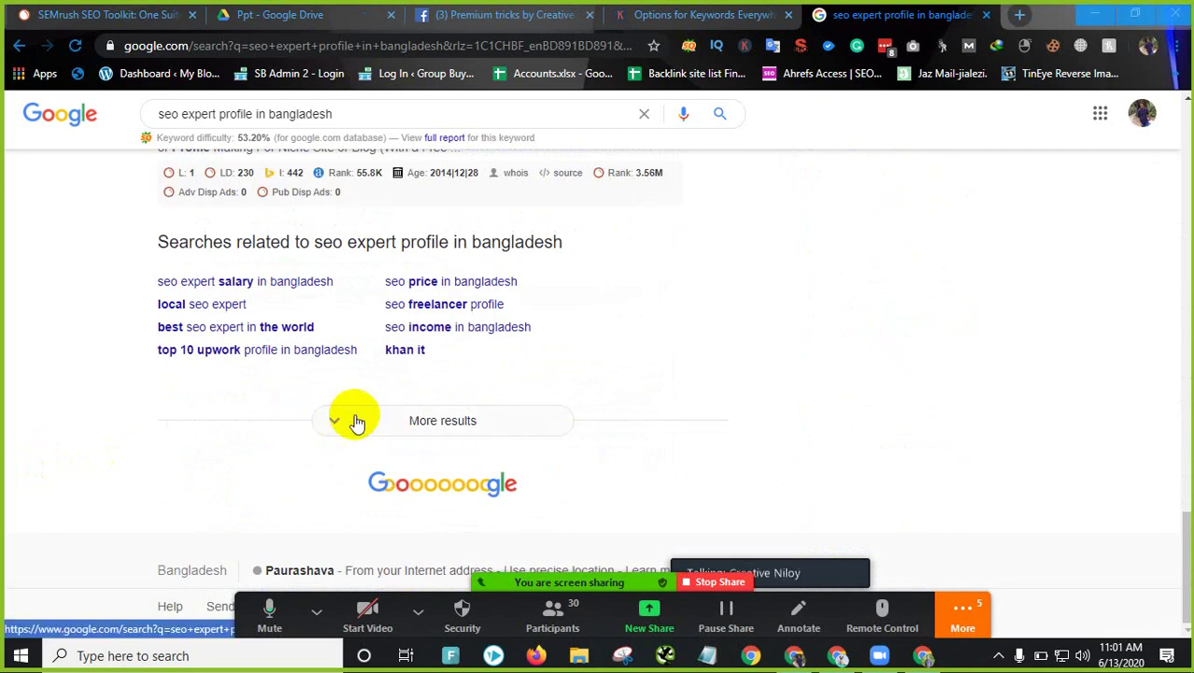
scroll(355, 419, "up", 6)
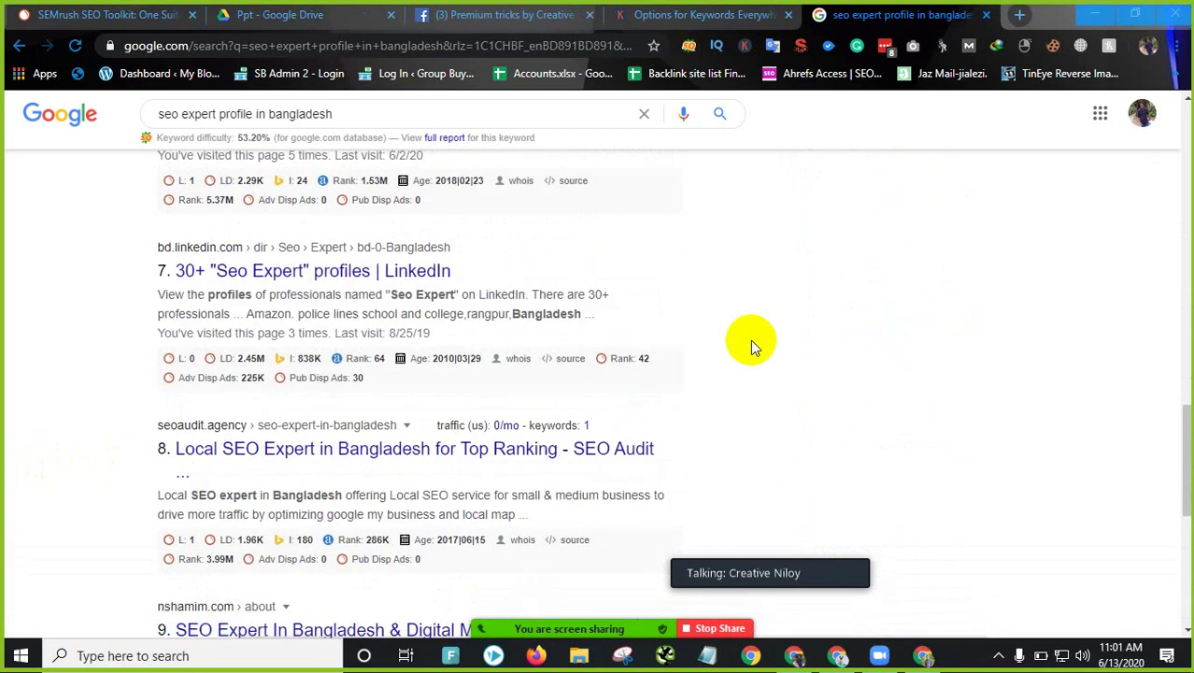
scroll(753, 344, "up", 8)
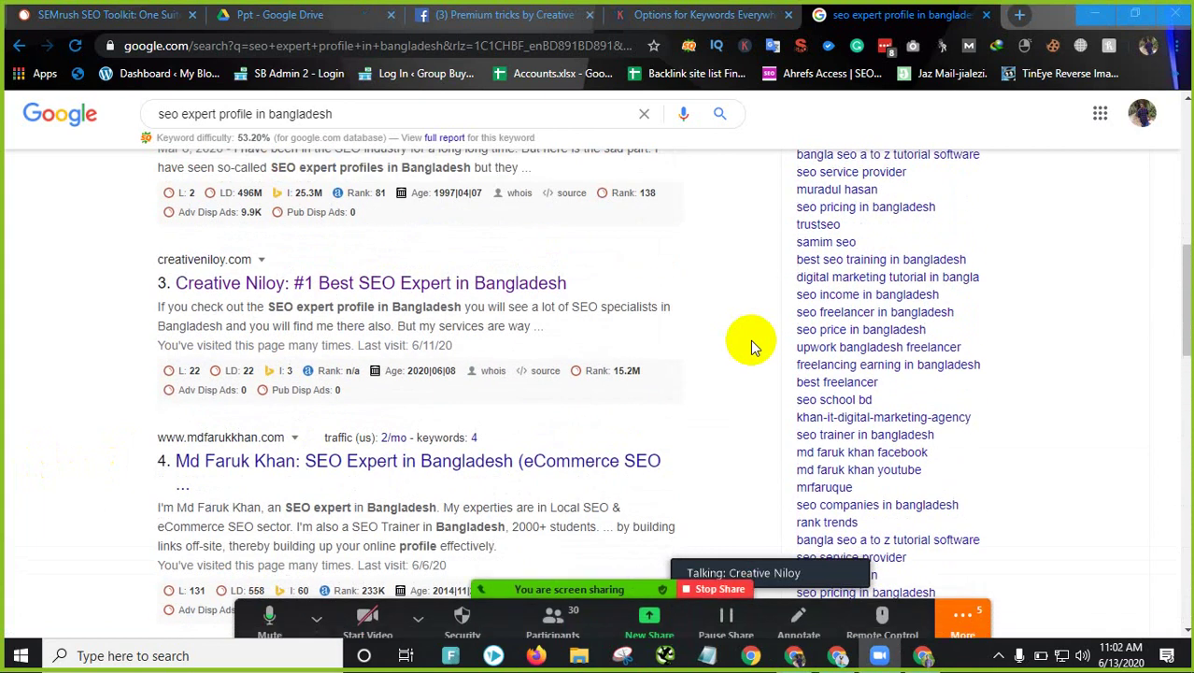
scroll(753, 343, "up", 3)
scroll(753, 344, "down", 2)
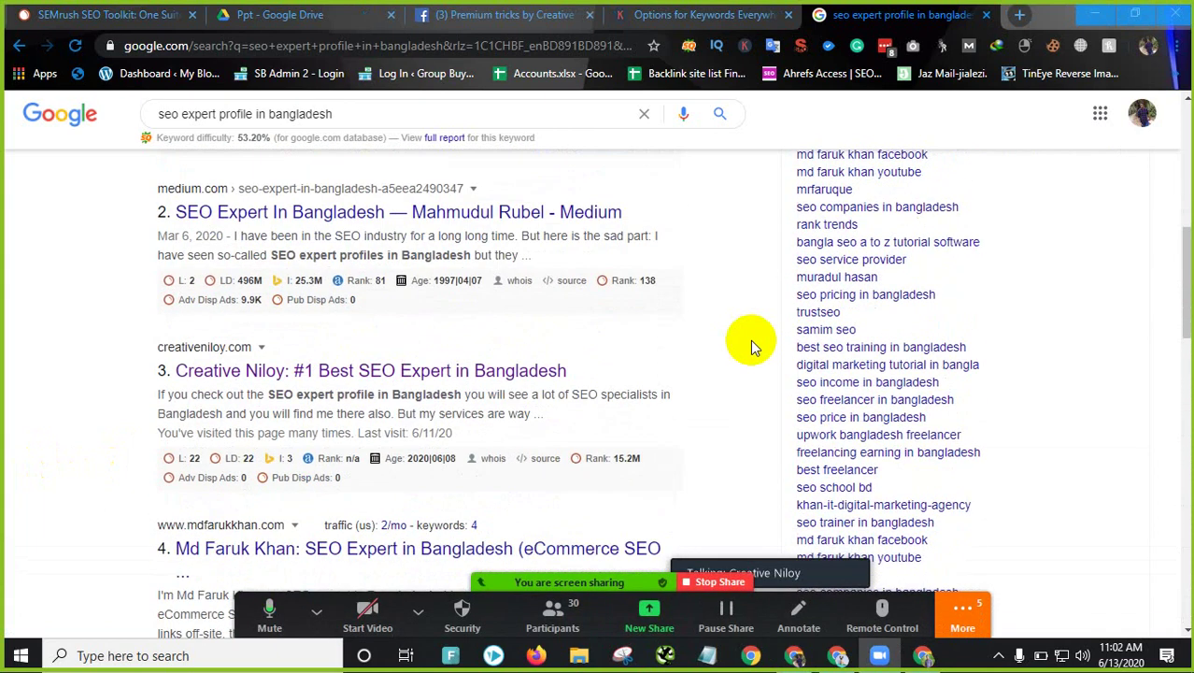
Step: Look through the organic results from the second to the eighth and compare their SEOquake metrics
scroll(750, 339, "down", 9)
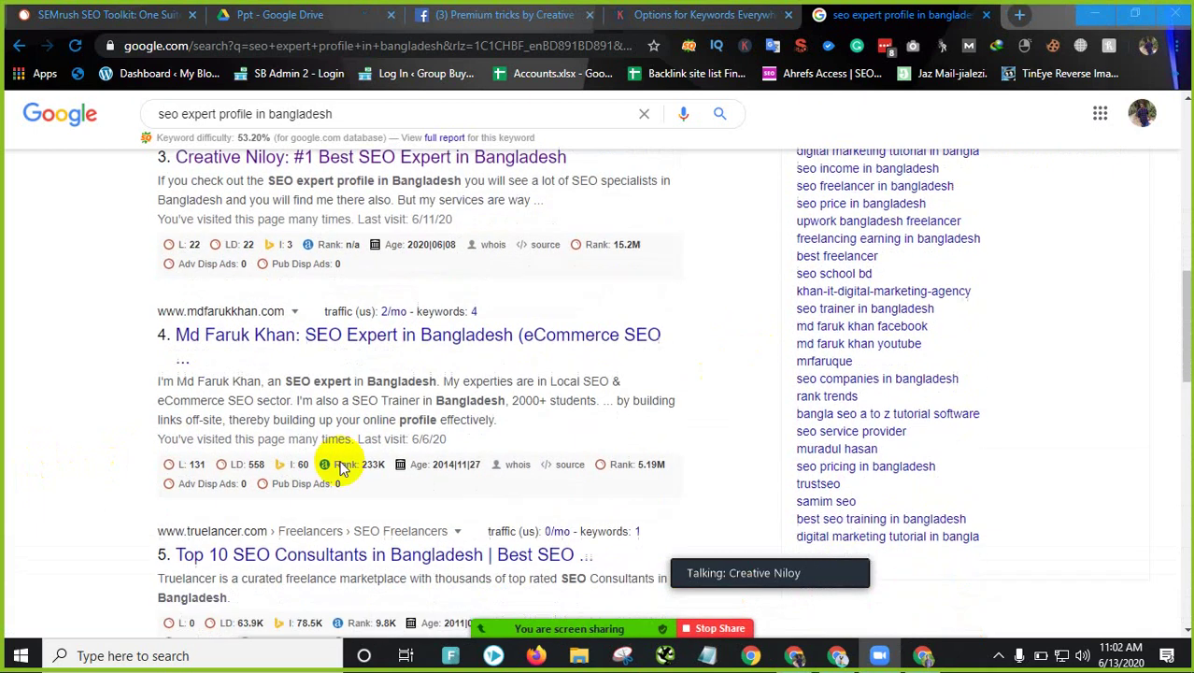
scroll(399, 460, "down", 1)
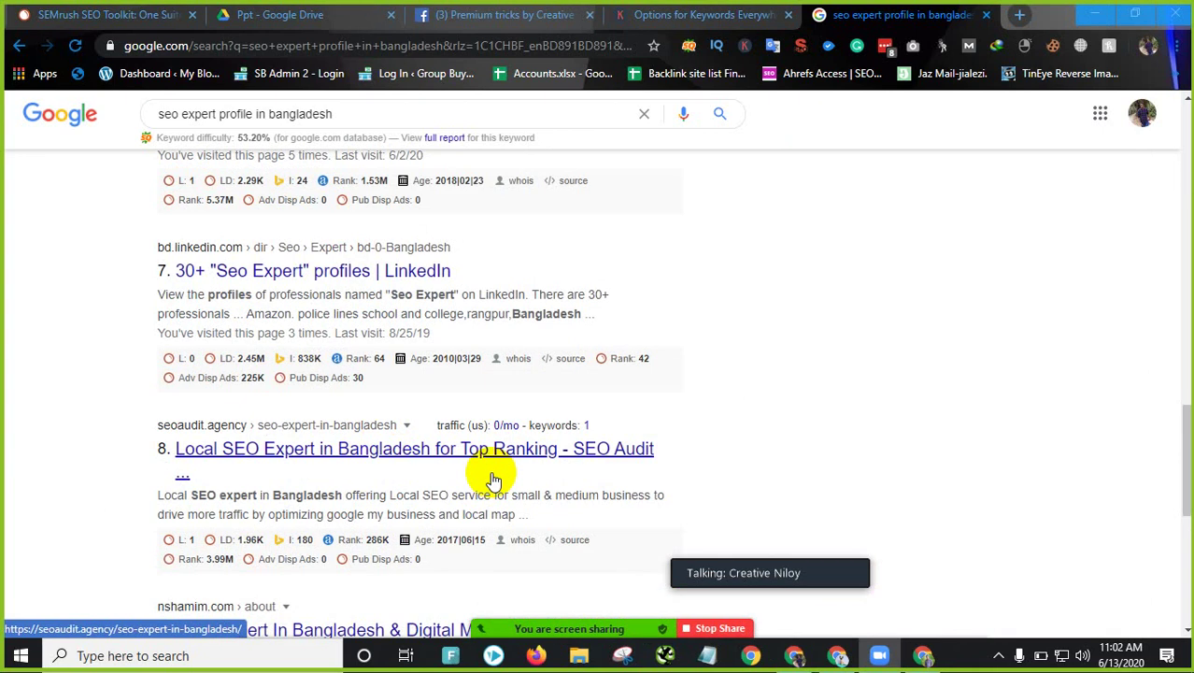
scroll(494, 479, "up", 10)
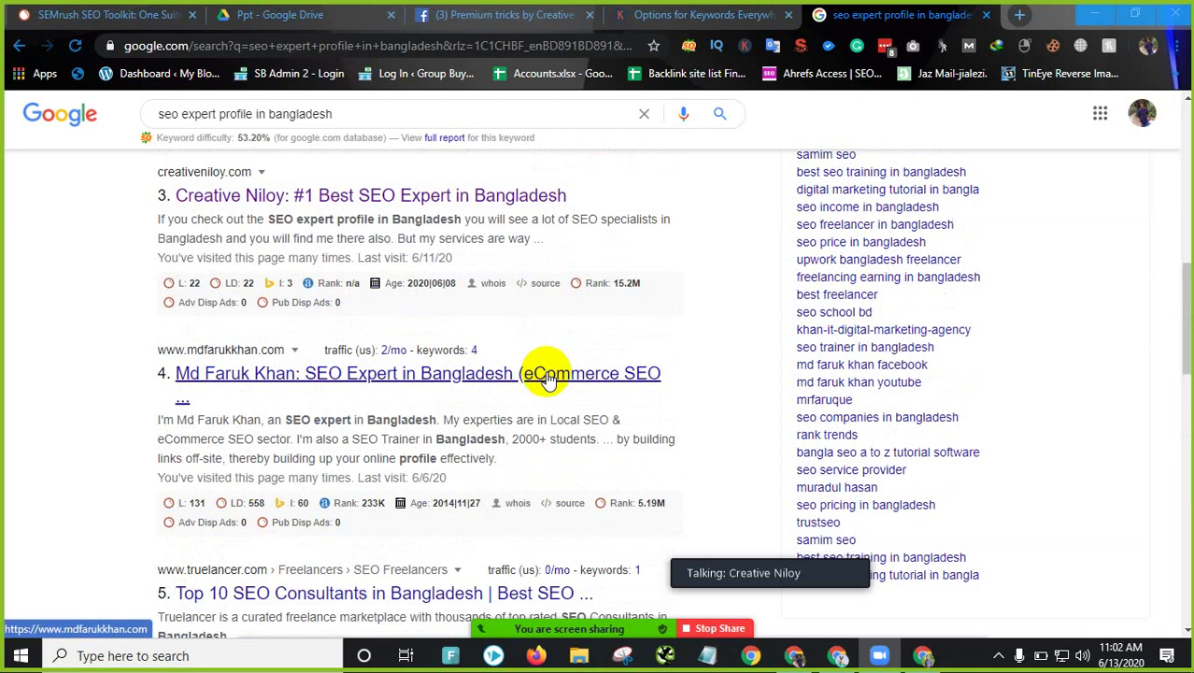
scroll(546, 379, "up", 1)
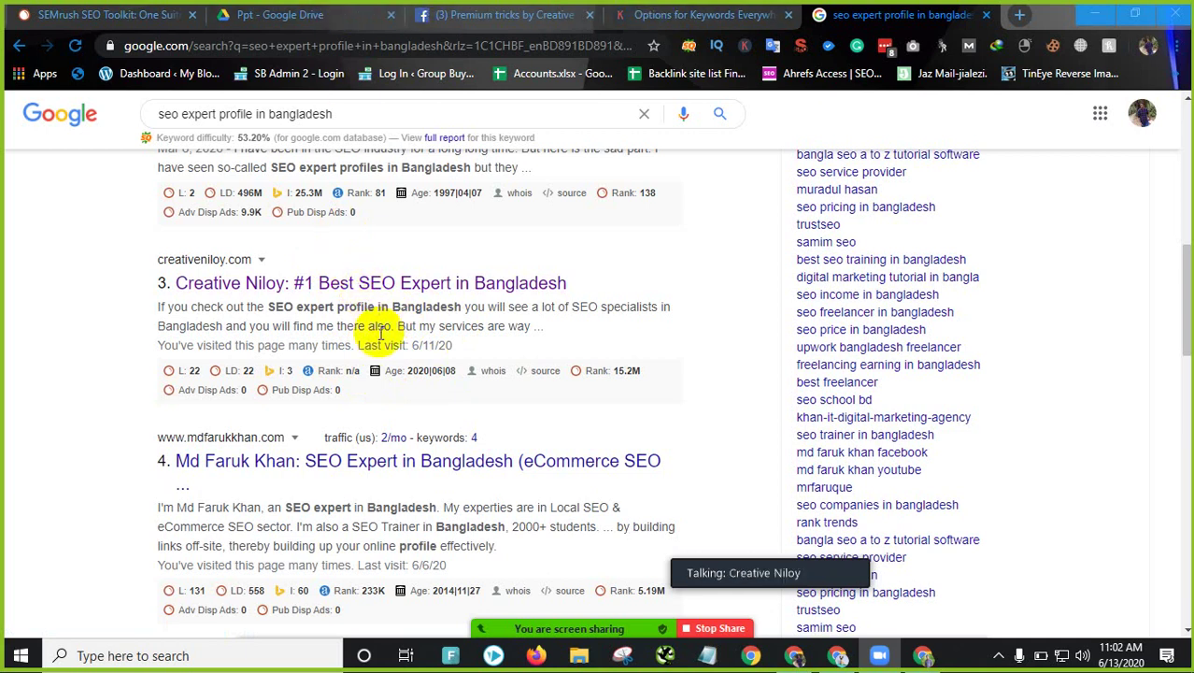
scroll(374, 364, "up", 2)
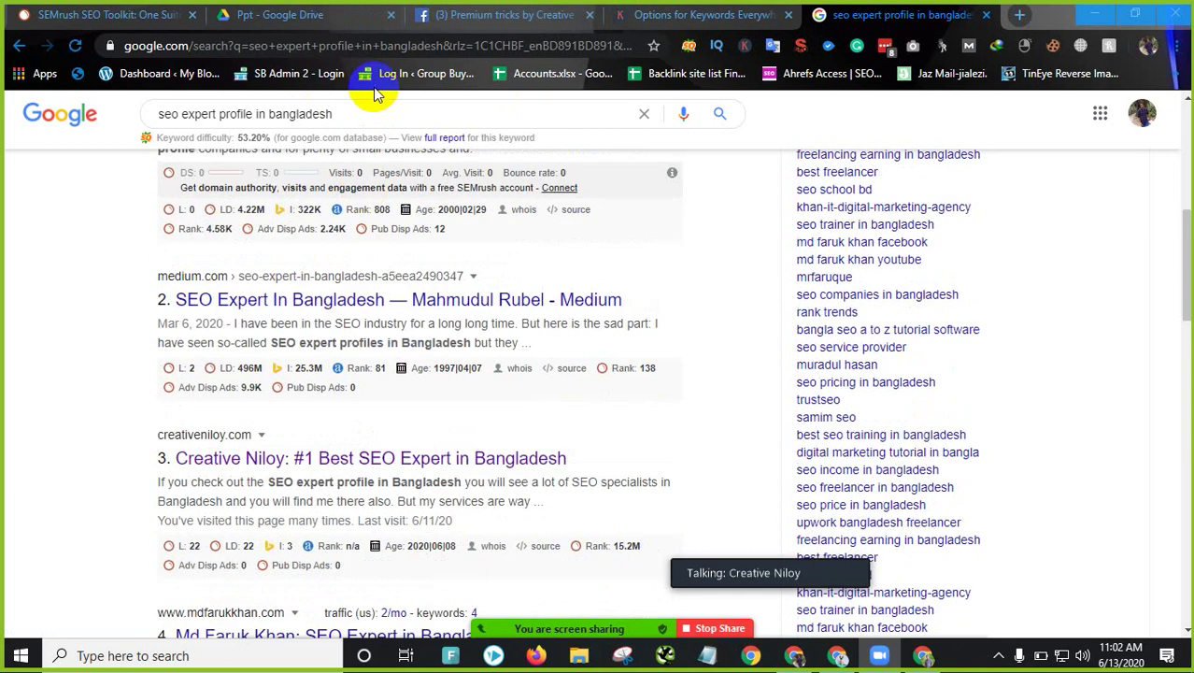
Step: Highlight the query "seo expert profile in bangladesh" to point out the target keyword, and clear the highlight
left_click_drag(332, 113, 193, 113)
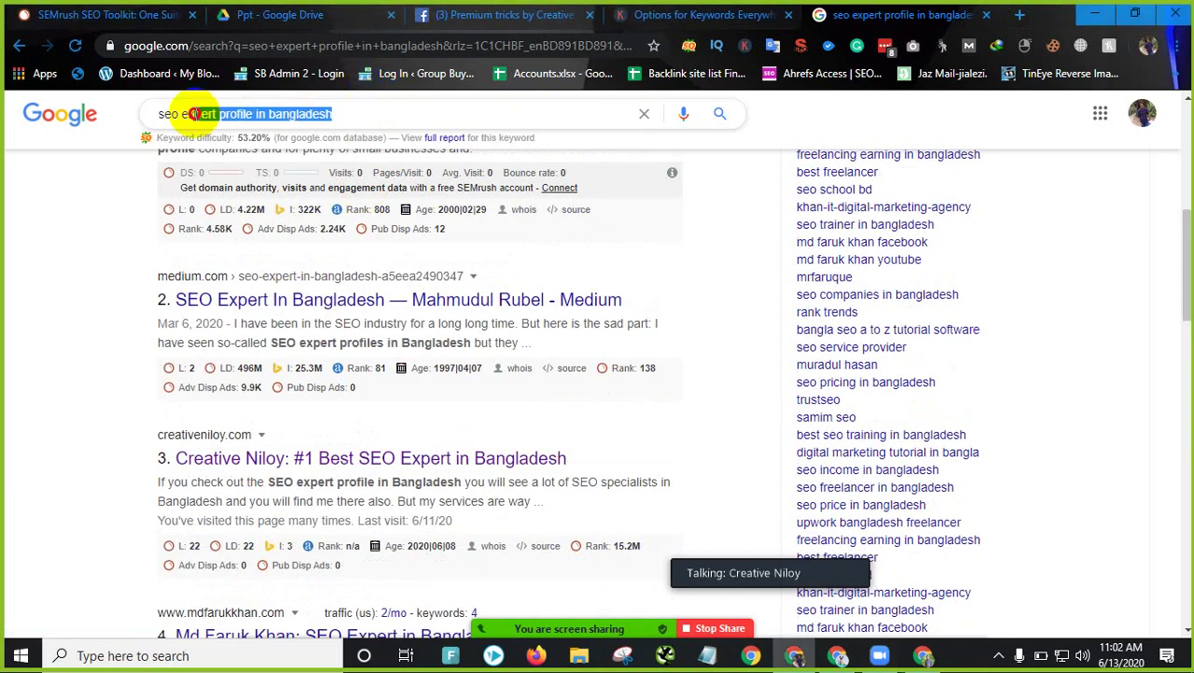
left_click(15, 312)
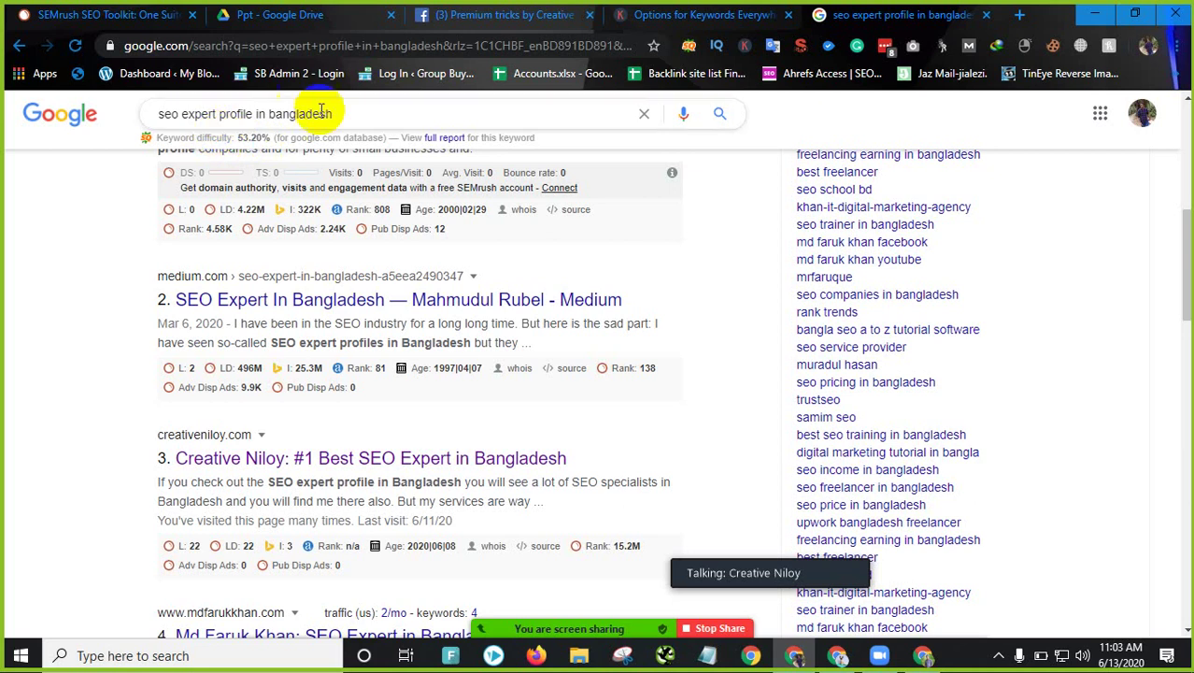
left_click_drag(329, 113, 160, 113)
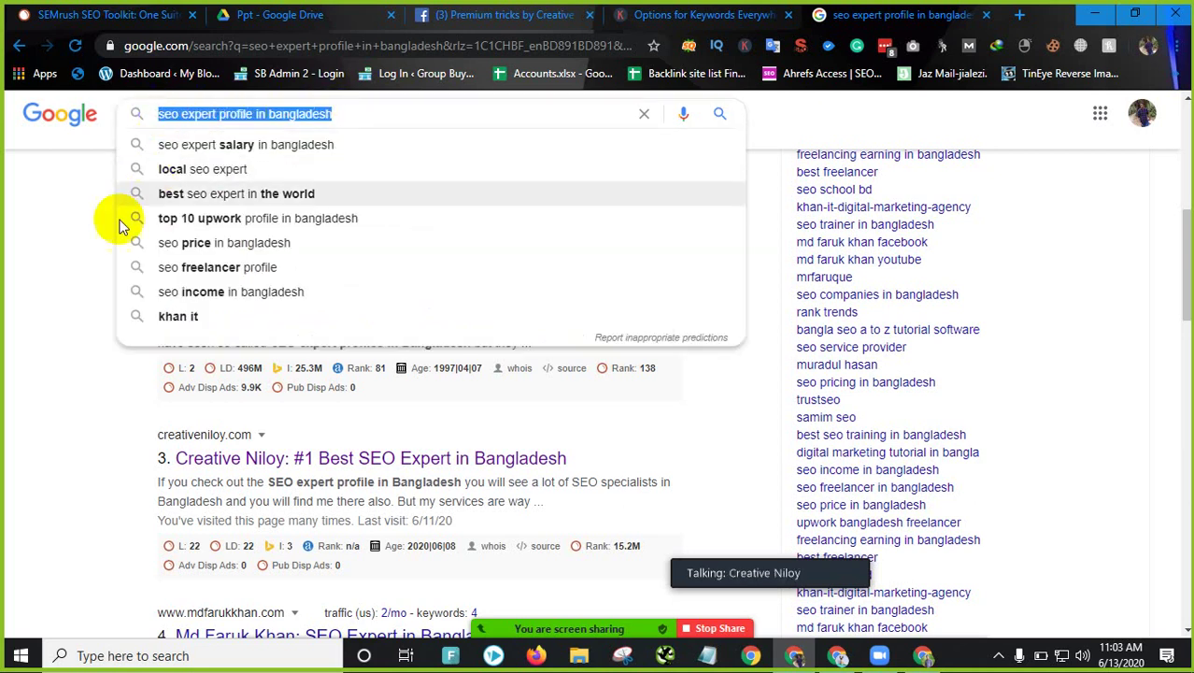
left_click(47, 268)
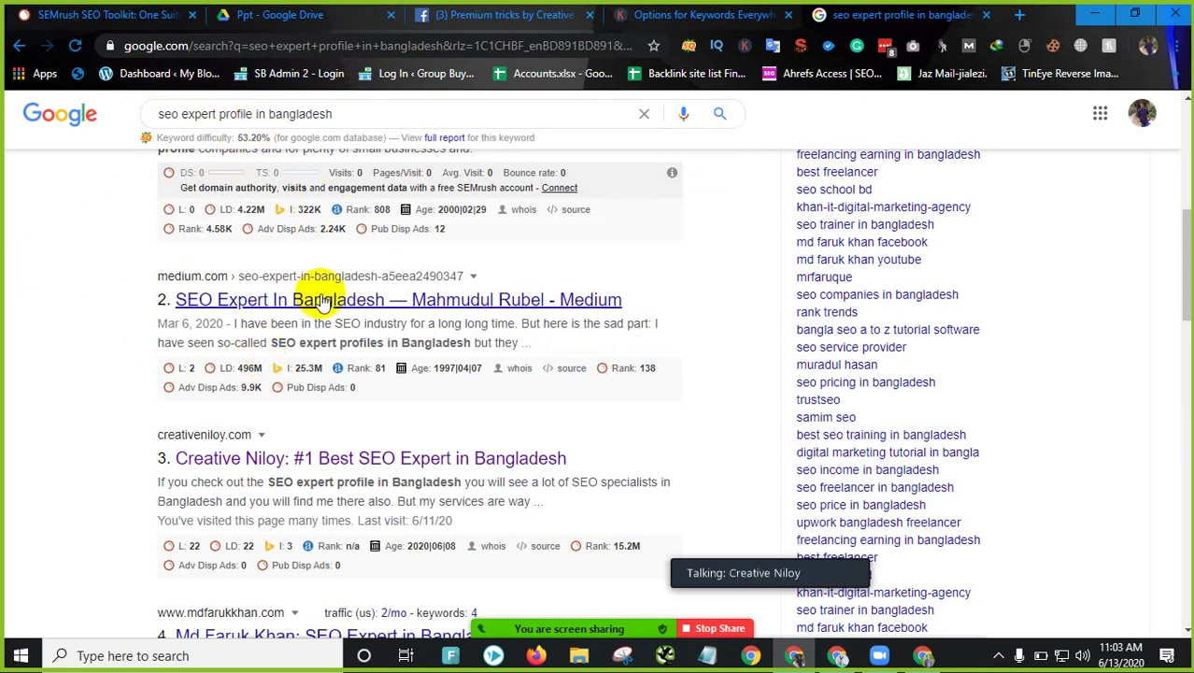
Step: Compare the Alexa ranks and other SEOquake metrics of the second to sixth organic results
scroll(271, 355, "down", 1)
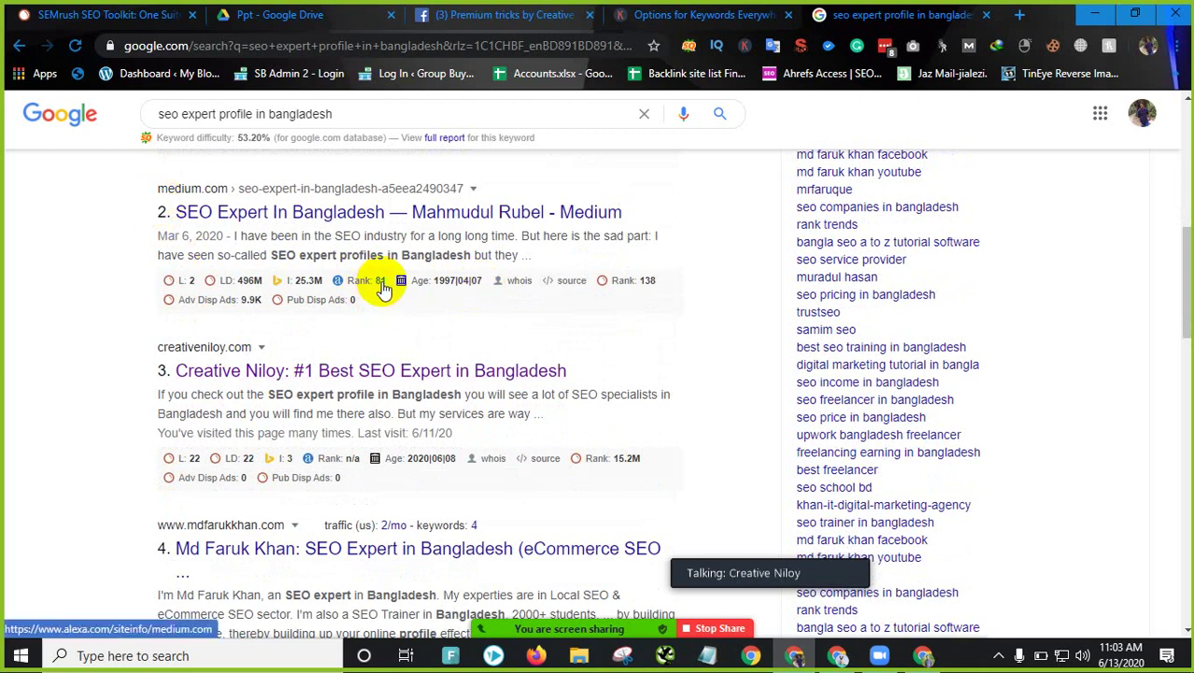
scroll(383, 289, "down", 3)
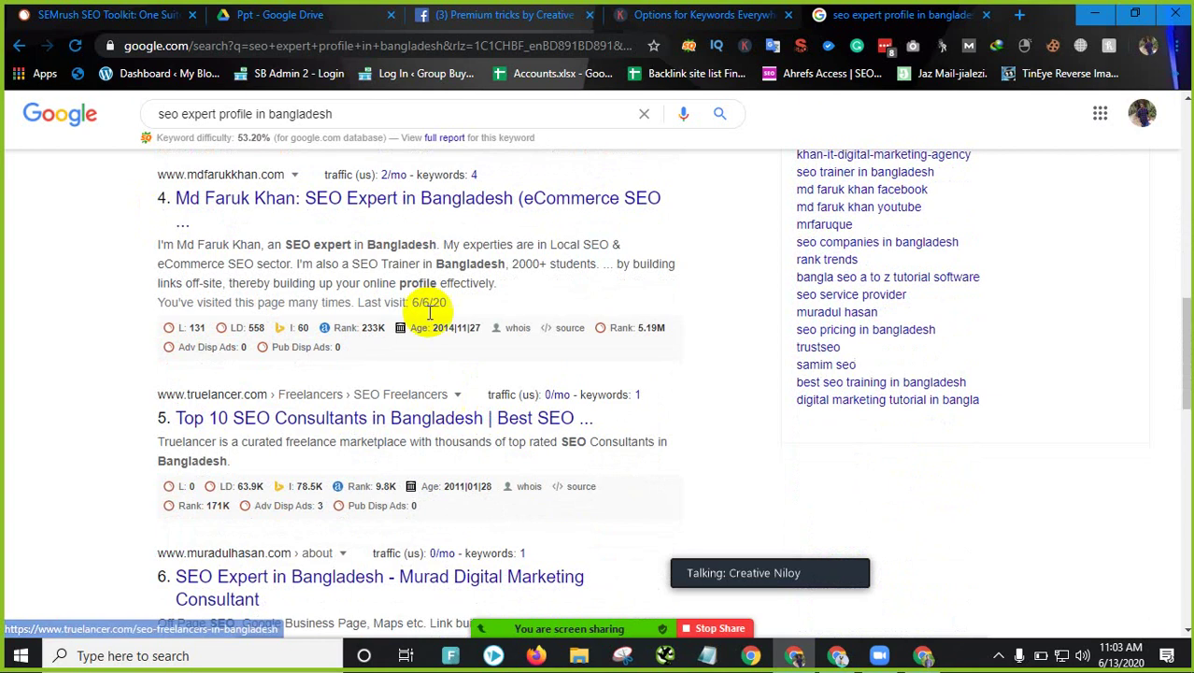
scroll(426, 307, "up", 2)
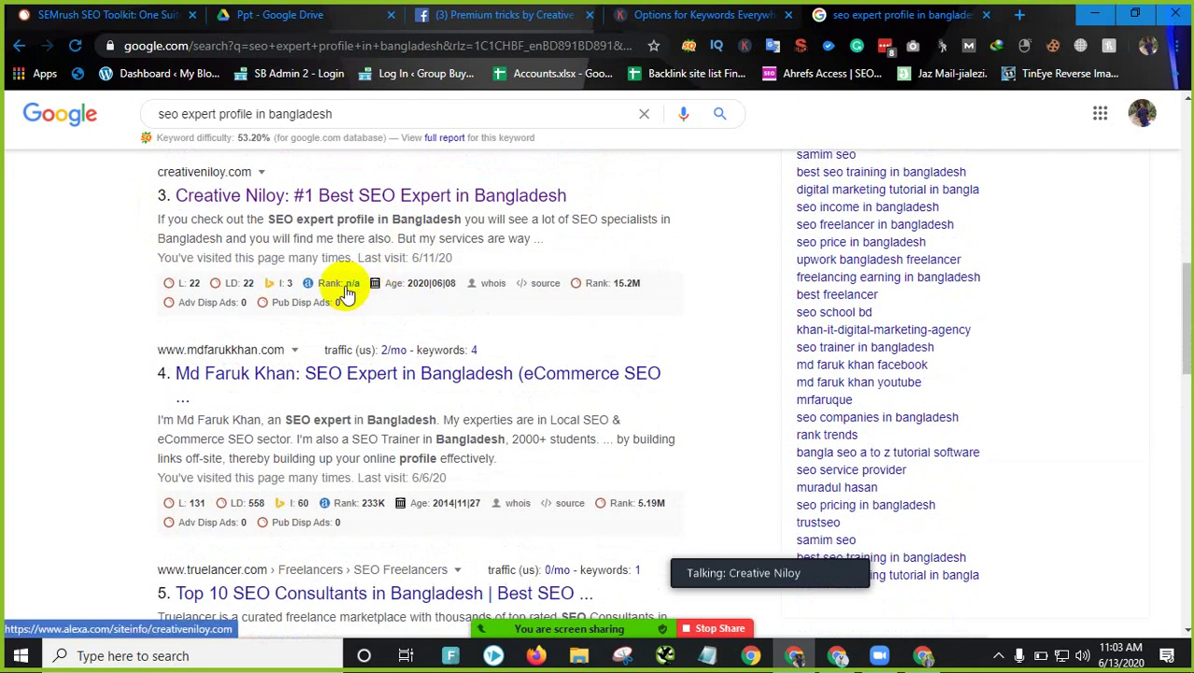
scroll(467, 458, "down", 4)
scroll(374, 411, "up", 1)
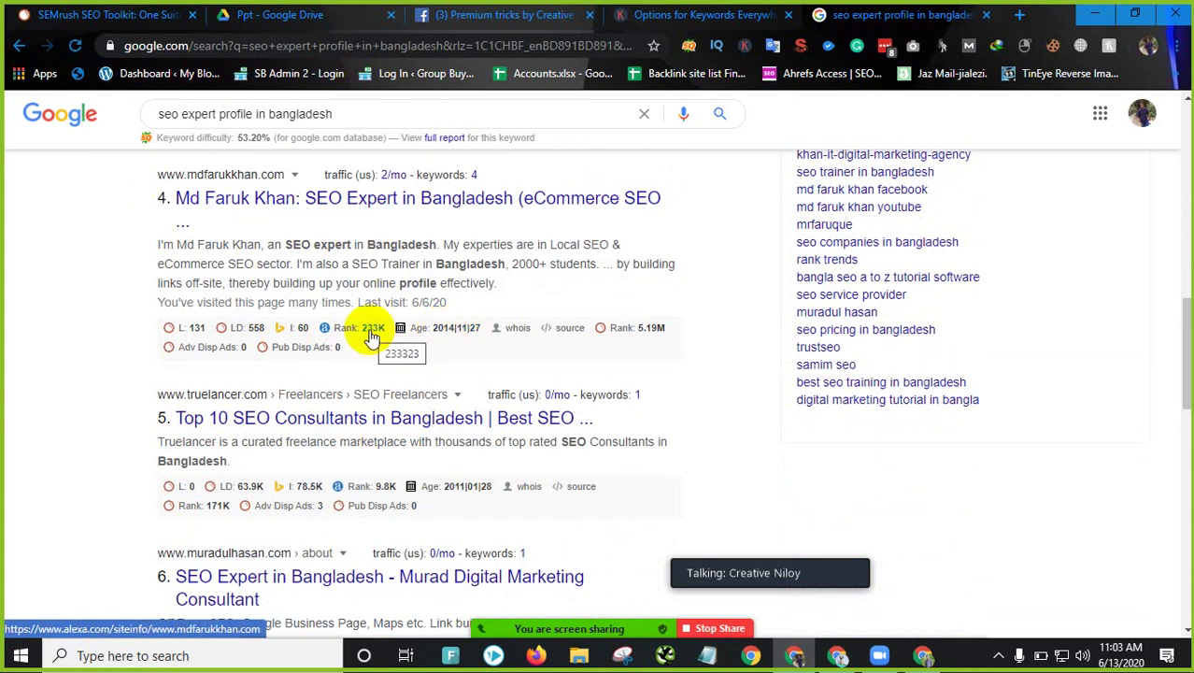
scroll(372, 336, "up", 2)
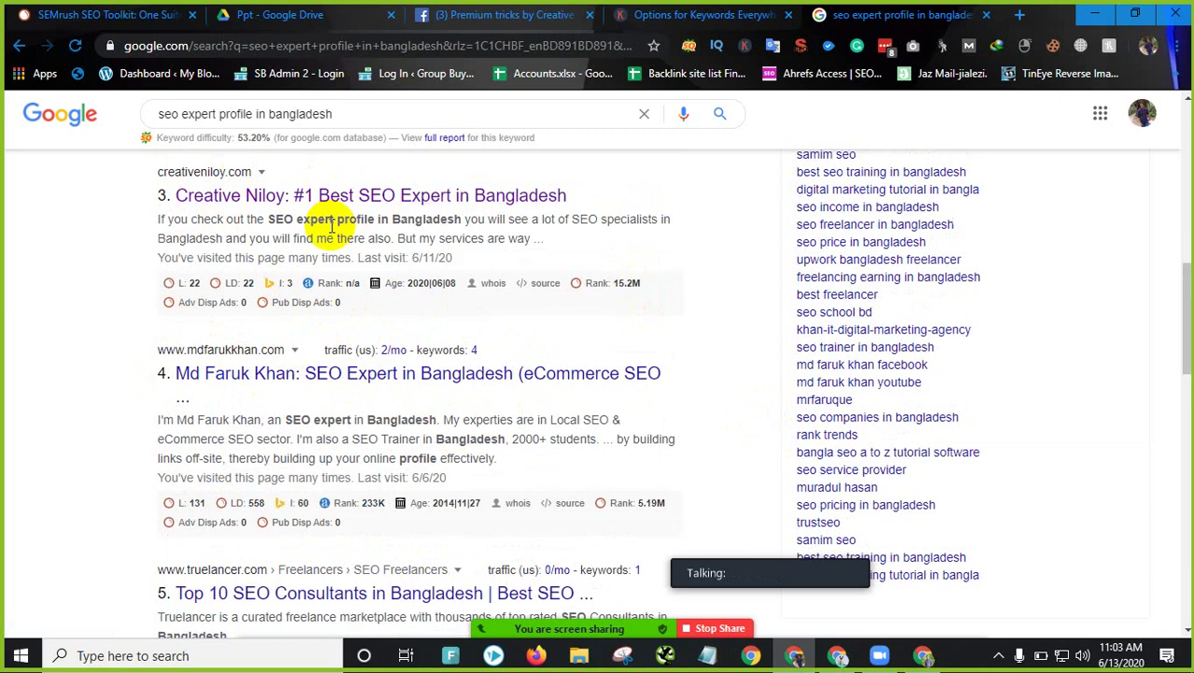
scroll(347, 261, "down", 5)
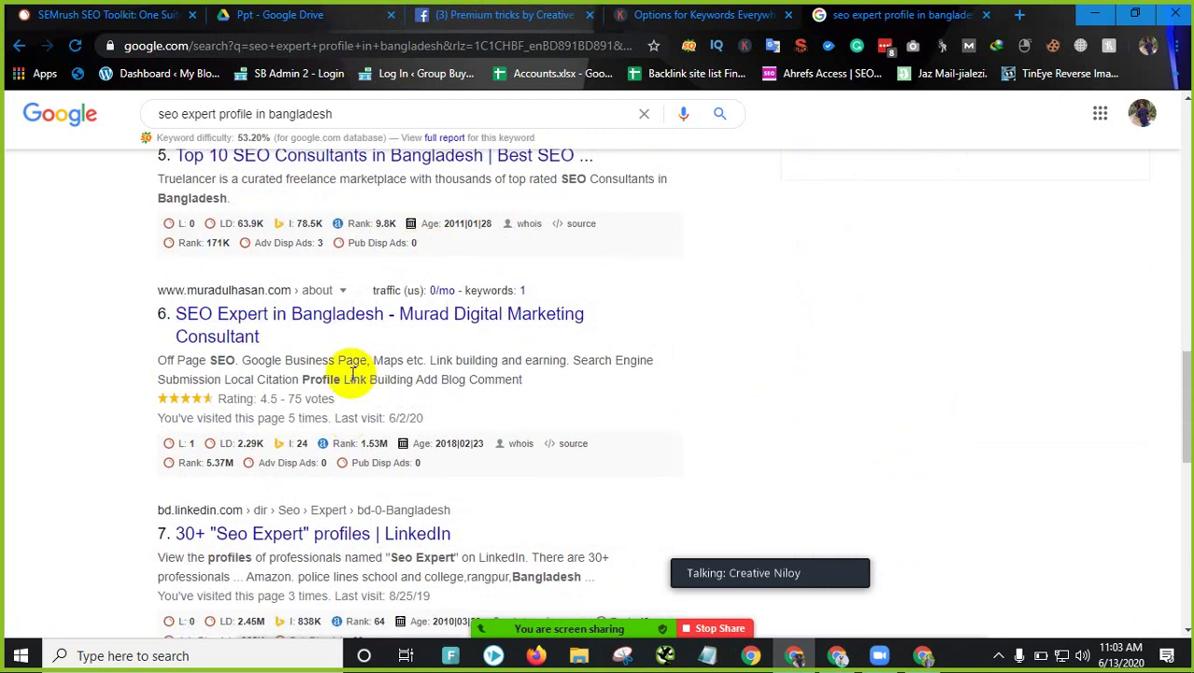
Step: Point out the full search query again and examine the sixth to ninth results and the related searches
left_click_drag(334, 114, 138, 114)
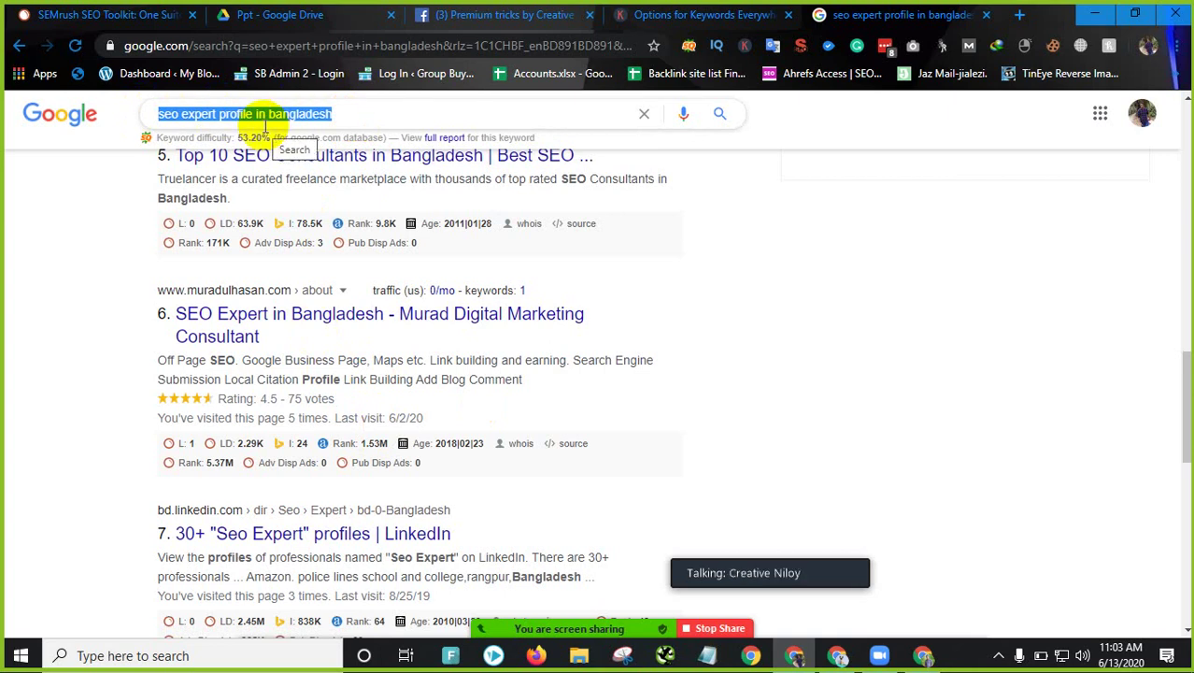
left_click(276, 177)
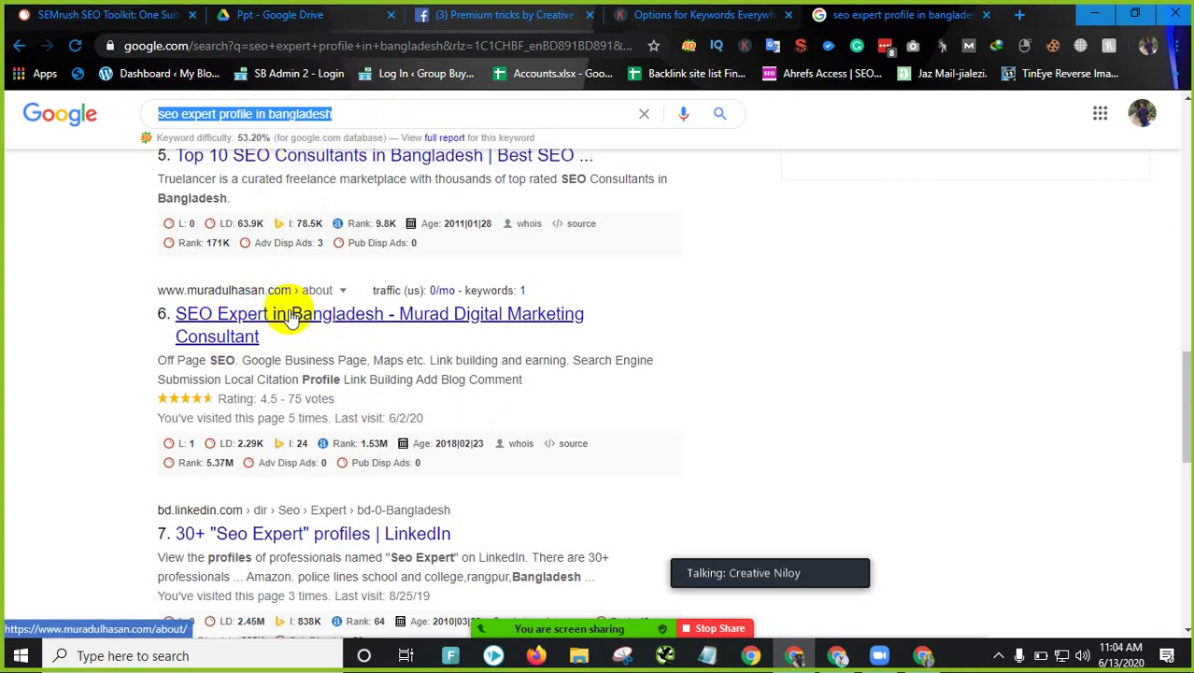
scroll(285, 448, "down", 4)
scroll(266, 346, "up", 1)
scroll(289, 369, "down", 3)
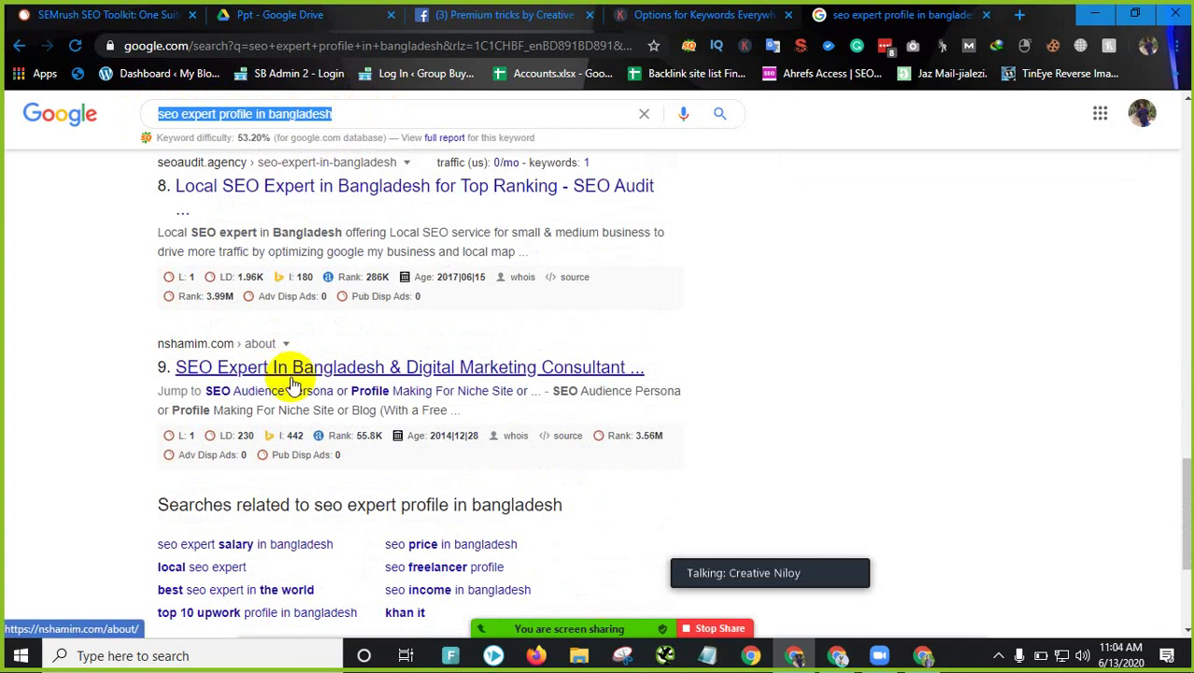
scroll(288, 382, "up", 3)
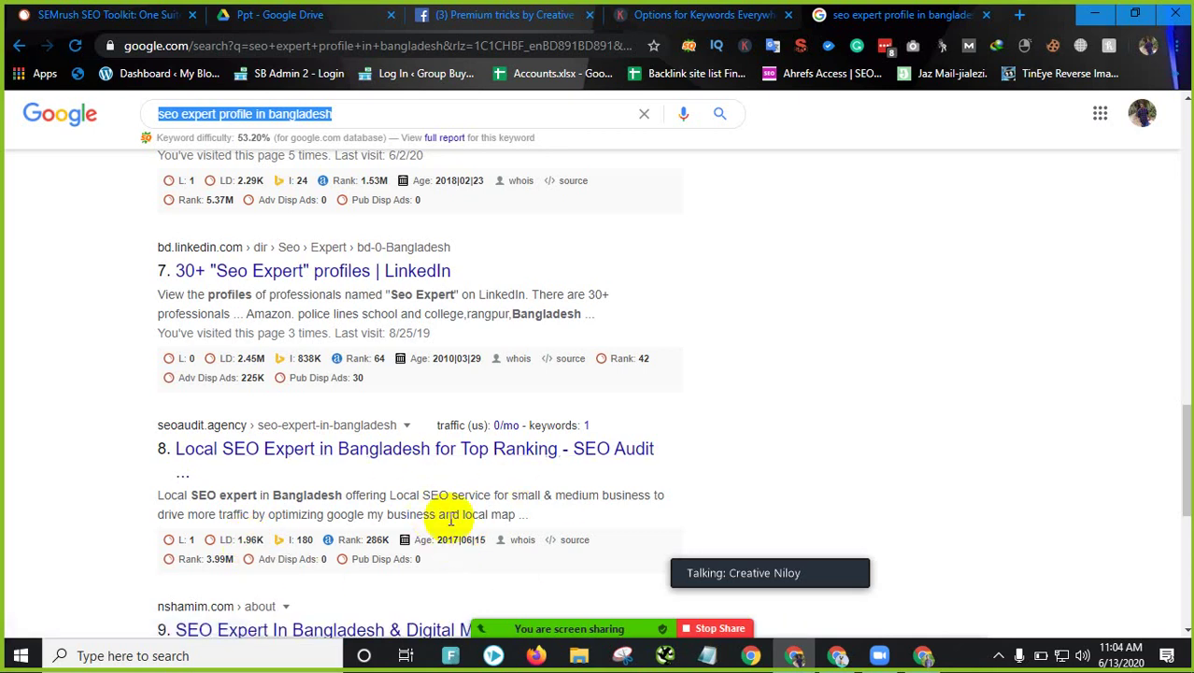
left_click(90, 501)
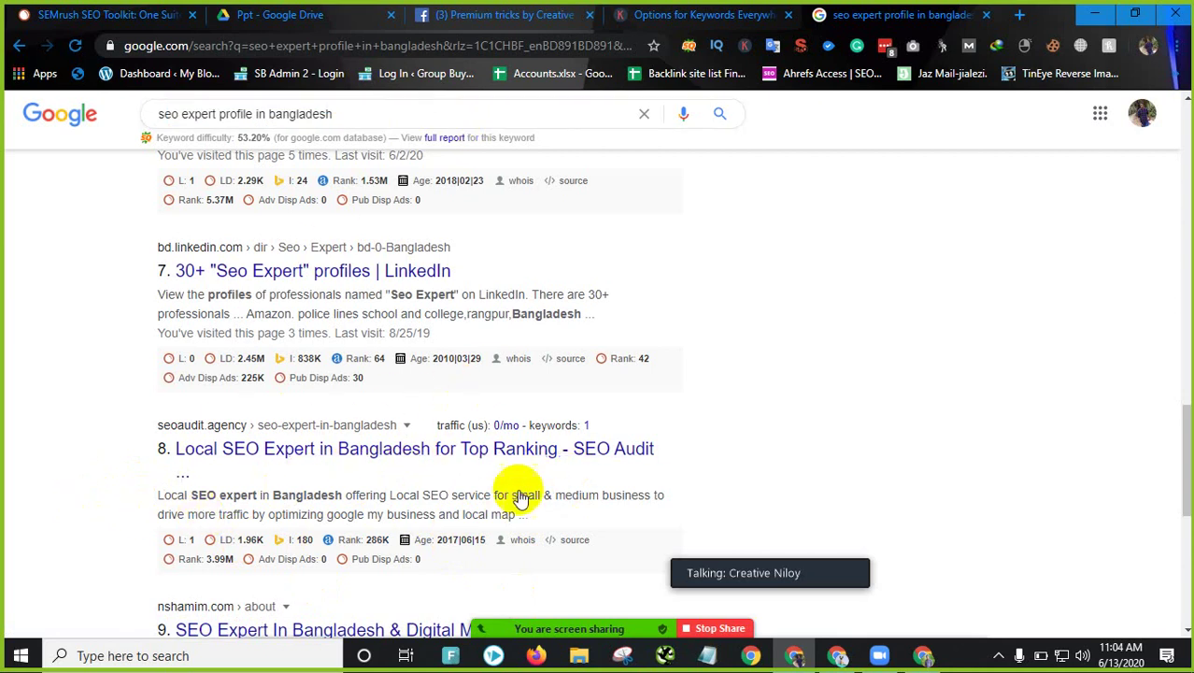
Step: Review the middle organic results once more and highlight the search query they rank for
scroll(440, 458, "up", 4)
scroll(427, 413, "down", 5)
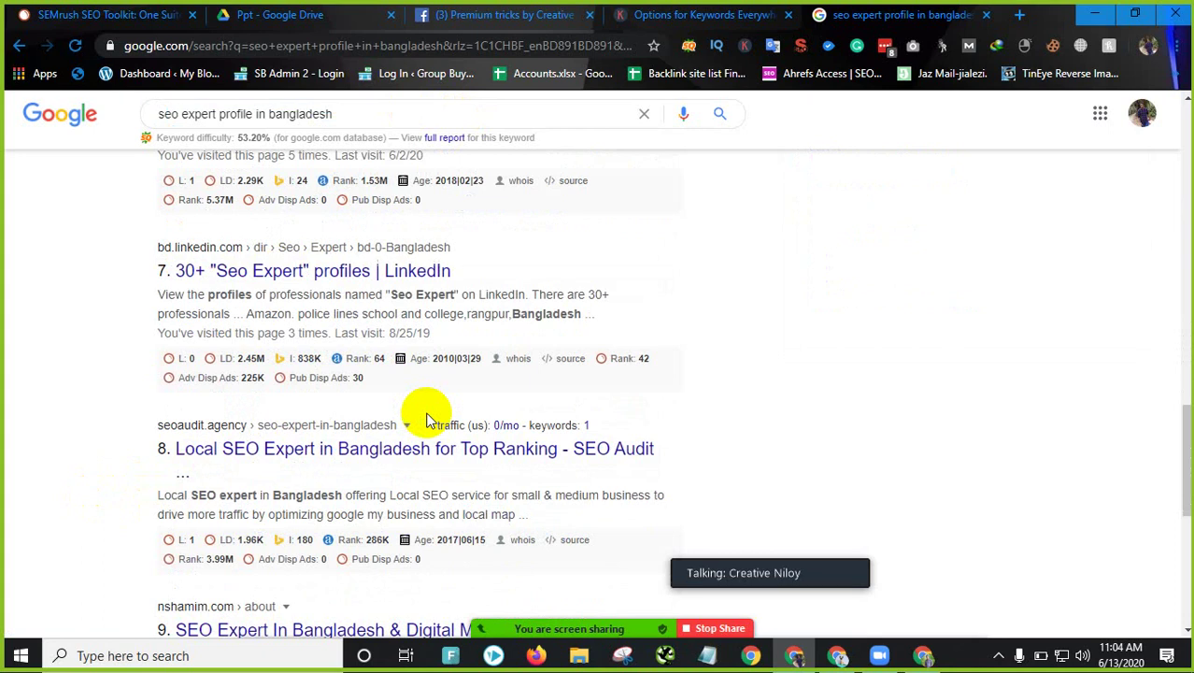
scroll(428, 420, "up", 5)
scroll(427, 418, "down", 3)
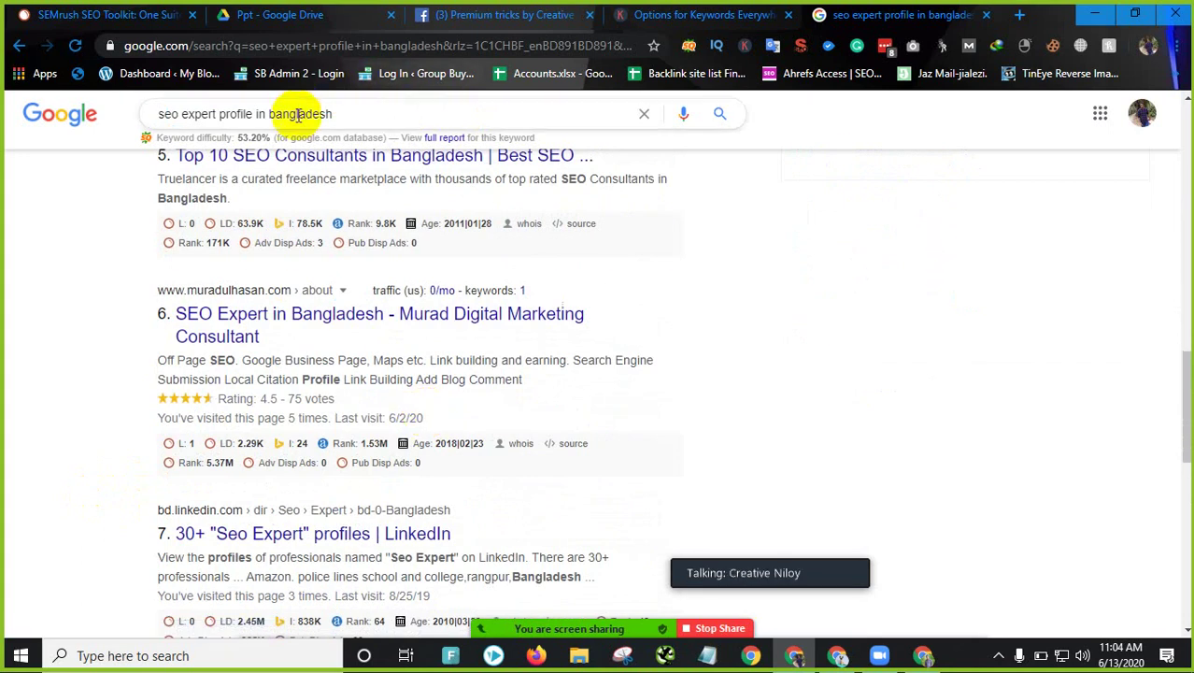
left_click_drag(359, 117, 145, 114)
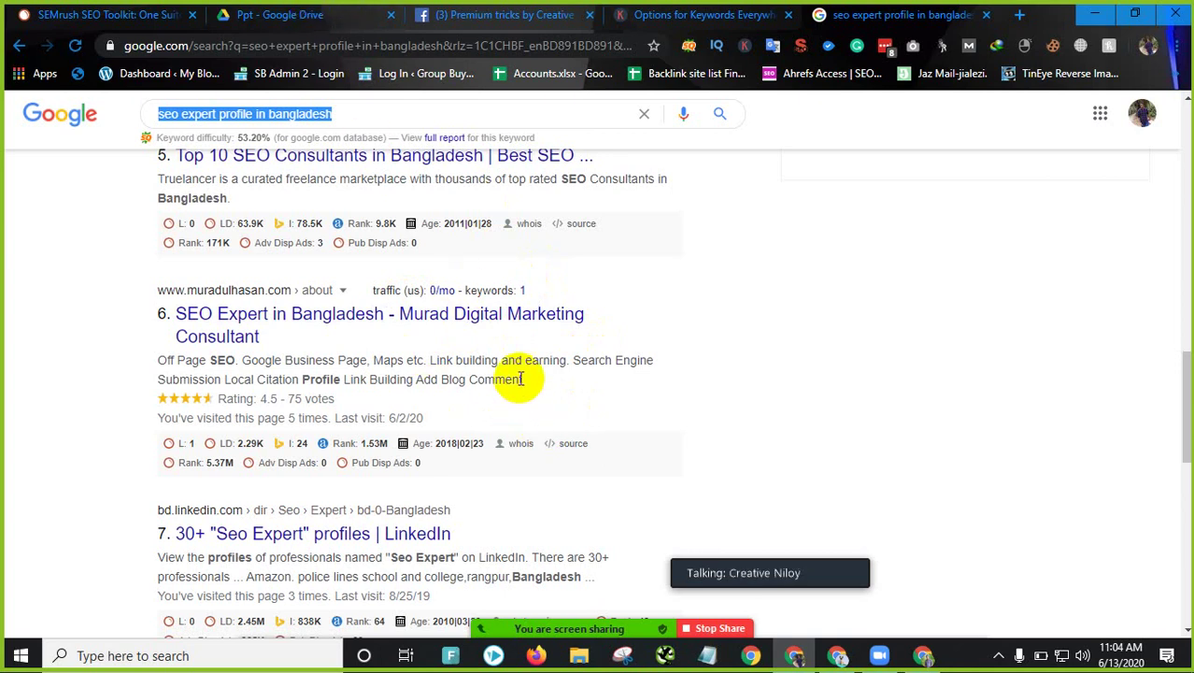
Step: Return to the Introduction Of SEO slides and highlight "Find The Best" and "good search volume" in the third bullet
left_click(293, 11)
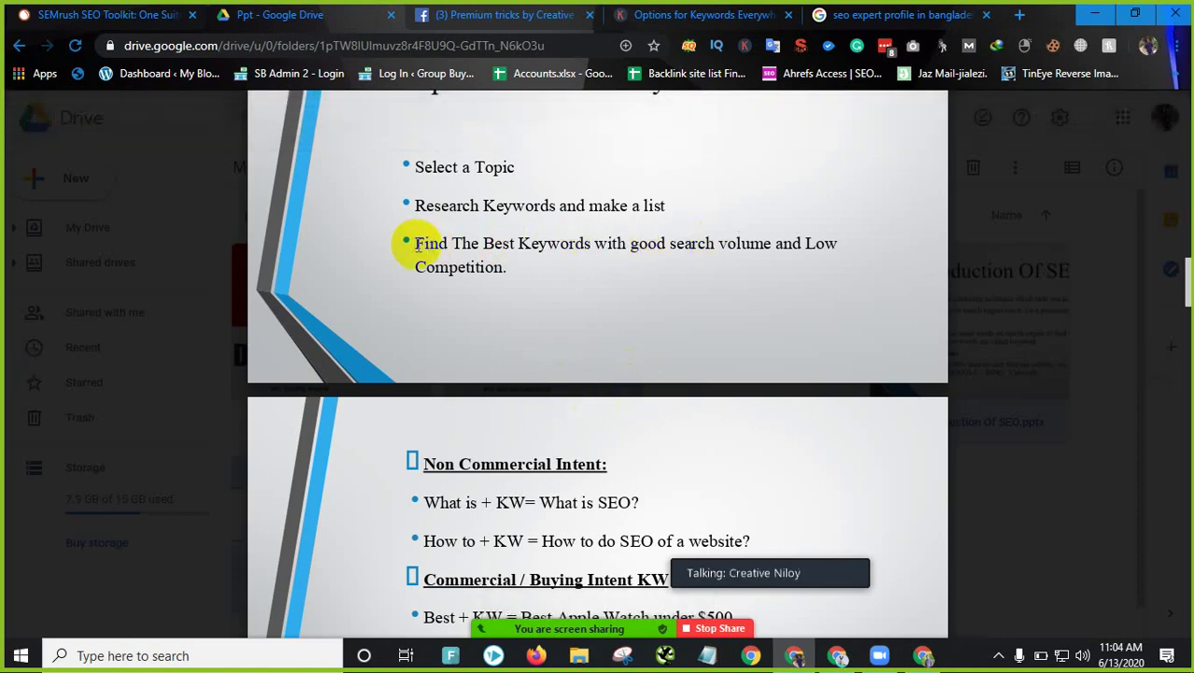
left_click_drag(418, 243, 510, 242)
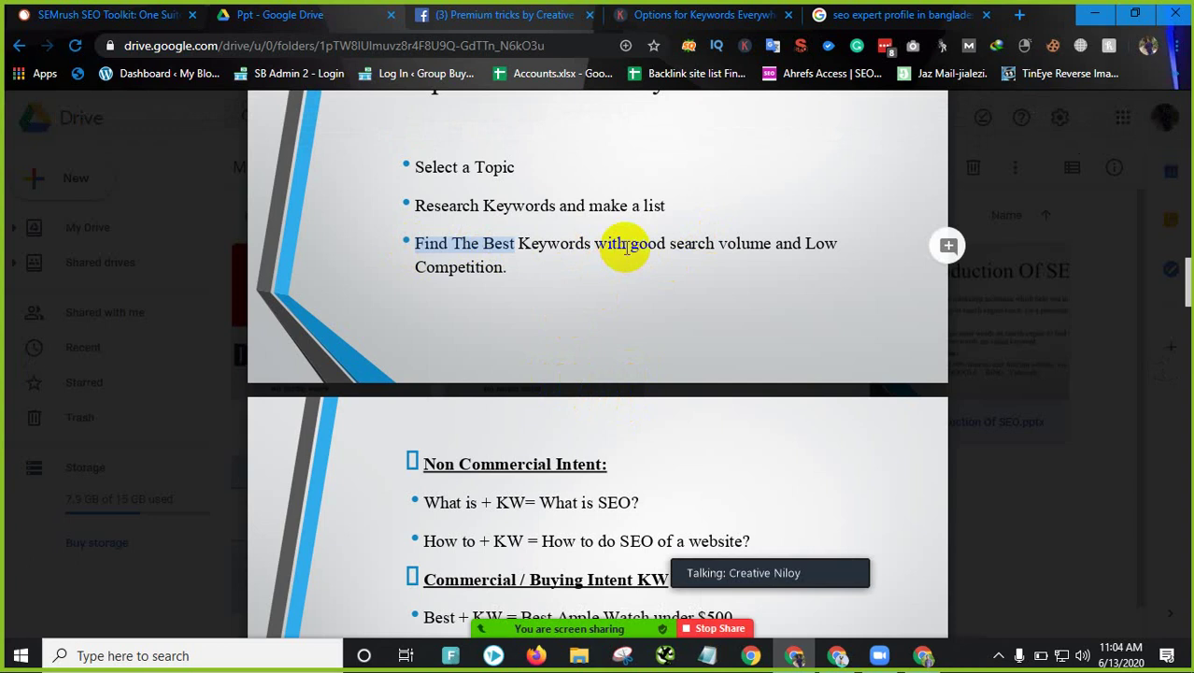
left_click_drag(633, 243, 763, 247)
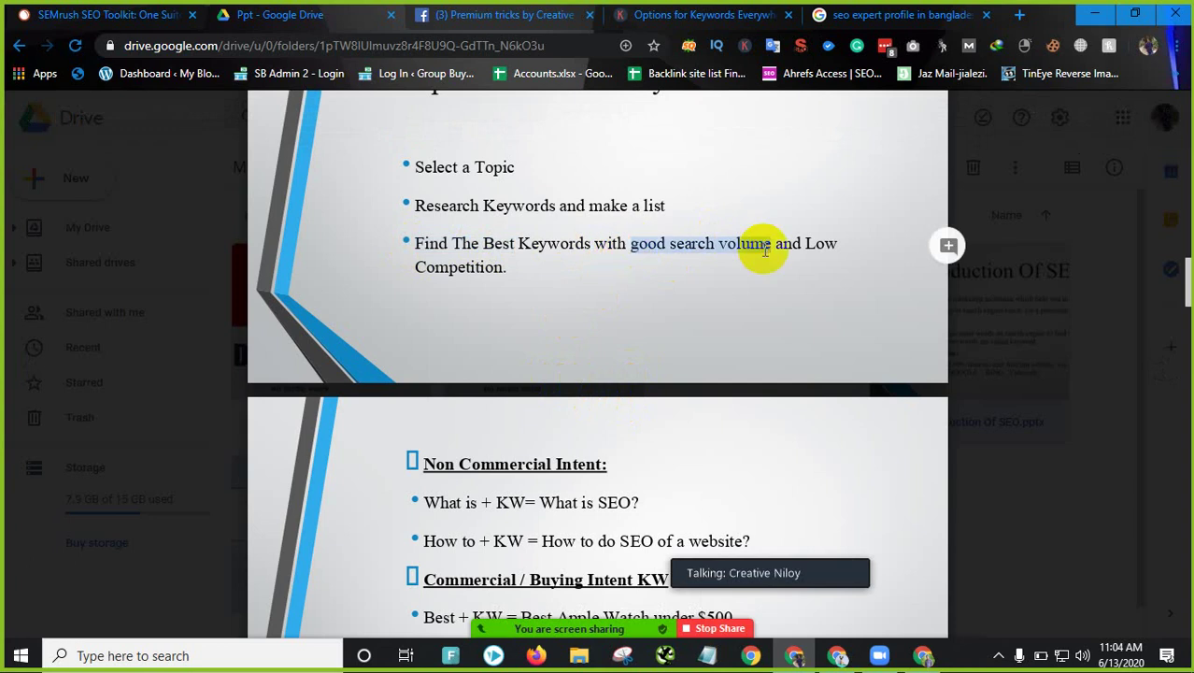
Step: Go back to the Google results and highlight the whole search query as the keyword example
left_click(504, 14)
left_click(901, 15)
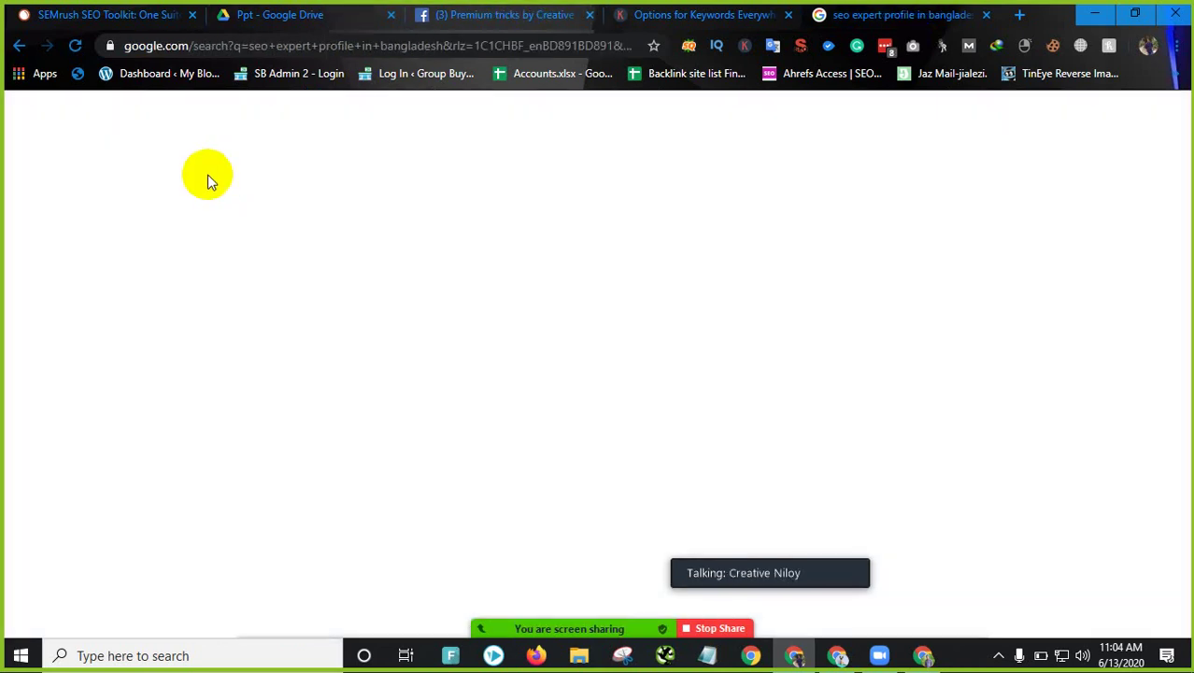
triple_click(320, 112)
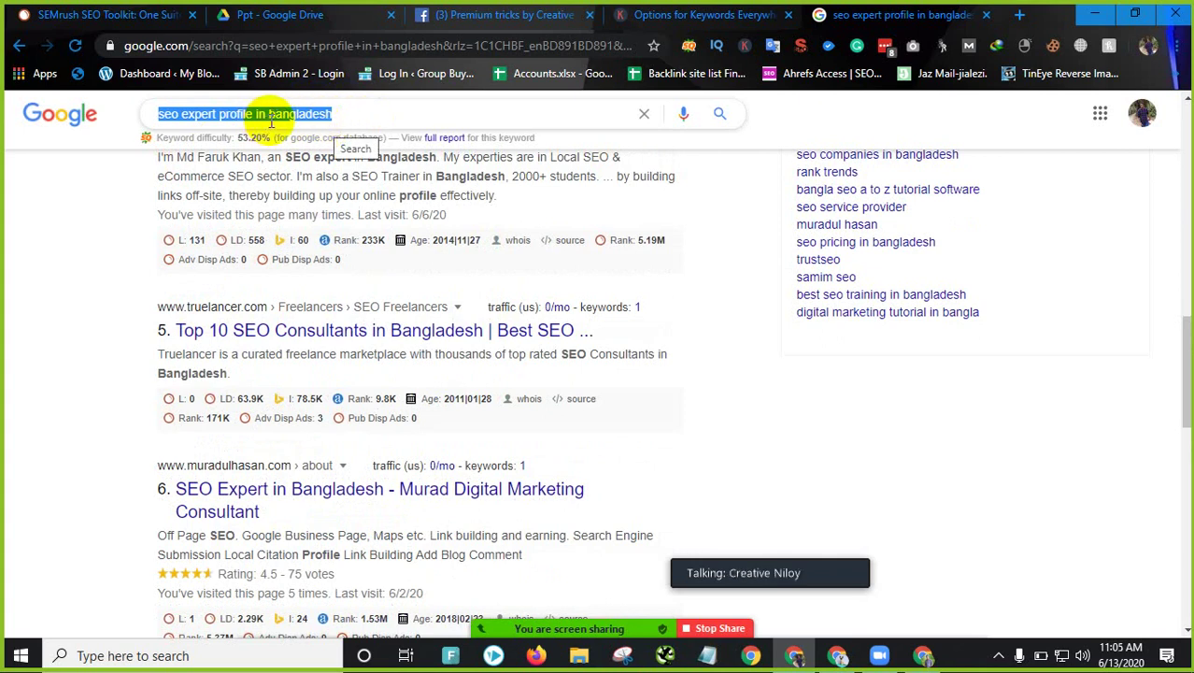
Step: Reopen the SEO slides and highlight "Low Competition." in the bullet about finding the best keywords
left_click(341, 14)
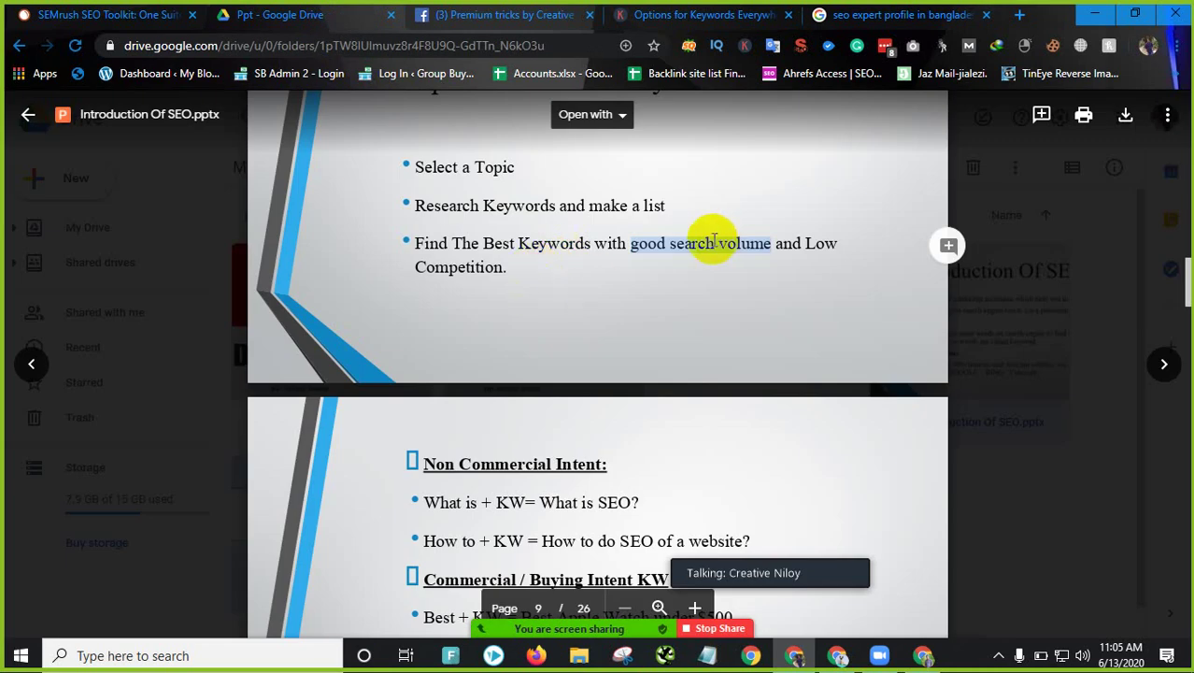
left_click(801, 245)
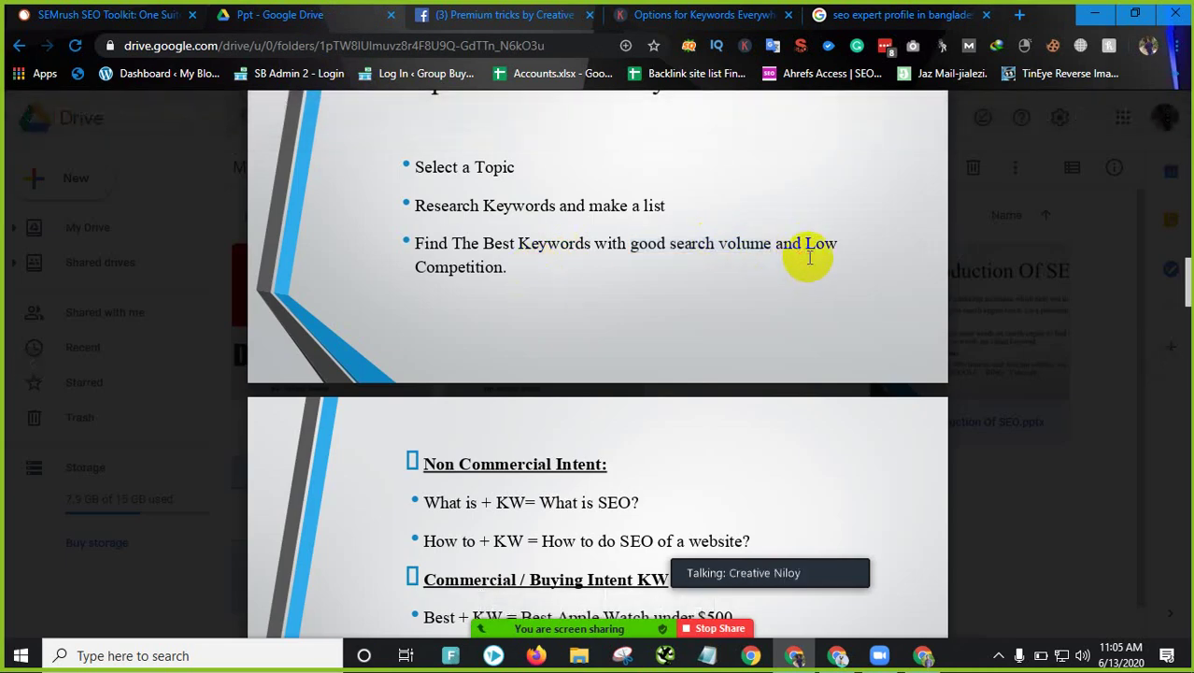
double_click(807, 258)
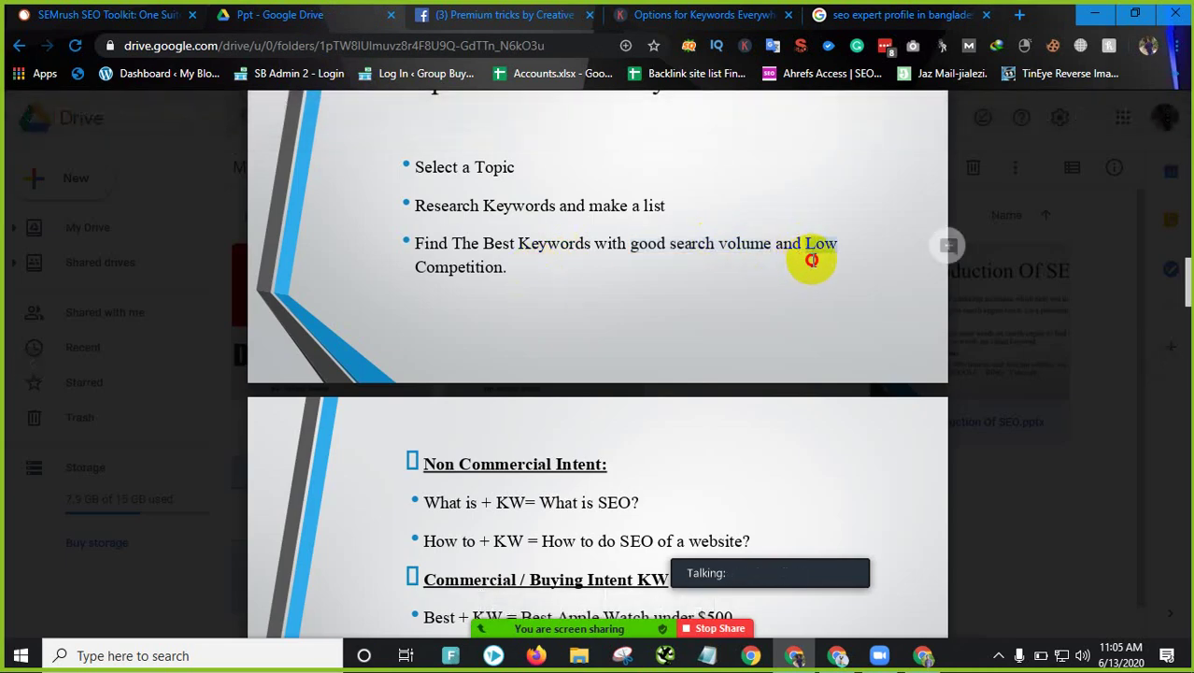
left_click(502, 270, "shift")
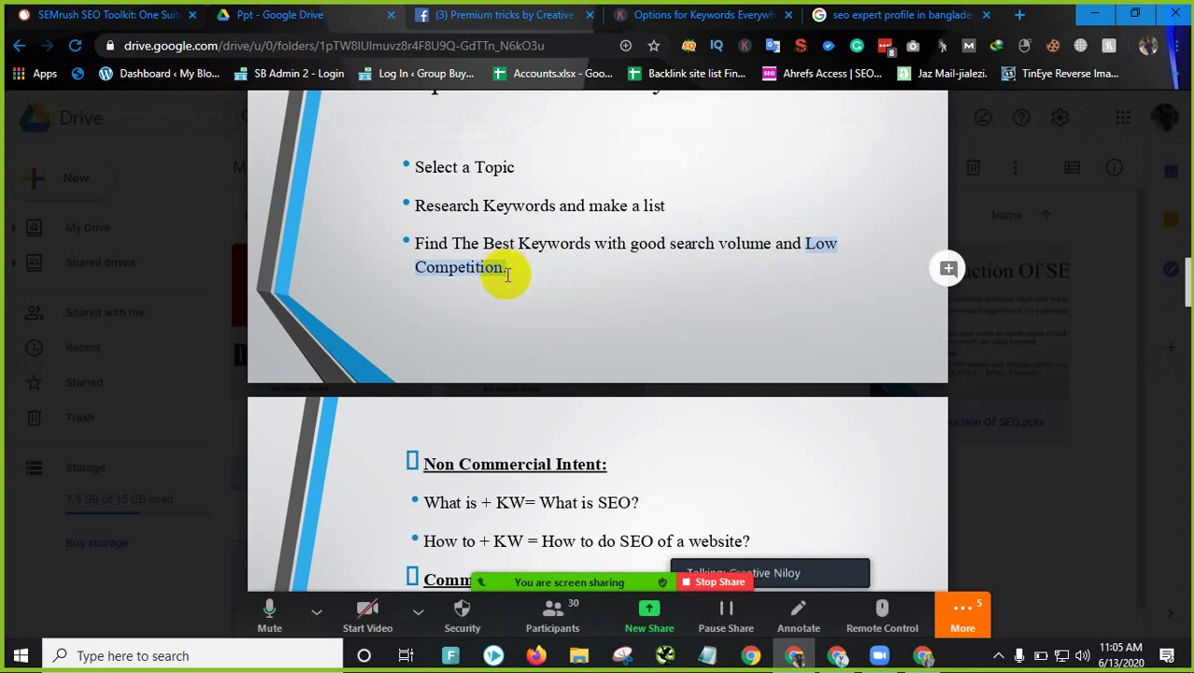
Step: Advance to the slide on non-commercial and commercial or buying intent keywords
scroll(522, 325, "down", 3)
scroll(519, 326, "up", 3)
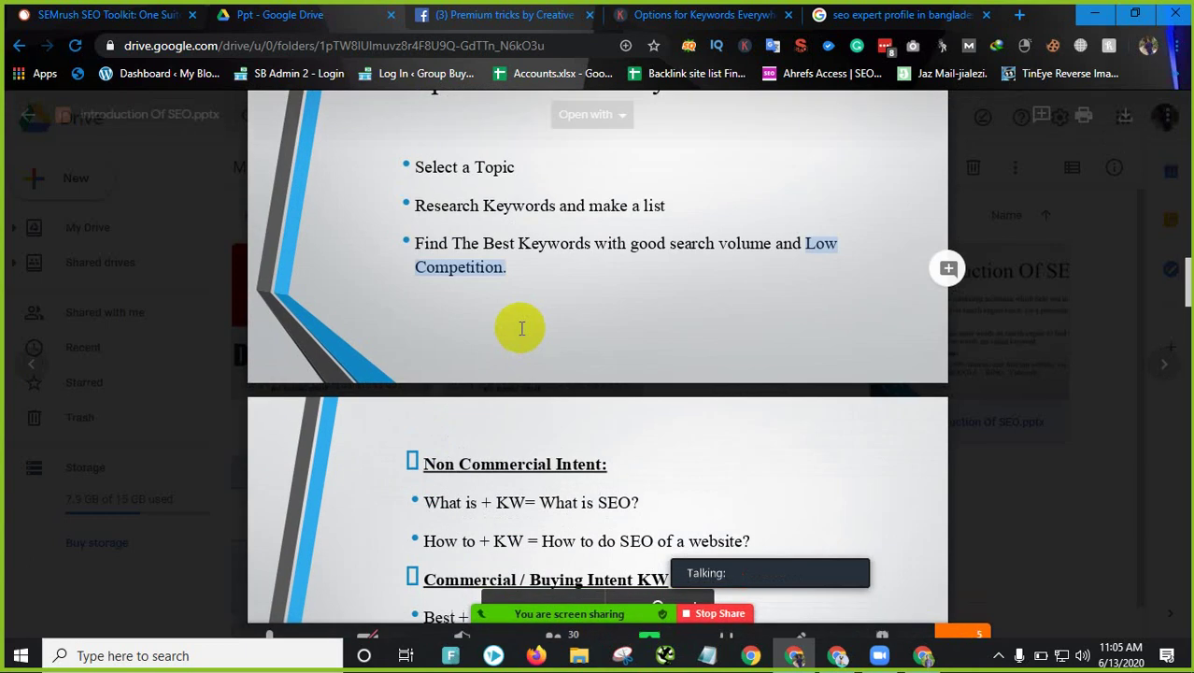
scroll(523, 327, "up", 1)
scroll(519, 330, "down", 2)
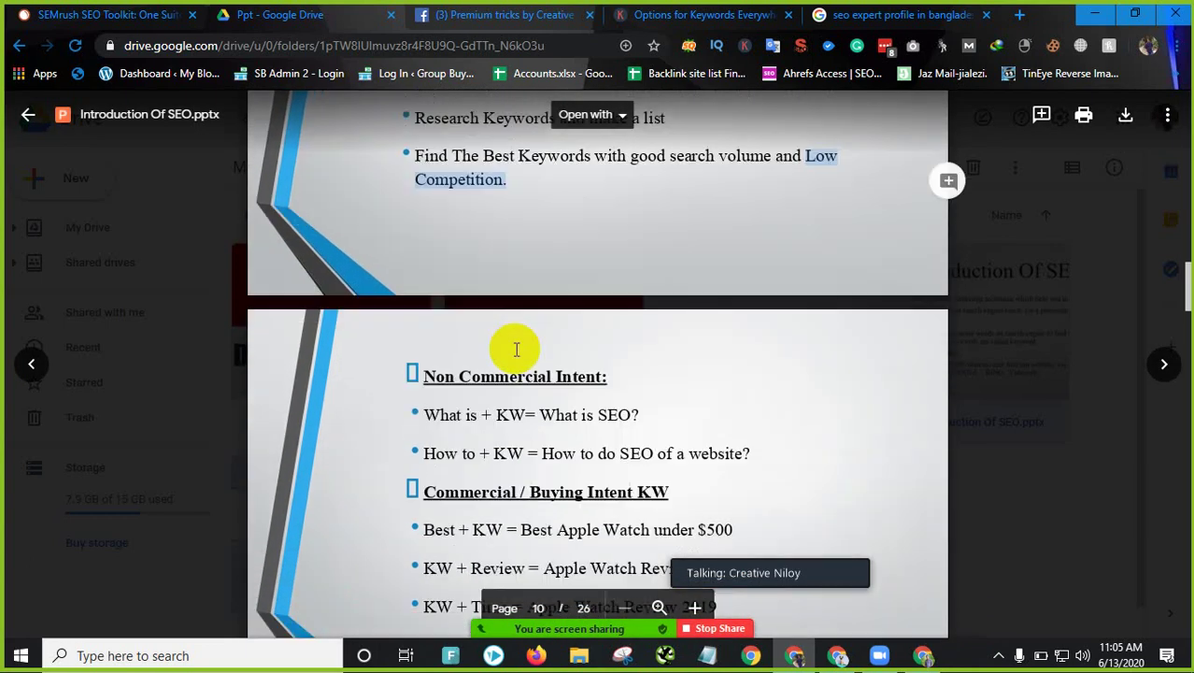
scroll(516, 349, "down", 1)
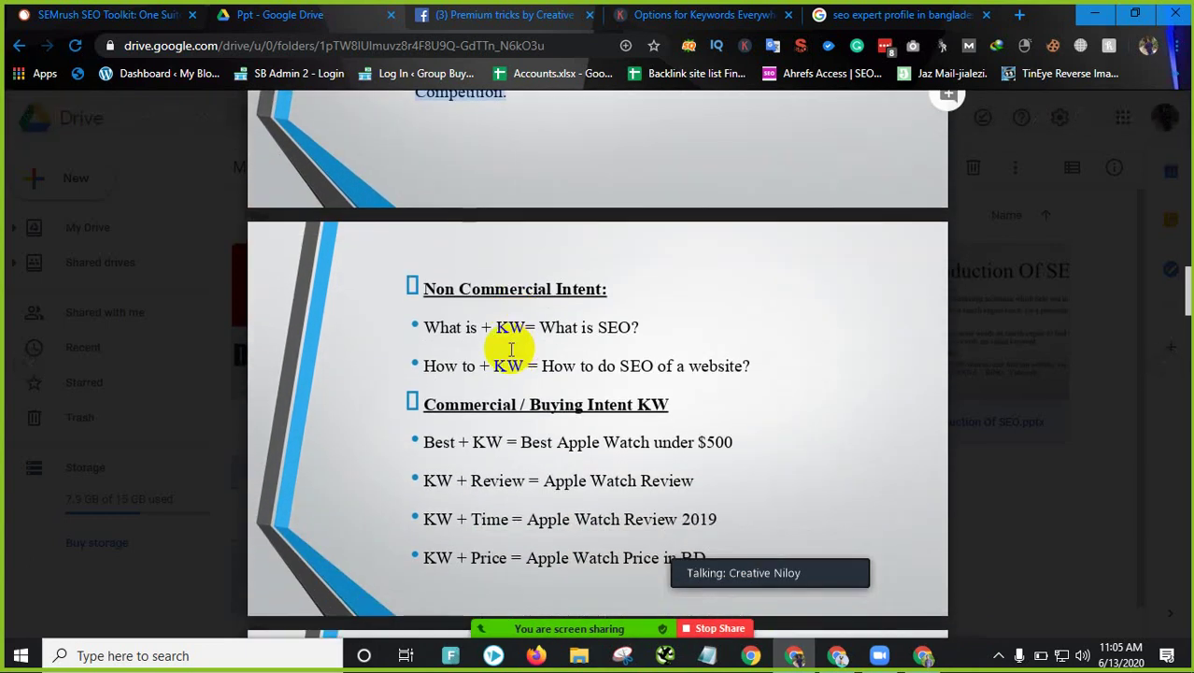
Step: Highlight the "Non Commercial Intent:" heading, followed by "Commercial / Buying Intent" in the second heading on the keyword intent slide
scroll(511, 354, "down", 1)
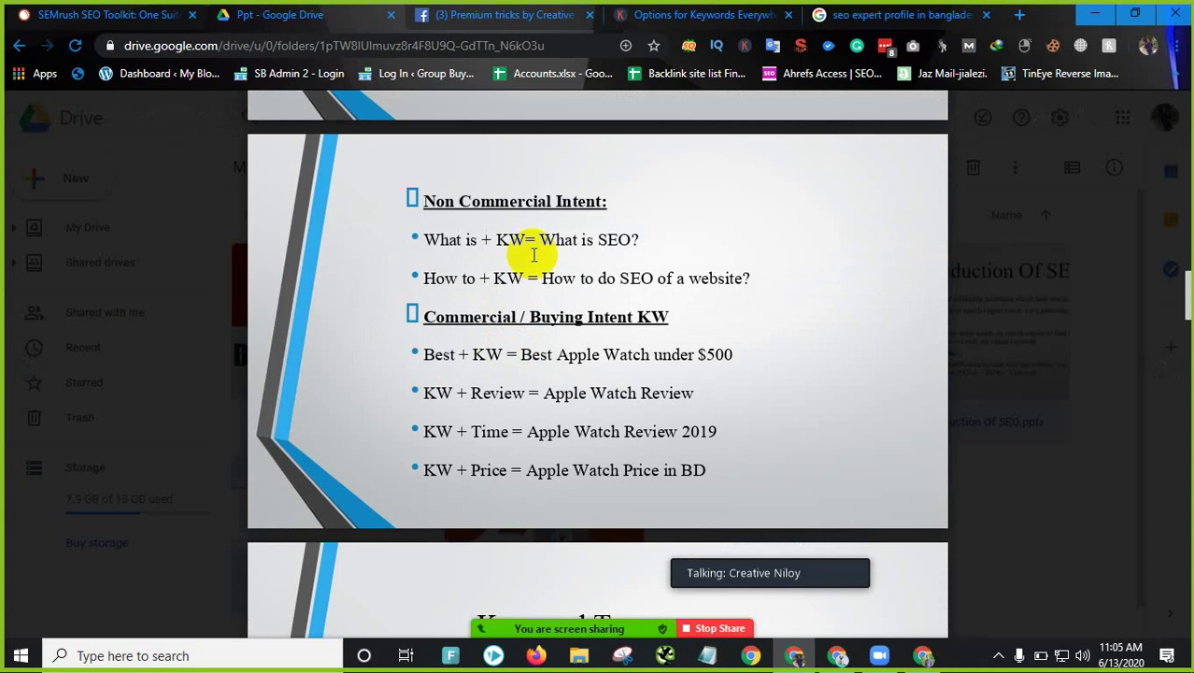
left_click_drag(496, 201, 607, 203)
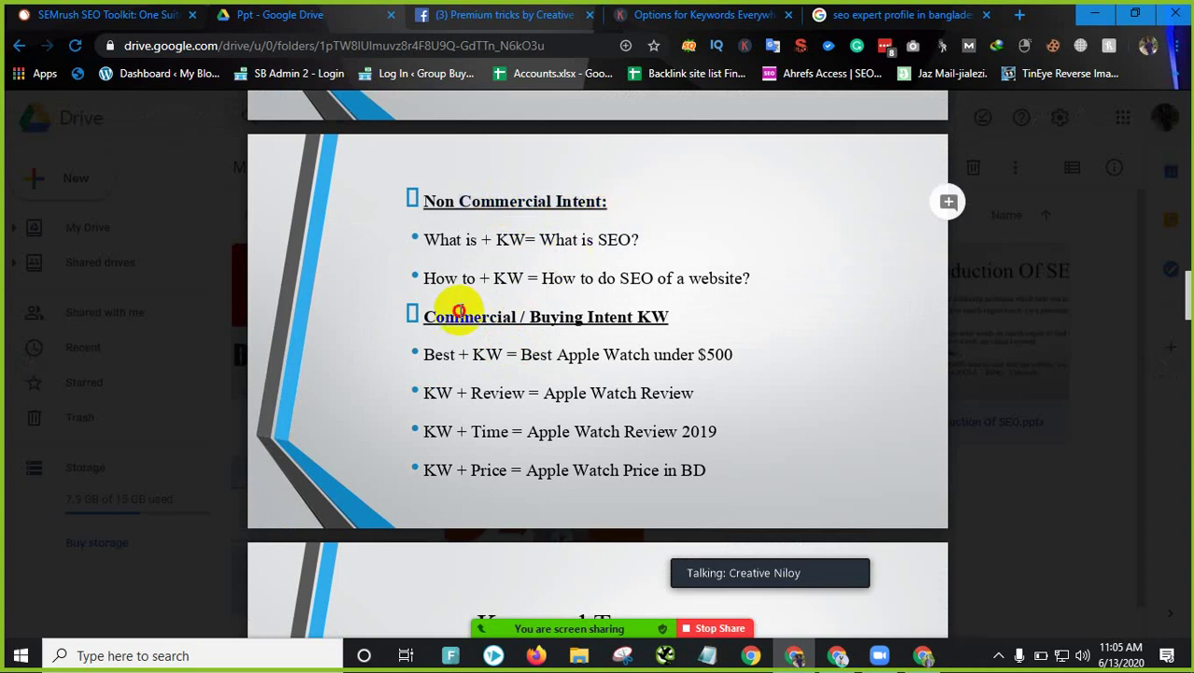
left_click_drag(423, 316, 635, 313)
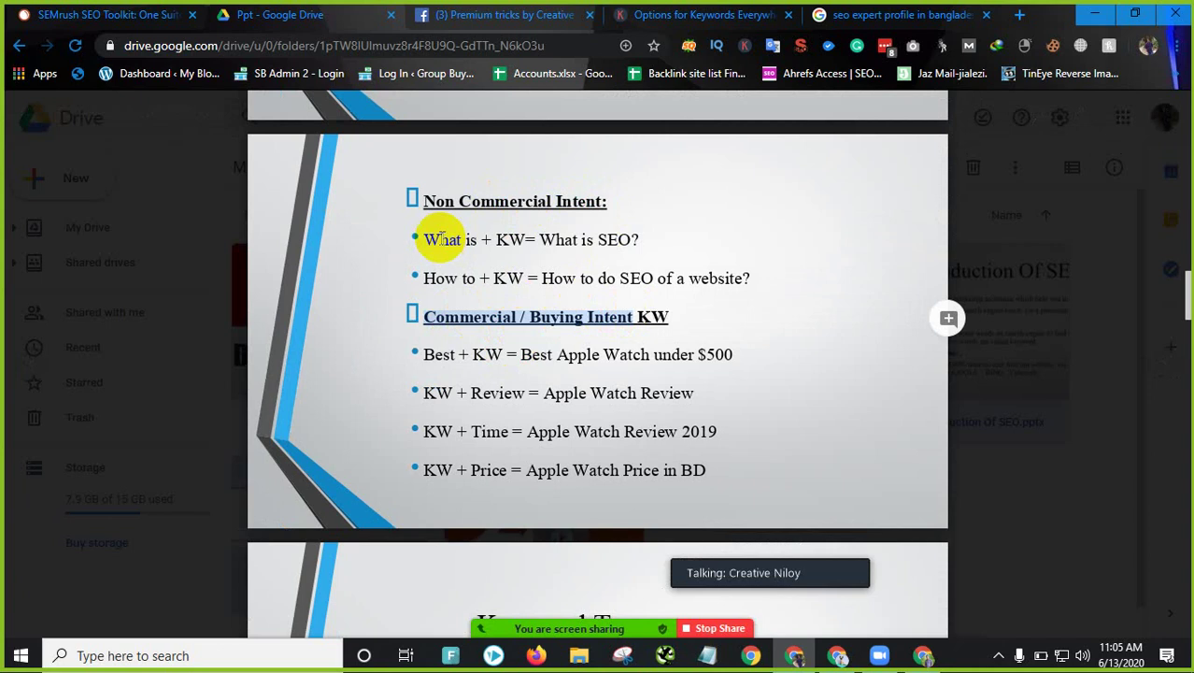
Step: Switch to the AnswerThePublic report for seo and examine its questions visualisation as examples of non-commercial keywords
left_click(911, 654)
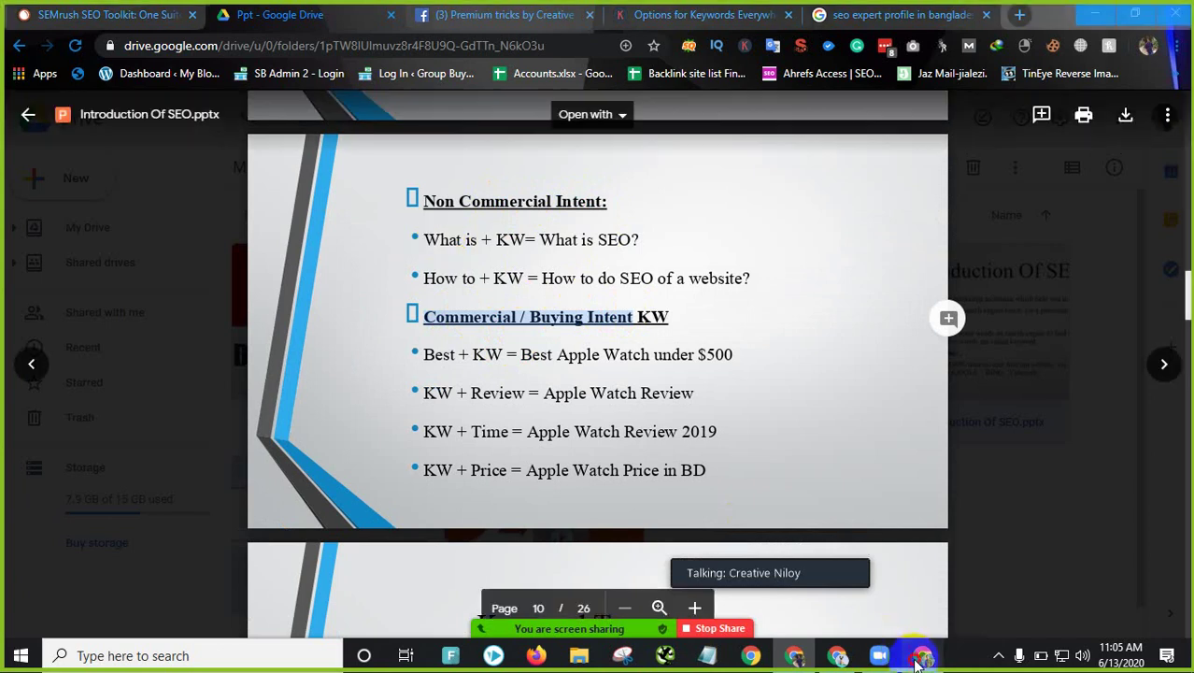
left_click(533, 17)
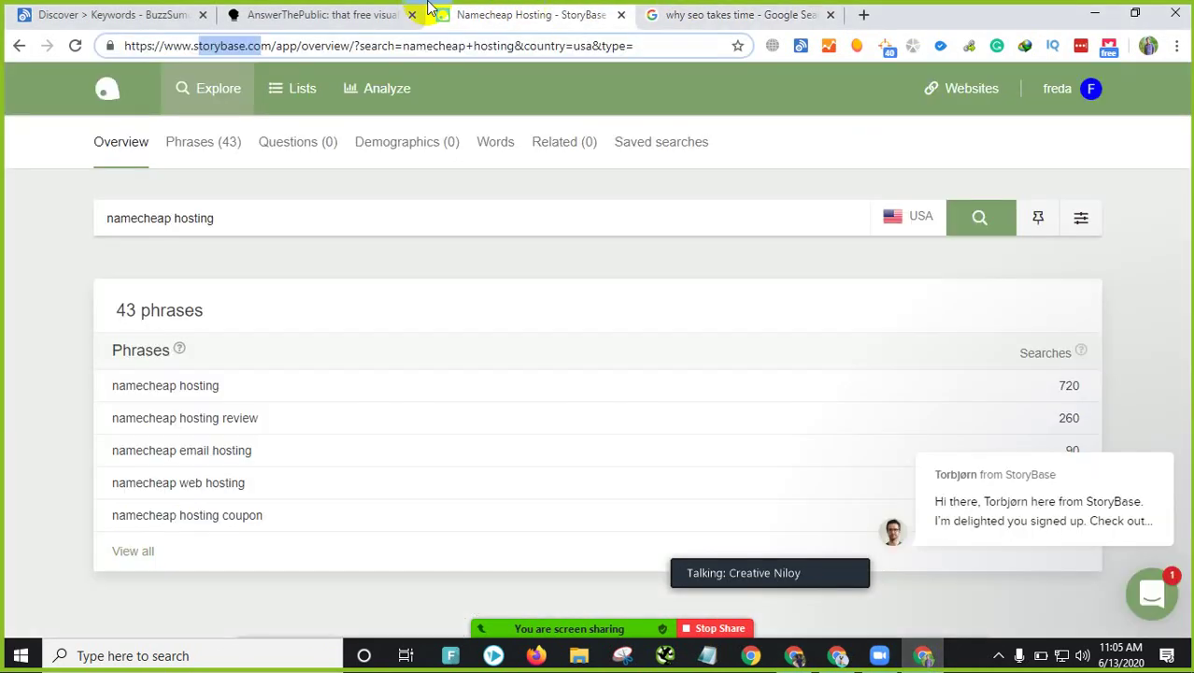
left_click(348, 18)
scroll(397, 357, "down", 5)
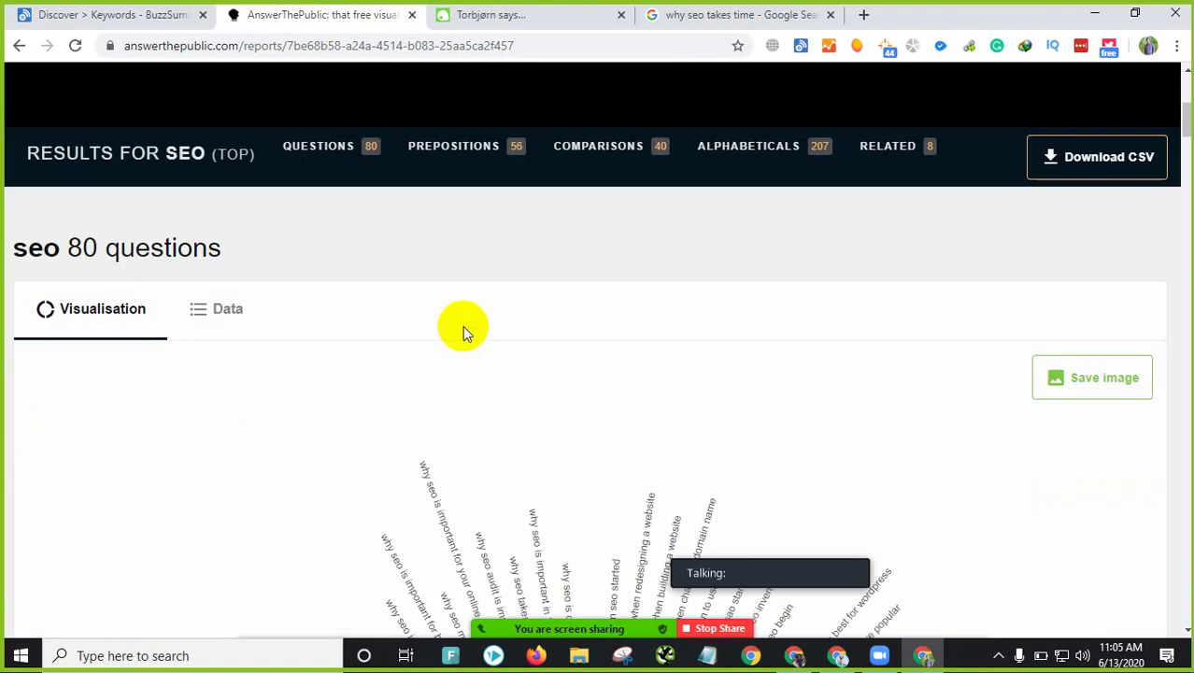
scroll(463, 325, "down", 3)
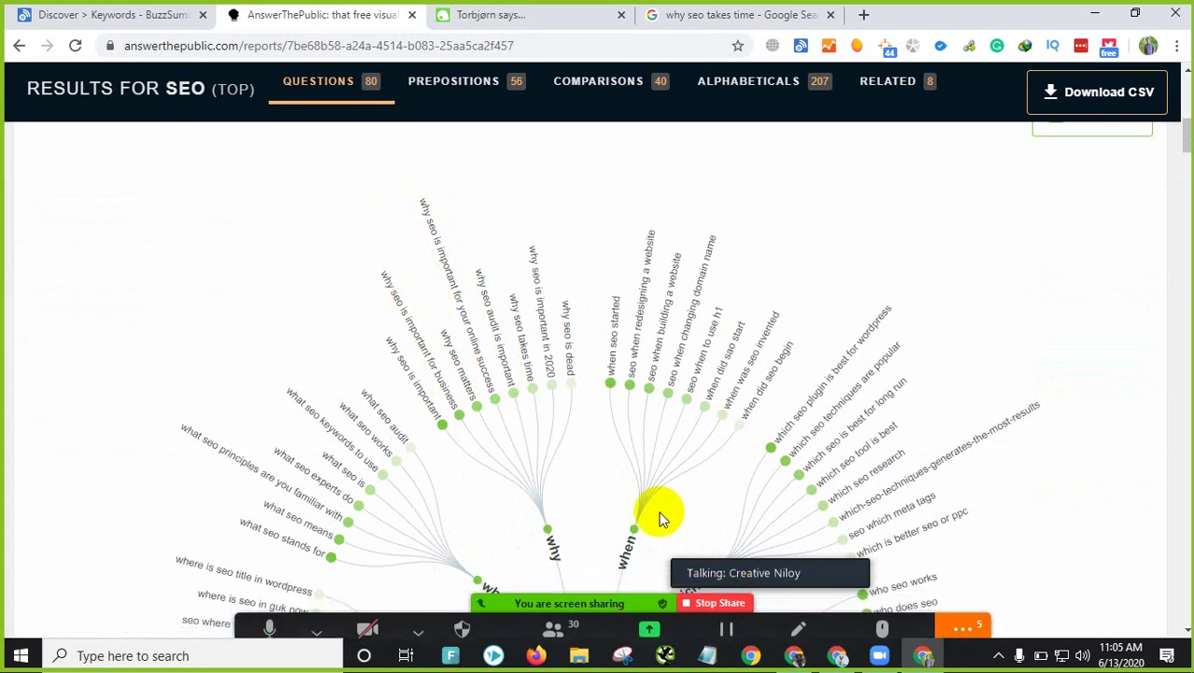
Step: Return to the Introduction Of SEO slides and highlight the generic keyword example "Watch" on the Keyword Types slide
left_click(839, 657)
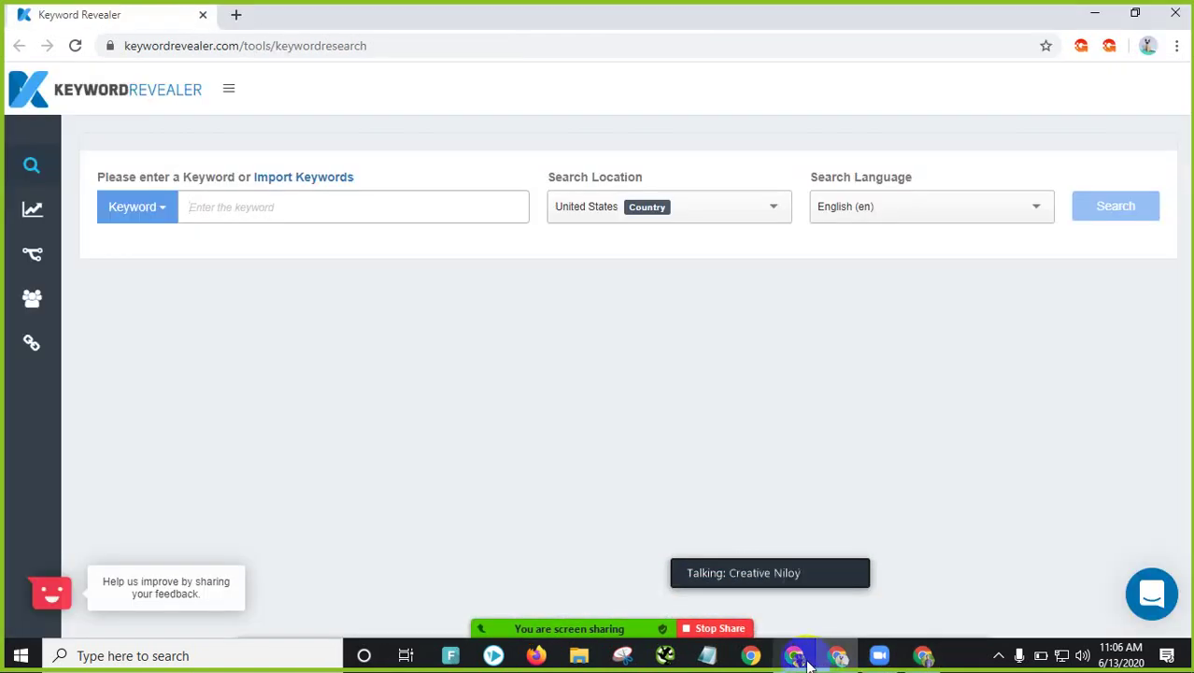
left_click(803, 659)
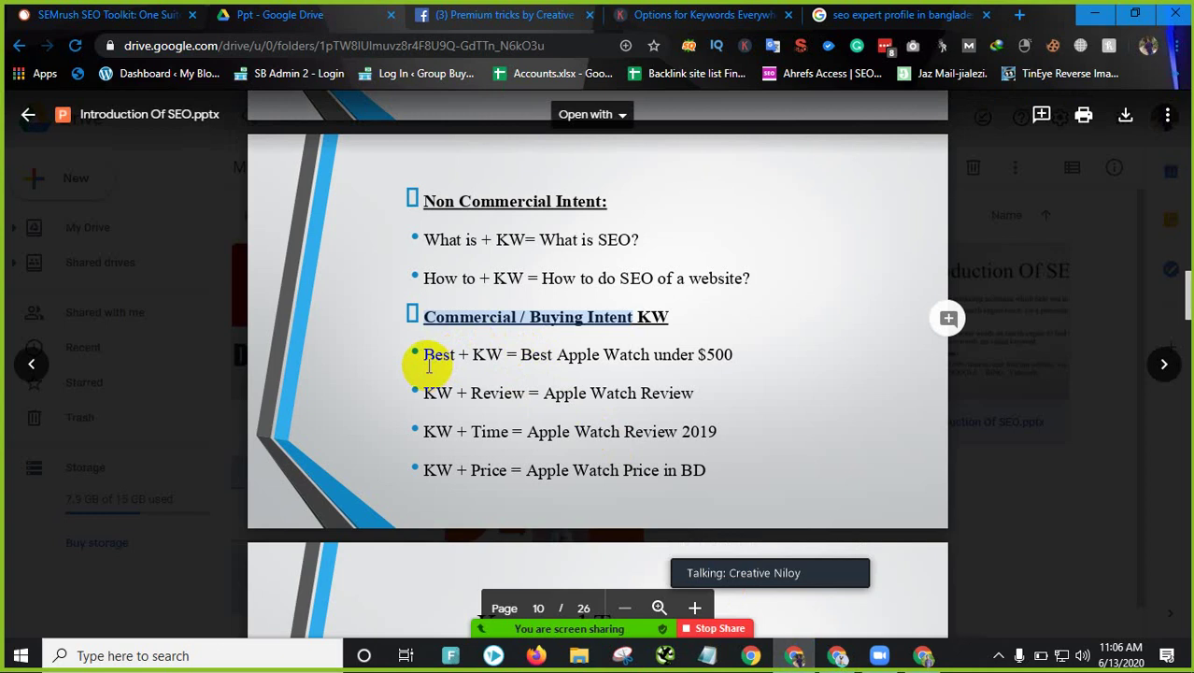
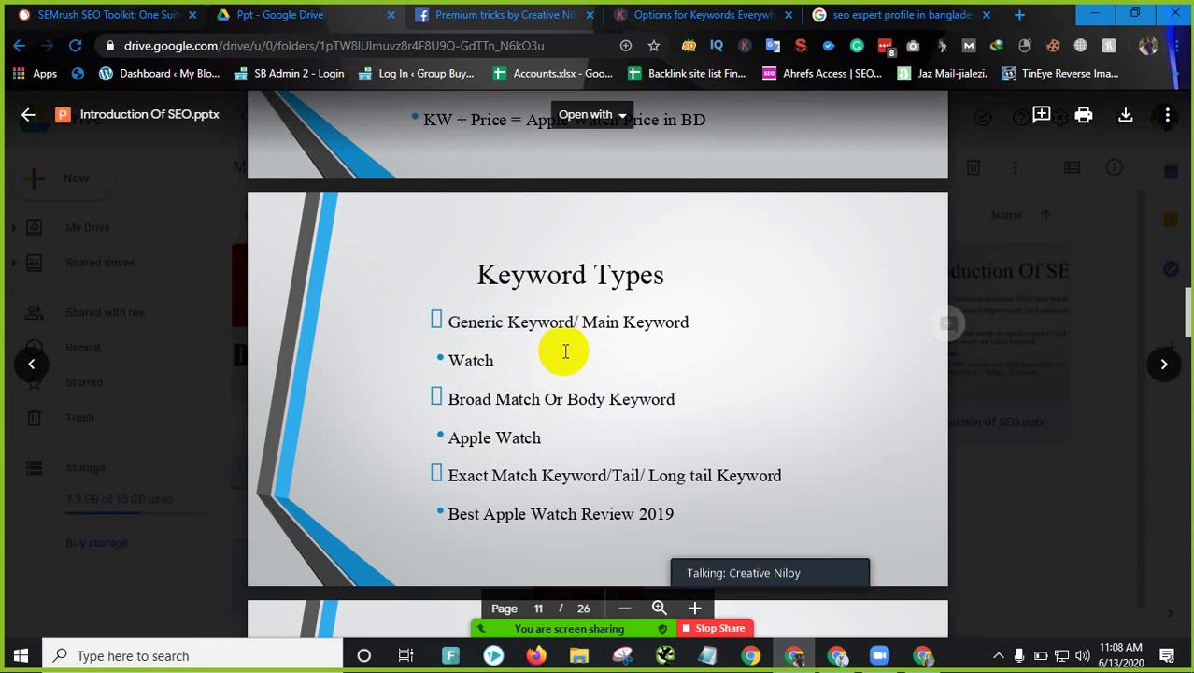
left_click_drag(492, 362, 460, 366)
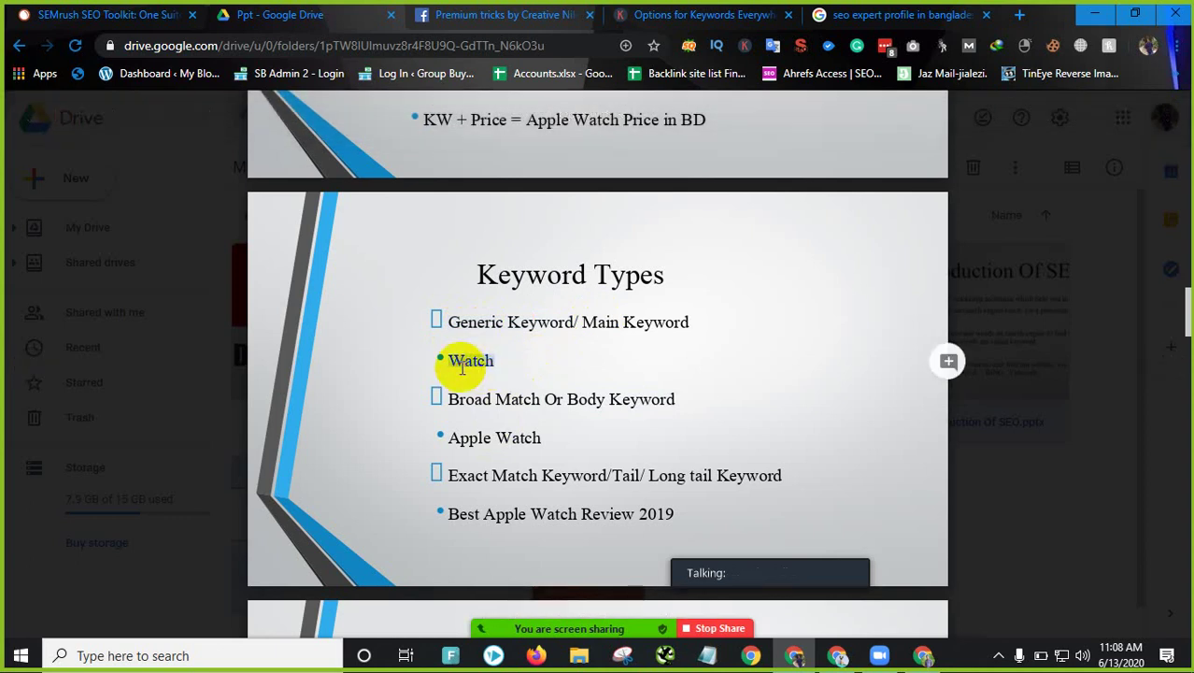
scroll(561, 490, "down", 1)
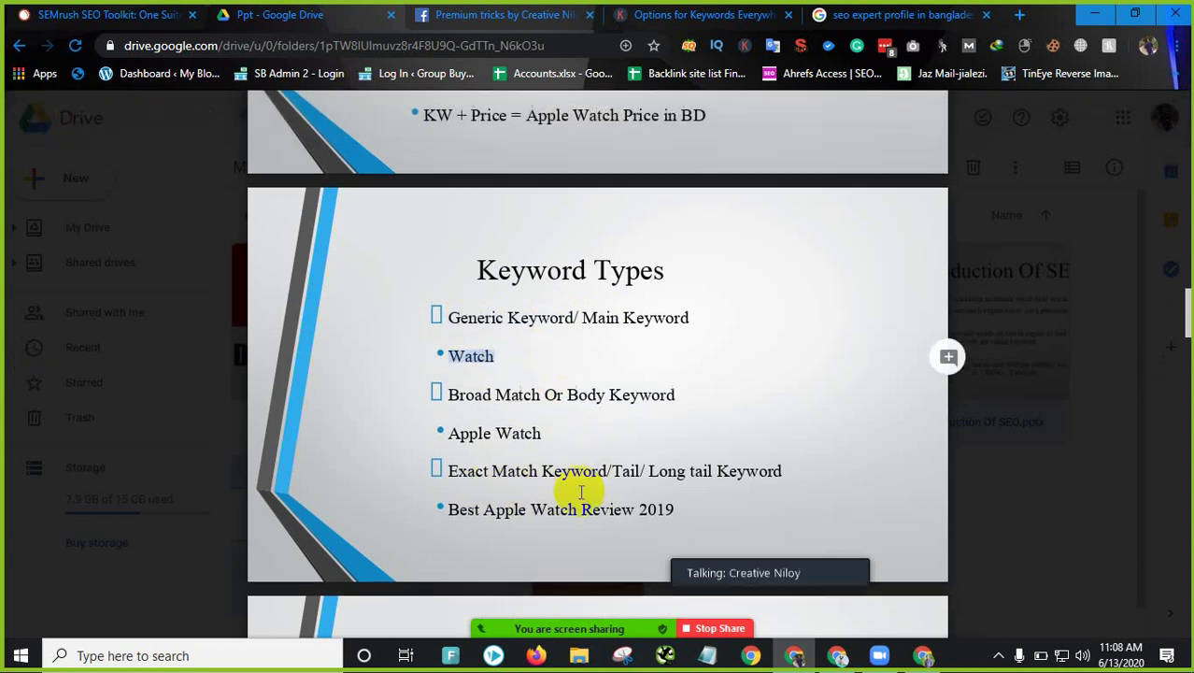
scroll(581, 490, "down", 1)
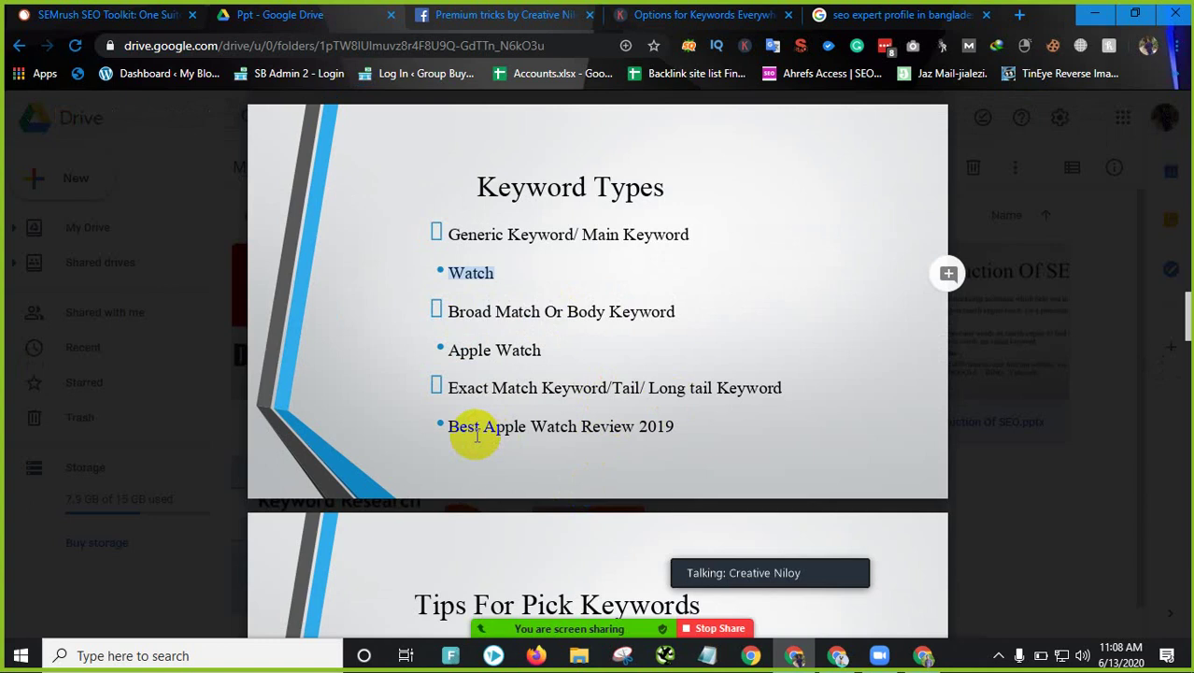
left_click(665, 426)
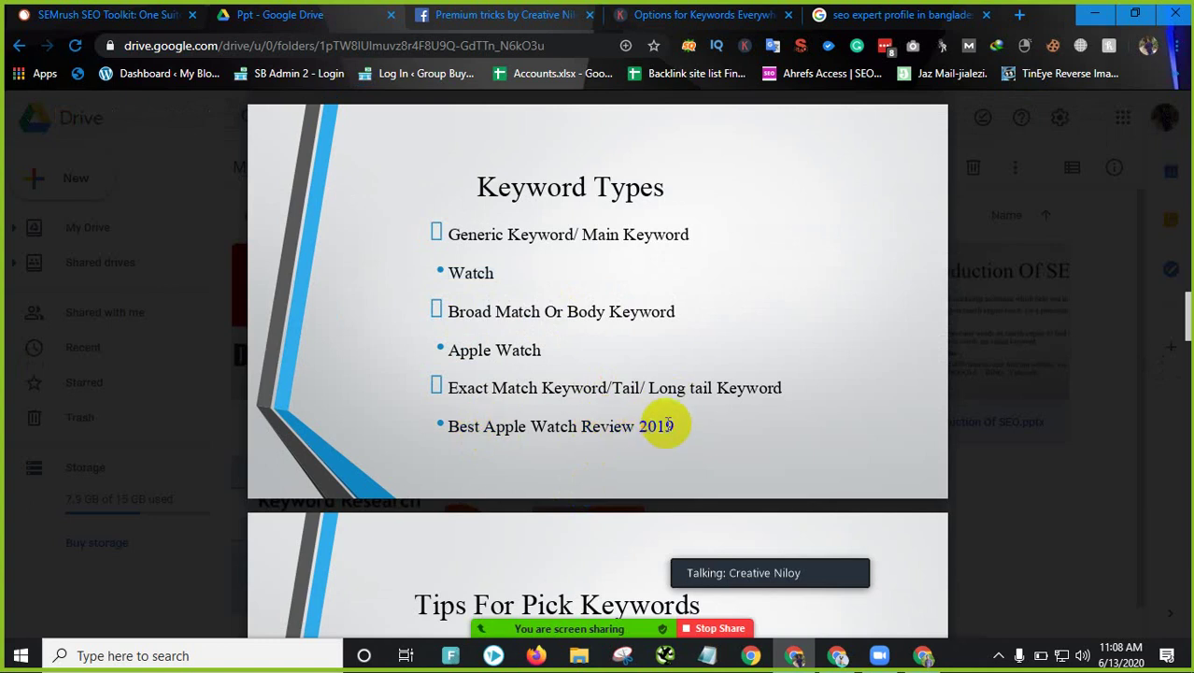
Step: Advance to the Tips For Pick Keywords slide and keep its search volume, PA and DA criteria in view
scroll(661, 430, "down", 3)
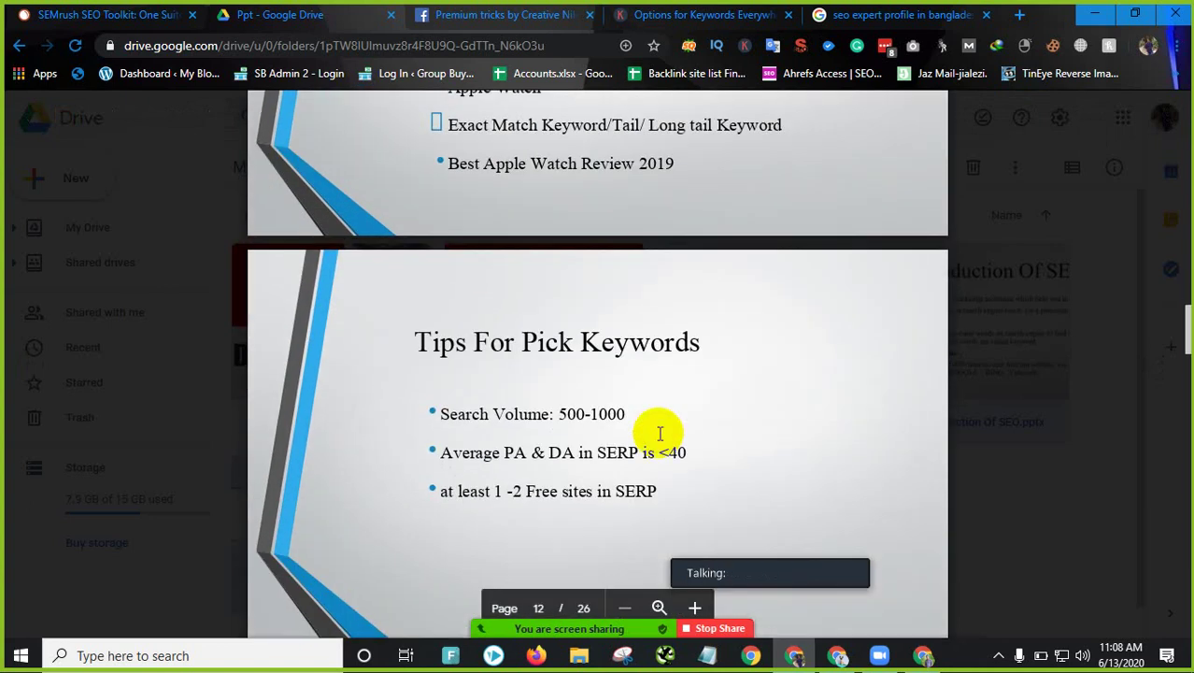
scroll(481, 424, "down", 1)
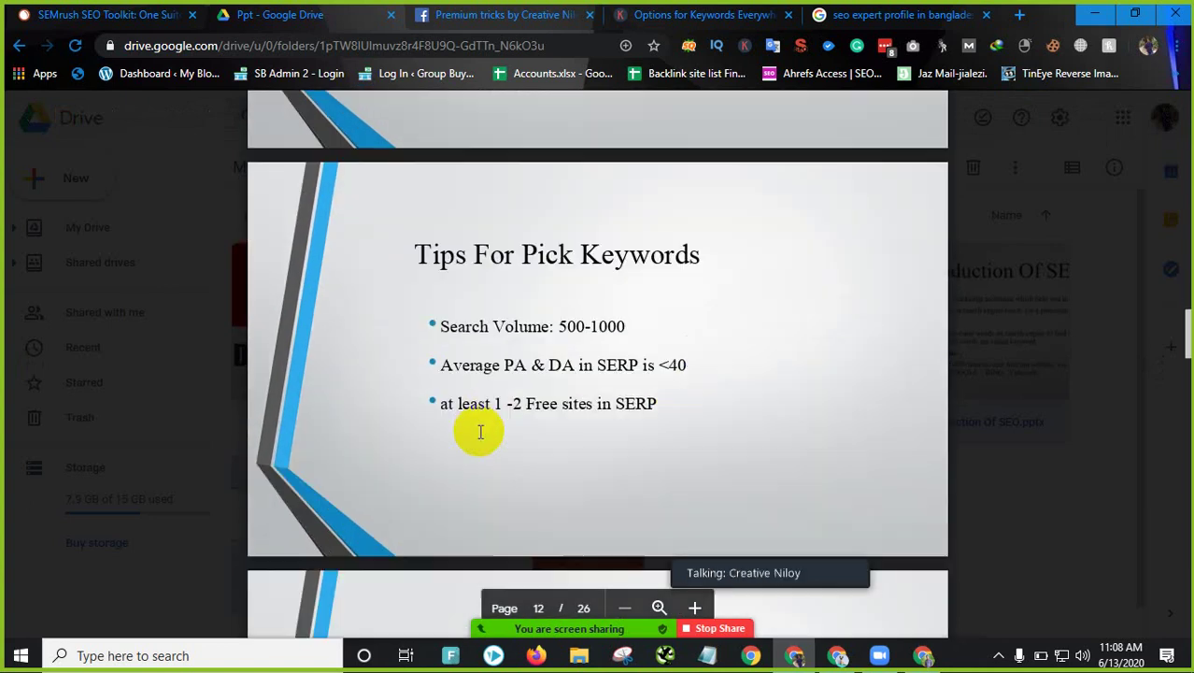
scroll(480, 430, "down", 3)
scroll(480, 431, "up", 3)
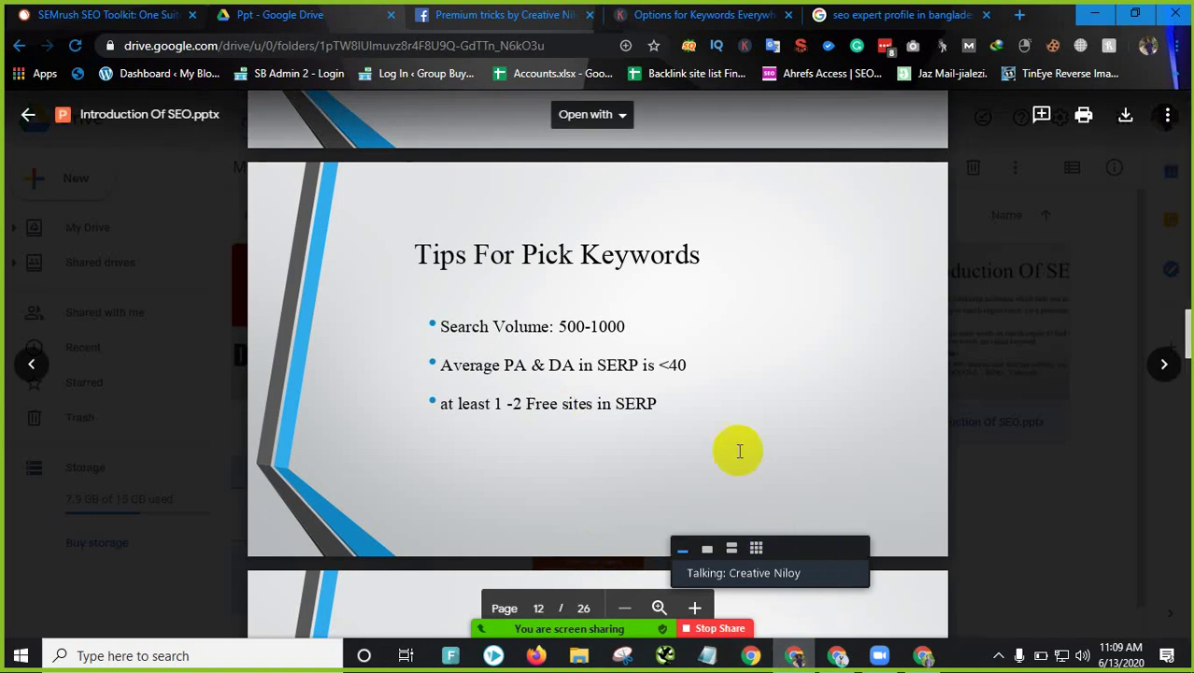
Step: Look over the Keywords Everywhere options page and close it
left_click(697, 11)
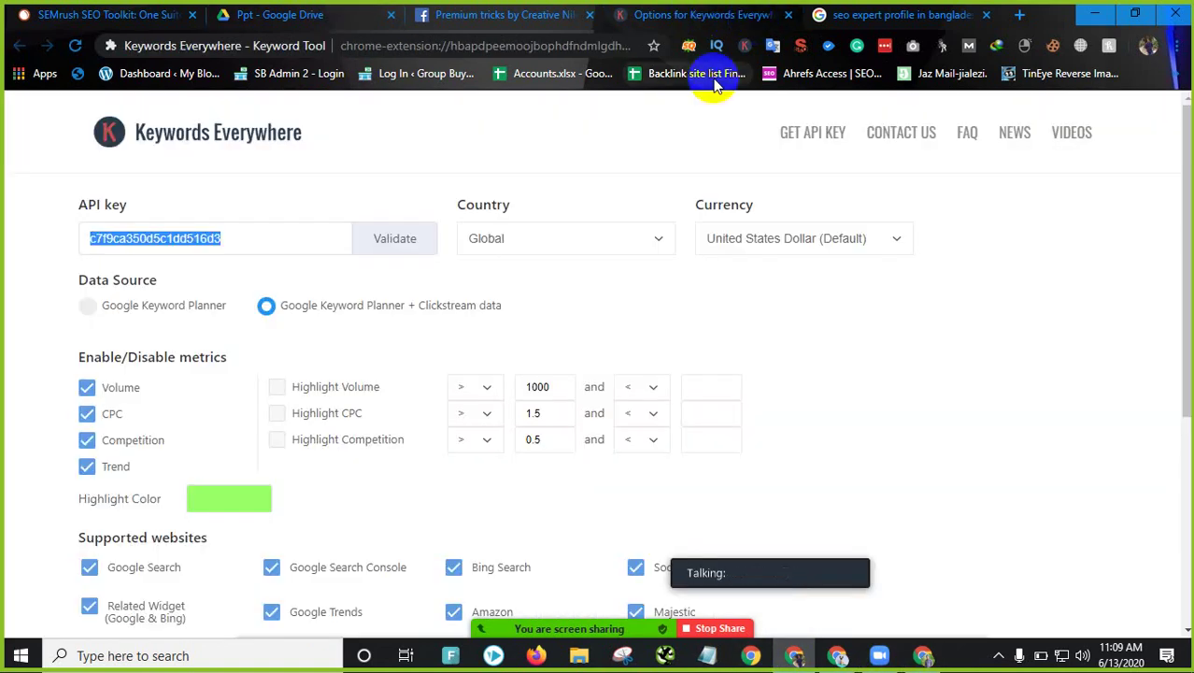
scroll(541, 194, "down", 4)
scroll(537, 190, "up", 4)
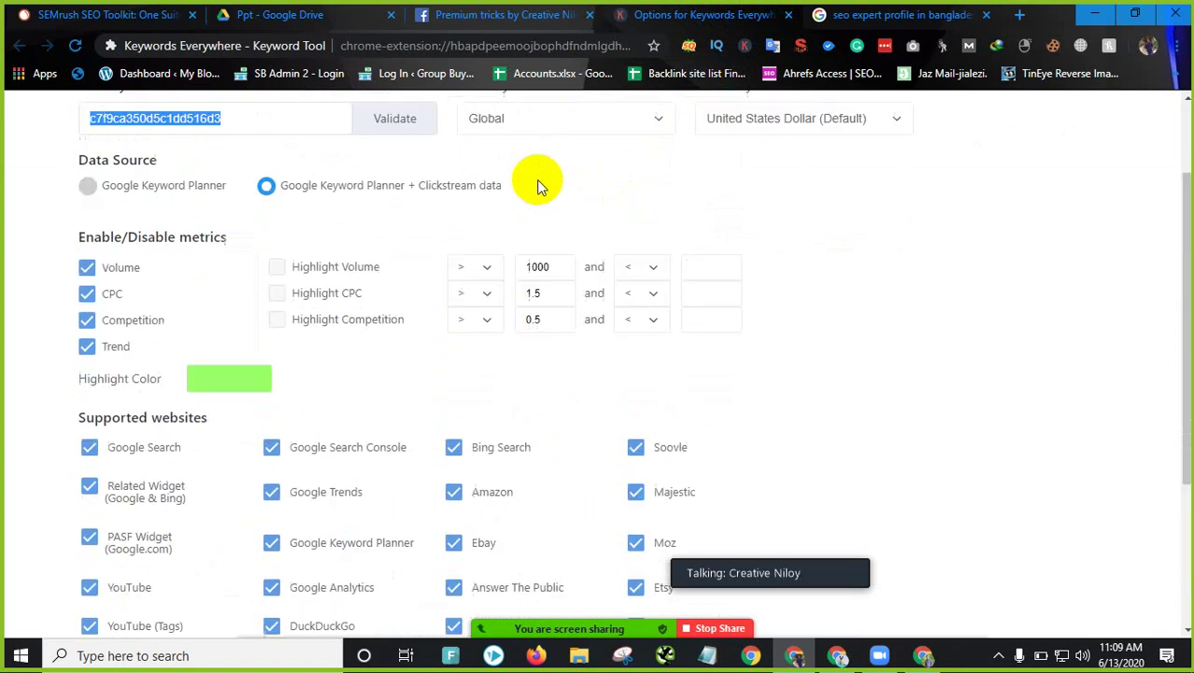
left_click(790, 17)
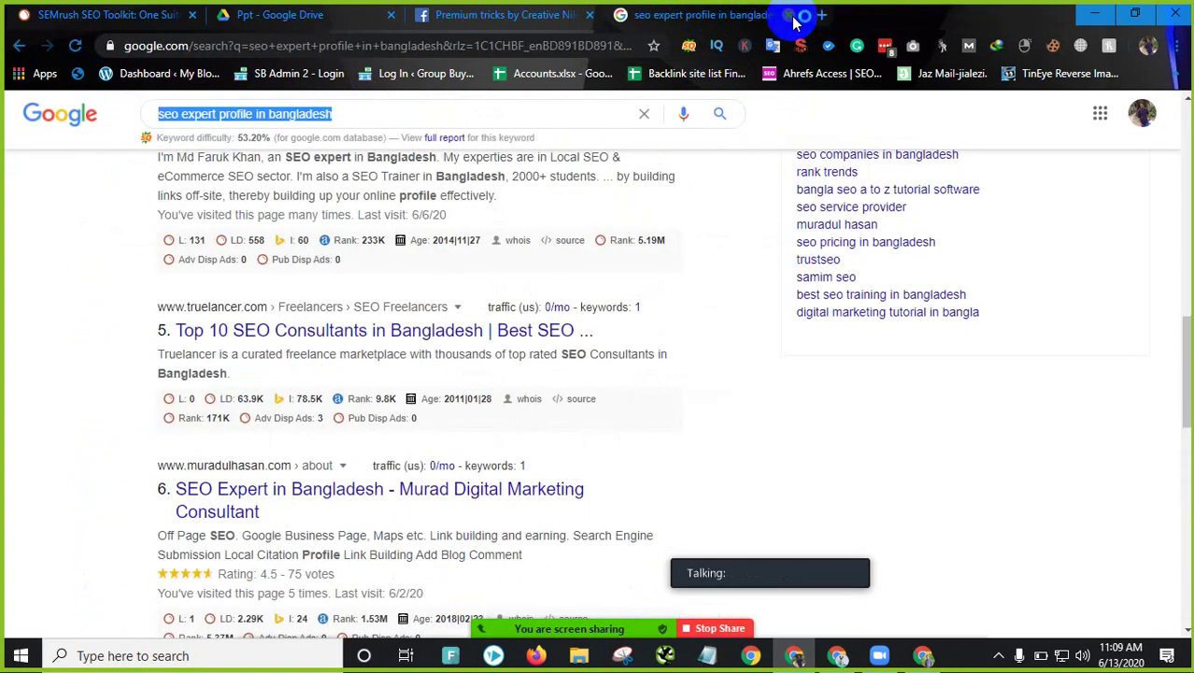
Step: Replace the "seo expert profile in bangladesh" results with a new browser tab and search Google for "buy domain hosting"
left_click(818, 16)
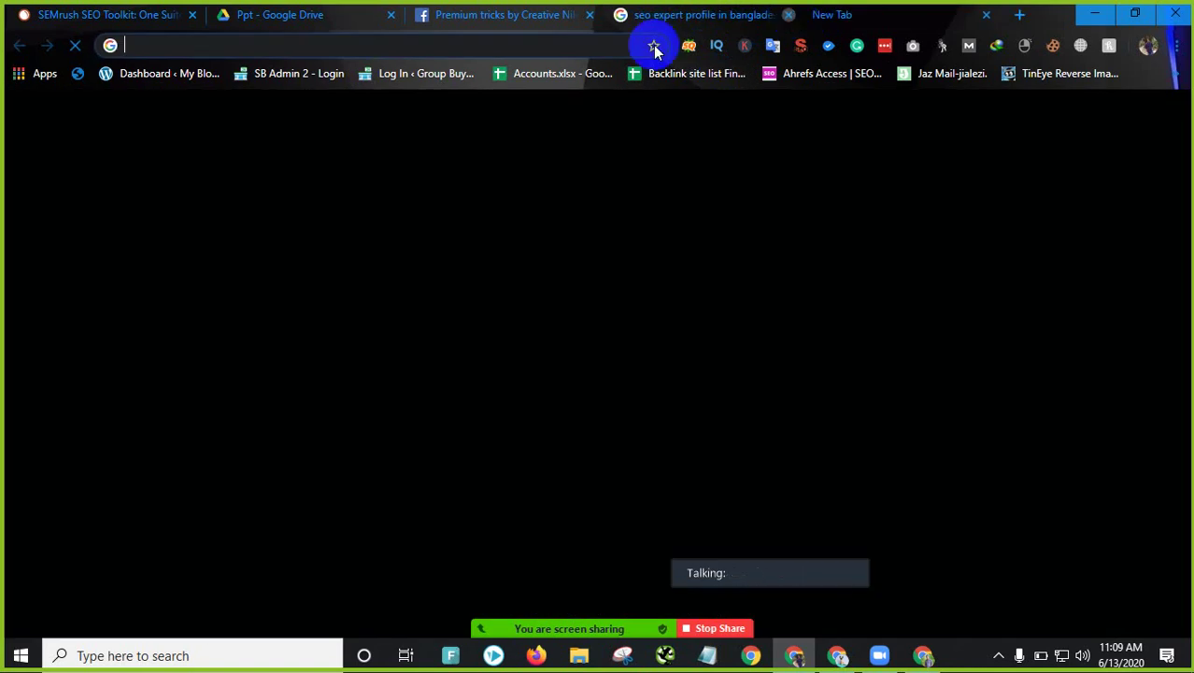
left_click(502, 43)
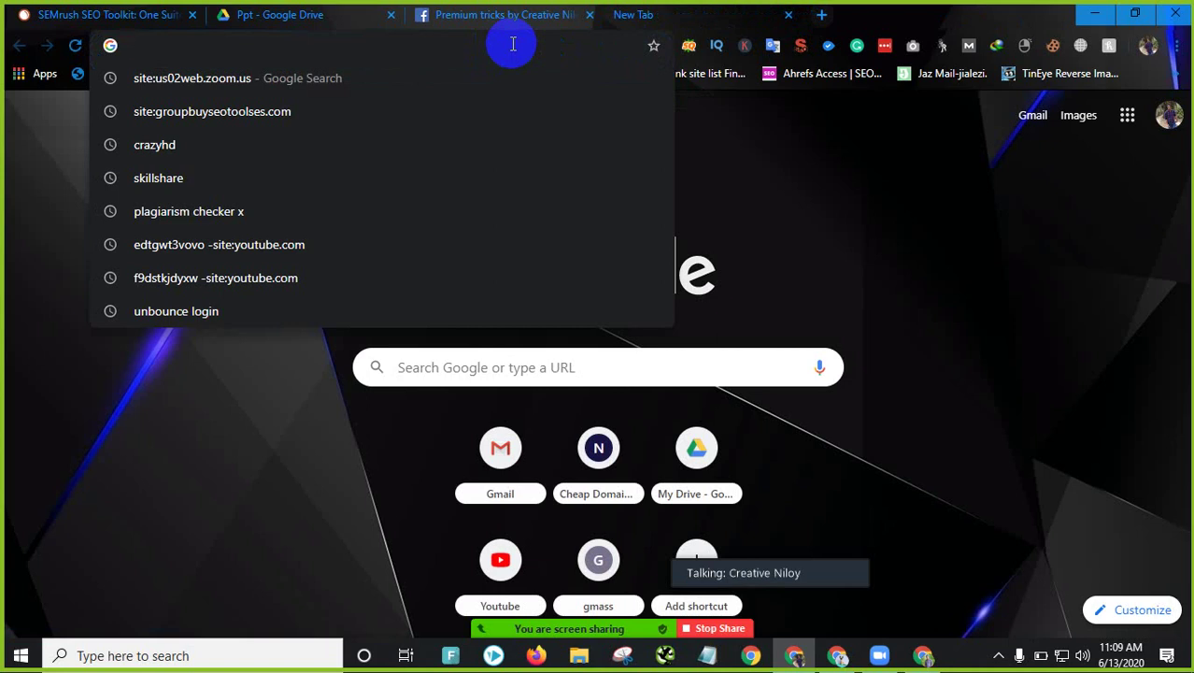
type("bu")
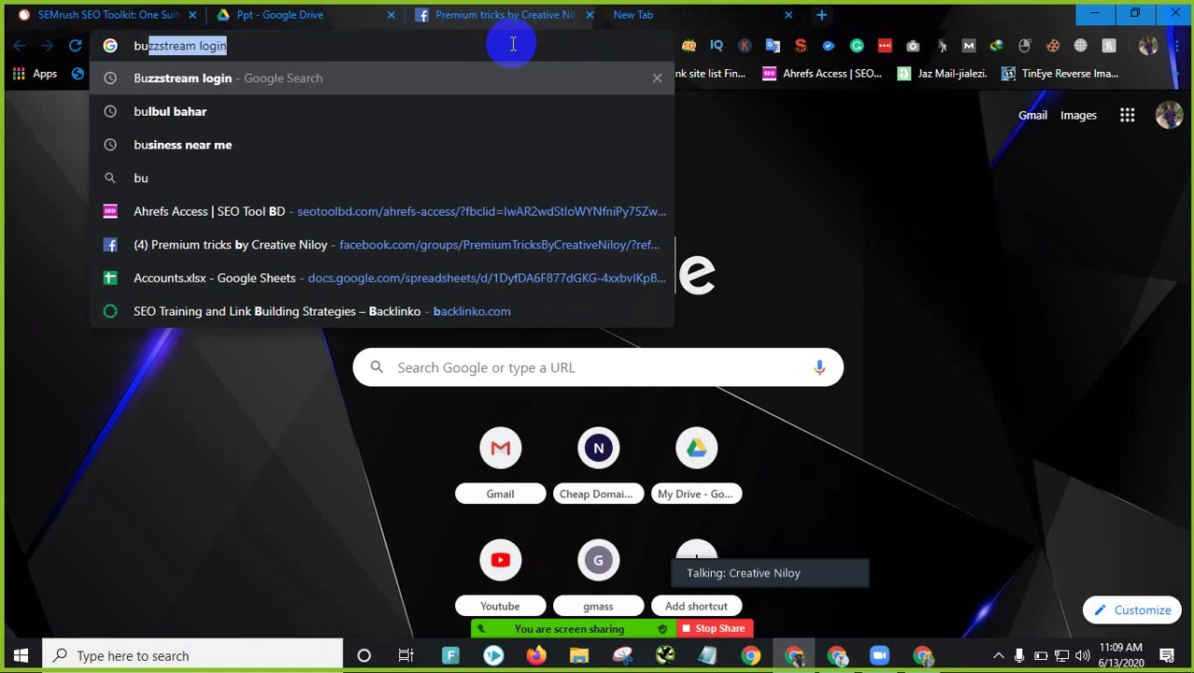
type("y domain")
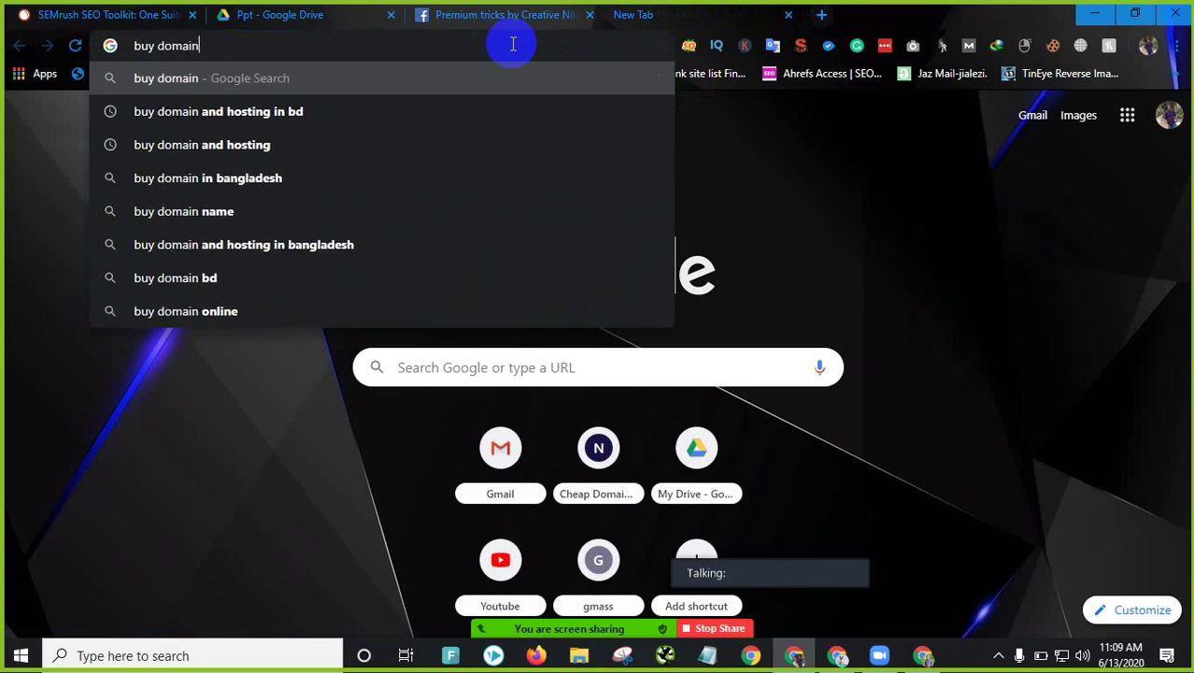
type(" hosting")
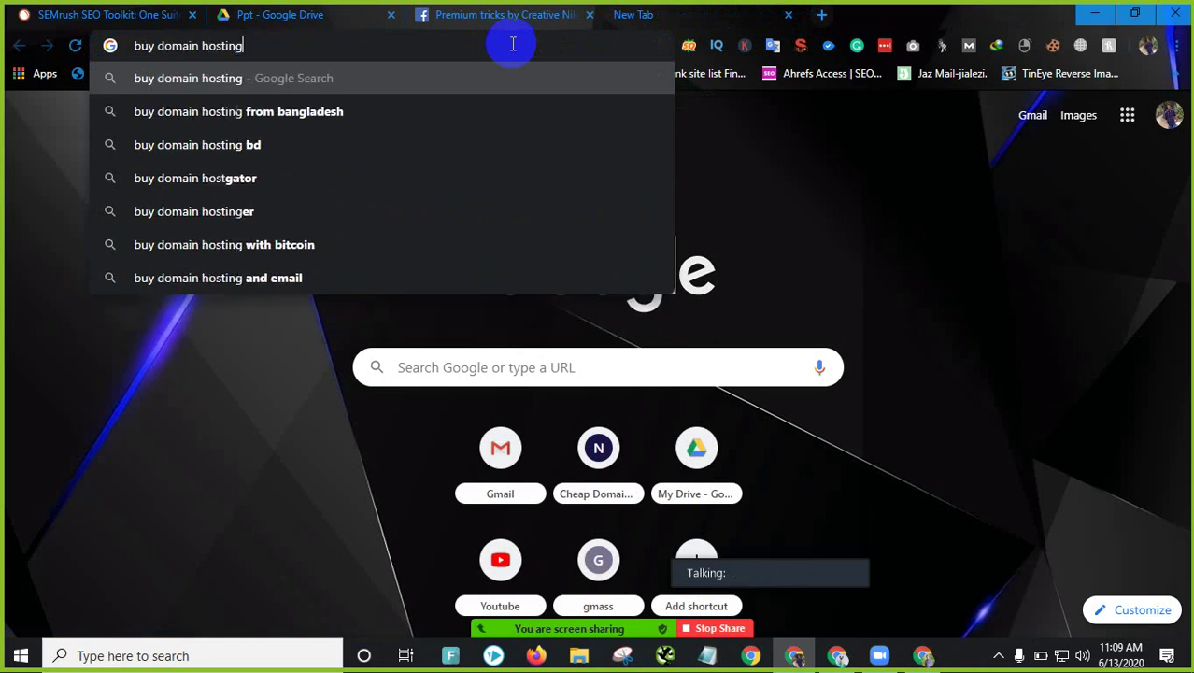
key("Return")
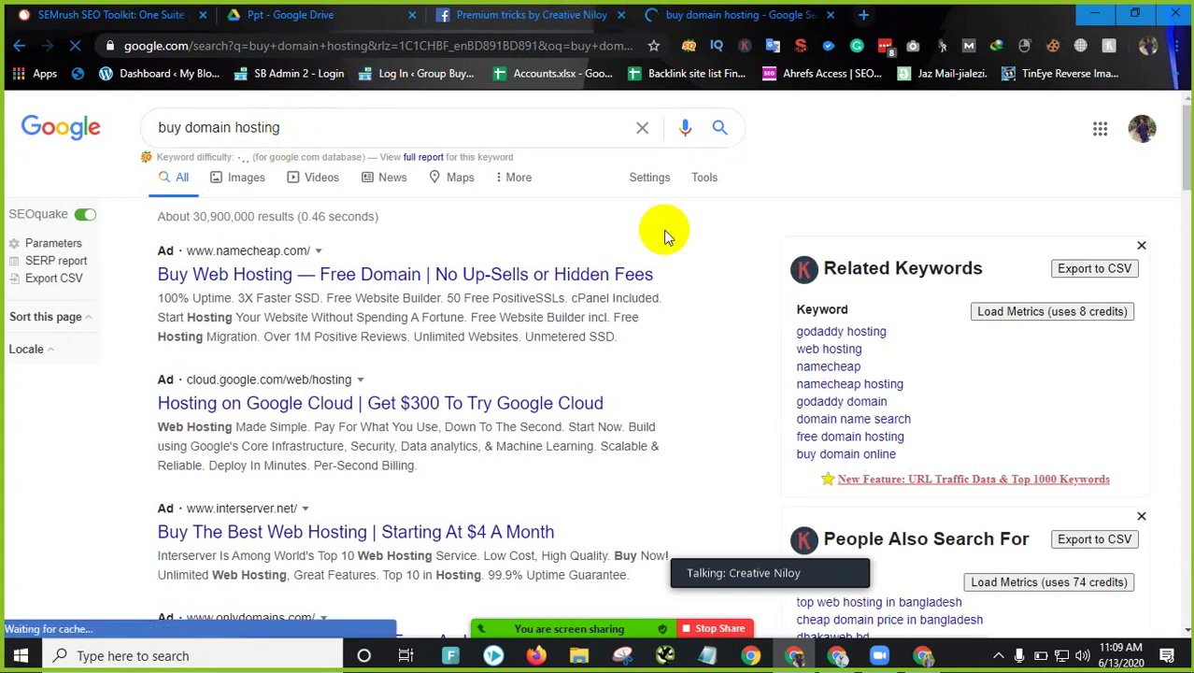
Step: Examine the related searches at the end of the "buy domain hosting" results and the Related Keywords list
scroll(224, 444, "down", 4)
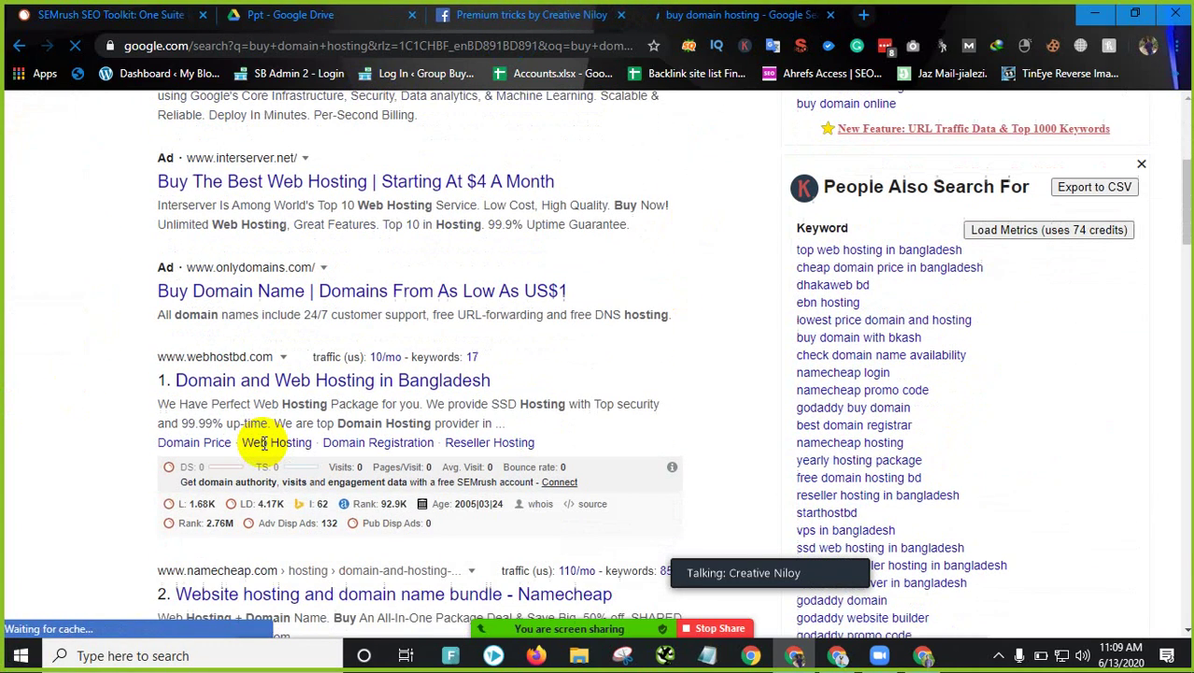
scroll(418, 357, "down", 5)
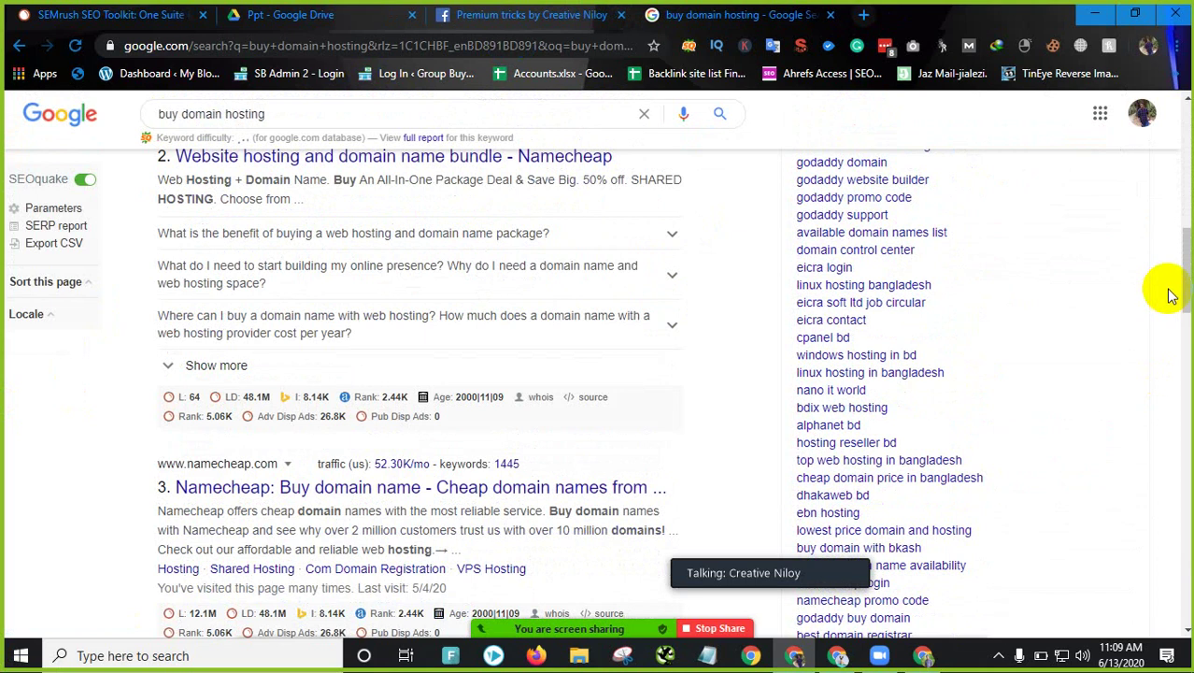
left_click_drag(1184, 276, 1184, 587)
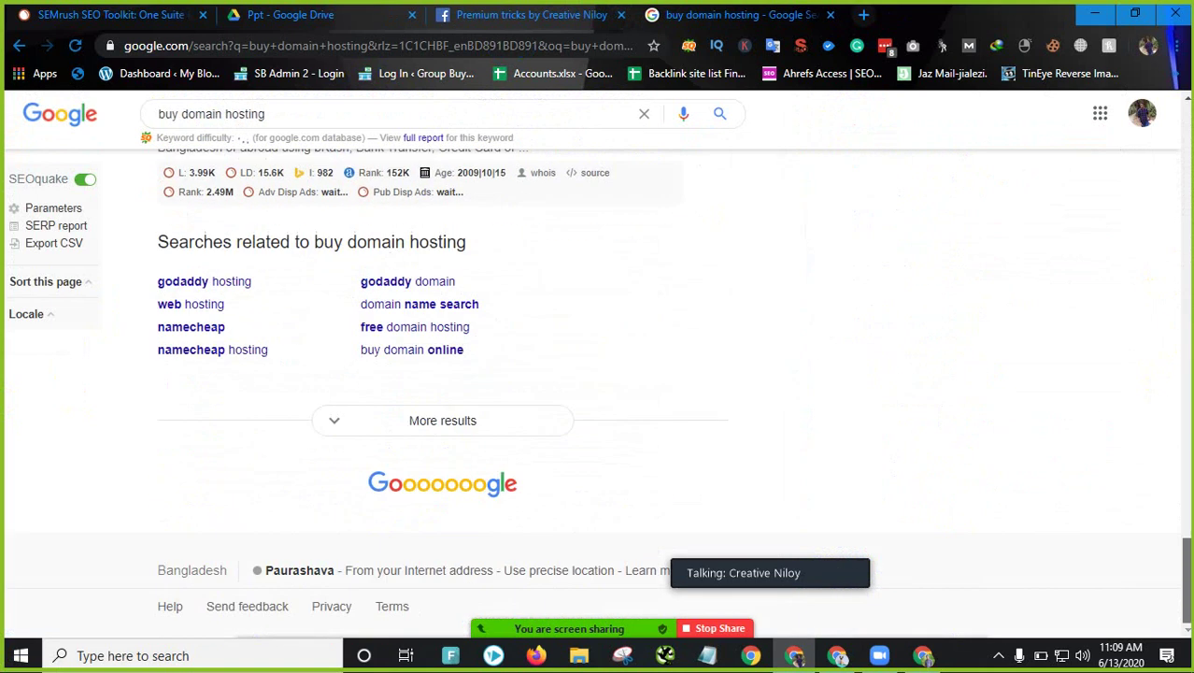
left_click_drag(144, 282, 515, 364)
left_click(131, 429)
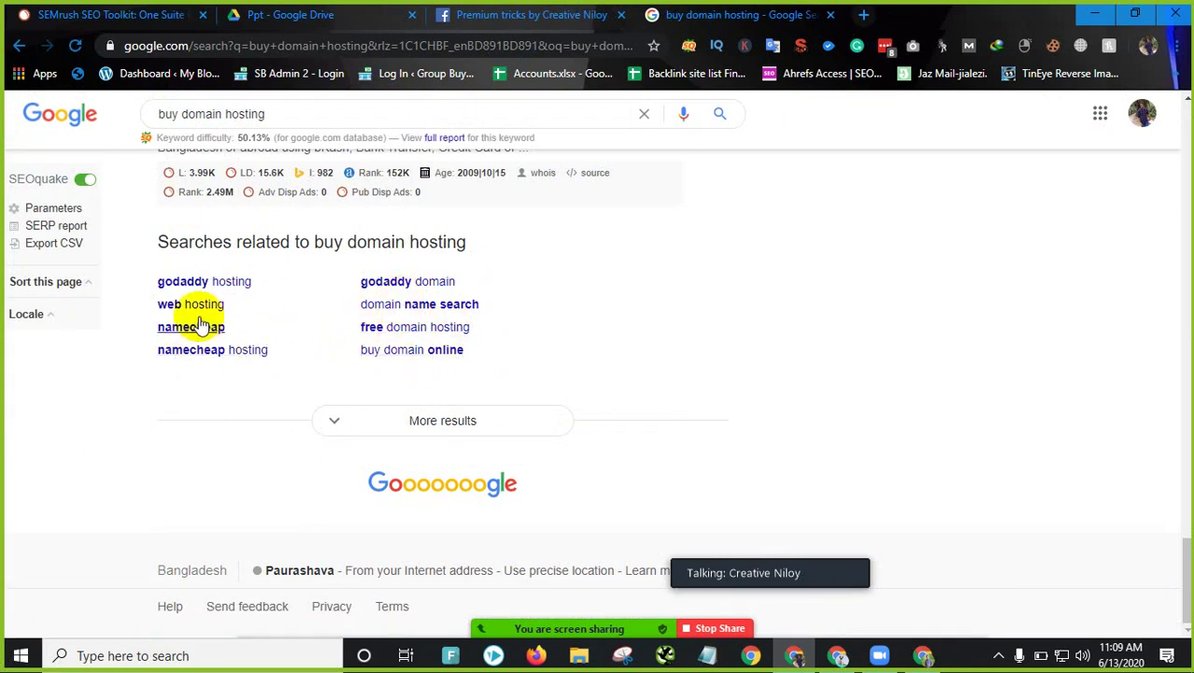
scroll(381, 309, "up", 20)
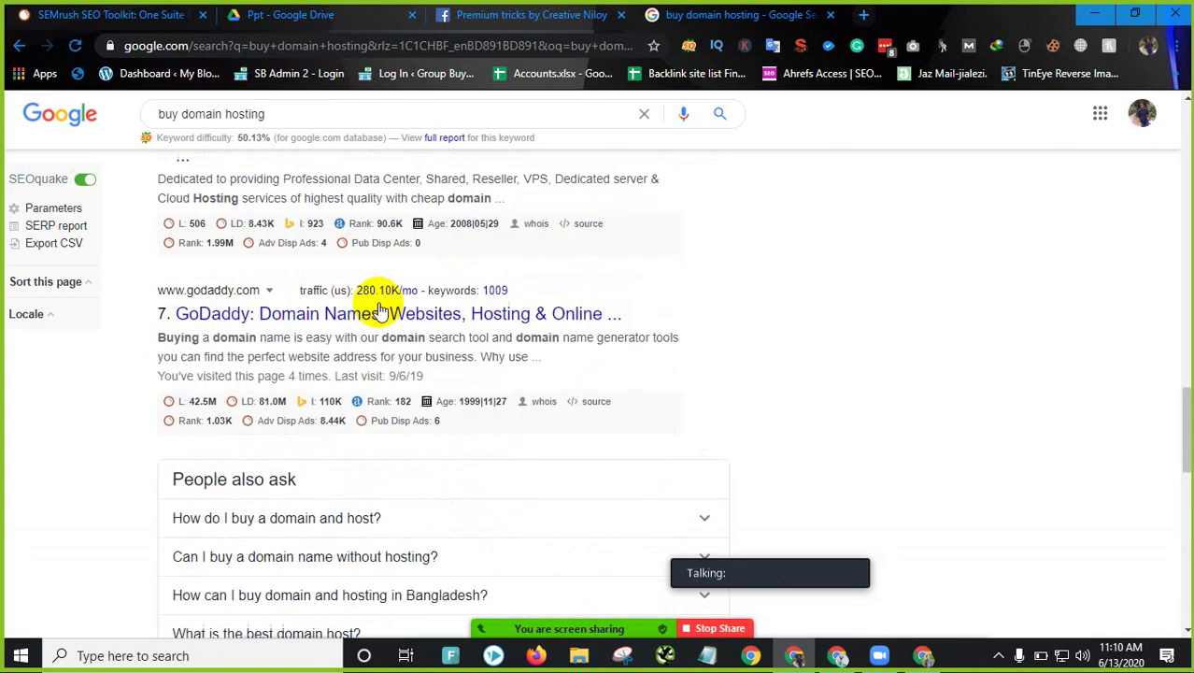
scroll(381, 310, "up", 10)
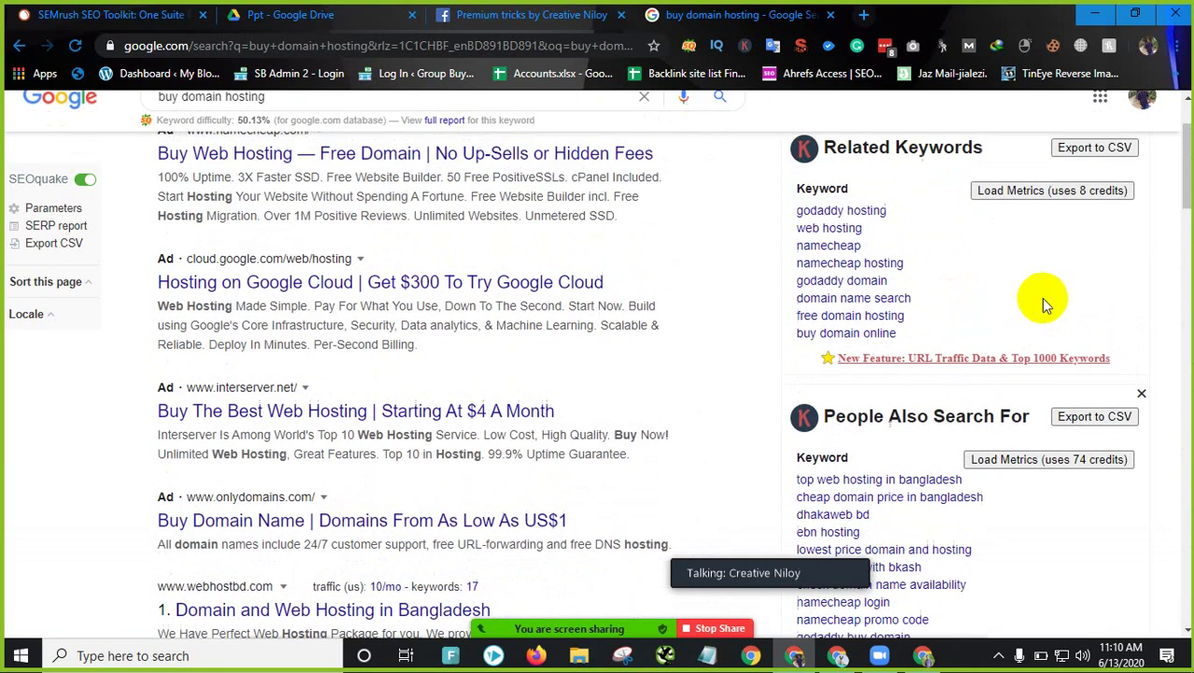
left_click_drag(830, 268, 952, 270)
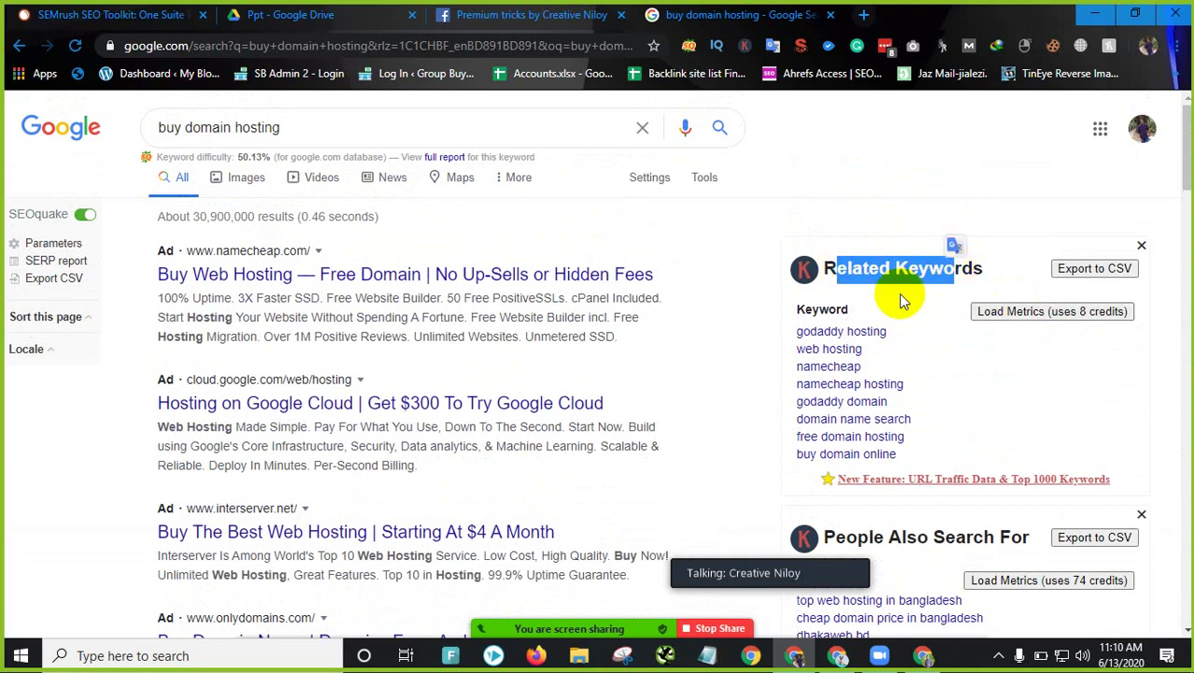
scroll(813, 383, "down", 1)
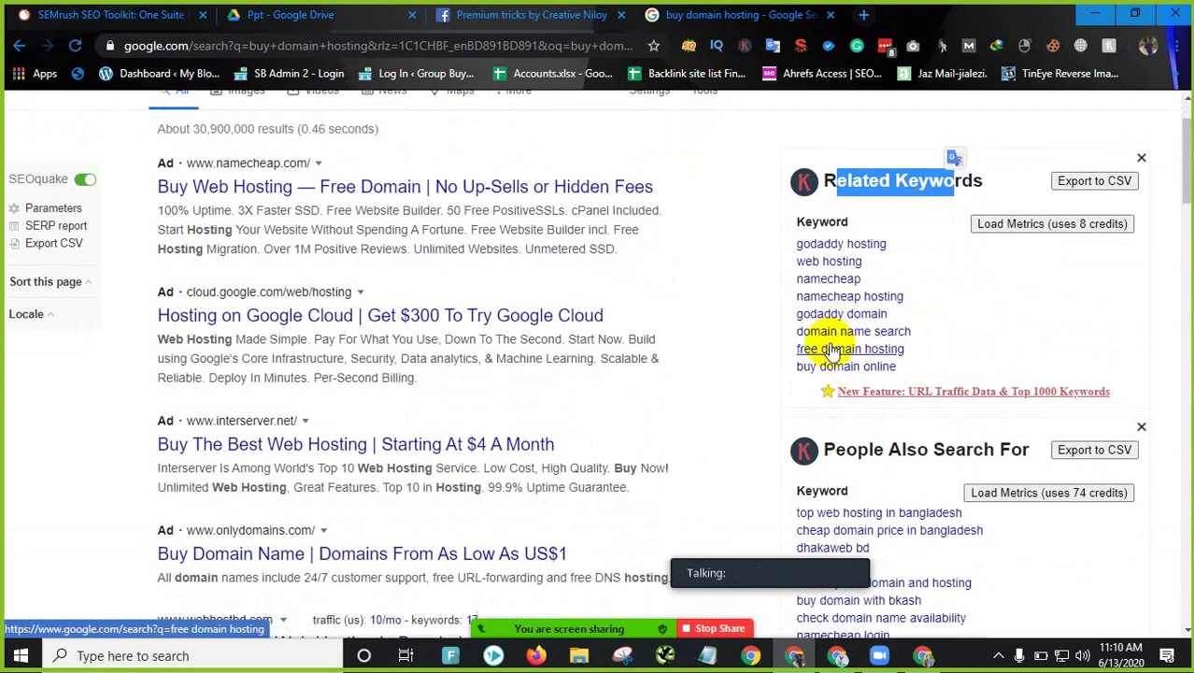
scroll(873, 350, "down", 1)
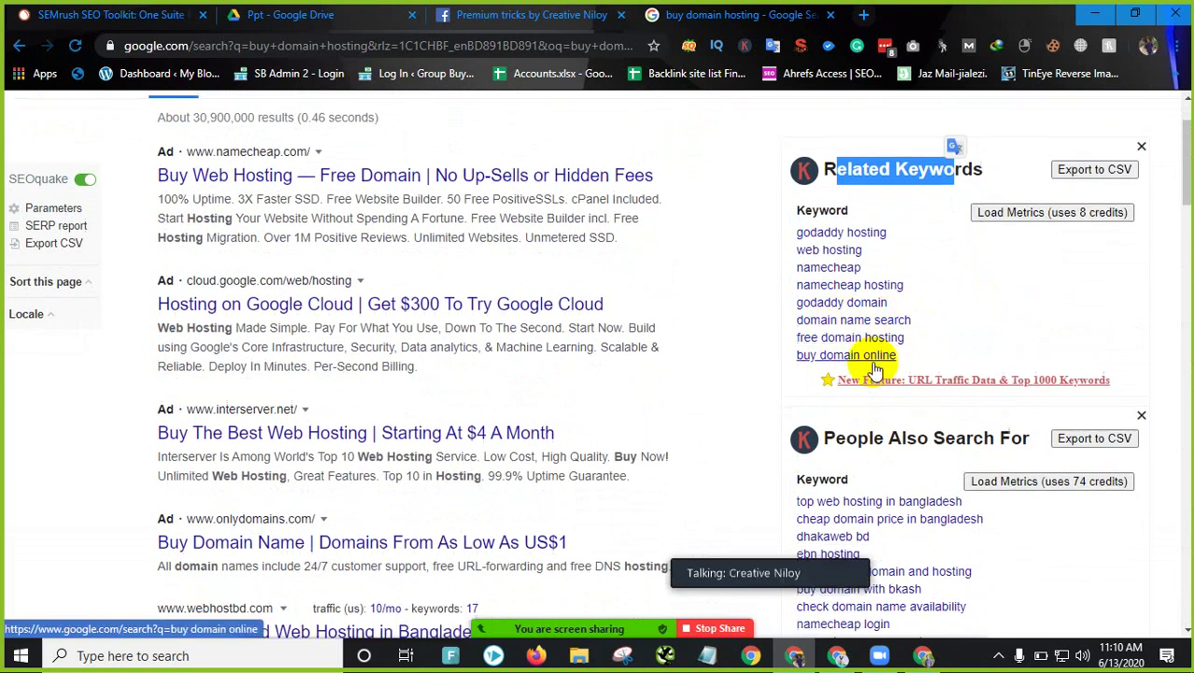
scroll(845, 276, "down", 4)
scroll(775, 327, "up", 6)
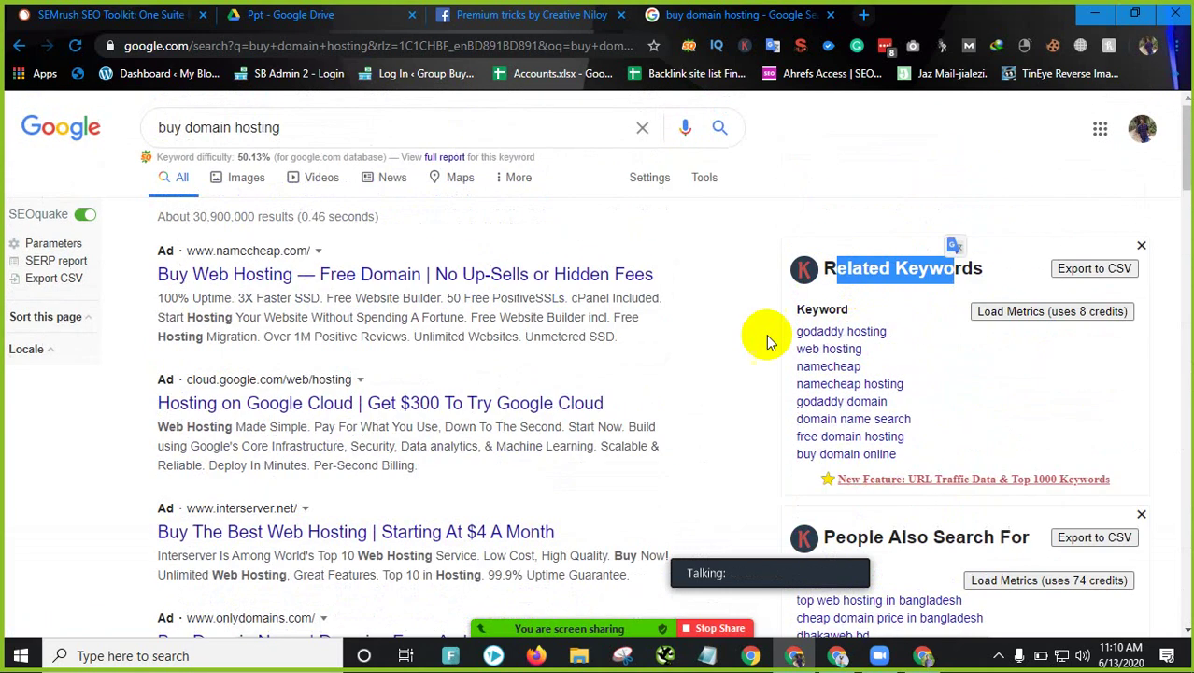
left_click(854, 231)
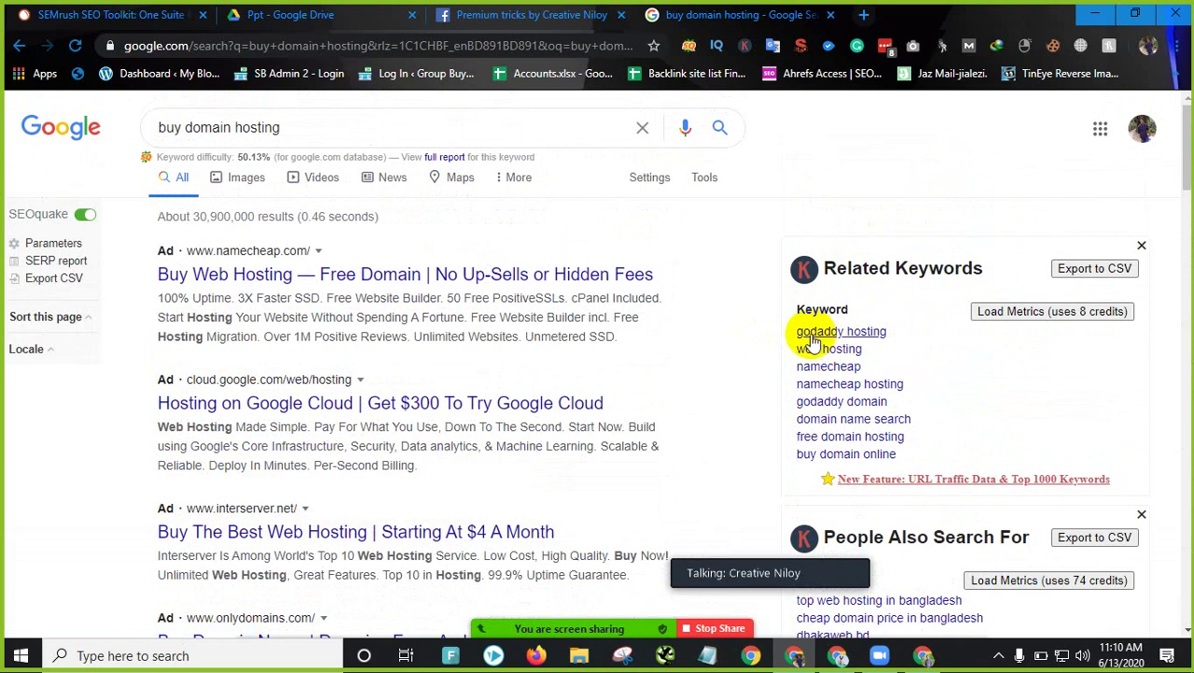
Step: Copy the keyword "cheap domain price in bangladesh" from People Also Search For into the blank Notepad document, followed by a new line
scroll(771, 352, "down", 3)
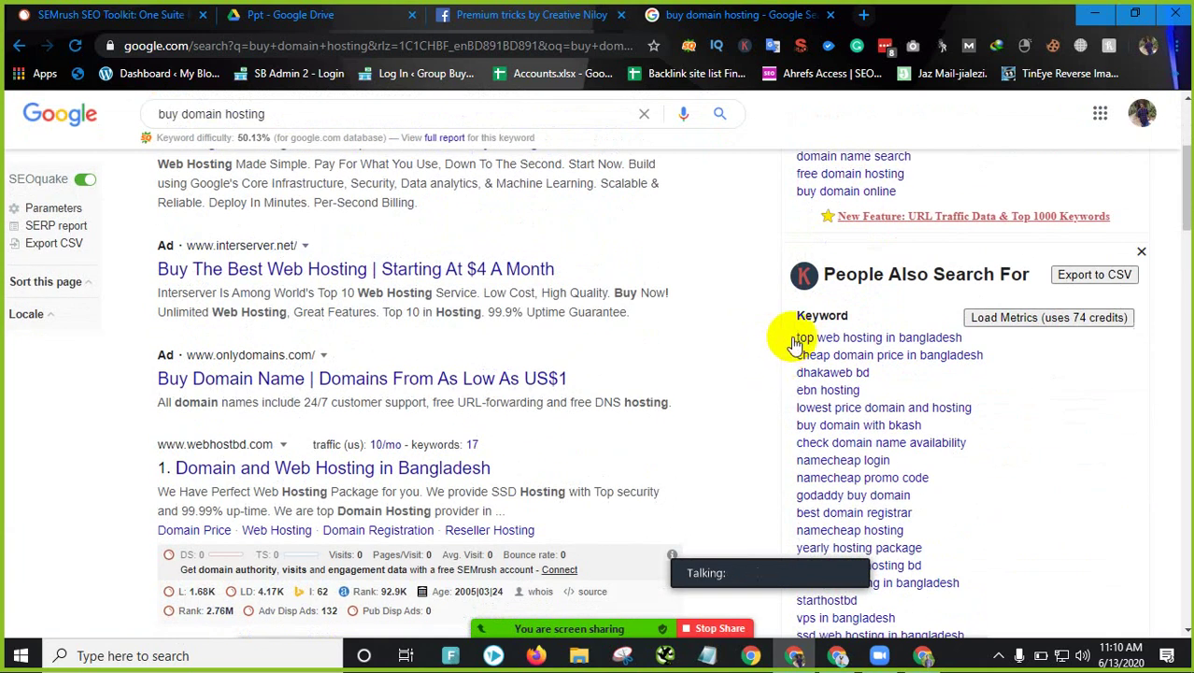
scroll(785, 364, "down", 1)
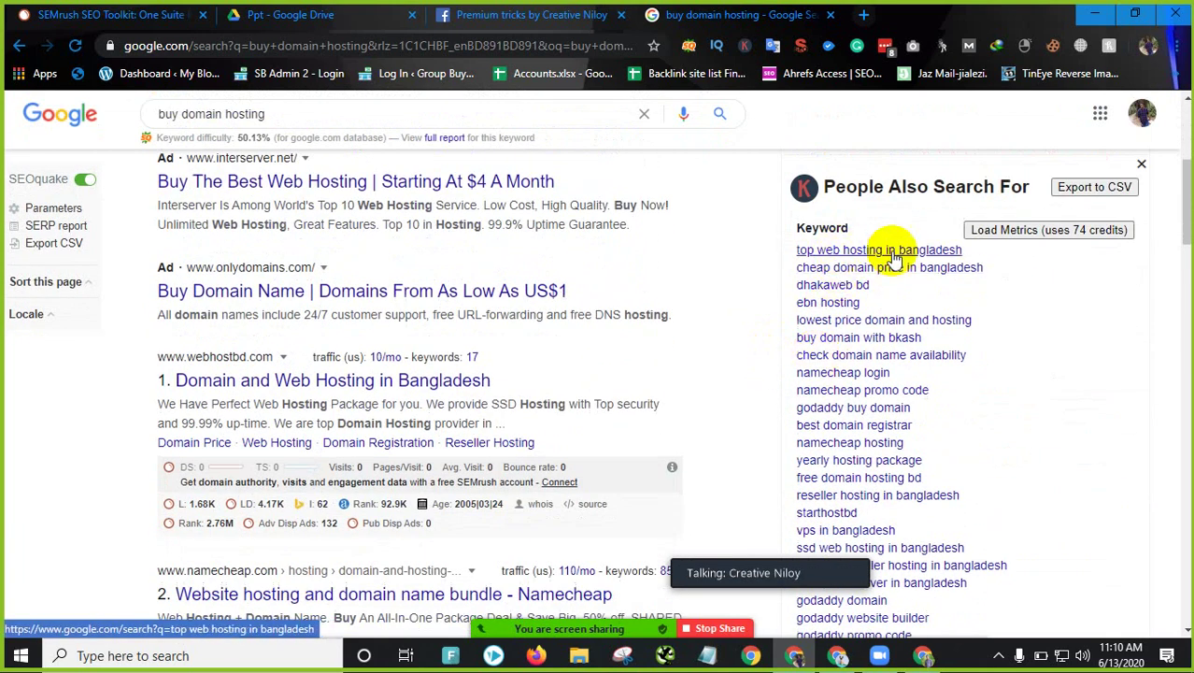
left_click_drag(1005, 269, 803, 276)
right_click(804, 272)
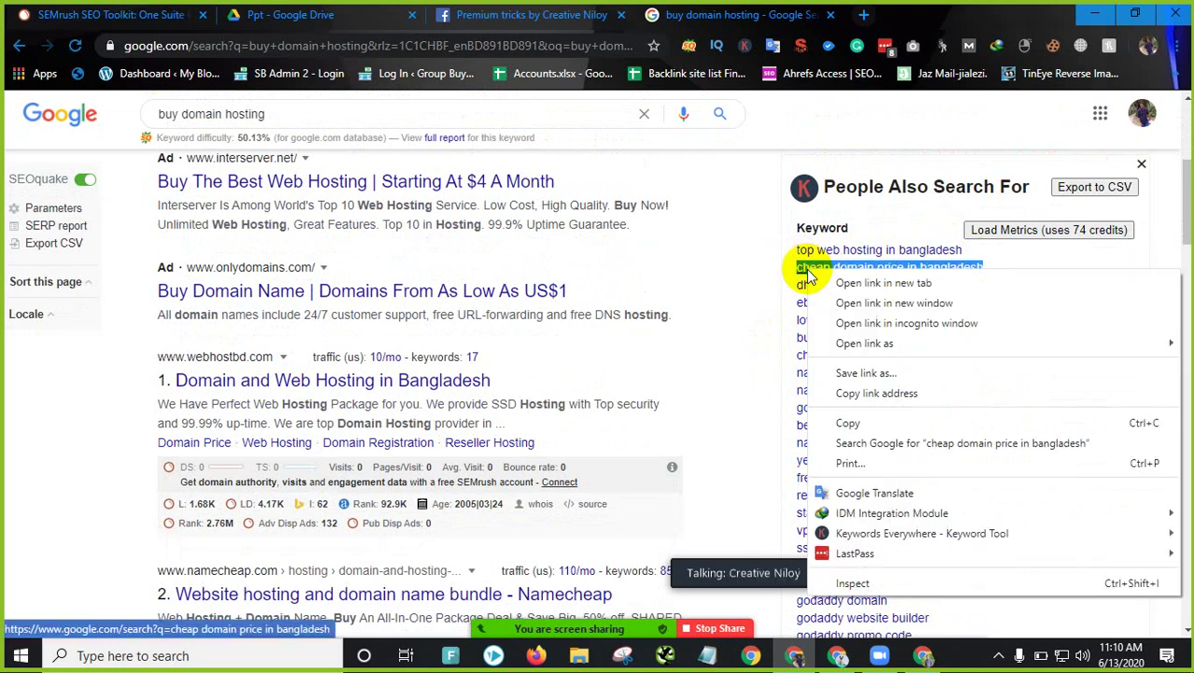
left_click(859, 421)
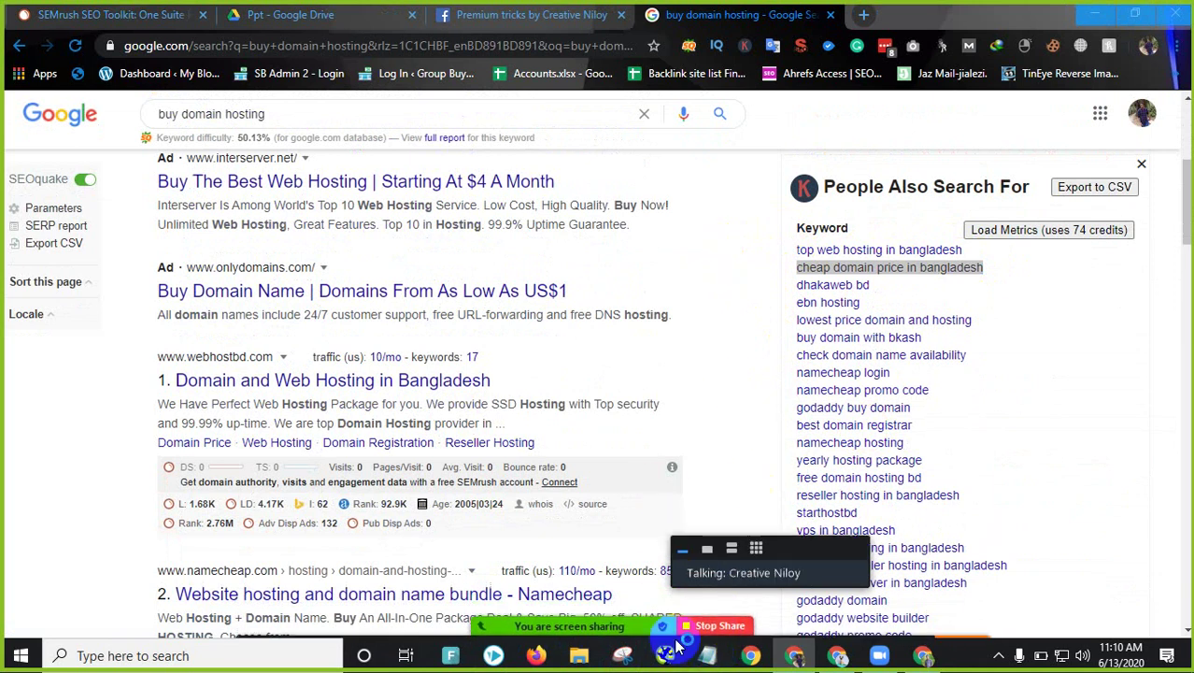
left_click(702, 658)
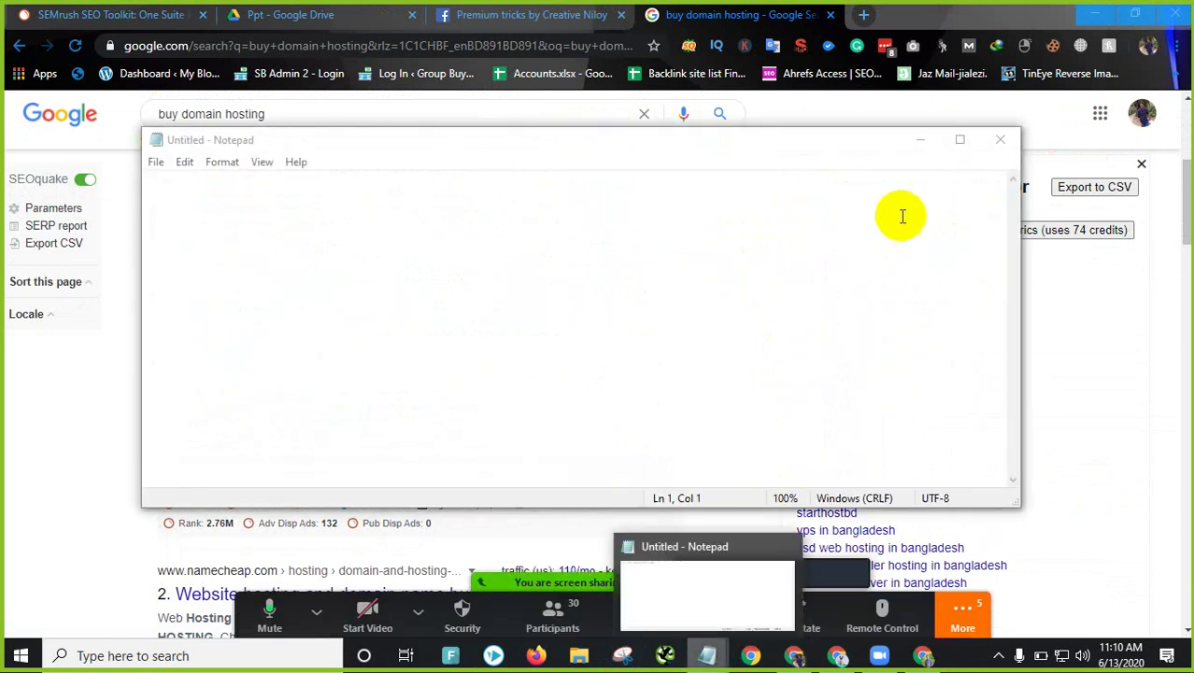
right_click(308, 187)
left_click(341, 261)
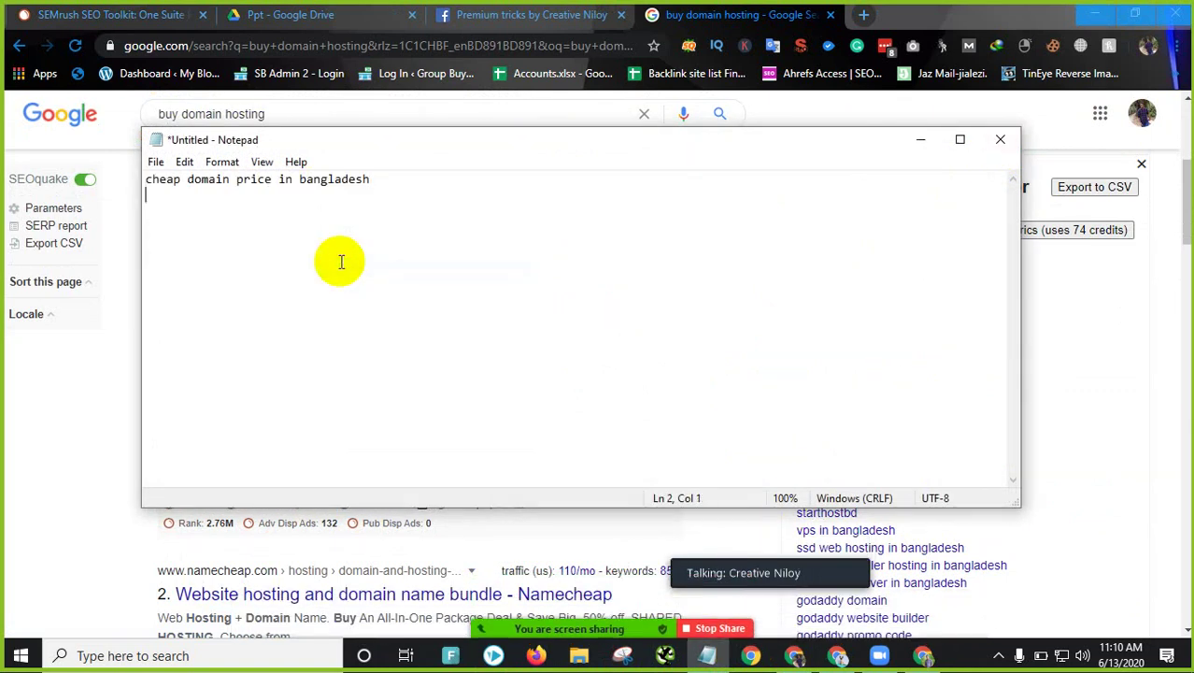
left_click(923, 140)
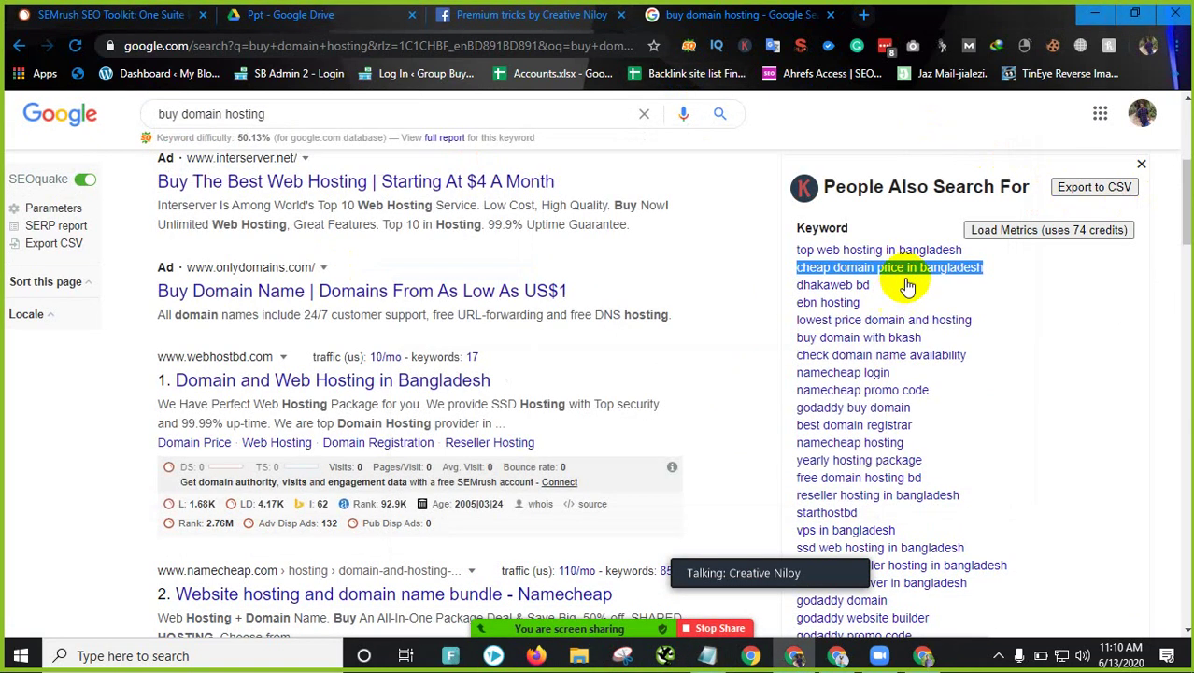
left_click_drag(781, 253, 878, 250)
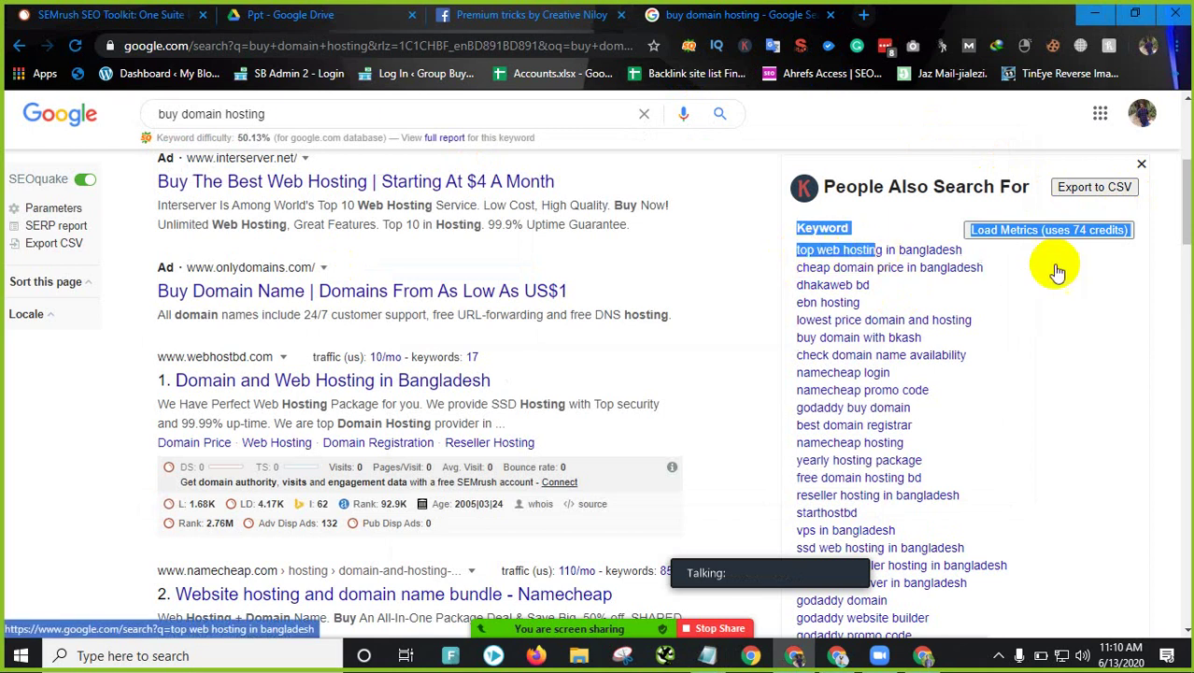
left_click(1107, 270)
left_click_drag(1107, 270, 1041, 165)
left_click(1002, 159)
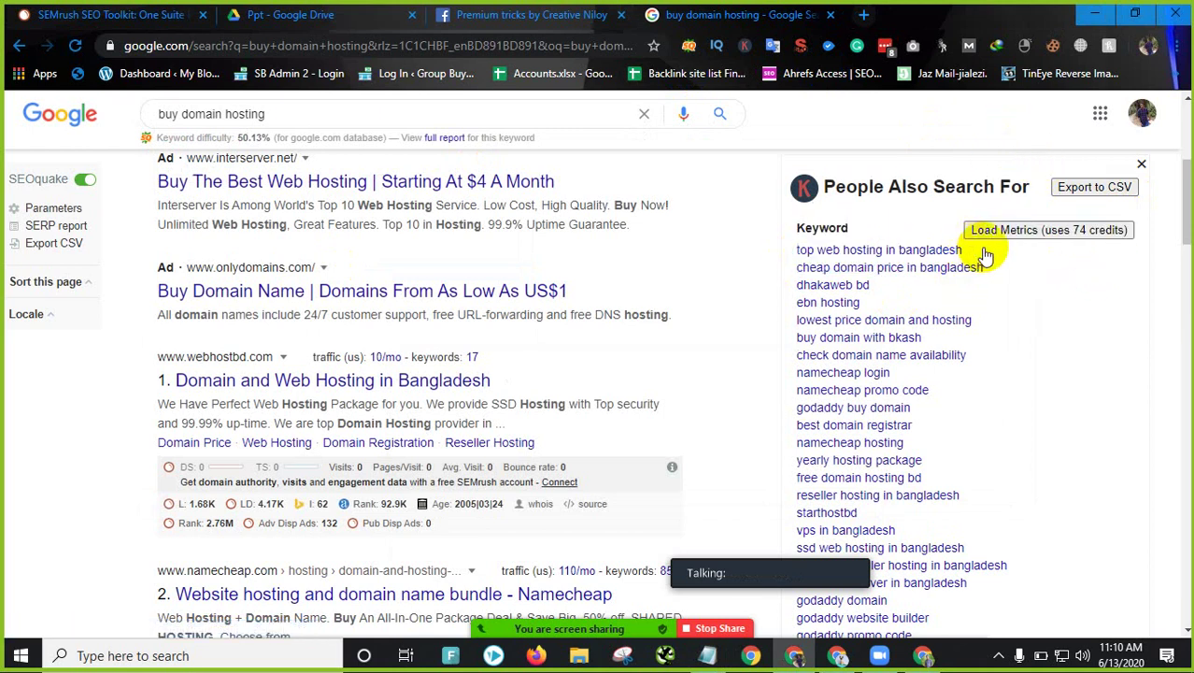
Step: Copy the keyword "top web hosting in bangladesh" from People Also Search For onto the second line of the Notepad document
left_click_drag(962, 251, 799, 251)
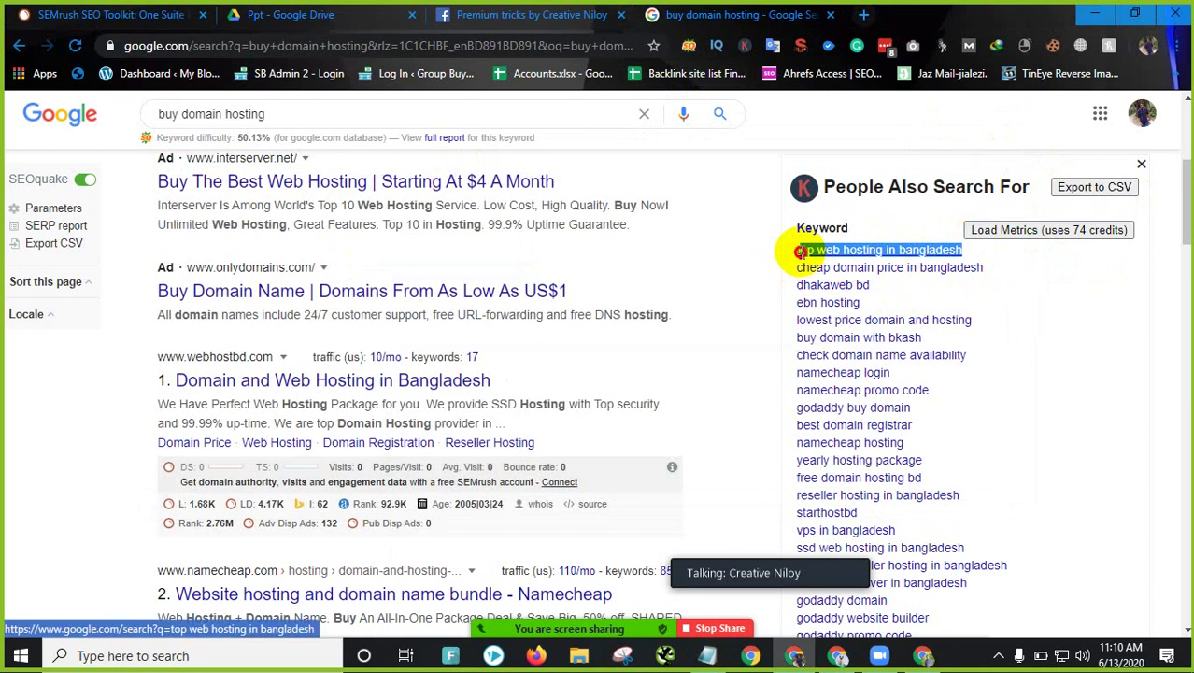
right_click(799, 250)
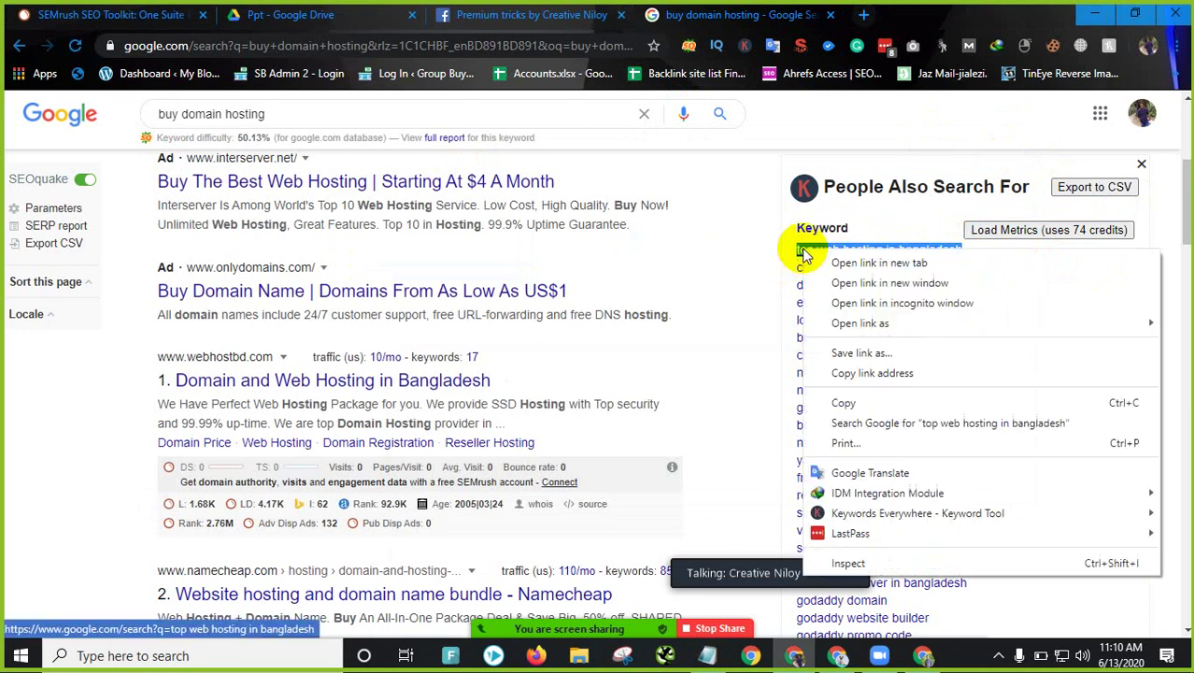
left_click(869, 403)
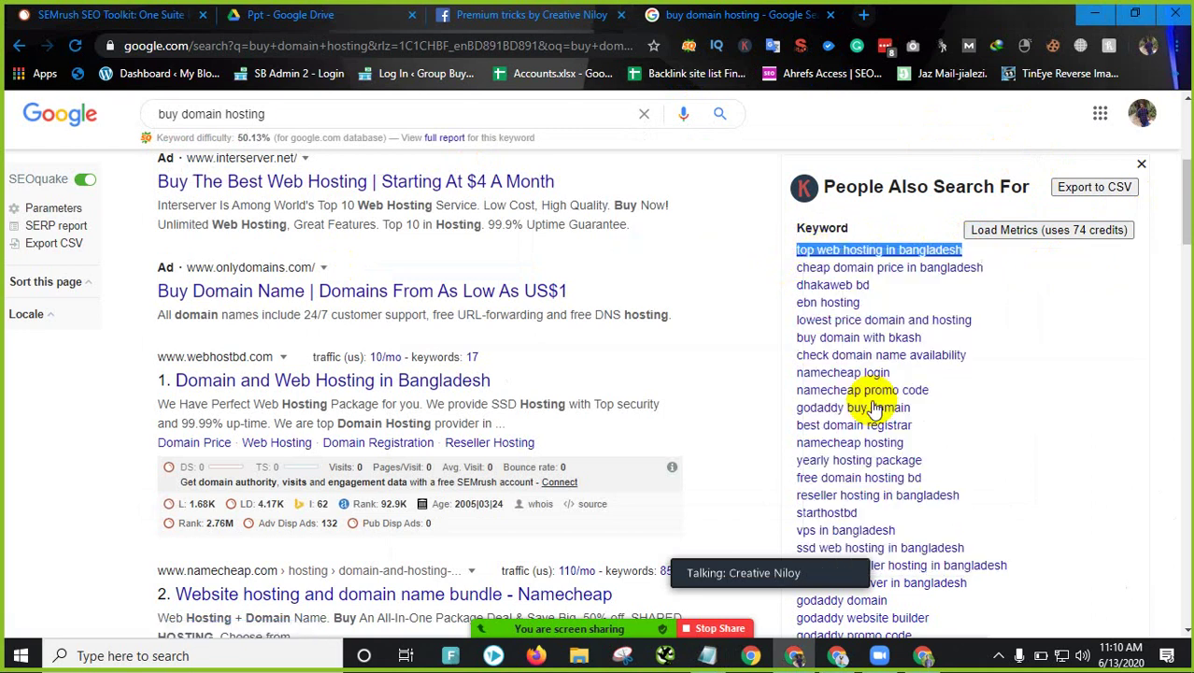
left_click(713, 657)
right_click(251, 248)
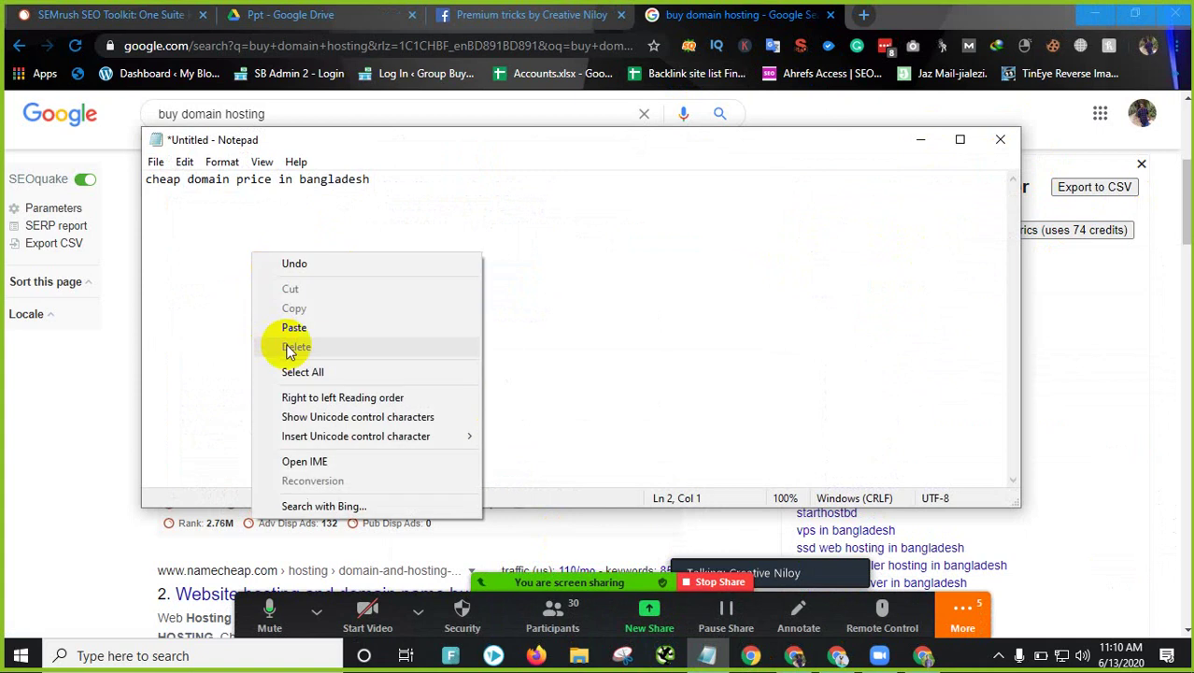
left_click(293, 331)
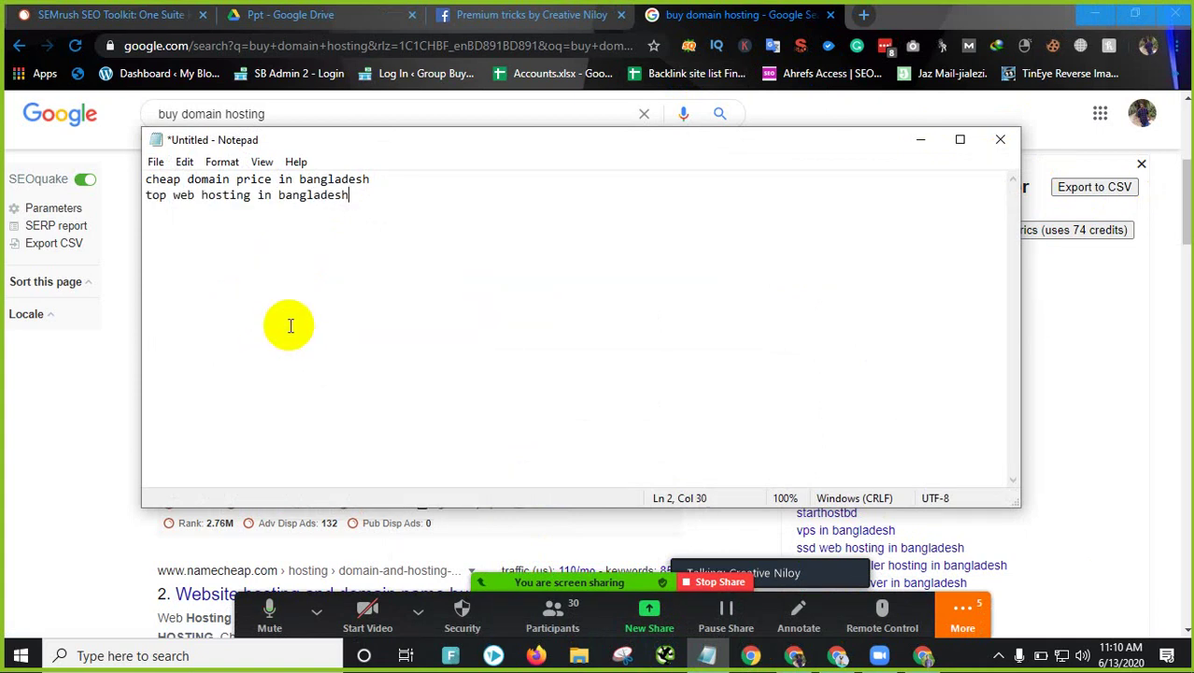
key("Return")
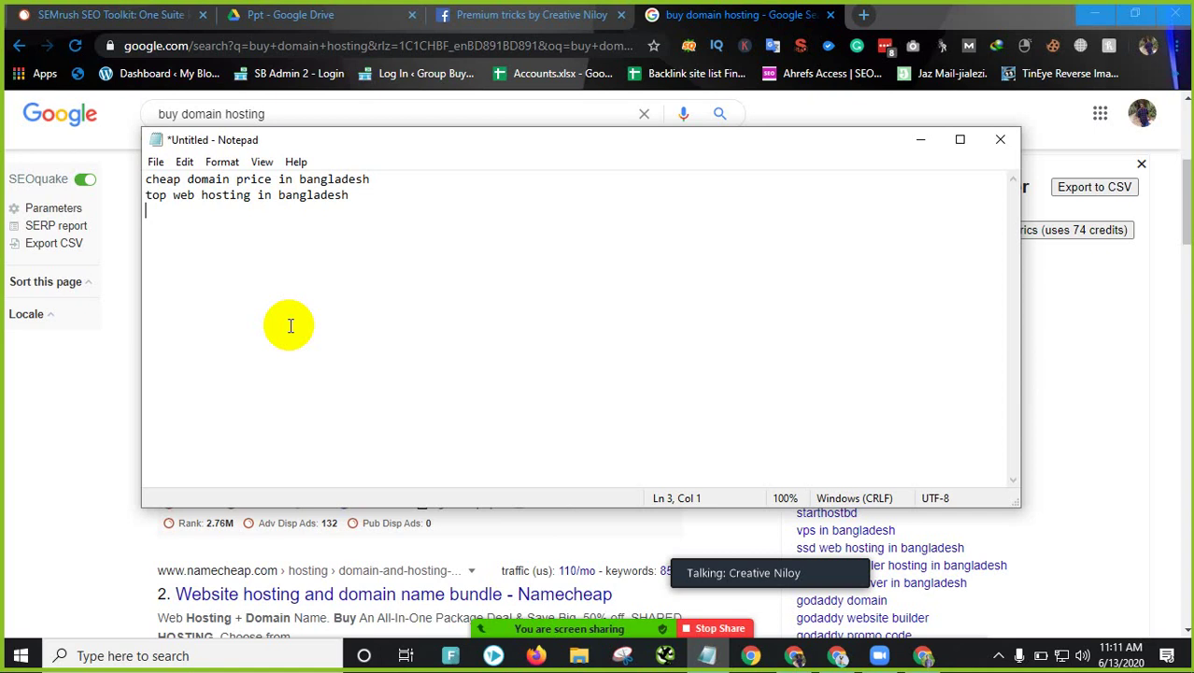
Step: Mute all participants in the Zoom meeting and minimize the participant list
left_click(573, 628)
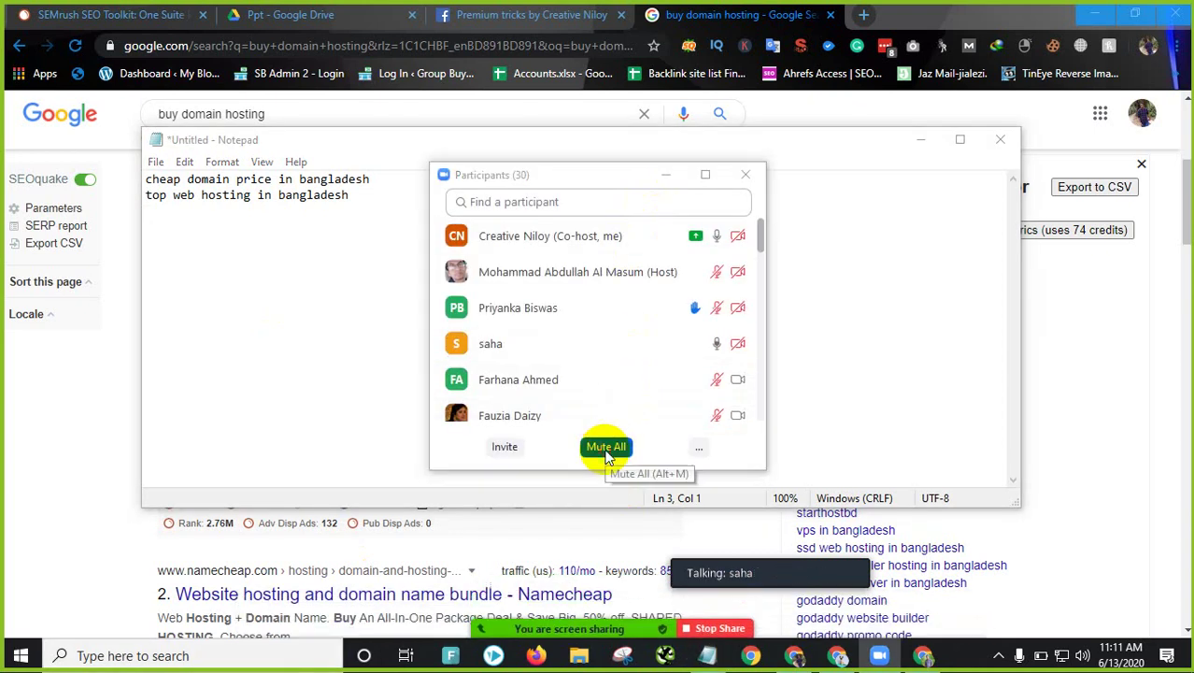
left_click(608, 447)
left_click(656, 374)
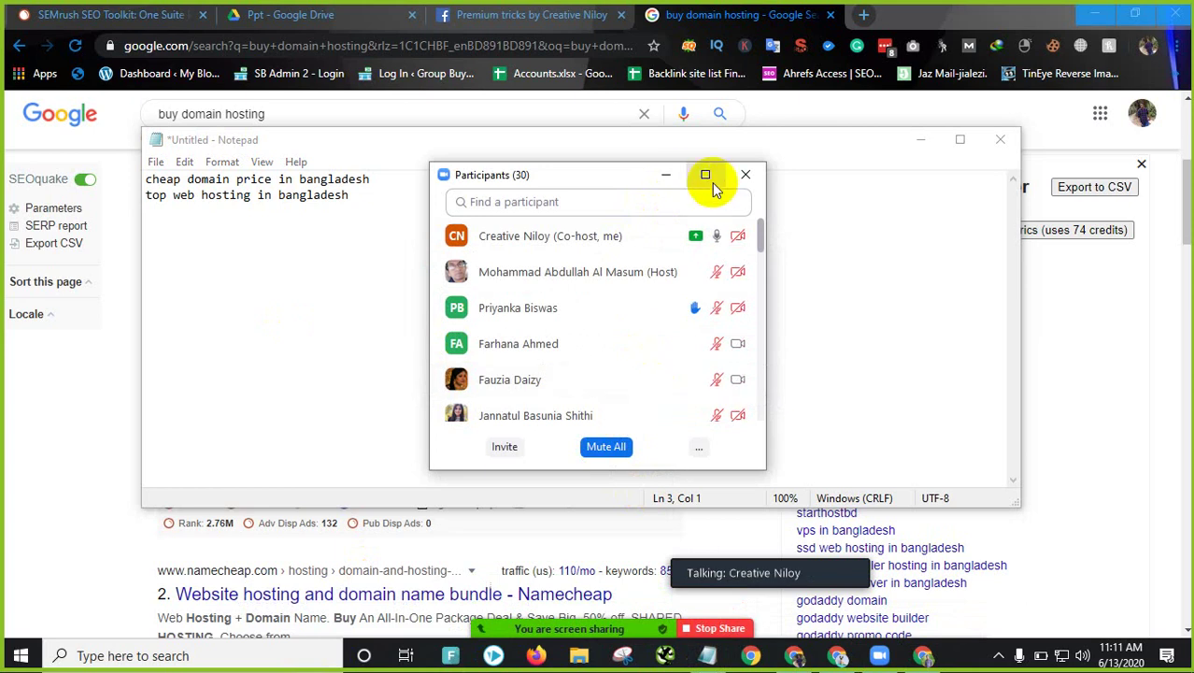
left_click(669, 176)
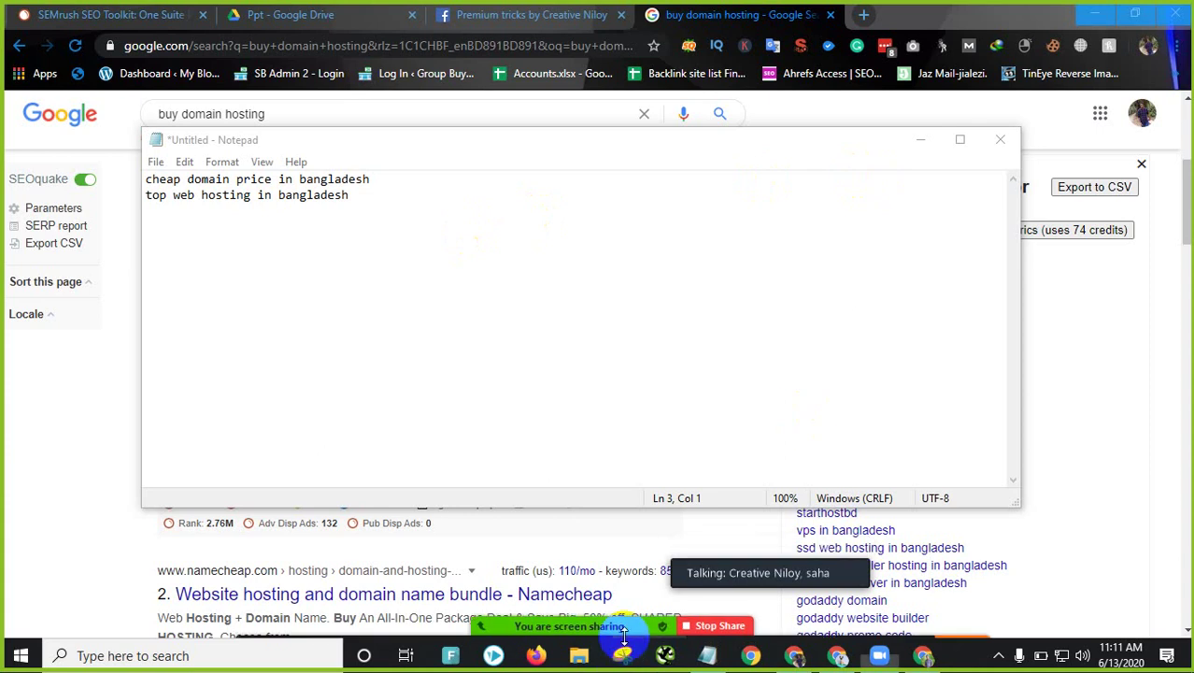
Step: Reopen the Zoom participant list to look through the attendees and their microphone states, and minimize it again
left_click(576, 622)
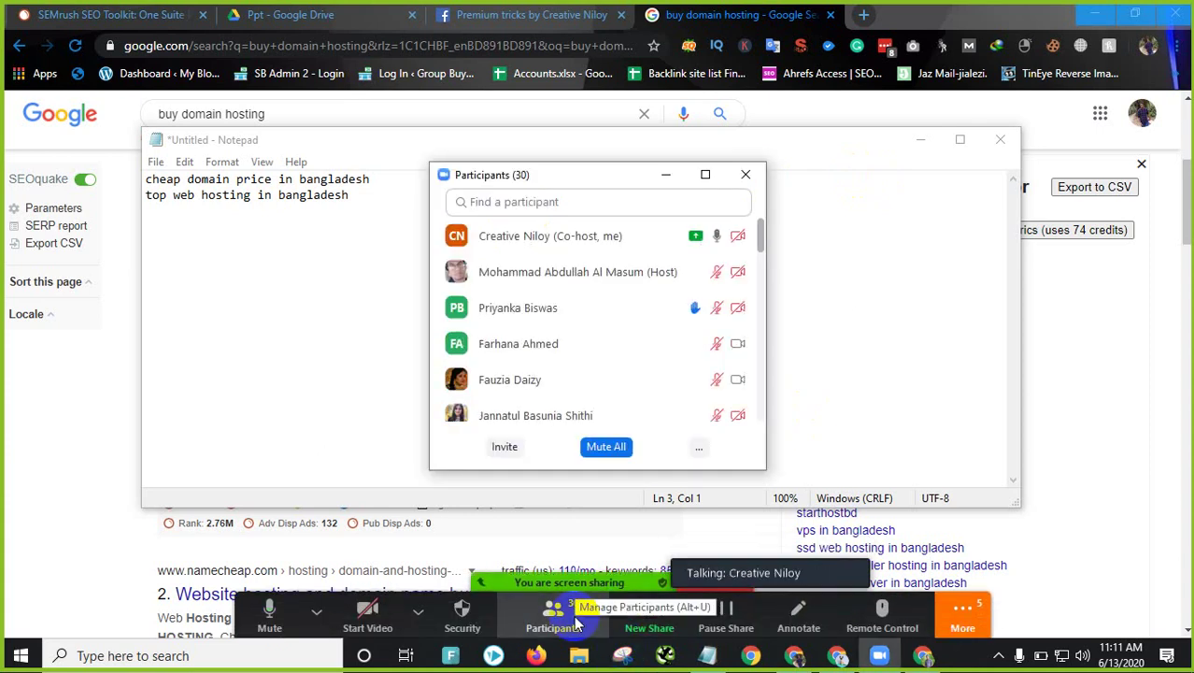
scroll(612, 359, "down", 3)
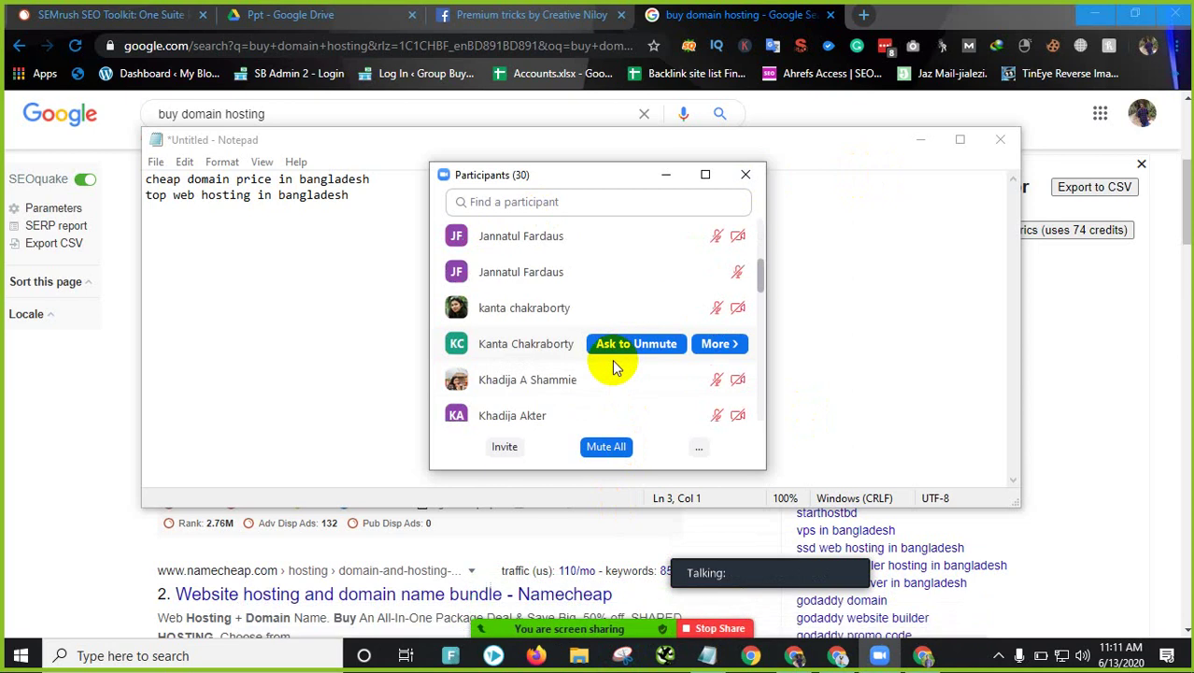
left_click(670, 176)
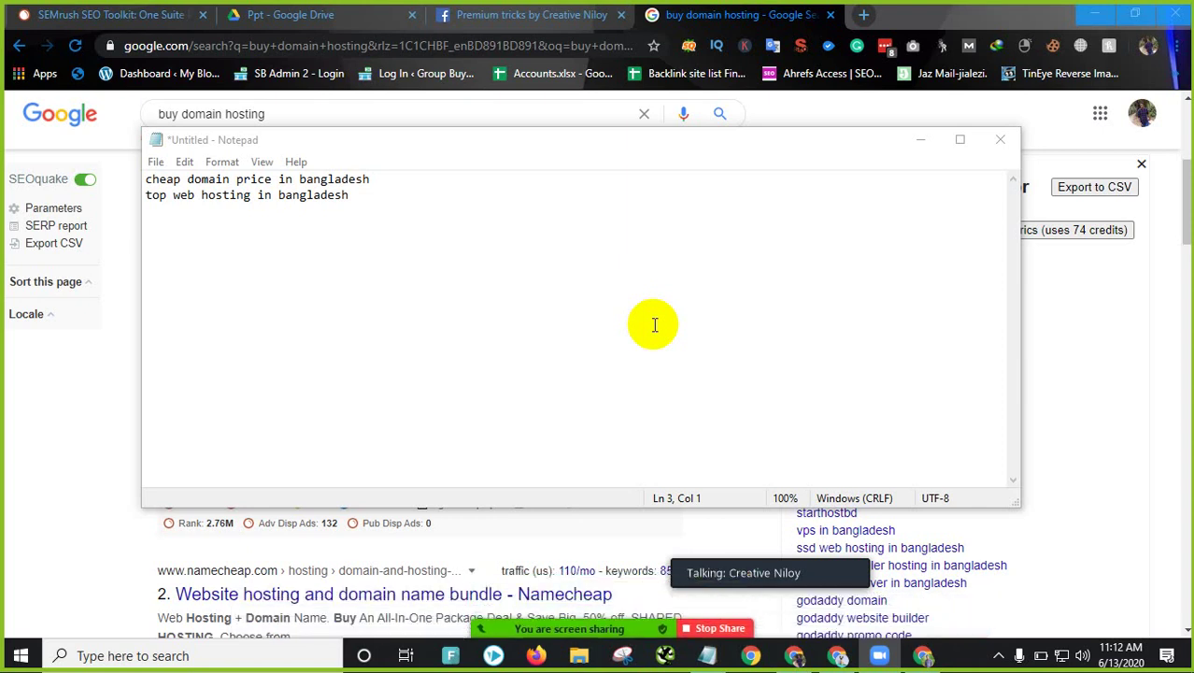
Step: Copy the keyword "lowest price domain and hosting" from People Also Search For onto the third line of the Notepad document, followed by a new line
left_click(447, 289)
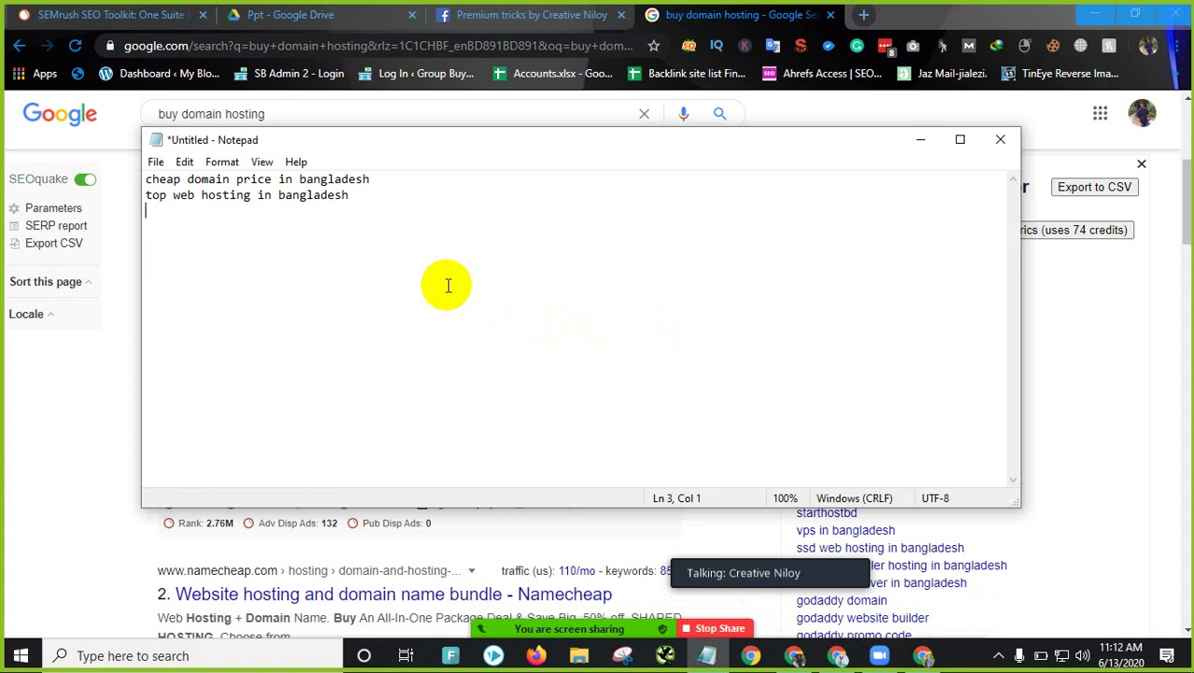
left_click(921, 145)
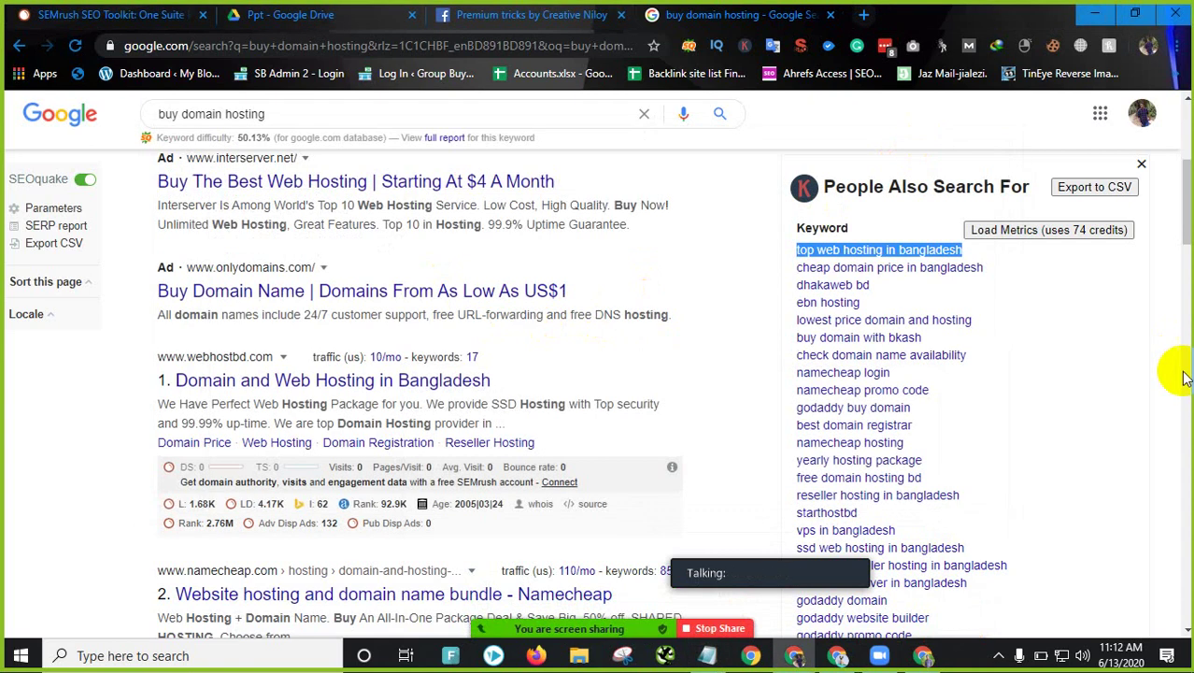
left_click_drag(1021, 321, 793, 320)
right_click(932, 317)
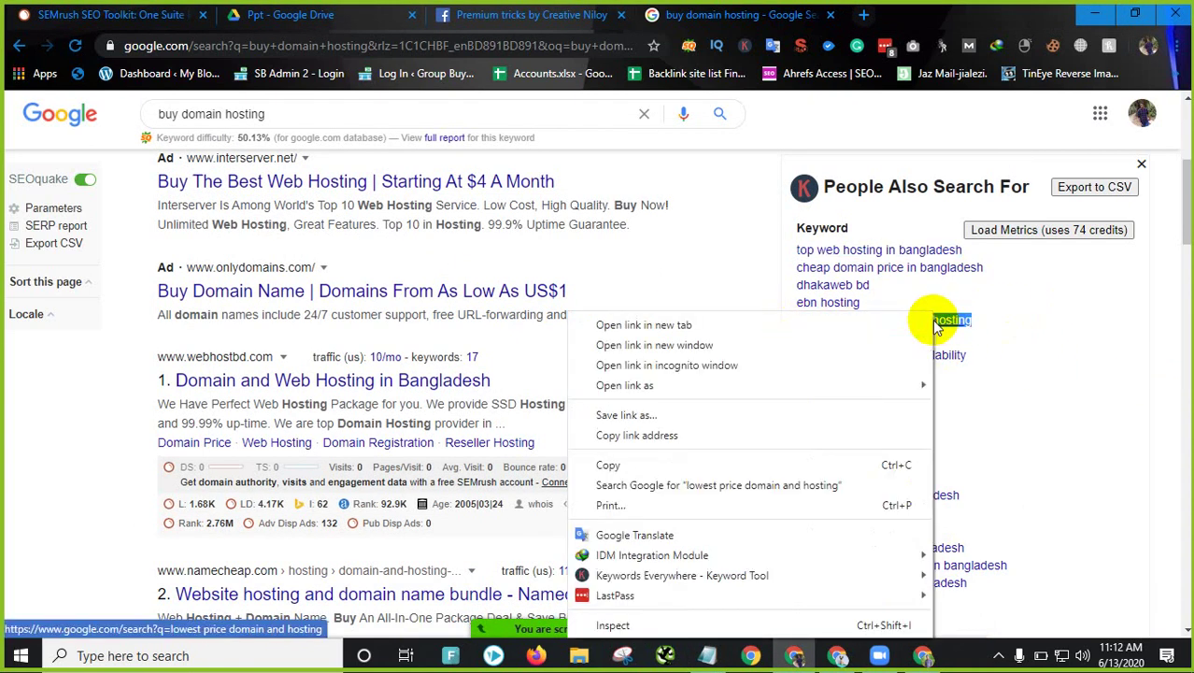
left_click(639, 467)
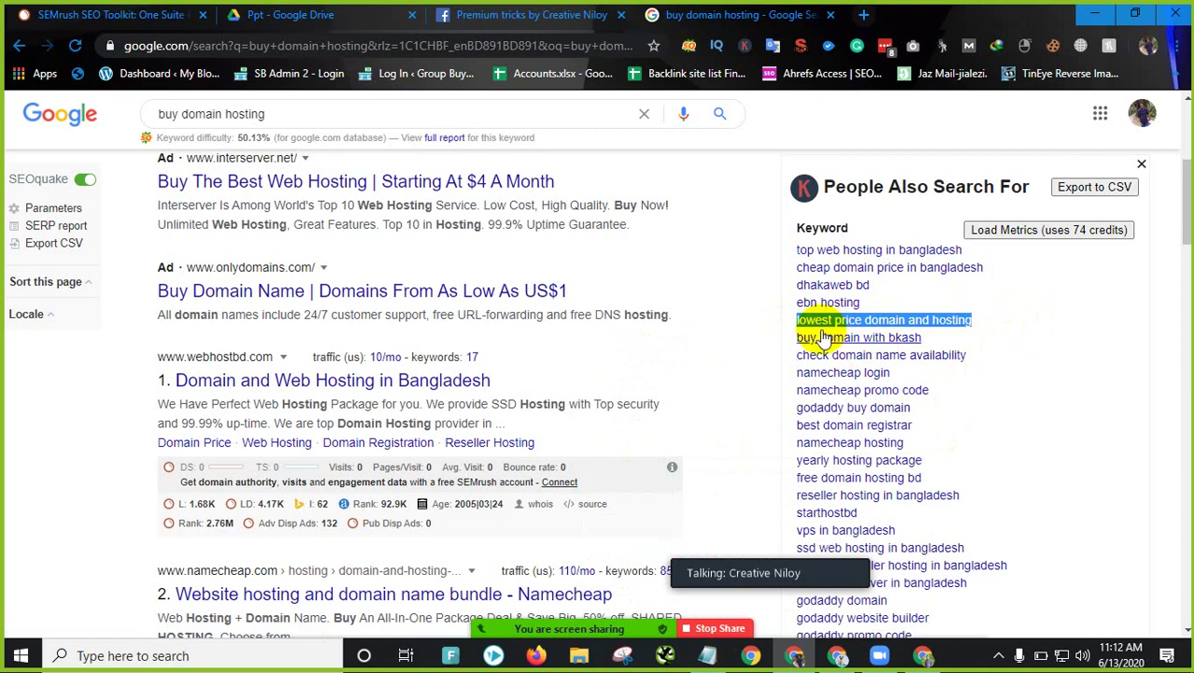
left_click(717, 660)
right_click(357, 282)
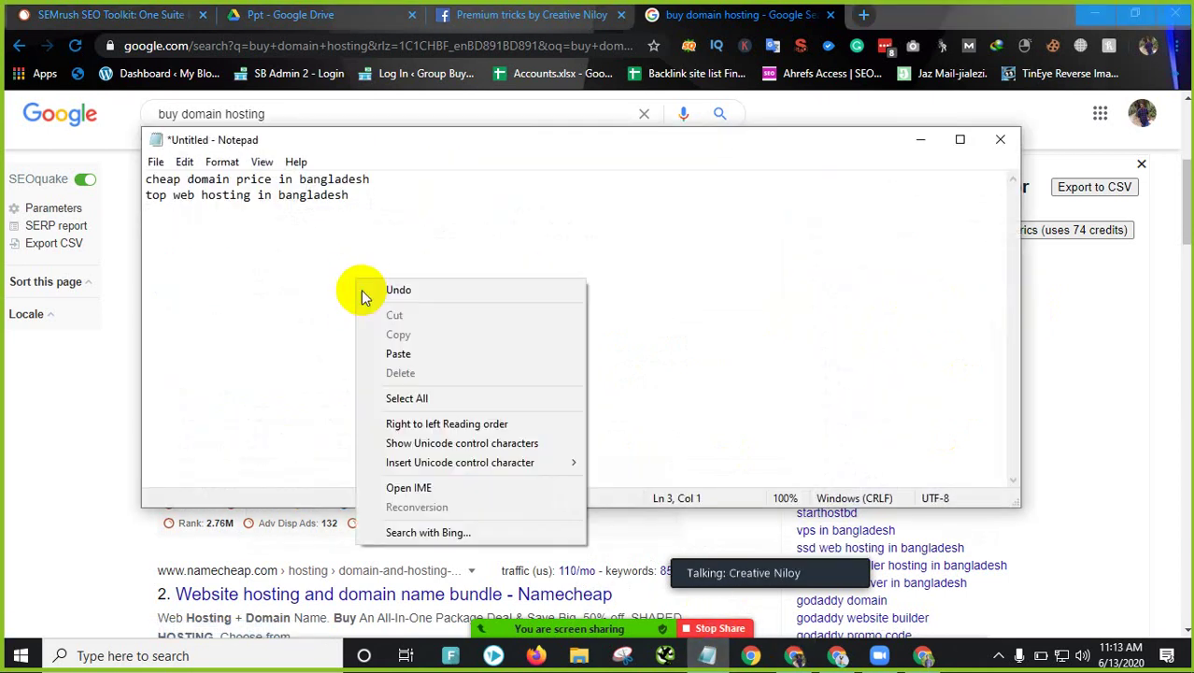
left_click(404, 351)
key("Return")
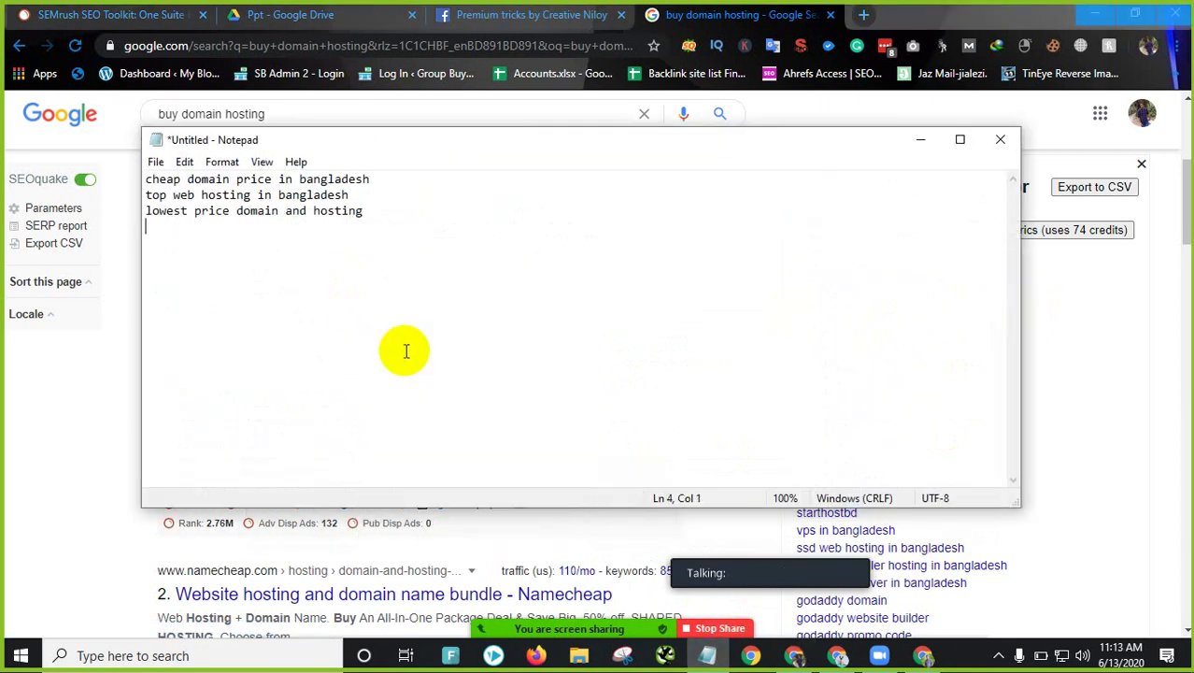
Step: Copy the keyword "check domain name availability" from People Also Search For onto the fourth line of the Notepad document
left_click(922, 139)
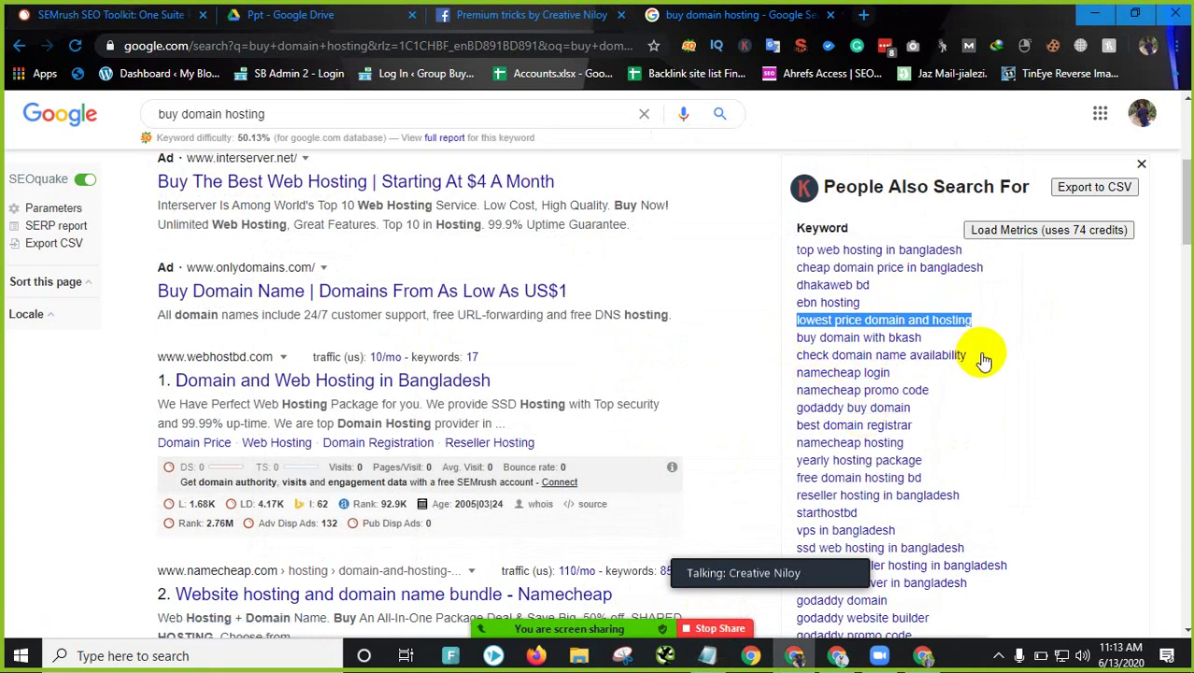
left_click_drag(978, 355, 798, 354)
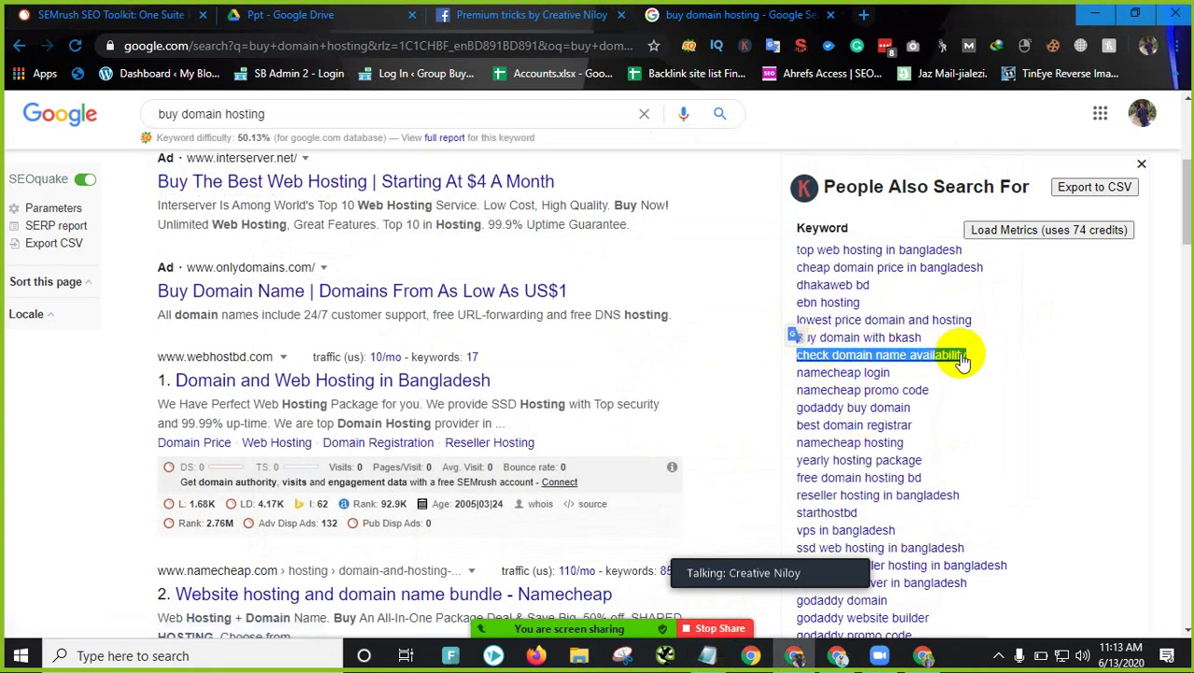
right_click(930, 355)
left_click(897, 174)
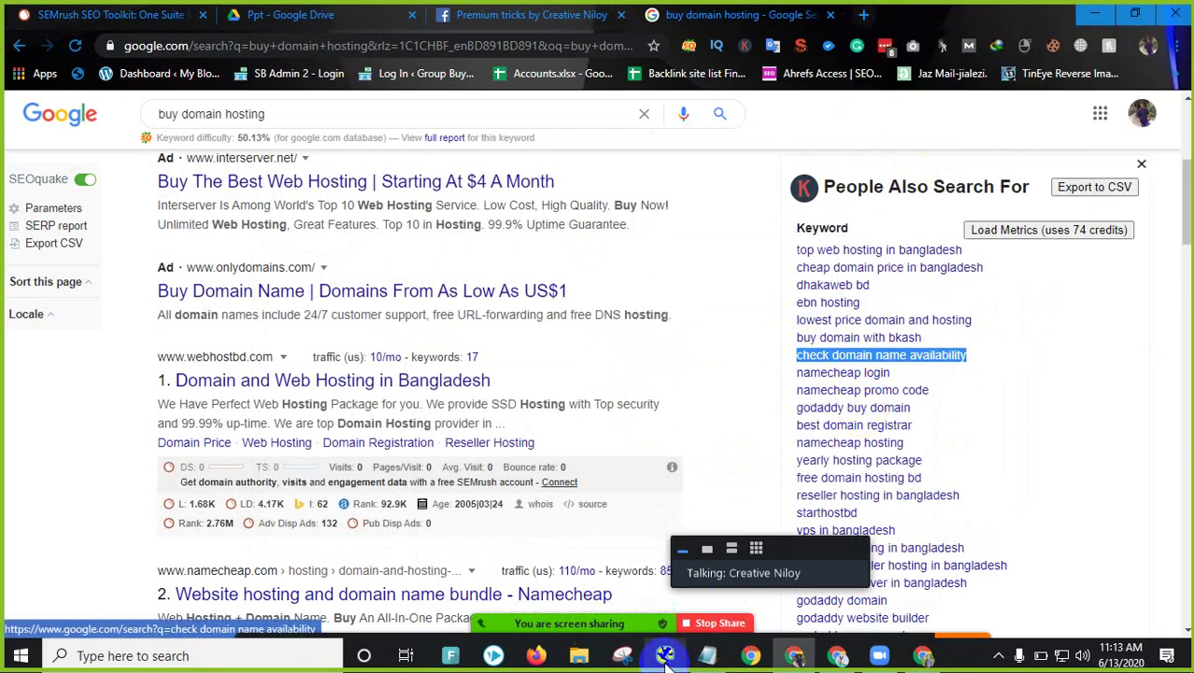
left_click(710, 655)
right_click(399, 253)
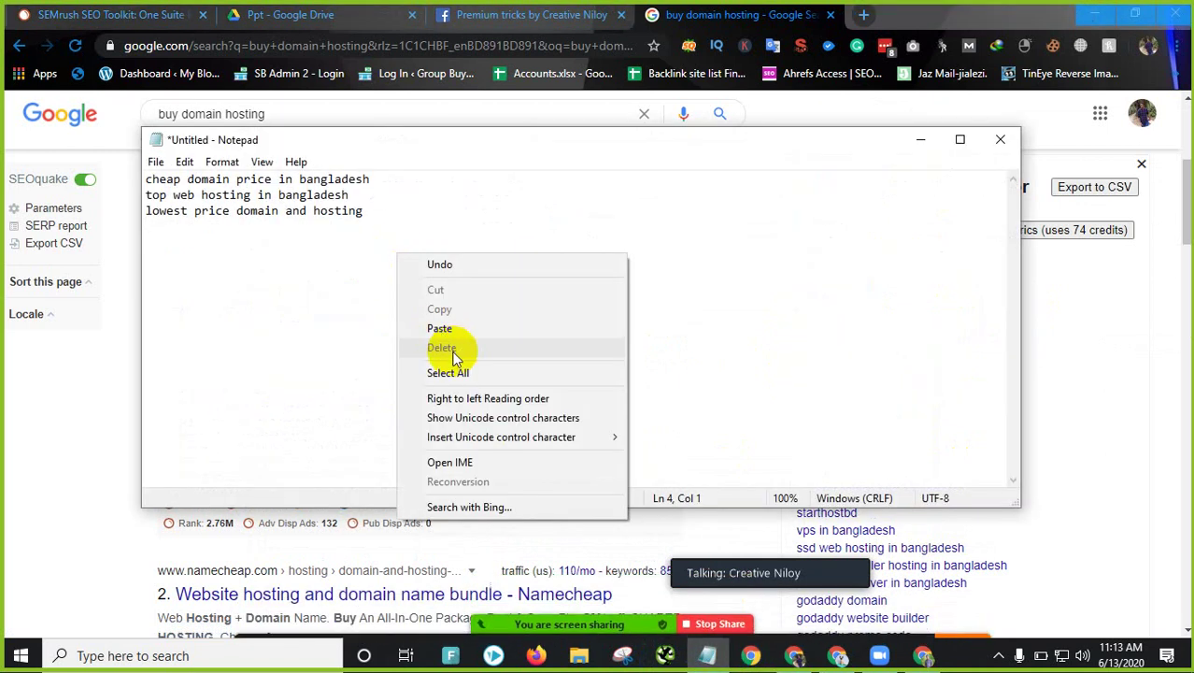
left_click(458, 332)
left_click_drag(439, 243, 65, 233)
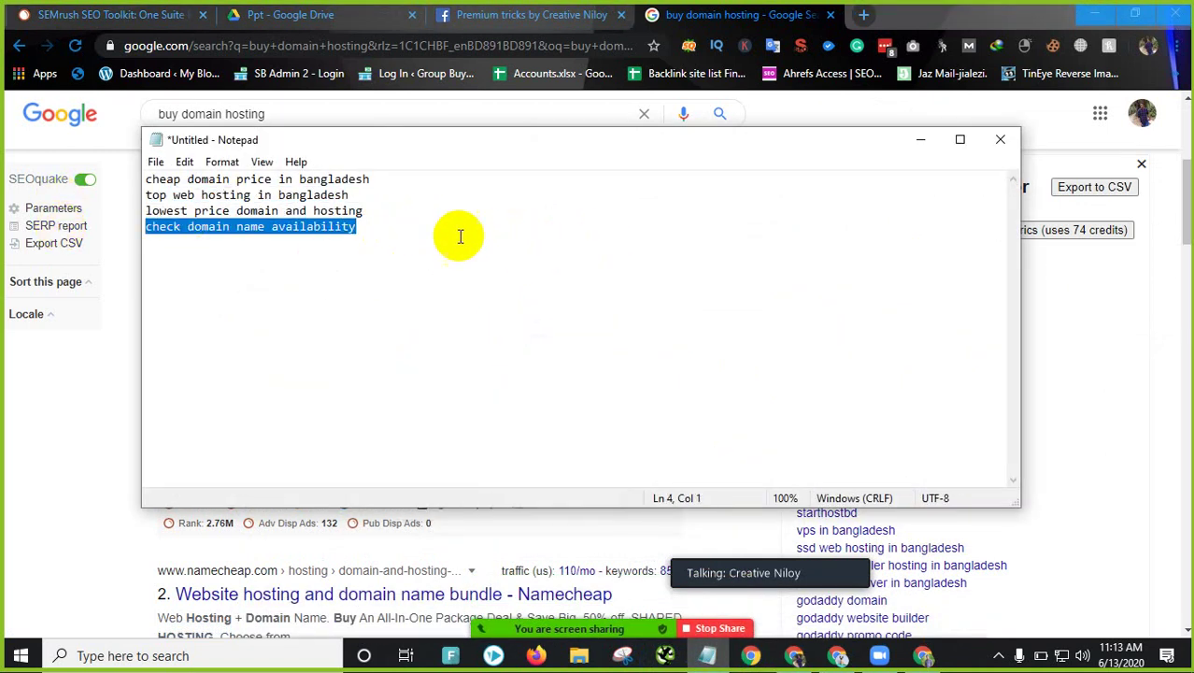
left_click(399, 255)
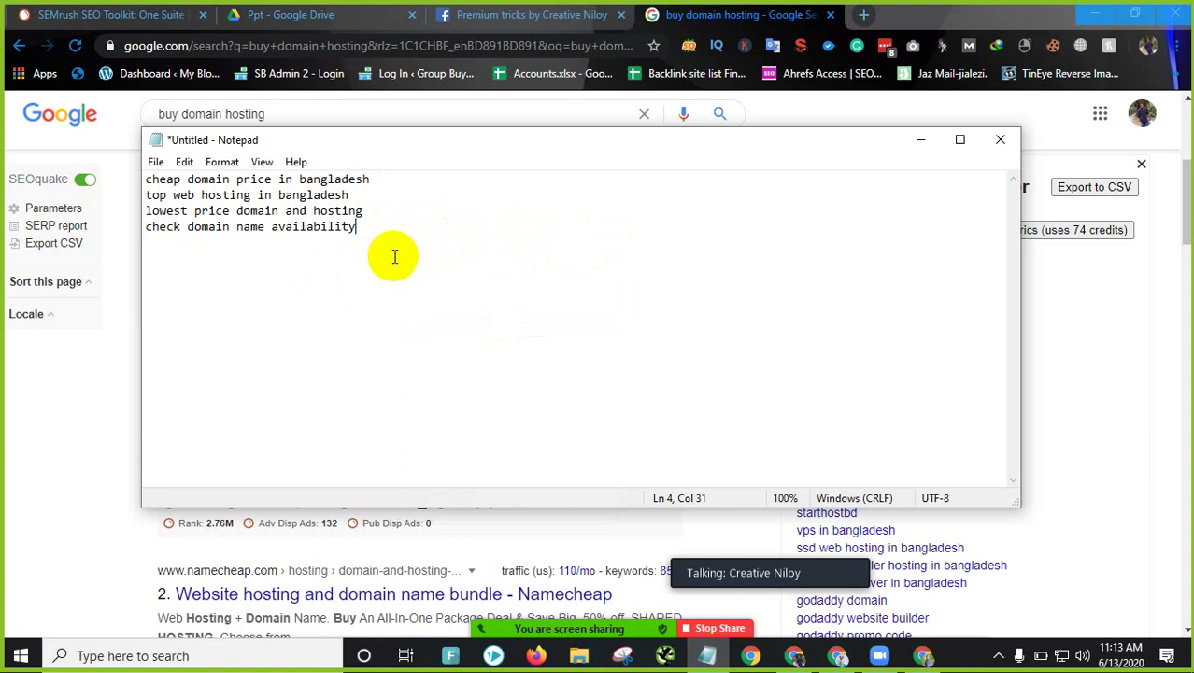
Step: Copy the keyword "namecheap promo code" from People Also Search For onto the fifth line of the Notepad document and minimize Notepad
left_click(920, 139)
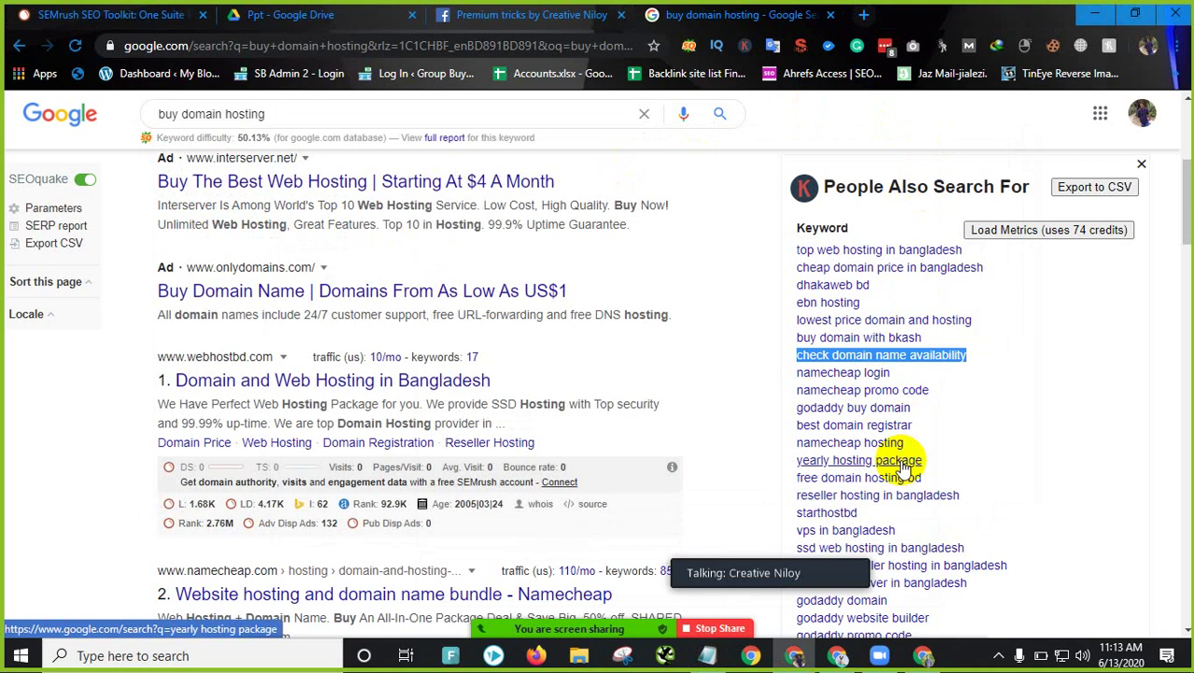
scroll(901, 467, "down", 1)
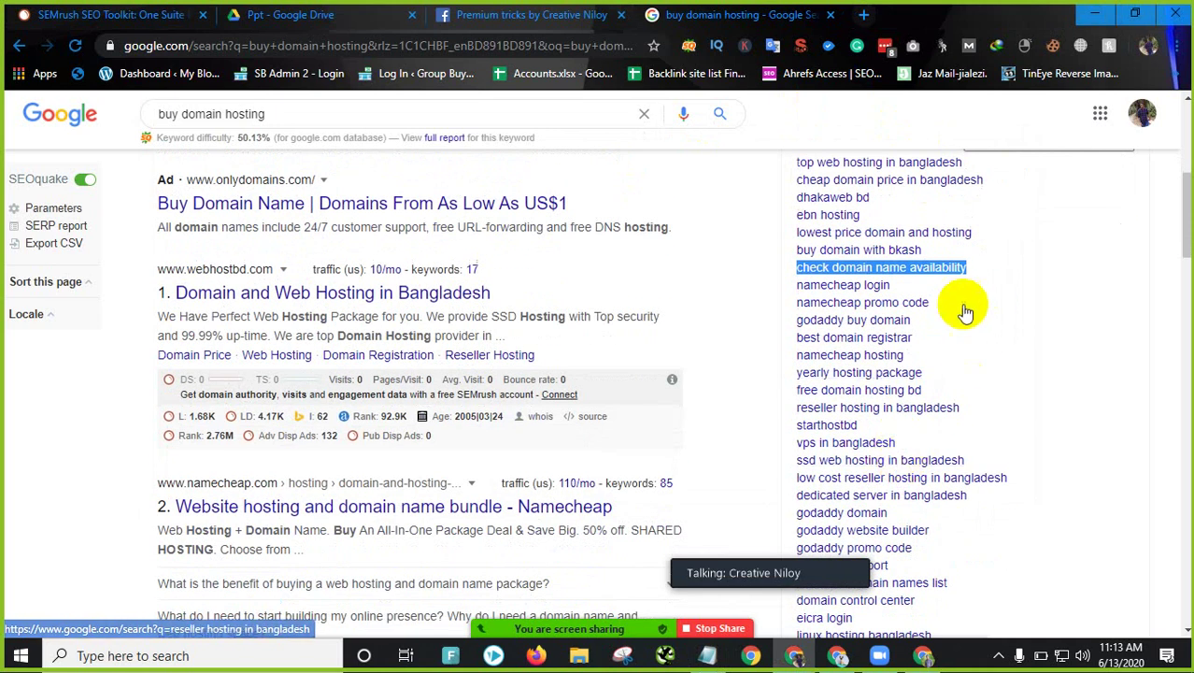
left_click_drag(962, 306, 796, 306)
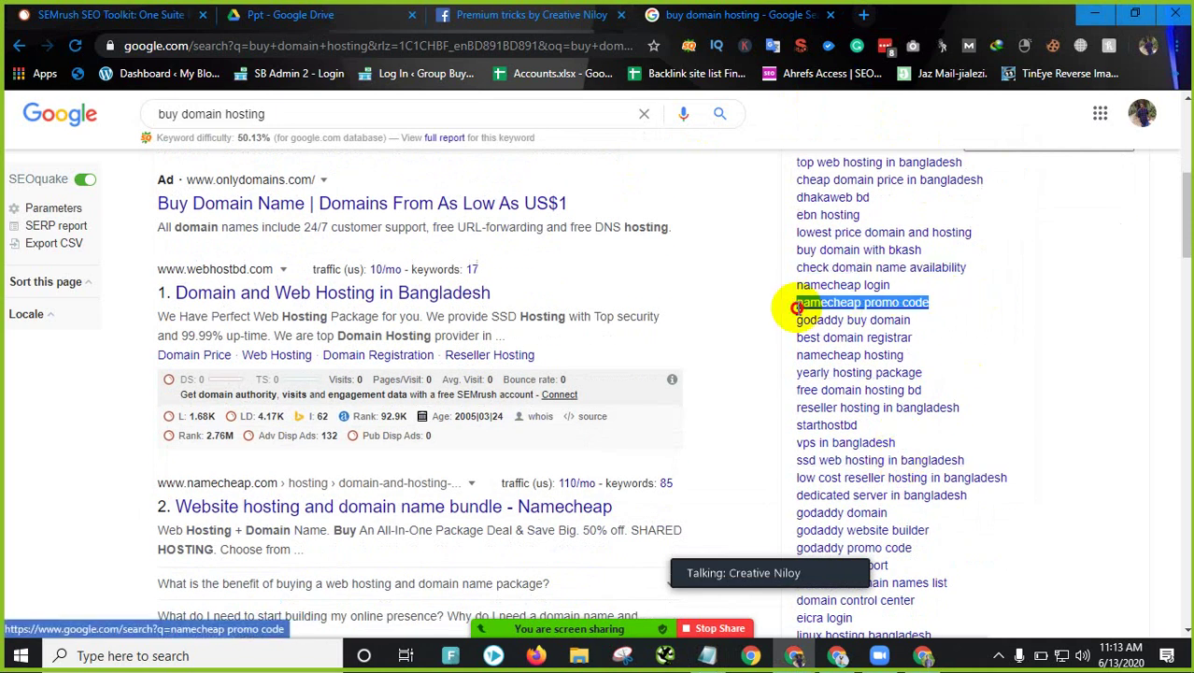
right_click(880, 302)
left_click(887, 428)
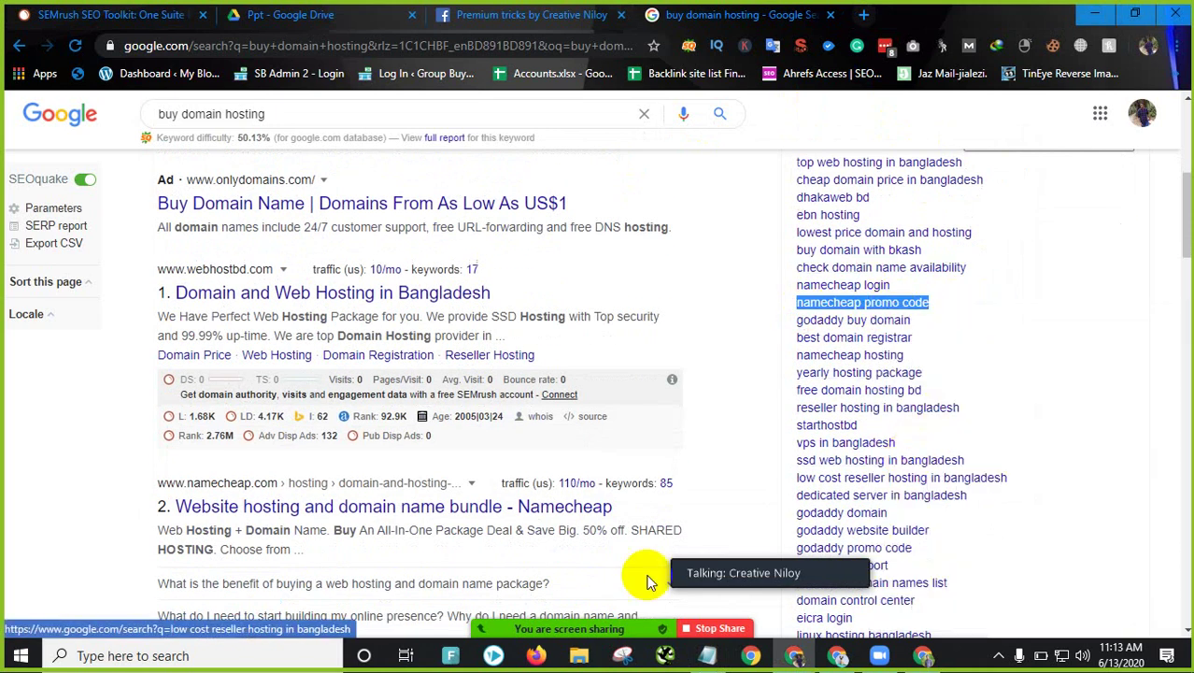
left_click(707, 655)
right_click(363, 303)
left_click(402, 375)
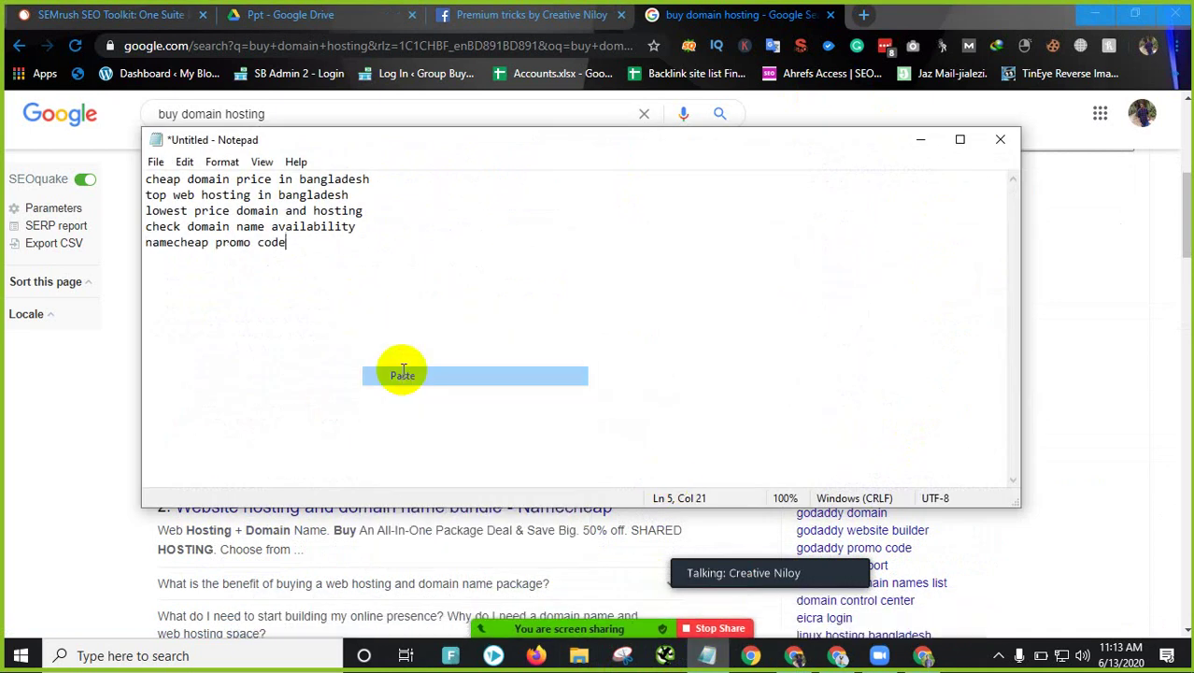
left_click_drag(331, 256, 8, 234)
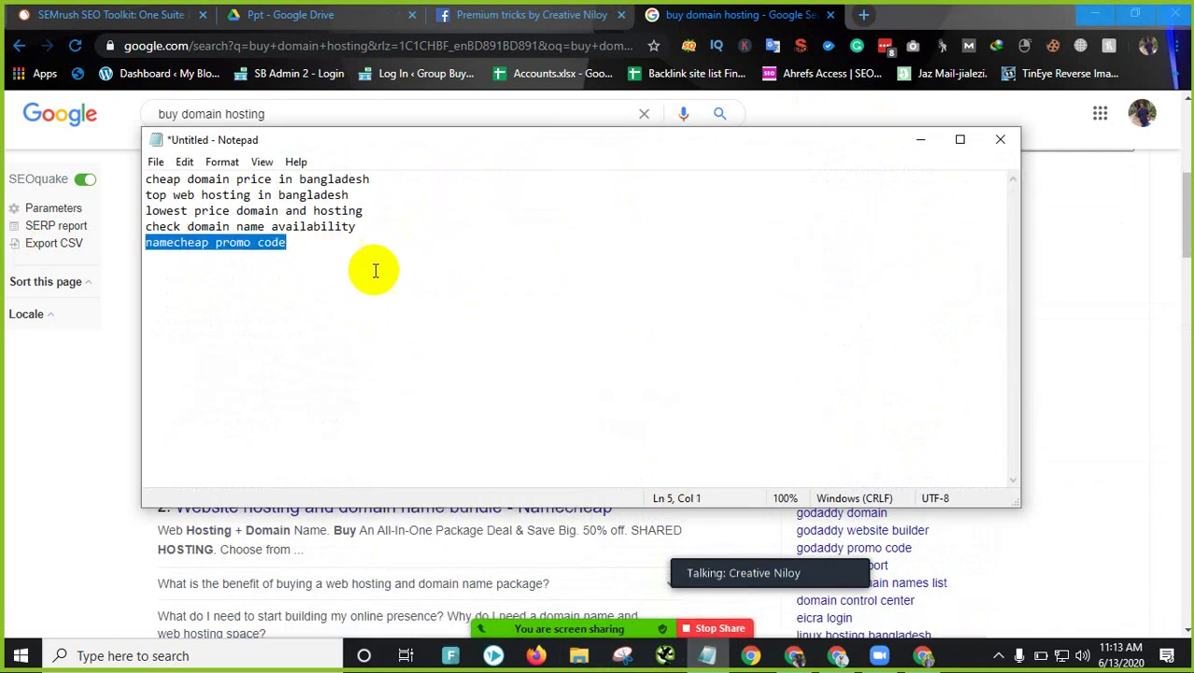
left_click(919, 140)
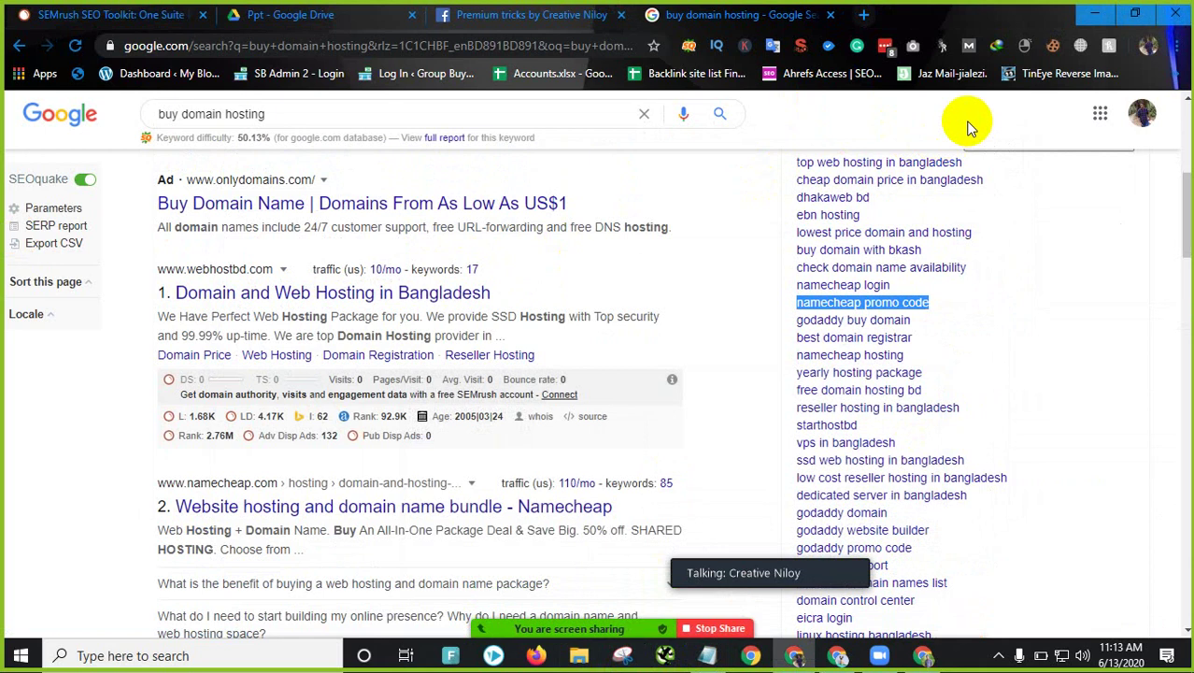
Step: Open the Honey extension's Chrome Web Store page and highlight the word "honey" in its address
right_click(1110, 56)
left_click(1060, 71)
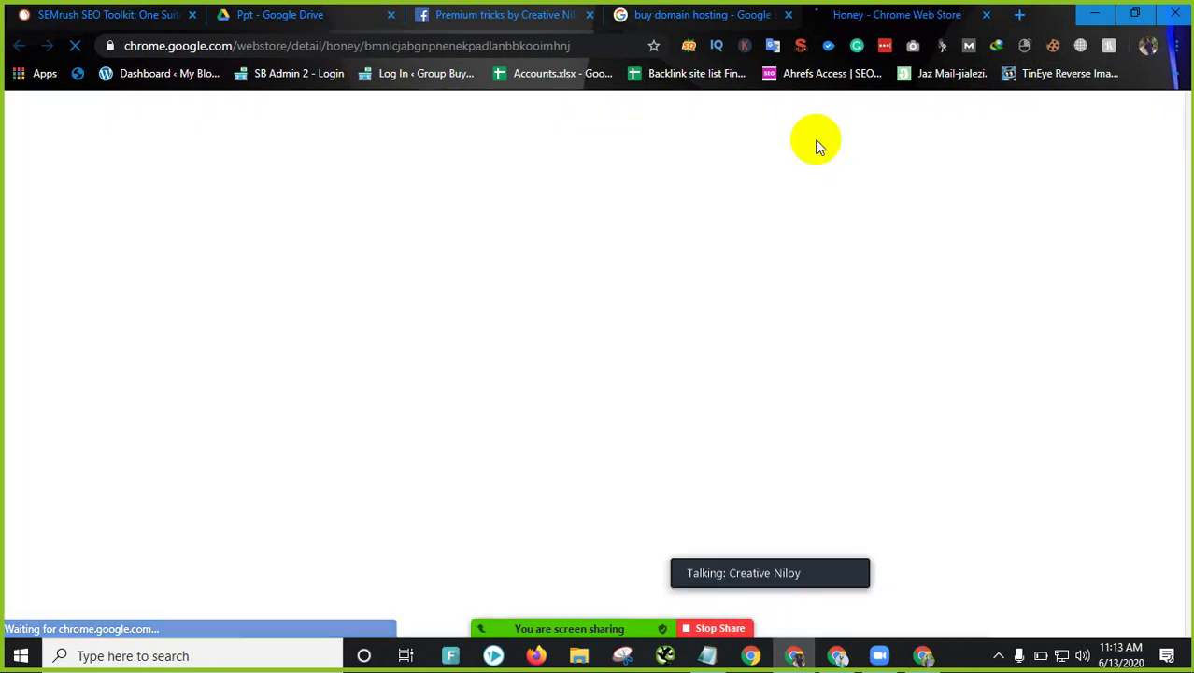
left_click(1019, 15)
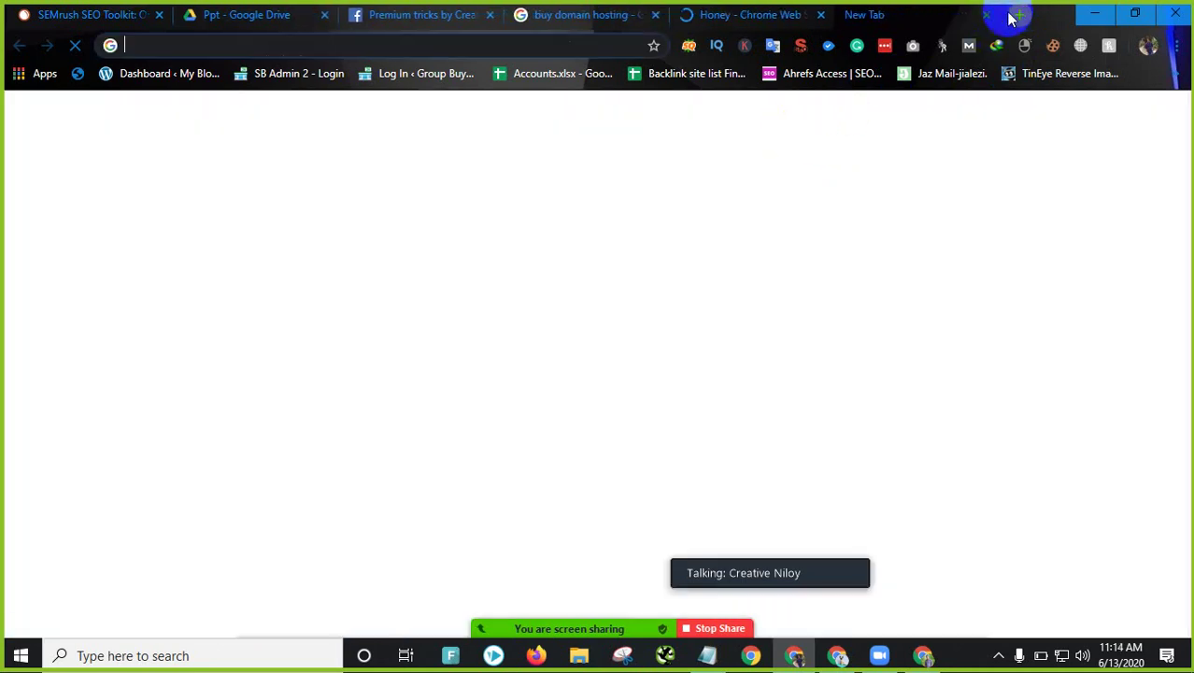
left_click(771, 15)
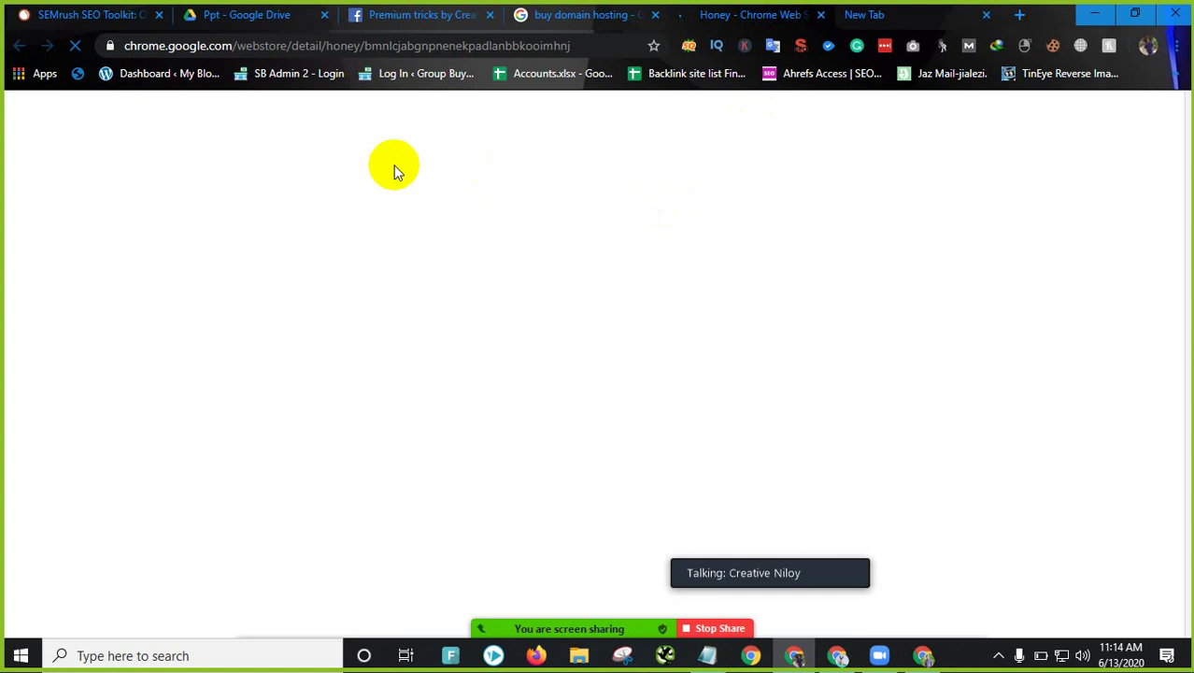
left_click_drag(253, 45, 373, 45)
left_click(400, 46)
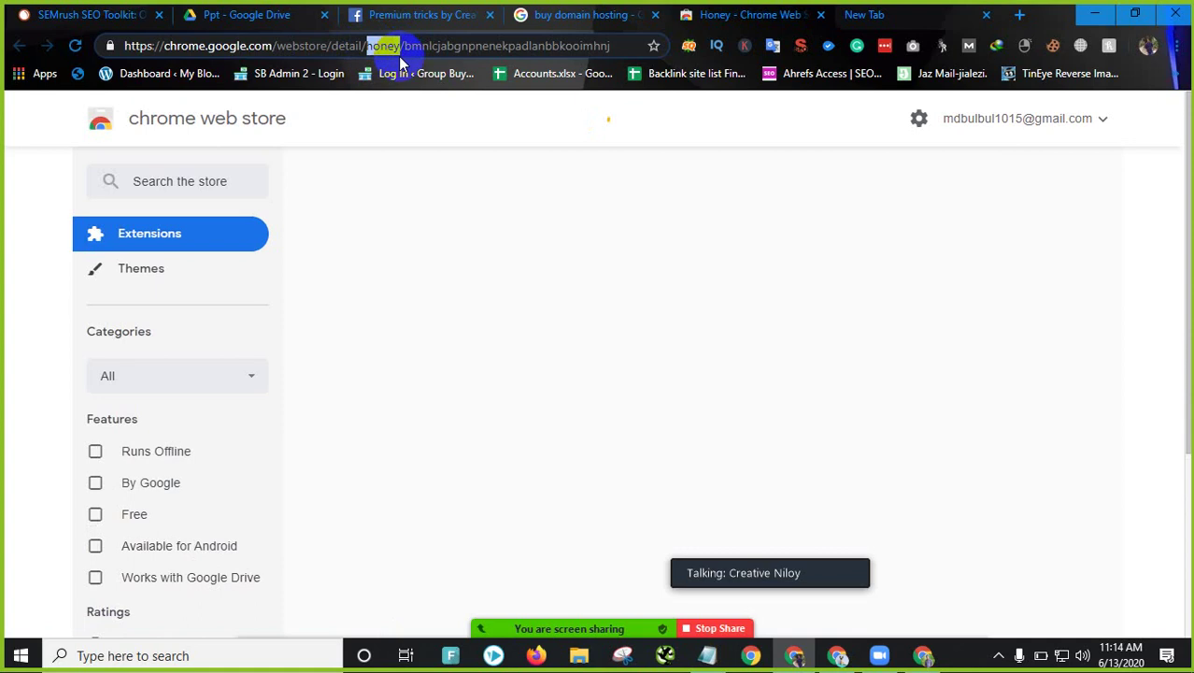
left_click(710, 119)
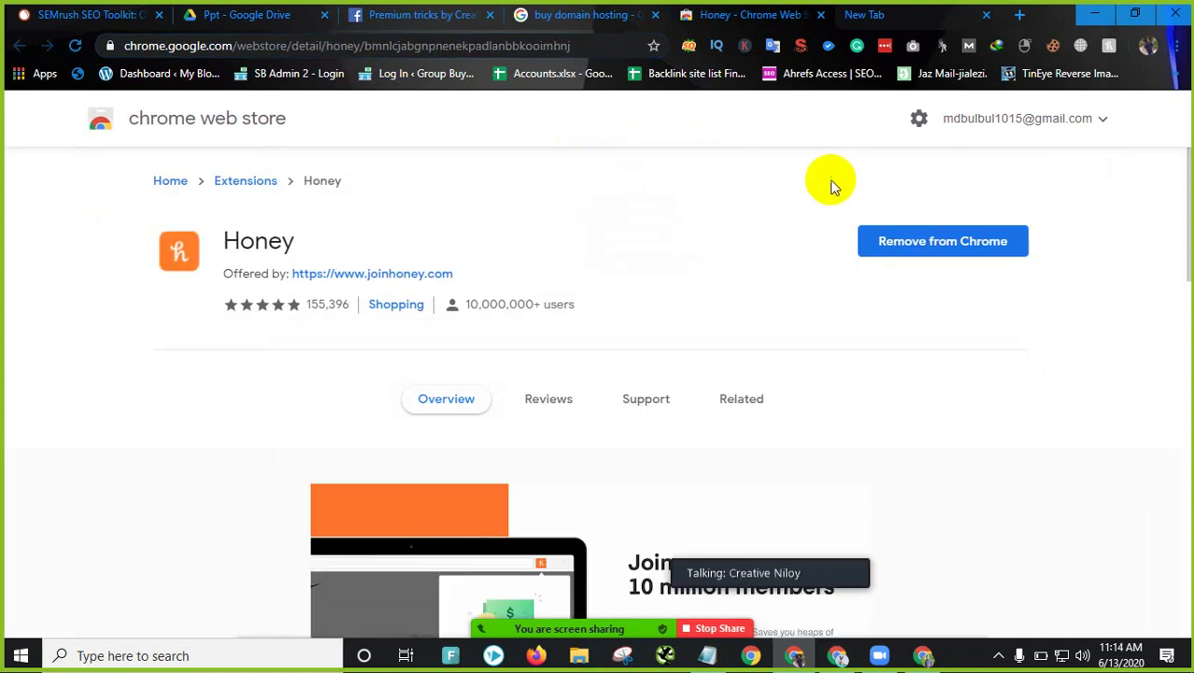
Step: Look through the Honey extension's overview and description, and close its Chrome Web Store page
scroll(787, 200, "down", 3)
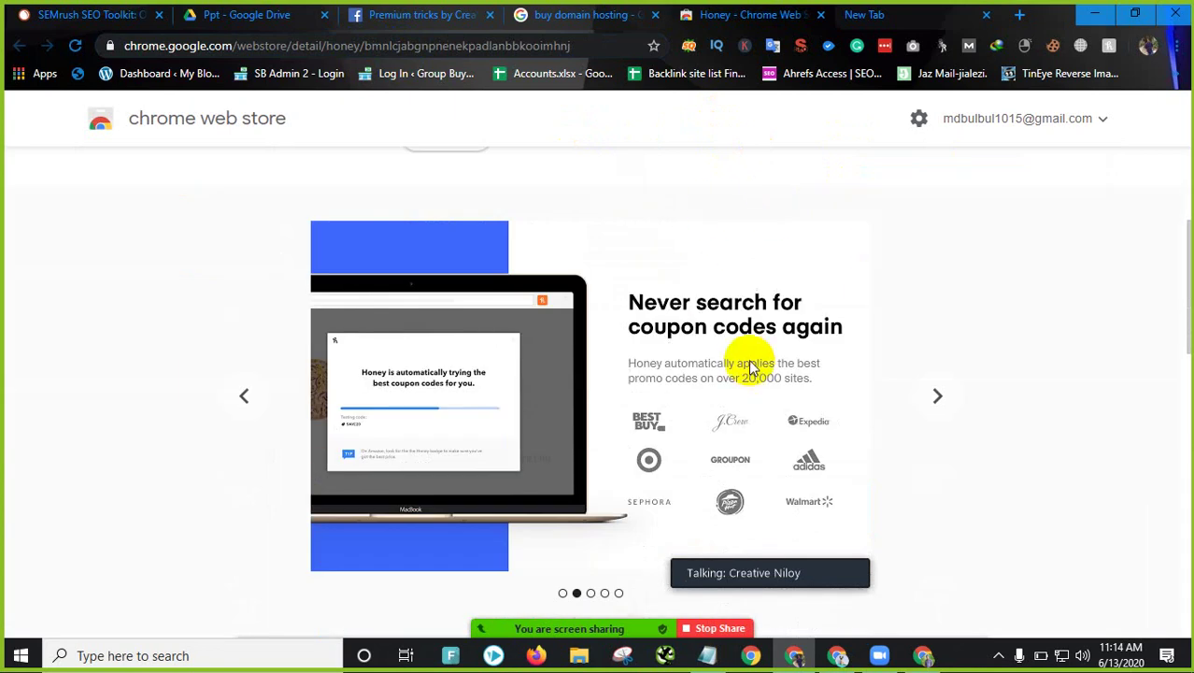
scroll(682, 386, "down", 2)
scroll(681, 385, "down", 5)
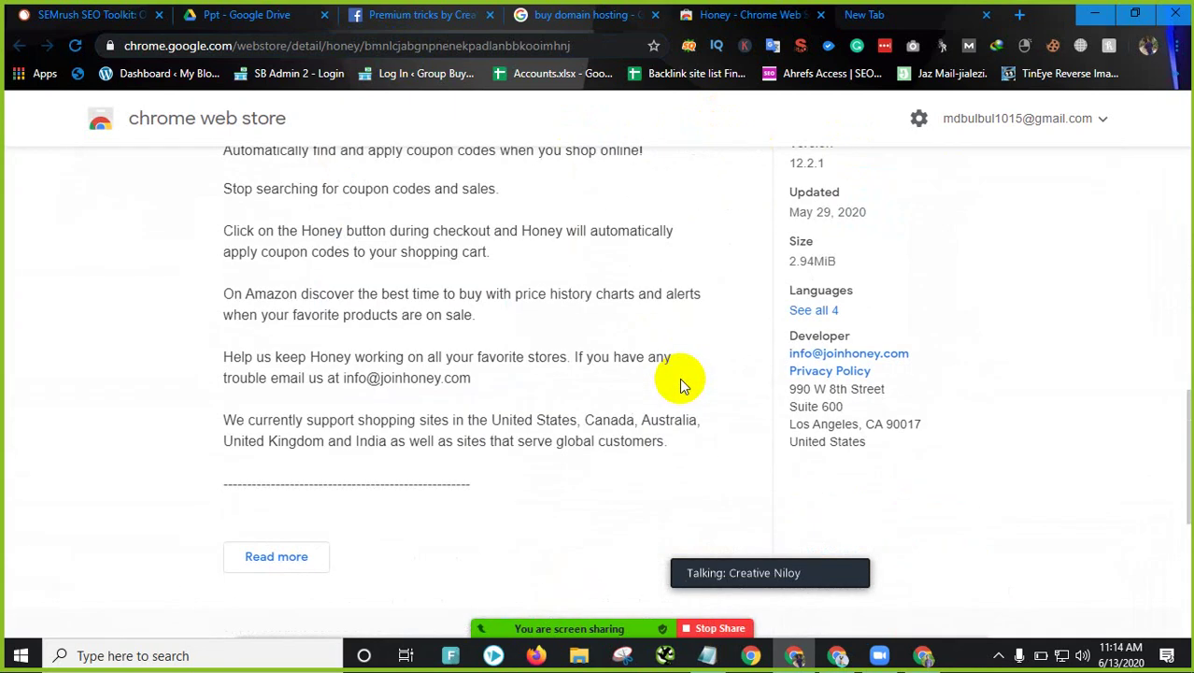
scroll(679, 378, "down", 4)
scroll(676, 373, "up", 15)
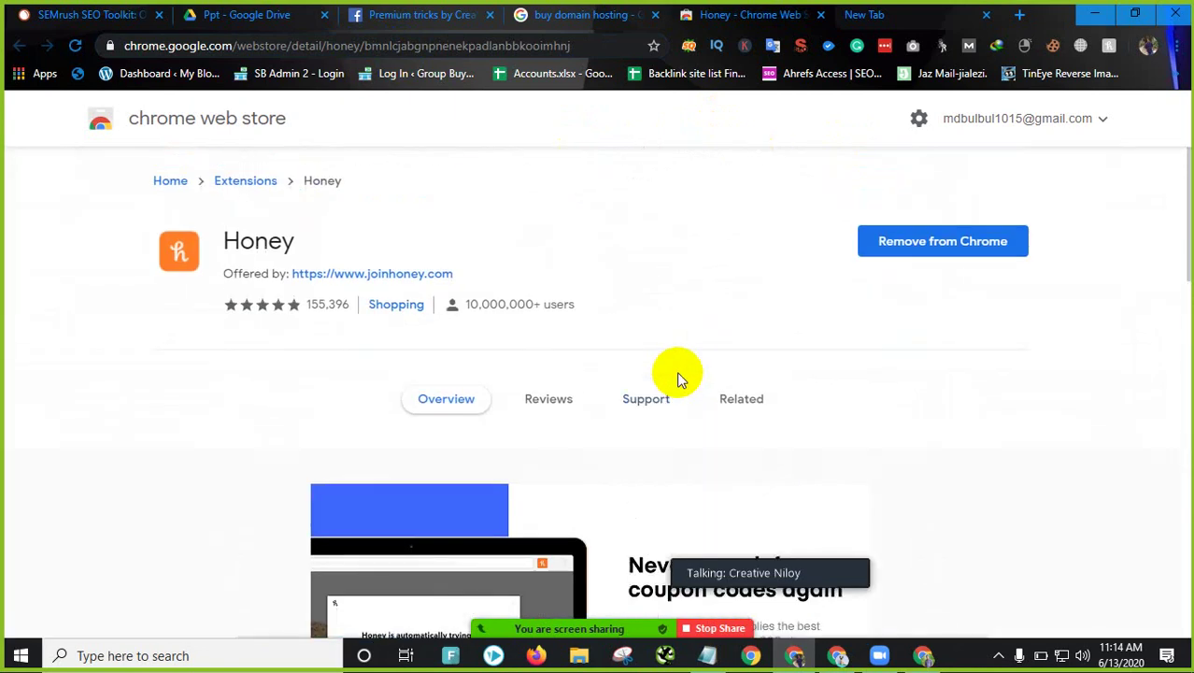
left_click(820, 15)
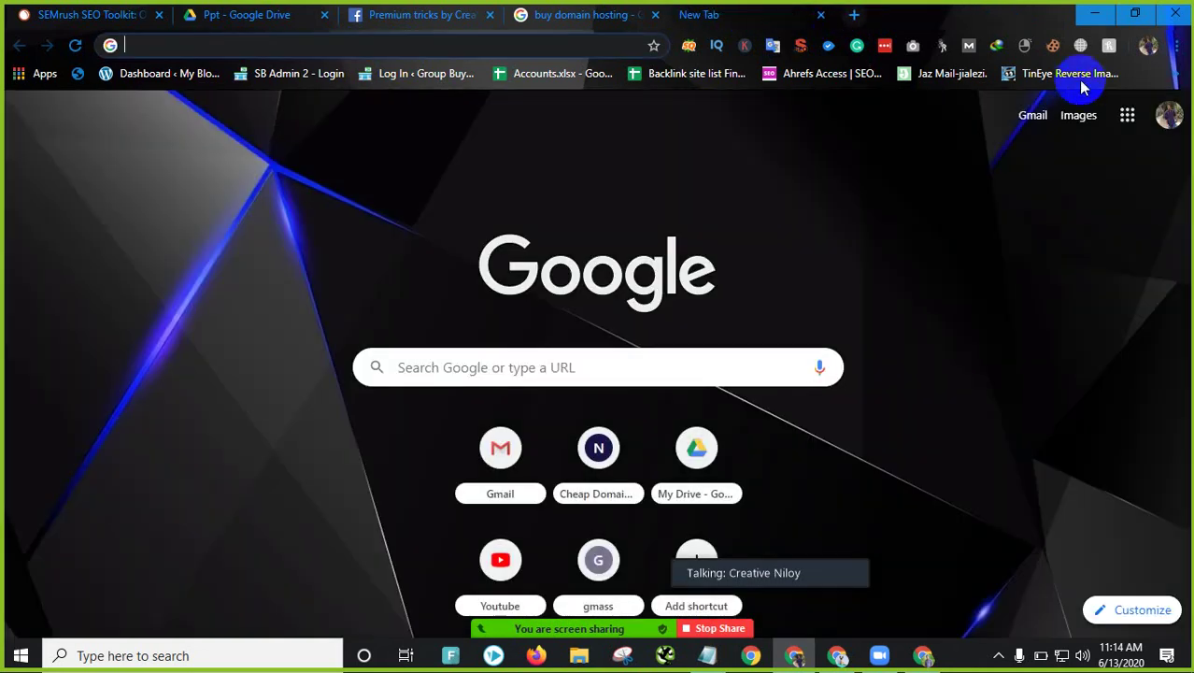
Step: Copy the keyword "ssd web hosting in bangladesh" from People Also Search For onto a new sixth line of the Notepad document and minimize Notepad
left_click(738, 20)
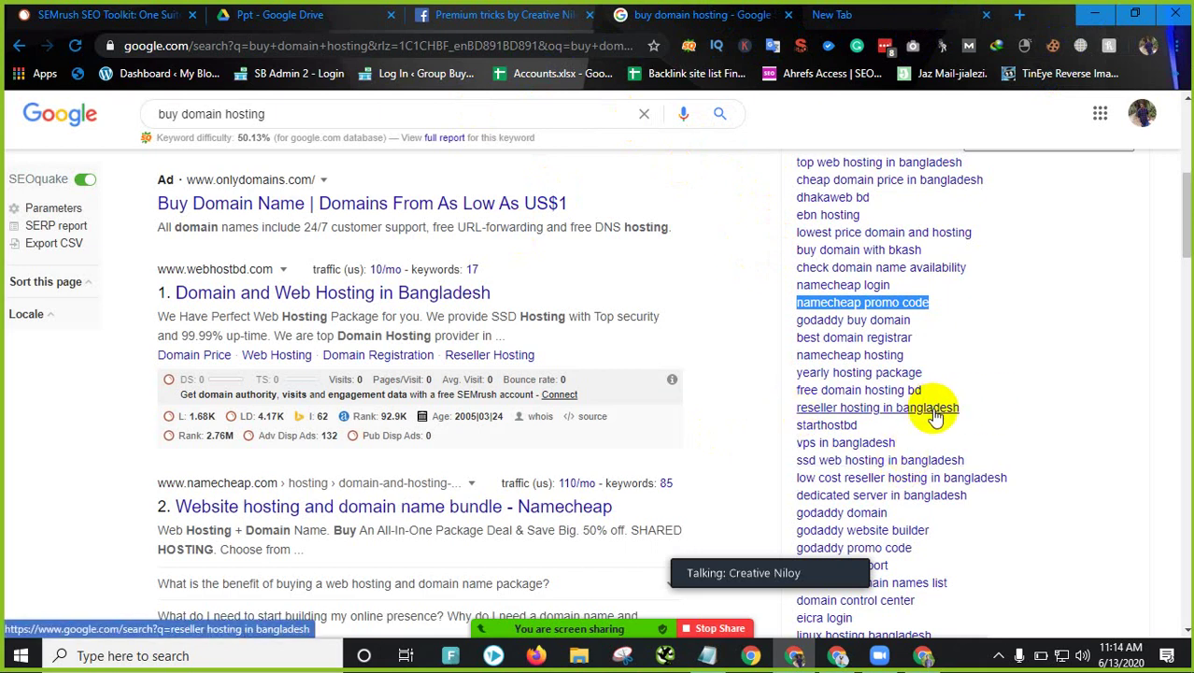
scroll(869, 449, "down", 2)
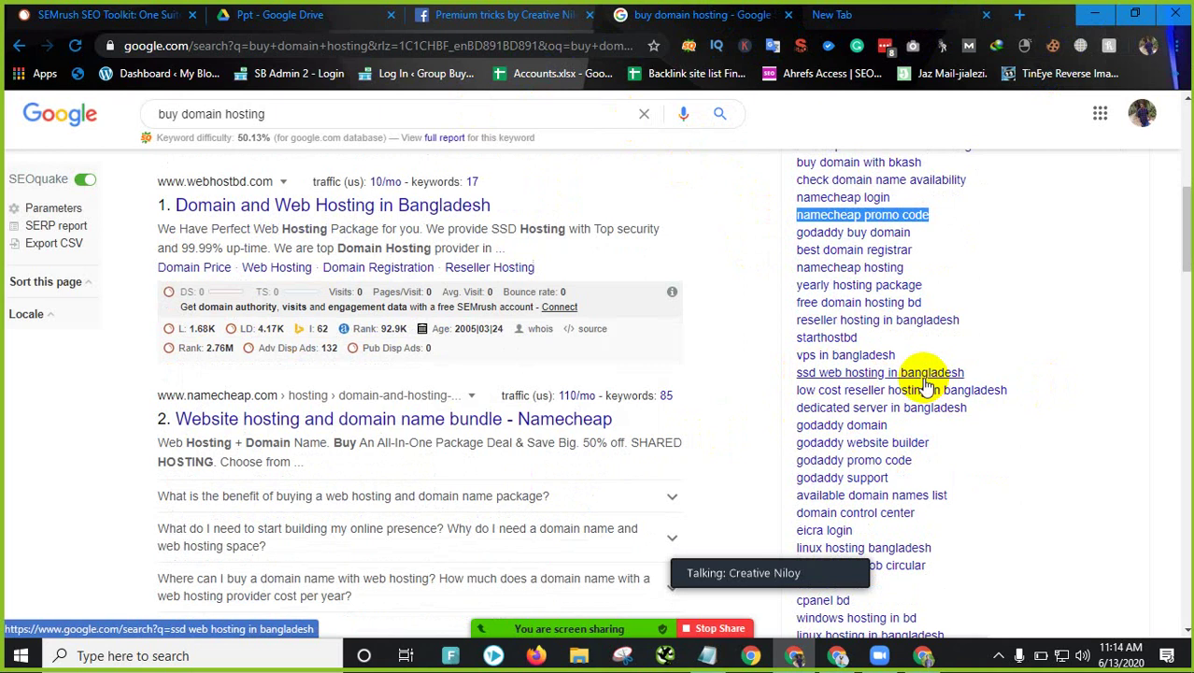
left_click_drag(970, 373, 801, 372)
right_click(800, 372)
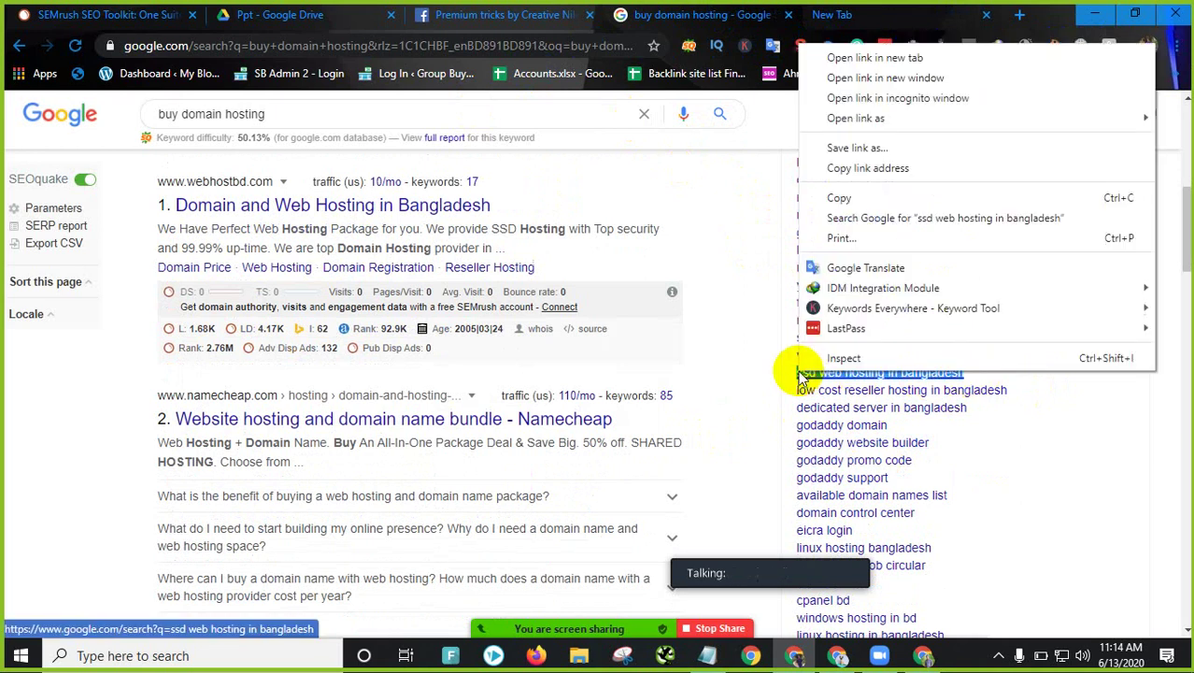
left_click(838, 195)
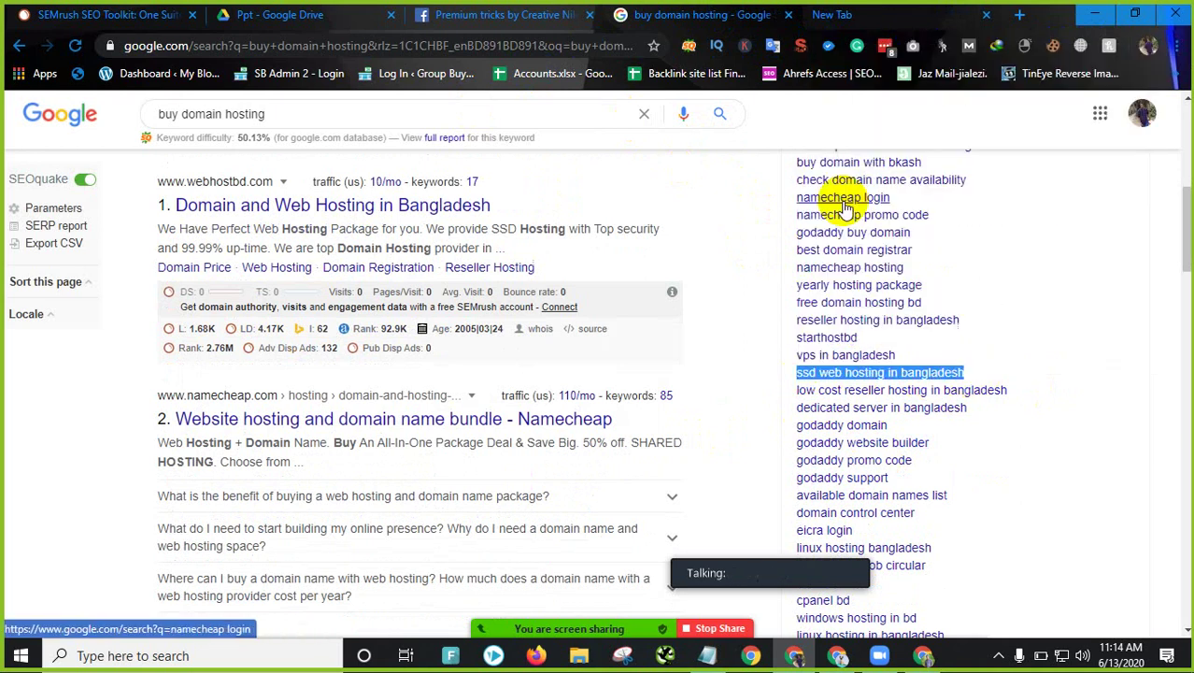
left_click(718, 656)
right_click(334, 301)
left_click(345, 231)
left_click(339, 247)
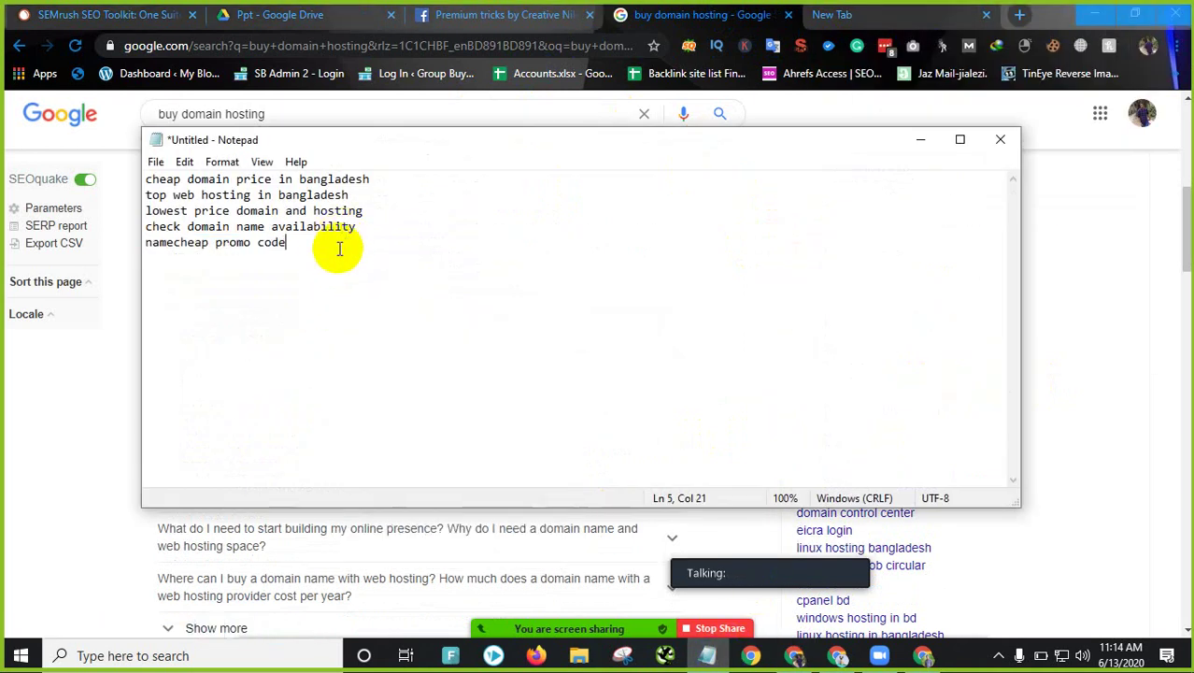
key("Return")
key("ctrl+v")
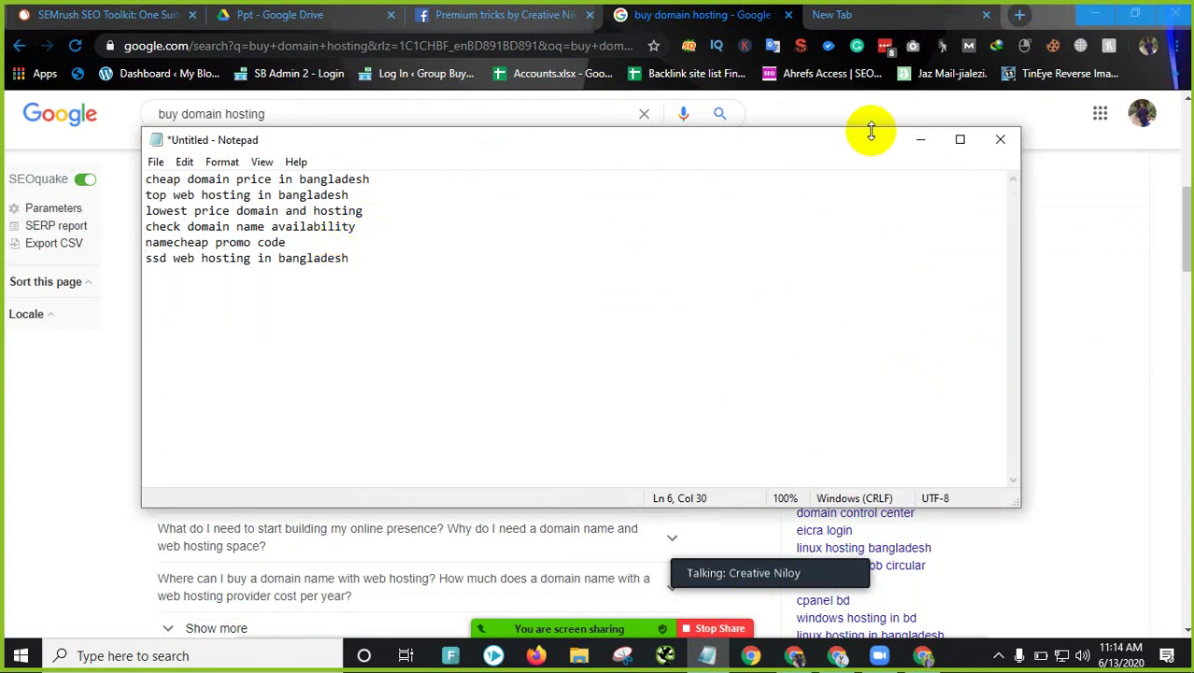
left_click(928, 142)
scroll(874, 439, "down", 3)
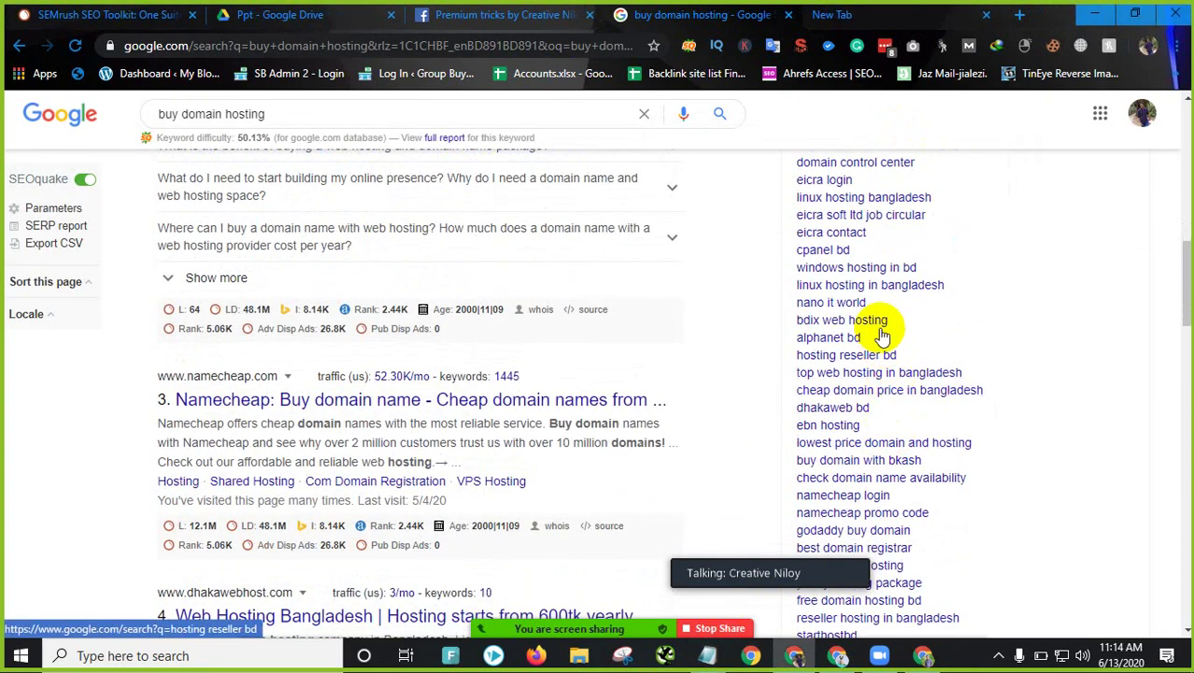
Step: Copy the keyword "top web hosting in bangladesh" from the related keywords onto the seventh line of the Notepad document and minimize Notepad
scroll(893, 416, "down", 1)
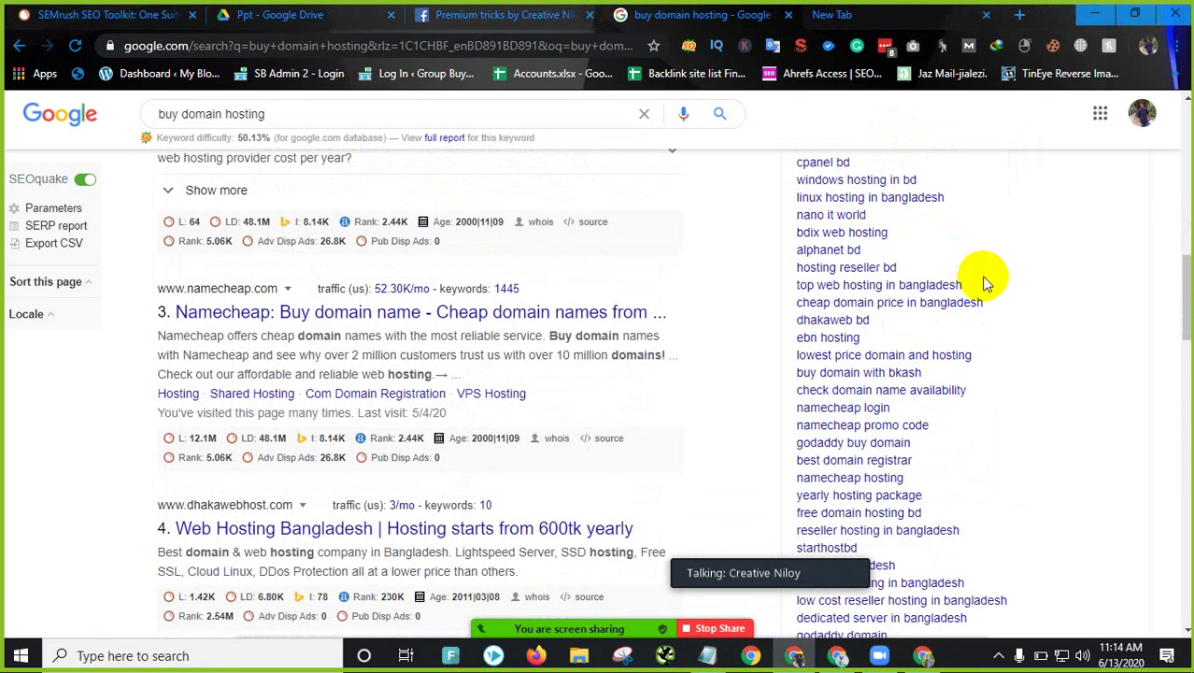
left_click_drag(983, 283, 806, 292)
right_click(806, 292)
left_click(853, 433)
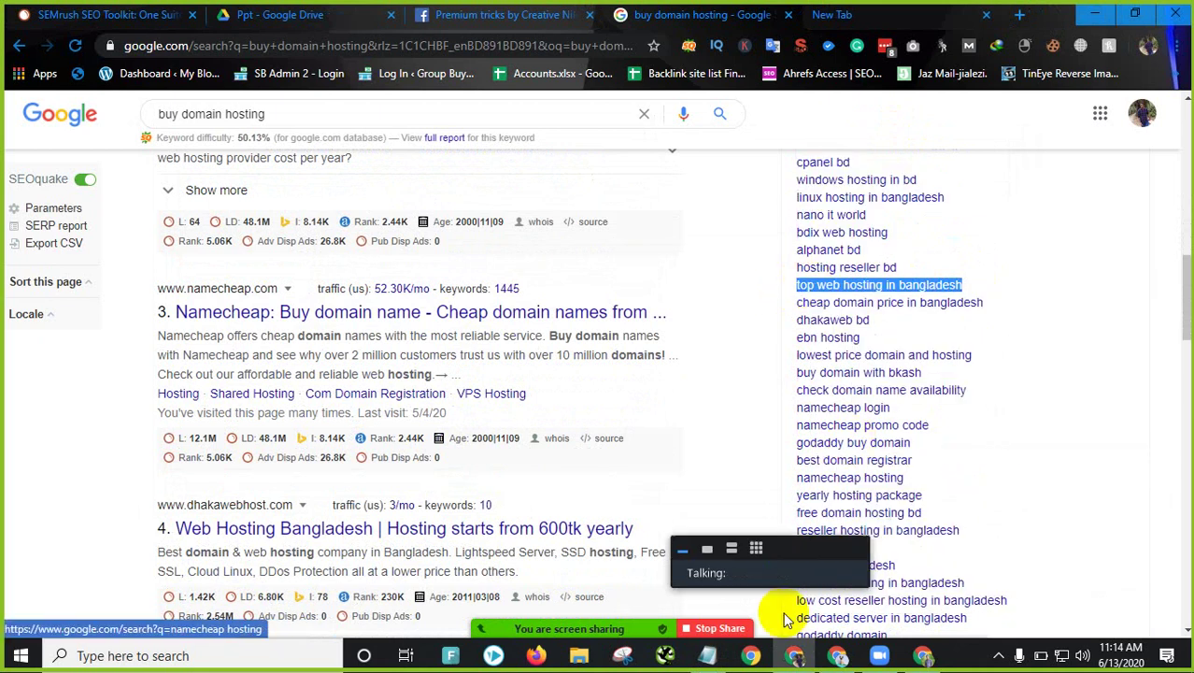
left_click(707, 655)
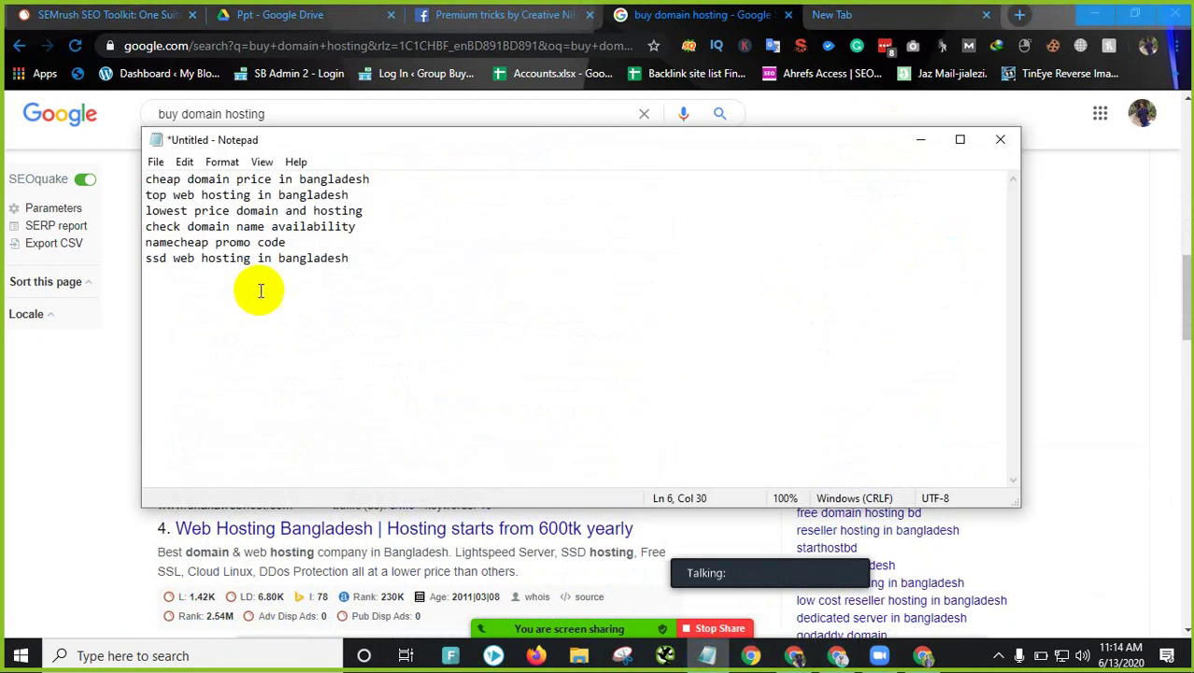
key("ctrl+v")
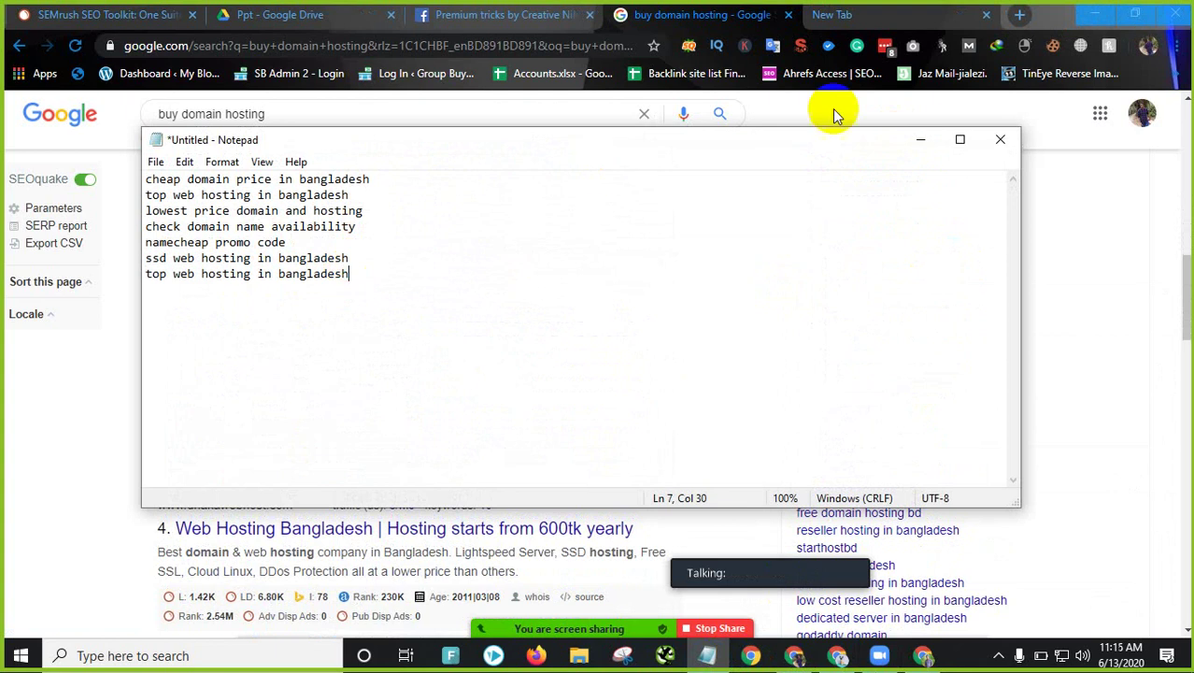
left_click(920, 139)
Step: Look through the related keywords beside the search results and review the collected list in Notepad
scroll(934, 242, "down", 5)
scroll(785, 285, "up", 4)
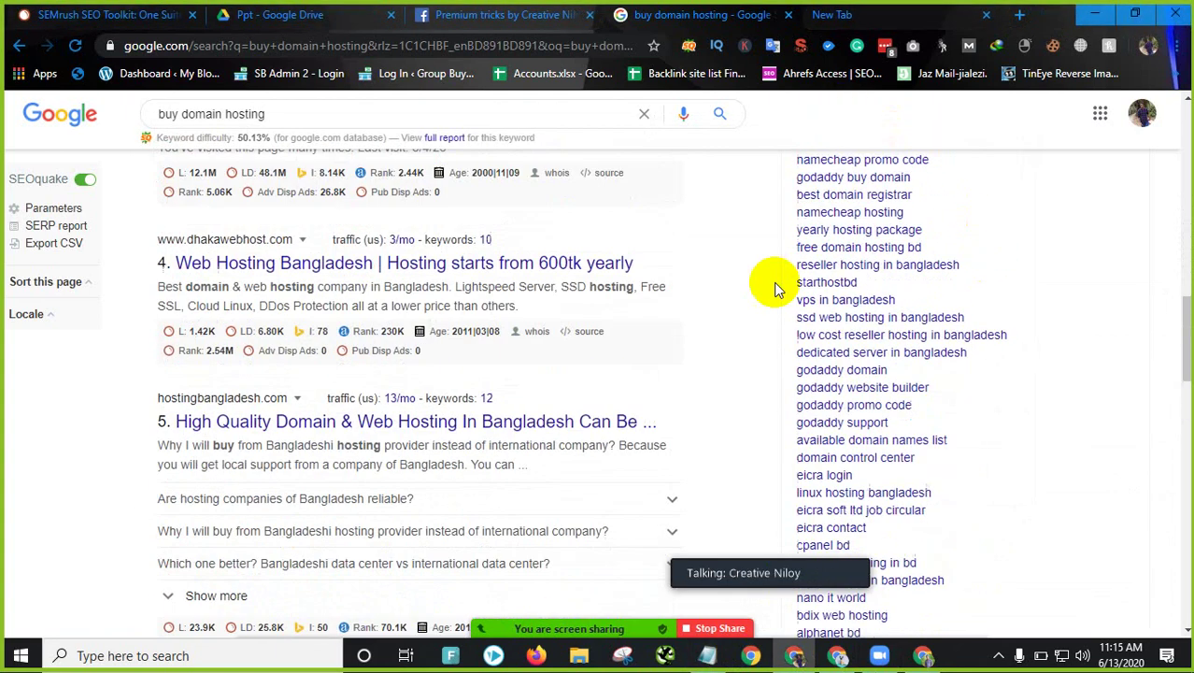
scroll(24, 498, "down", 2)
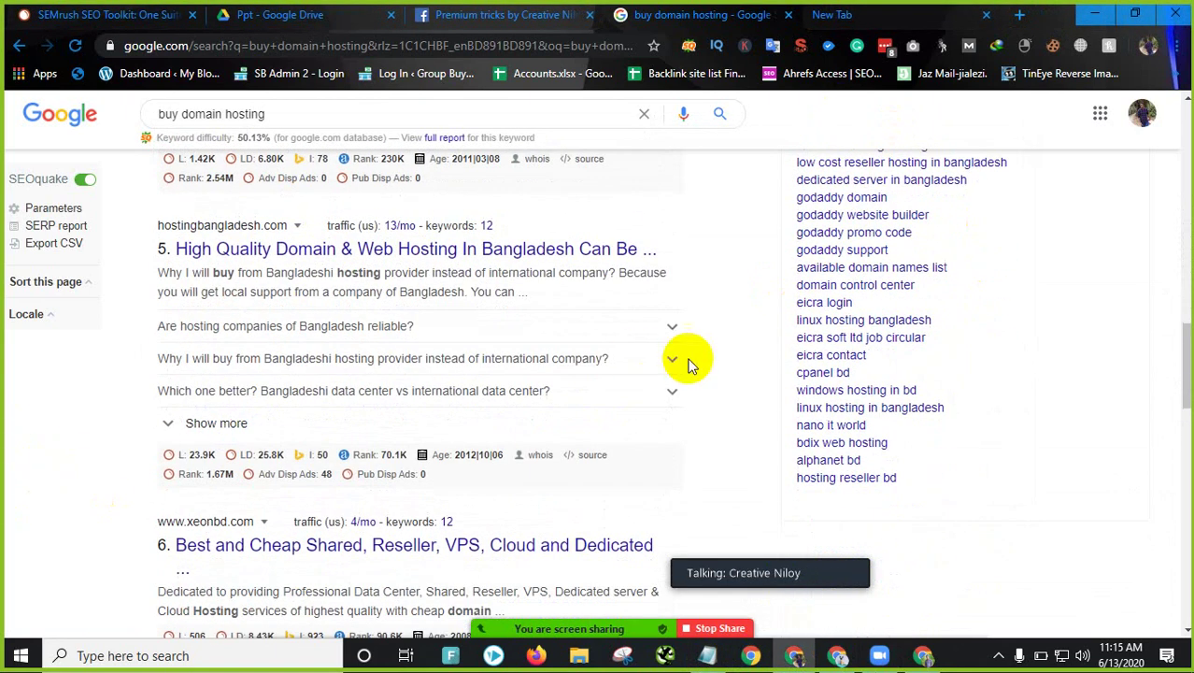
scroll(685, 365, "down", 7)
scroll(680, 374, "up", 12)
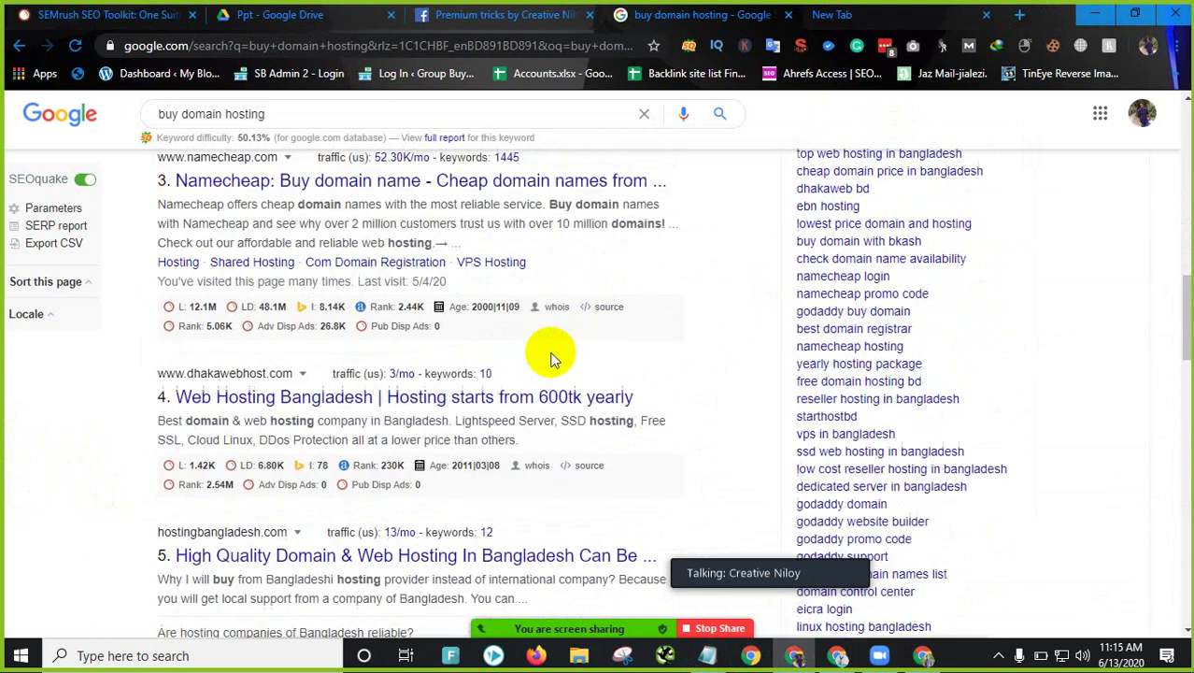
left_click(707, 655)
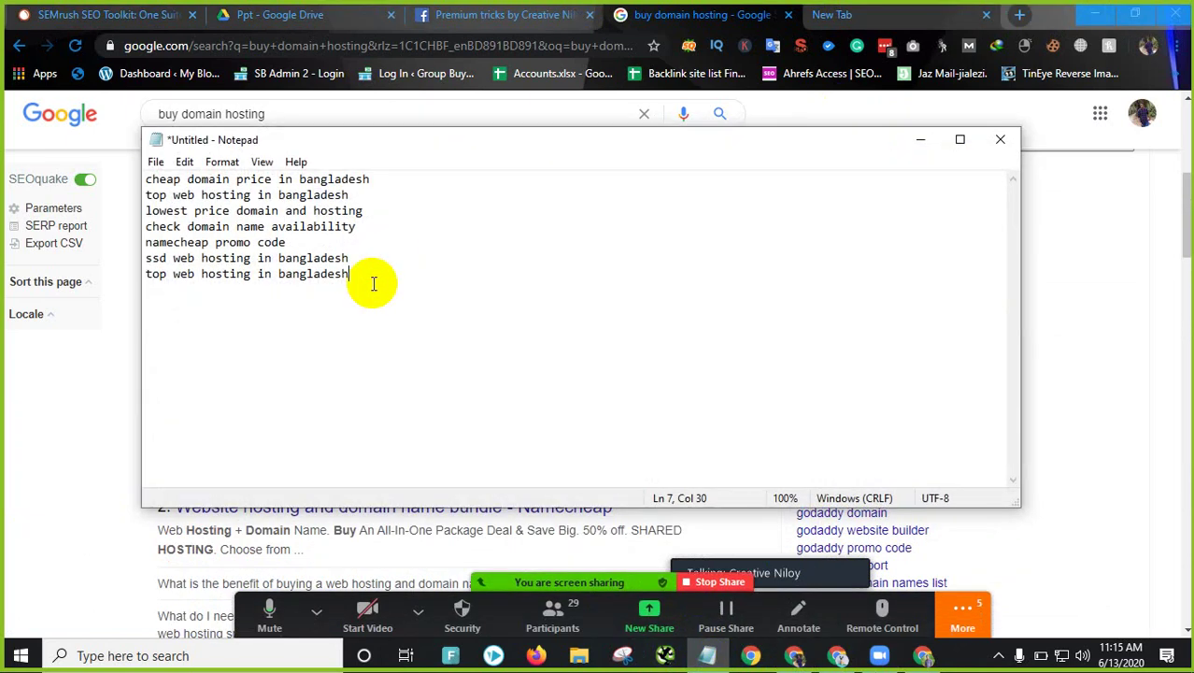
left_click_drag(370, 282, 123, 163)
left_click(471, 297)
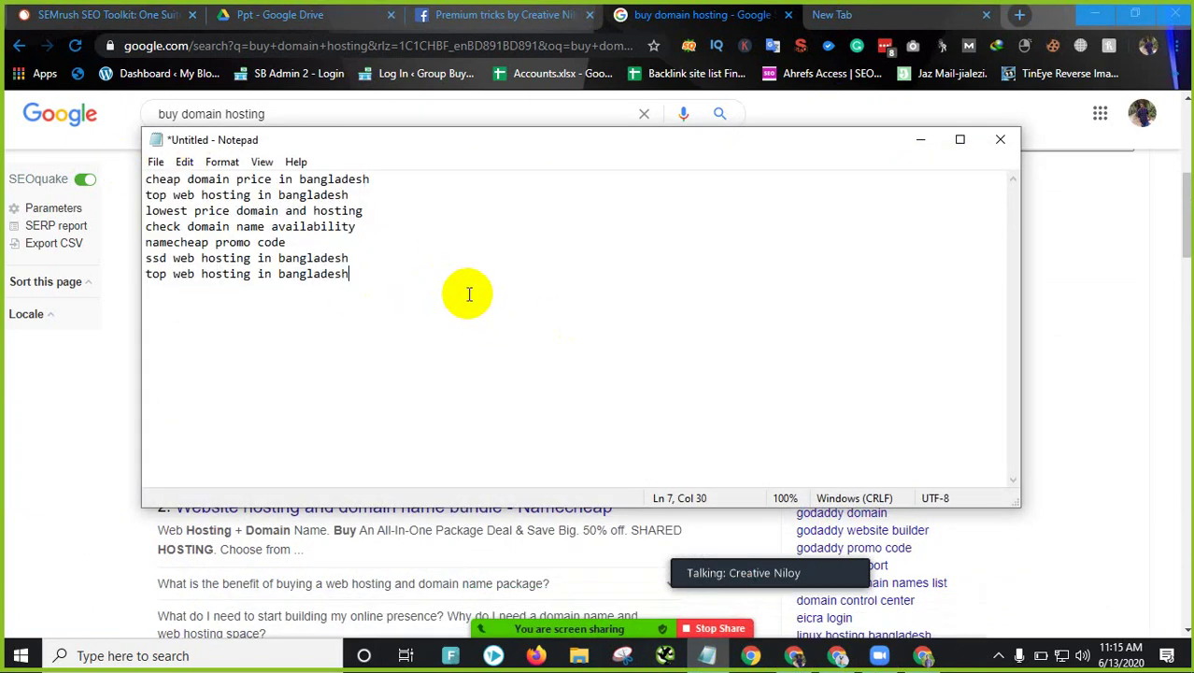
left_click(919, 141)
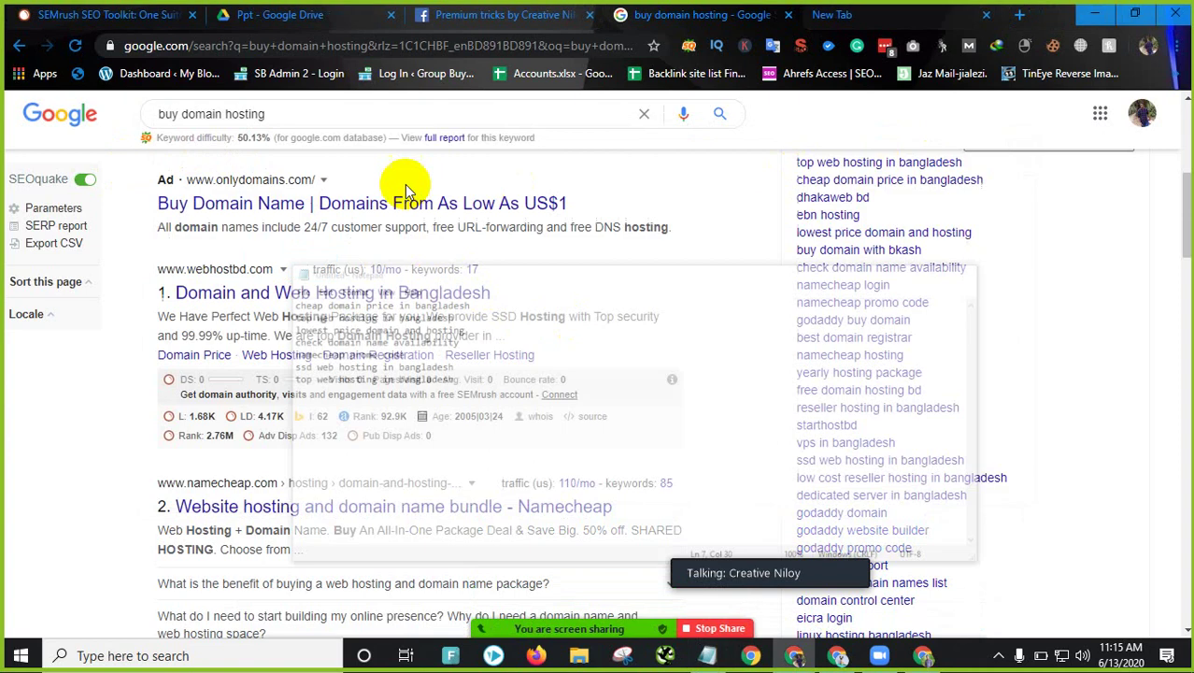
Step: Copy the search phrase "buy domain hosting" onto the eighth line of the Notepad document, highlight the whole list and minimize Notepad
left_click_drag(306, 115, 115, 116)
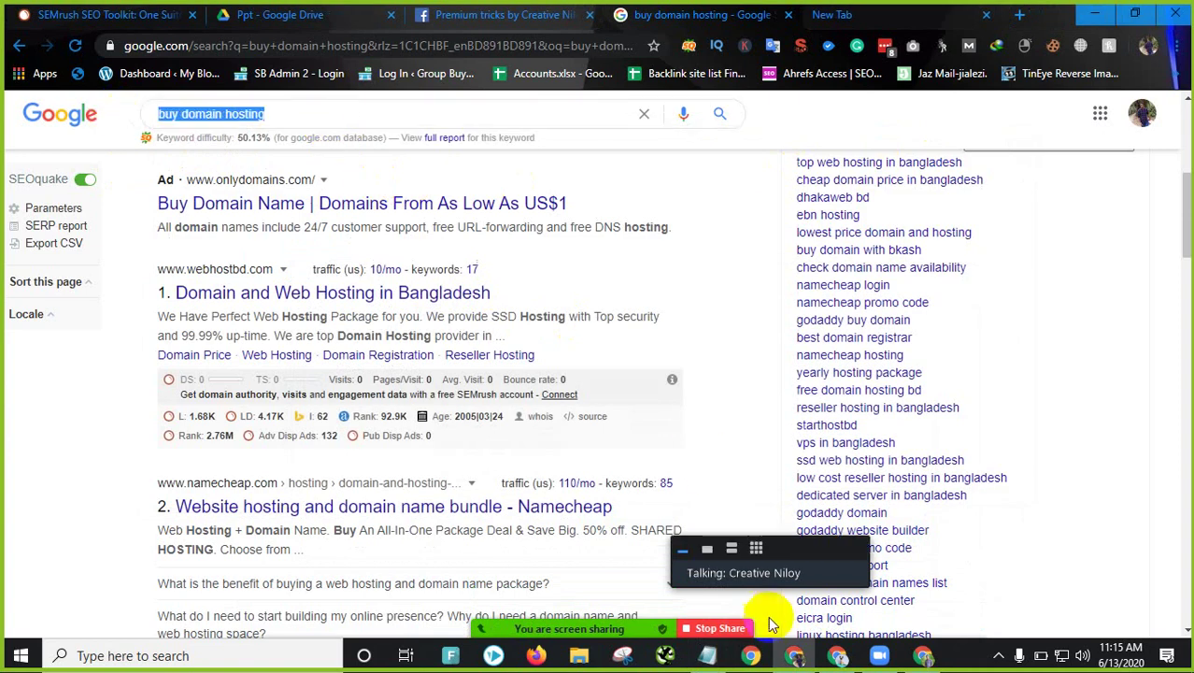
left_click(707, 655)
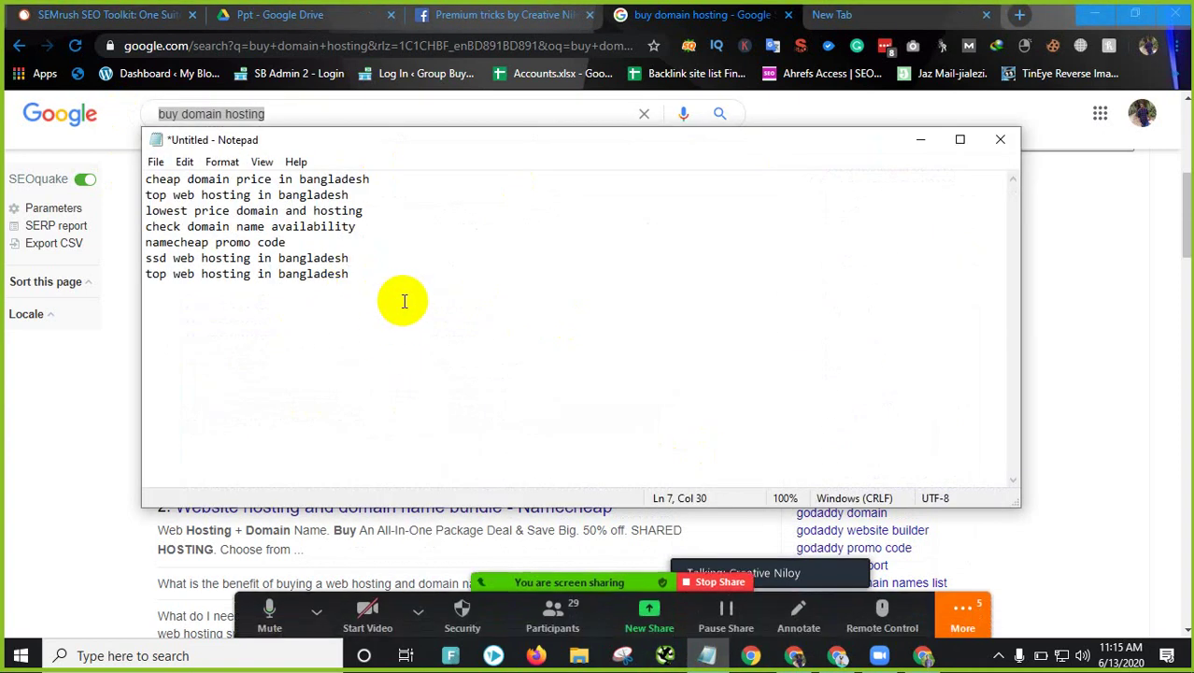
key("ctrl+v")
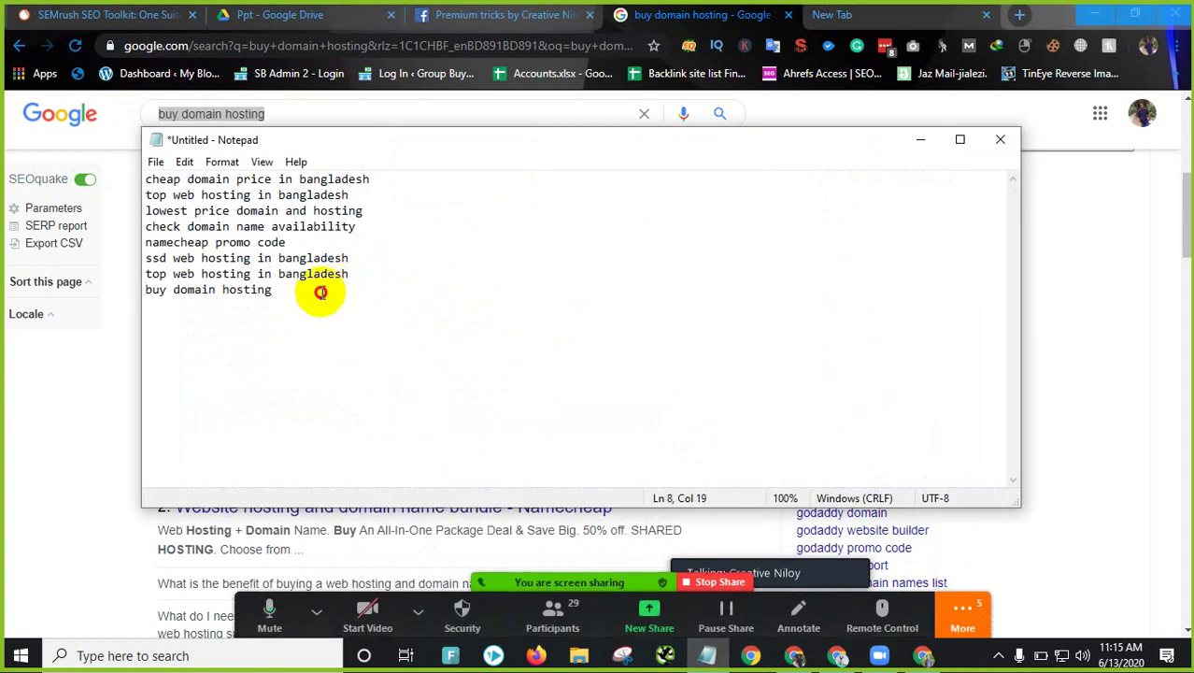
left_click_drag(318, 293, 145, 296)
left_click_drag(289, 336, 85, 181)
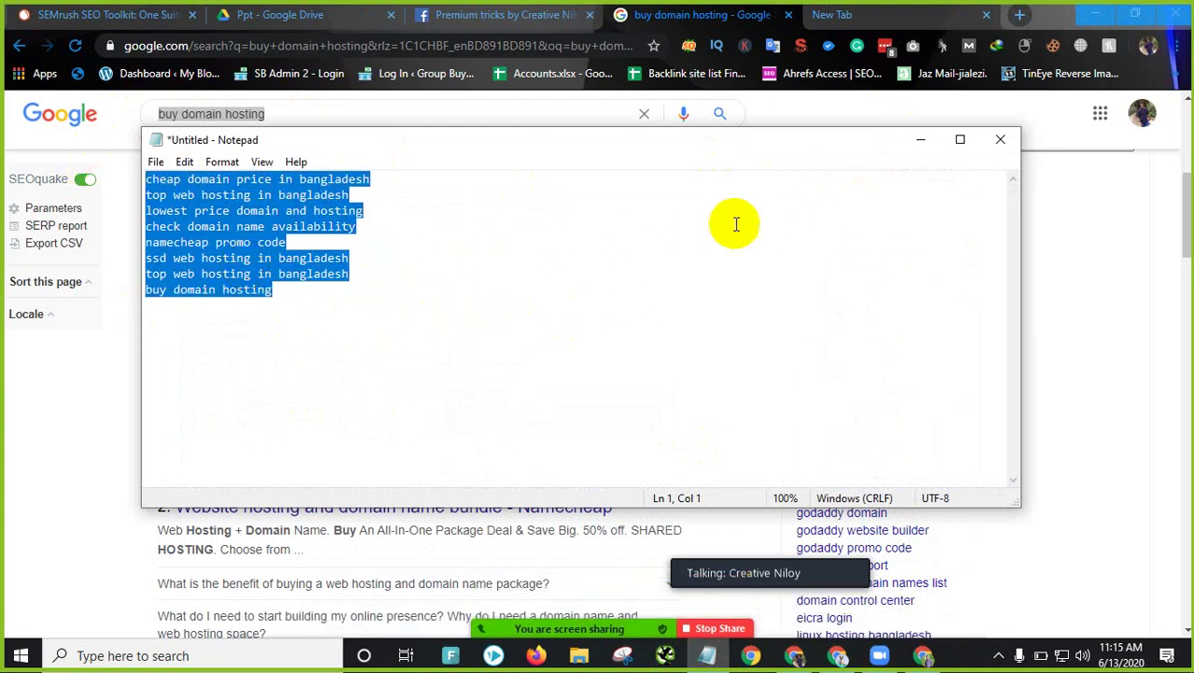
left_click(920, 142)
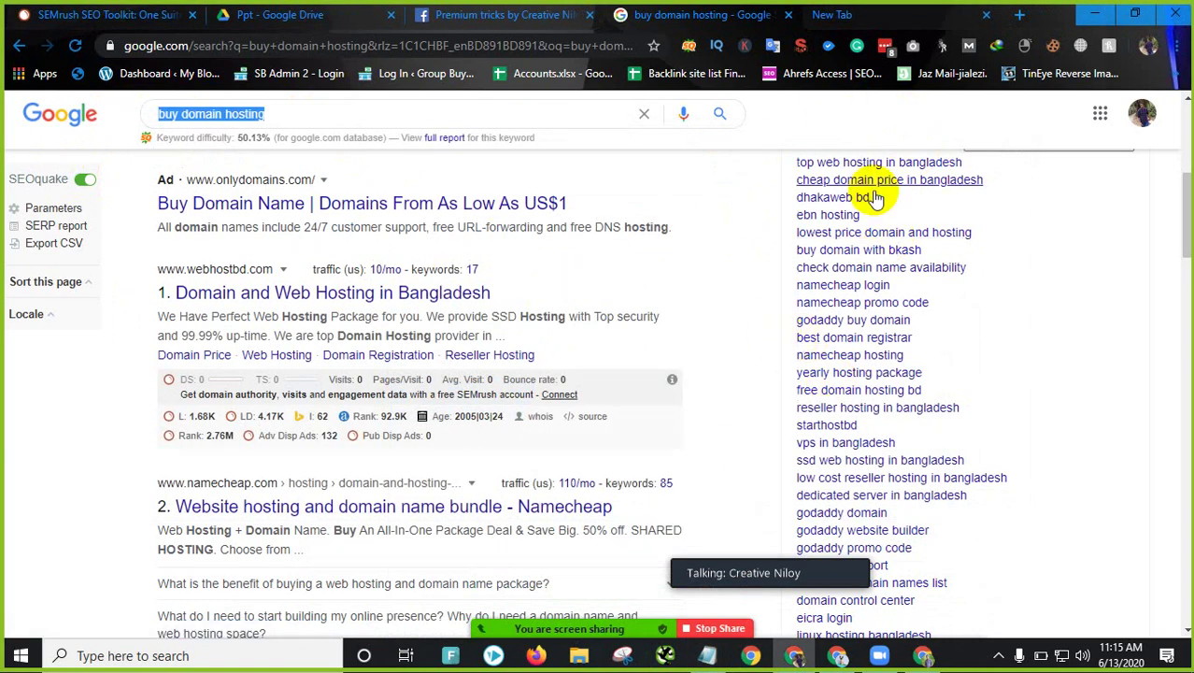
Step: Search Google for Keyword Revealer in a new browser tab and open the keywordrevealer.com homepage
left_click(841, 658)
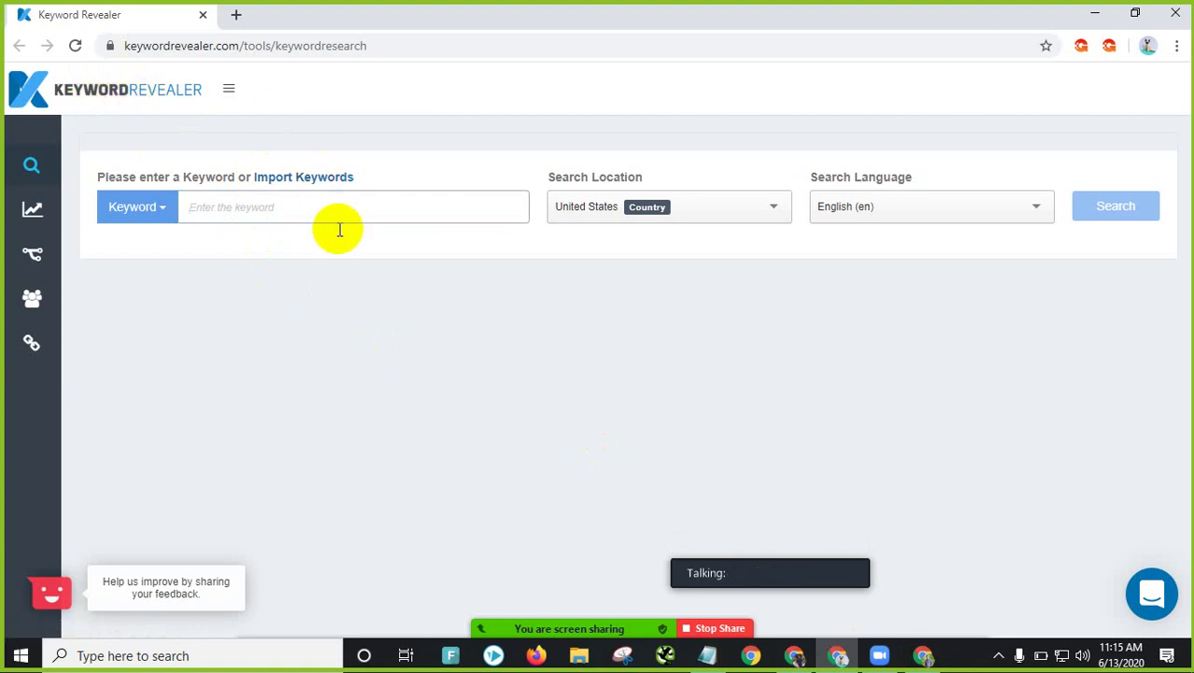
left_click(830, 651)
key("ctrl+t")
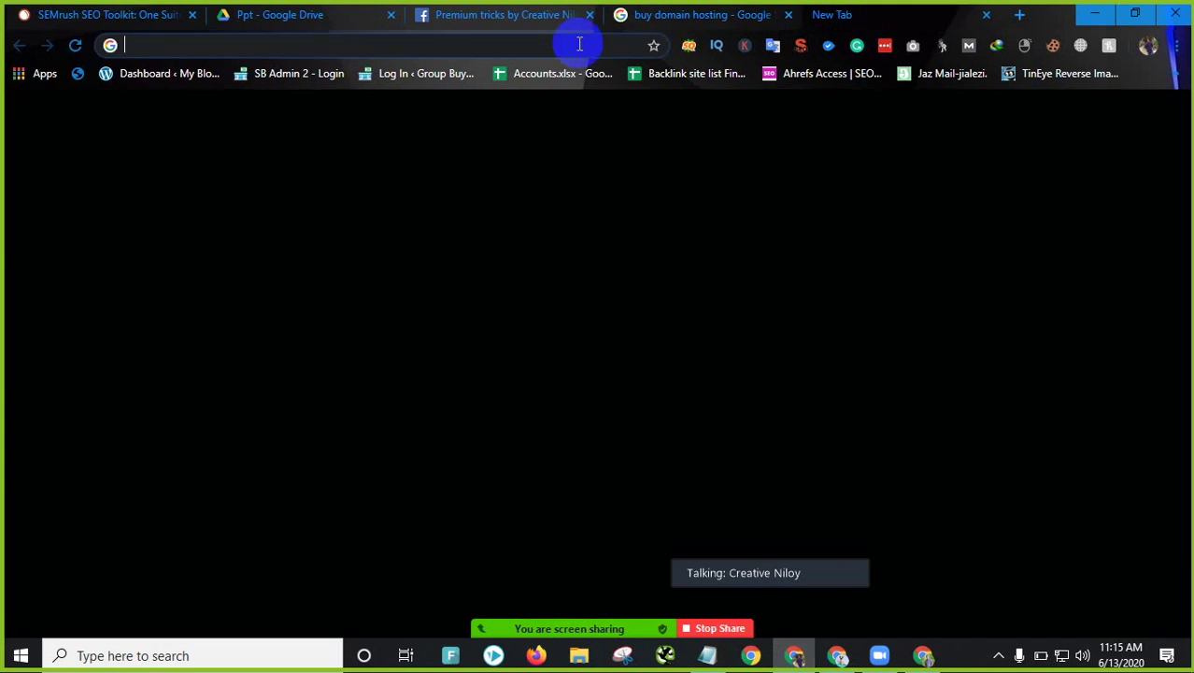
left_click(470, 52)
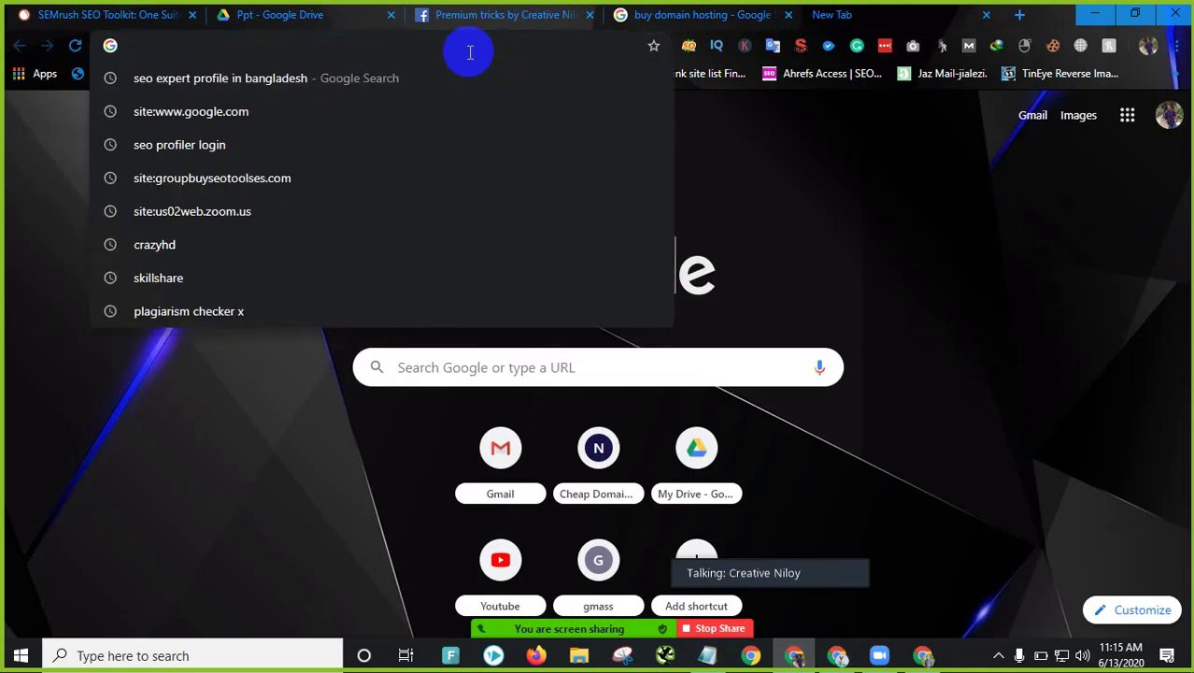
type("keyw")
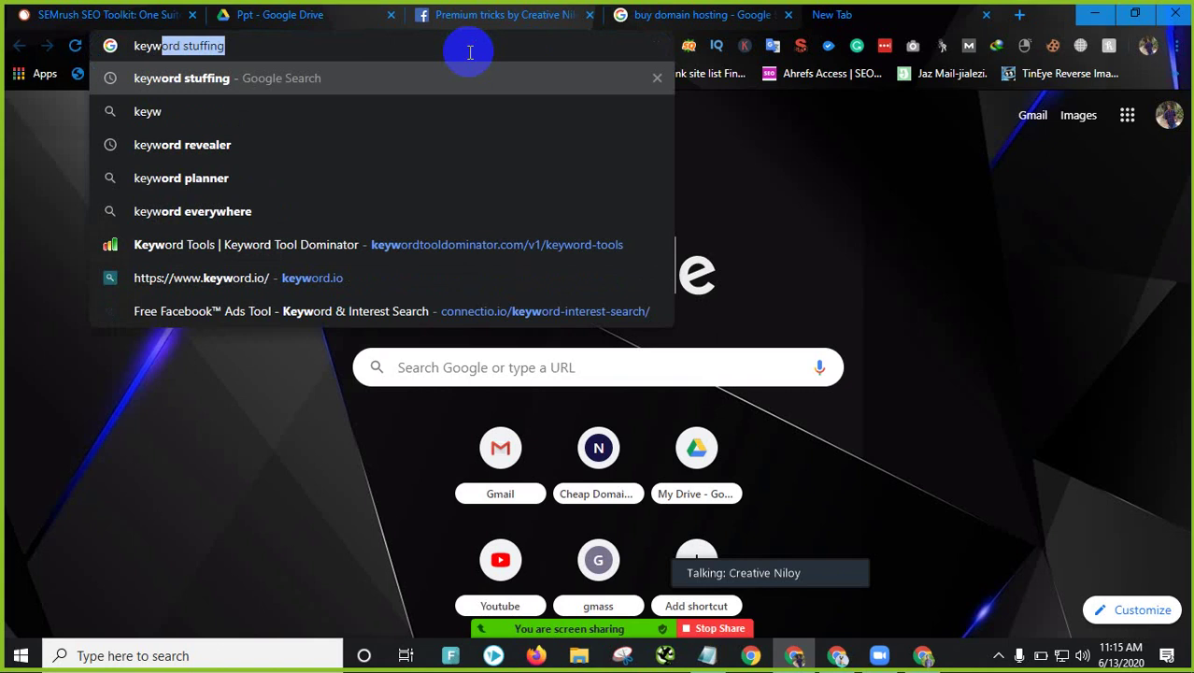
type("ord r")
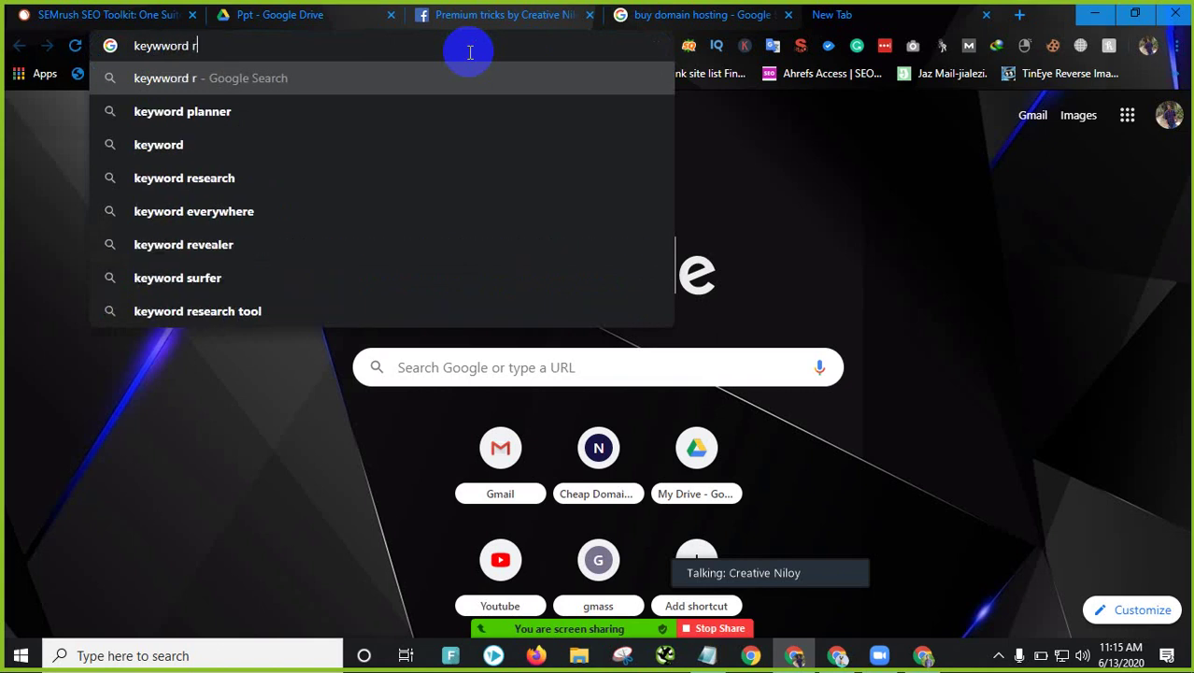
type("evealr")
key("Return")
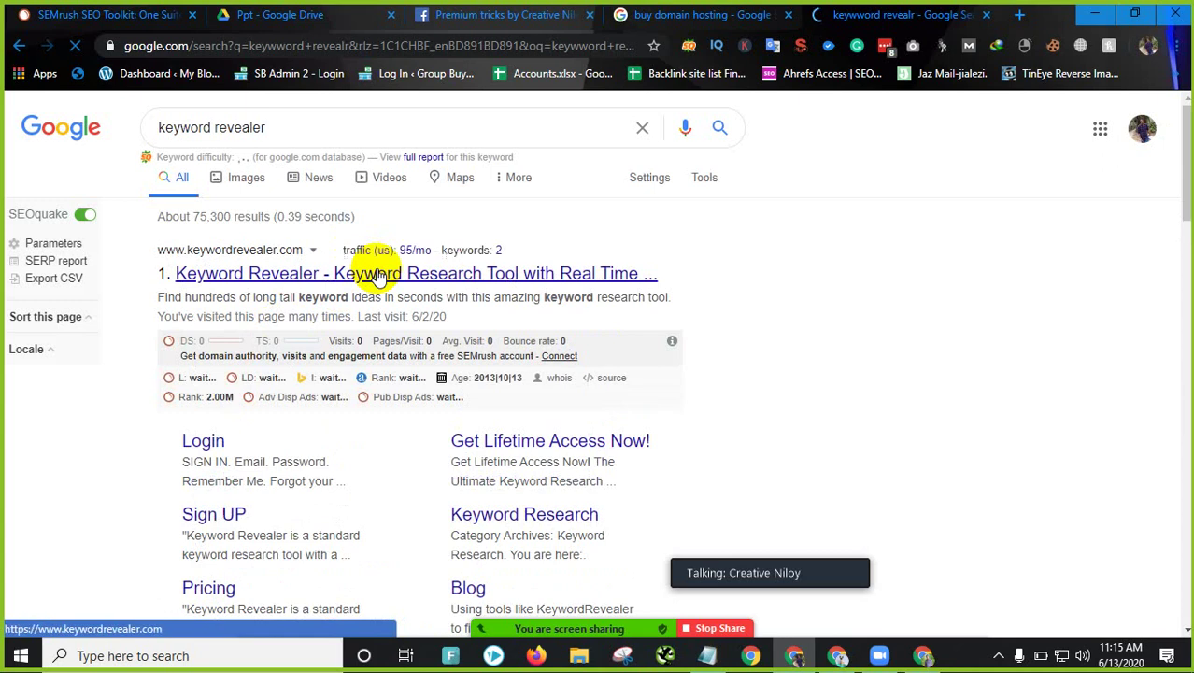
left_click(377, 274)
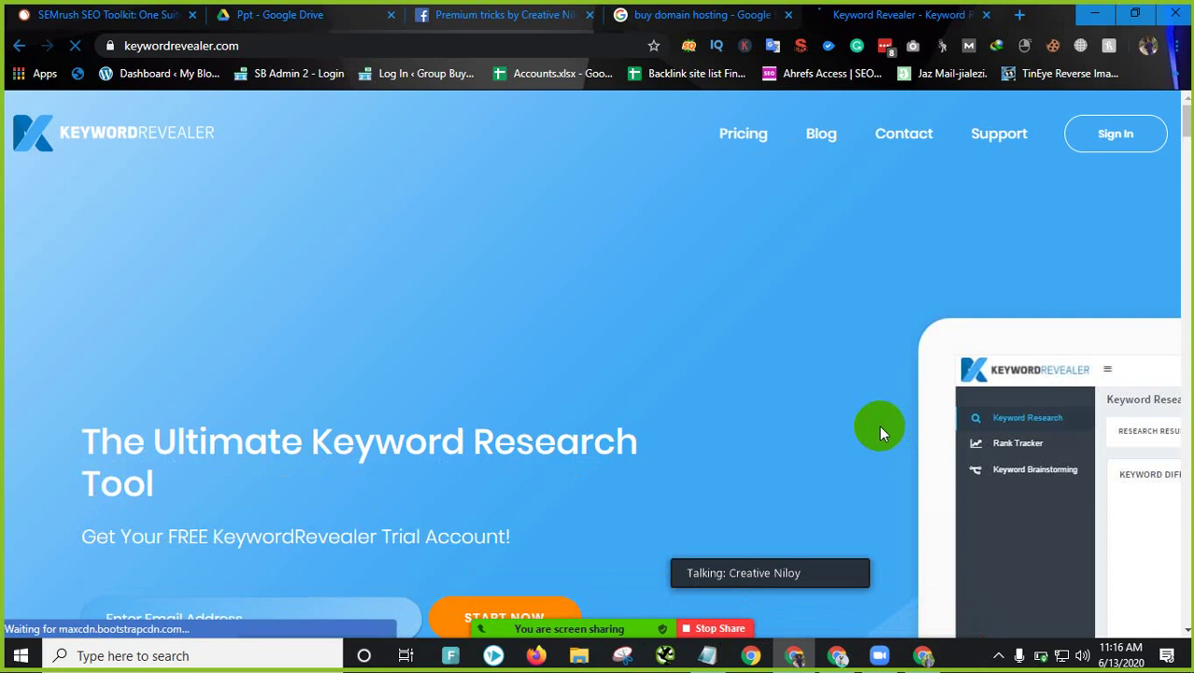
Step: Search Google for "zoho mail" in a new browser tab
left_click(1017, 16)
type("zoho ma")
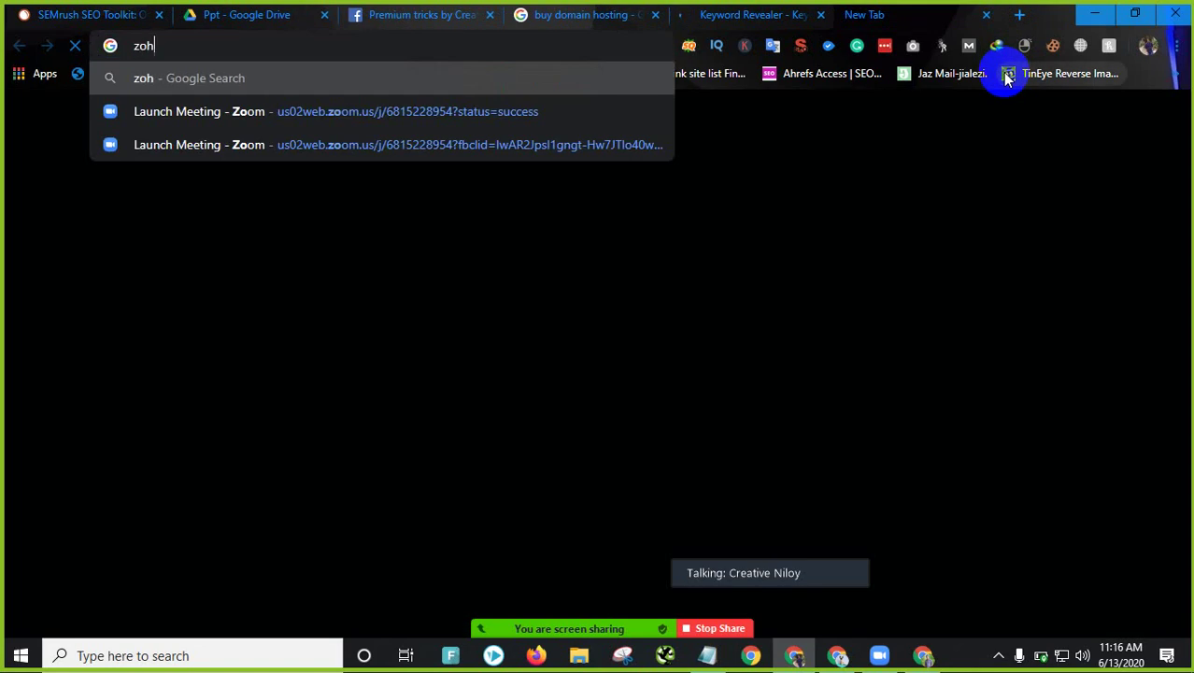
type("il")
key("Return")
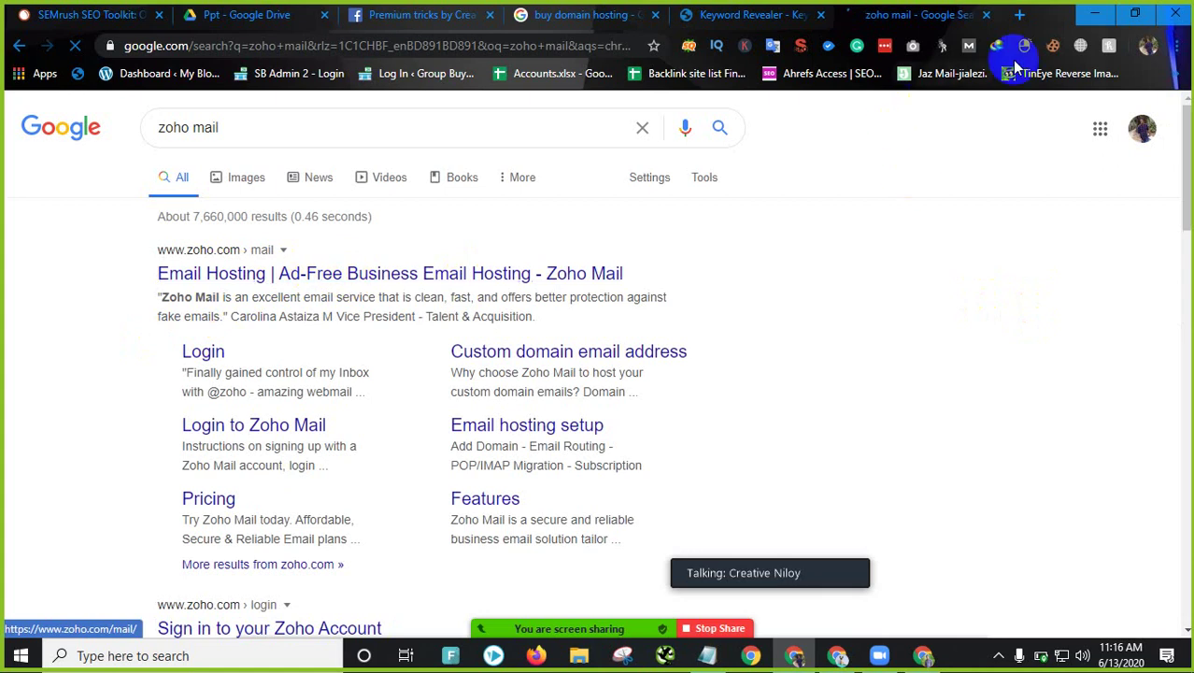
Step: Search Google for "proton mail" in another new browser tab and open the ProtonMail site
left_click(1023, 16)
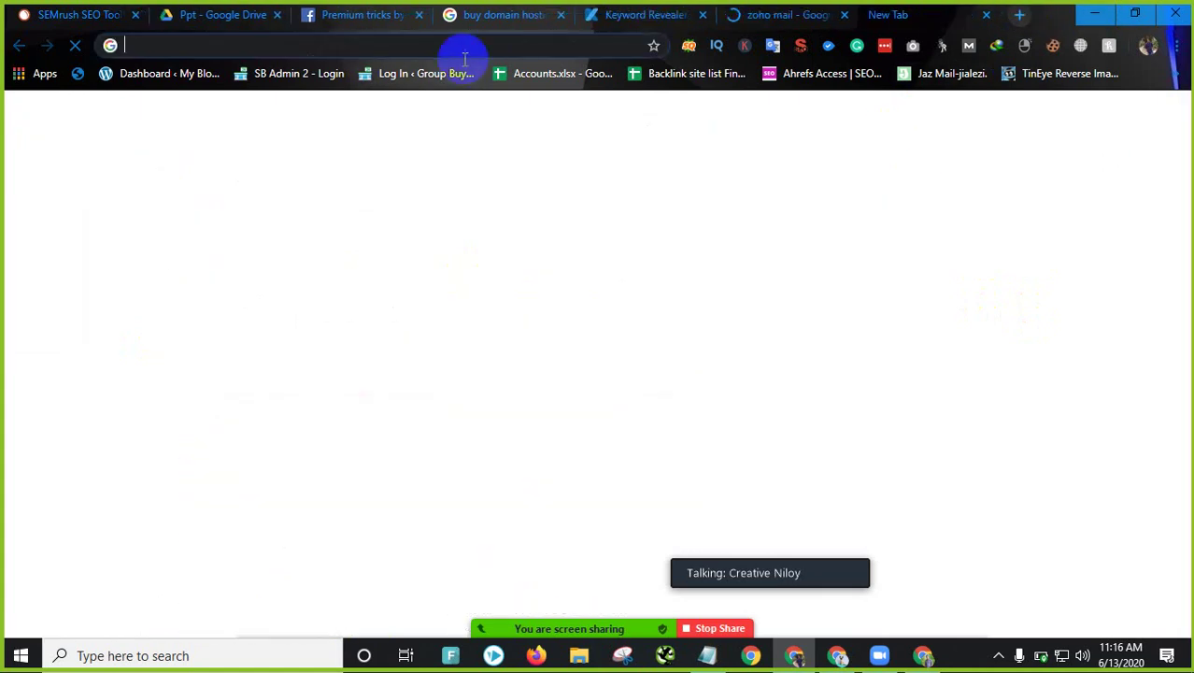
type("prot")
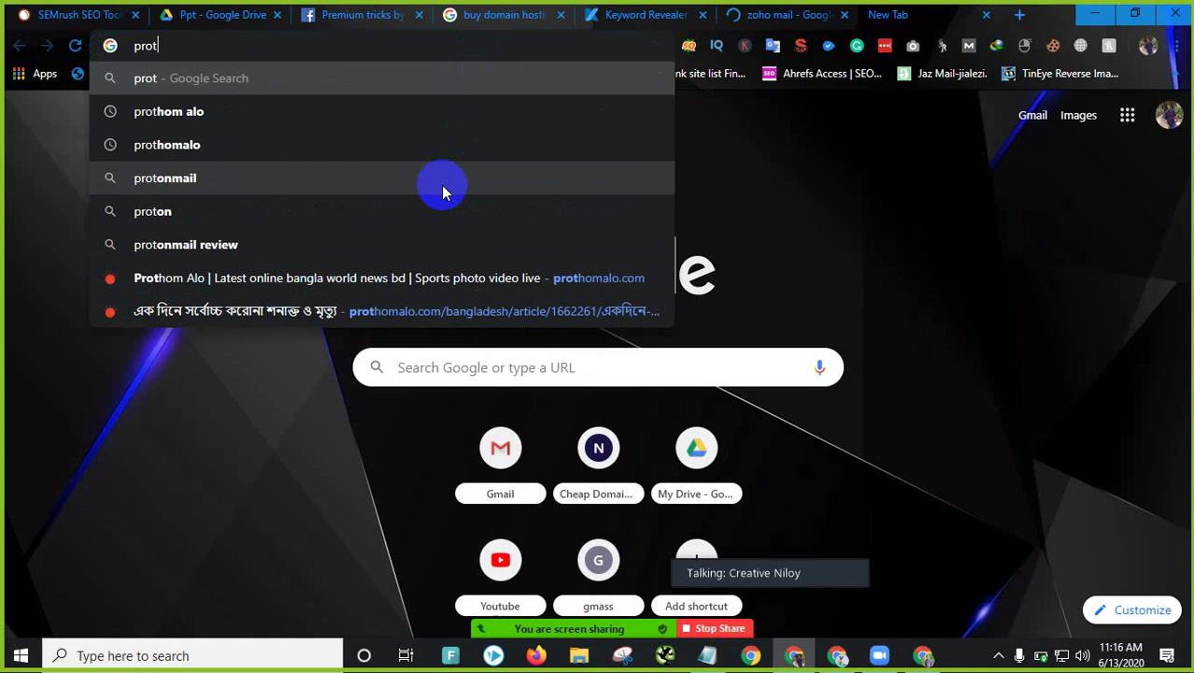
type("on mail")
key("Return")
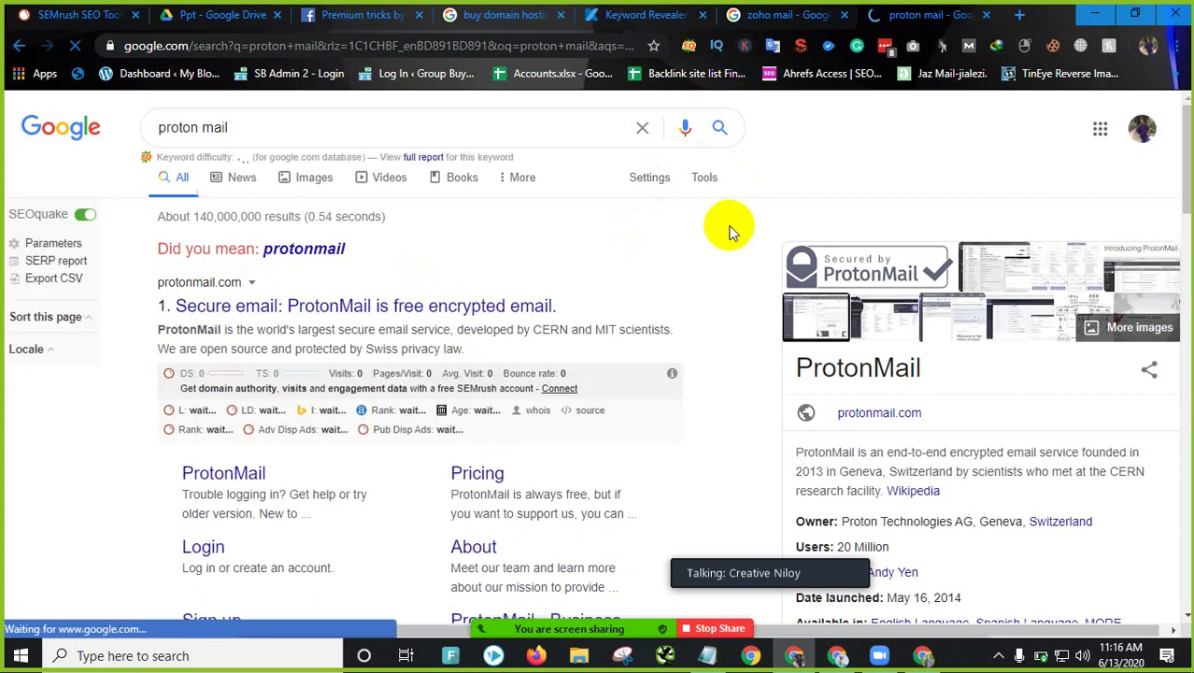
Step: Look over the Keyword Revealer homepage and its keyword research tool in the other browser window, and minimize that window
left_click(668, 9)
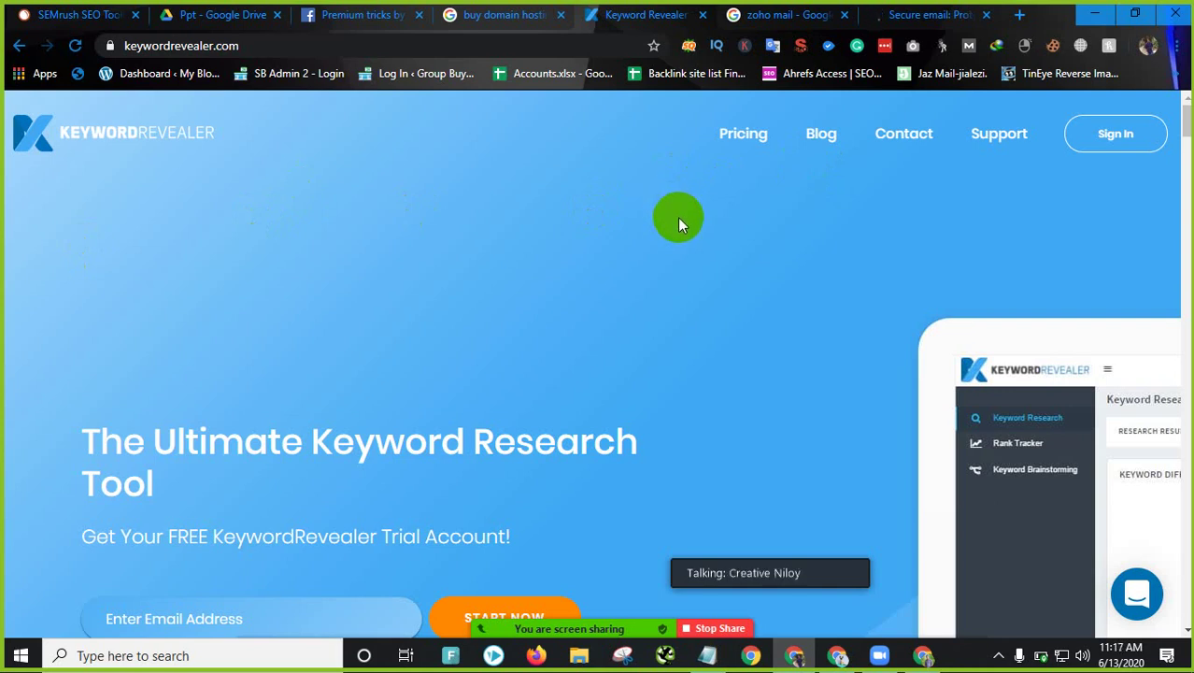
scroll(679, 225, "down", 5)
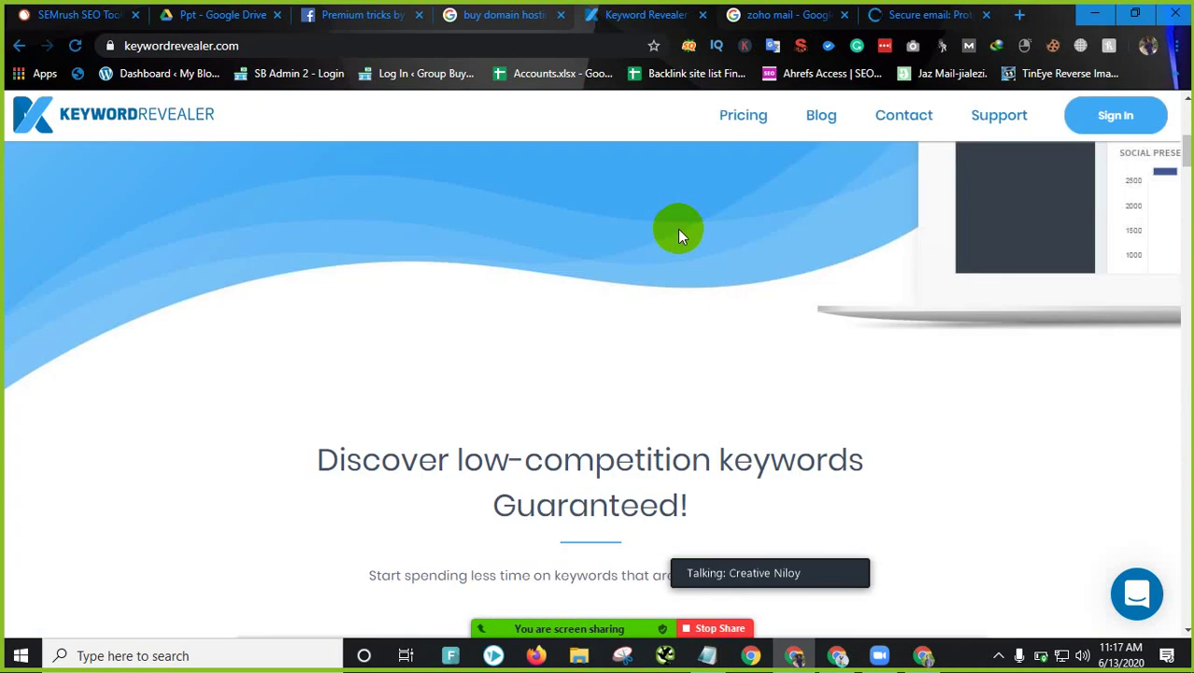
scroll(679, 230, "up", 5)
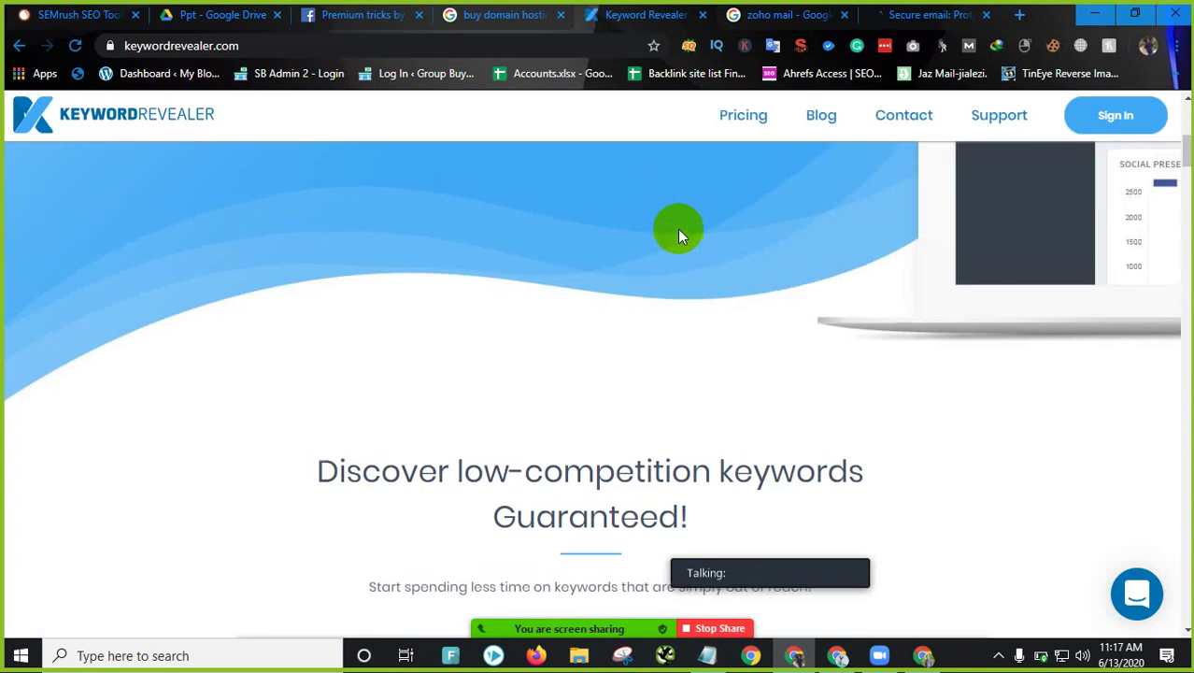
left_click(835, 652)
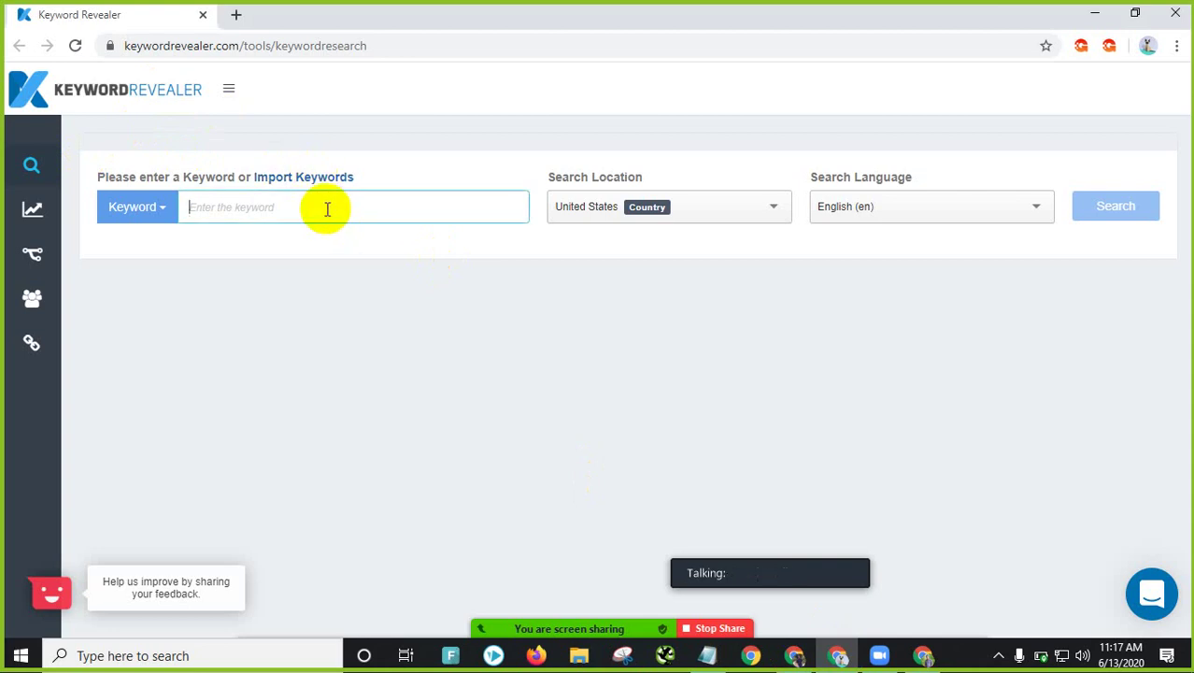
left_click(1095, 13)
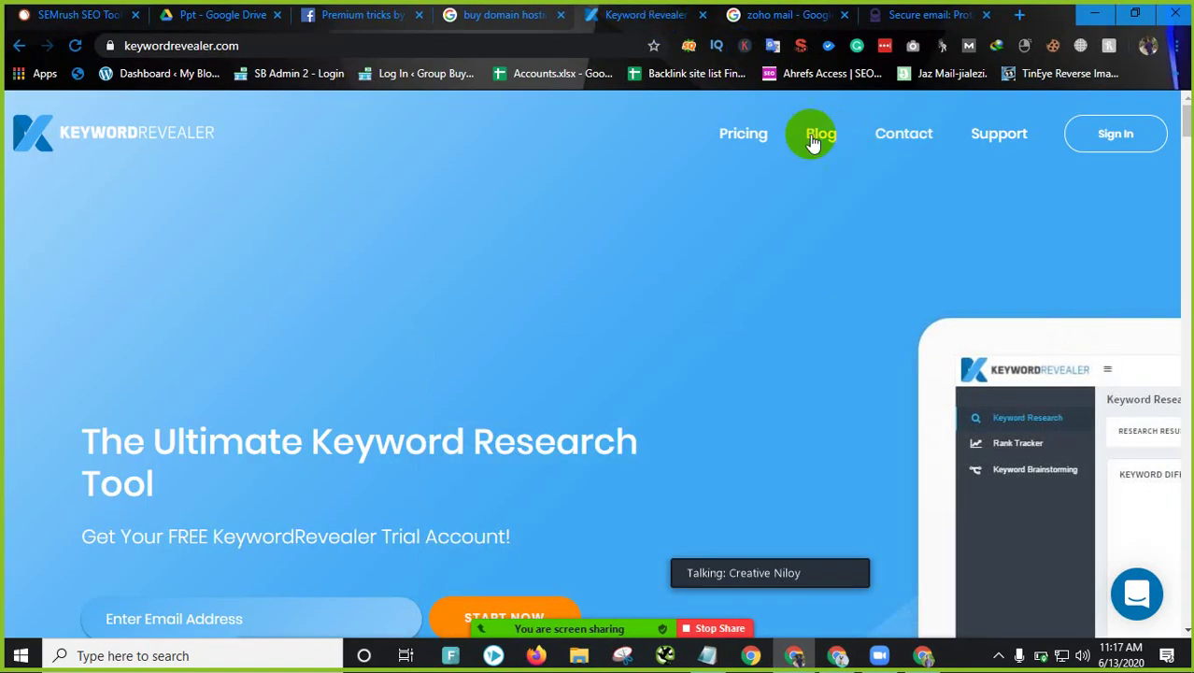
Step: Open Keyword Revealer's pricing plans and highlight the monthly price of the Elite plan
left_click(742, 133)
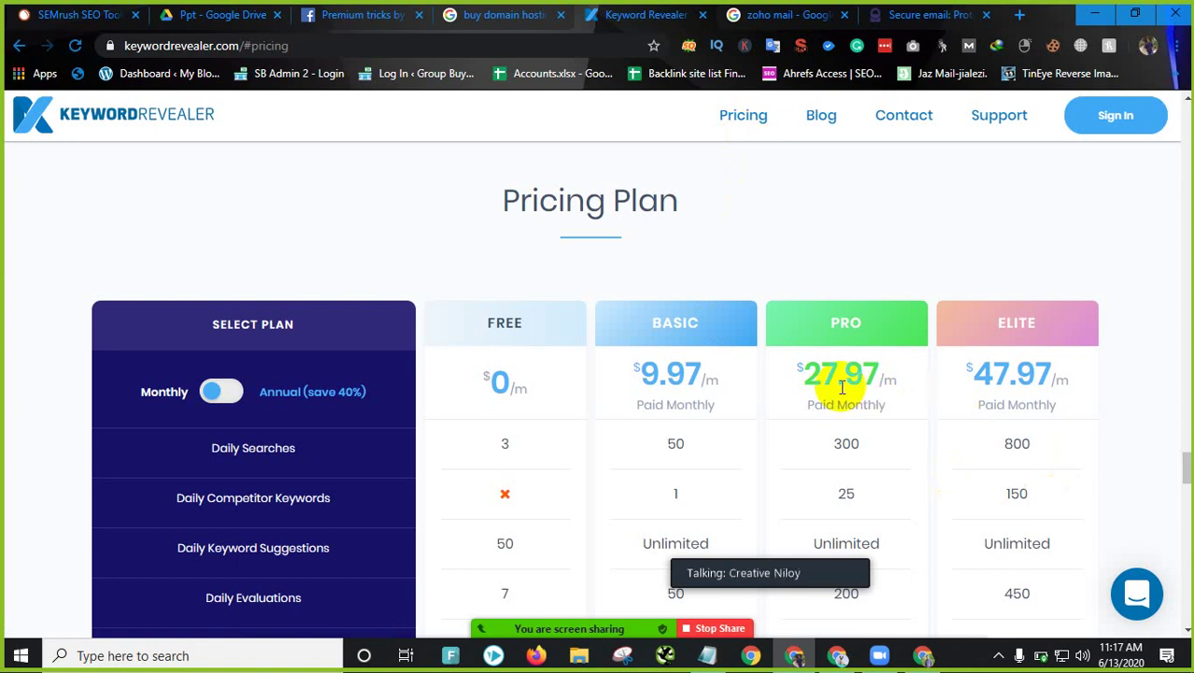
scroll(906, 397, "down", 1)
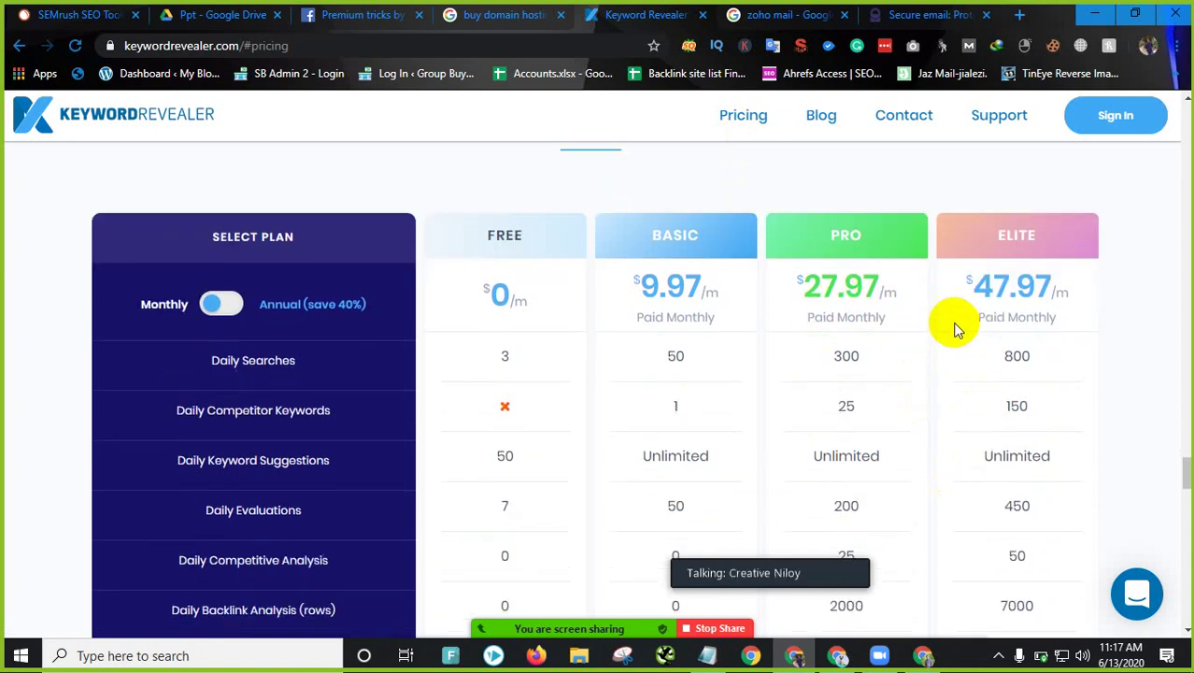
left_click_drag(966, 284, 1082, 292)
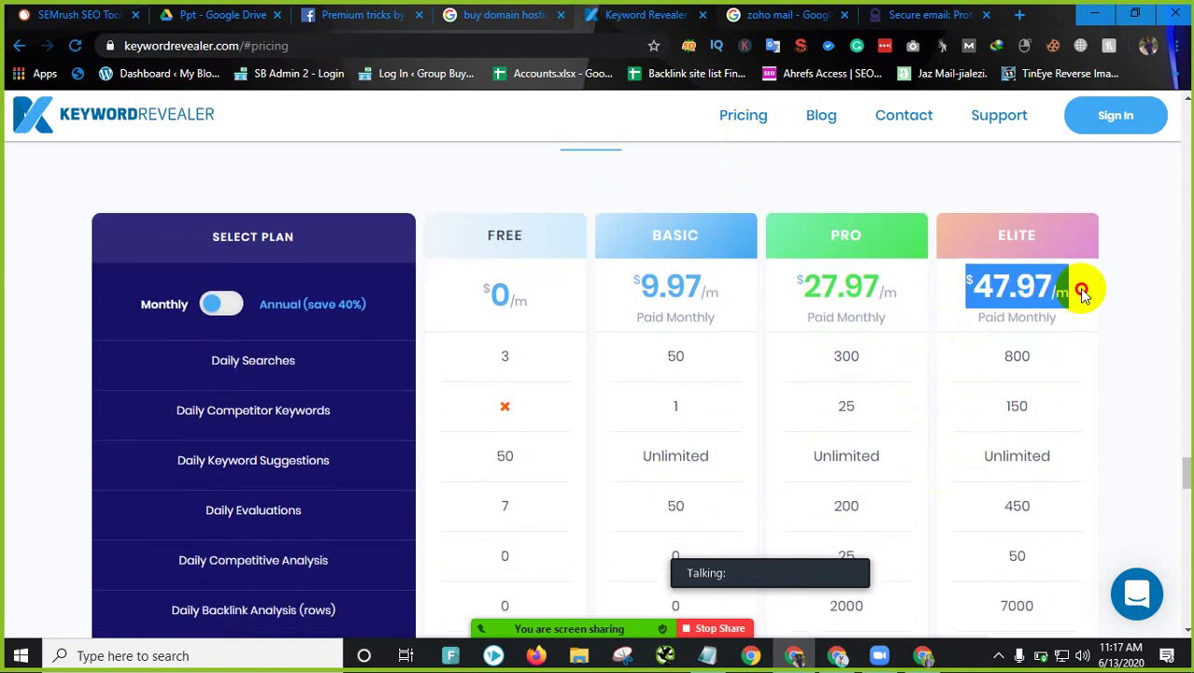
Step: Highlight the Elite plan's daily searches, daily competitor keywords and daily keyword suggestions limits in the pricing table
left_click(1016, 355)
left_click_drag(1015, 356, 1032, 360)
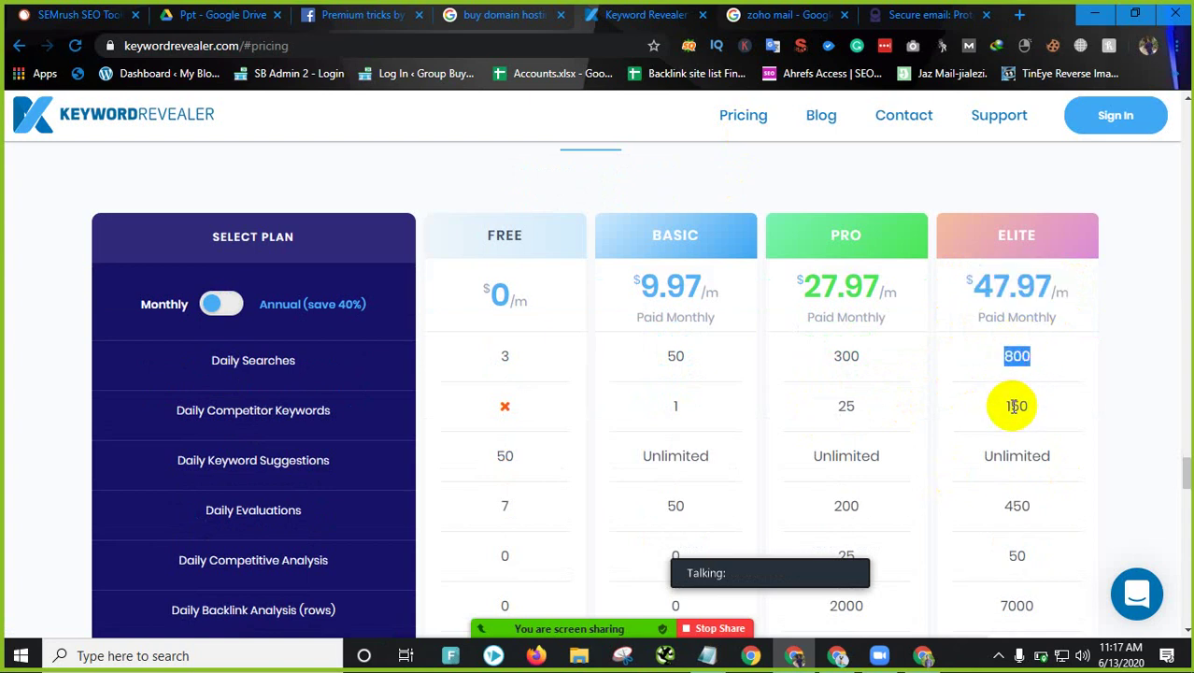
left_click_drag(1005, 405, 1033, 406)
scroll(1031, 407, "down", 2)
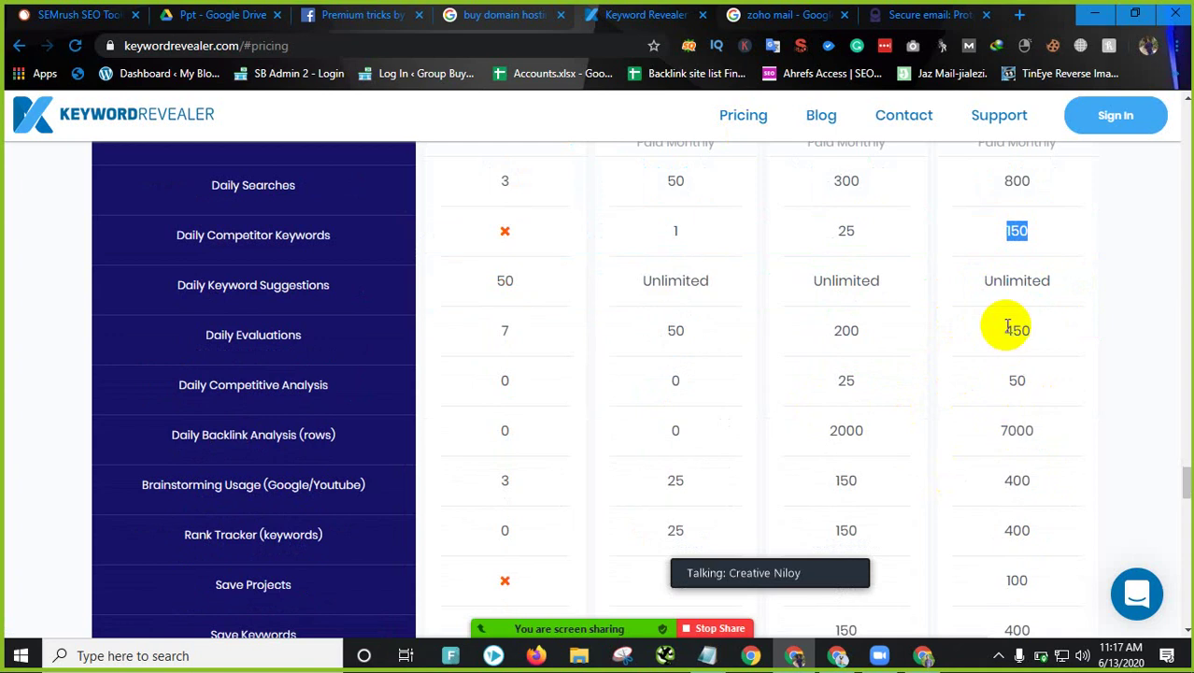
left_click_drag(984, 280, 1066, 280)
scroll(1035, 280, "up", 2)
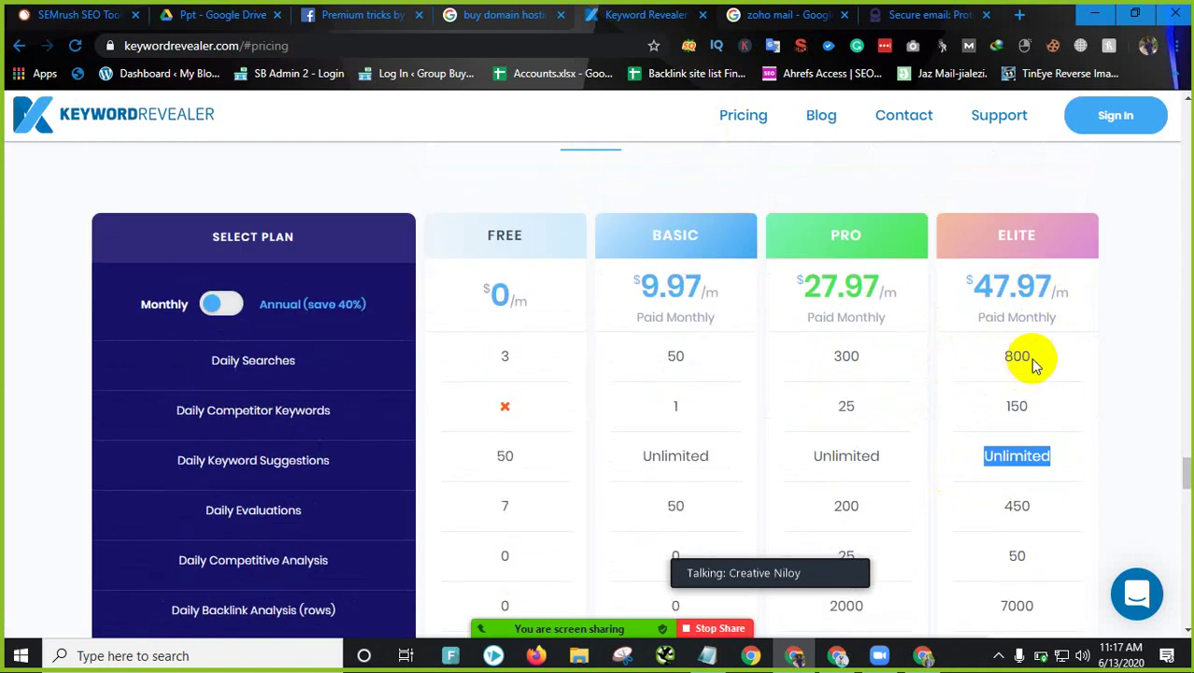
left_click_drag(1034, 362, 983, 363)
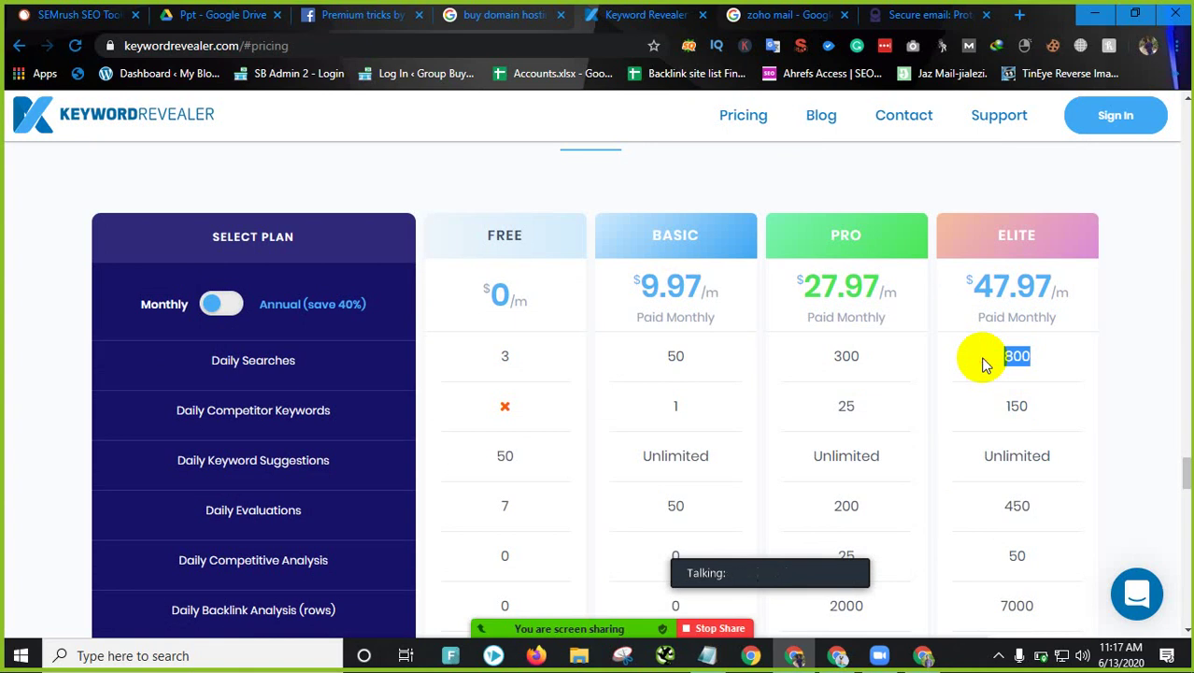
left_click(856, 48)
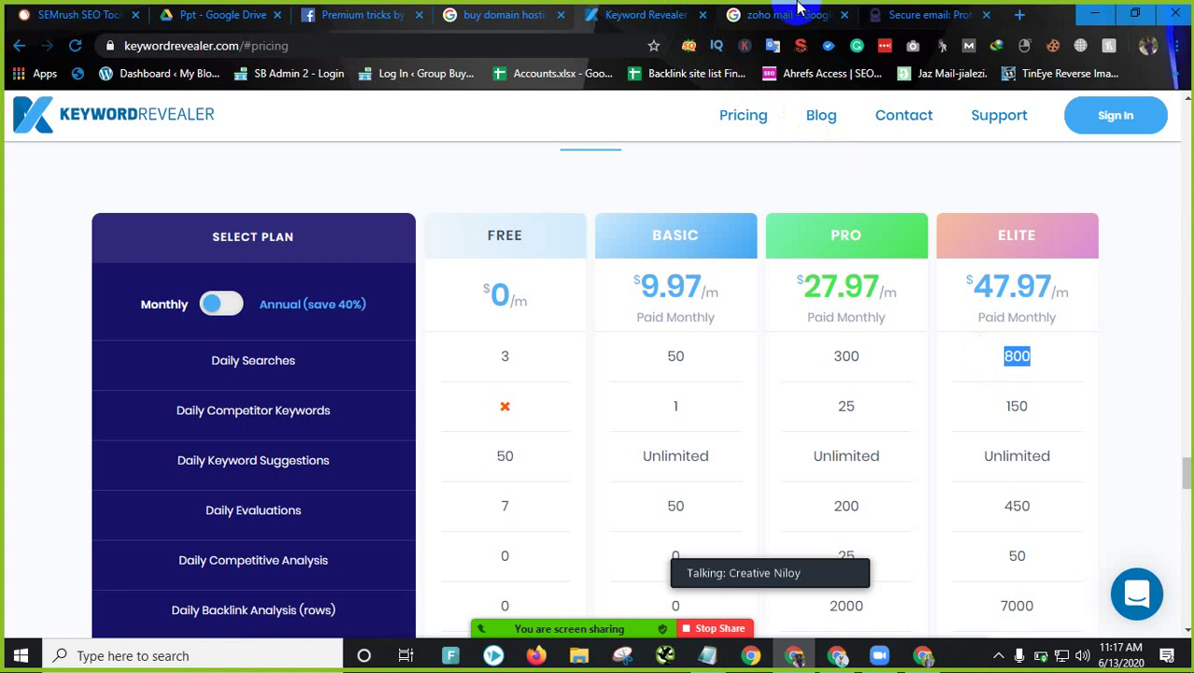
Step: Highlight the Free plan's daily searches, daily keyword suggestions and daily evaluations limits in the pricing table
scroll(664, 270, "up", 5)
scroll(660, 270, "down", 5)
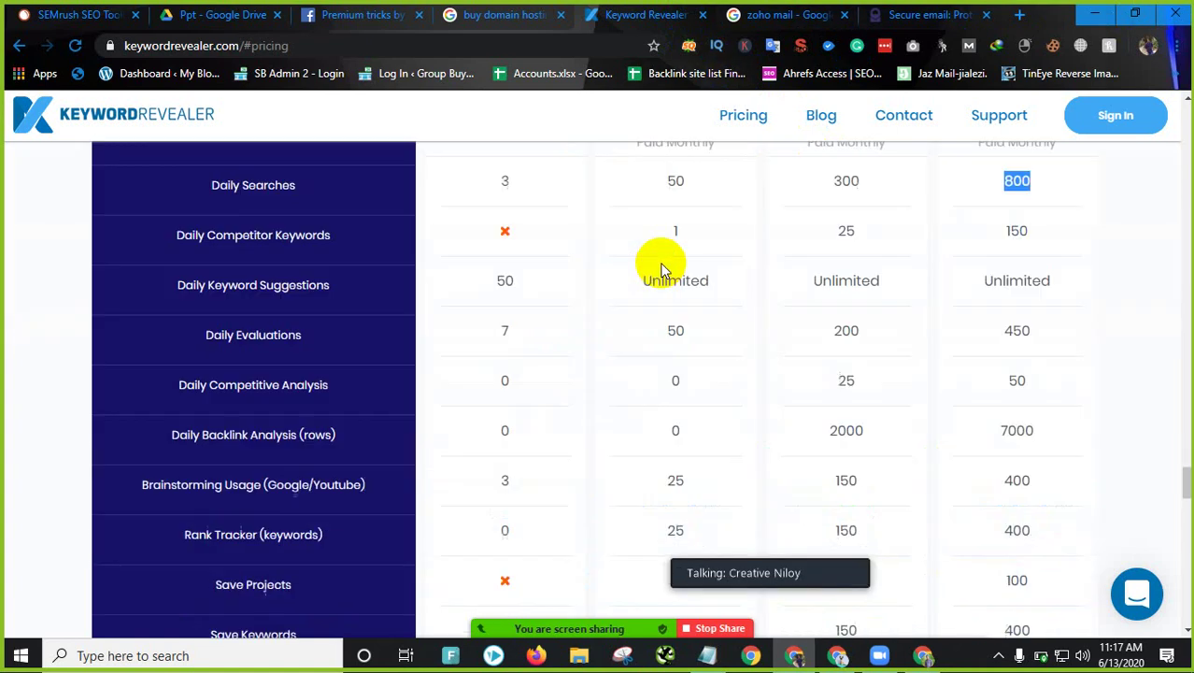
scroll(658, 259, "up", 1)
left_click(492, 268)
double_click(492, 268)
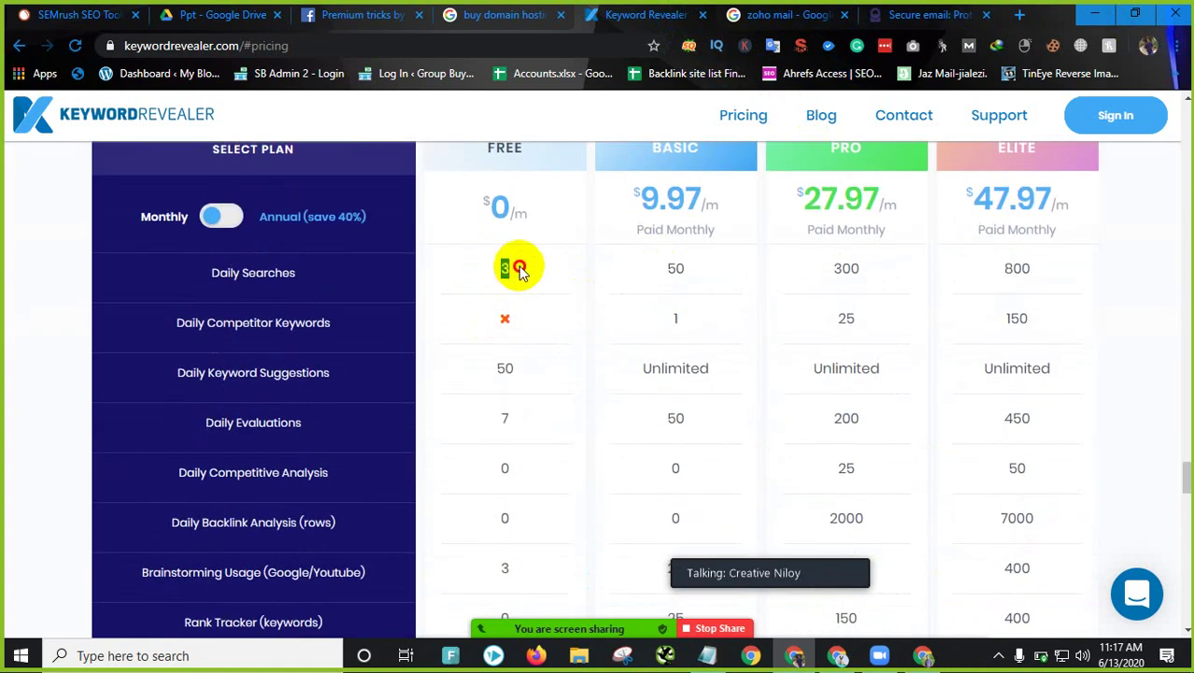
double_click(500, 371)
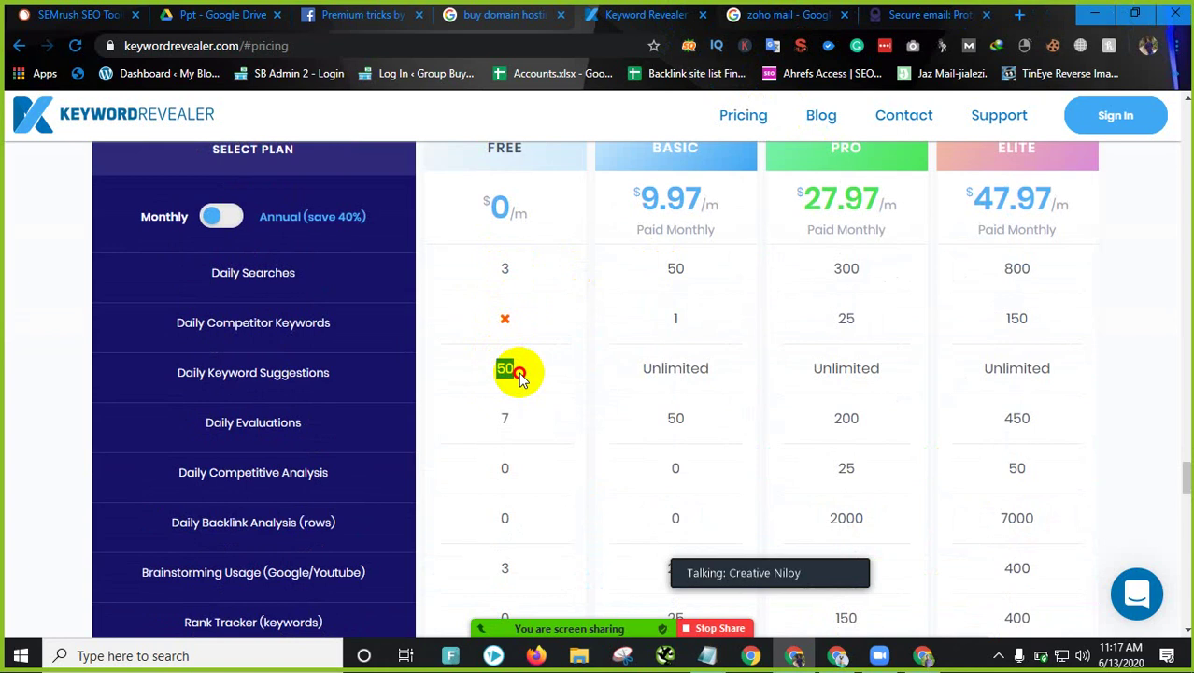
double_click(504, 420)
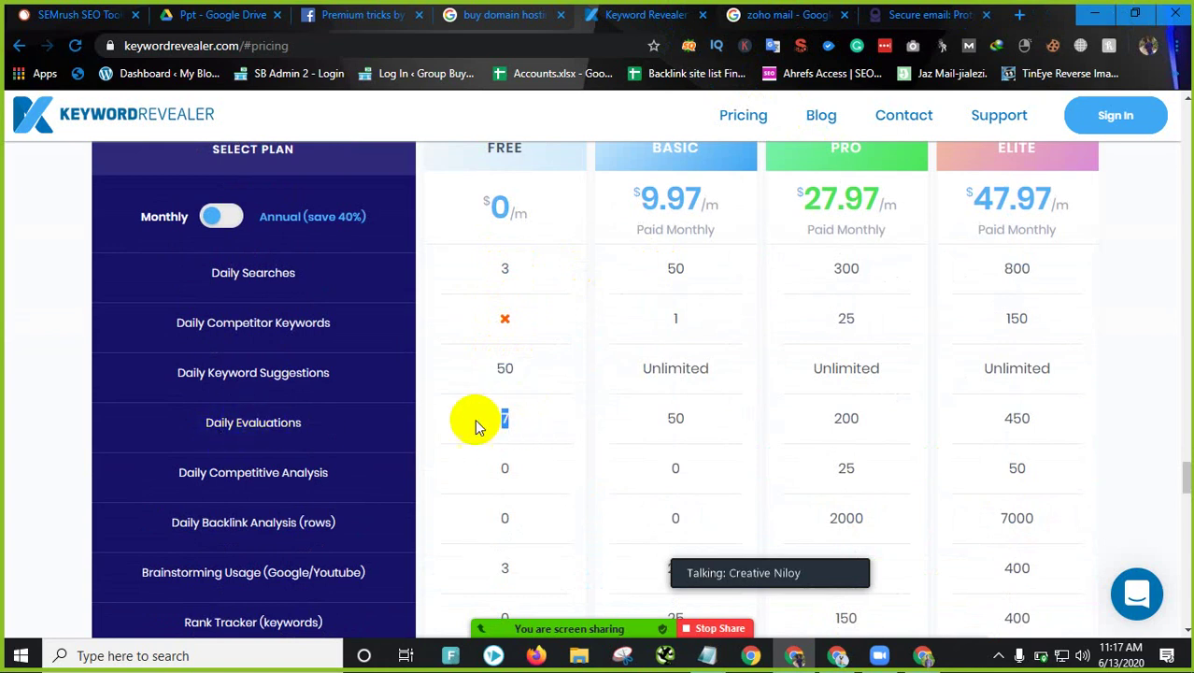
Step: Close the Keyword Revealer pricing, zoho mail search and ProtonMail browser tabs
left_click(703, 16)
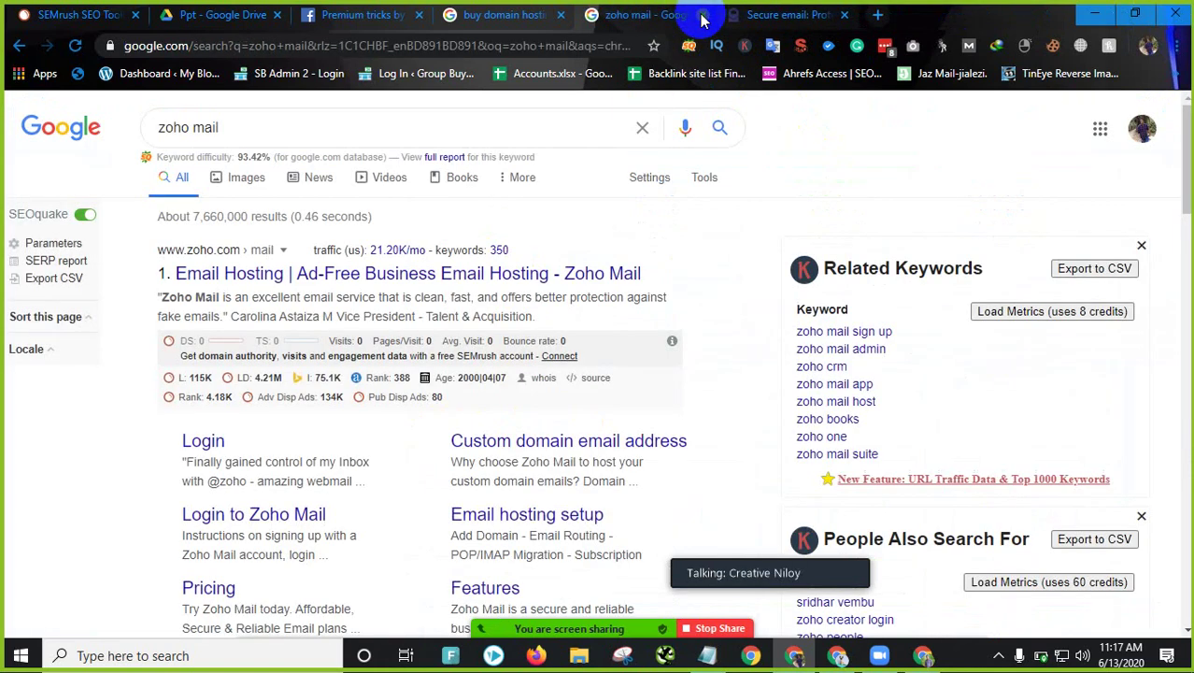
left_click(700, 16)
left_click(700, 16)
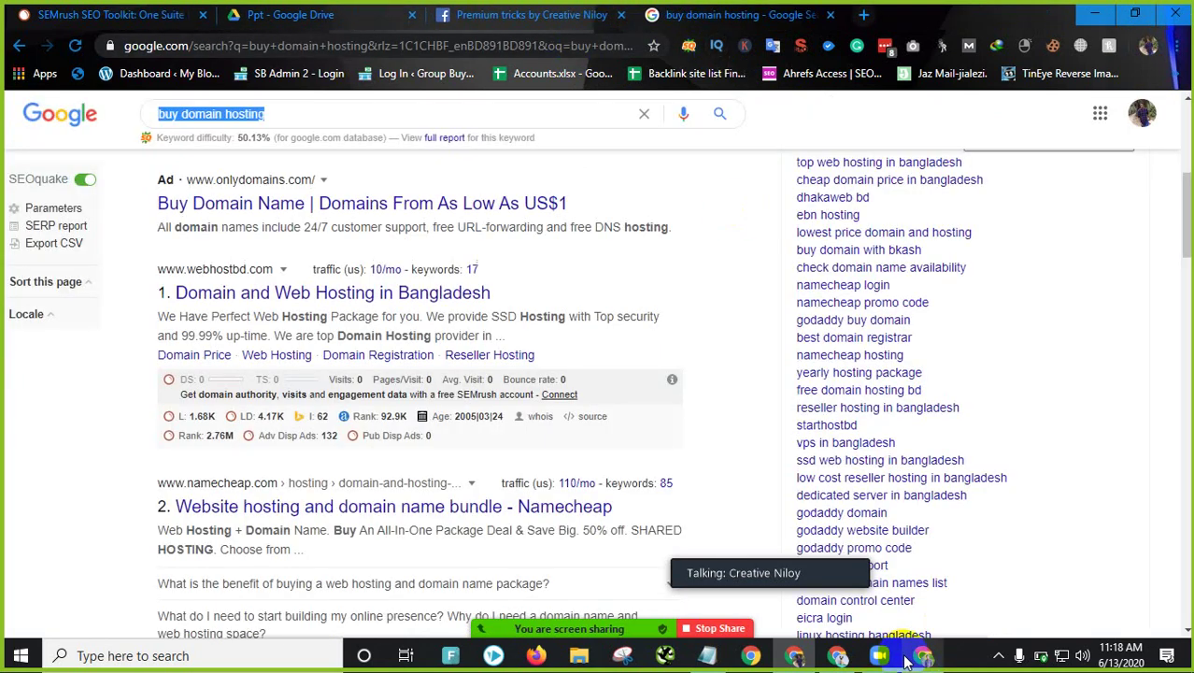
Step: Switch to the browser window with Keyword Revealer's keyword research tool and set the search location to Bangladesh
left_click(837, 655)
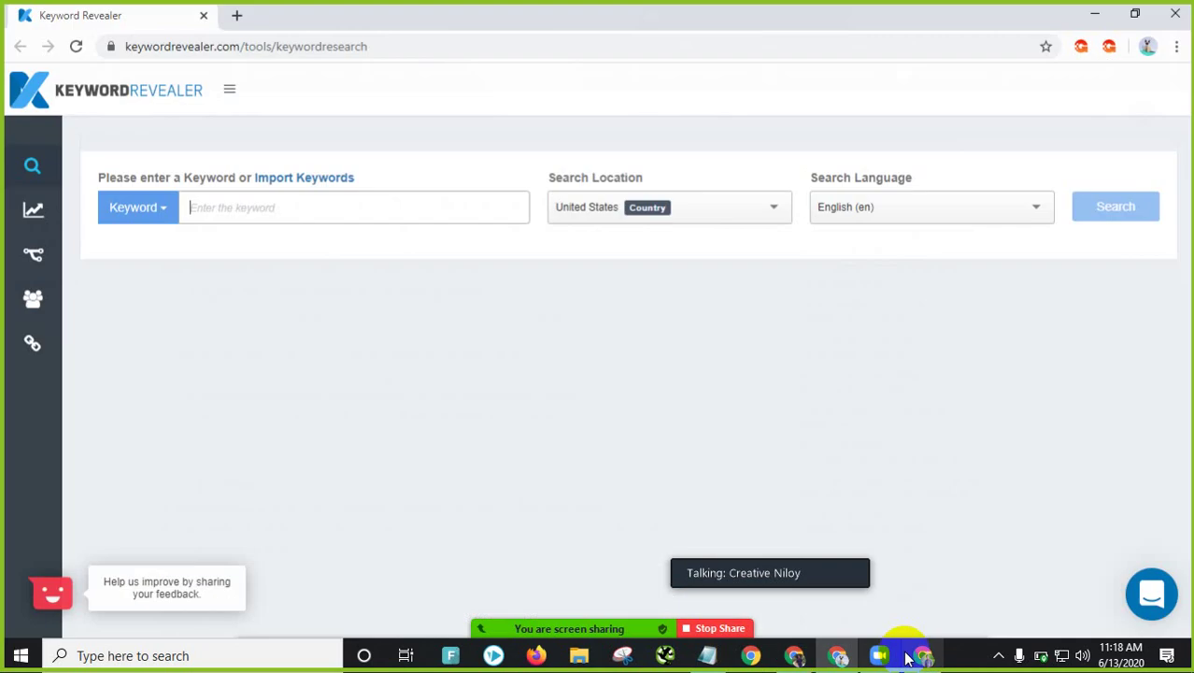
left_click(255, 205)
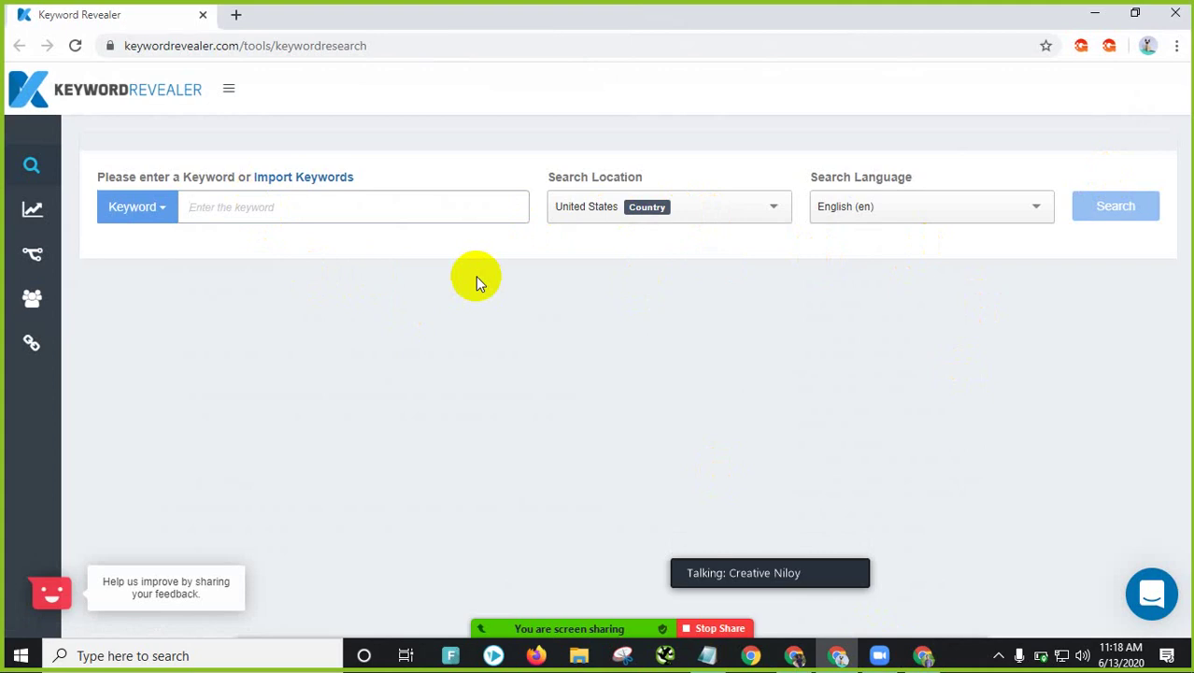
left_click(660, 209)
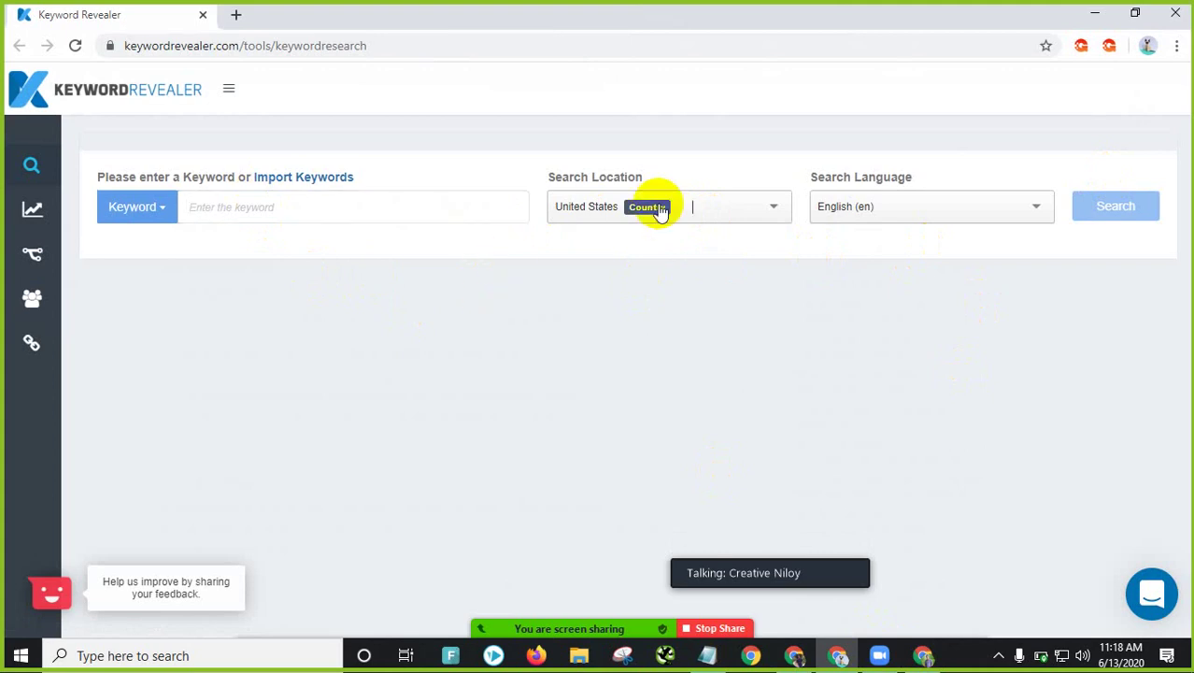
left_click(659, 205)
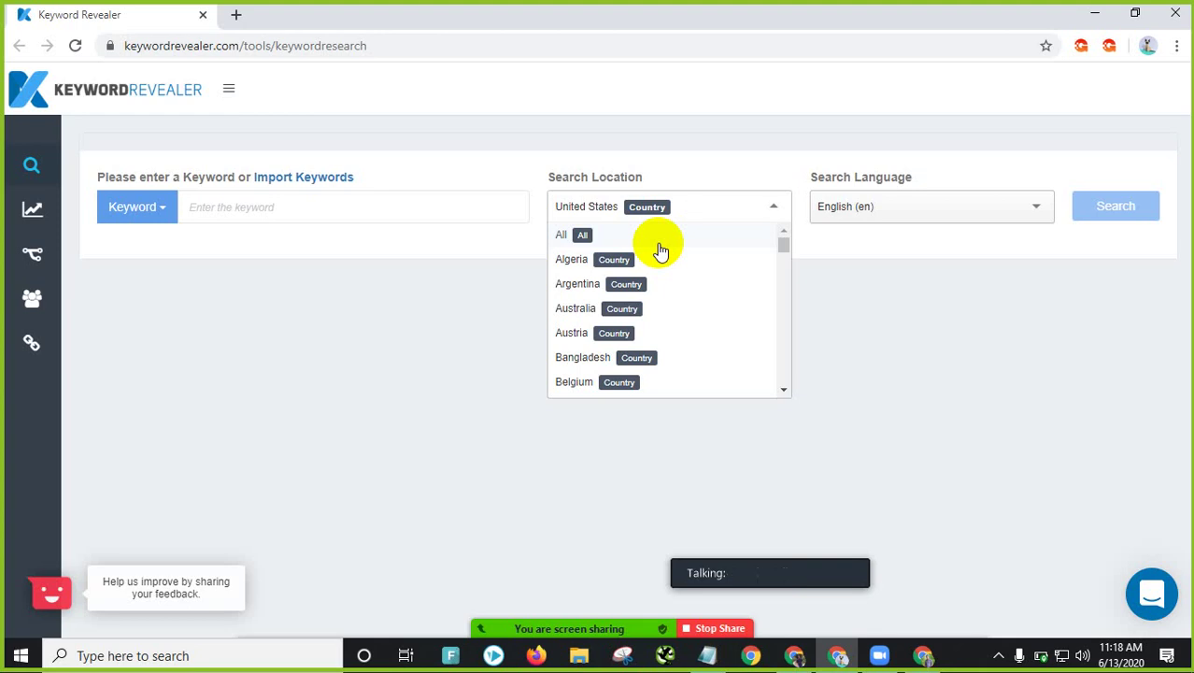
left_click(612, 357)
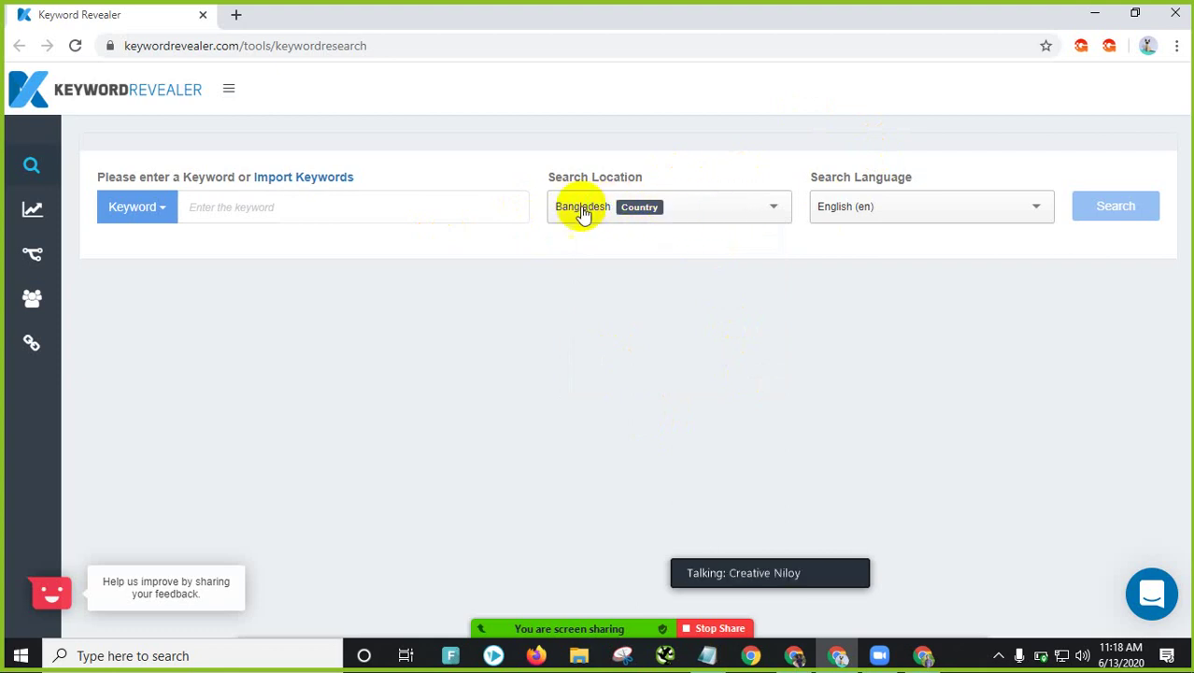
Step: Copy the keyword "buy domain hosting" from the last line of the Notepad keyword list
left_click(710, 655)
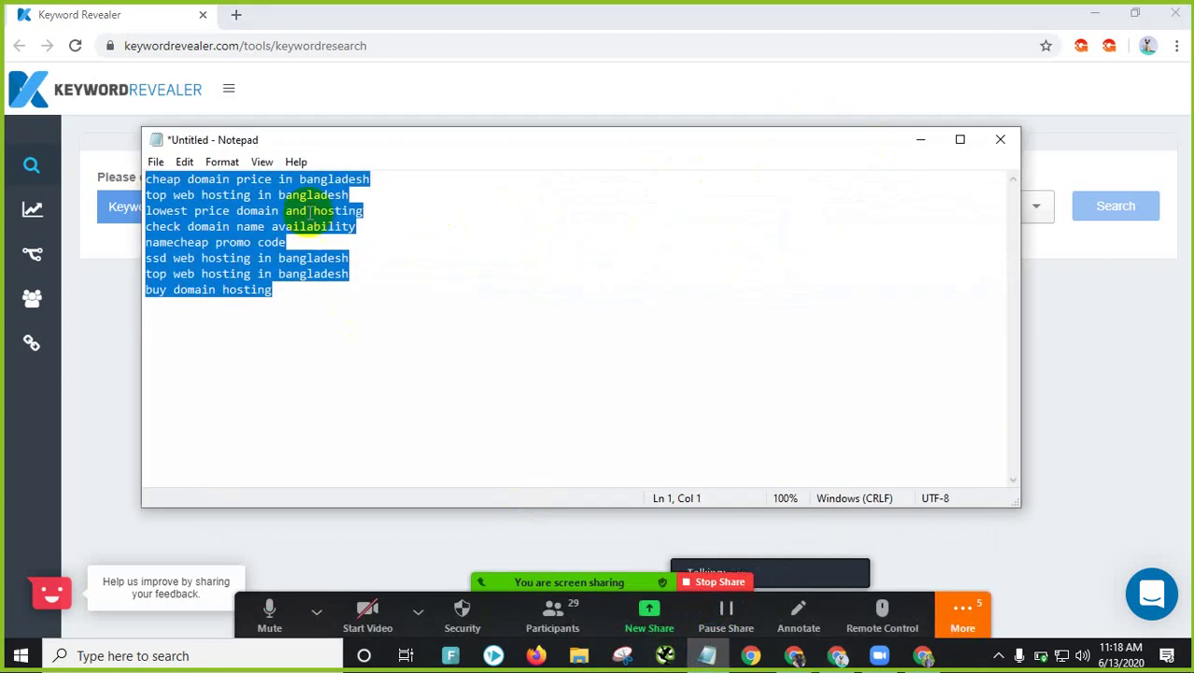
left_click_drag(280, 291, 72, 302)
right_click(333, 288)
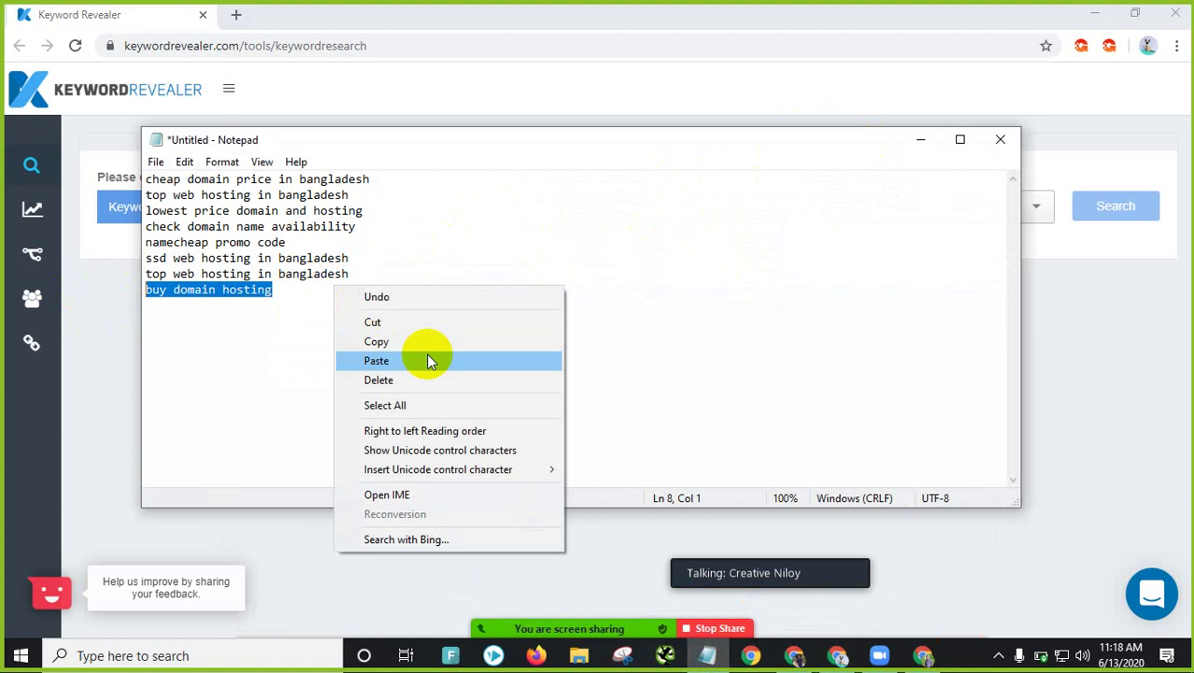
left_click(394, 340)
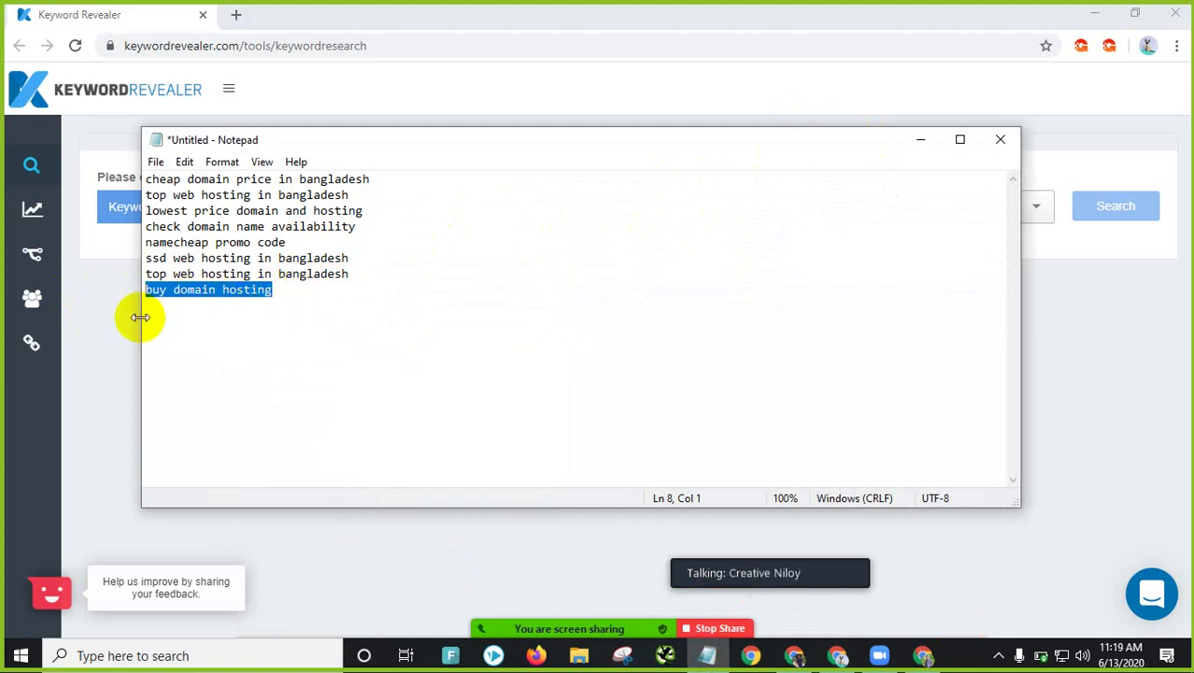
Step: Minimize Notepad, paste "buy domain hosting" as the keyword in Keyword Revealer and run the search
left_click(920, 140)
left_click(275, 213)
right_click(275, 213)
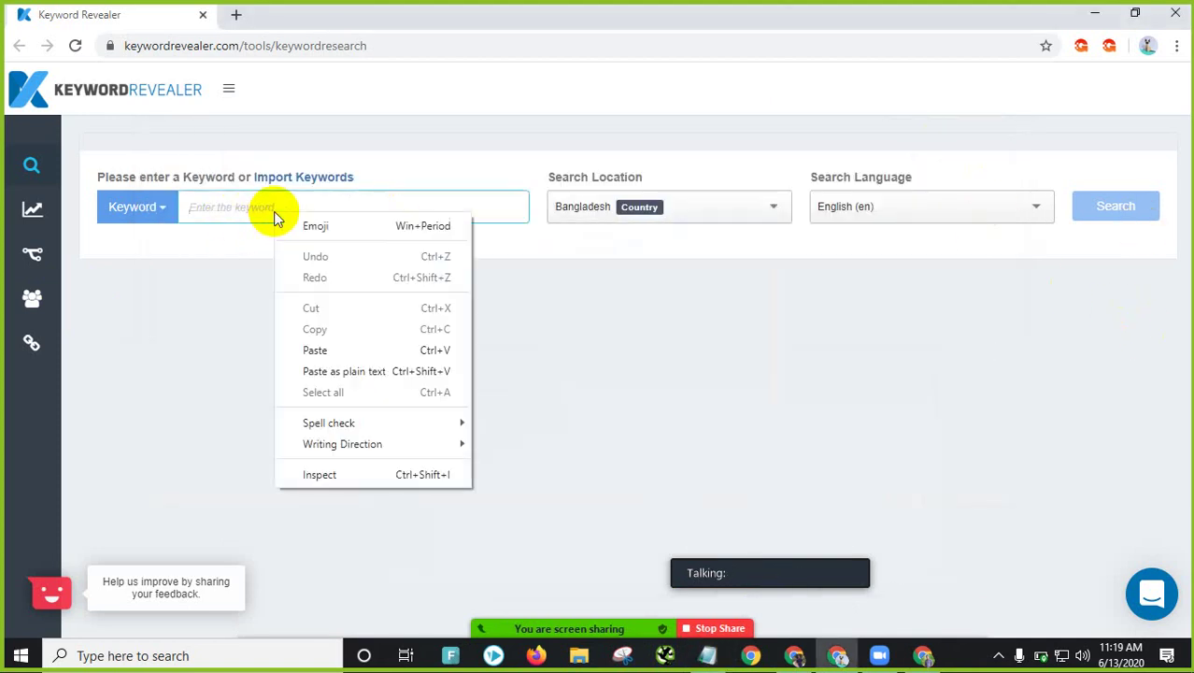
left_click(312, 348)
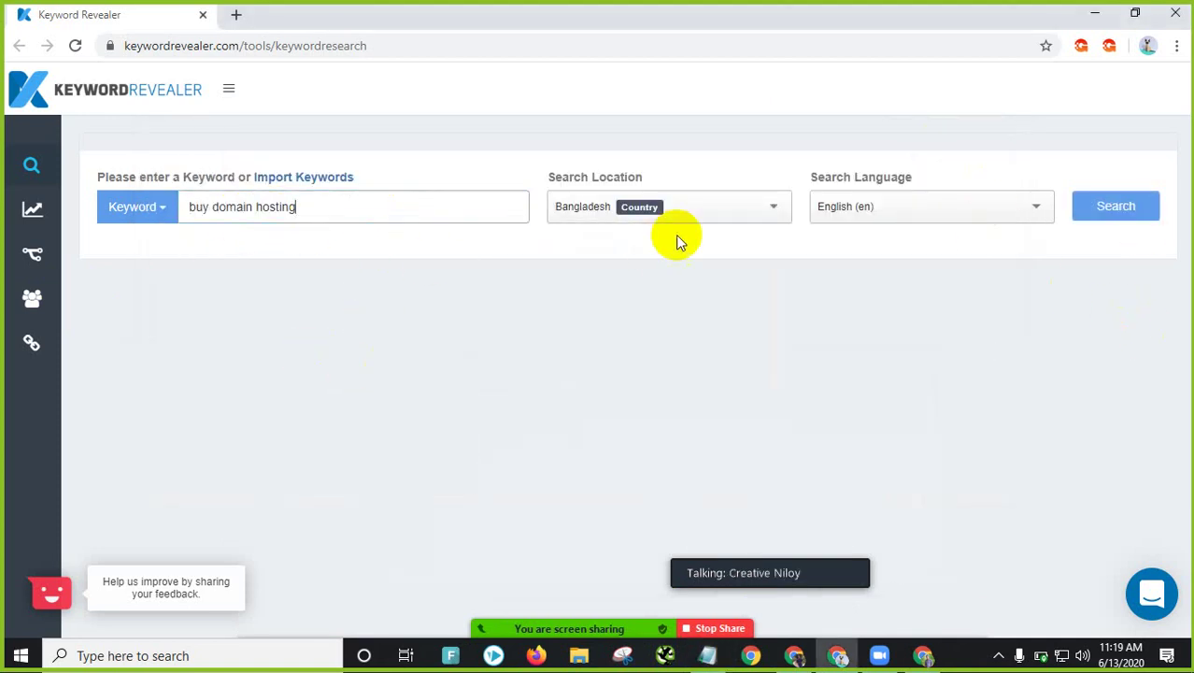
left_click(1120, 210)
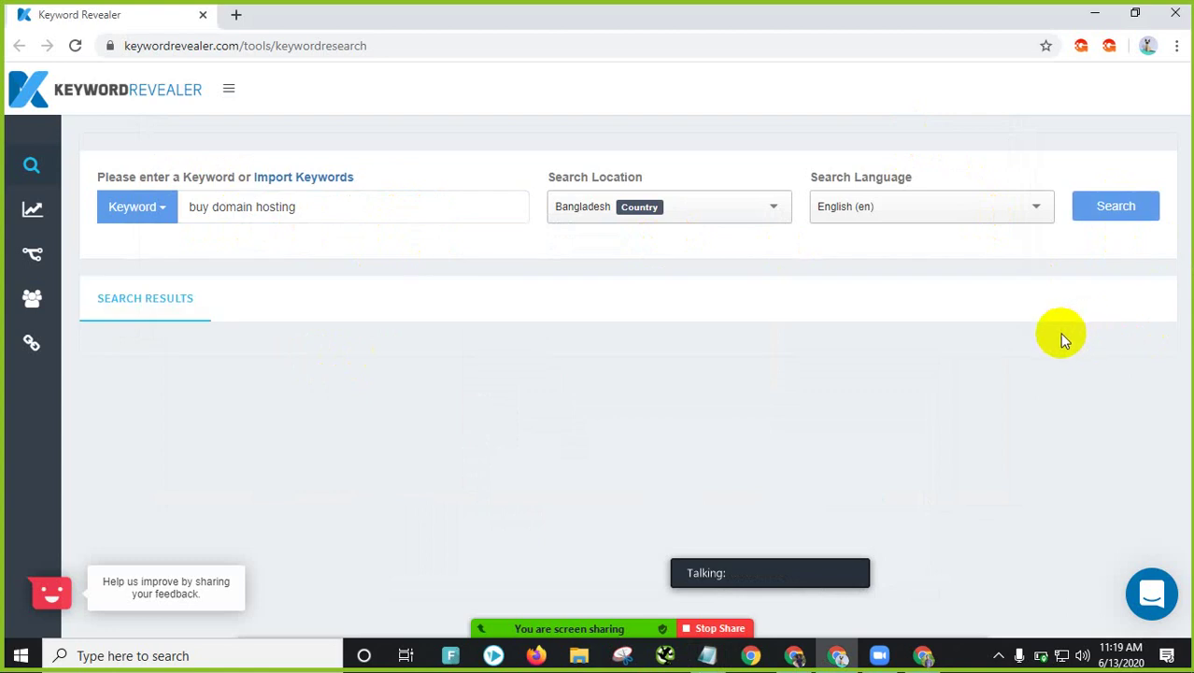
Step: Look over the keyword ideas and highlight the "buy domain hosting" keyword and its monthly volume
scroll(429, 400, "down", 1)
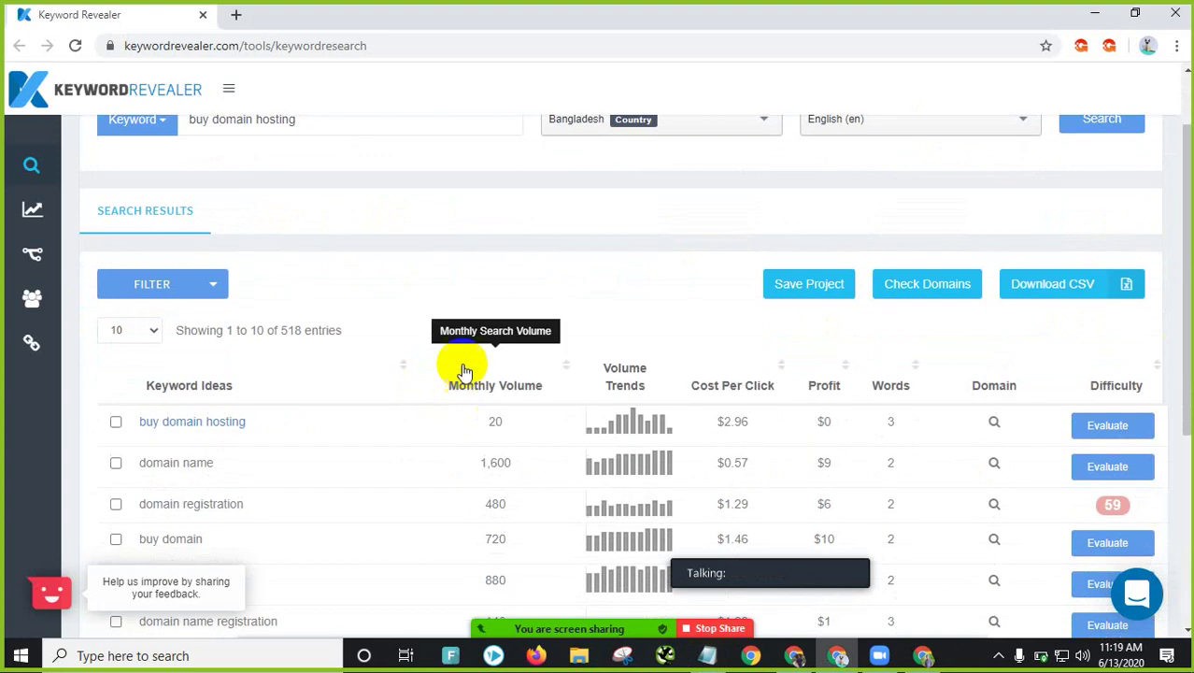
scroll(392, 261, "down", 4)
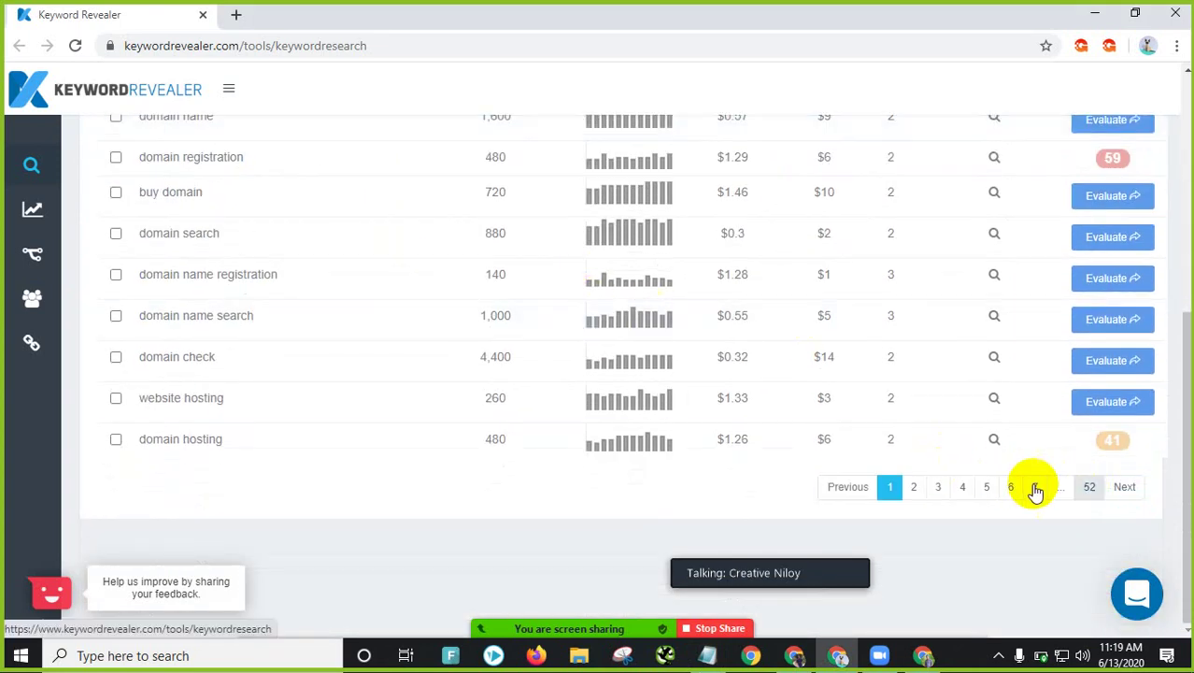
scroll(400, 445, "up", 5)
scroll(320, 440, "down", 2)
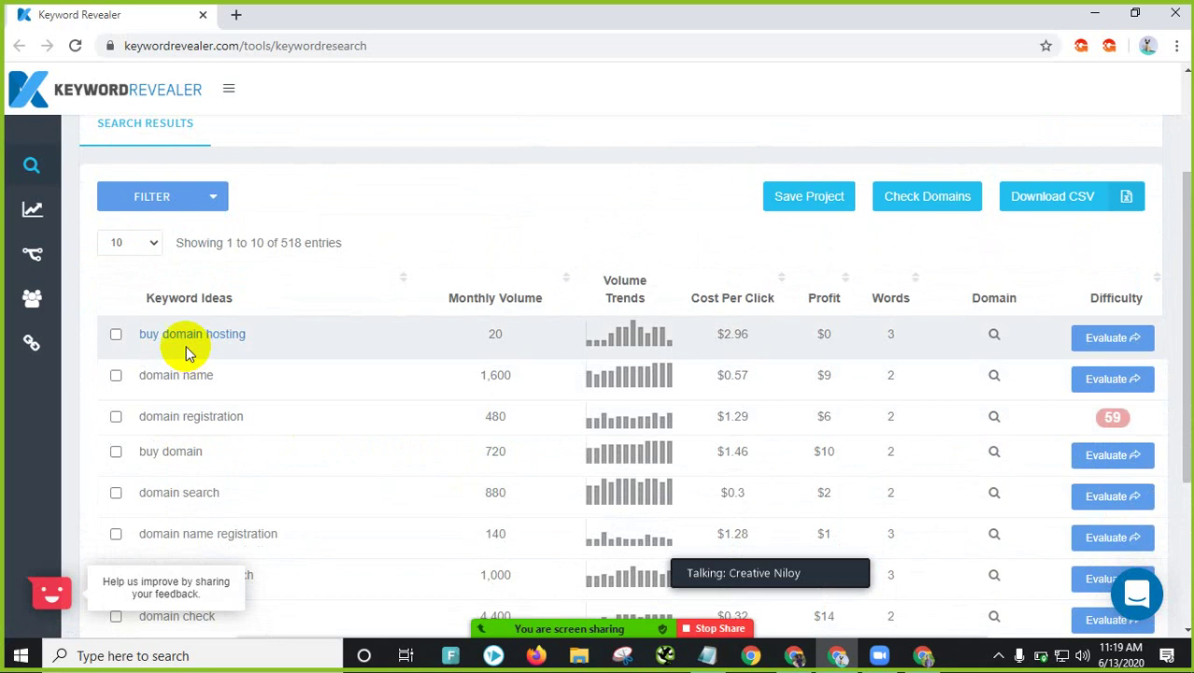
left_click(153, 344)
left_click_drag(153, 343, 226, 341)
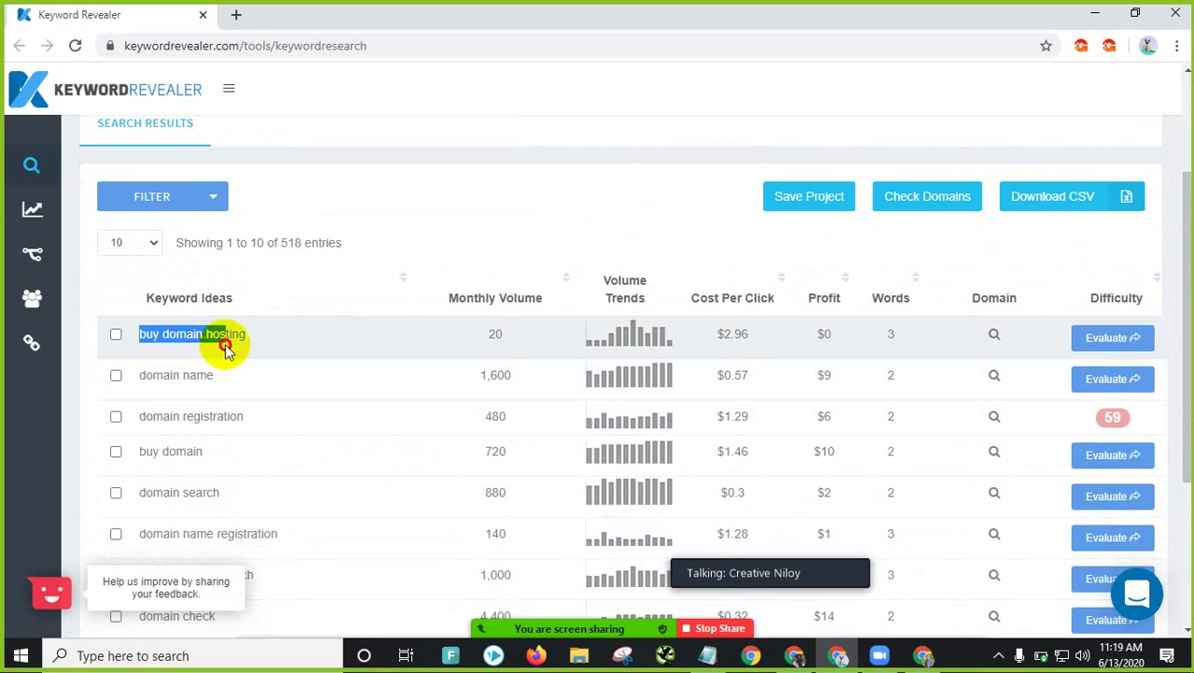
left_click_drag(504, 333, 488, 337)
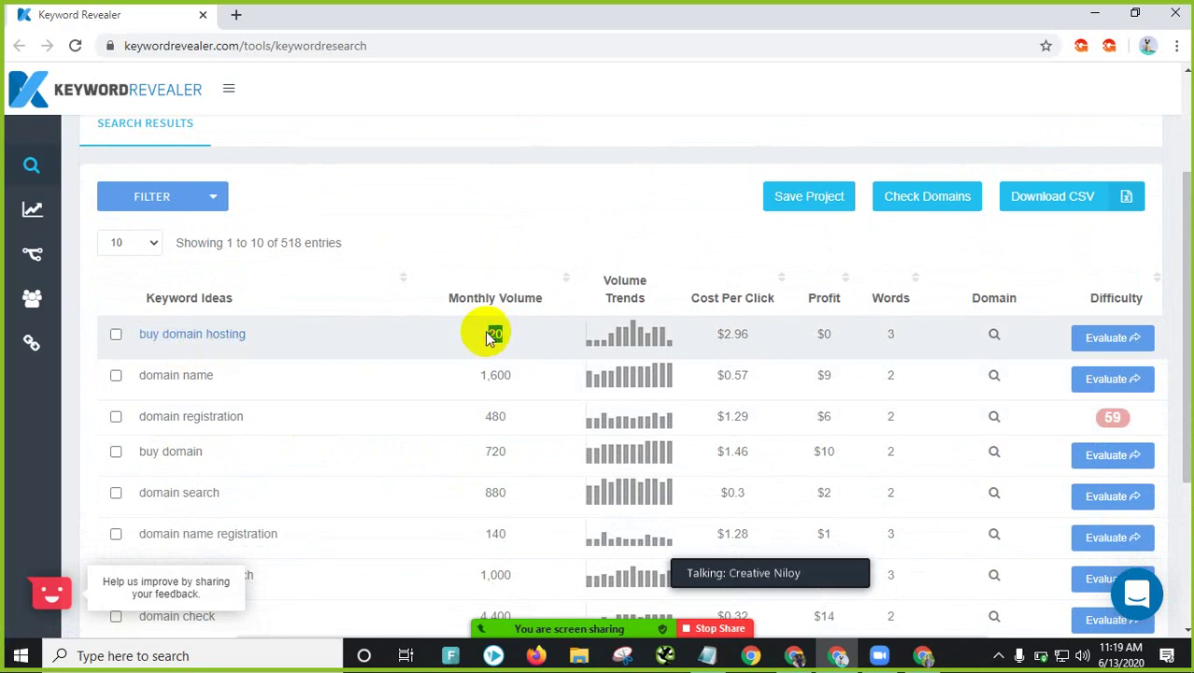
left_click(552, 241)
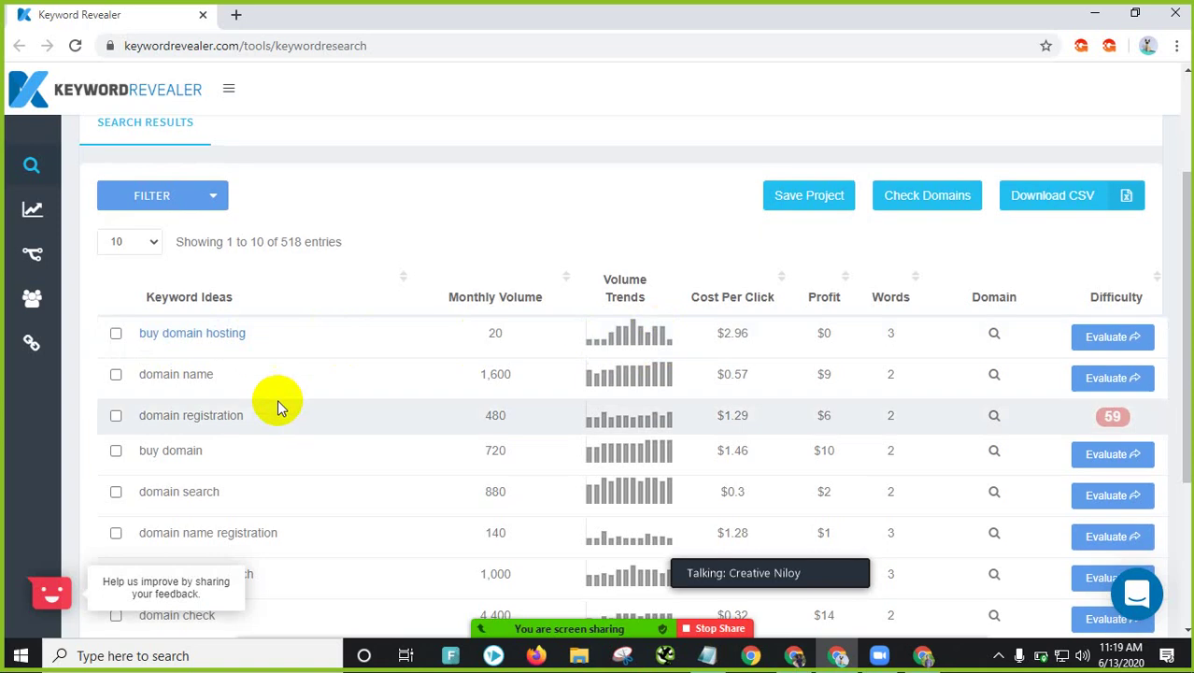
Step: Review the volume trends of the keyword ideas and highlight the cost per click of "buy domain hosting"
scroll(273, 402, "down", 2)
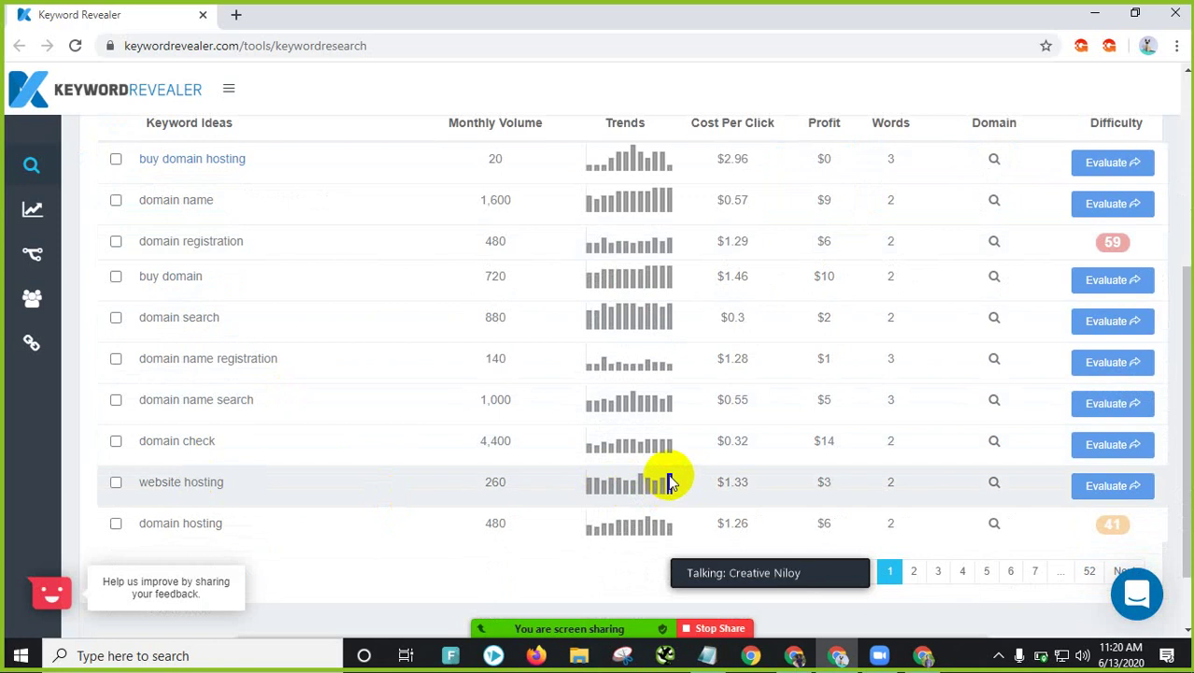
scroll(668, 483, "up", 3)
scroll(652, 436, "down", 1)
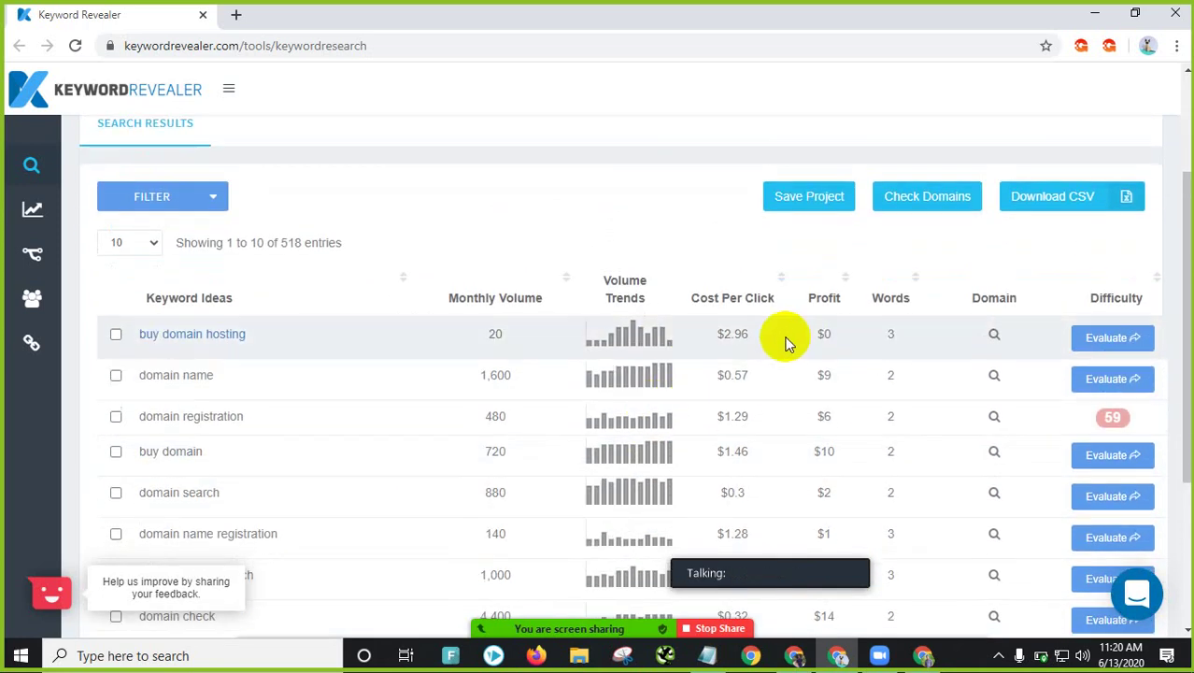
left_click_drag(765, 340, 707, 340)
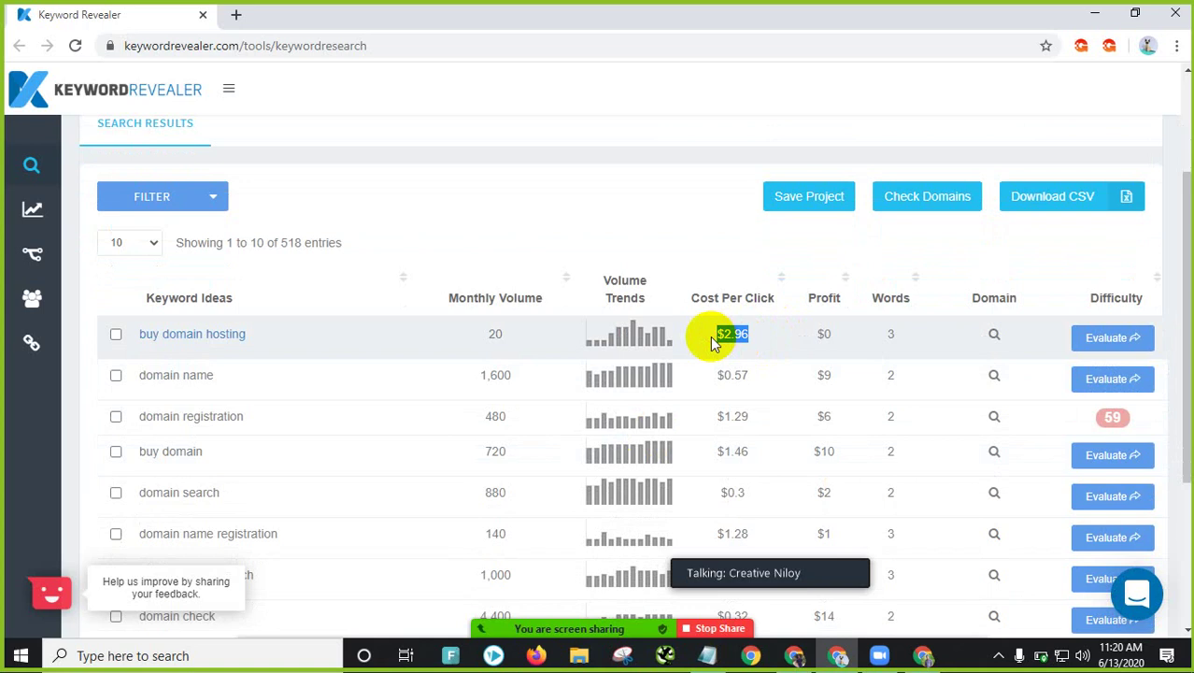
left_click(783, 342)
Step: Highlight the "buy domain hosting" keyword in the results again, followed by its cost per click
left_click_drag(301, 346, 138, 334)
left_click(350, 337)
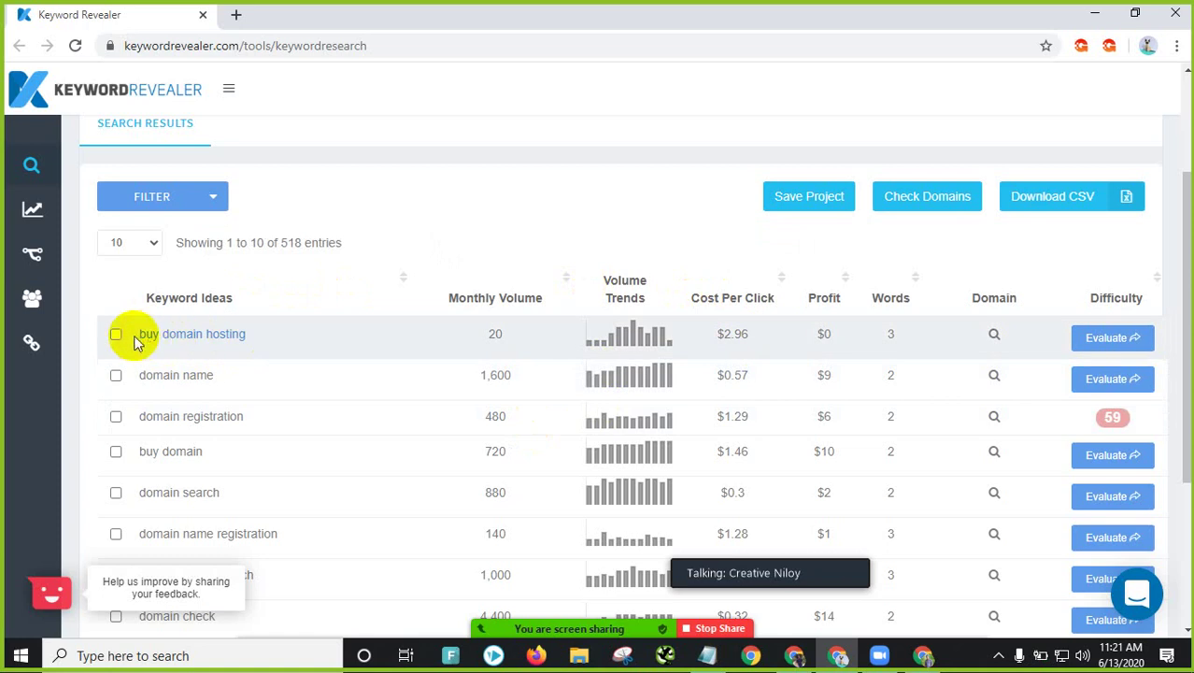
left_click_drag(142, 336, 258, 340)
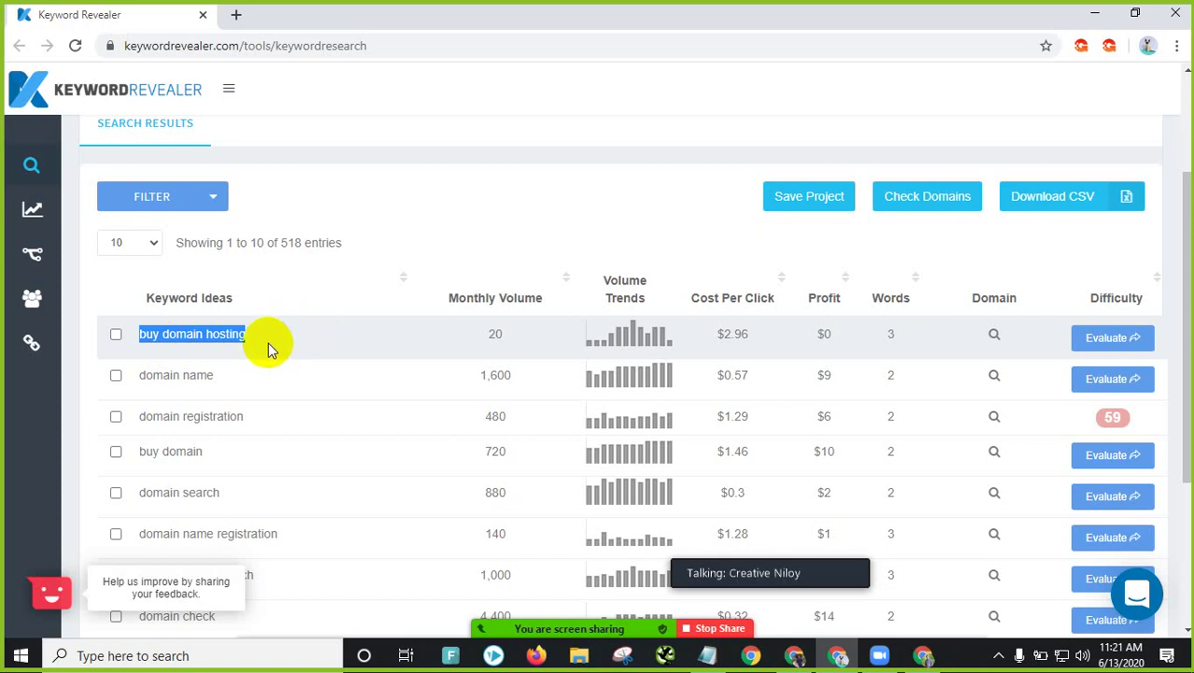
left_click_drag(755, 333, 714, 331)
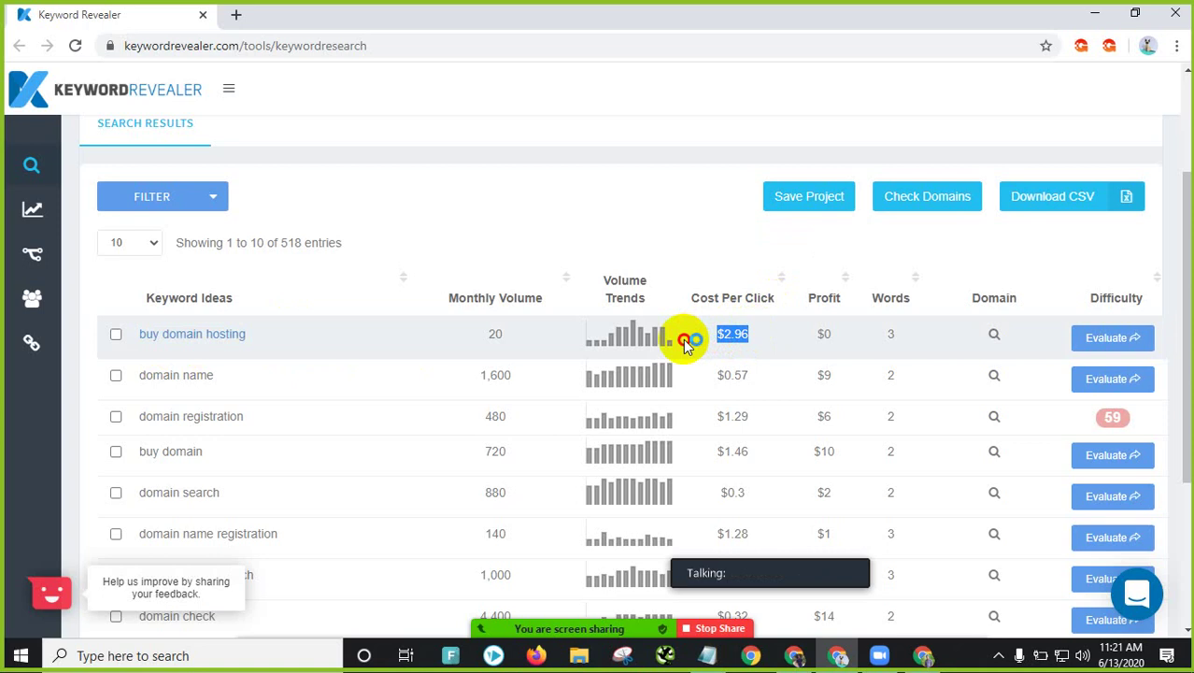
left_click(687, 342)
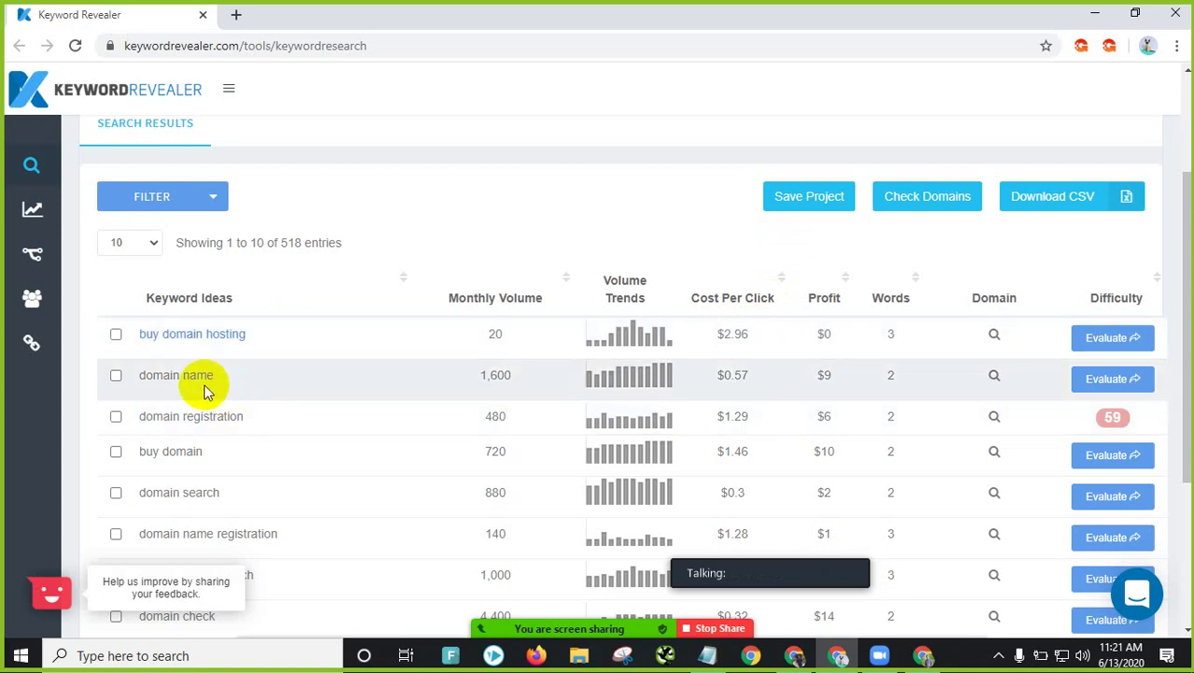
Step: Highlight the "domain name" keyword and its cost per click, followed by the "domain registration" keyword
left_click_drag(201, 376, 120, 378)
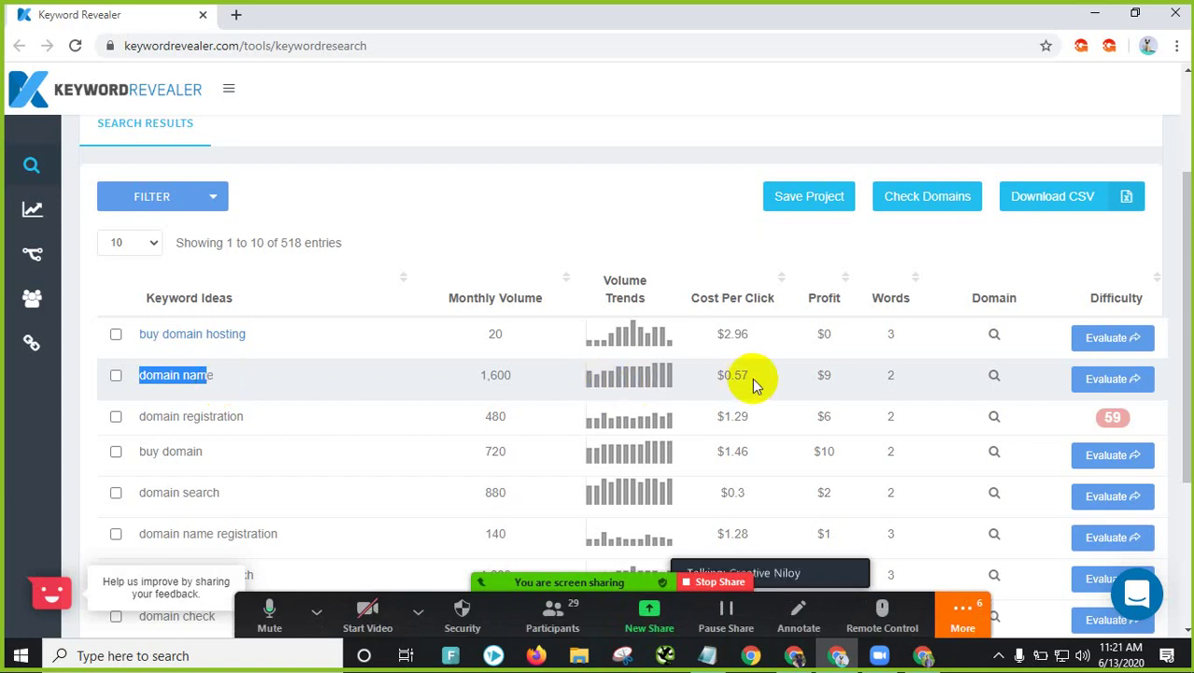
left_click_drag(755, 385, 717, 376)
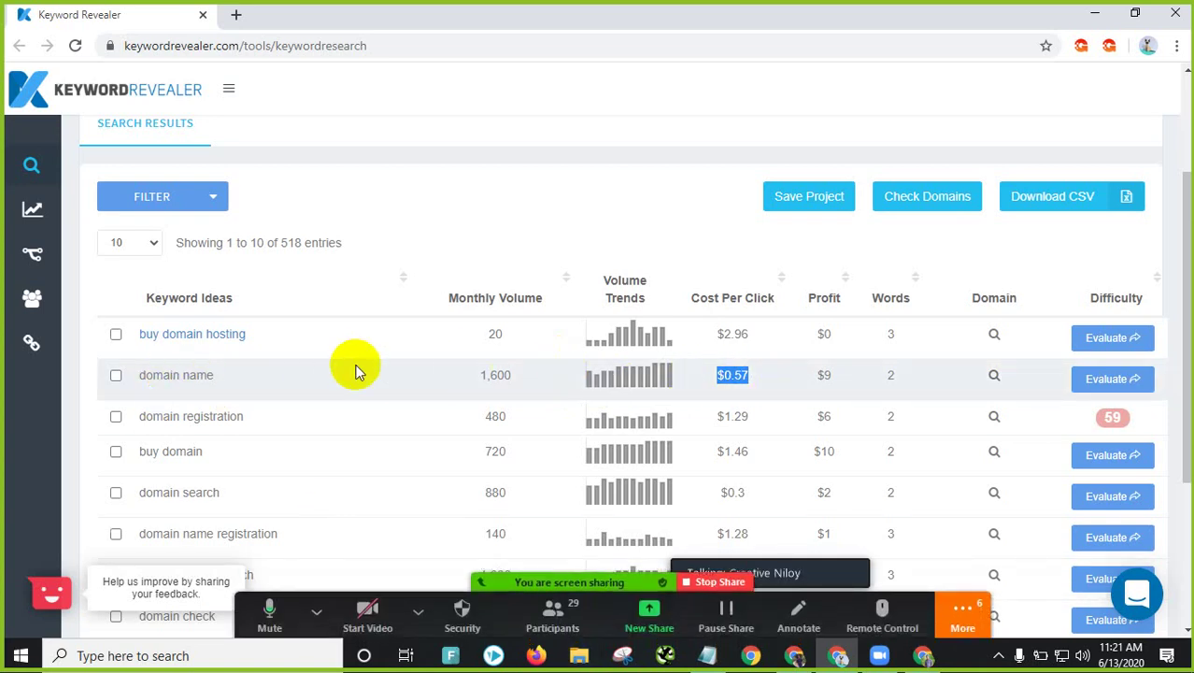
scroll(732, 380, "up", 2)
scroll(732, 380, "down", 3)
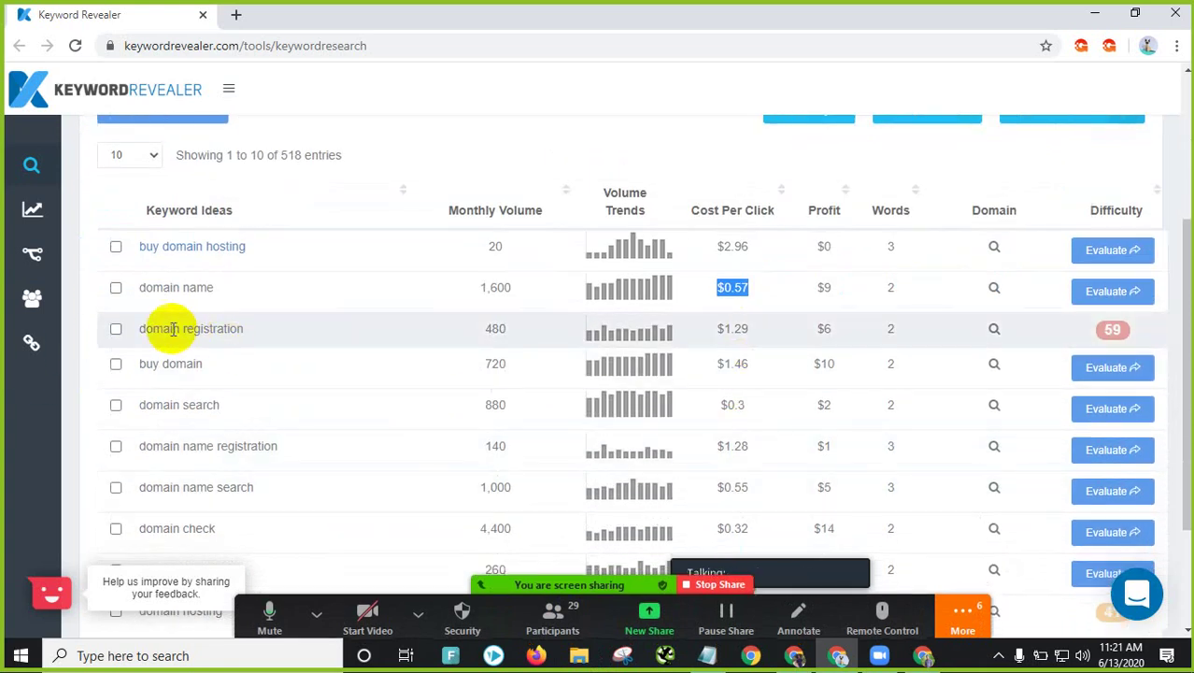
left_click_drag(165, 328, 299, 328)
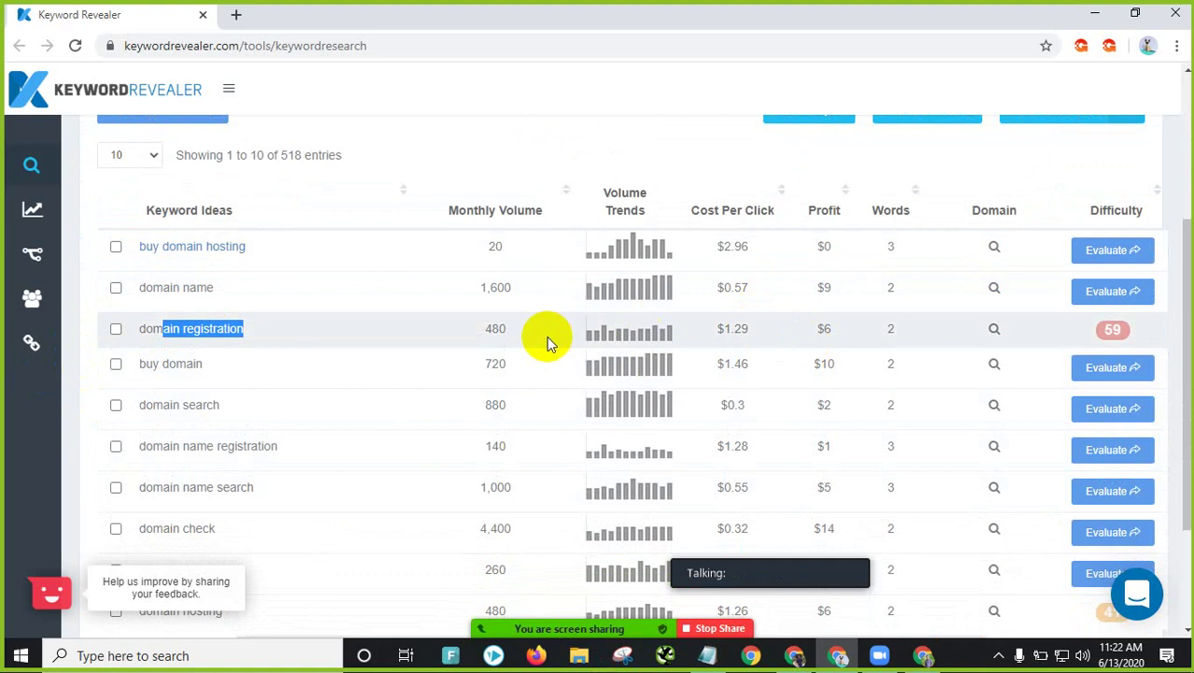
Step: Highlight the monthly volume and cost per click of "buy domain hosting", followed by the monthly volume of "domain name"
double_click(496, 245)
left_click_drag(792, 245, 722, 247)
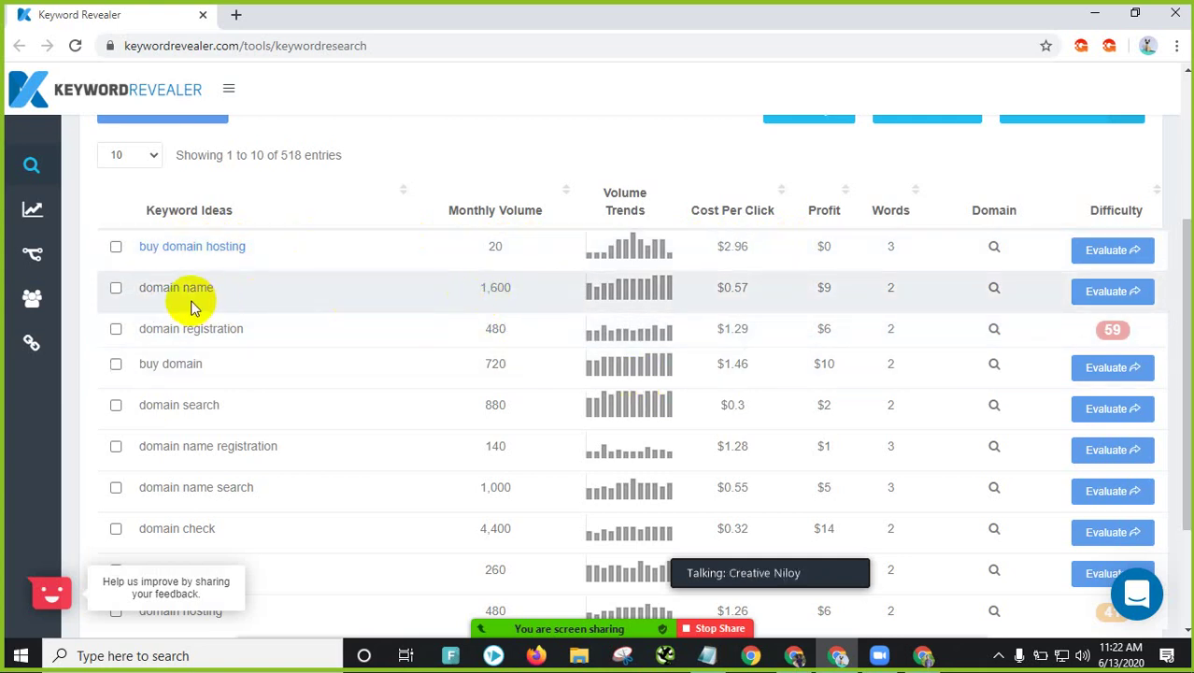
left_click_drag(486, 287, 528, 288)
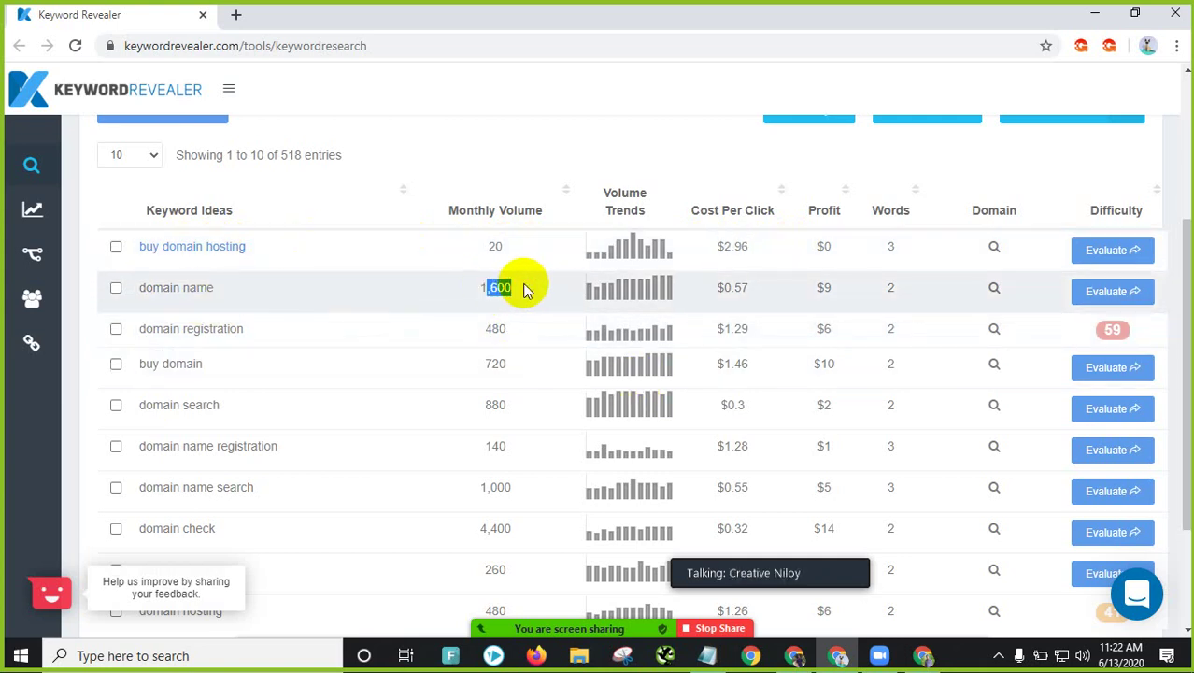
Step: Go to page 2 of the keyword ideas and evaluate the difficulty of "web hosting services"
scroll(525, 354, "down", 2)
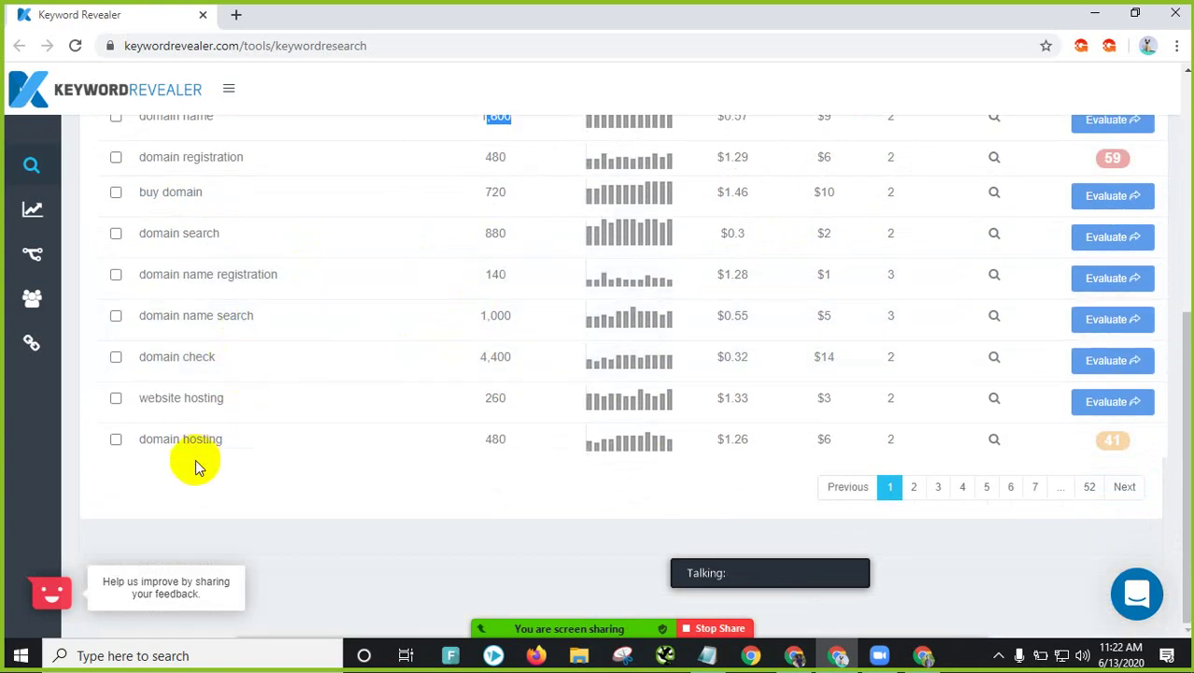
scroll(195, 459, "up", 2)
scroll(194, 456, "down", 1)
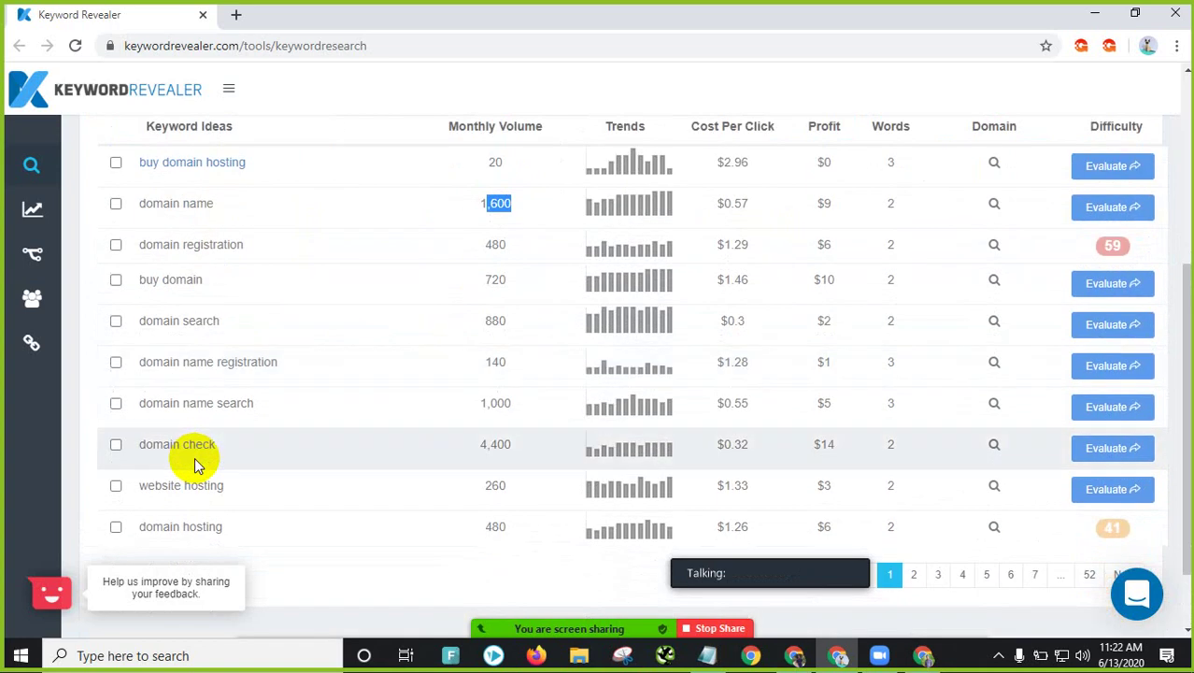
scroll(195, 456, "down", 1)
left_click(919, 490)
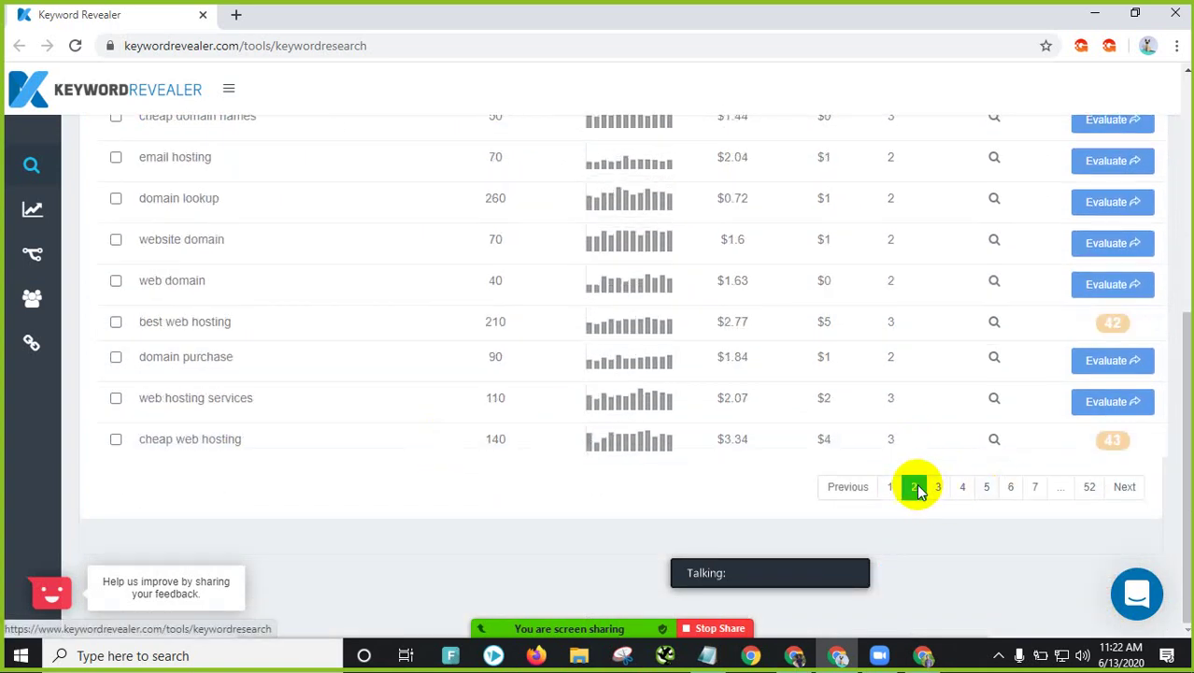
scroll(488, 349, "up", 2)
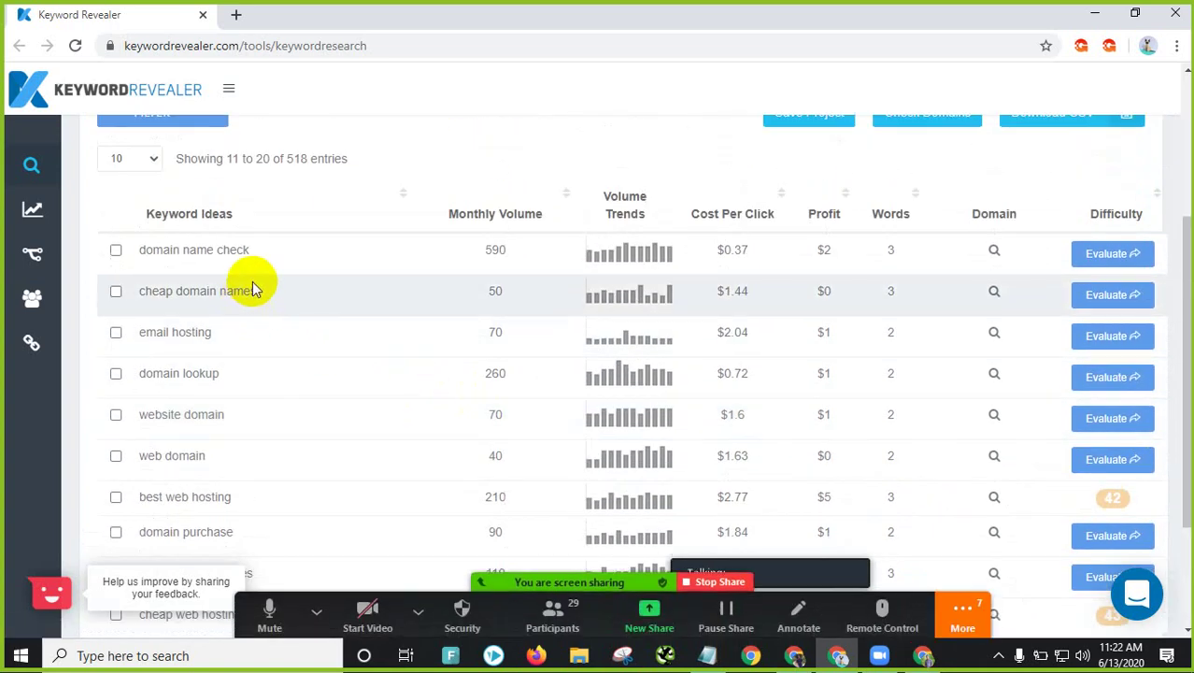
scroll(261, 299, "down", 2)
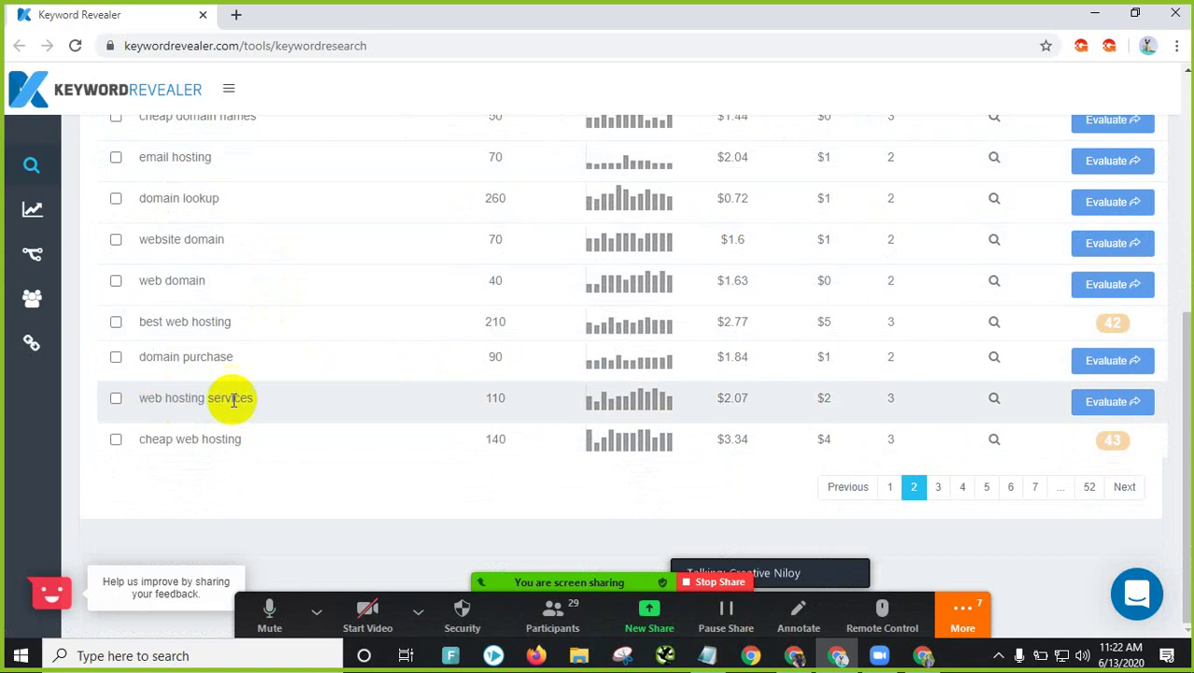
left_click(1107, 404)
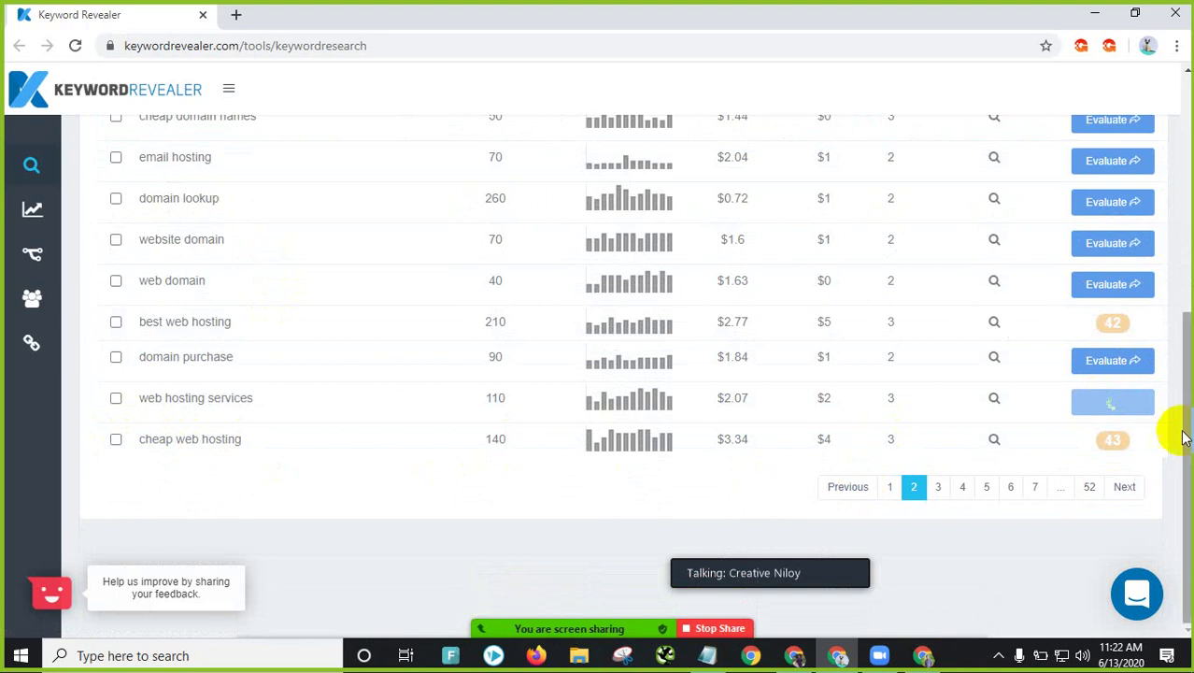
mouse_move(1112, 440)
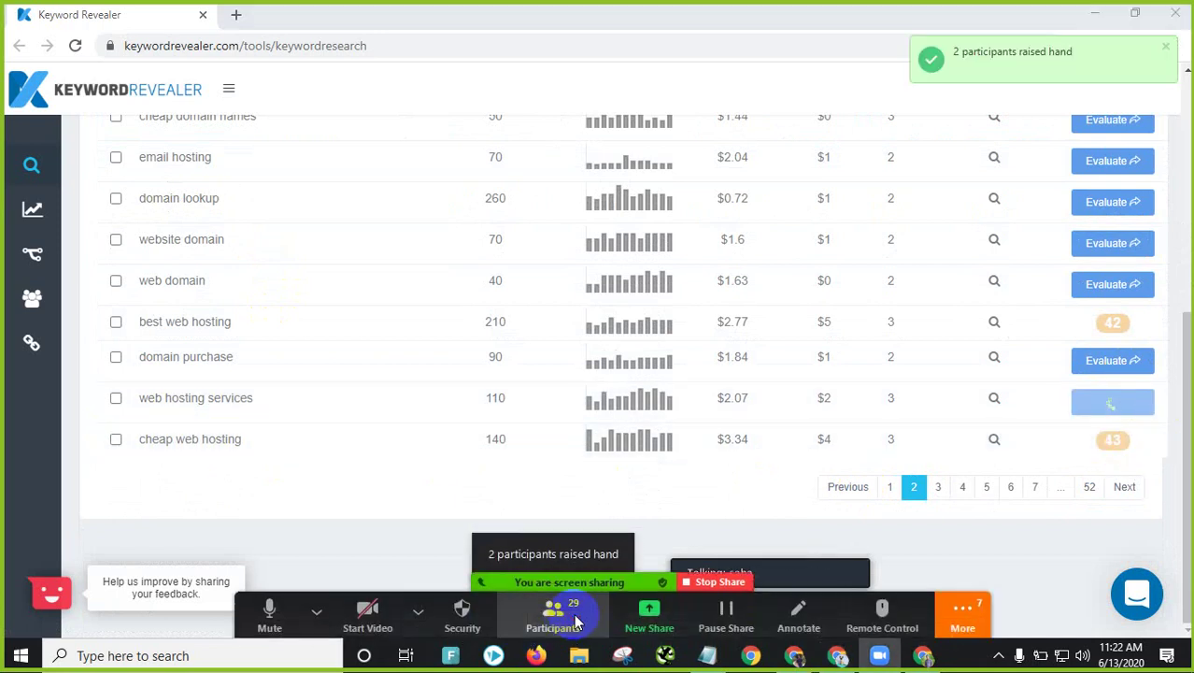
Step: Open the Zoom participants list, check the speaker volume and mute all participants
left_click(557, 616)
scroll(653, 306, "up", 5)
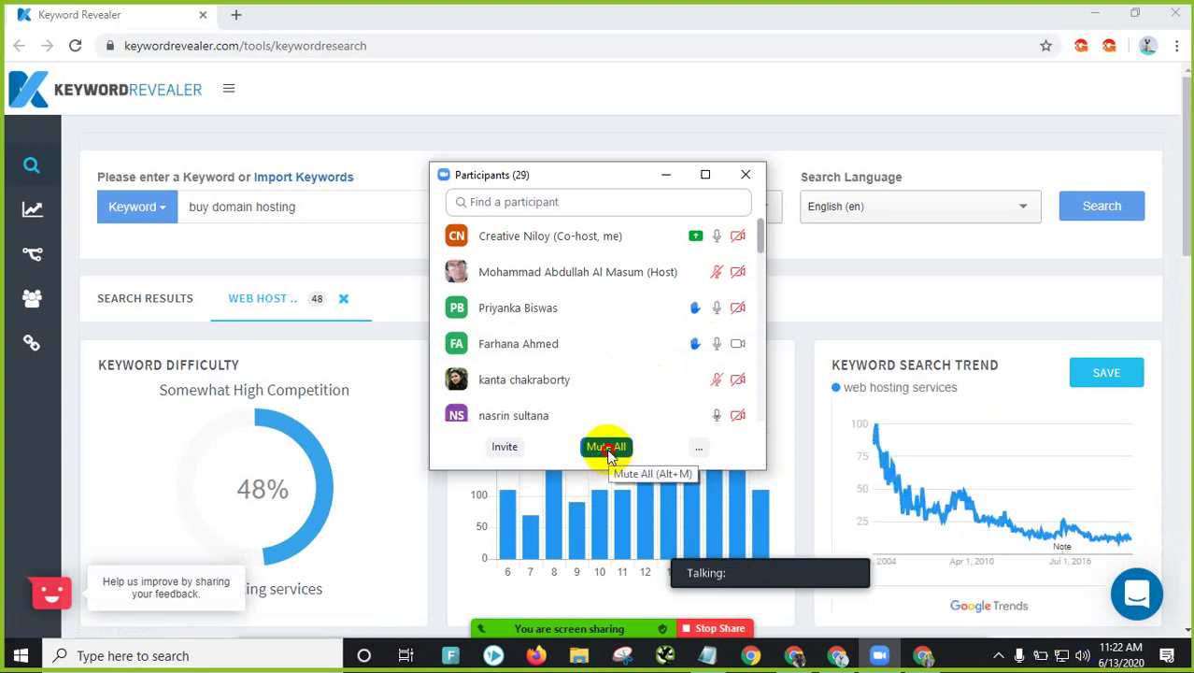
left_click(1082, 657)
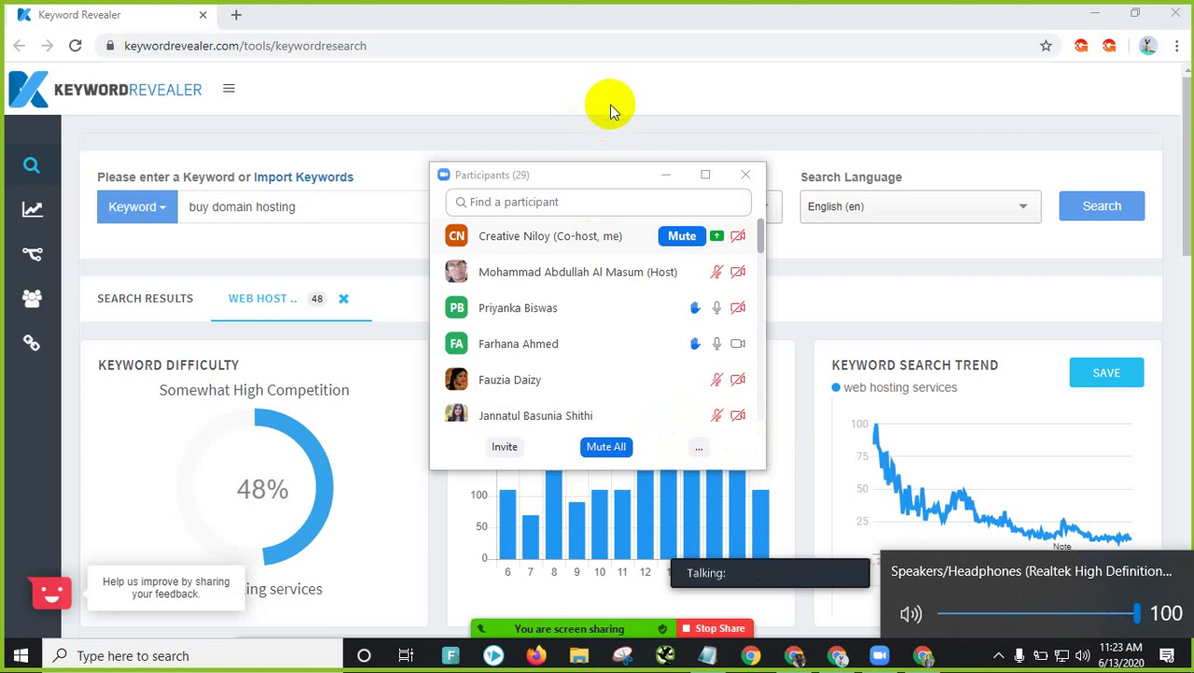
left_click(607, 447)
left_click(666, 372)
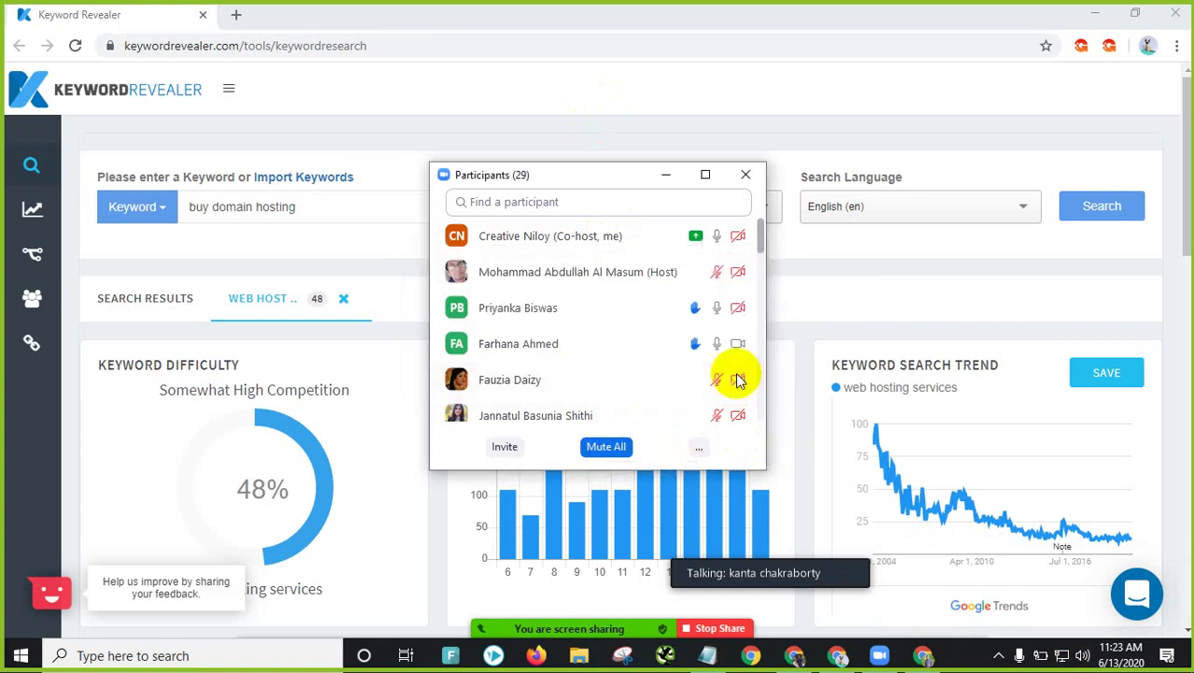
Step: Check the Zoom meeting's microphone and speaker choices and its additional meeting options
mouse_move(736, 385)
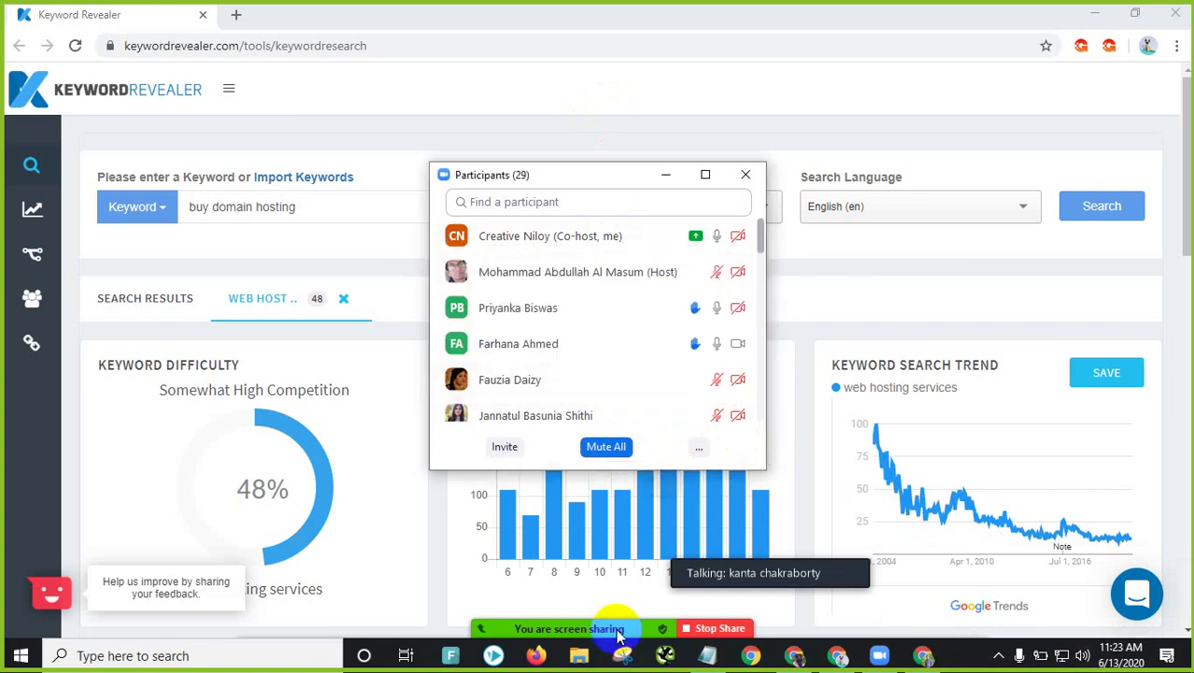
mouse_move(602, 627)
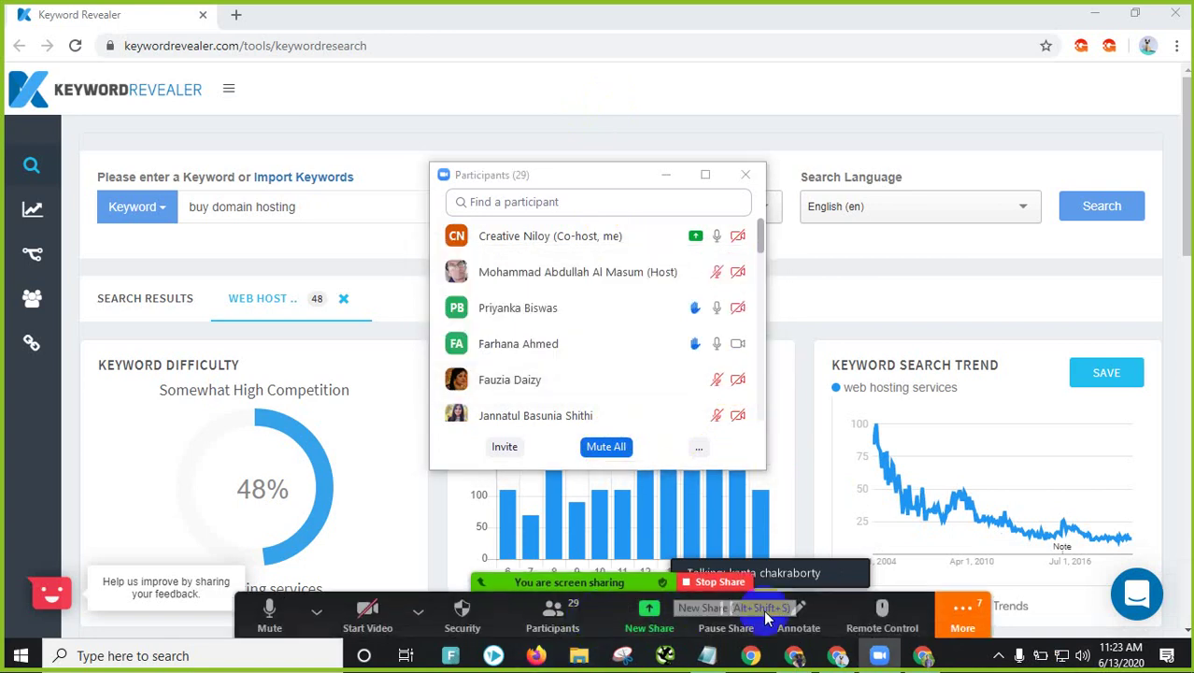
left_click(420, 612)
left_click(317, 613)
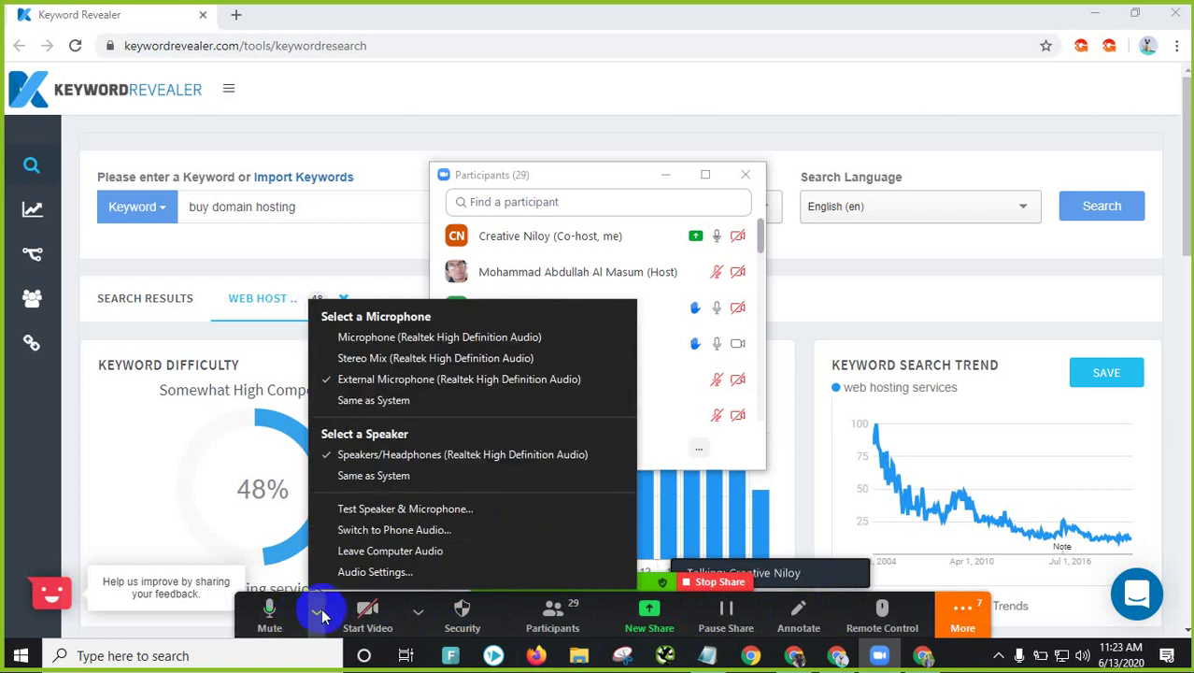
left_click(952, 607)
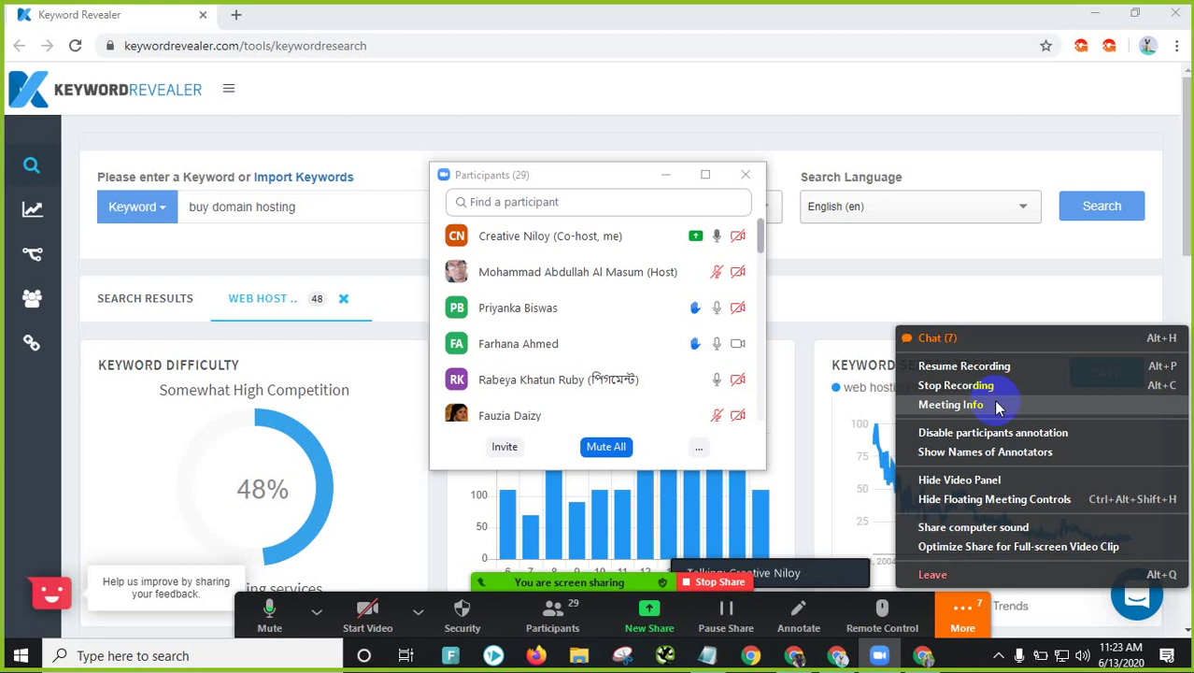
left_click(967, 248)
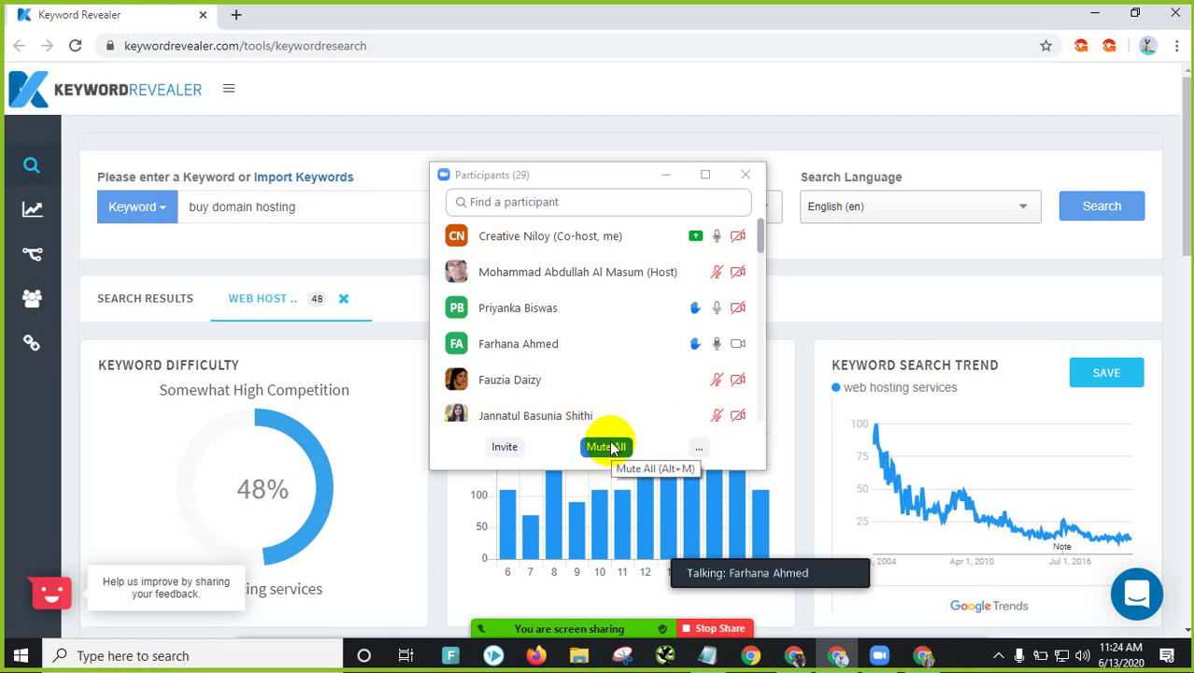
Step: Mute all current and new participants, still allowing them to unmute themselves, and minimize the participants list
left_click(609, 446)
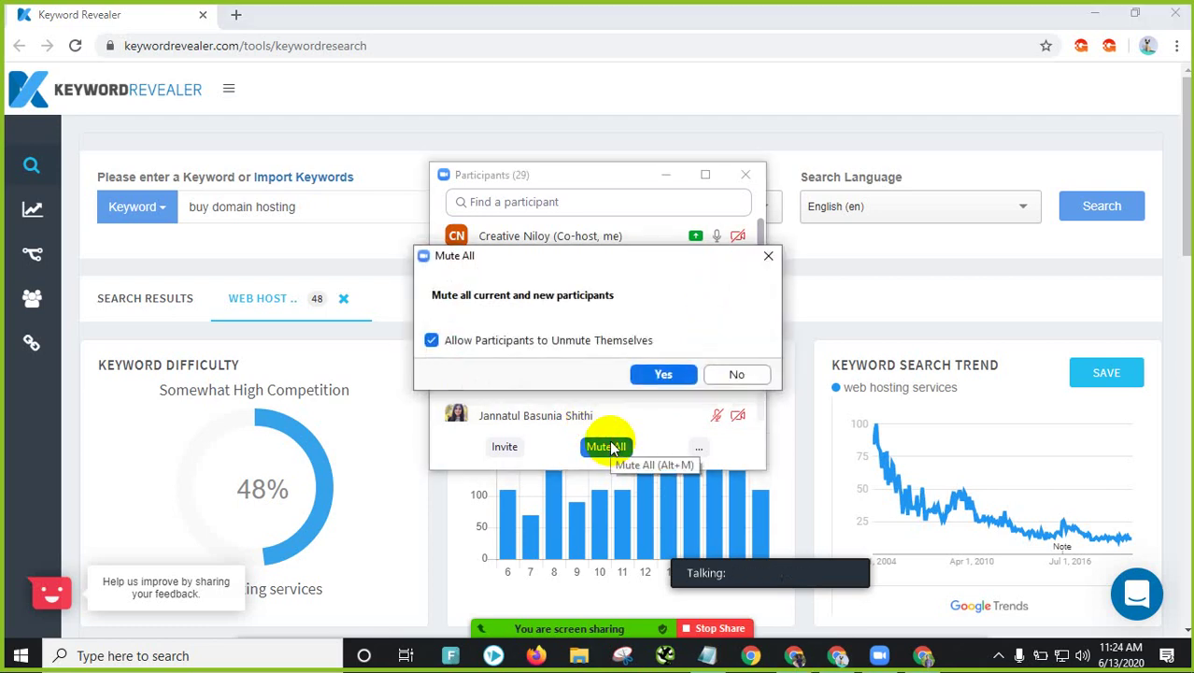
left_click(664, 374)
left_click(665, 175)
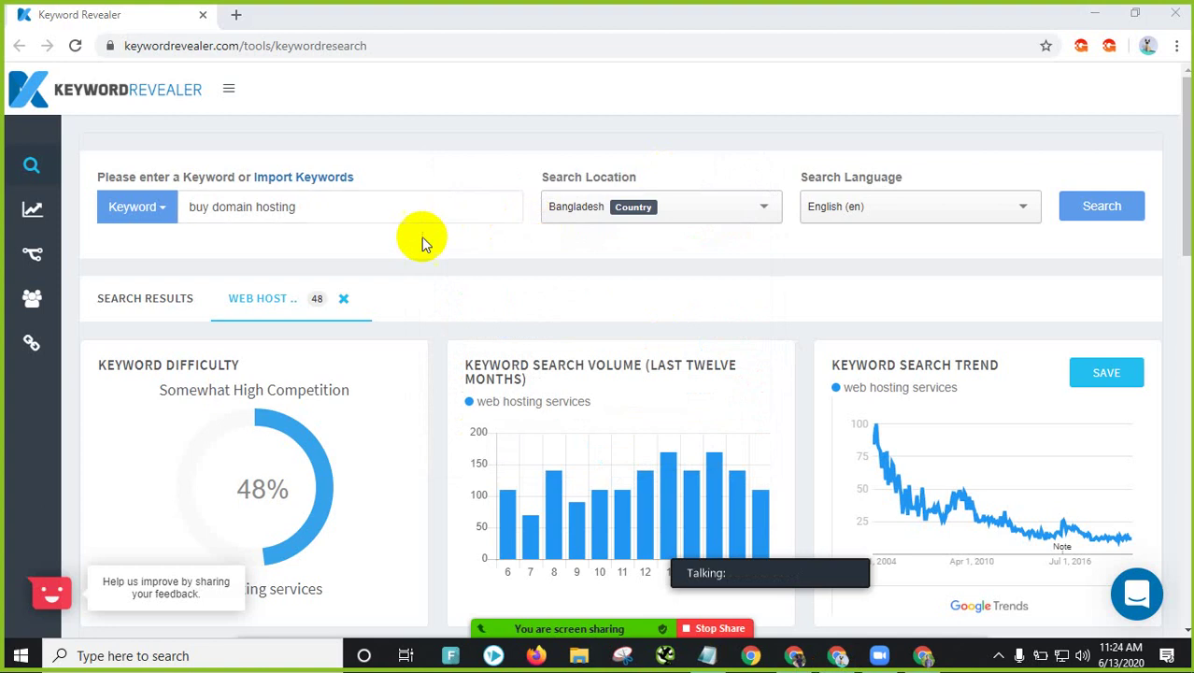
Step: Evaluate the difficulty of "cheap web hosting" from the search results and reopen the "web hosting services" report
scroll(290, 317, "down", 1)
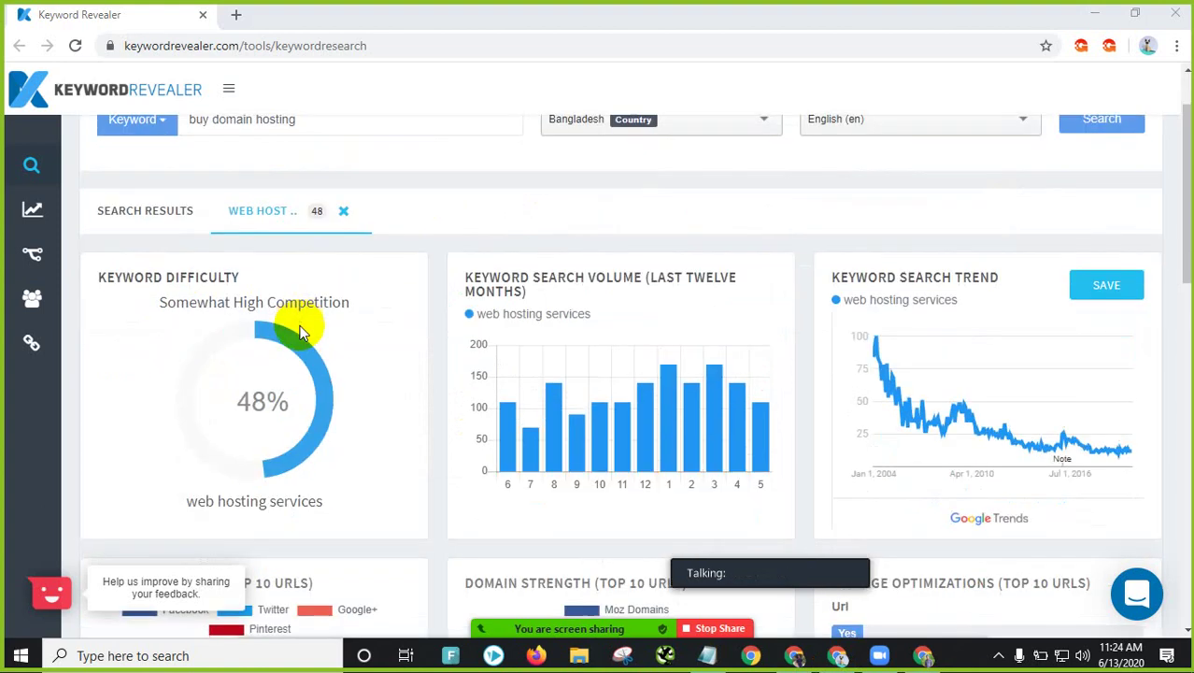
scroll(286, 309, "up", 1)
scroll(200, 338, "down", 2)
scroll(201, 334, "up", 2)
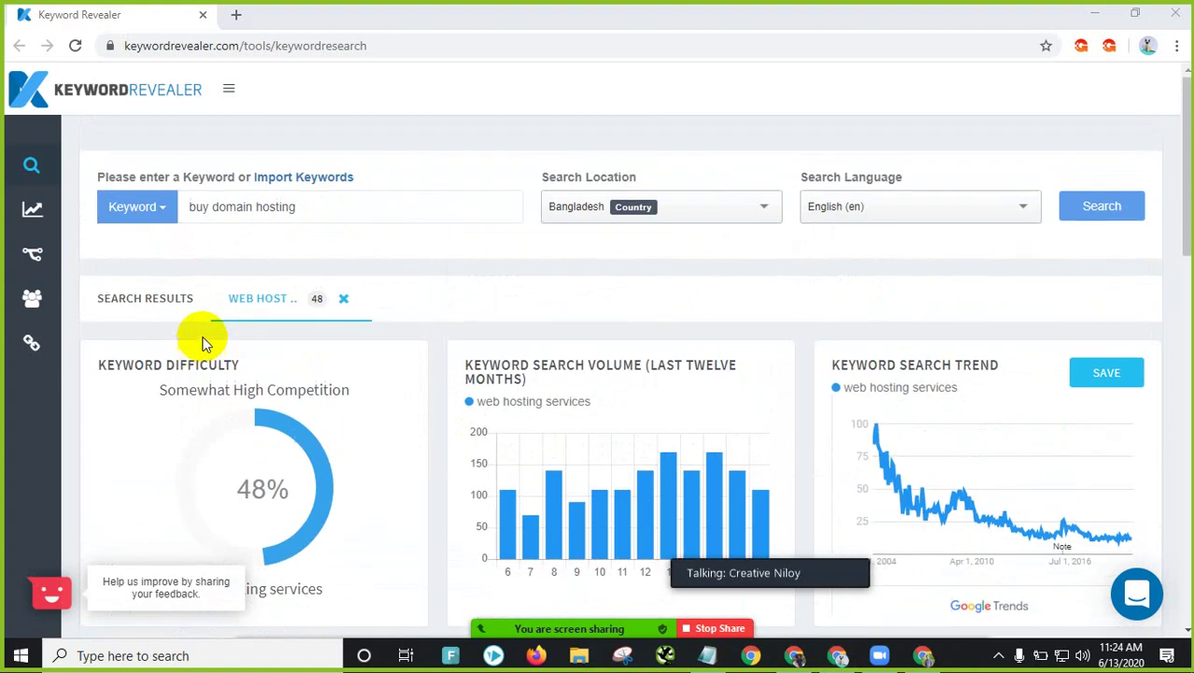
left_click(165, 297)
scroll(975, 447, "down", 5)
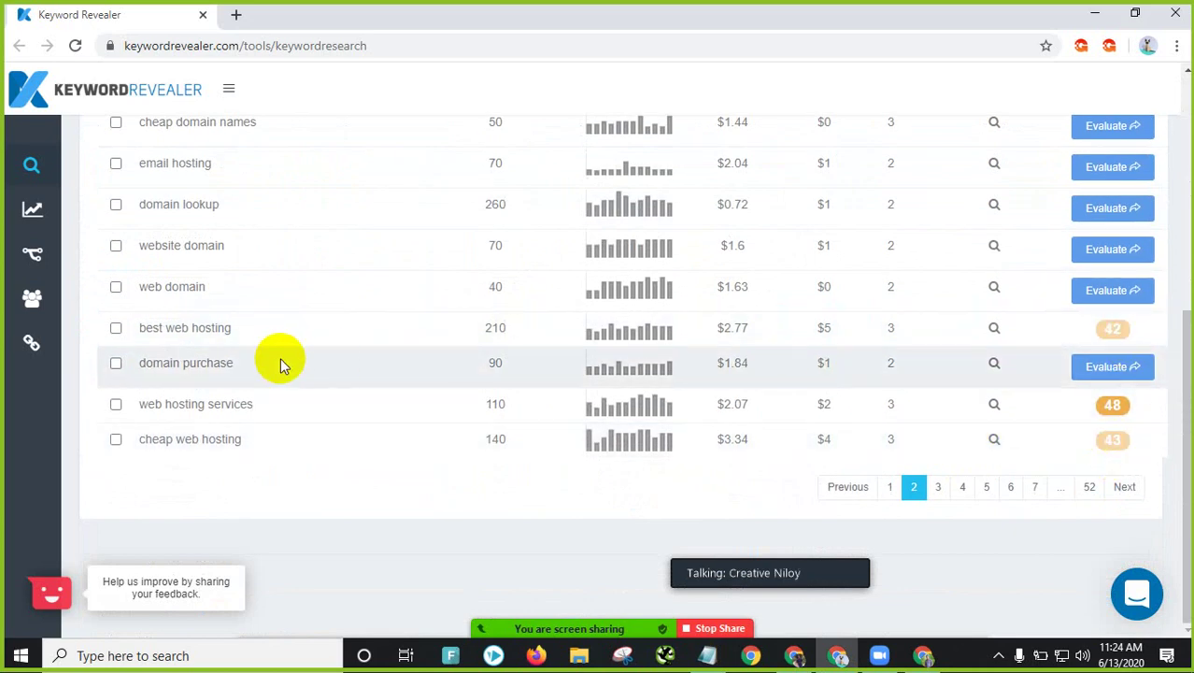
left_click(1121, 449)
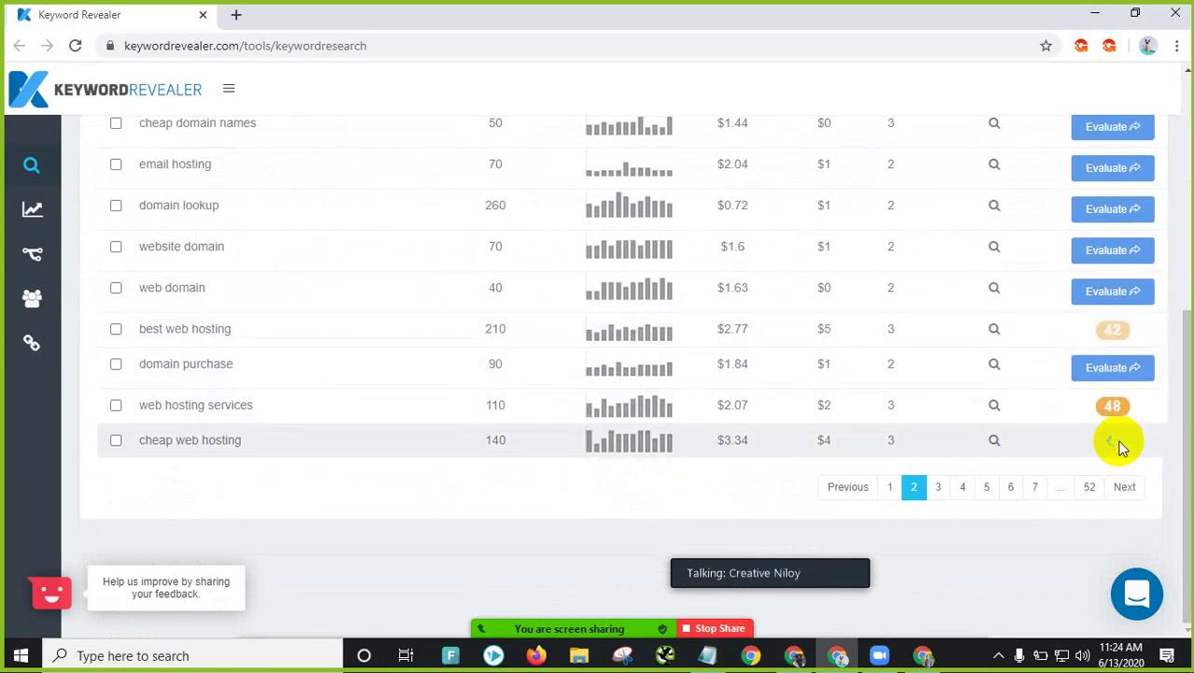
scroll(282, 243, "up", 5)
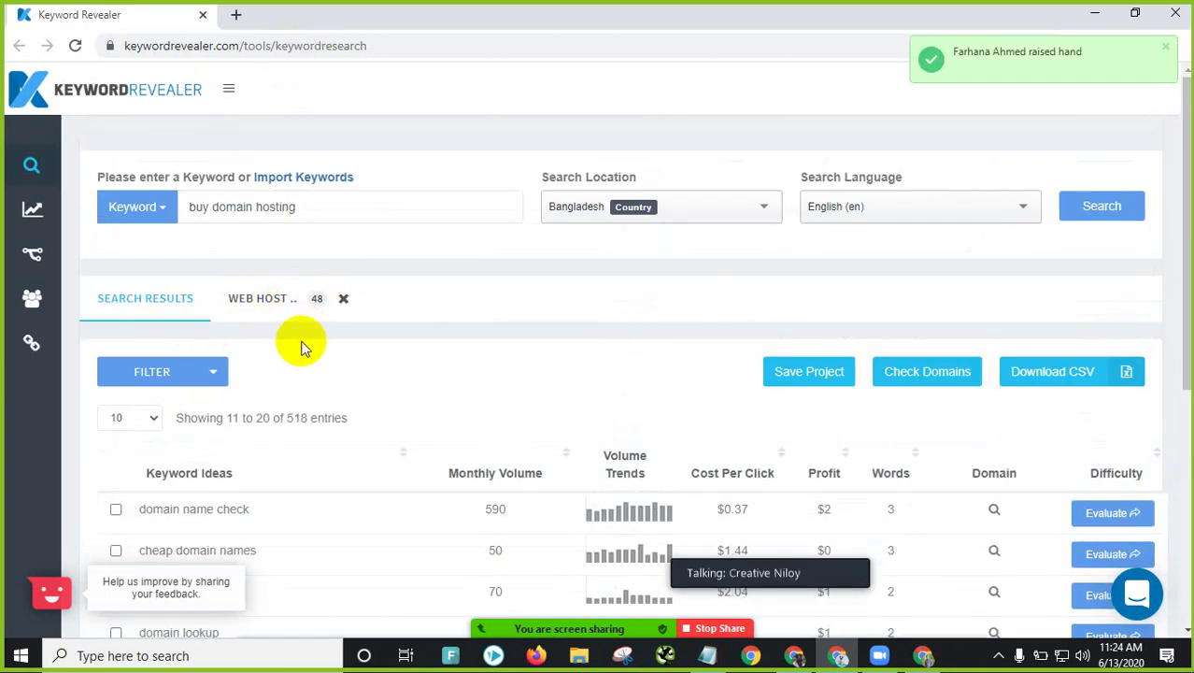
left_click(271, 301)
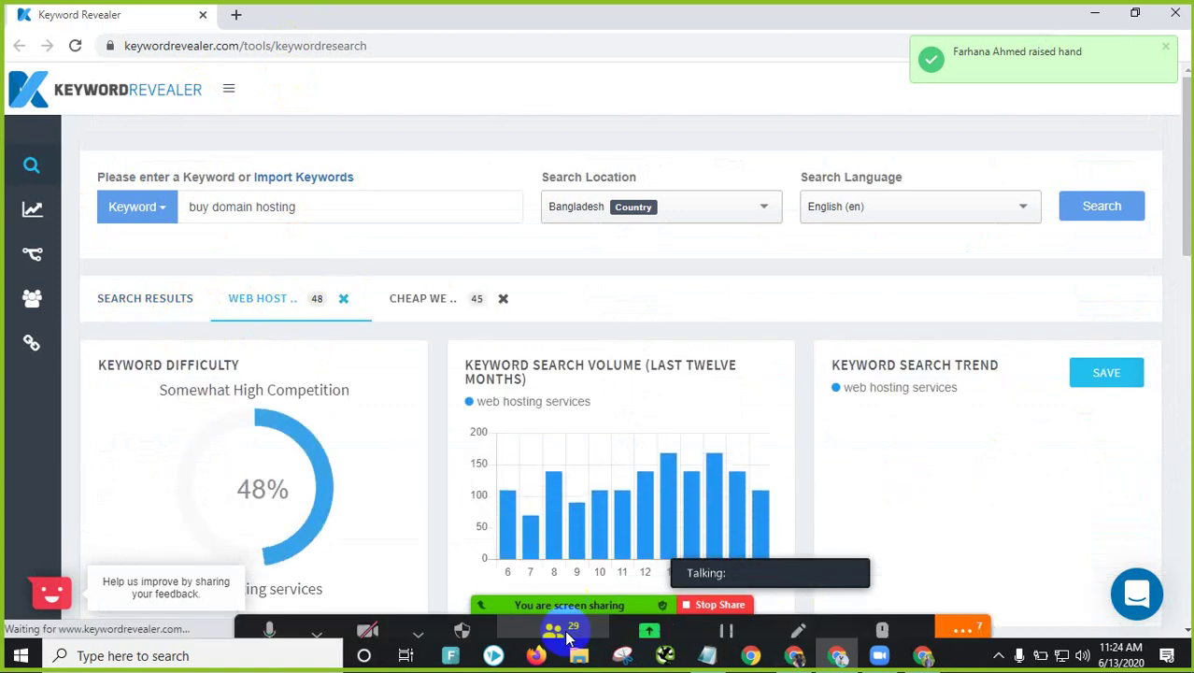
Step: Look through the Zoom participants list for raised hands and microphone states, and minimize the list
left_click(549, 617)
mouse_move(675, 289)
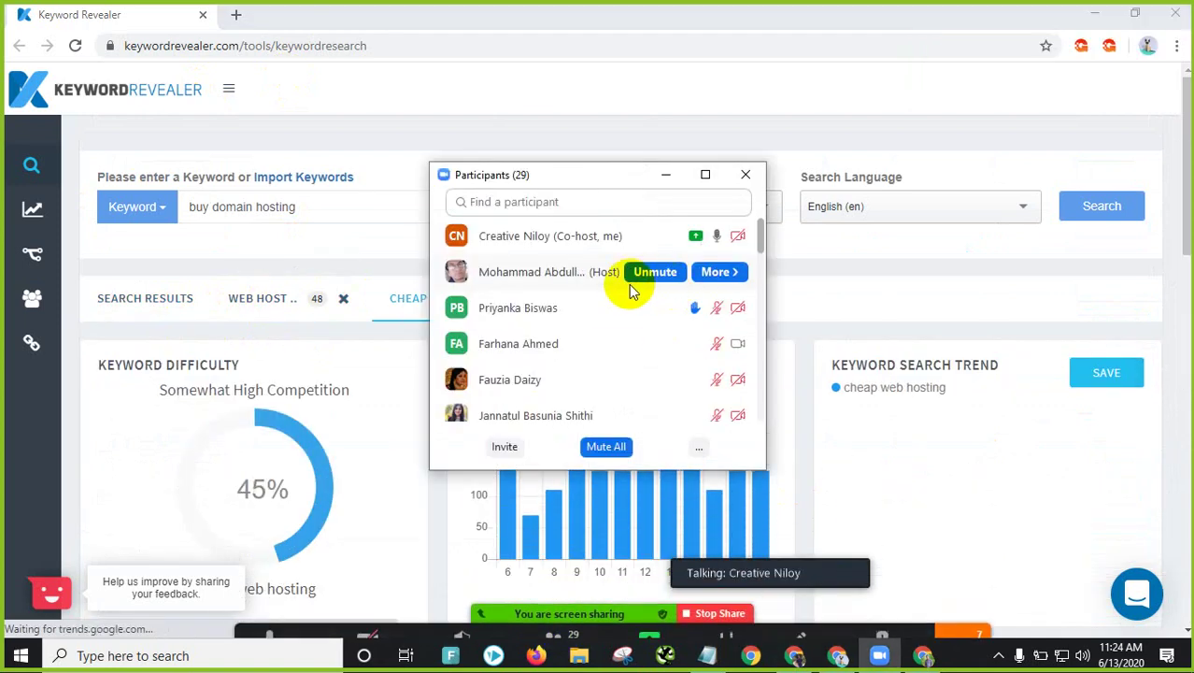
mouse_move(557, 391)
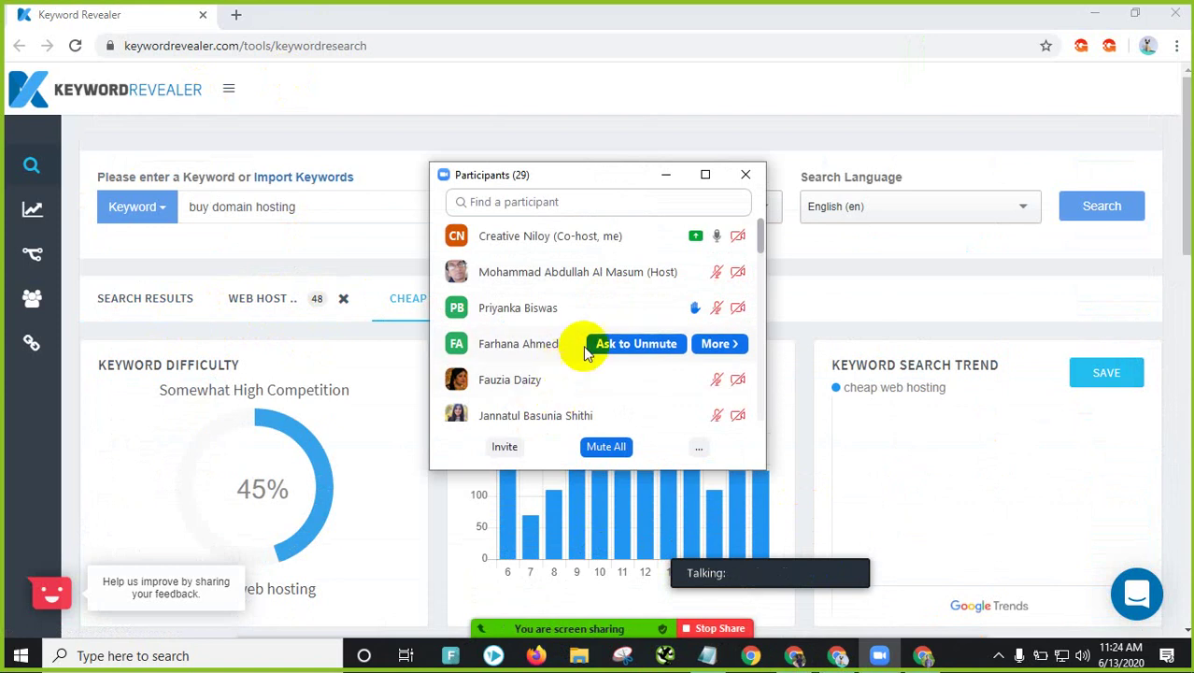
mouse_move(621, 351)
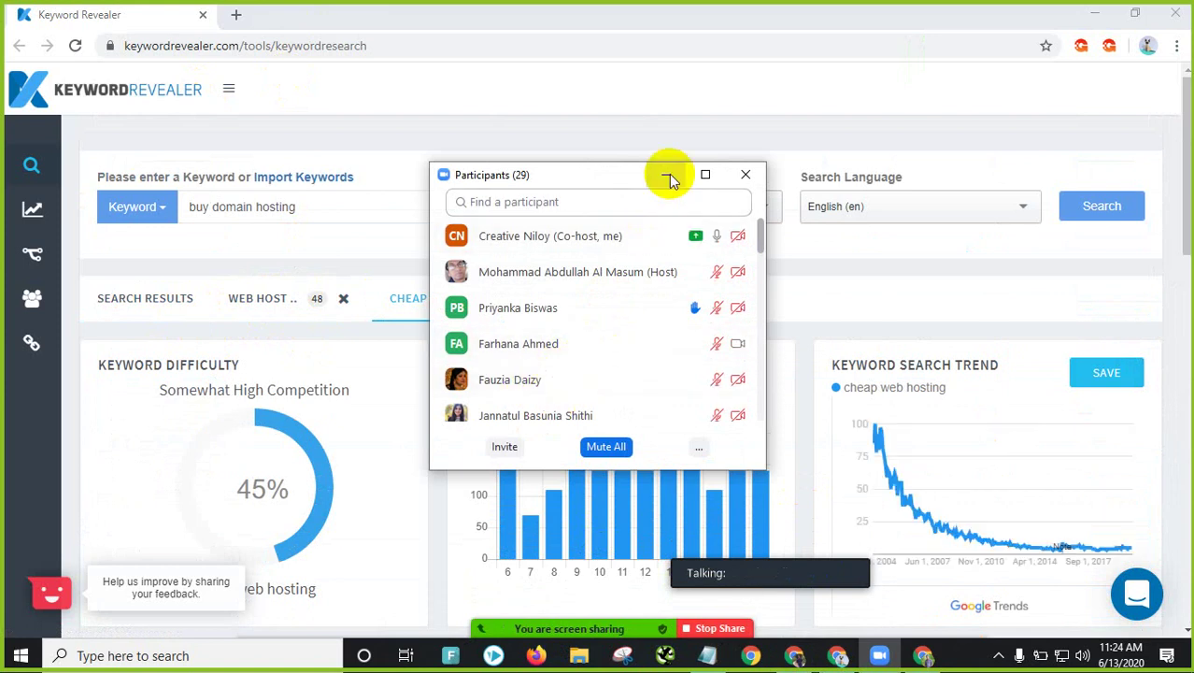
mouse_move(661, 391)
scroll(599, 391, "down", 3)
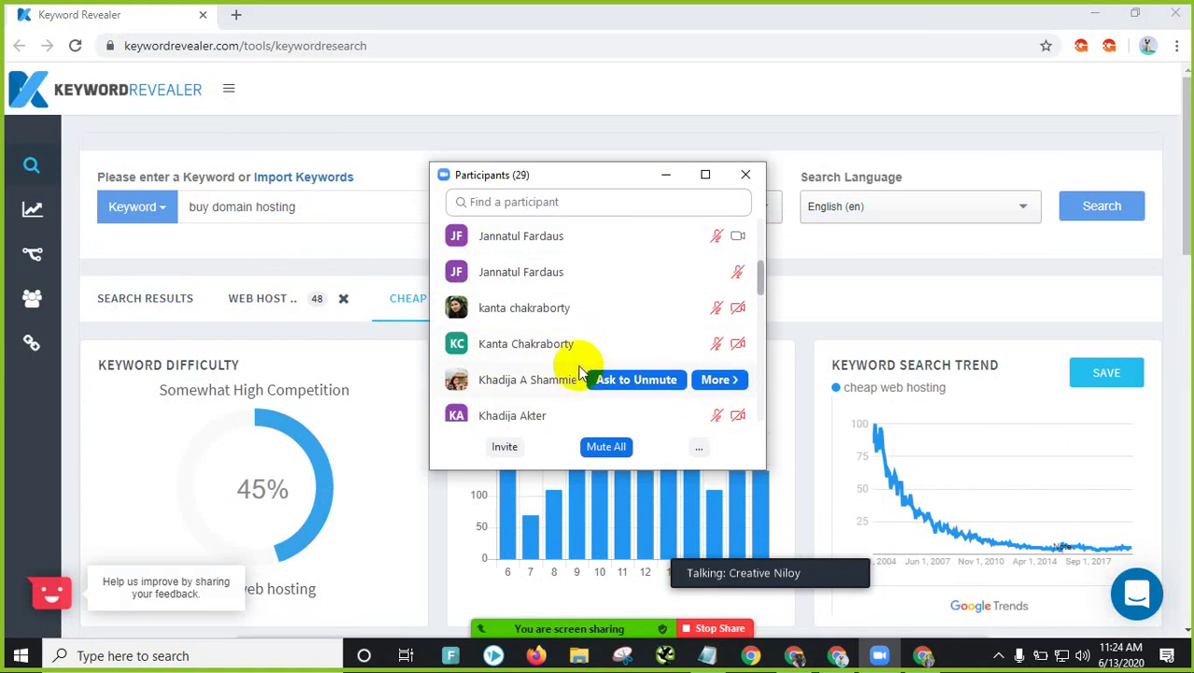
left_click(665, 175)
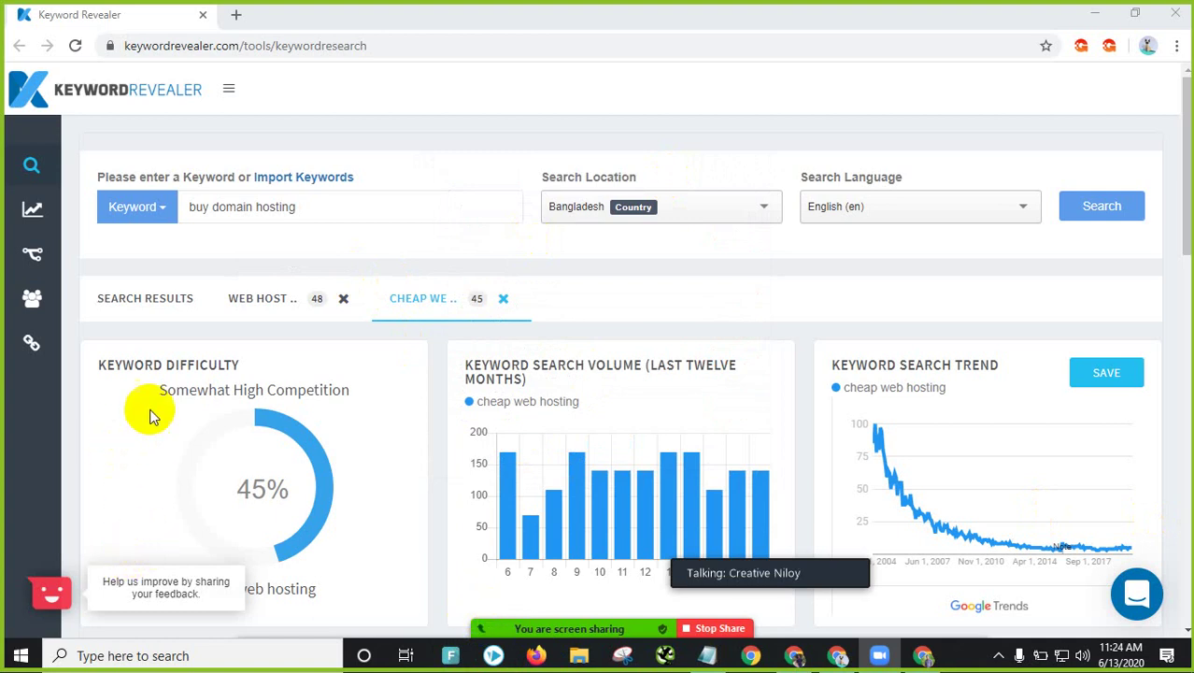
Step: Highlight the competition rating in the keyword difficulty report for "cheap web hosting"
left_click_drag(160, 391, 312, 392)
scroll(294, 420, "down", 1)
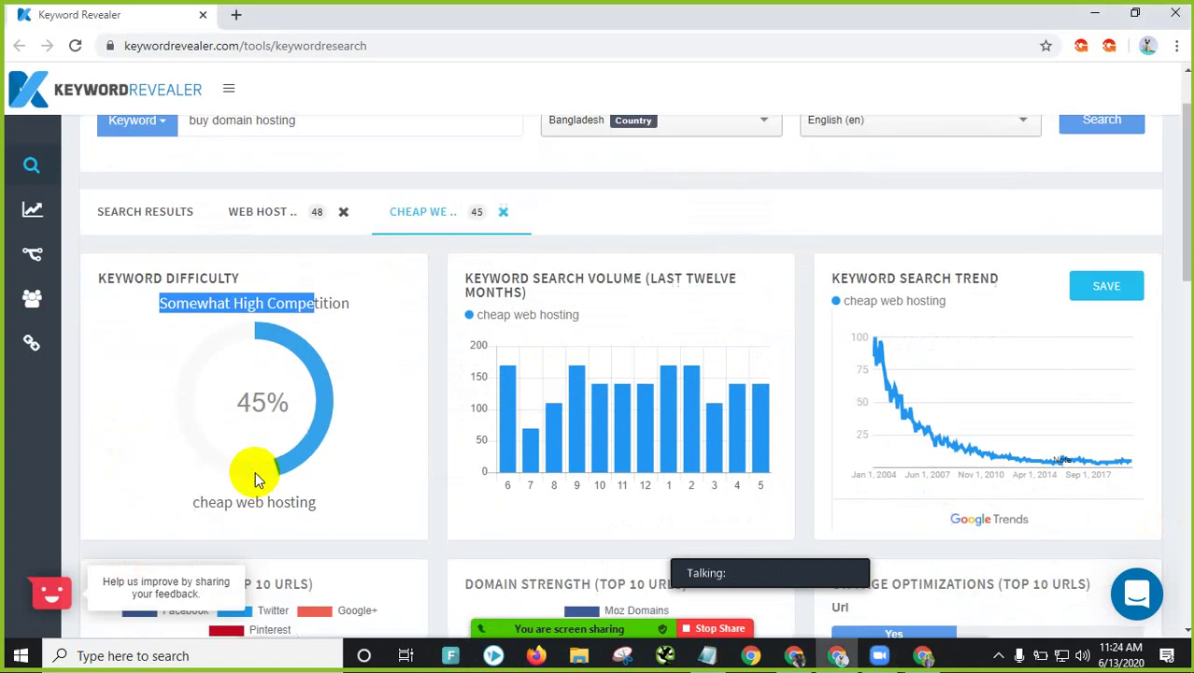
Step: Review the search volume, trend, social presence, domain strength and on-page optimization charts for "cheap web hosting"
scroll(314, 392, "down", 1)
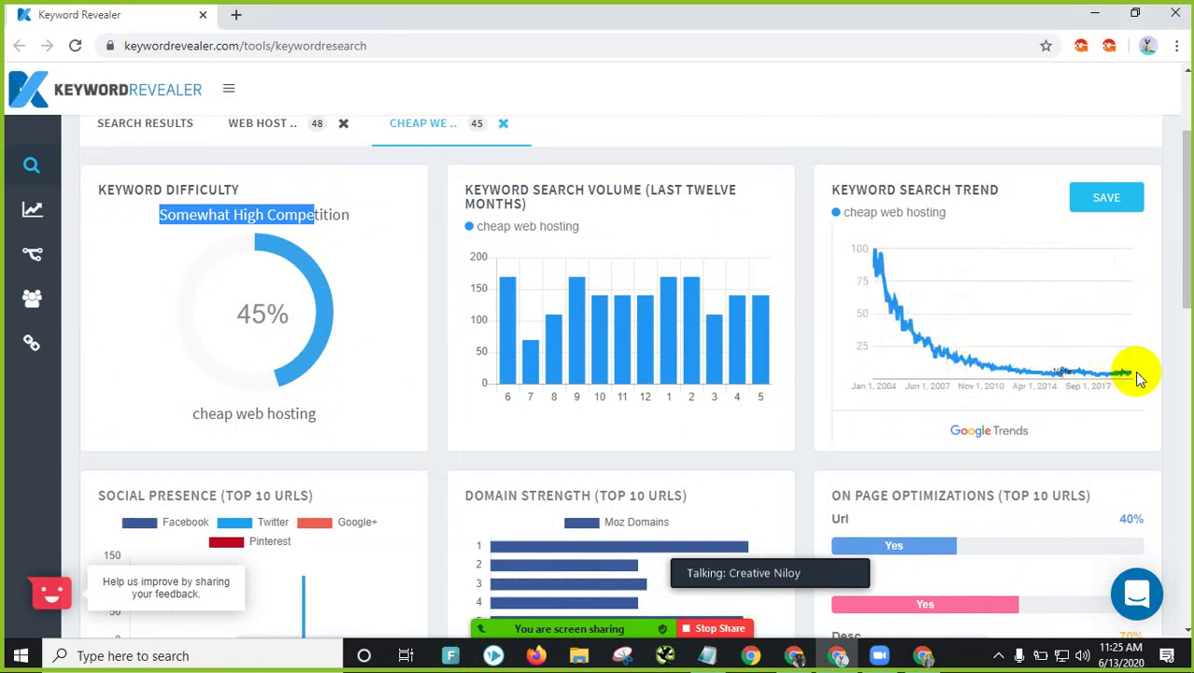
scroll(290, 431, "down", 2)
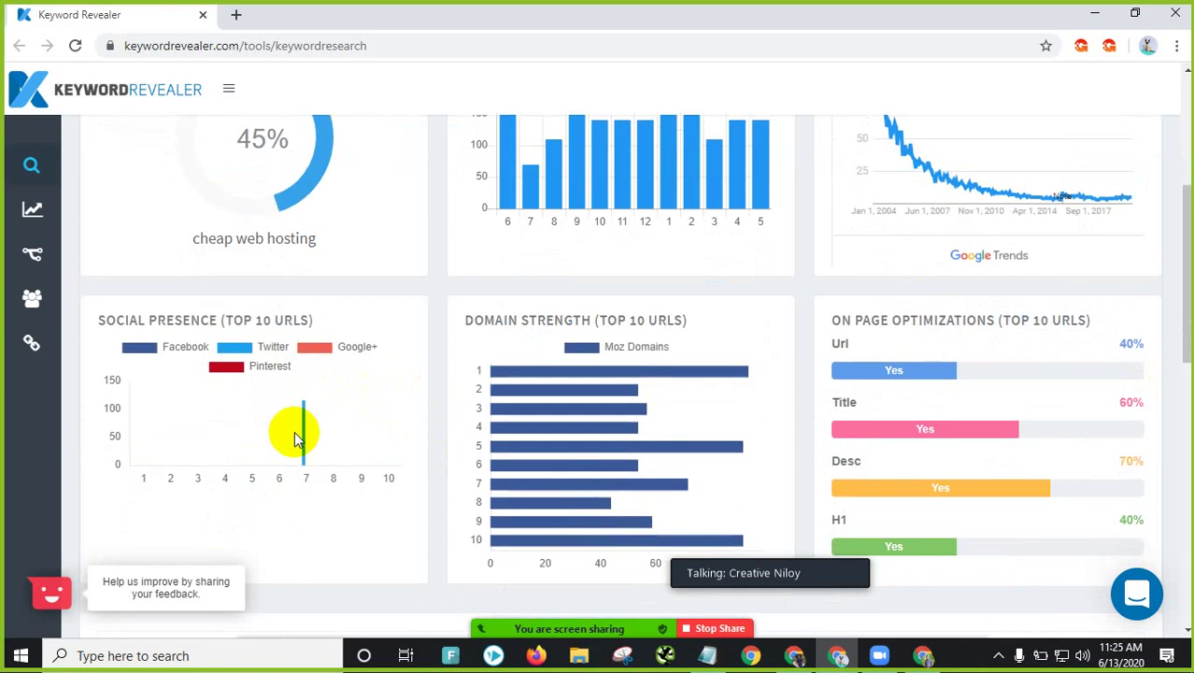
scroll(295, 431, "down", 1)
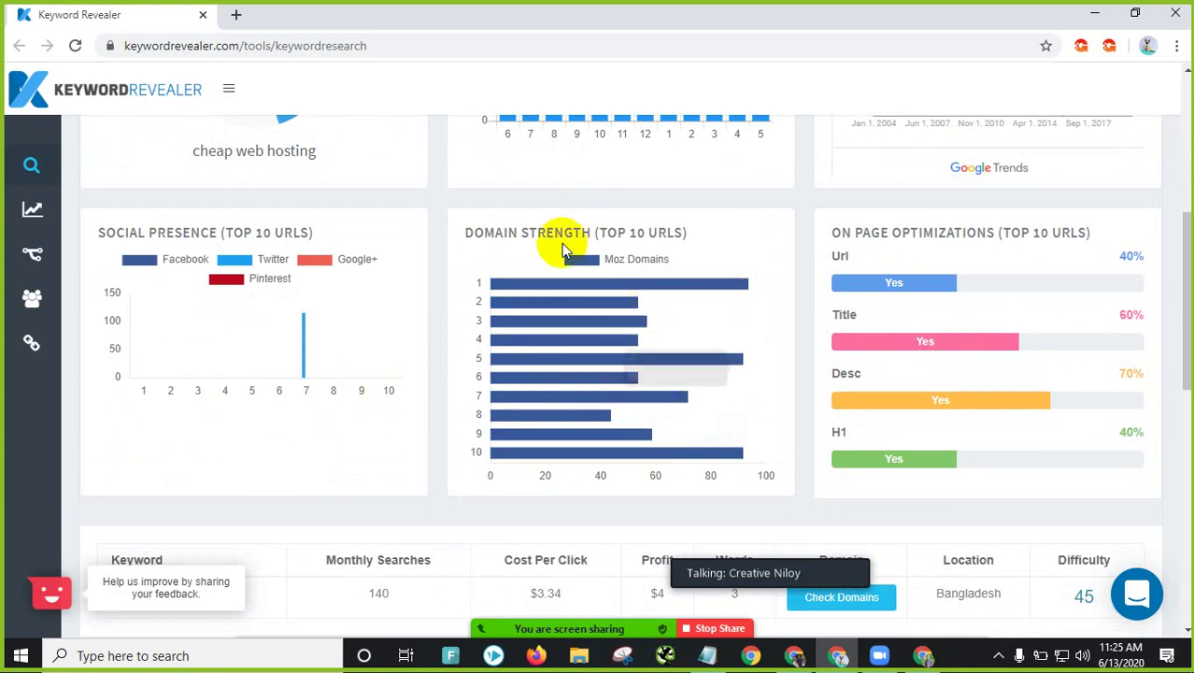
scroll(526, 420, "up", 3)
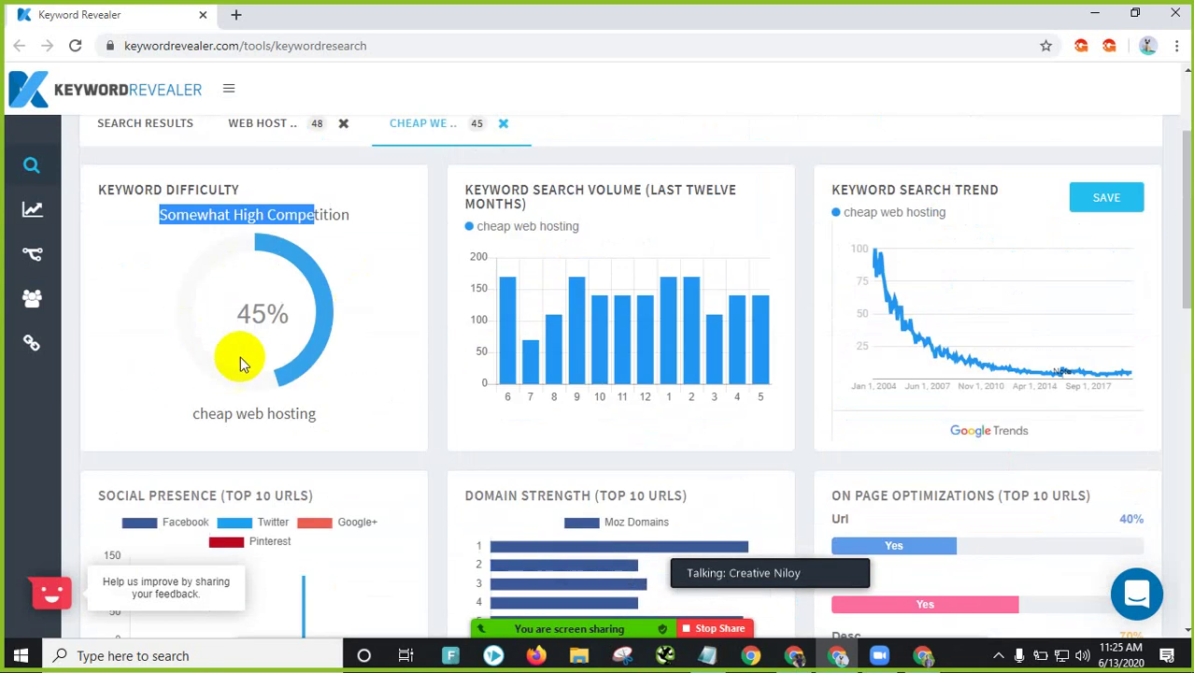
left_click(157, 325)
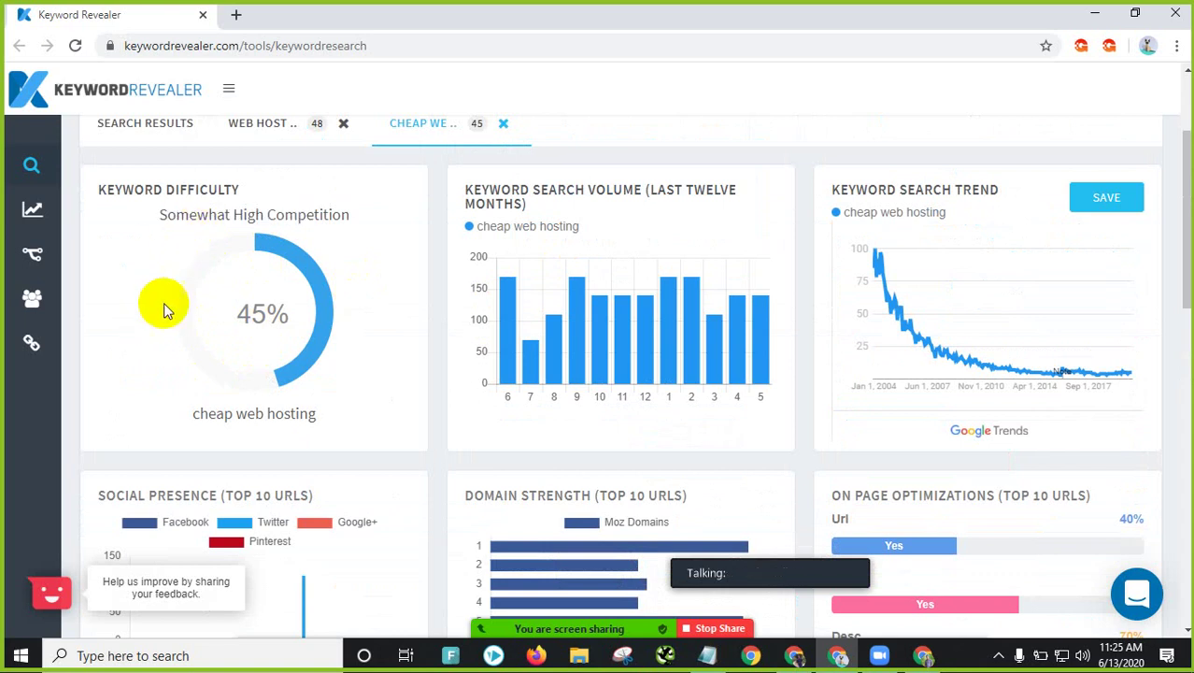
scroll(329, 365, "down", 2)
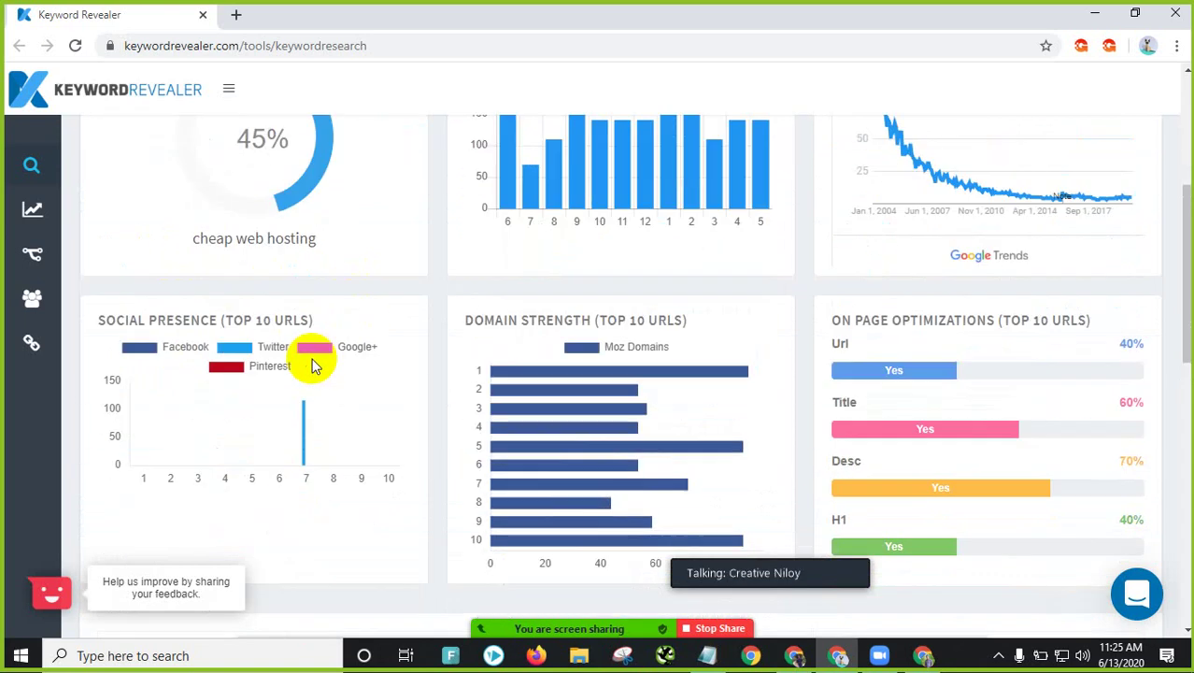
Step: Reopen the "web hosting services" report and skim its difficulty and search volume charts
scroll(381, 328, "up", 4)
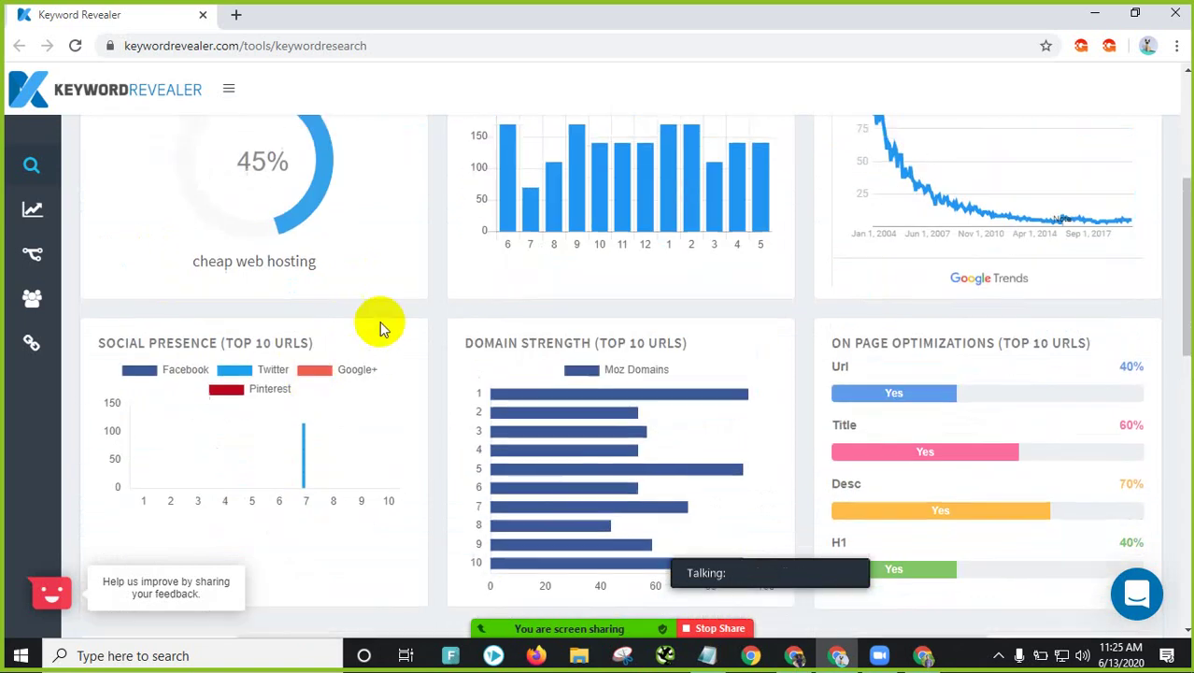
left_click(268, 306)
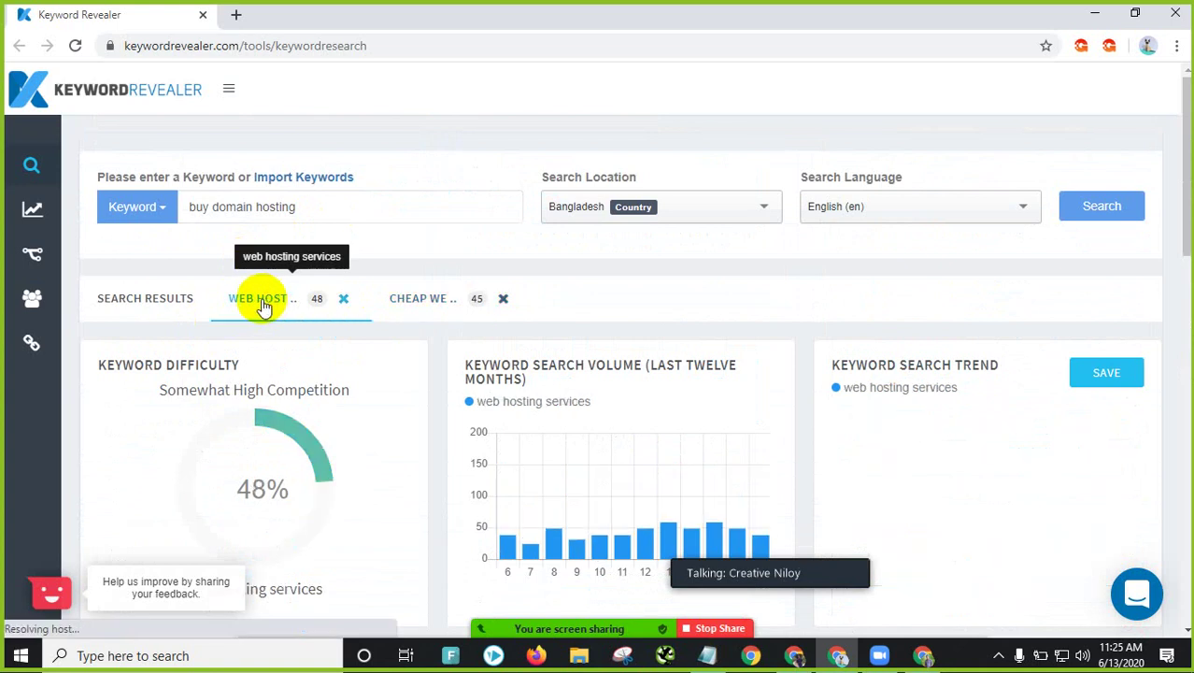
scroll(243, 373, "down", 1)
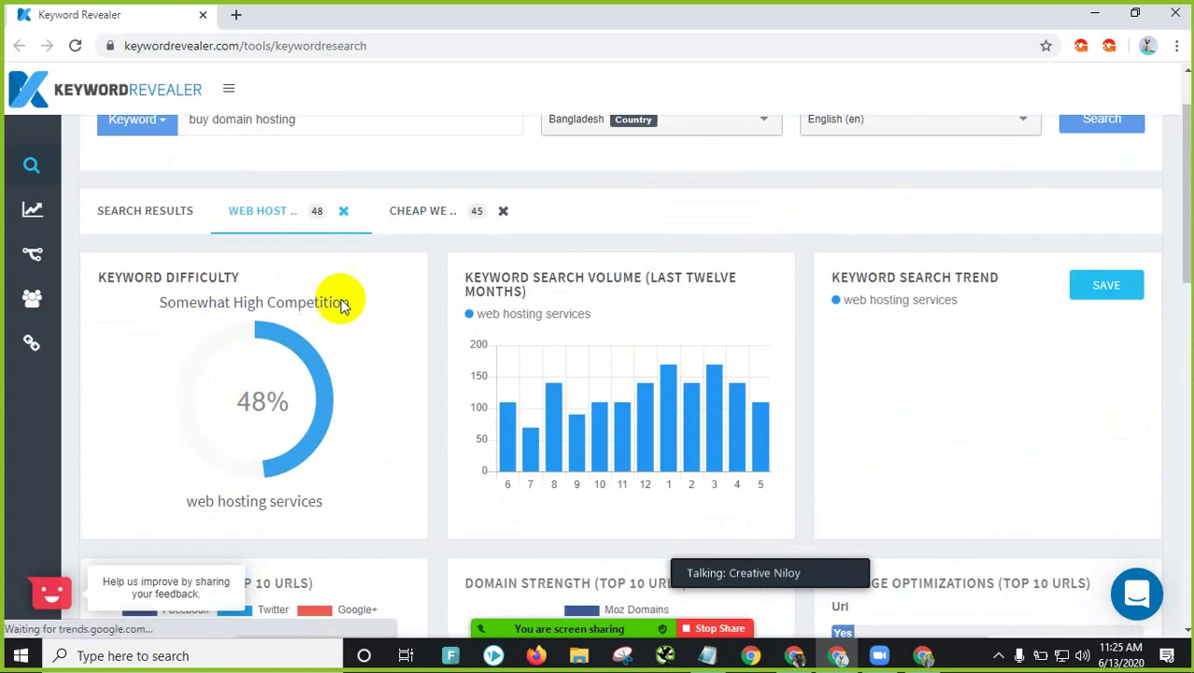
scroll(842, 301, "down", 4)
scroll(213, 237, "up", 5)
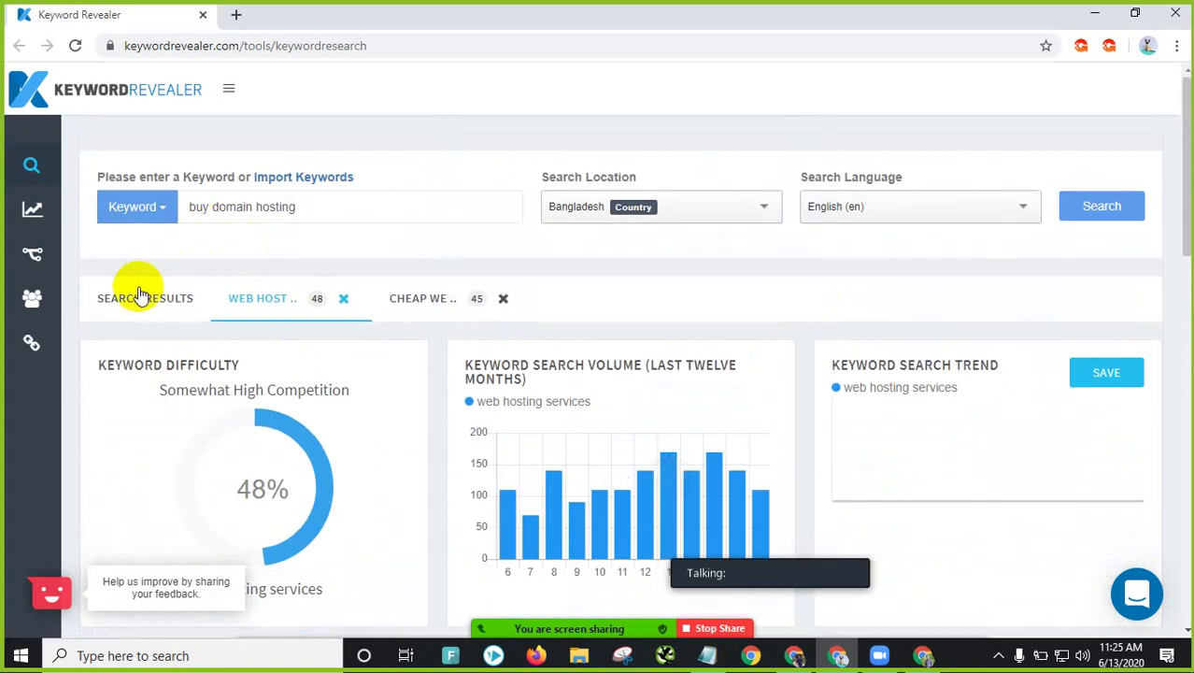
Step: Return to the search results and look through pages 3 and 4 of the keyword ideas
left_click(547, 296)
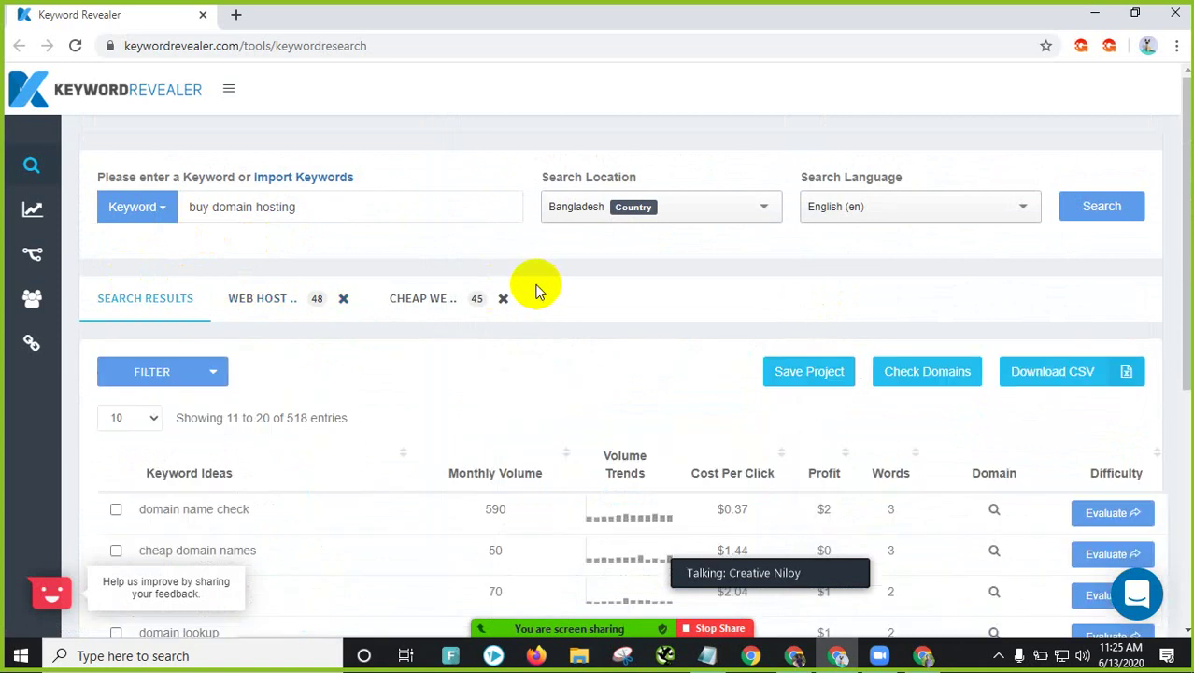
scroll(332, 350, "down", 5)
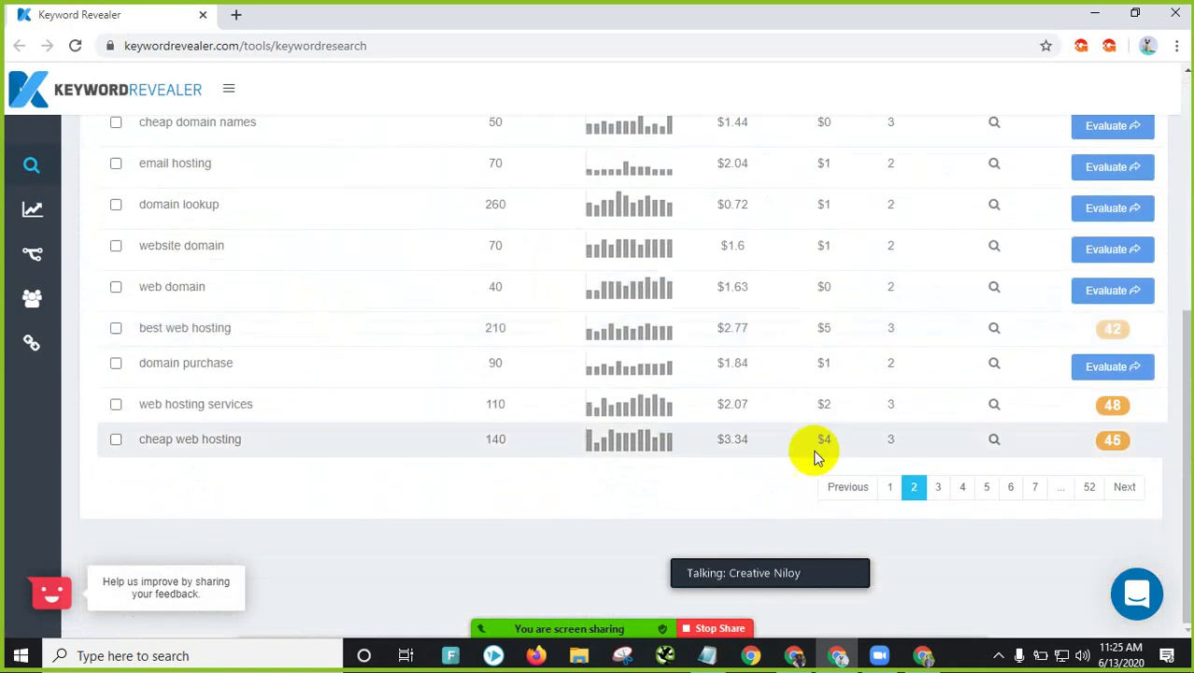
left_click(938, 487)
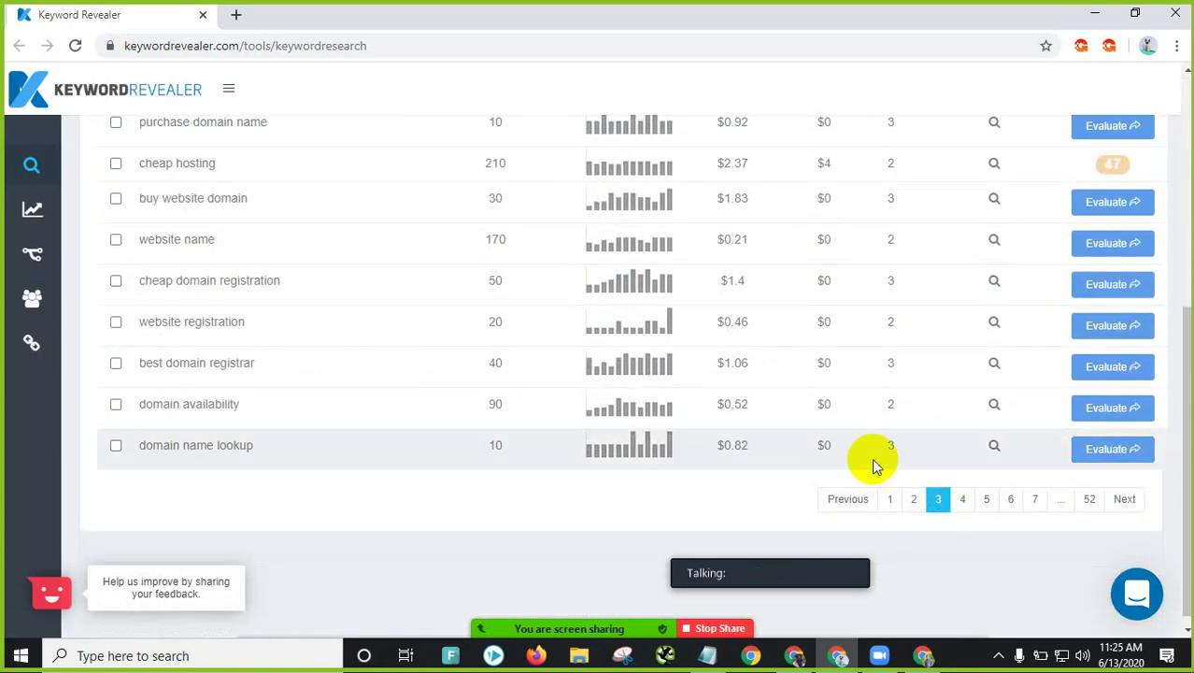
scroll(580, 395, "up", 3)
scroll(840, 449, "down", 3)
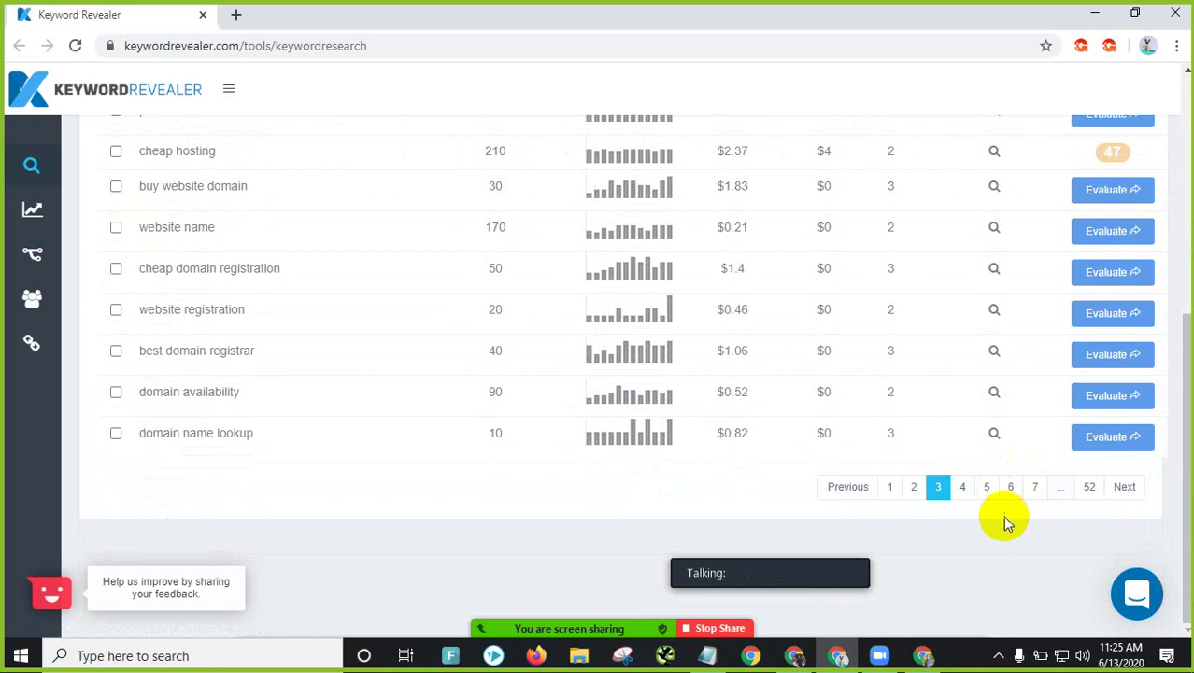
left_click(965, 487)
scroll(648, 381, "up", 4)
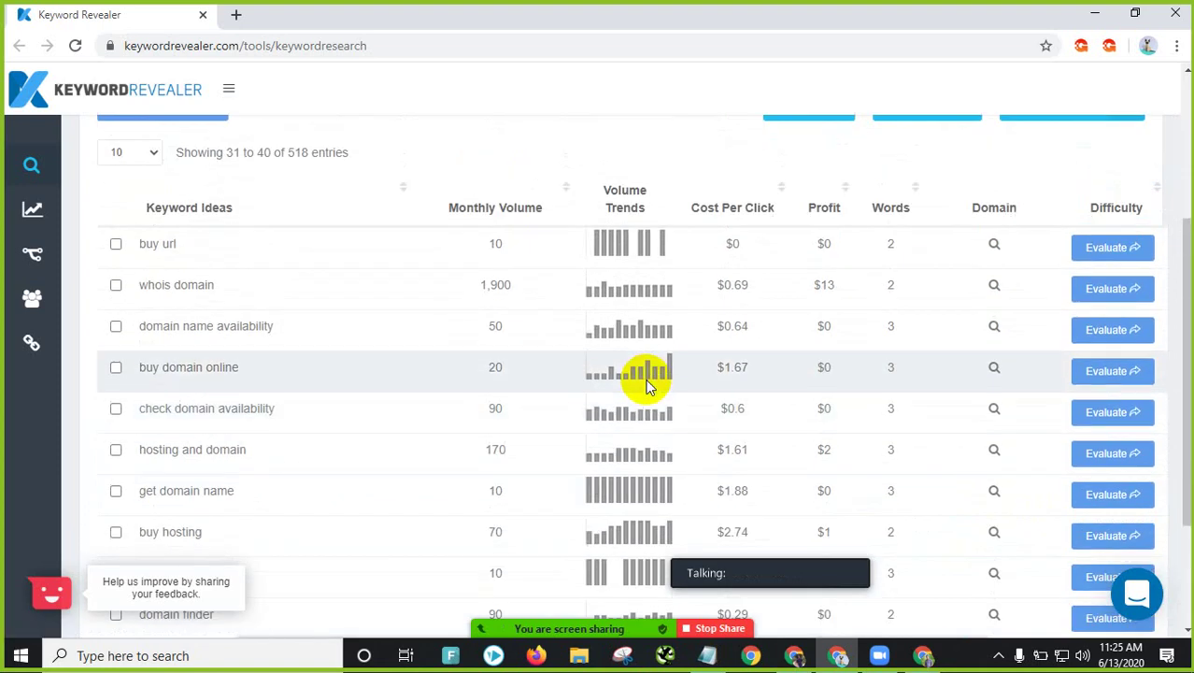
Step: Browse further through the "buy domain hosting" keyword ideas, from page 5 to page 12
scroll(642, 376, "down", 4)
left_click(985, 487)
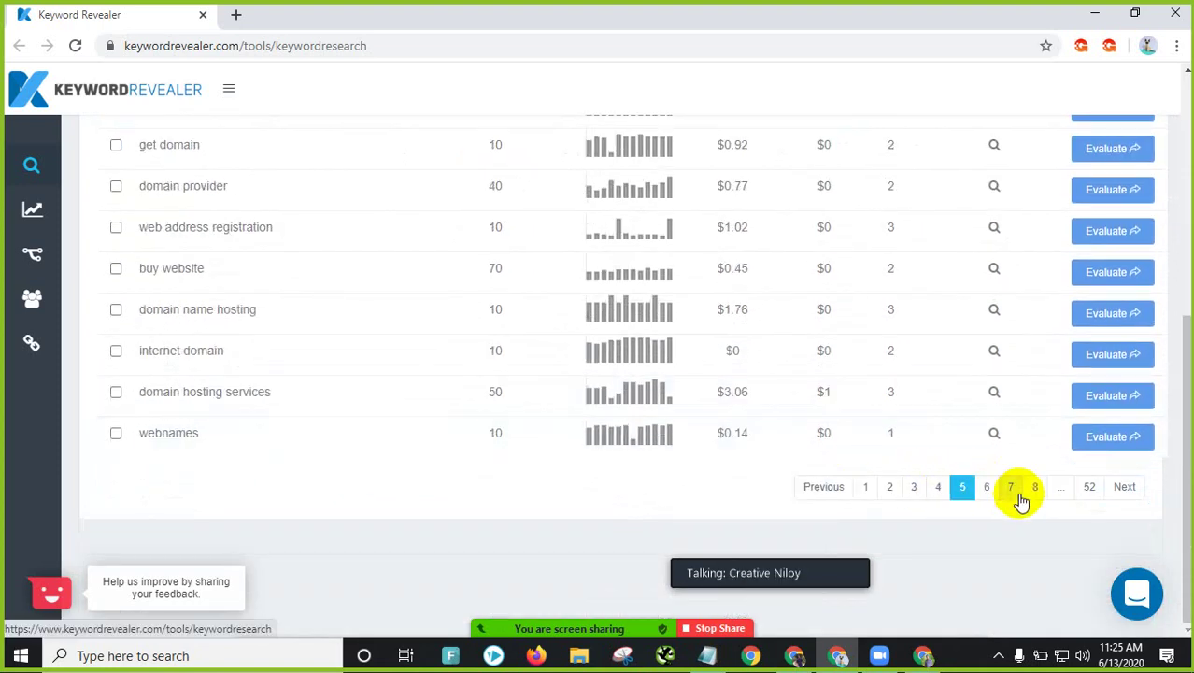
left_click(1010, 487)
left_click(1035, 487)
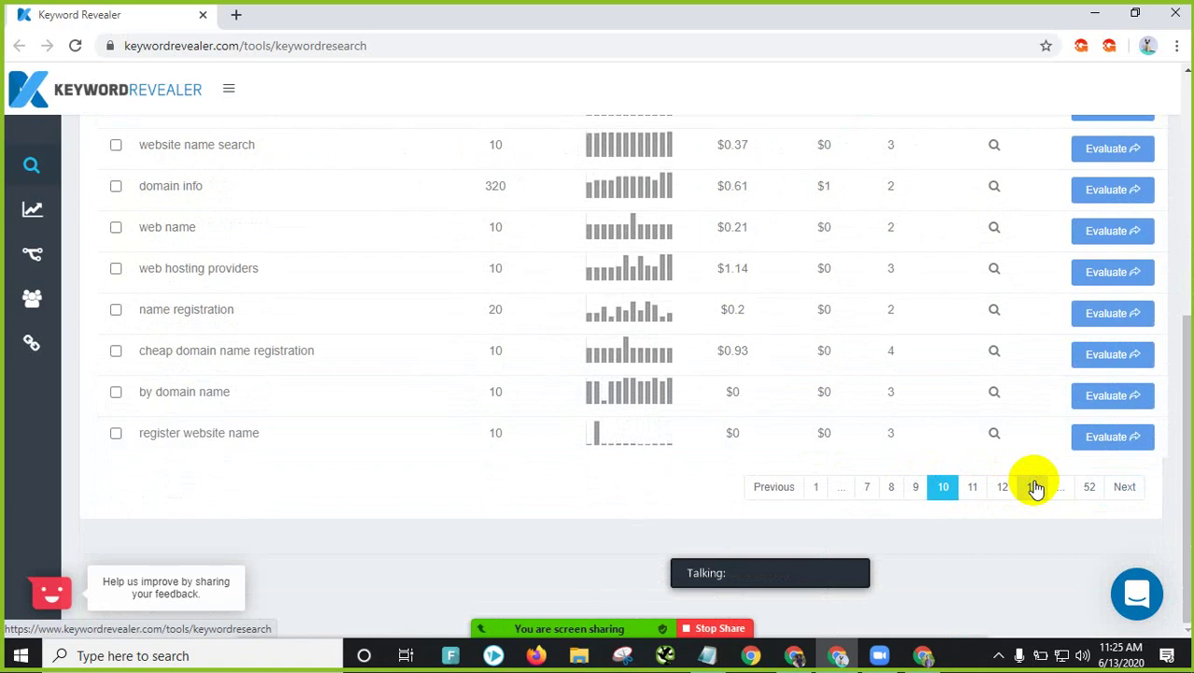
left_click(1004, 486)
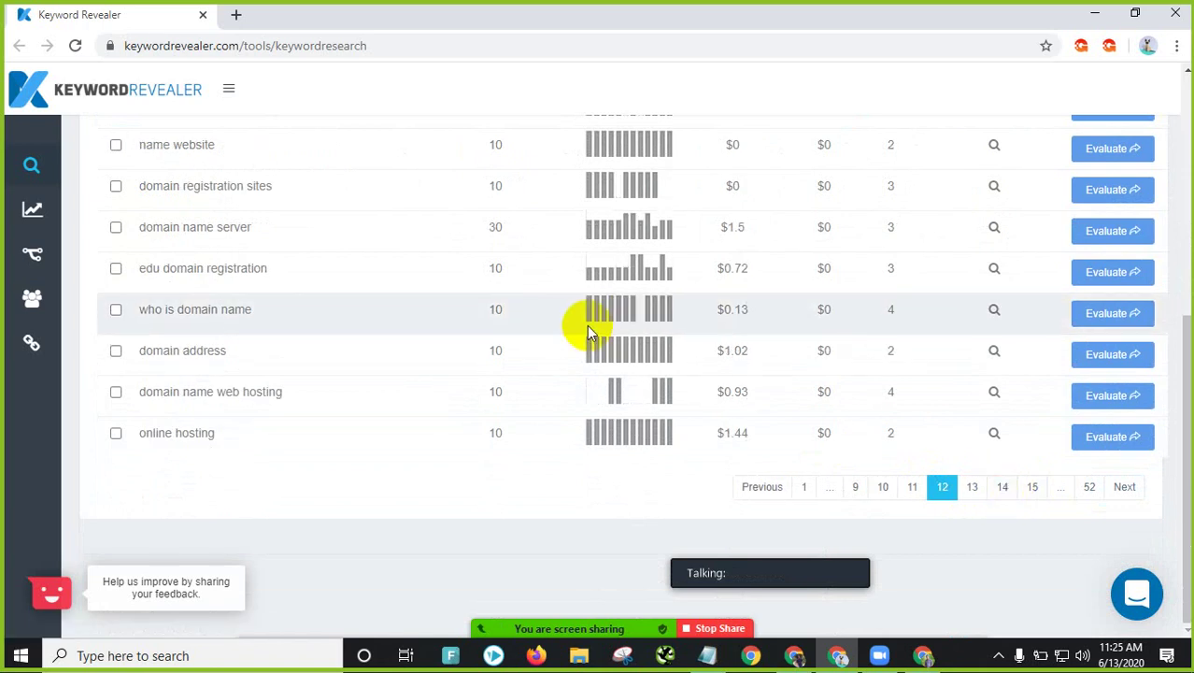
Step: Search for keyword ideas for "buy domain hosting bd" in Bangladesh, in English
scroll(587, 324, "up", 5)
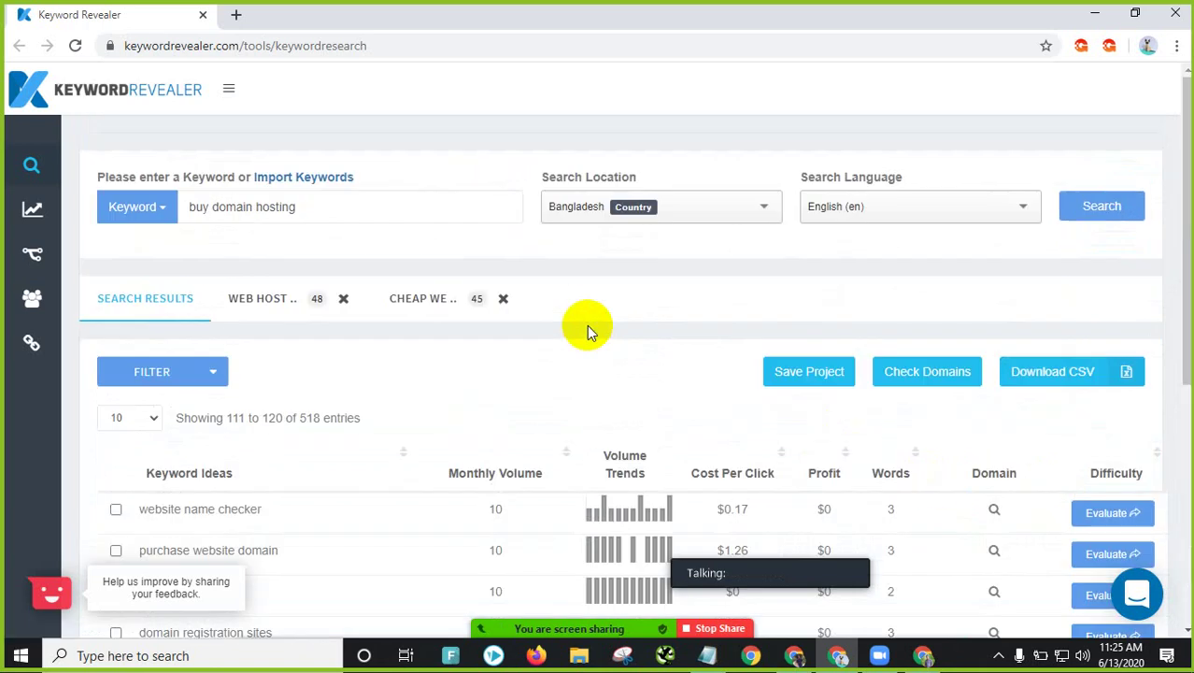
left_click(356, 214)
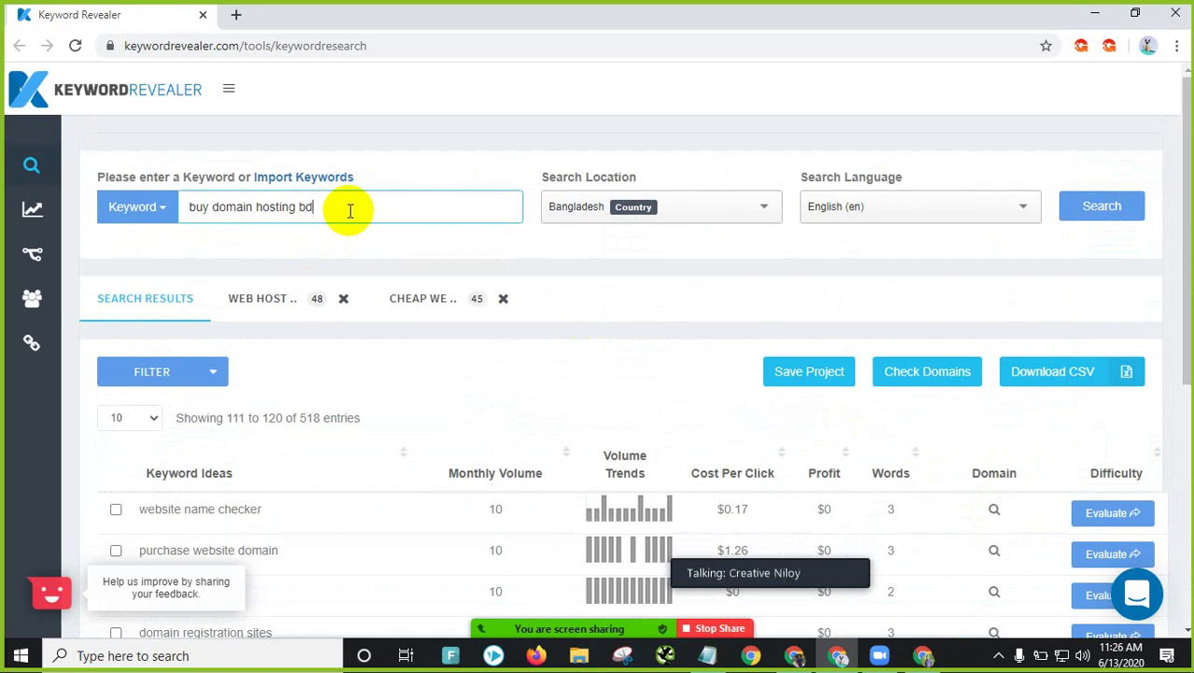
left_click(1104, 208)
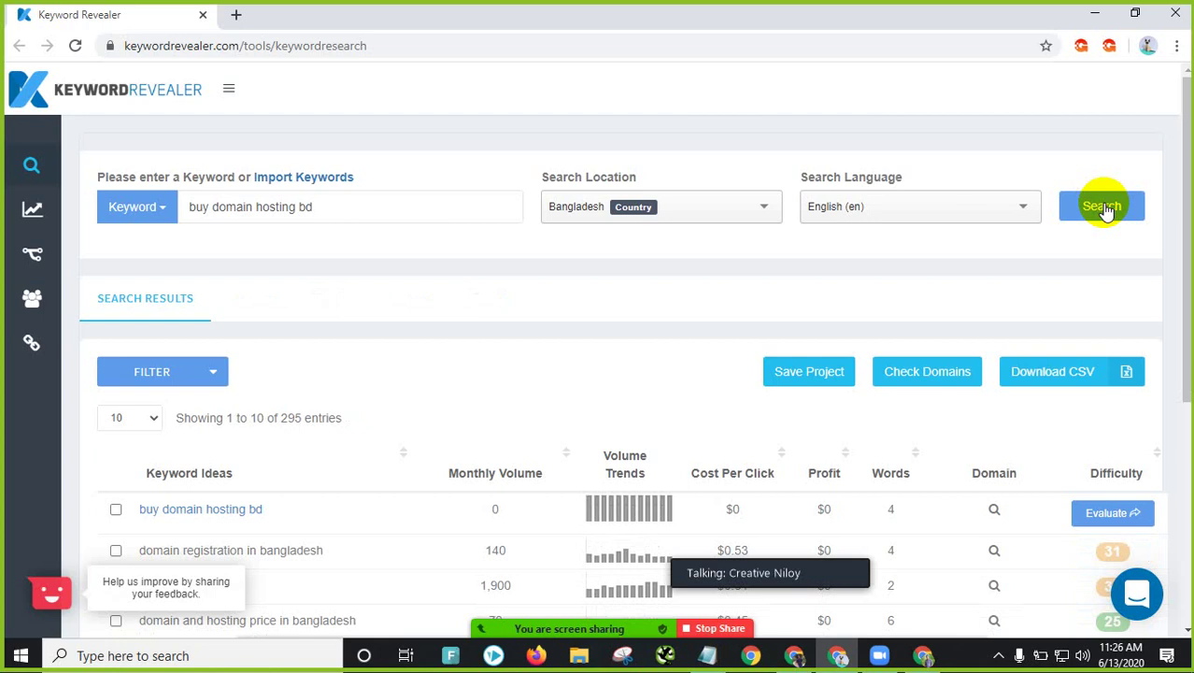
Step: Compare the Bangladesh keyword ideas on the first page, highlighting the monthly volumes of "hosting bangladesh" and "domain and hosting price in bangladesh"
scroll(275, 382, "down", 2)
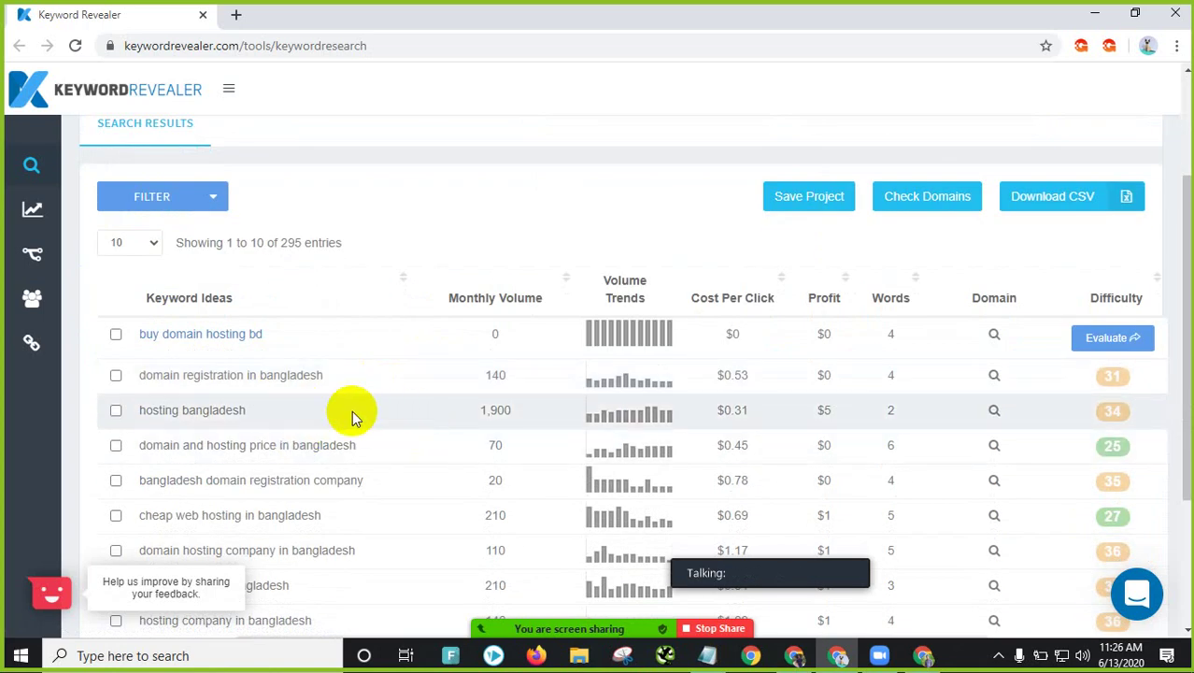
scroll(266, 404, "down", 1)
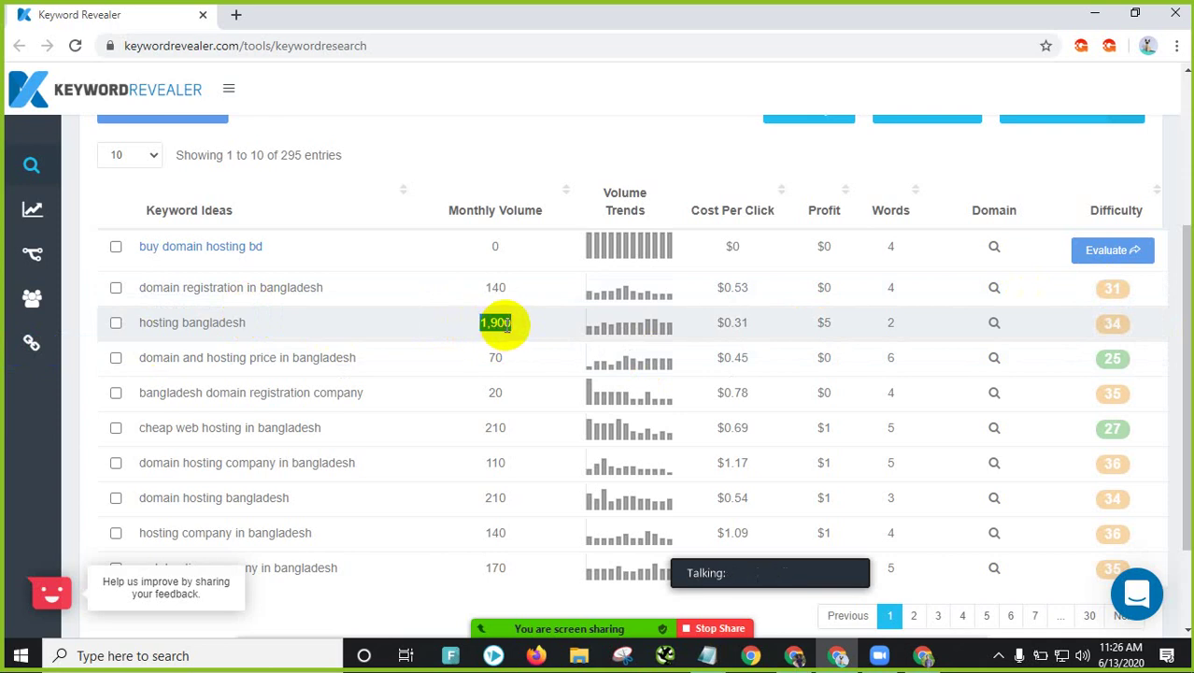
left_click_drag(161, 287, 278, 286)
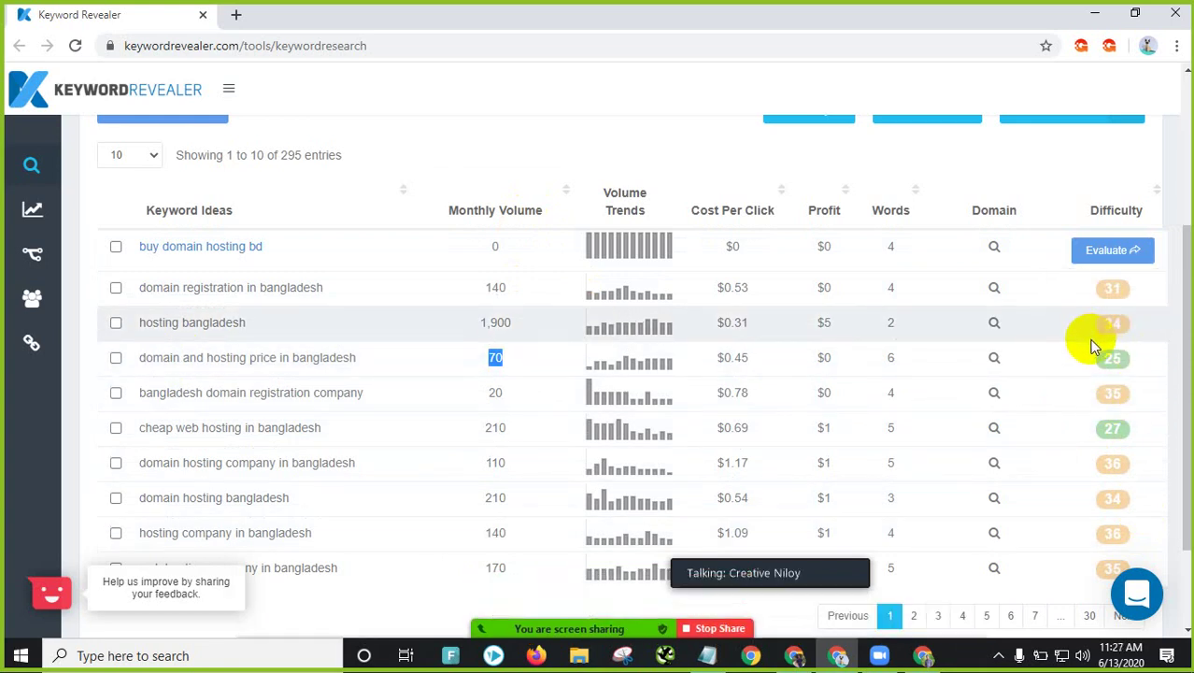
Step: Browse pages 2 to 4 of the "buy domain hosting bd" keyword ideas and return to page 1
scroll(286, 456, "down", 2)
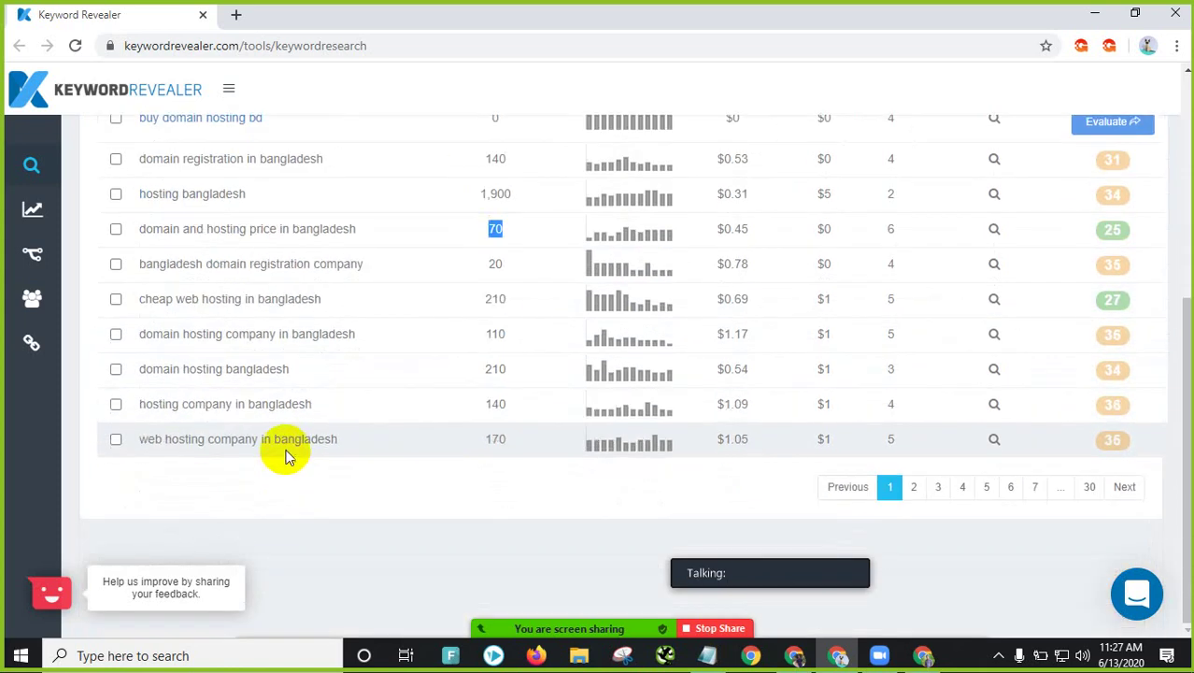
left_click(914, 488)
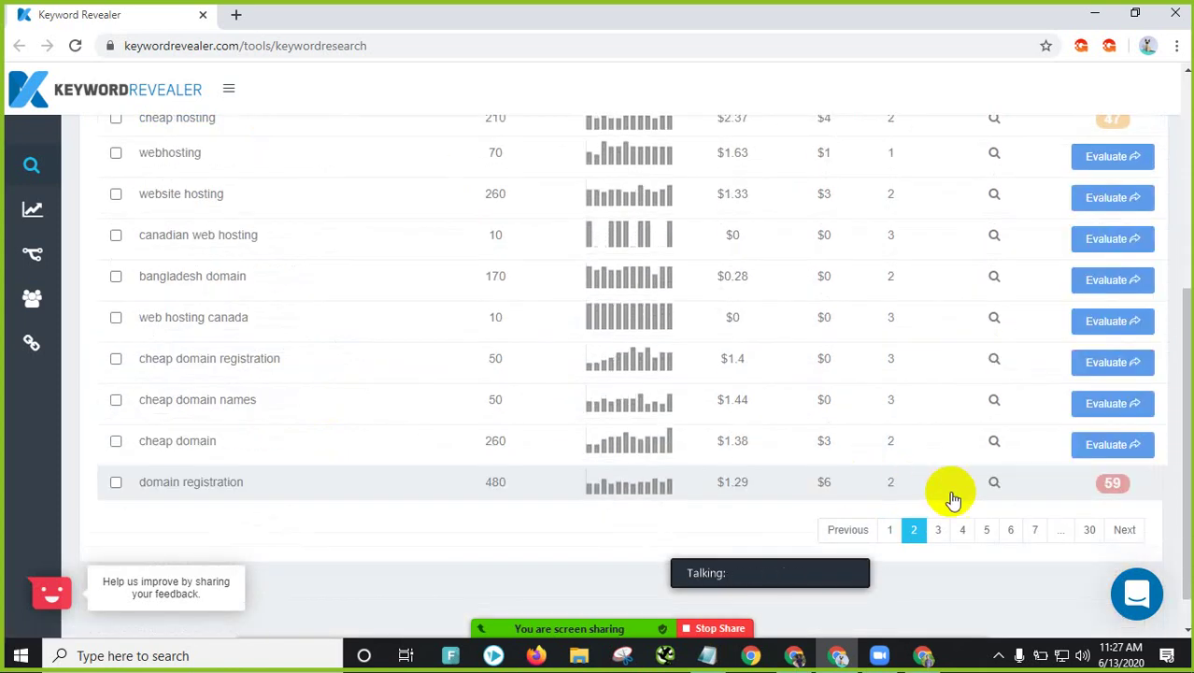
left_click(938, 527)
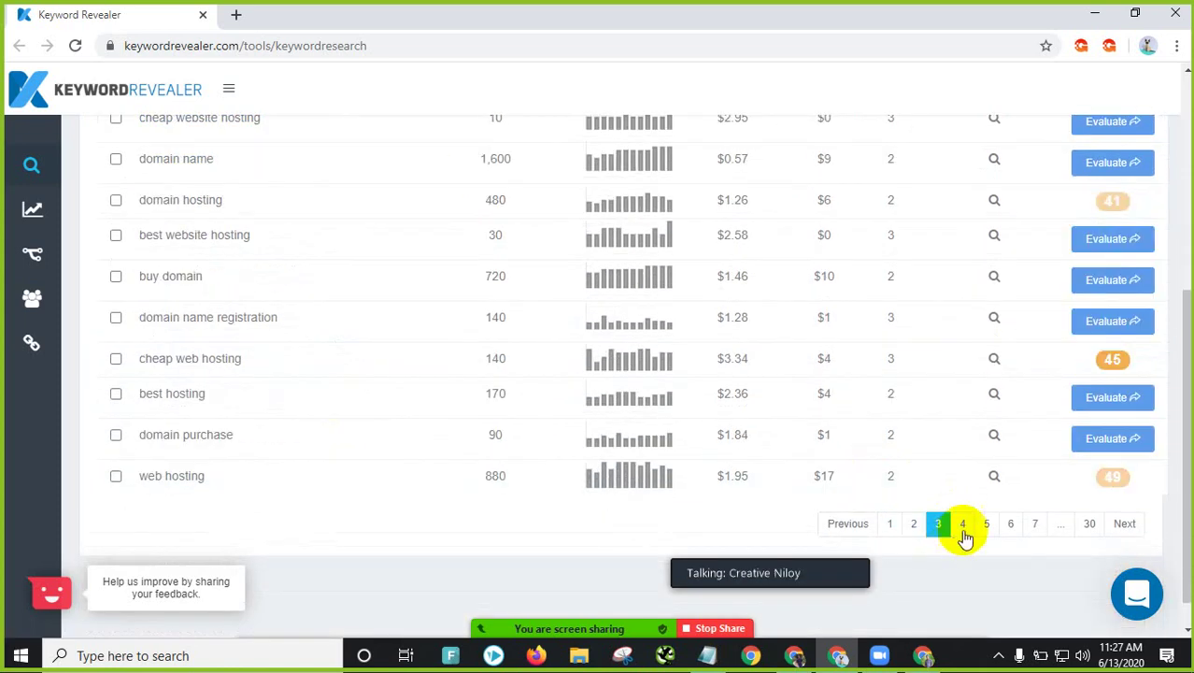
left_click(963, 528)
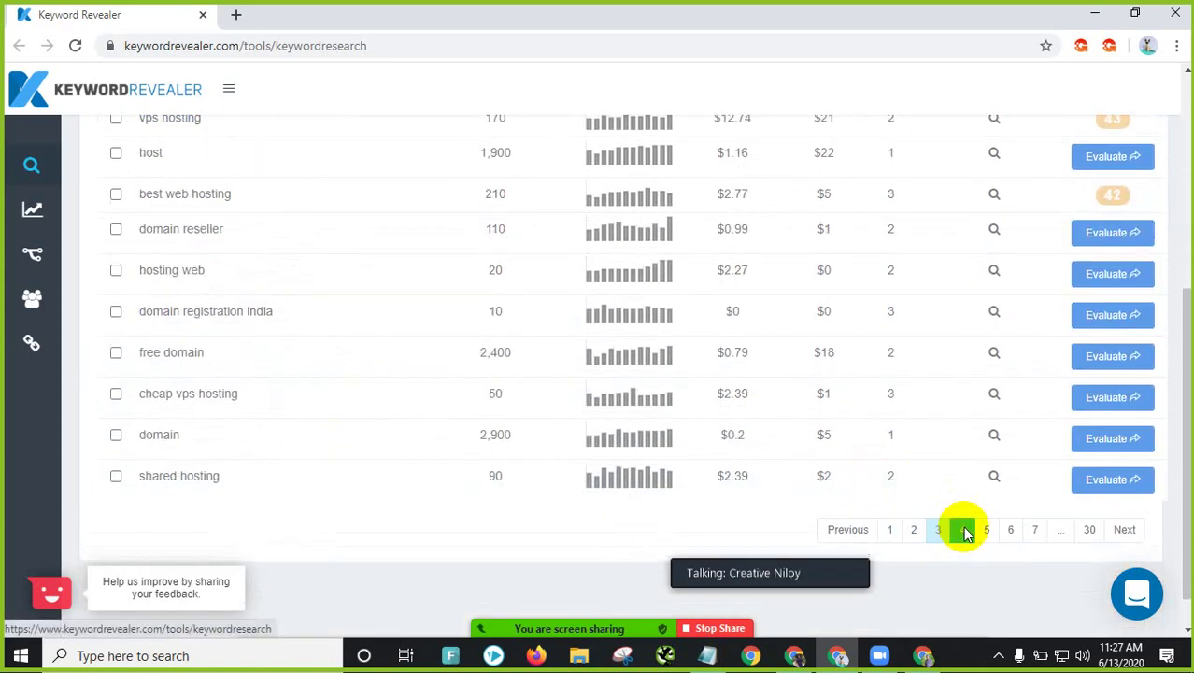
left_click(879, 530)
Step: Re-evaluate the difficulty of "domain registration in bangladesh", "hosting bangladesh" and "domain and hosting price in bangladesh"
scroll(315, 440, "down", 2)
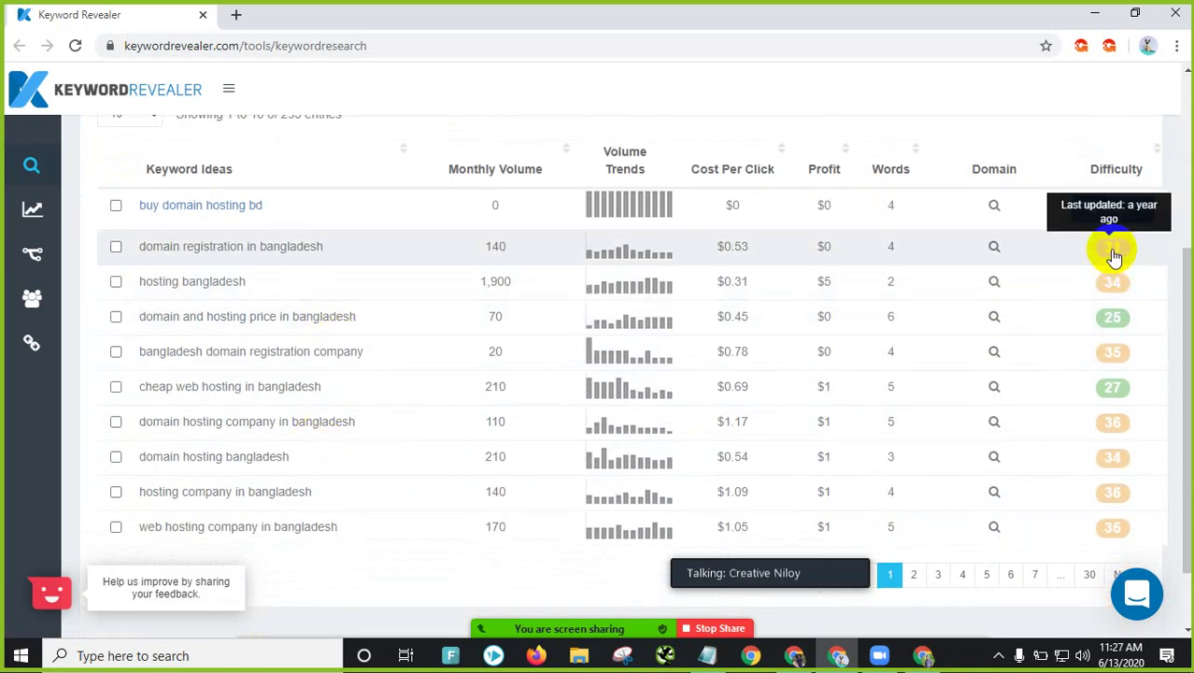
left_click(1112, 254)
left_click(1113, 282)
left_click(1113, 316)
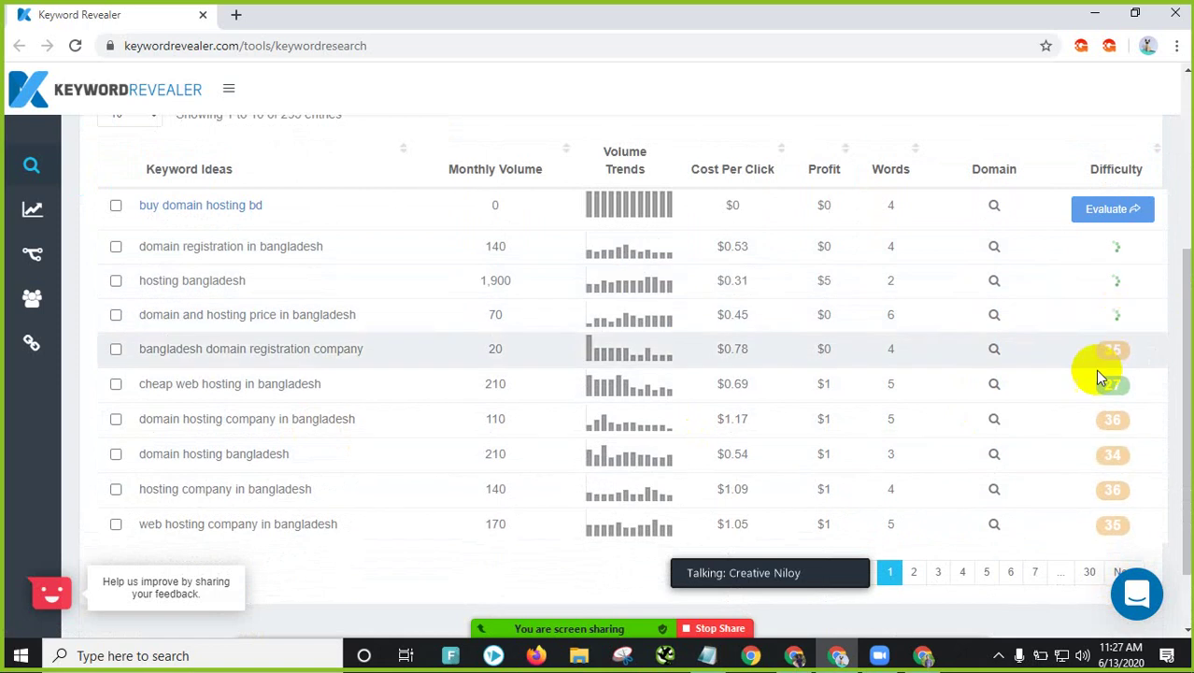
scroll(205, 369, "up", 3)
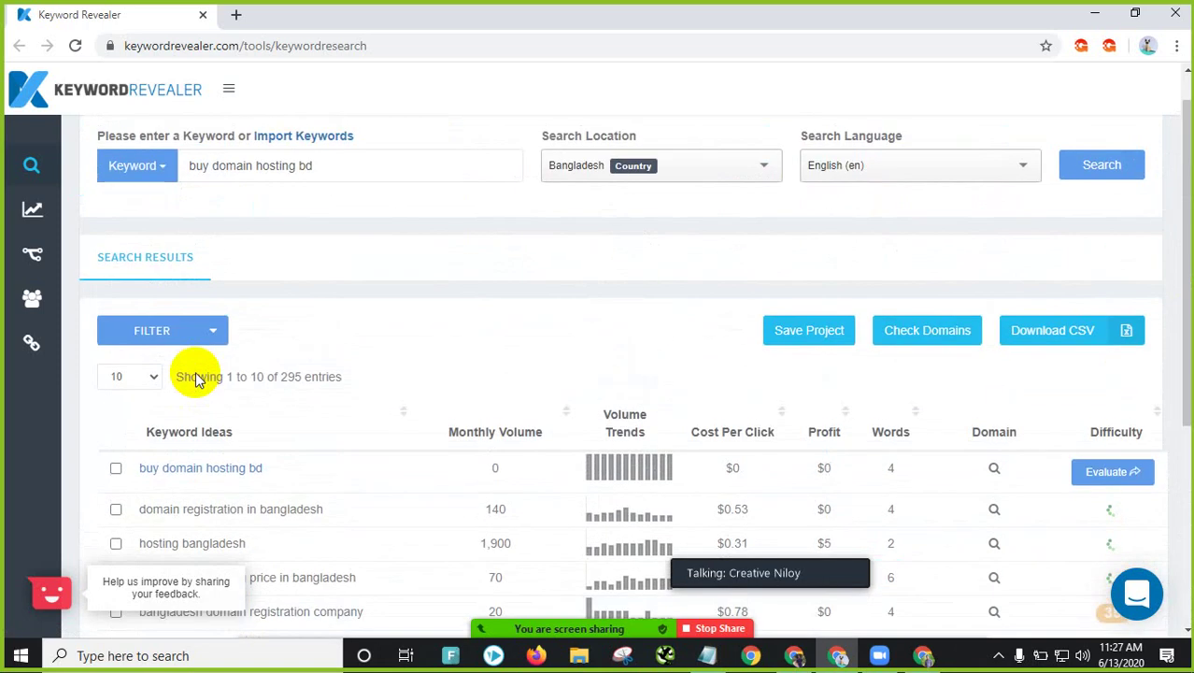
scroll(344, 413, "down", 2)
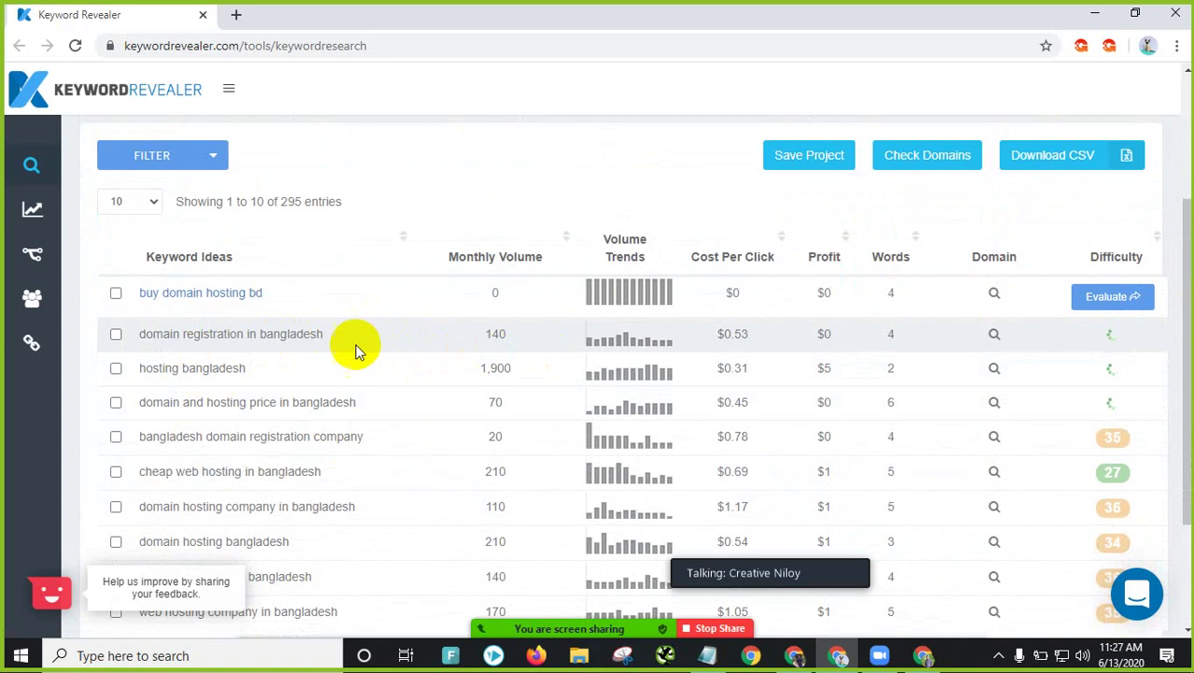
Step: Highlight the competition rating in the keyword difficulty report for "hosting bangladesh"
left_click(172, 343)
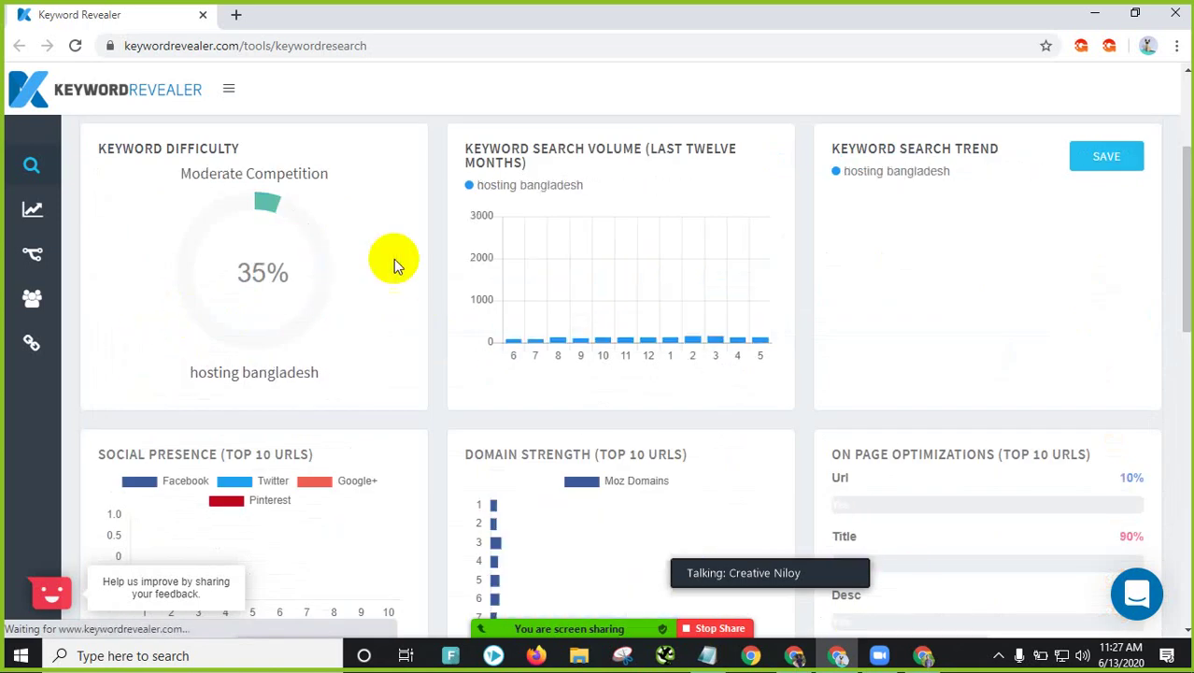
left_click_drag(175, 178, 308, 186)
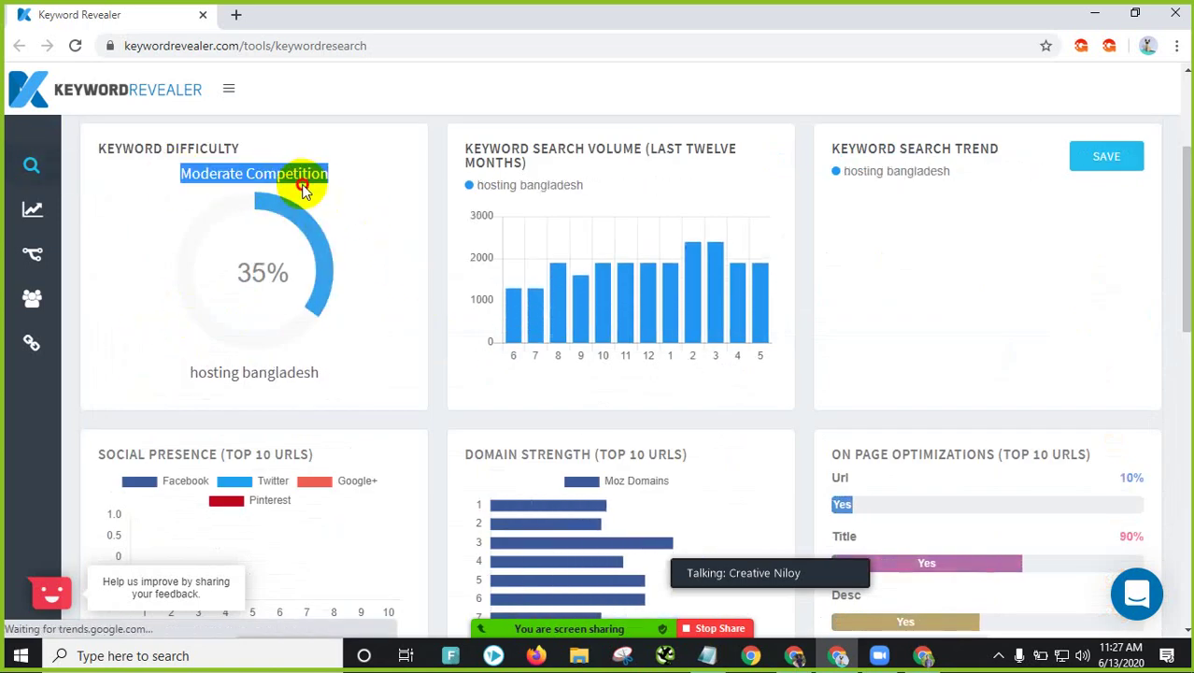
scroll(308, 183, "up", 1)
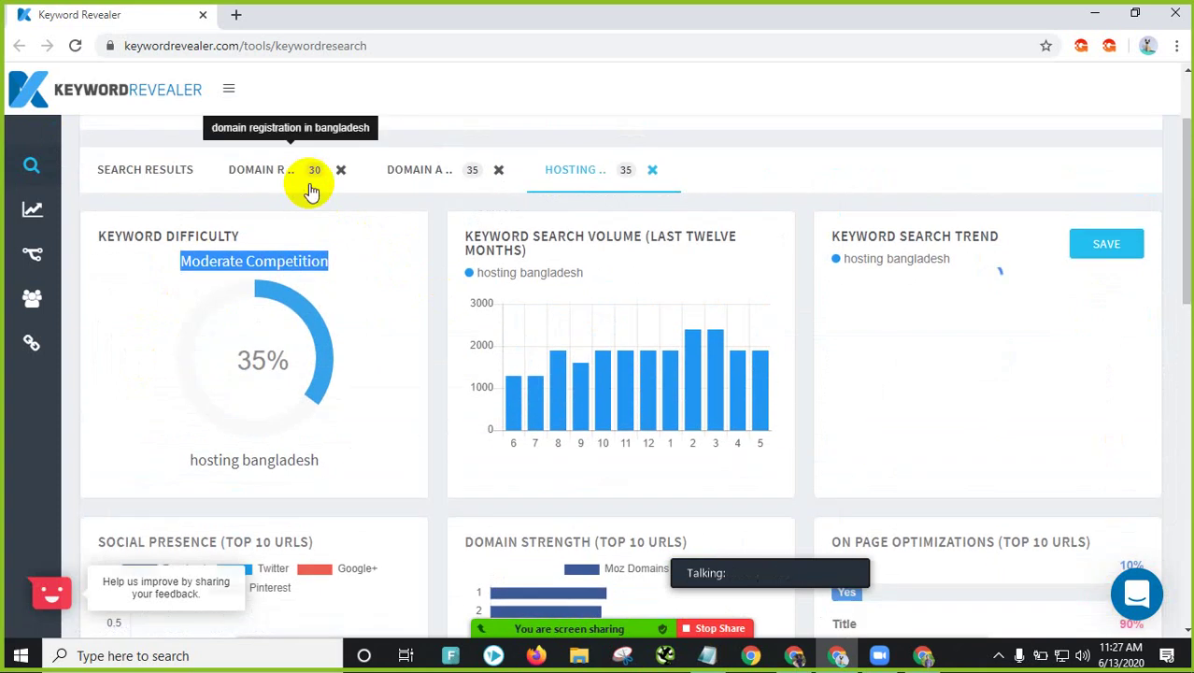
Step: Compare the difficulty reports of the evaluated keywords, reviewing the metrics of "domain registration in bangladesh"
left_click(252, 168)
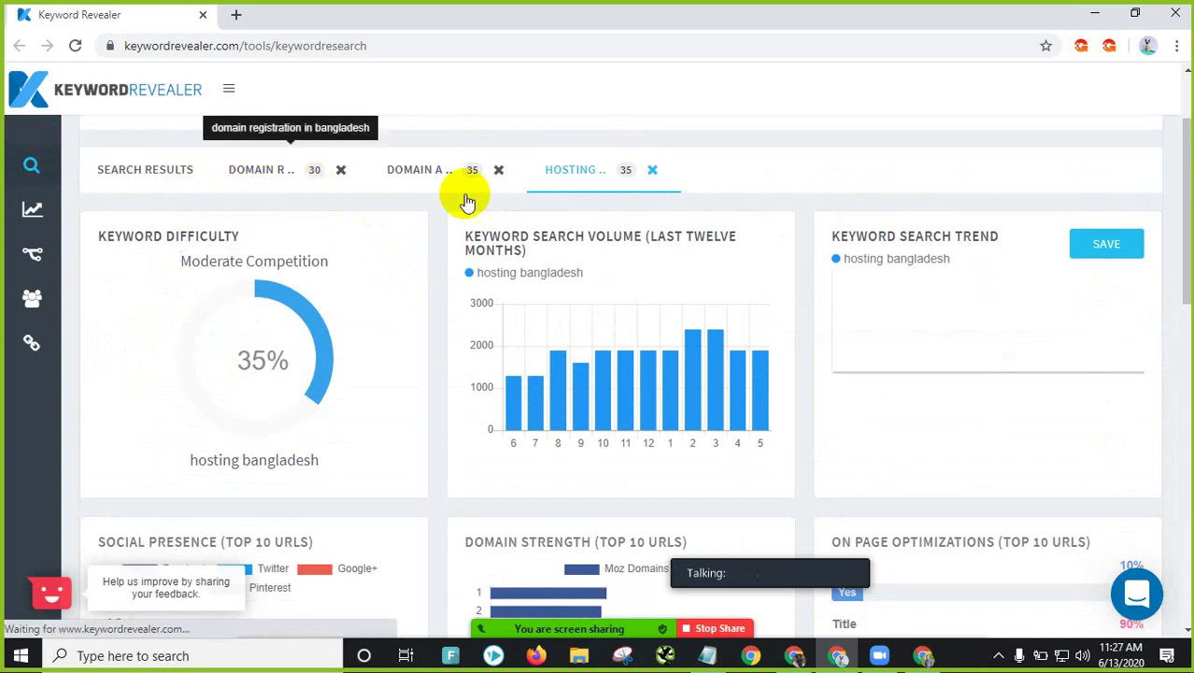
left_click(420, 169)
left_click(572, 172)
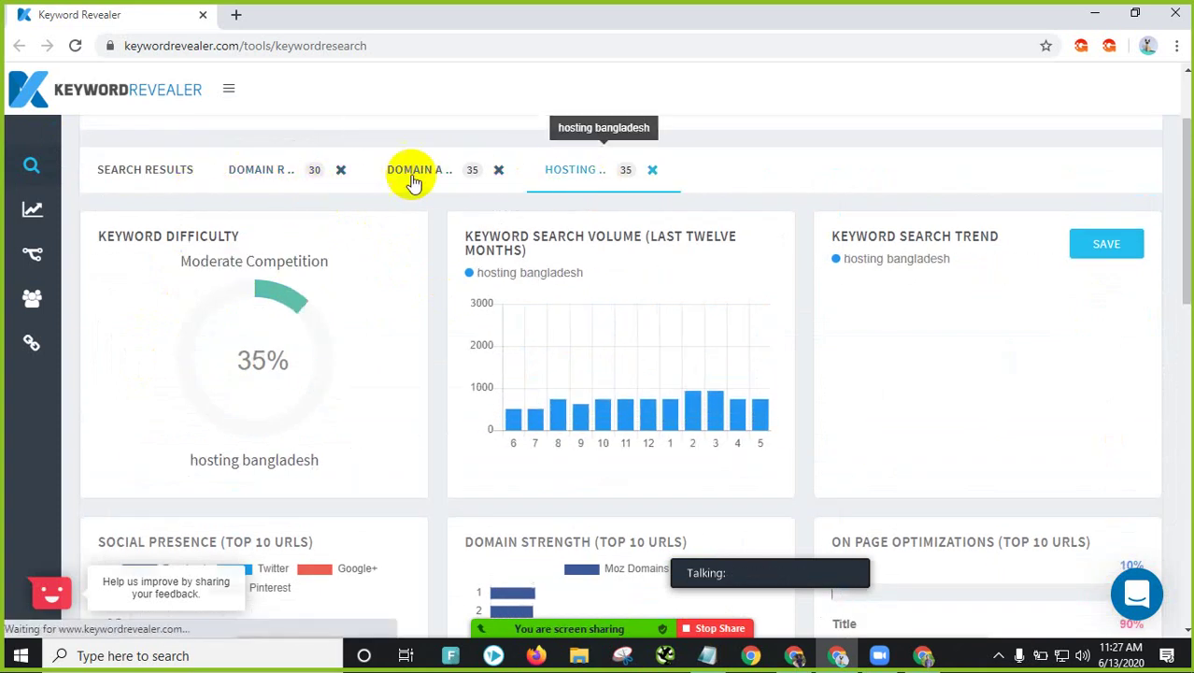
left_click(269, 185)
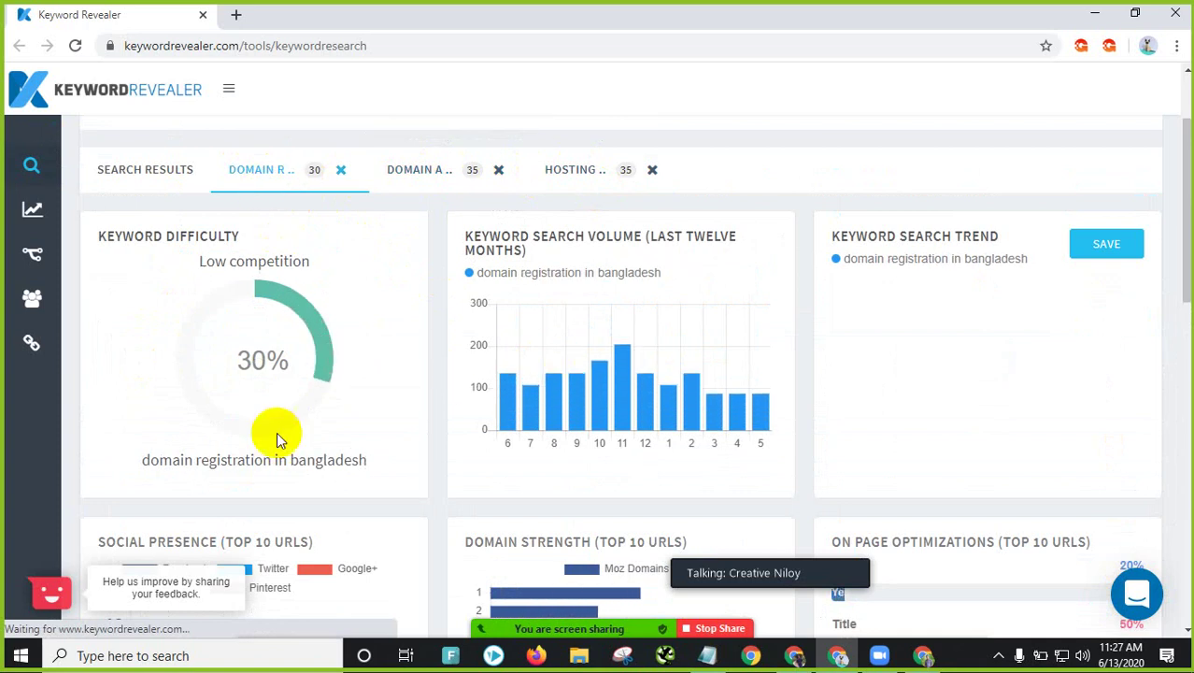
scroll(281, 435, "down", 1)
scroll(325, 450, "down", 5)
scroll(344, 426, "up", 5)
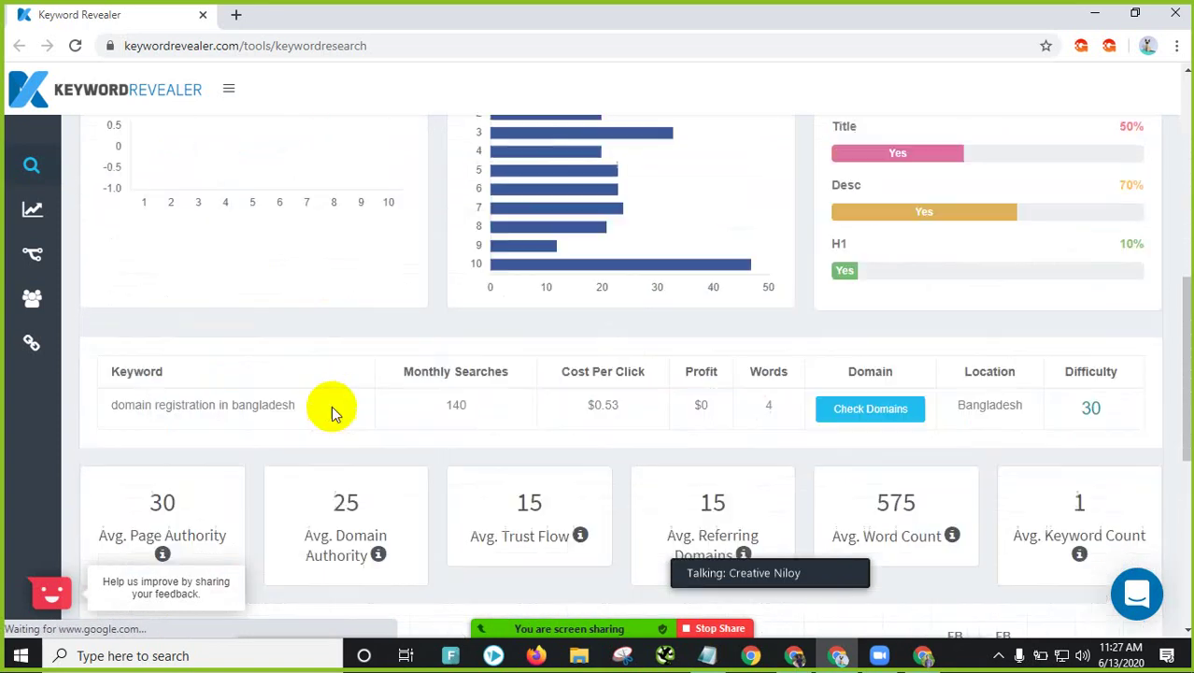
scroll(330, 406, "up", 3)
Step: Re-evaluate the difficulty of "bangladesh domain registration company", "cheap web hosting in bangladesh" and "domain hosting company in bangladesh" in the search results
left_click(152, 255)
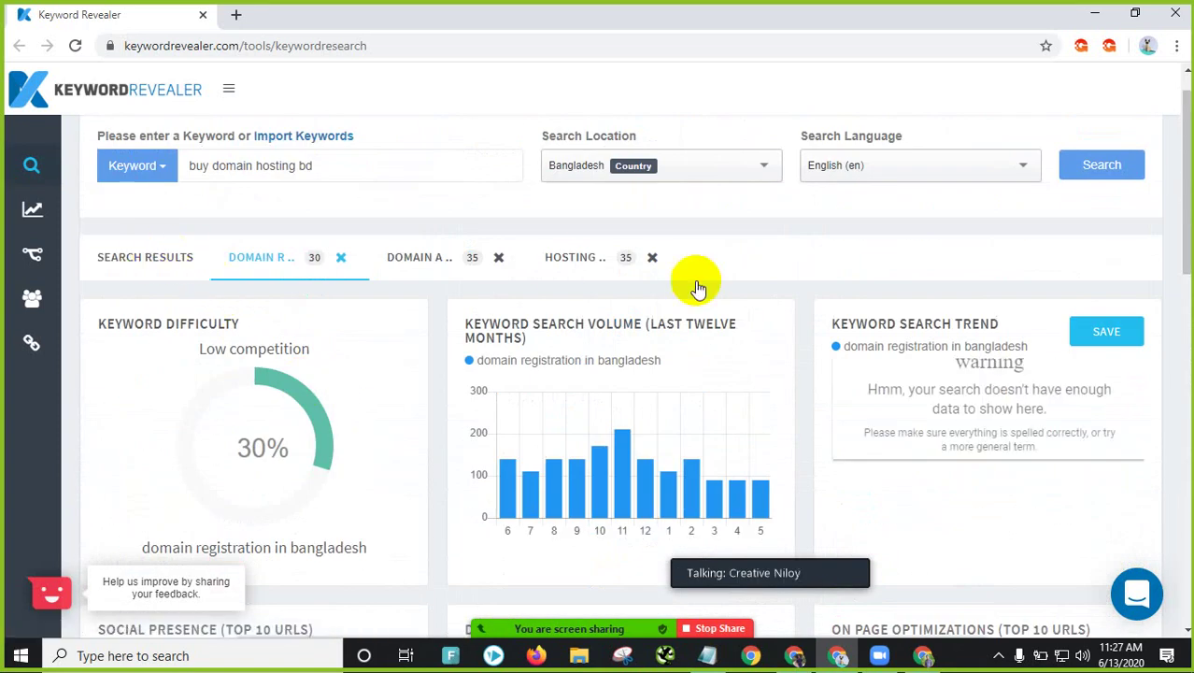
scroll(1084, 417, "down", 3)
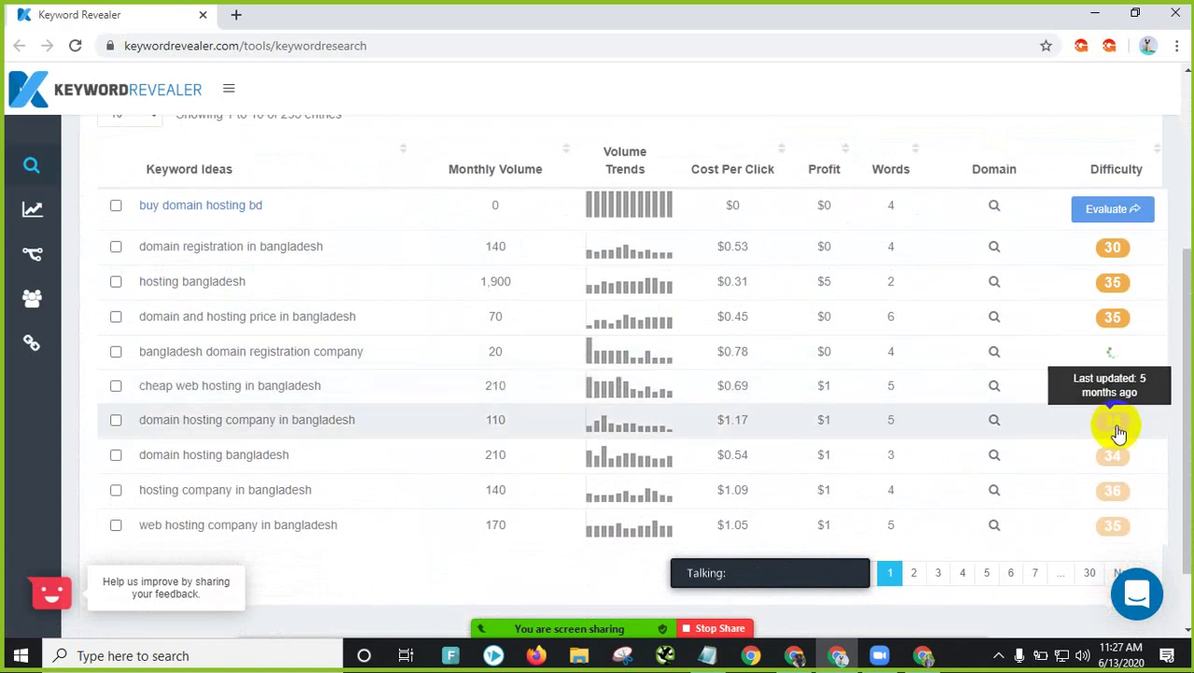
scroll(1121, 450, "down", 1)
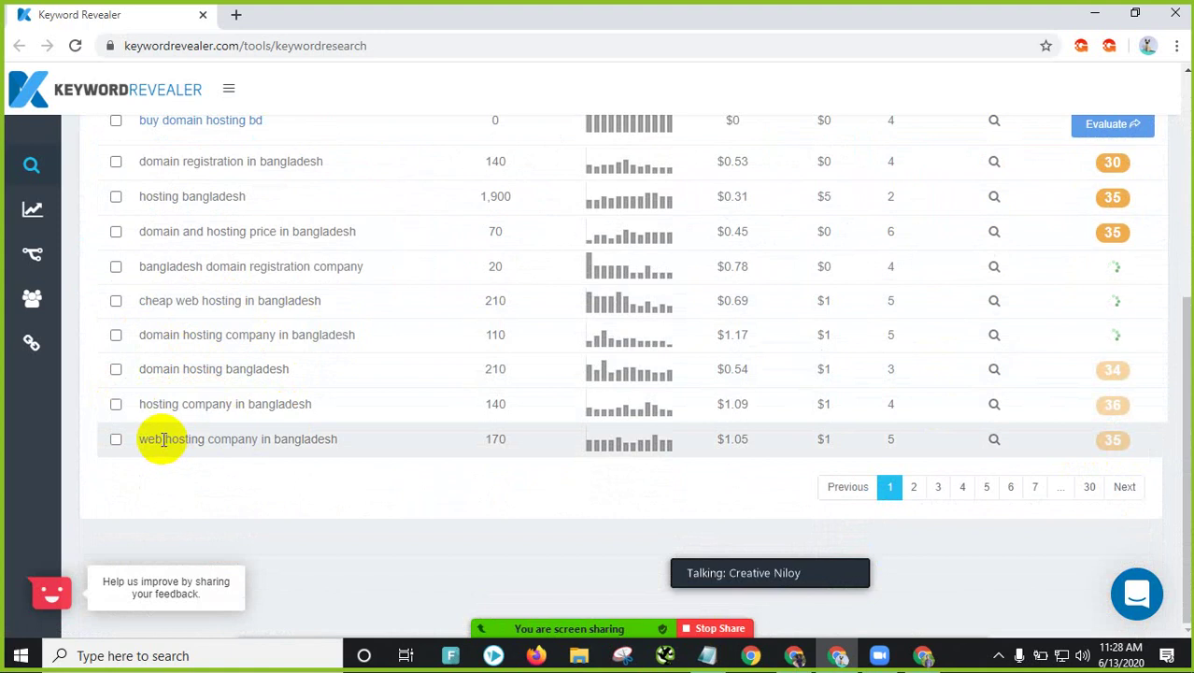
Step: Switch to the Notepad keyword list, highlight "lowest price domain and hosting", and return to the browser
left_click(707, 655)
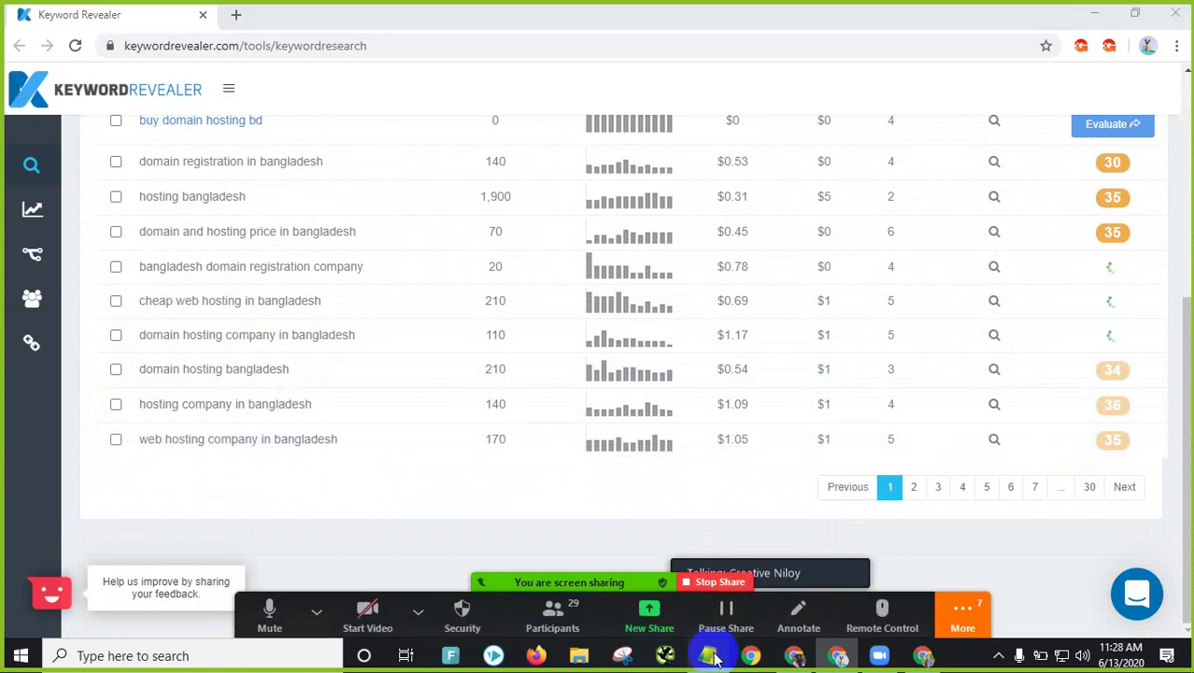
left_click(229, 292)
left_click_drag(180, 226, 297, 227)
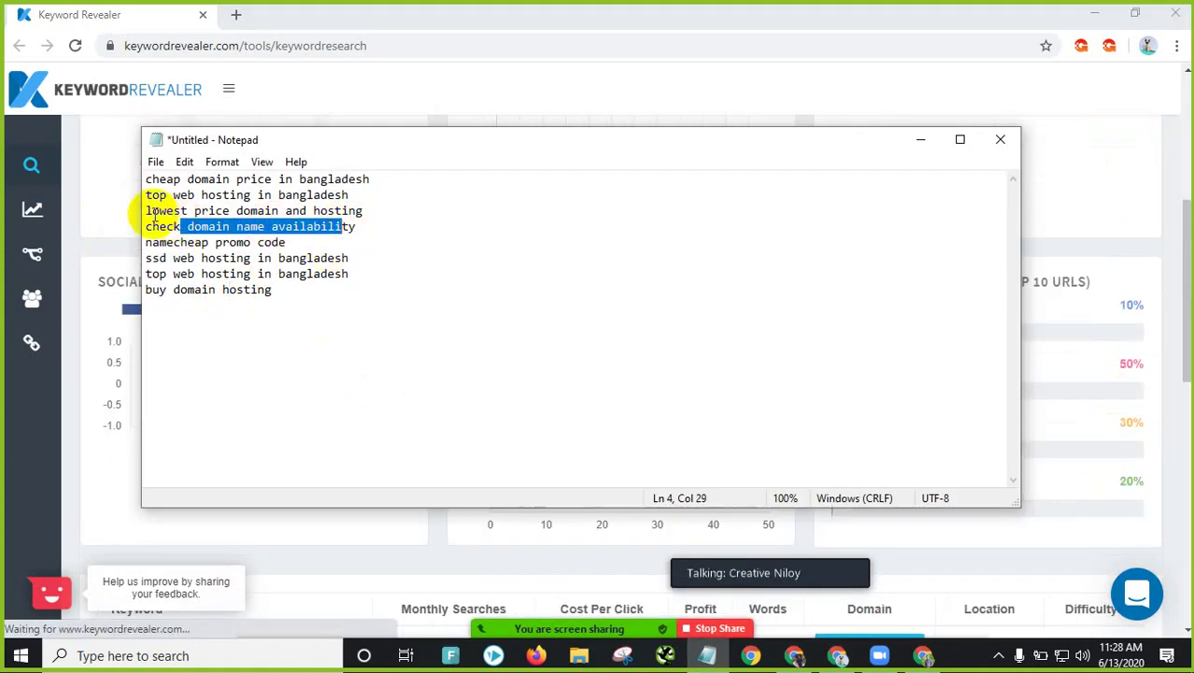
left_click_drag(147, 212, 407, 207)
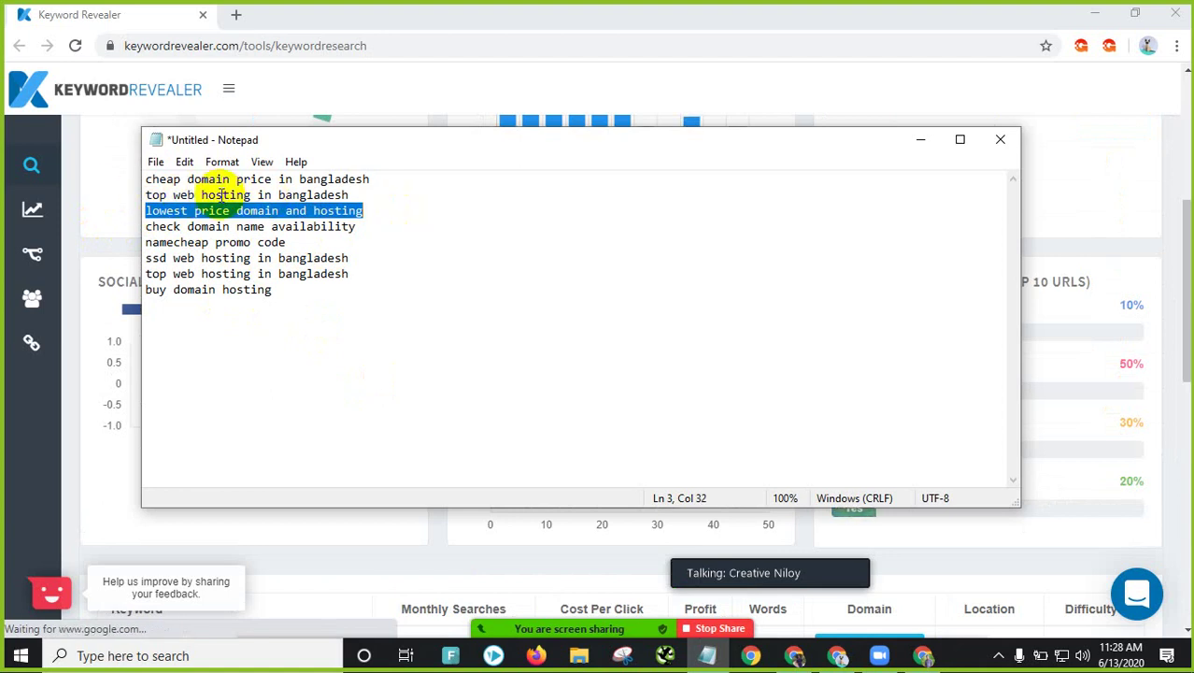
left_click(910, 140)
Step: Re-evaluate the difficulty of "domain hosting bangladesh", "hosting company in bangladesh" and "web hosting company in bangladesh" in the search results
scroll(766, 322, "down", 2)
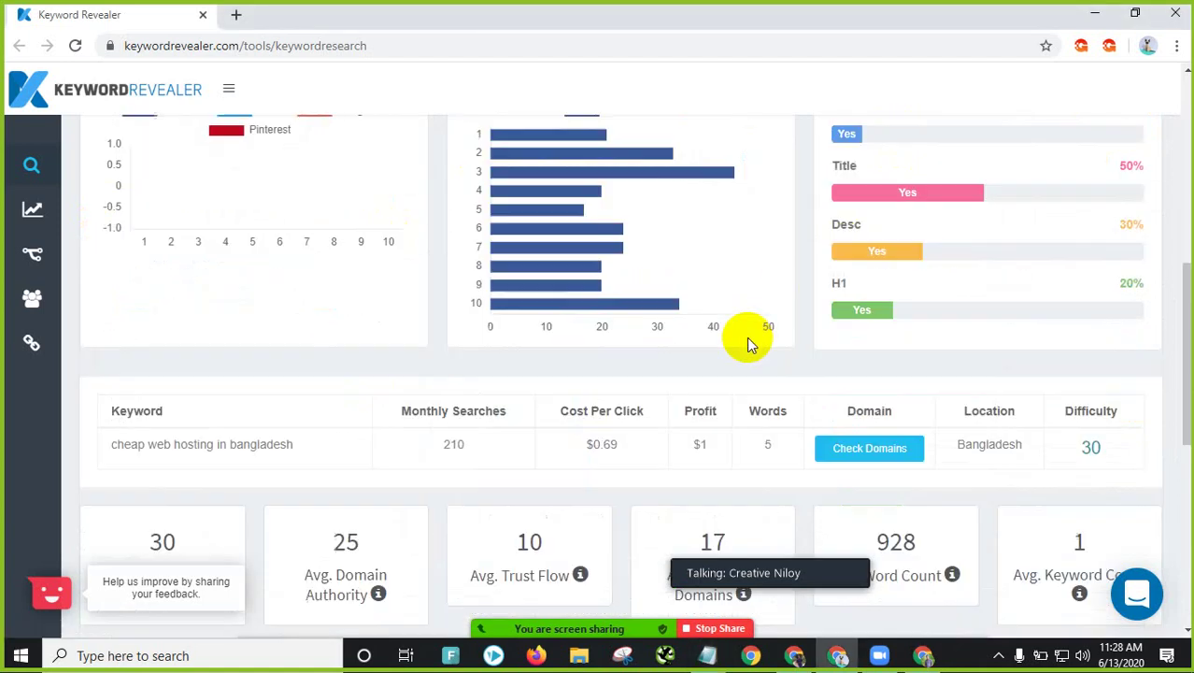
scroll(320, 235, "up", 6)
left_click(186, 282)
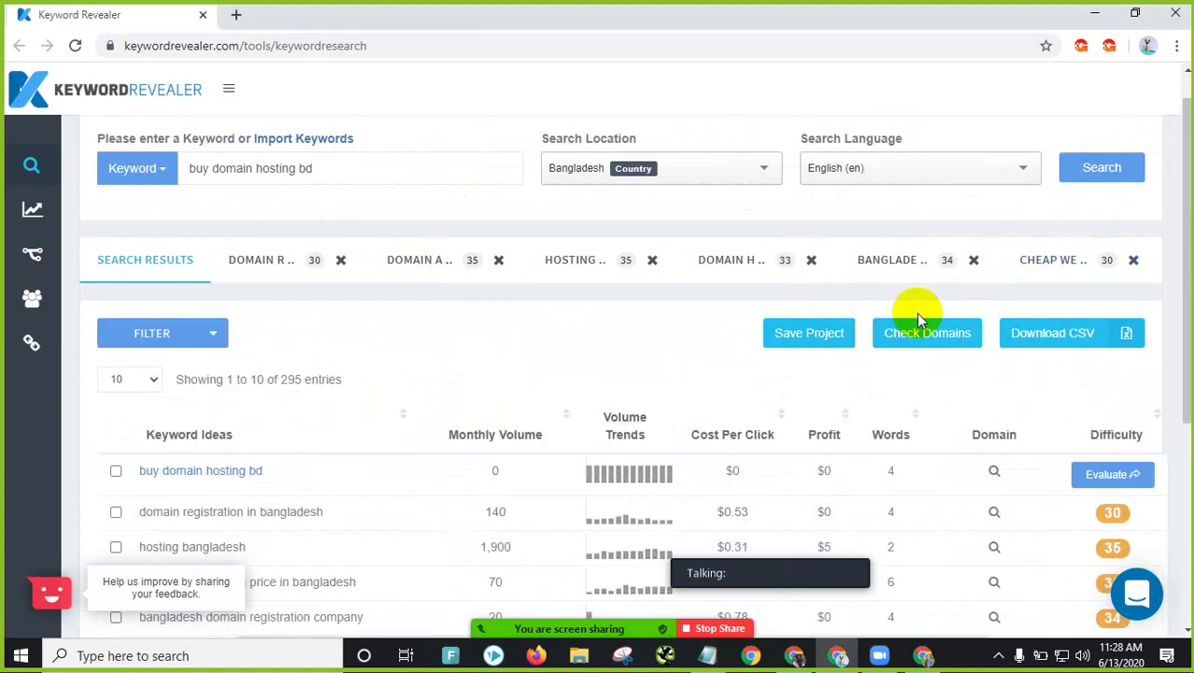
scroll(914, 324, "down", 4)
left_click(1111, 371)
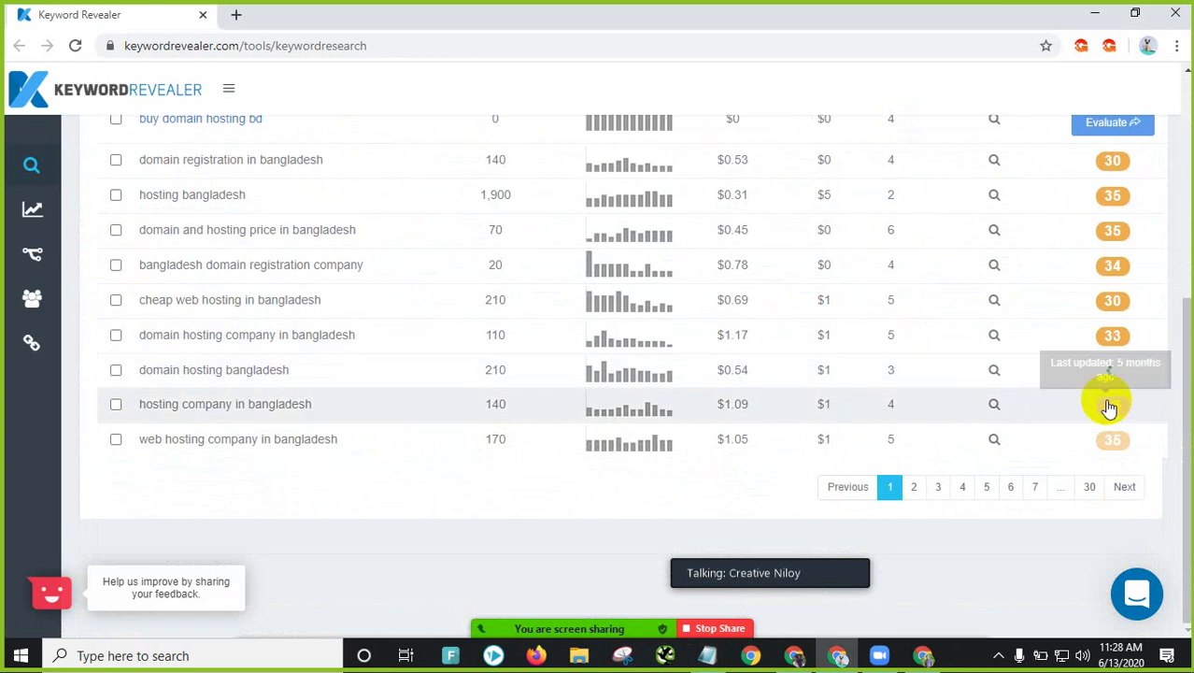
left_click(1111, 405)
left_click(1114, 439)
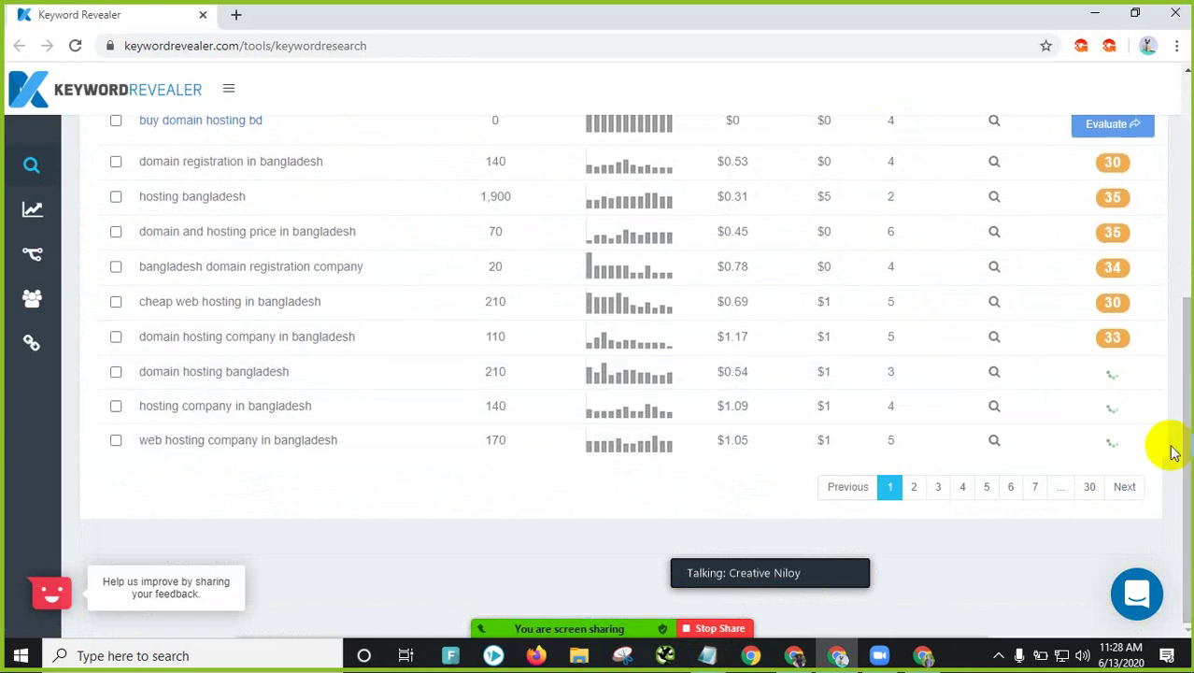
Step: Browse pages 2 and 3 of the "buy domain hosting bd" keyword ideas
left_click(913, 487)
scroll(582, 334, "up", 1)
scroll(581, 334, "up", 1)
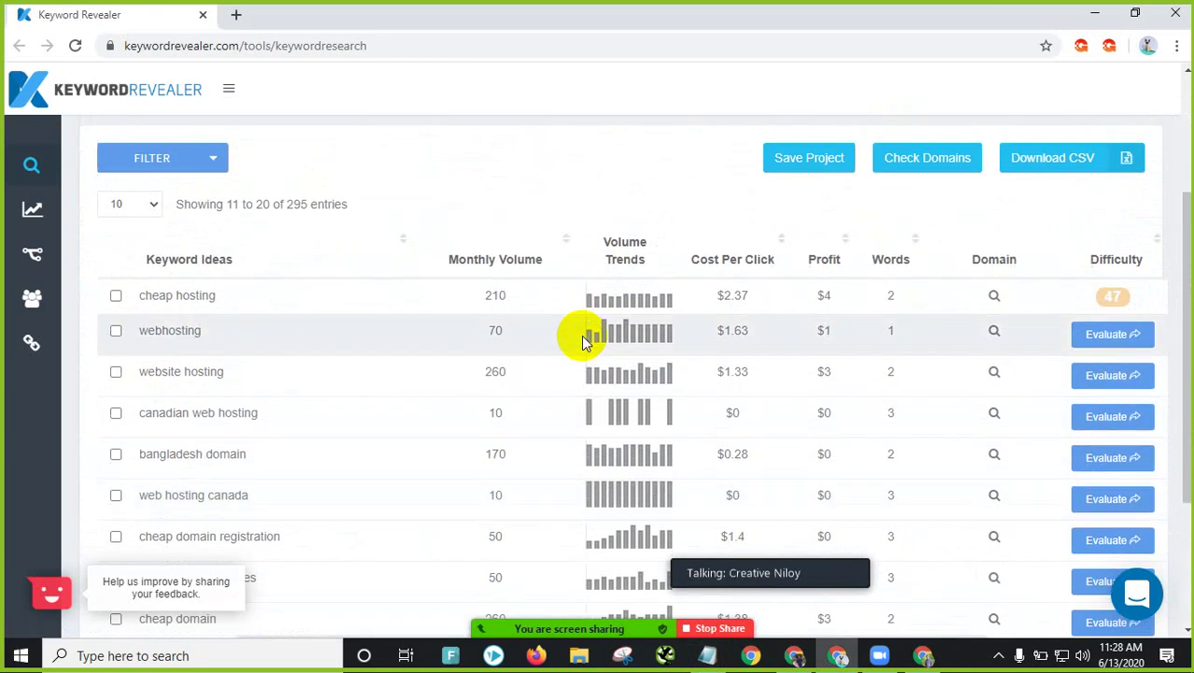
scroll(581, 335, "down", 1)
scroll(586, 348, "down", 1)
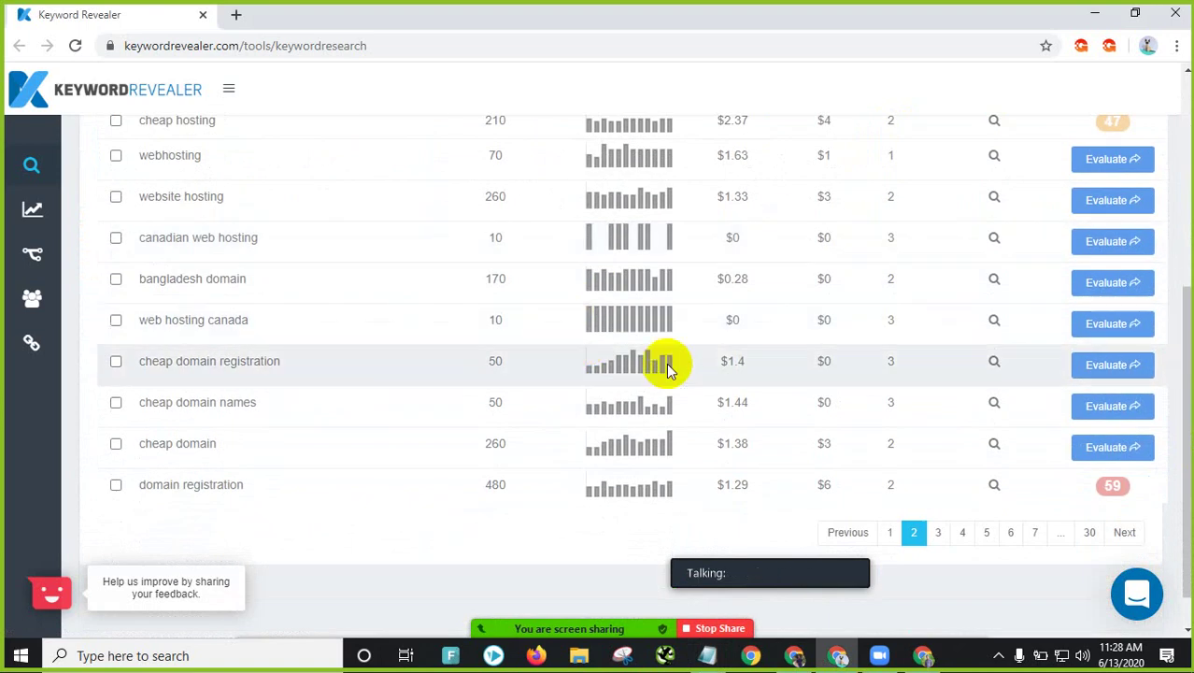
left_click(935, 530)
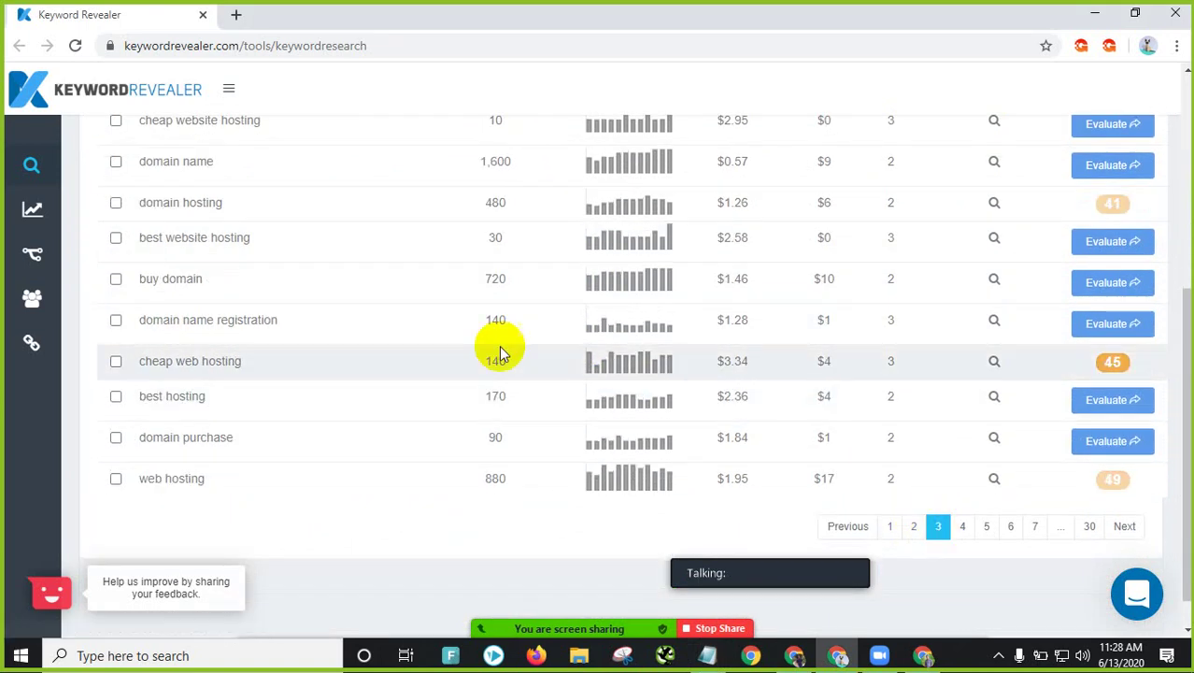
scroll(499, 347, "up", 2)
scroll(466, 341, "down", 3)
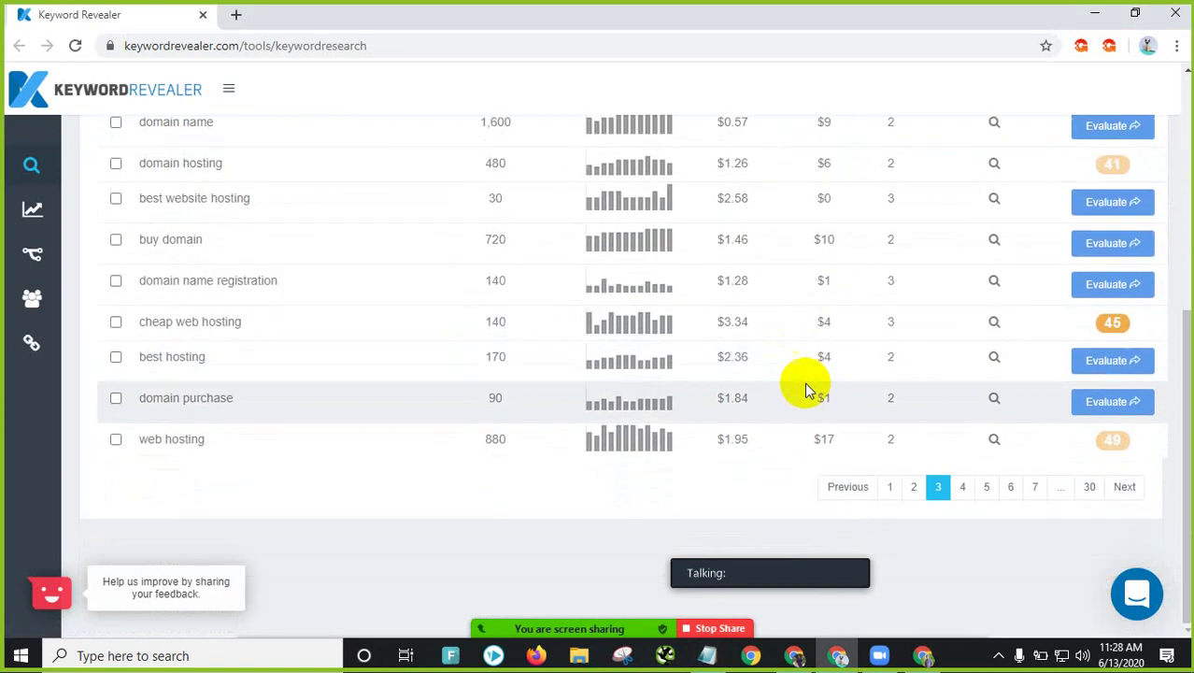
Step: Return from the newly opened difficulty reports to the search results and view page 4 of the keyword ideas
left_click(959, 486)
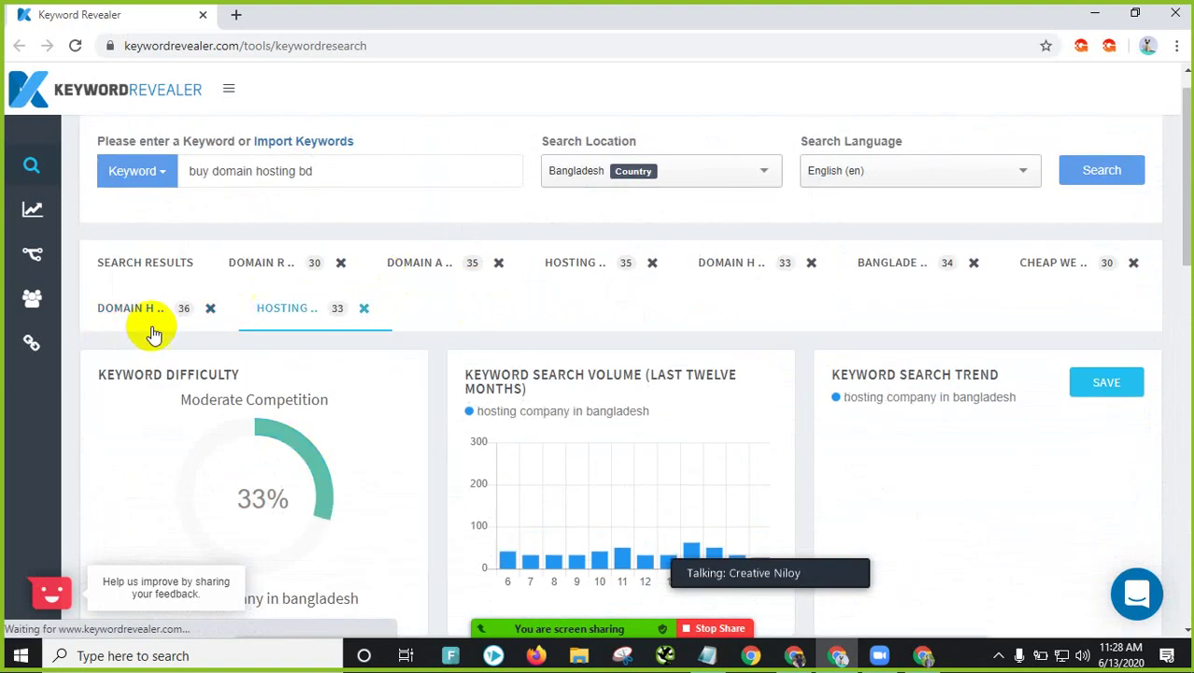
left_click(189, 266)
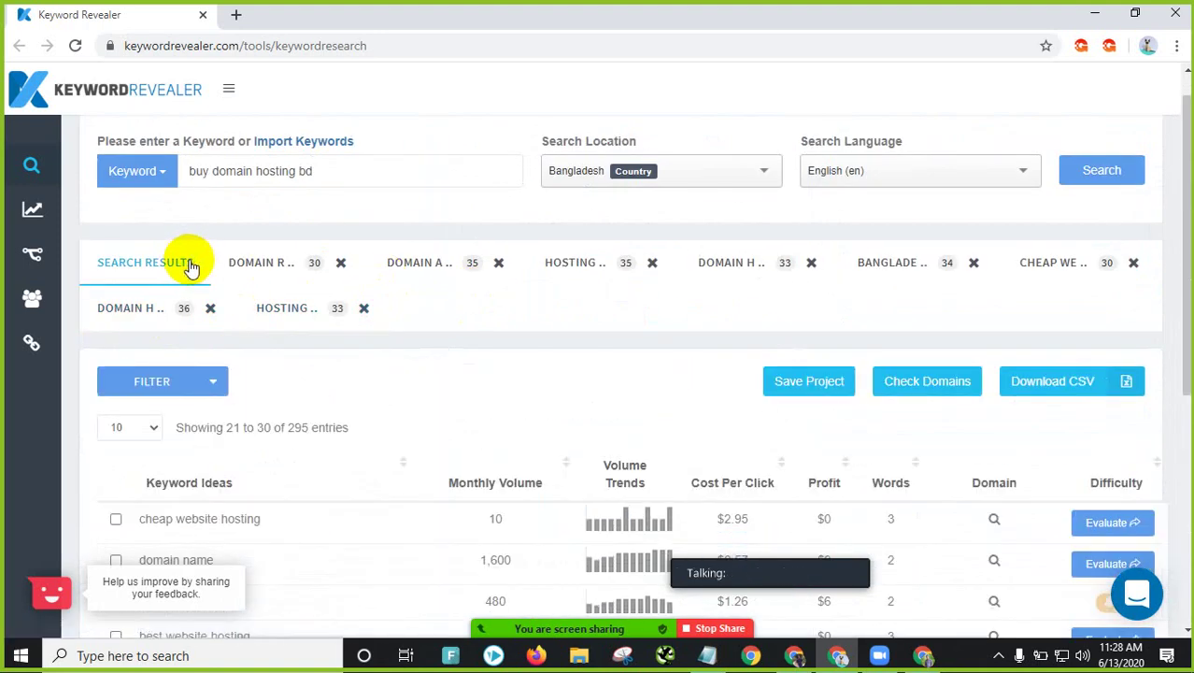
scroll(799, 386, "down", 3)
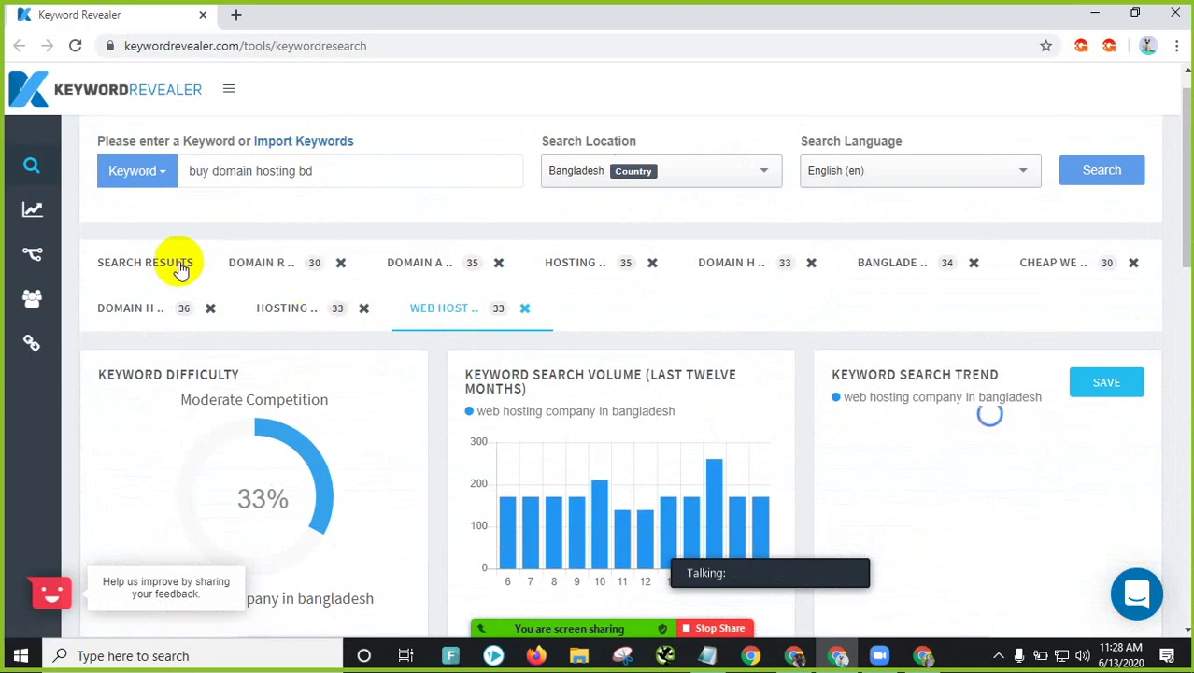
left_click(180, 265)
scroll(821, 365, "down", 5)
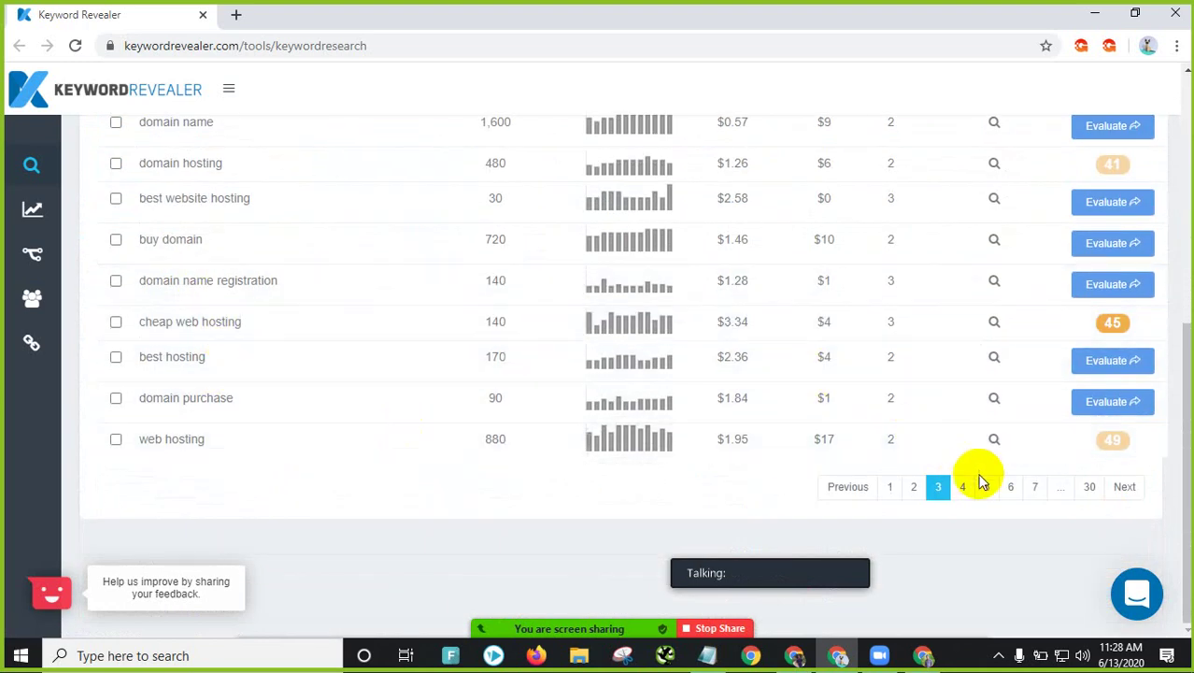
left_click(963, 487)
scroll(668, 374, "up", 2)
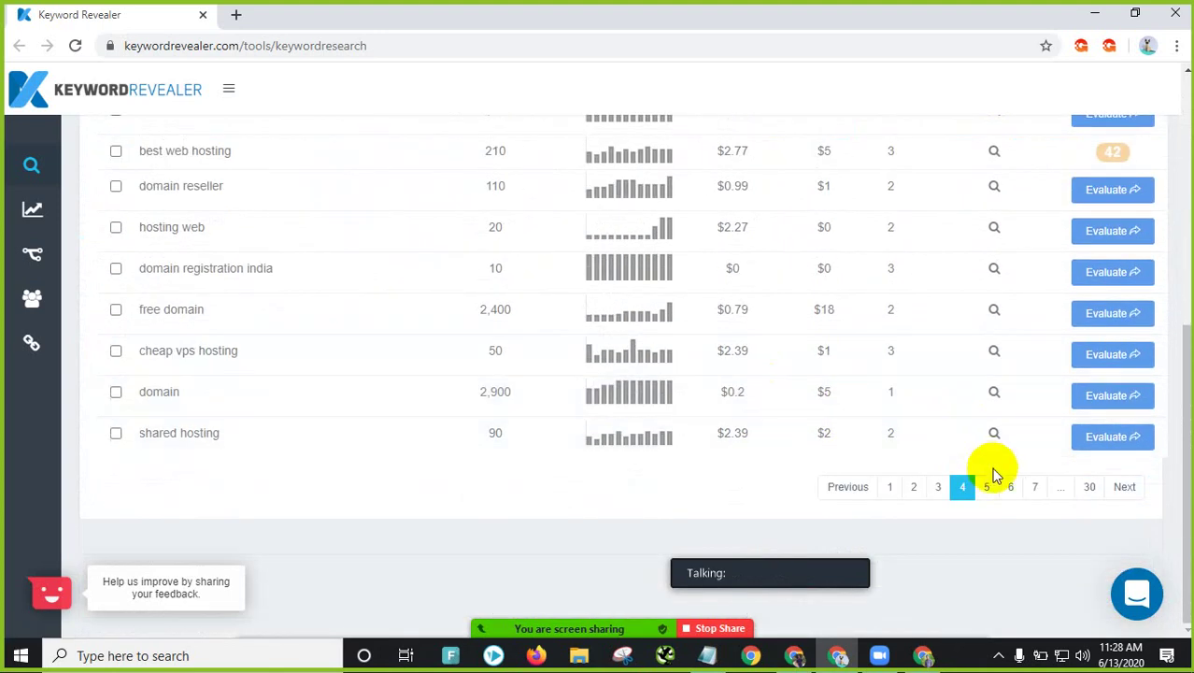
Step: Examine pages 5 and 6 of the keyword ideas for Bangladesh-related phrases
left_click(988, 487)
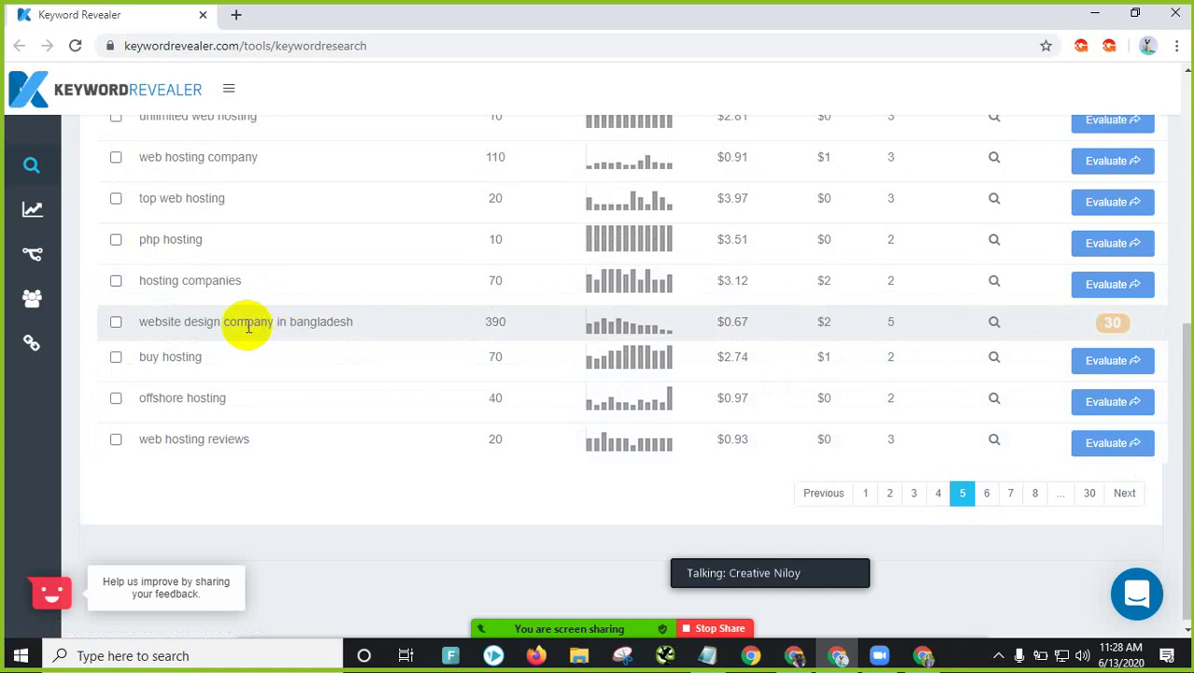
scroll(318, 347, "up", 1)
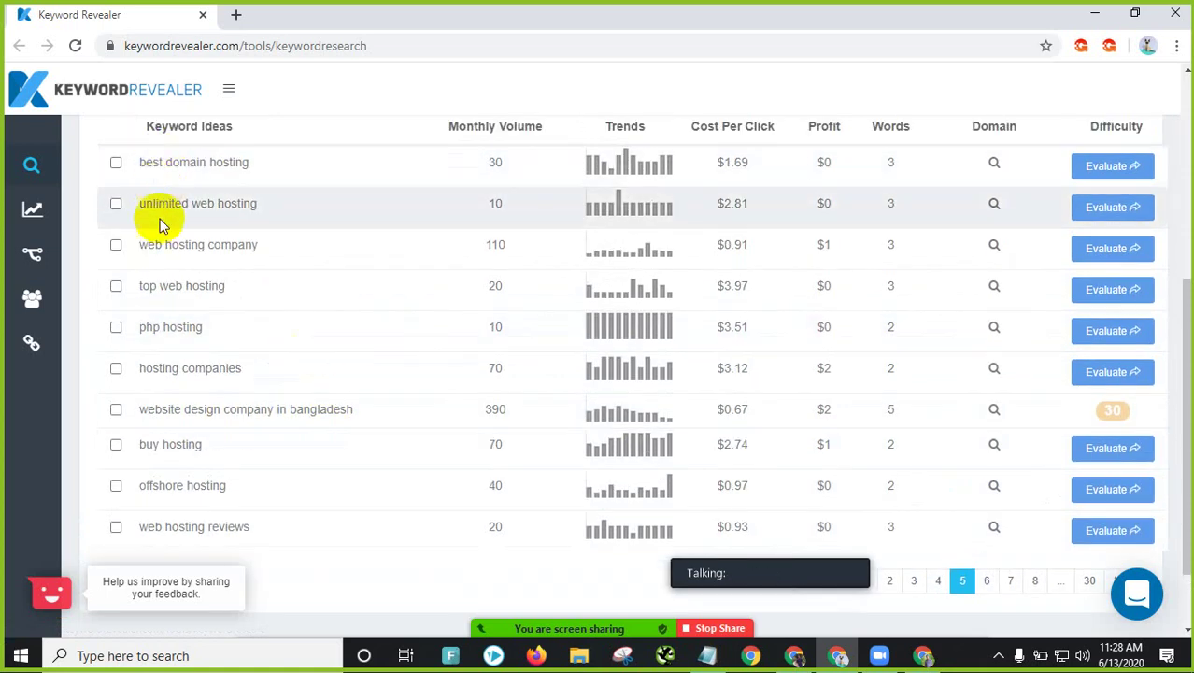
scroll(672, 308, "down", 1)
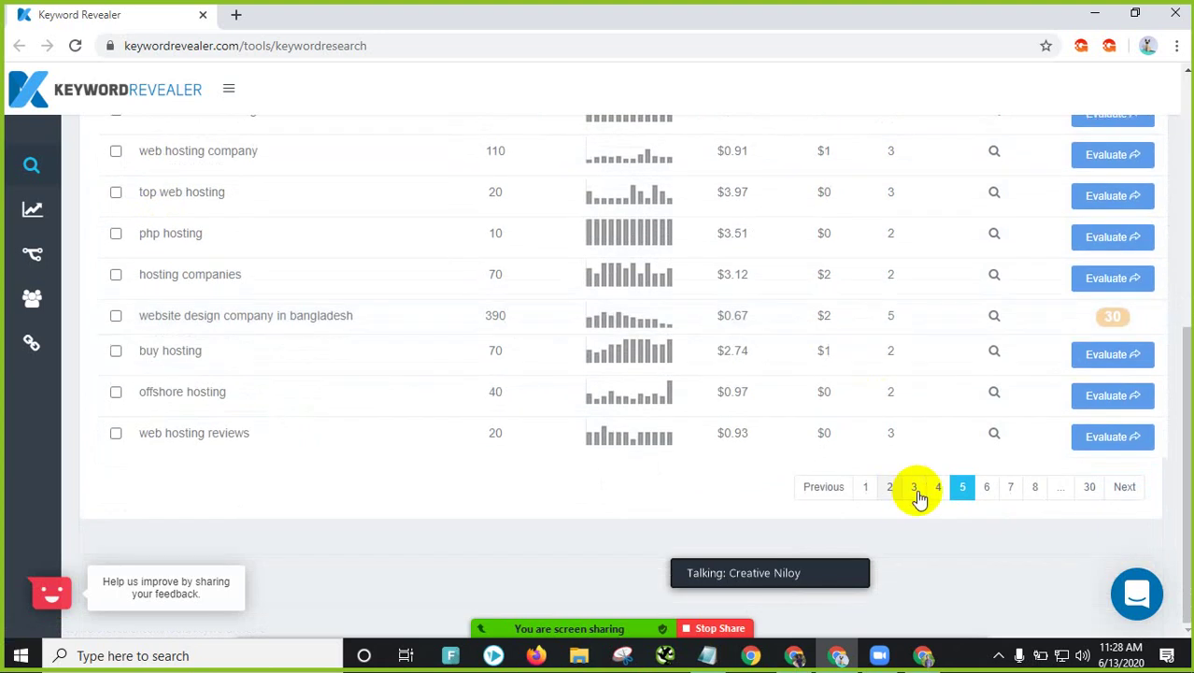
left_click(985, 487)
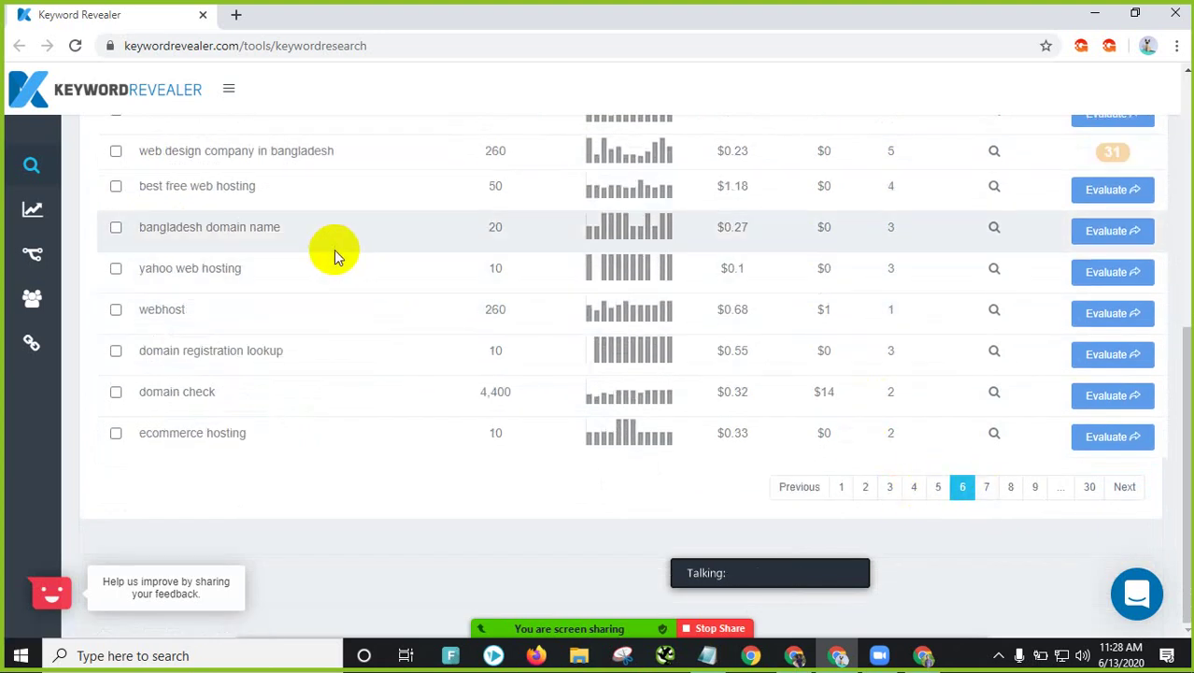
scroll(233, 186, "up", 2)
scroll(1093, 314, "down", 2)
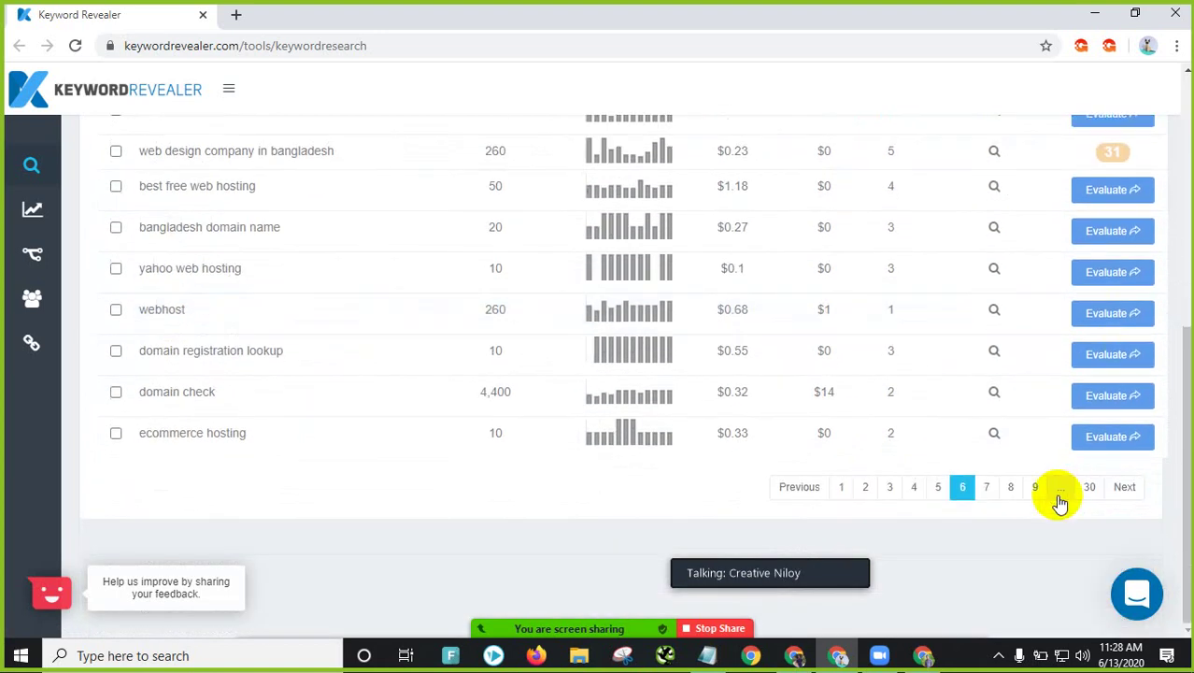
Step: Re-evaluate the difficulty of "domain and hosting in bangladesh" on page 7 of the keyword ideas
left_click(987, 487)
scroll(373, 220, "up", 1)
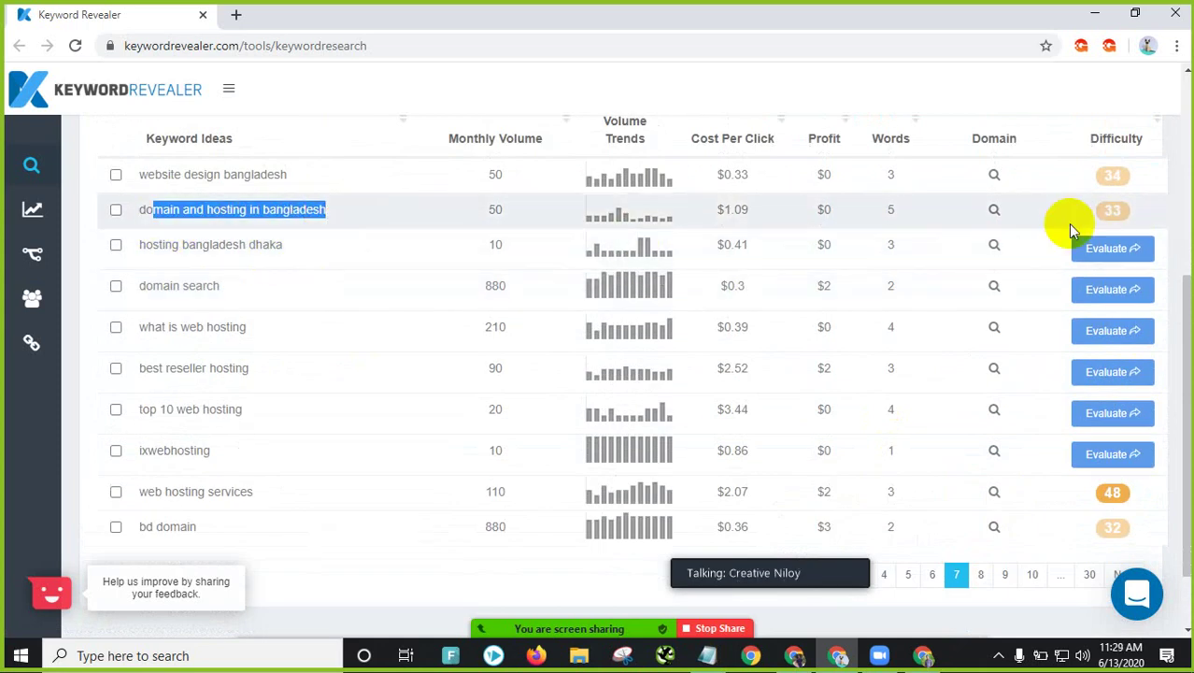
left_click(1125, 218)
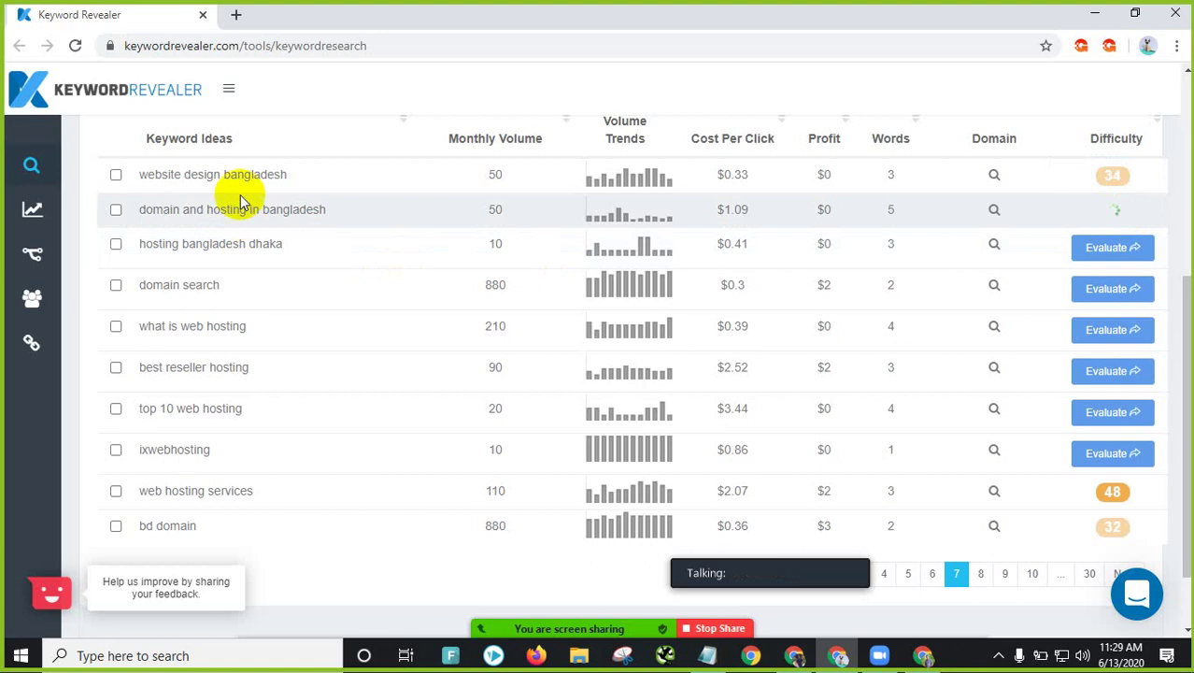
Step: Re-evaluate the difficulty of "best web hosting company in bangladesh" on page 8 of the keyword ideas
scroll(241, 338, "down", 1)
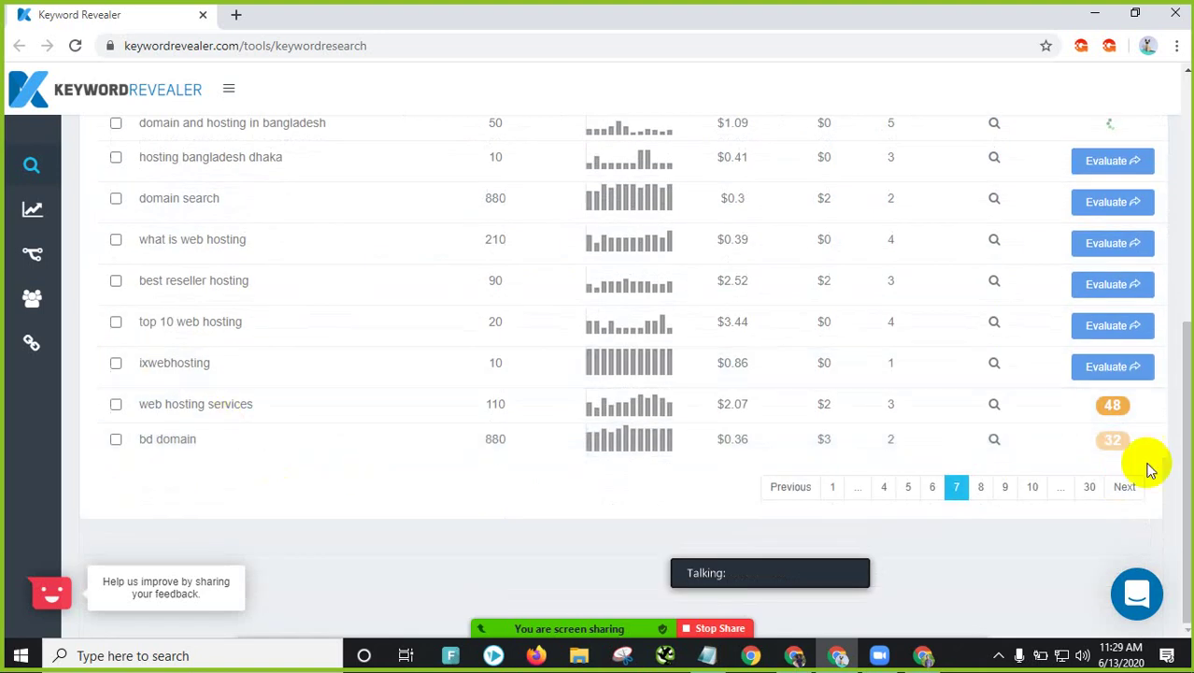
left_click(980, 486)
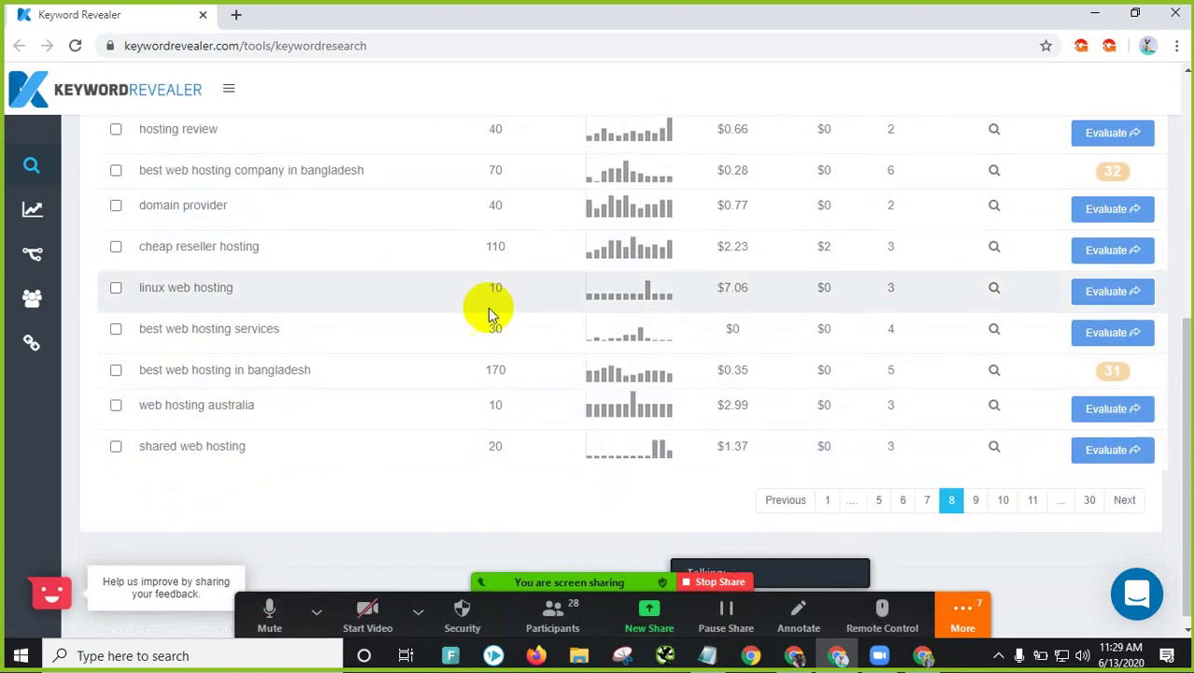
scroll(236, 307, "up", 1)
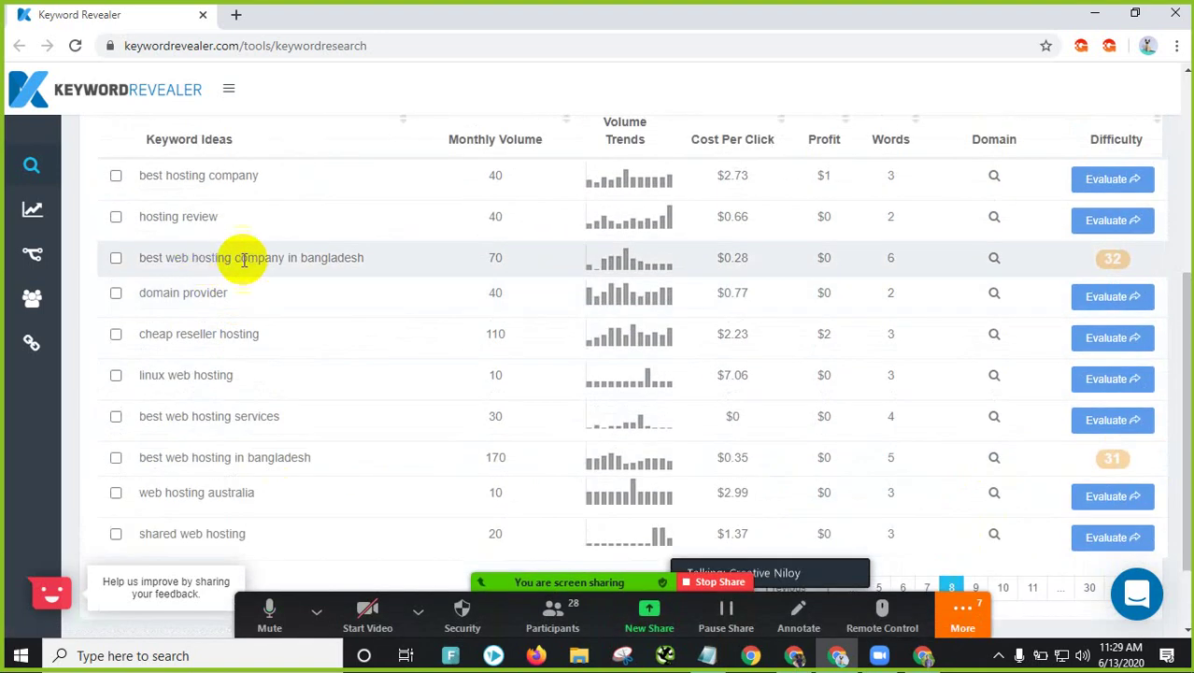
left_click(1124, 263)
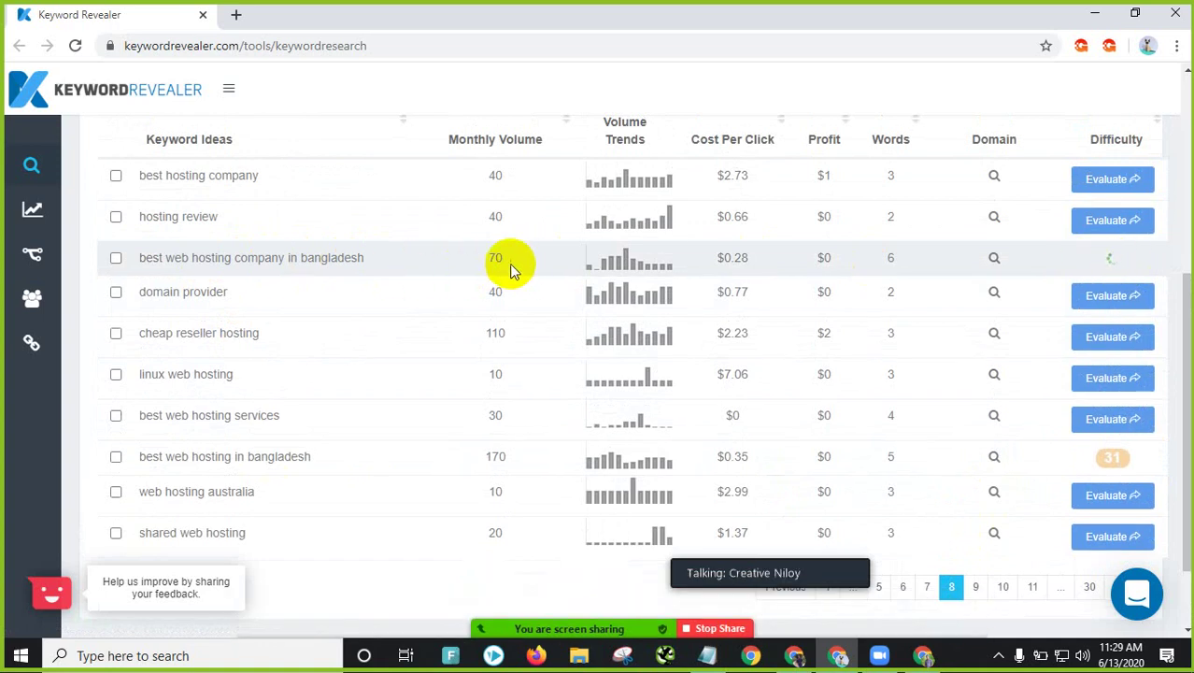
scroll(573, 439, "down", 2)
scroll(572, 435, "up", 6)
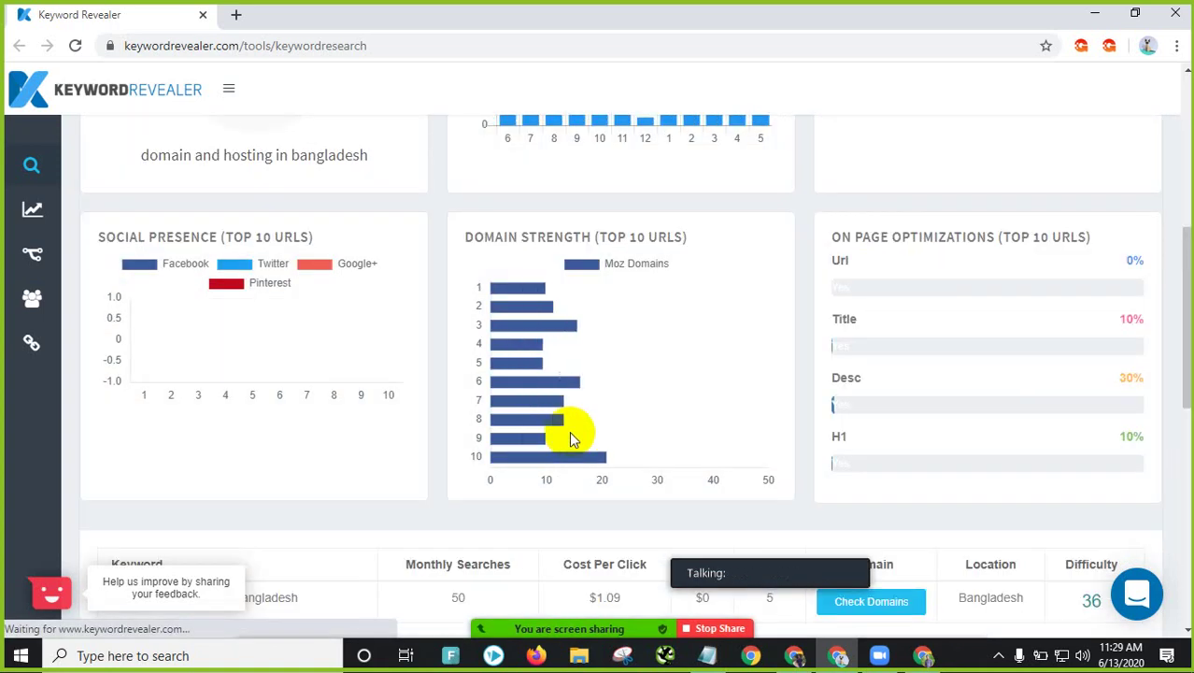
Step: Return to the search results from the difficulty reports for "domain and hosting in bangladesh" and "best web hosting company in bangladesh"
scroll(569, 431, "down", 2)
scroll(549, 400, "up", 7)
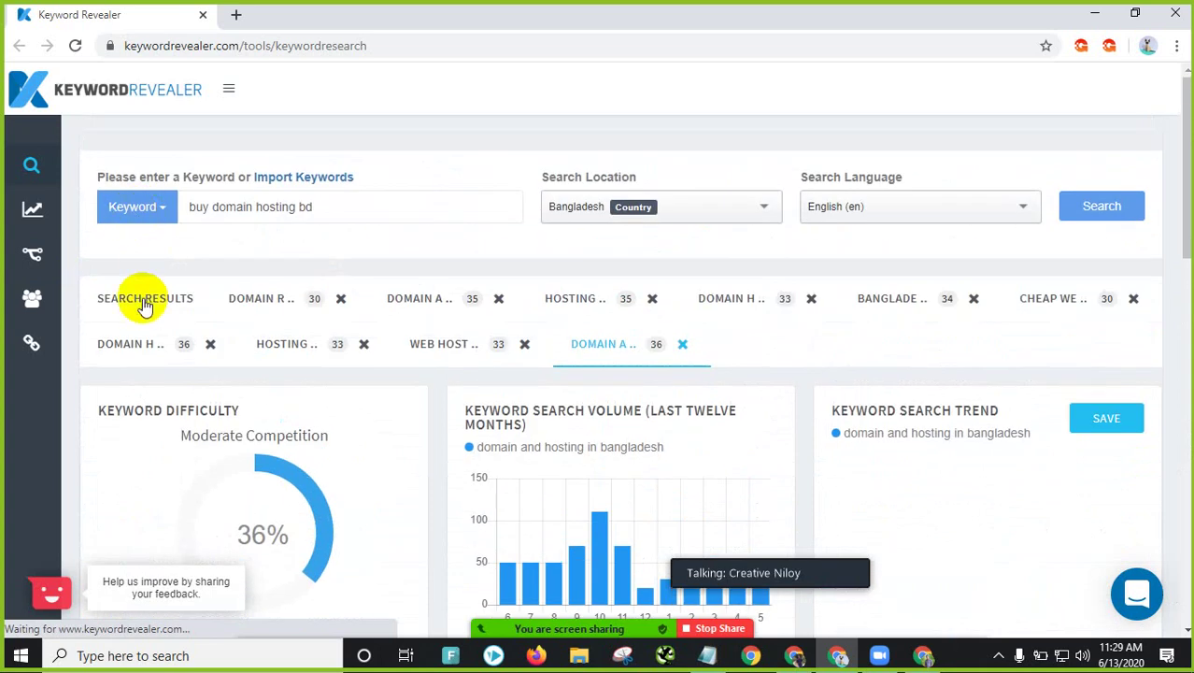
left_click(157, 298)
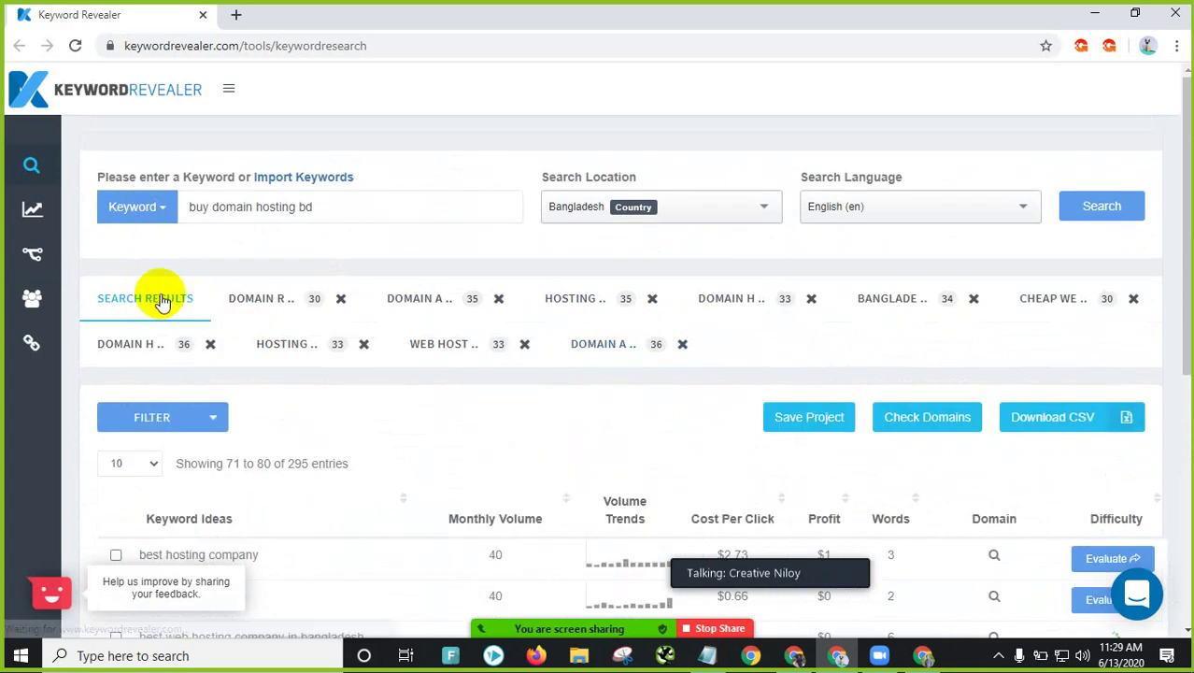
scroll(804, 392, "down", 5)
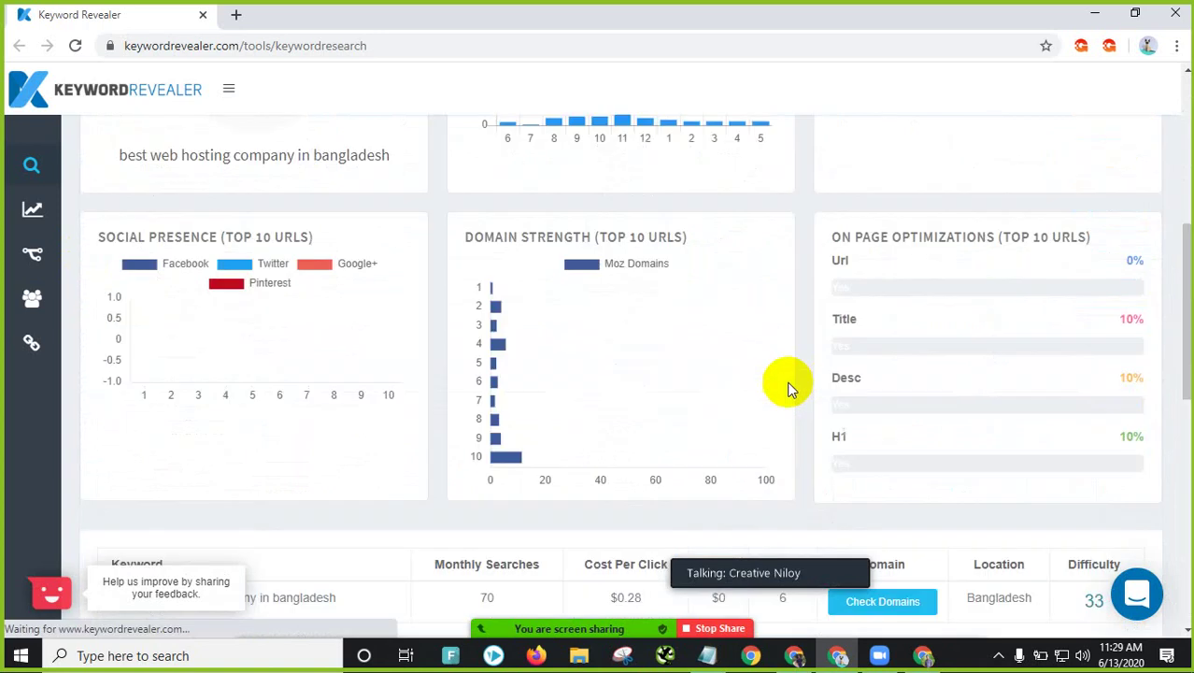
scroll(788, 381, "up", 5)
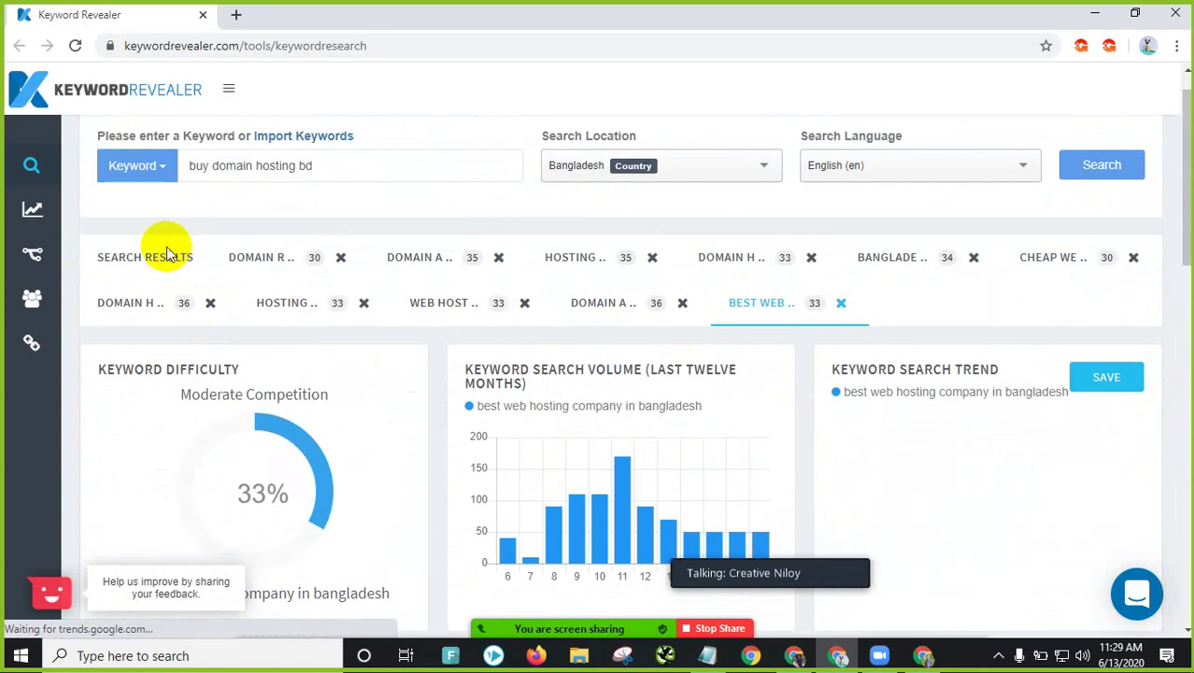
Step: Re-evaluate the difficulty of "best web hosting in bangladesh" on page 8 of the keyword ideas
scroll(533, 394, "down", 4)
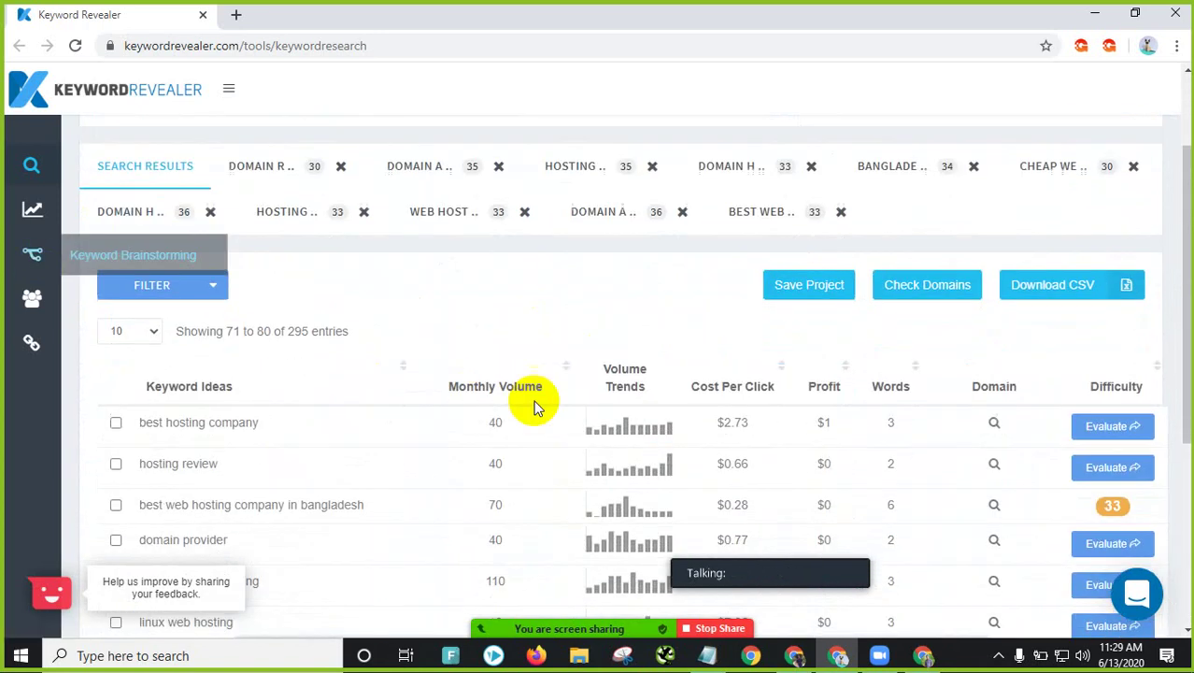
scroll(1058, 458, "down", 1)
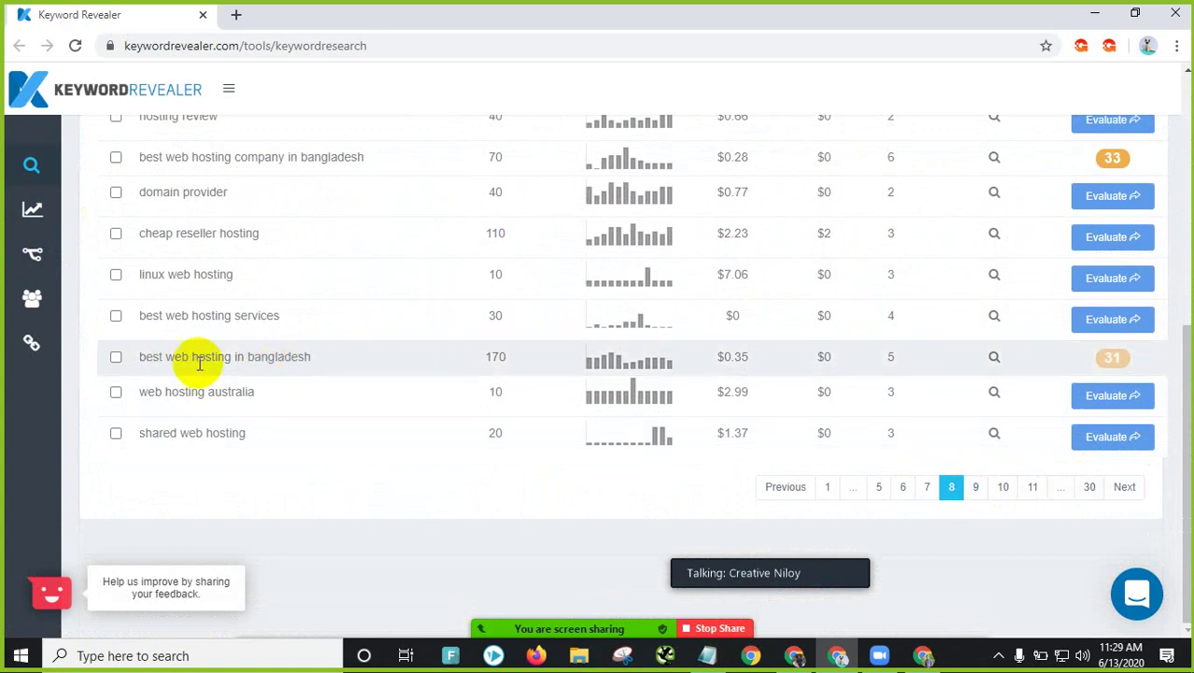
left_click(1120, 358)
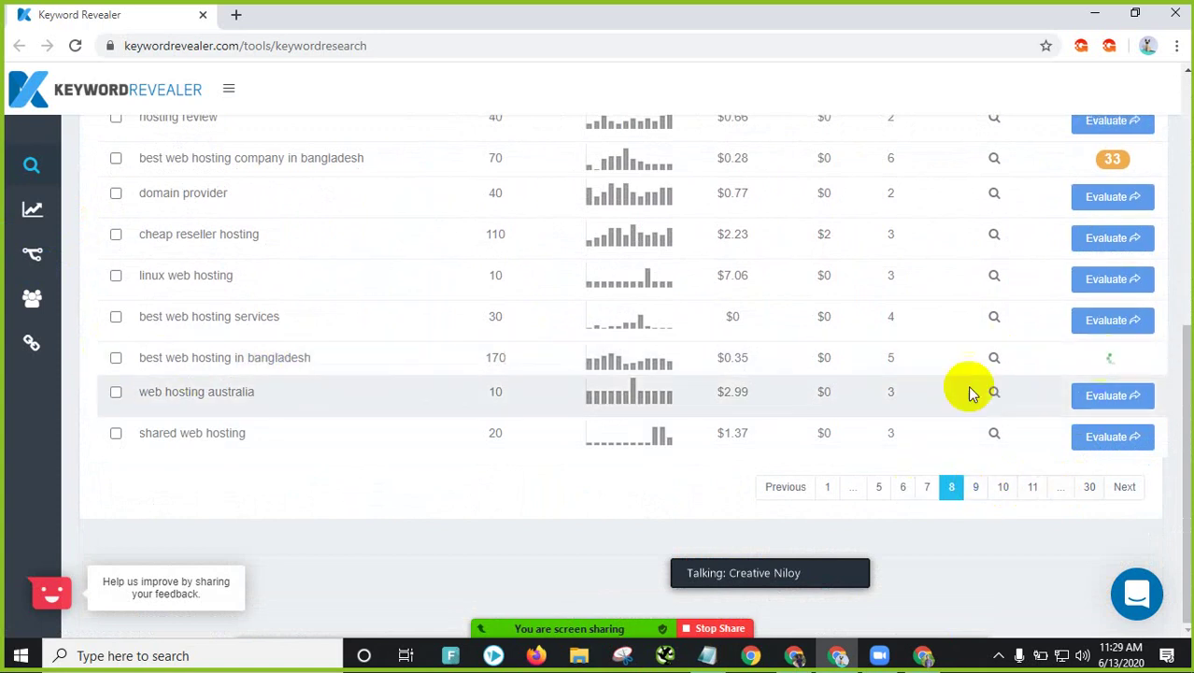
Step: Evaluate the difficulty of "top web hosting company in bangladesh" on page 9 of the keyword ideas
left_click(980, 486)
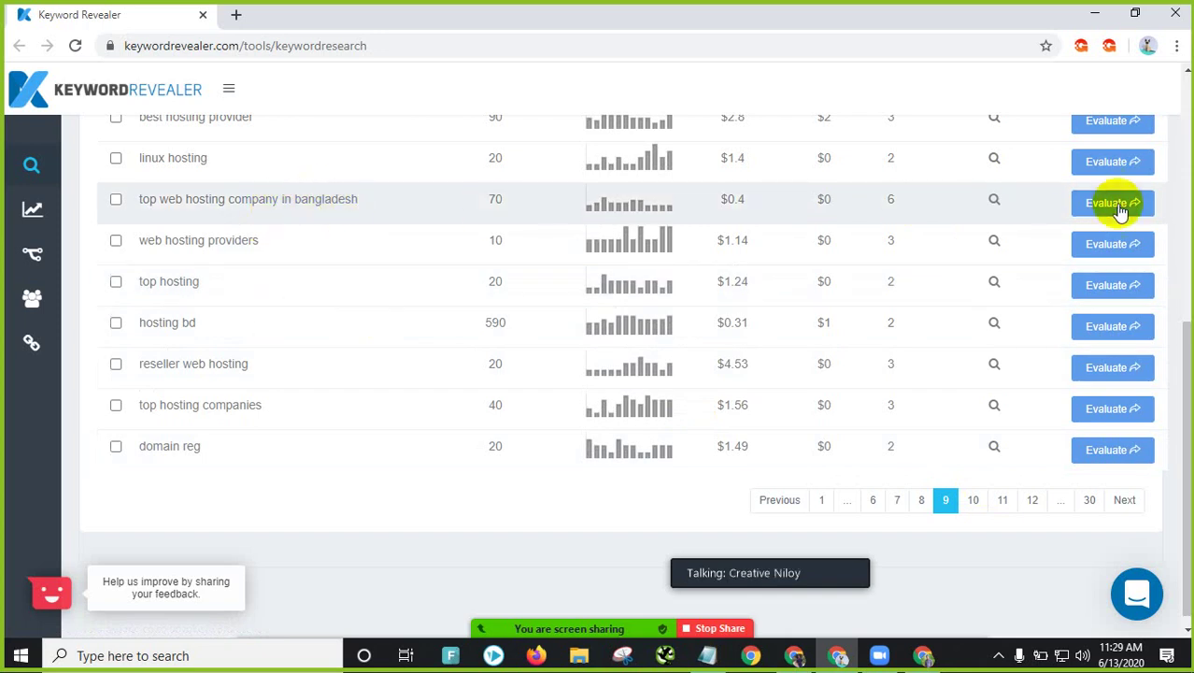
scroll(317, 392, "up", 1)
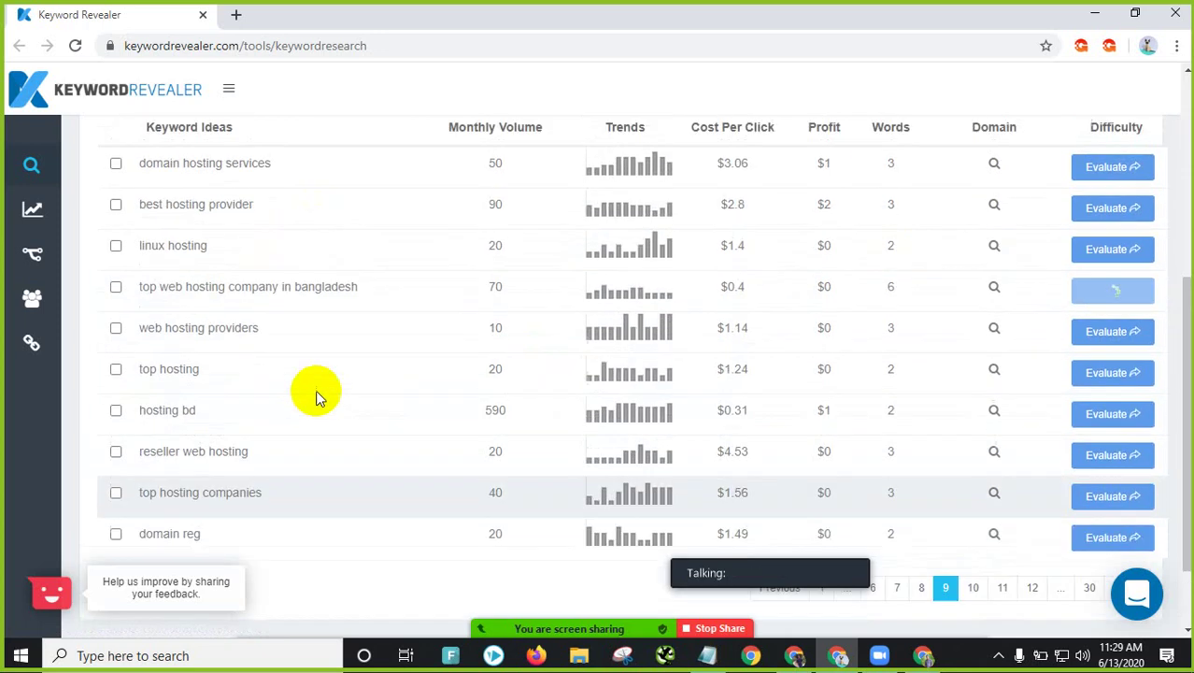
scroll(314, 389, "down", 1)
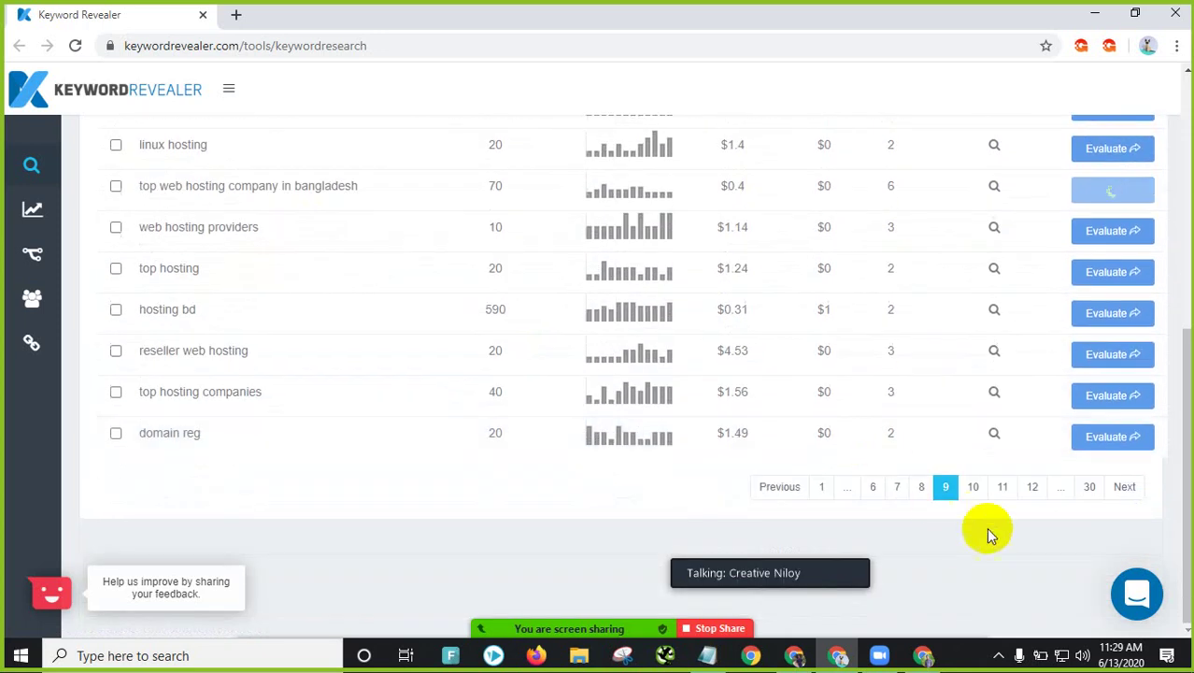
Step: Evaluate the difficulty of "domain hosting price in bangladesh" on page 10 of the keyword ideas
left_click(972, 488)
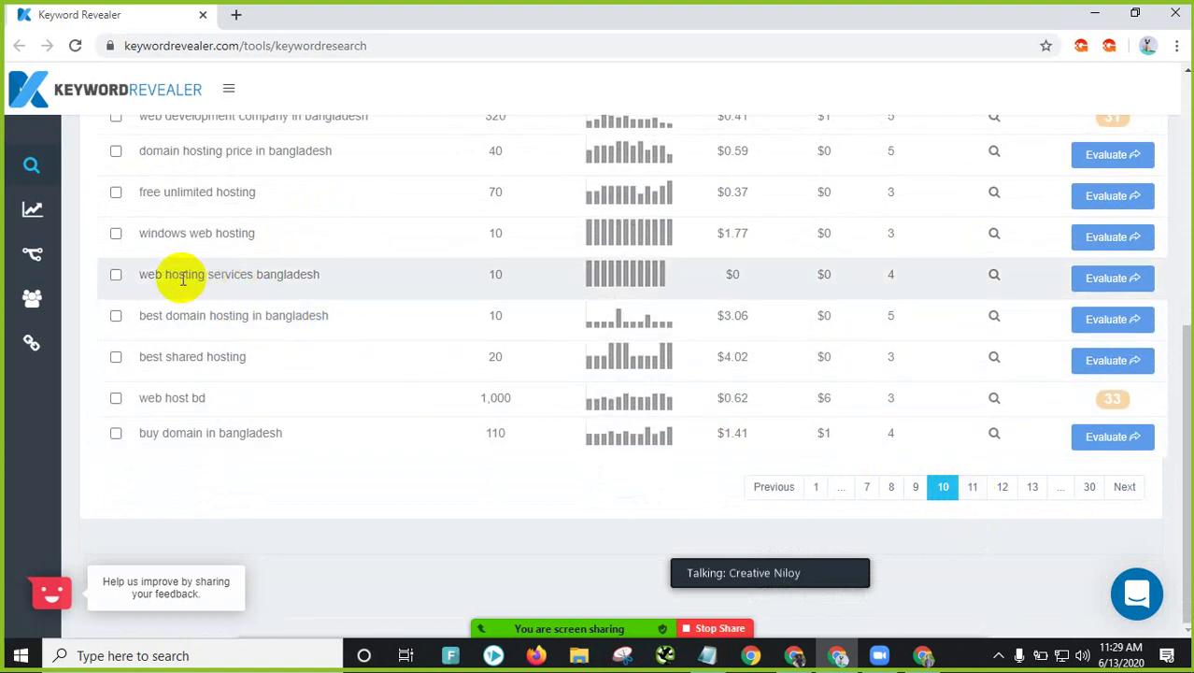
scroll(187, 280, "up", 1)
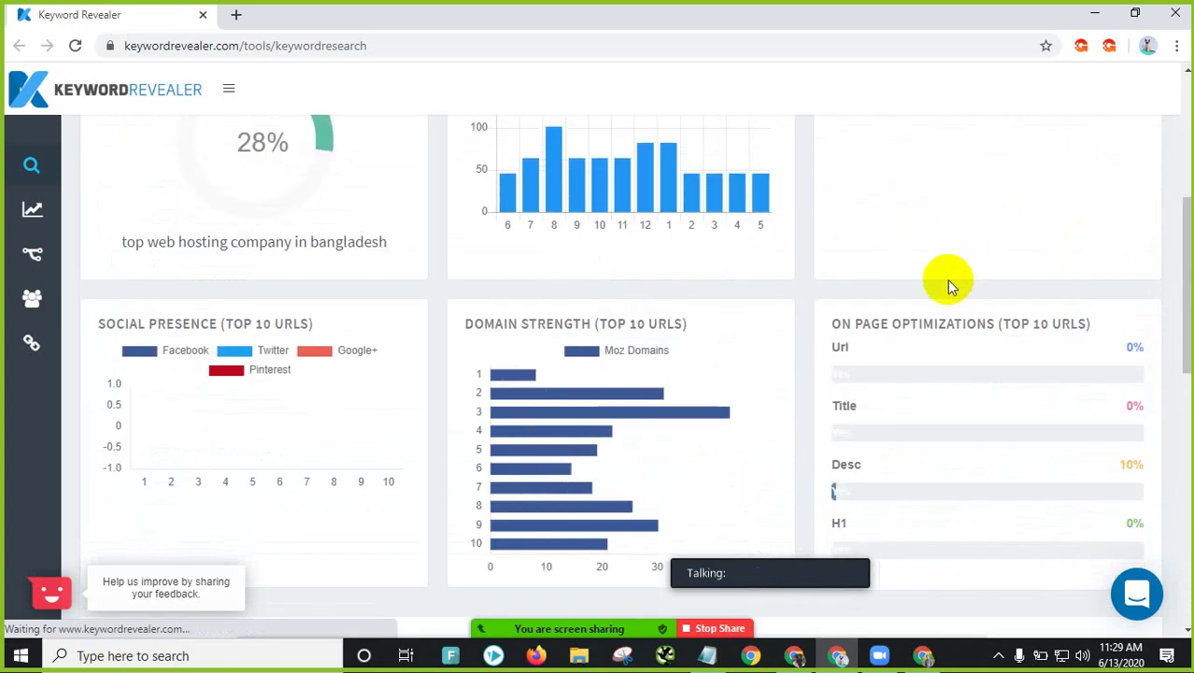
scroll(143, 285, "up", 4)
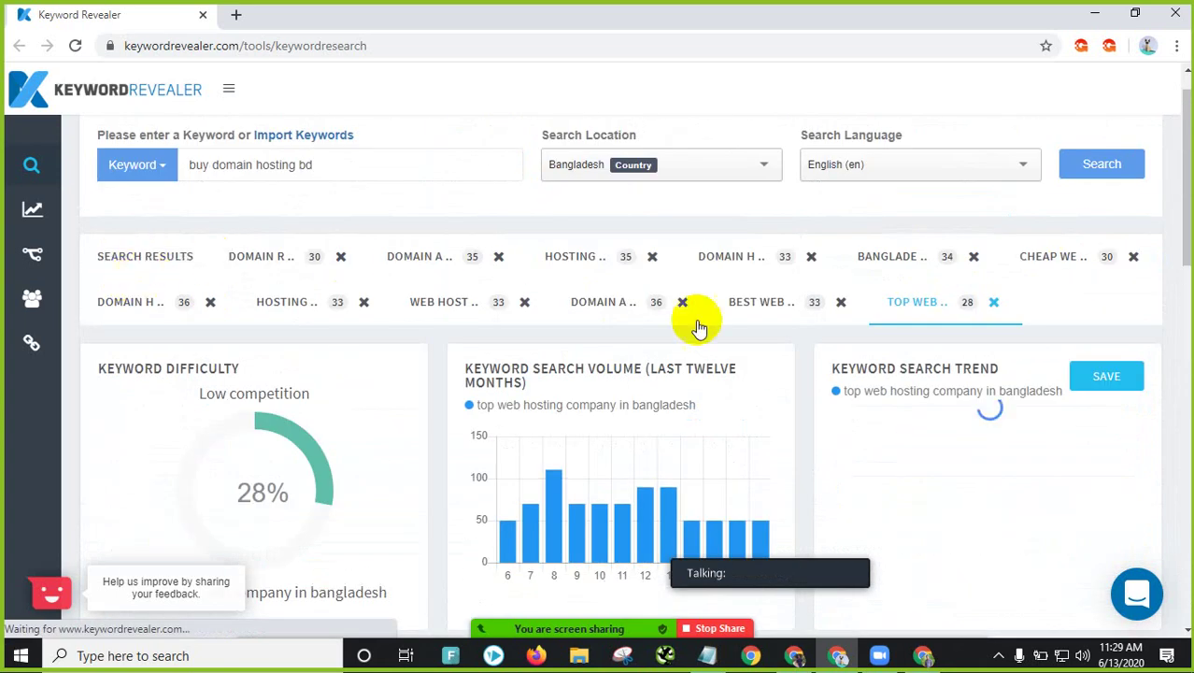
scroll(768, 387, "down", 5)
scroll(776, 392, "up", 2)
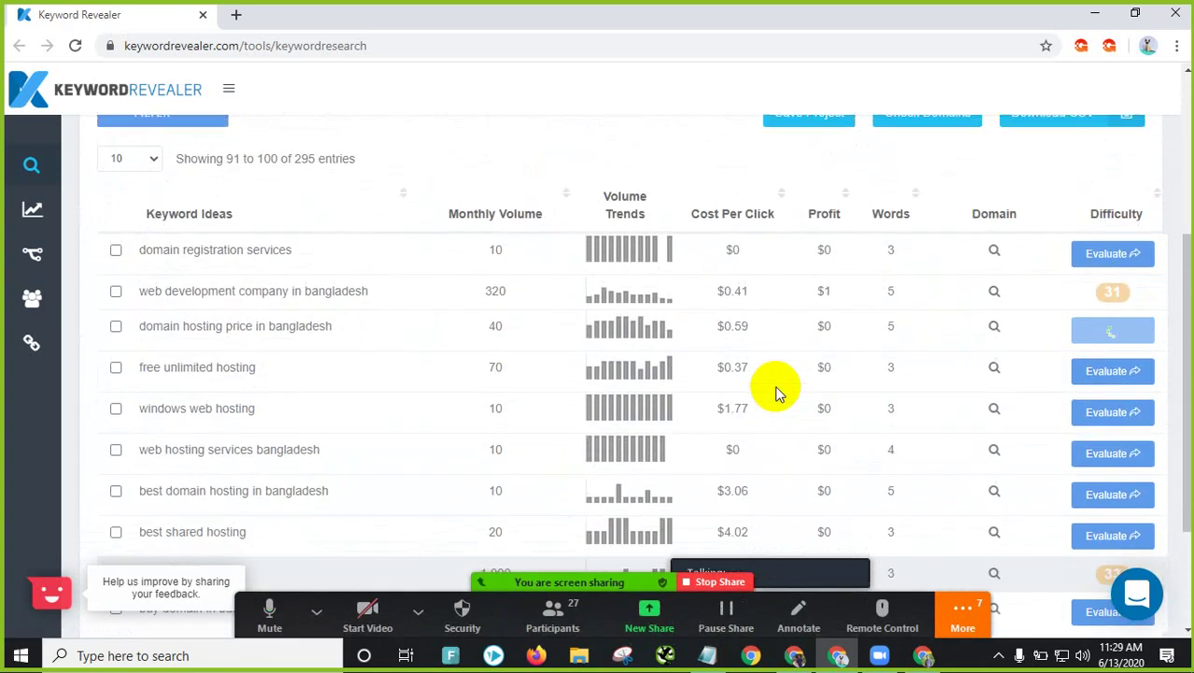
Step: Return to the search results from the difficulty reports for "best web hosting in bangladesh" and "domain hosting price in bangladesh"
scroll(252, 325, "up", 3)
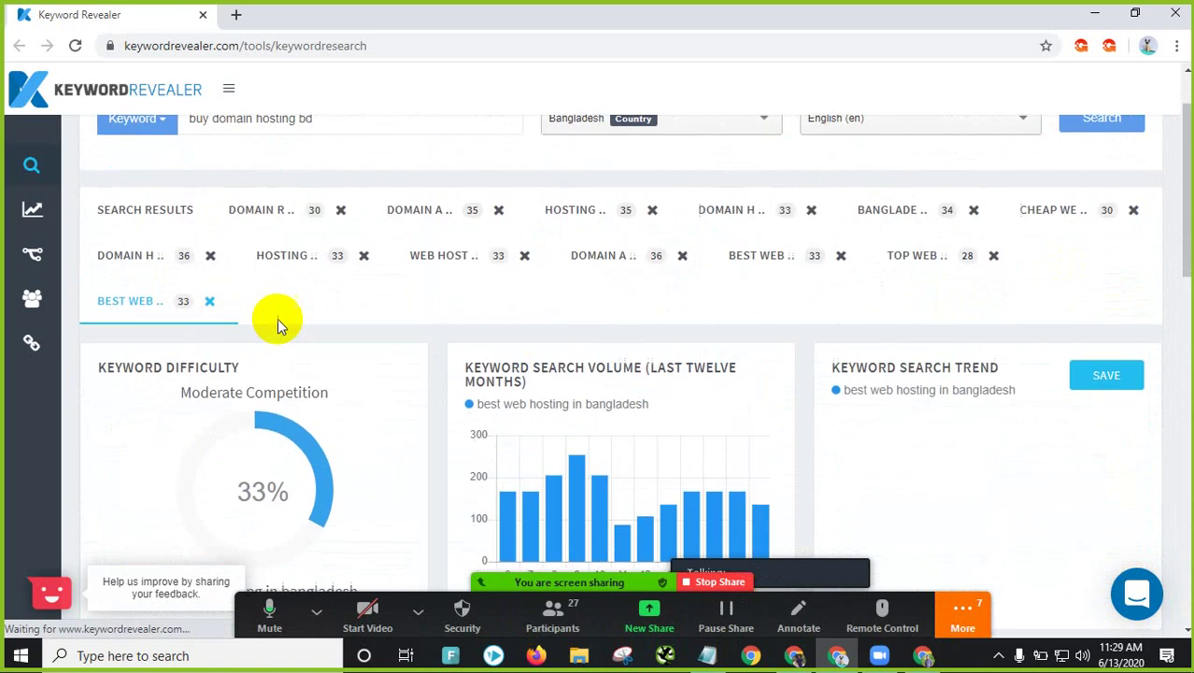
left_click(164, 214)
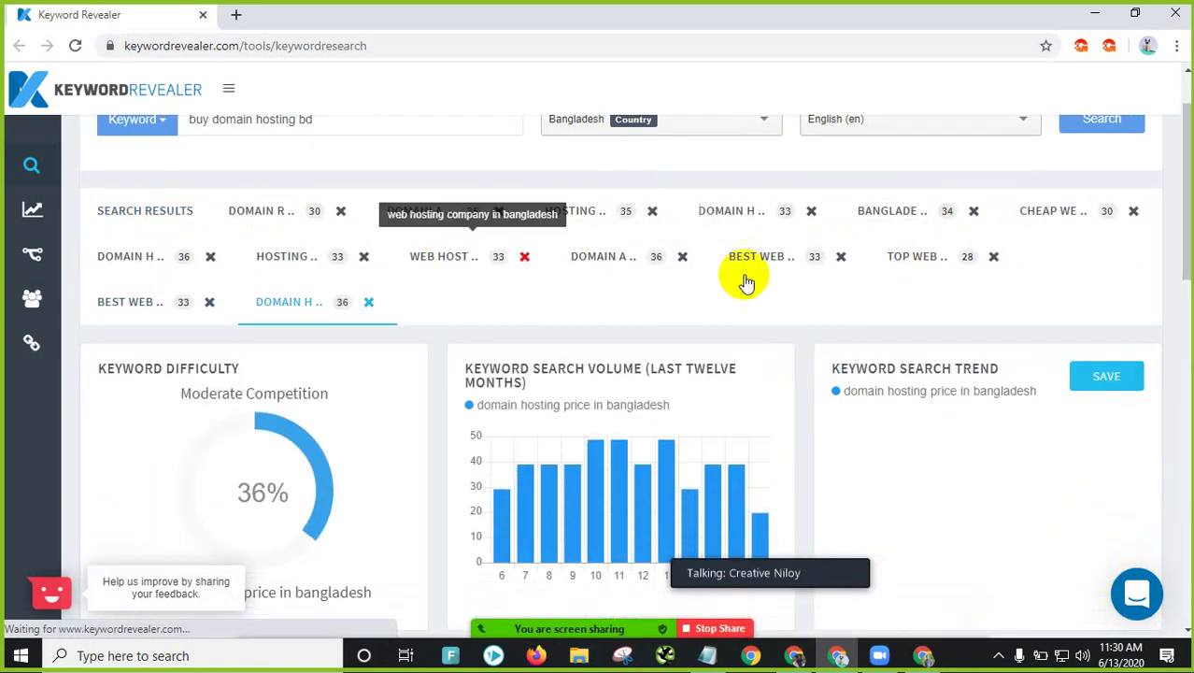
left_click(136, 215)
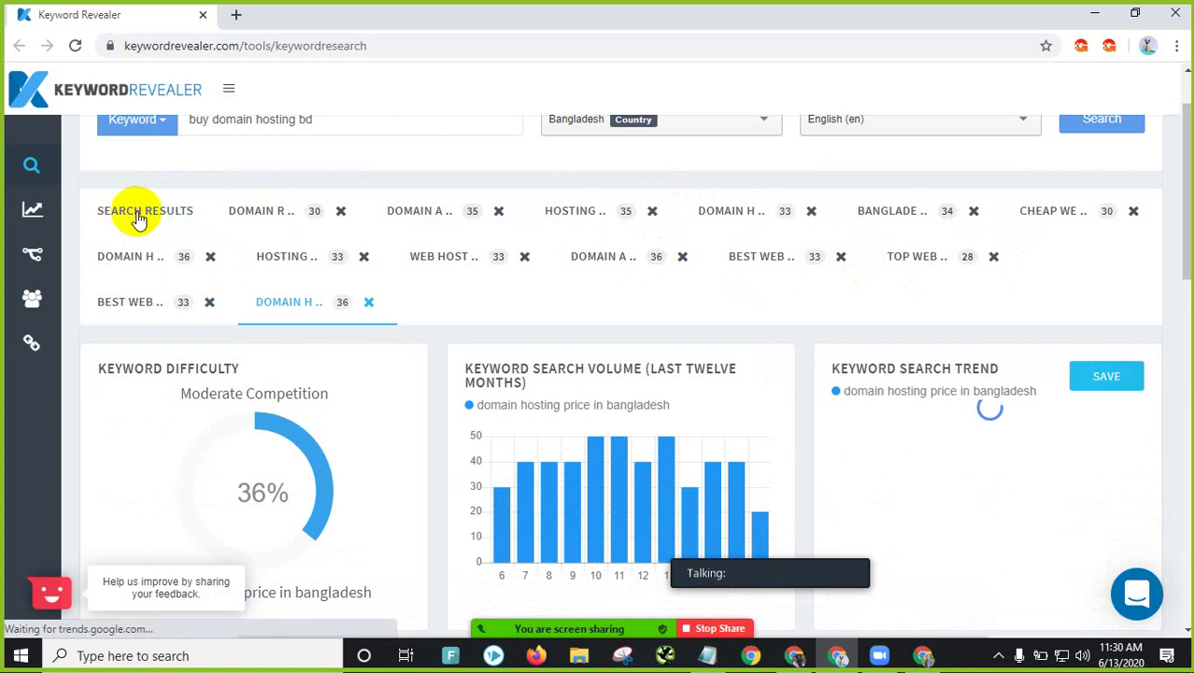
Step: Re-evaluate the difficulty of "domain hosting price in bangladesh" on page 10 and return from its report to the search results
scroll(773, 355, "down", 4)
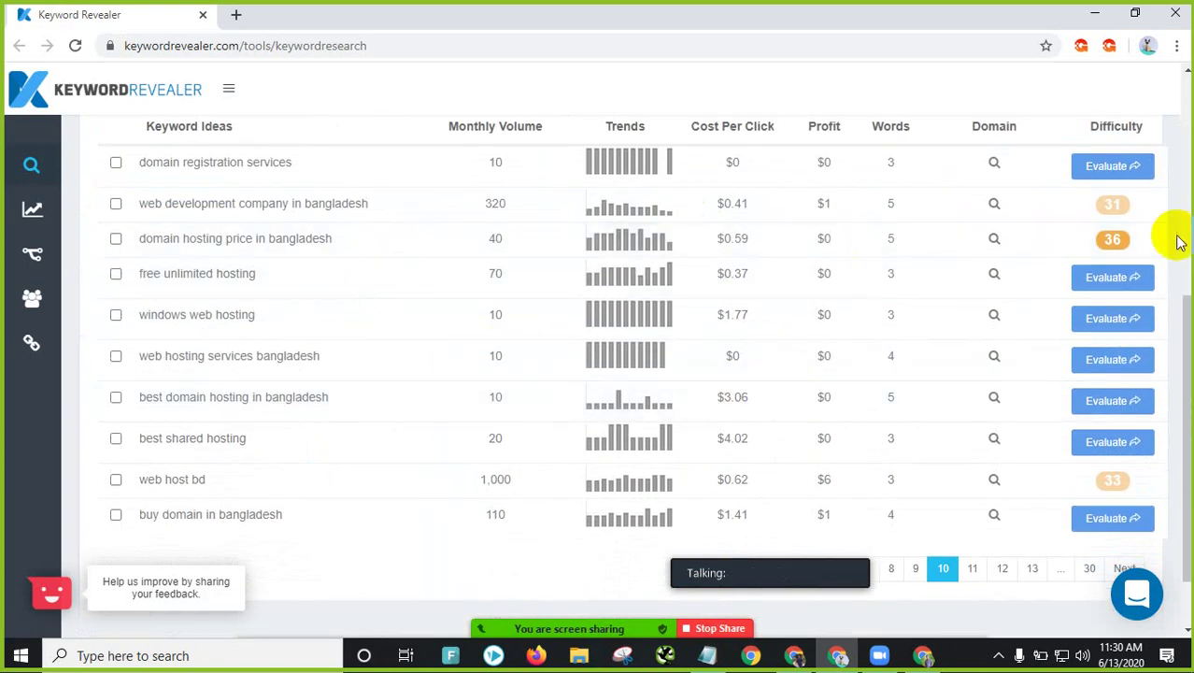
left_click(1121, 245)
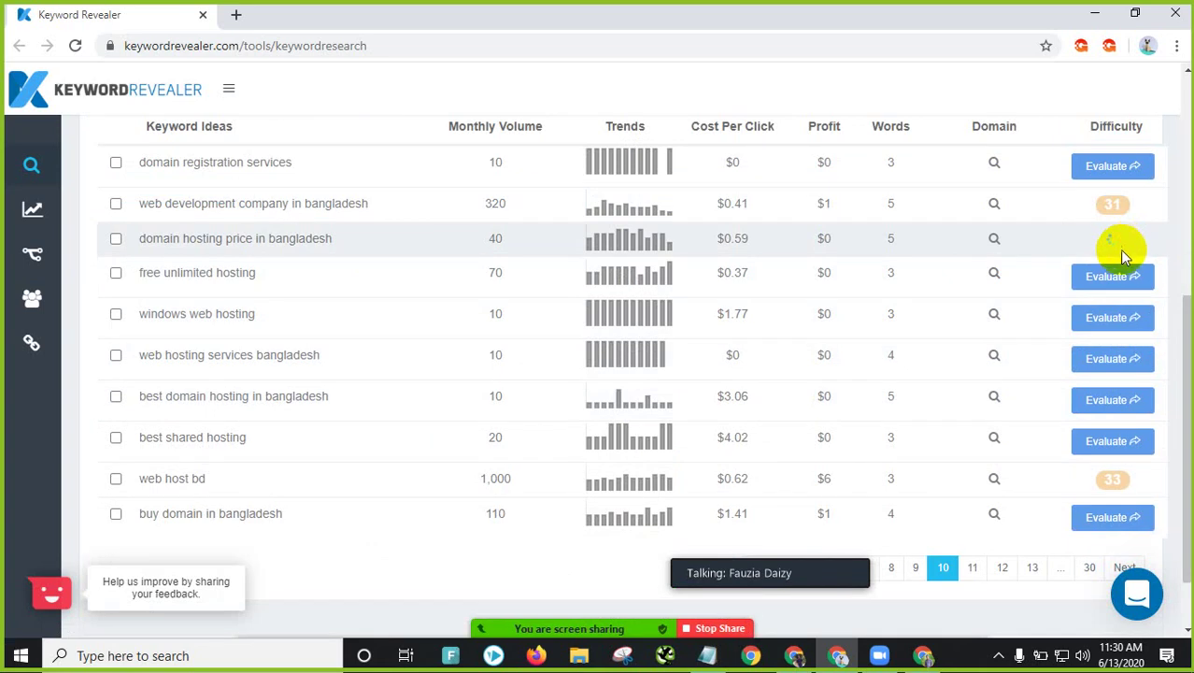
left_click(1124, 245)
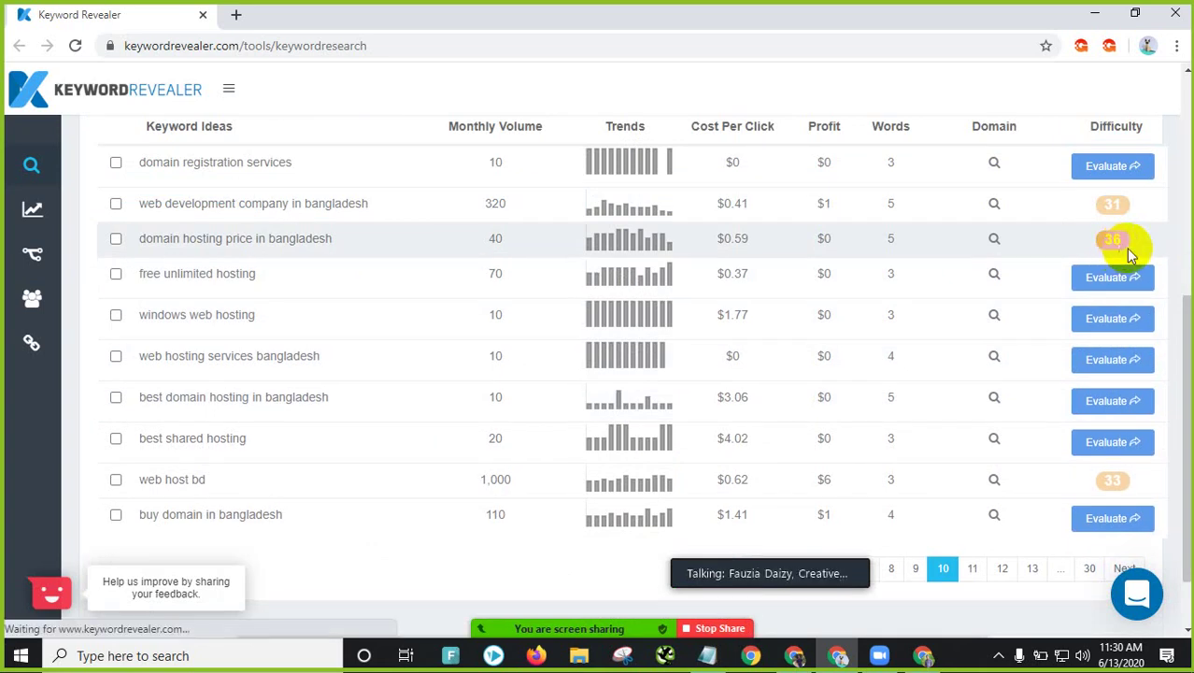
scroll(205, 278, "up", 5)
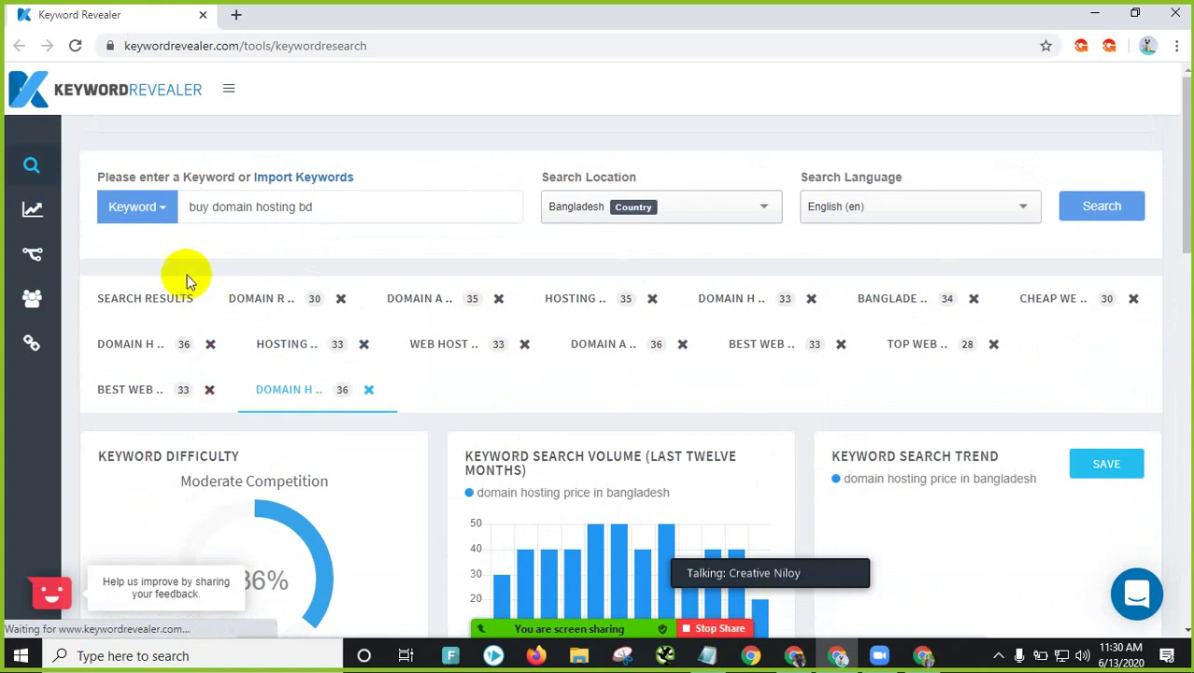
left_click(173, 292)
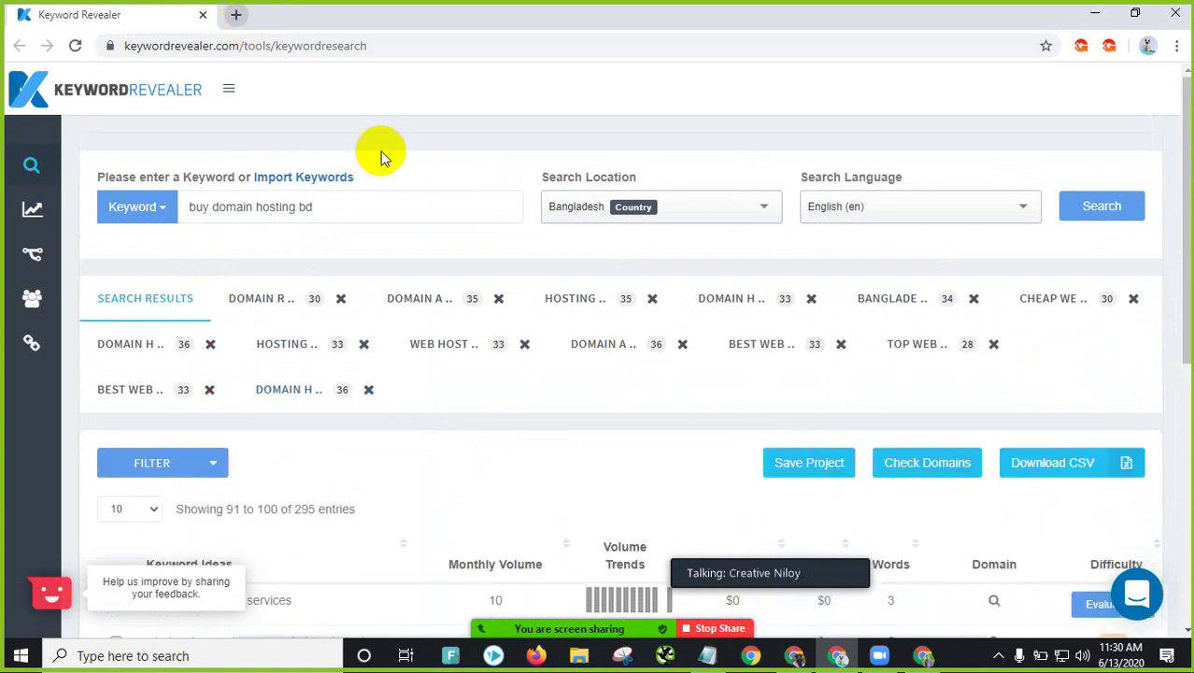
Step: Search Google for "wundertips" in a new browser tab and open the wundertips.com website
left_click(237, 16)
type("wu")
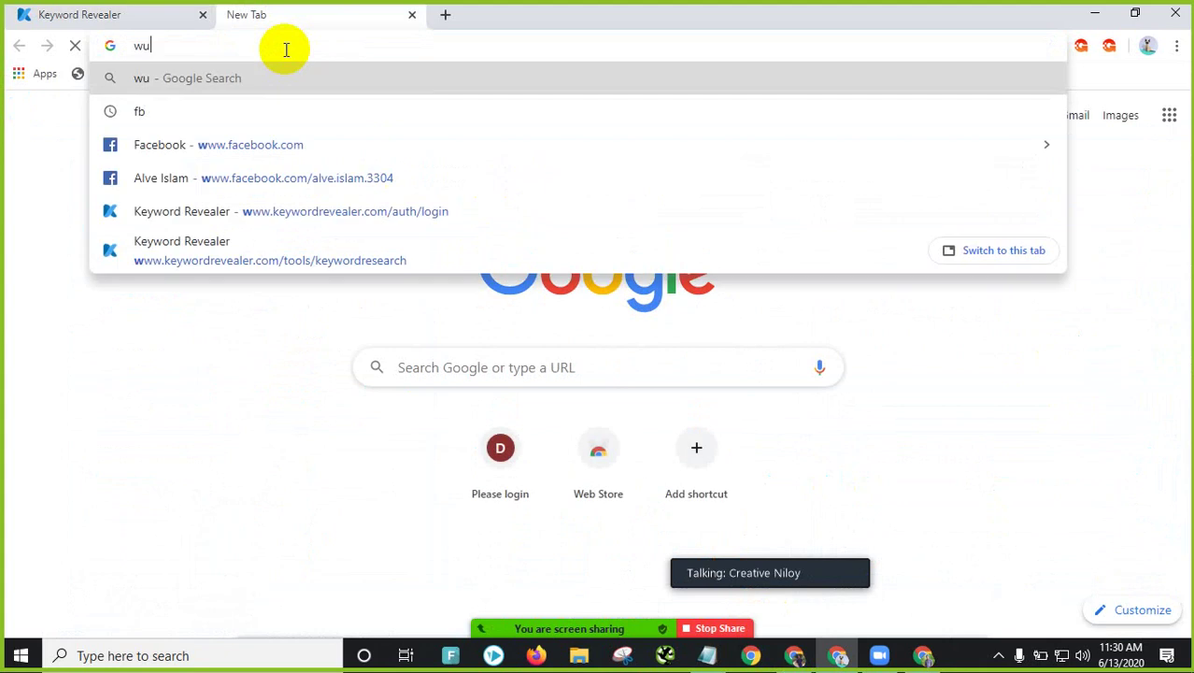
type("ndertip")
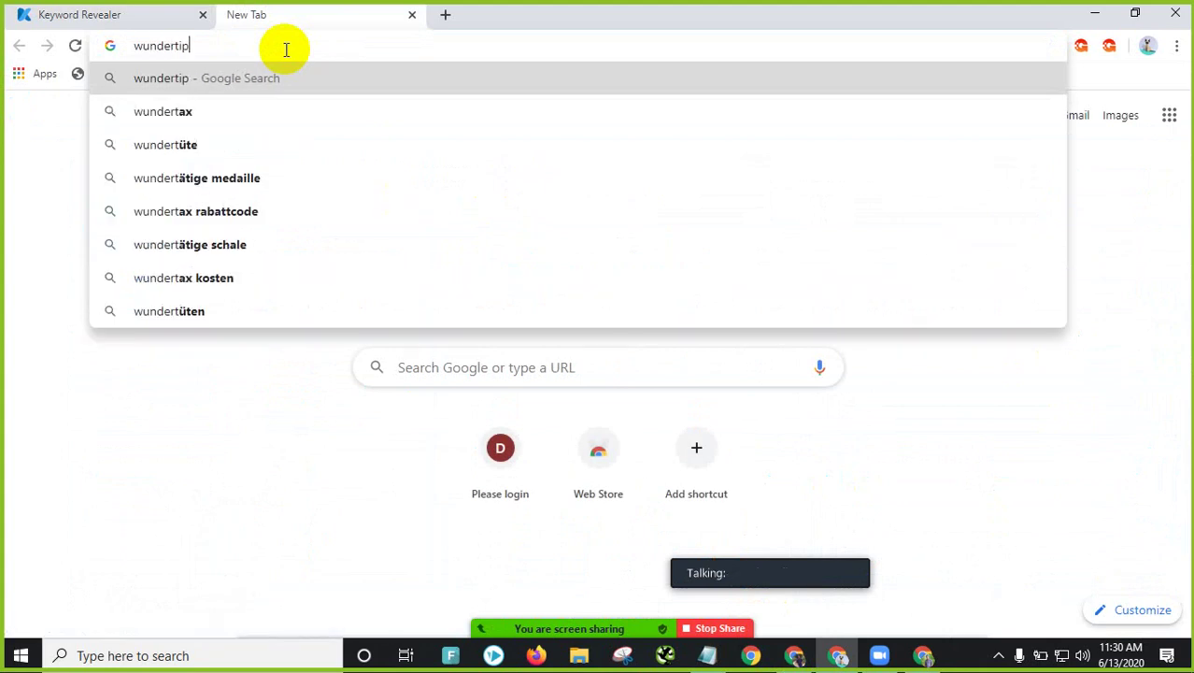
type("s")
key("Return")
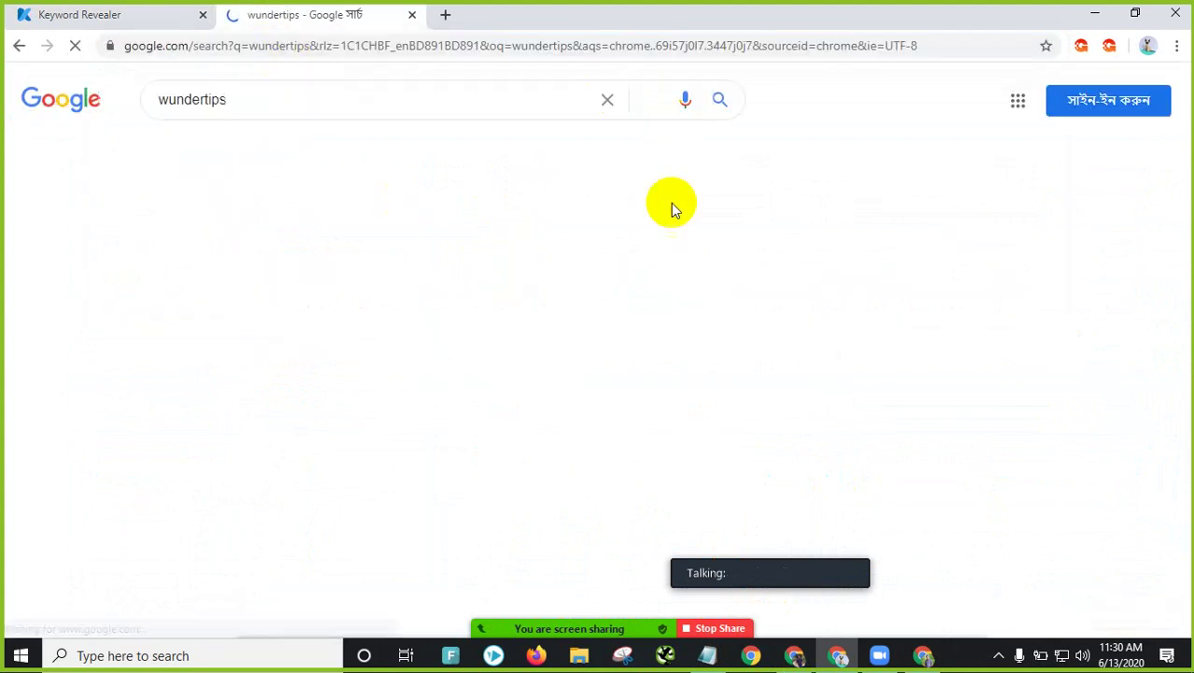
left_click(221, 248)
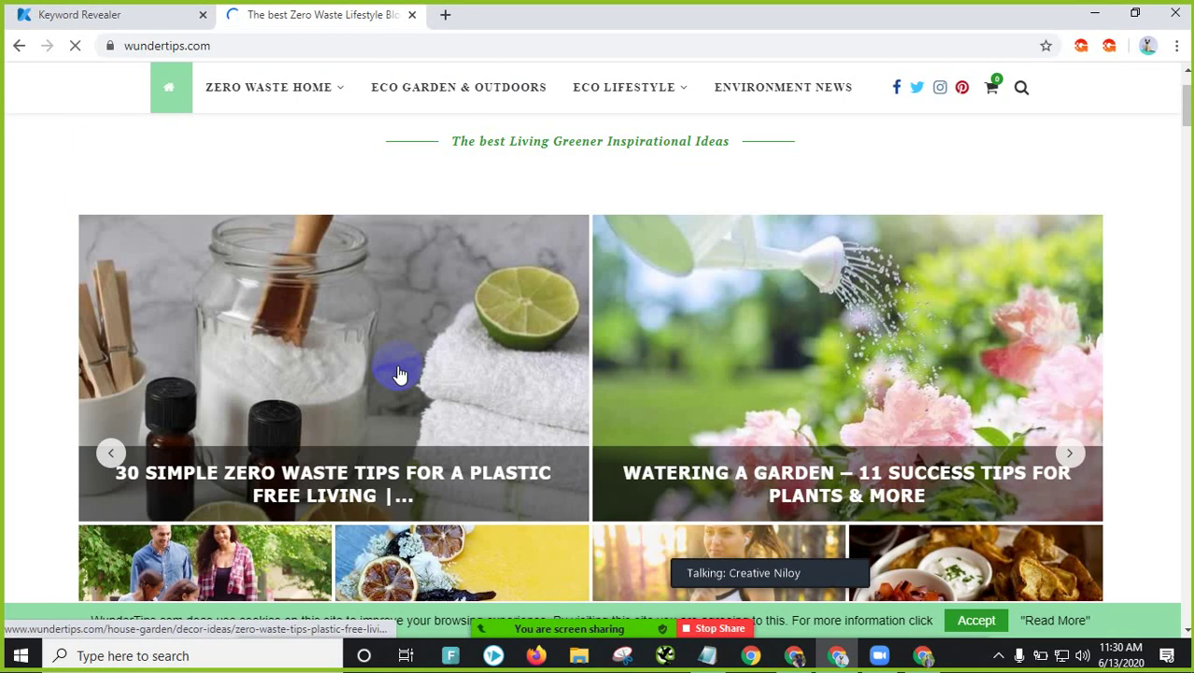
Step: Look through the featured and most popular posts on the WunderTips home page and open the Savoy Cabbage Rolls with Mushroom Filling recipe
scroll(399, 374, "down", 5)
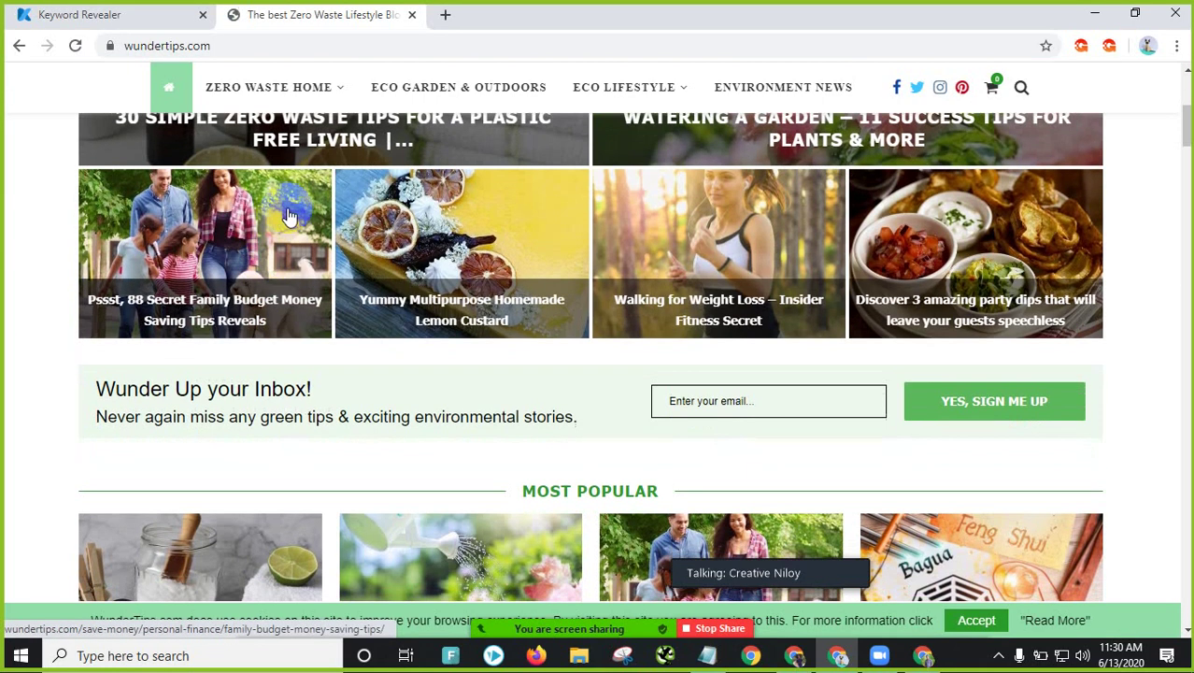
scroll(484, 445, "down", 4)
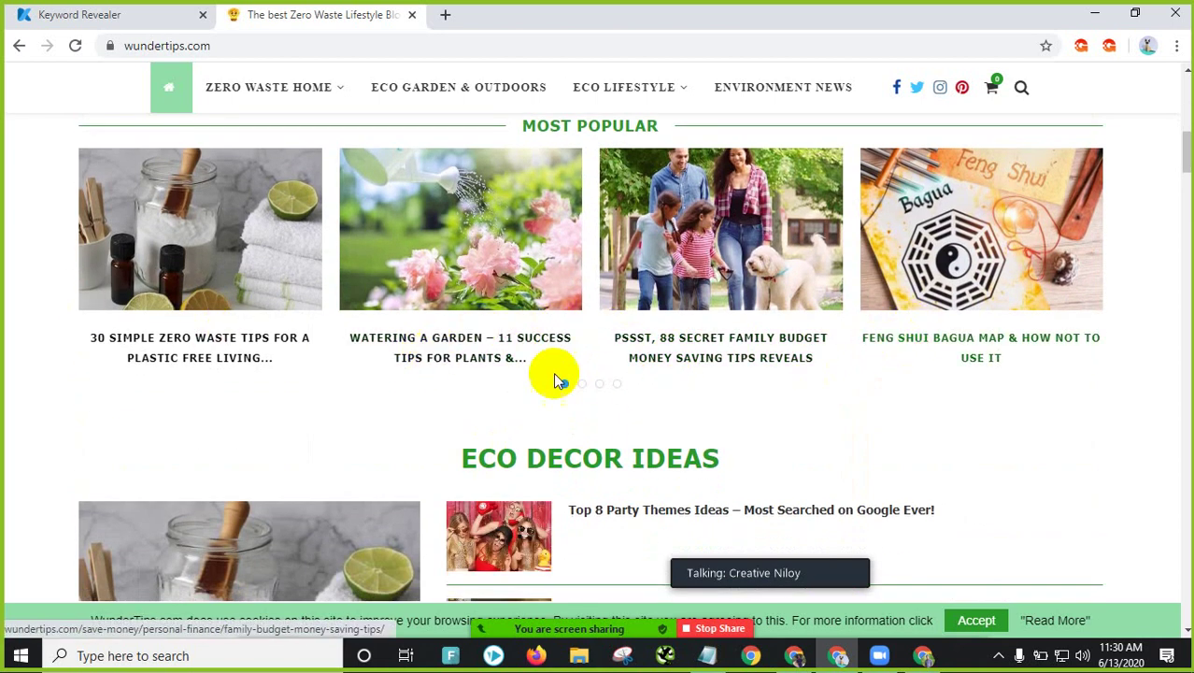
scroll(467, 392, "up", 9)
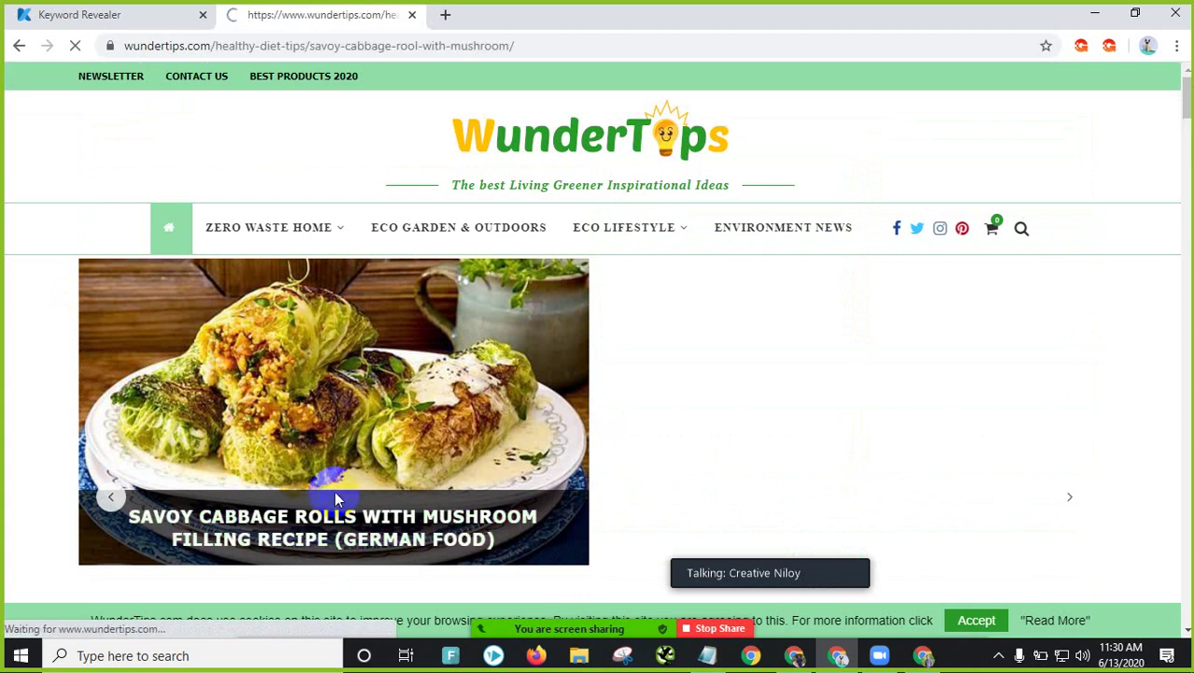
Step: Examine the savoy cabbage recipe article from its introduction down to the page footer, dismissing the "Don't miss these tips" popup
scroll(954, 371, "down", 8)
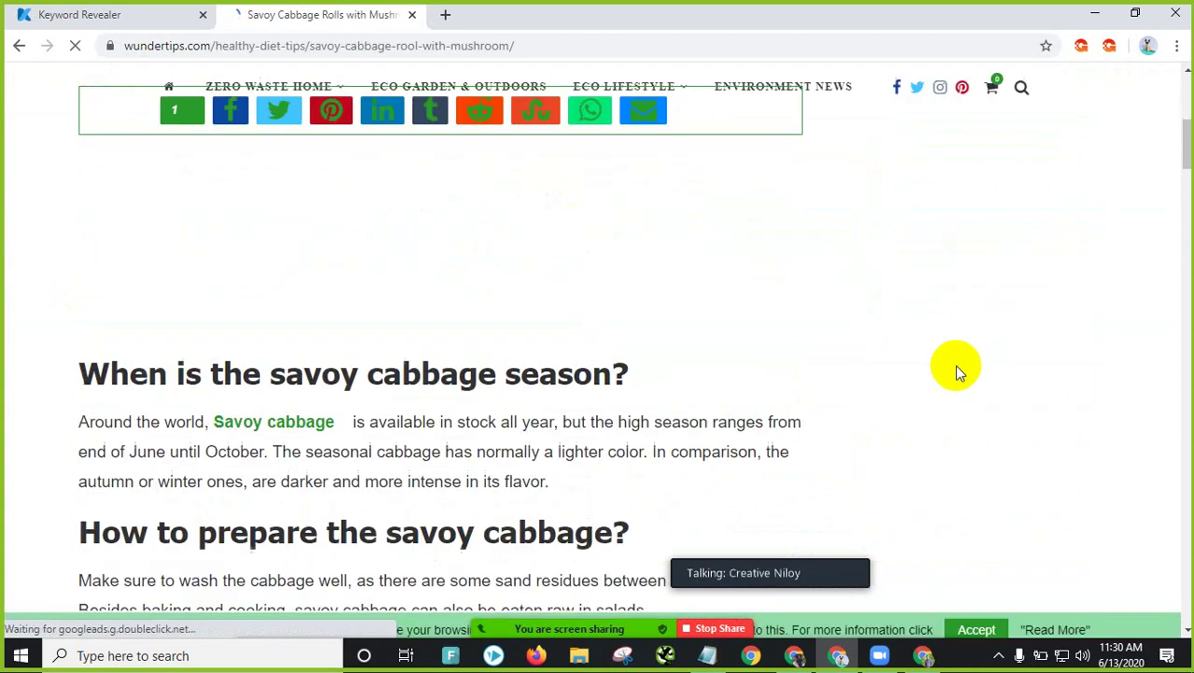
scroll(440, 308, "down", 10)
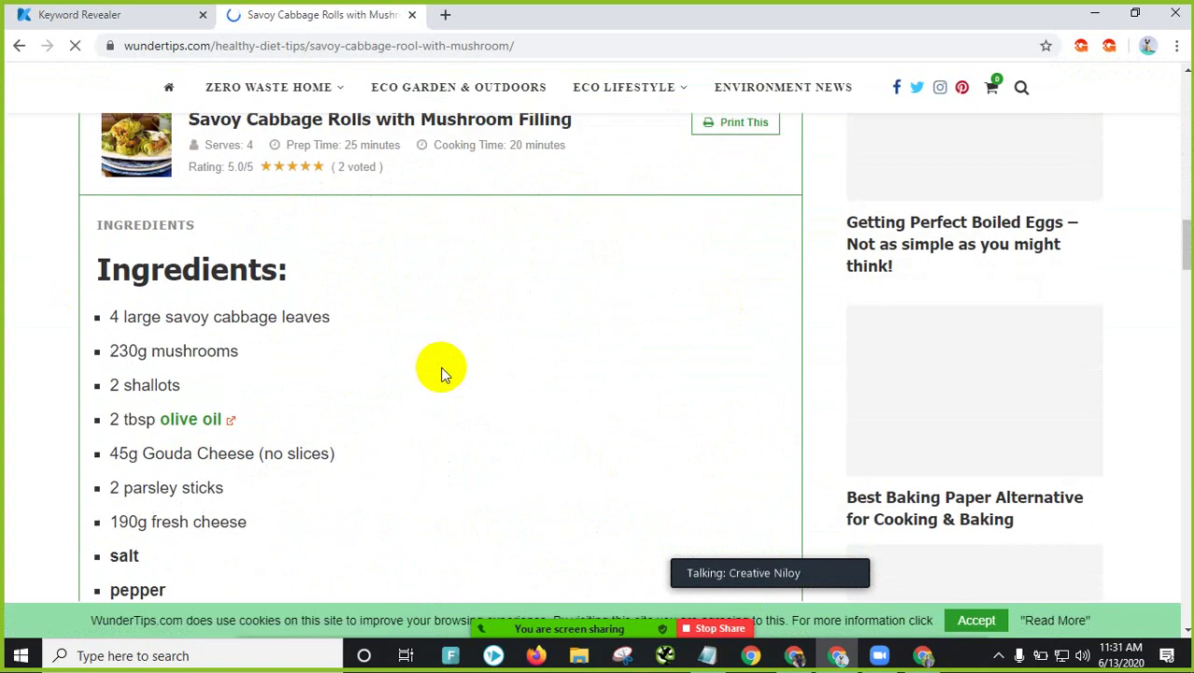
scroll(439, 369, "up", 5)
scroll(434, 368, "down", 8)
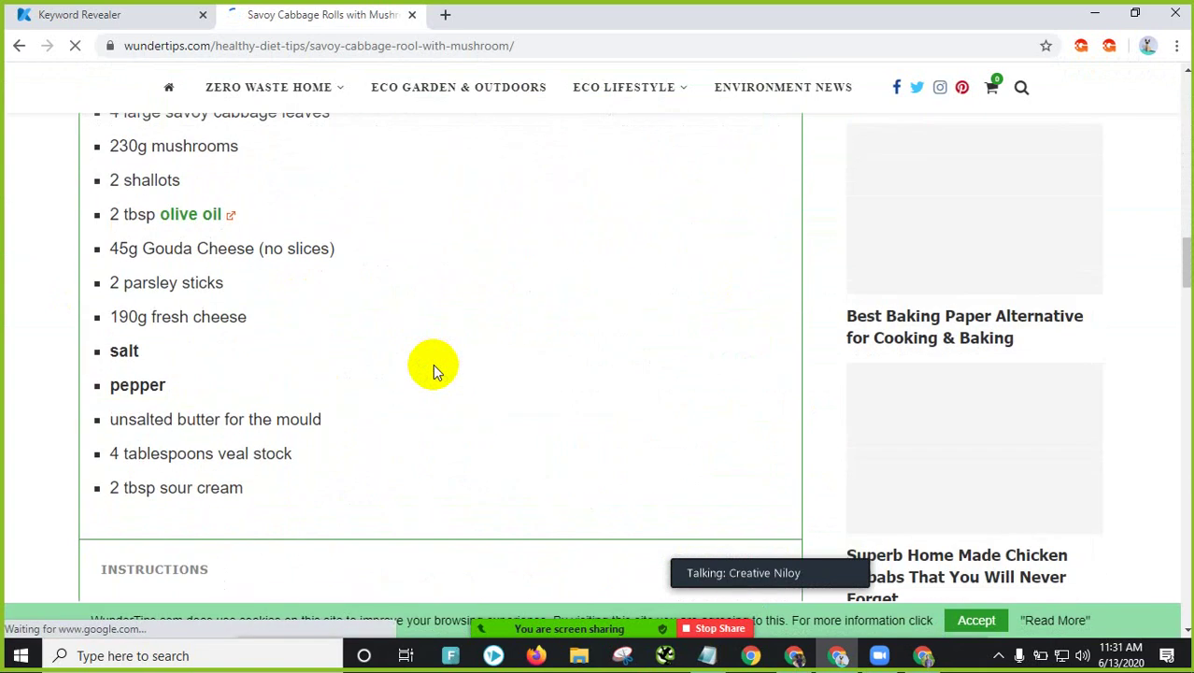
scroll(433, 371, "down", 20)
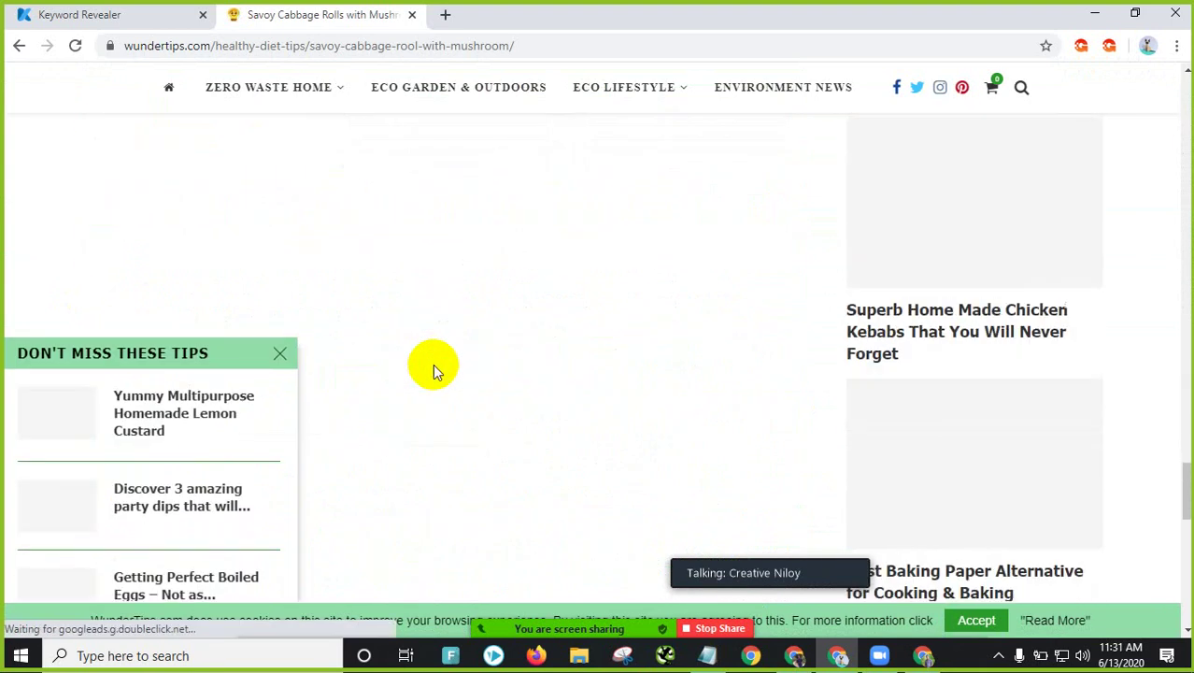
scroll(432, 364, "up", 8)
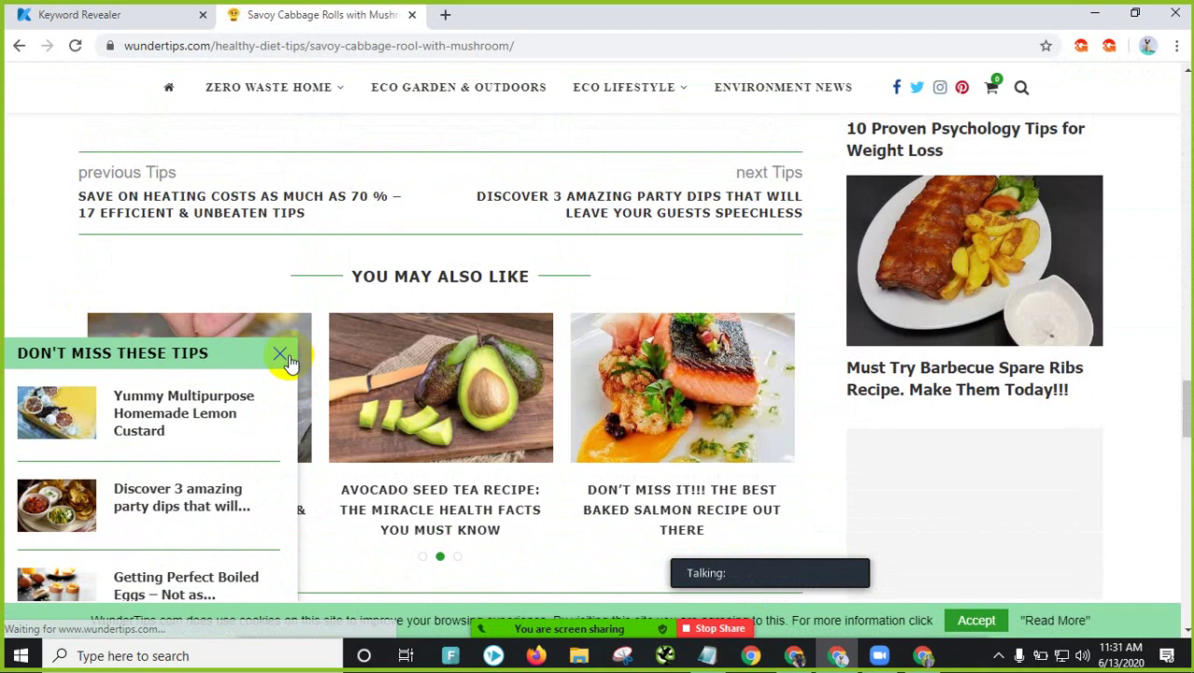
left_click(281, 355)
scroll(760, 338, "down", 10)
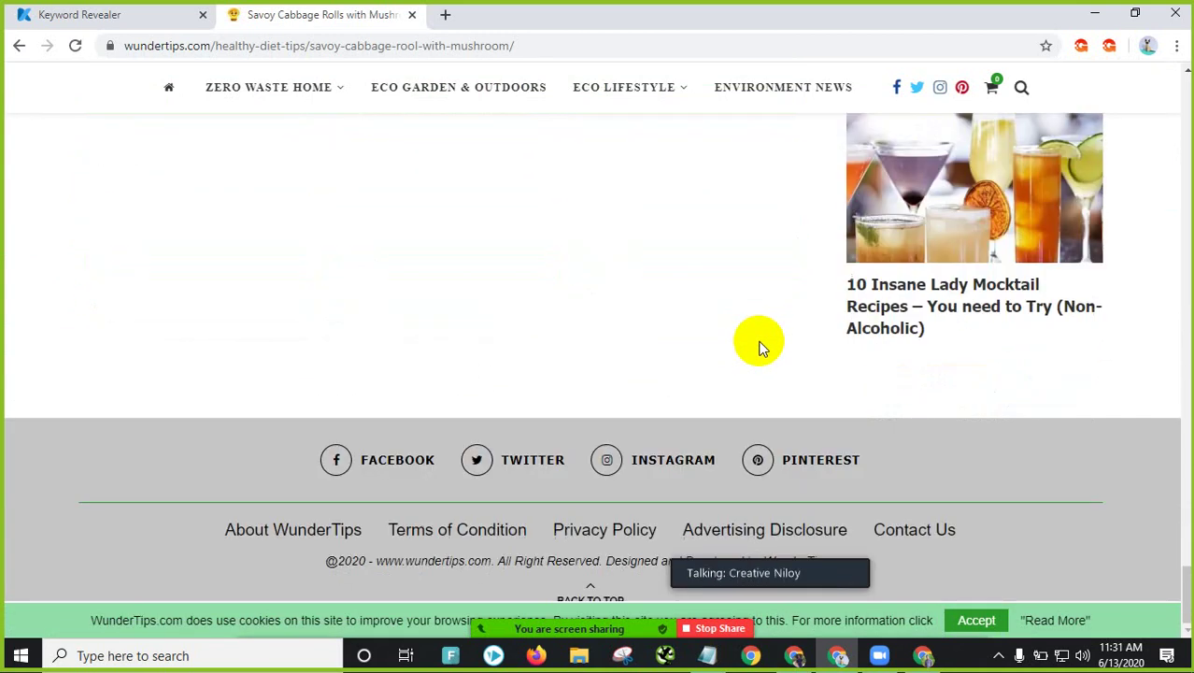
Step: Review the savoy cabbage recipe article from the footer back up to its title, site search and newsletter sign-up
scroll(759, 345, "up", 15)
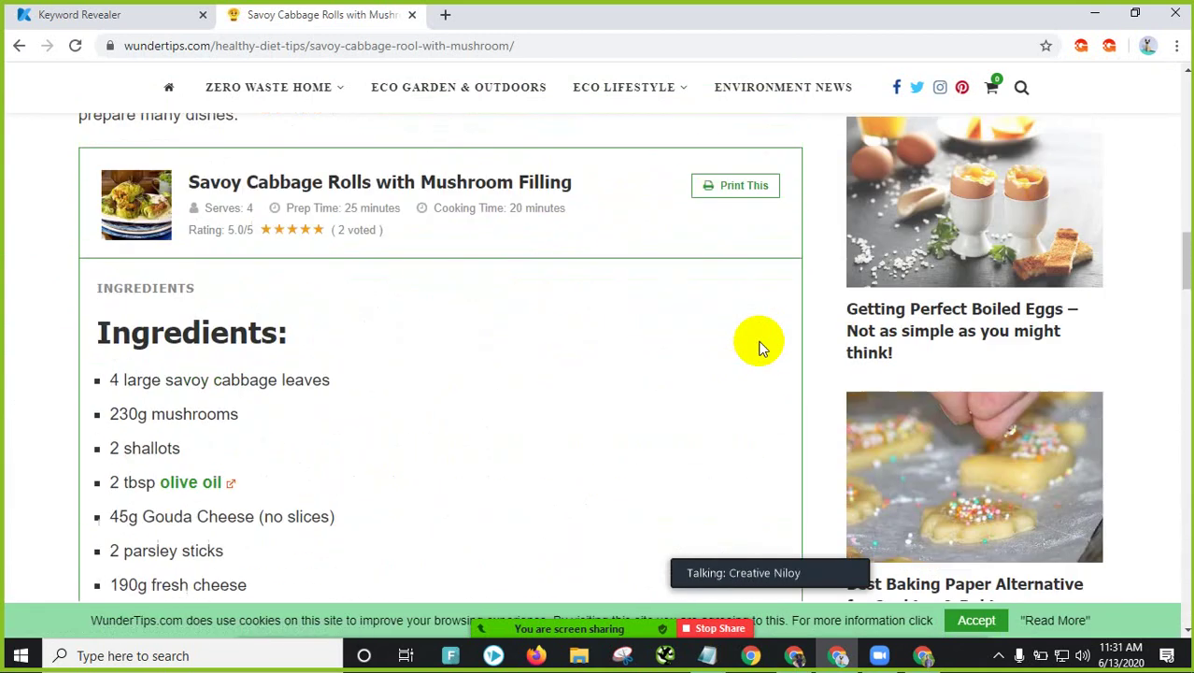
scroll(760, 343, "up", 5)
scroll(755, 348, "down", 5)
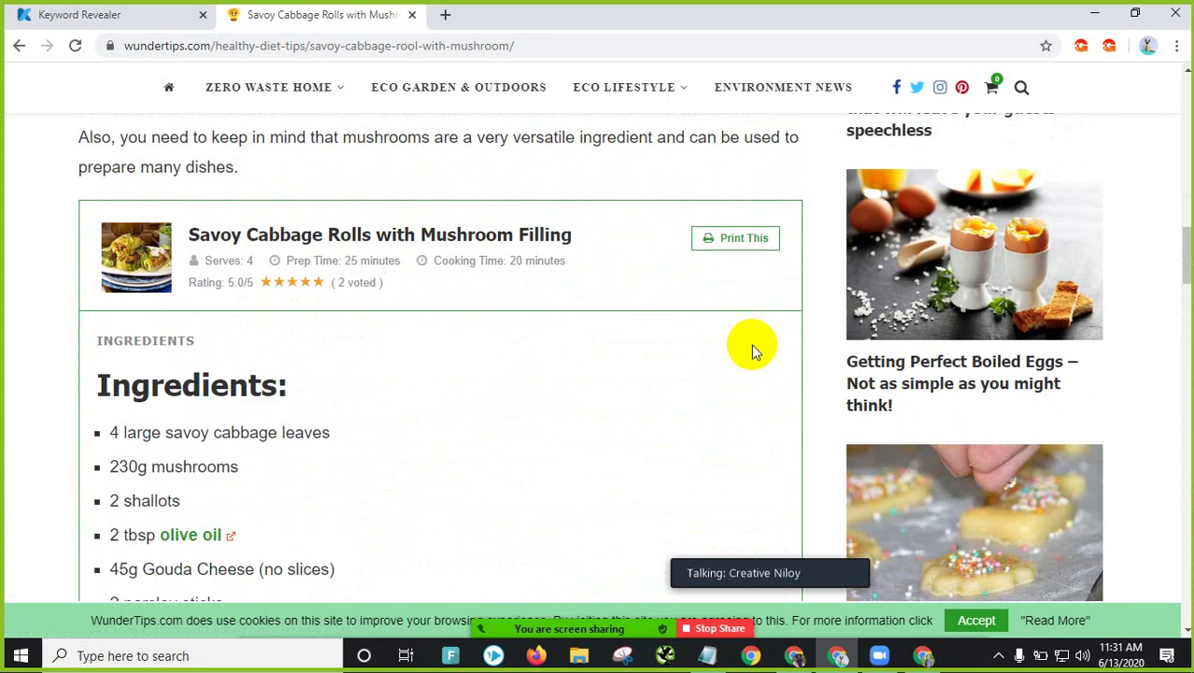
scroll(753, 348, "up", 10)
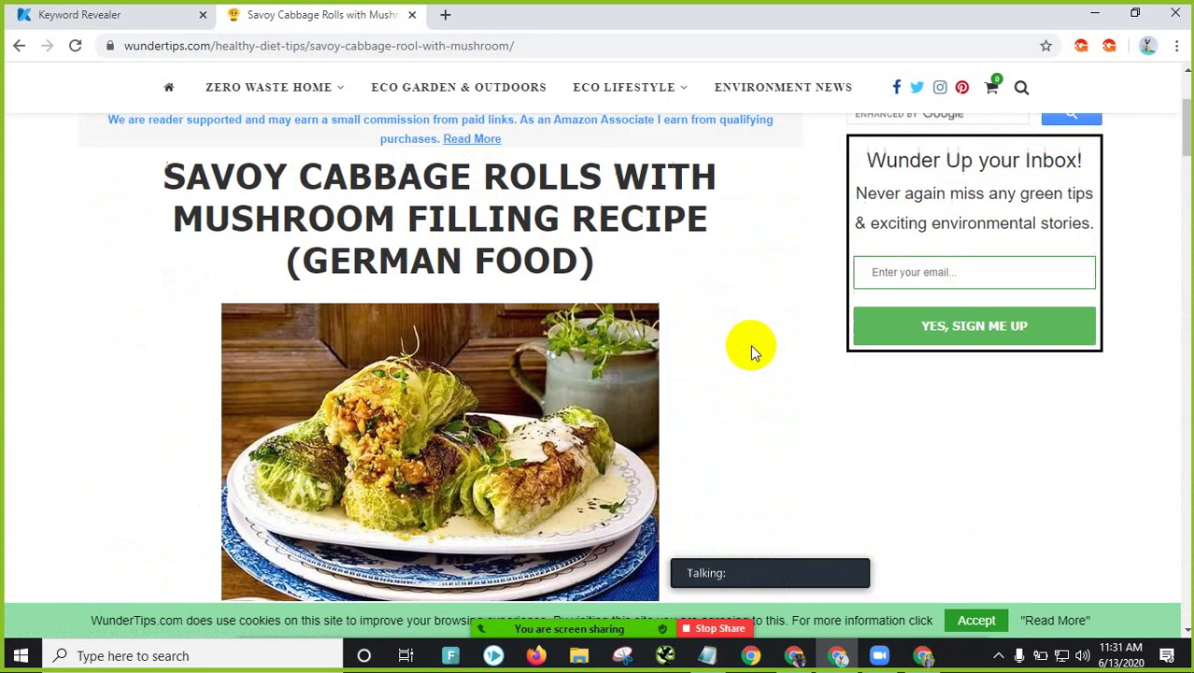
scroll(753, 349, "down", 3)
scroll(753, 349, "up", 7)
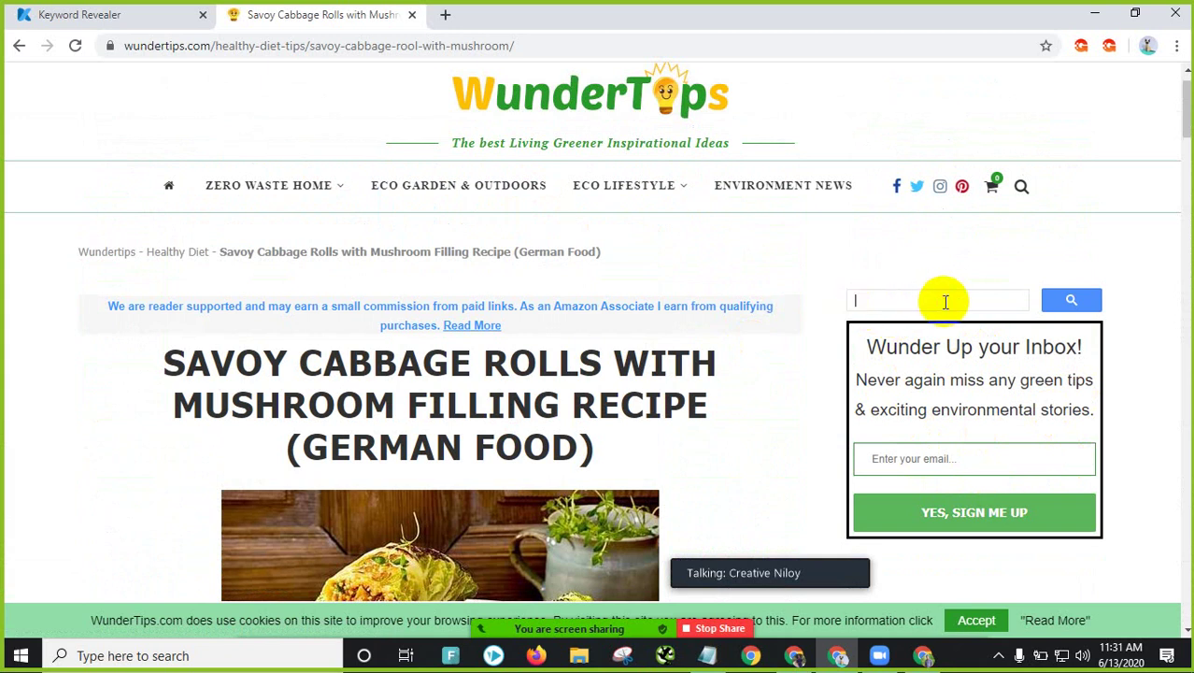
scroll(927, 451, "down", 3)
scroll(927, 479, "up", 4)
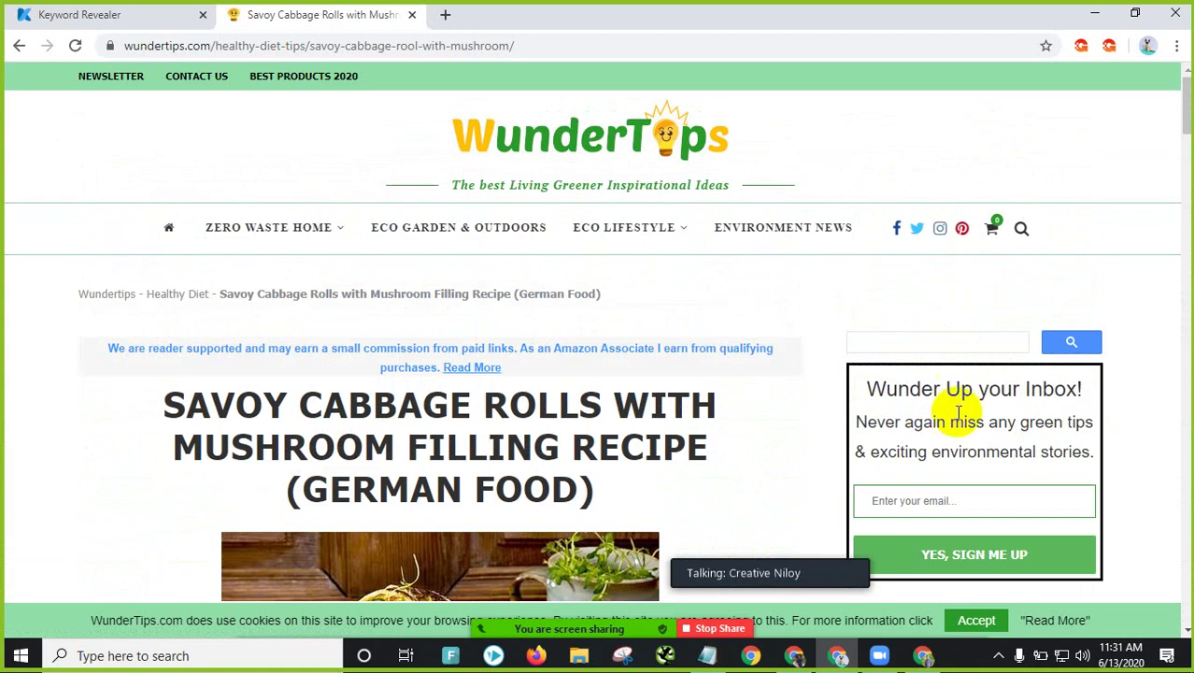
Step: Browse the category sections of the WunderTips home page and open the "40+ Smart Ways to Use old Coffee Grounds" article
mouse_move(294, 239)
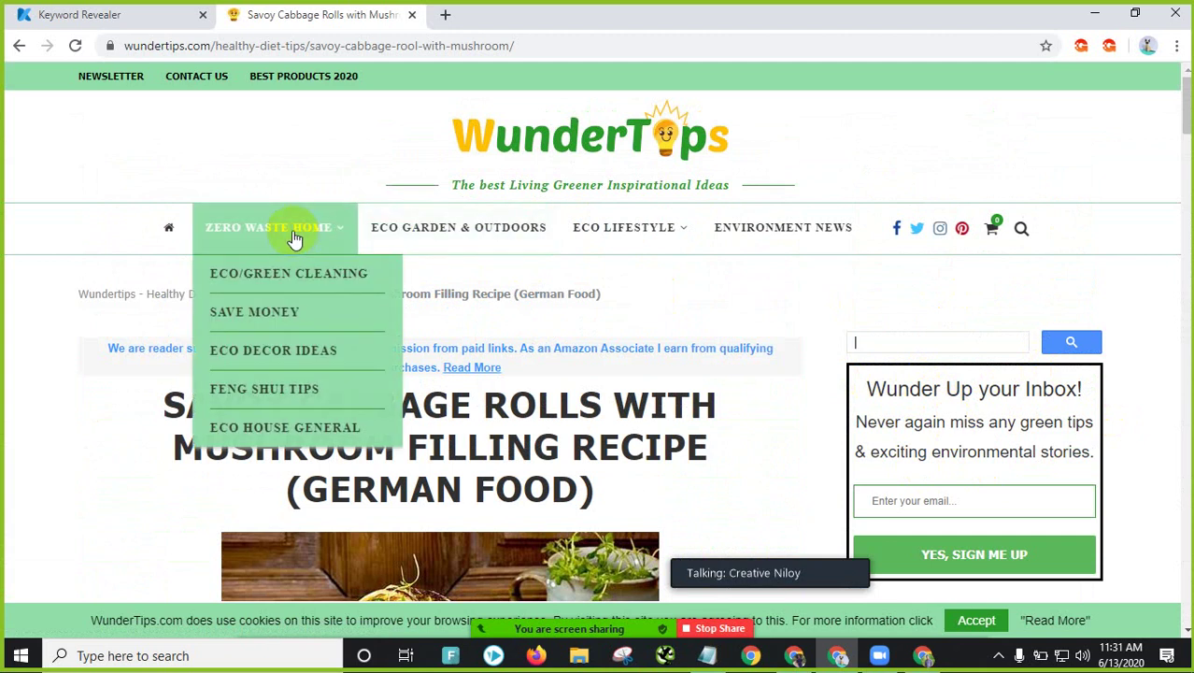
left_click(170, 229)
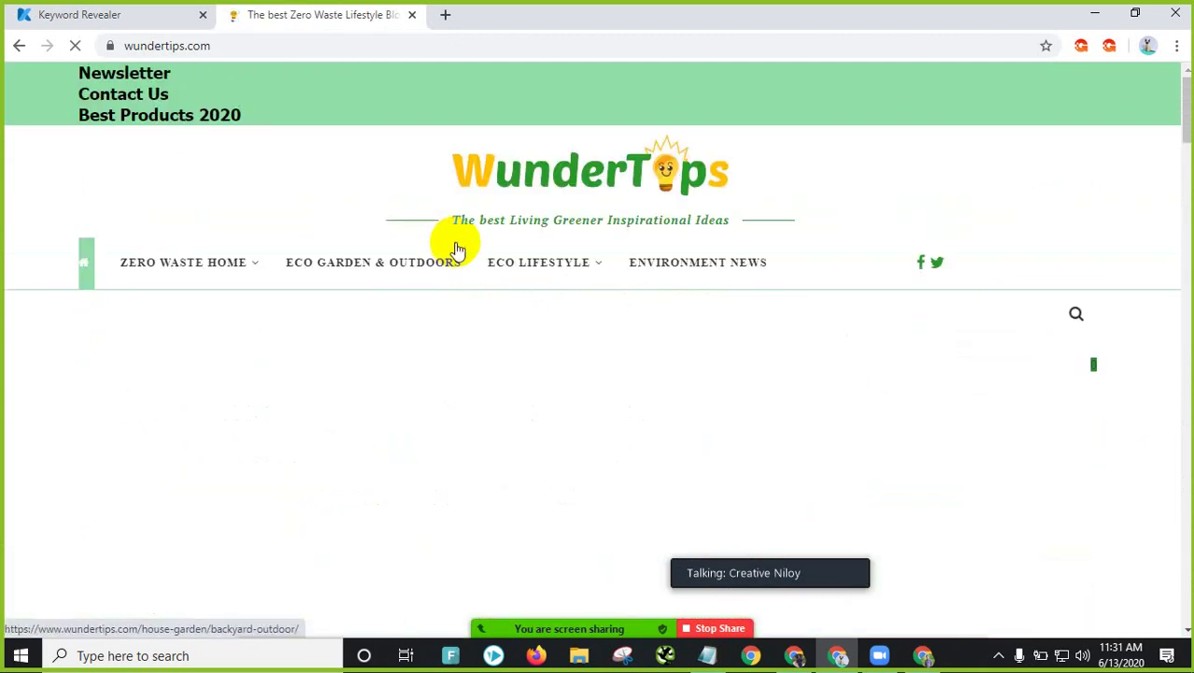
scroll(447, 299, "down", 10)
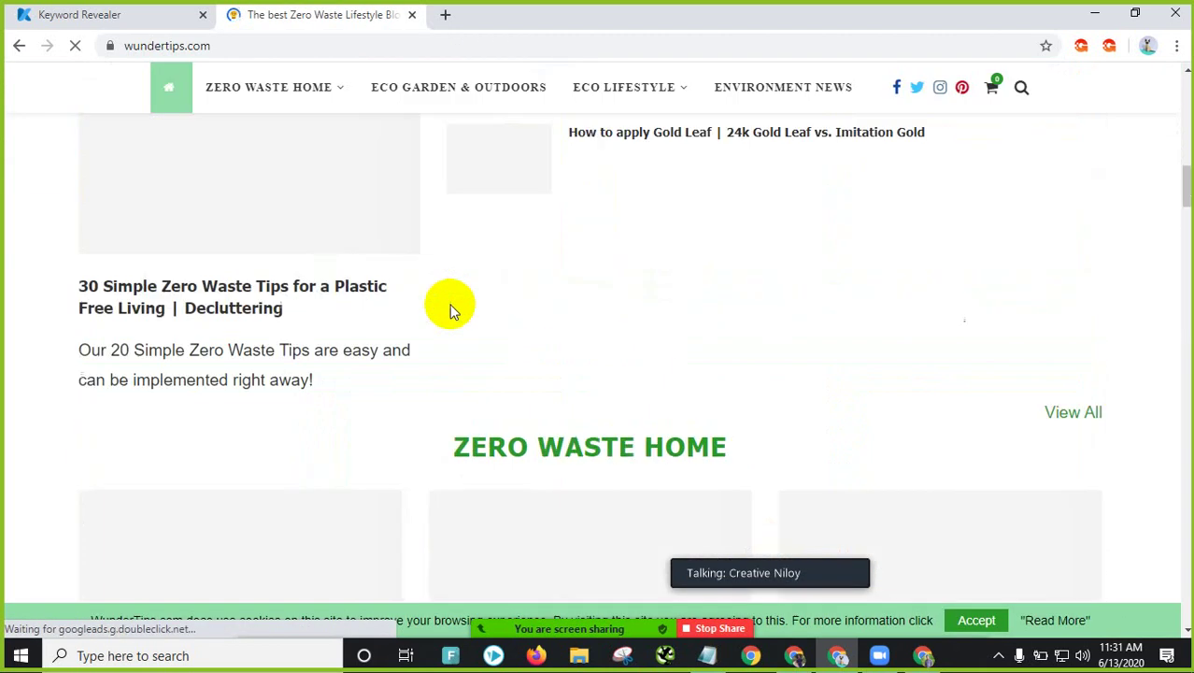
scroll(448, 302, "down", 10)
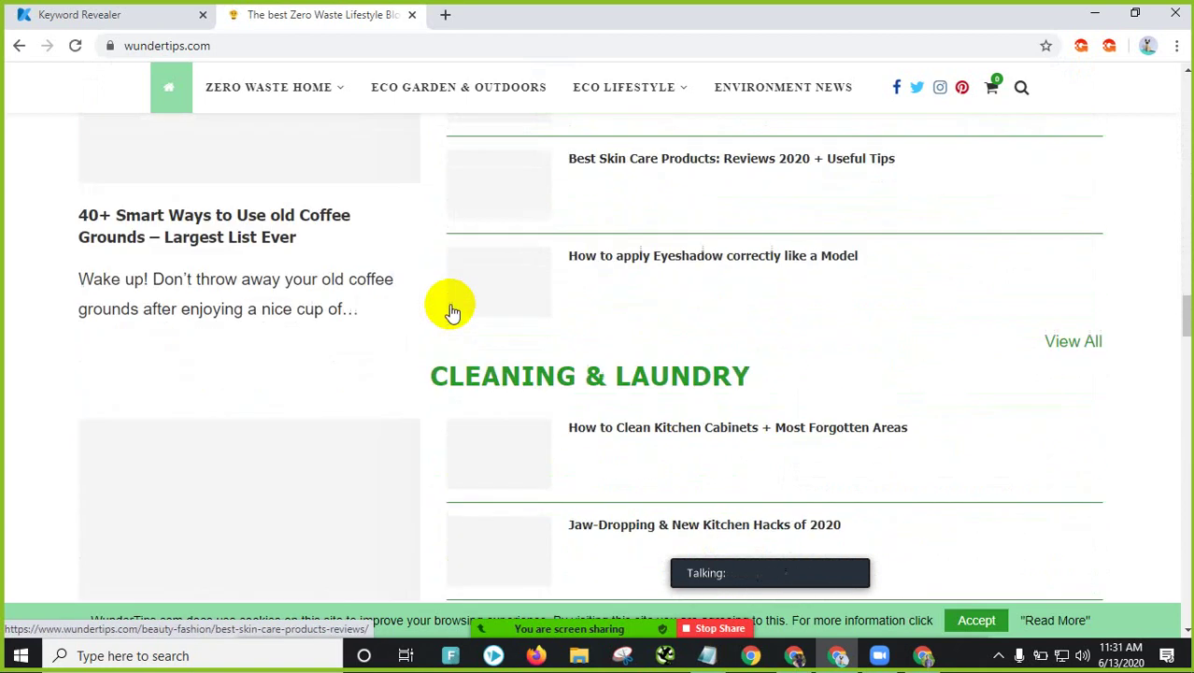
scroll(451, 312, "down", 10)
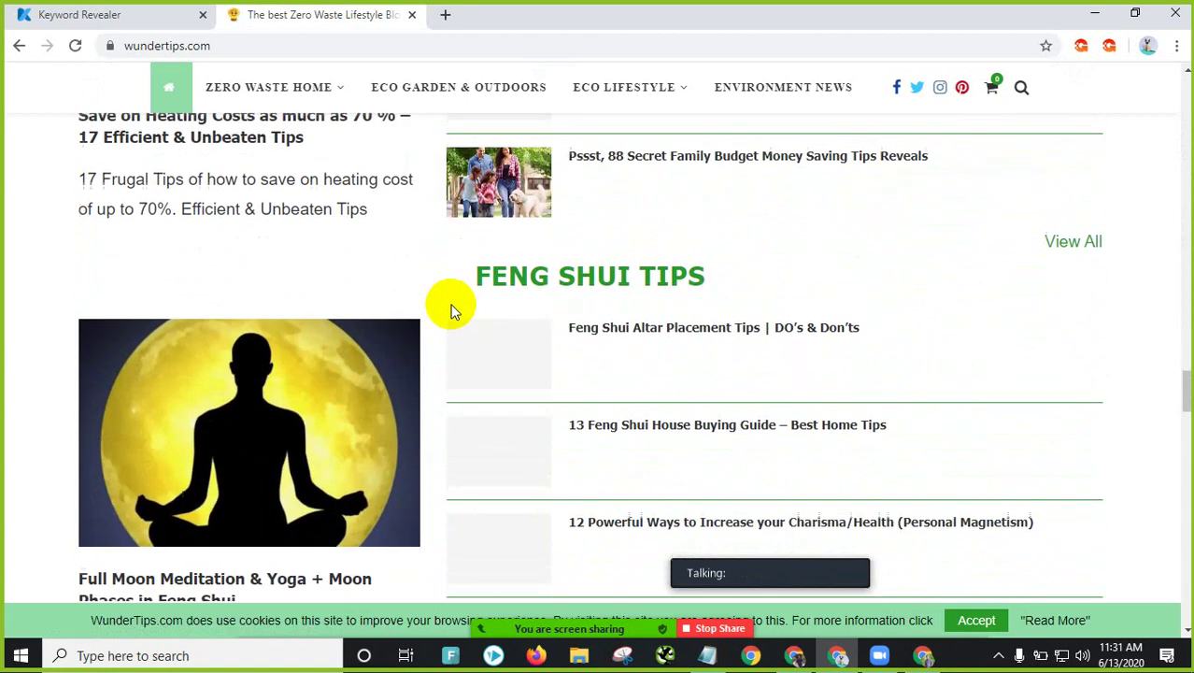
scroll(451, 312, "down", 10)
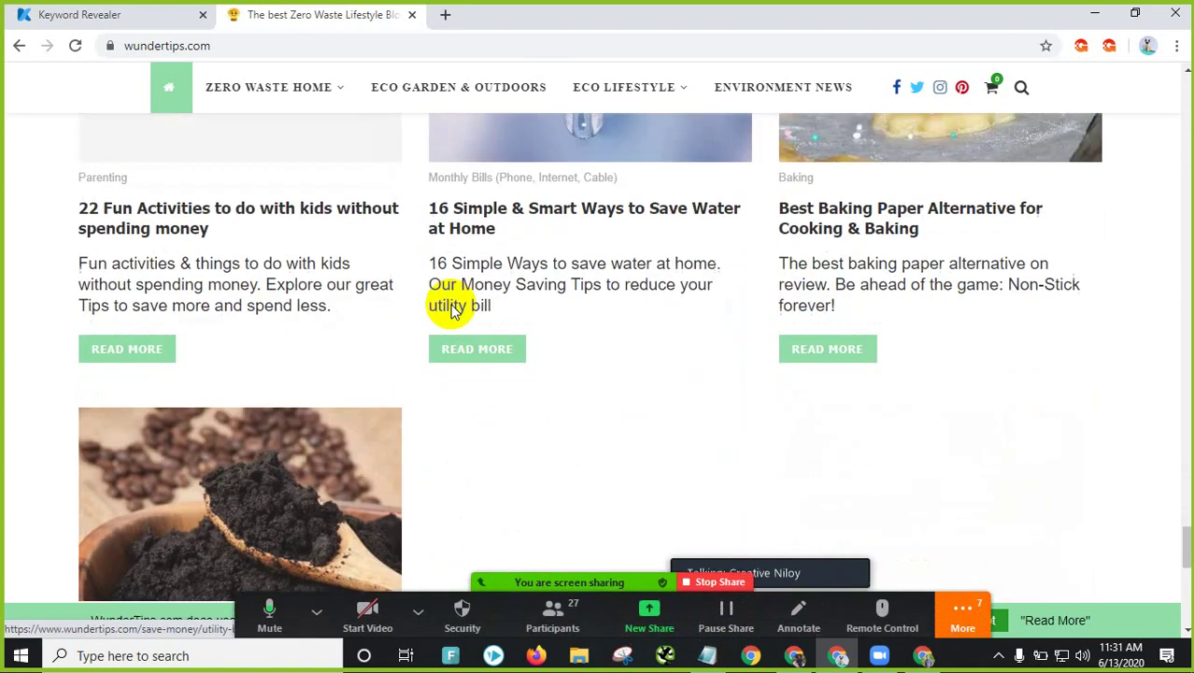
scroll(450, 306, "down", 10)
scroll(448, 307, "up", 5)
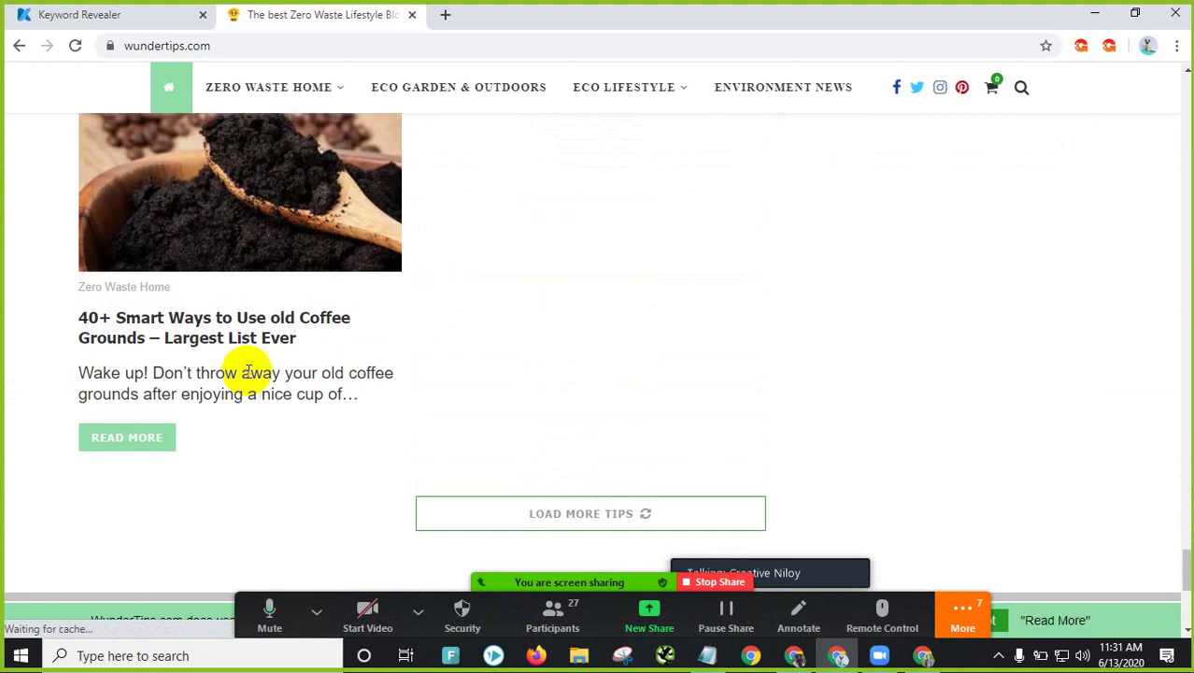
left_click(210, 332)
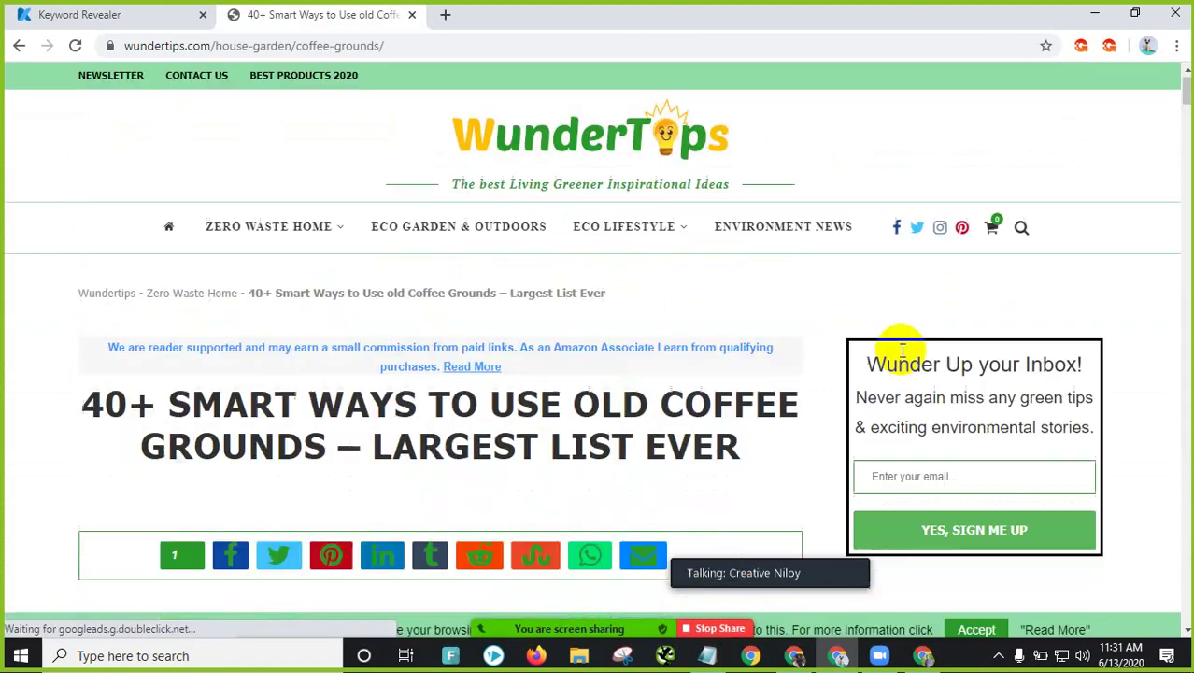
Step: Examine the coffee grounds article from its title through the numbered tips and comments to the page footer
scroll(827, 383, "down", 5)
scroll(517, 386, "down", 15)
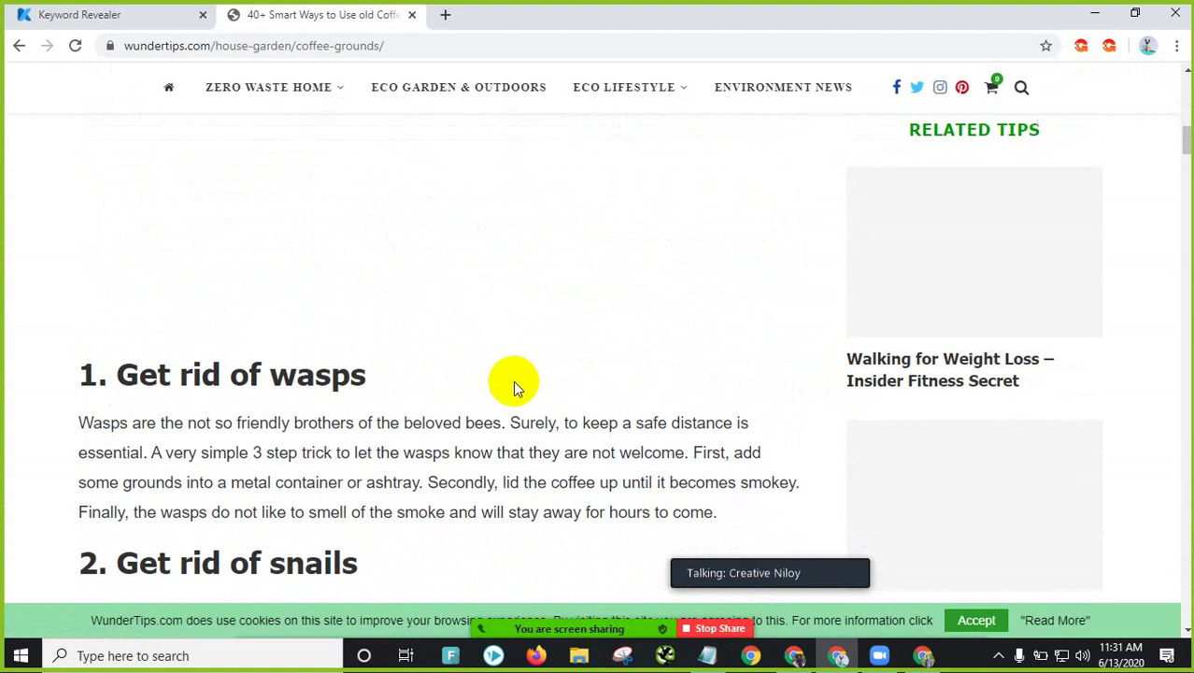
scroll(514, 385, "down", 20)
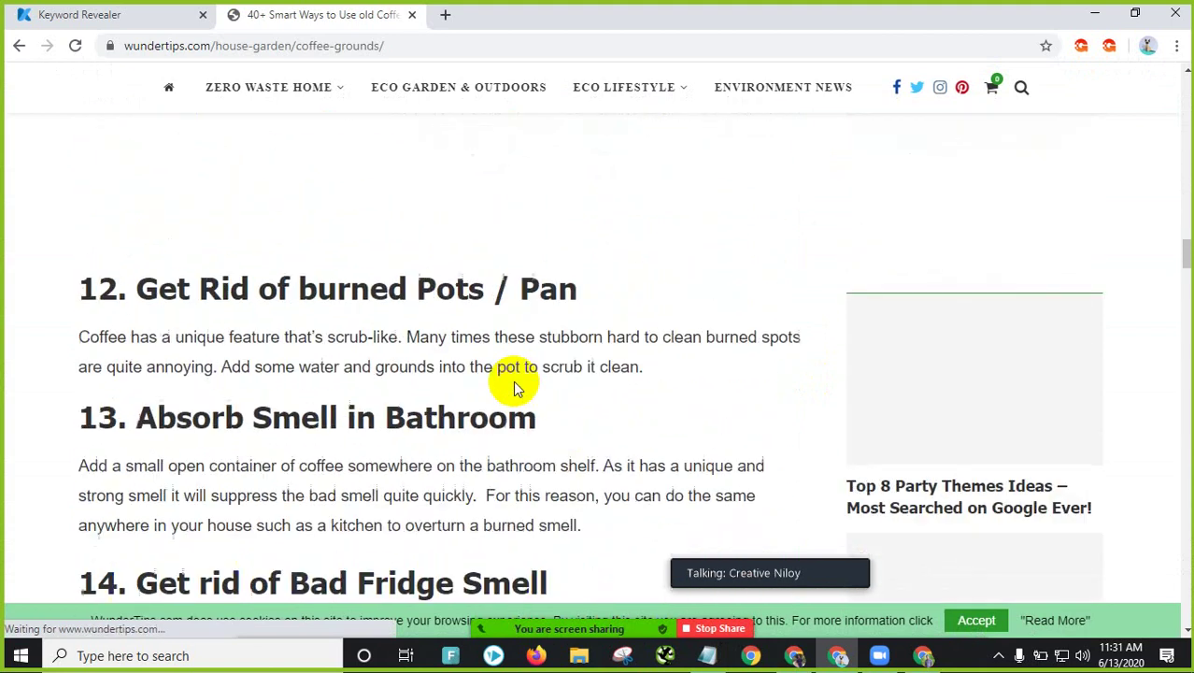
scroll(515, 384, "down", 20)
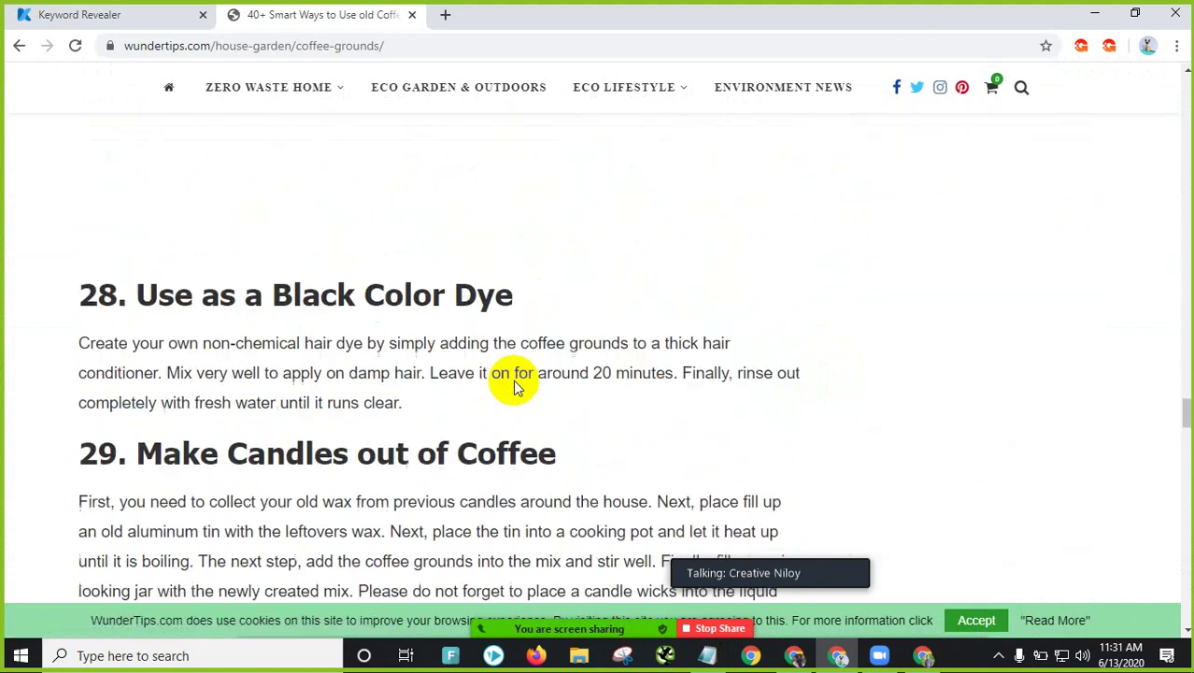
scroll(515, 385, "down", 20)
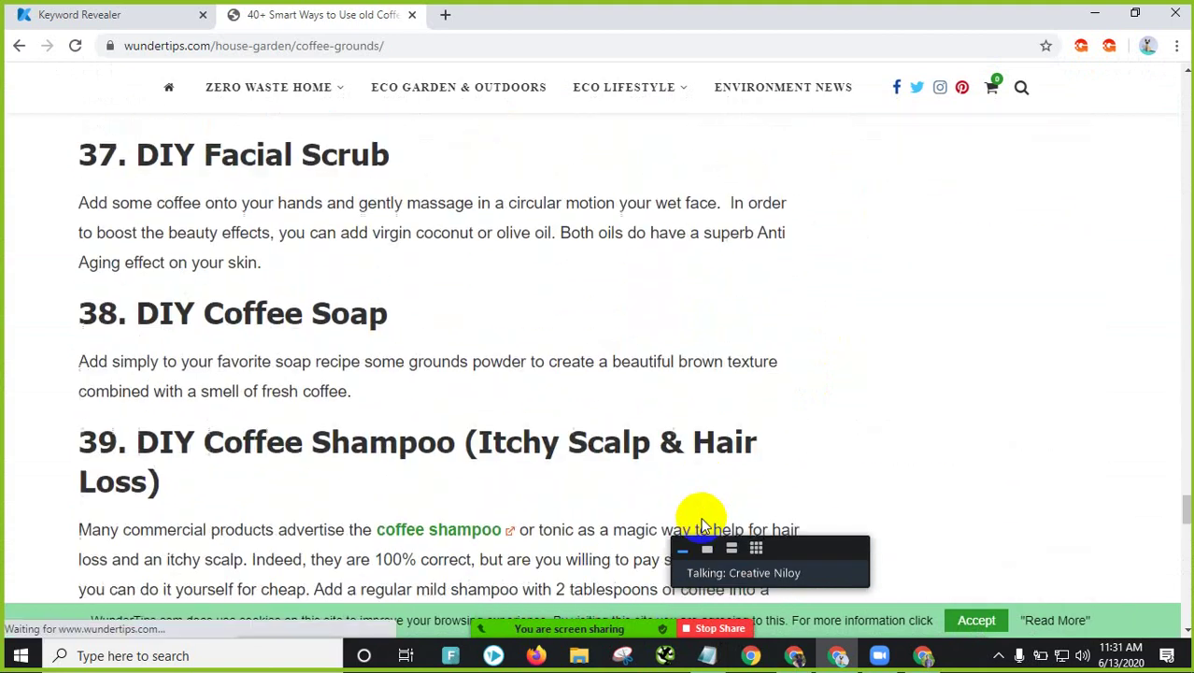
scroll(552, 446, "down", 20)
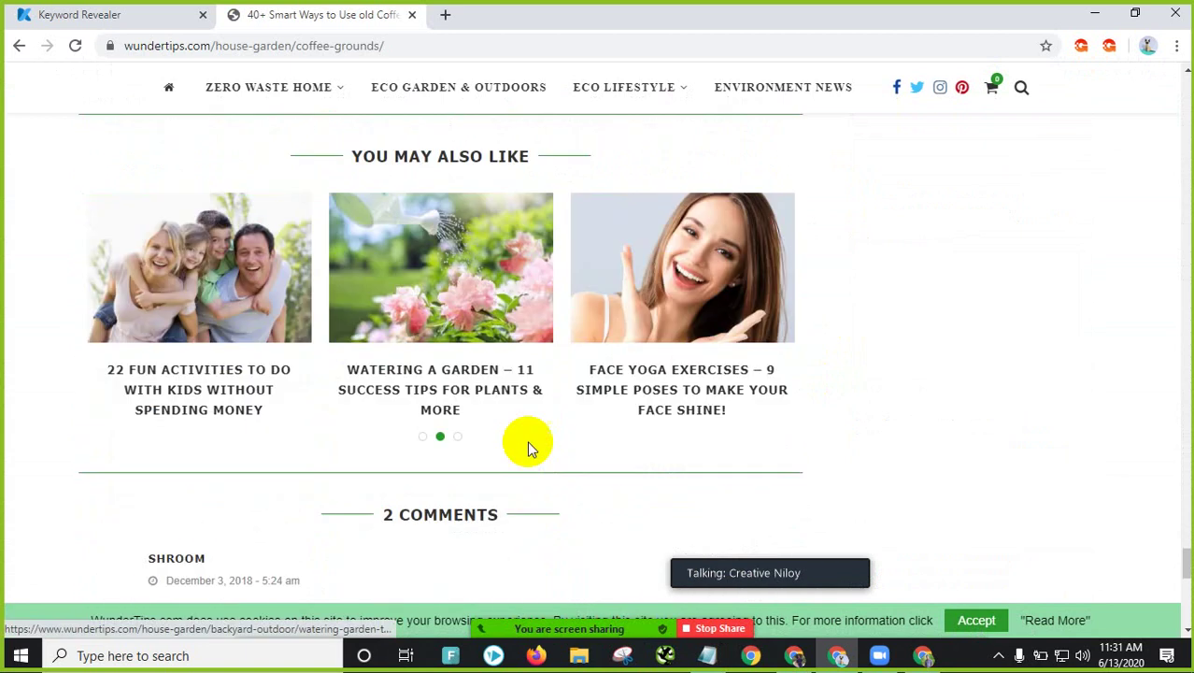
scroll(529, 448, "down", 6)
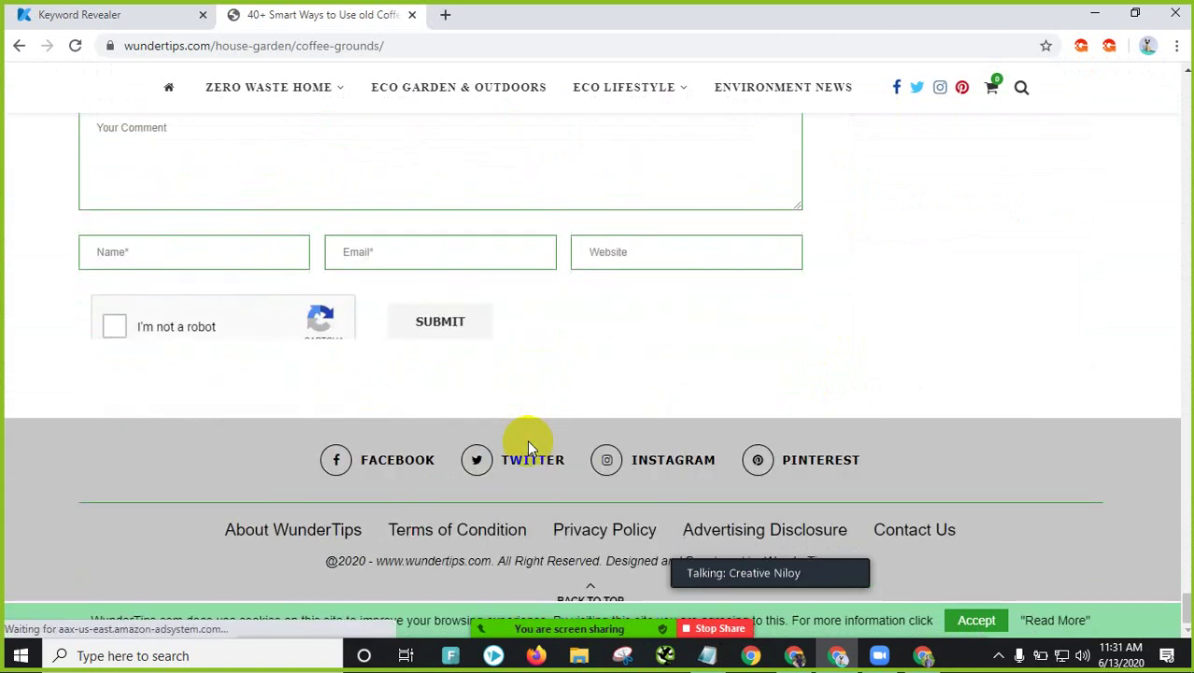
Step: Review the coffee grounds article and its related tips from the footer back up to the title, dismissing the "Don't miss these tips" popup
scroll(527, 440, "up", 20)
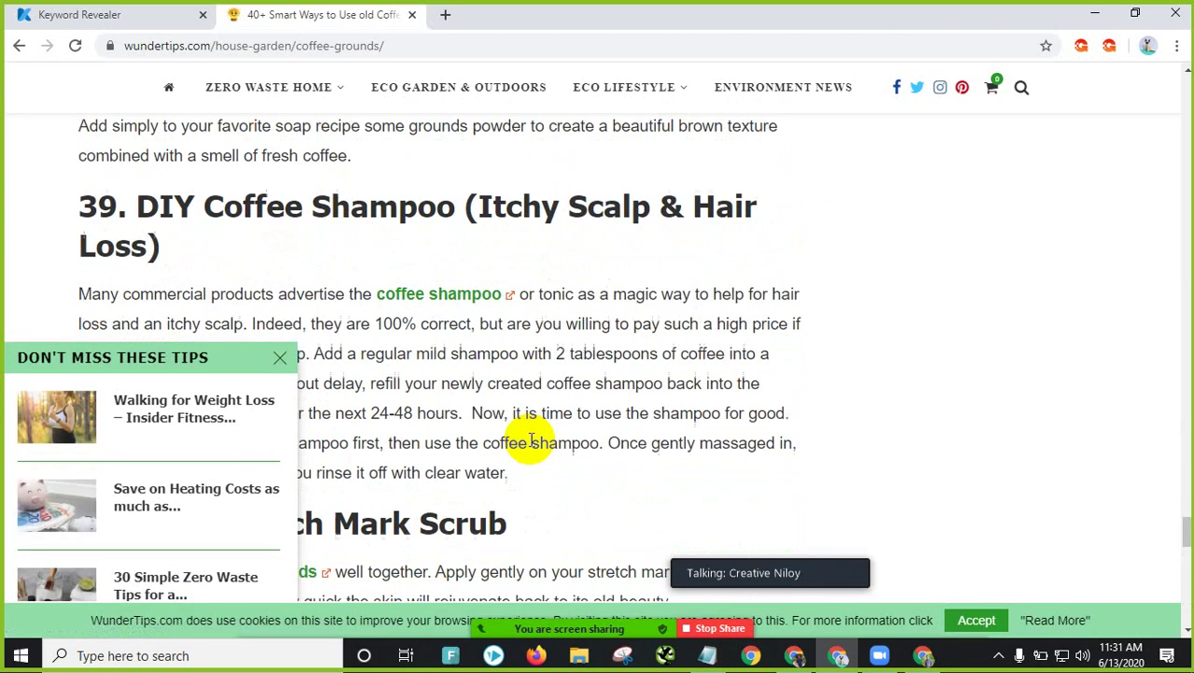
scroll(529, 440, "up", 9)
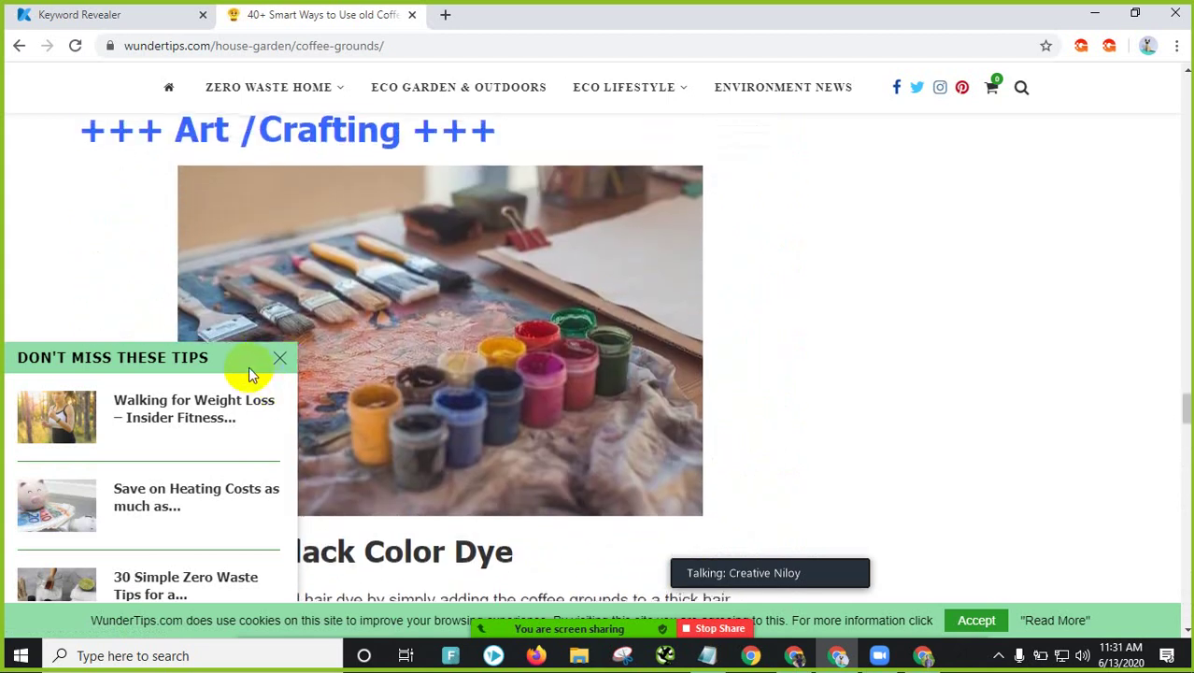
scroll(643, 383, "up", 15)
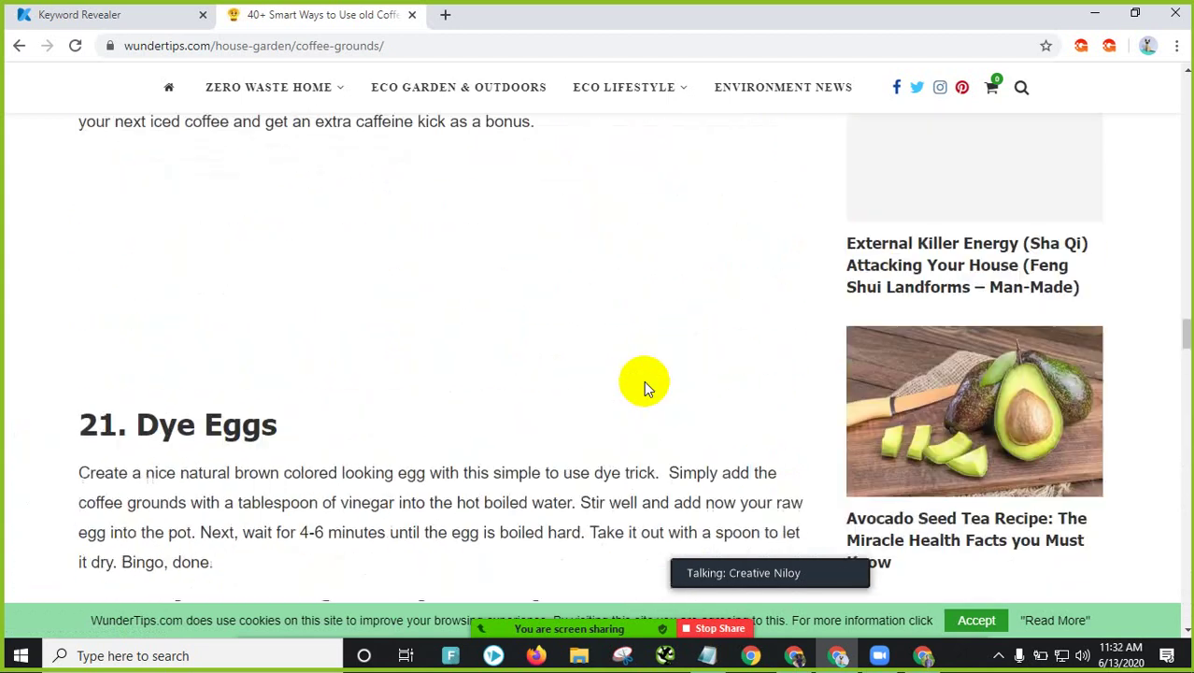
scroll(941, 418, "down", 5)
scroll(847, 406, "up", 20)
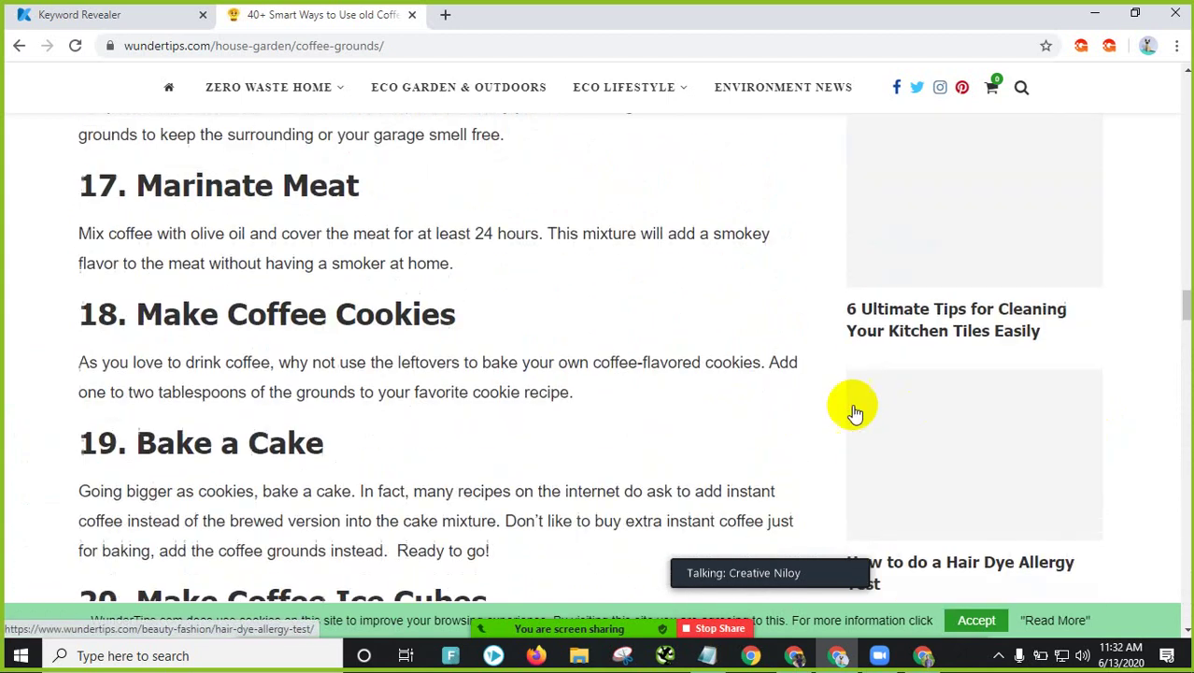
scroll(851, 407, "down", 4)
scroll(852, 411, "down", 2)
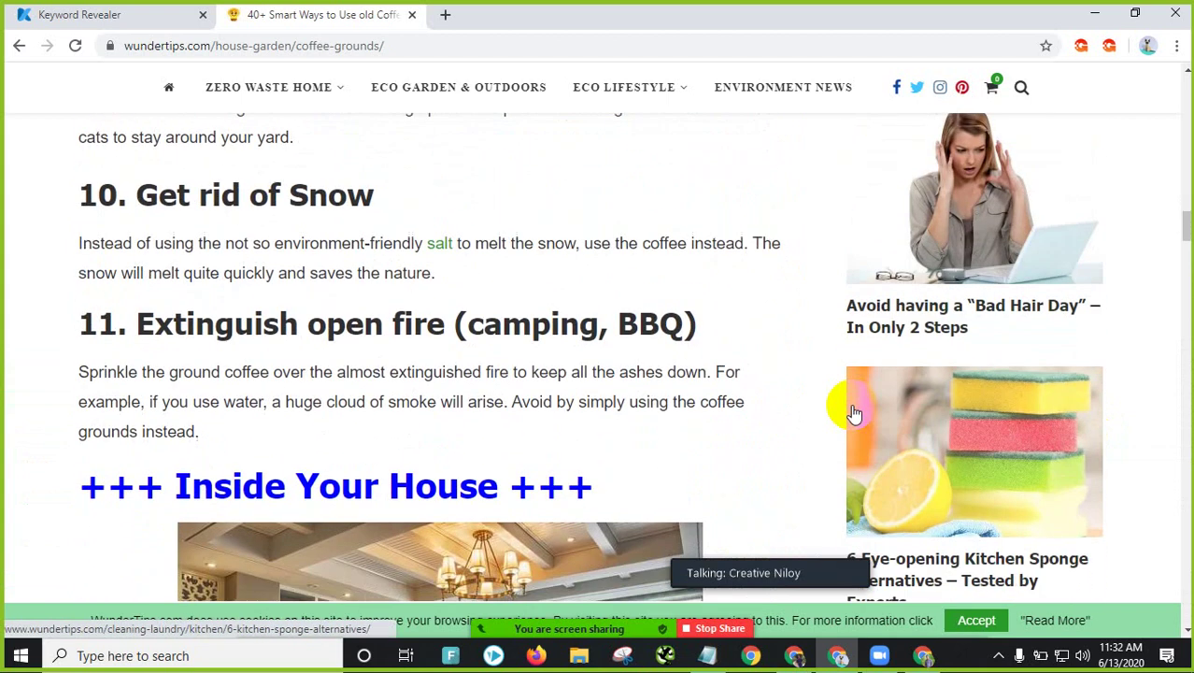
scroll(852, 408, "up", 12)
scroll(852, 411, "up", 12)
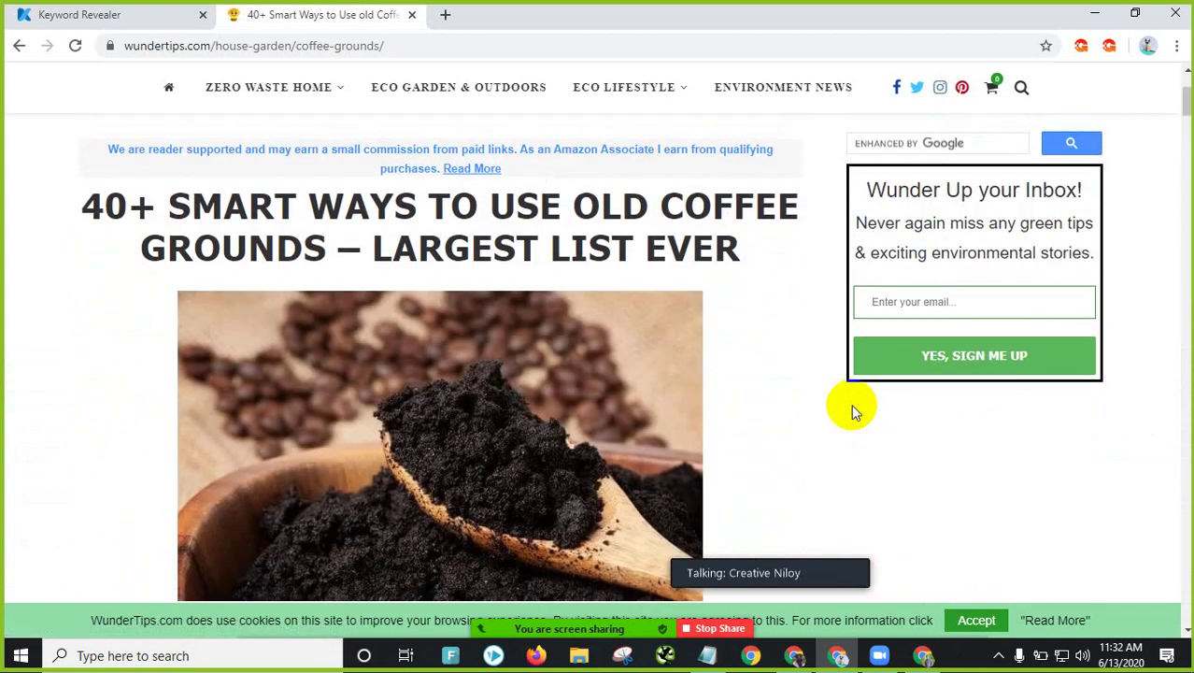
Step: Look over the coffee grounds article's header image and share bar, and admit the waiting participant to the Zoom meeting
scroll(851, 403, "down", 3)
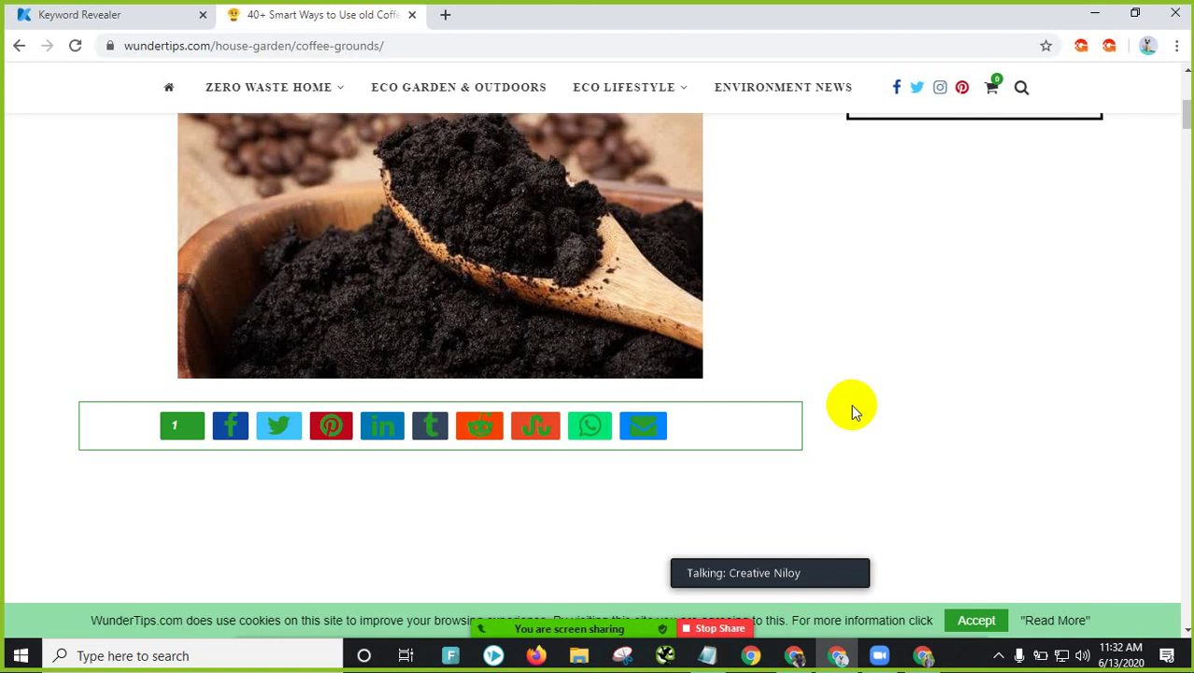
scroll(766, 472, "up", 2)
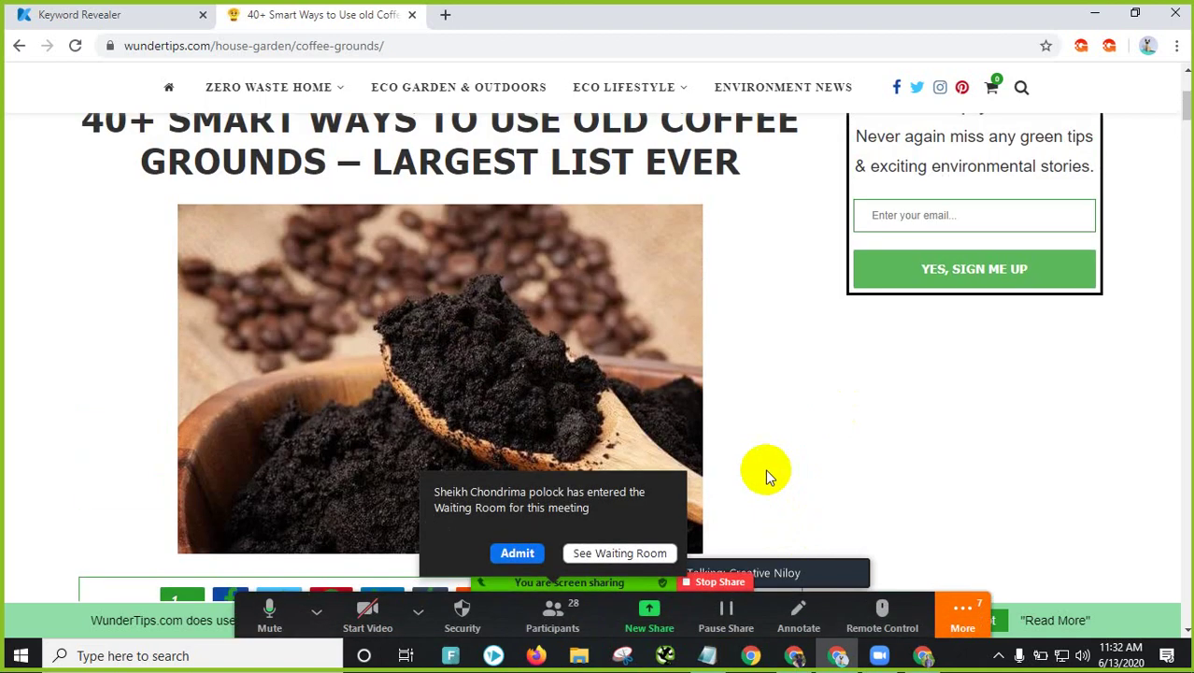
left_click(512, 558)
scroll(538, 200, "up", 3)
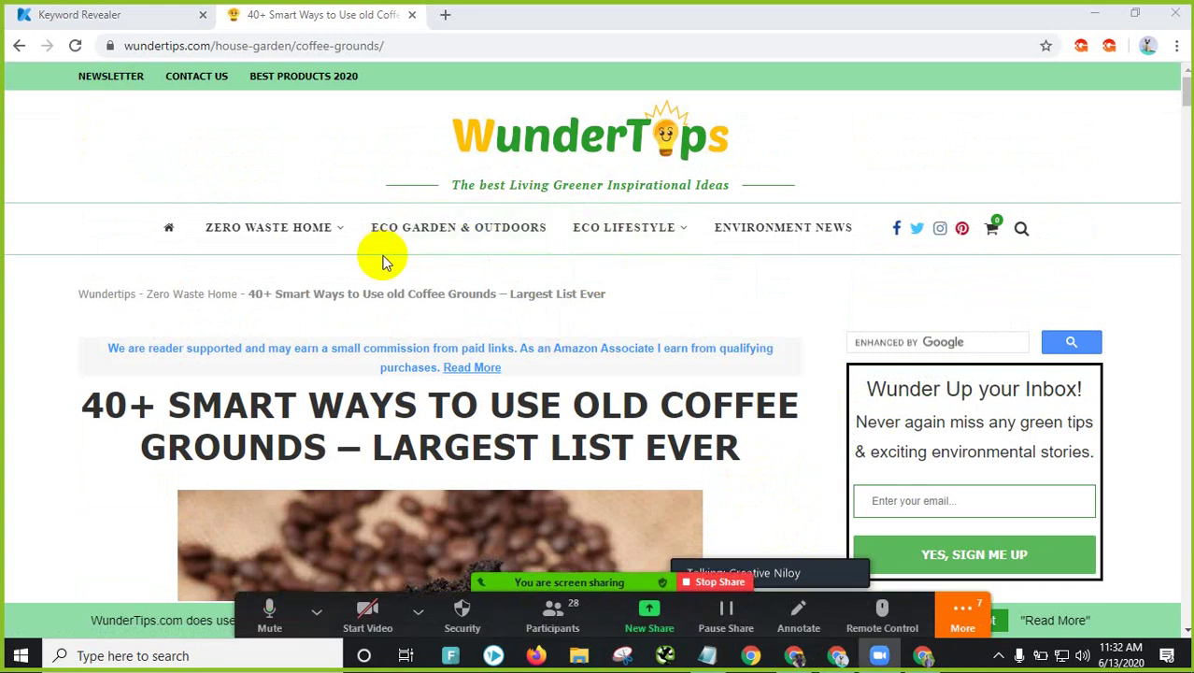
Step: Return to the WunderTips home page and look over its featured posts, newsletter sign-up and Most Popular section
left_click(642, 138)
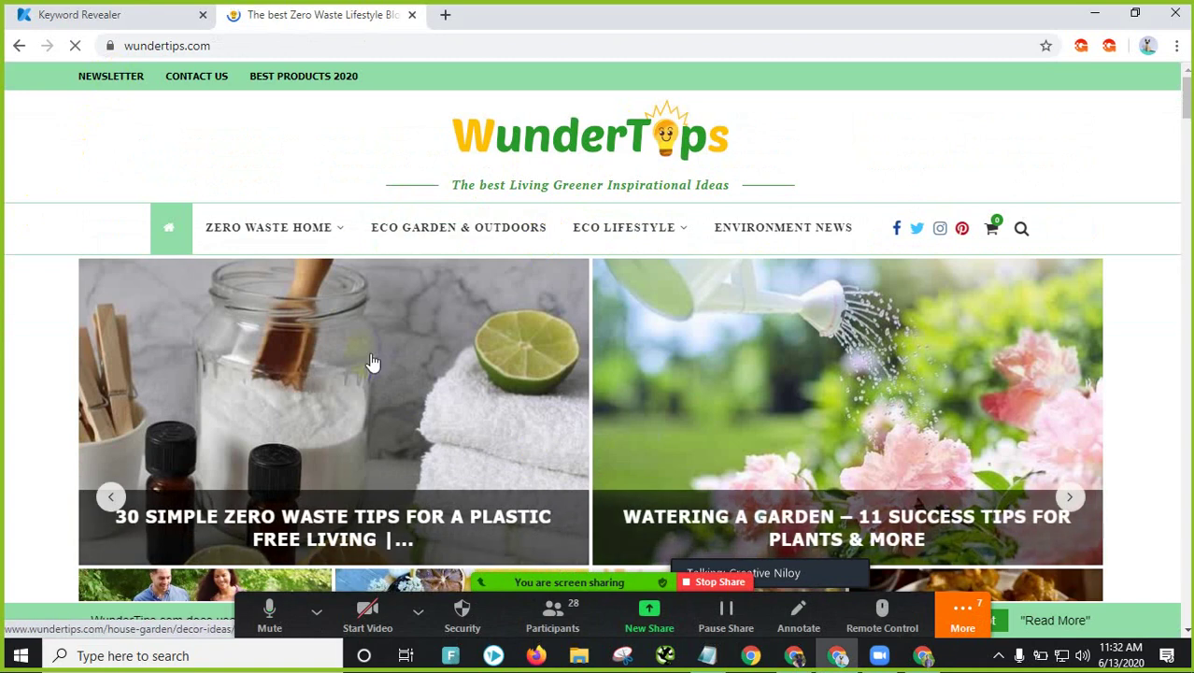
scroll(598, 308, "down", 4)
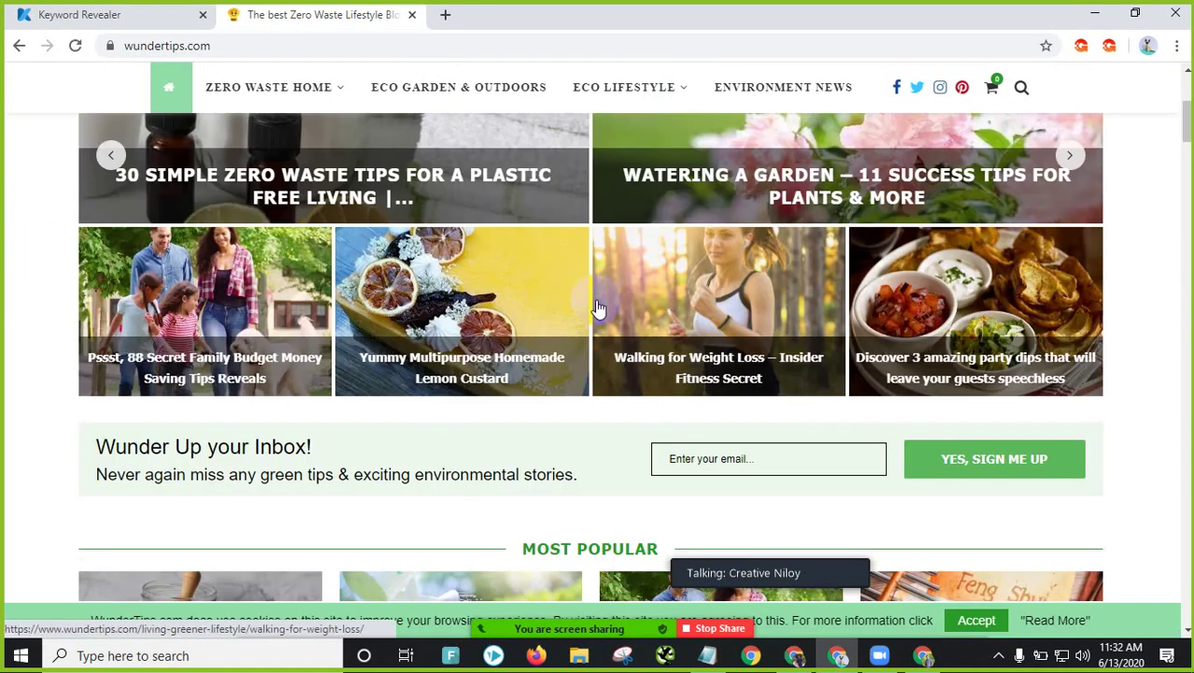
scroll(599, 308, "up", 4)
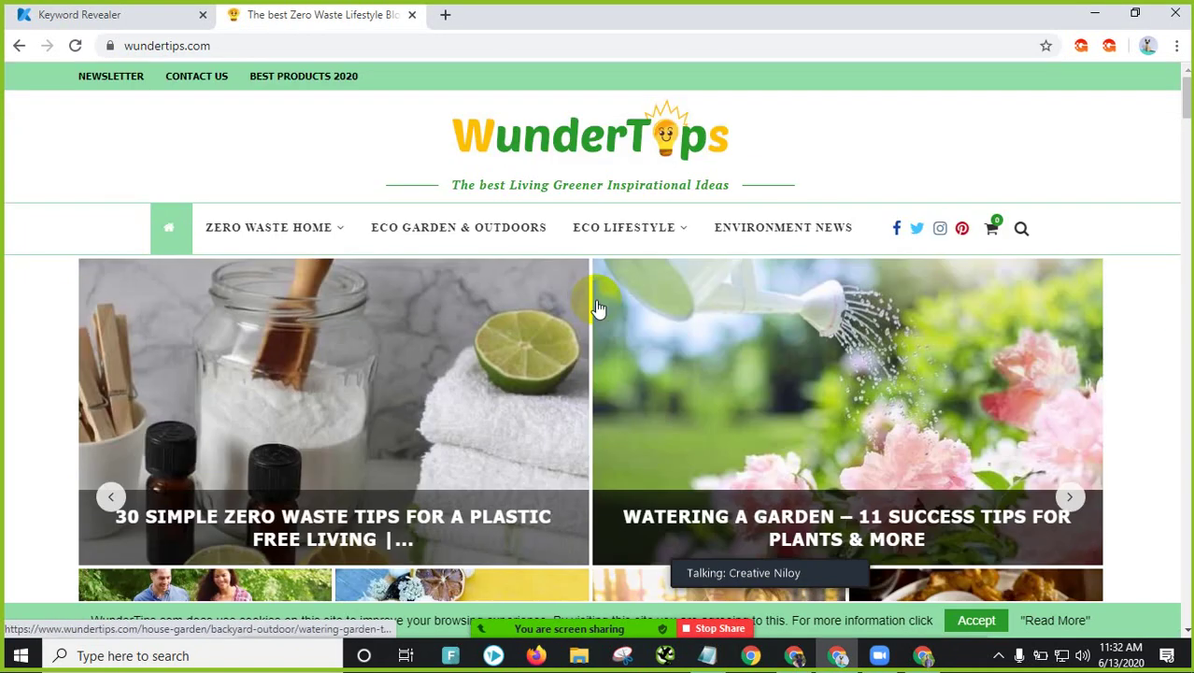
scroll(421, 459, "down", 4)
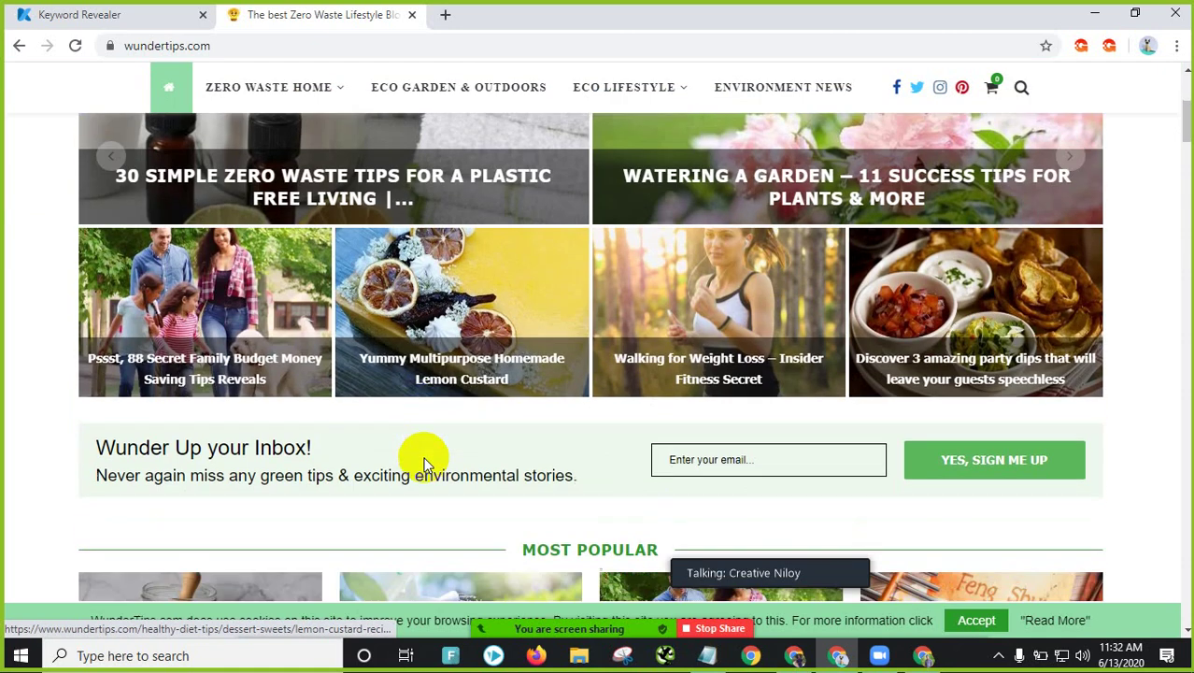
scroll(423, 465, "down", 4)
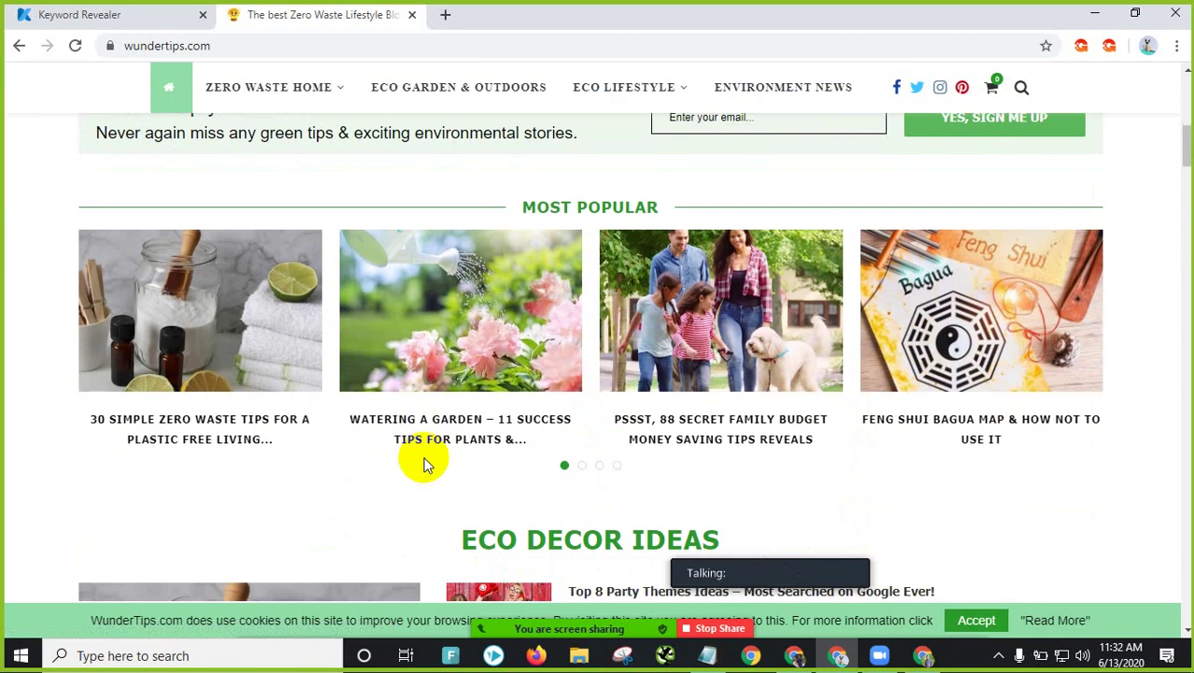
Step: Check the participants list of the Zoom meeting and minimize it
mouse_move(551, 645)
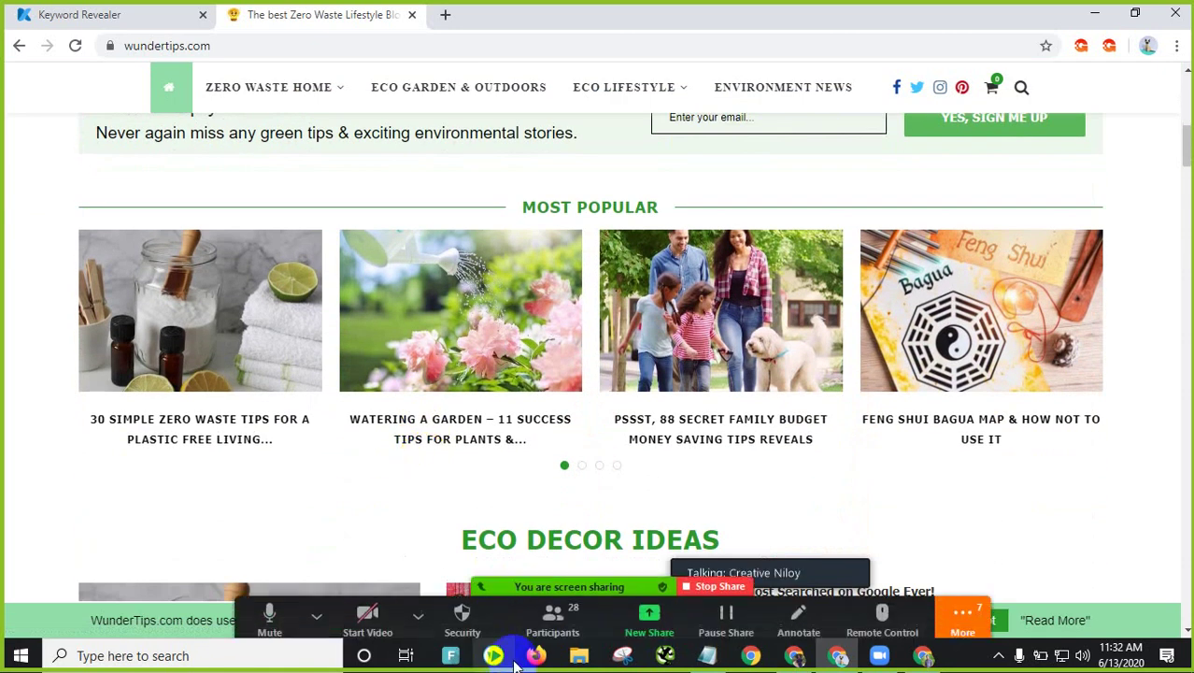
left_click(551, 612)
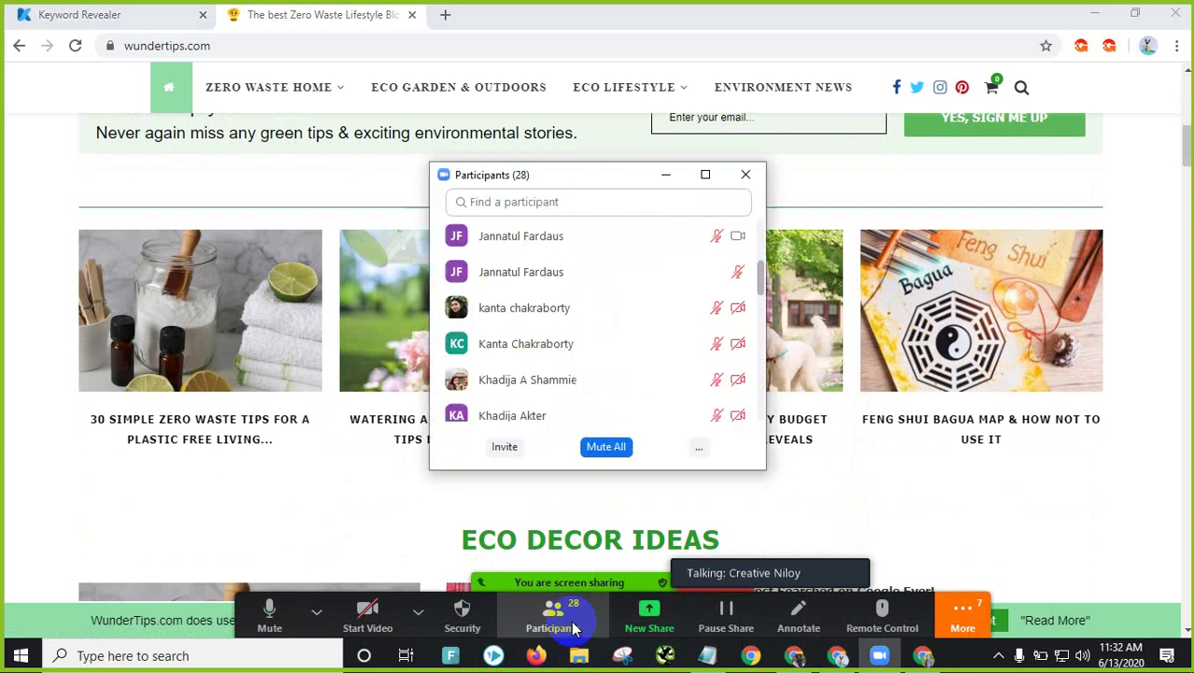
left_click(665, 177)
Step: Return to Keyword Revealer and evaluate the difficulty of "domain hosting price in bangladesh" and "web hosting services bangladesh"
left_click(98, 14)
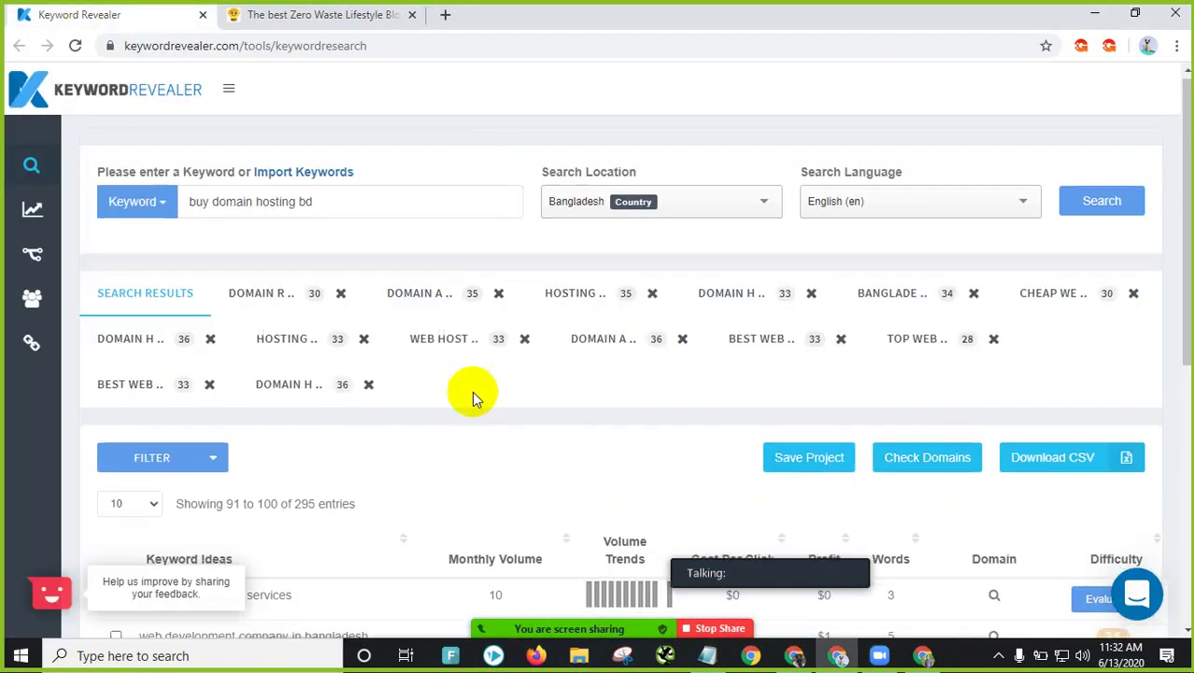
scroll(469, 381, "down", 2)
scroll(80, 360, "up", 2)
scroll(462, 326, "down", 3)
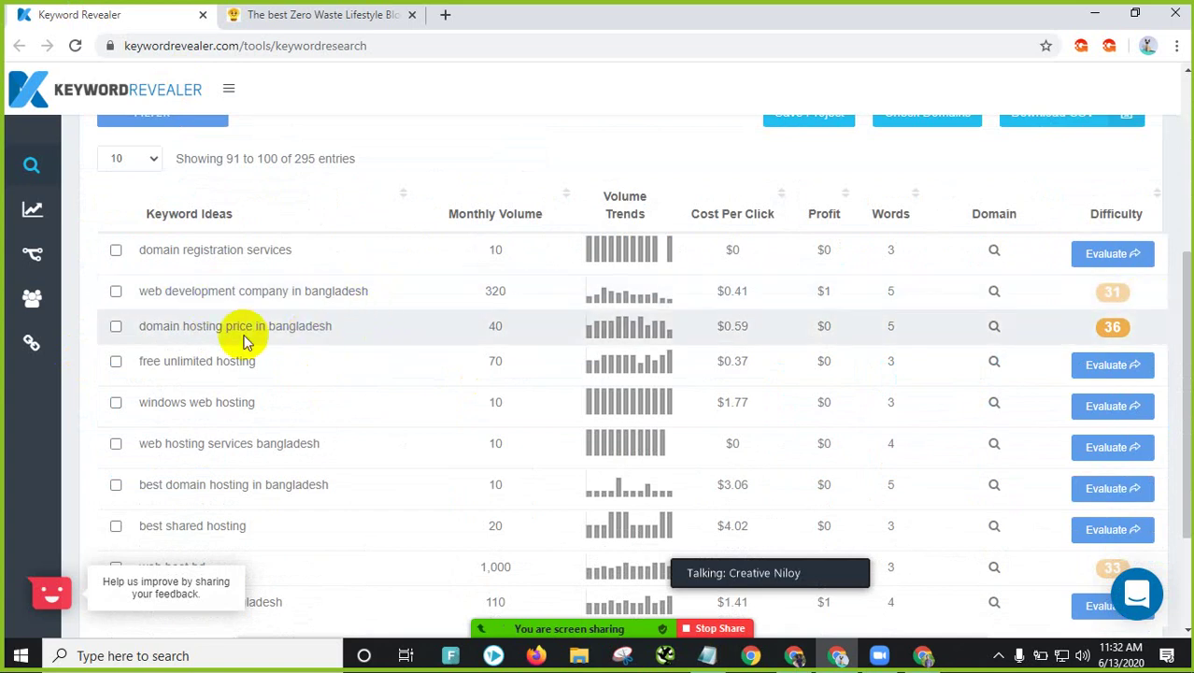
left_click(1108, 329)
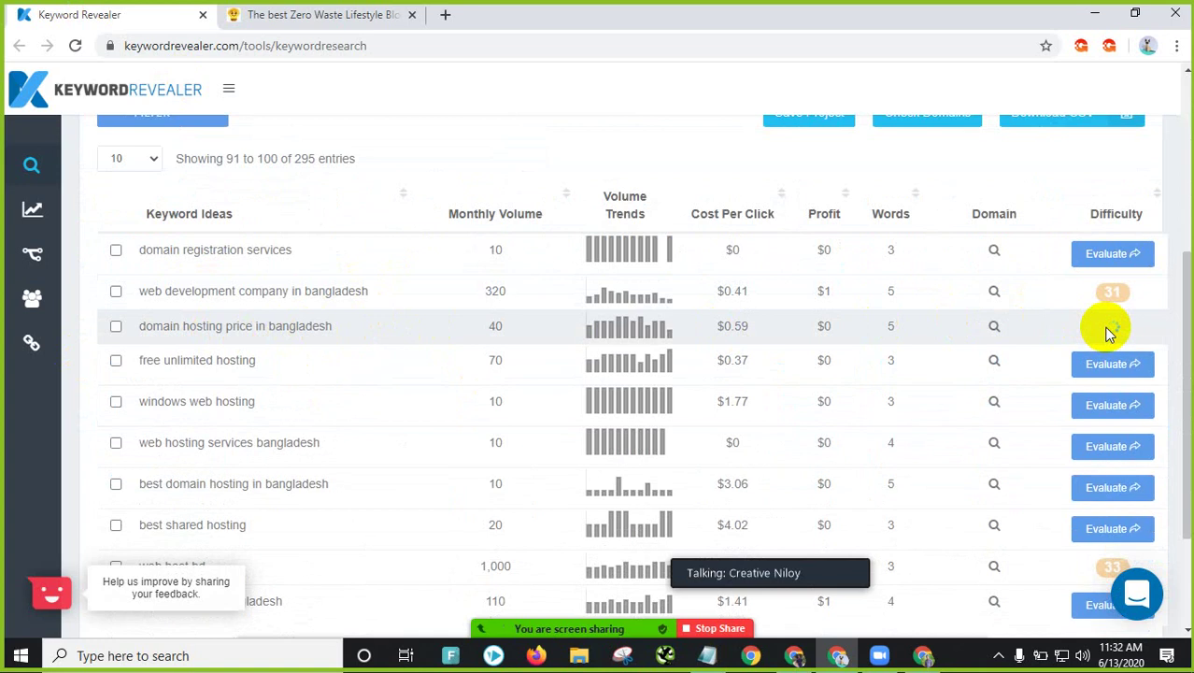
scroll(414, 350, "down", 3)
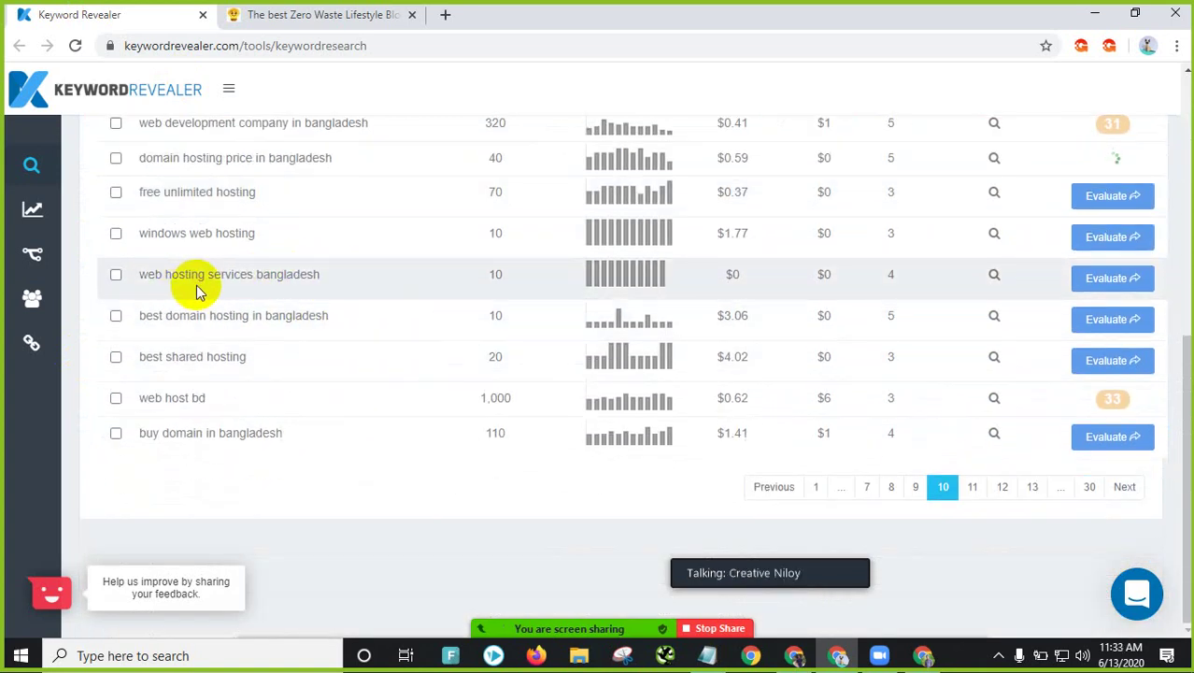
left_click(1122, 278)
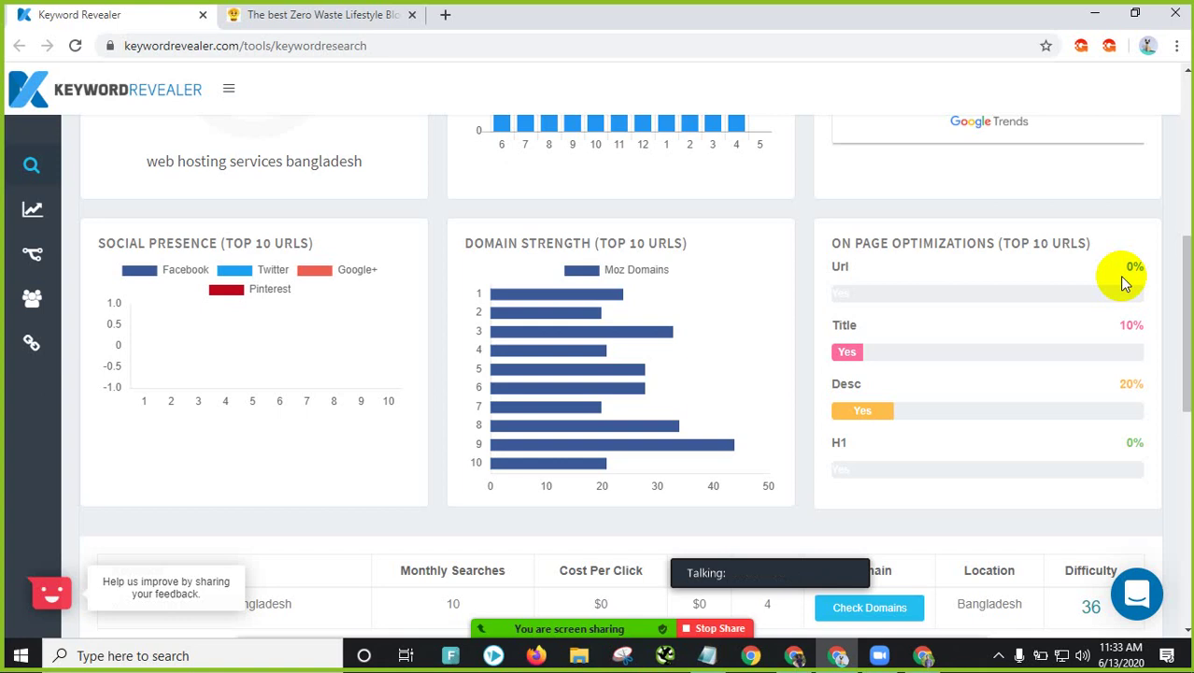
Step: Mute the microphone in the Zoom meeting and unmute it again
mouse_move(546, 612)
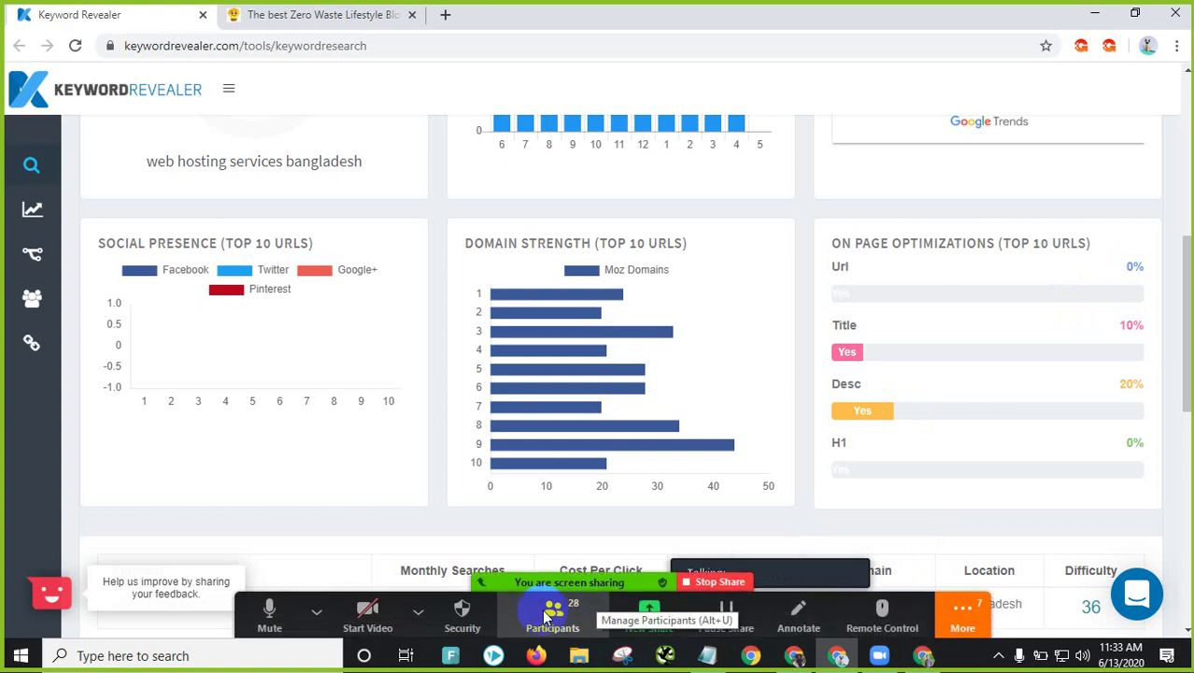
left_click(417, 609)
left_click(269, 609)
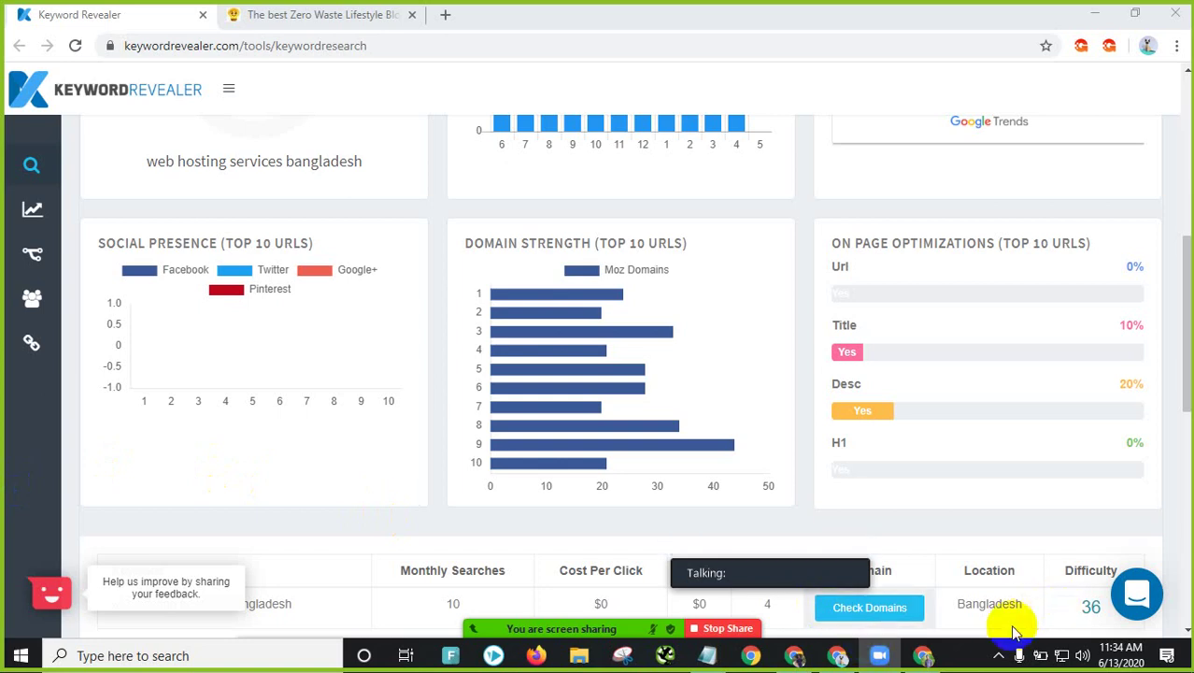
left_click(997, 655)
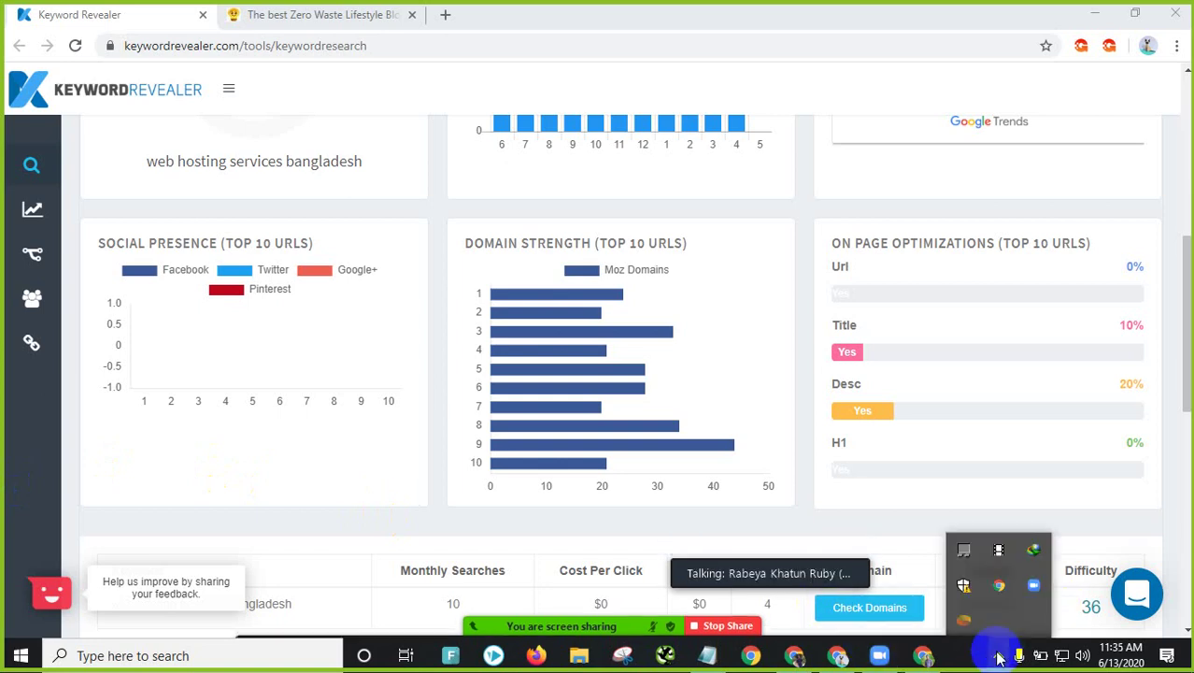
left_click(994, 544)
left_click(299, 612)
left_click(269, 612)
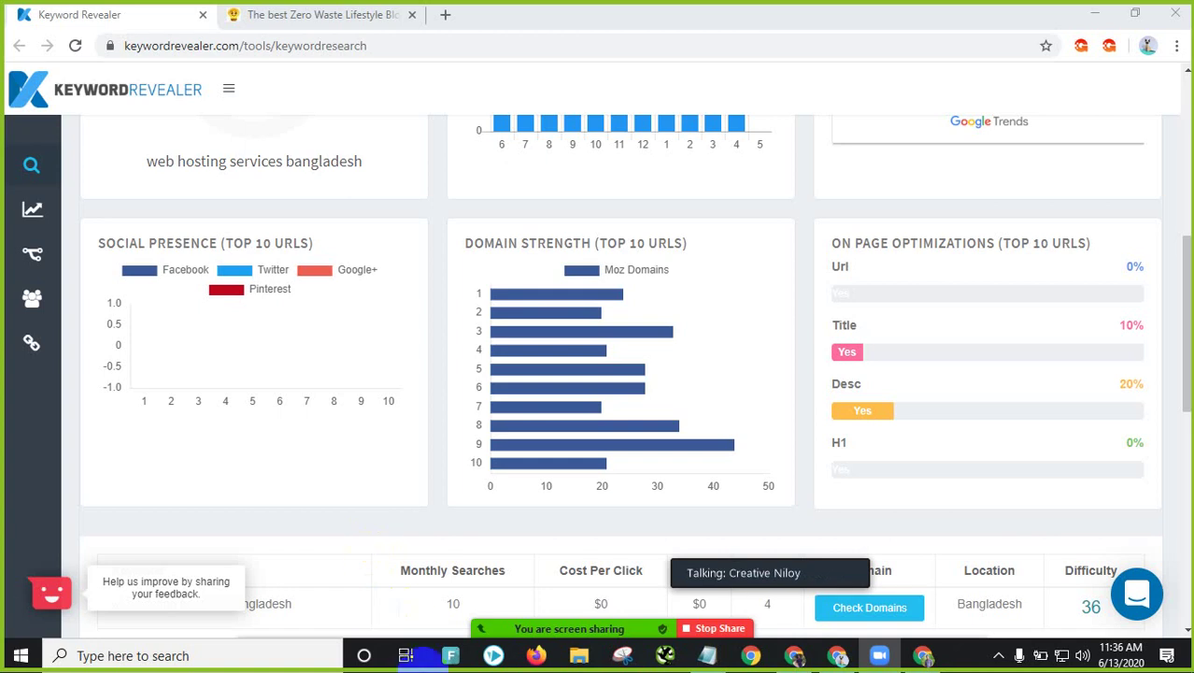
Step: Switch to the browser window with the AnswerThePublic report for SEO and return to Keyword Revealer
left_click(925, 658)
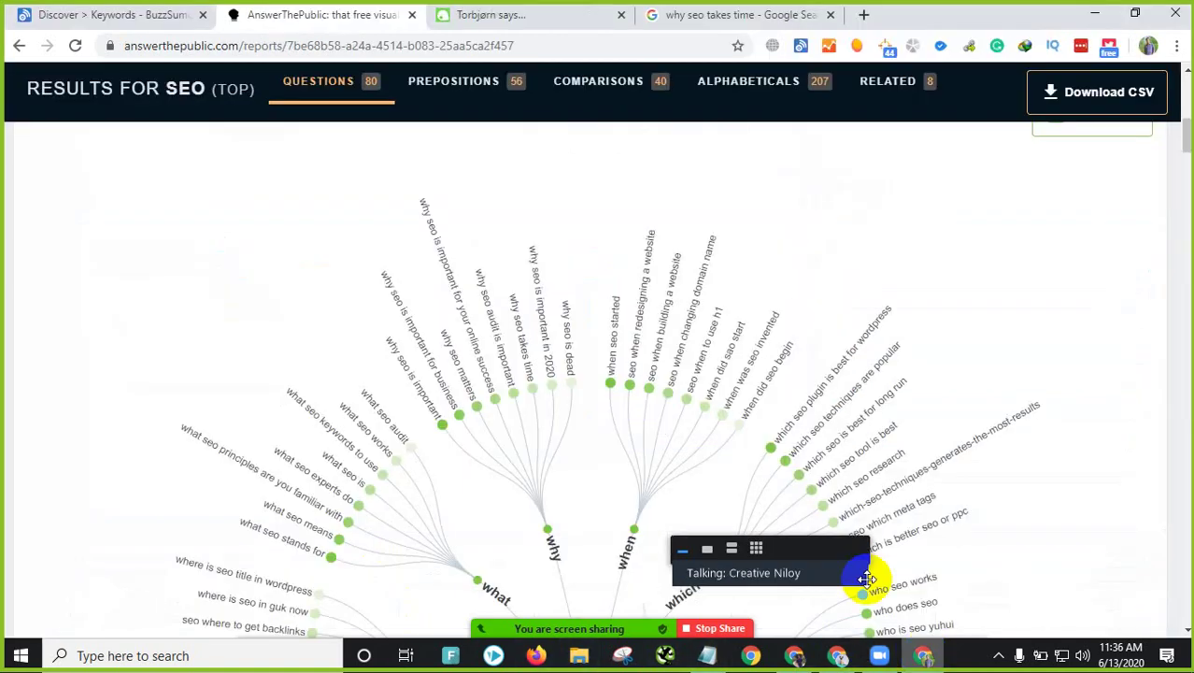
left_click(837, 656)
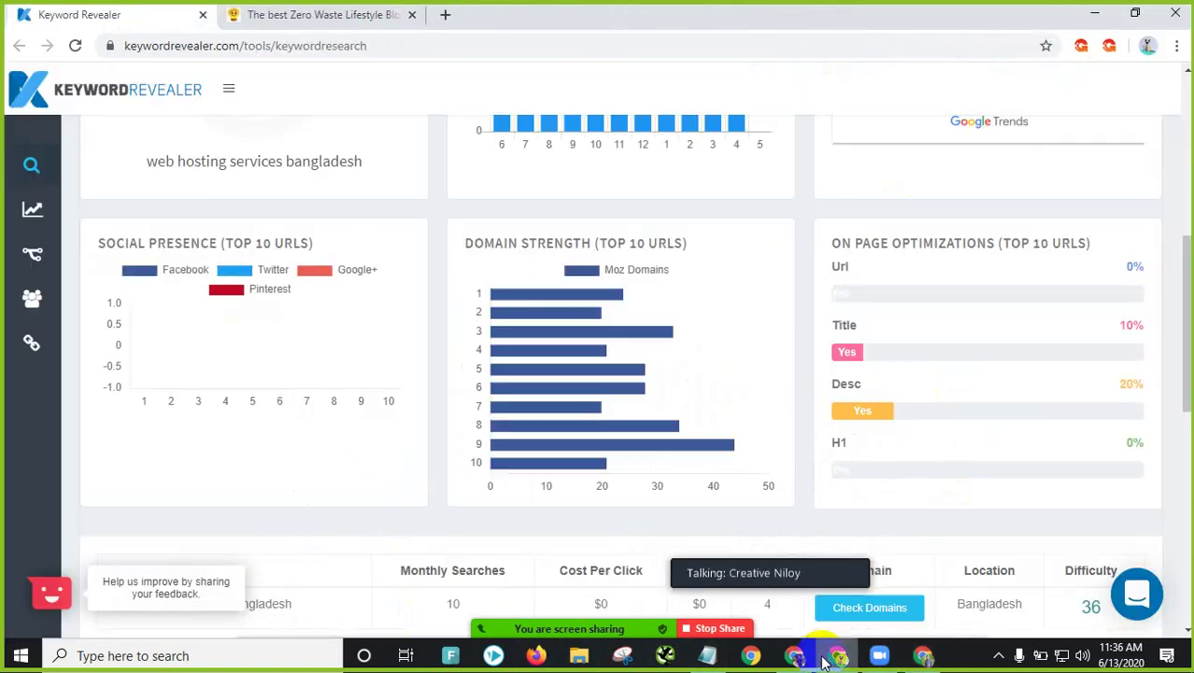
Step: Mute all current and new participants in the Zoom meeting and minimize the participants list
mouse_move(815, 660)
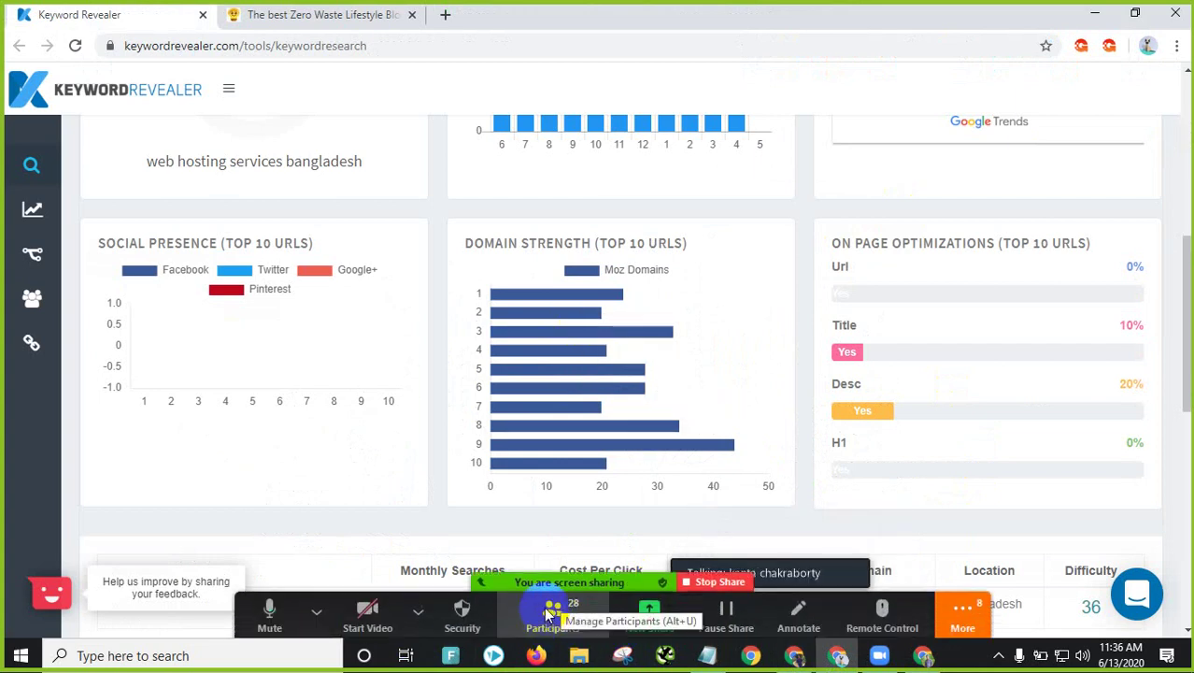
left_click(550, 614)
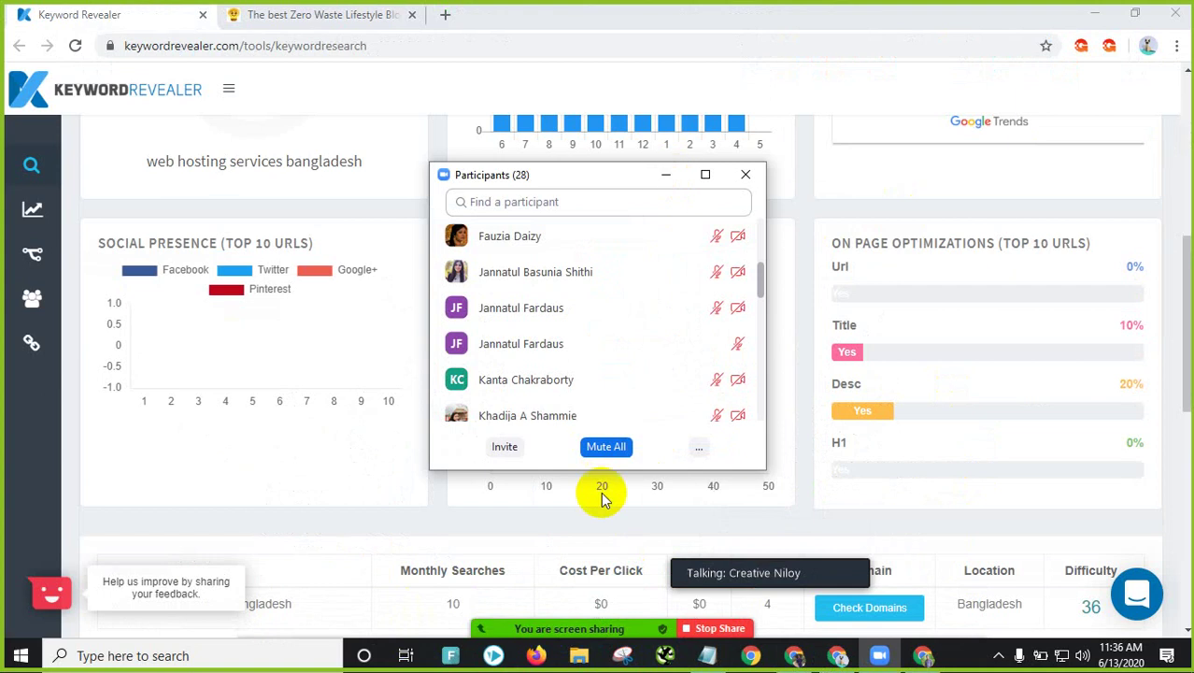
left_click(603, 446)
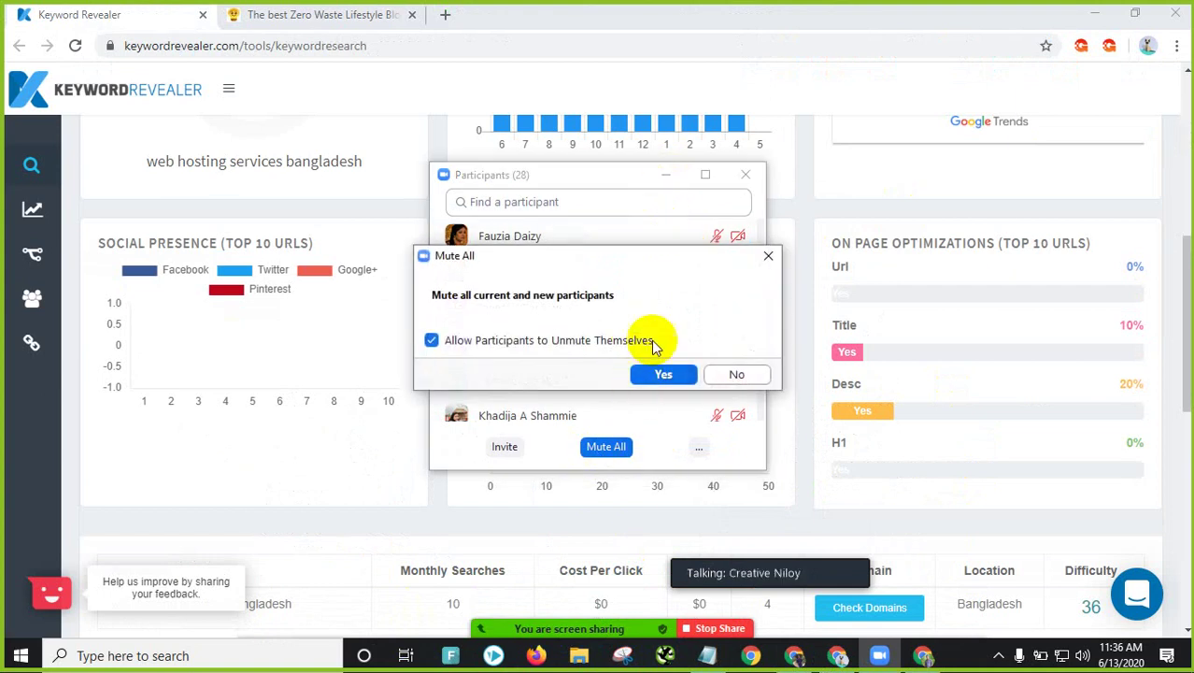
left_click(652, 342)
left_click(661, 362)
left_click(665, 175)
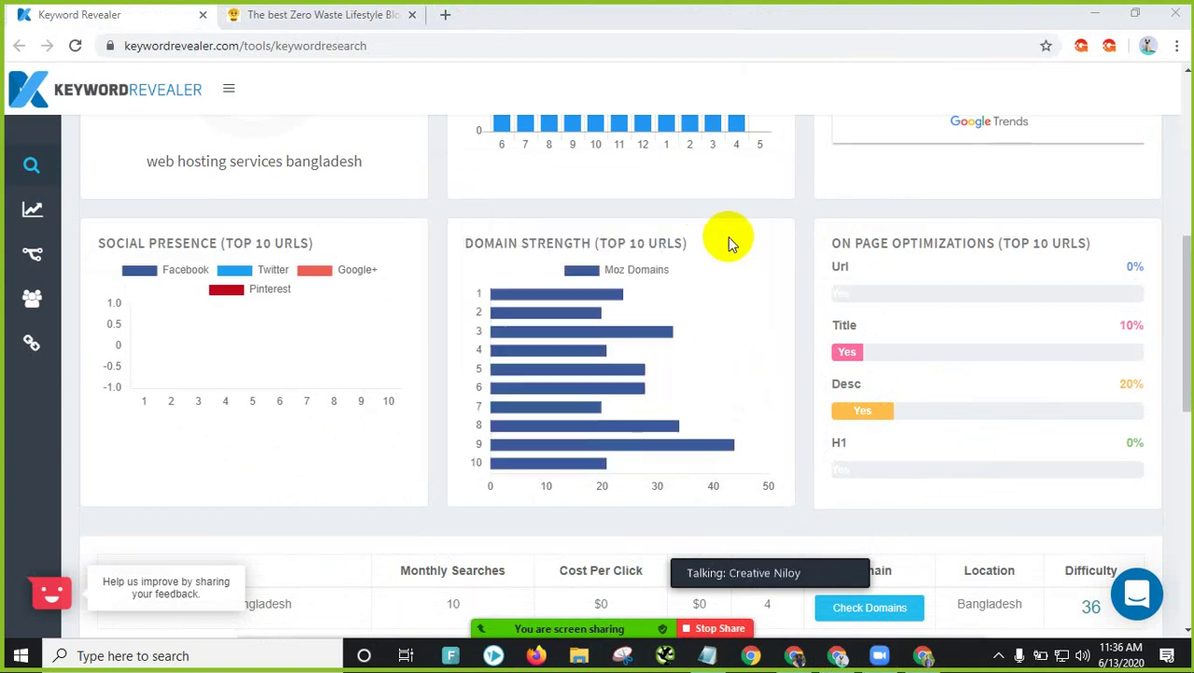
Step: Review the "web hosting services bangladesh" evaluation, including its average authority metrics and the Google Top Ten Ranking table
left_click(345, 26)
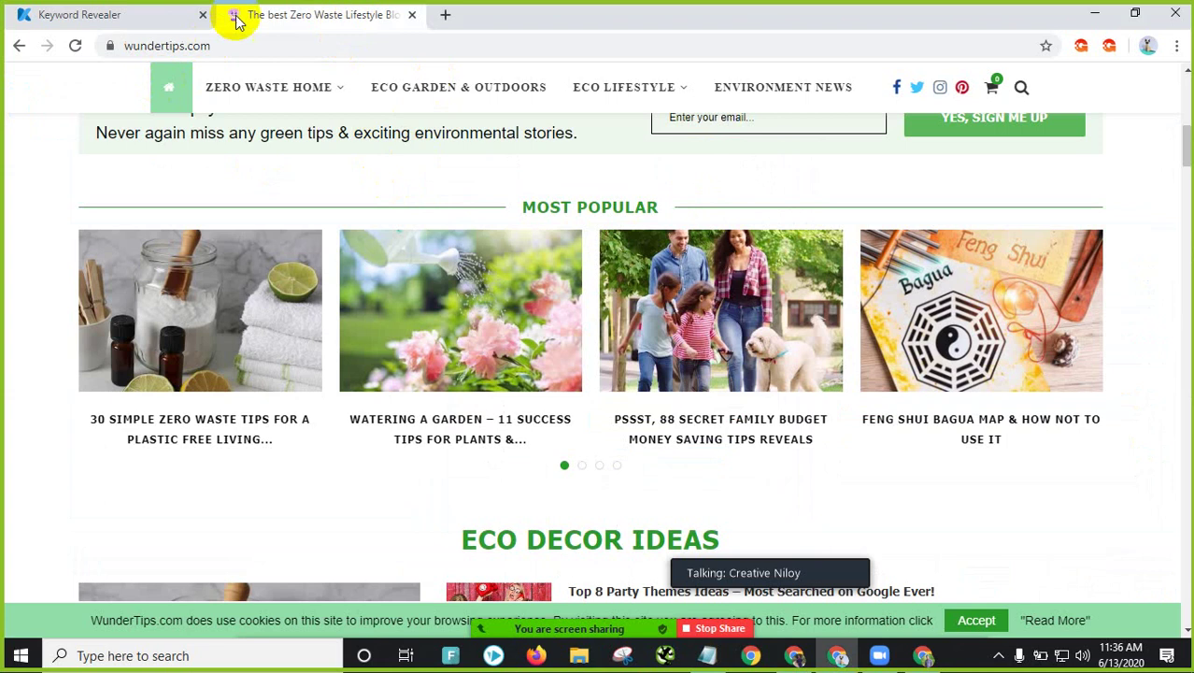
left_click(133, 20)
scroll(585, 280, "down", 5)
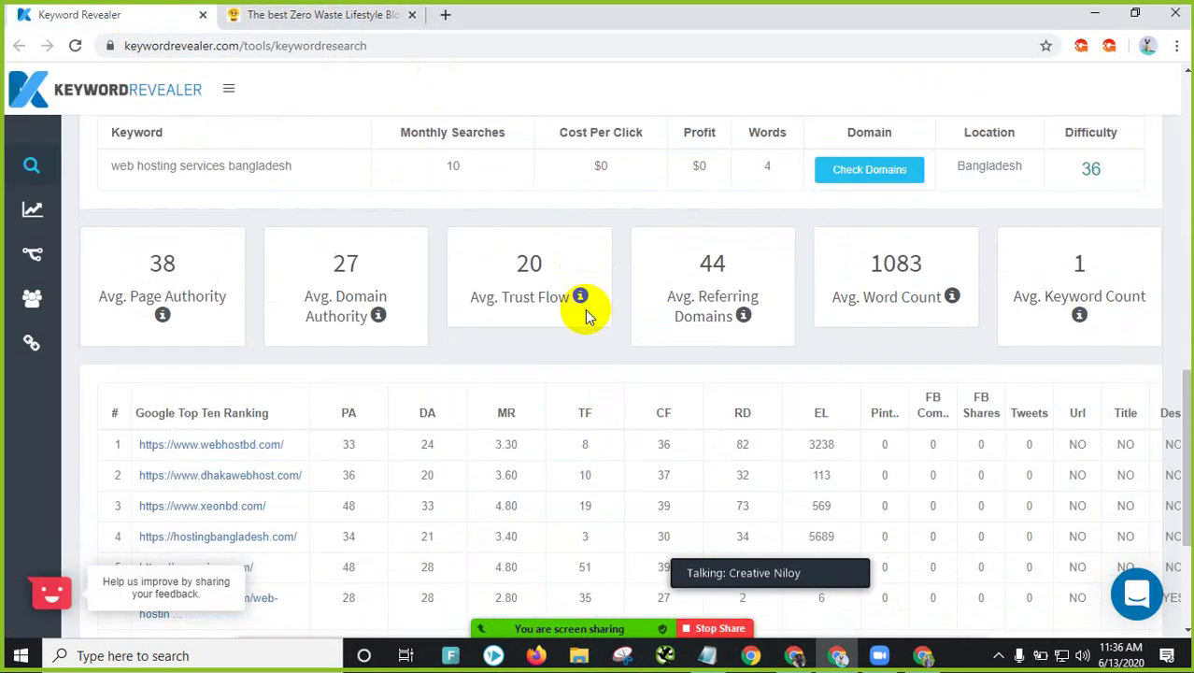
scroll(581, 318, "down", 3)
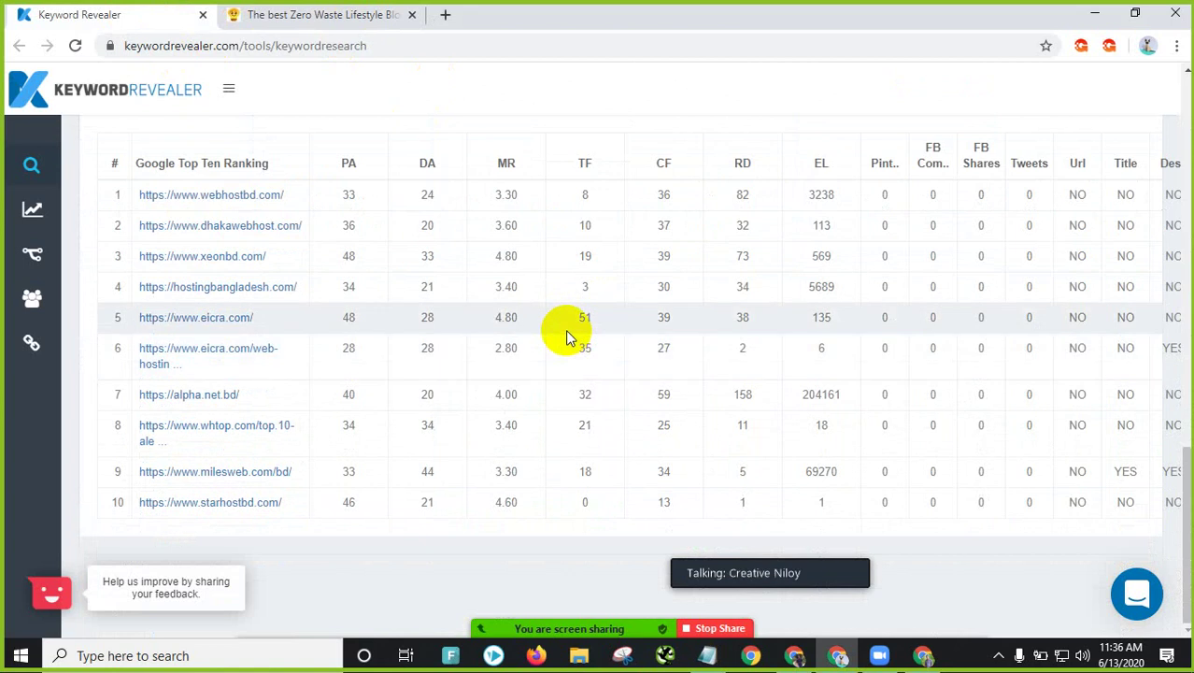
scroll(565, 331, "up", 10)
scroll(567, 336, "up", 2)
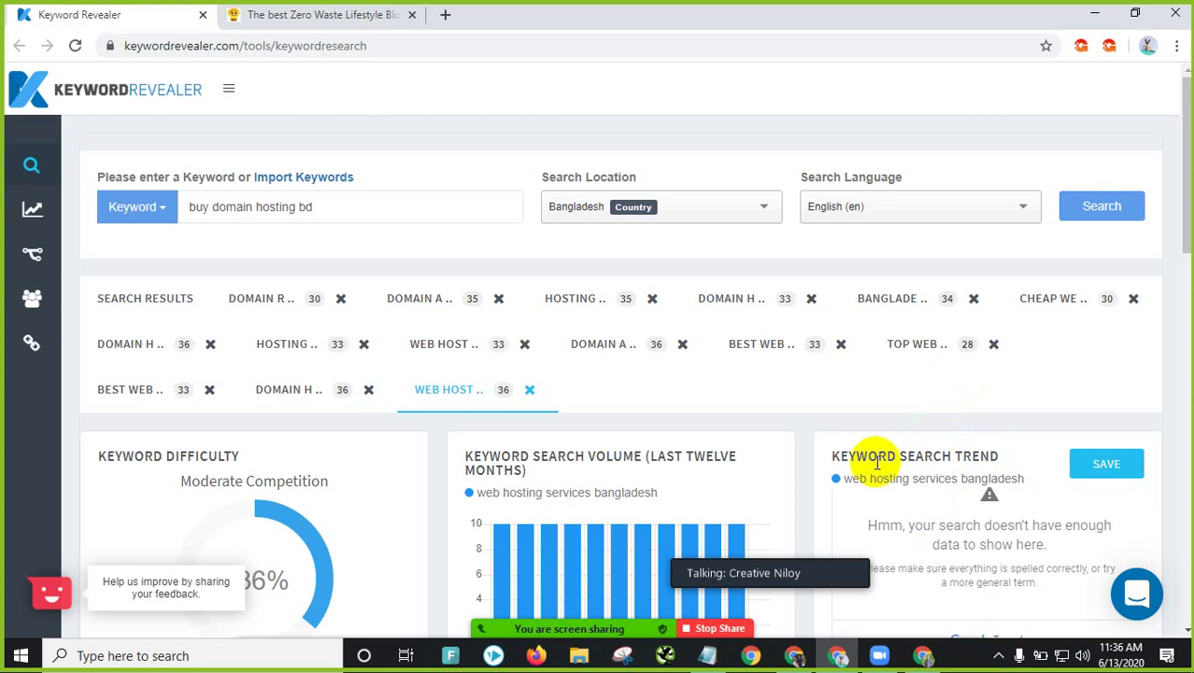
Step: Go back to the search results and look over the keyword ideas with their volumes and difficulty scores
left_click(143, 308)
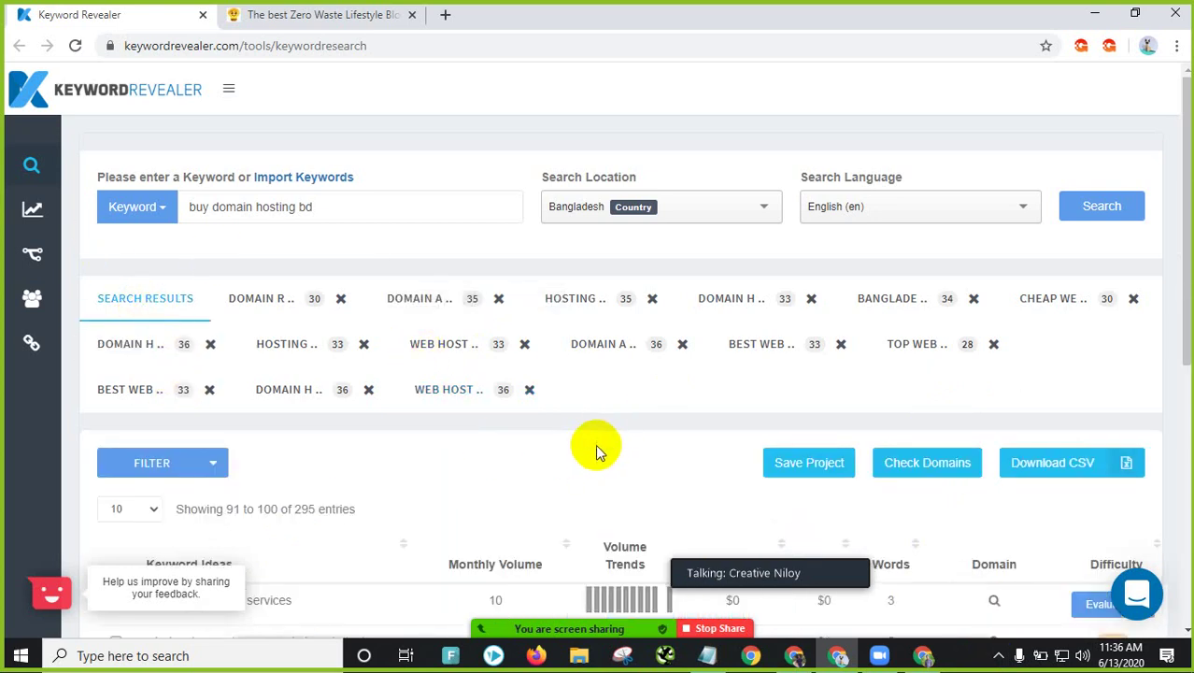
scroll(512, 418, "down", 3)
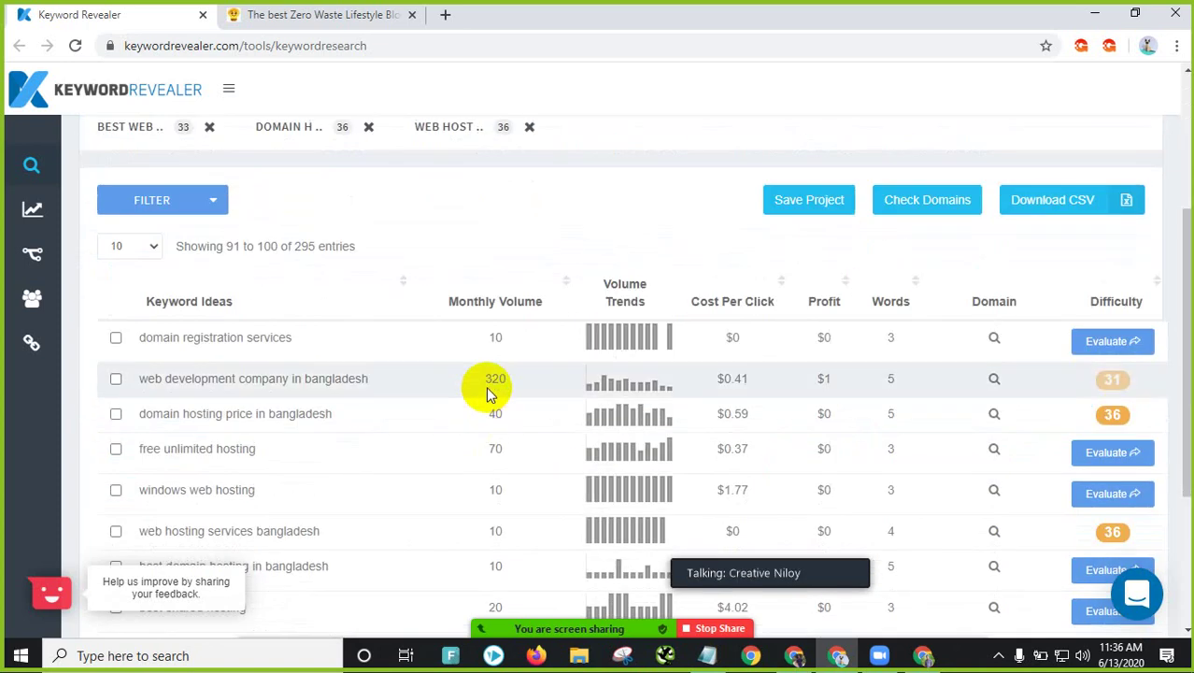
scroll(660, 394, "down", 3)
scroll(635, 381, "up", 5)
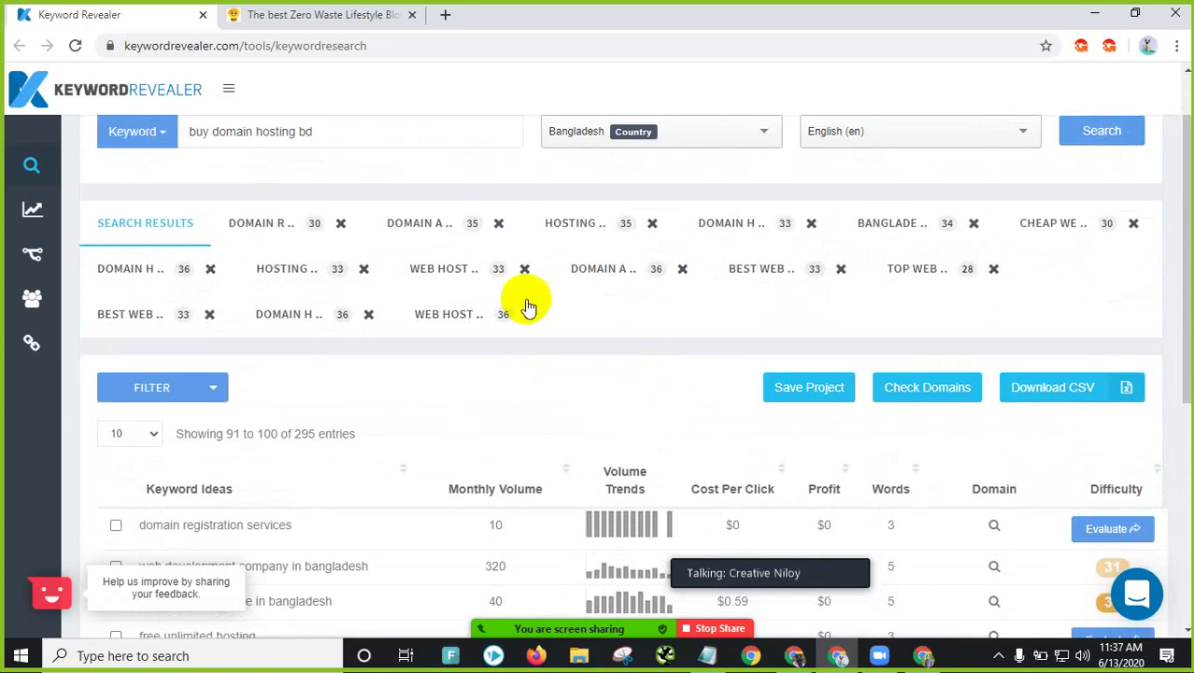
Step: Open the evaluation of "domain registration in bangladesh" and examine its keyword difficulty chart and competition level
left_click(269, 224)
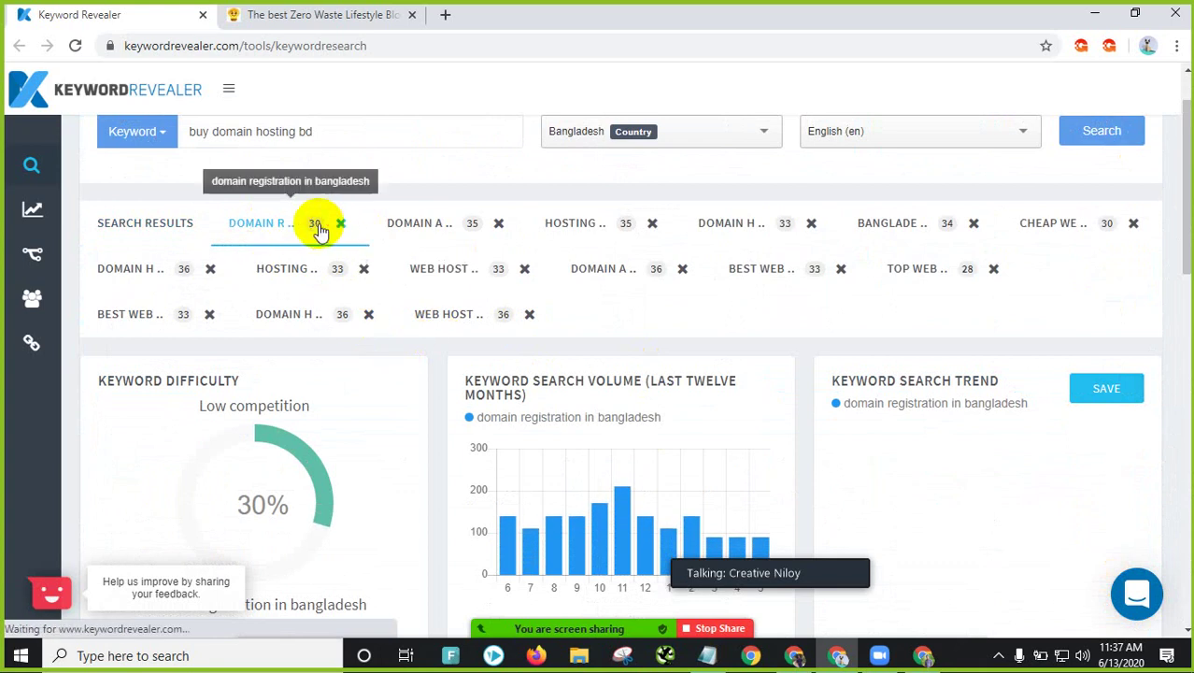
scroll(269, 224, "down", 3)
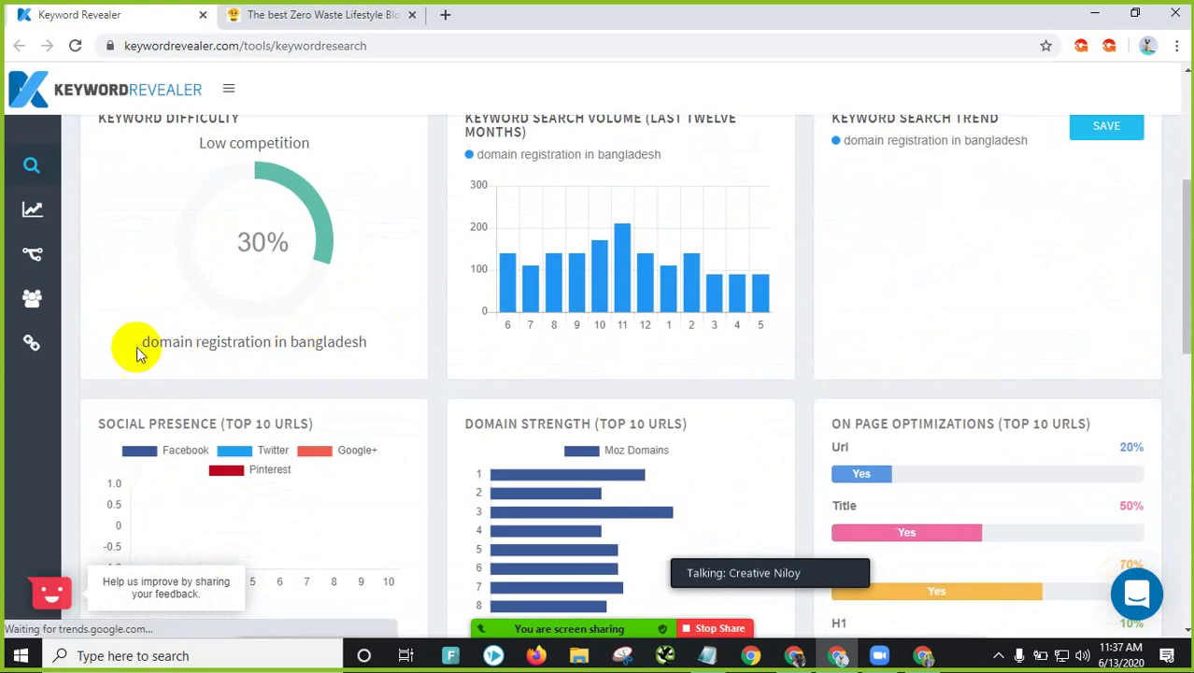
left_click_drag(138, 346, 371, 355)
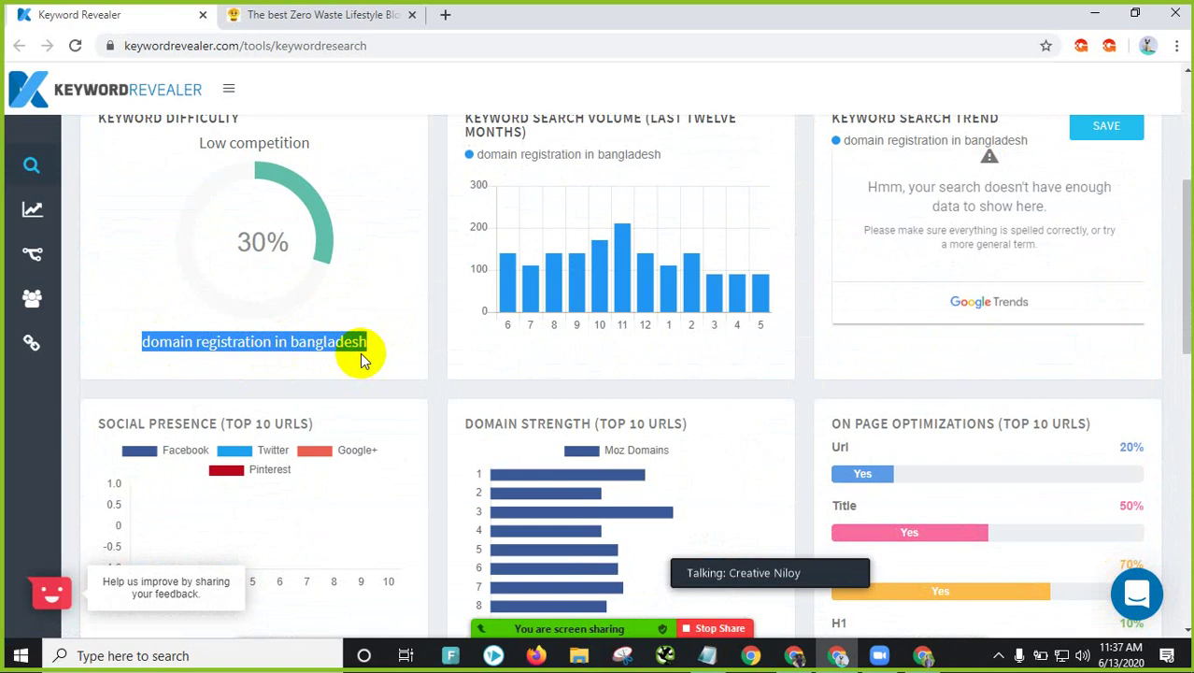
scroll(360, 353, "up", 2)
scroll(361, 353, "down", 2)
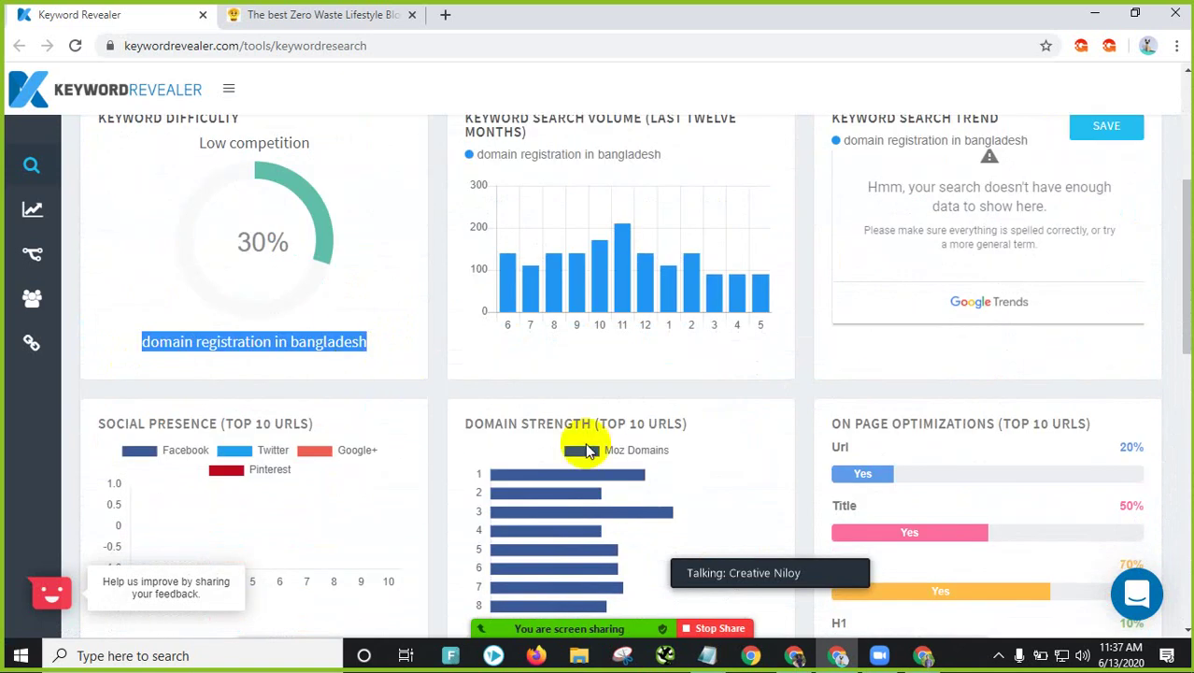
scroll(547, 418, "up", 1)
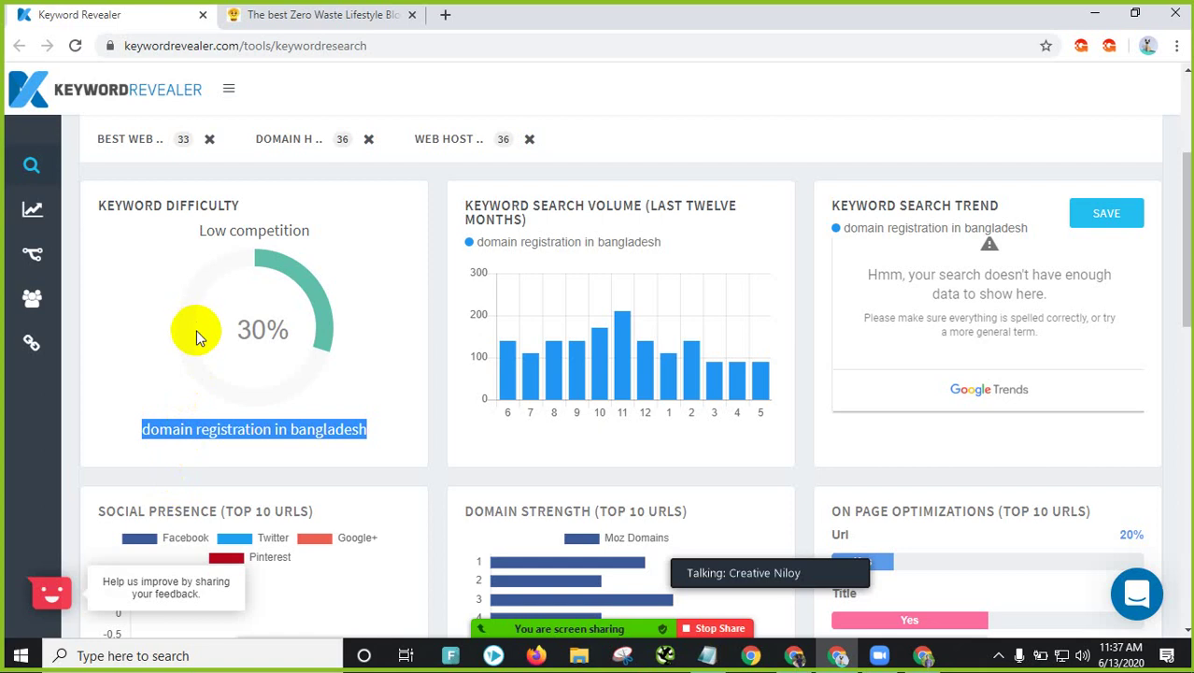
left_click_drag(203, 230, 232, 258)
Step: Examine the domain registration keyword's average authority metrics and its monthly searches
scroll(287, 379, "down", 3)
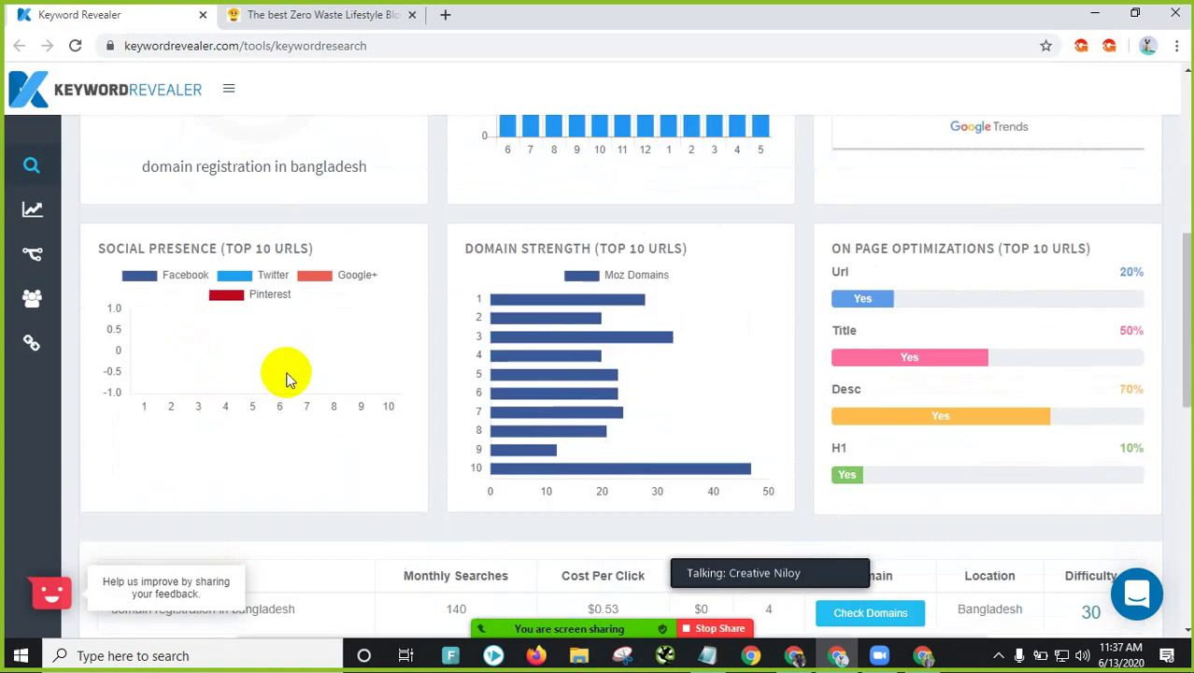
scroll(287, 378, "down", 3)
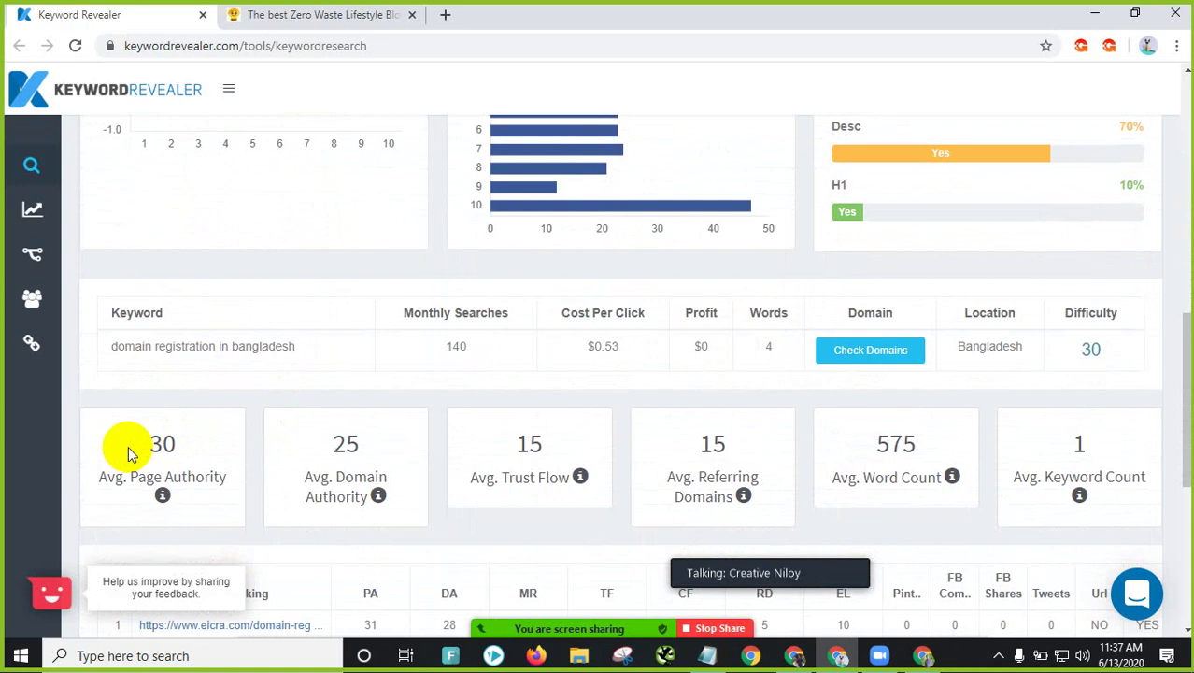
scroll(129, 453, "up", 2)
left_click(455, 521)
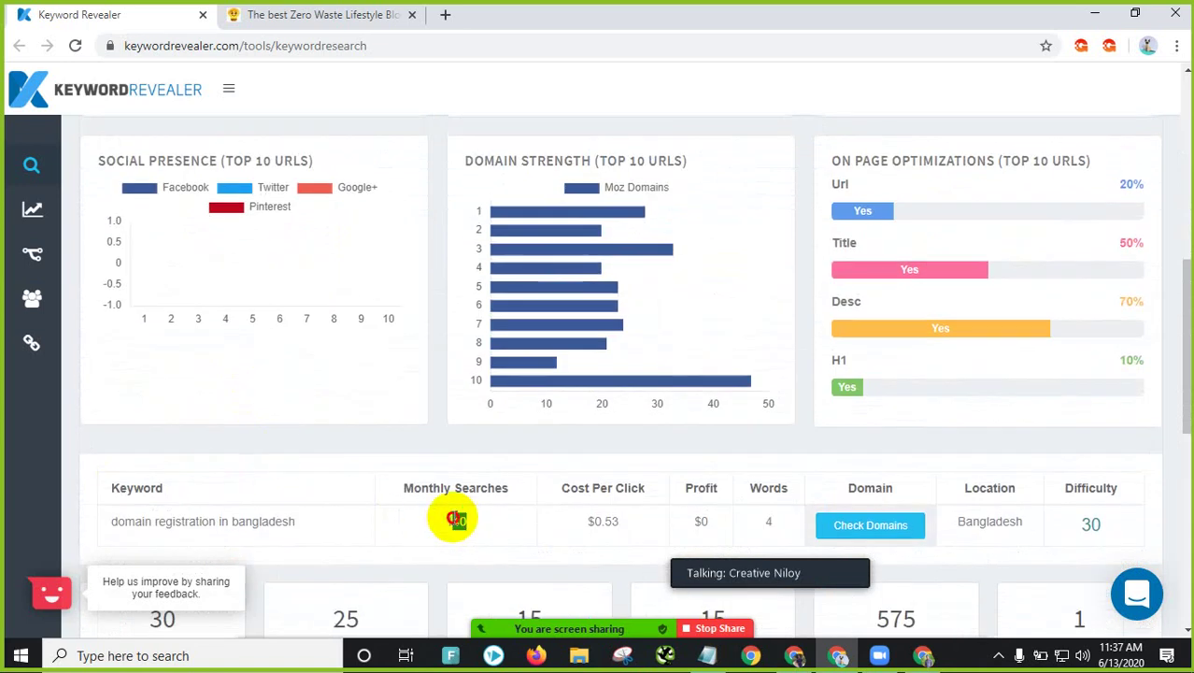
Step: Examine the domain registration keyword's twelve-month search volume and search trend, followed by its social presence, domain strength and on-page optimization charts
scroll(448, 514, "up", 4)
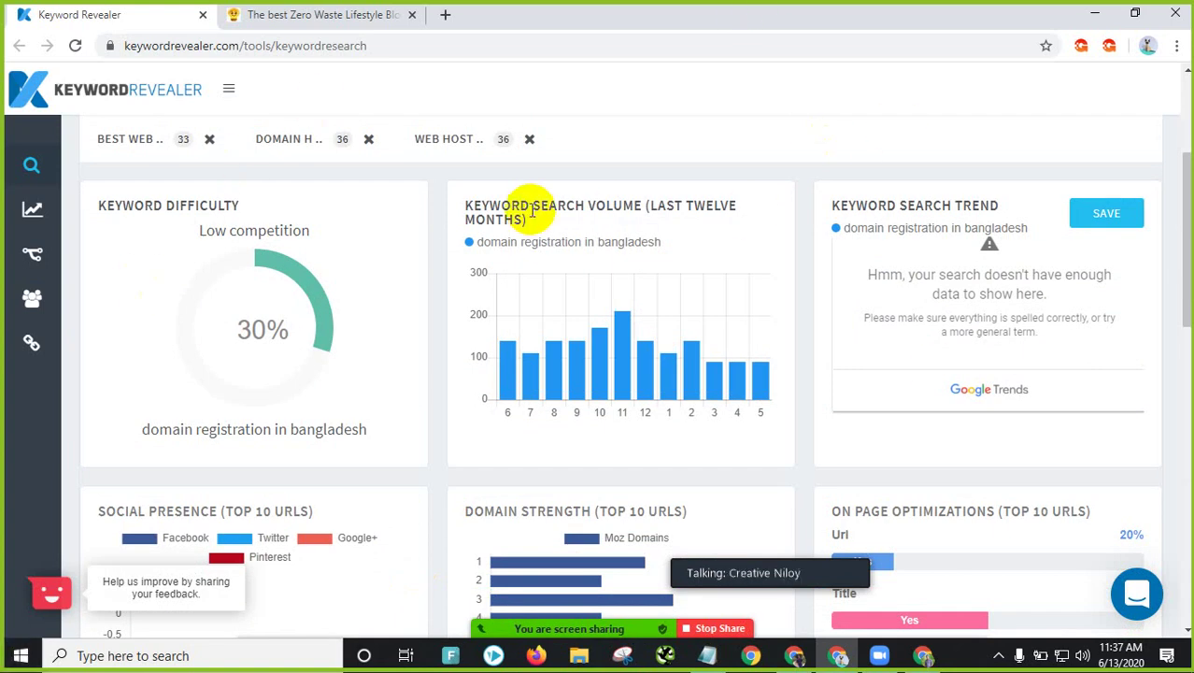
left_click_drag(530, 208, 687, 213)
left_click(478, 453)
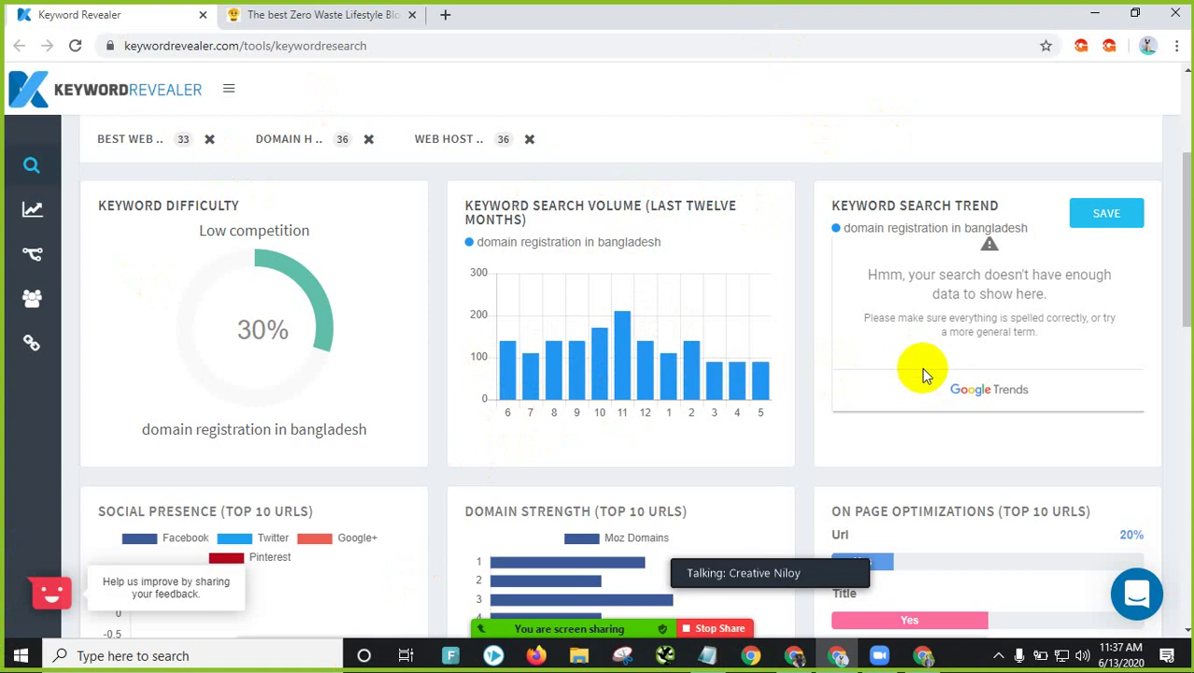
scroll(941, 308, "down", 2)
scroll(937, 341, "down", 1)
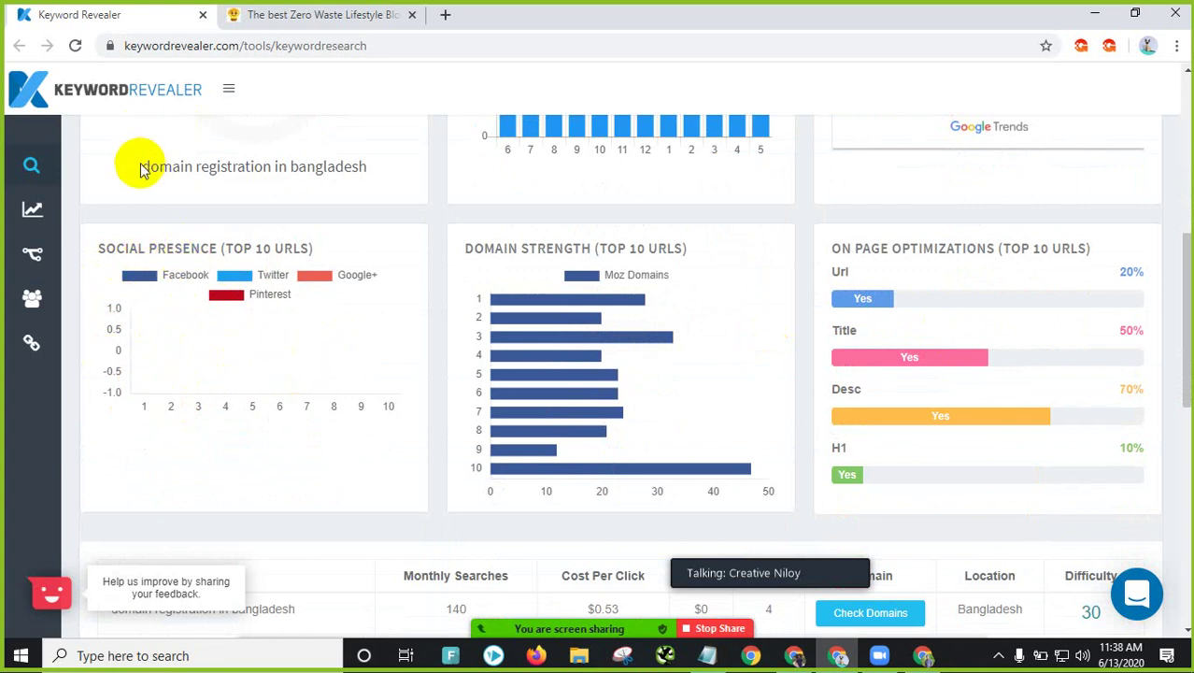
Step: Examine the domain strength chart of the top 10 URLs for "domain registration in bangladesh"
left_click_drag(136, 168, 367, 177)
left_click(467, 203)
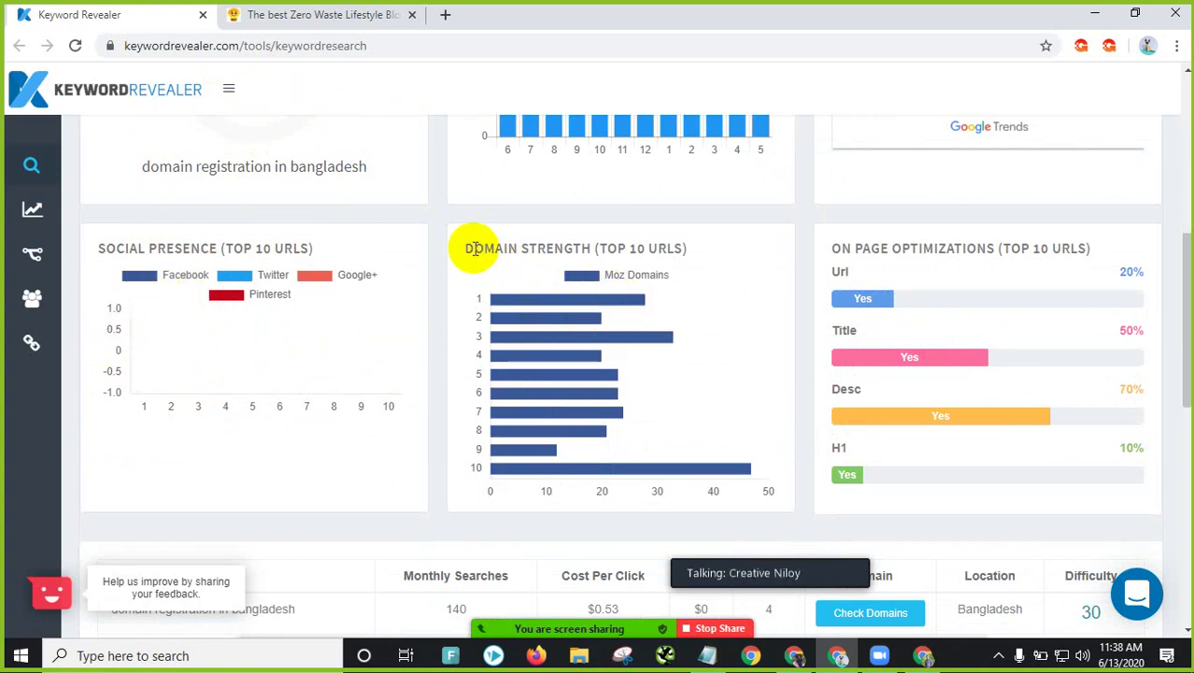
mouse_move(578, 319)
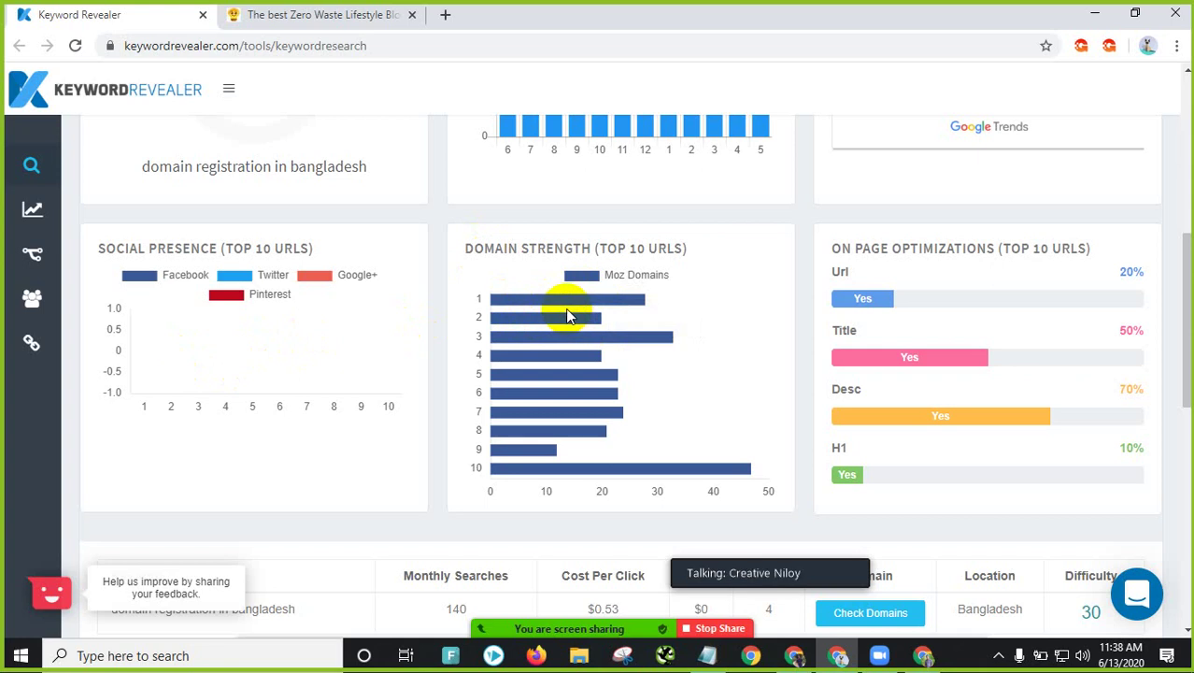
Step: Open a new browser tab for a web search and close the WunderTips blog tab
left_click(443, 14)
left_click(412, 14)
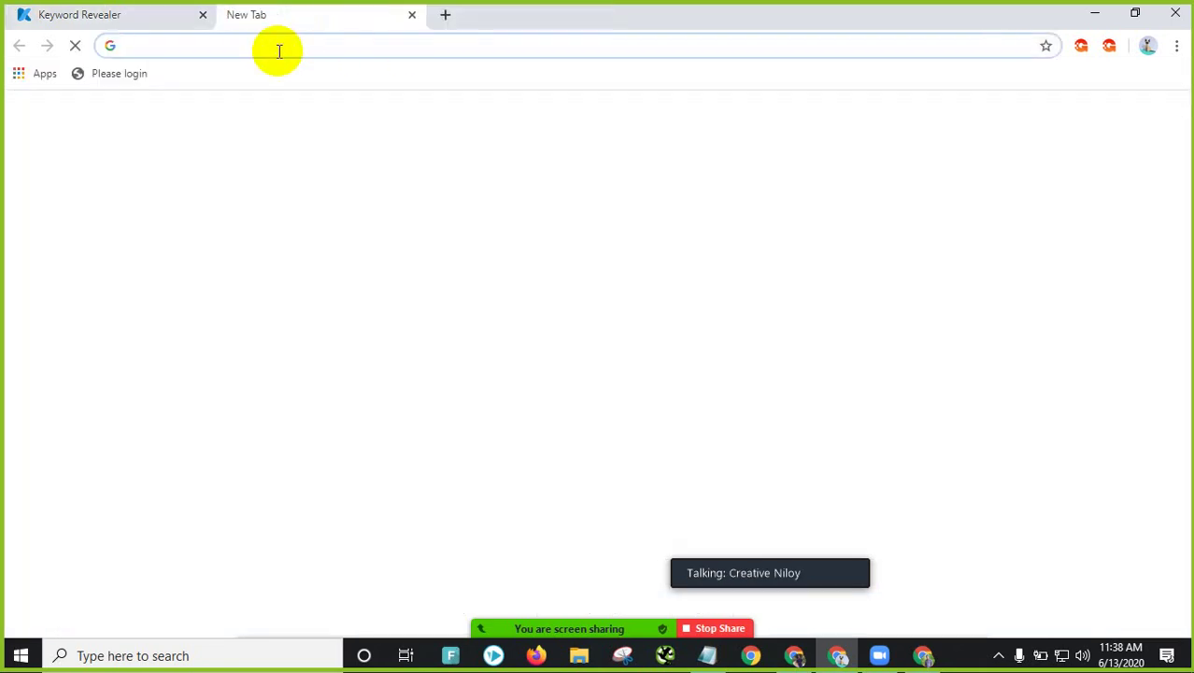
left_click(159, 14)
left_click(317, 13)
left_click(295, 46)
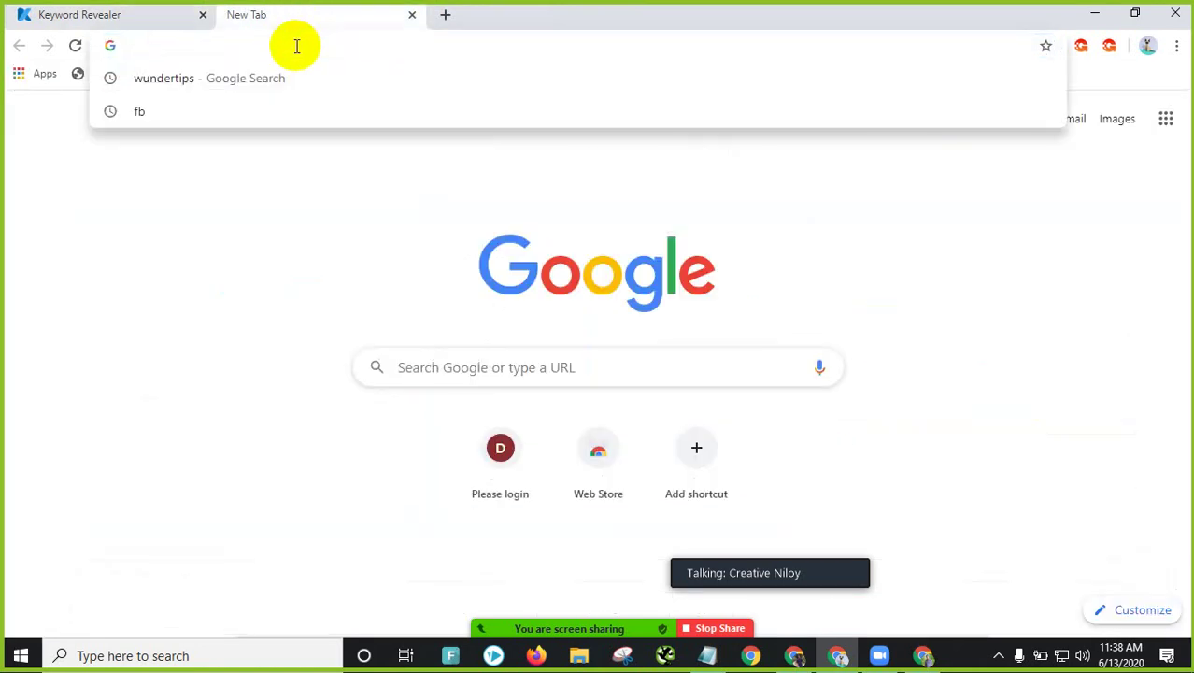
Step: Search Google for "moz" and open the Moz website from the results
type("mo")
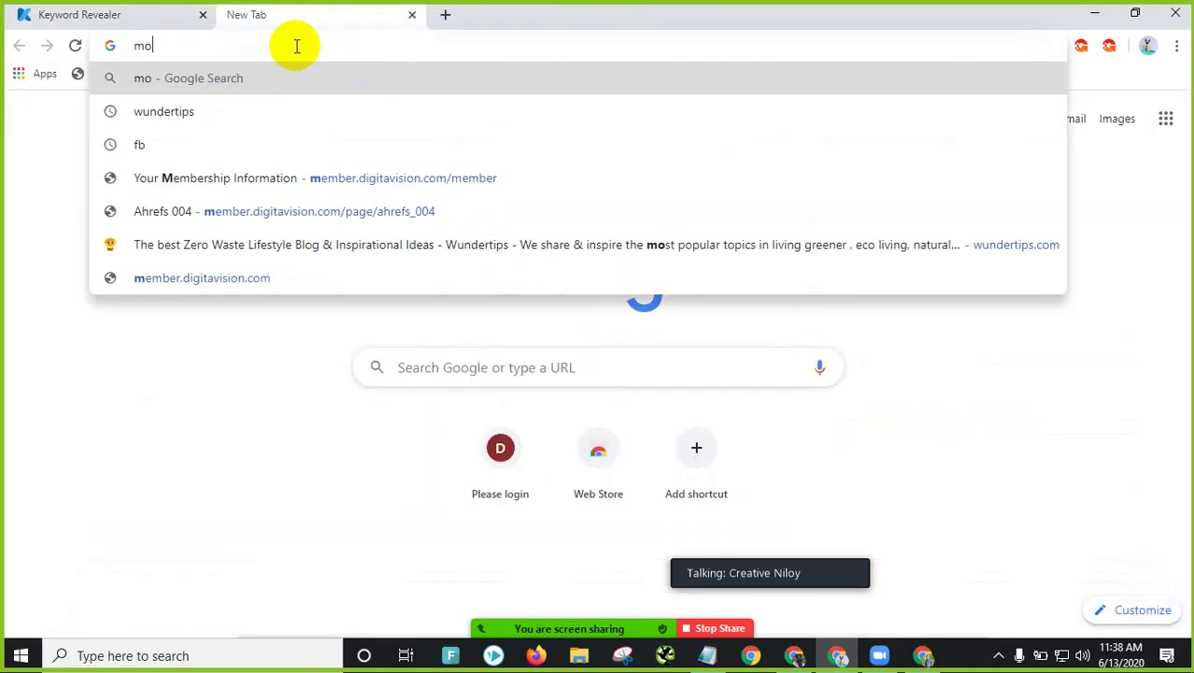
type("zz")
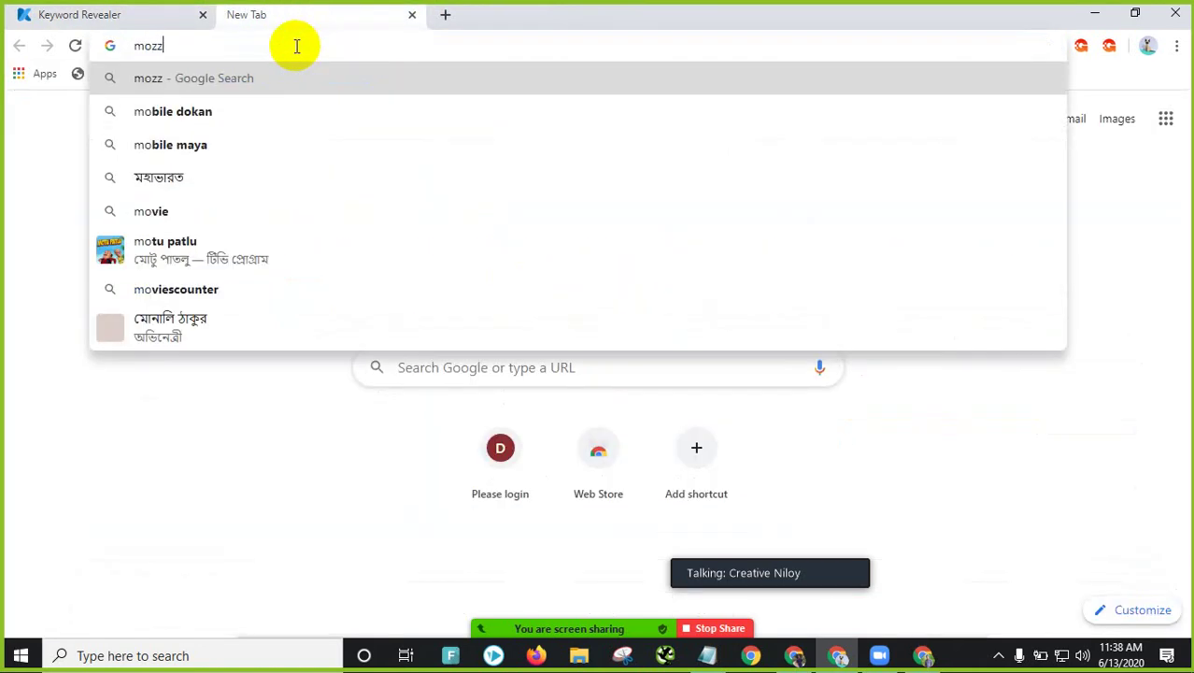
key("BackSpace")
key("Return")
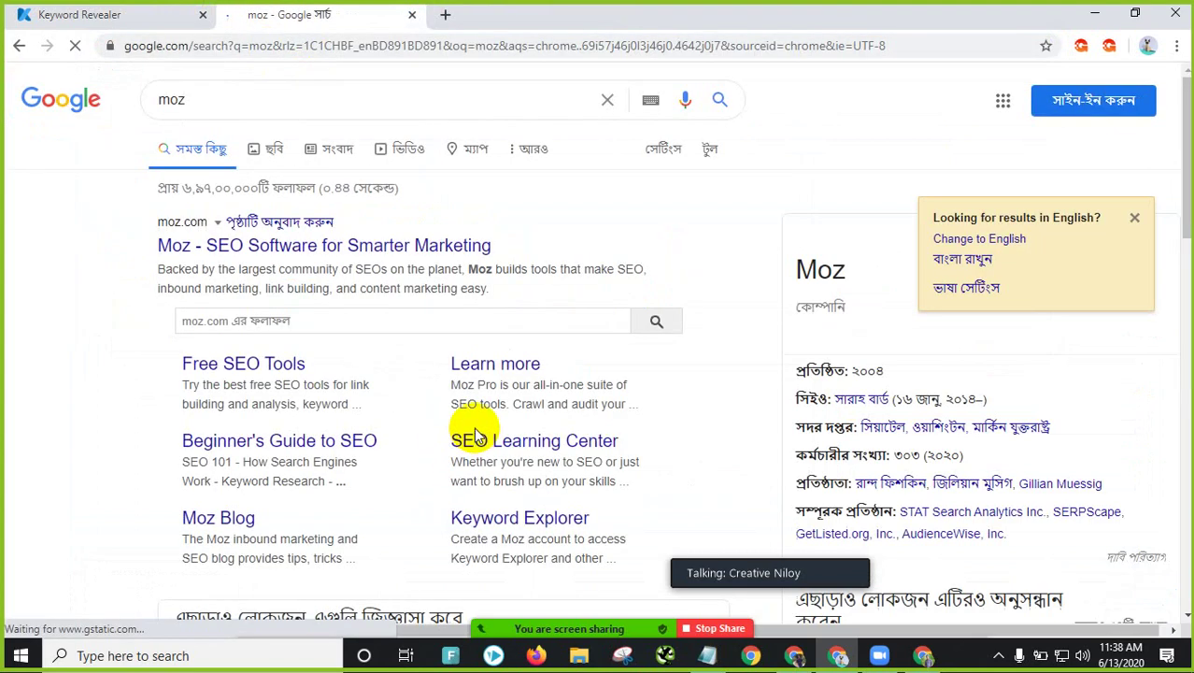
left_click(305, 247)
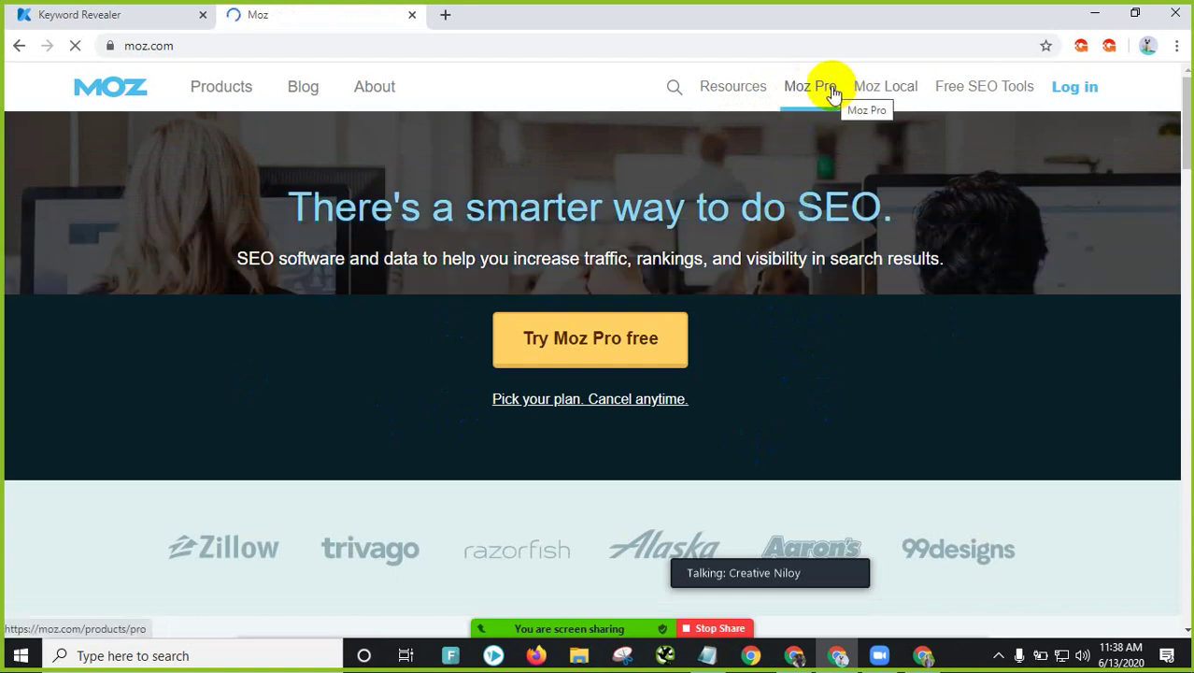
Step: Look over the Moz homepage, including its product links, footer resources and domain analysis section
mouse_move(831, 91)
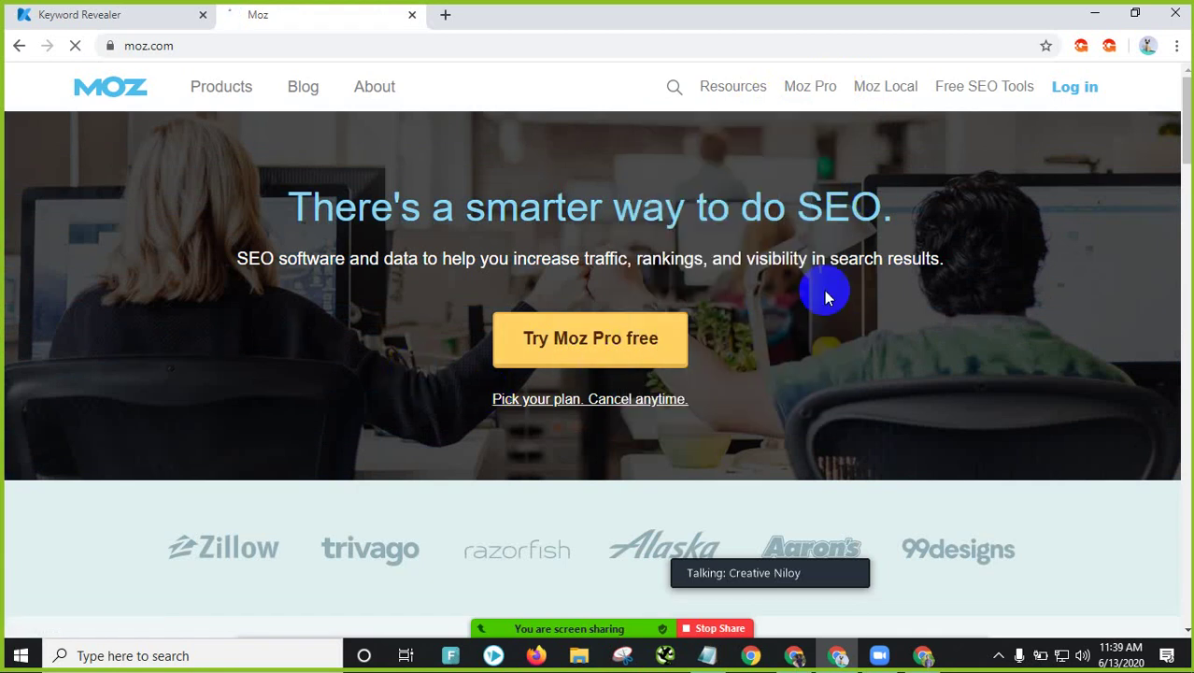
scroll(775, 302, "down", 3)
scroll(775, 305, "down", 15)
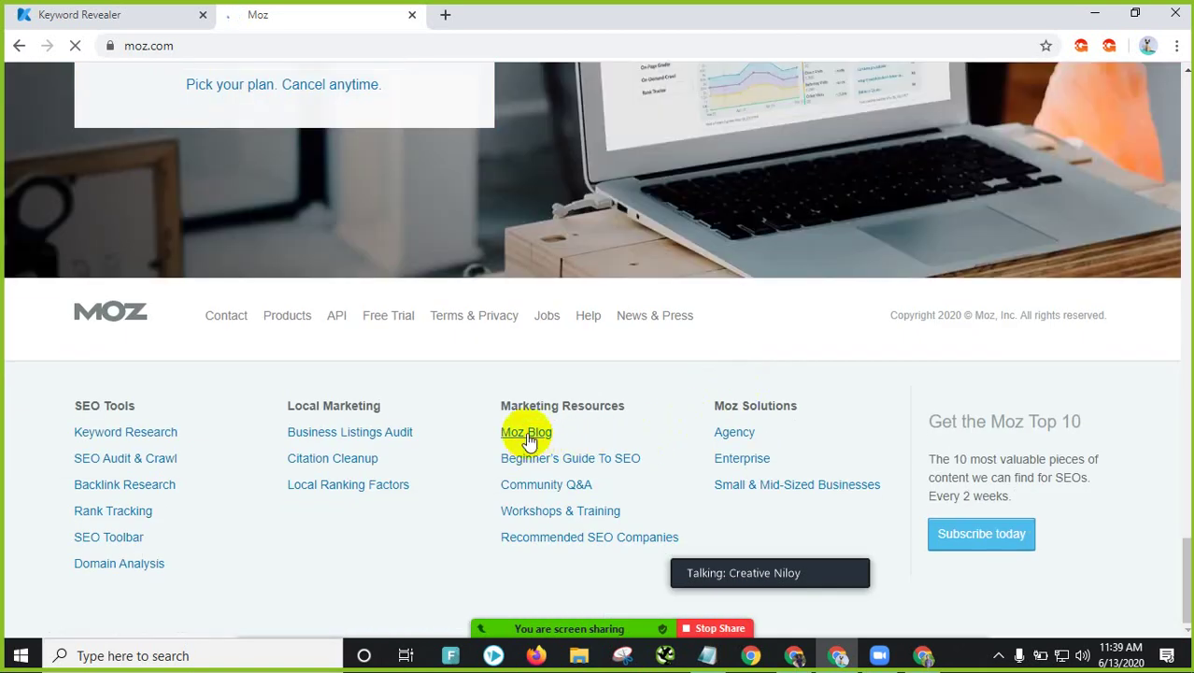
left_click(539, 437)
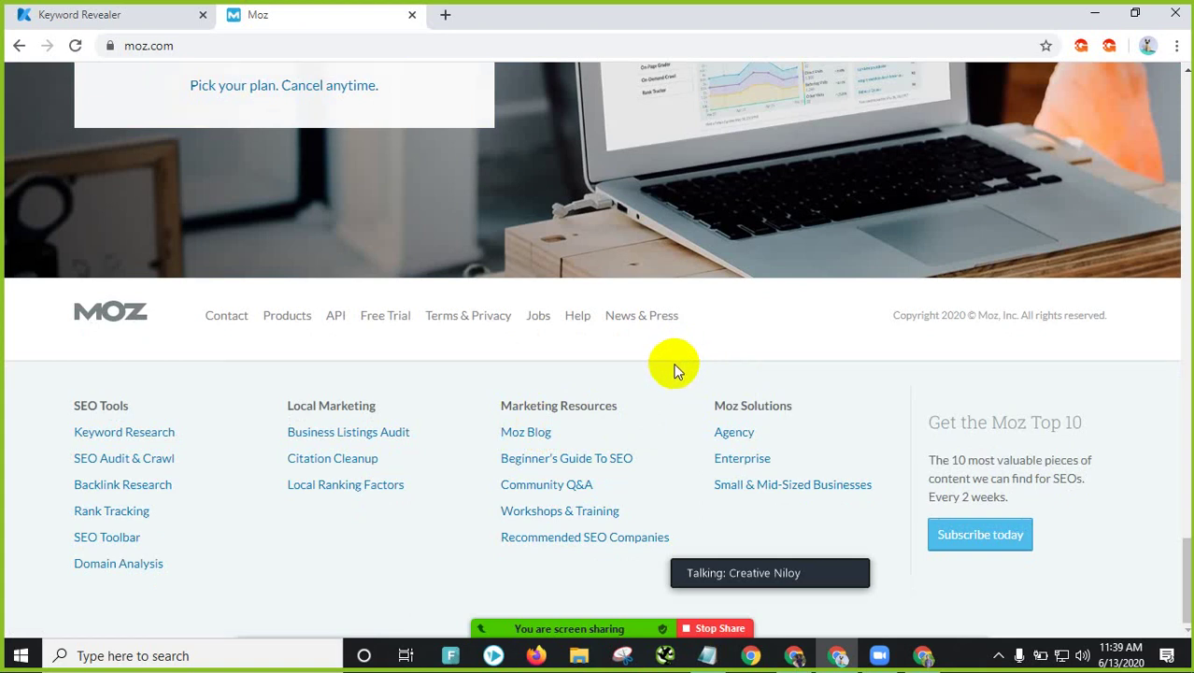
scroll(487, 319, "up", 20)
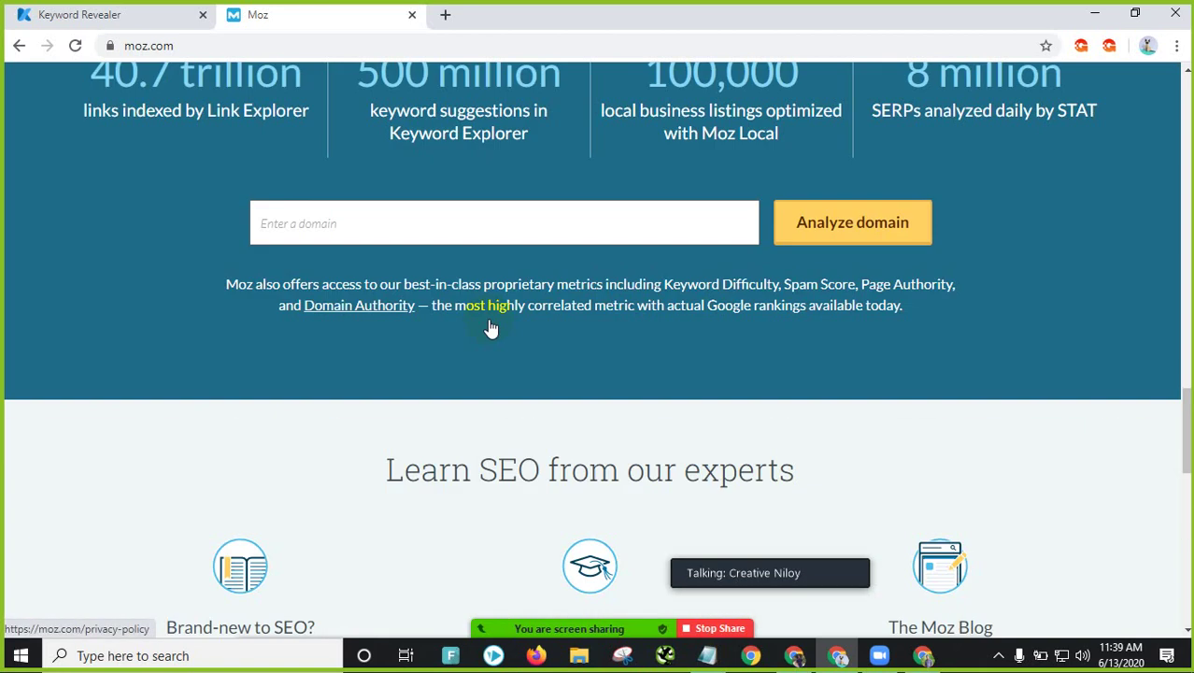
scroll(493, 322, "up", 10)
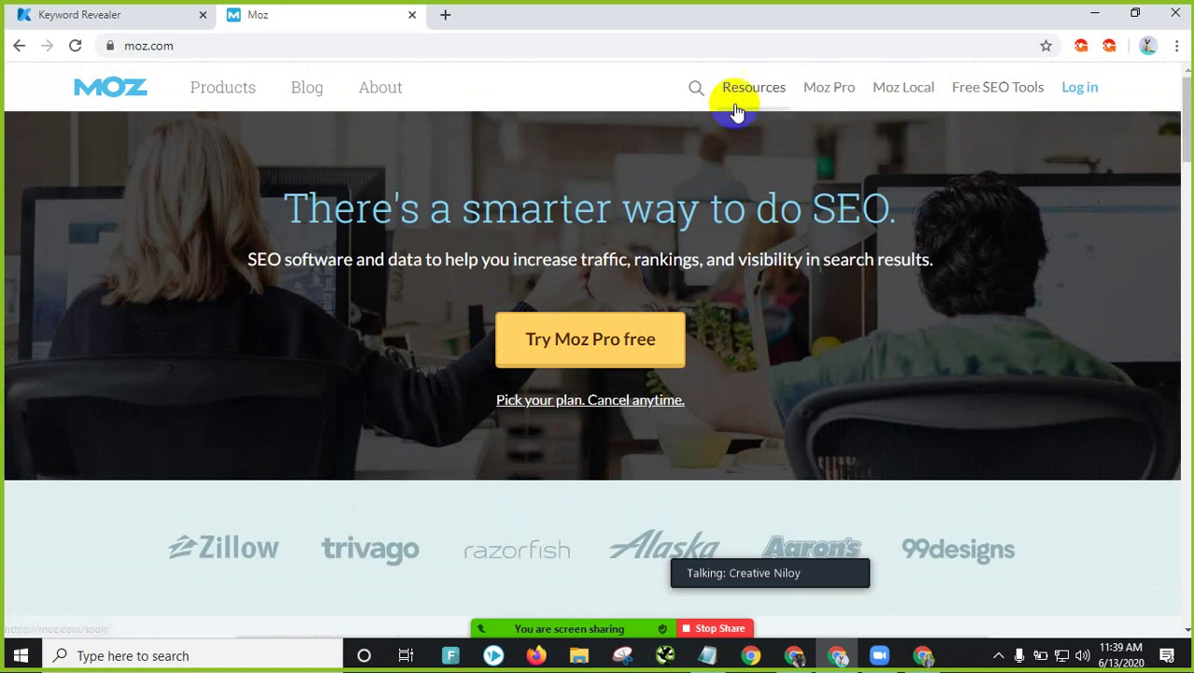
Step: Return to the keyword evaluation in Keyword Revealer and open an additional blank browser tab alongside it
left_click(160, 22)
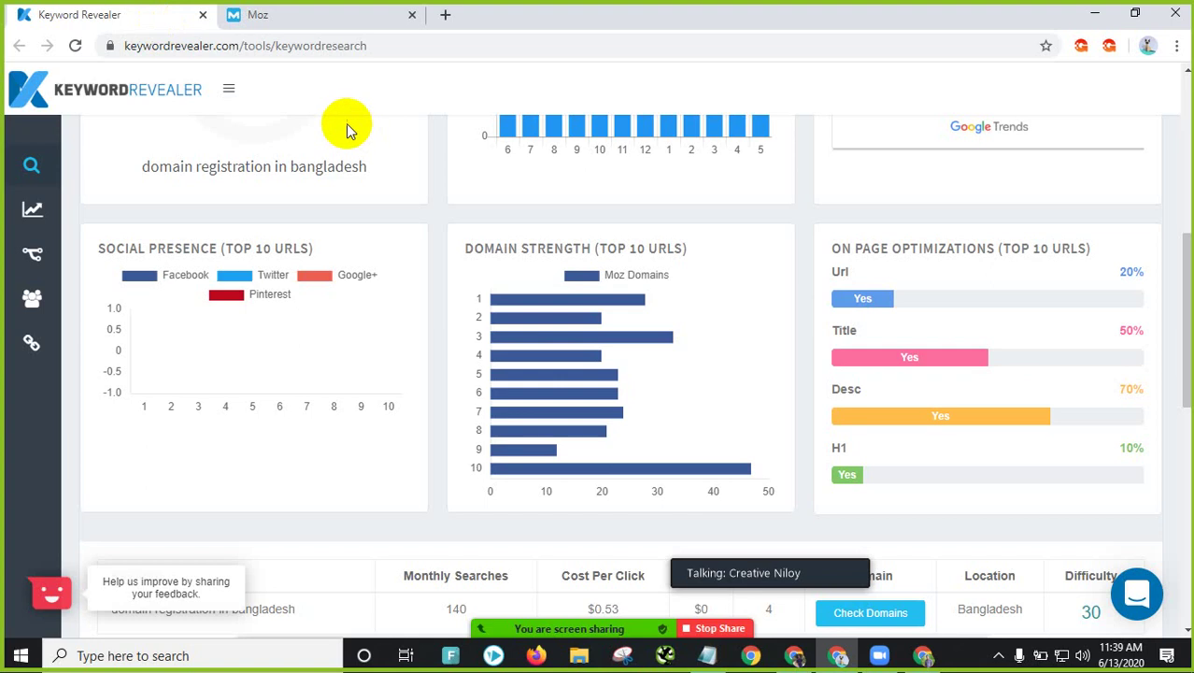
scroll(633, 543, "up", 1)
scroll(633, 543, "down", 3)
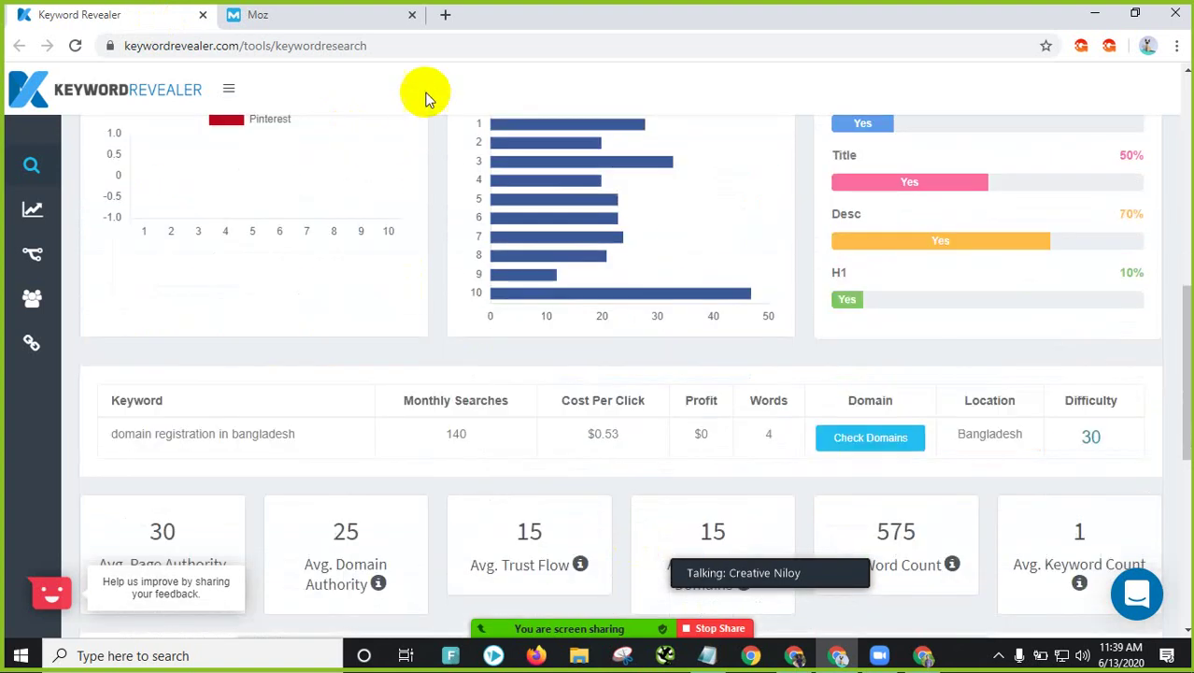
left_click(445, 15)
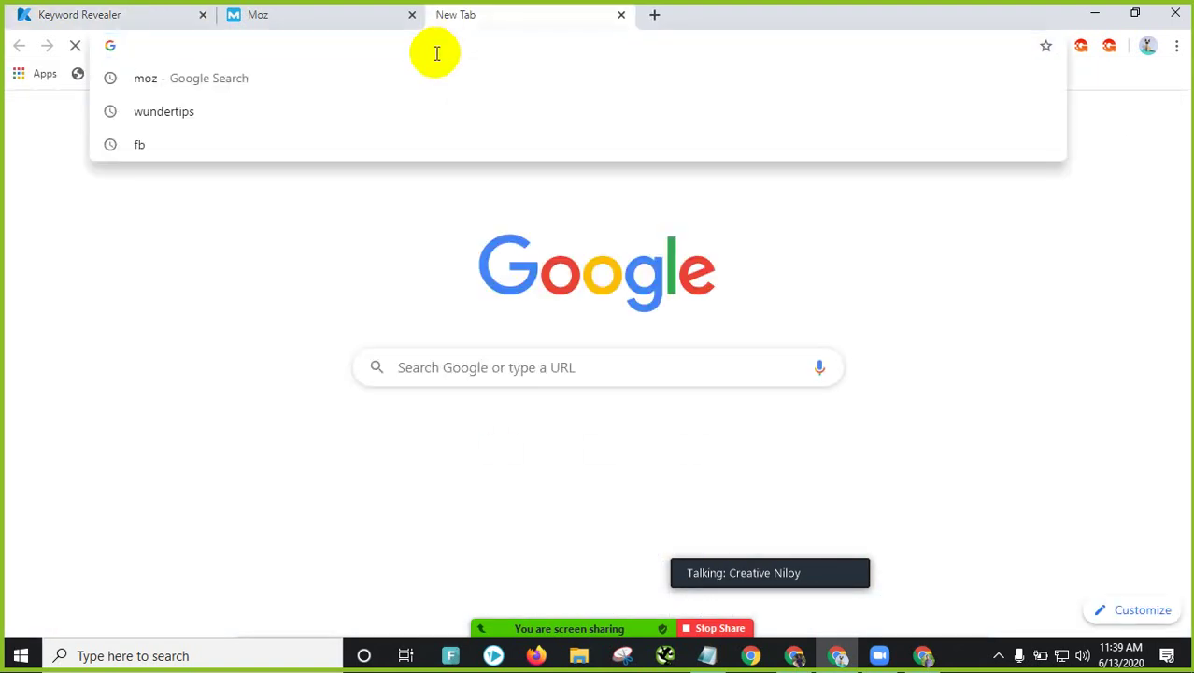
left_click(140, 13)
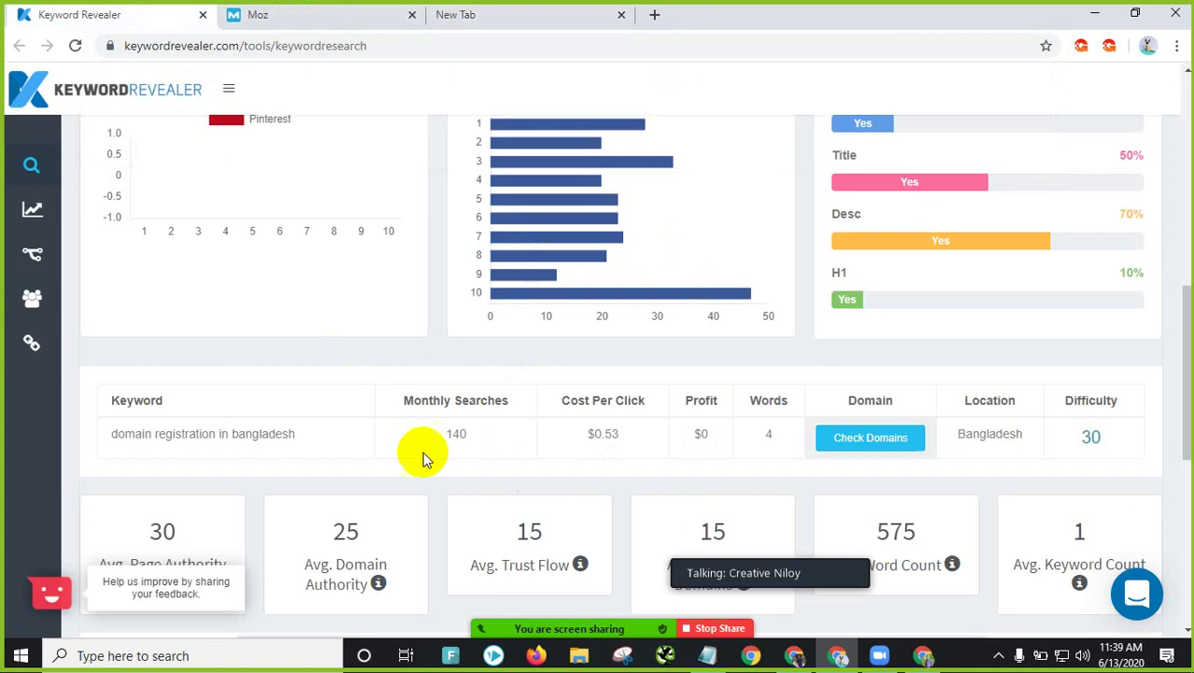
Step: Examine the domain strength chart together with the average page authority and average domain authority metrics
scroll(422, 452, "down", 3)
left_click_drag(126, 301, 381, 315)
scroll(544, 312, "up", 3)
scroll(571, 196, "up", 2)
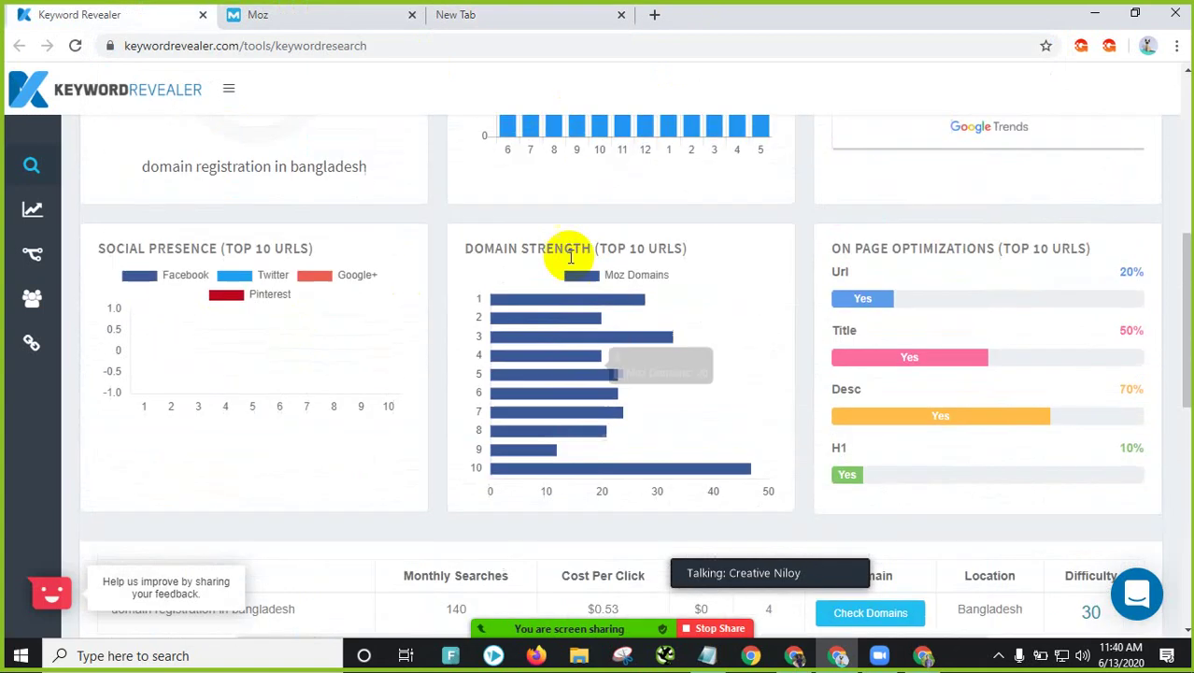
scroll(547, 401, "down", 2)
scroll(546, 427, "up", 2)
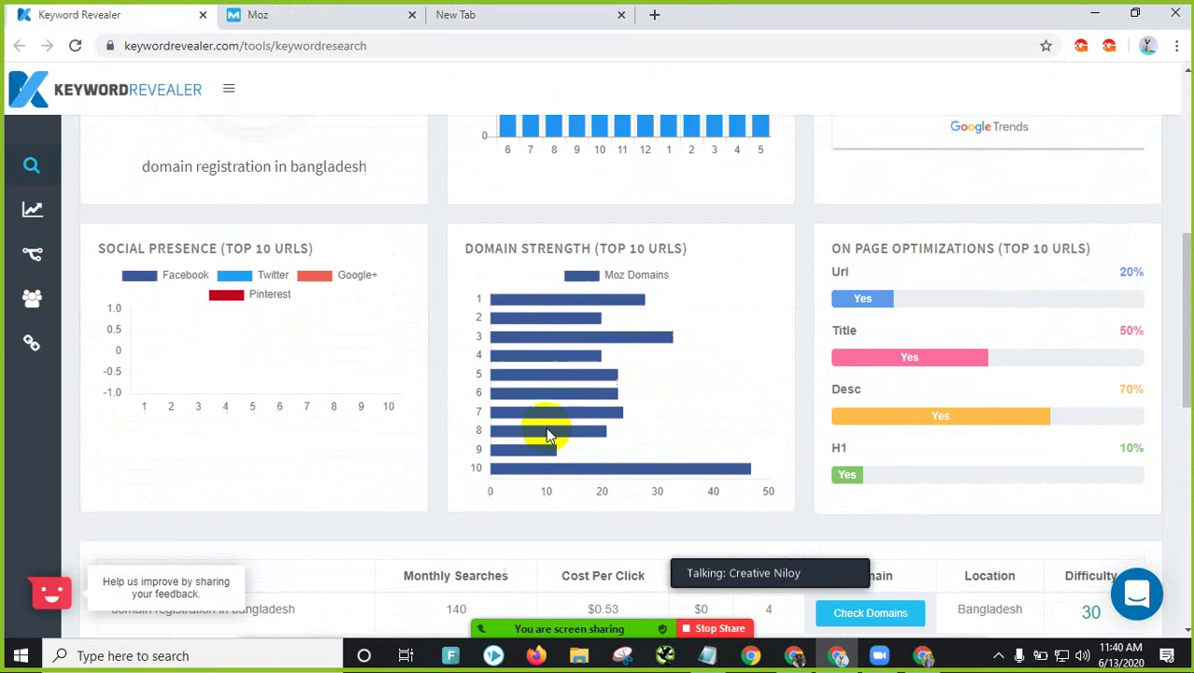
scroll(538, 347, "down", 5)
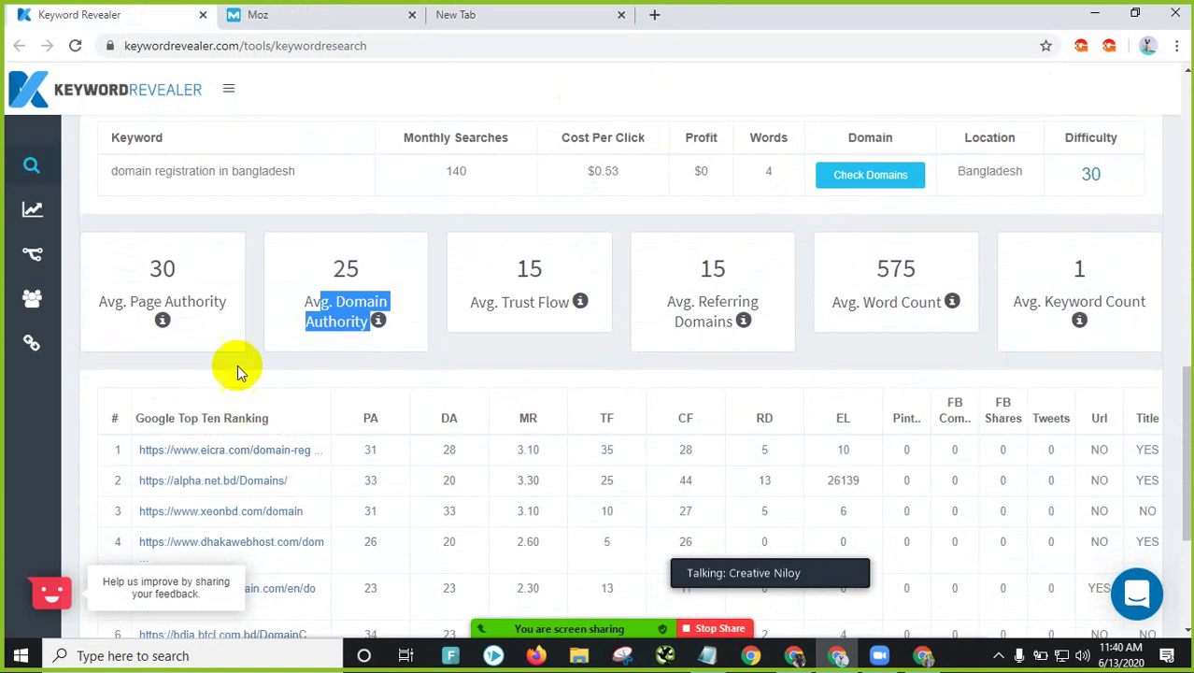
left_click(313, 297)
Step: Search Google for "Page Authority" straight from the average page authority label in the keyword evaluation
left_click(579, 13)
left_click(354, 17)
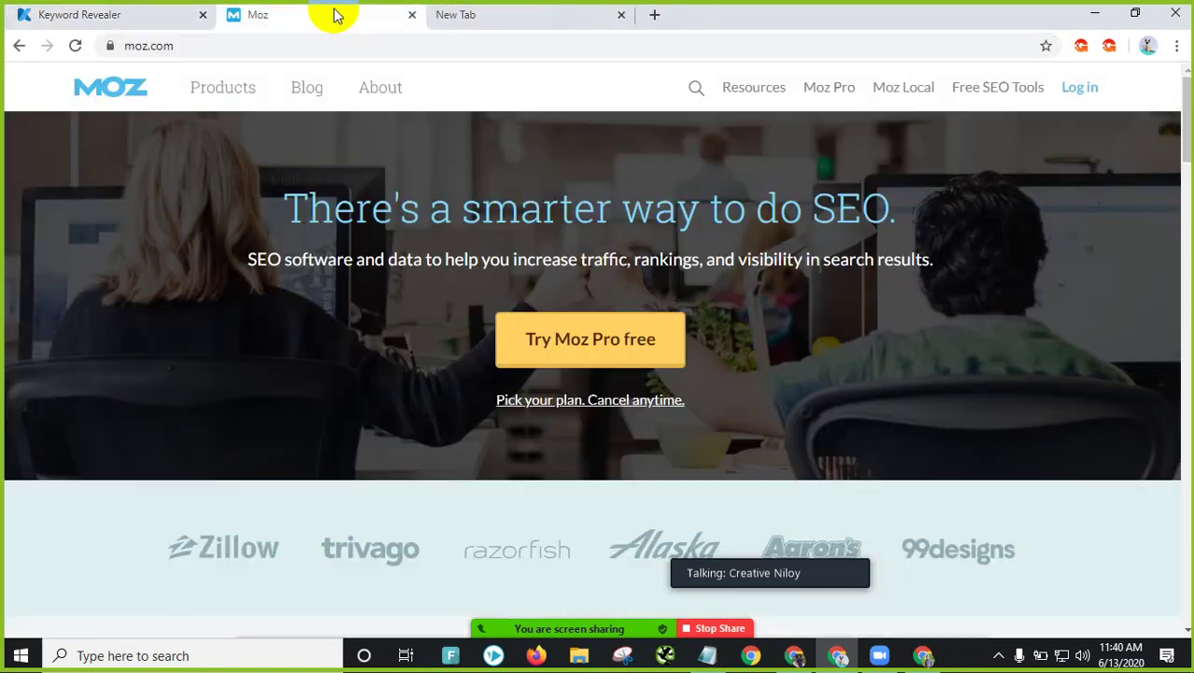
left_click(105, 17)
left_click_drag(227, 303, 132, 300)
right_click(129, 301)
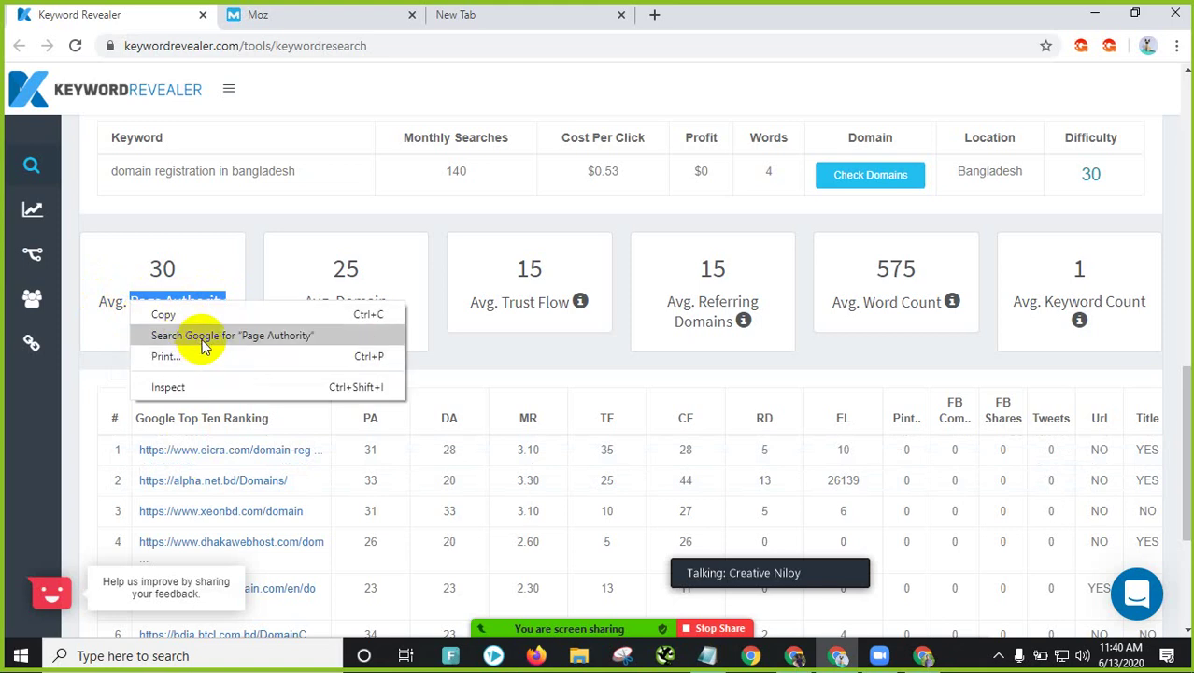
left_click(192, 334)
left_click_drag(345, 14, 430, 15)
Step: Change the search to "what is Page Authority" and open Moz's Page Authority article to read its definition
left_click(160, 95)
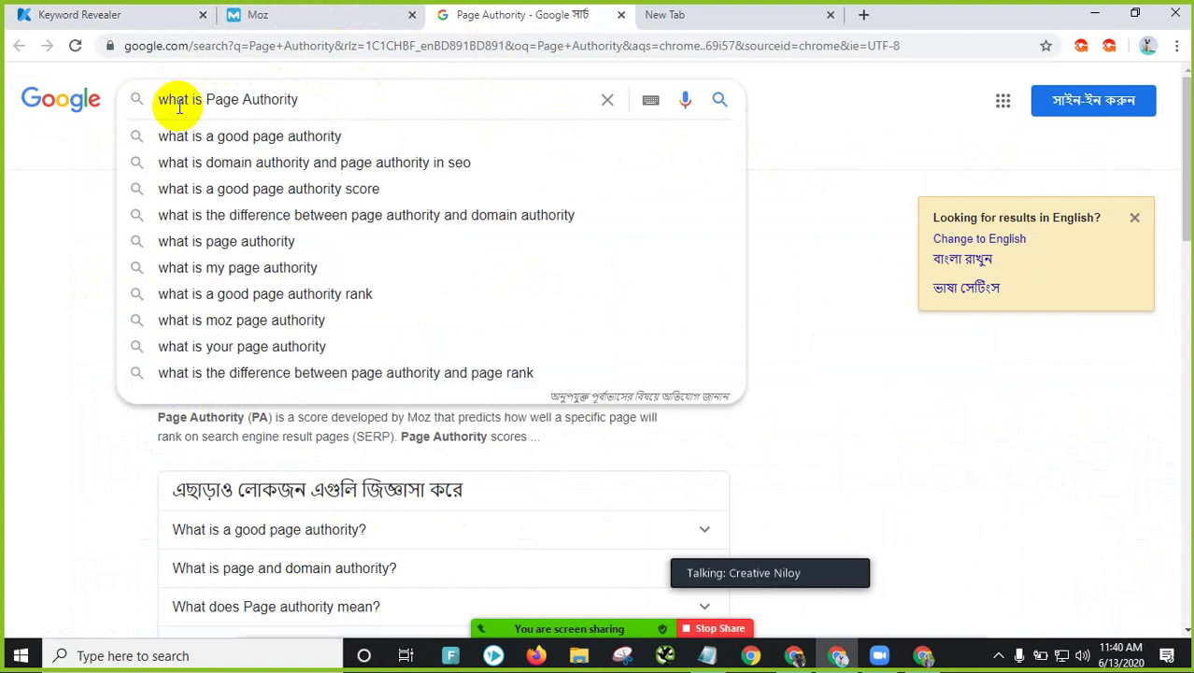
key("Return")
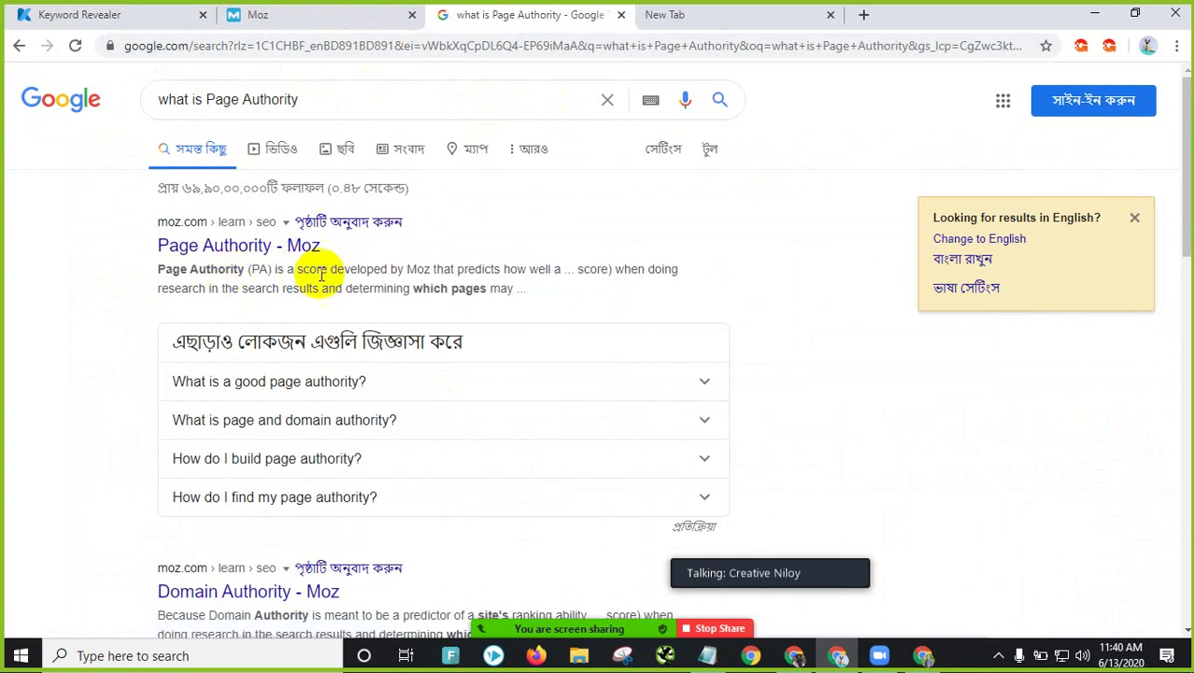
left_click_drag(336, 273, 185, 280)
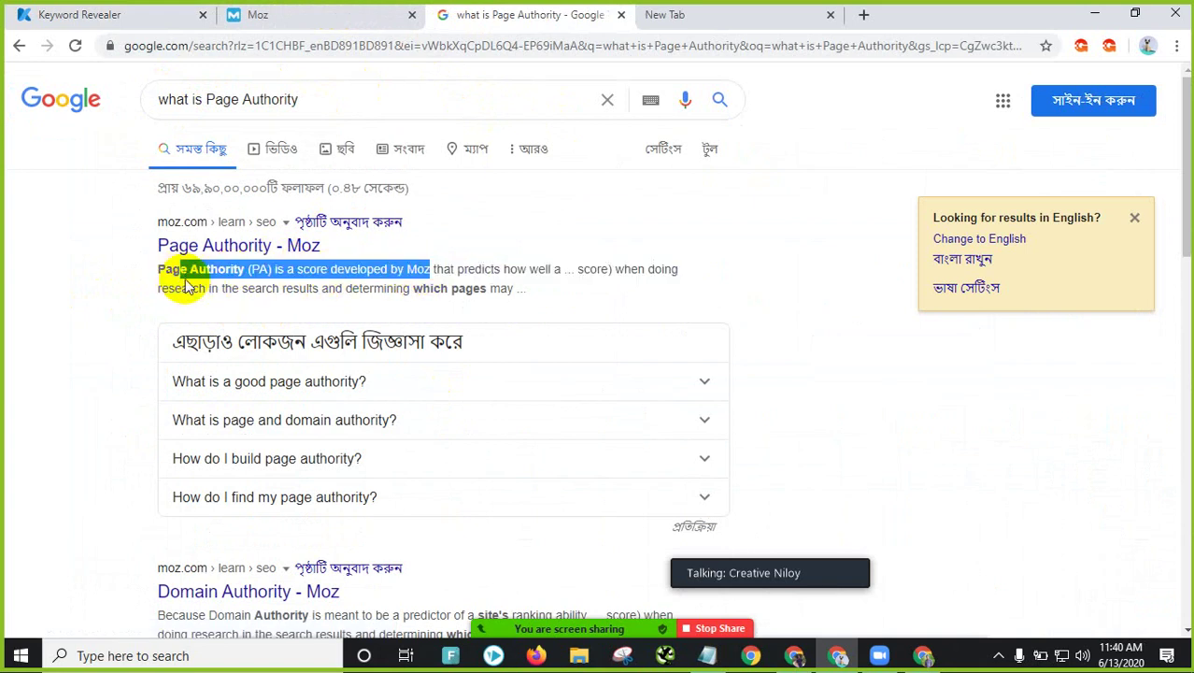
left_click_drag(455, 269, 570, 268)
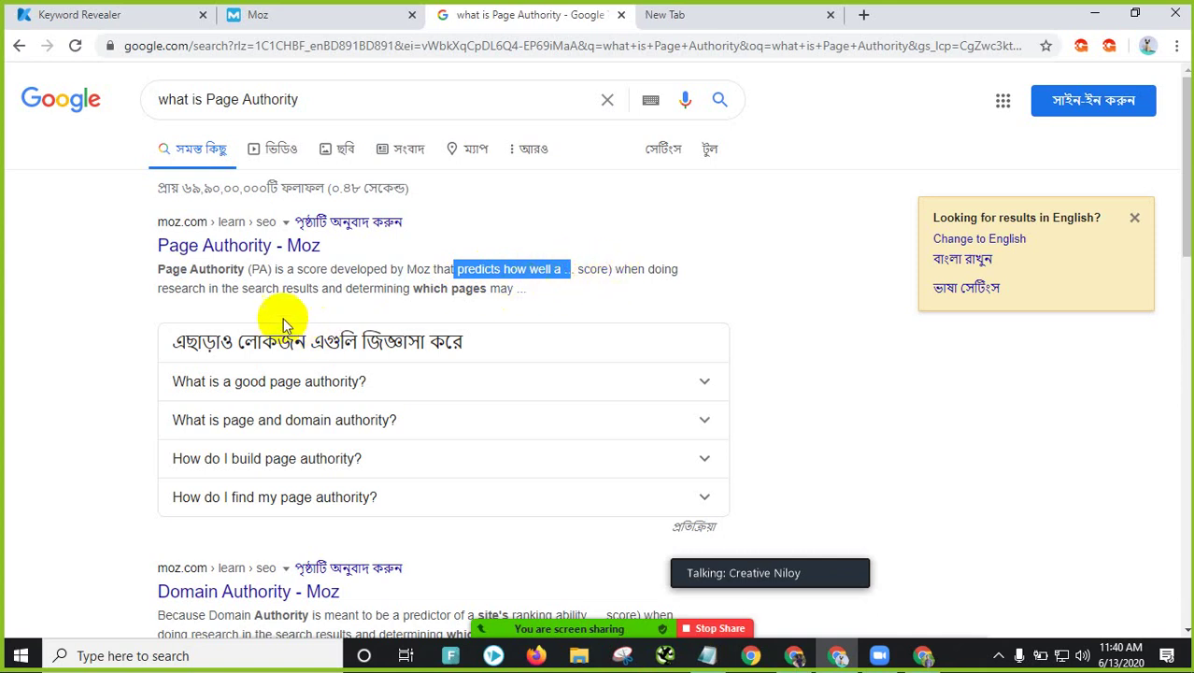
left_click(260, 250)
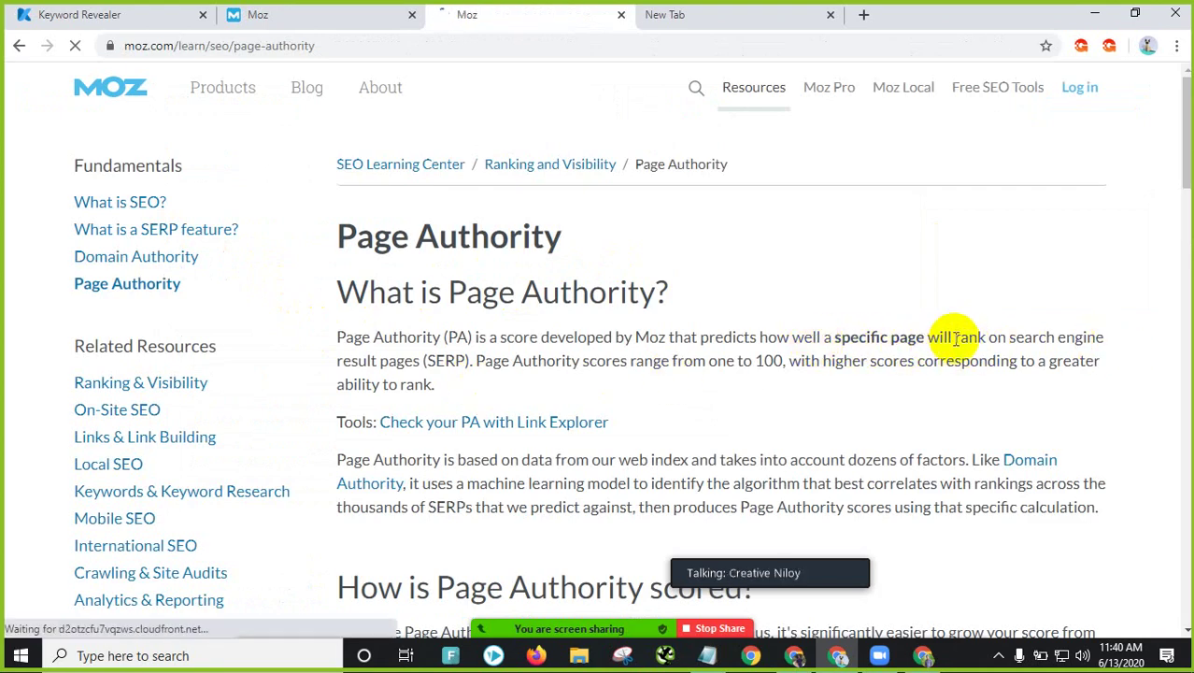
left_click_drag(953, 337, 1054, 341)
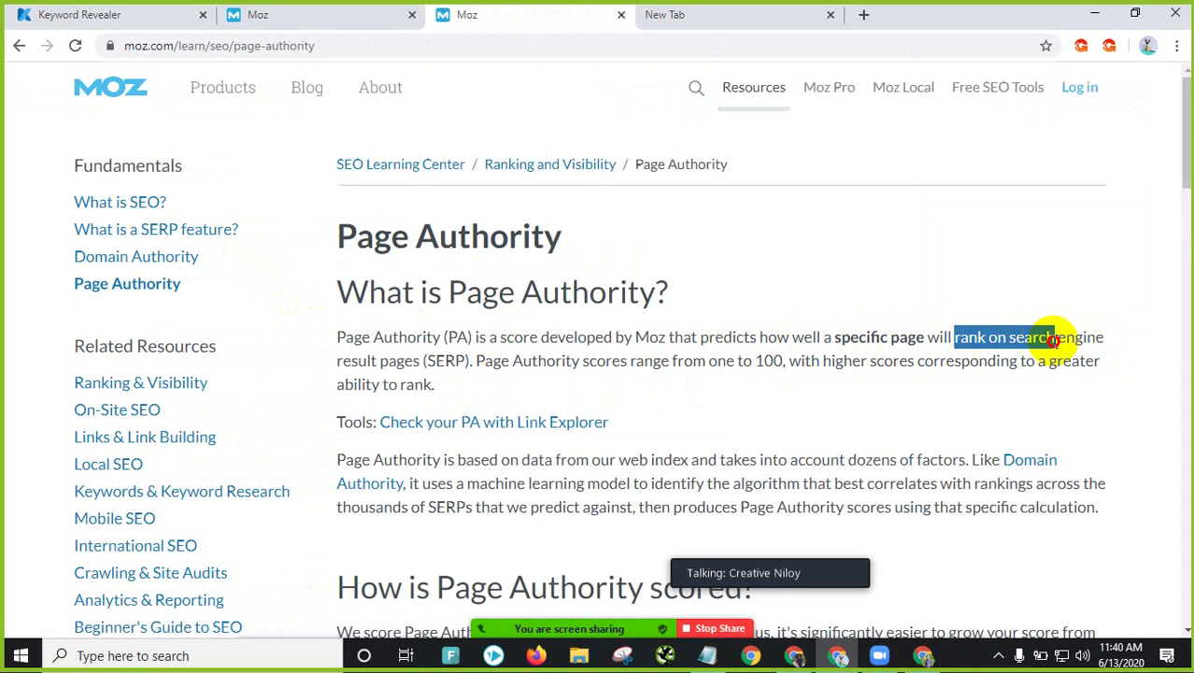
Step: Highlight the key phrases of Moz's Page Authority definition, covering ranking of a specific page and the one-to-100 score range
left_click_drag(758, 337, 911, 341)
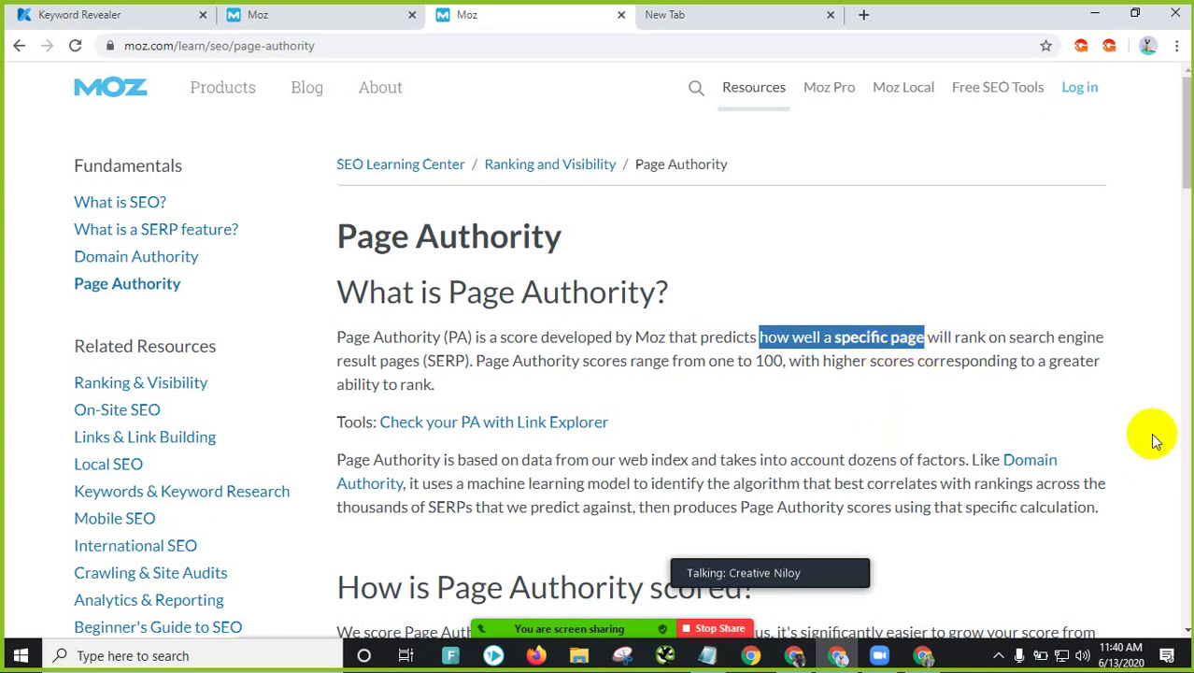
left_click_drag(482, 360, 778, 366)
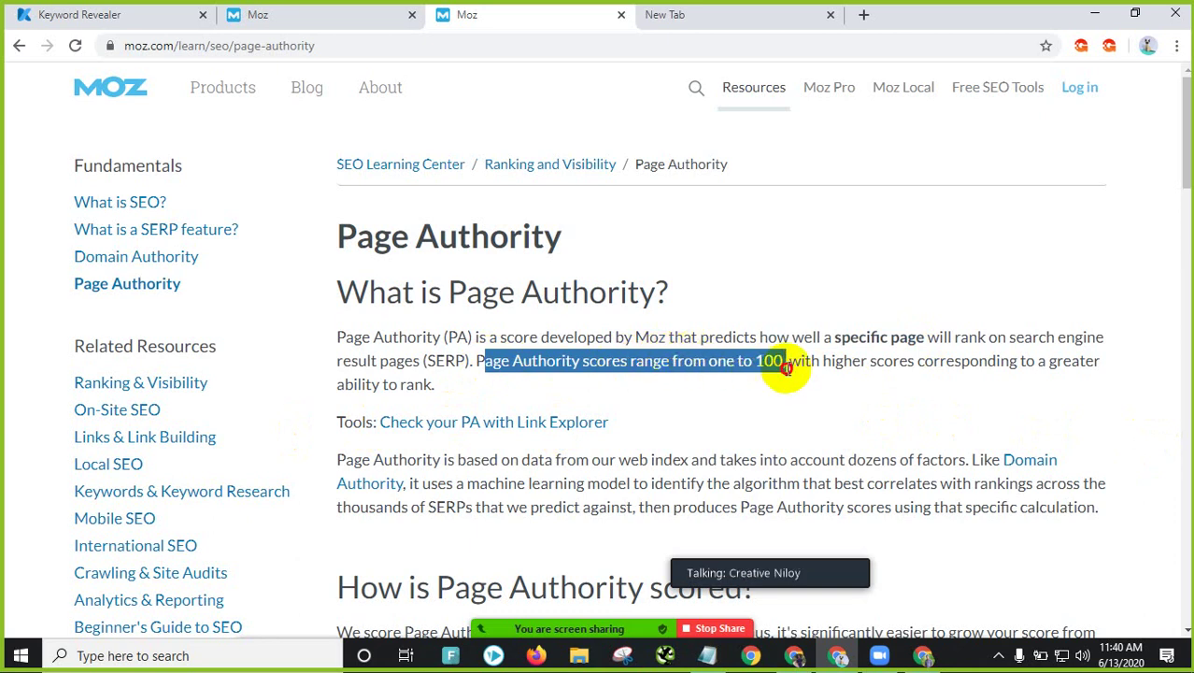
left_click_drag(822, 361, 449, 397)
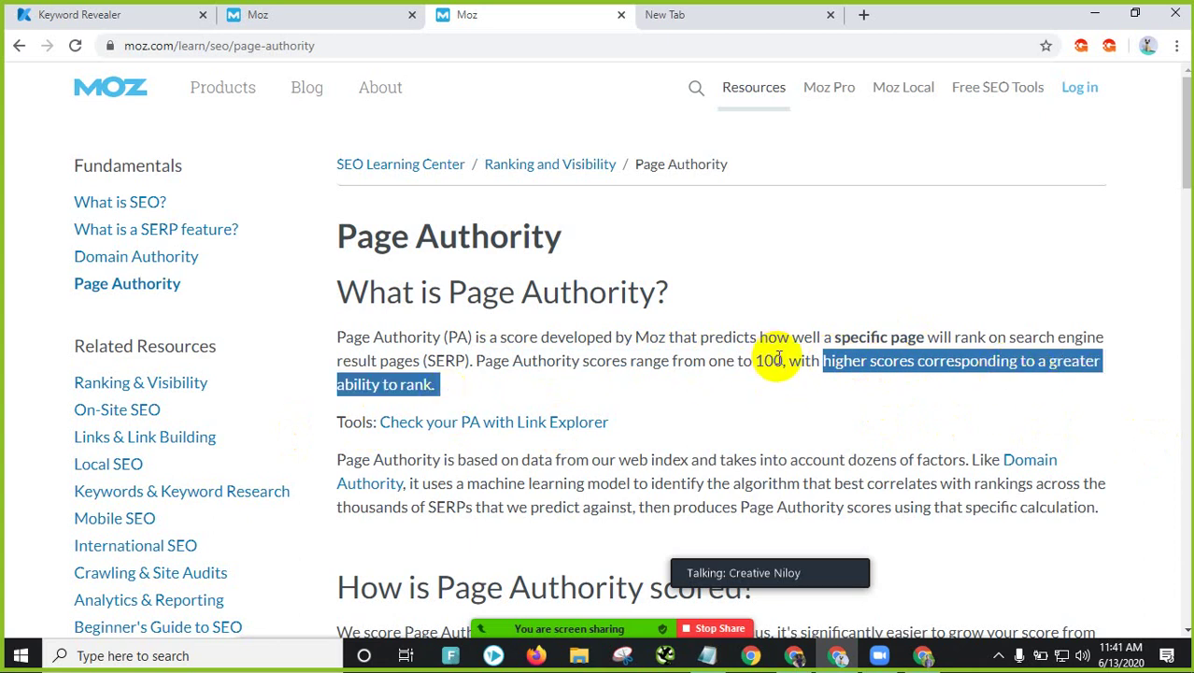
left_click_drag(778, 359, 759, 362)
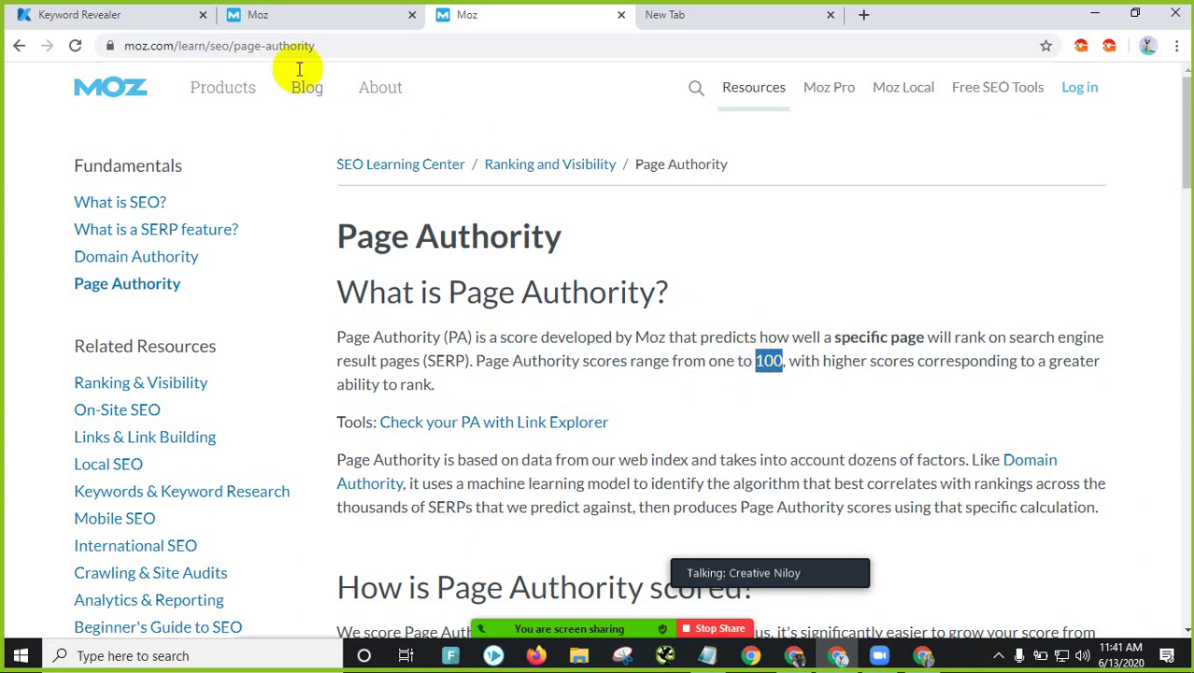
Step: Switch to Keyword Revealer and examine the Domain Strength (Top 10 URLs) chart for "domain registration in bangladesh"
left_click(297, 21)
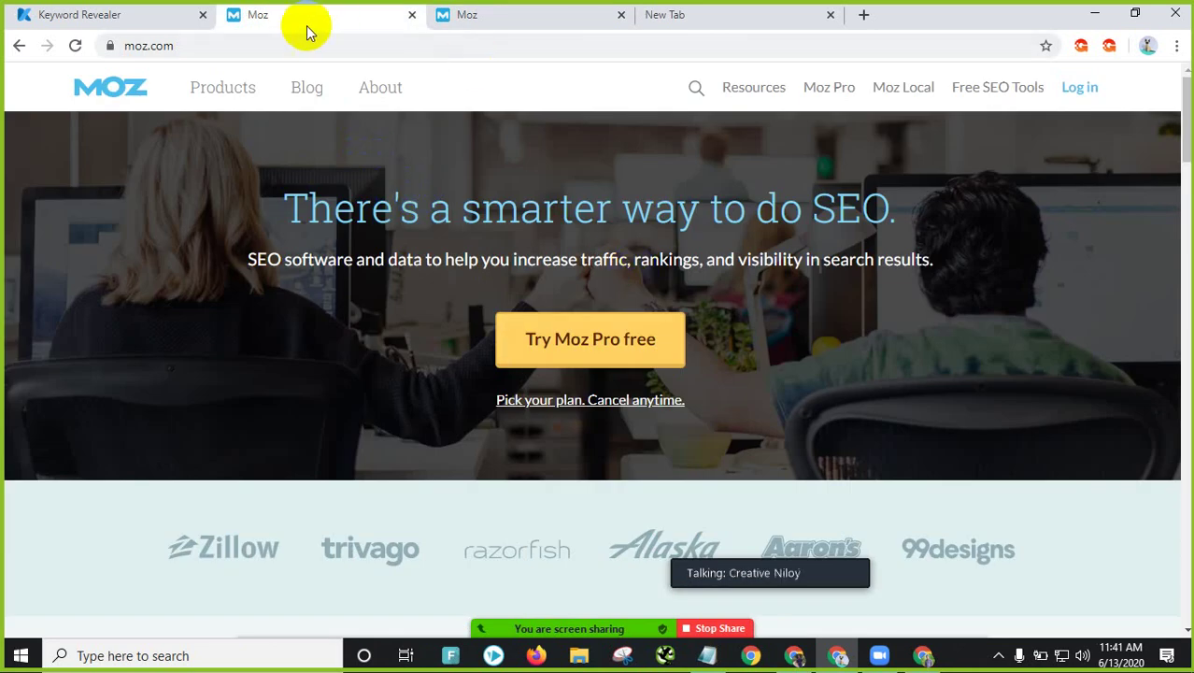
left_click(38, 15)
scroll(498, 374, "up", 3)
scroll(498, 373, "up", 2)
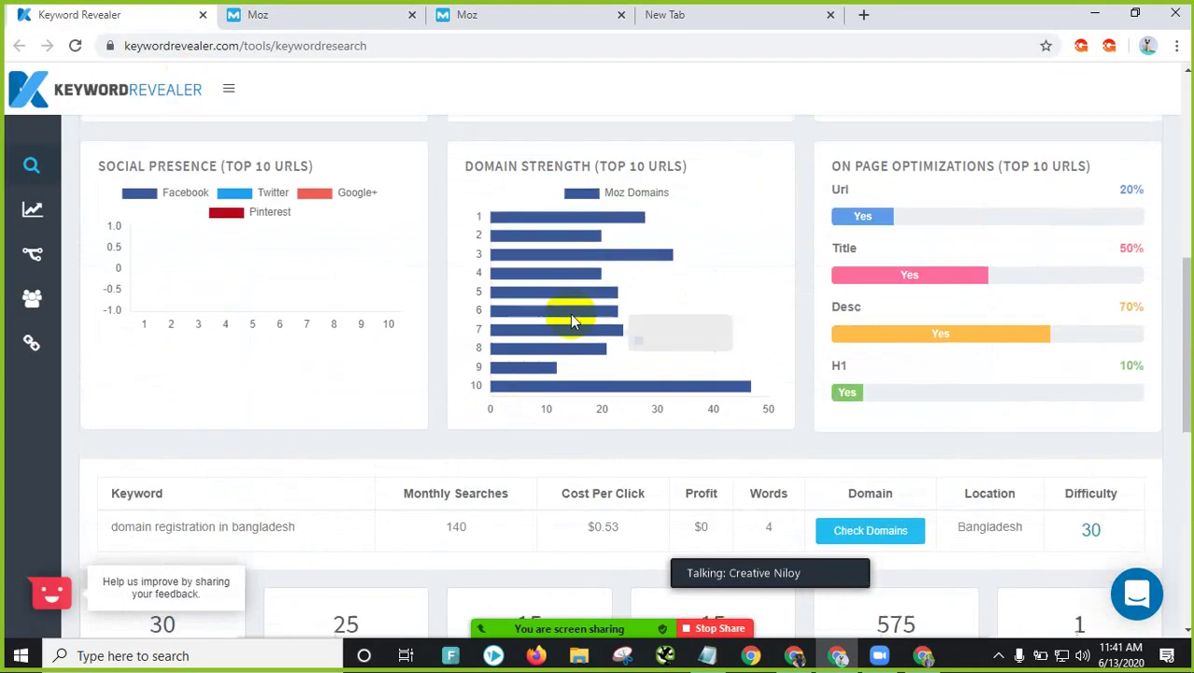
mouse_move(551, 313)
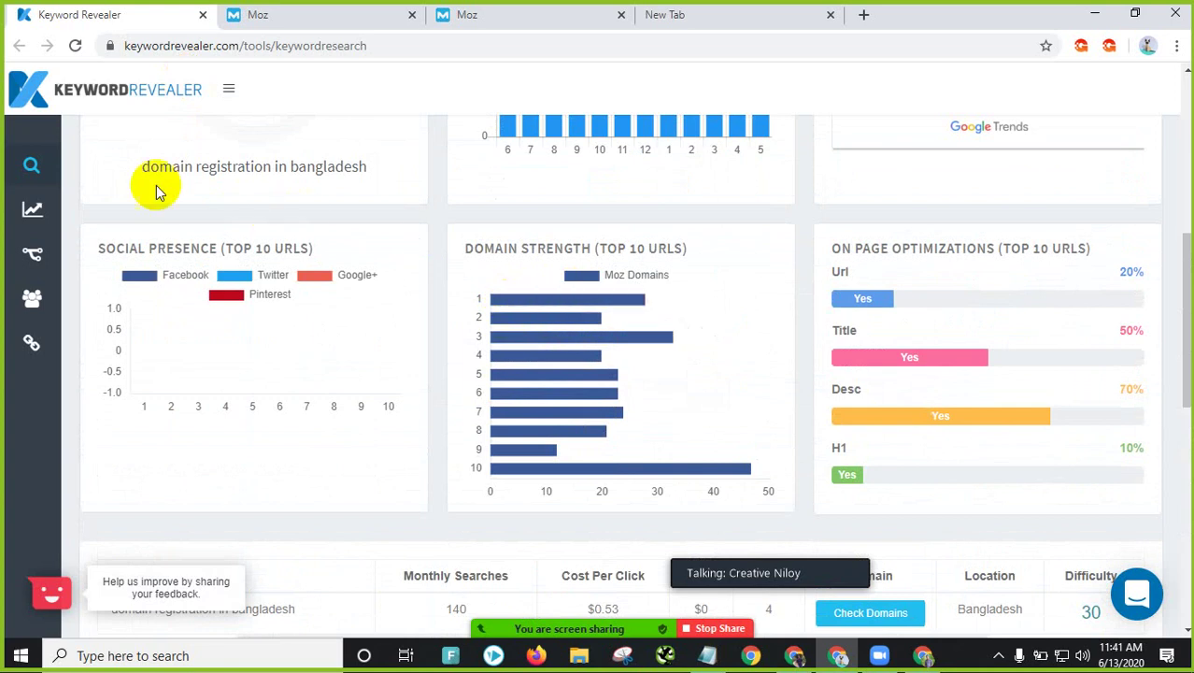
left_click(138, 170)
left_click_drag(139, 170, 360, 183)
left_click(541, 306)
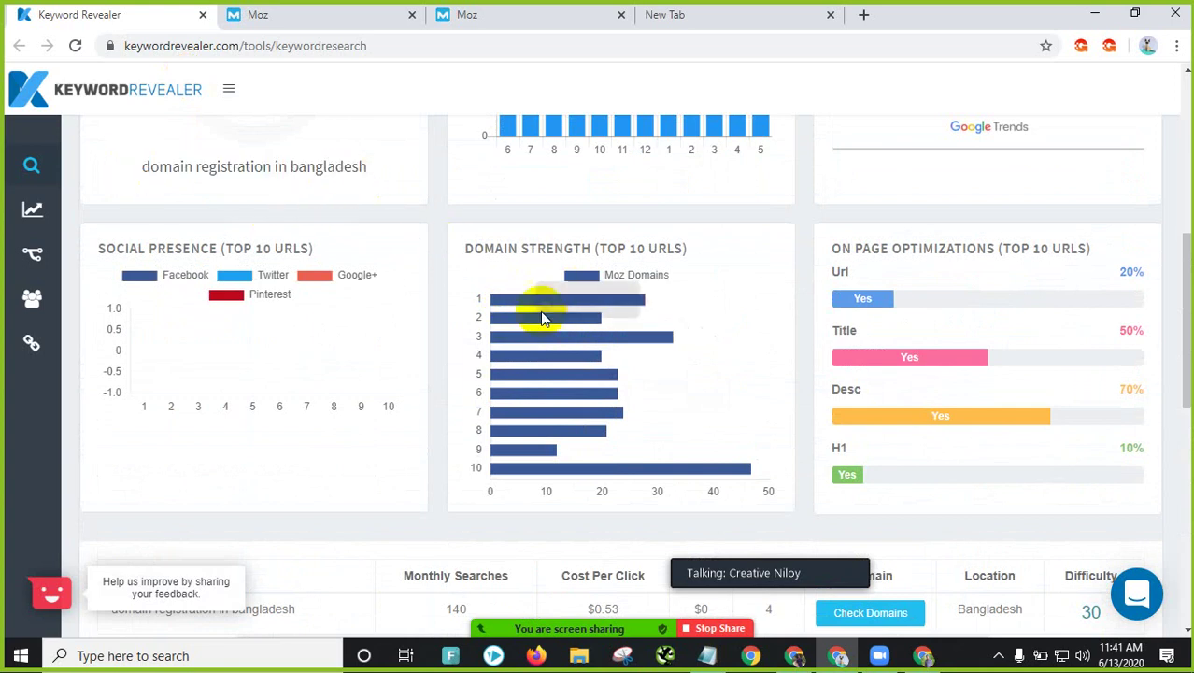
mouse_move(509, 318)
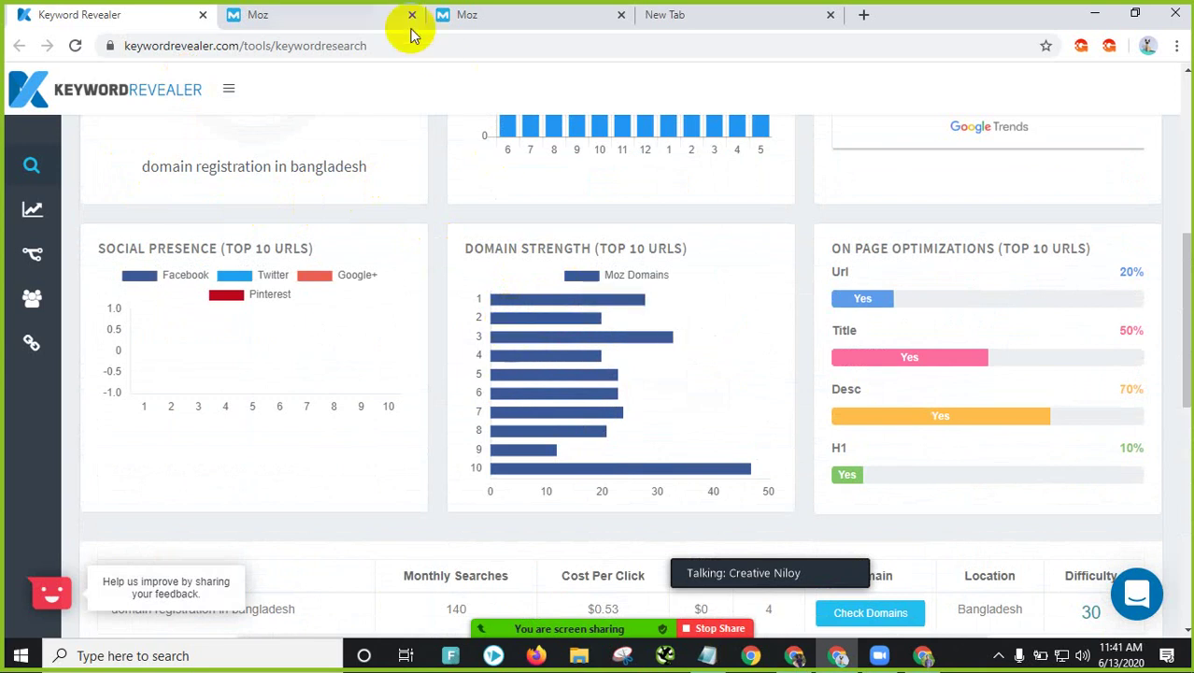
Step: Go back from the Moz Page Authority article to the Google results and open the "Domain Authority - Moz" result
left_click(483, 20)
scroll(549, 327, "down", 3)
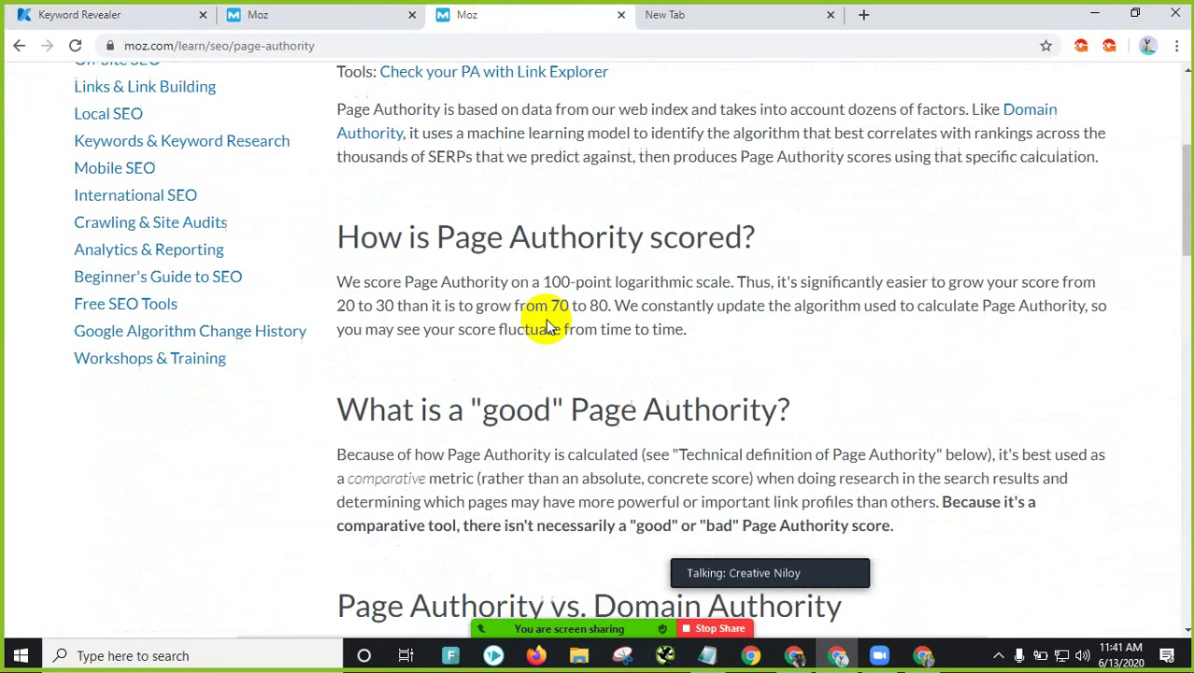
scroll(548, 318, "up", 3)
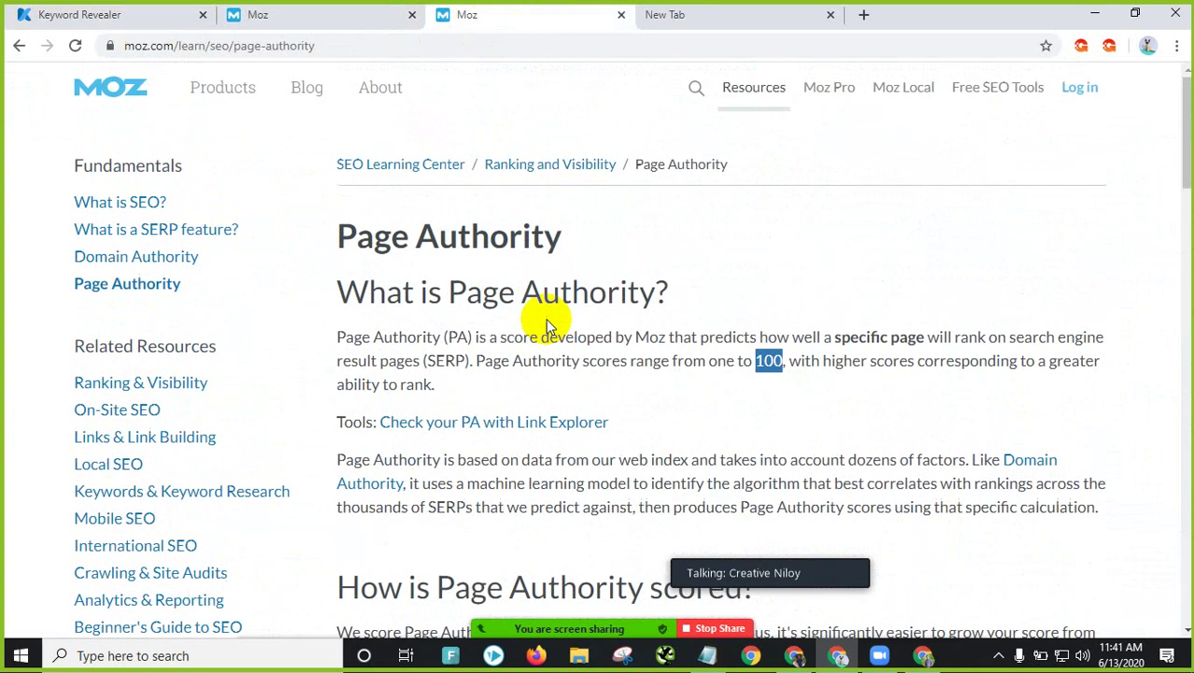
left_click(19, 46)
scroll(253, 381, "down", 3)
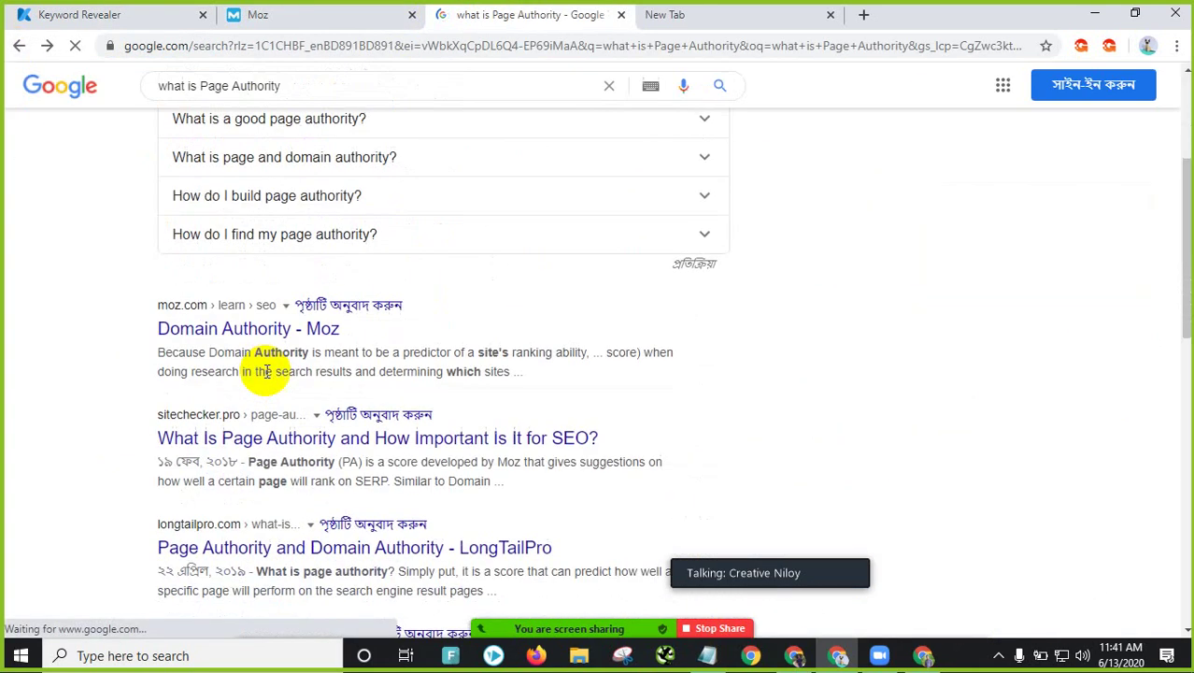
left_click(249, 333)
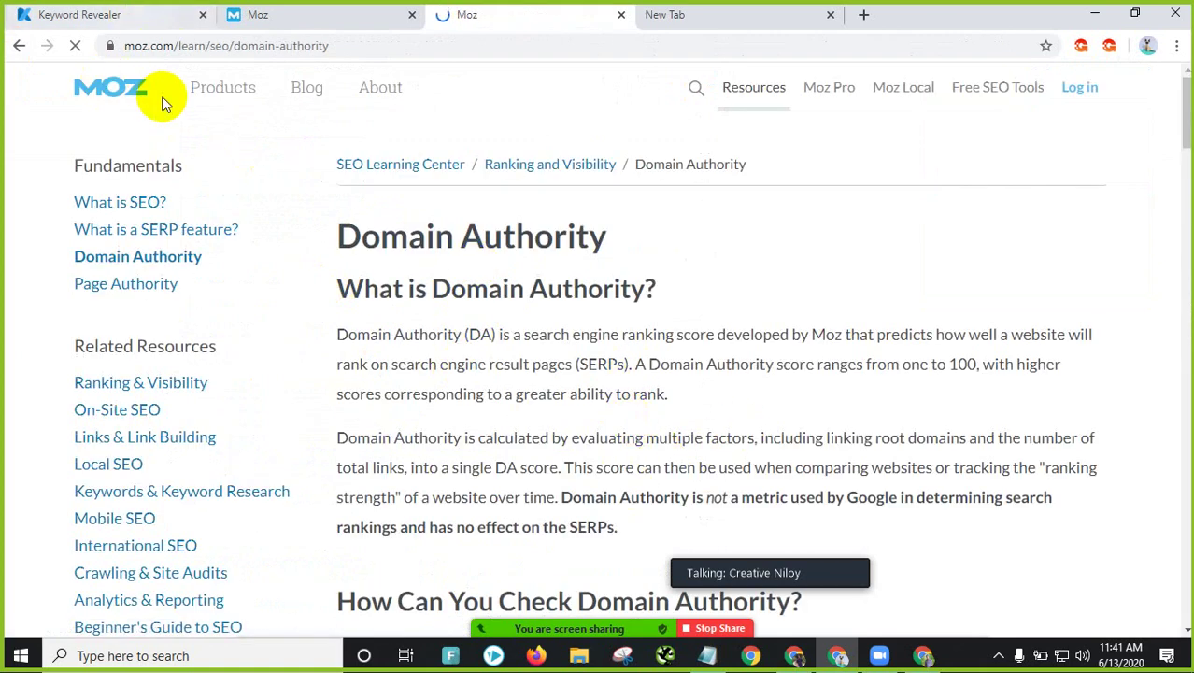
Step: Highlight the moz.com root domain in the address and the definition's phrase about scores corresponding to a greater ability to rank
left_click_drag(174, 45, 106, 43)
left_click(389, 45)
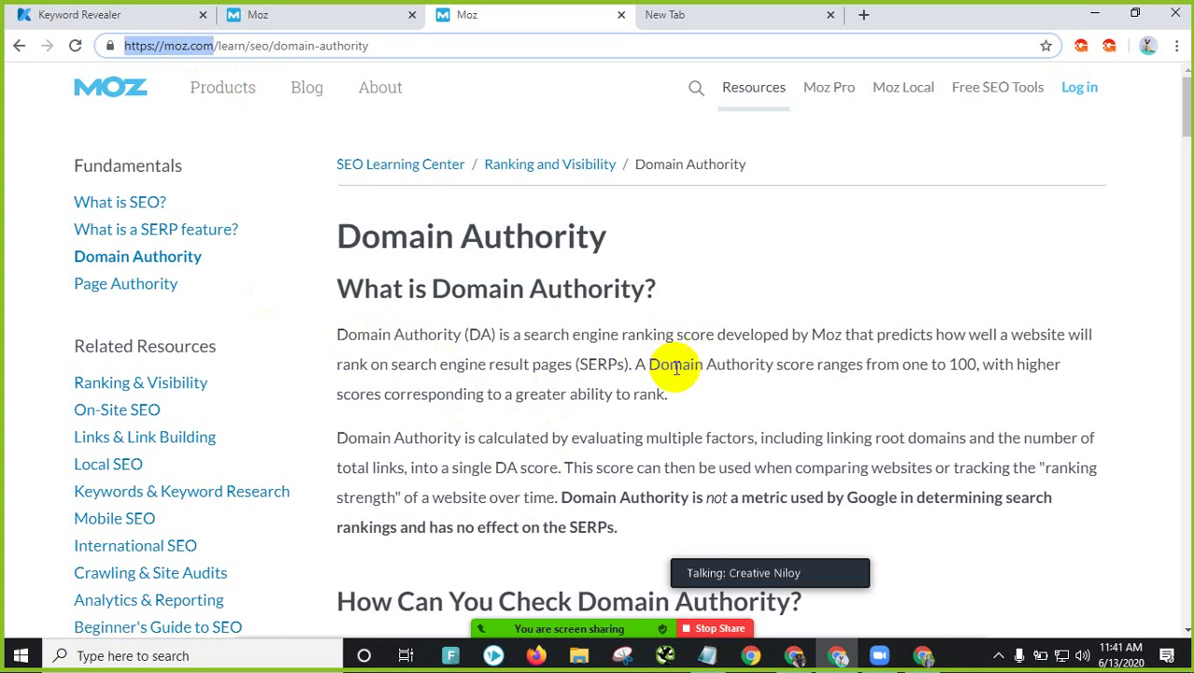
left_click_drag(350, 394, 657, 393)
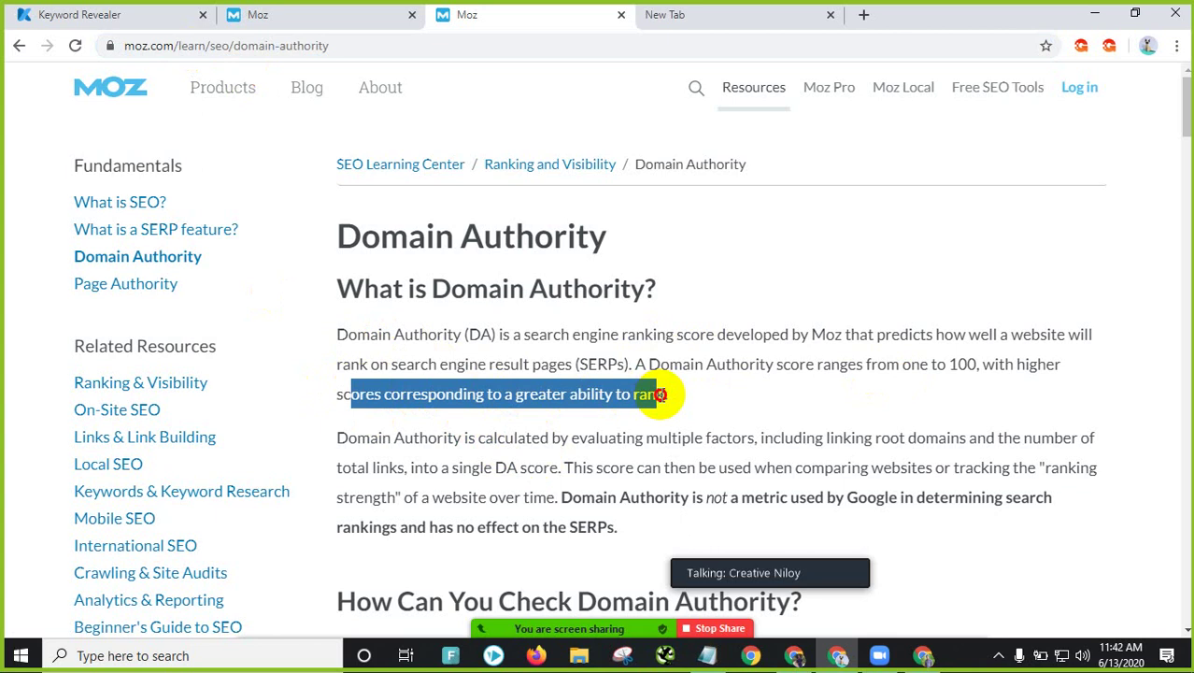
Step: Return to Keyword Revealer, highlight the Domain Strength (Top 10 URLs) heading and inspect the individual domain bars below it
left_click(122, 13)
mouse_move(579, 338)
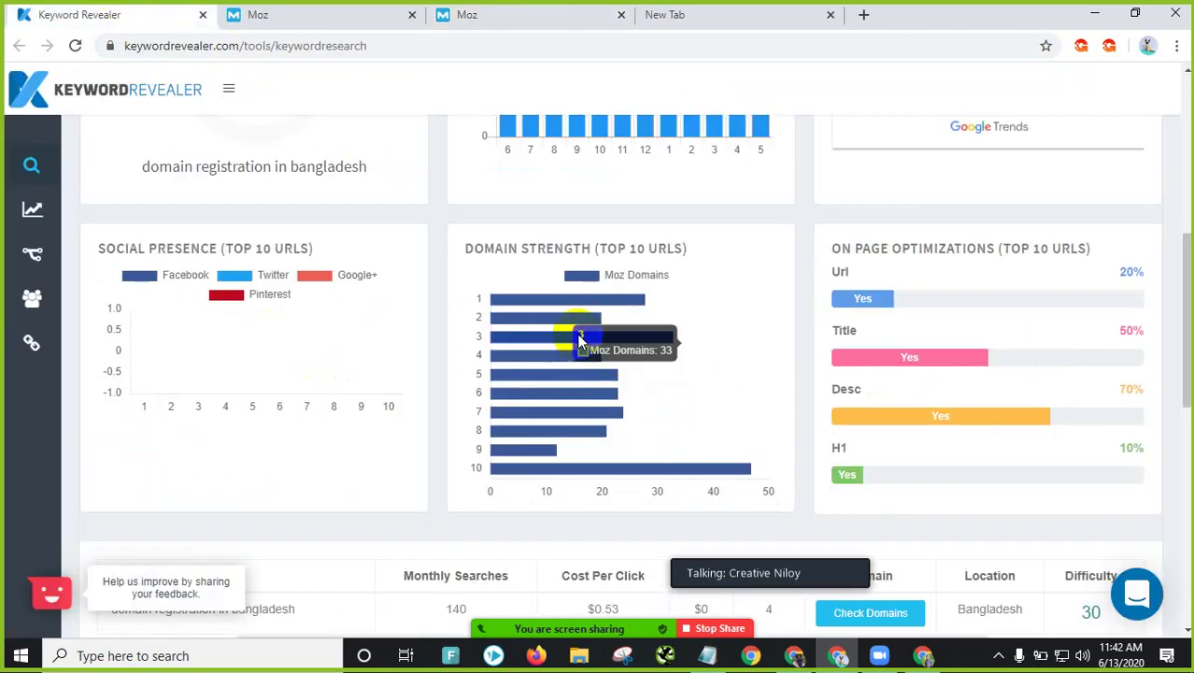
left_click_drag(465, 244, 679, 249)
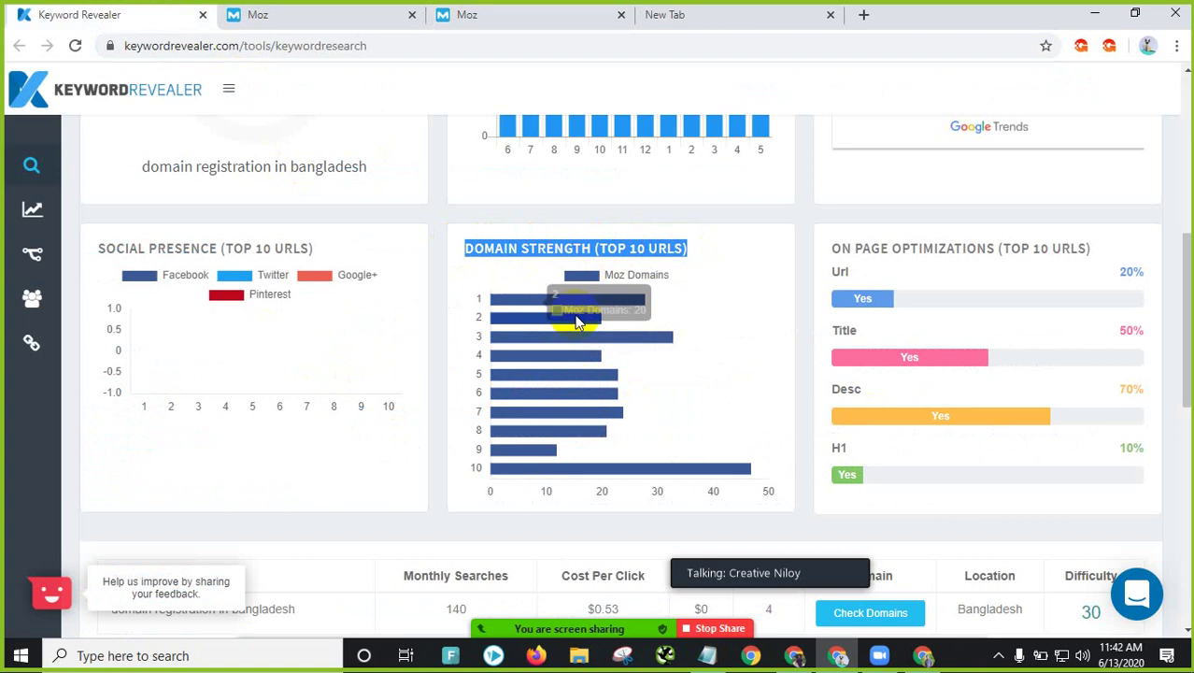
mouse_move(533, 339)
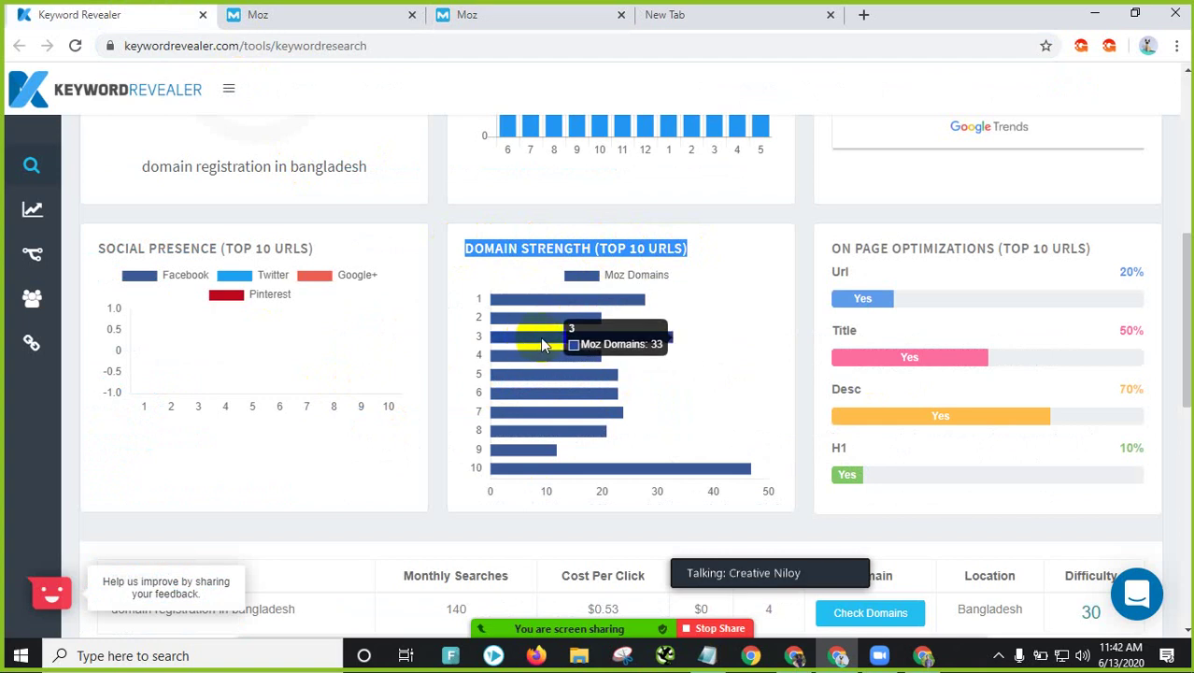
mouse_move(522, 360)
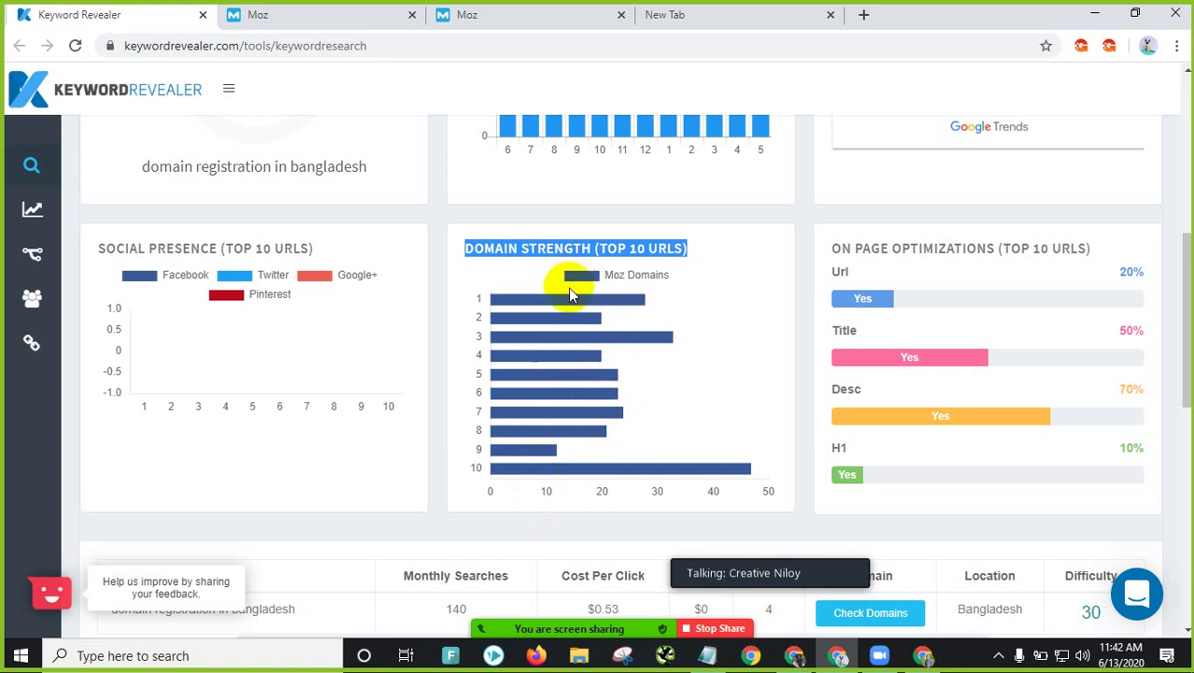
Step: Highlight the average Page Authority and average Domain Authority scores for the keyword
scroll(479, 387, "down", 3)
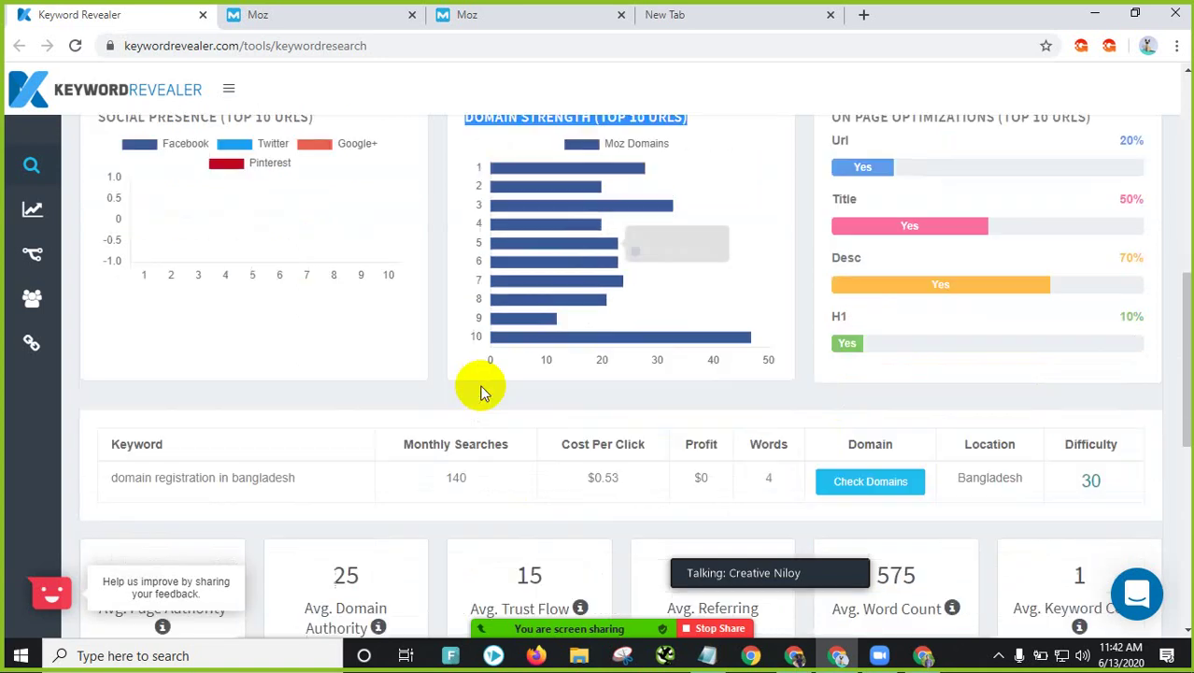
scroll(307, 412, "down", 4)
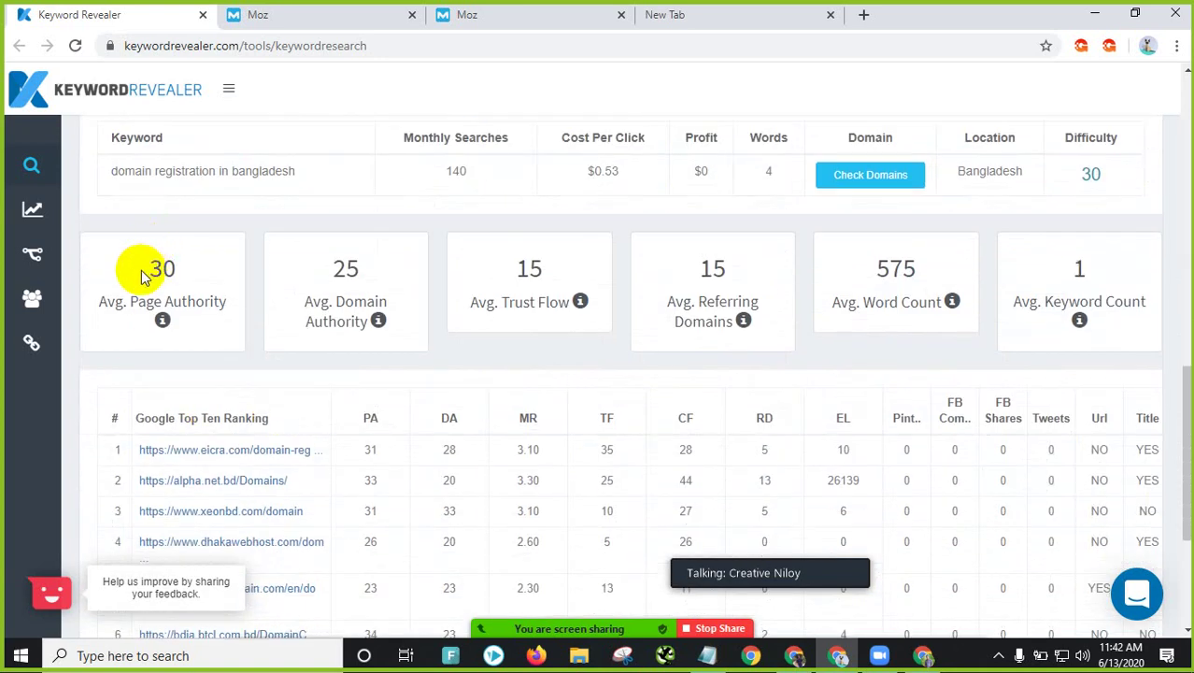
left_click_drag(147, 268, 182, 270)
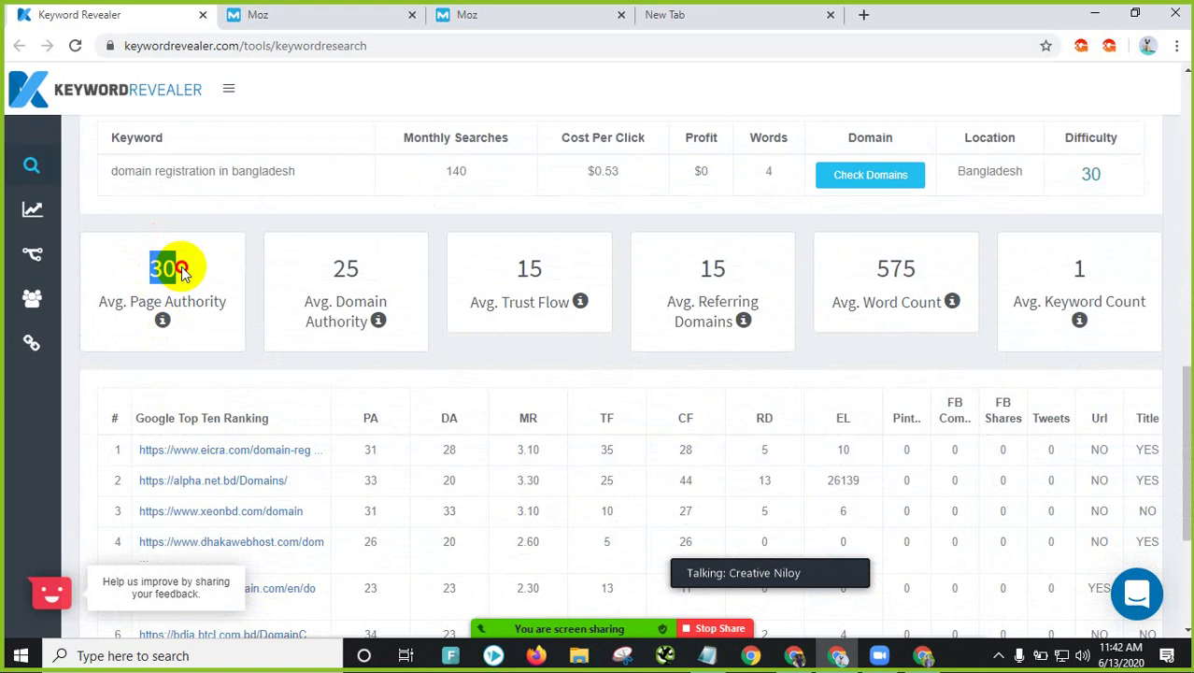
left_click_drag(331, 269, 380, 275)
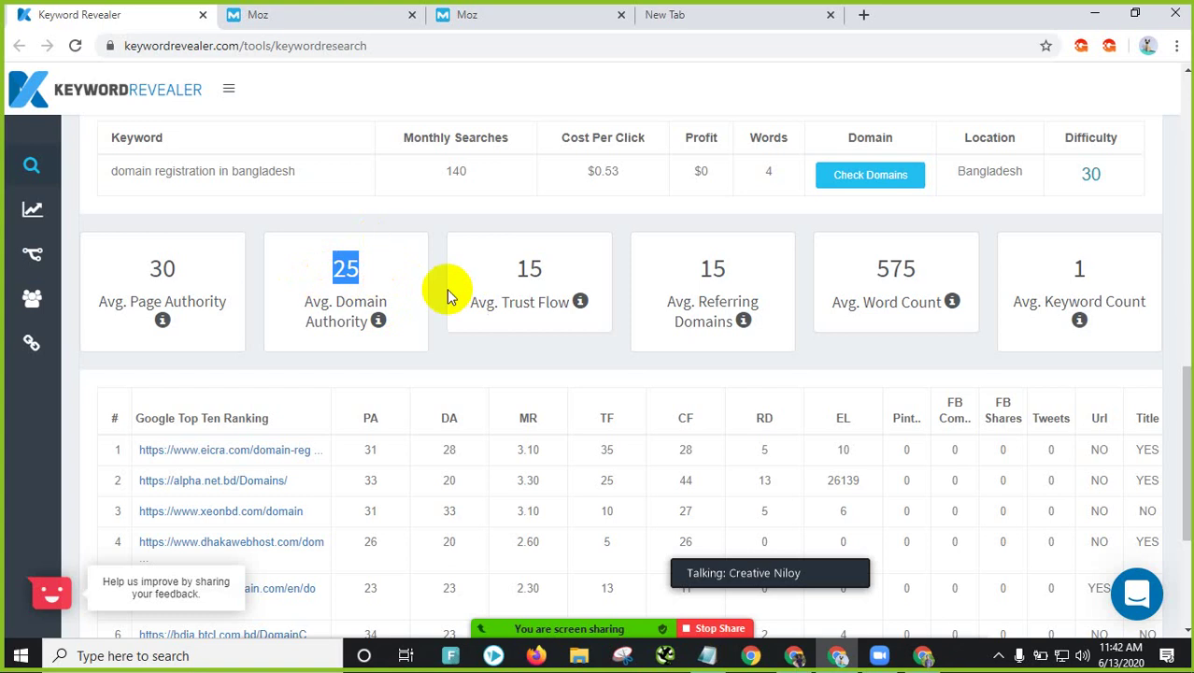
Step: Compare the competition rating in the Keyword Difficulty card with the keyword's average Domain Authority score
scroll(343, 320, "up", 1)
scroll(251, 368, "up", 4)
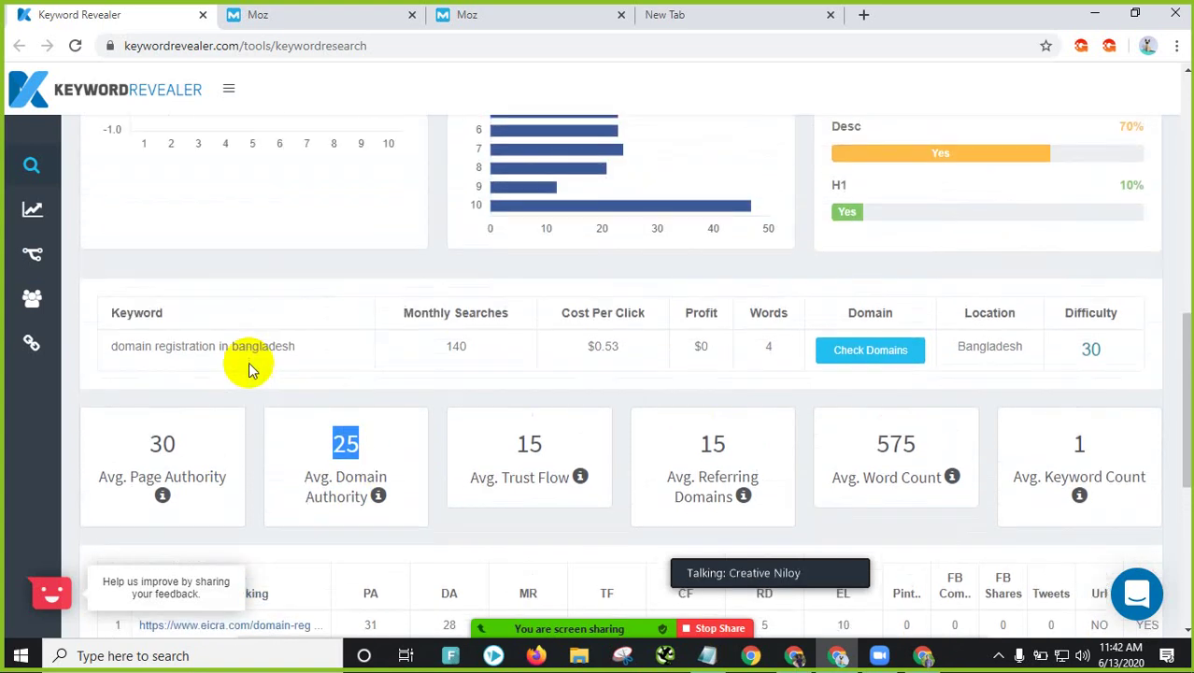
scroll(261, 435, "down", 3)
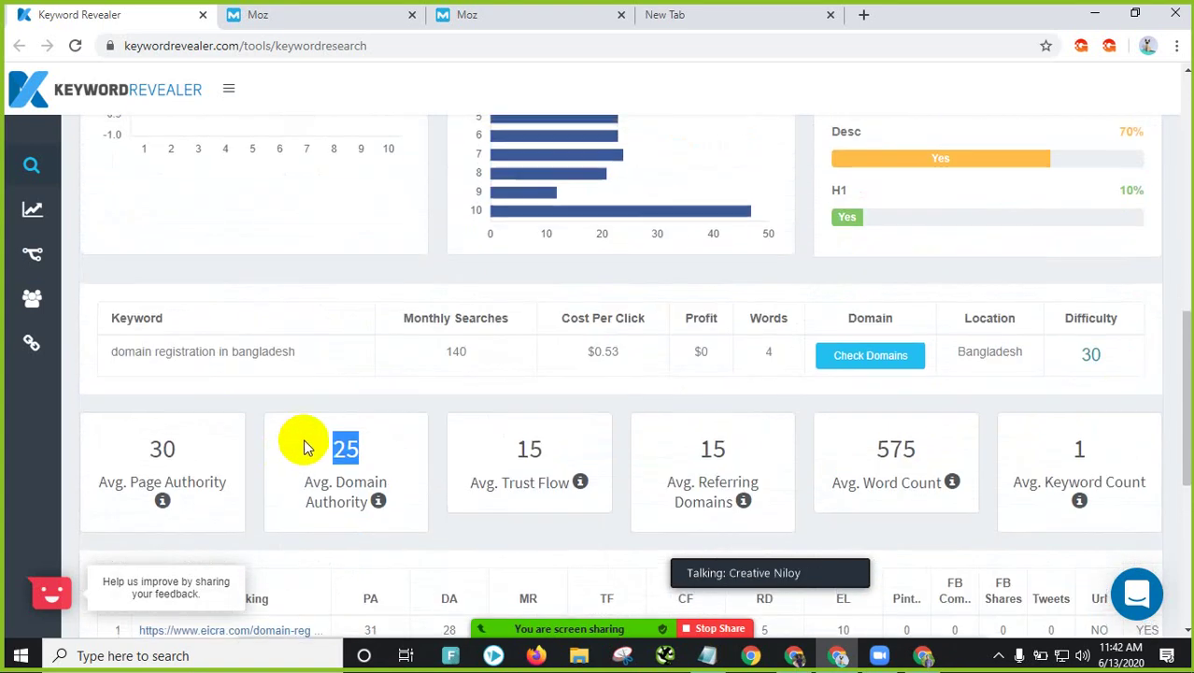
scroll(301, 448, "up", 4)
scroll(296, 392, "up", 2)
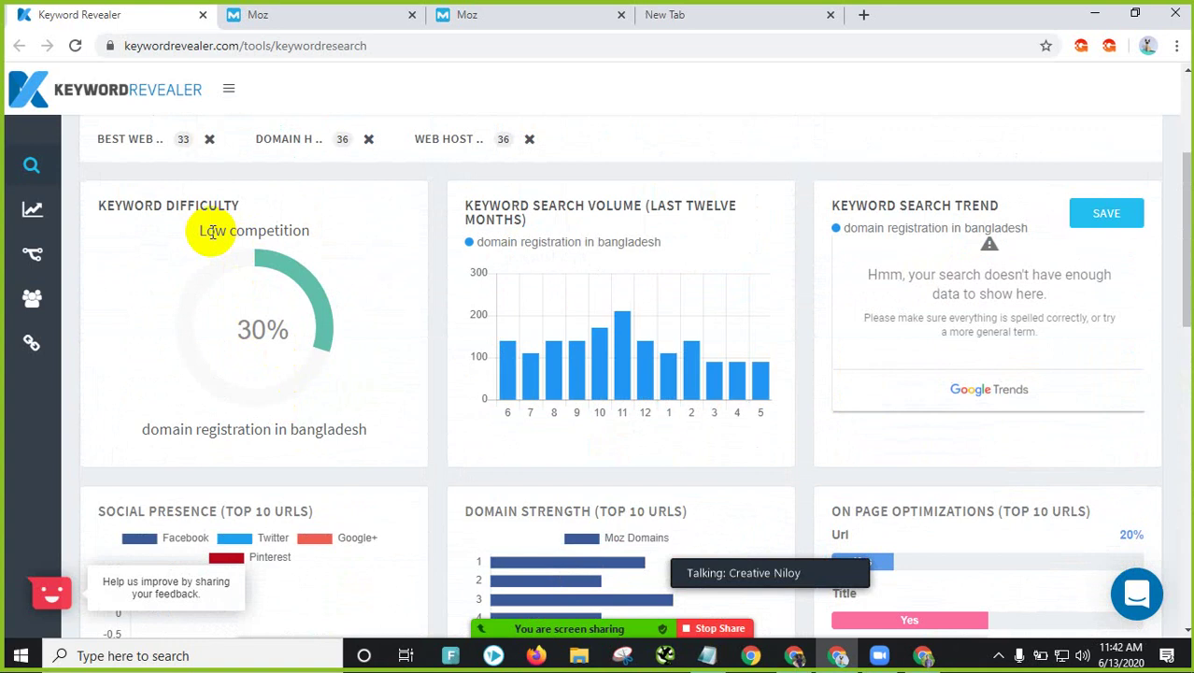
left_click_drag(199, 230, 297, 244)
scroll(355, 319, "down", 8)
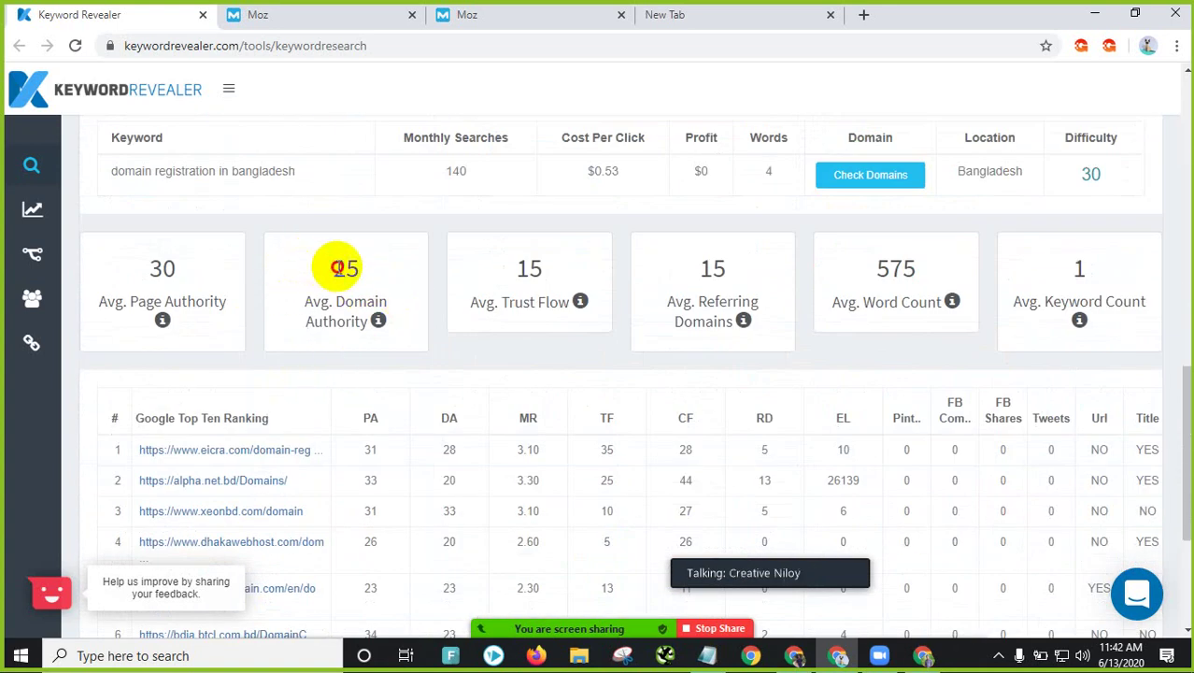
left_click_drag(336, 268, 356, 268)
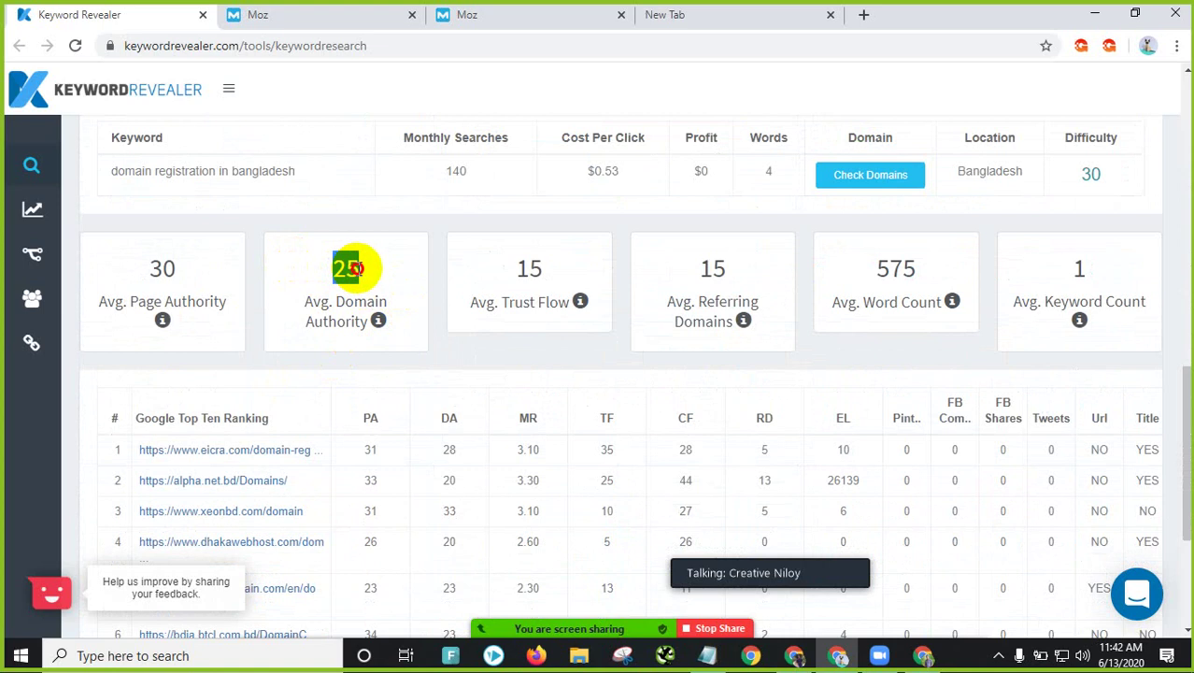
Step: Highlight the keyword in the summary table, its average Domain Authority, and its competition rating in turn
scroll(182, 344, "up", 4)
left_click_drag(110, 258, 245, 259)
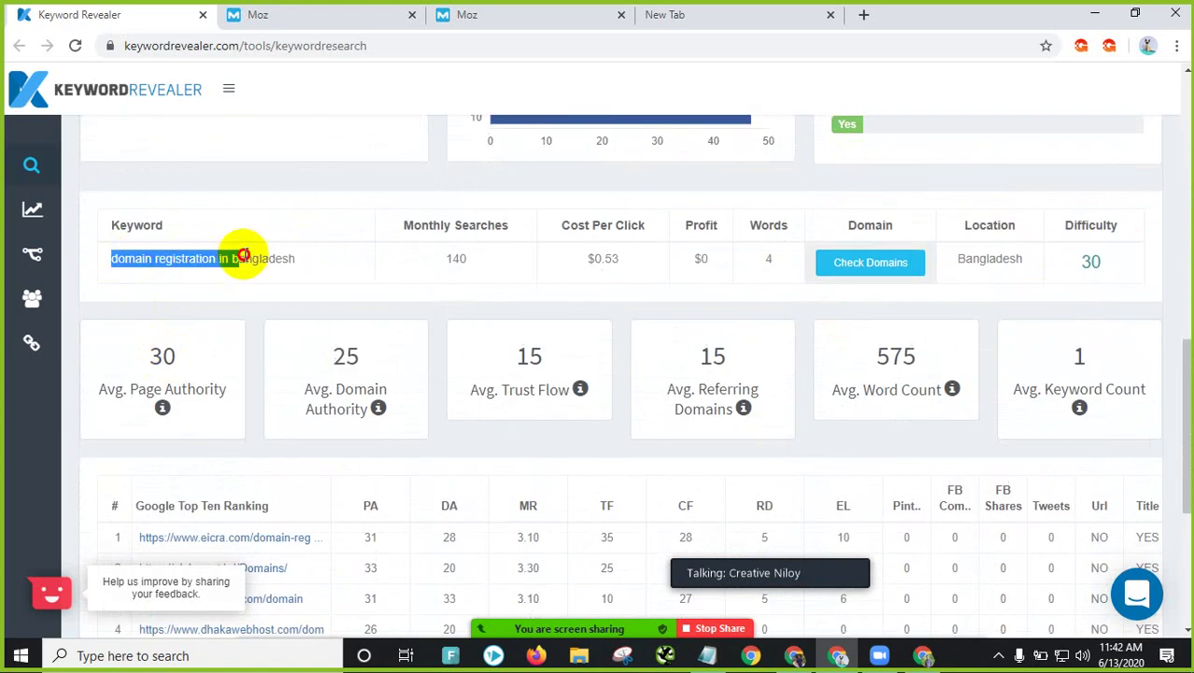
left_click_drag(332, 353, 379, 363)
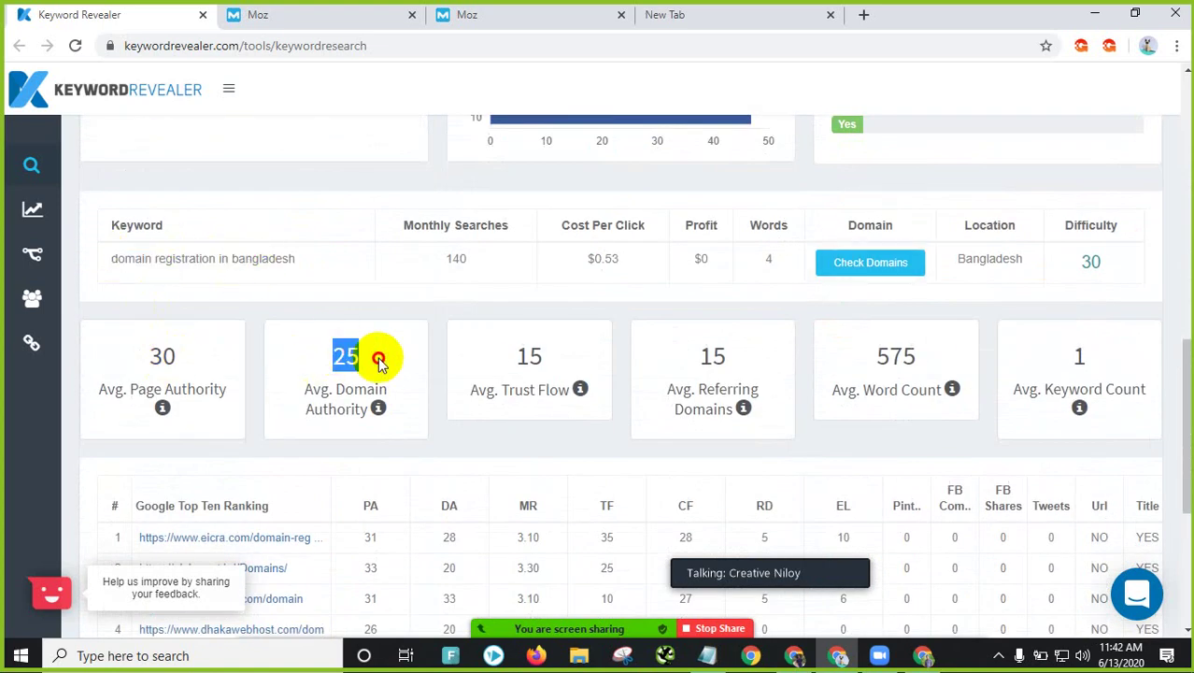
scroll(191, 266, "up", 10)
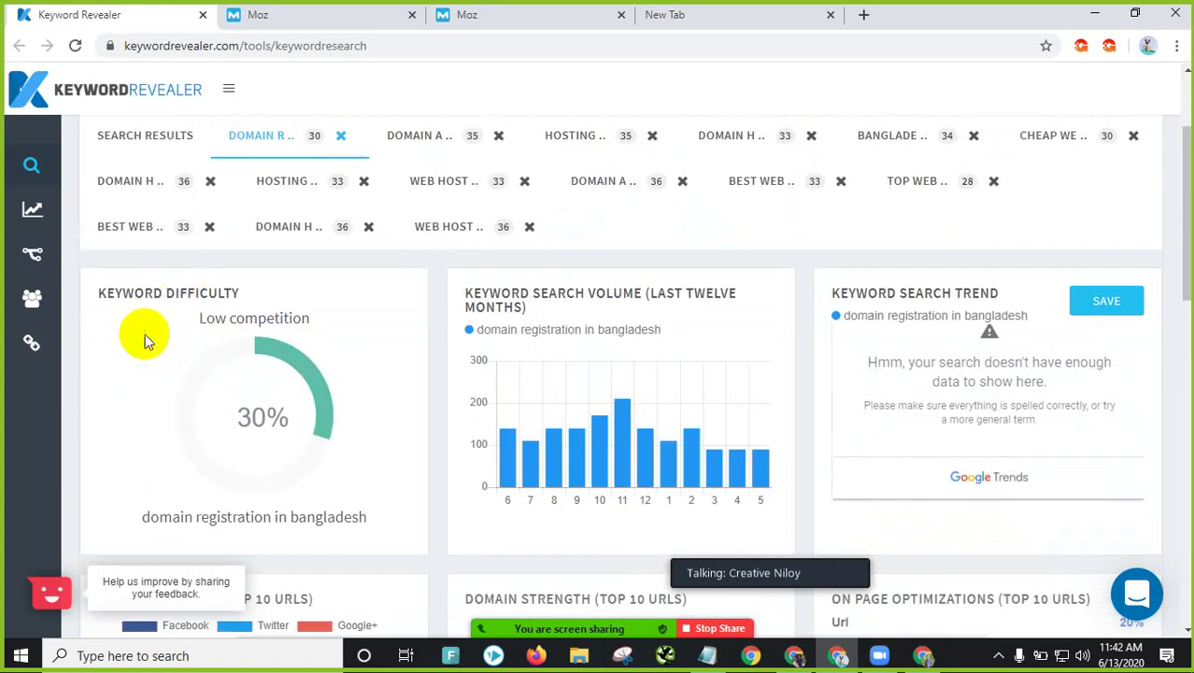
left_click_drag(215, 318, 328, 315)
Step: Inspect the tenth bar of the Domain Strength chart and highlight the keyword name beneath the difficulty gauge
scroll(587, 421, "down", 10)
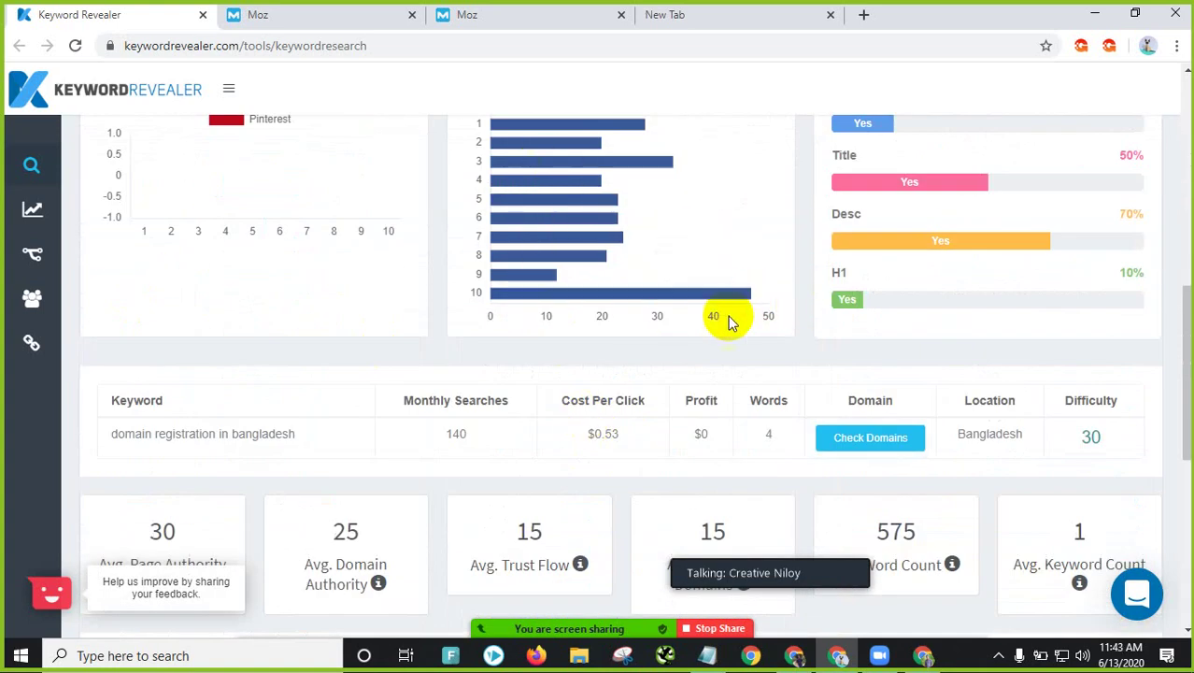
mouse_move(704, 302)
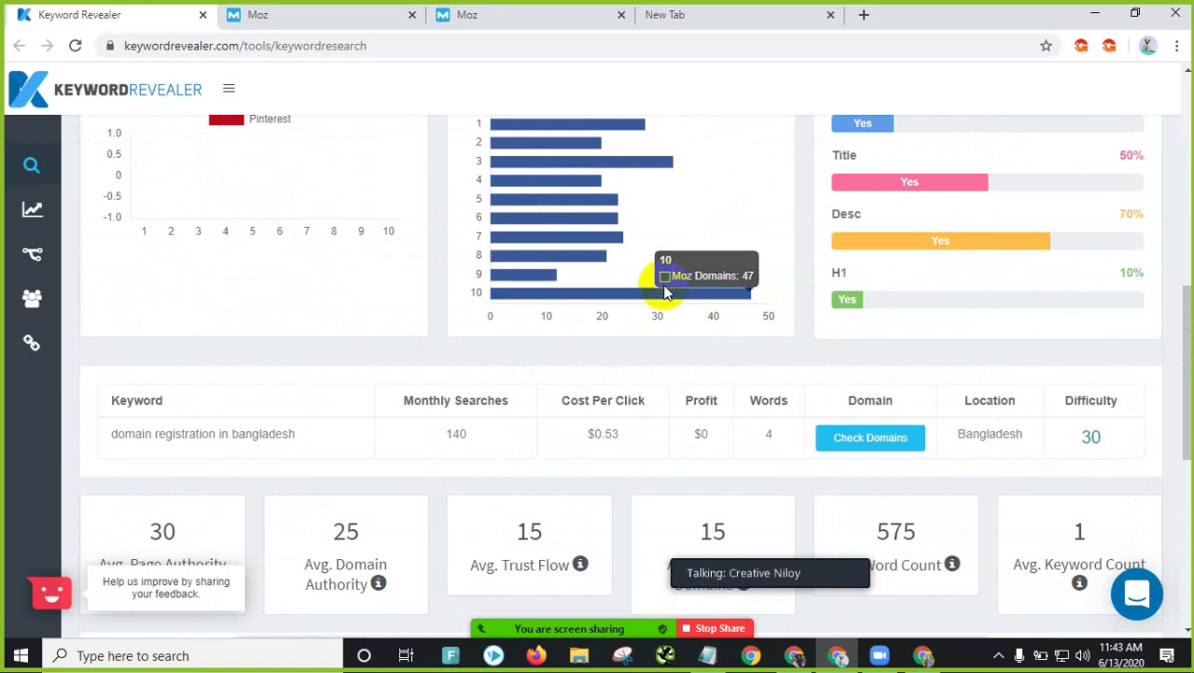
scroll(168, 221, "up", 3)
left_click_drag(150, 249, 376, 264)
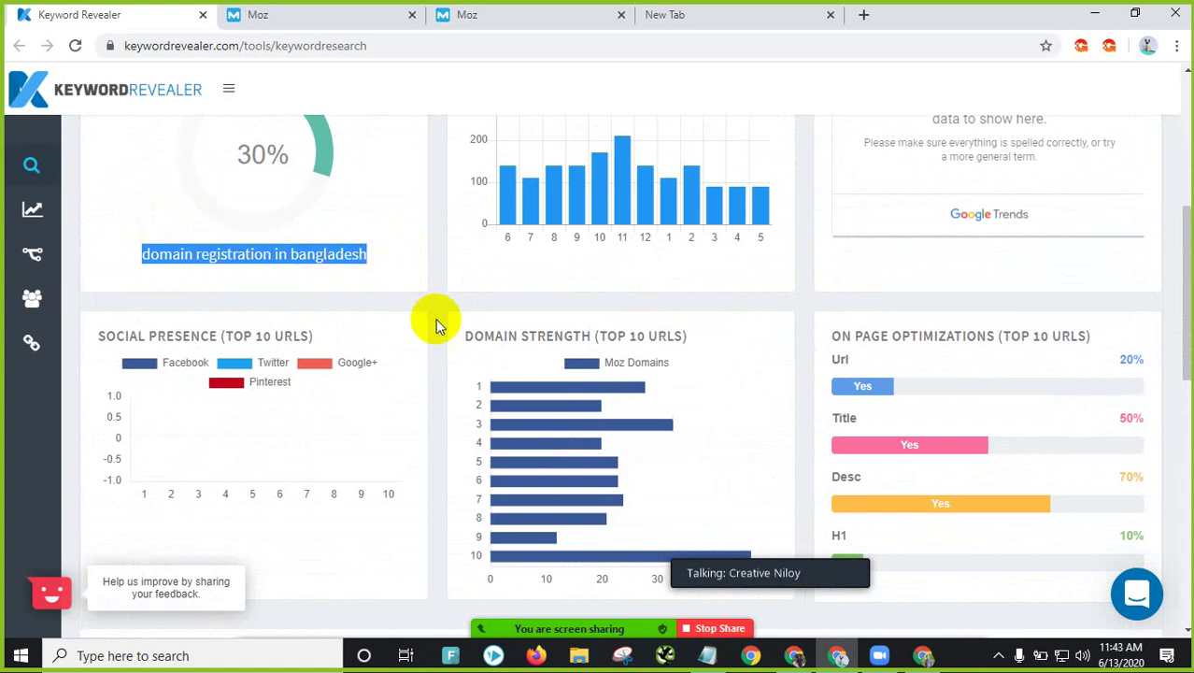
scroll(420, 337, "down", 1)
left_click(509, 552)
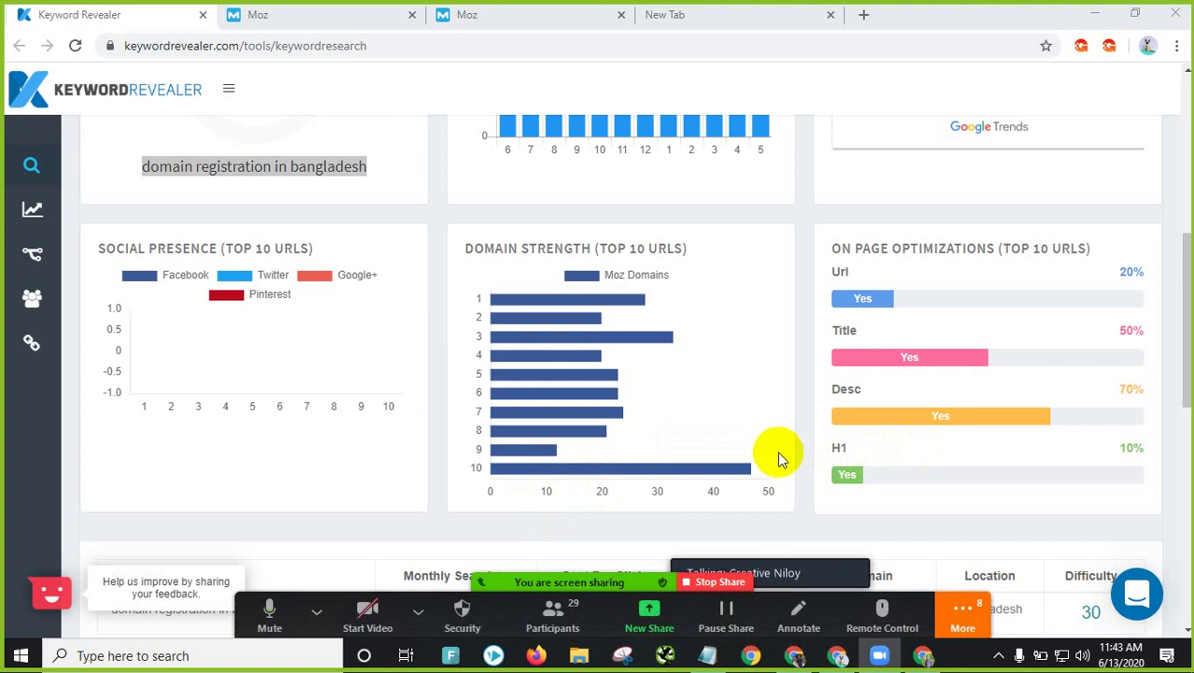
Step: Highlight the competition rating in the Keyword Difficulty card and the average Trust Flow, Page Authority and Domain Authority scores
scroll(253, 307, "up", 2)
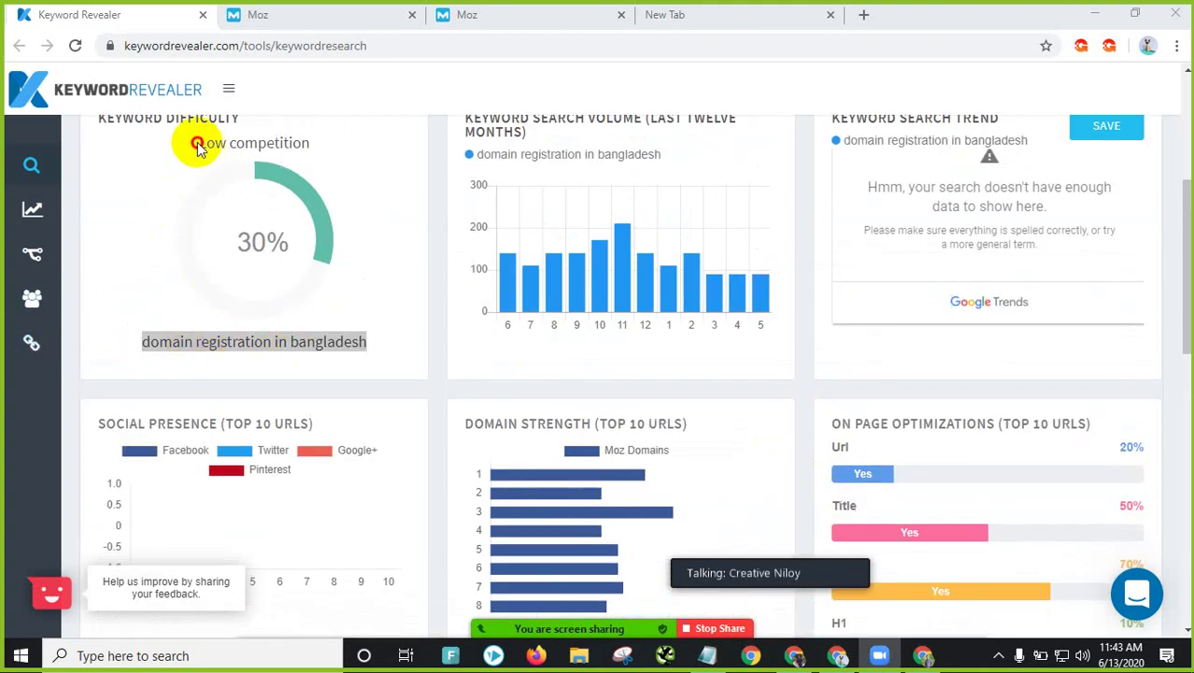
left_click_drag(192, 141, 331, 138)
scroll(543, 349, "down", 5)
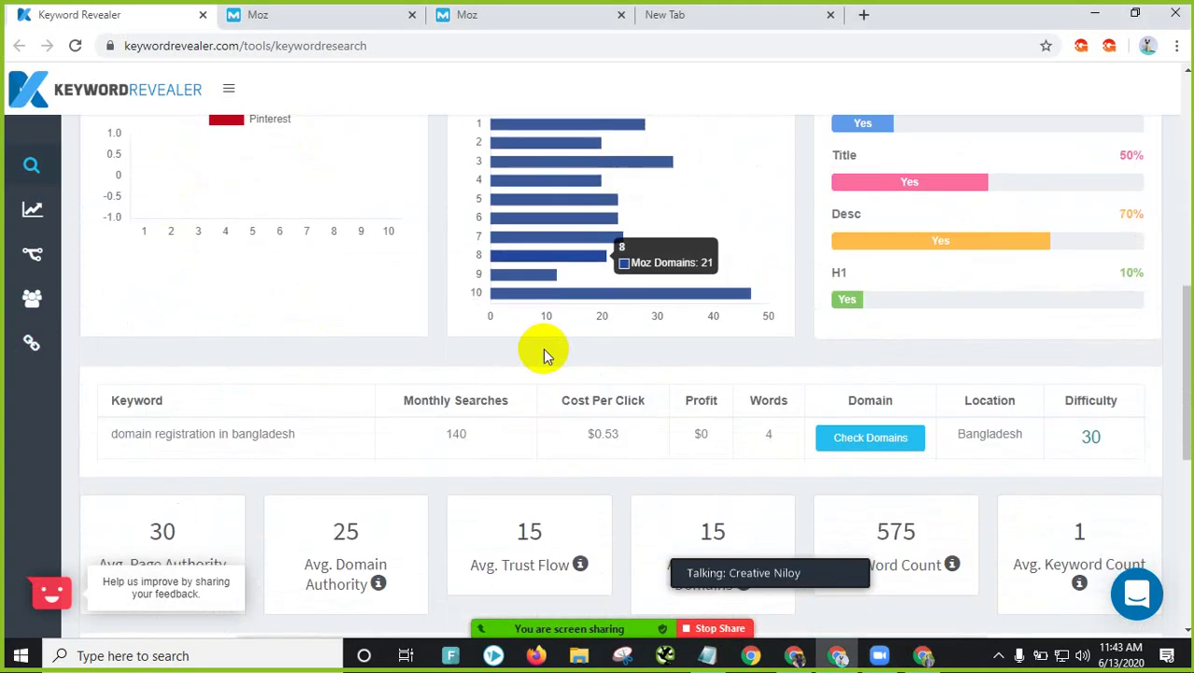
scroll(209, 458, "down", 1)
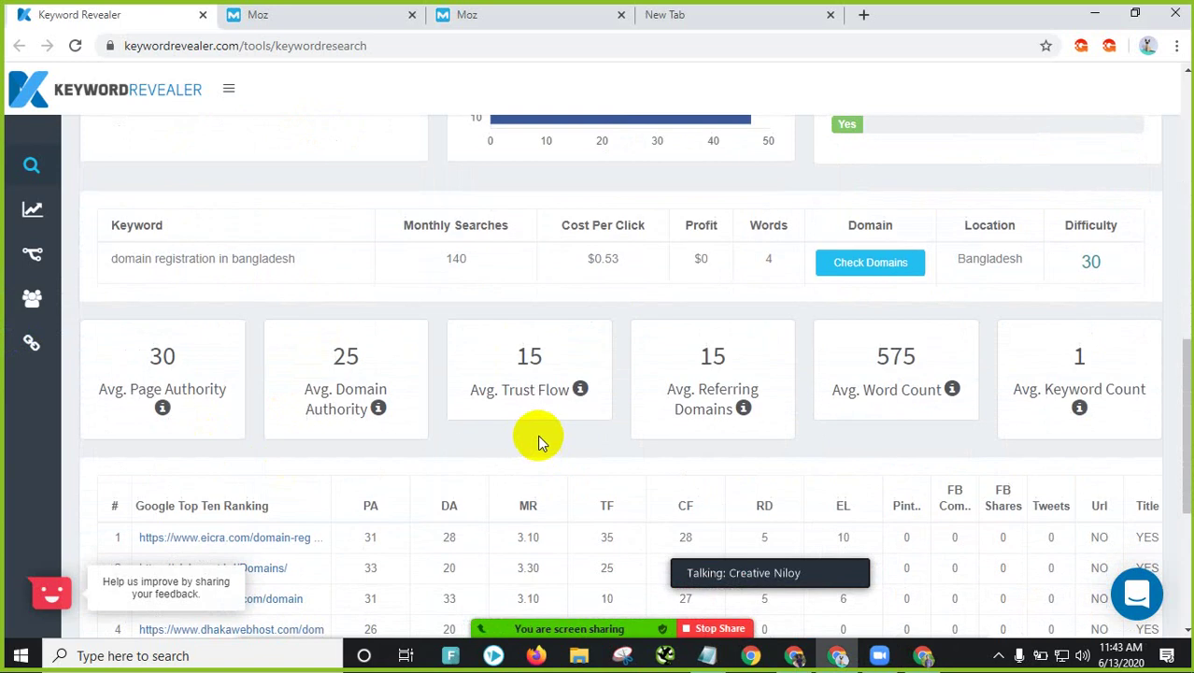
double_click(531, 357)
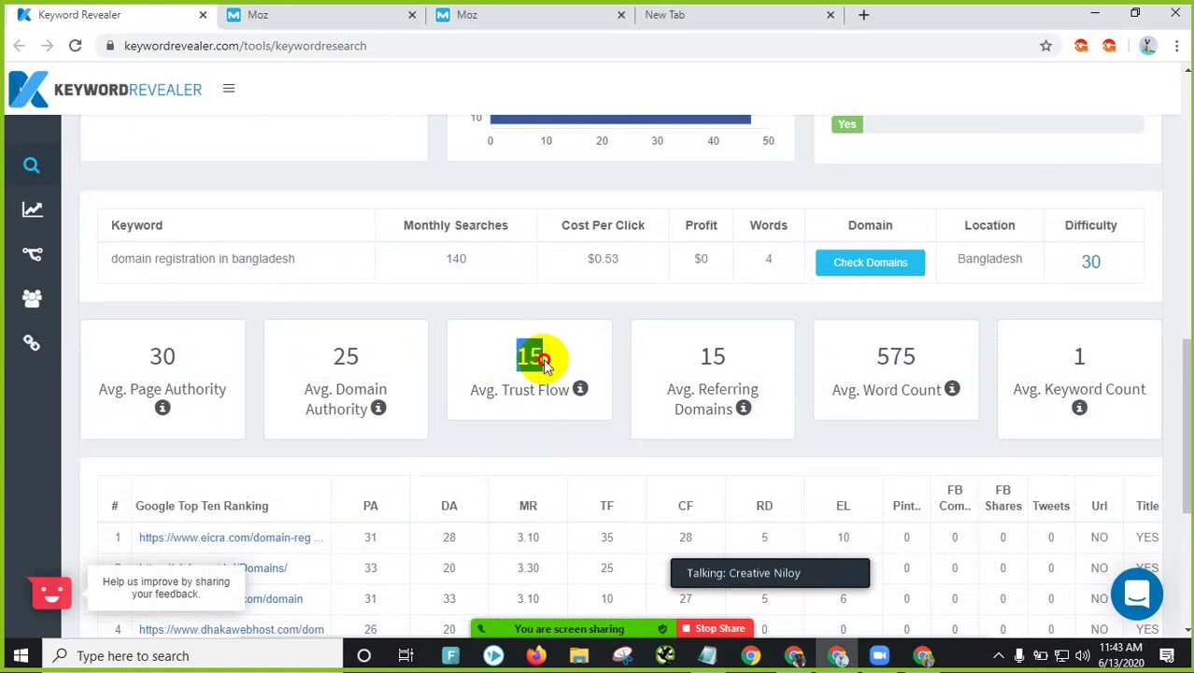
double_click(161, 356)
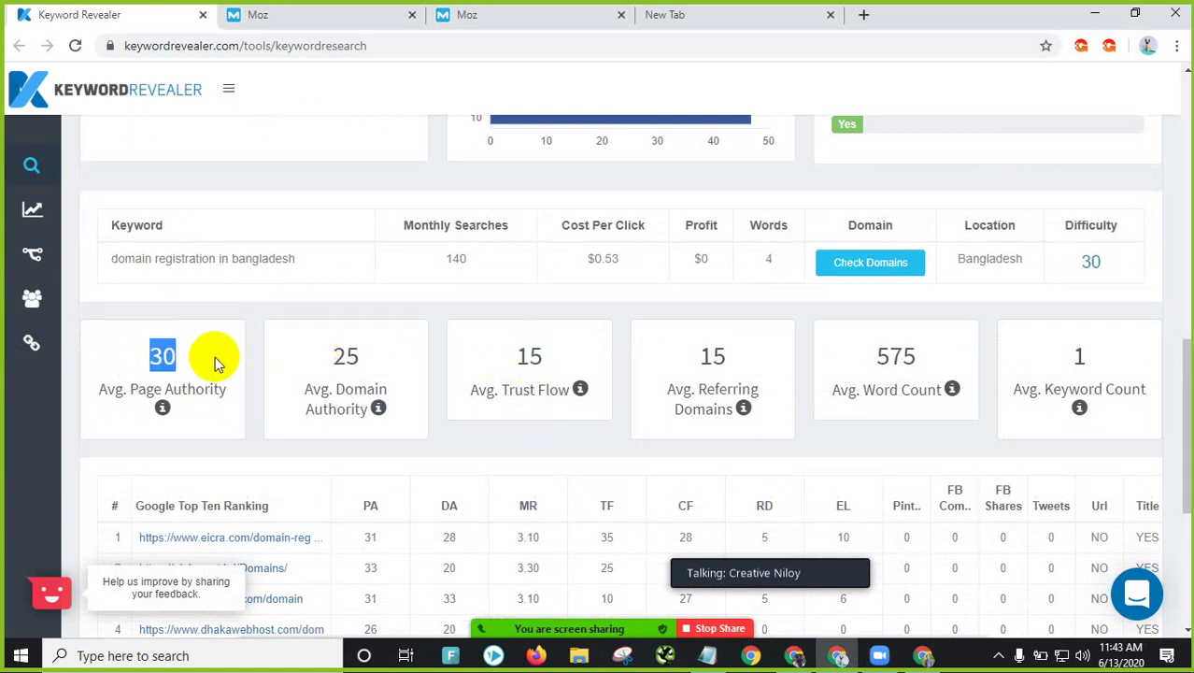
double_click(345, 356)
left_click_drag(558, 367, 508, 364)
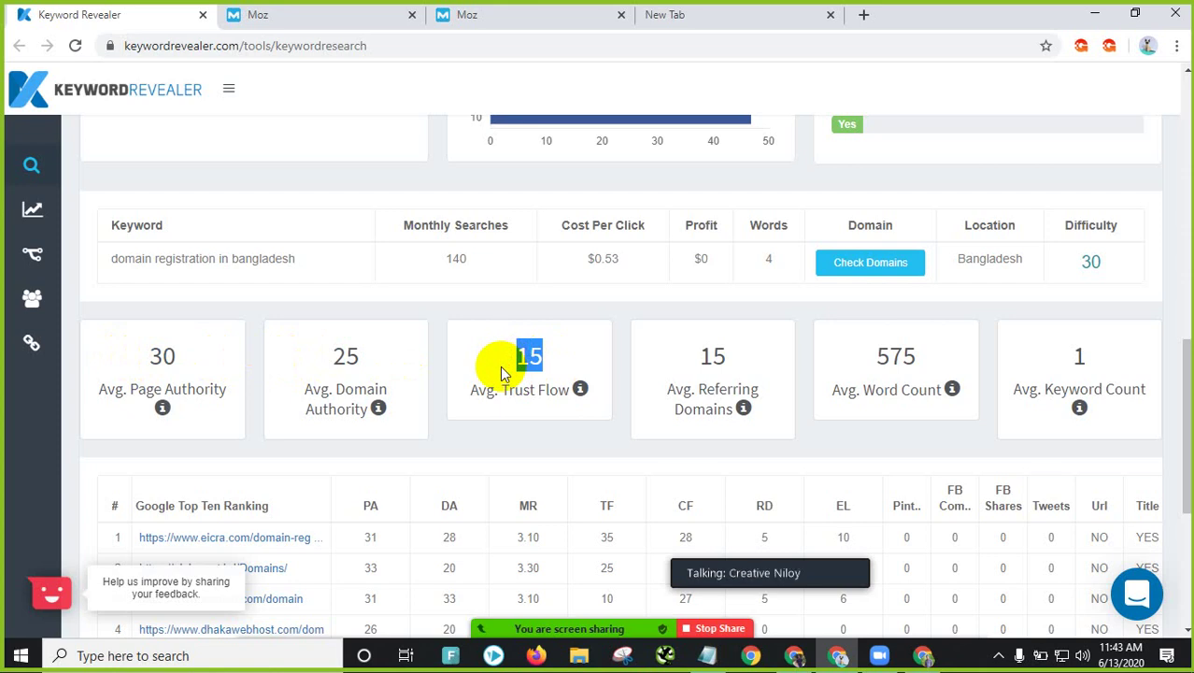
Step: Highlight the keyword's average Referring Domains score and its average Word Count
left_click(710, 363)
double_click(711, 363)
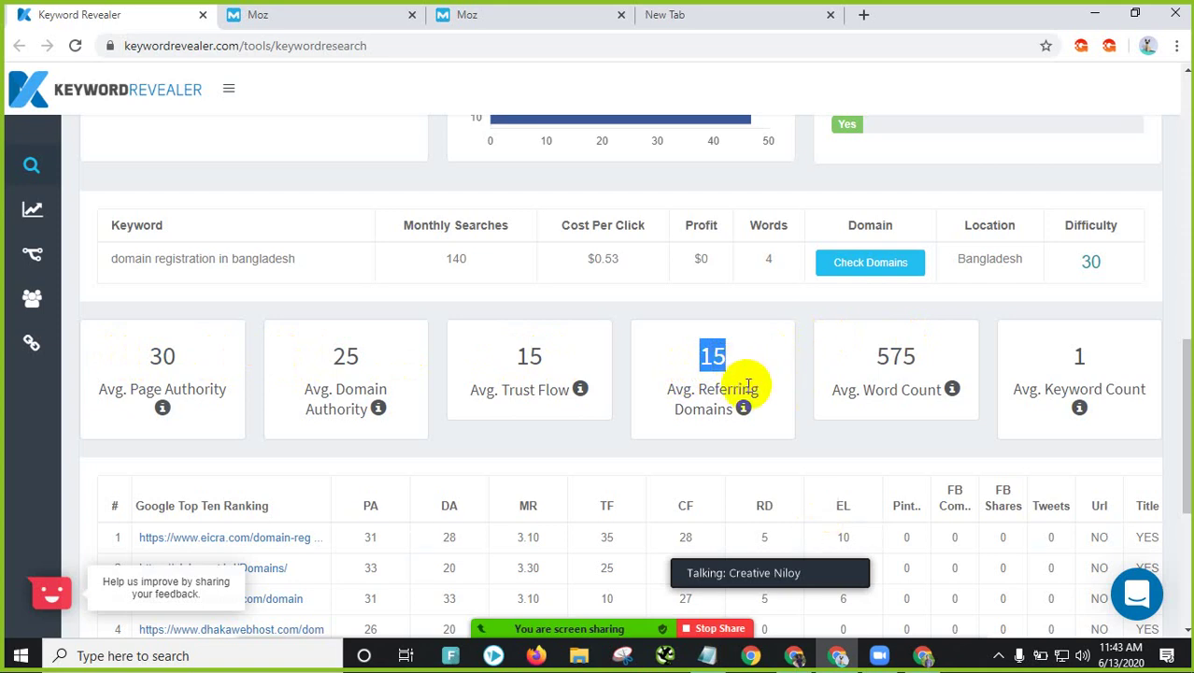
left_click_drag(915, 355, 857, 363)
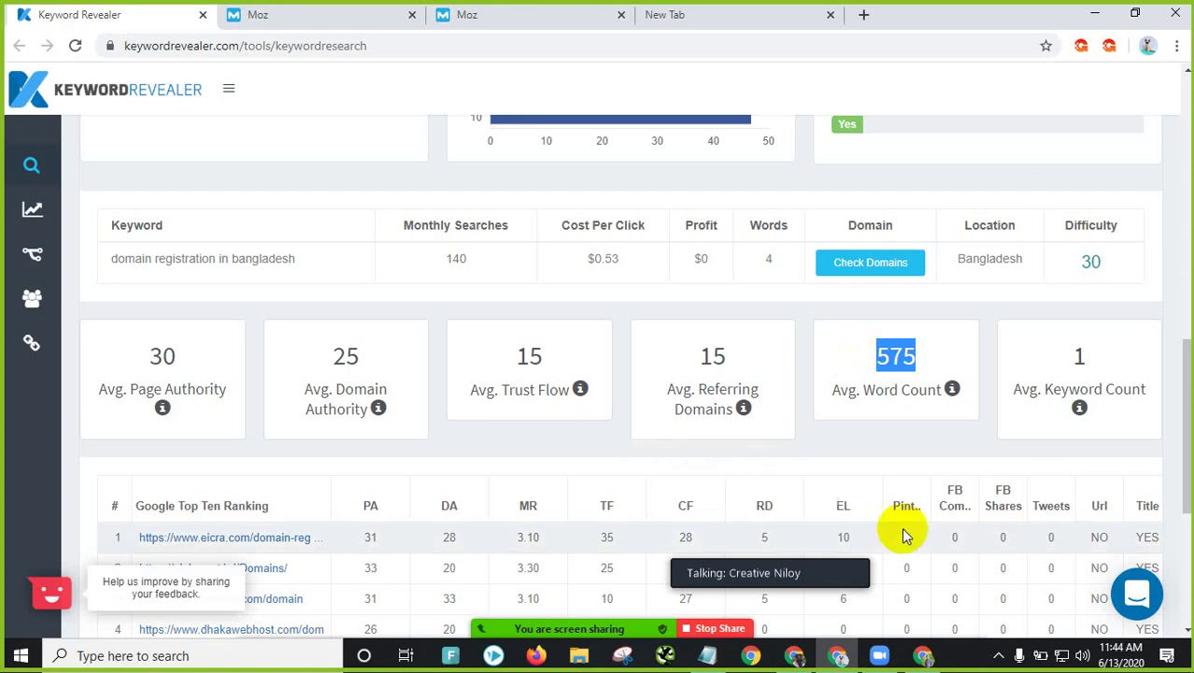
left_click(869, 354)
double_click(895, 355)
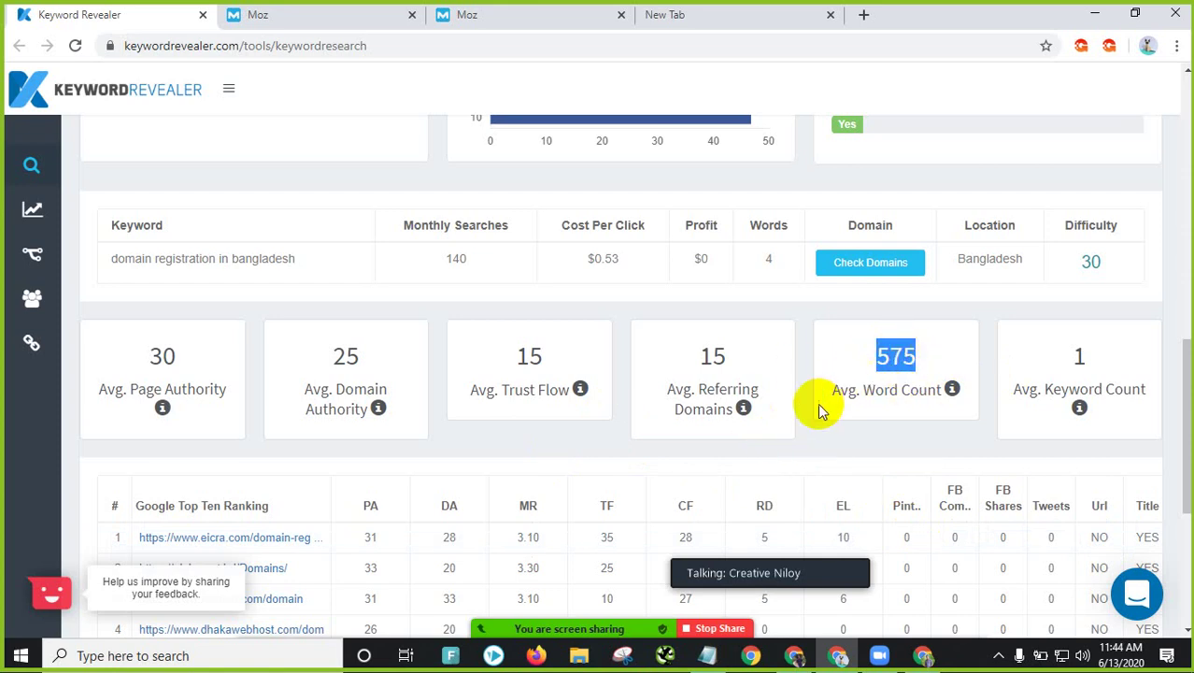
Step: Highlight the keyword in the summary table and compare it with the average Word Count
scroll(533, 328, "up", 3)
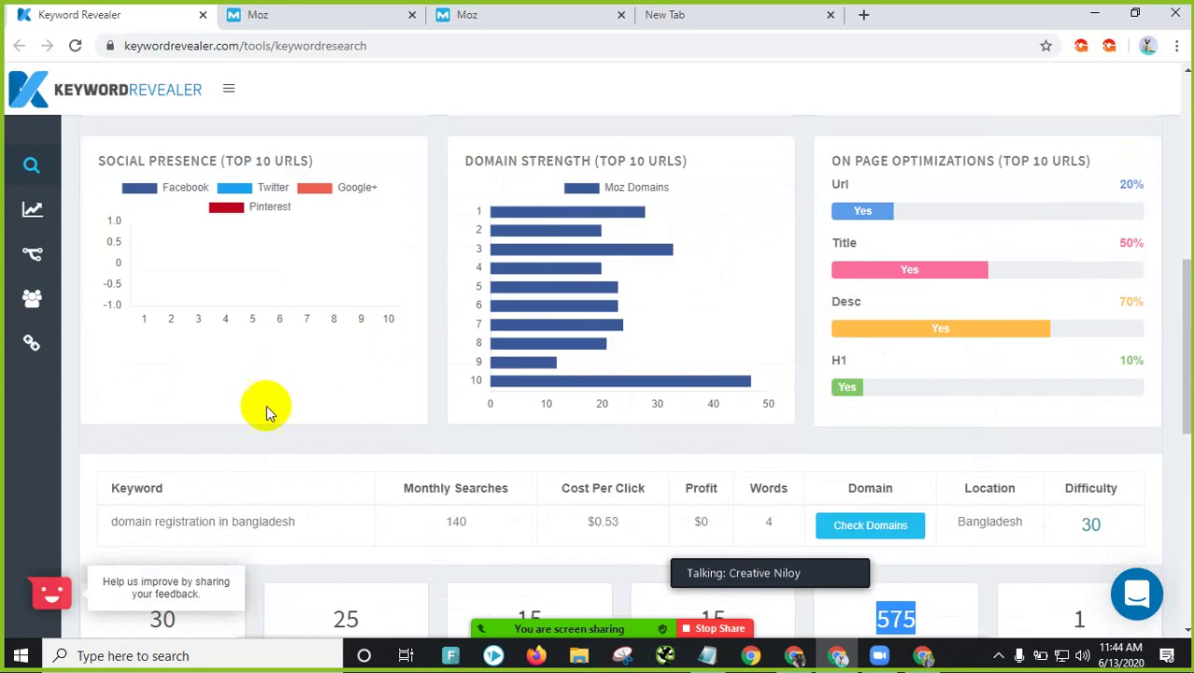
scroll(266, 408, "down", 1)
left_click_drag(103, 441, 298, 433)
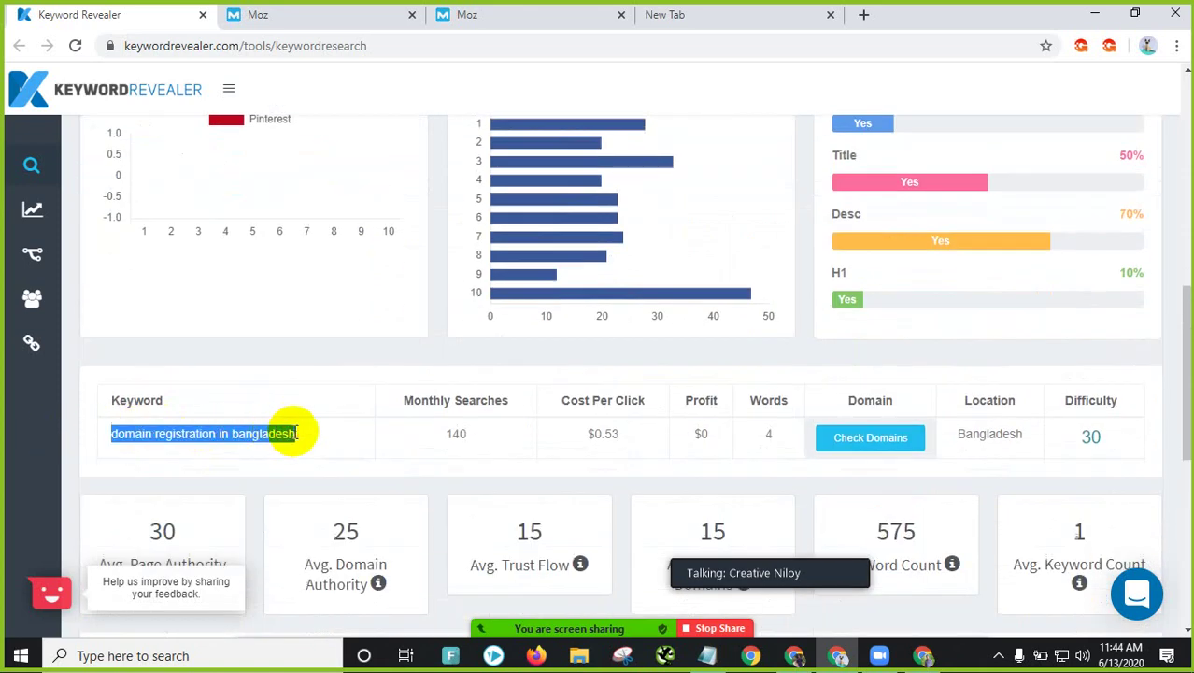
scroll(300, 441, "down", 2)
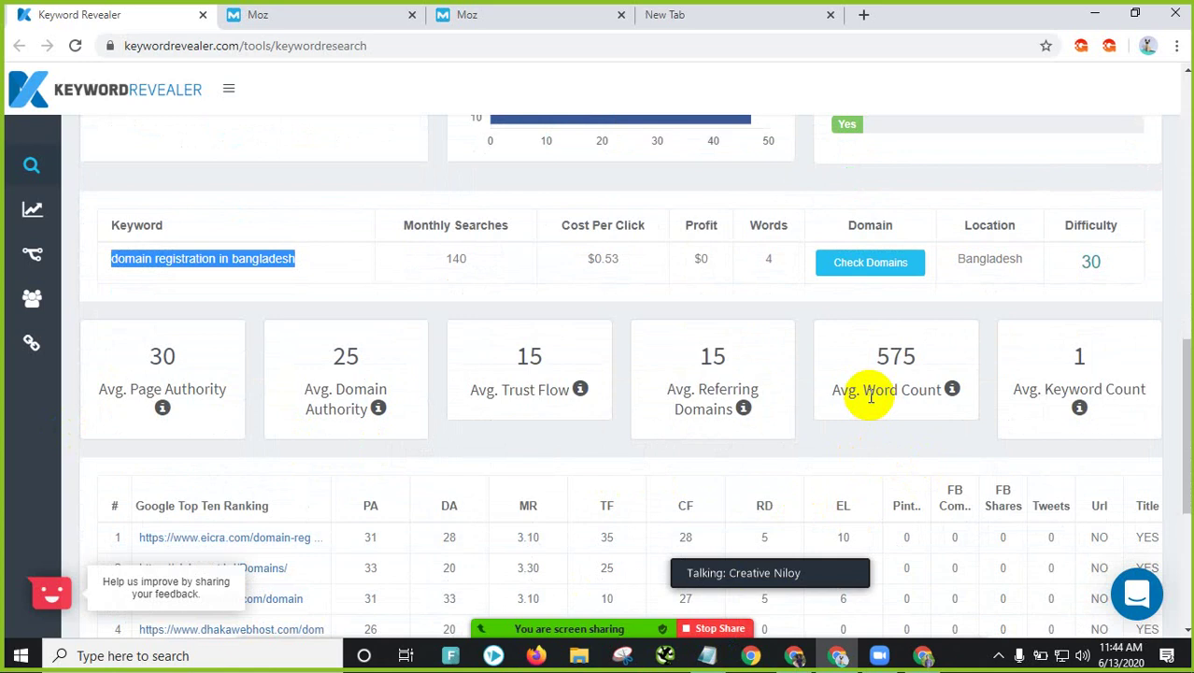
left_click_drag(911, 357, 879, 360)
Step: Examine the URLs in the Google Top Ten Ranking table and highlight the keyword they rank for in the summary table
scroll(878, 420, "down", 3)
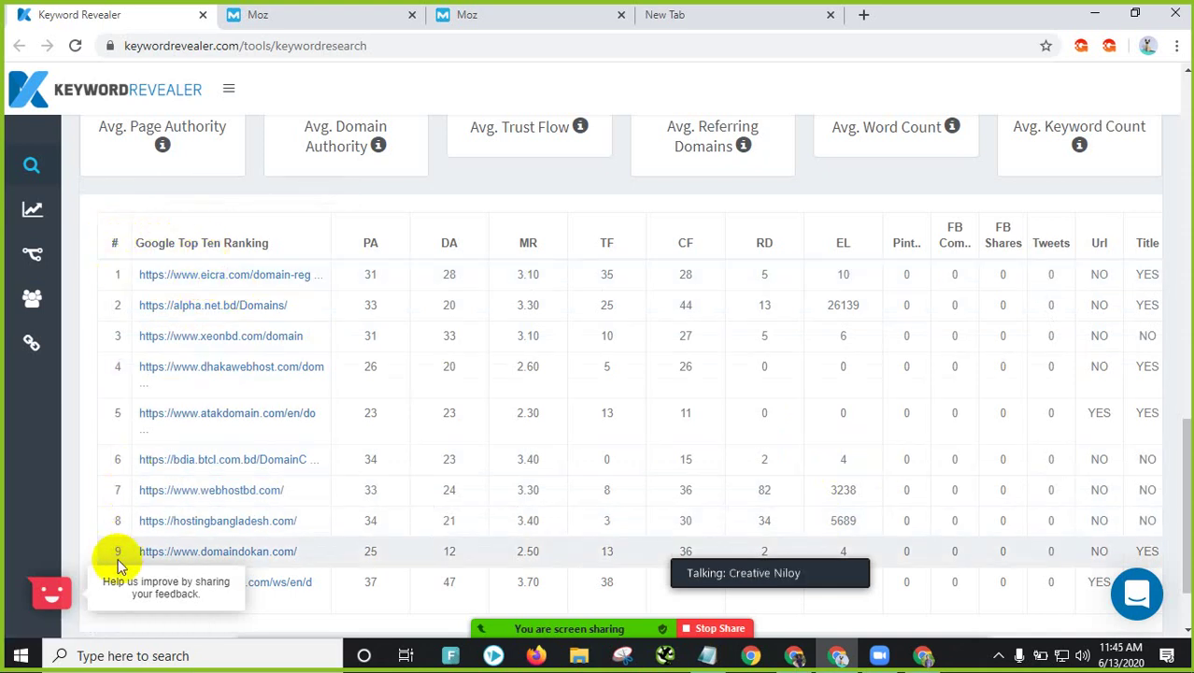
scroll(152, 327, "down", 1)
scroll(152, 327, "down", 1)
scroll(159, 368, "up", 3)
scroll(165, 408, "down", 2)
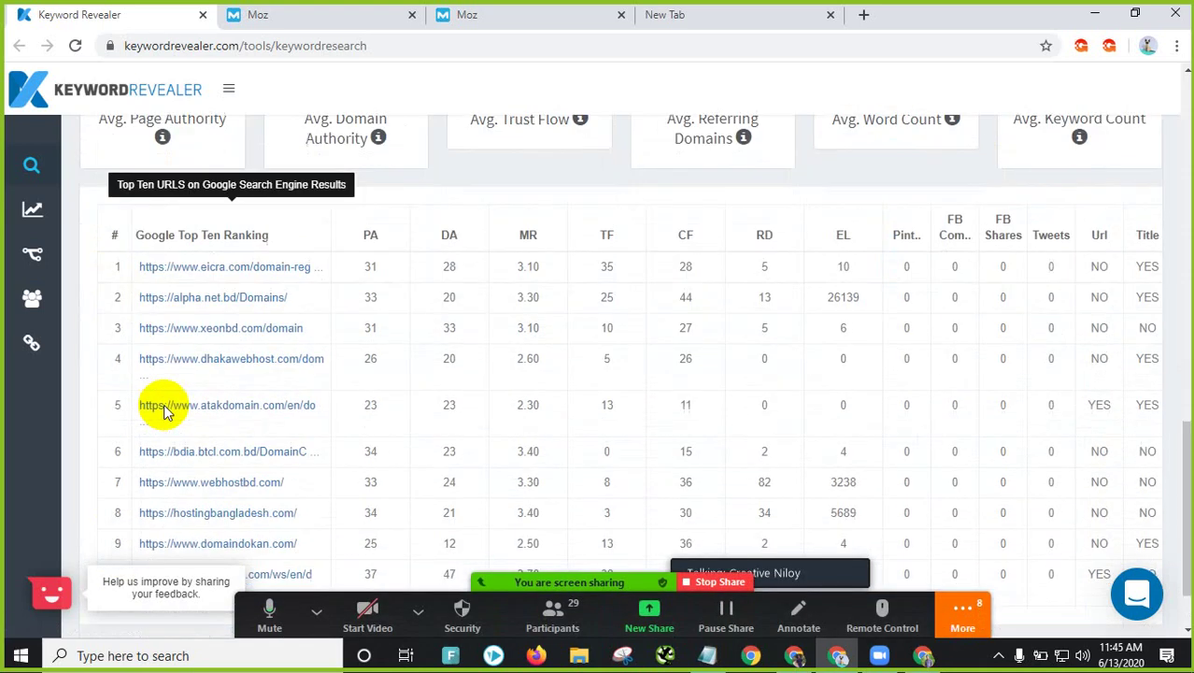
scroll(166, 234, "up", 4)
scroll(130, 344, "down", 1)
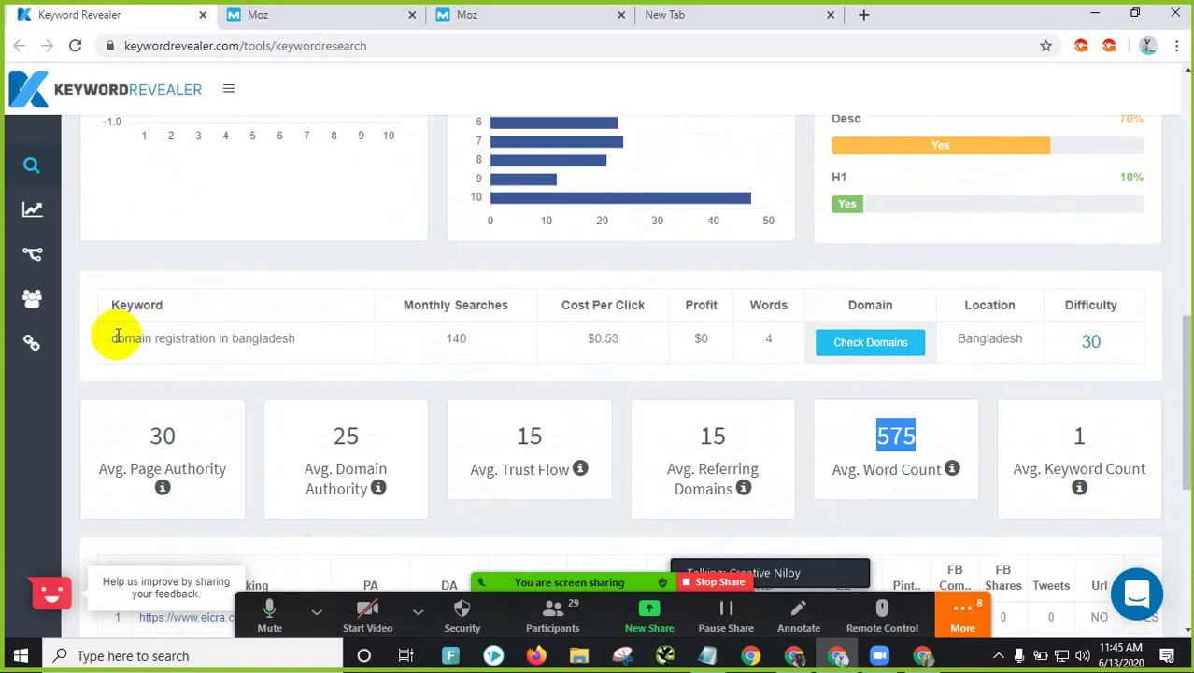
left_click_drag(111, 338, 309, 348)
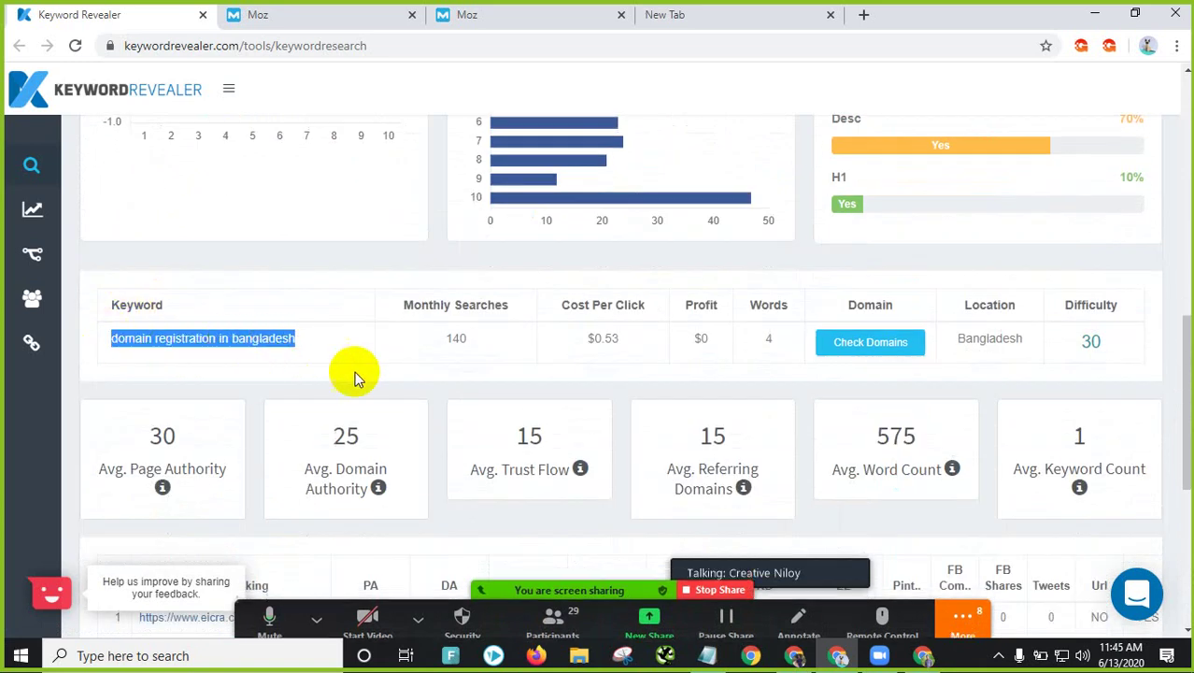
Step: Inspect the PA, DA, TF and CF values of the first-ranked URL in the Google Top Ten Ranking table
scroll(209, 360, "down", 4)
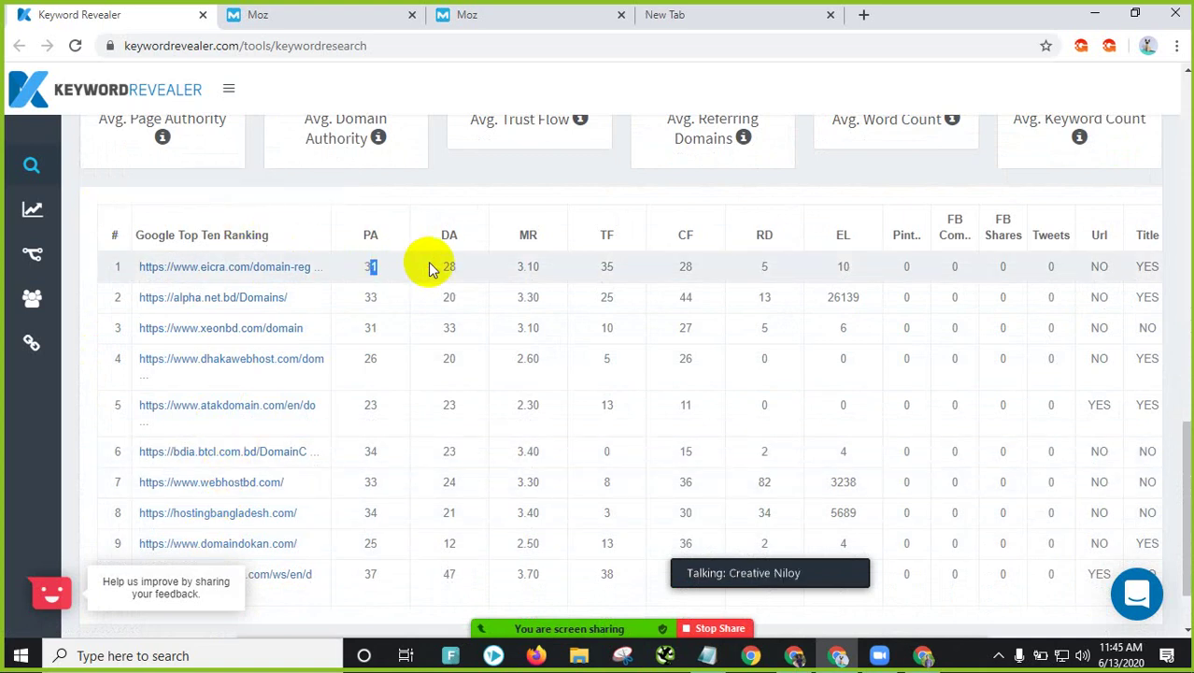
left_click_drag(440, 261, 450, 266)
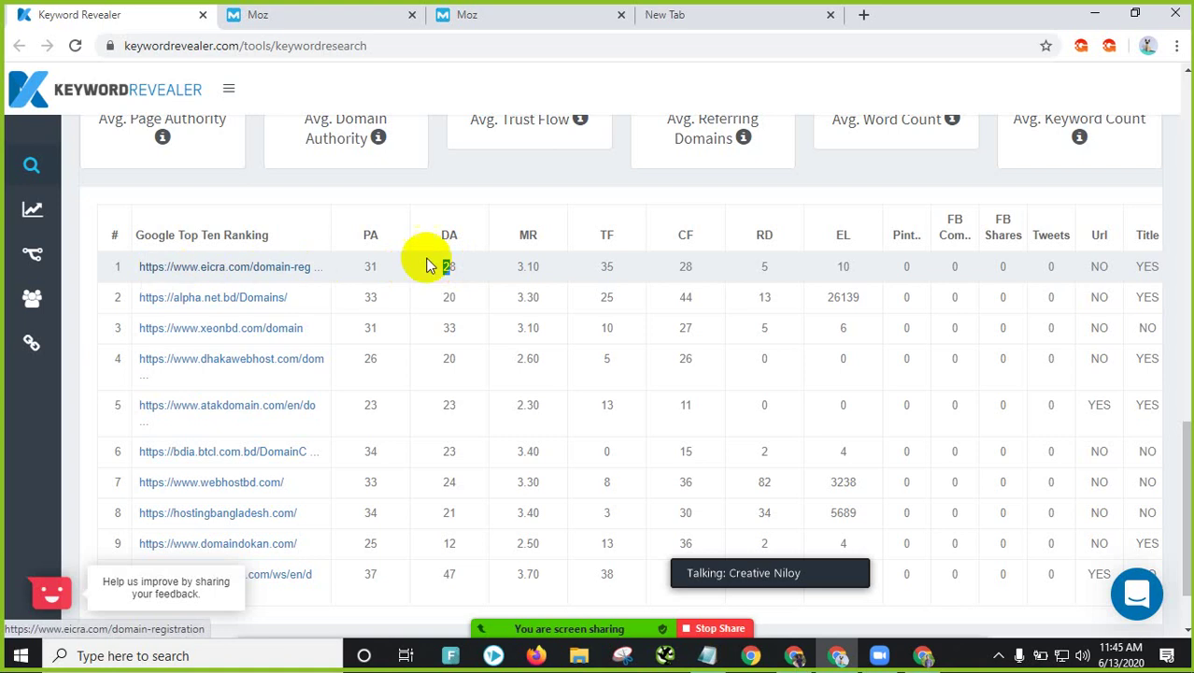
left_click(367, 264)
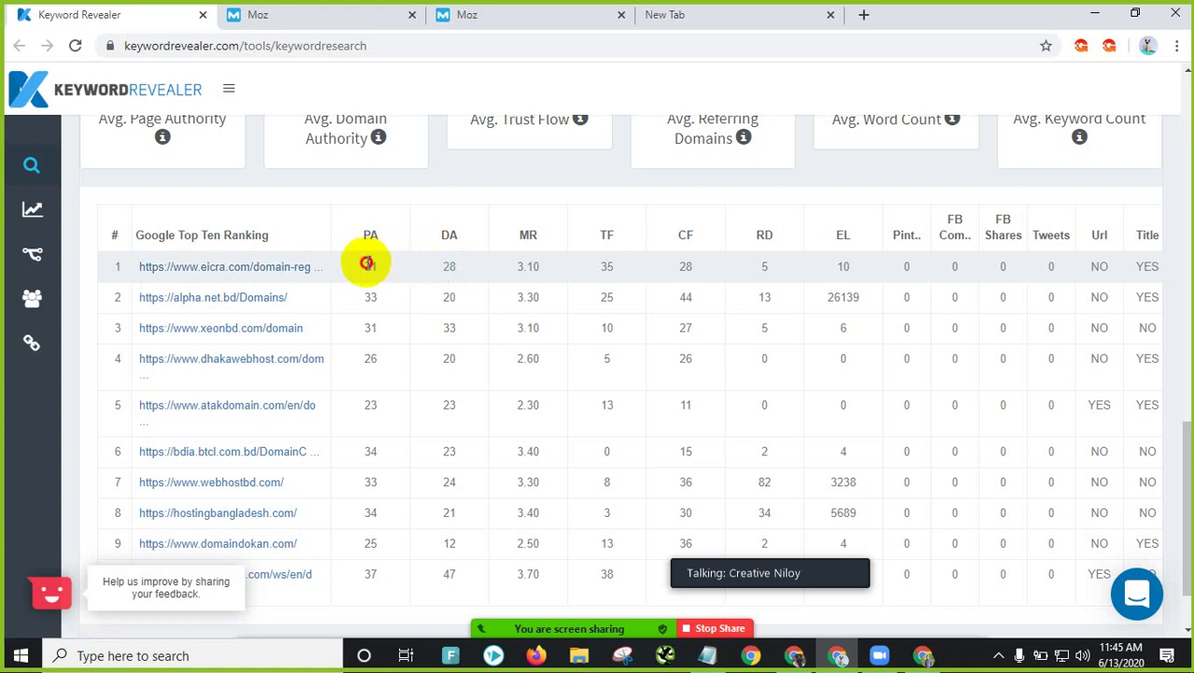
double_click(450, 267)
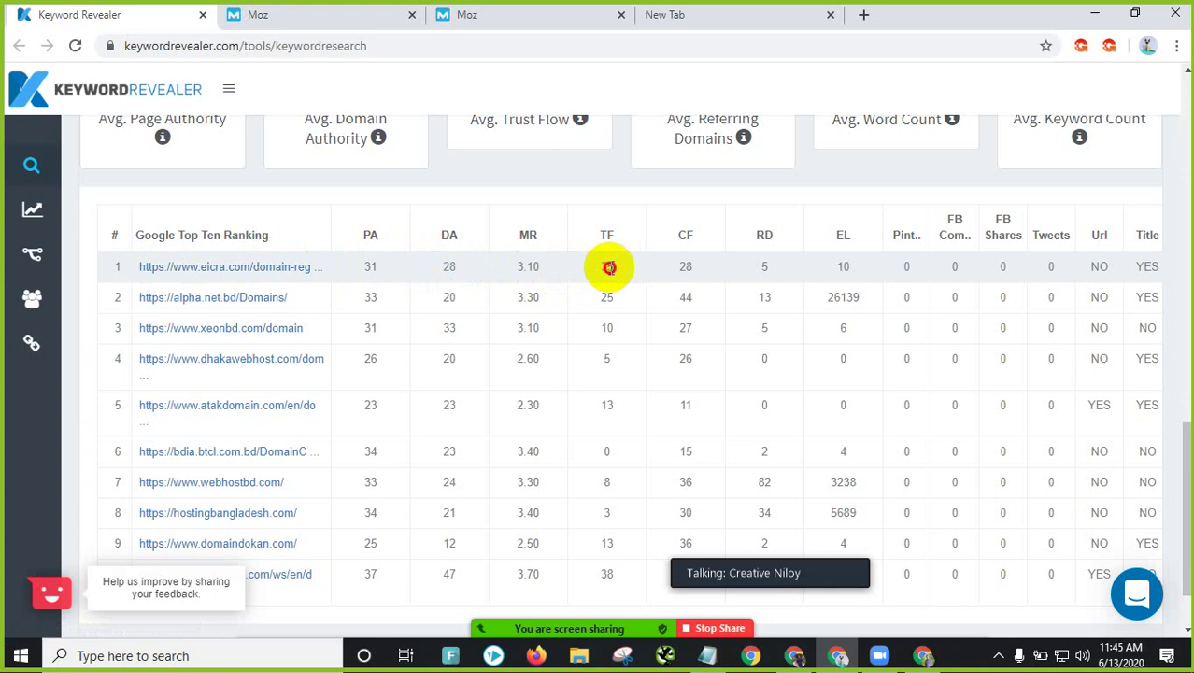
double_click(608, 268)
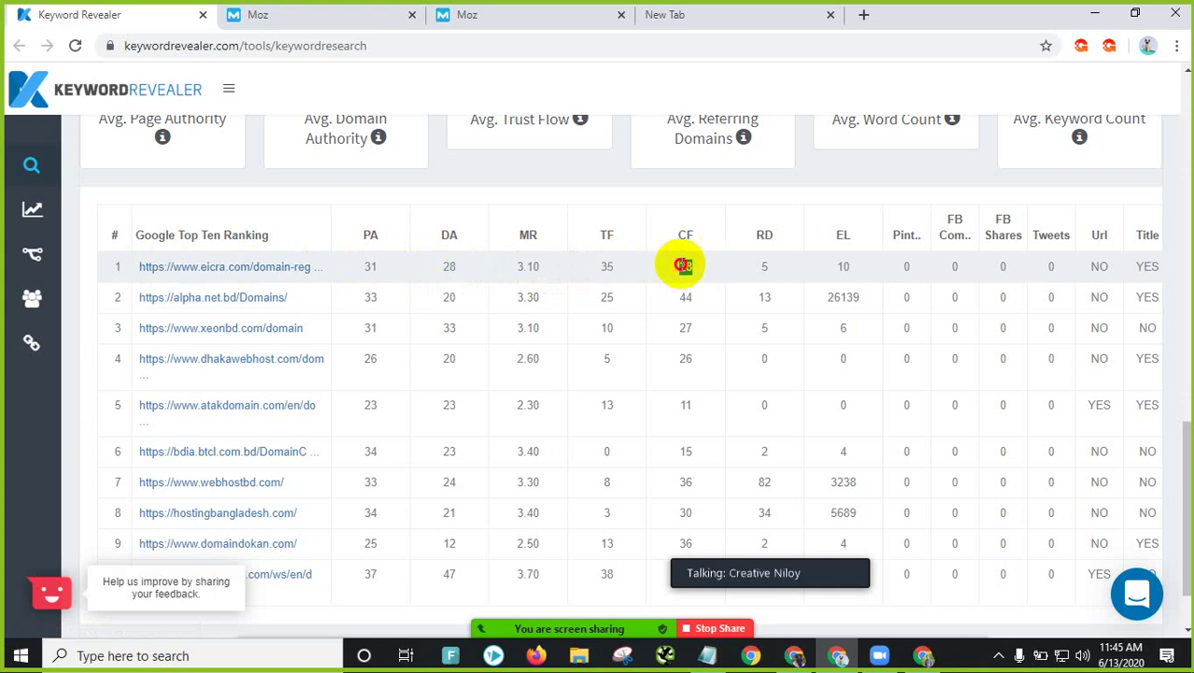
double_click(684, 267)
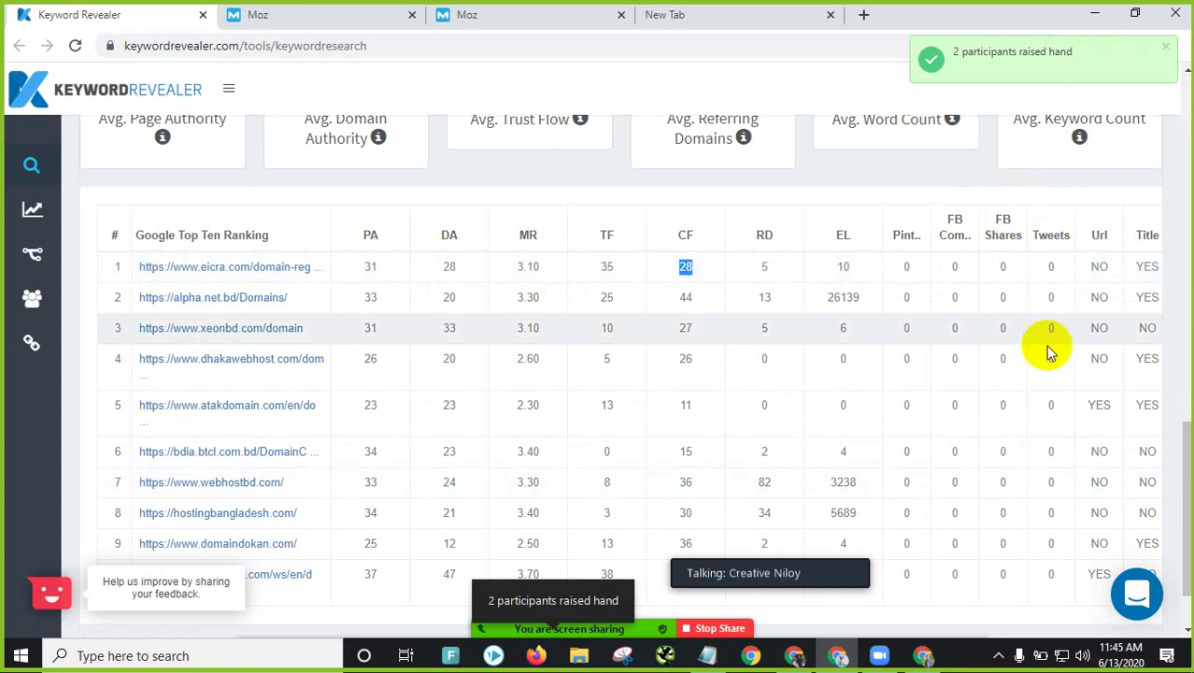
Step: Highlight the external links value of the second-ranked URL and check the average Word Count above the ranking table
scroll(934, 560, "down", 1)
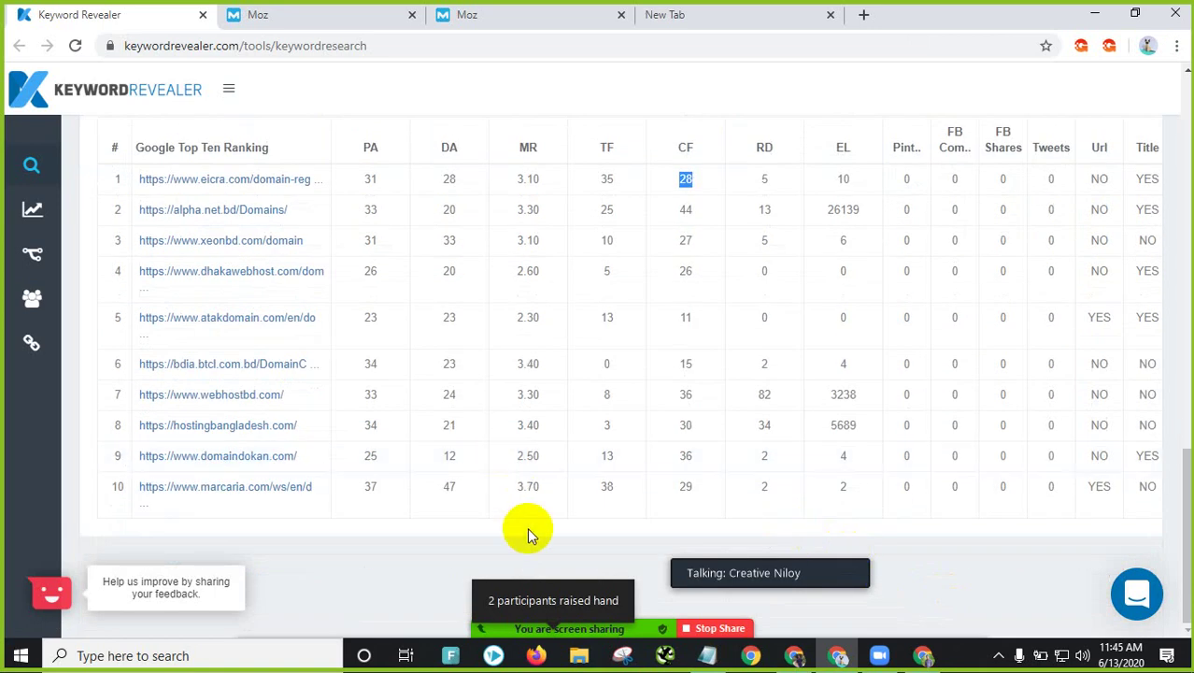
left_click(537, 530)
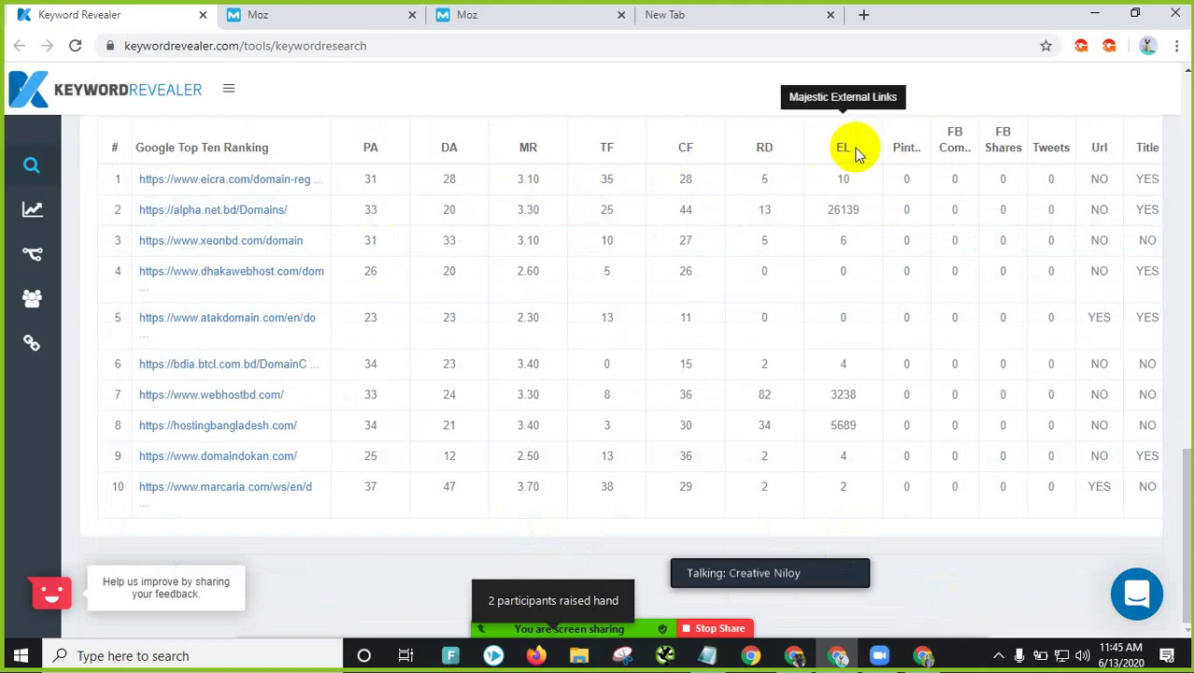
double_click(842, 209)
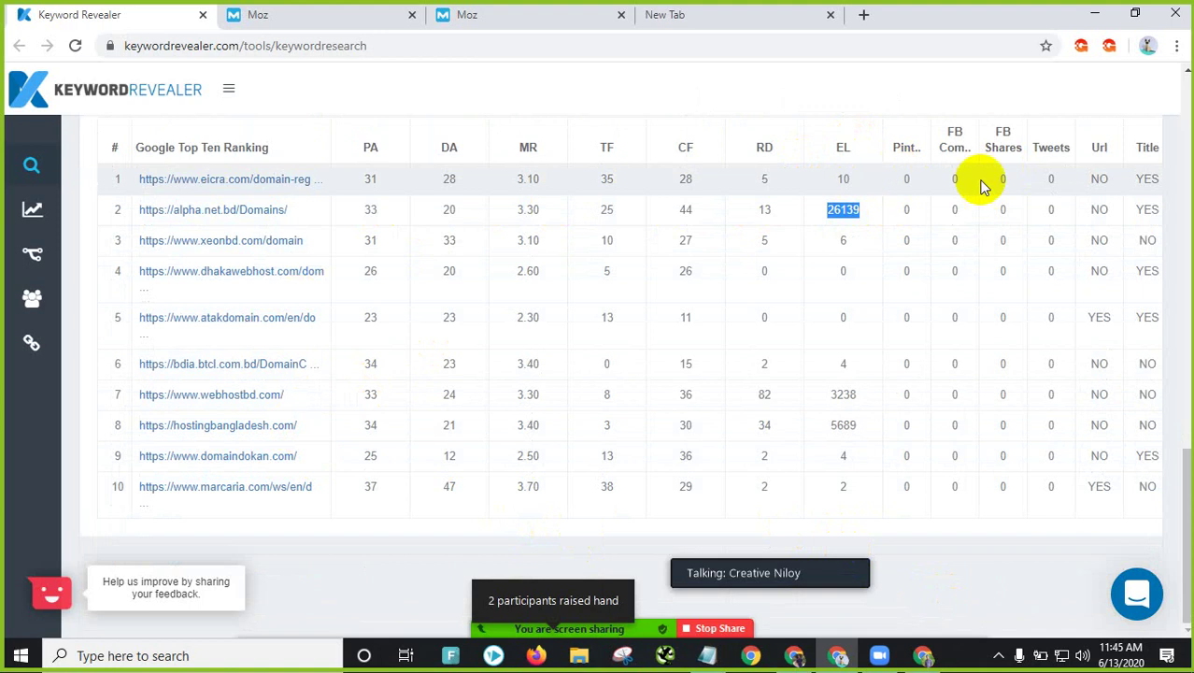
scroll(1100, 207, "up", 2)
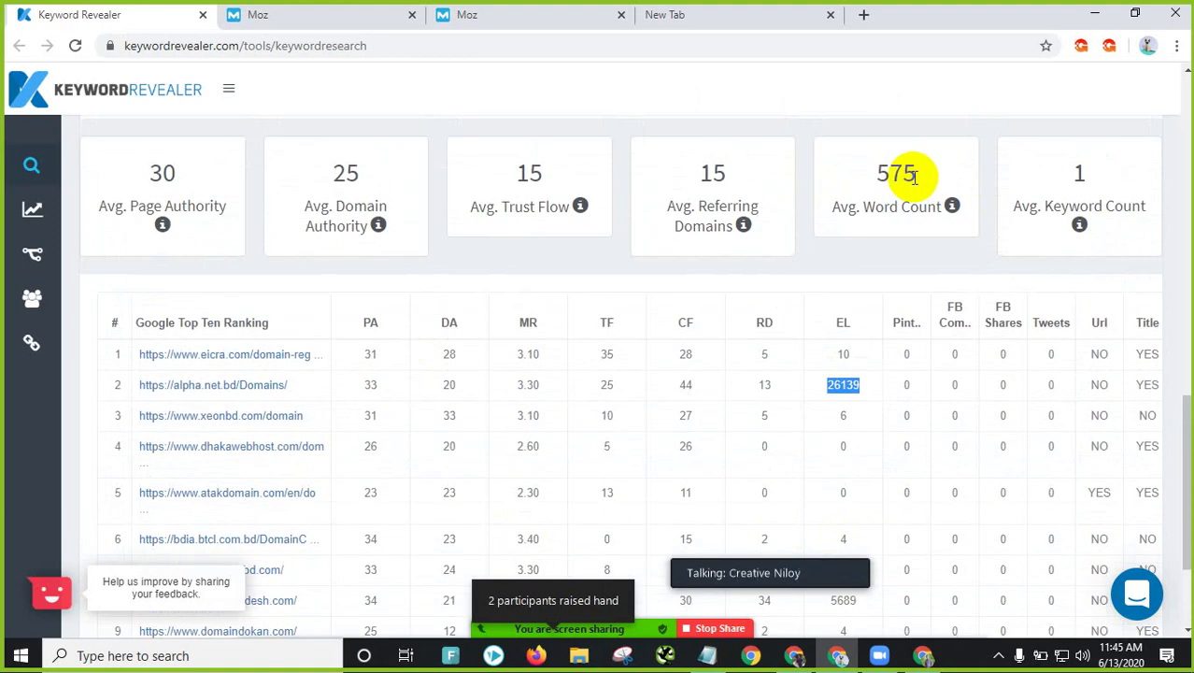
scroll(892, 196, "down", 1)
scroll(886, 209, "down", 1)
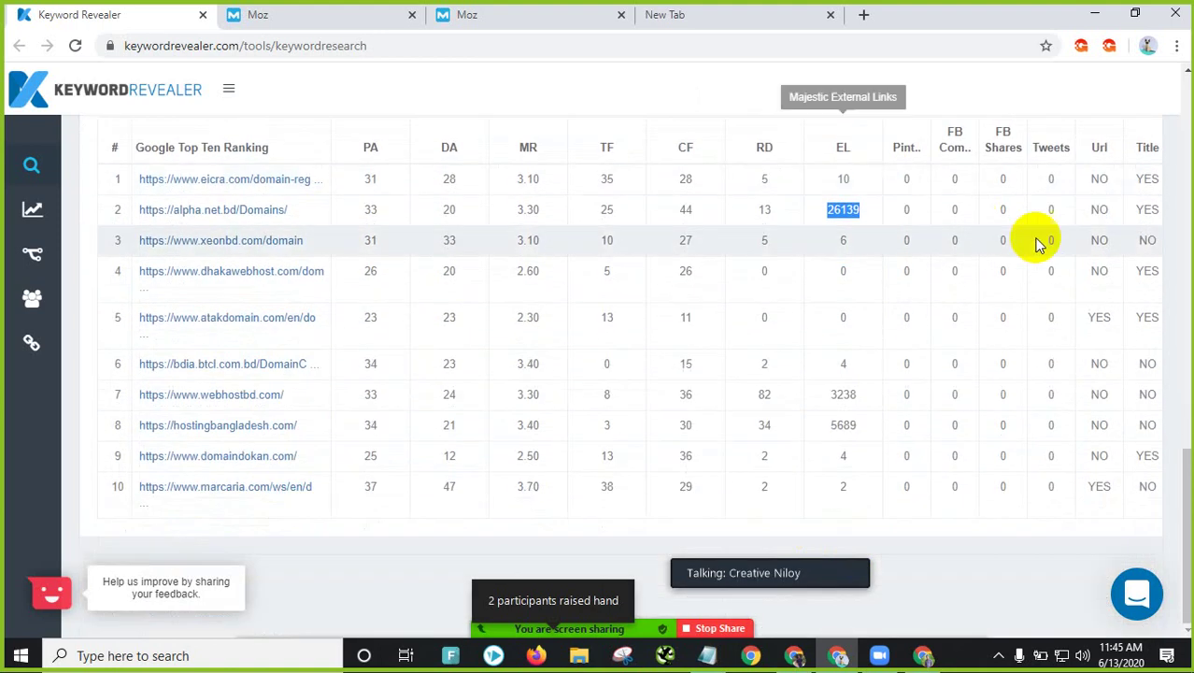
Step: Check the Title optimization values of the first three URLs in the ranking table
left_click(1144, 180)
double_click(1145, 210)
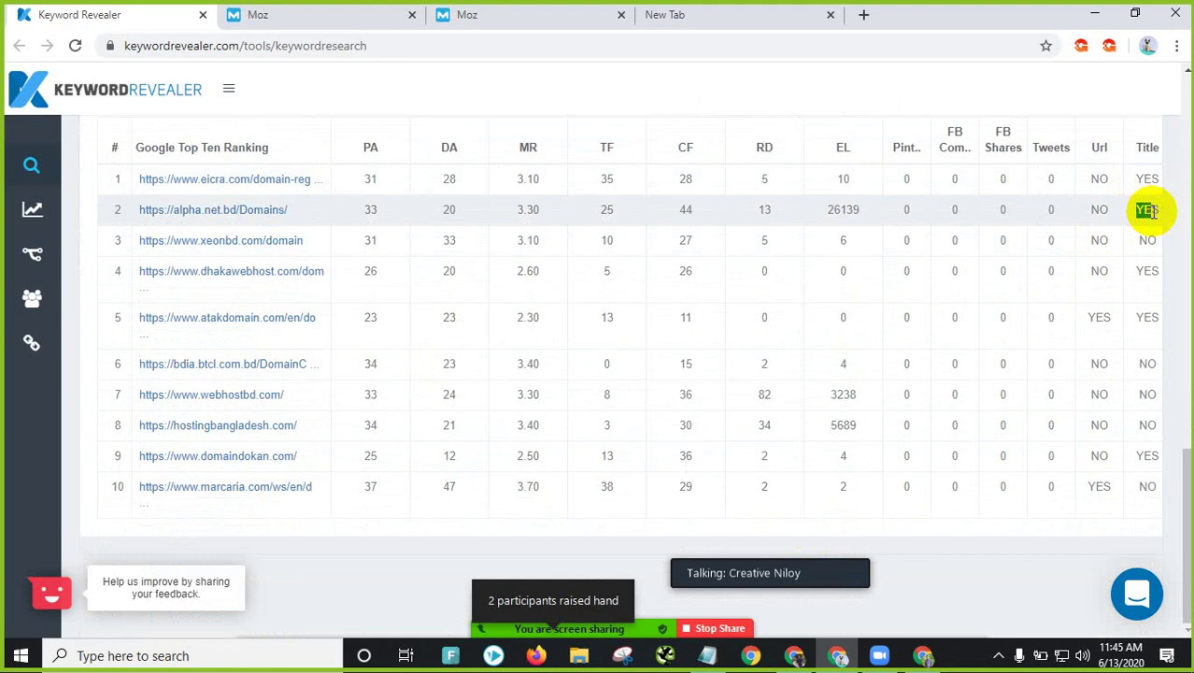
double_click(1148, 241)
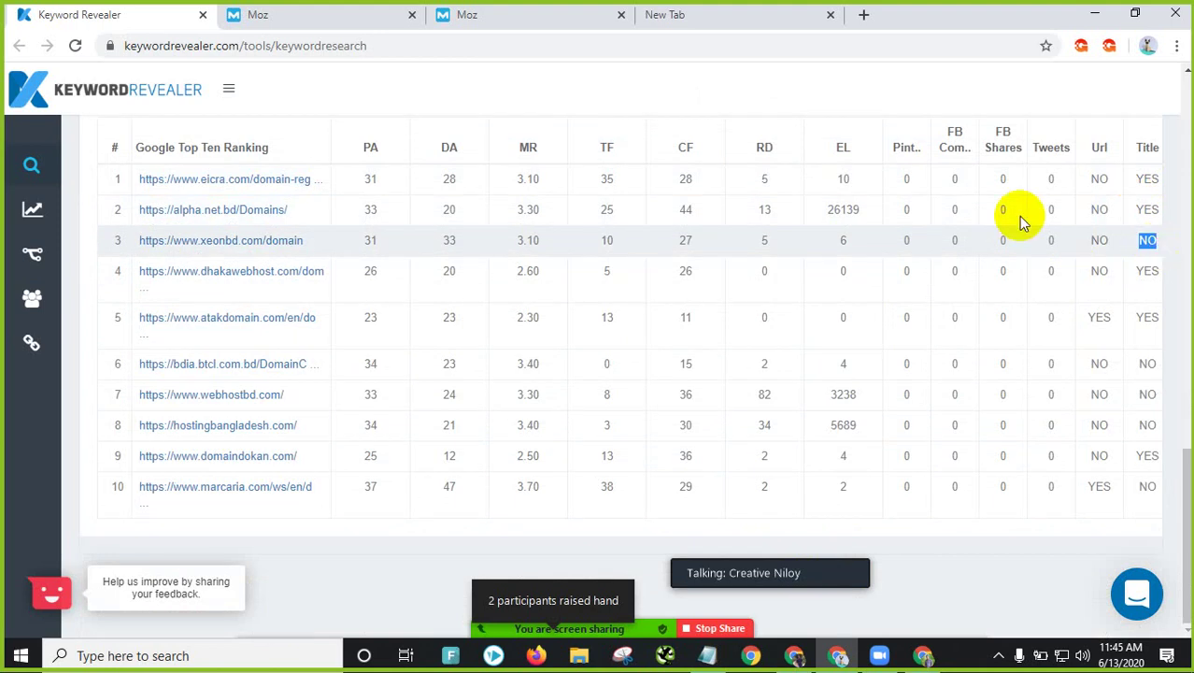
Step: Review the keyword's summary metrics and inspect the PA and DA values of the first-ranked URL
scroll(200, 181, "up", 2)
scroll(211, 328, "up", 3)
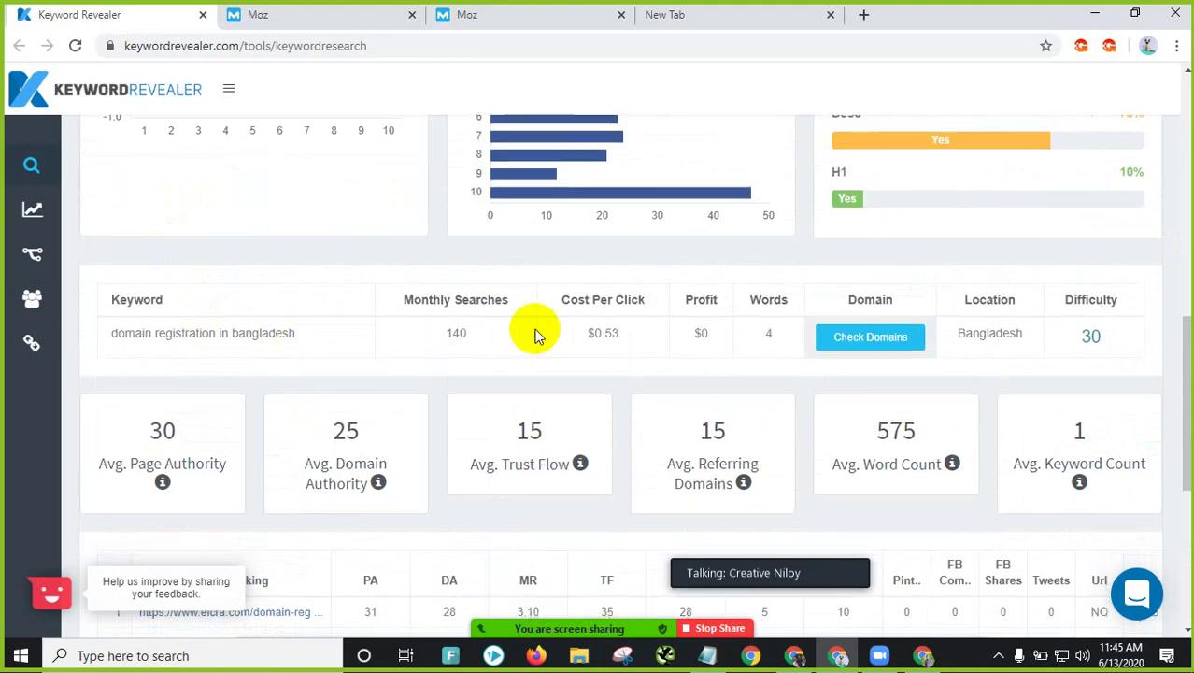
scroll(664, 280, "down", 5)
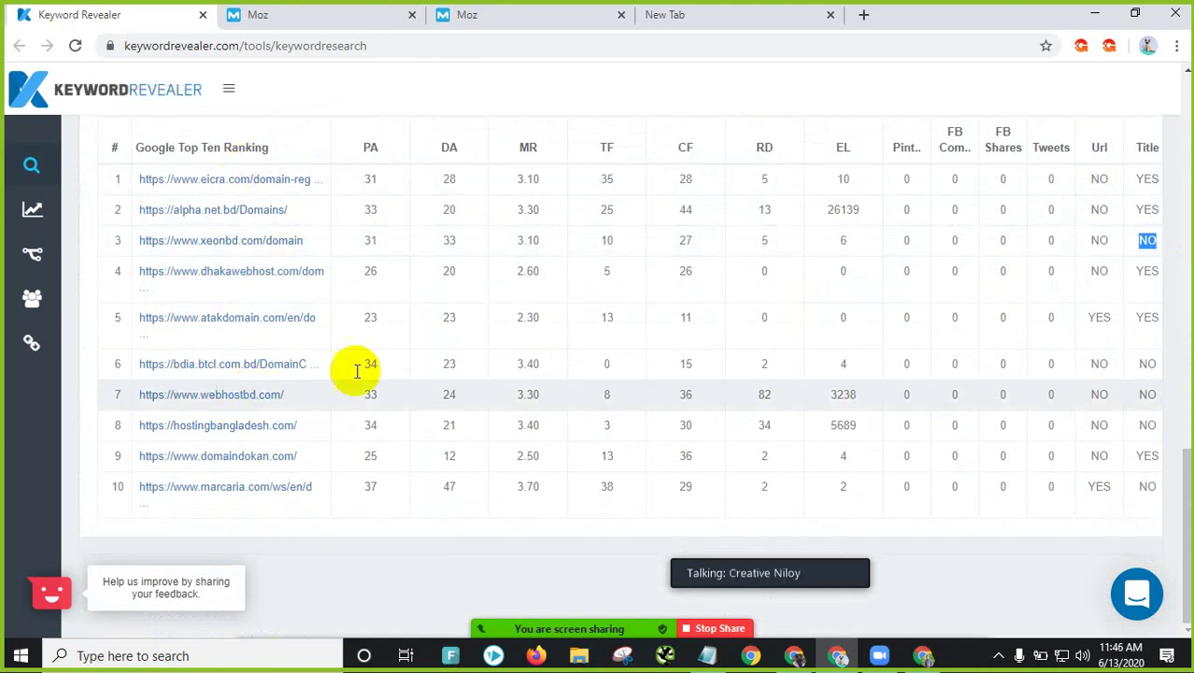
left_click_drag(373, 178, 448, 179)
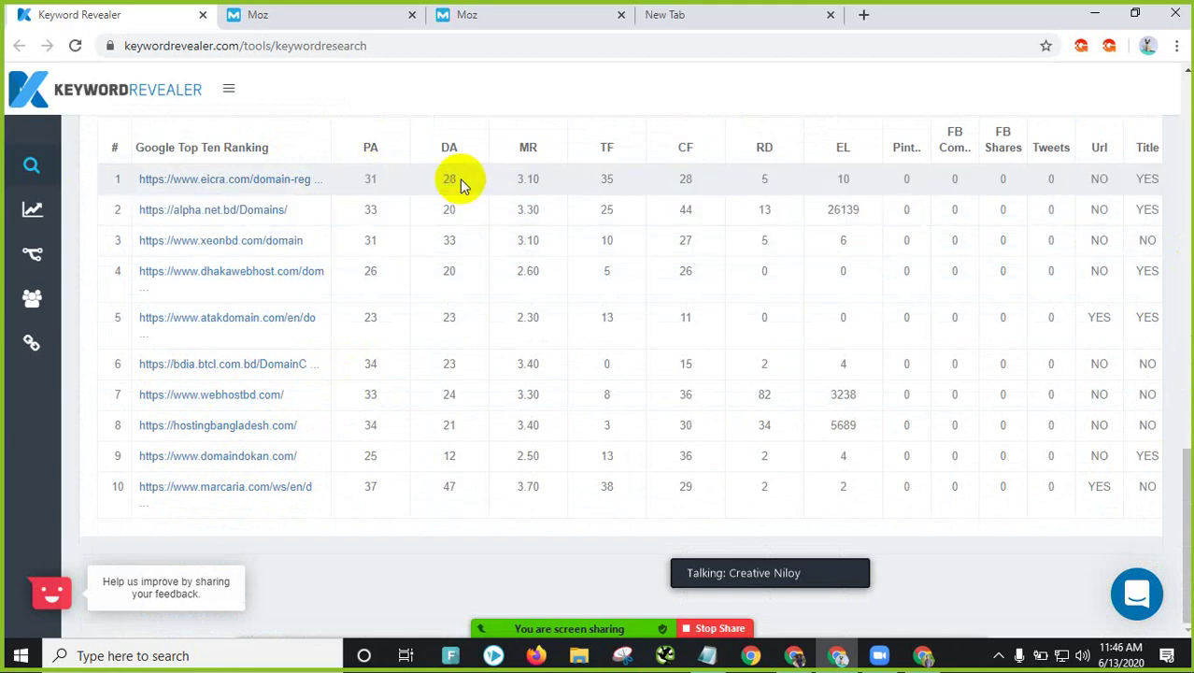
left_click(449, 178)
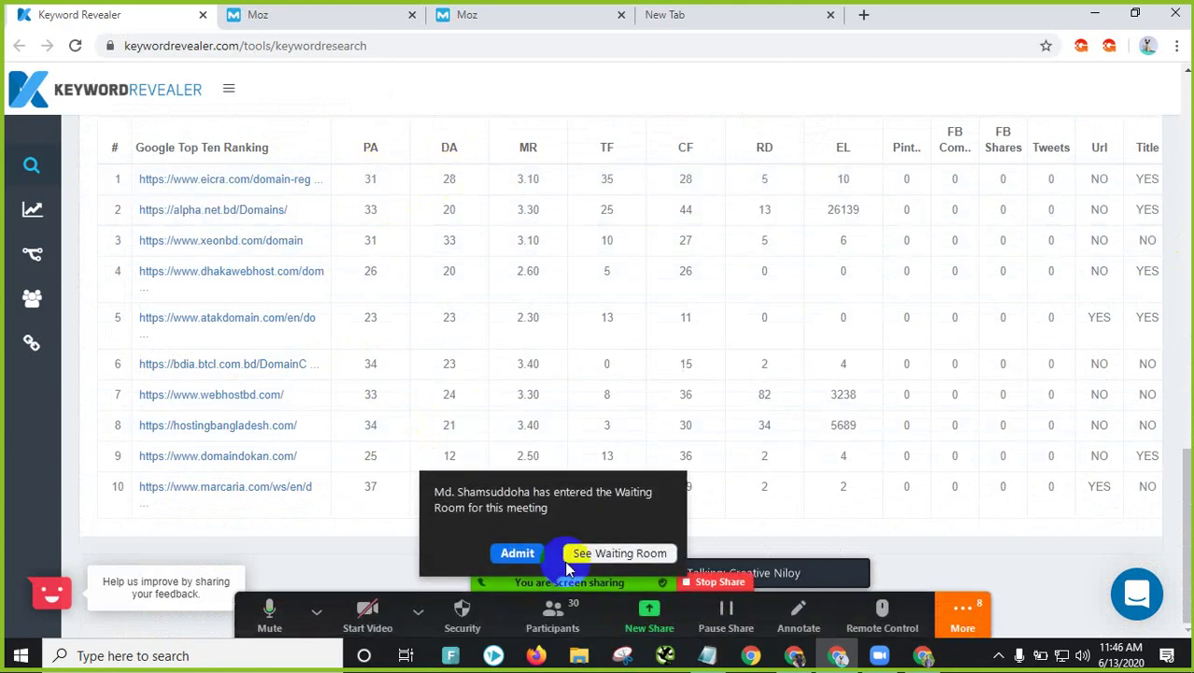
Step: Admit the waiting participant to the Zoom meeting and return to the keyword's summary and average scores
left_click(501, 552)
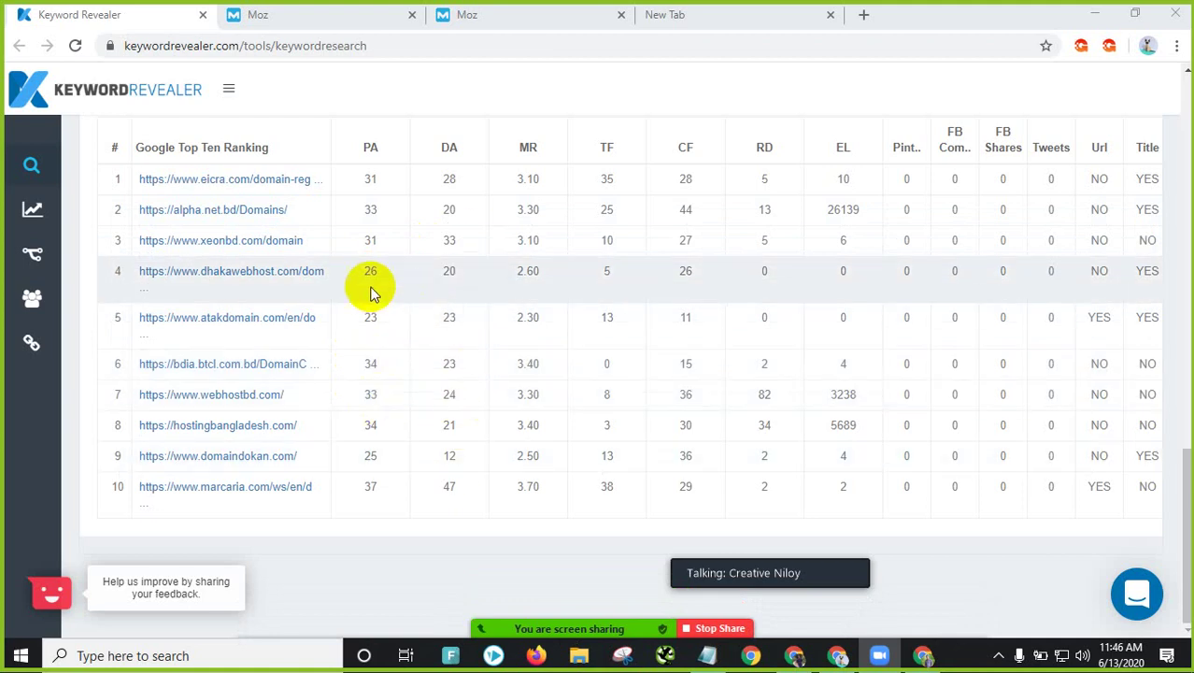
scroll(213, 266, "up", 3)
scroll(307, 280, "up", 6)
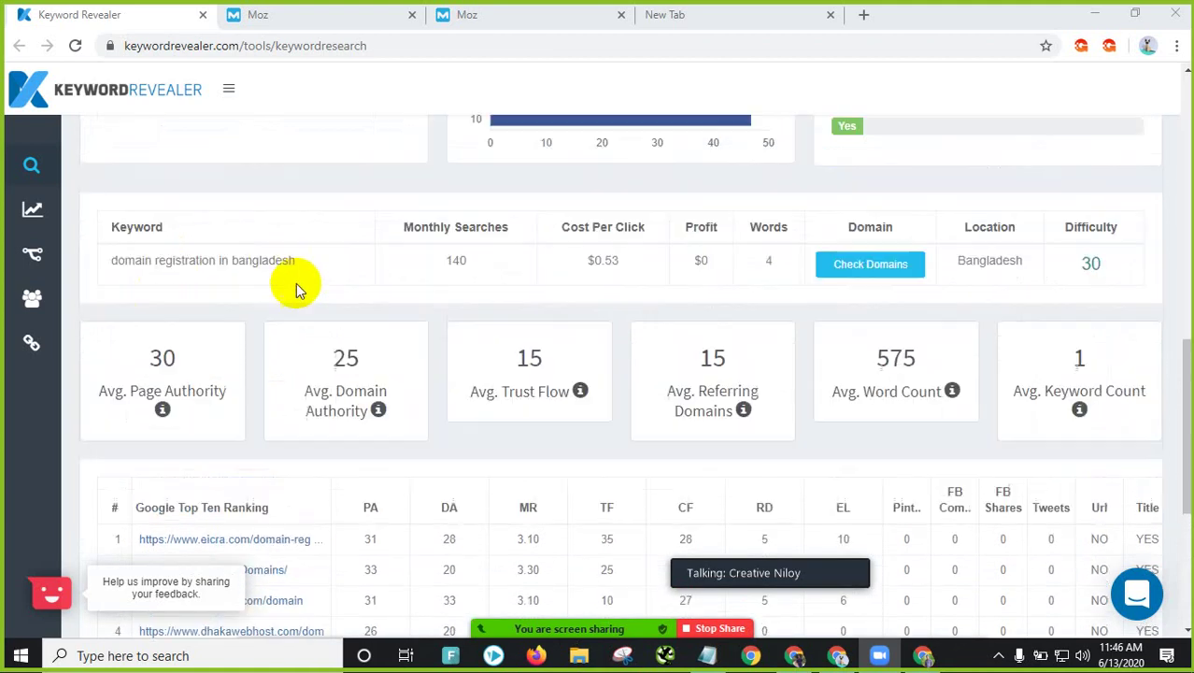
Step: Check the On Page Optimizations chart and search Google for the summary table's keyword "domain registration in bangladesh" in a new tab
scroll(969, 293, "up", 1)
scroll(952, 313, "down", 3)
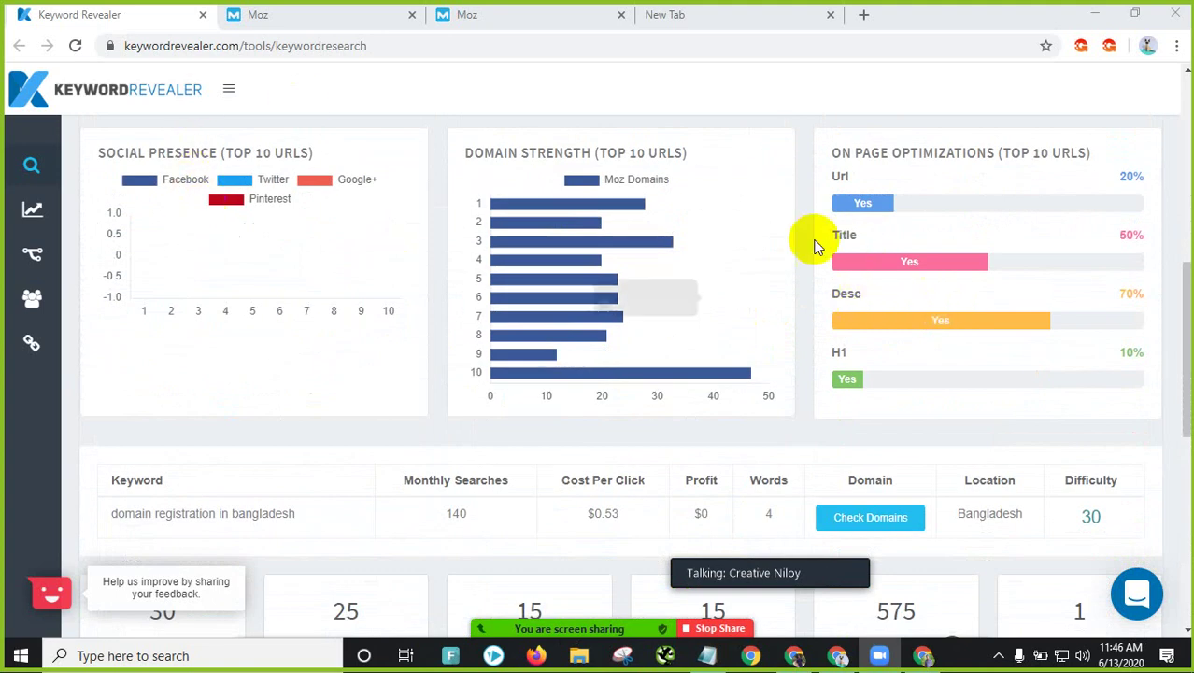
scroll(234, 285, "down", 4)
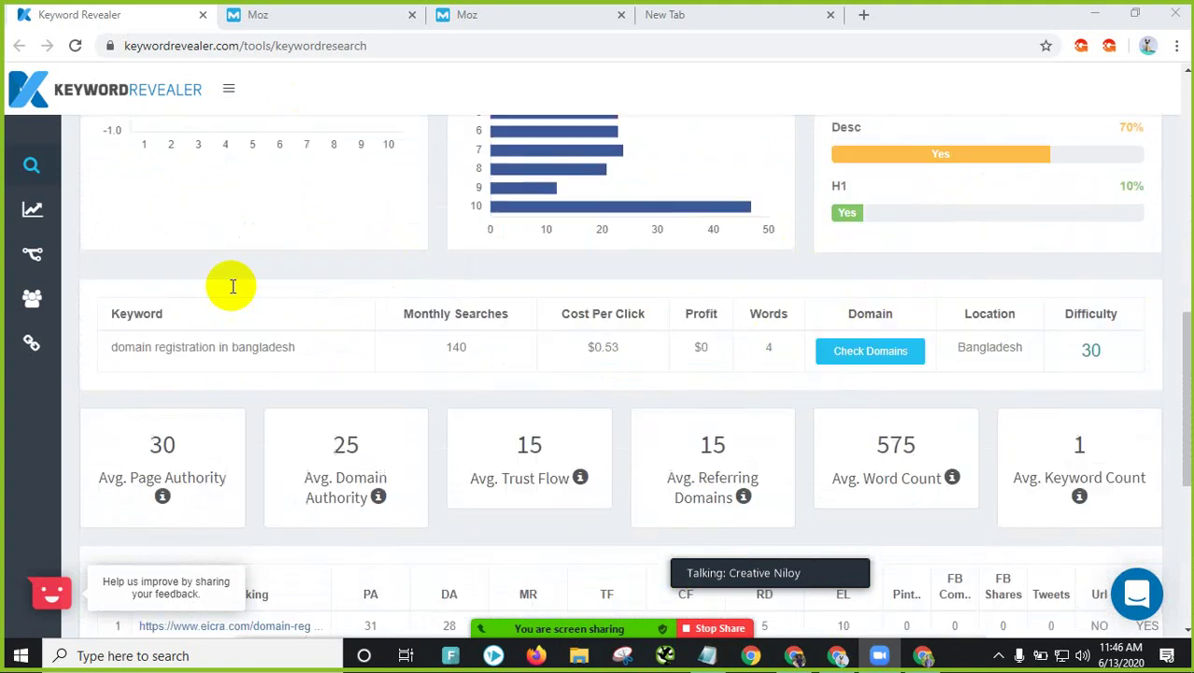
scroll(306, 426, "up", 2)
left_click(311, 340)
left_click_drag(312, 340, 107, 342)
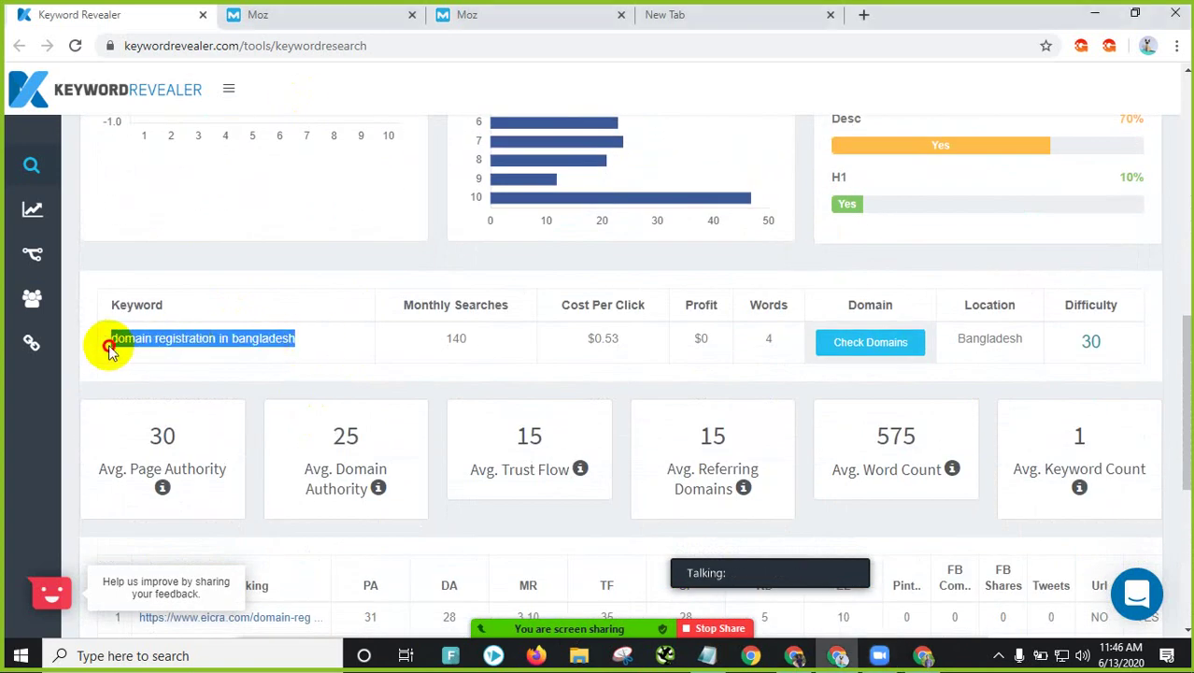
right_click(156, 332)
left_click(221, 362)
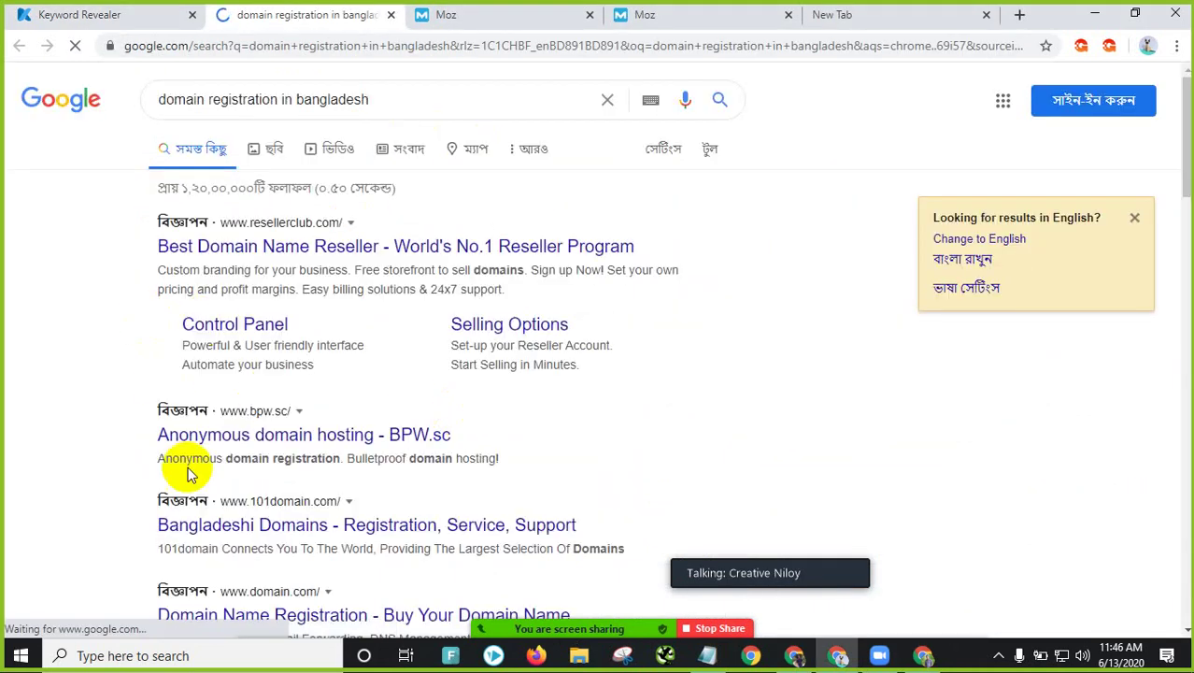
Step: Highlight the title and description of the alpha.net.bd result in Google and compare them with the Keyword Revealer page
scroll(186, 473, "down", 5)
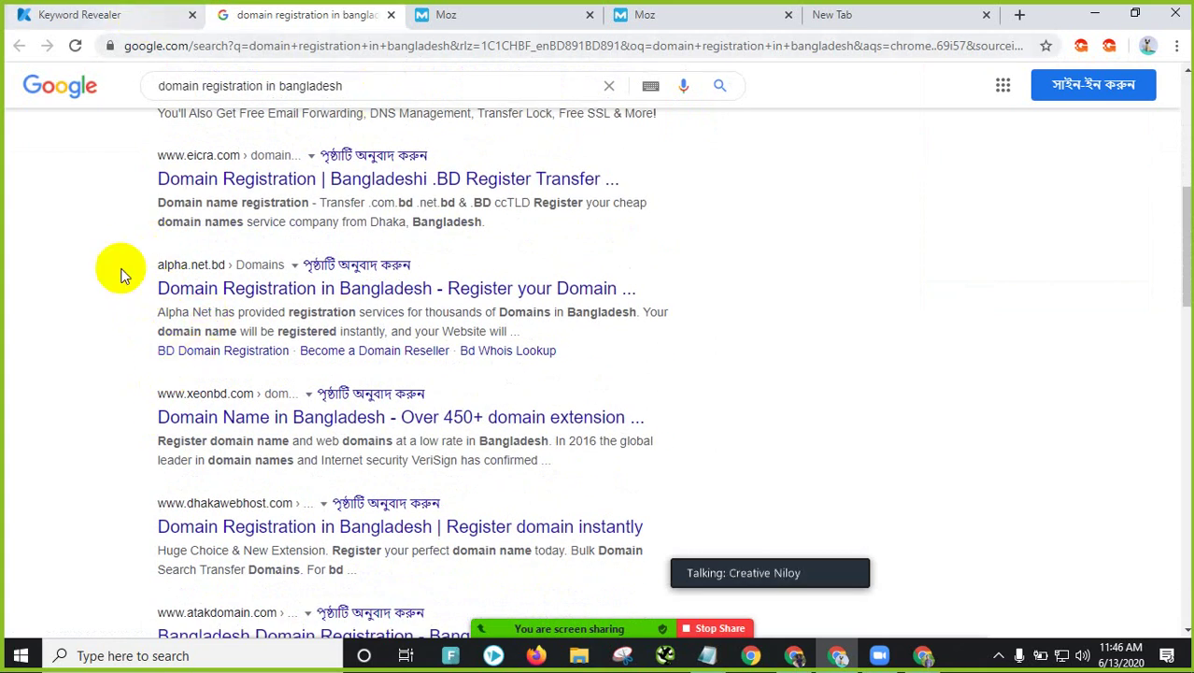
left_click_drag(157, 287, 633, 292)
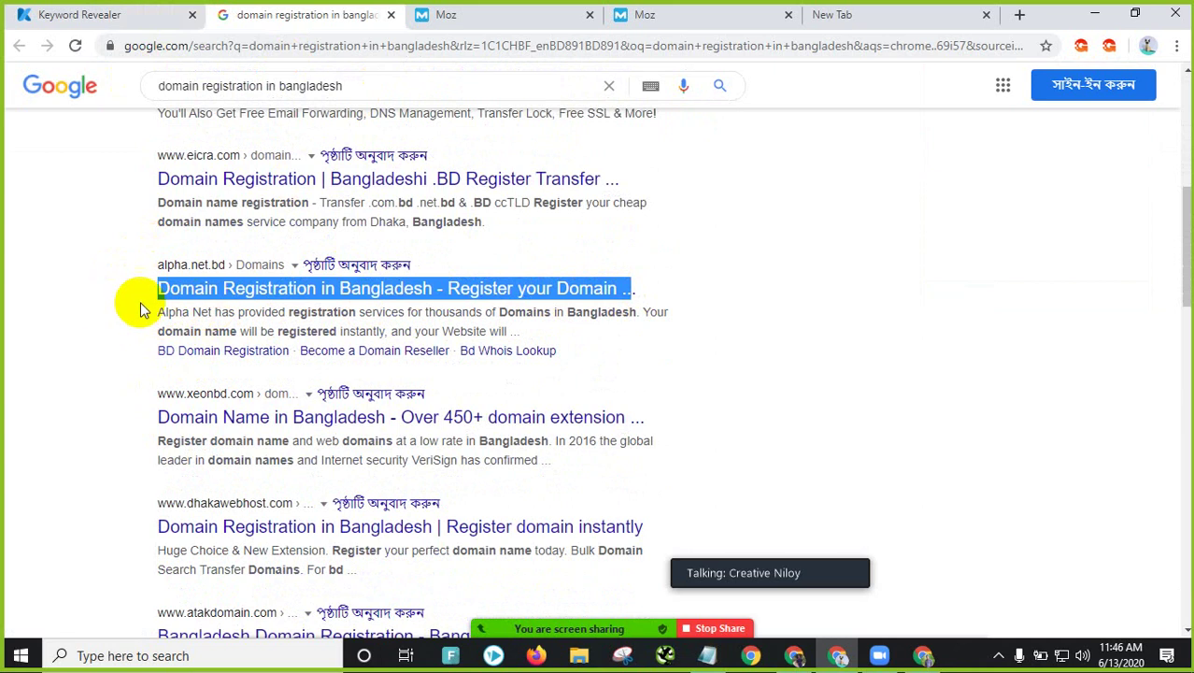
left_click_drag(158, 312, 509, 332)
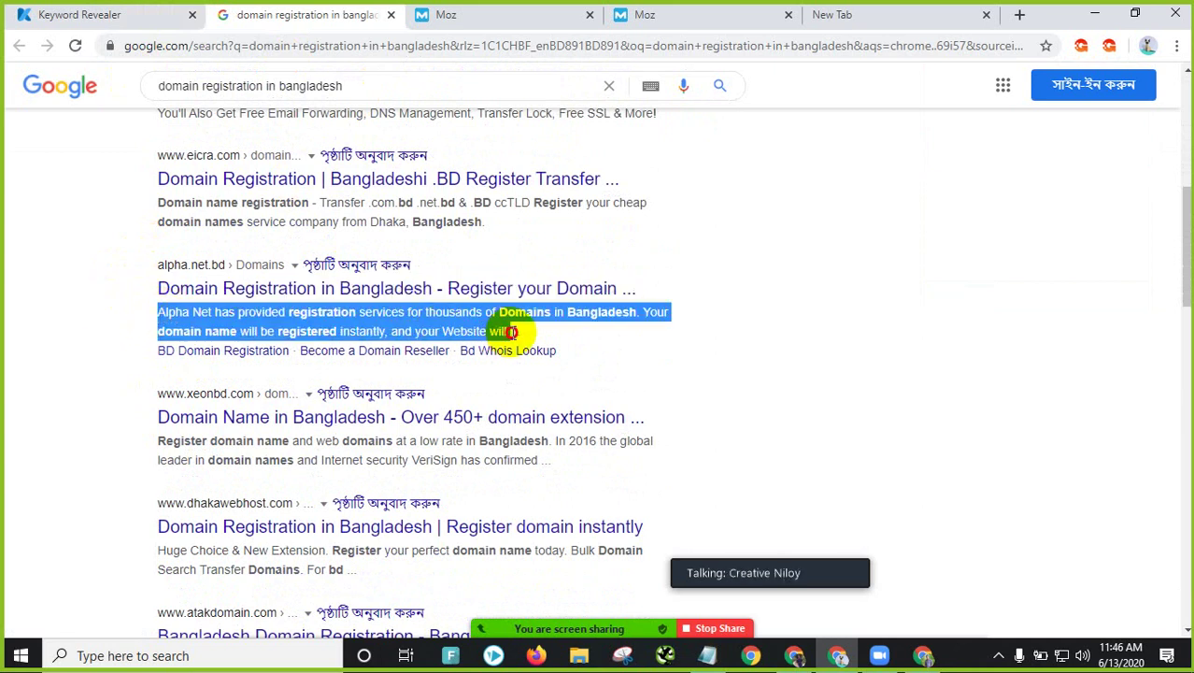
left_click(173, 15)
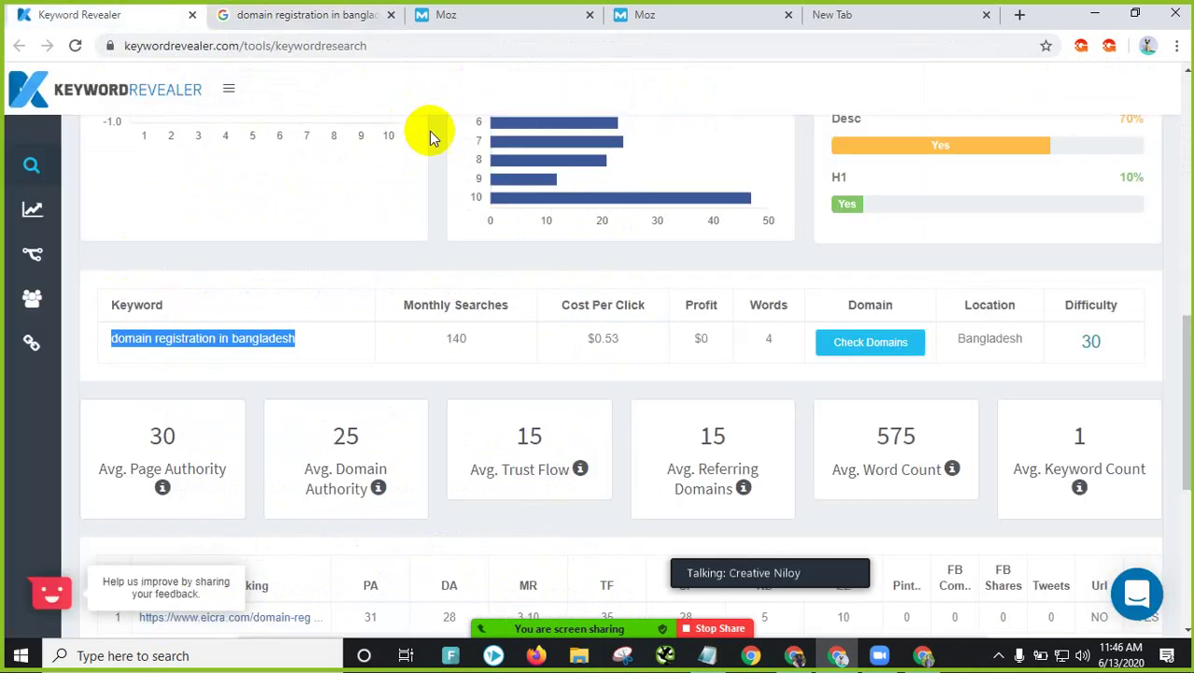
left_click(290, 15)
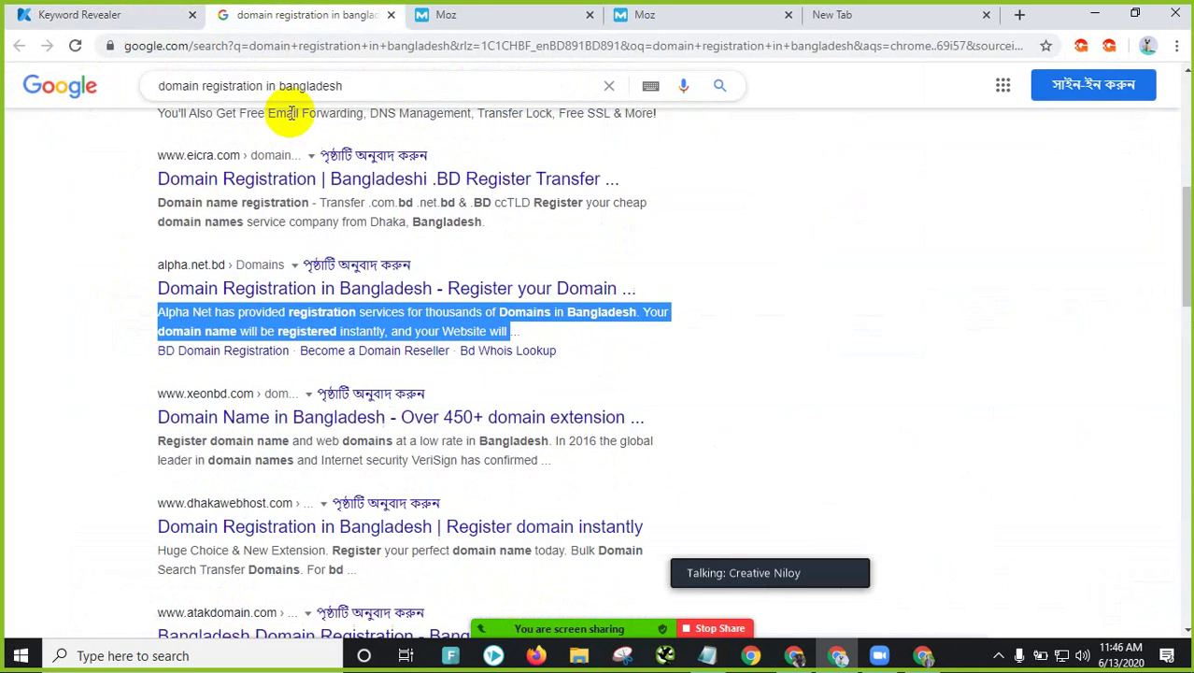
left_click(127, 333)
Step: Compare the organic Google results with the On Page Optimizations chart in Keyword Revealer
left_click(170, 15)
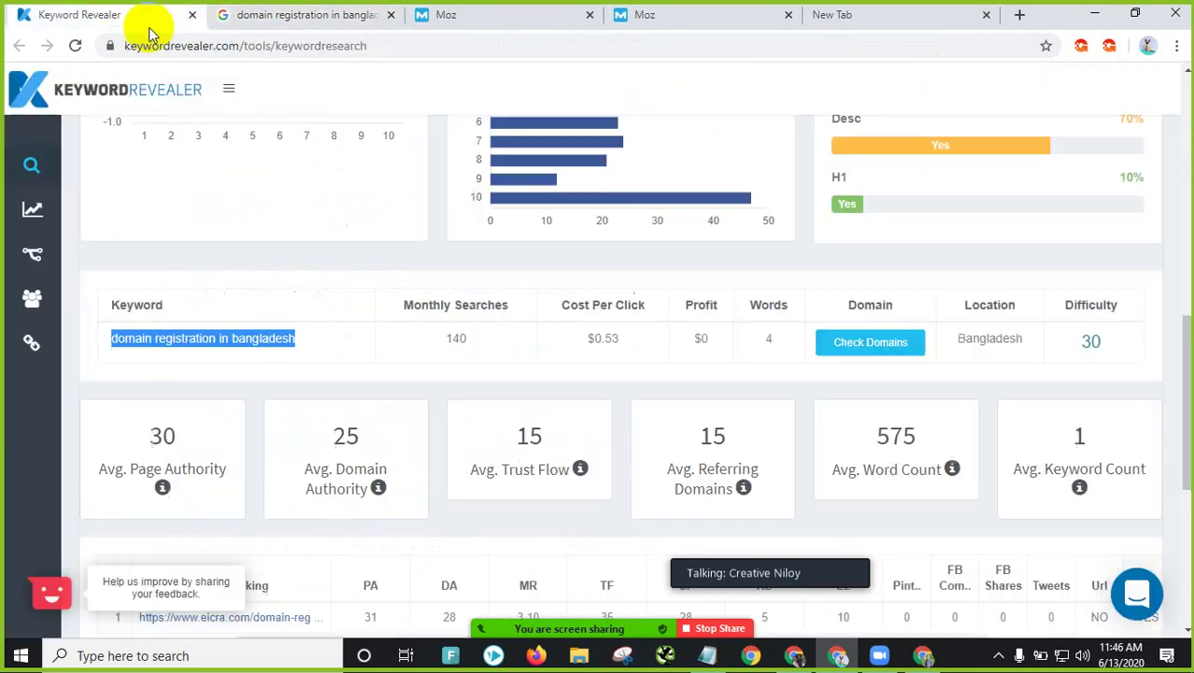
scroll(878, 280, "up", 3)
left_click(332, 13)
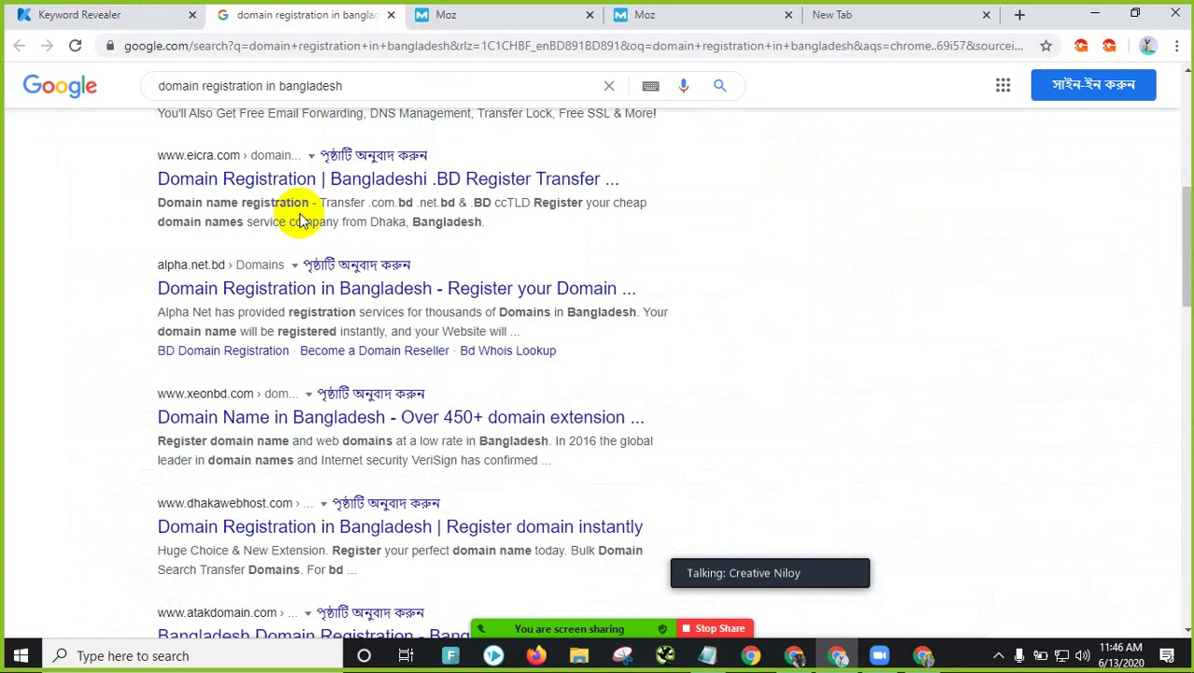
scroll(300, 222, "down", 13)
scroll(298, 372, "up", 4)
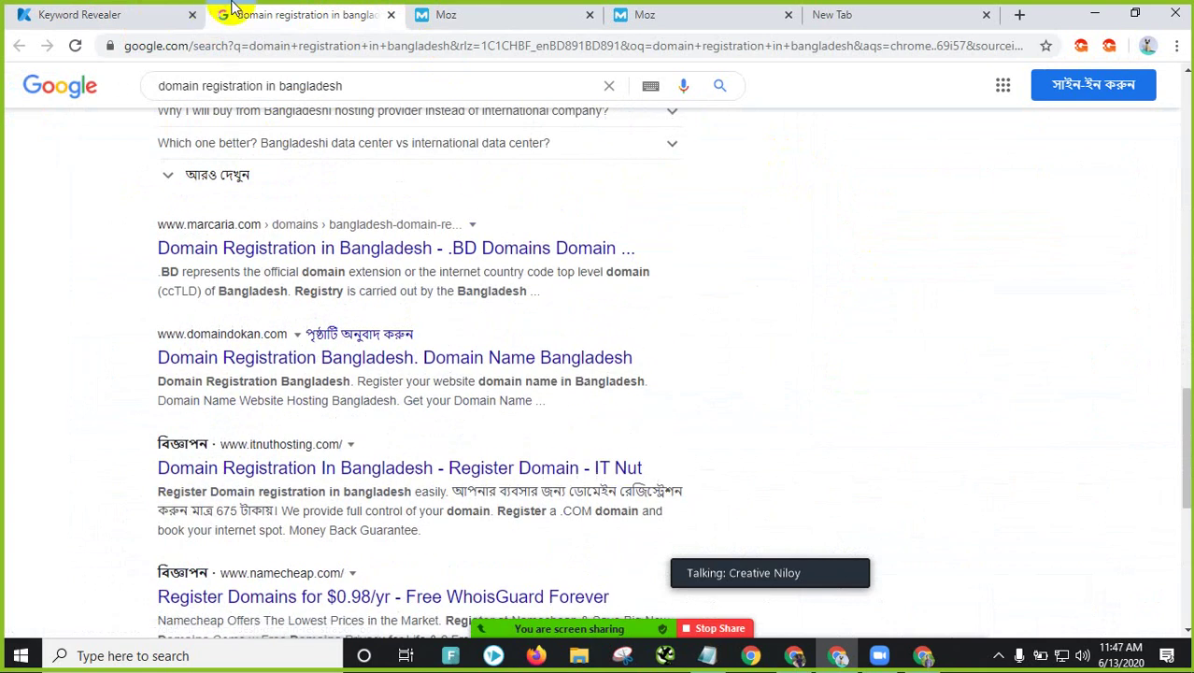
scroll(194, 227, "up", 1)
left_click(80, 12)
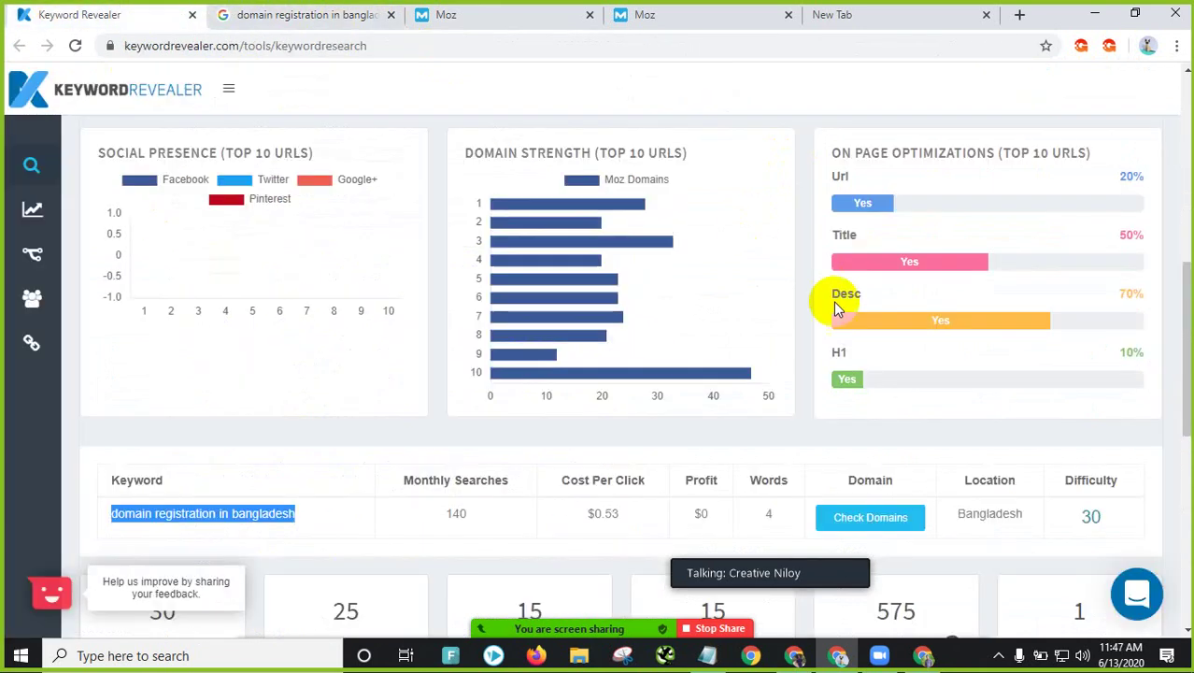
scroll(859, 309, "up", 1)
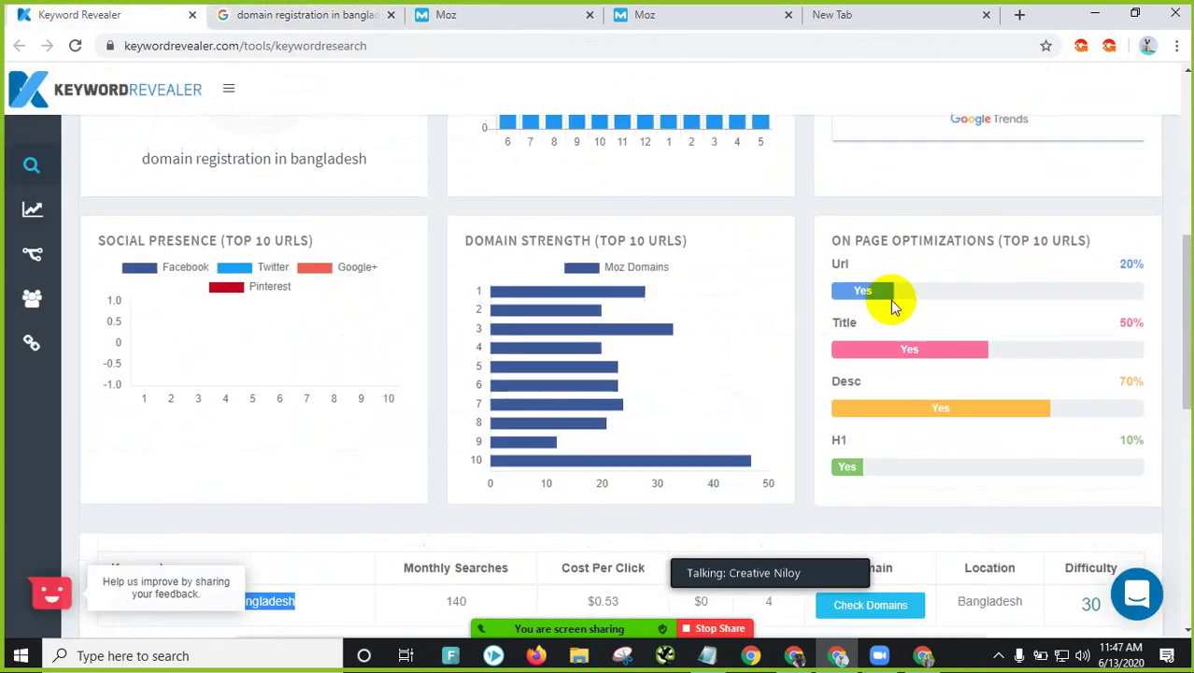
Step: Highlight the URL of the marcaria.com result in Google to examine its use of the keyword
left_click(266, 14)
left_click_drag(160, 315, 399, 312)
left_click(79, 338)
left_click_drag(160, 312, 412, 314)
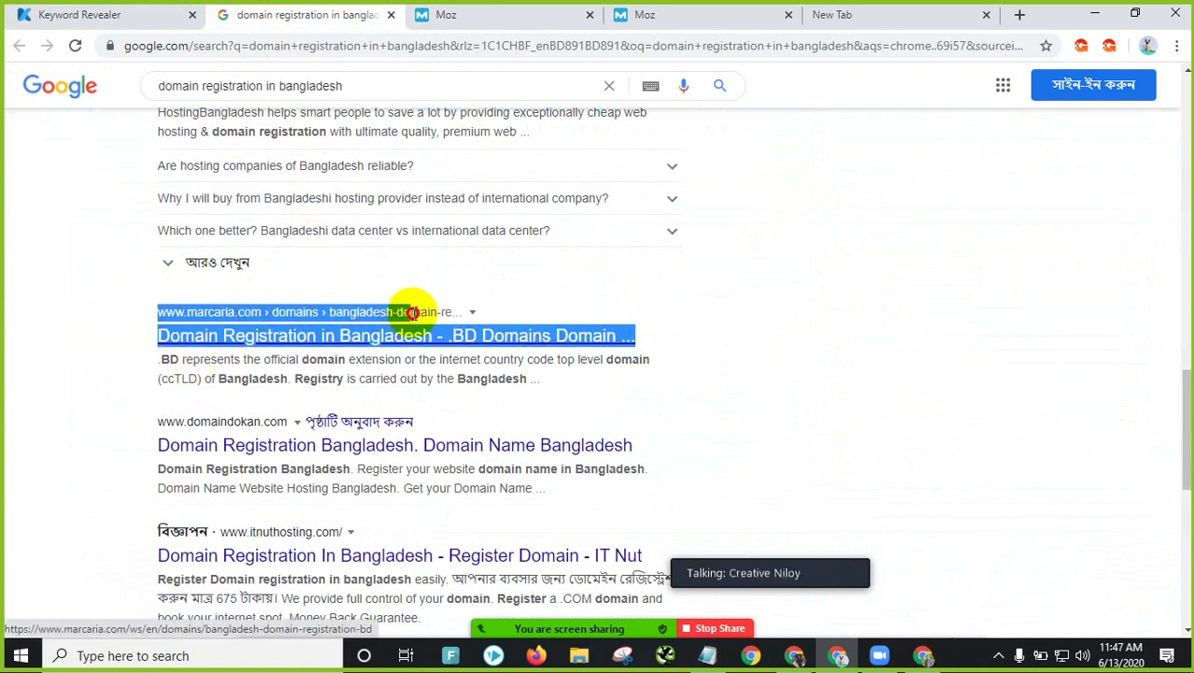
left_click(332, 311)
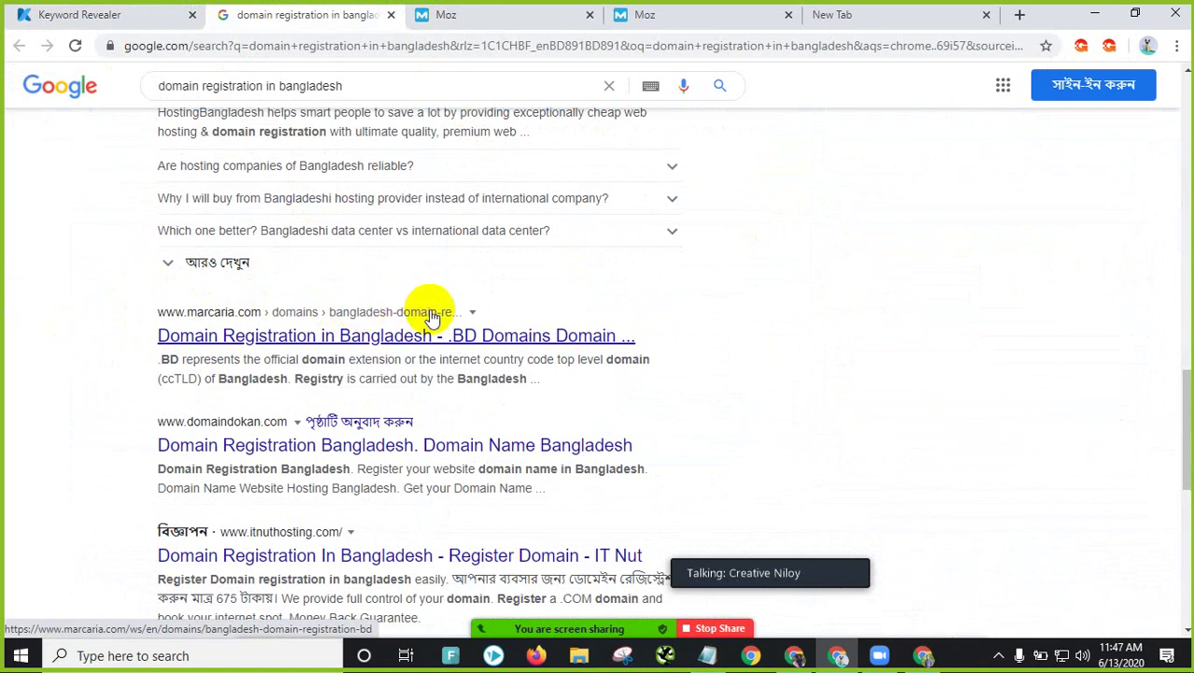
Step: Scan the Google results from the bottom ads and related searches up to the first organic result from eicra.com
scroll(406, 396, "down", 2)
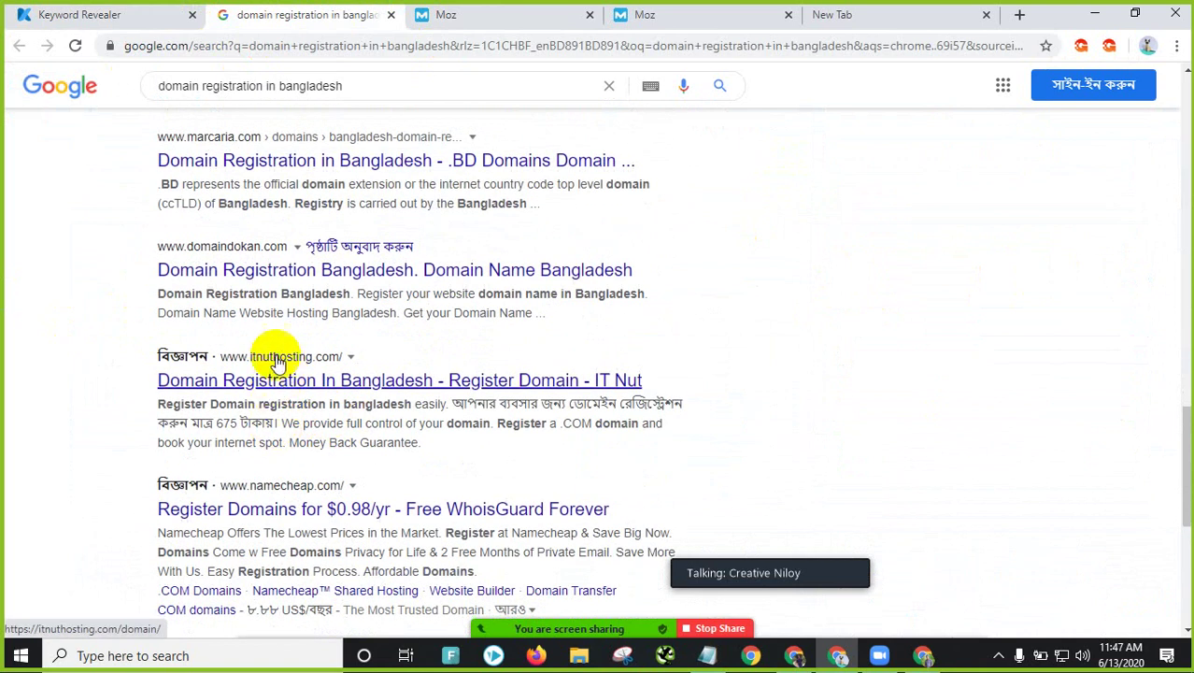
scroll(301, 480, "down", 2)
scroll(280, 495, "down", 2)
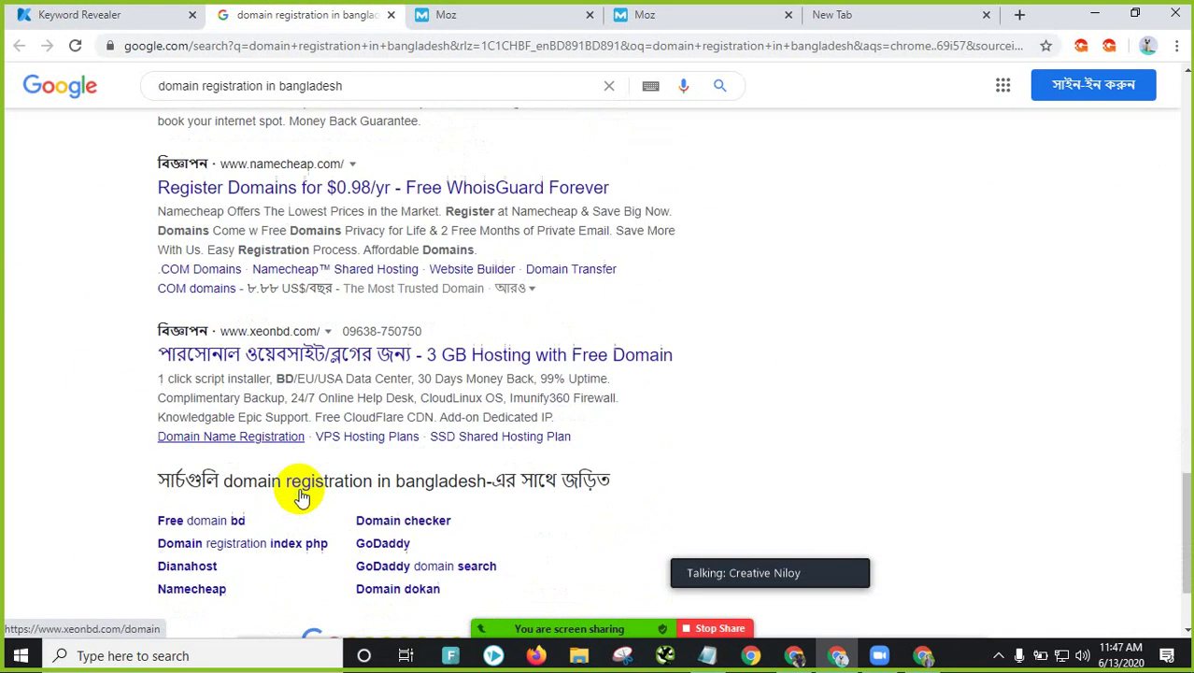
scroll(299, 467, "up", 11)
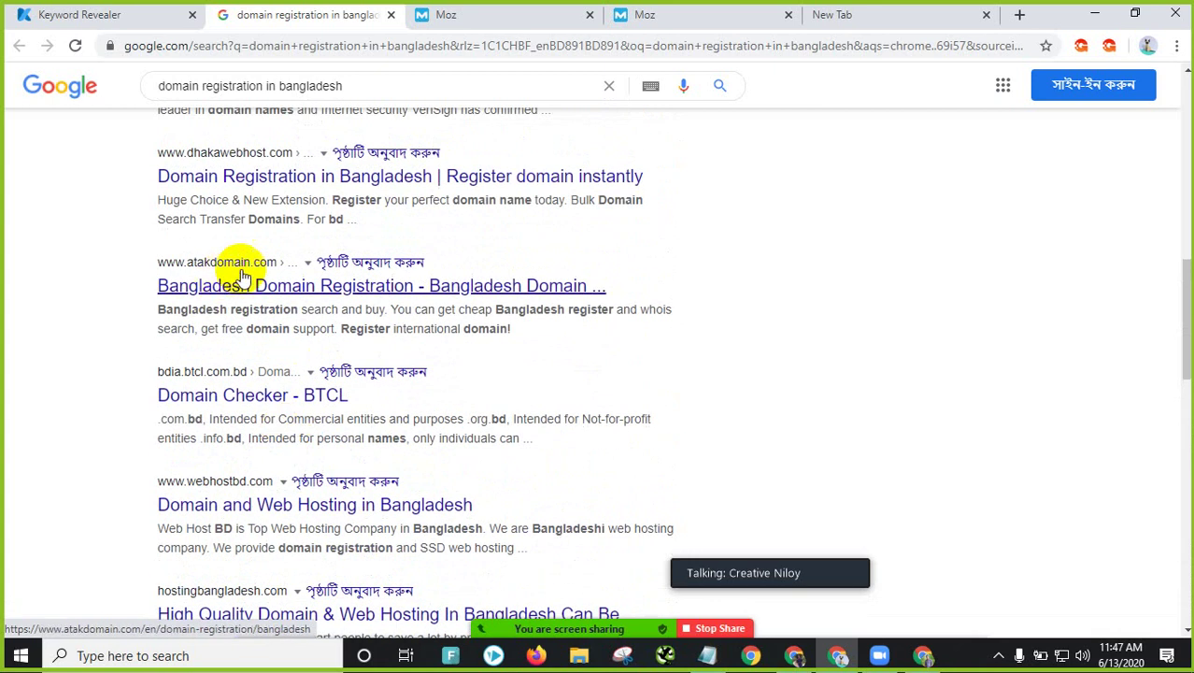
scroll(280, 186, "up", 2)
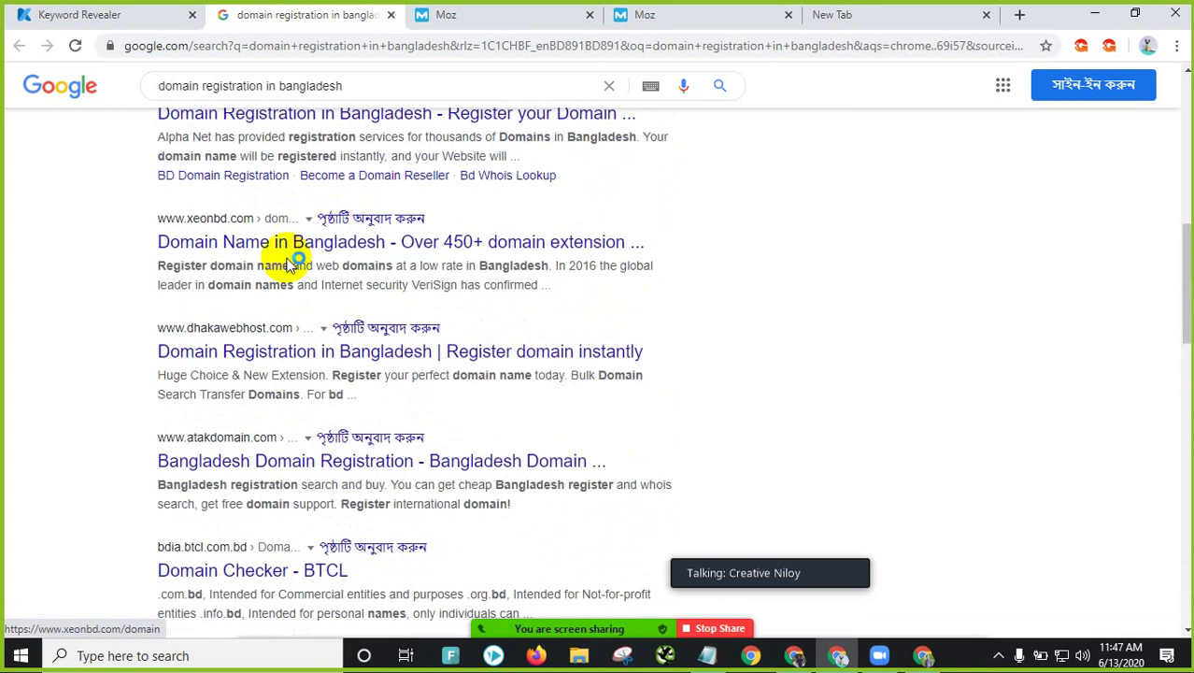
scroll(295, 217, "up", 2)
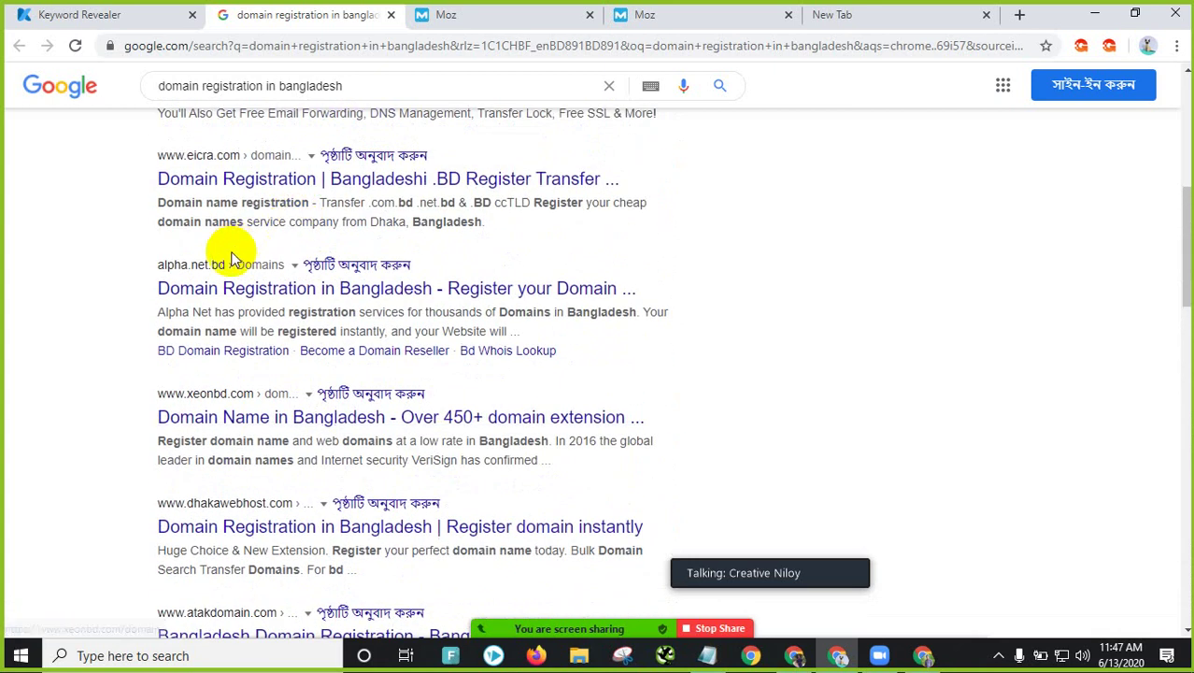
scroll(243, 257, "up", 1)
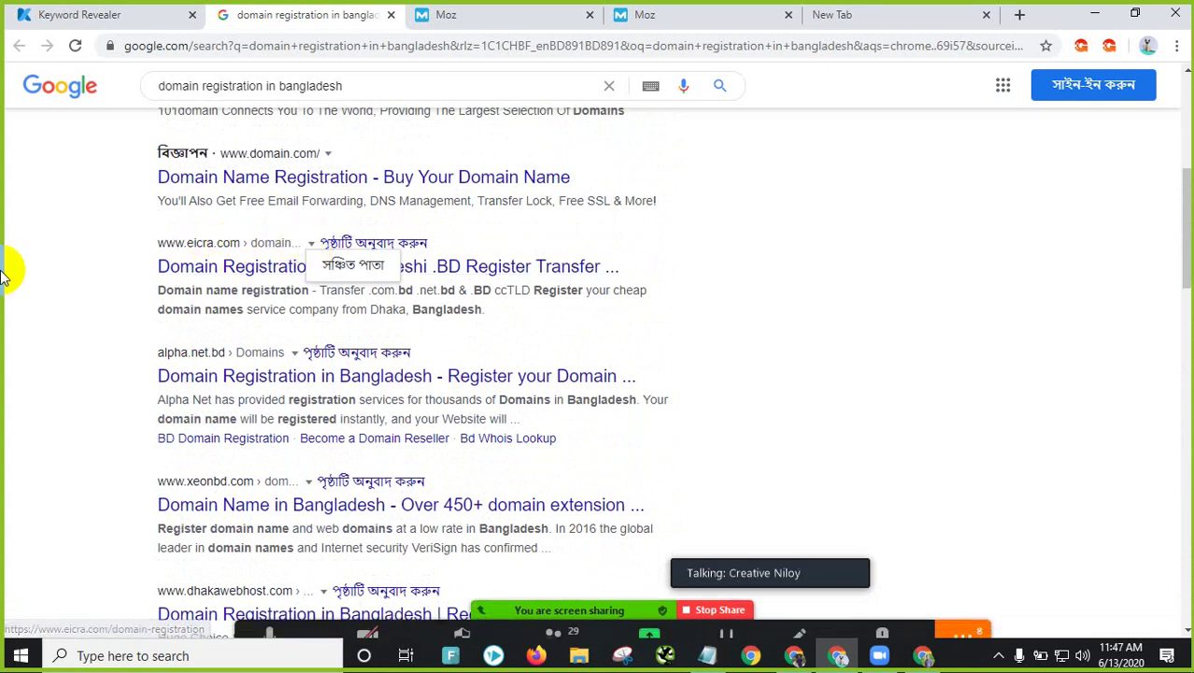
Step: Revisit the optimization chart in Keyword Revealer and highlight the query above the Google results to compare it with the listed titles
left_click(117, 17)
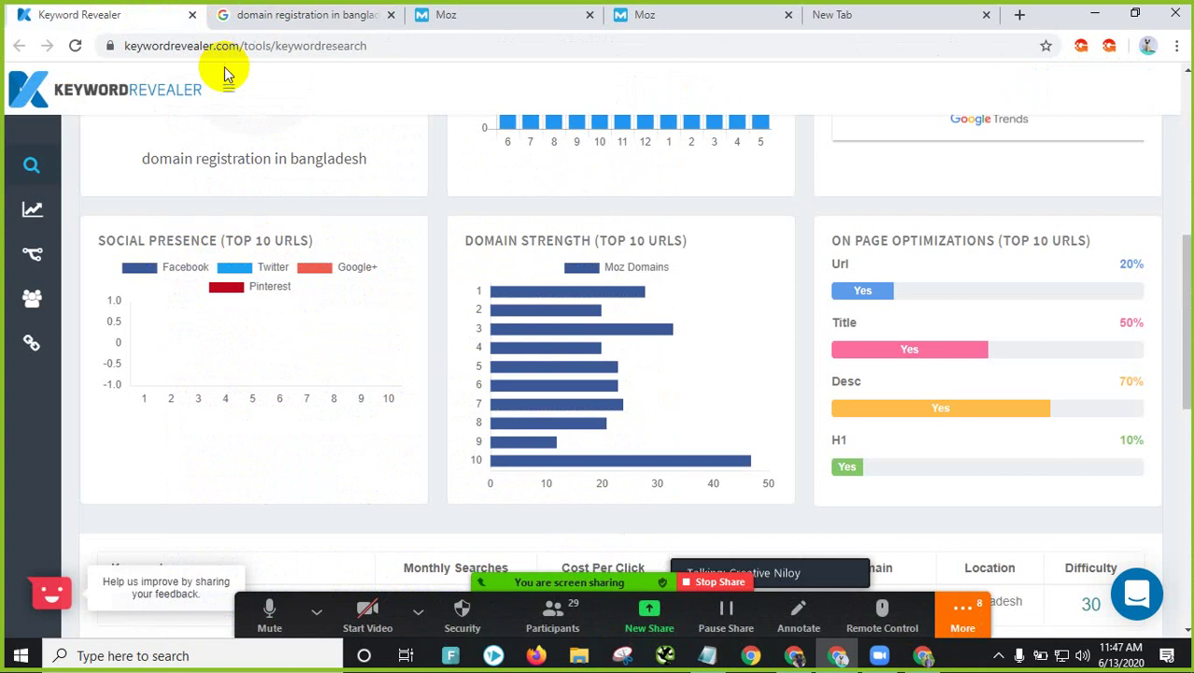
left_click(318, 19)
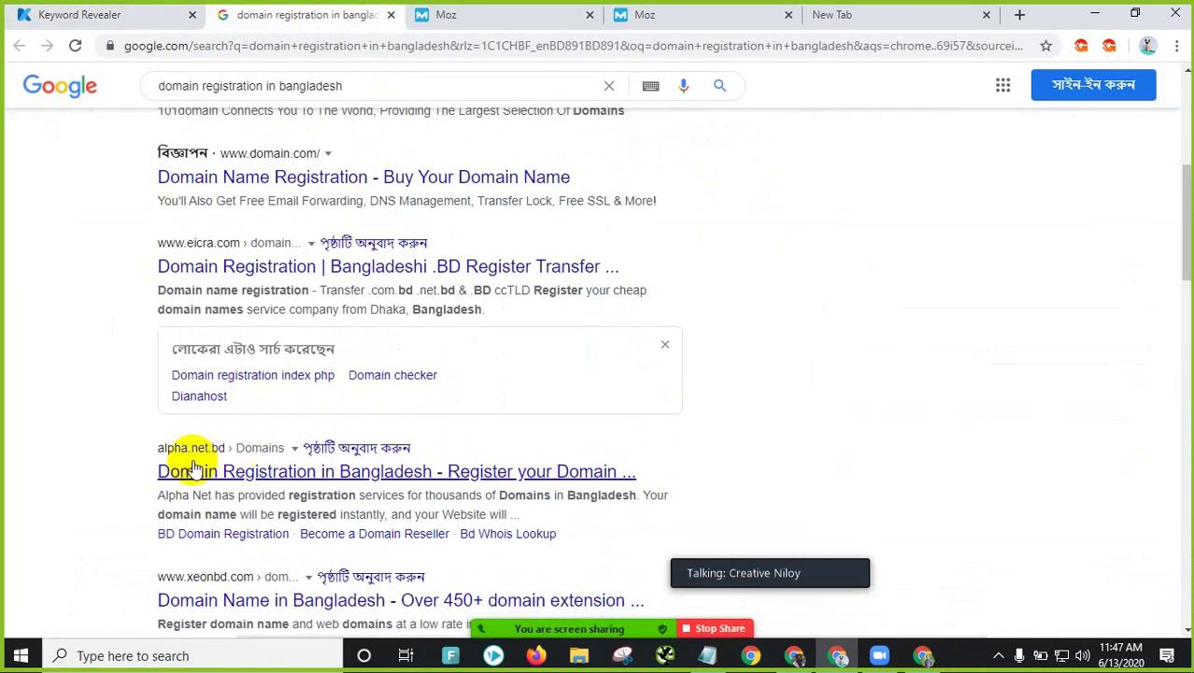
scroll(354, 118, "up", 2)
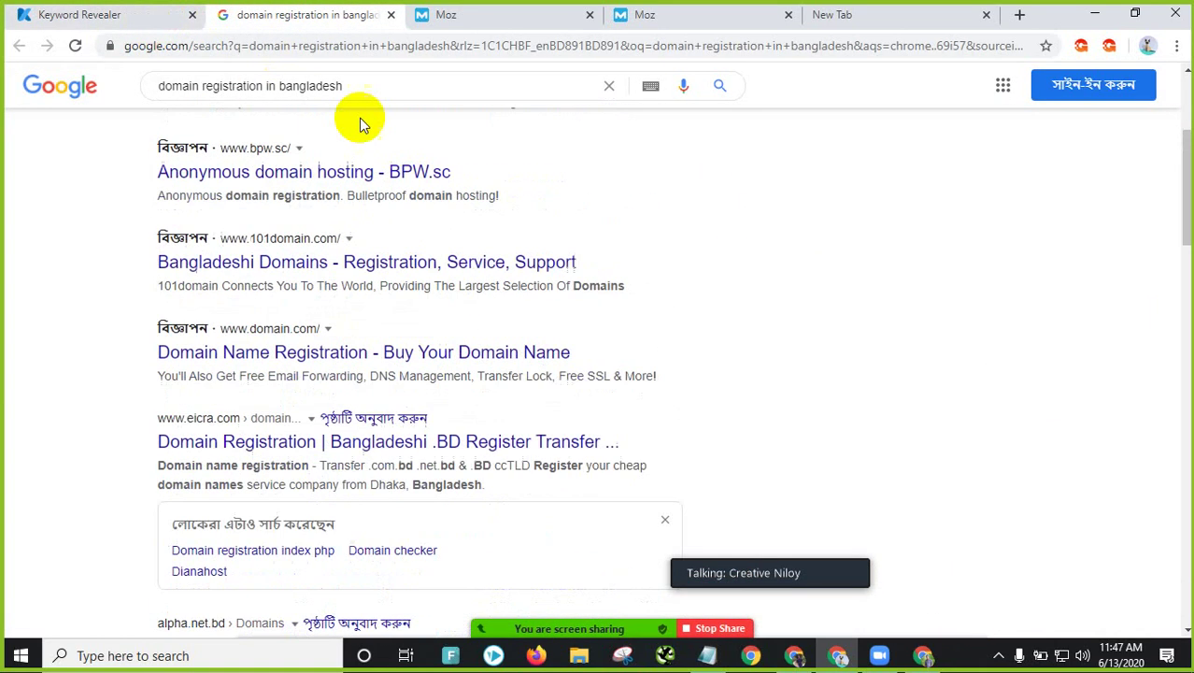
left_click_drag(354, 85, 147, 83)
scroll(41, 372, "down", 2)
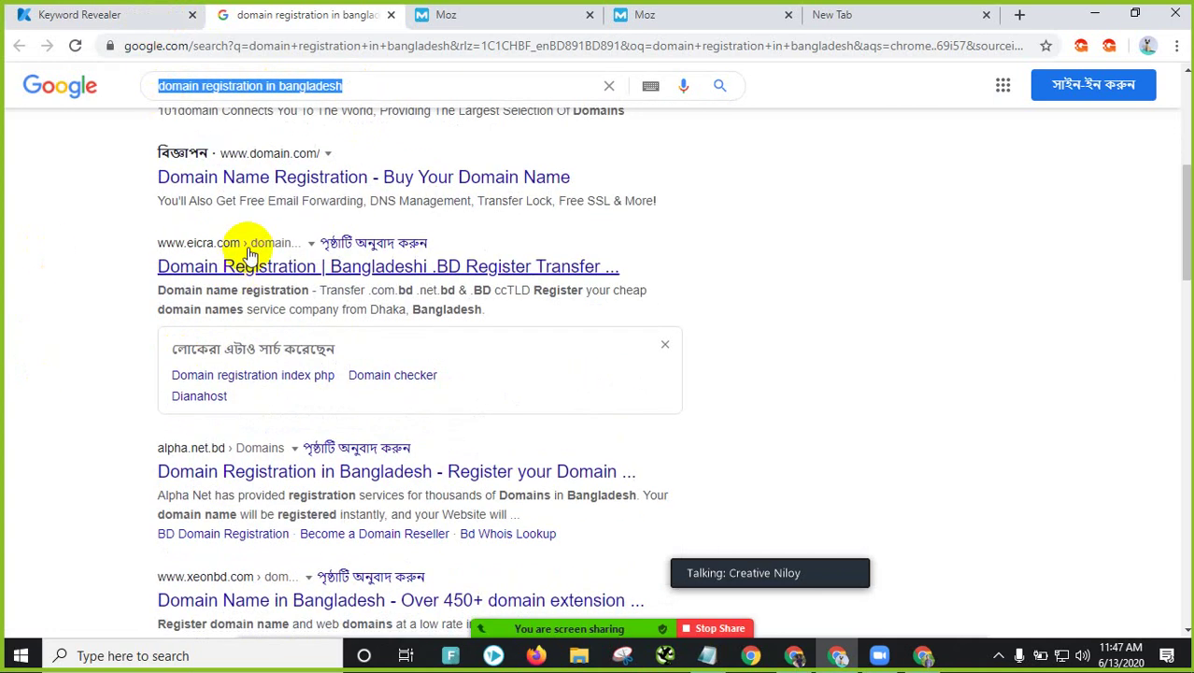
Step: Switch to Keyword Revealer and highlight the Title label in the On Page Optimizations chart
left_click(166, 11)
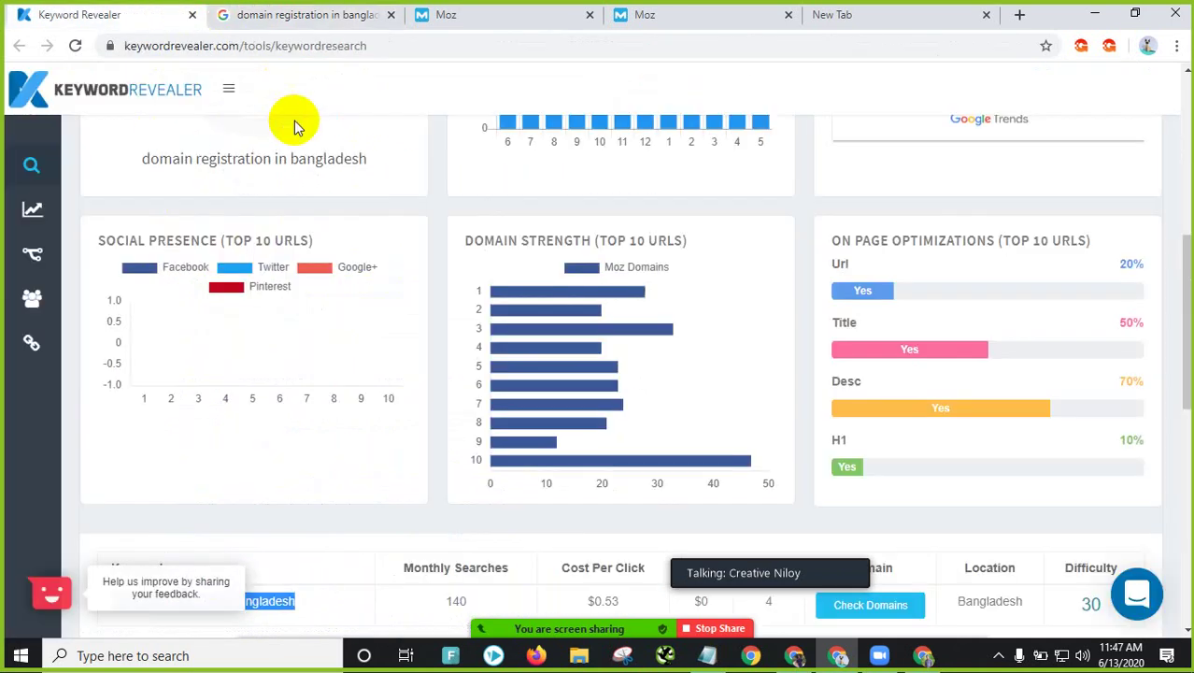
scroll(653, 253, "up", 2)
scroll(561, 318, "down", 3)
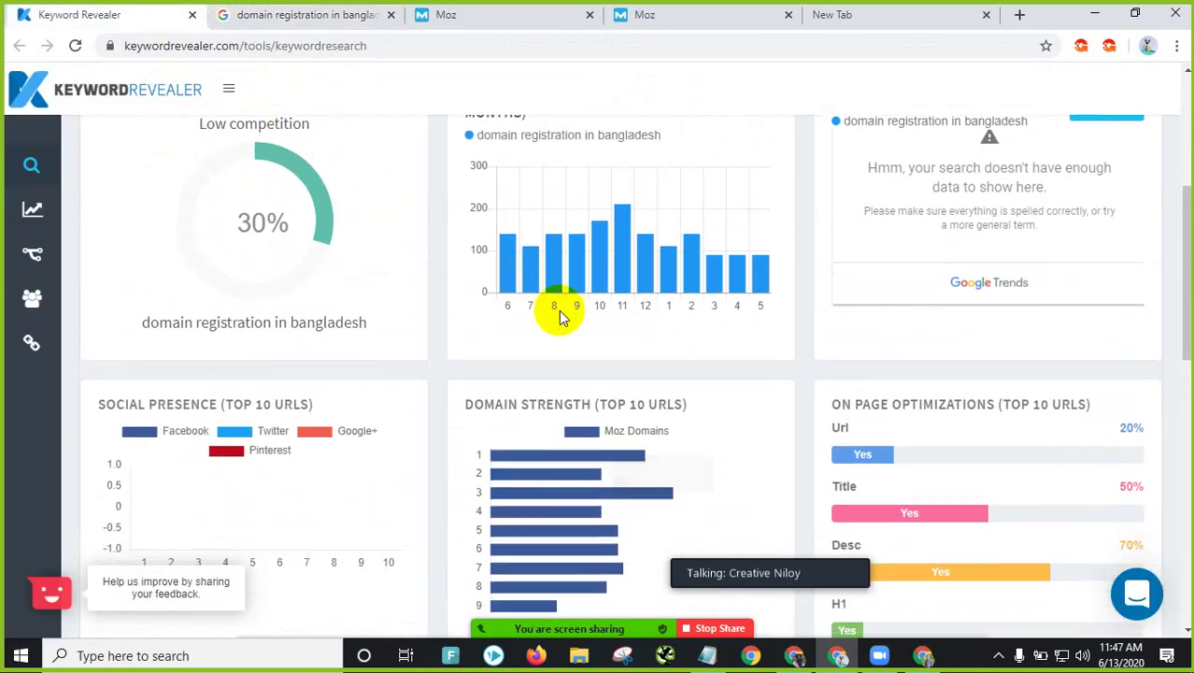
double_click(834, 236)
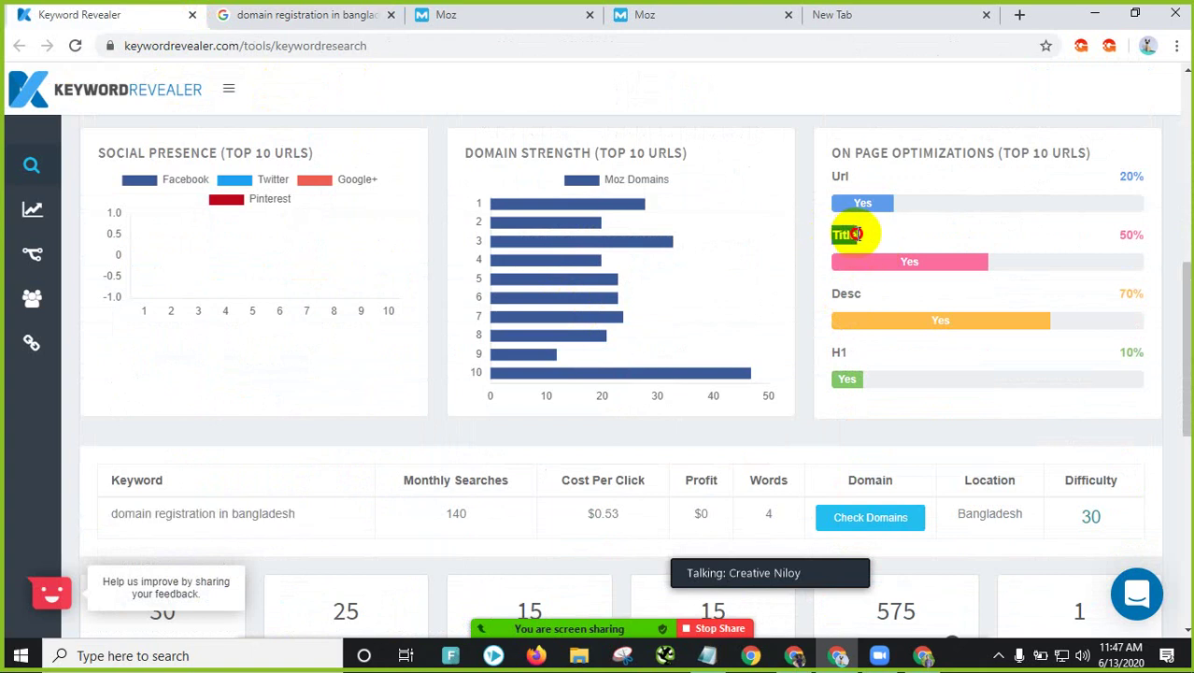
Step: Look through the Moz tab and the other browser windows, returning to the Google results for "domain registration in bangladesh"
left_click(446, 13)
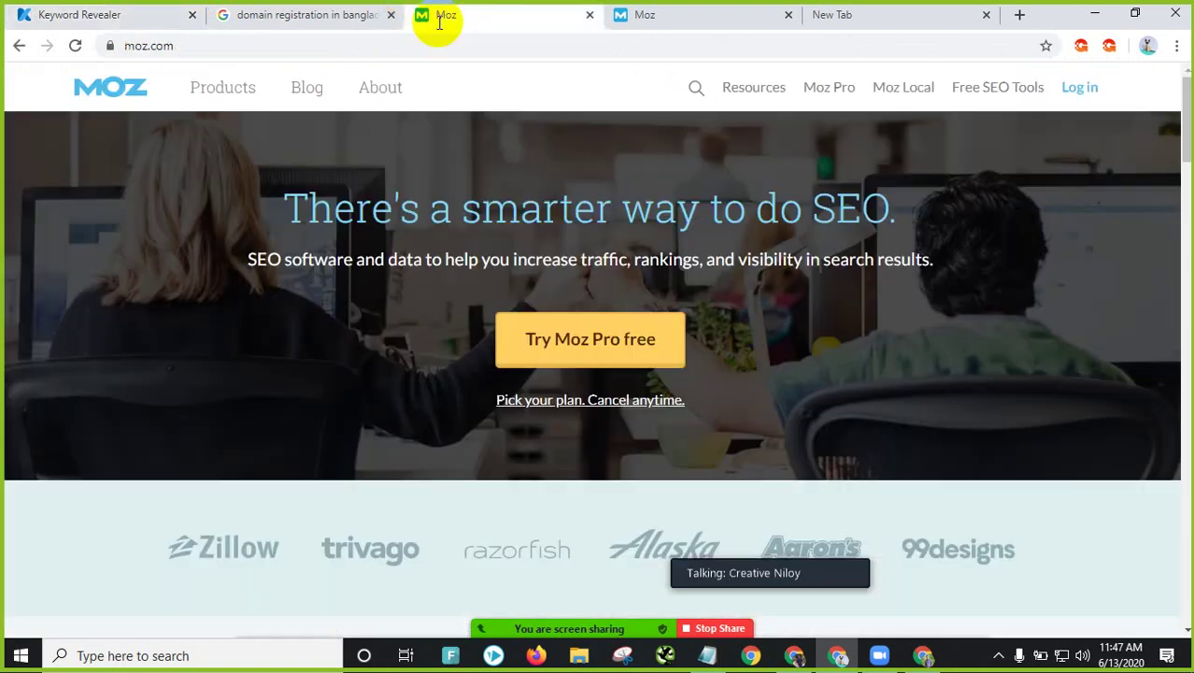
left_click(329, 17)
left_click(138, 17)
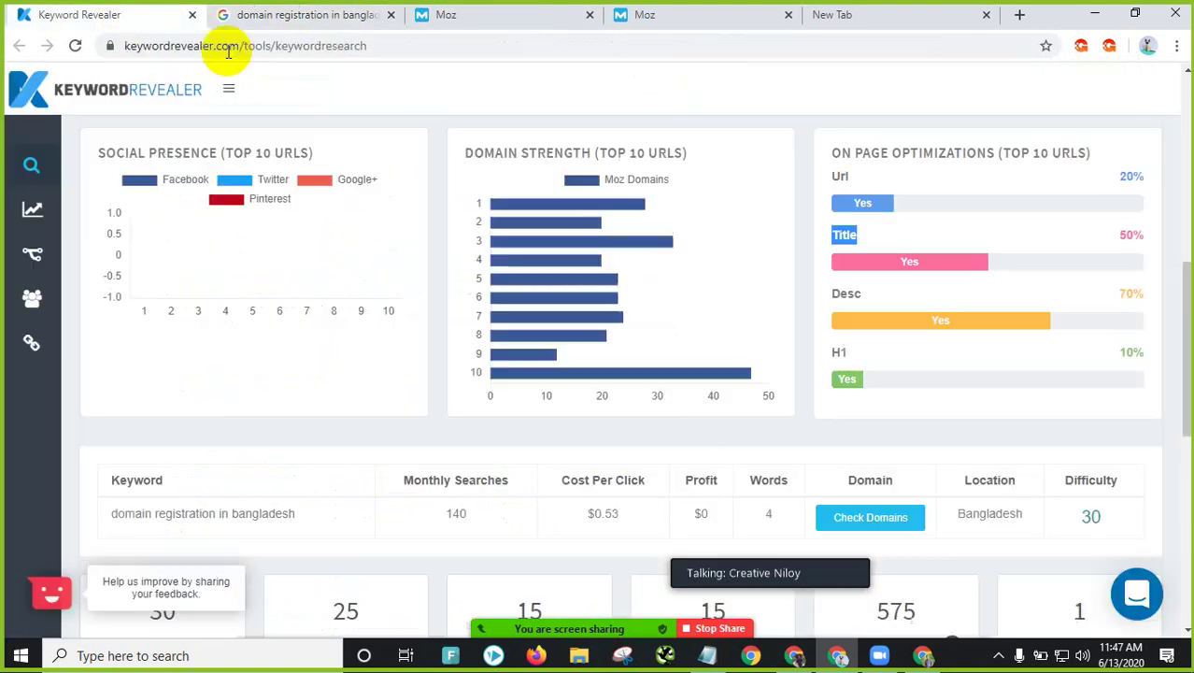
left_click(284, 14)
left_click(840, 657)
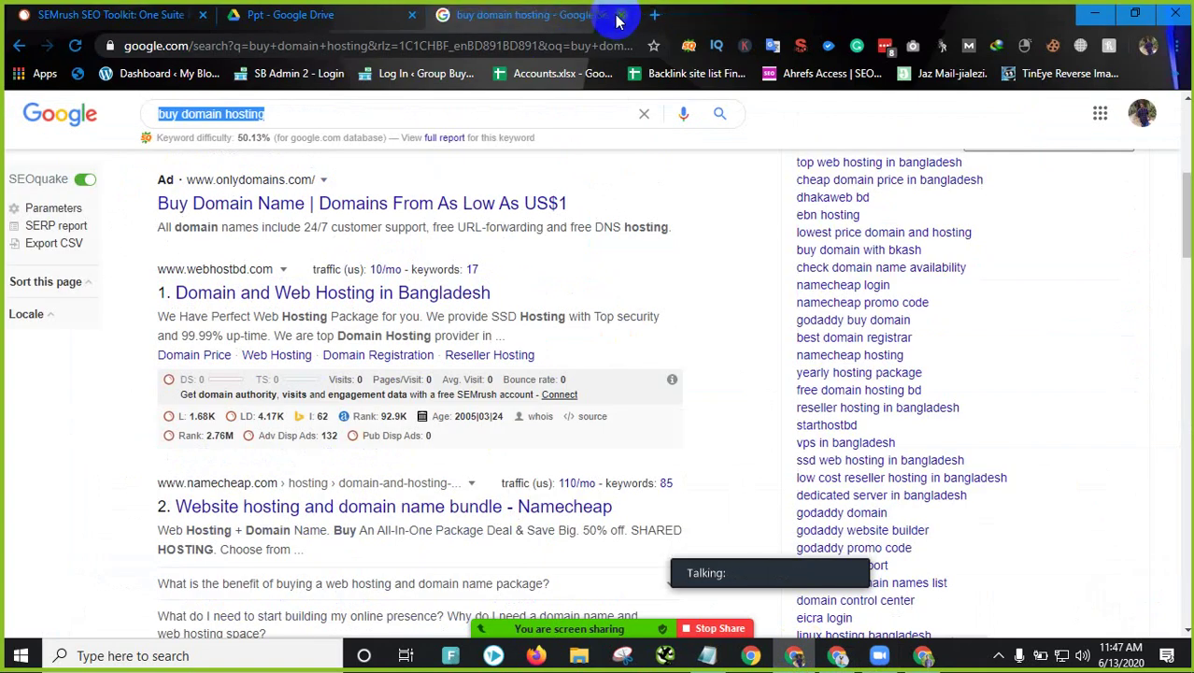
left_click(923, 656)
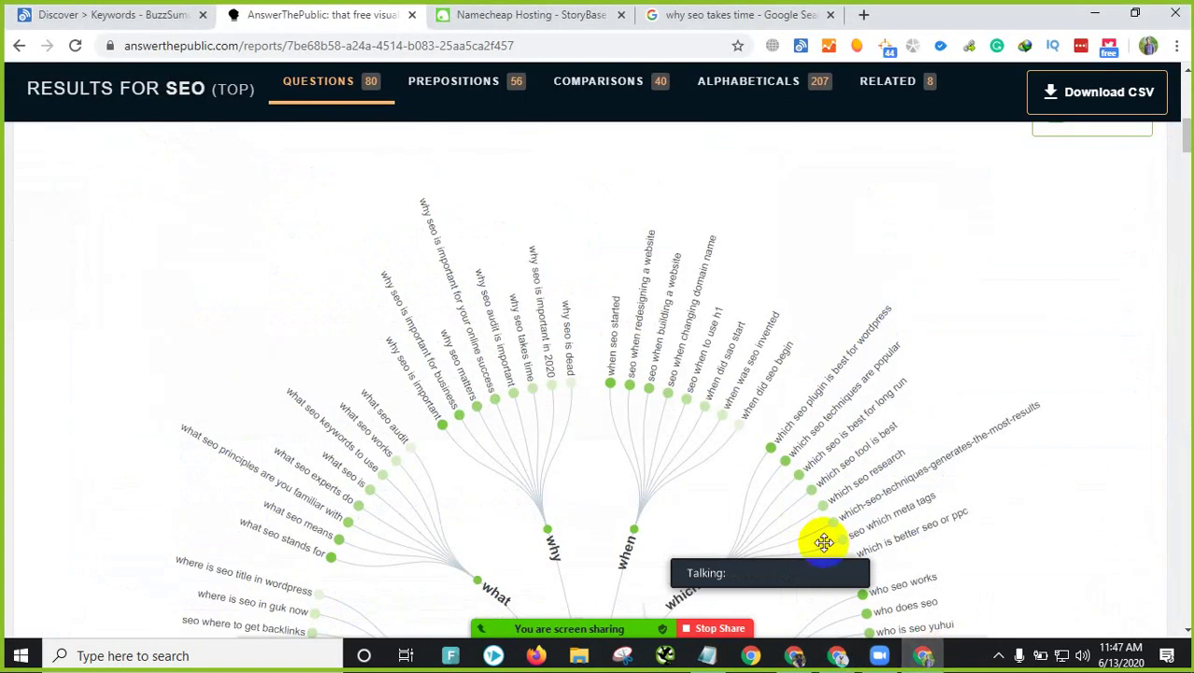
left_click(837, 655)
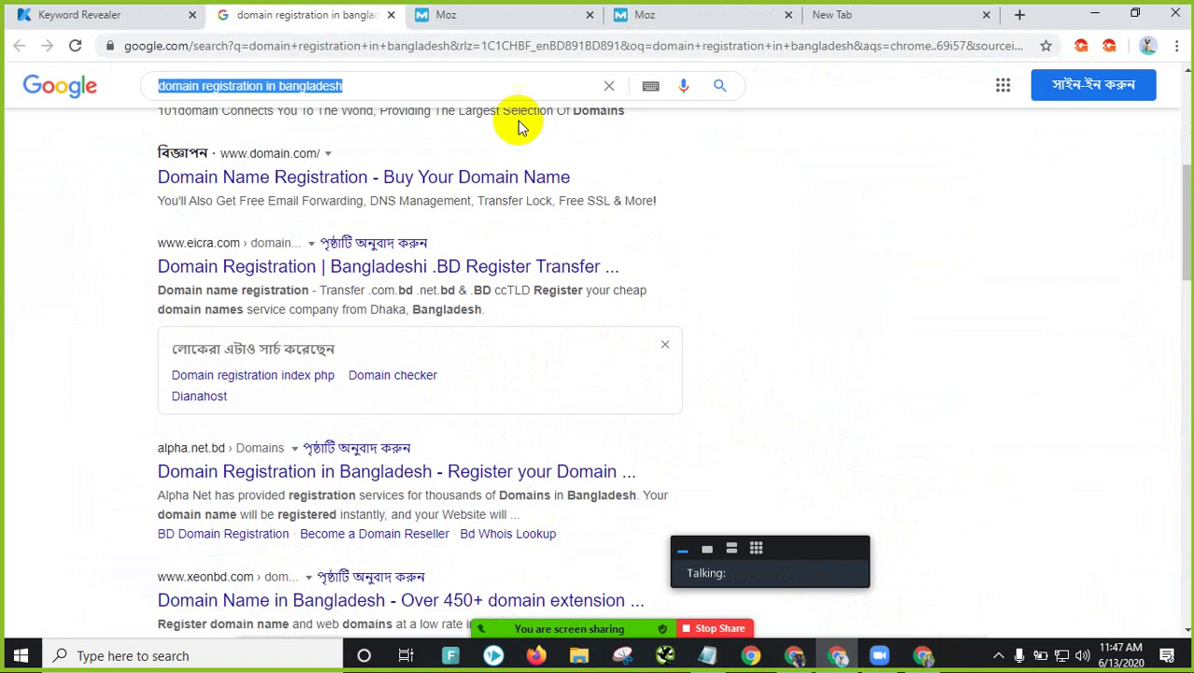
left_click(66, 345)
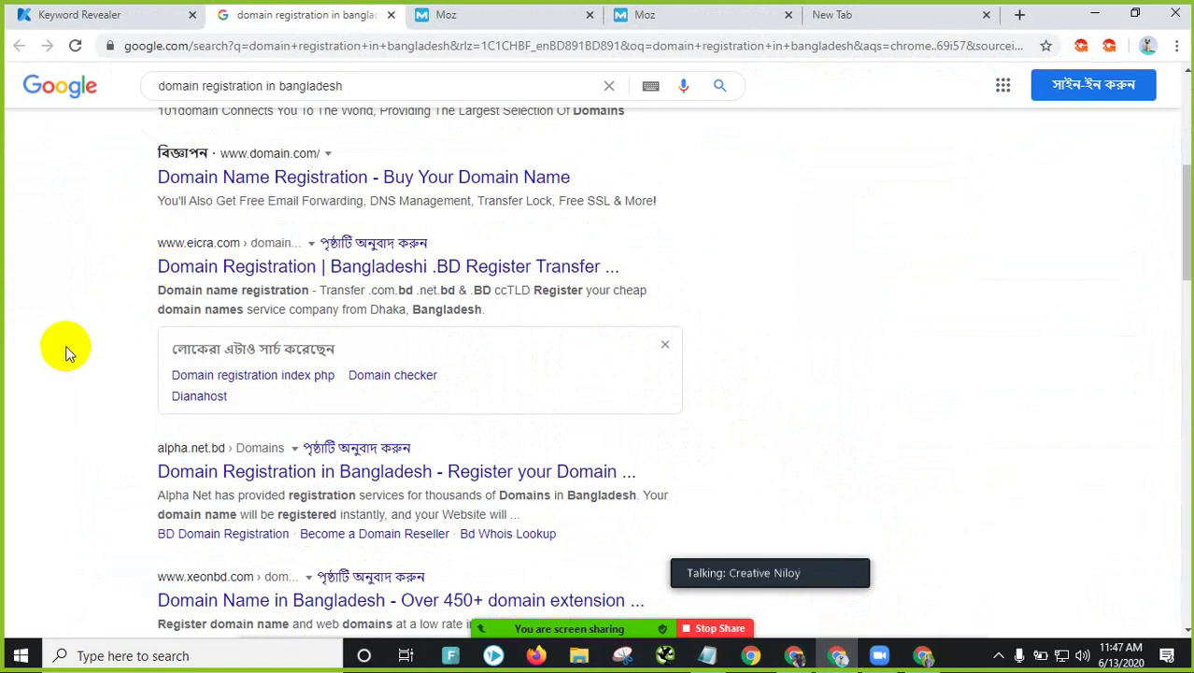
Step: Highlight the eicra.com result's title, the Google query and the result's description to compare their wording
left_click_drag(150, 268, 570, 266)
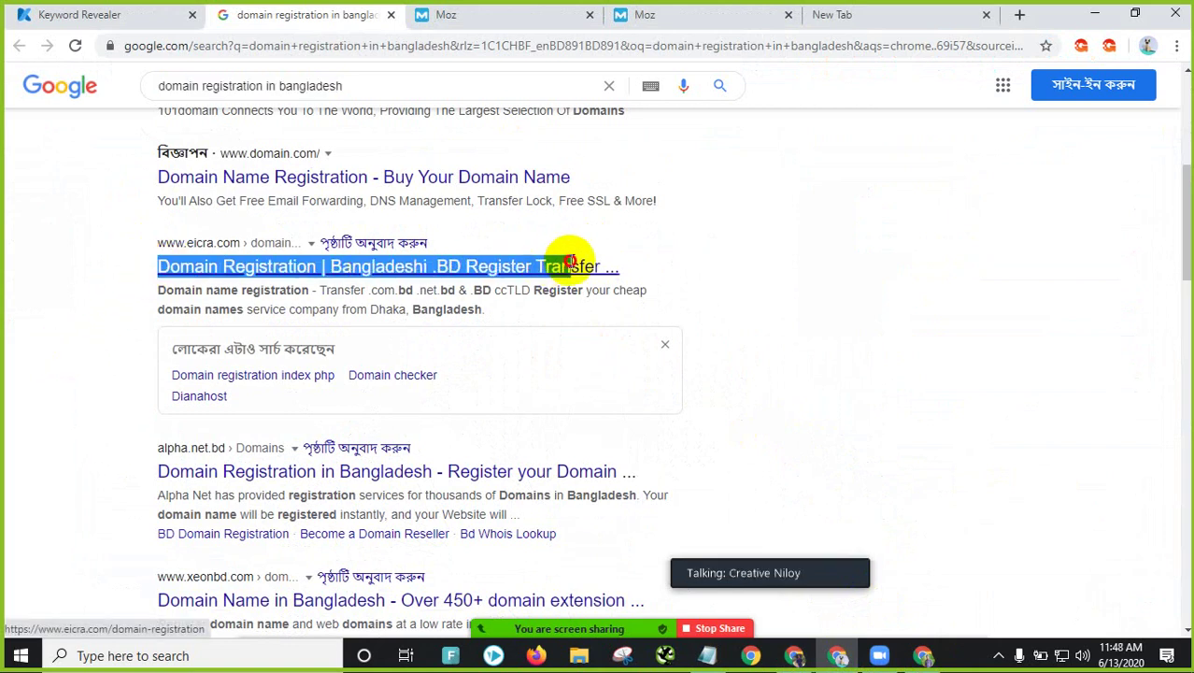
left_click_drag(347, 87, 154, 86)
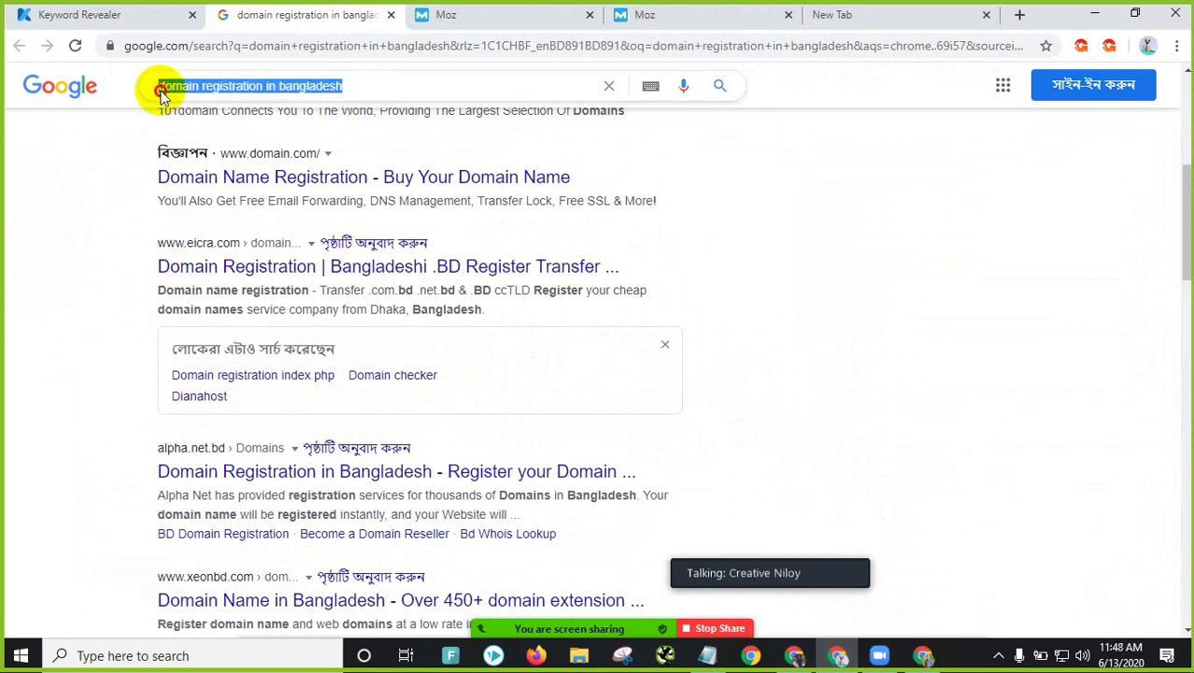
left_click(28, 285)
left_click_drag(155, 287, 460, 310)
left_click(116, 312)
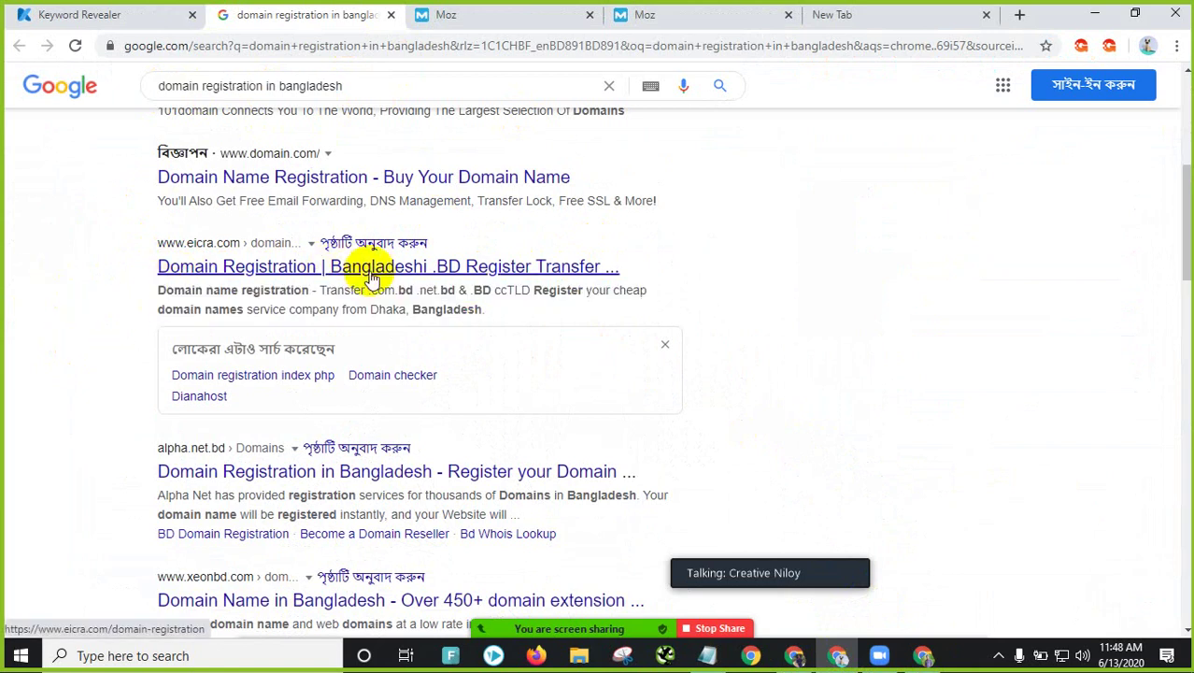
Step: Open the eicra.com result in a new tab and highlight the page's "Search Your Domain Name" heading
right_click(373, 266)
left_click(401, 282)
left_click(464, 12)
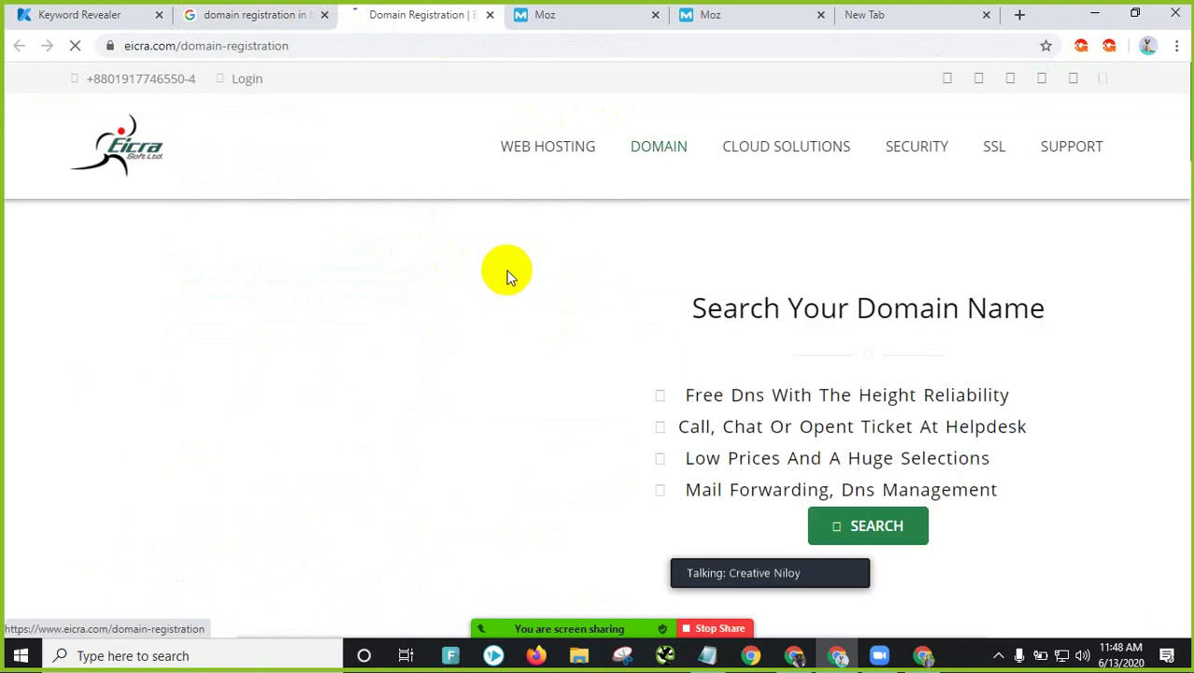
scroll(753, 333, "down", 5)
scroll(743, 316, "up", 5)
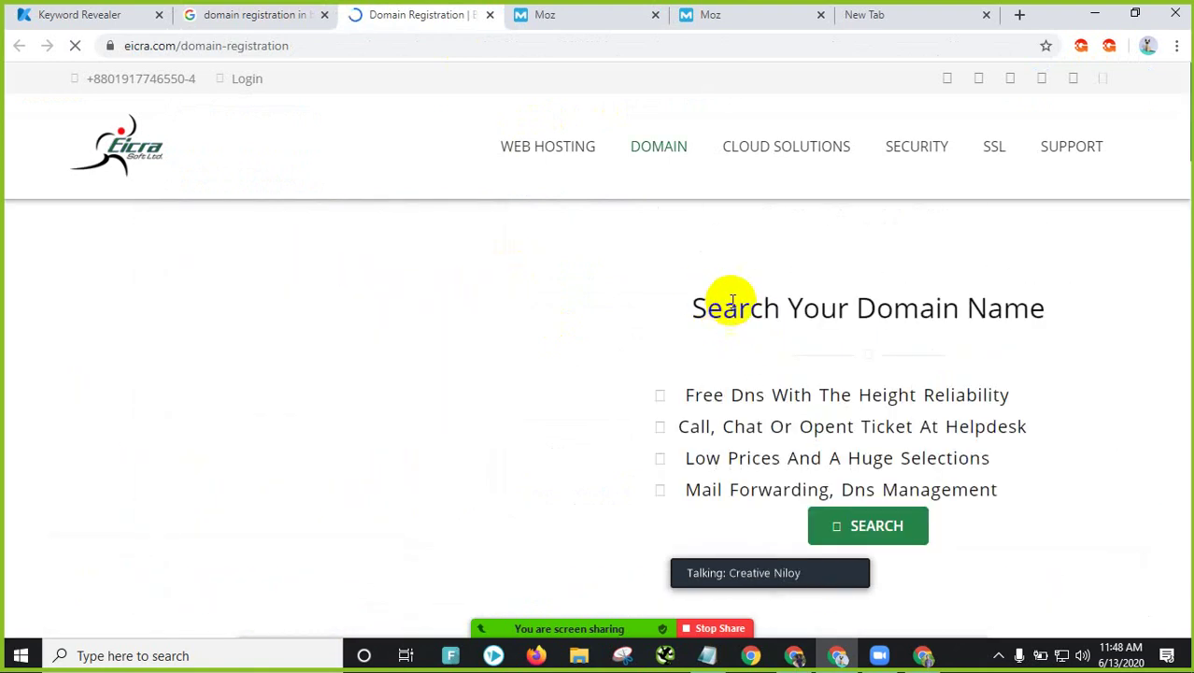
left_click_drag(688, 309, 1060, 312)
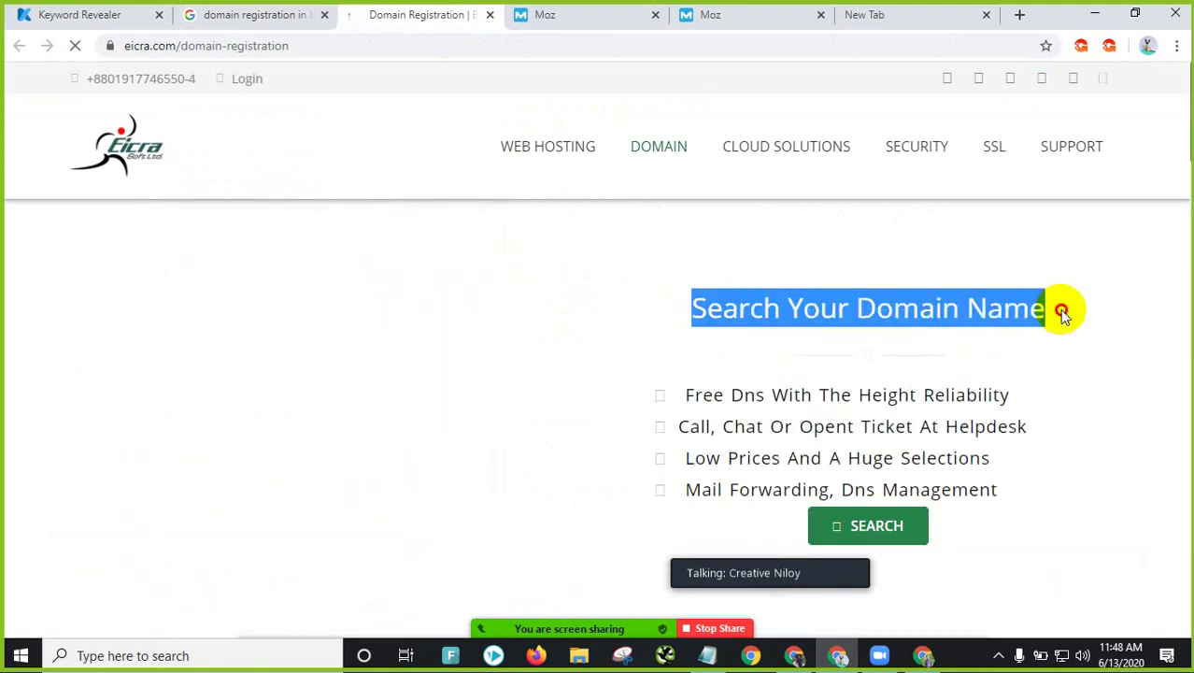
Step: Highlight the Google query to compare it with the eicra.com page's headings, and close the eicra.com page
left_click(245, 15)
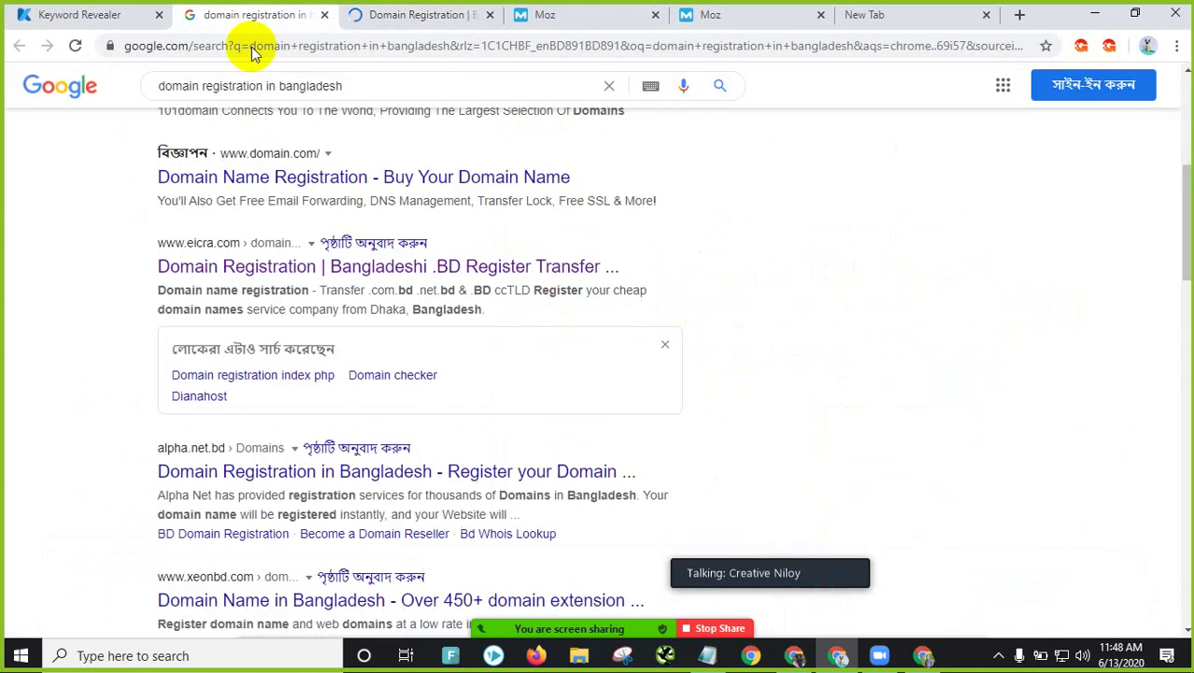
triple_click(231, 82)
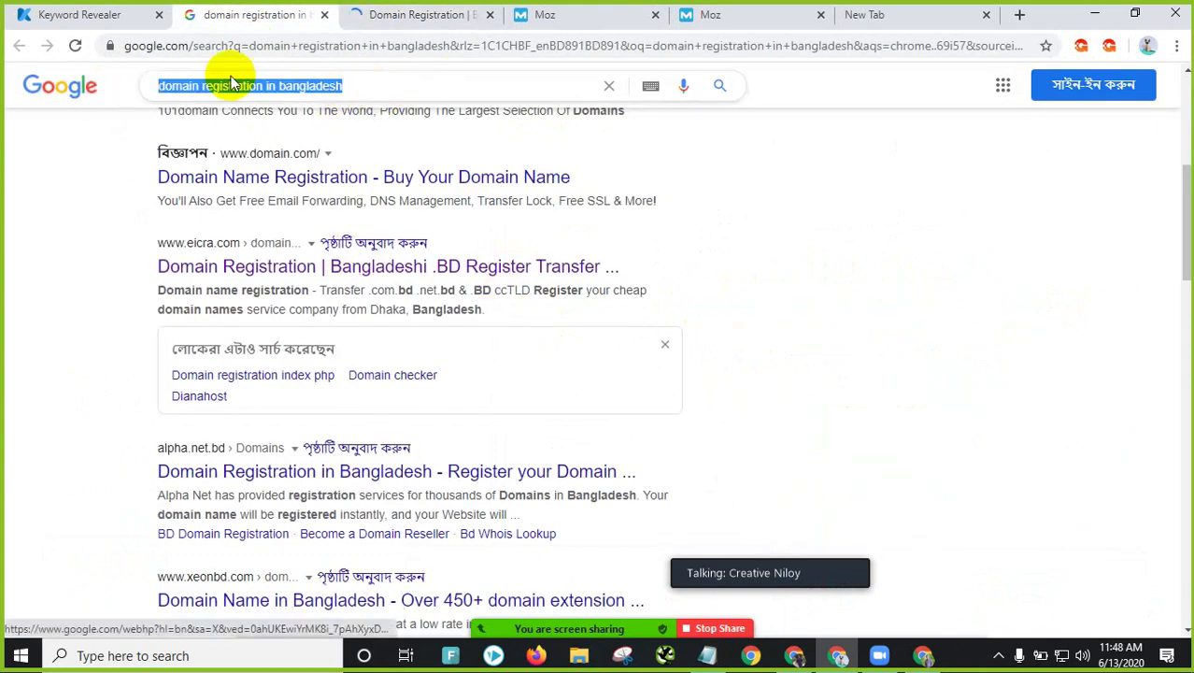
left_click(415, 14)
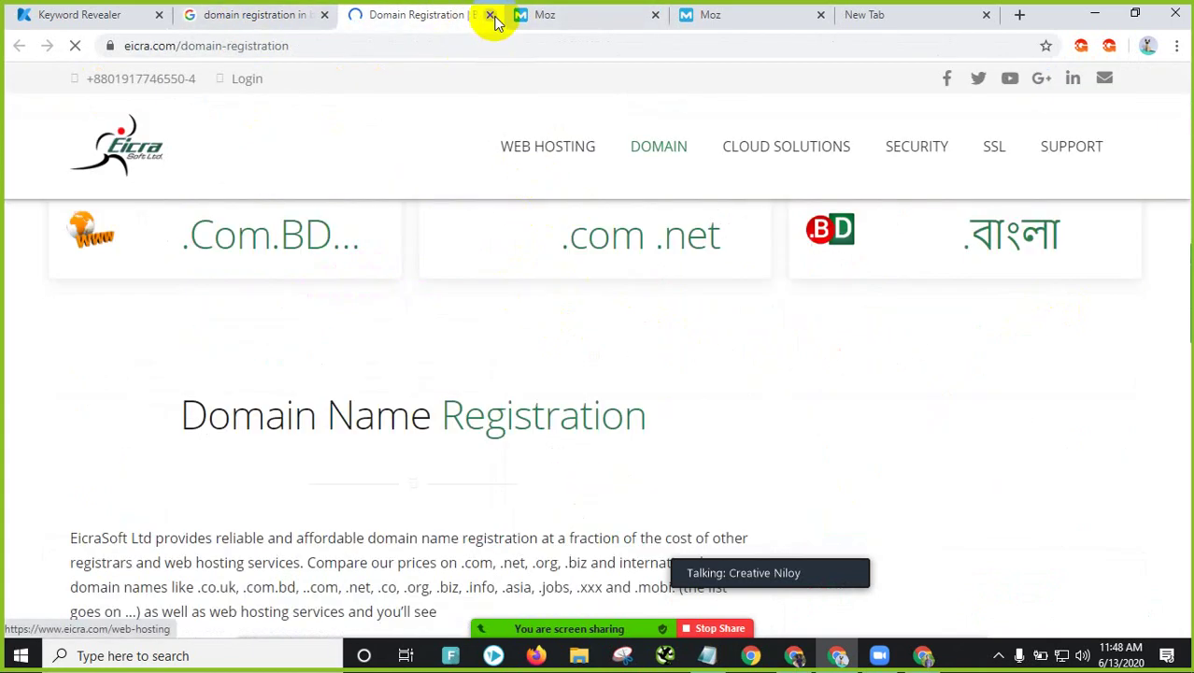
left_click(489, 14)
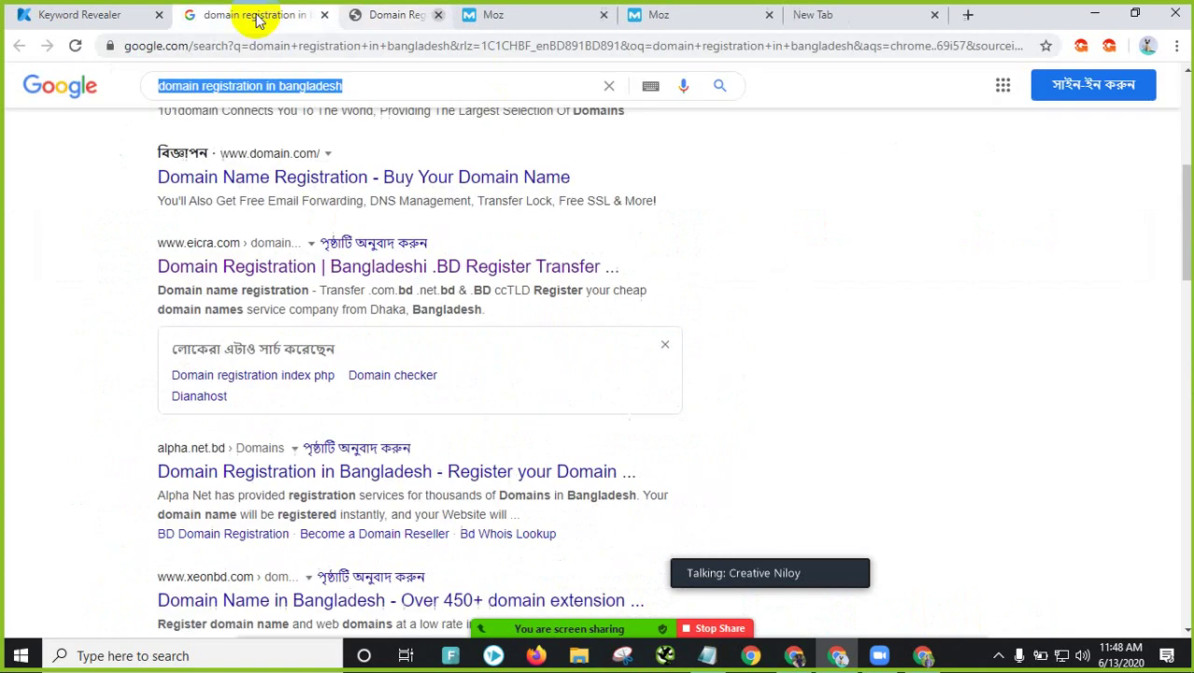
Step: Switch to Keyword Revealer and highlight the On Page Optimizations percentages to examine the Url, Title, Desc and H1 scores
left_click(101, 14)
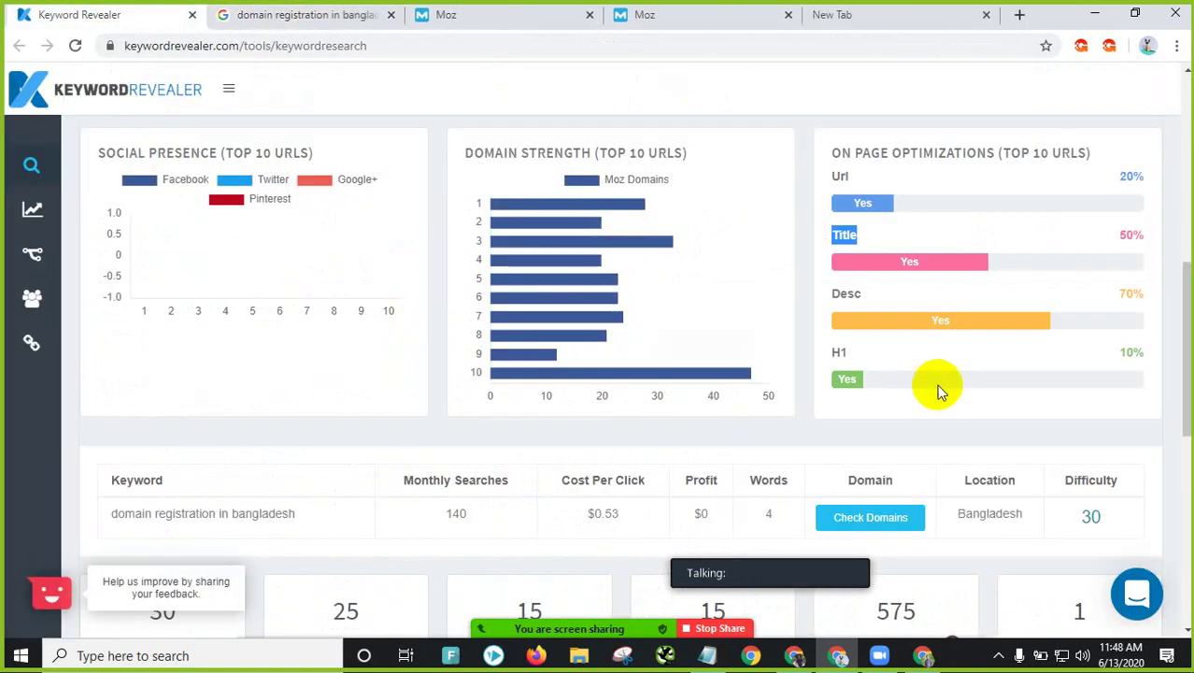
scroll(937, 397, "down", 4)
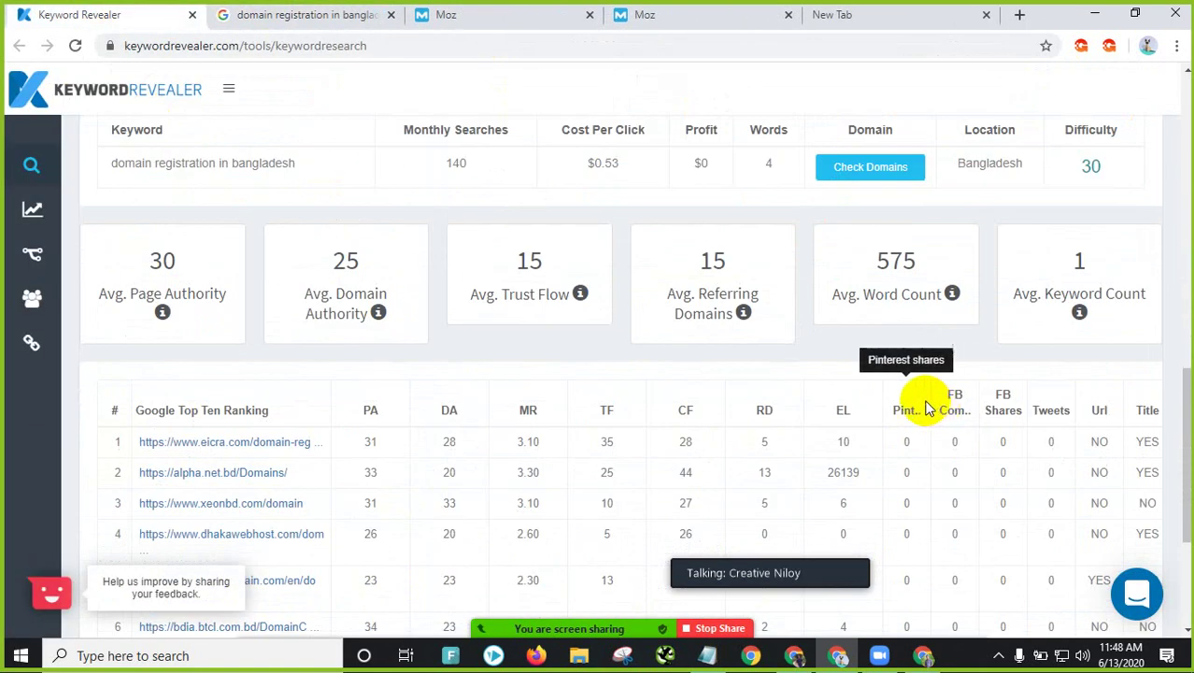
scroll(883, 372, "up", 5)
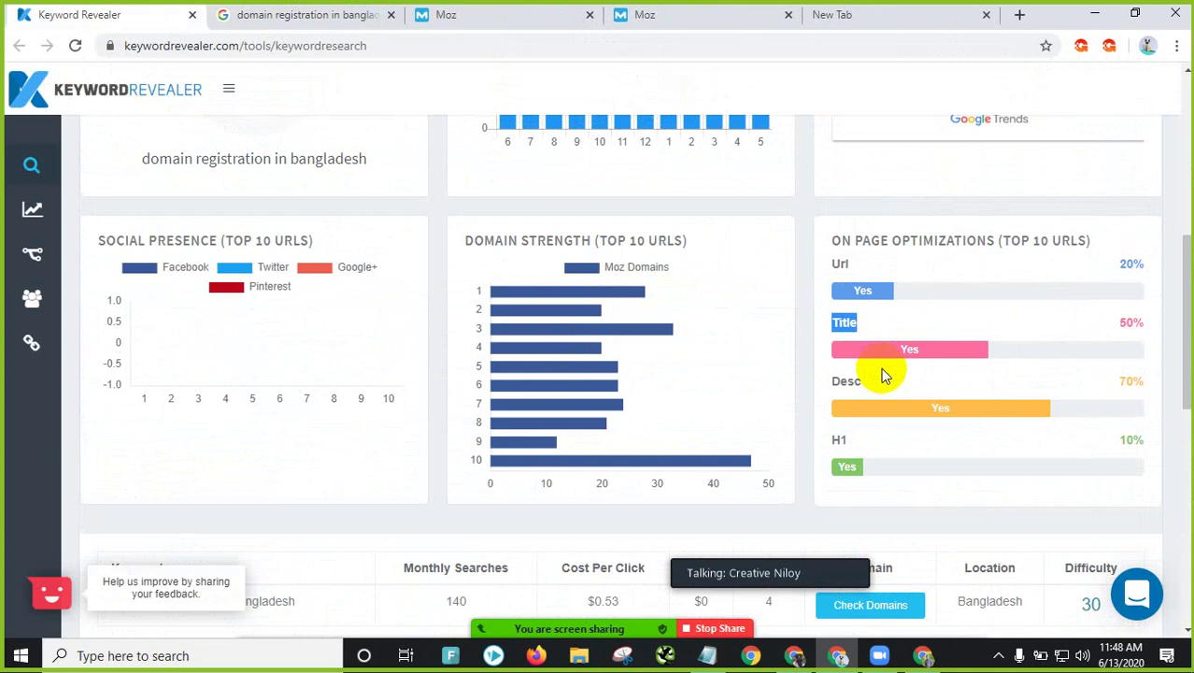
left_click(872, 327)
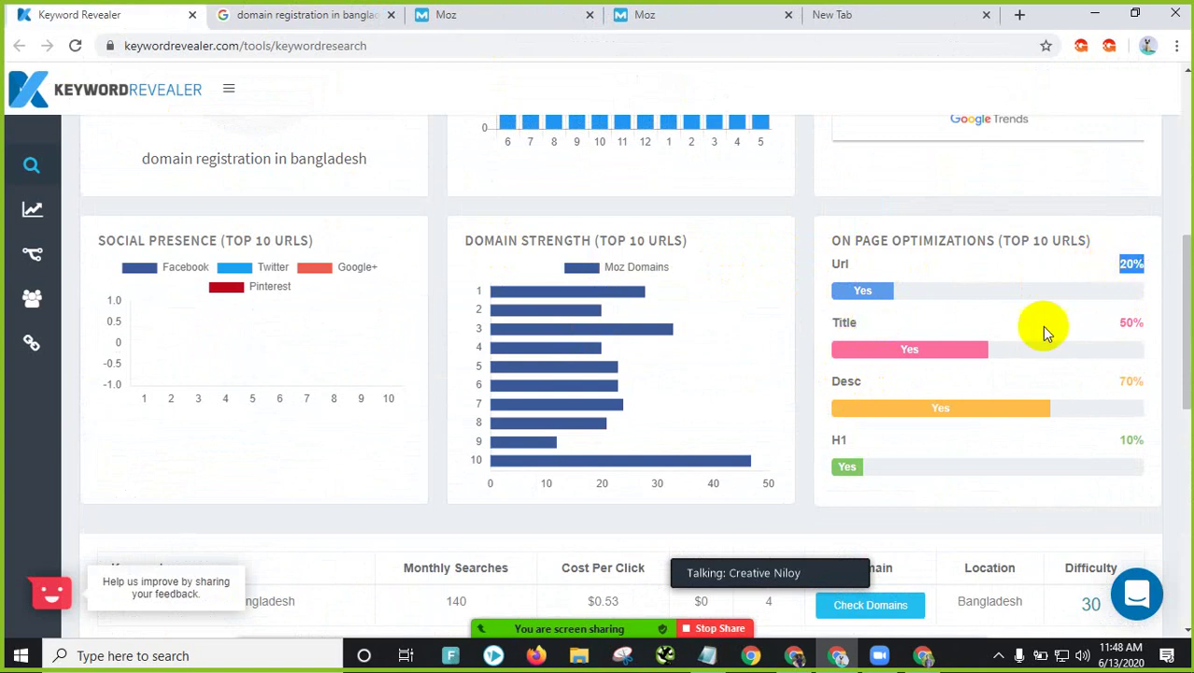
left_click_drag(1120, 322, 1126, 323)
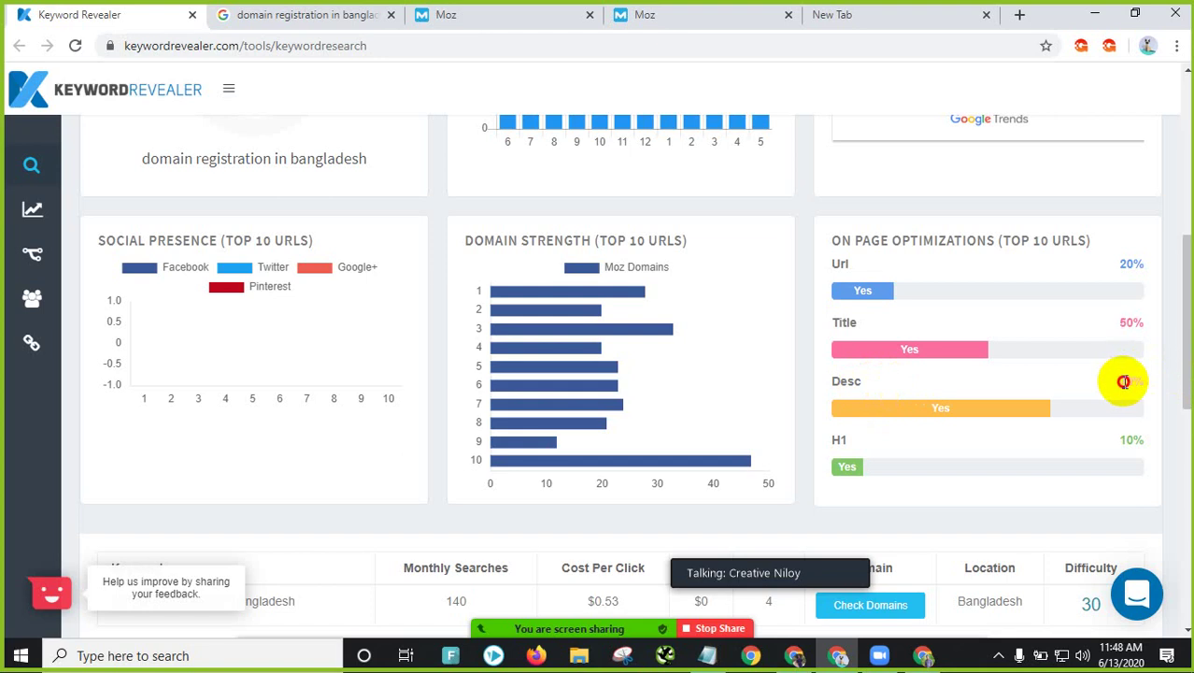
left_click_drag(1117, 381, 1138, 381)
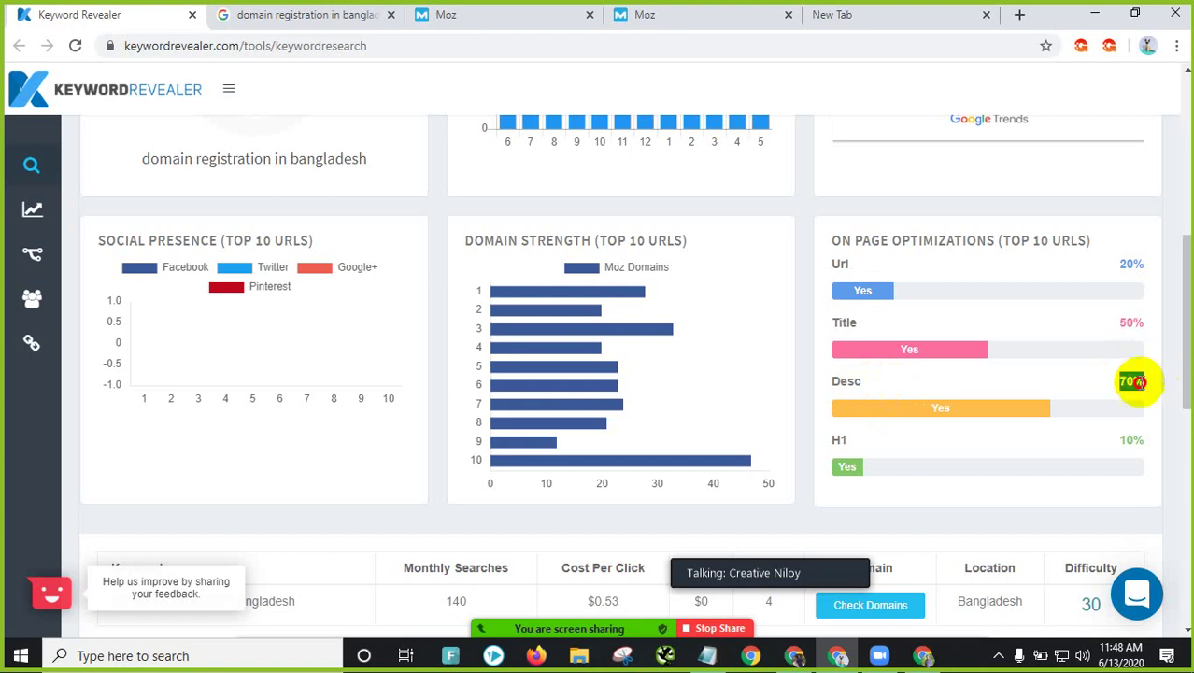
left_click(1133, 440)
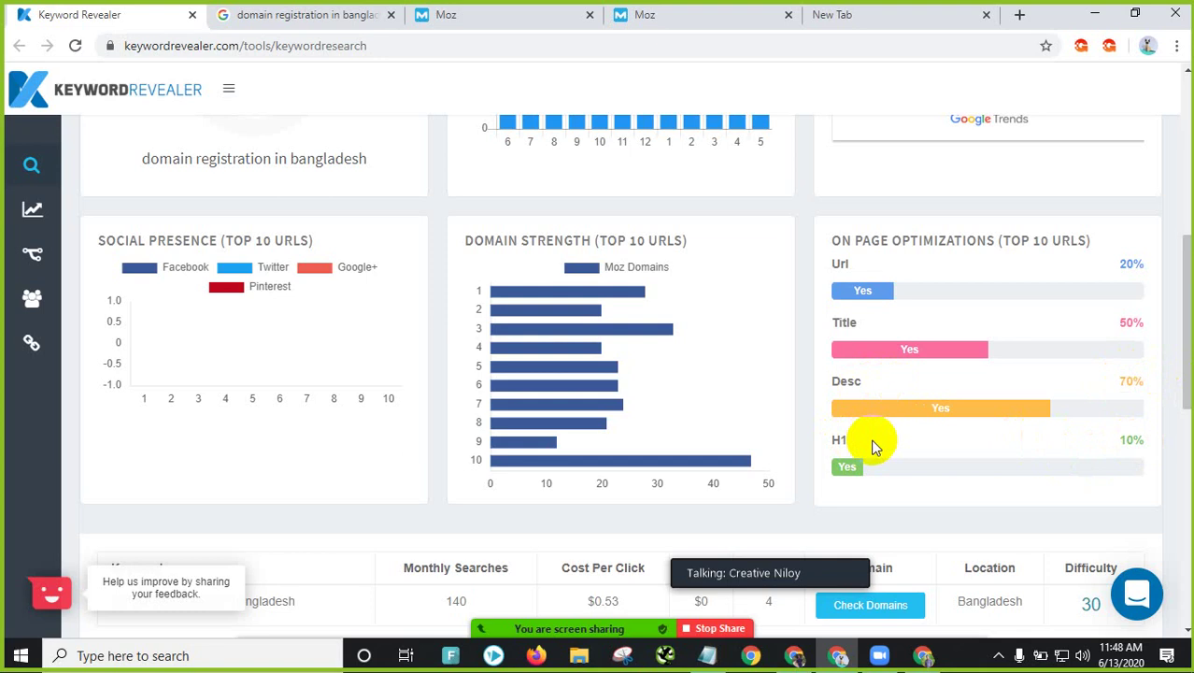
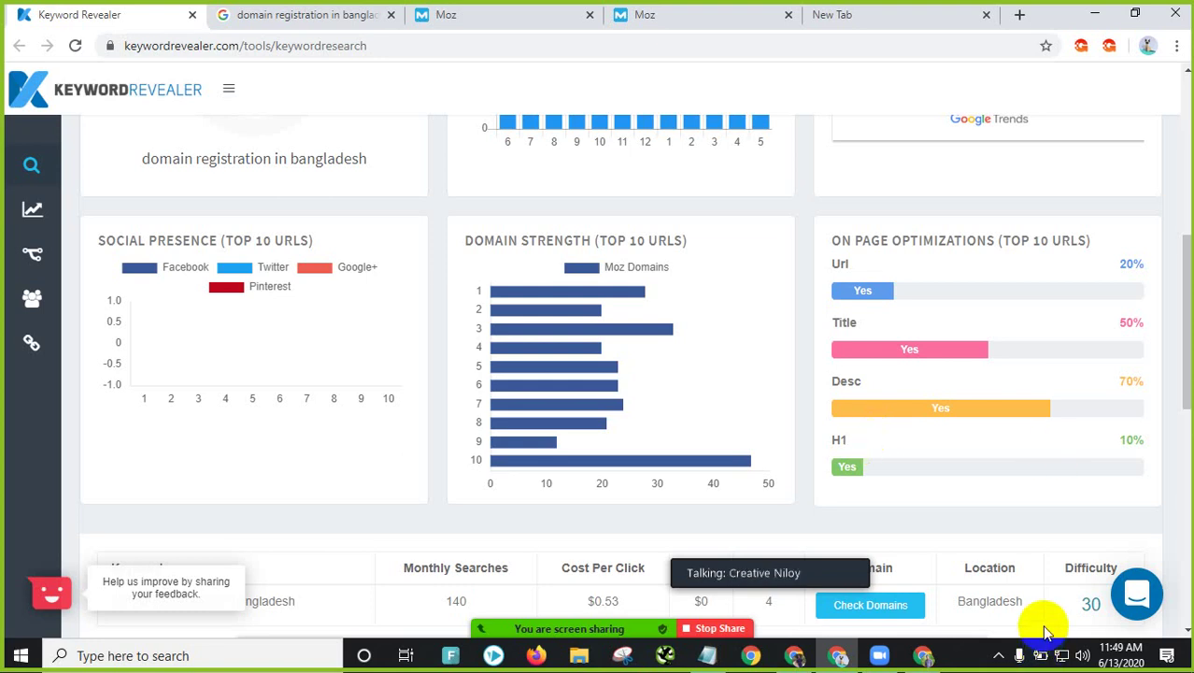
left_click(1062, 656)
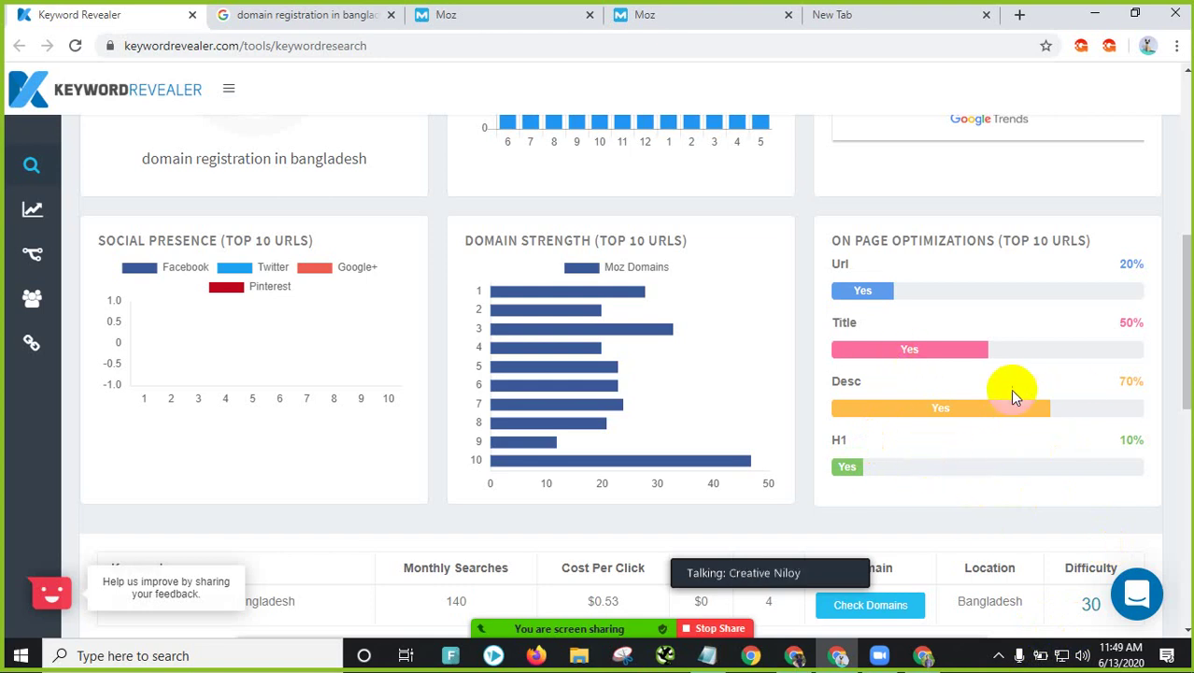
left_click(827, 268)
scroll(885, 315, "up", 6)
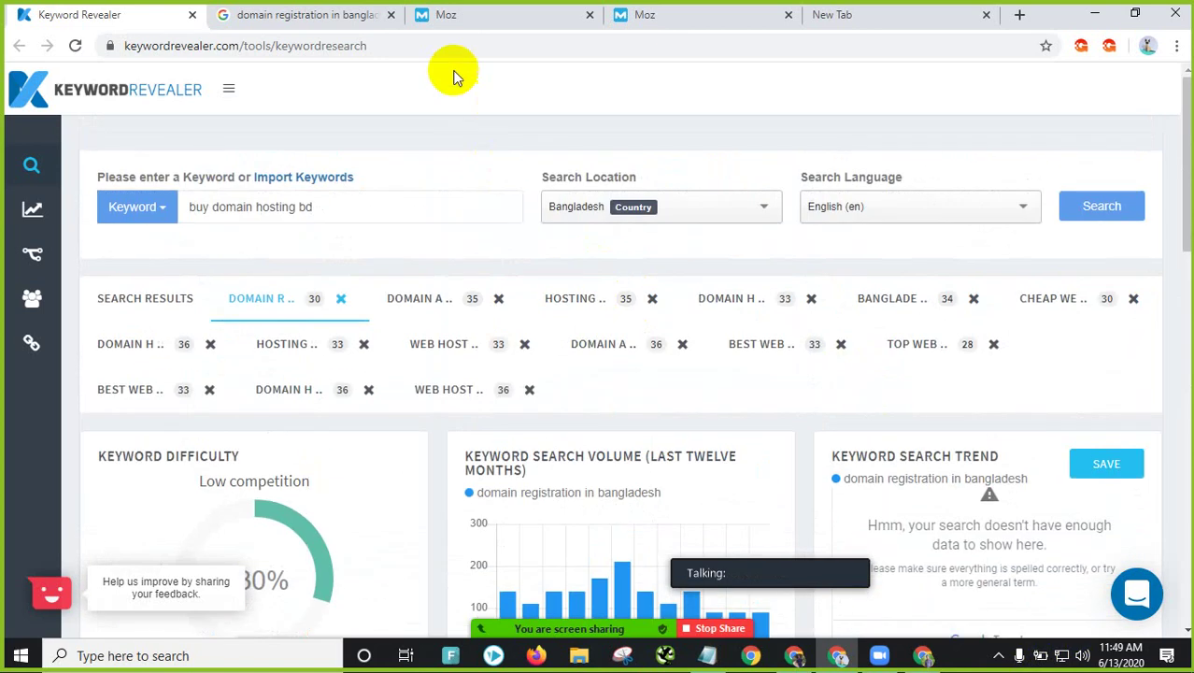
left_click(546, 16)
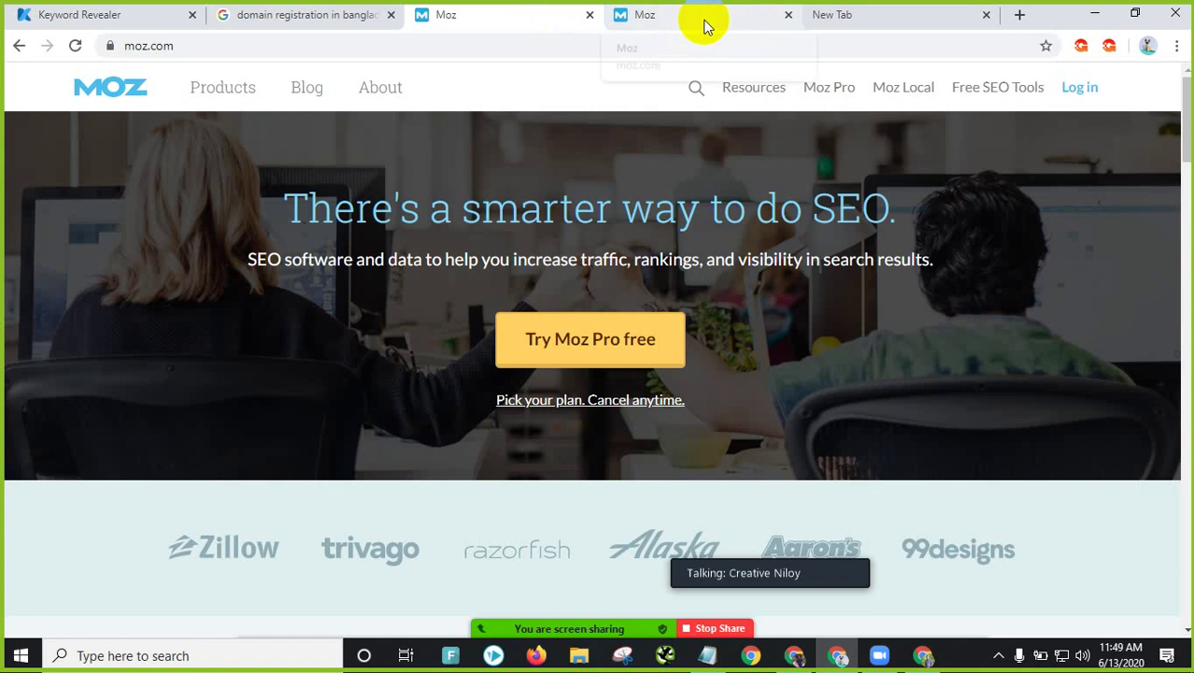
left_click(327, 16)
left_click(82, 16)
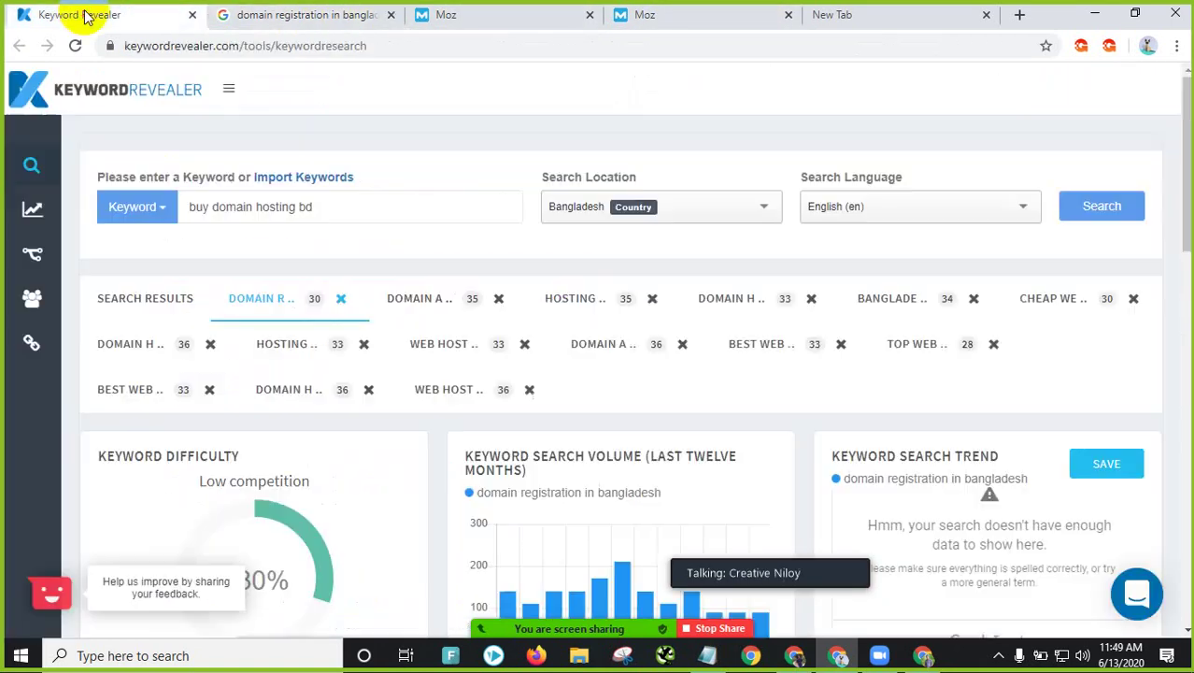
Step: Close both Moz tabs and the Google results tab, and return to Keyword Revealer
left_click(519, 26)
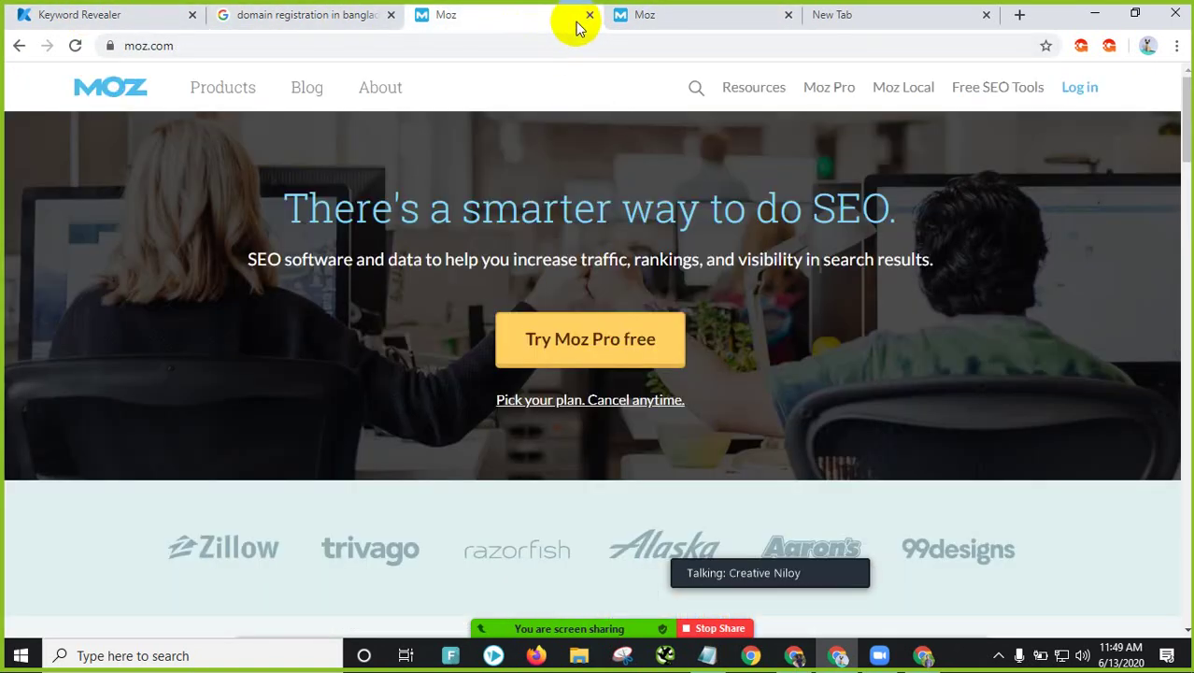
left_click(590, 16)
left_click(585, 15)
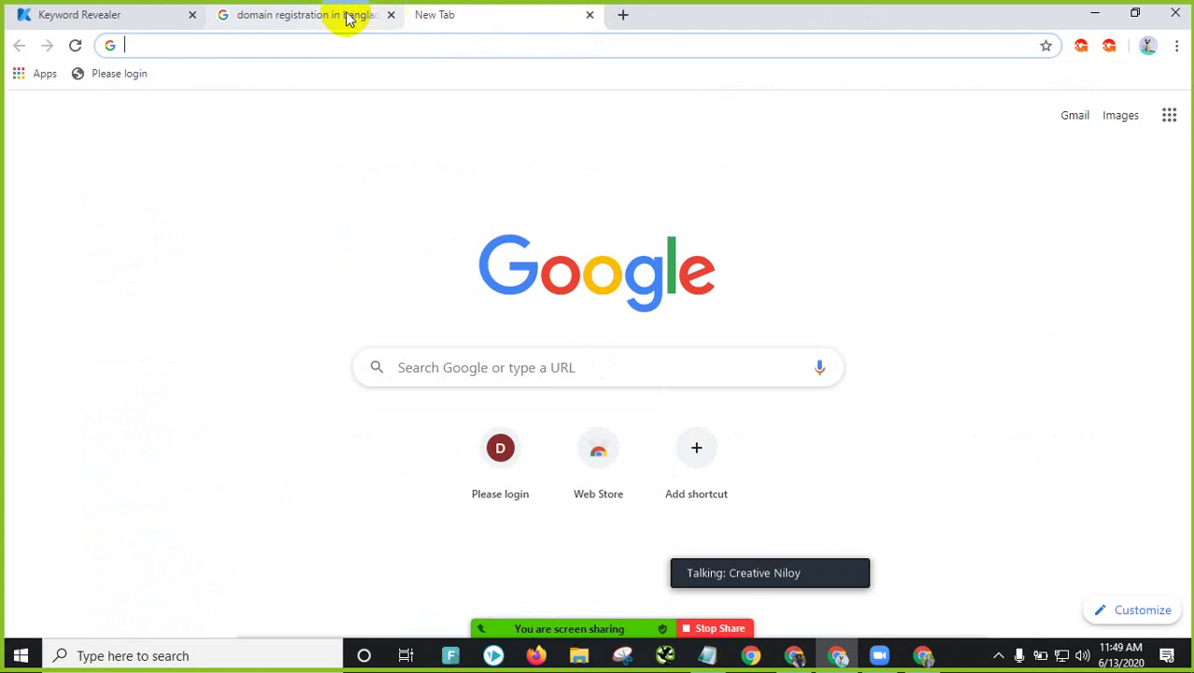
left_click(338, 17)
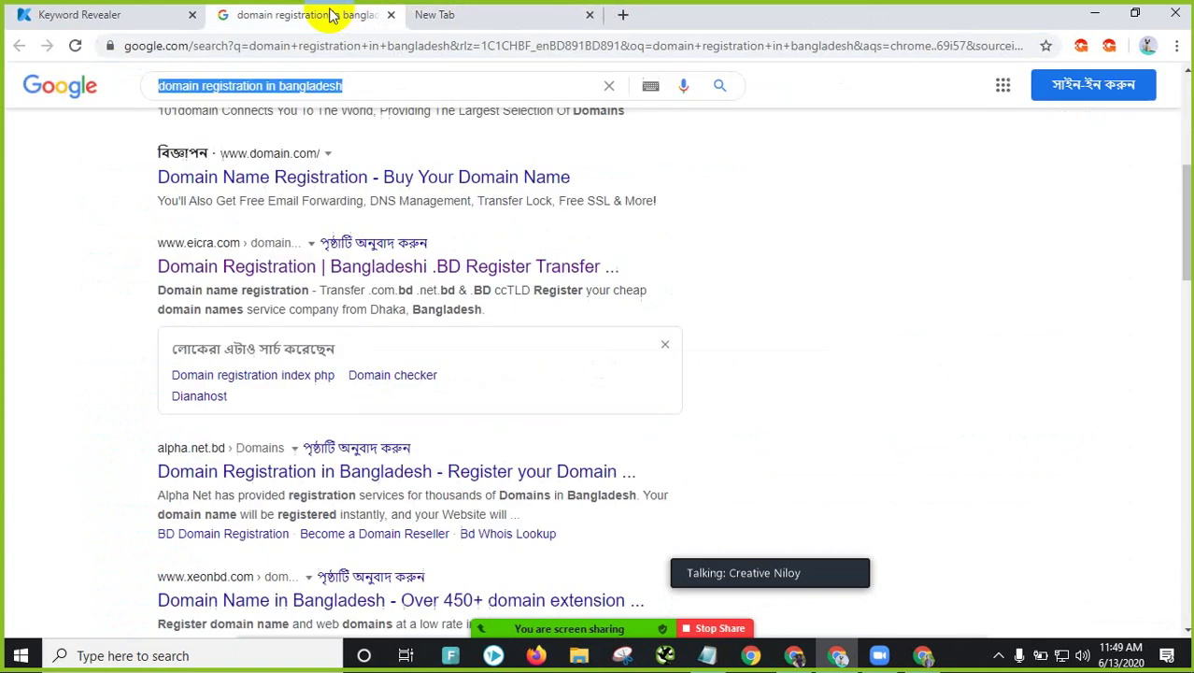
left_click(392, 16)
left_click(191, 14)
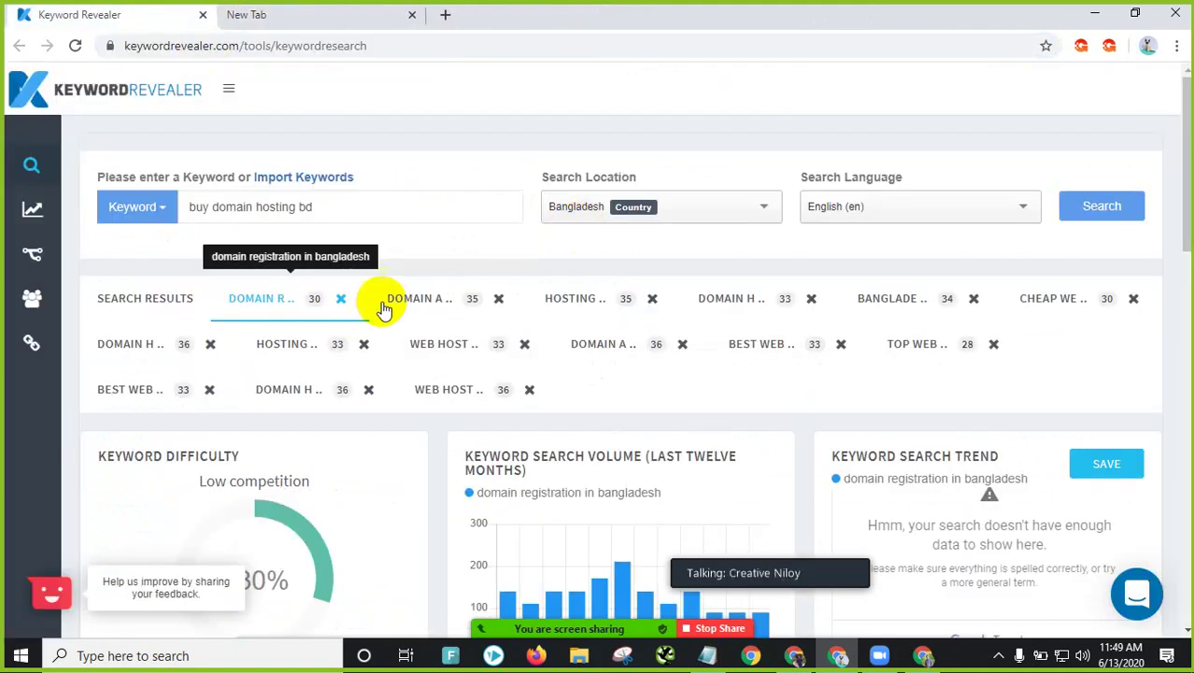
Step: Open the keyword report for "domain and hosting price in bangladesh" and highlight the keyword under its difficulty gauge
left_click(426, 300)
scroll(393, 388, "down", 3)
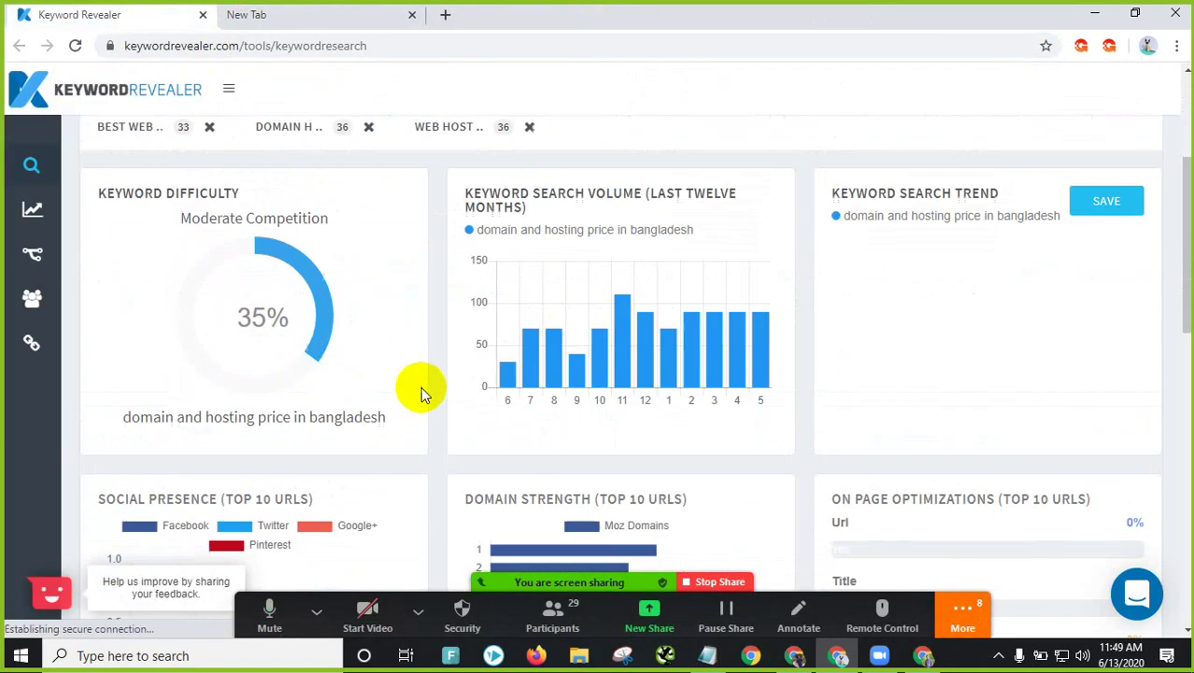
scroll(211, 380, "down", 1)
left_click_drag(126, 332, 371, 333)
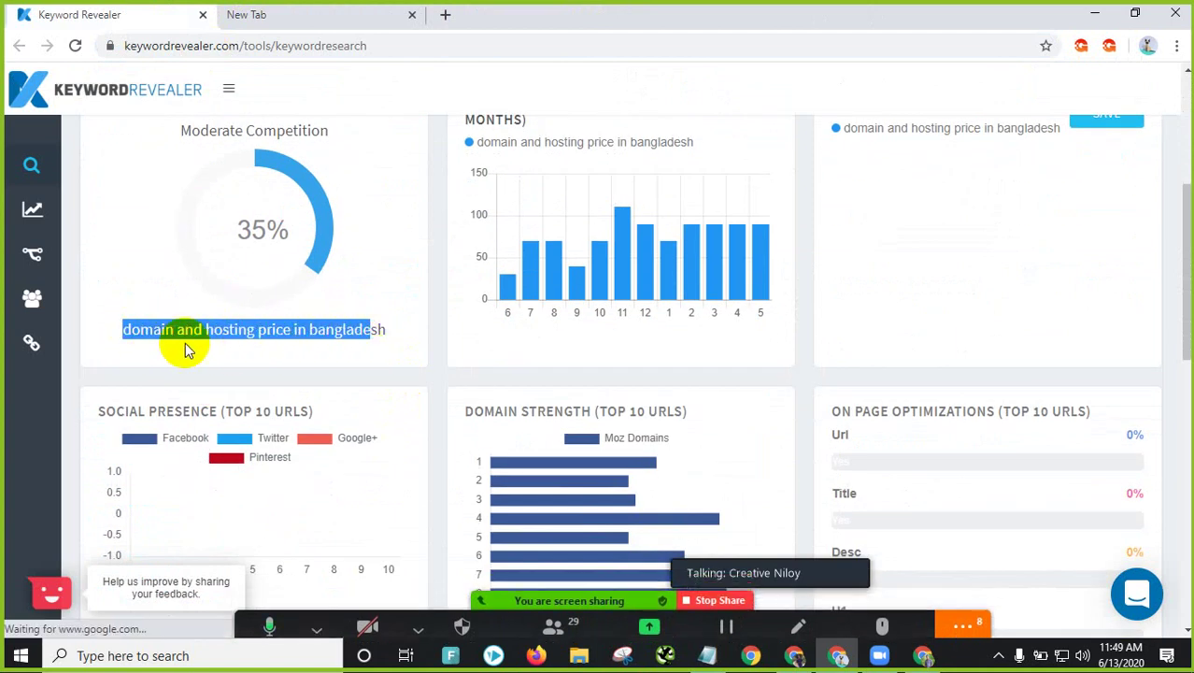
left_click(335, 341)
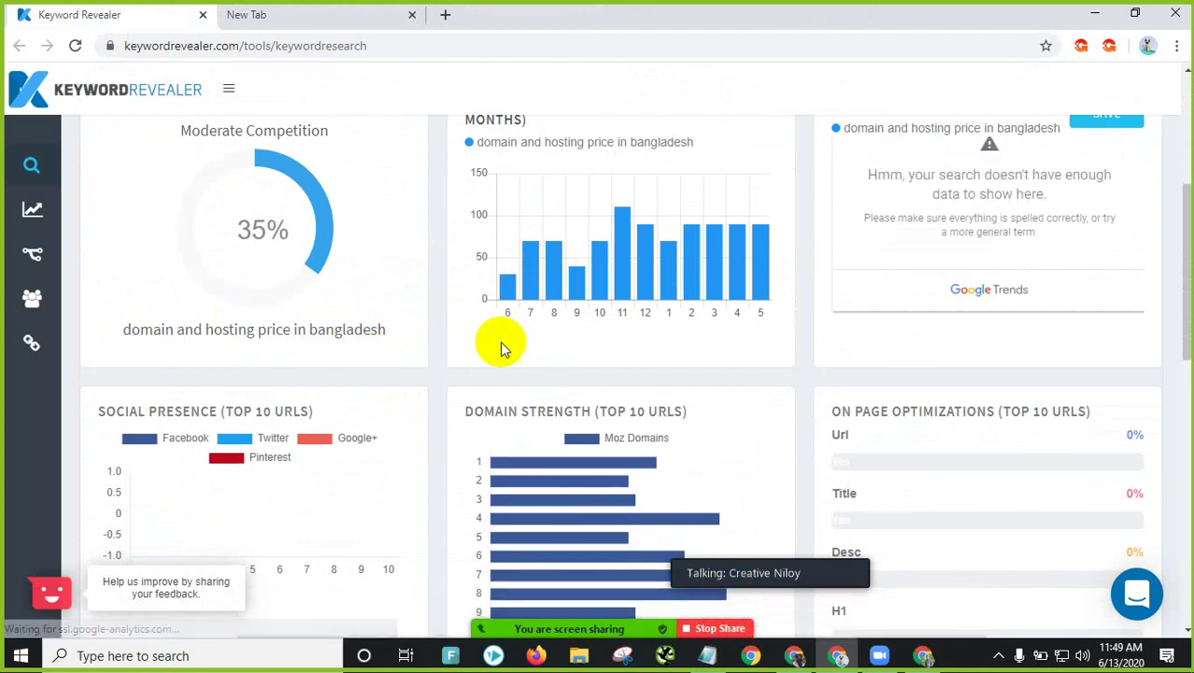
Step: Examine the report's domain strength chart and average authority figures, and highlight the competition level above the difficulty gauge
scroll(537, 359, "down", 3)
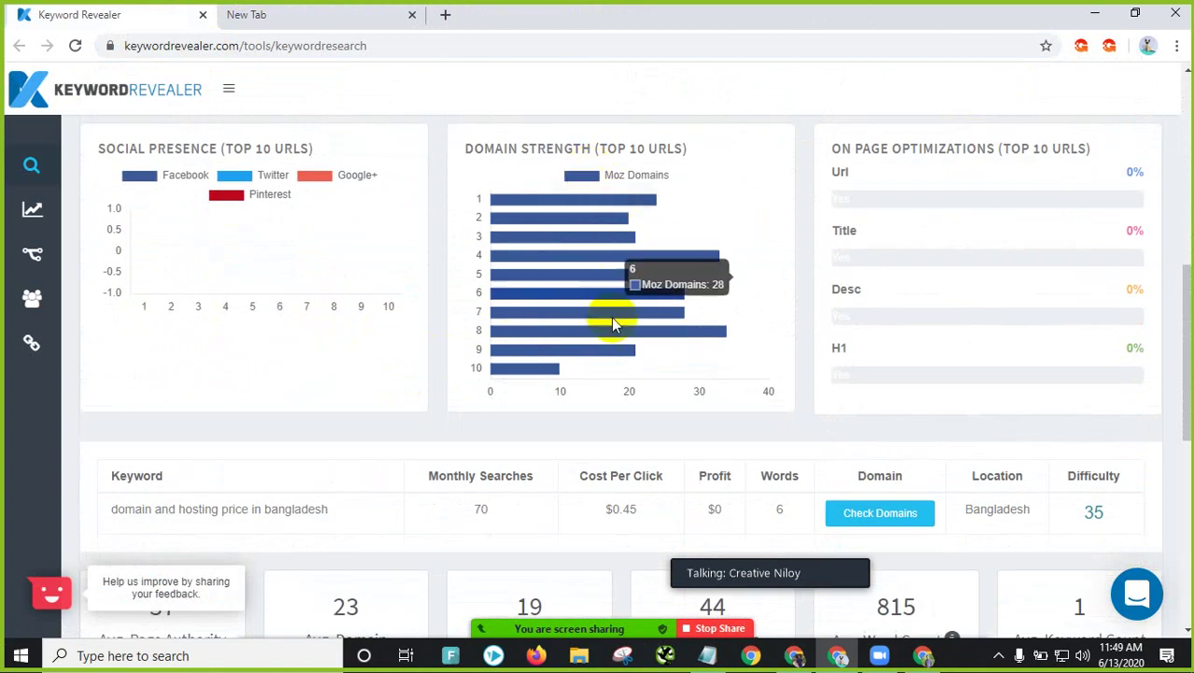
scroll(607, 313, "down", 3)
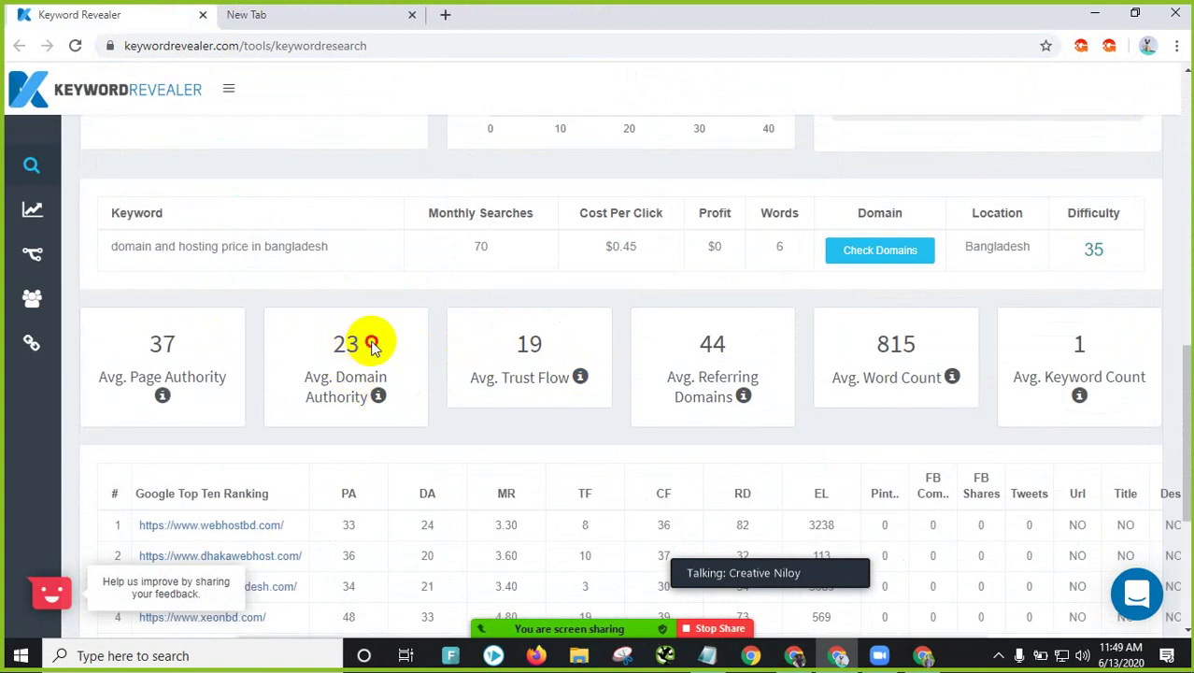
scroll(327, 347, "up", 6)
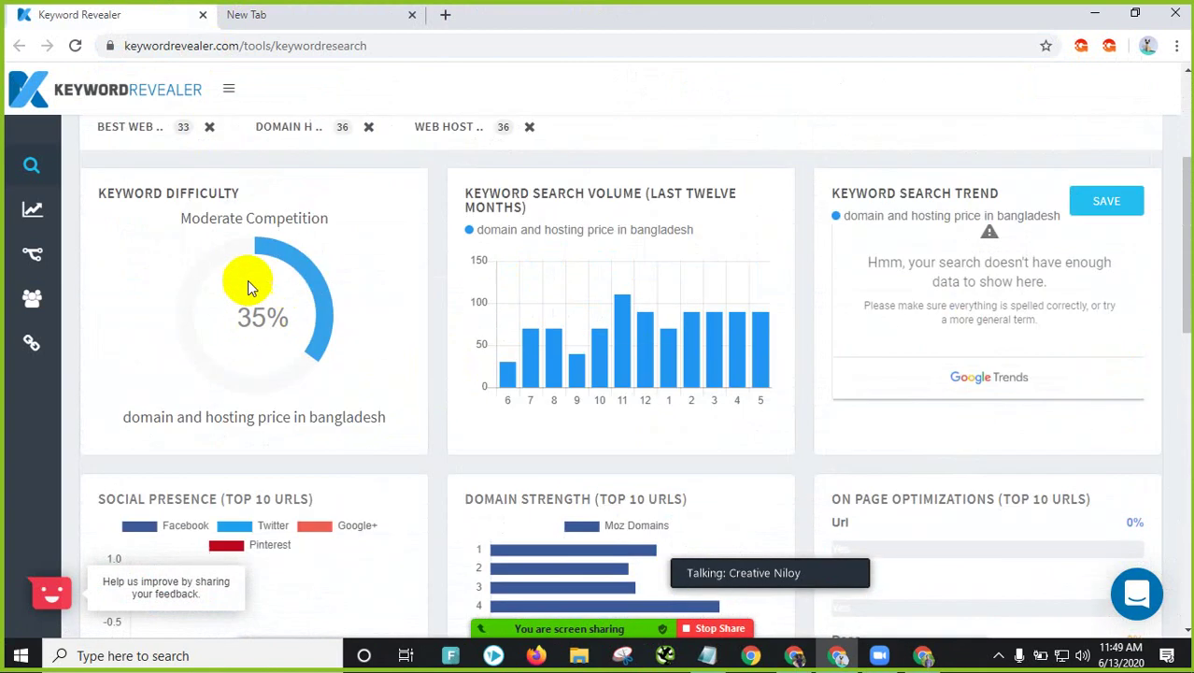
left_click_drag(184, 218, 426, 240)
scroll(665, 297, "down", 3)
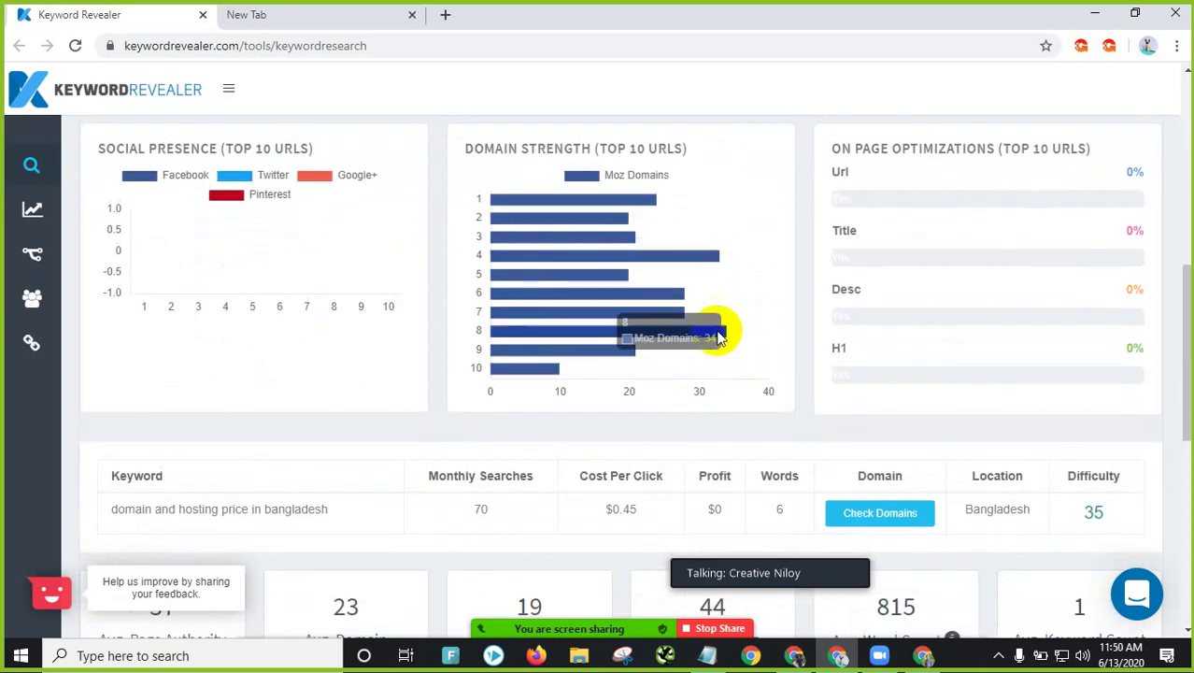
mouse_move(710, 259)
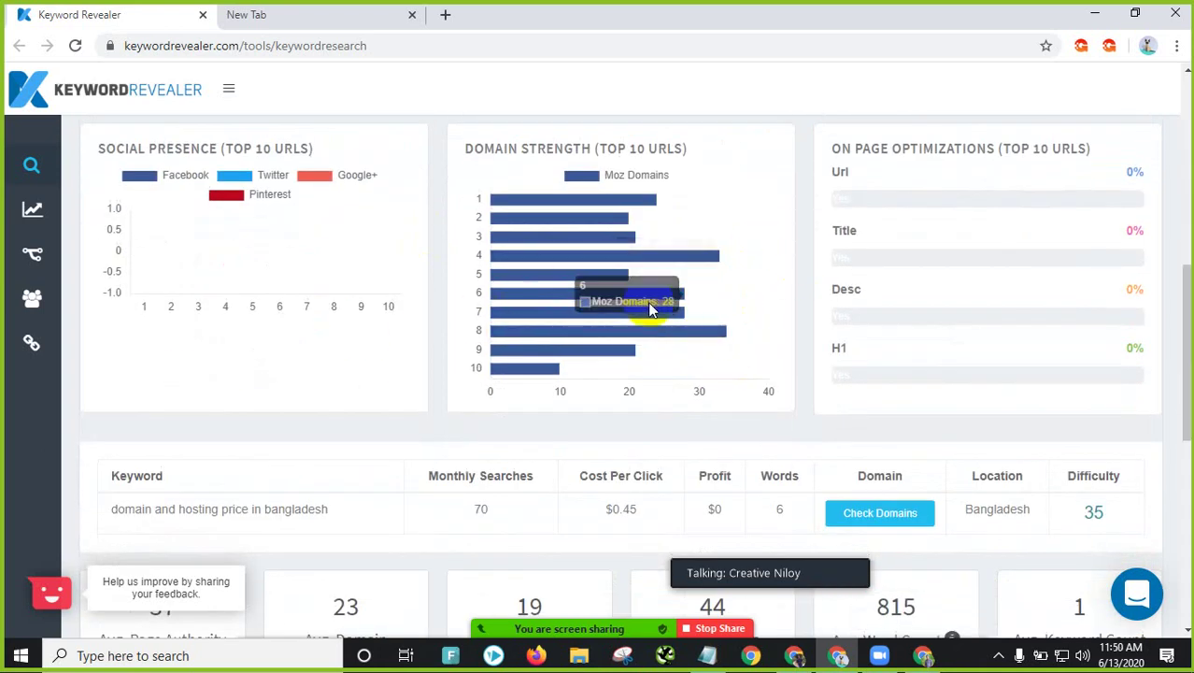
scroll(523, 308, "down", 2)
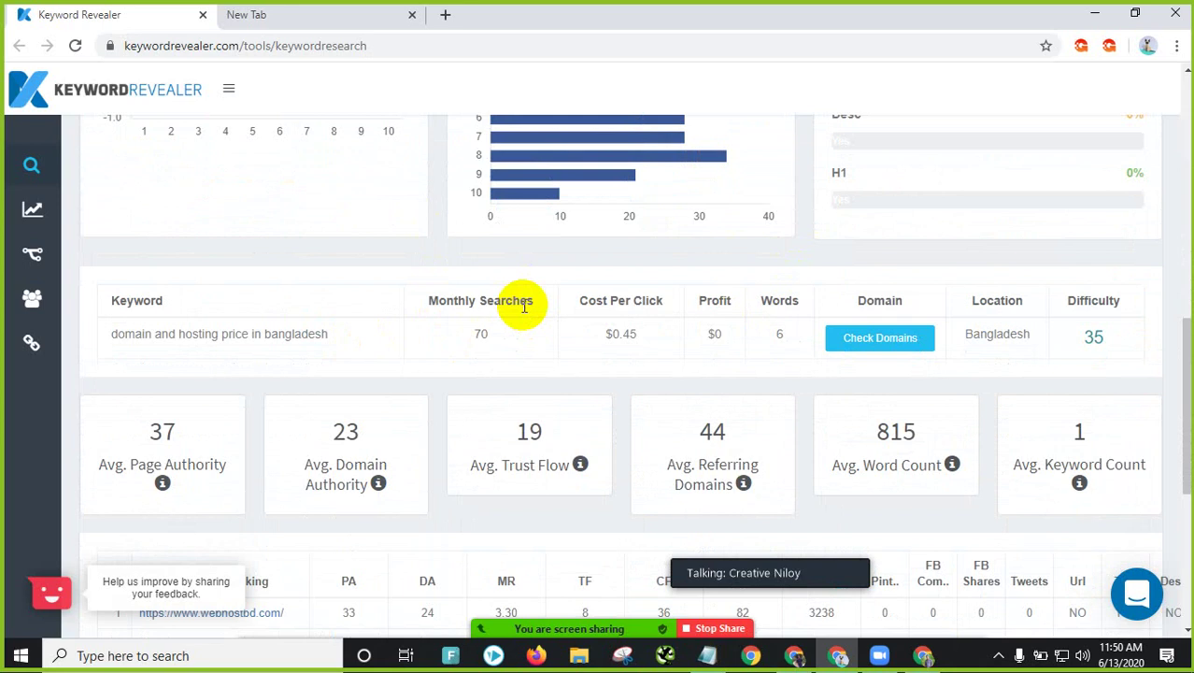
Step: Highlight the average page authority and average word count figures, and examine the Google top ten ranking table
left_click_drag(131, 430, 188, 432)
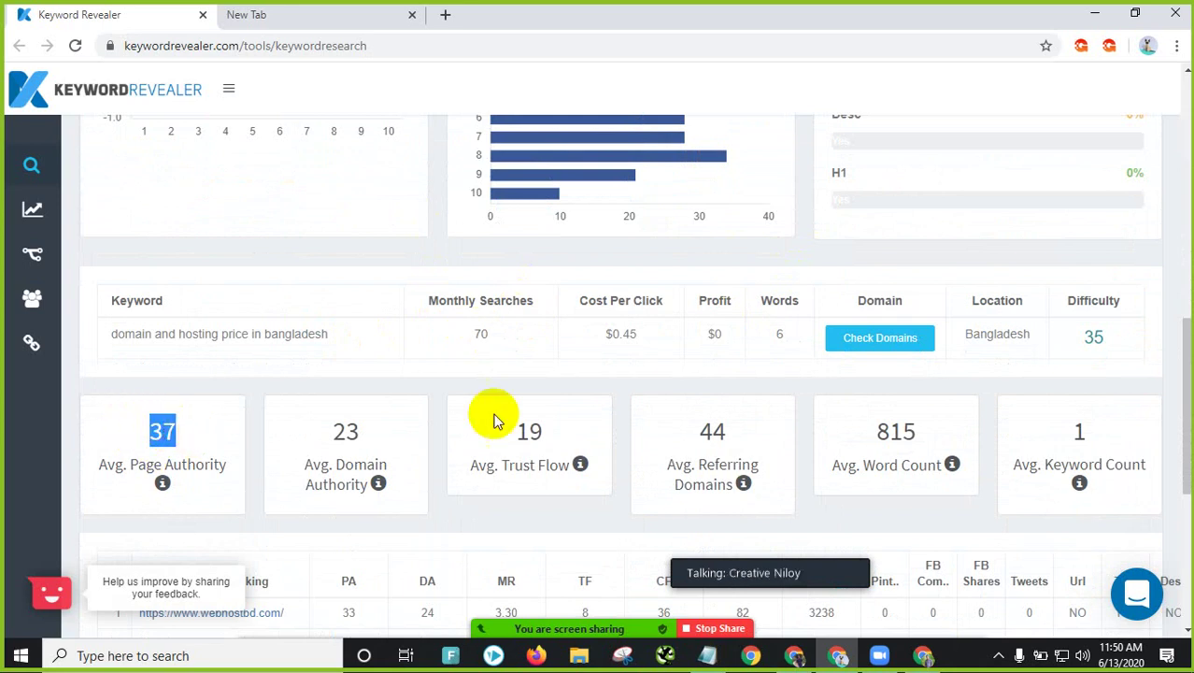
scroll(581, 390, "up", 1)
scroll(654, 383, "down", 2)
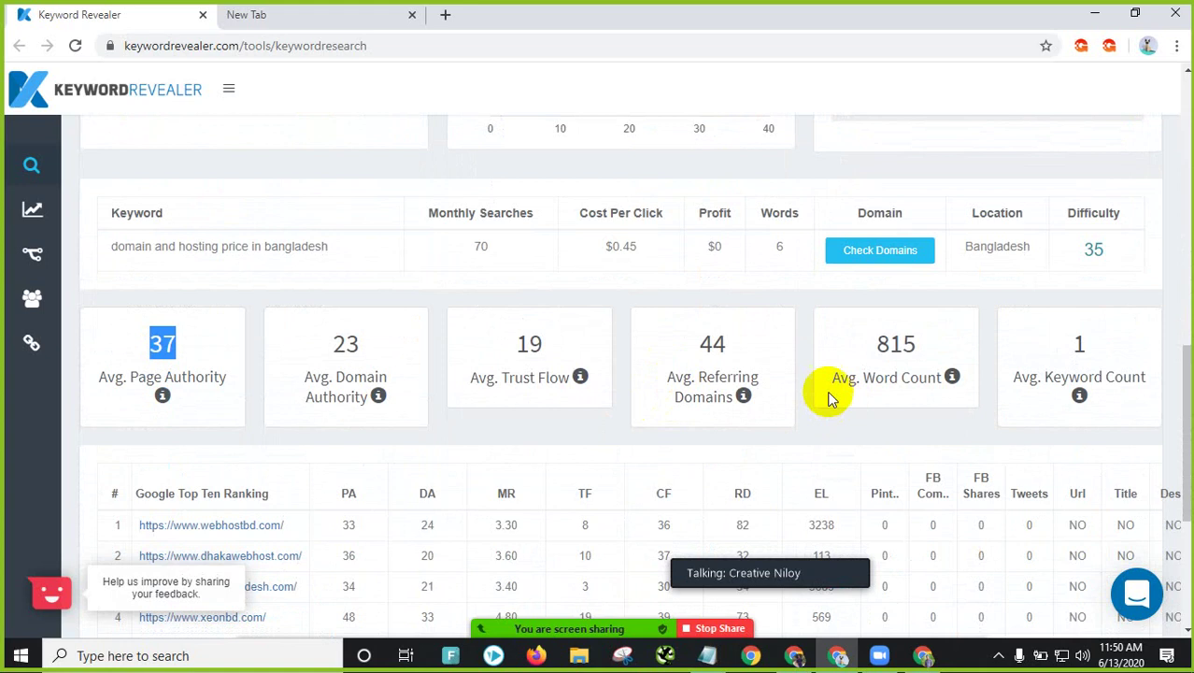
scroll(800, 384, "up", 2)
scroll(906, 439, "down", 1)
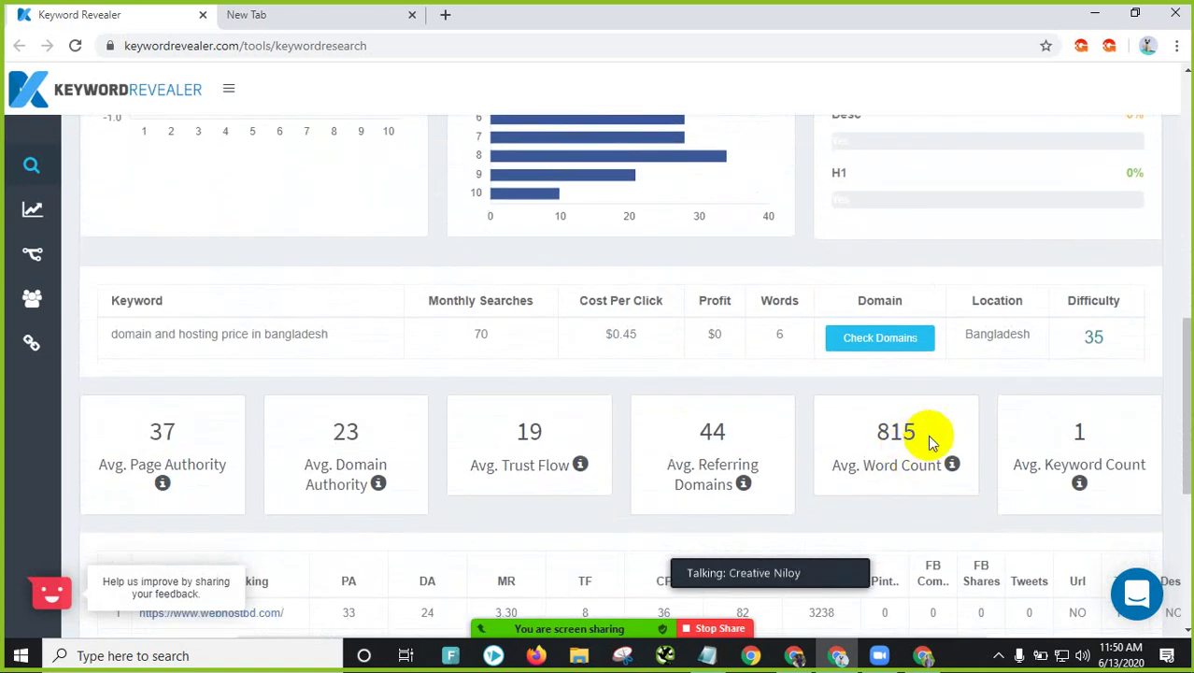
left_click_drag(926, 434, 772, 427)
scroll(149, 434, "down", 4)
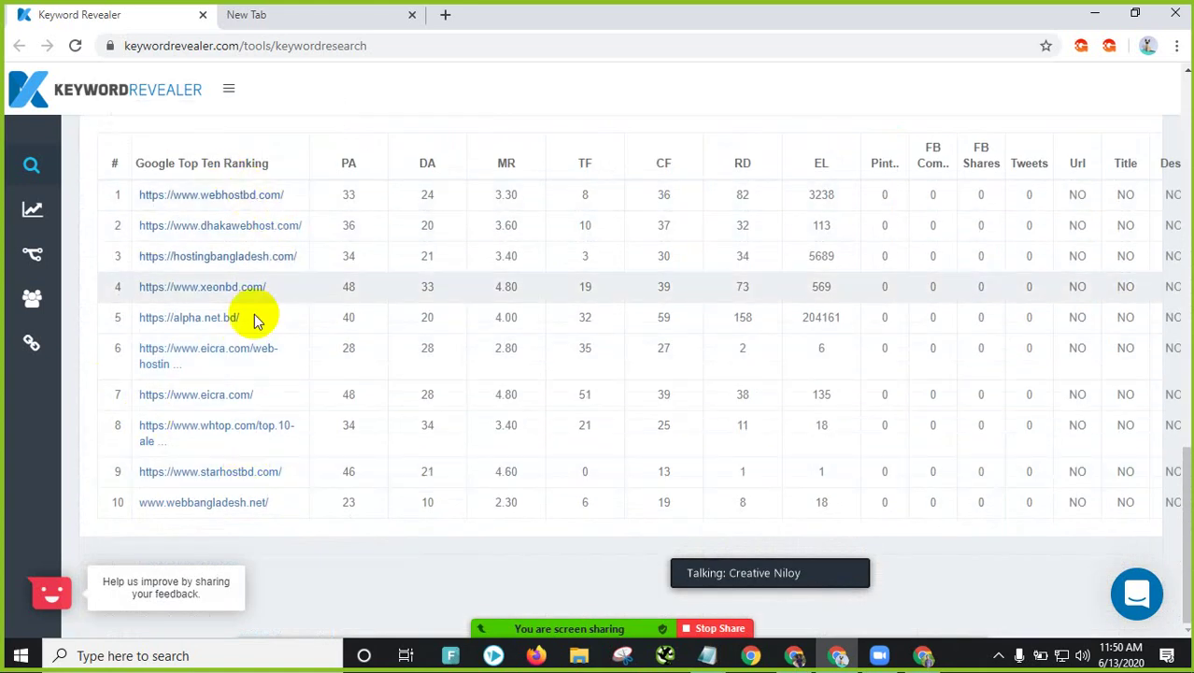
scroll(847, 231, "up", 3)
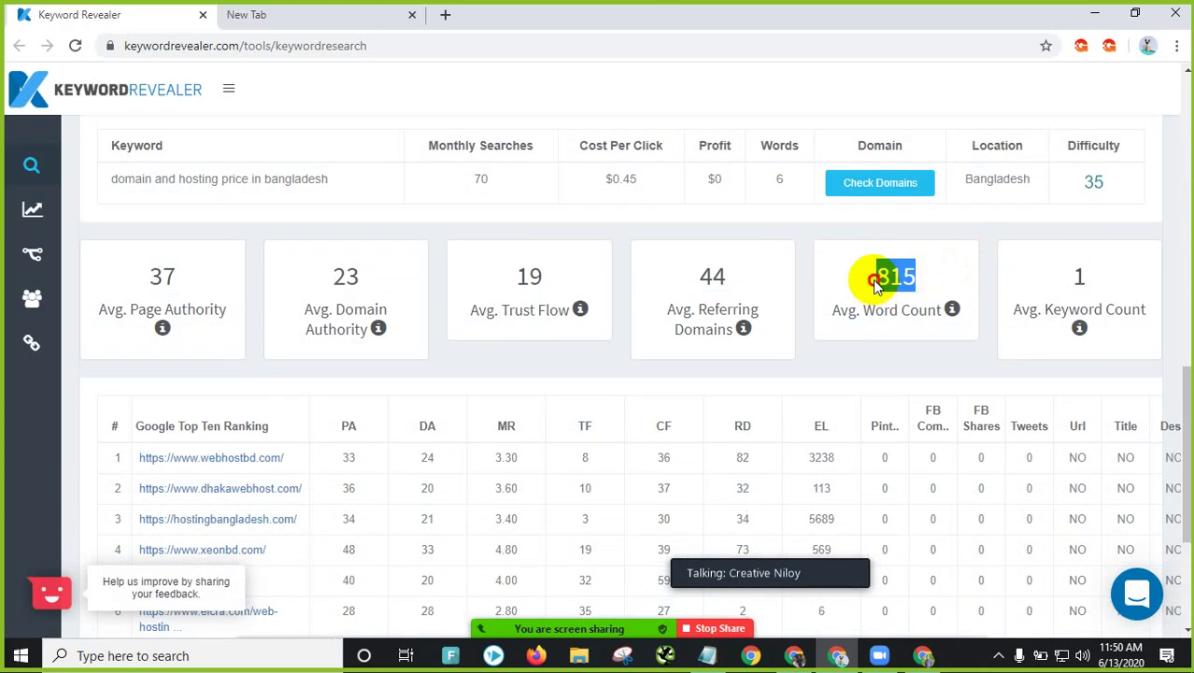
left_click_drag(877, 286, 938, 272)
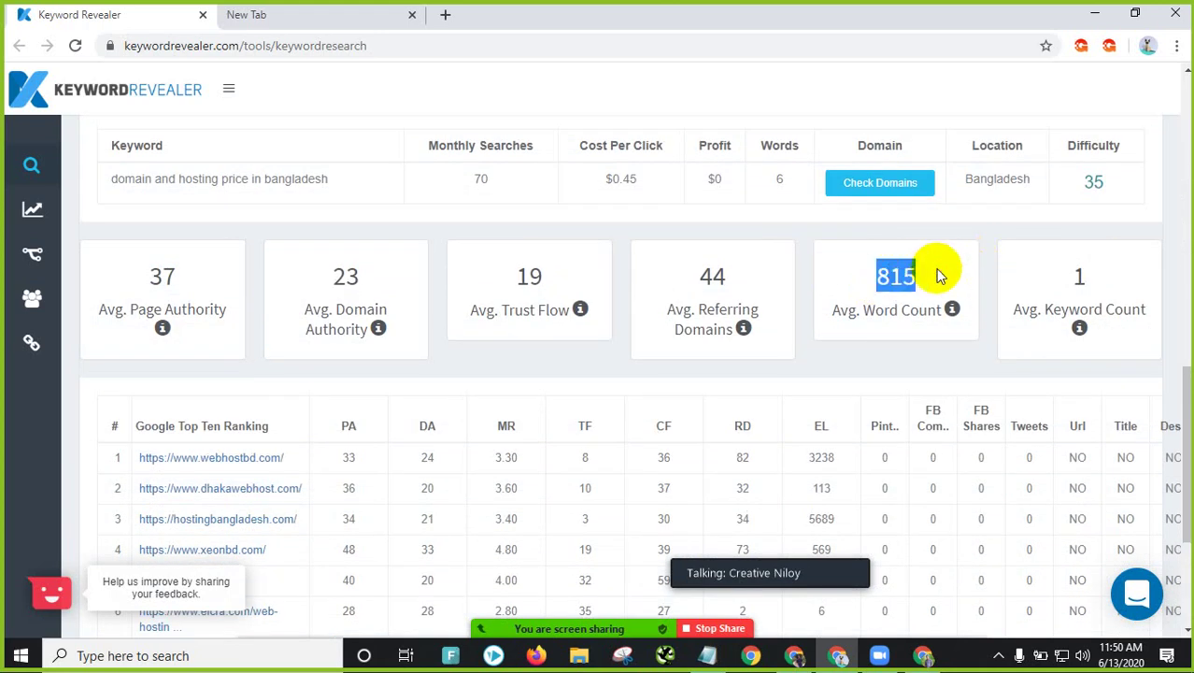
Step: Highlight the keyword under the difficulty gauge and examine the On Page Optimizations scores for Url, Title, Desc and H1
scroll(938, 271, "up", 5)
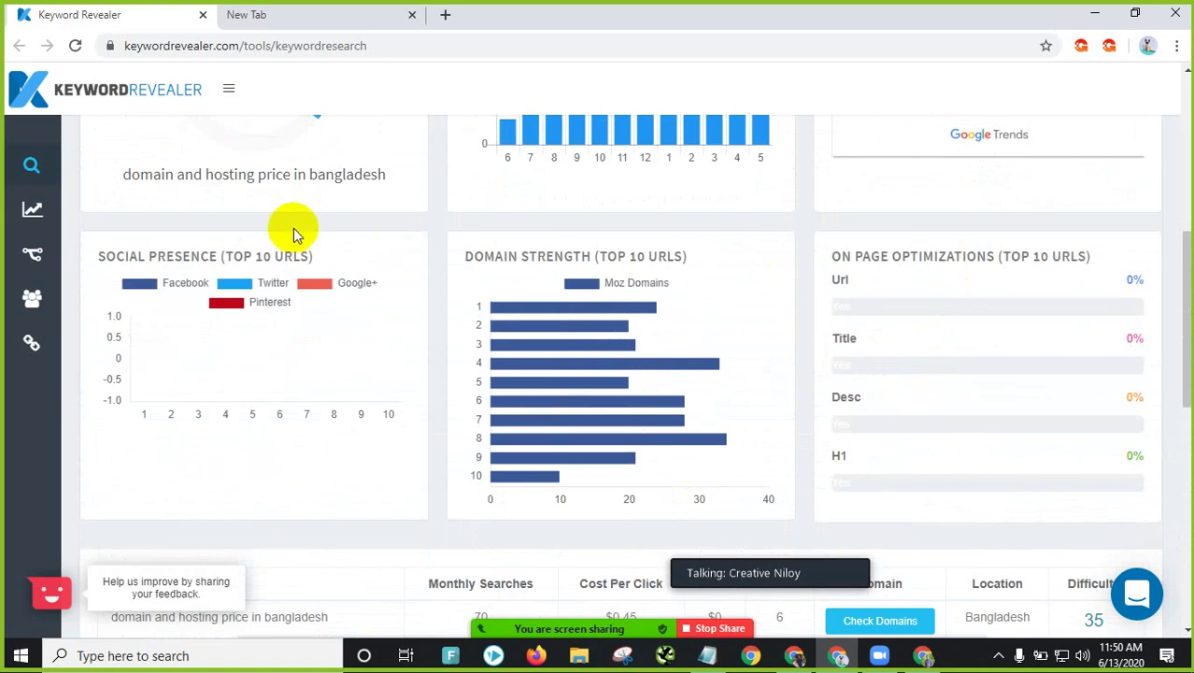
scroll(137, 325, "up", 2)
left_click_drag(128, 352, 494, 361)
scroll(983, 385, "down", 3)
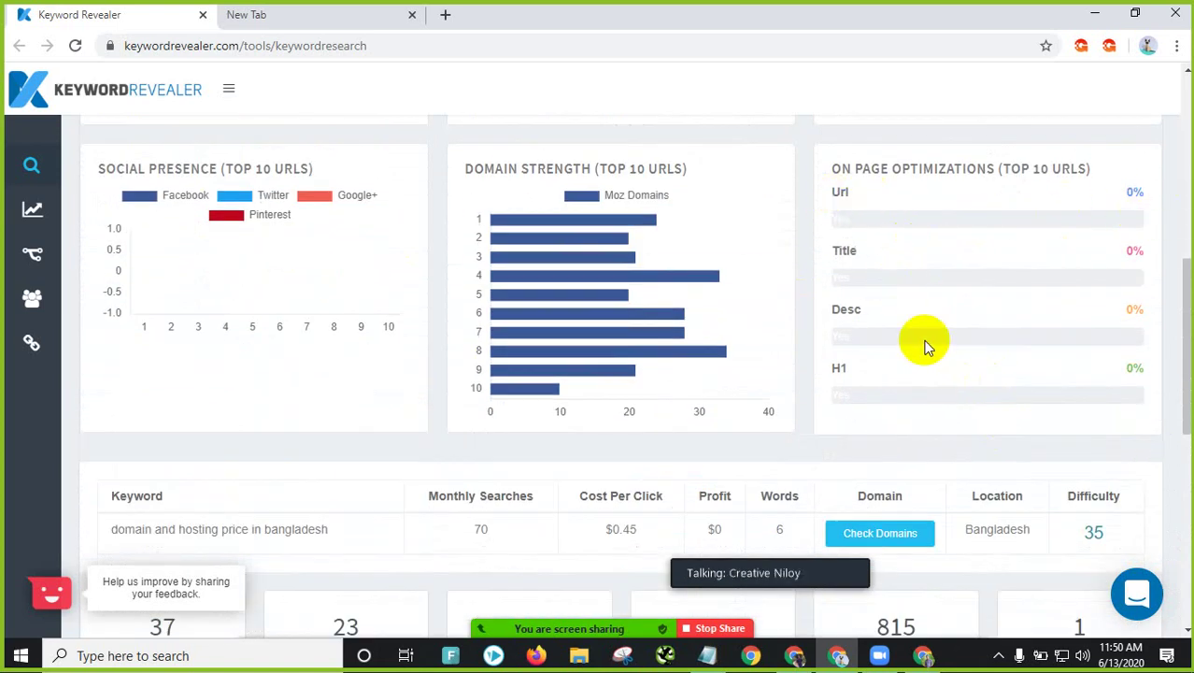
scroll(831, 397, "down", 3)
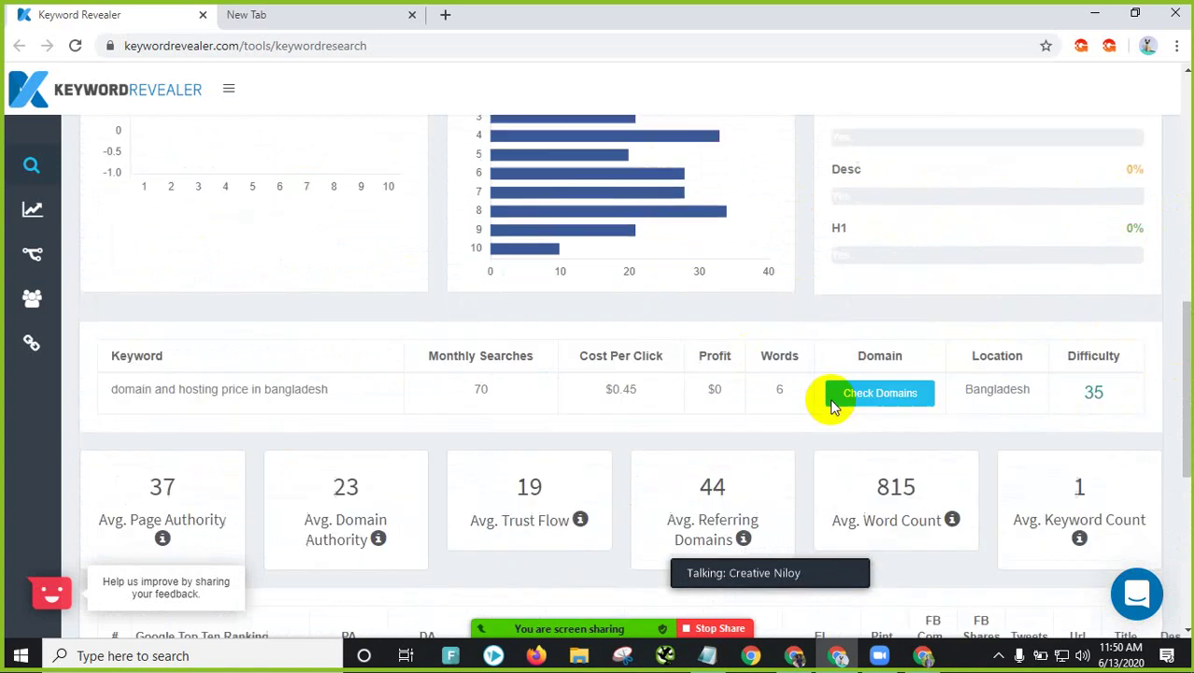
scroll(991, 299, "up", 3)
scroll(597, 288, "up", 4)
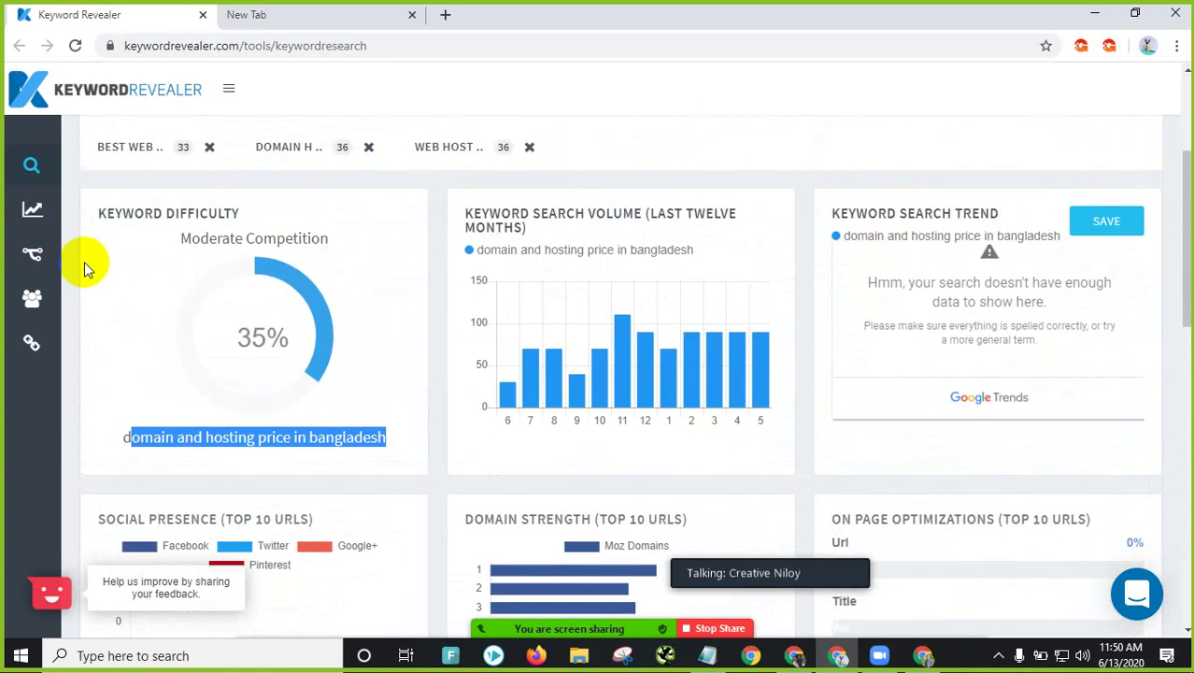
left_click_drag(122, 439, 387, 444)
scroll(866, 354, "down", 6)
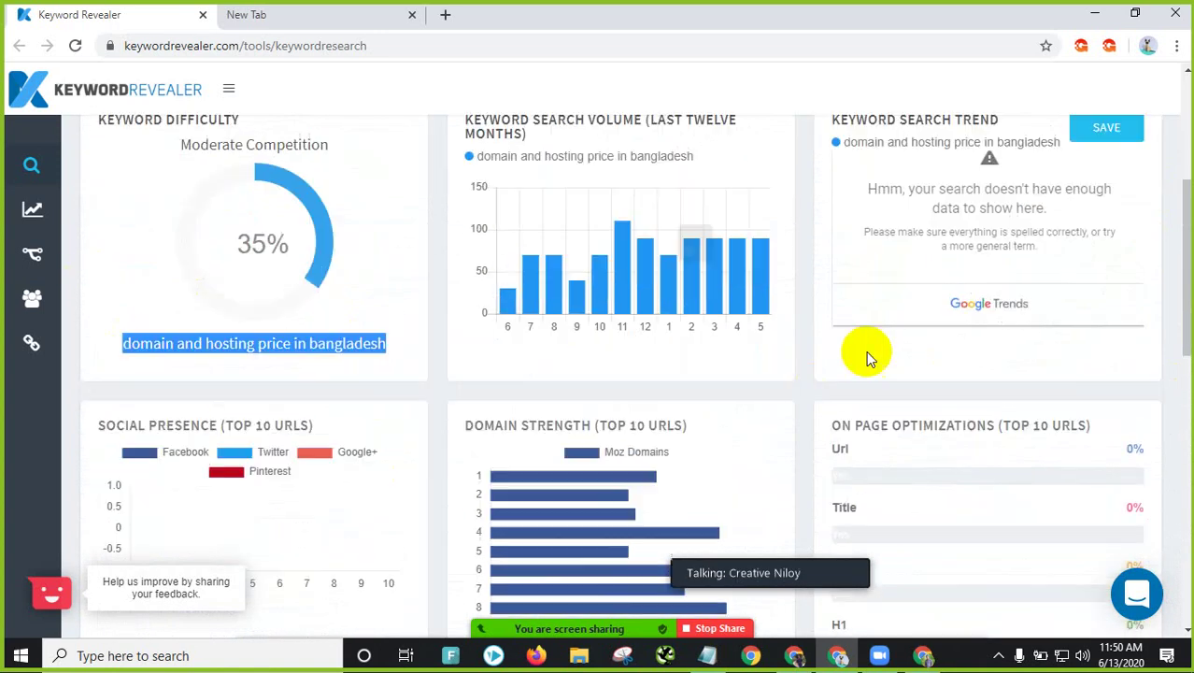
scroll(958, 280, "up", 4)
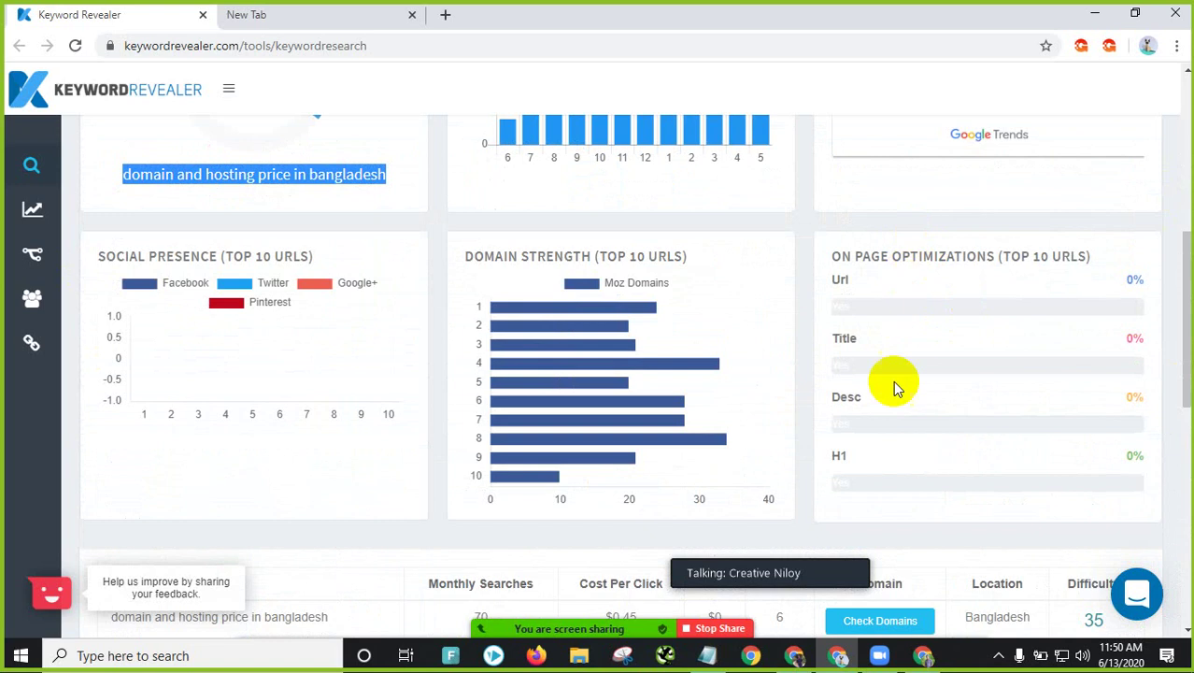
scroll(659, 325, "up", 5)
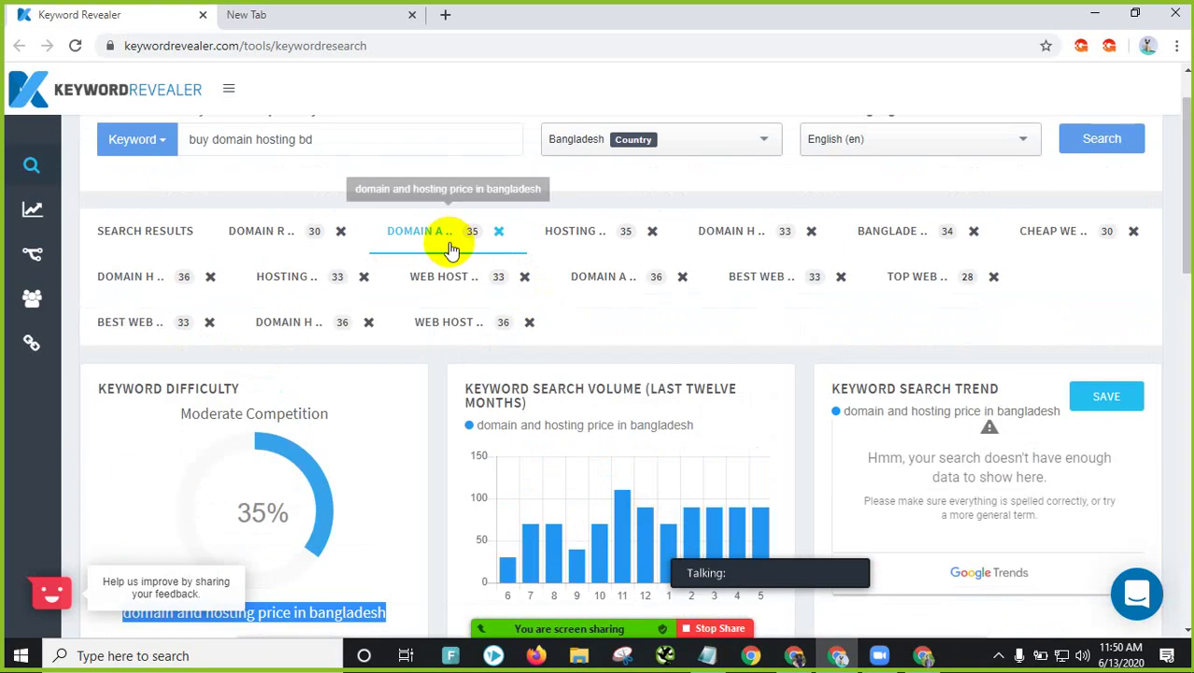
Step: Open the keyword report for "hosting bangladesh" and highlight the competition level above its difficulty gauge
left_click(599, 238)
scroll(372, 474, "down", 1)
scroll(146, 312, "down", 2)
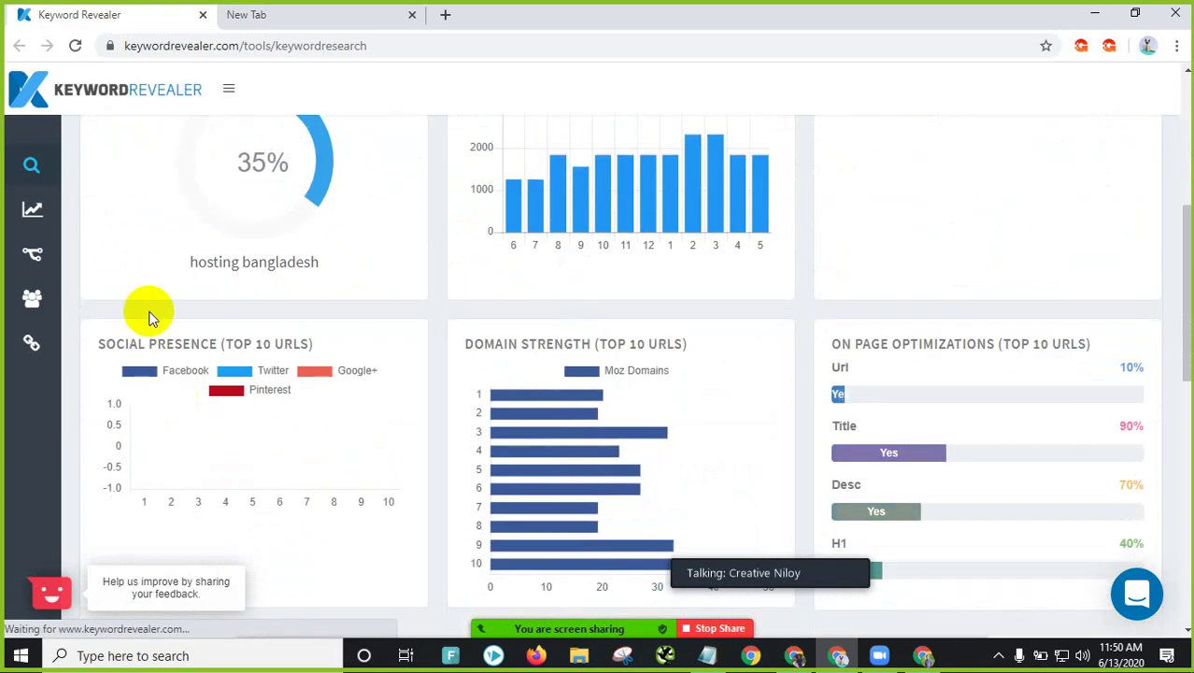
scroll(292, 273, "up", 2)
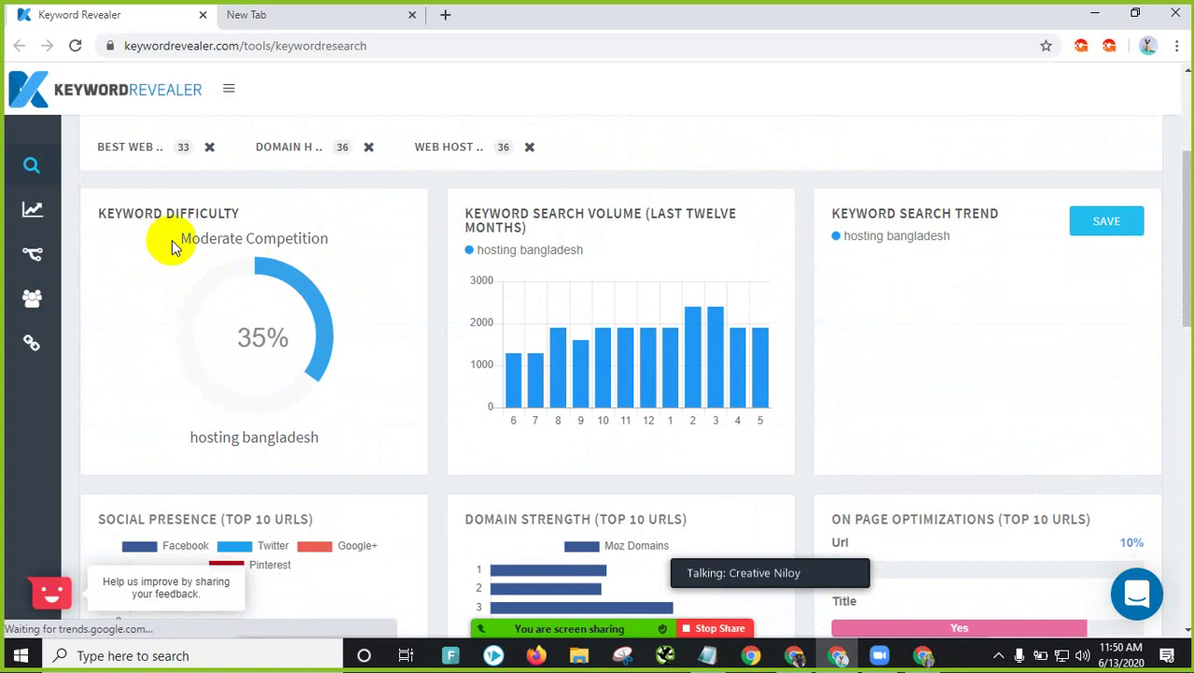
left_click_drag(174, 240, 309, 246)
Step: Examine the domain strength chart and highlight the average domain authority, average page authority and monthly searches for "hosting bangladesh"
scroll(626, 308, "down", 3)
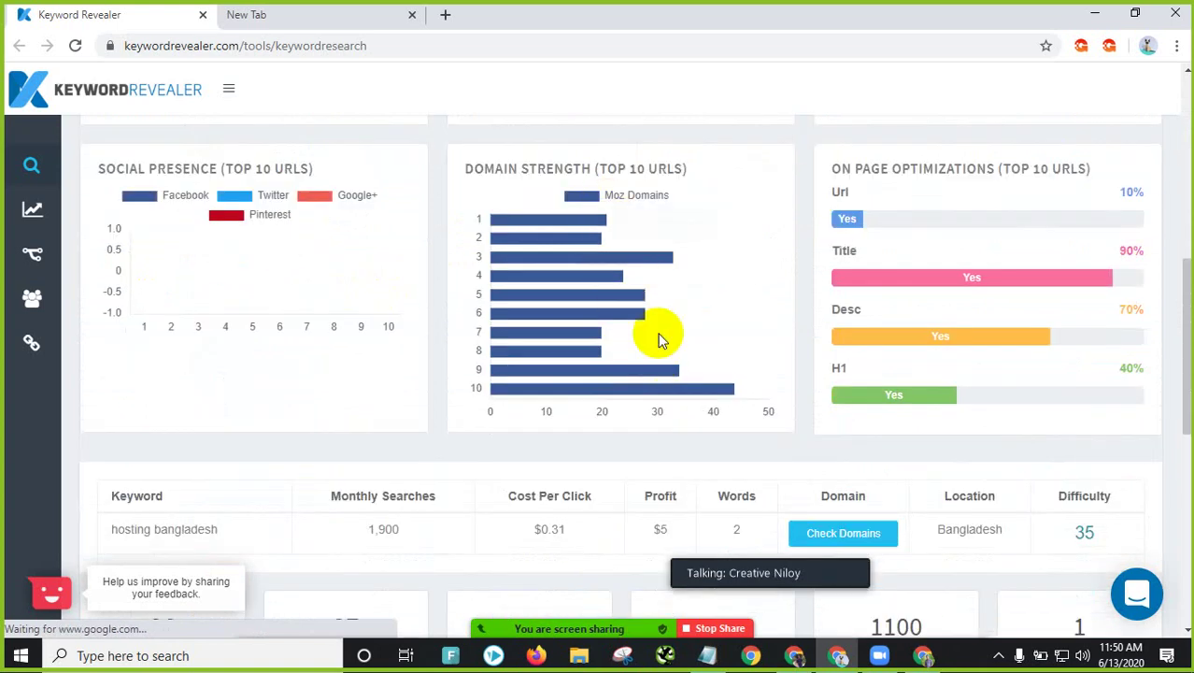
scroll(654, 393, "down", 2)
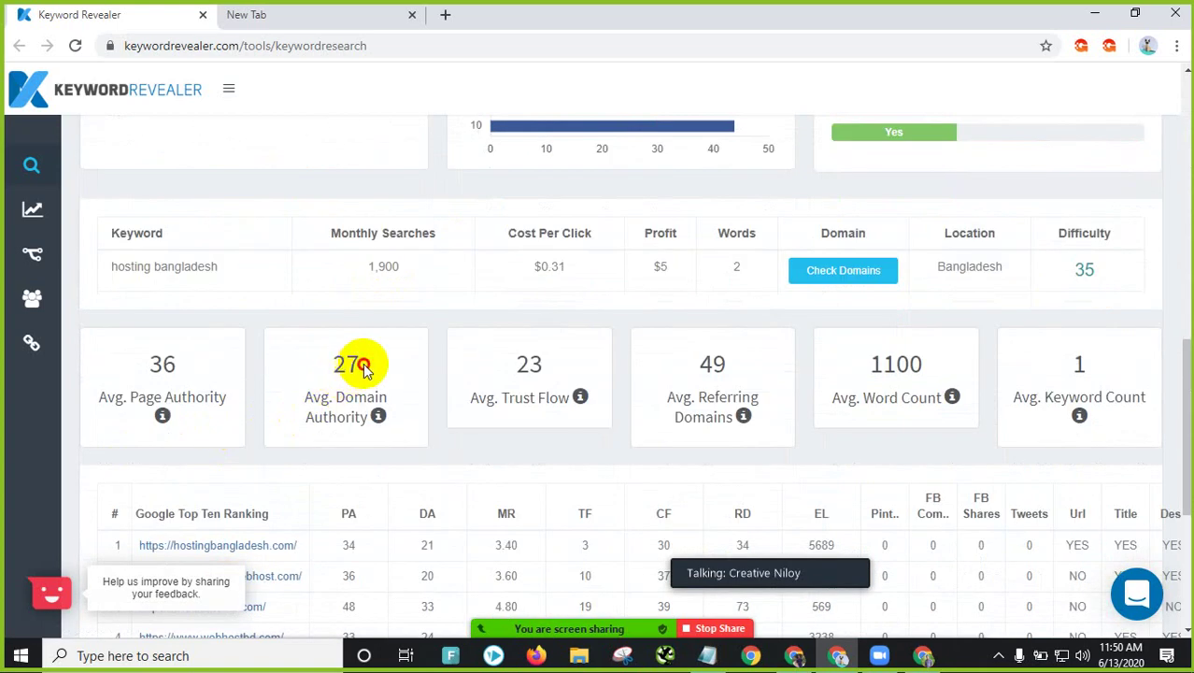
left_click_drag(365, 370, 329, 367)
left_click_drag(173, 362, 125, 360)
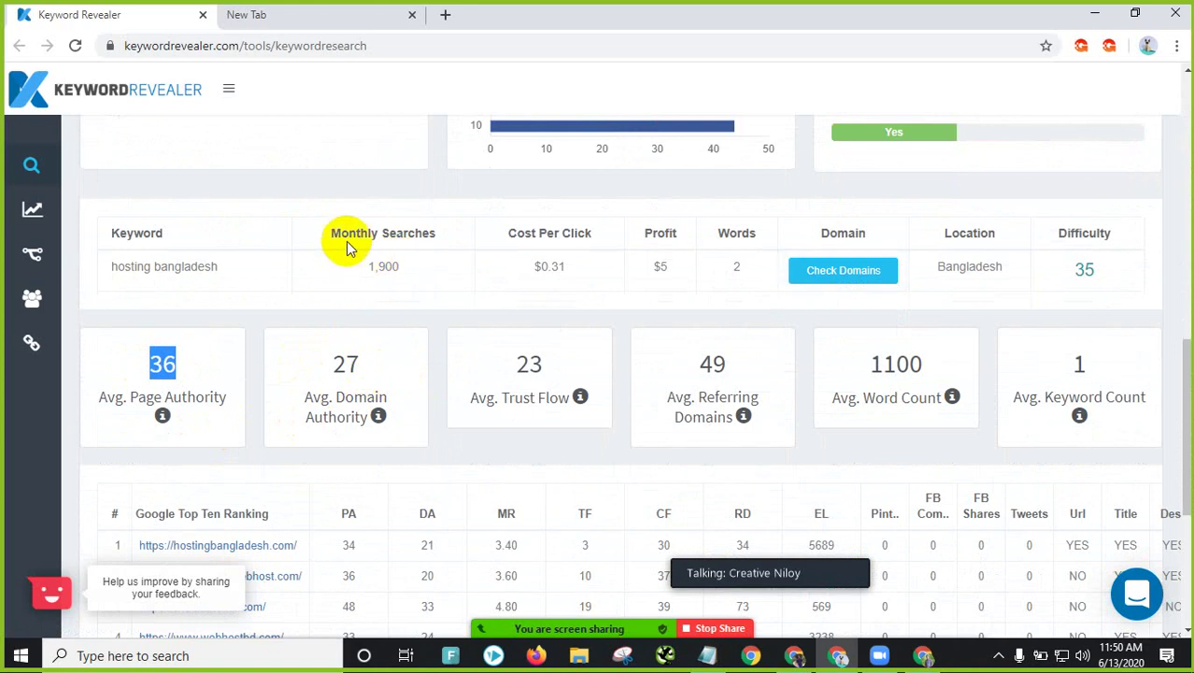
left_click_drag(368, 267, 397, 266)
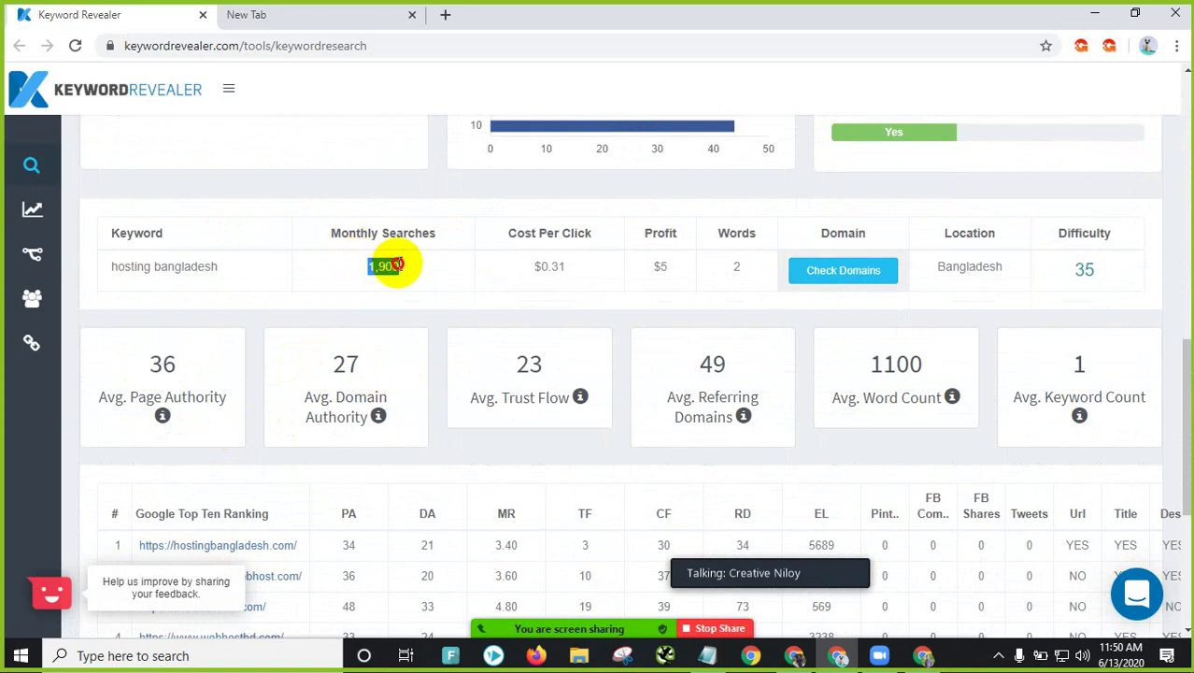
Step: Examine the top ten ranking table for "hosting bangladesh" and highlight the report's average word count
scroll(1021, 259, "down", 1)
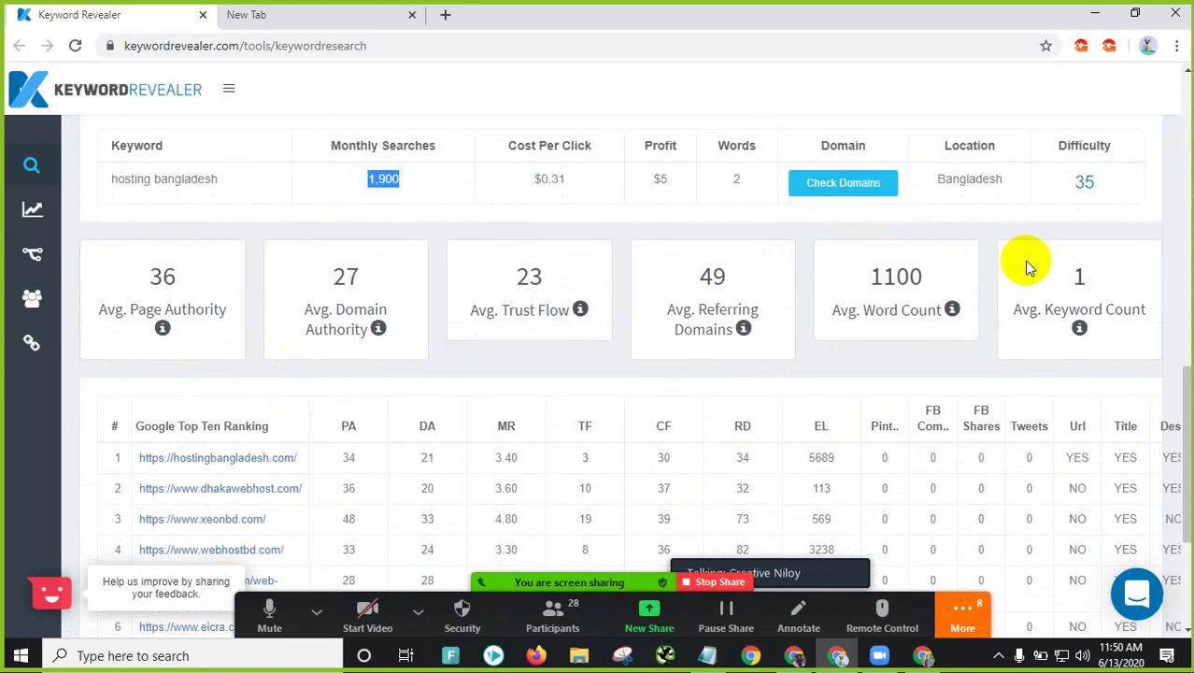
scroll(1084, 234, "down", 2)
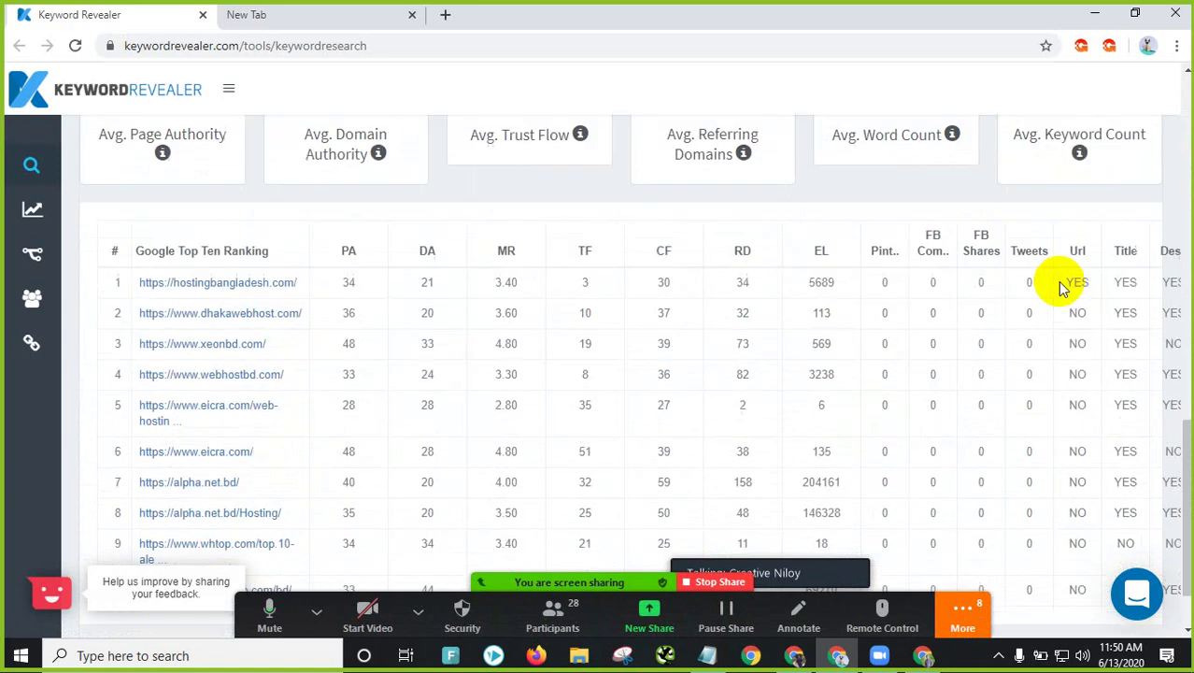
scroll(1062, 285, "up", 1)
left_click_drag(934, 188, 849, 188)
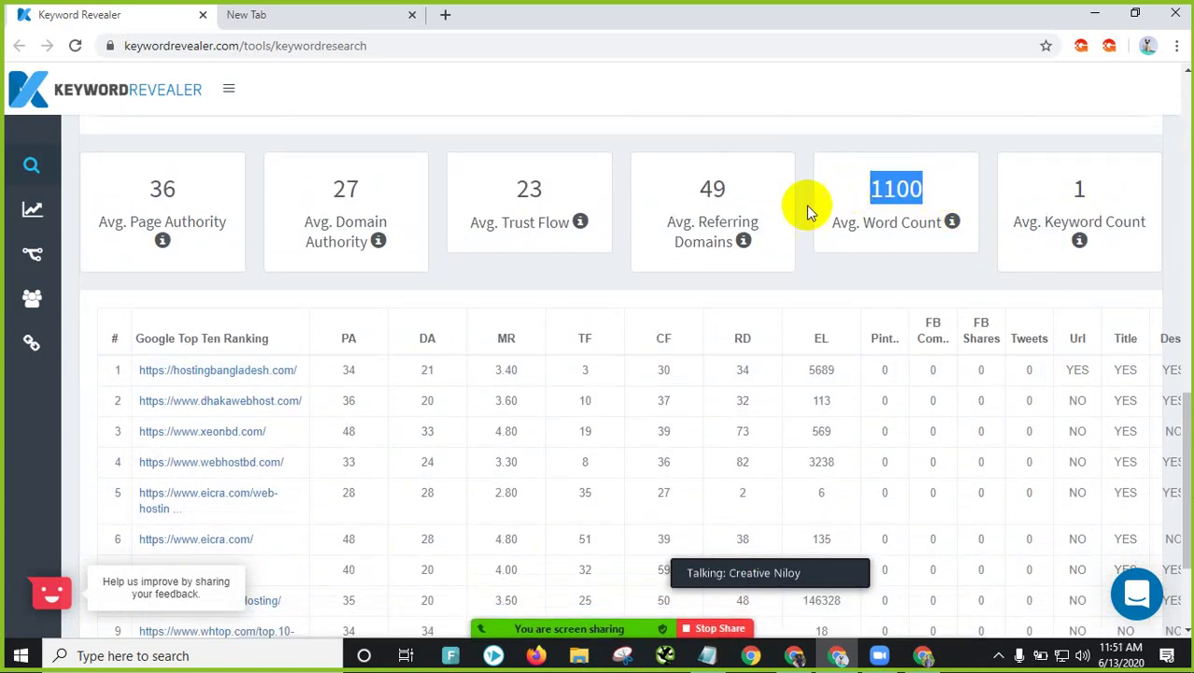
scroll(547, 339, "up", 1)
scroll(82, 487, "down", 2)
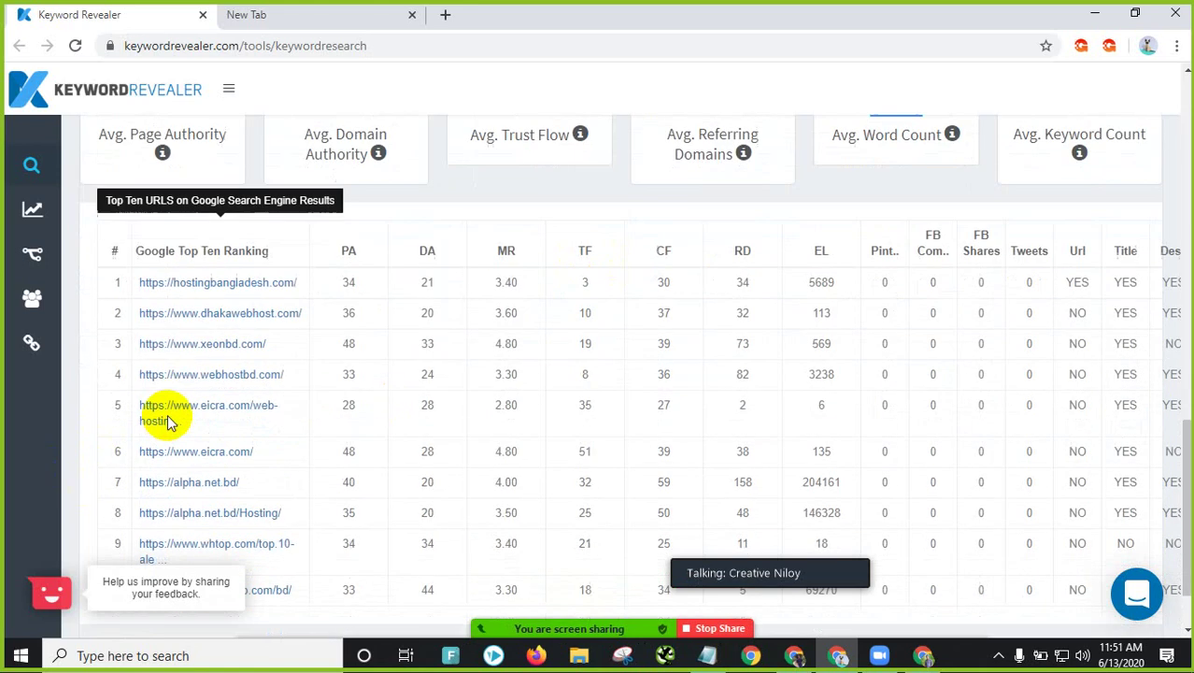
scroll(476, 299, "up", 1)
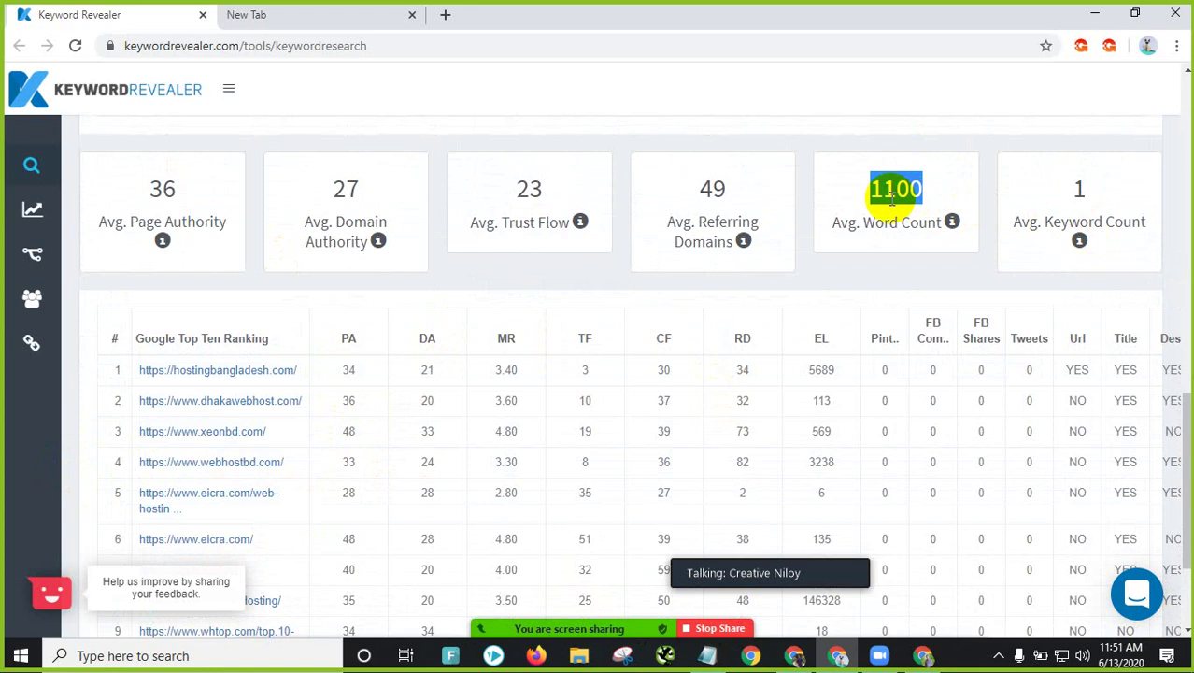
mouse_move(885, 192)
left_mouse_down()
mouse_move(936, 189)
mouse_move(863, 191)
left_mouse_up()
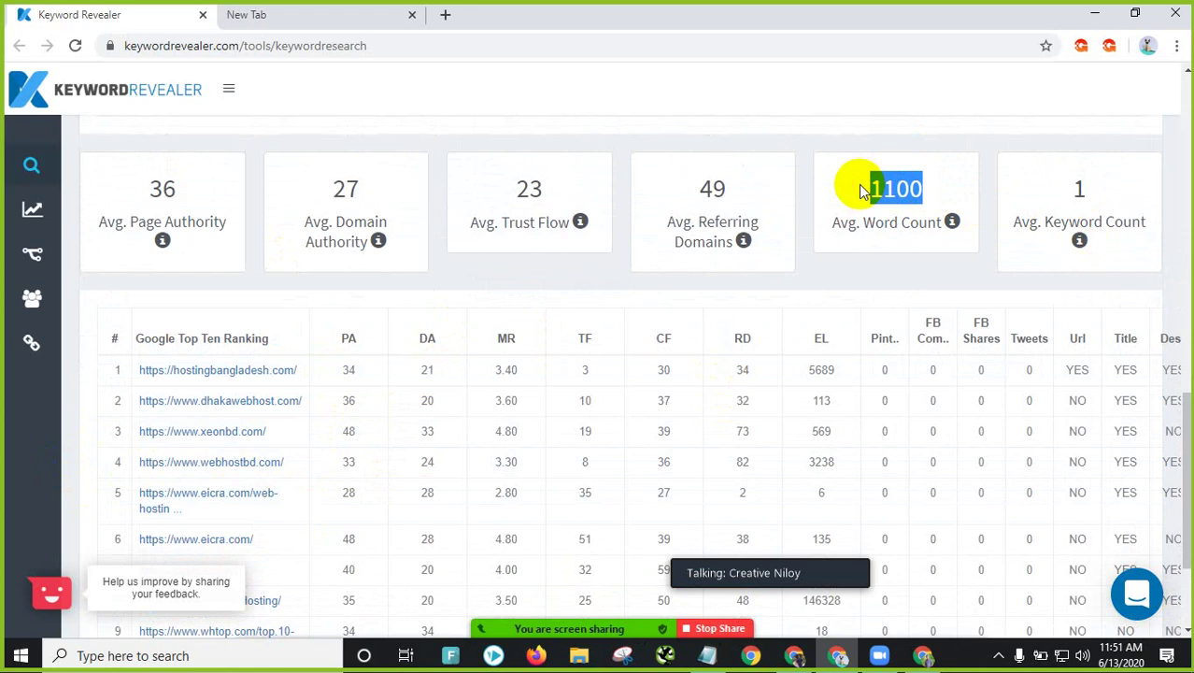
scroll(781, 261, "up", 2)
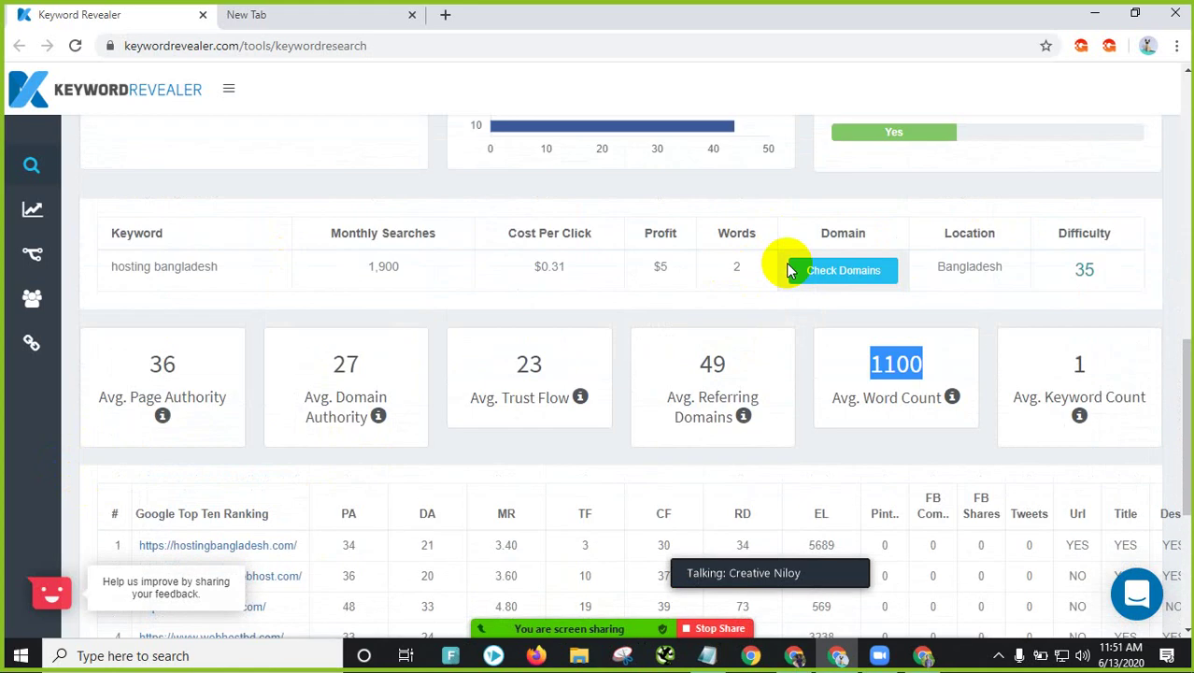
scroll(789, 264, "down", 3)
Step: Highlight the Url, Desc and H1 percentages in the On Page Optimizations section and compare them with the keyword difficulty gauge
scroll(785, 252, "up", 10)
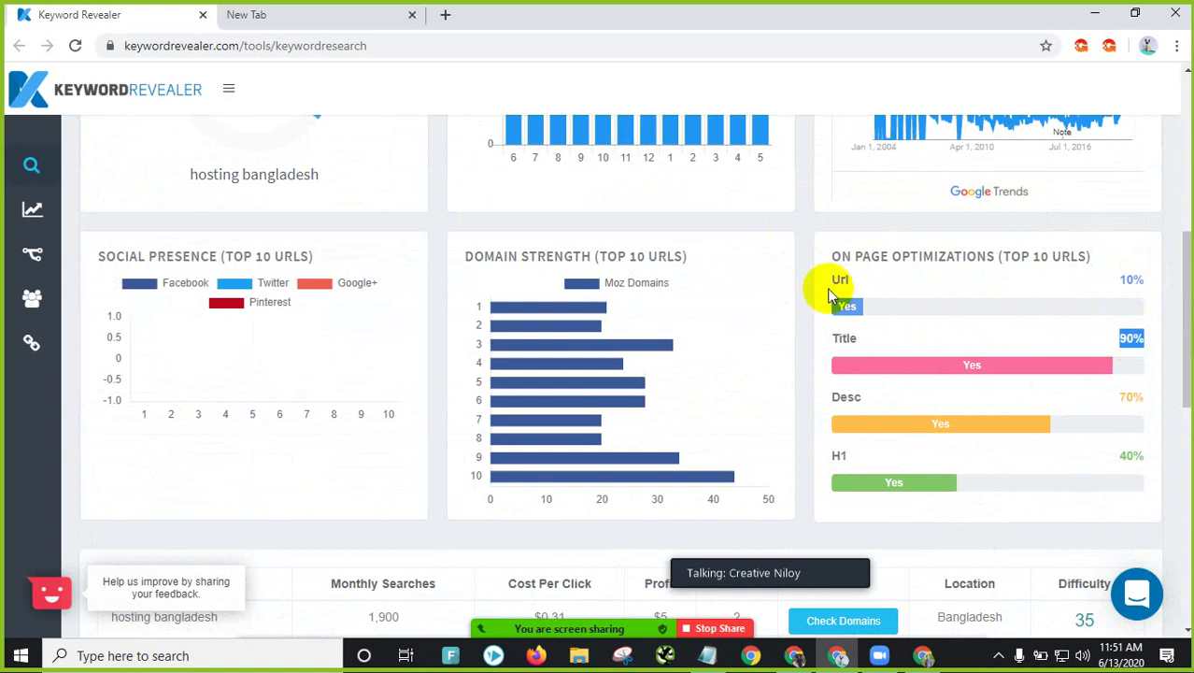
left_click_drag(831, 279, 1089, 293)
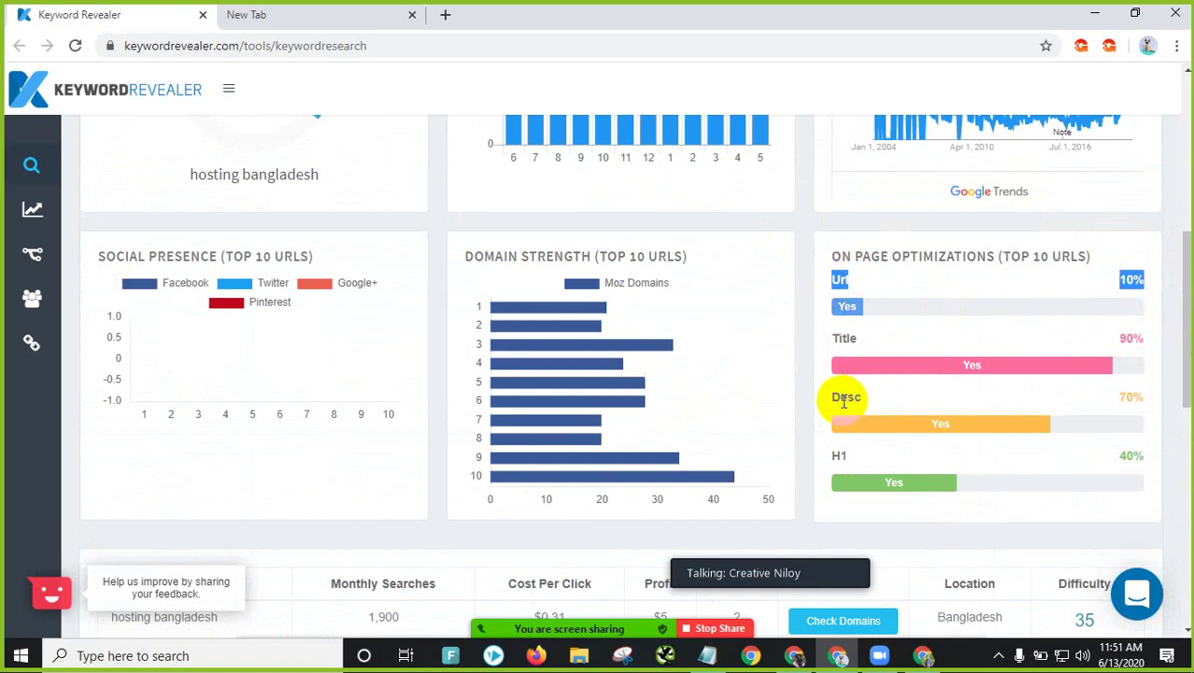
left_click_drag(843, 400, 1115, 402)
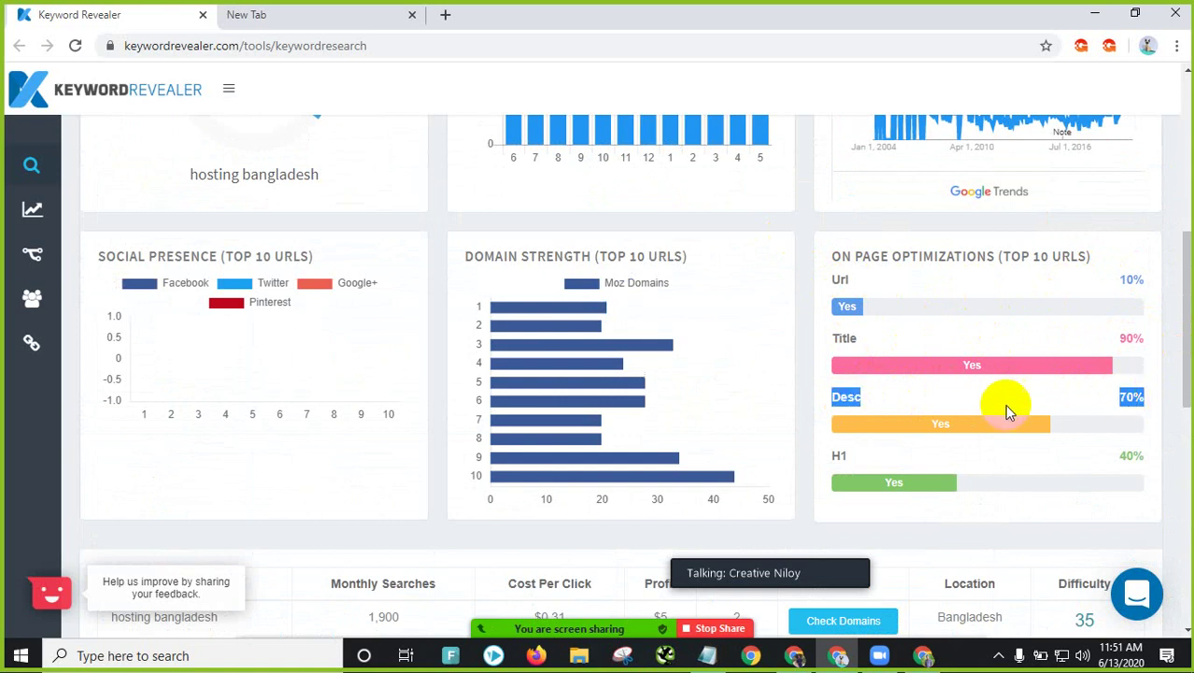
left_click_drag(1126, 458, 1144, 462)
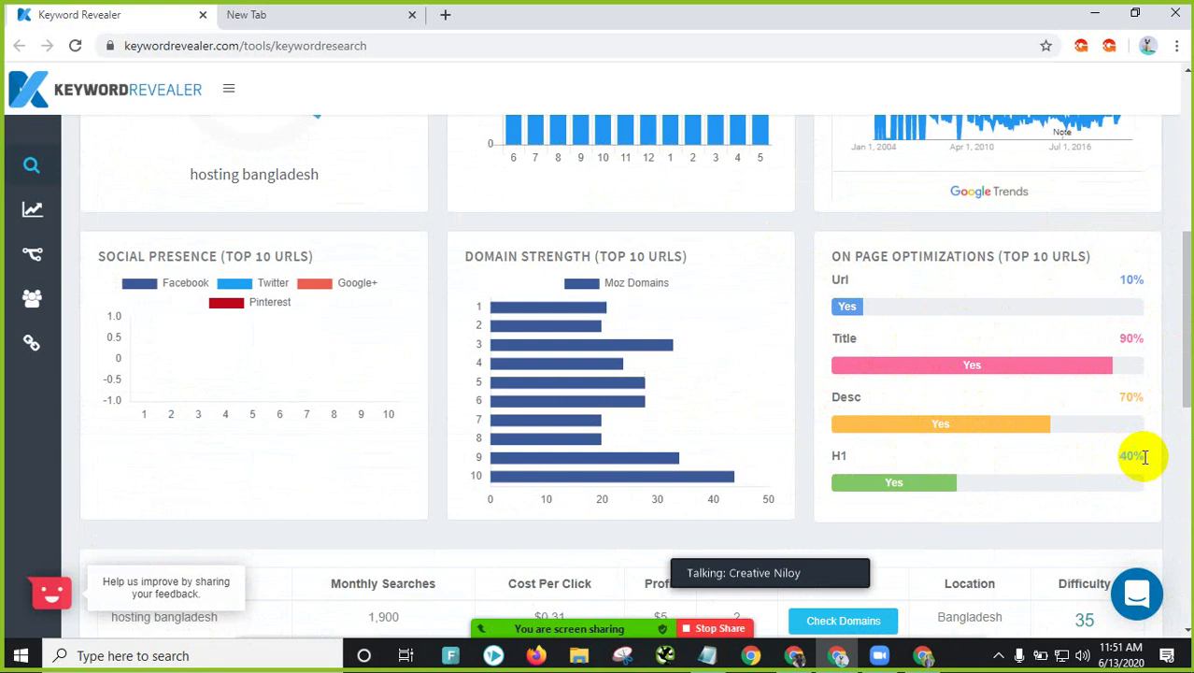
scroll(208, 277, "up", 2)
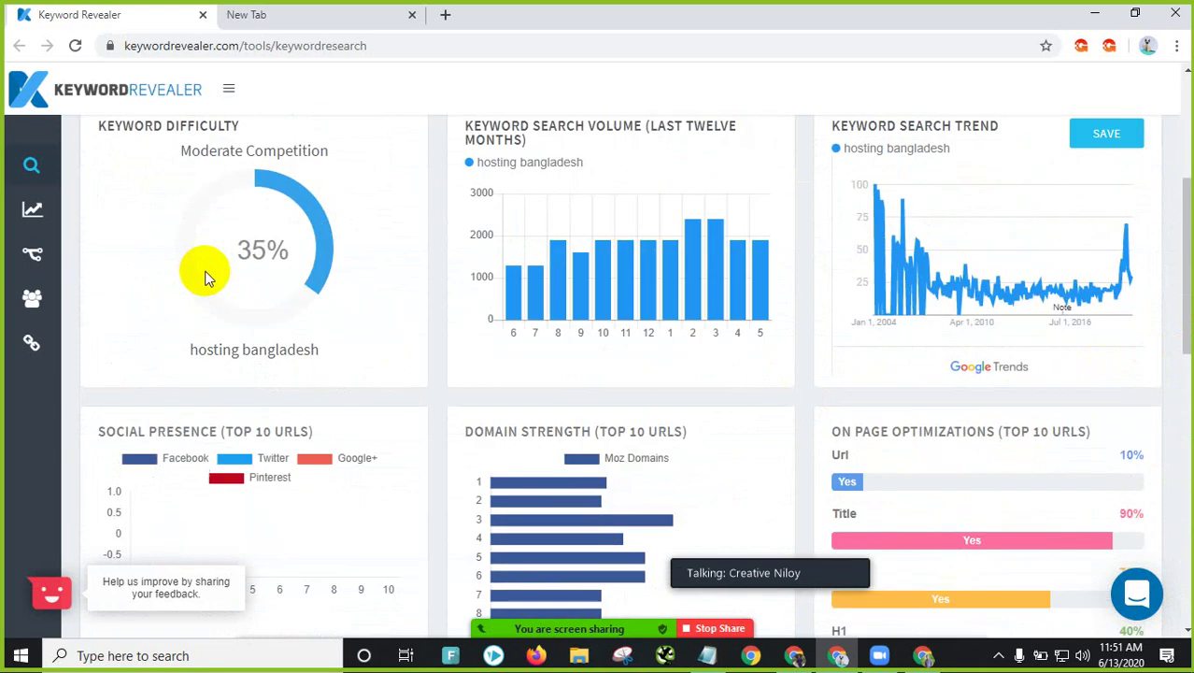
scroll(990, 563, "down", 3)
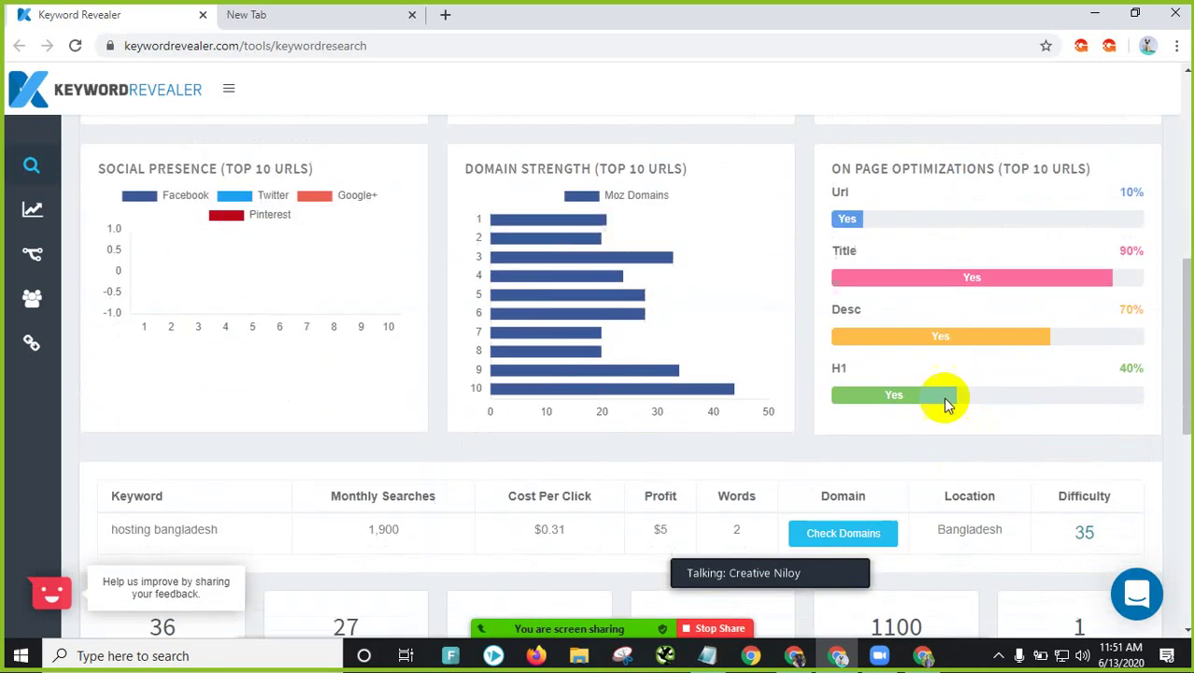
Step: Open the keyword report for "domain hosting company in bangladesh" and view its difficulty gauge
scroll(913, 304, "up", 6)
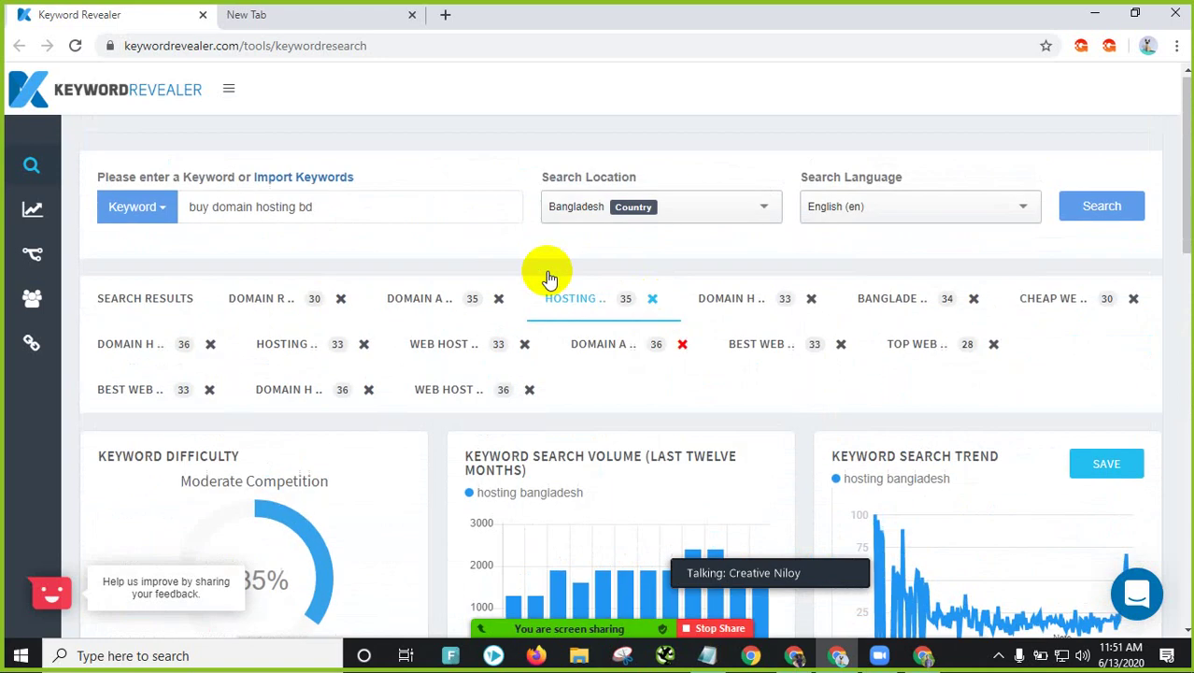
scroll(280, 467, "down", 1)
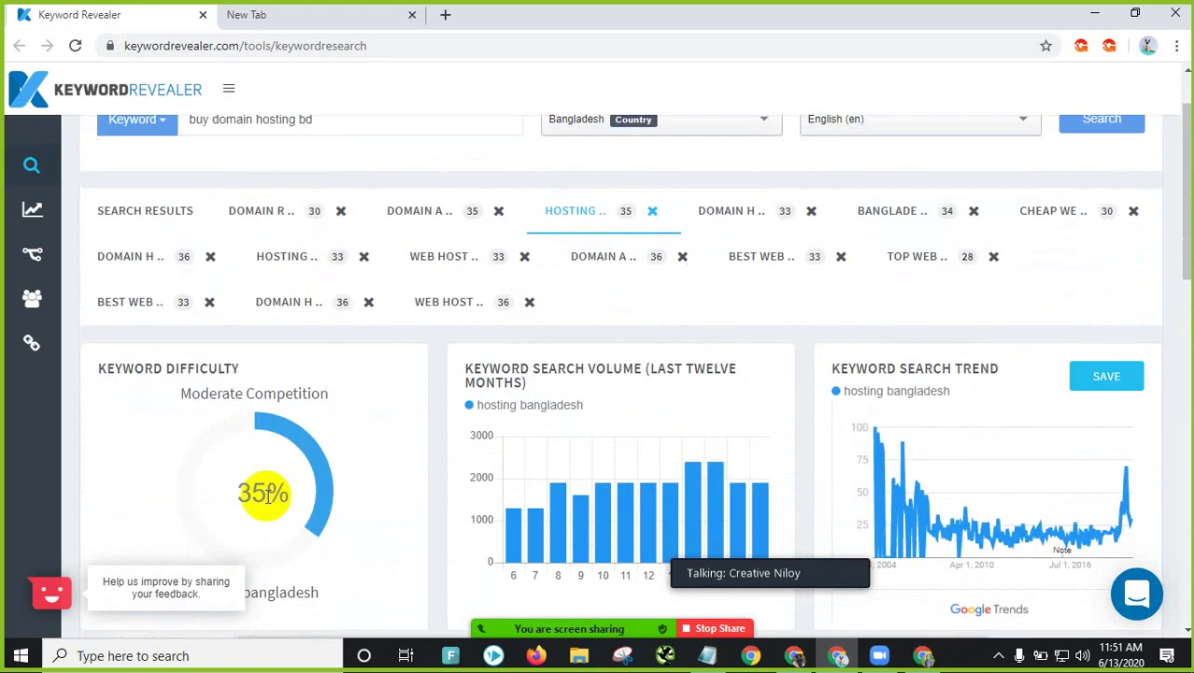
left_click(734, 215)
scroll(266, 378, "down", 1)
scroll(380, 400, "down", 1)
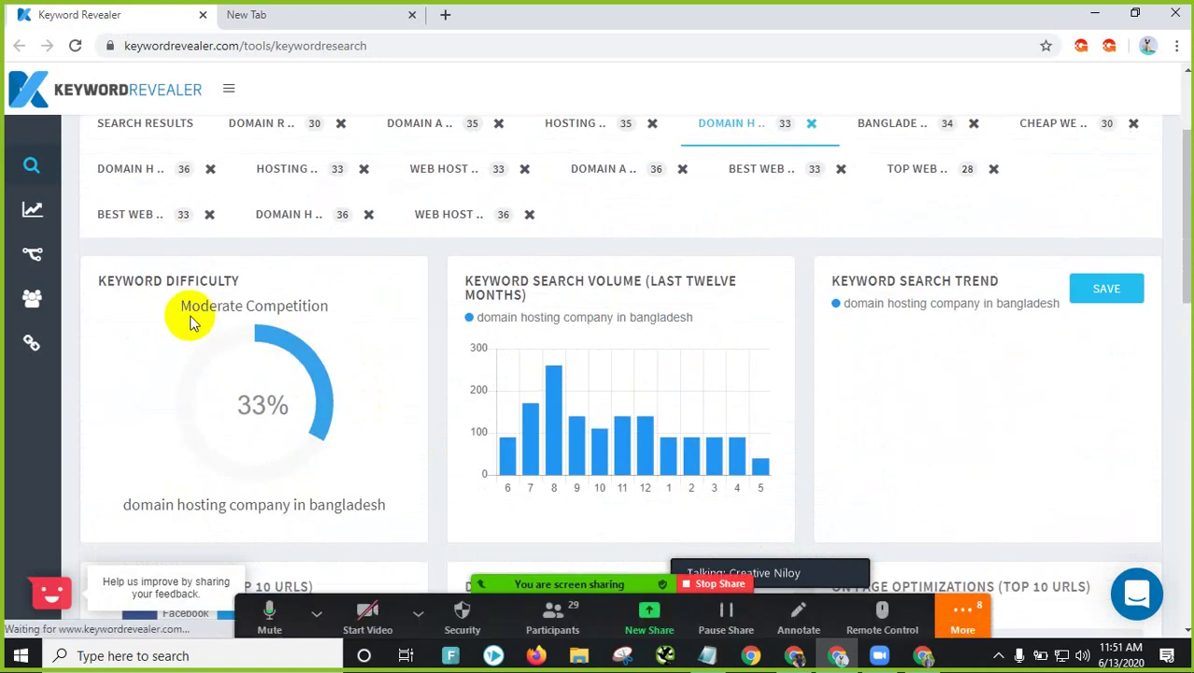
Step: Highlight the competition rating for "domain hosting company in bangladesh", examine its ranking data and highlight the average word count
left_click_drag(190, 306, 370, 327)
scroll(656, 320, "down", 6)
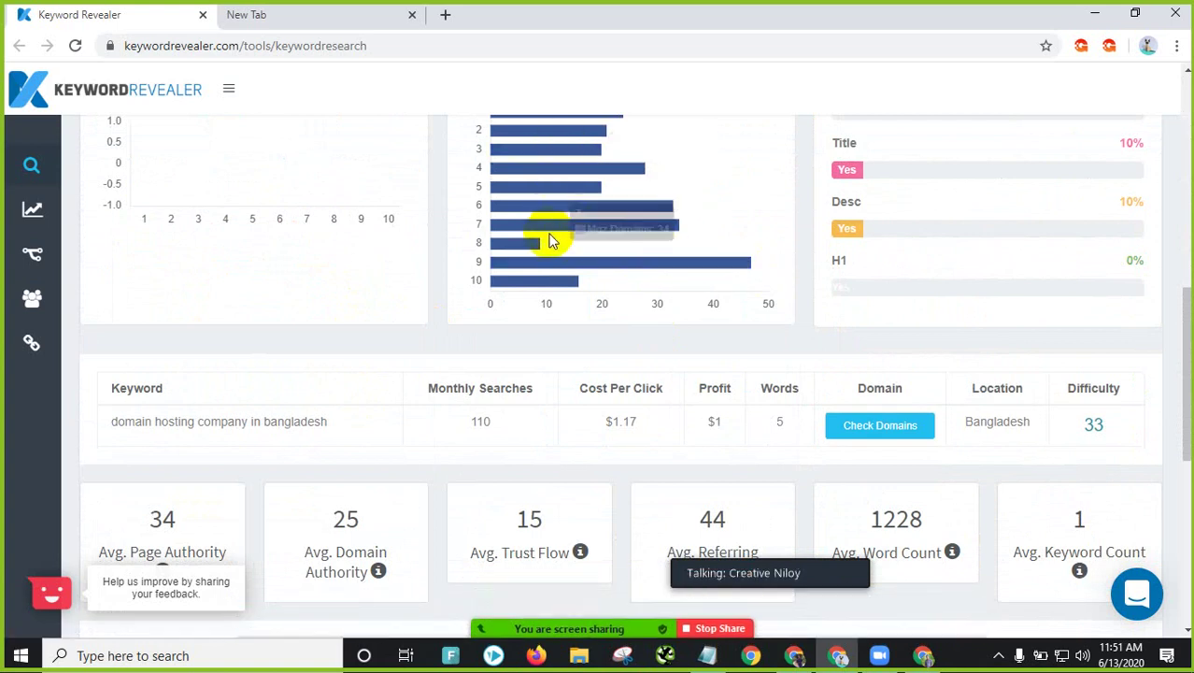
scroll(547, 240, "up", 1)
scroll(567, 314, "down", 7)
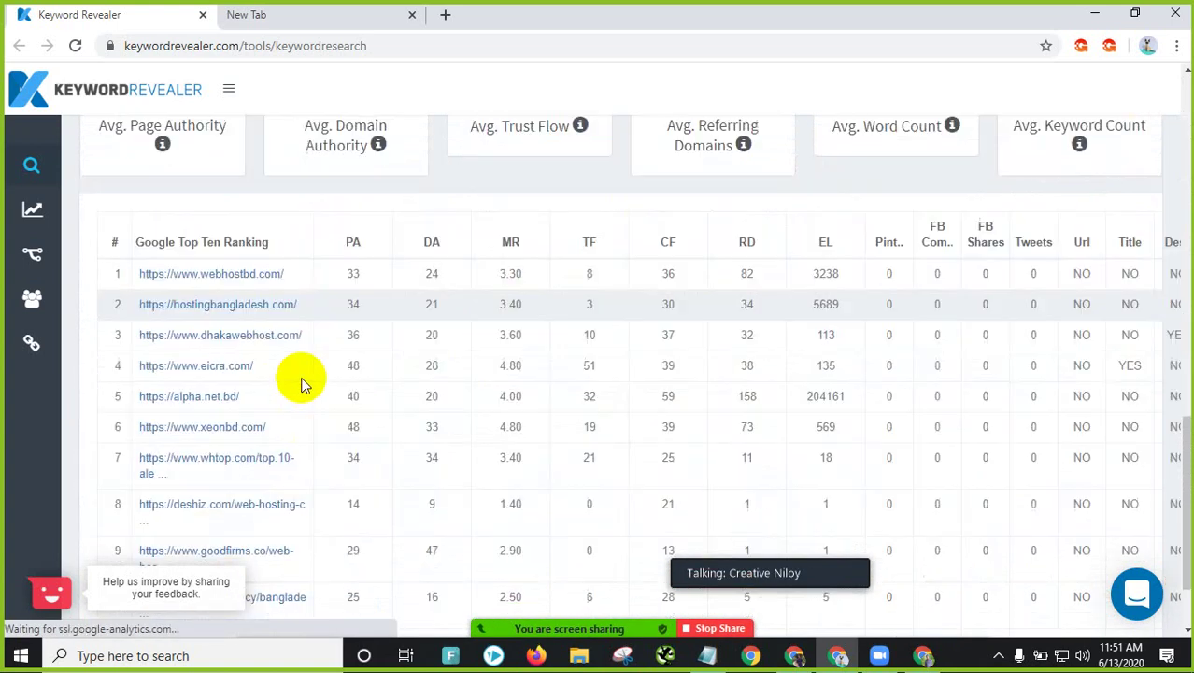
scroll(185, 407, "up", 5)
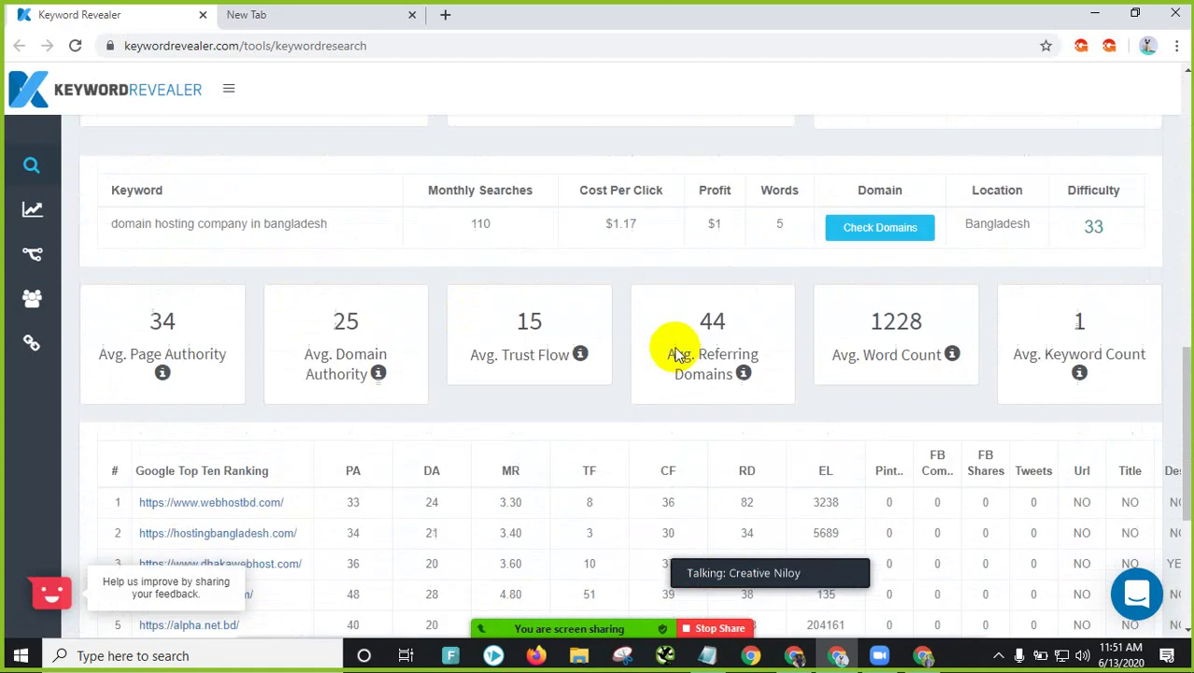
scroll(951, 458, "down", 1)
left_click_drag(932, 335, 884, 331)
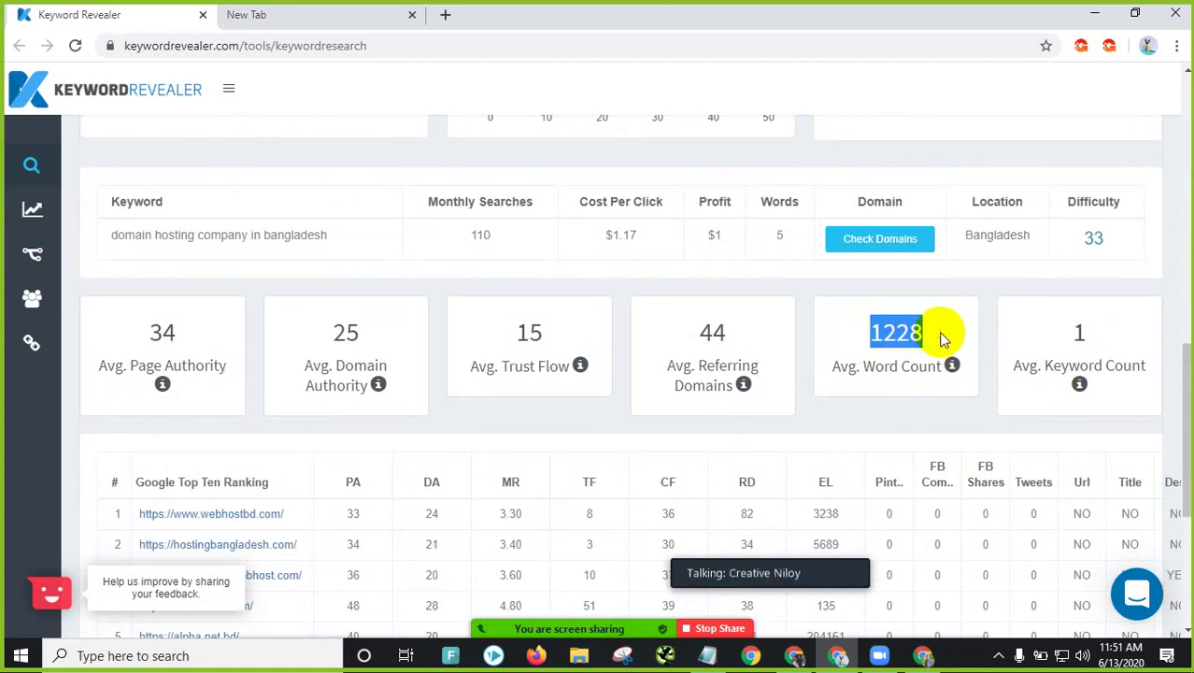
left_click(895, 333)
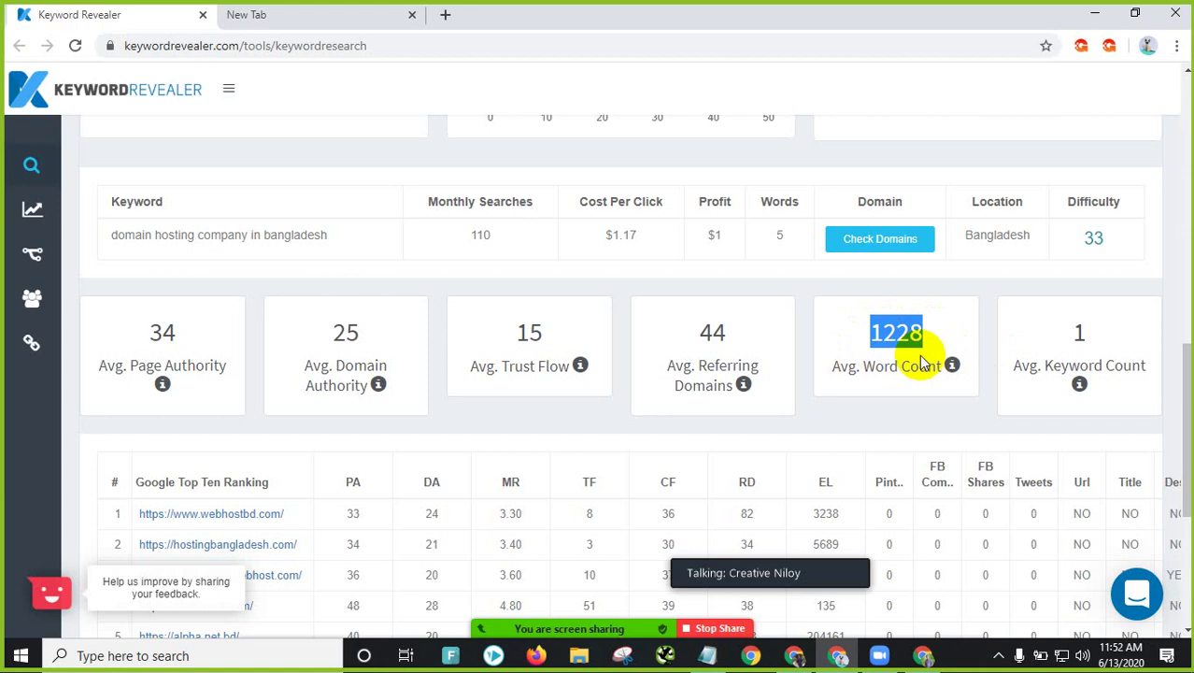
Step: Highlight the keyword phrase beneath the difficulty gauge, and the report's average word count and average domain authority
scroll(906, 357, "down", 2)
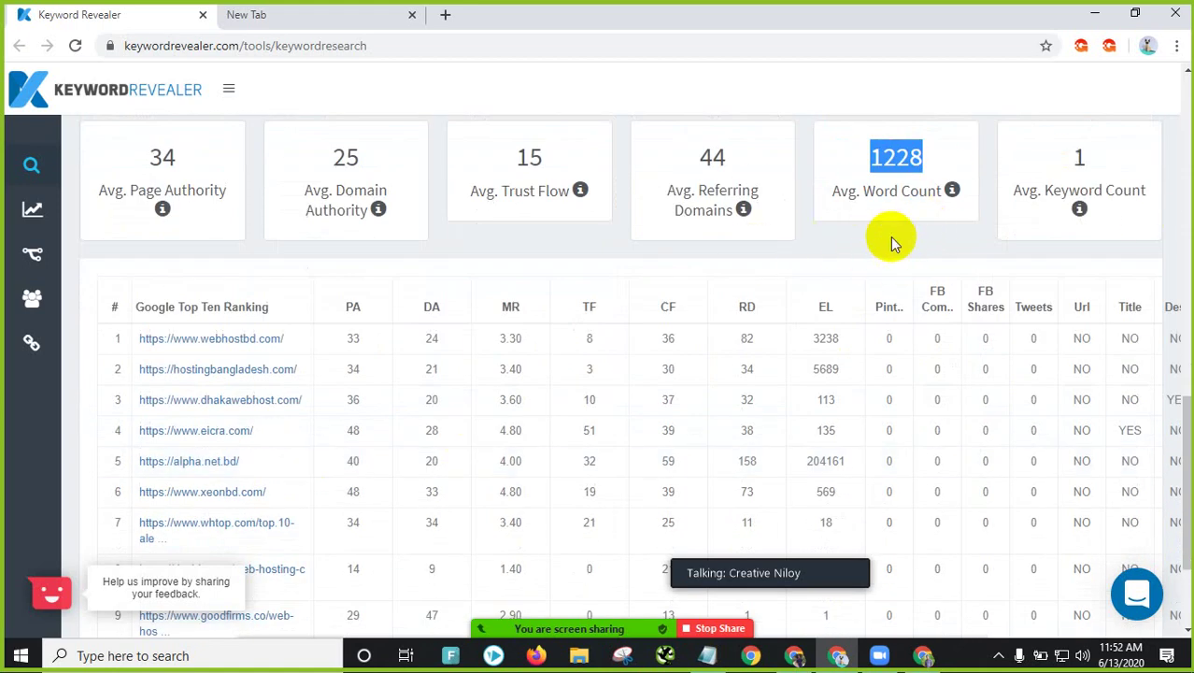
scroll(887, 240, "up", 6)
scroll(196, 187, "up", 2)
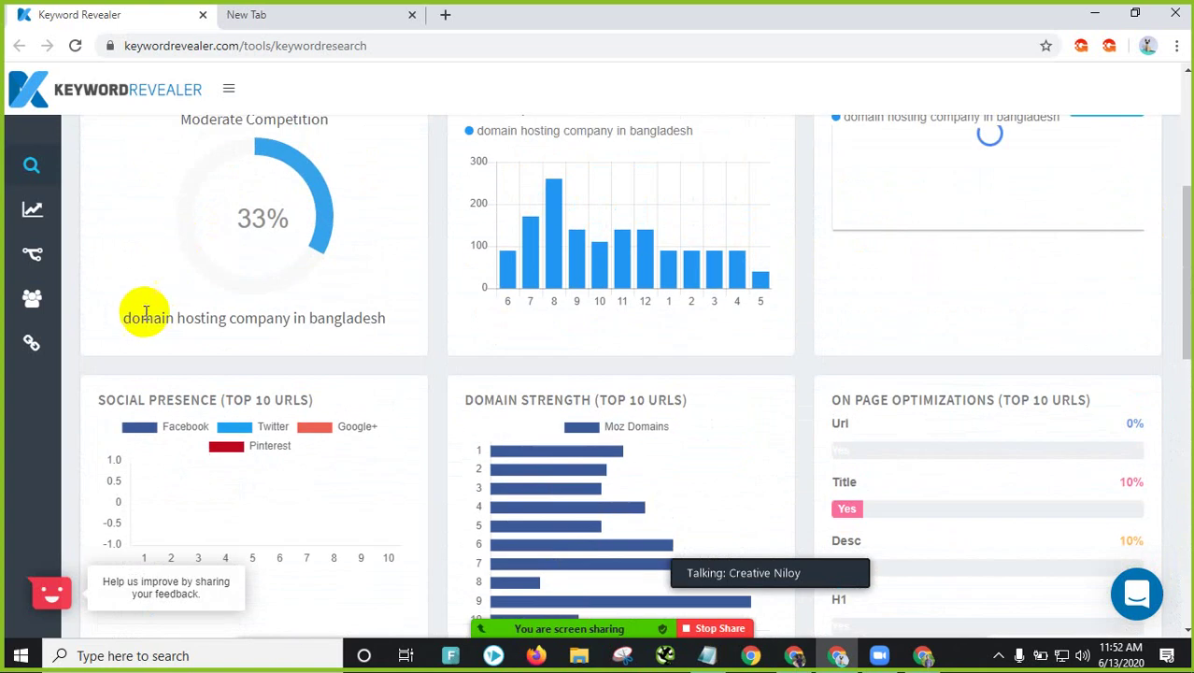
left_click_drag(120, 316, 390, 336)
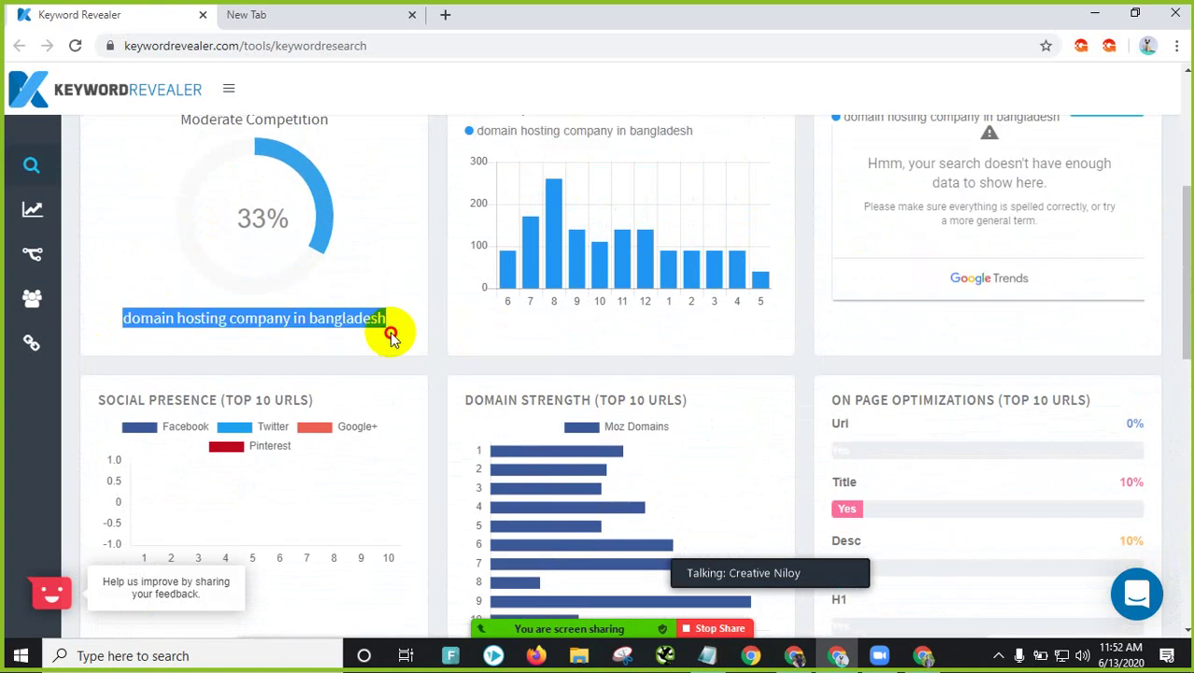
scroll(1016, 389, "down", 6)
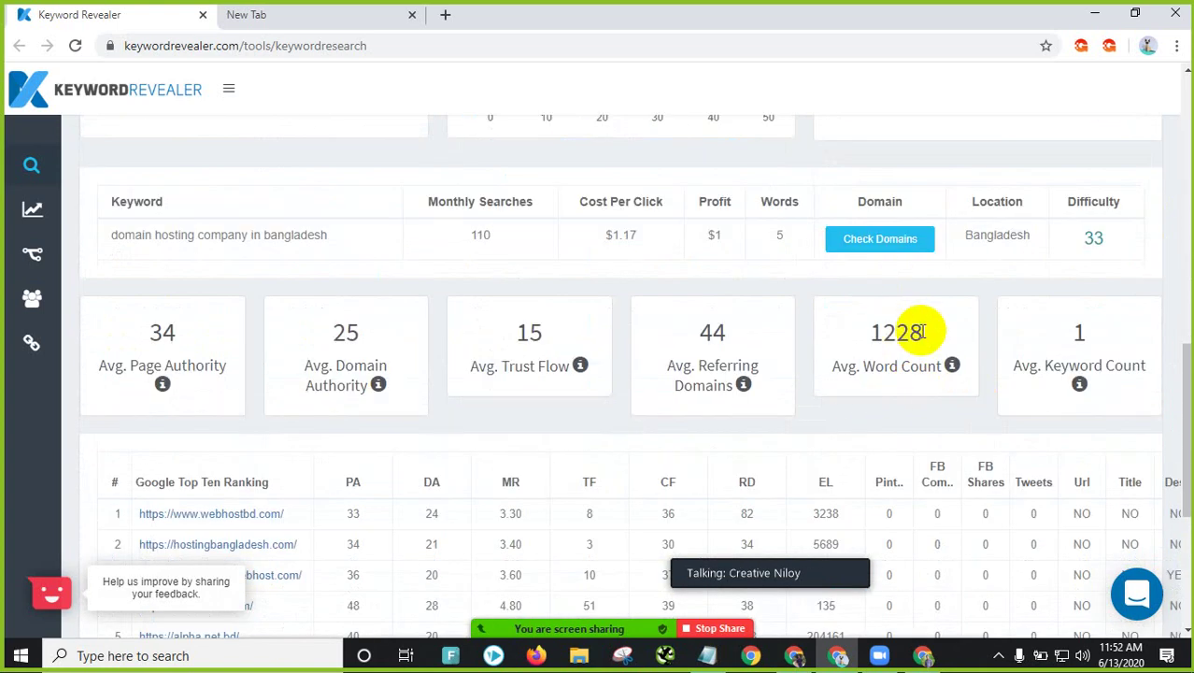
left_click_drag(868, 338, 925, 338)
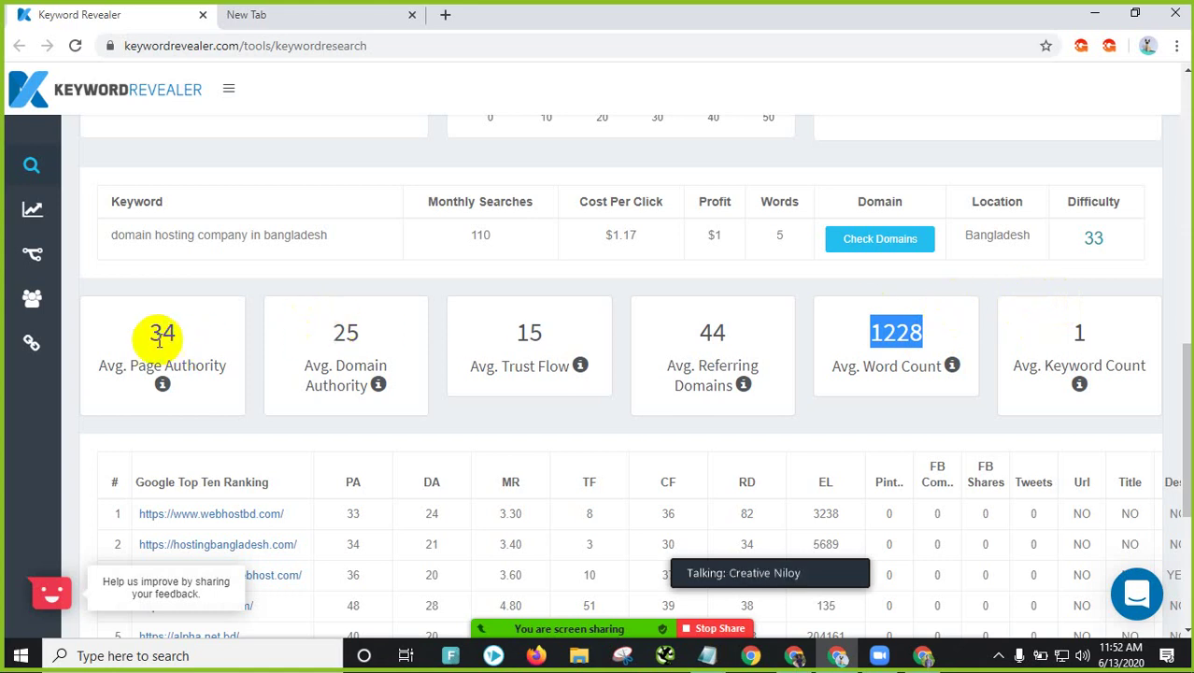
double_click(348, 333)
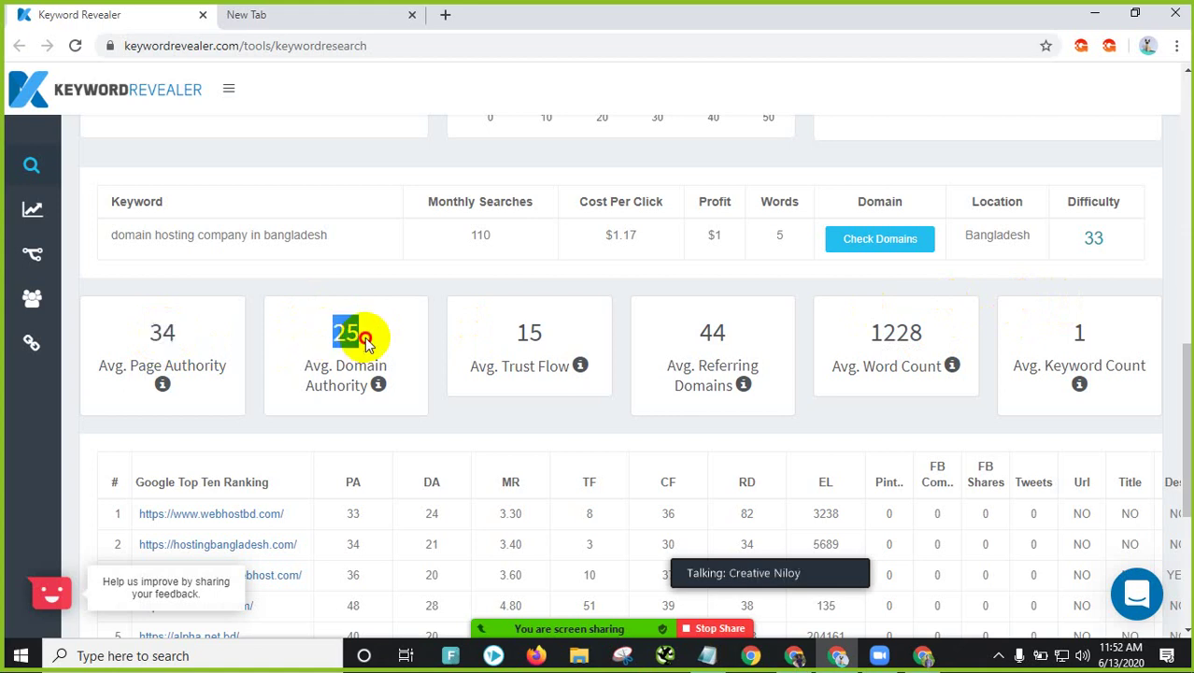
scroll(934, 411, "down", 3)
scroll(573, 347, "up", 10)
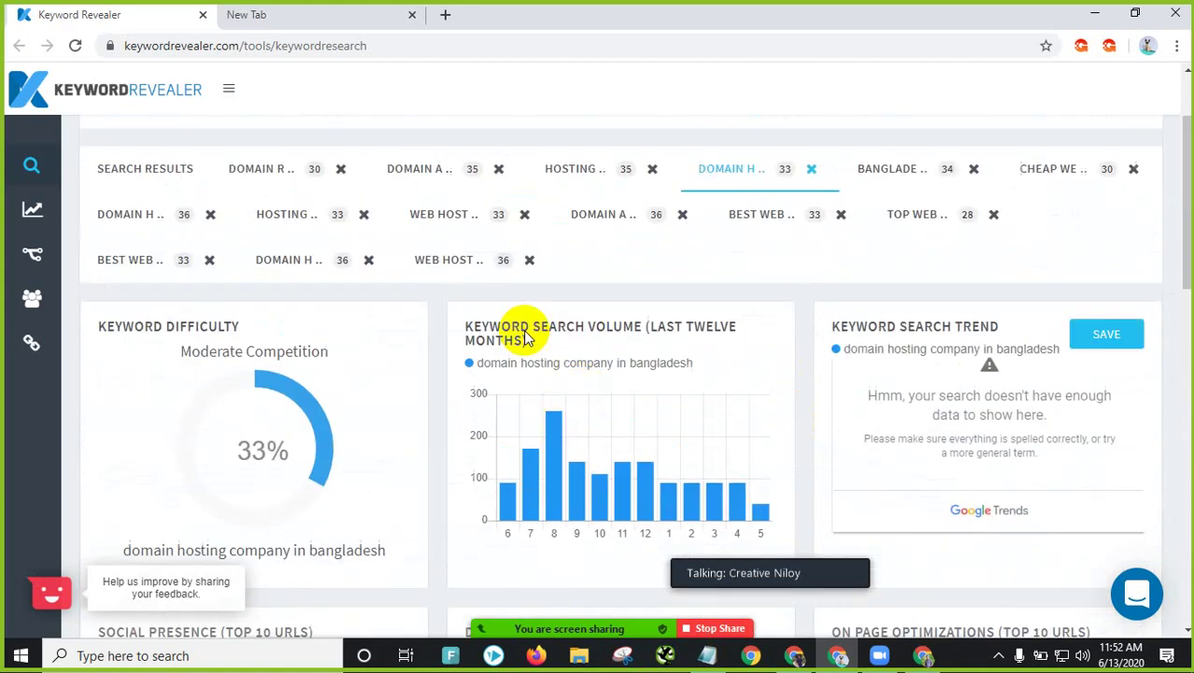
scroll(504, 345, "down", 3)
Step: Switch to File Explorer and open the keyword-Research workbook from the Compressed folder in Downloads
left_click(581, 655)
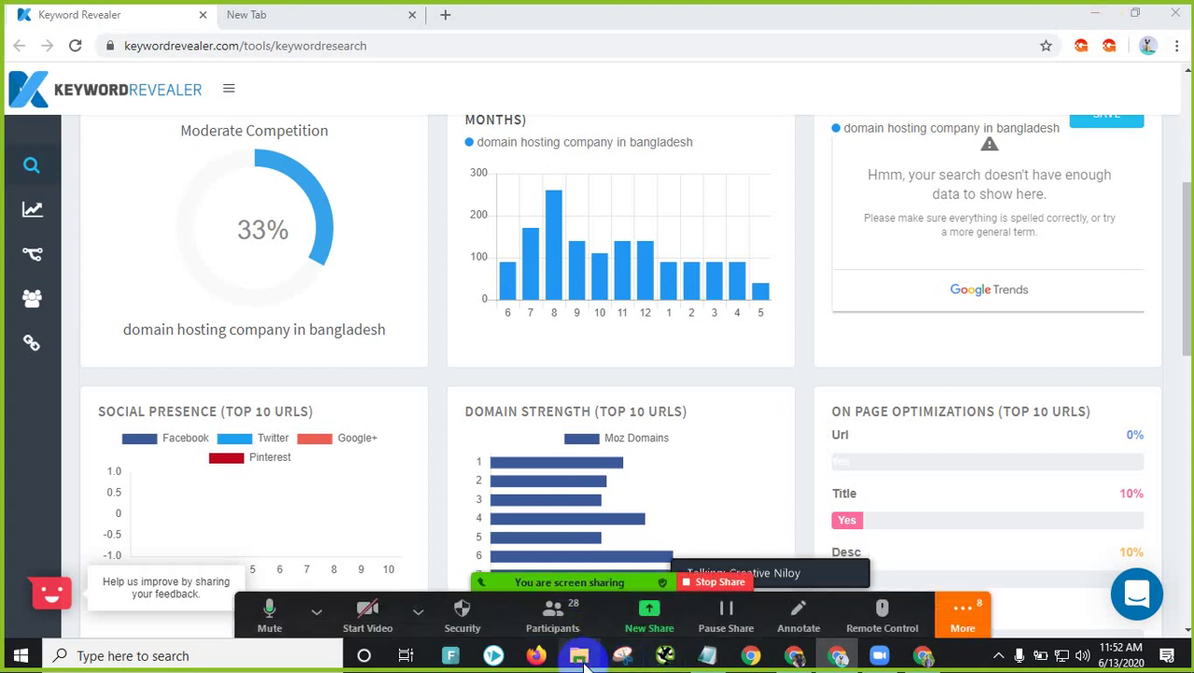
left_click(1093, 14)
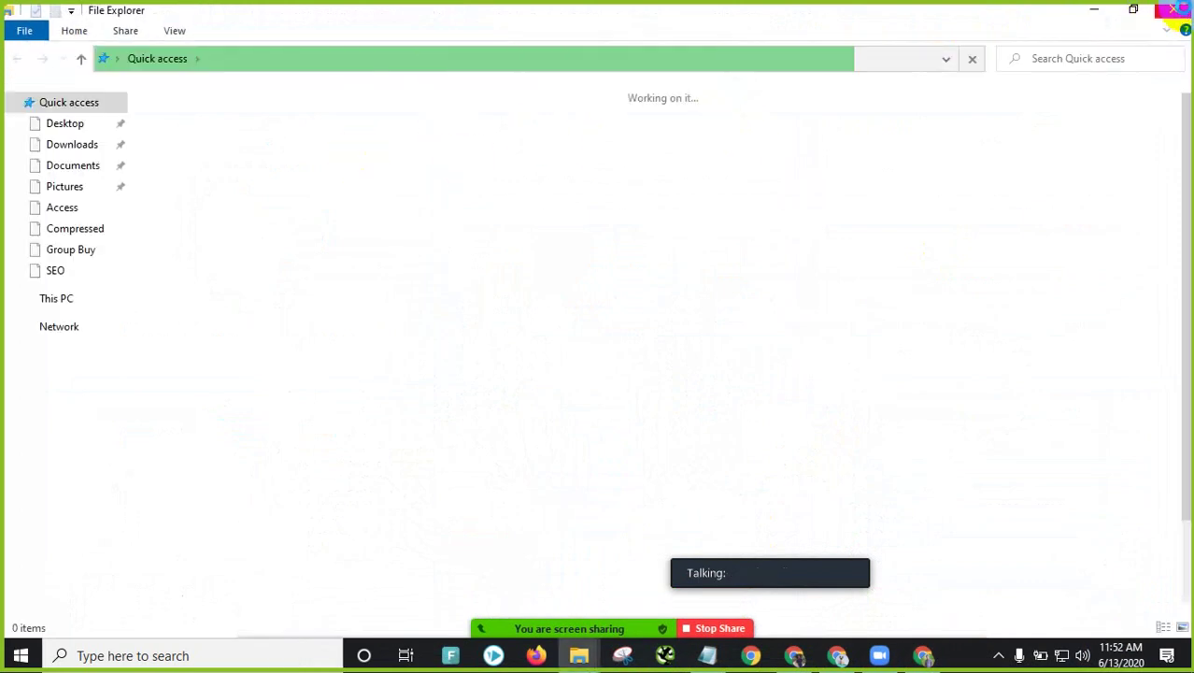
left_click(1174, 12)
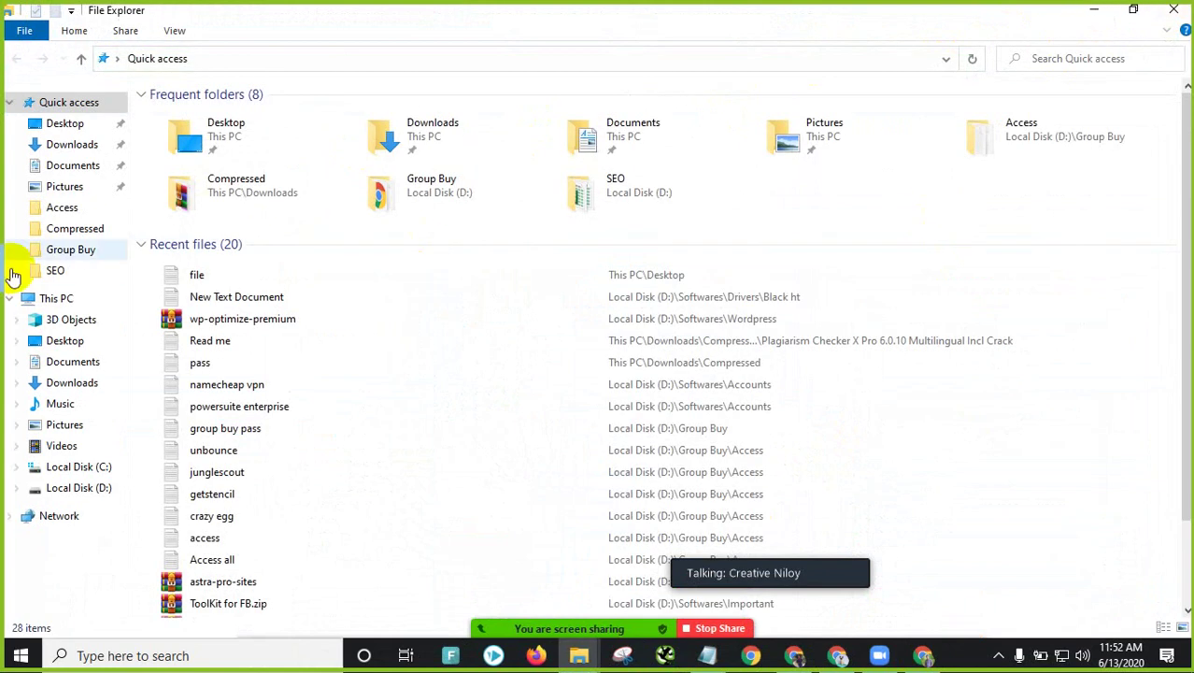
left_click(72, 144)
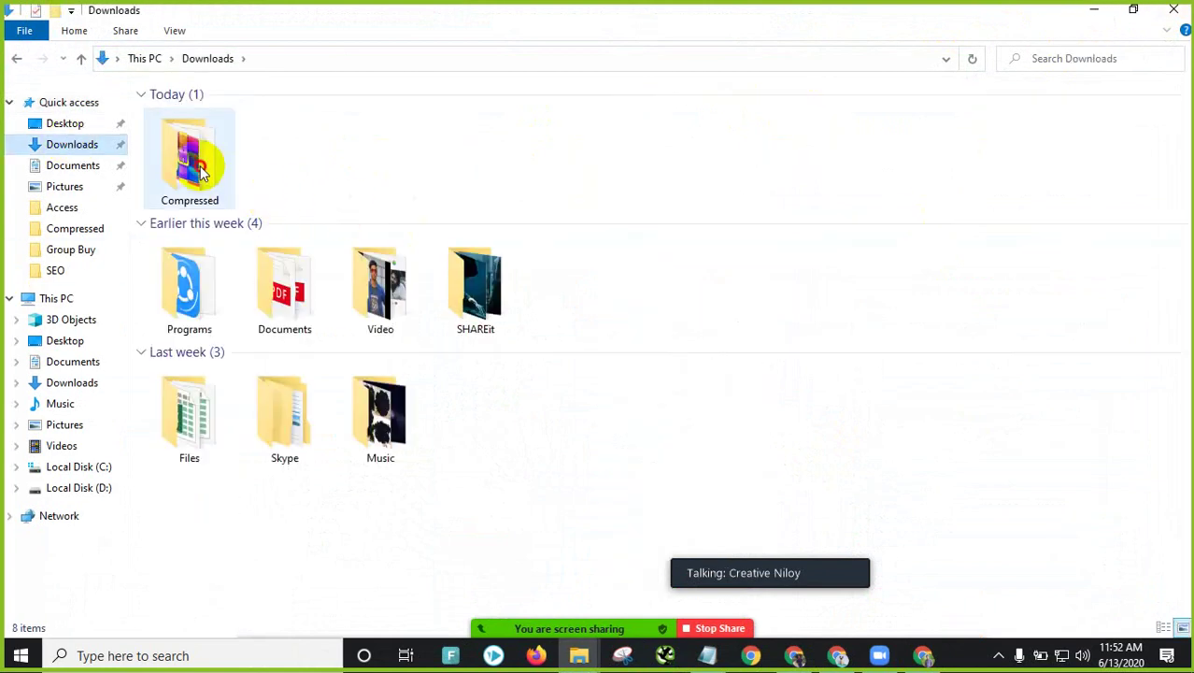
double_click(201, 172)
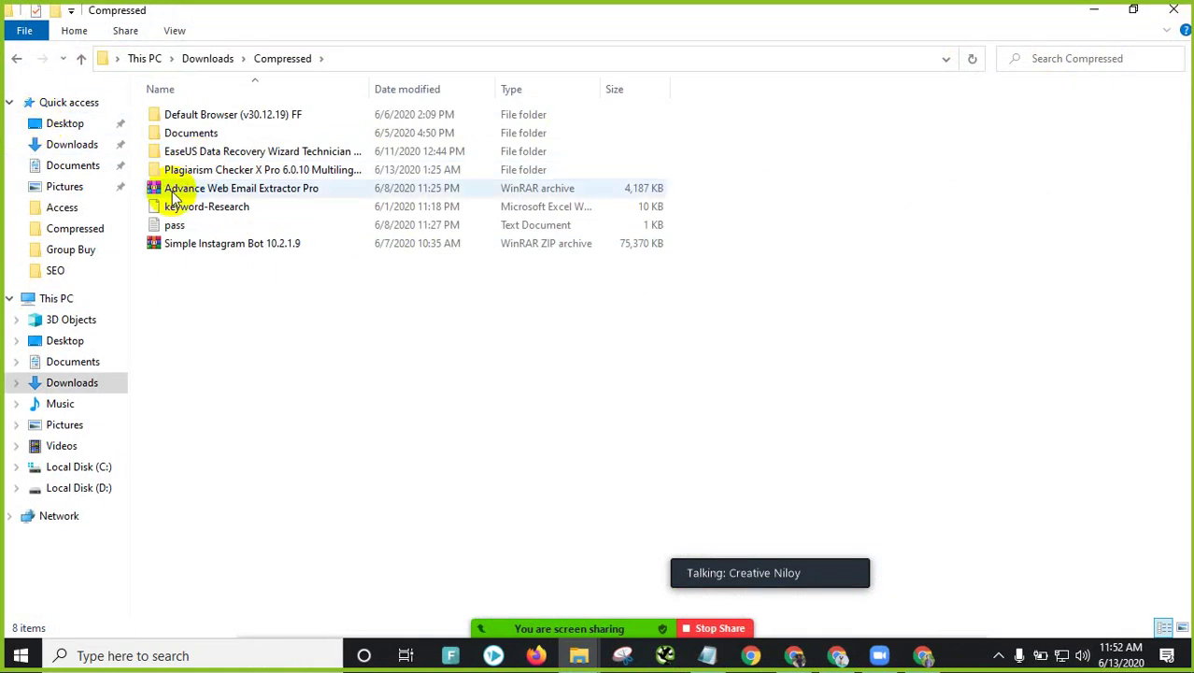
left_click(215, 213)
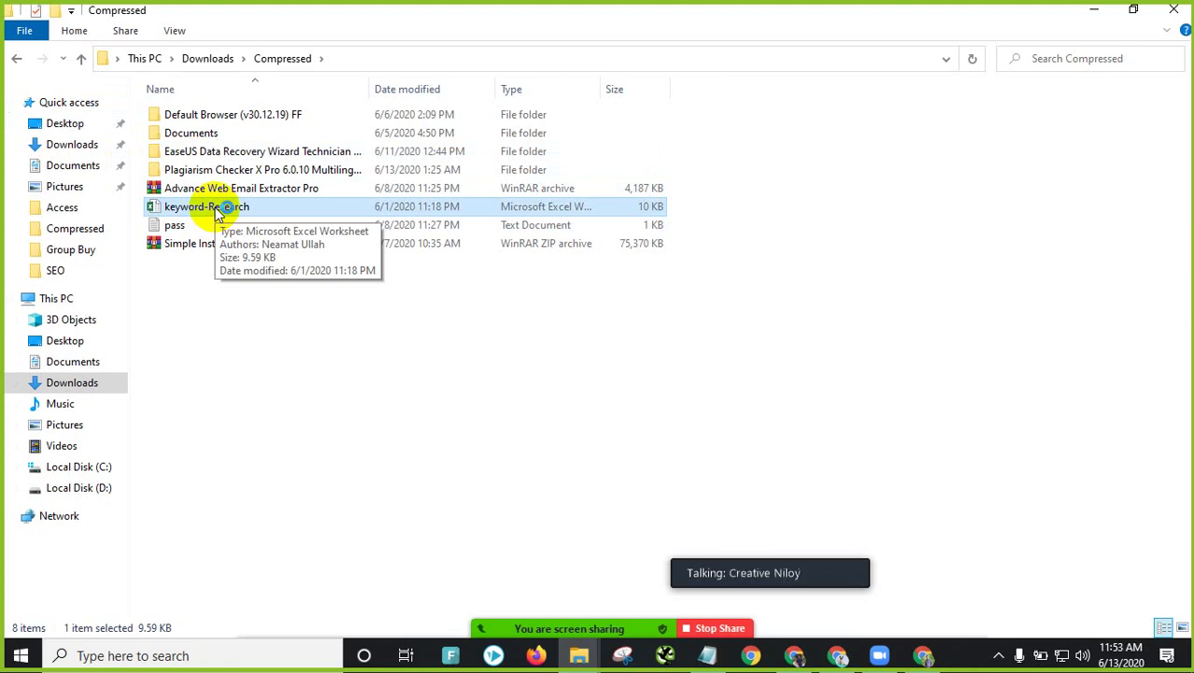
Step: Leave File Explorer and switch back to the browser window showing the Keyword Revealer report
left_click(1096, 9)
left_click(1173, 10)
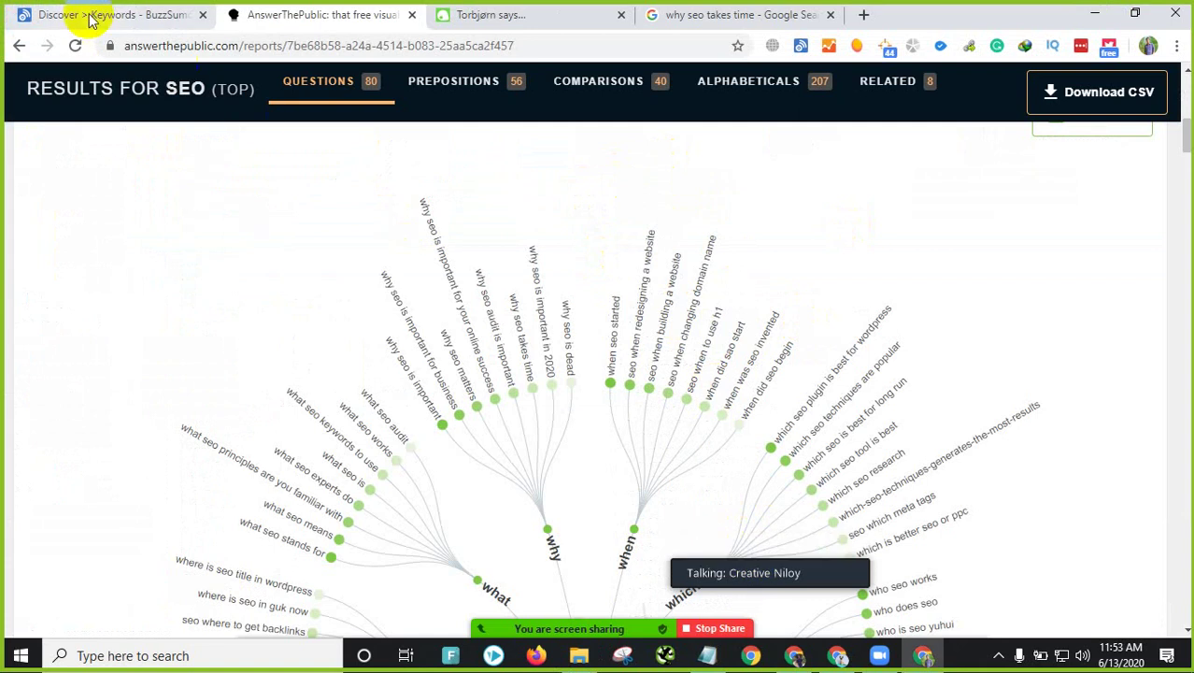
left_click(804, 659)
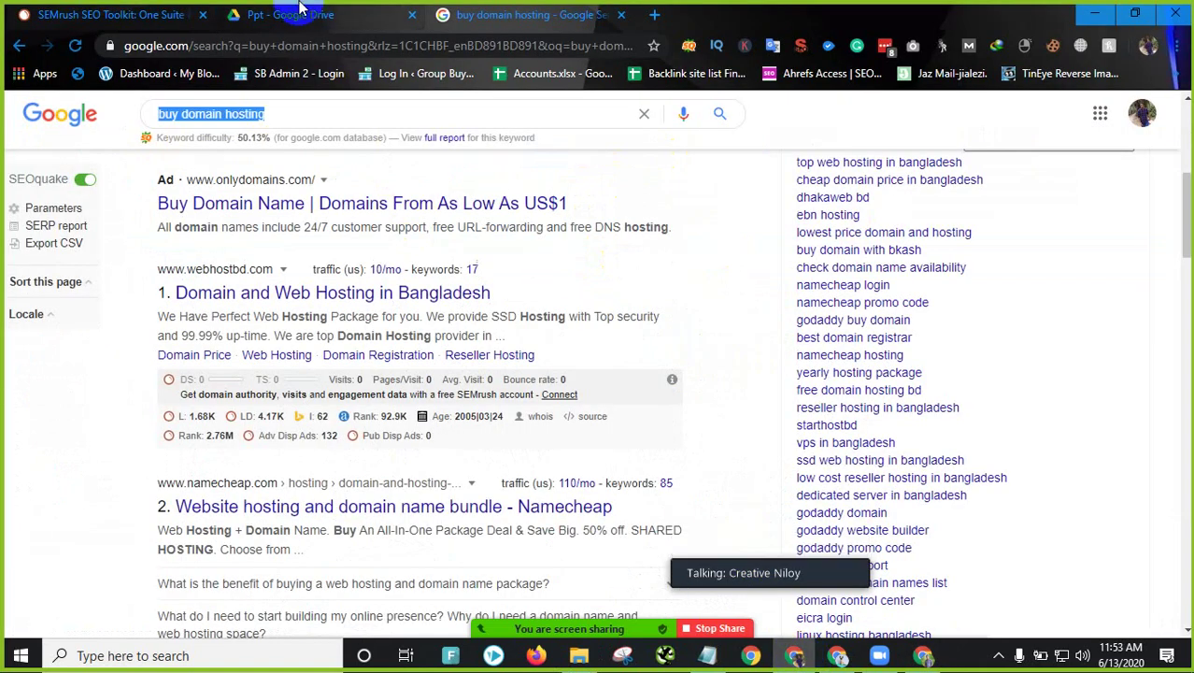
left_click(836, 658)
left_click(838, 659)
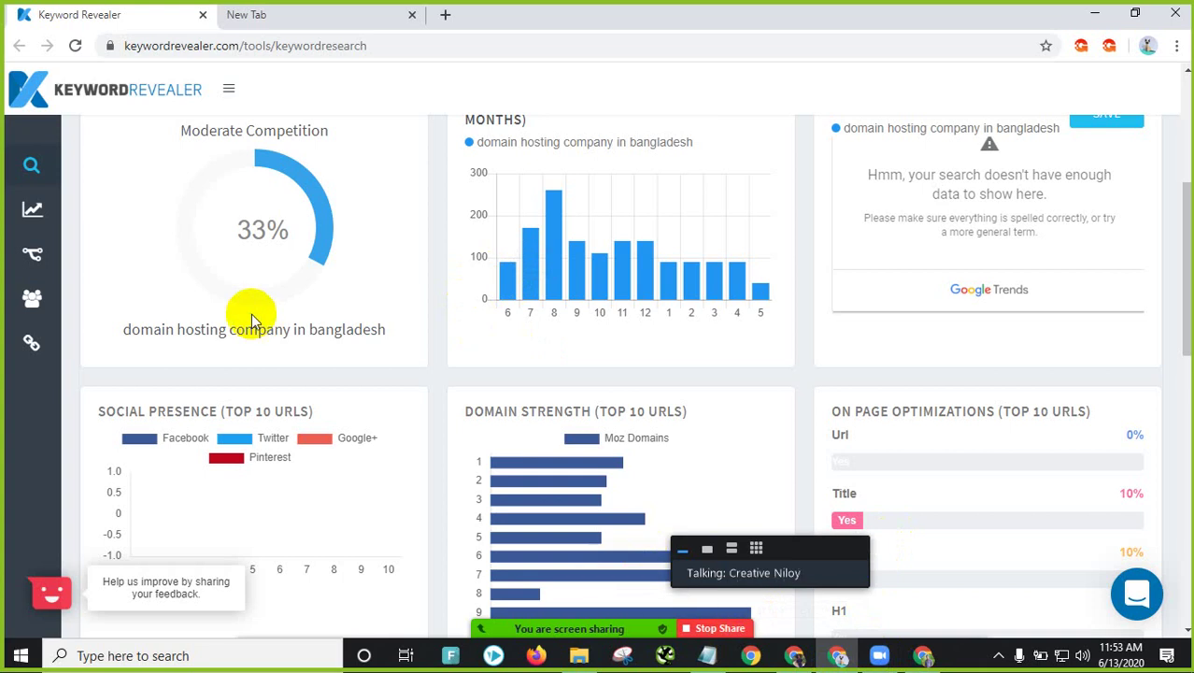
Step: Highlight the keyword phrase "domain hosting company in bangladesh", its monthly searches and its competition rating
scroll(253, 310, "up", 4)
scroll(396, 363, "down", 3)
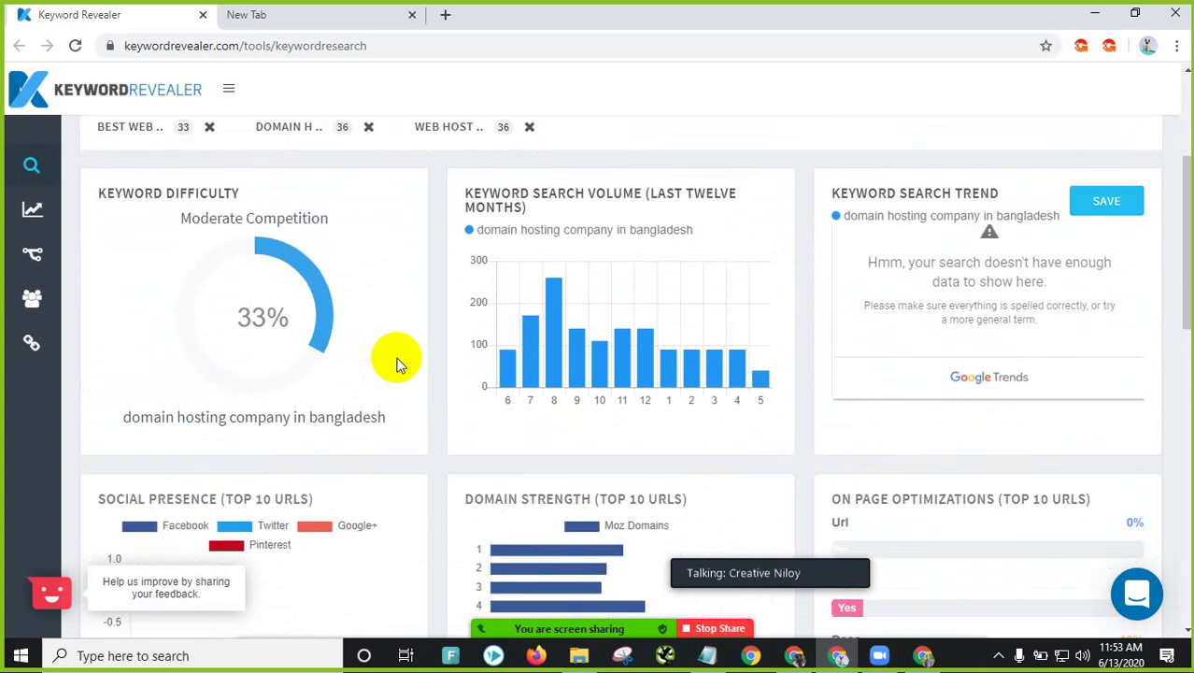
scroll(396, 363, "down", 1)
scroll(369, 353, "up", 1)
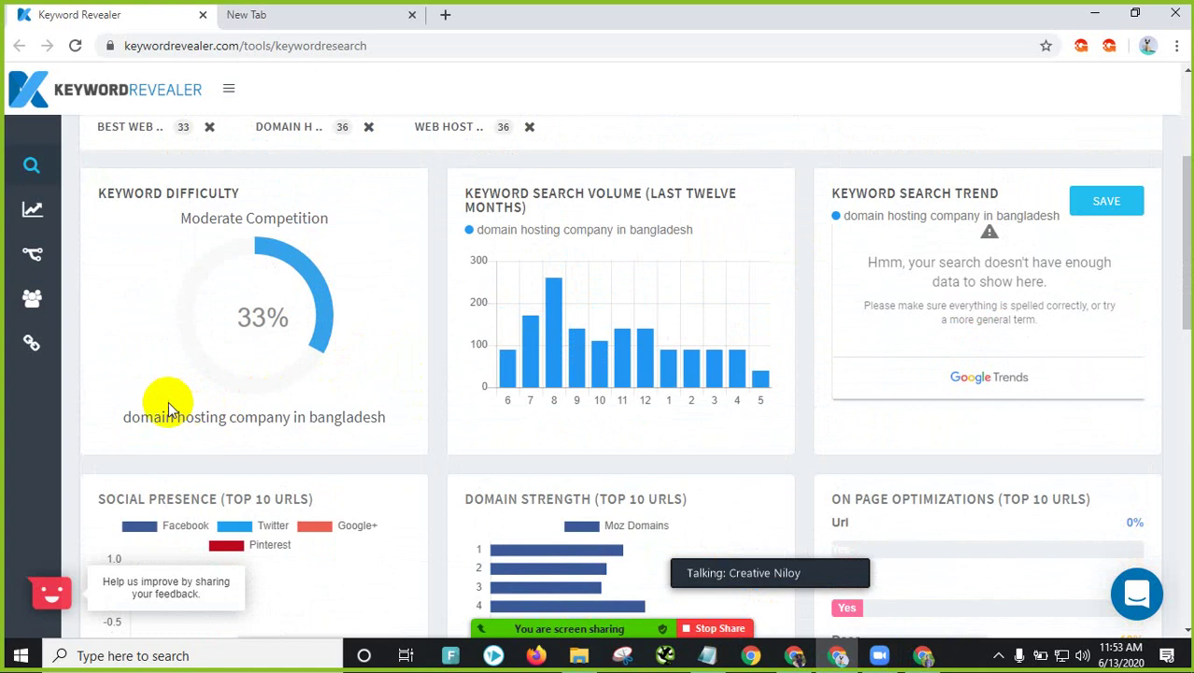
left_click_drag(123, 417, 381, 414)
scroll(272, 440, "down", 6)
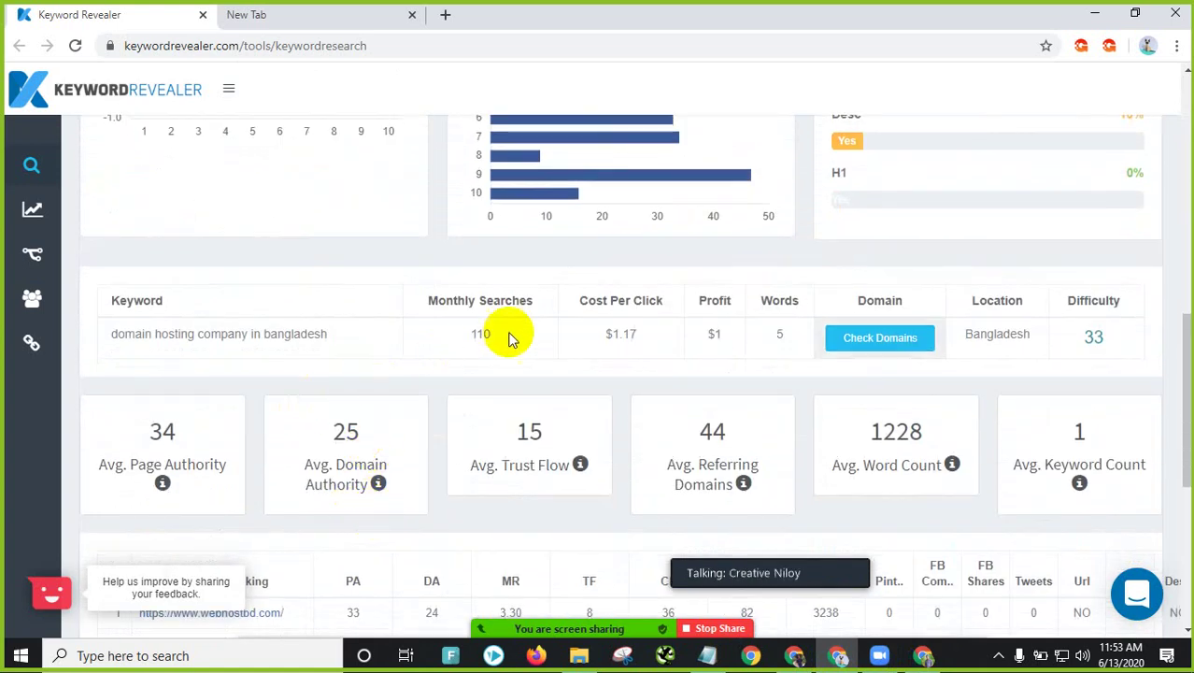
left_click_drag(523, 333, 464, 345)
scroll(369, 355, "up", 6)
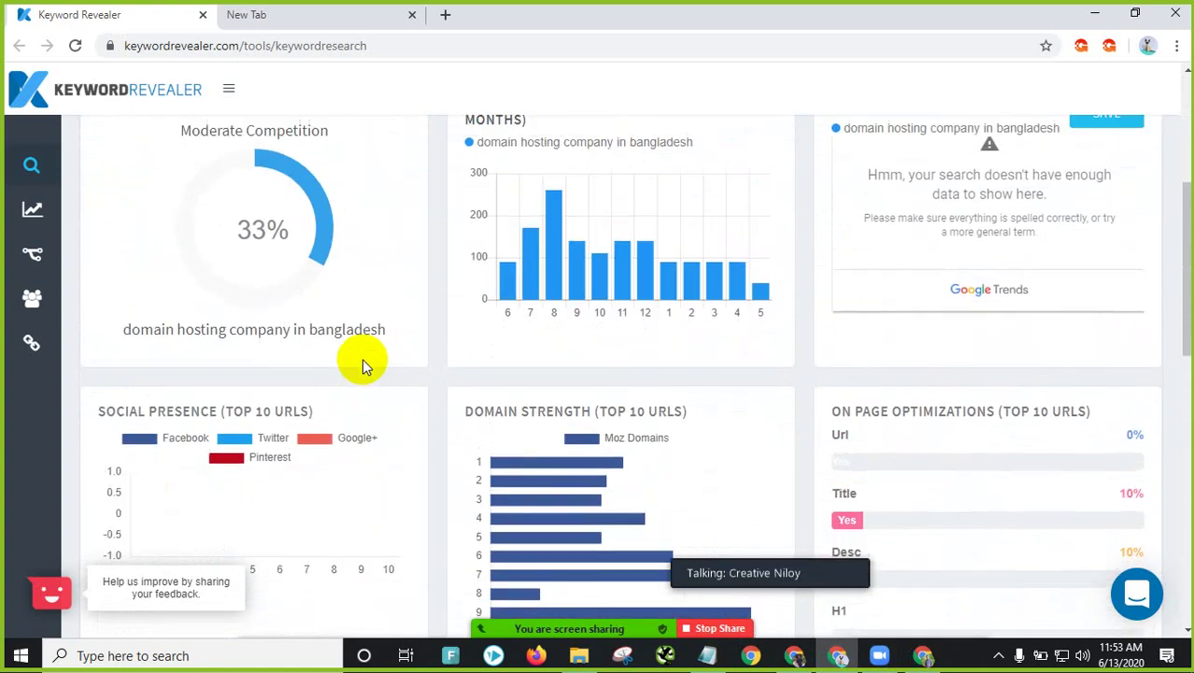
left_click_drag(191, 218, 283, 224)
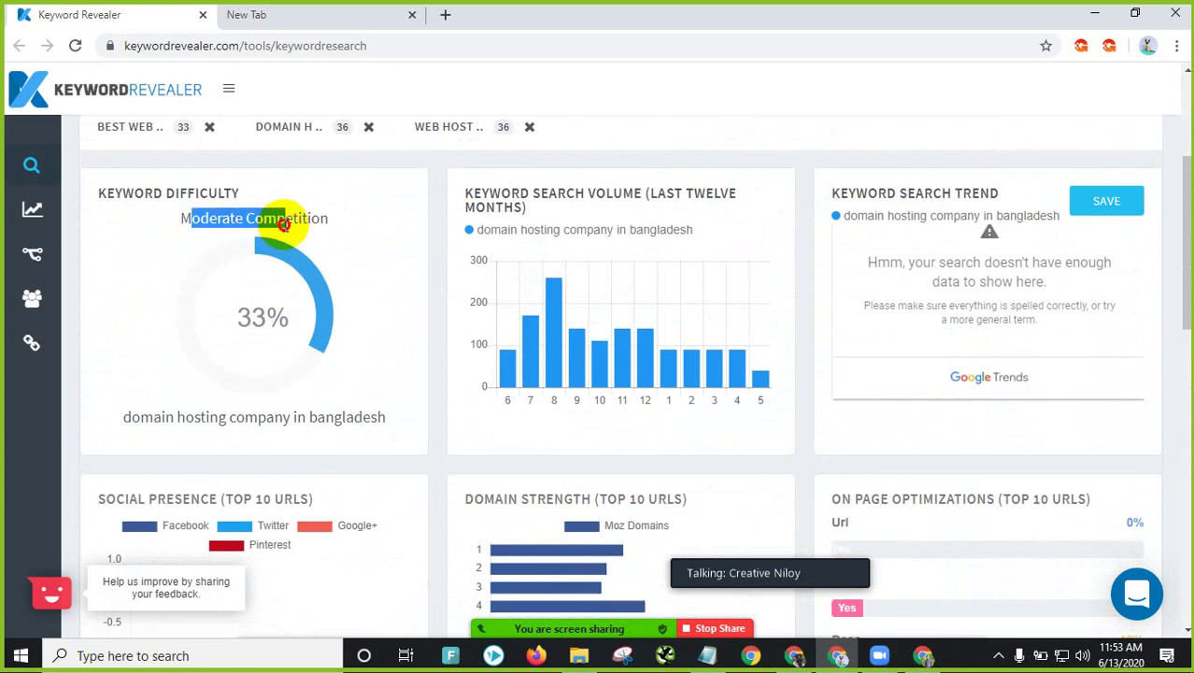
Step: Examine the domain strength chart and on-page optimizations, and highlight the average domain authority and average word count
scroll(360, 344, "down", 3)
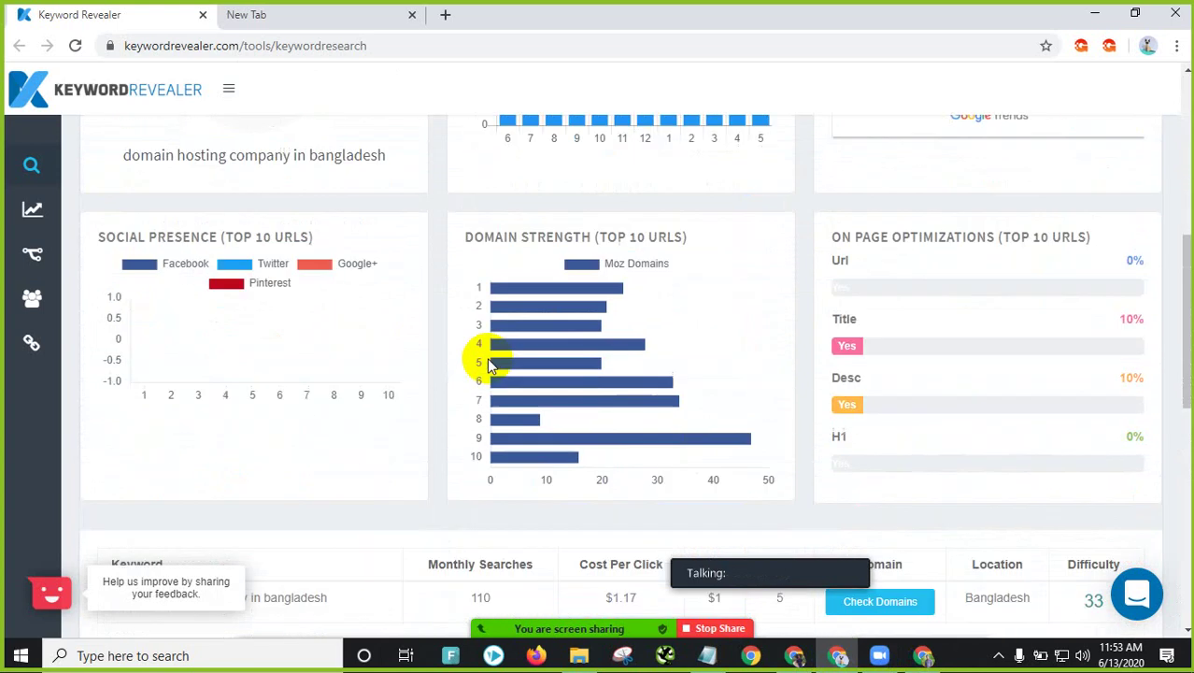
scroll(490, 362, "down", 1)
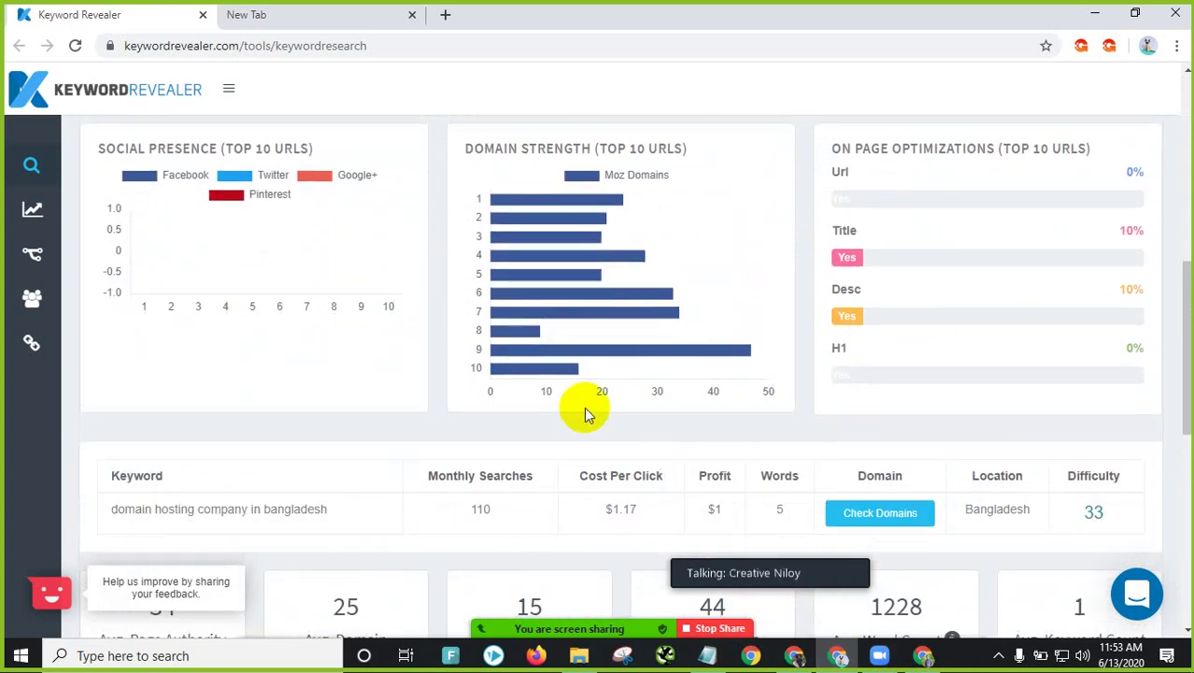
scroll(524, 316, "up", 2)
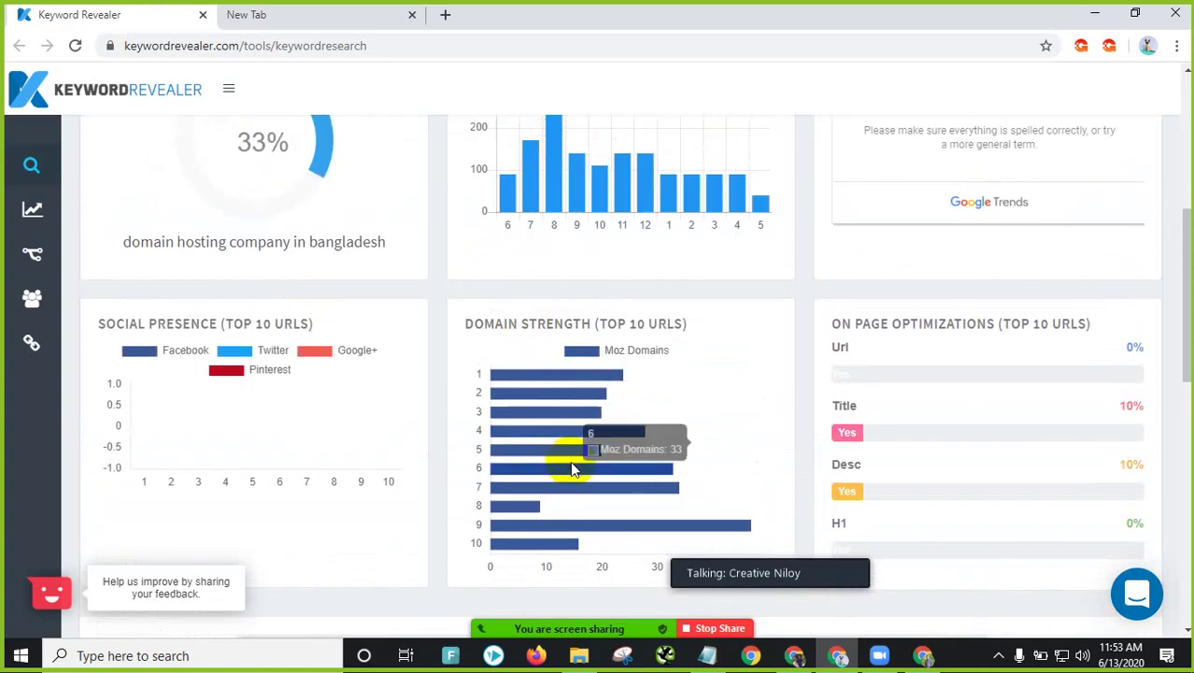
scroll(568, 447, "down", 4)
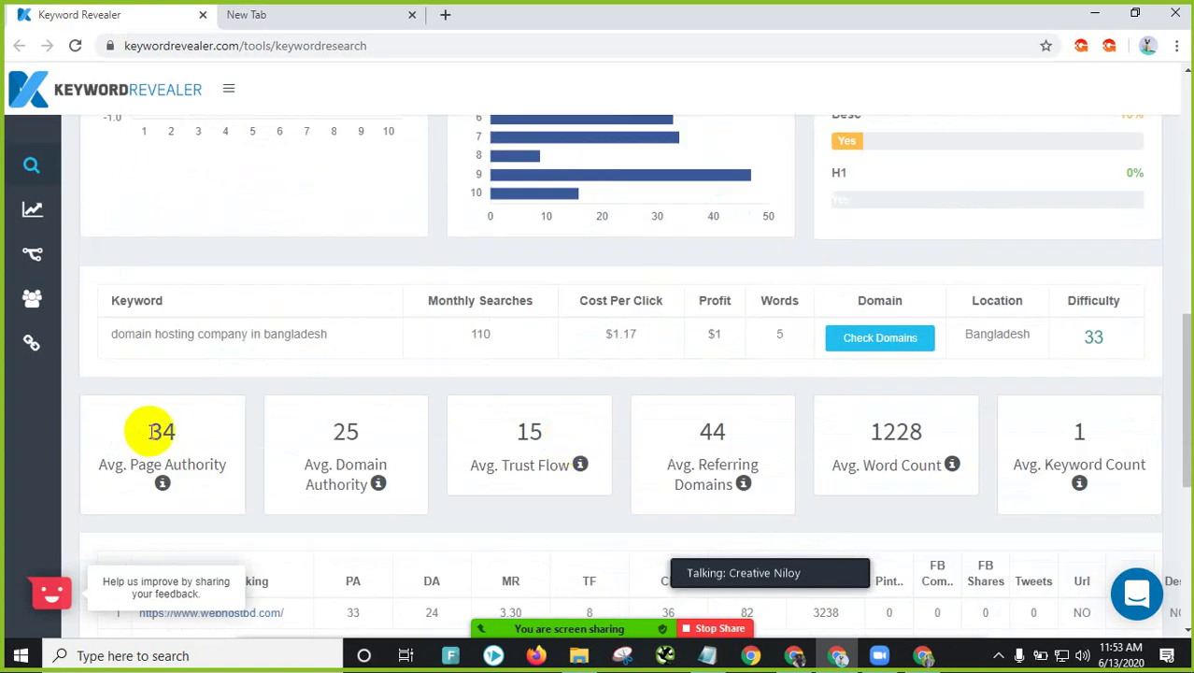
double_click(355, 433)
scroll(747, 346, "up", 3)
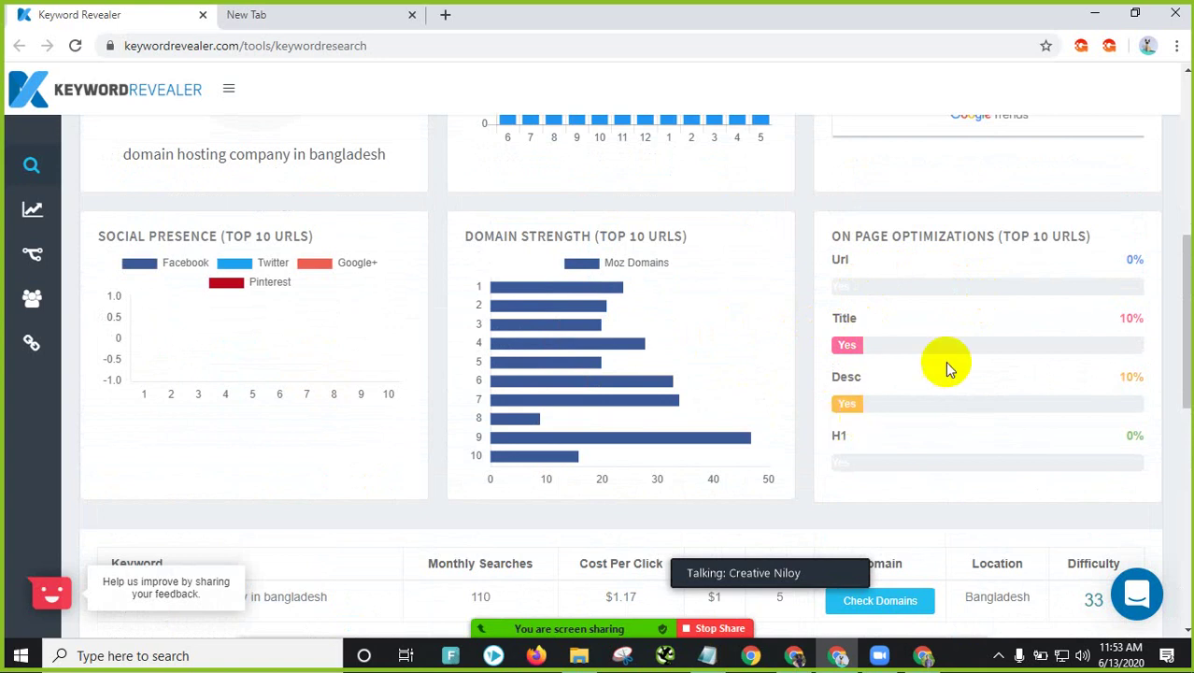
scroll(858, 399, "down", 4)
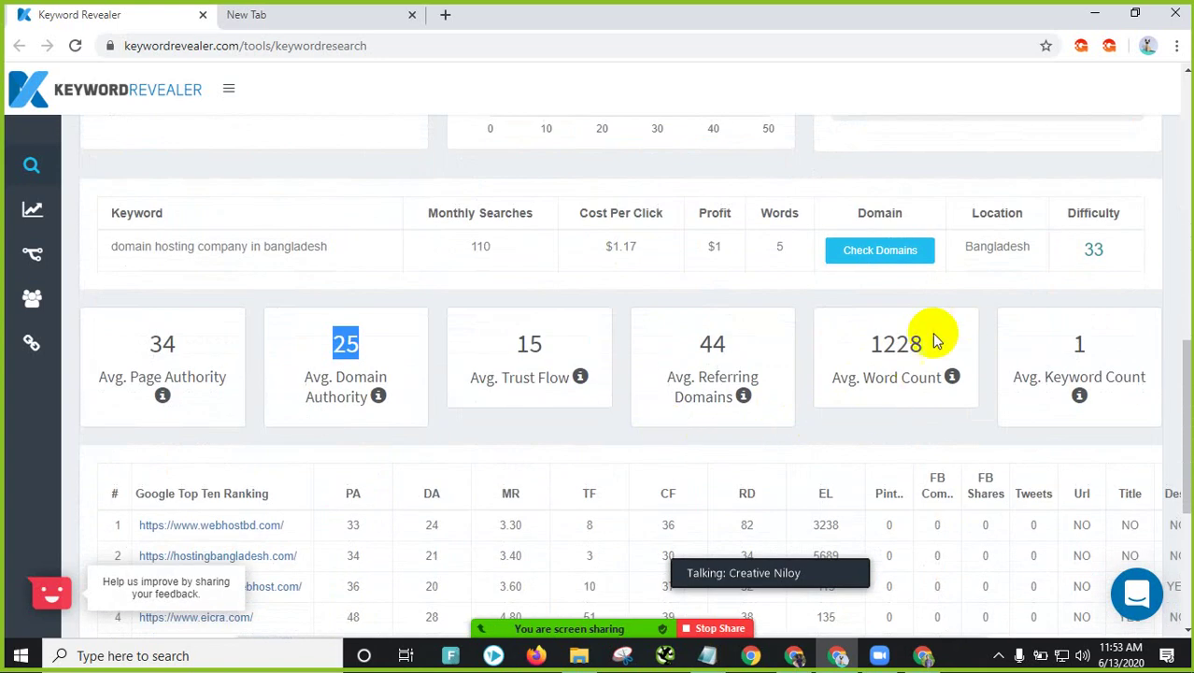
left_click_drag(938, 331, 873, 337)
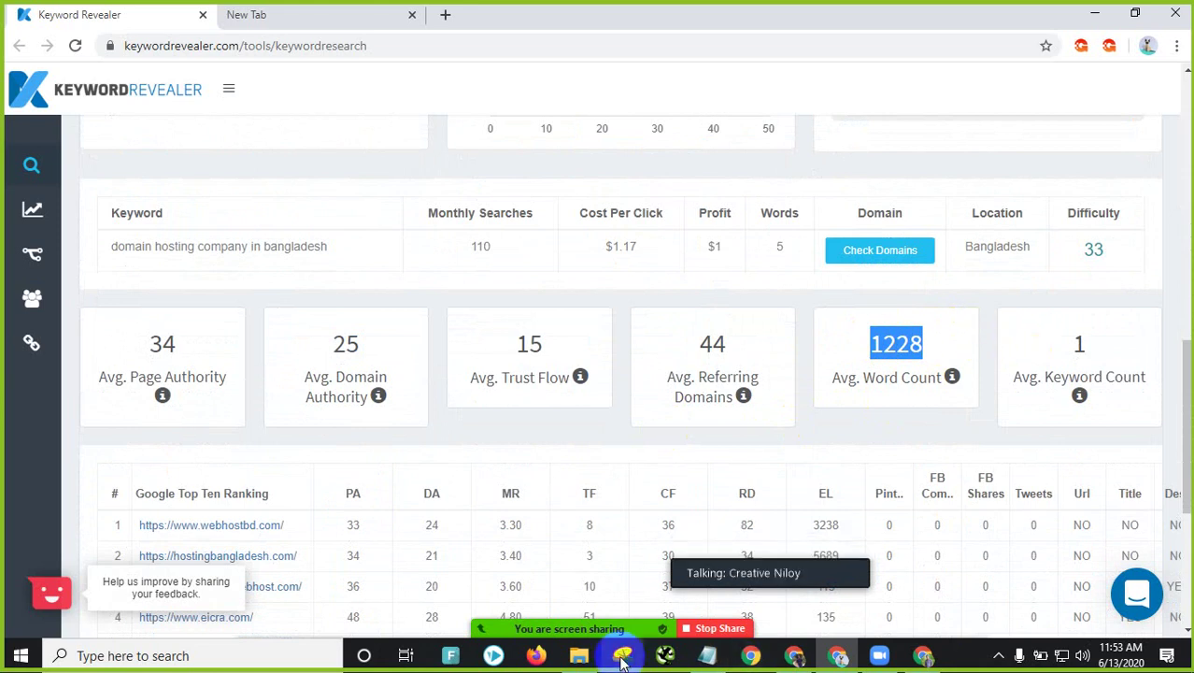
Step: Switch to the Compressed folder in File Explorer and open the keyword-Research workbook in Excel
left_click(581, 657)
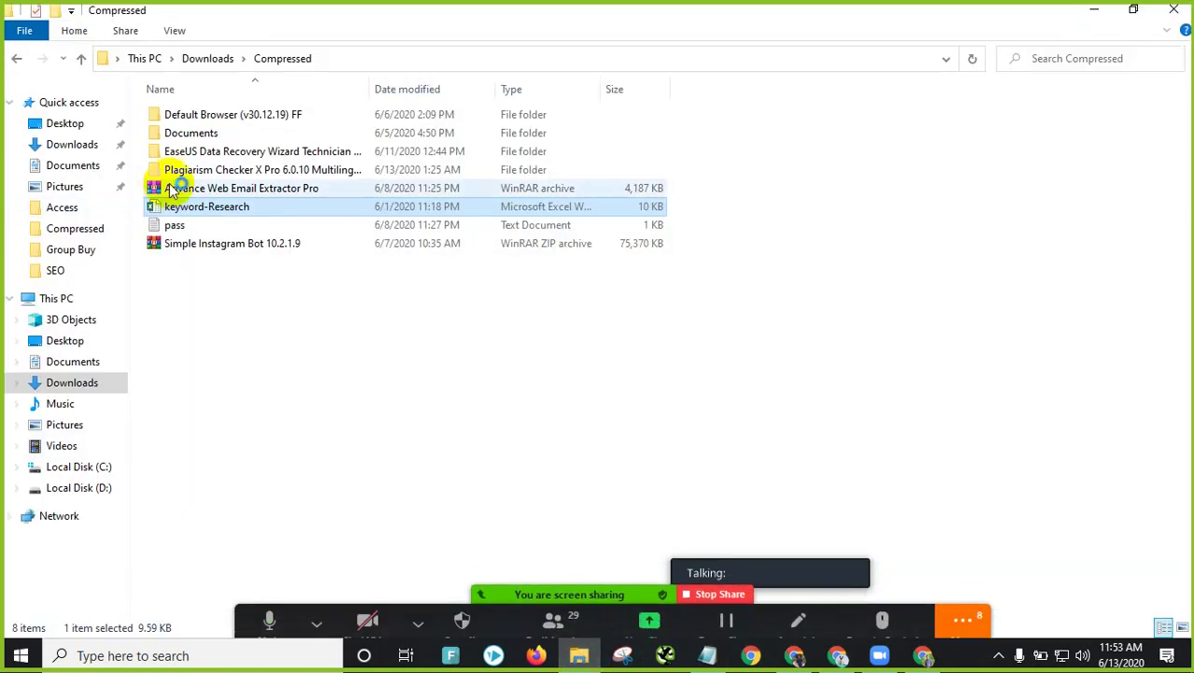
left_click(233, 210)
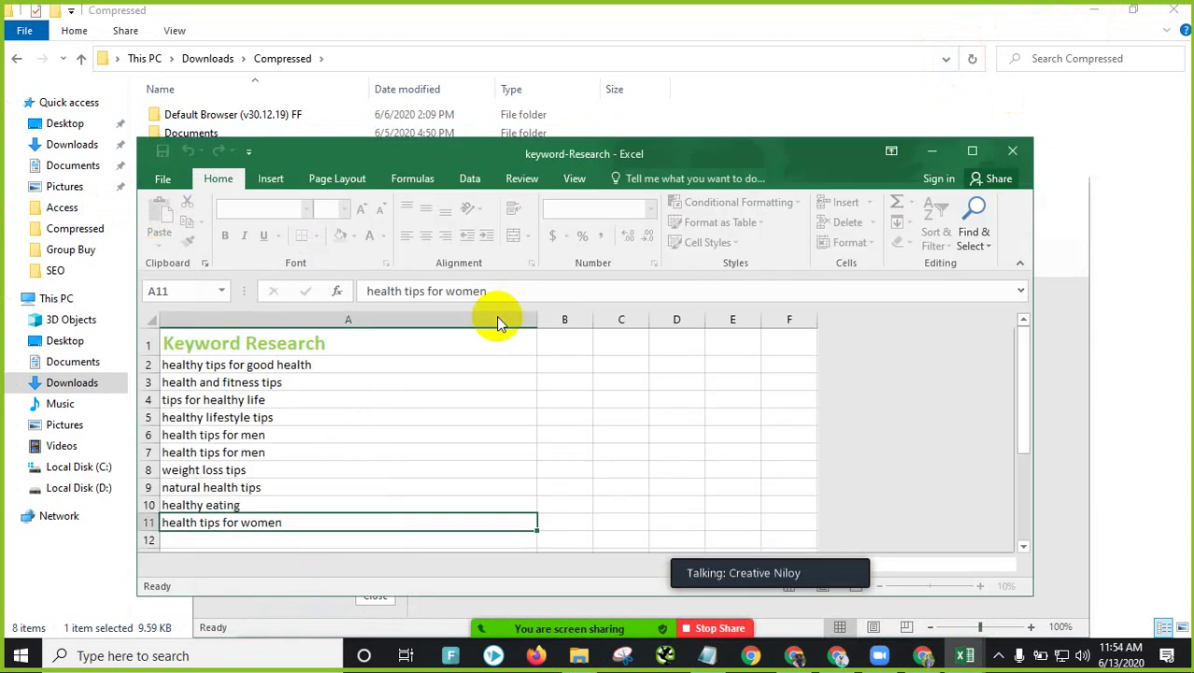
Step: Maximize the keyword-Research workbook, look over its list of health keywords, and close the workbook
left_click(971, 150)
scroll(237, 510, "down", 5)
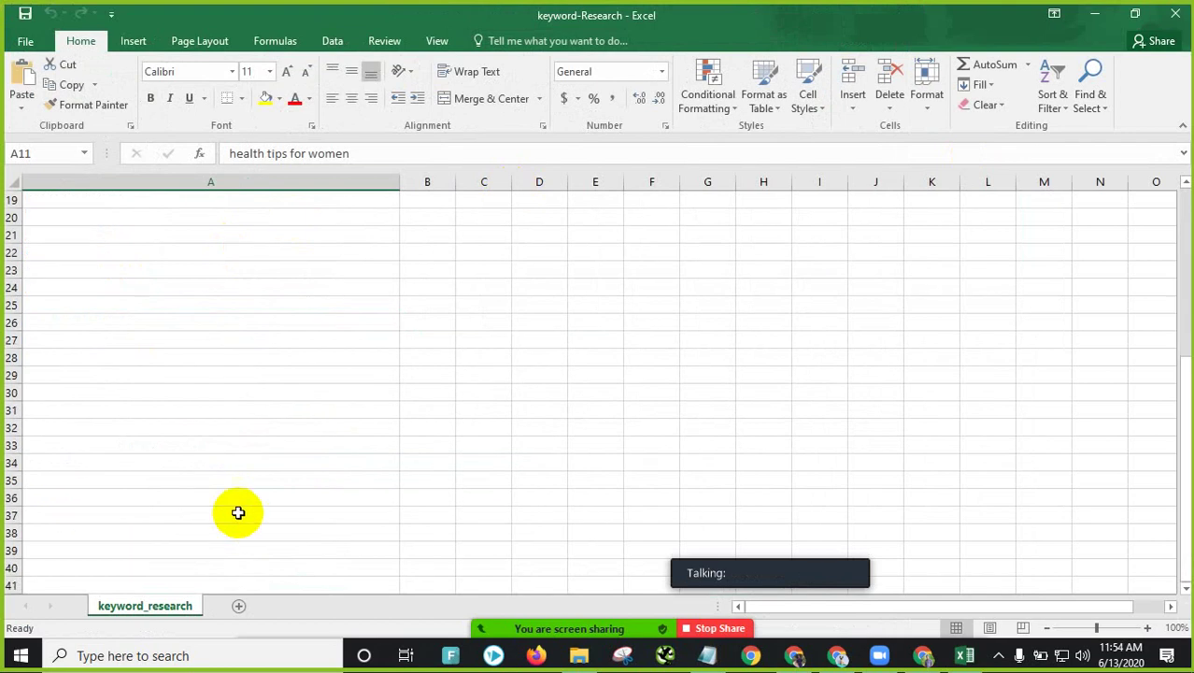
scroll(181, 374, "up", 6)
left_click_drag(150, 207, 203, 392)
left_click(705, 296)
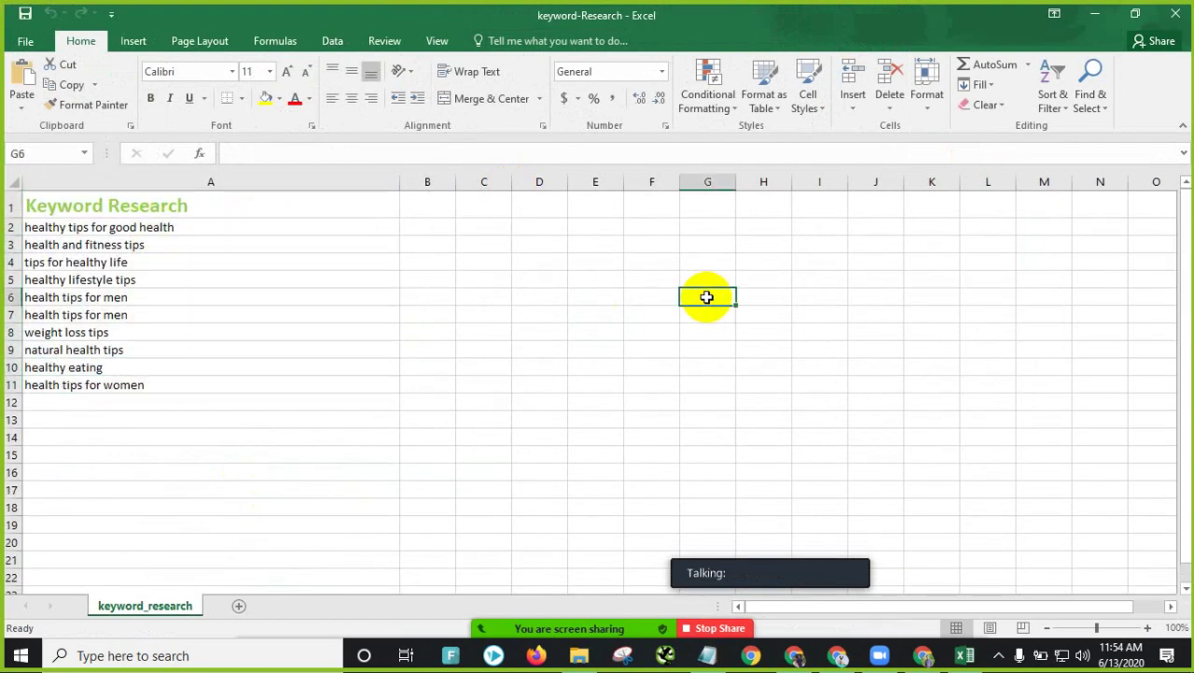
left_click(1174, 13)
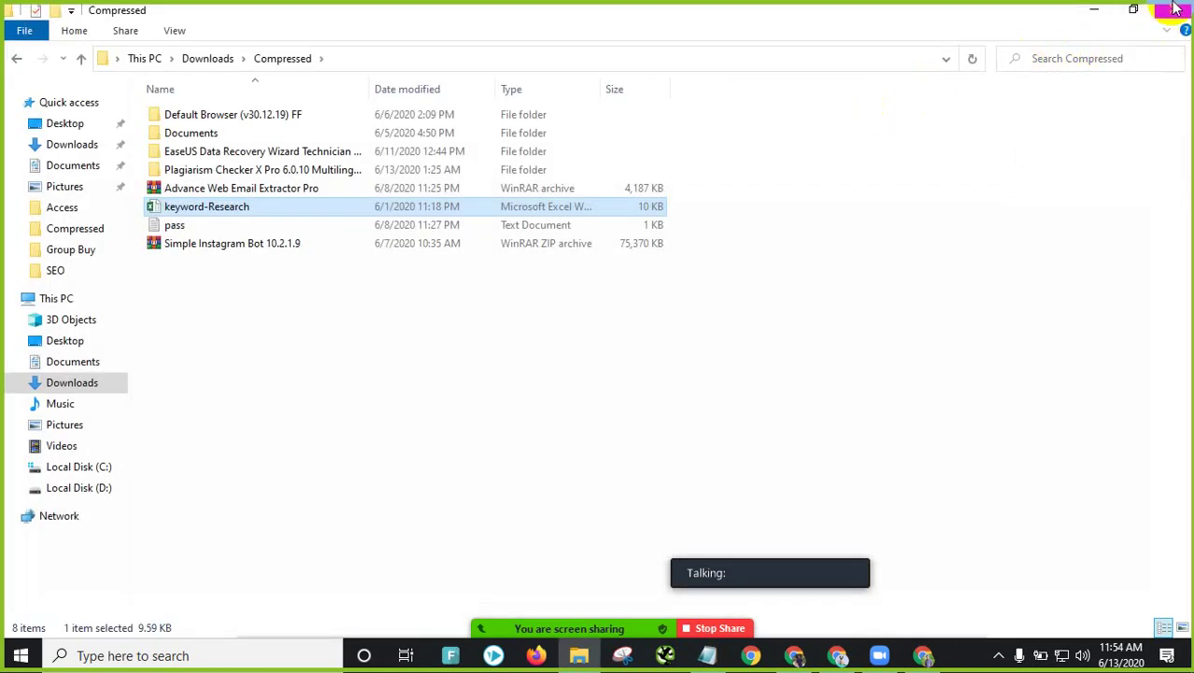
Step: Open the Keword-for-UK-Car workbook from the #Keyword Research folder inside the Desktop's Portfollio folder
left_click(67, 122)
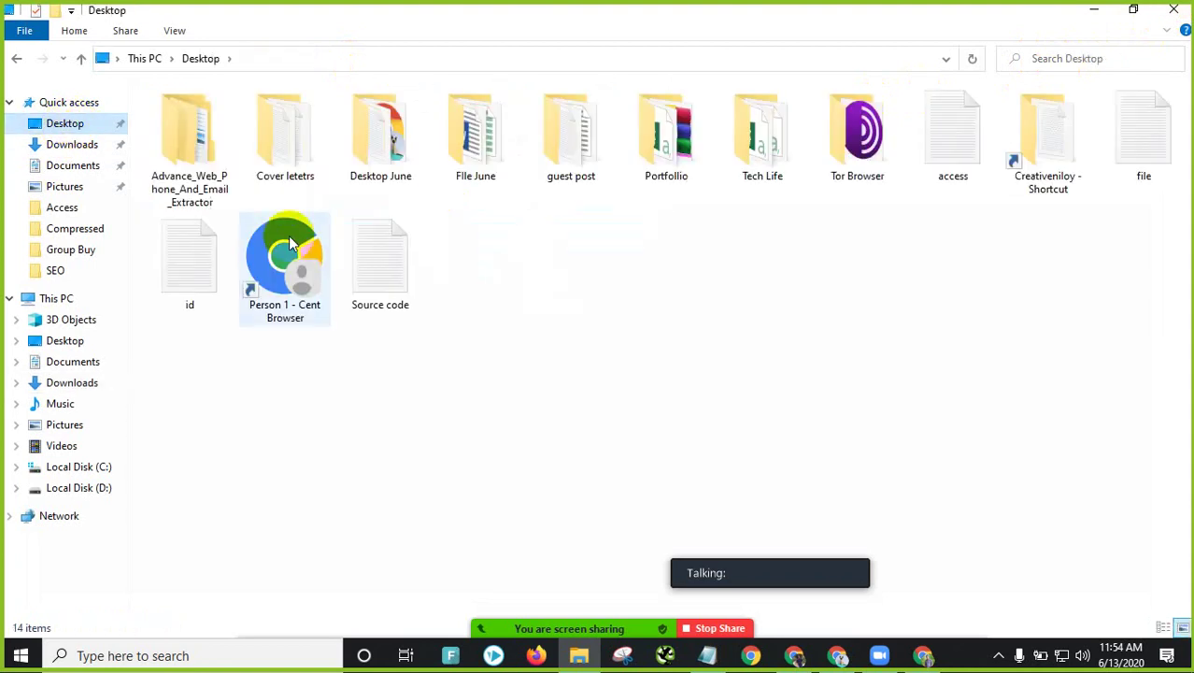
double_click(668, 152)
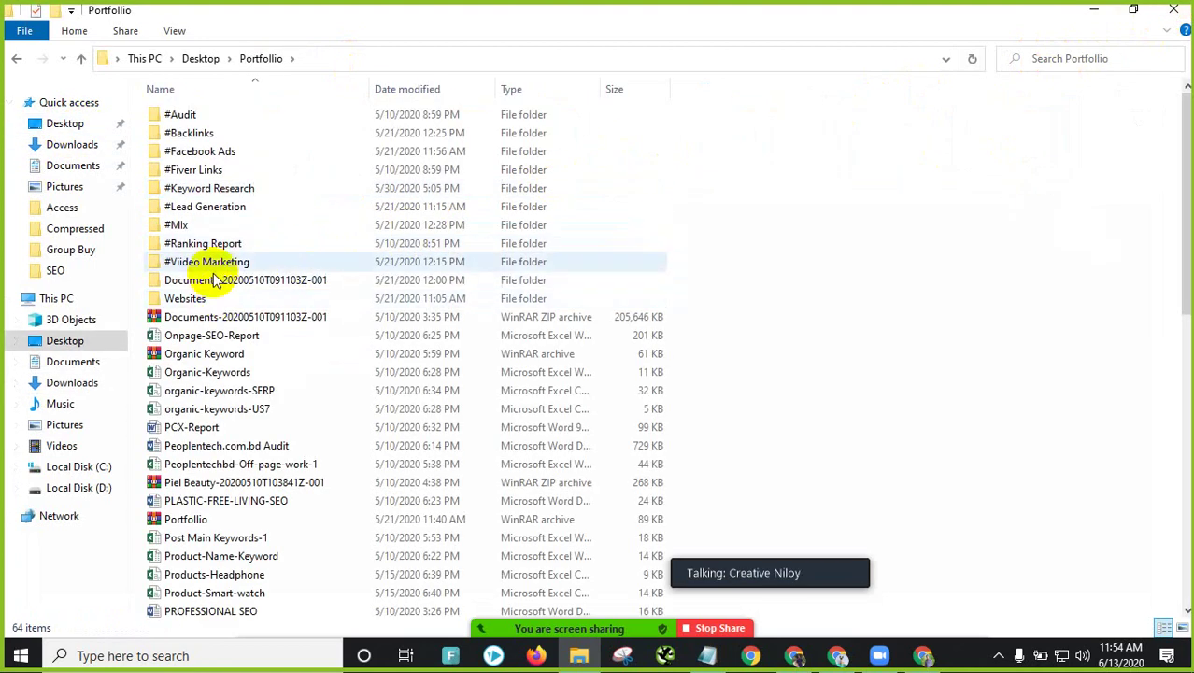
double_click(234, 189)
left_click(235, 134)
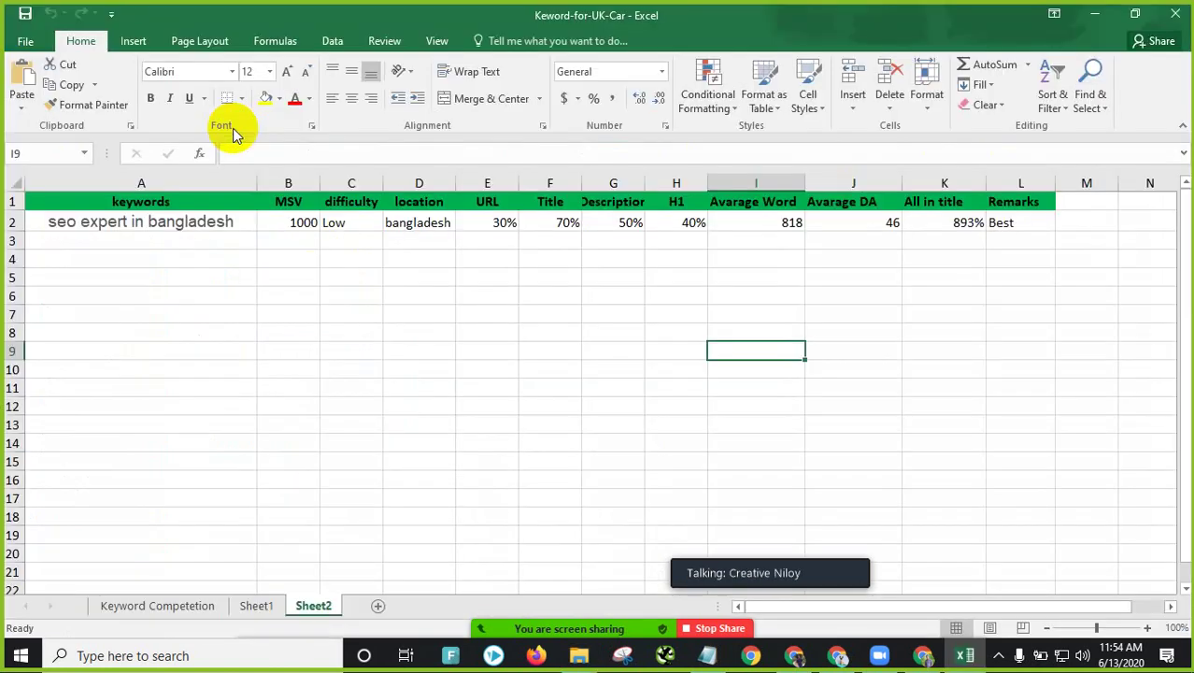
Step: Clear the contents of row 2, the "seo expert in bangladesh" entry, from keywords through Remarks on Sheet2
left_click(431, 296)
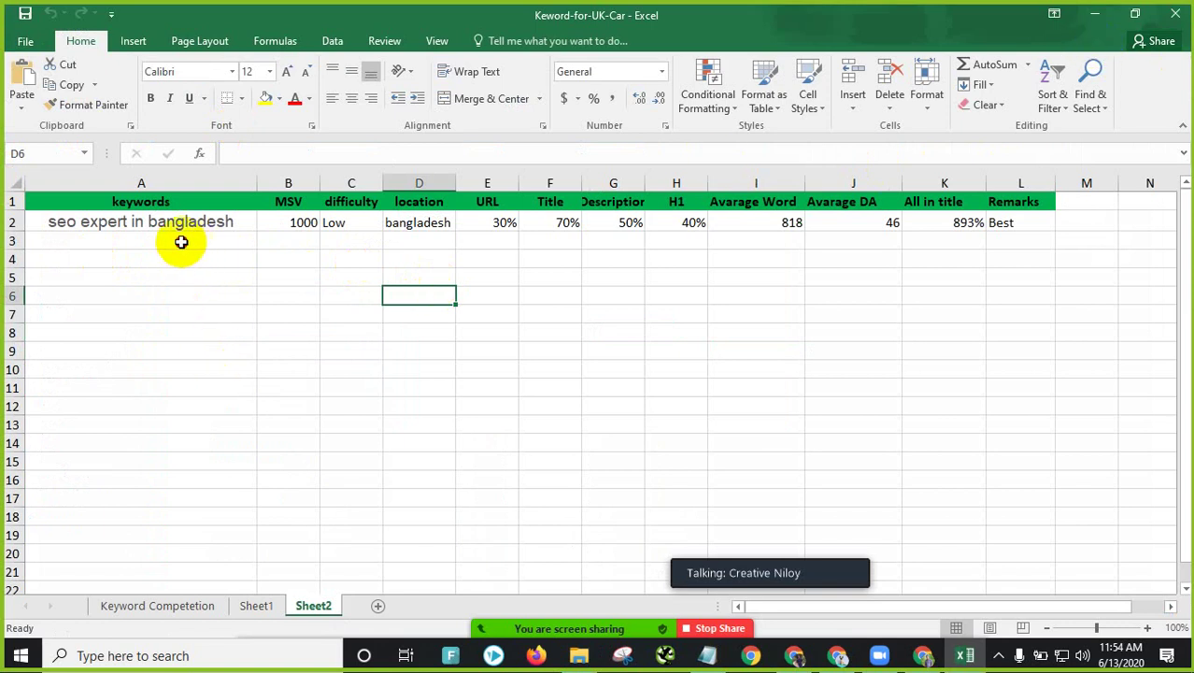
left_click(84, 244)
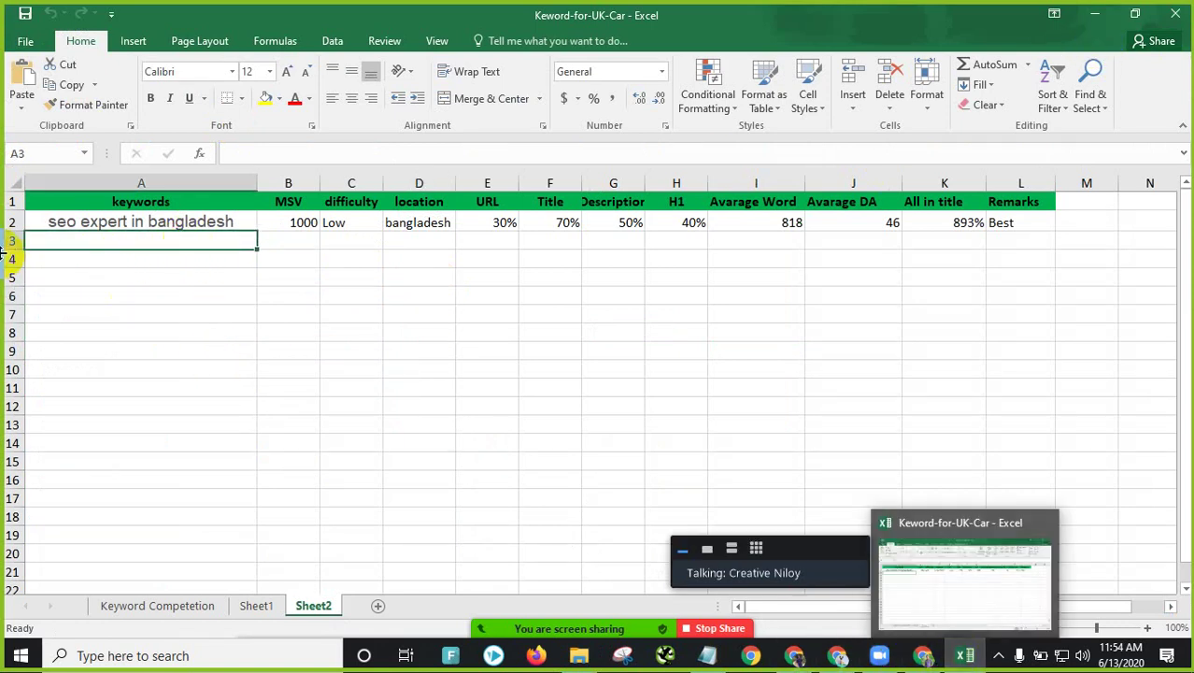
left_click_drag(63, 224, 1021, 224)
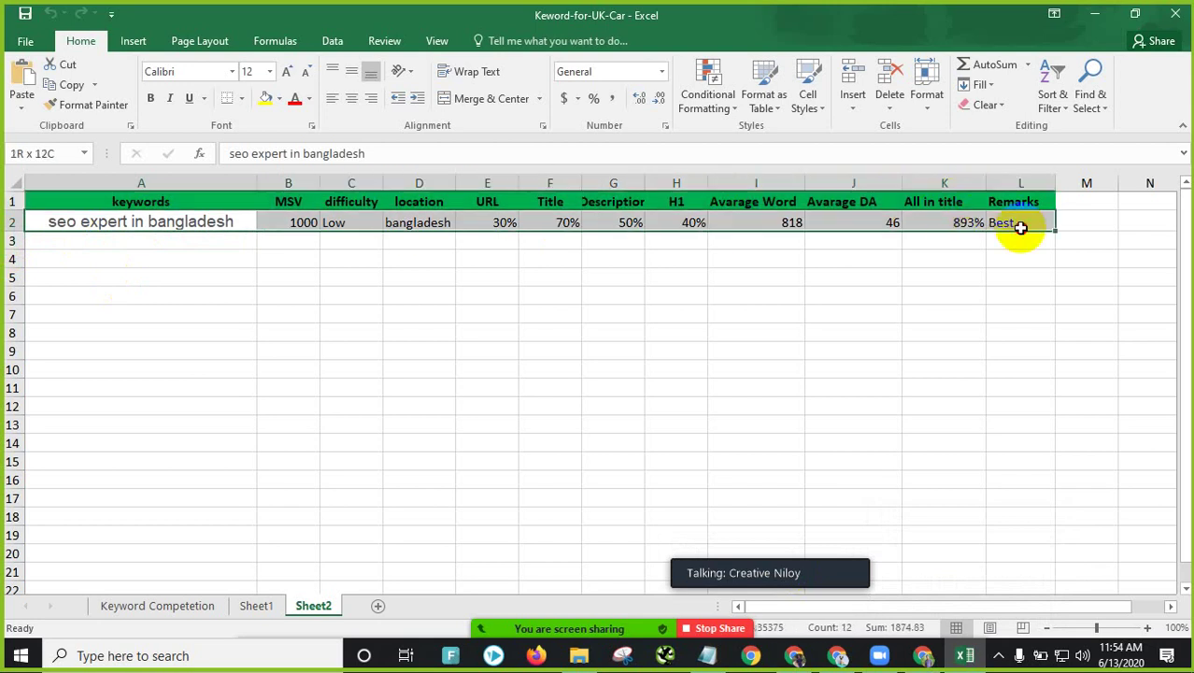
key("BackSpace")
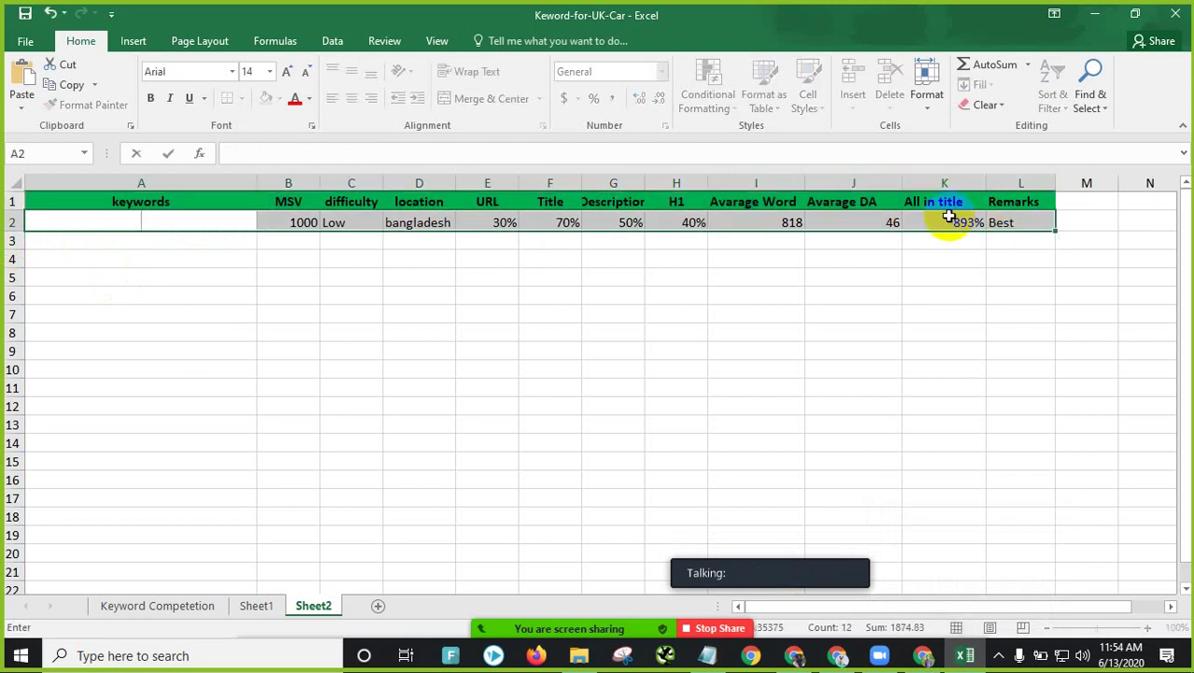
right_click(710, 223)
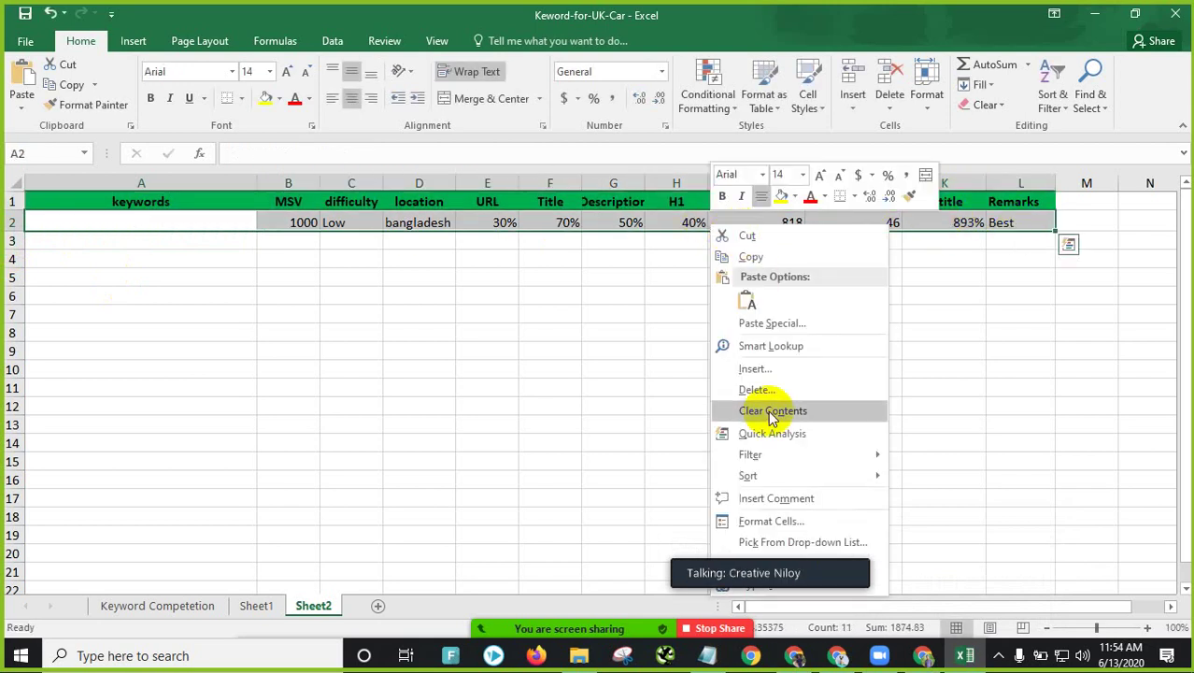
key("Escape")
left_click(369, 335)
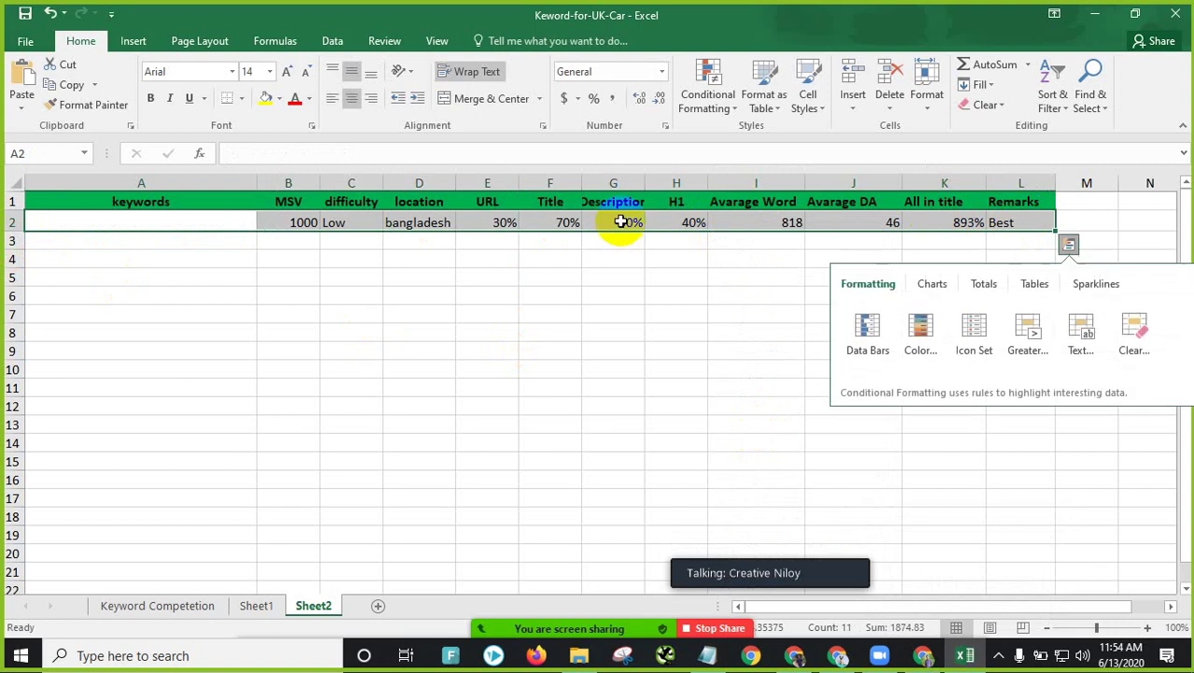
left_click_drag(196, 234, 1044, 221)
right_click(920, 232)
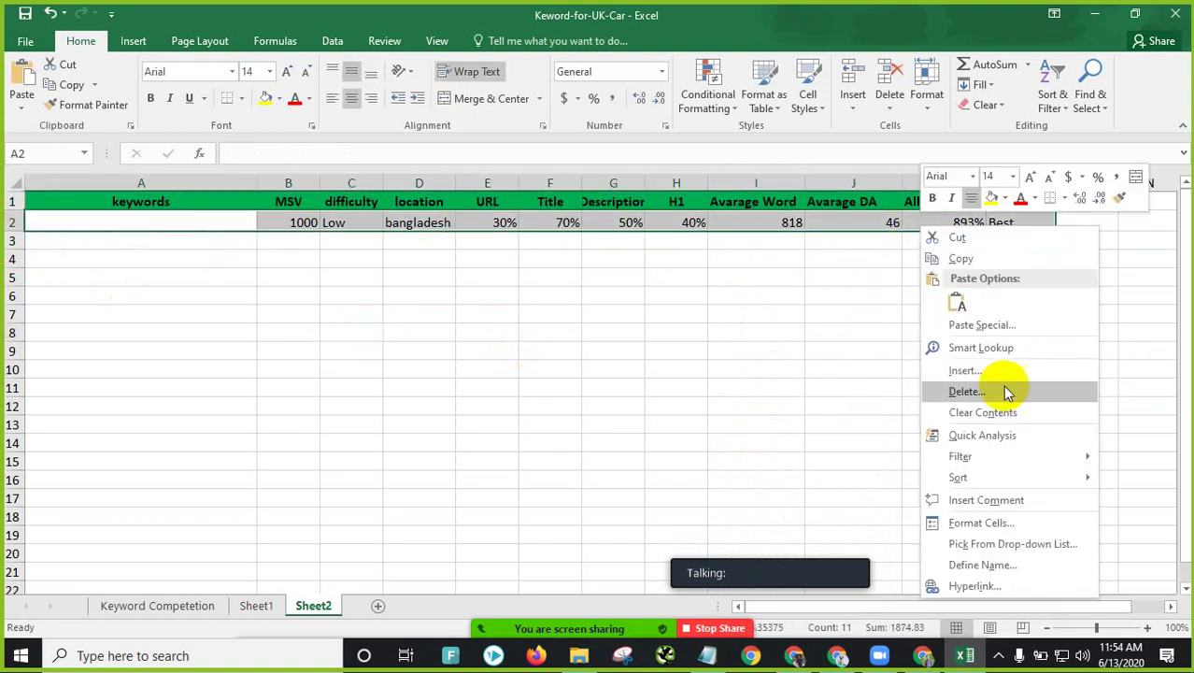
left_click(1003, 413)
left_click(416, 298)
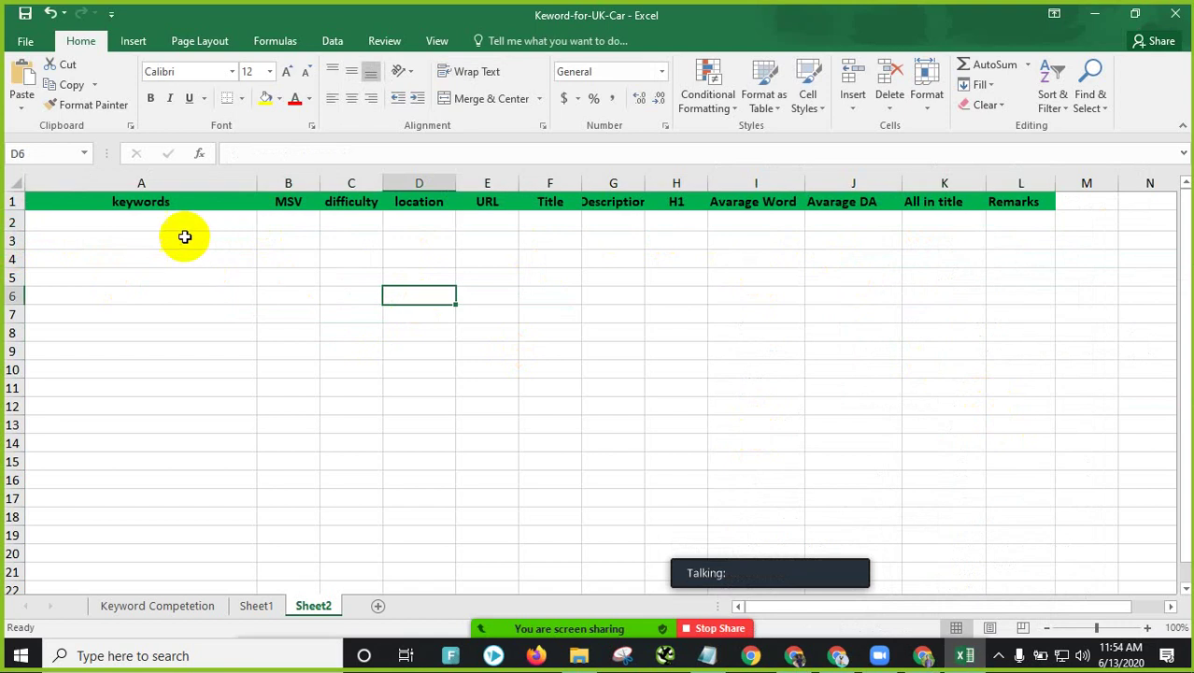
Step: Copy the keyword "domain hosting company in bangladesh" from the Keyword Revealer report into cell A2 of Sheet2
left_click(189, 224)
left_click(937, 659)
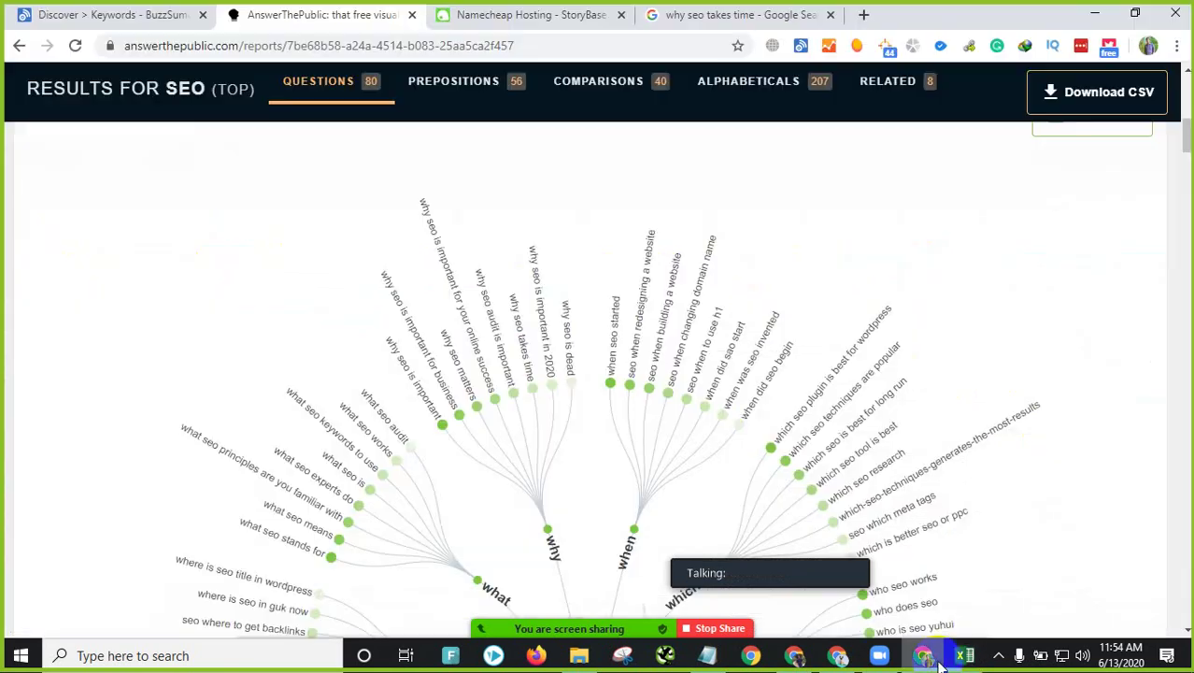
left_click(939, 661)
left_click(939, 661)
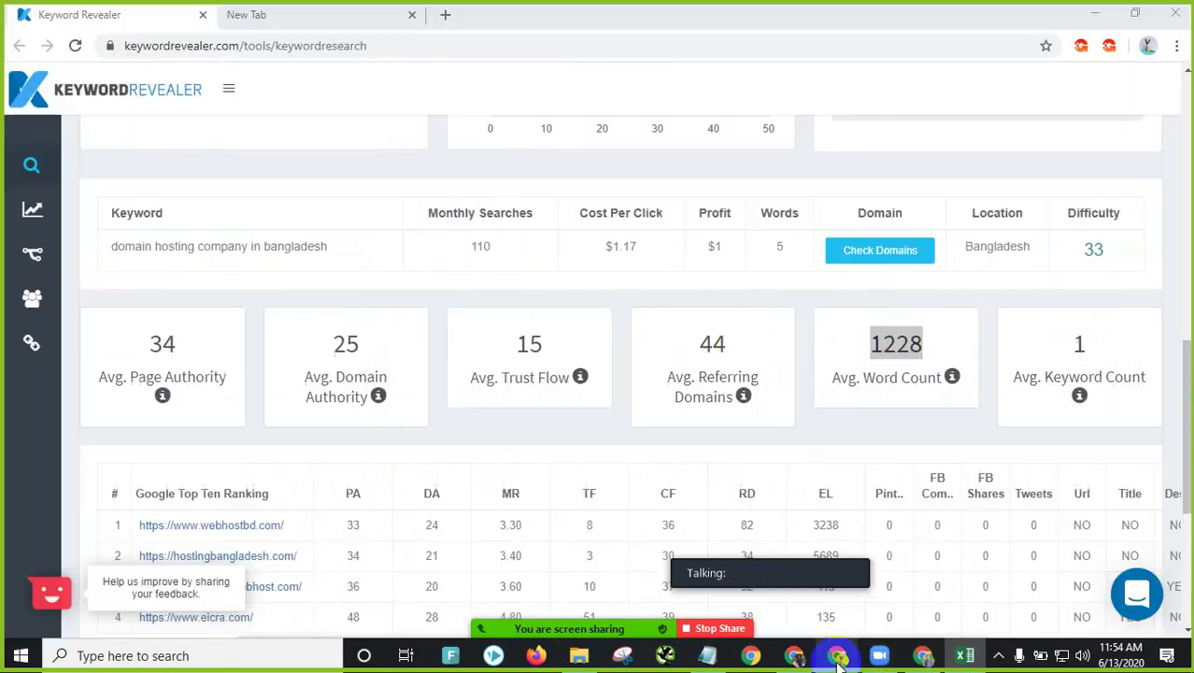
scroll(214, 397, "up", 1)
scroll(214, 397, "up", 3)
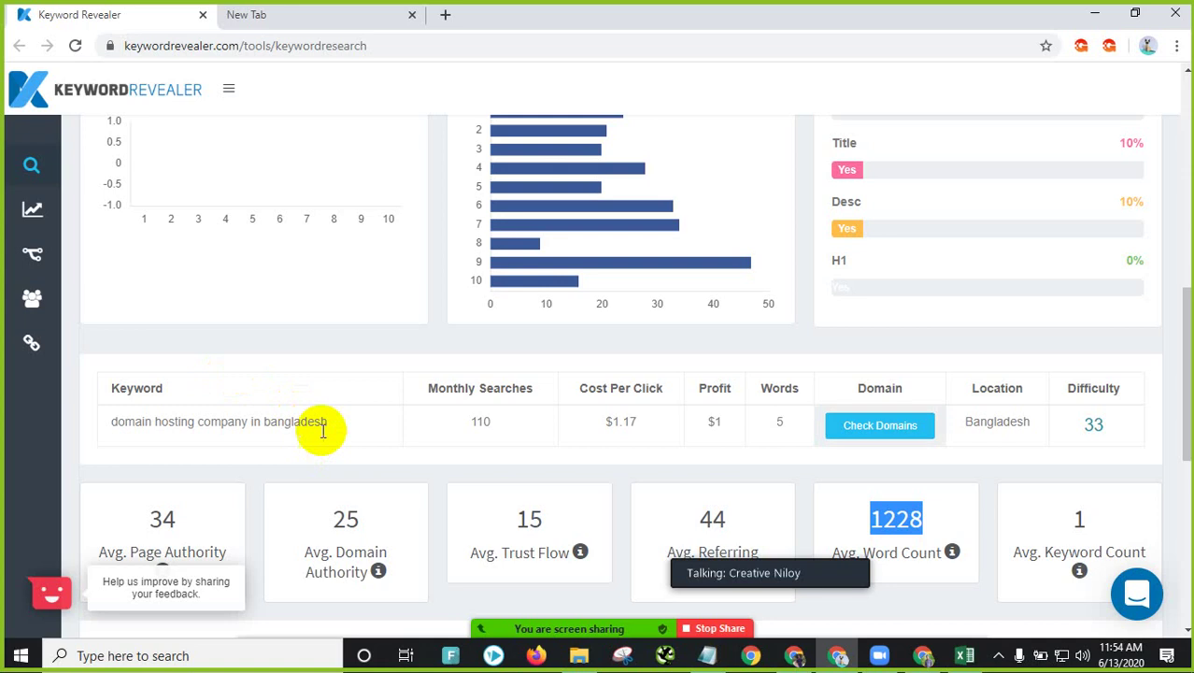
left_click_drag(322, 422, 102, 424)
right_click(103, 423)
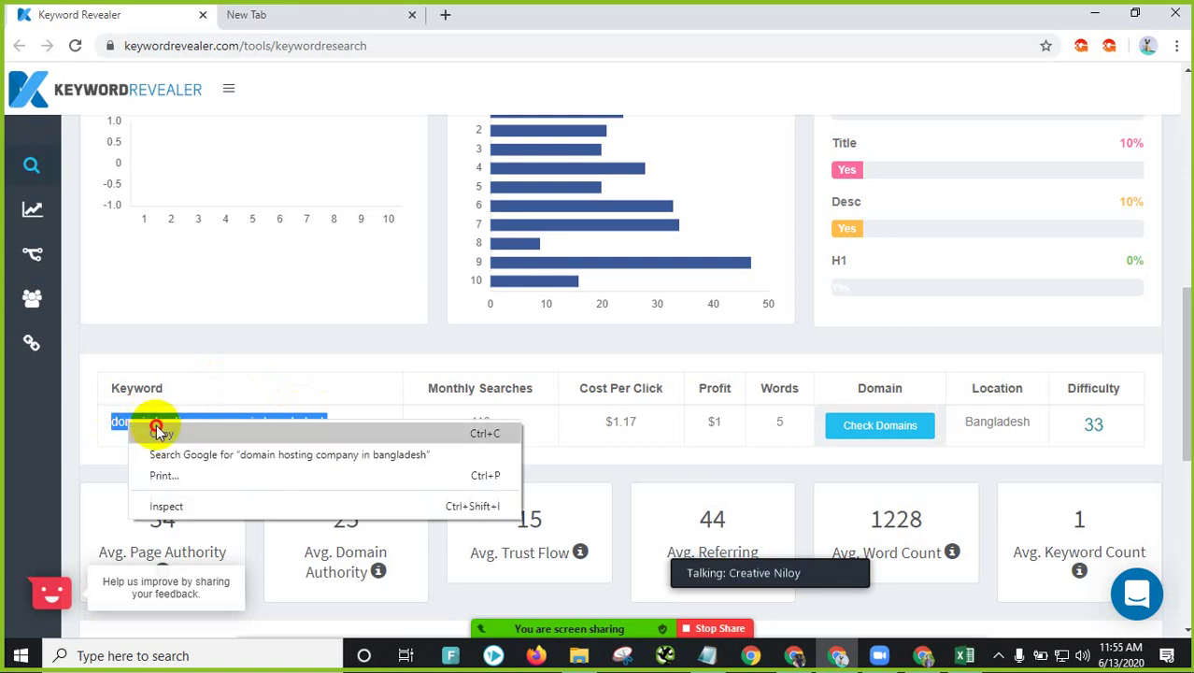
left_click(154, 427)
left_click(970, 657)
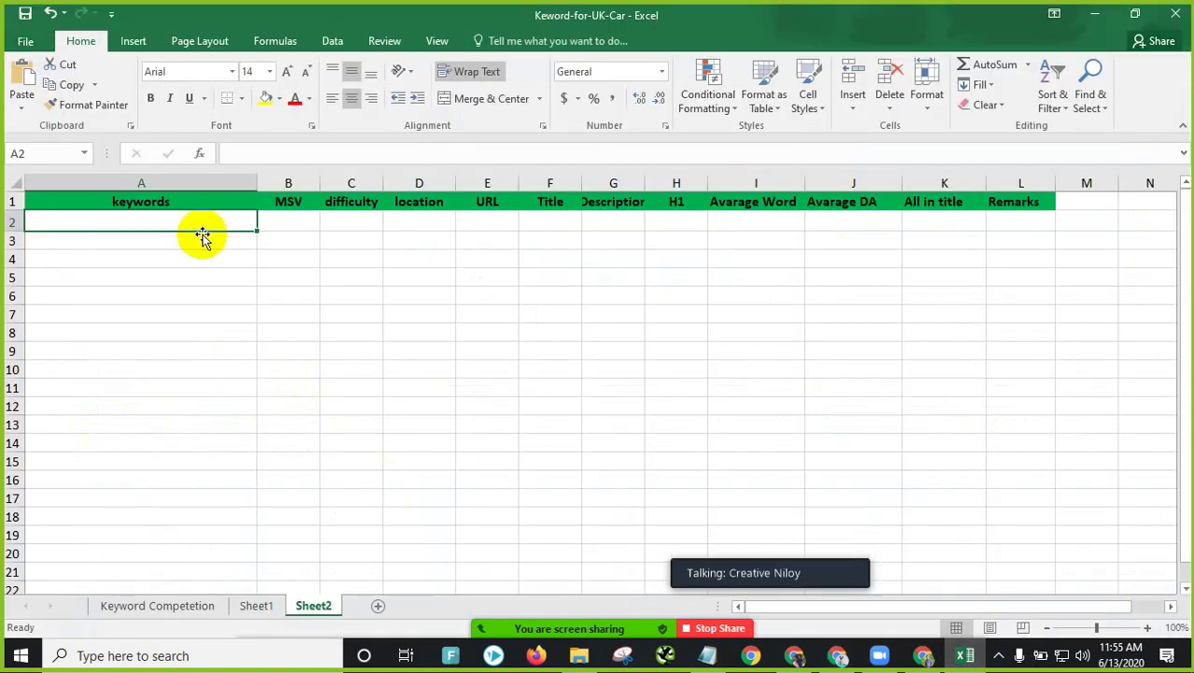
right_click(205, 224)
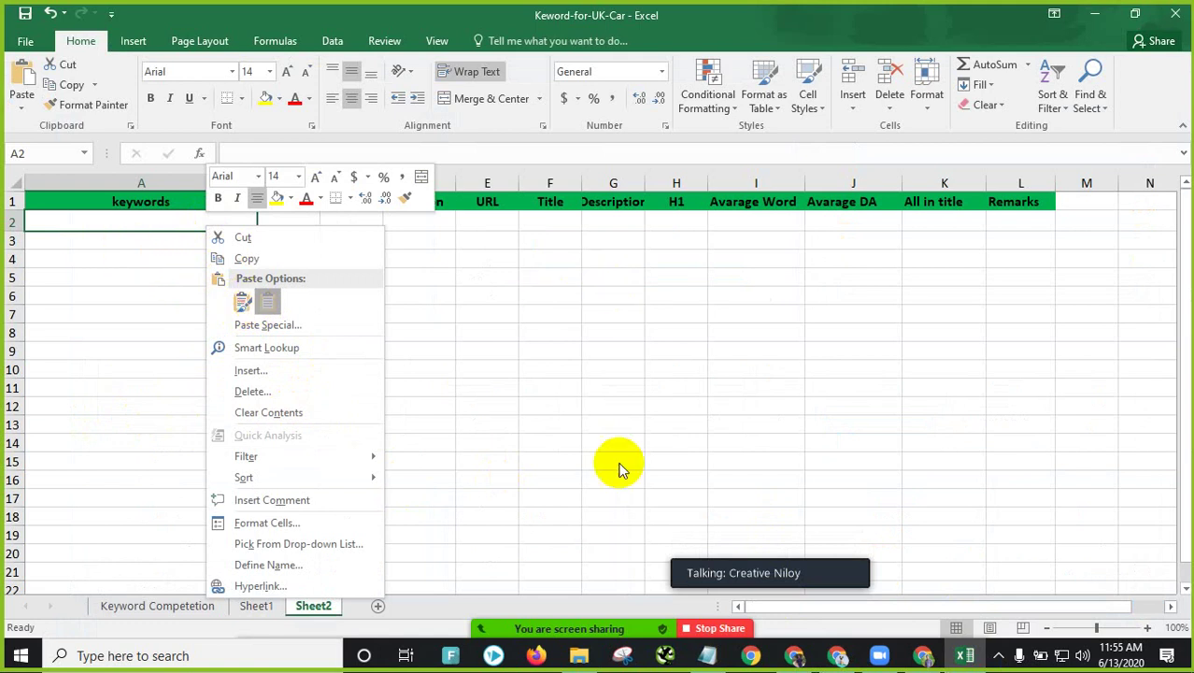
key("ctrl+v")
Step: Return to Keyword Revealer and open the report for the keyword "domain registration in bangladesh"
left_click(955, 656)
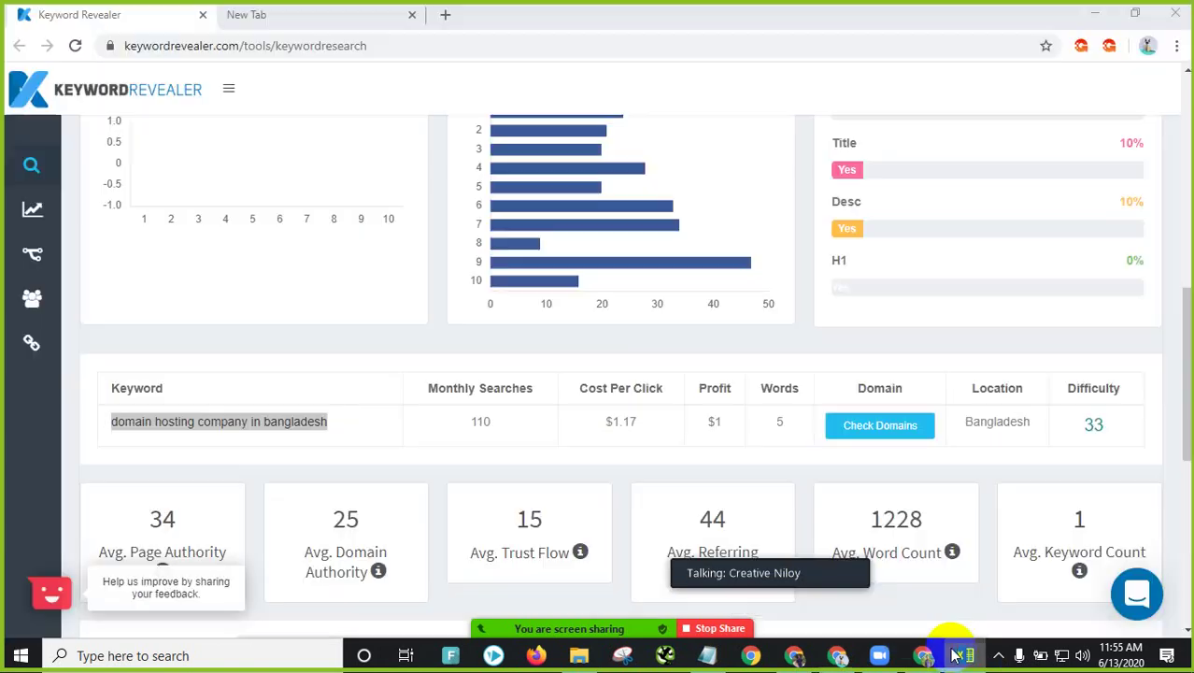
scroll(274, 406, "up", 1)
scroll(274, 405, "up", 8)
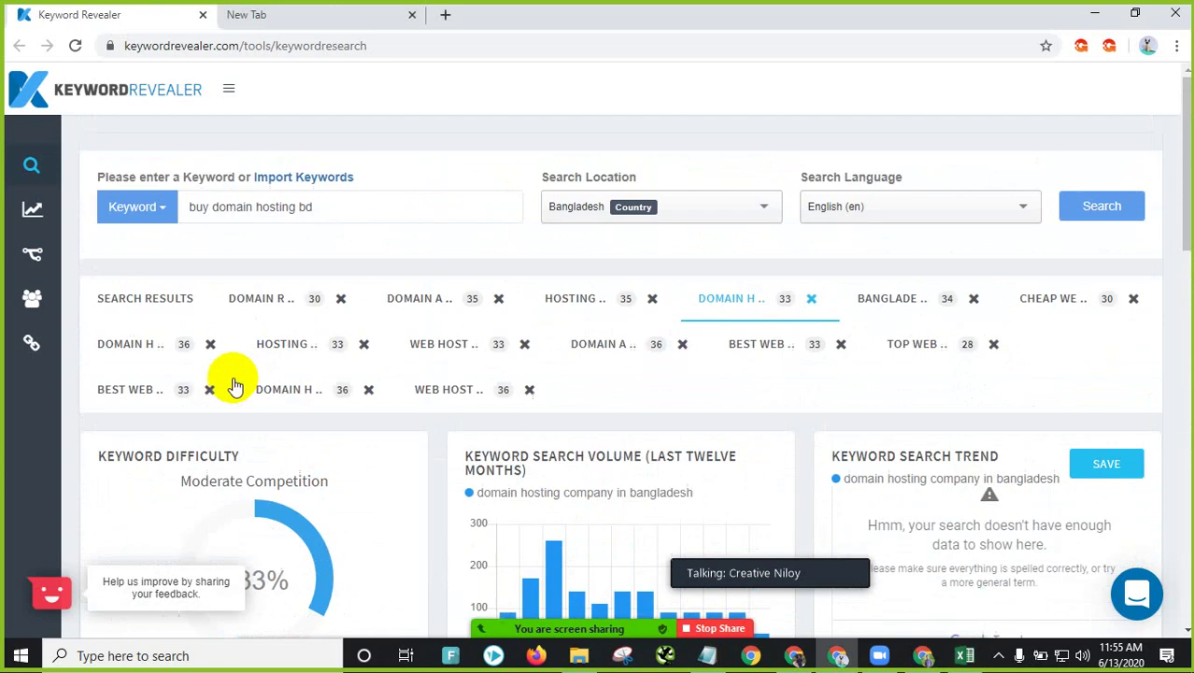
left_click(284, 303)
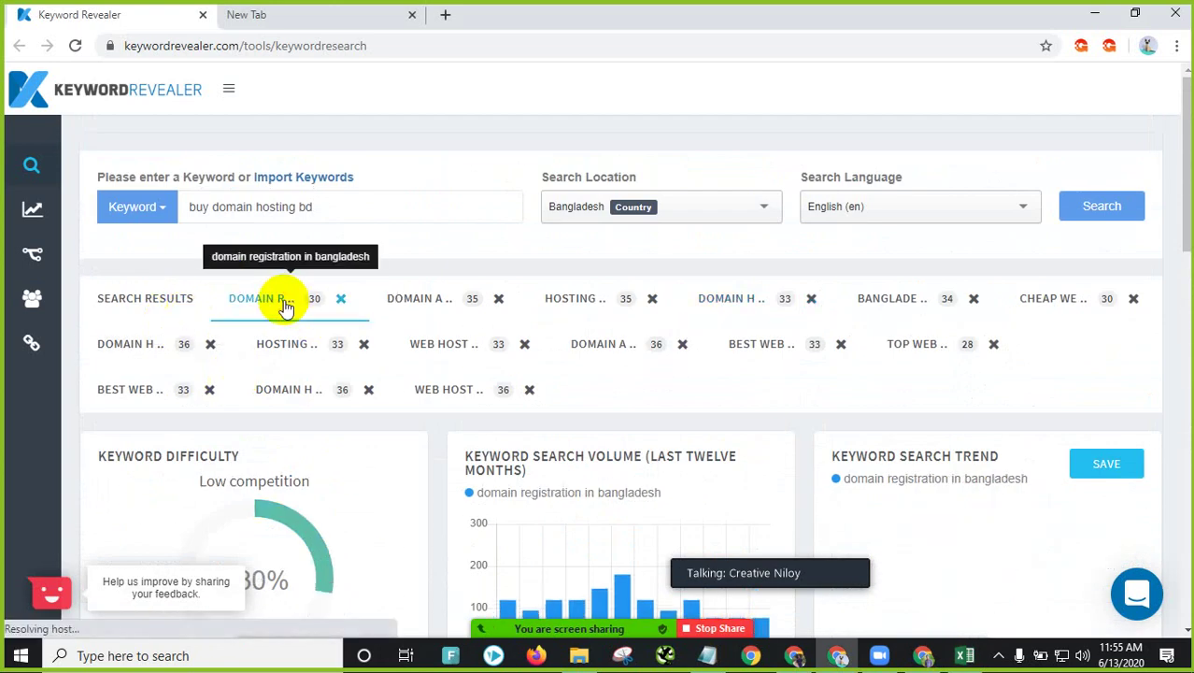
scroll(467, 430, "down", 4)
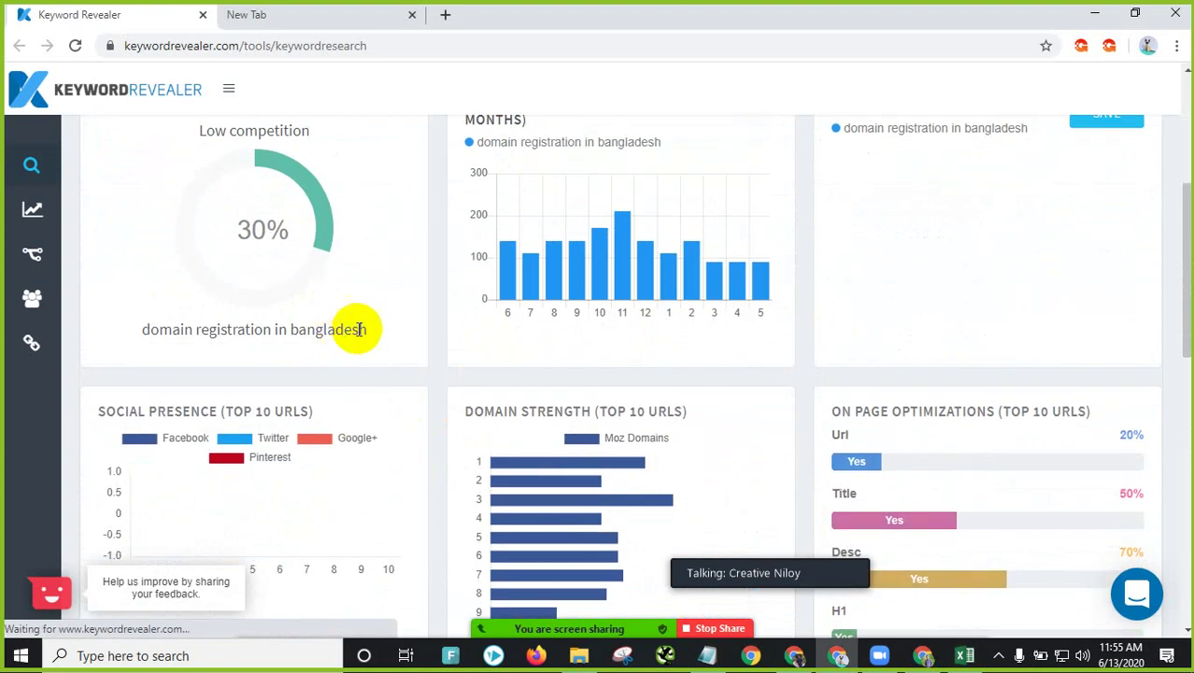
Step: Copy the keyword "domain registration in bangladesh" from the report and paste it over cell A2 in Excel
left_click_drag(368, 329, 132, 330)
right_click(176, 334)
left_click(213, 347)
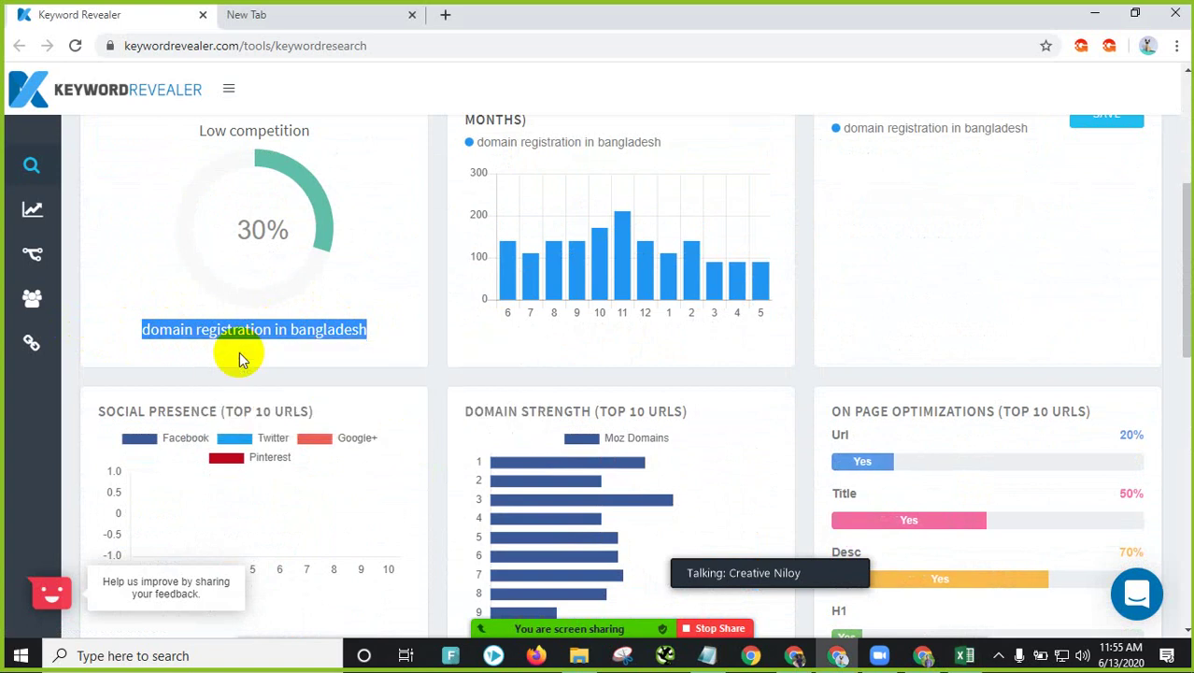
left_click(967, 655)
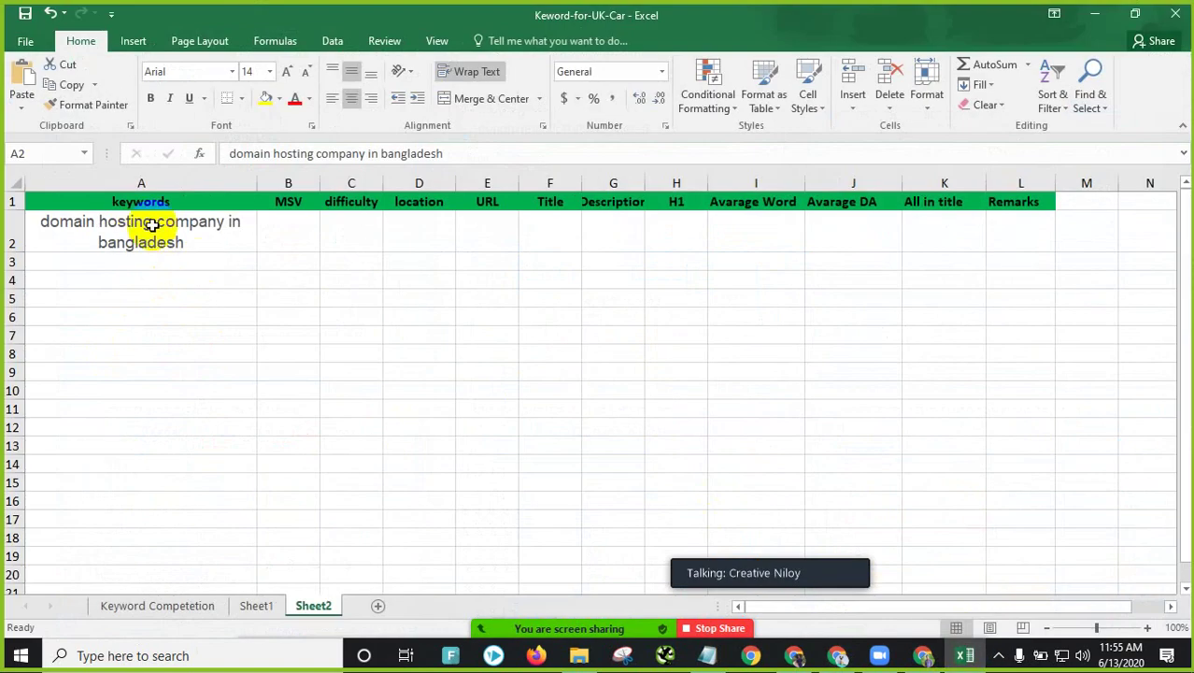
right_click(150, 237)
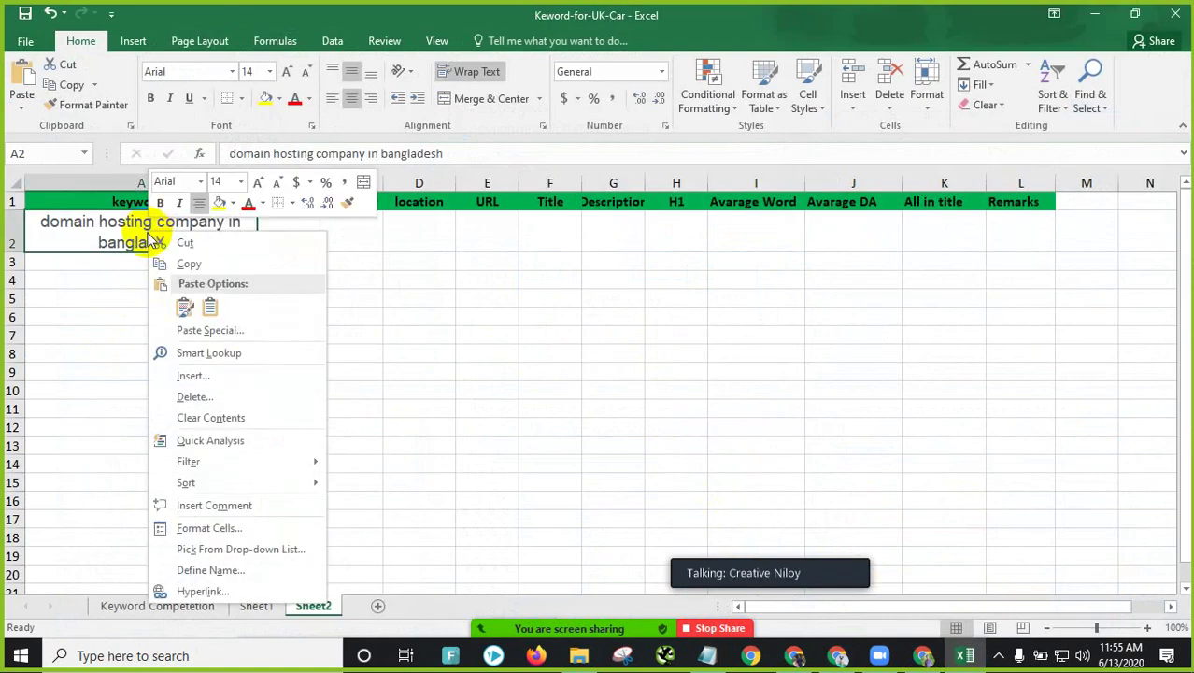
left_click(180, 312)
Step: Widen the keywords column so the phrase fits on one line, and reduce the height of row 2
left_click(387, 301)
left_click_drag(259, 180, 342, 181)
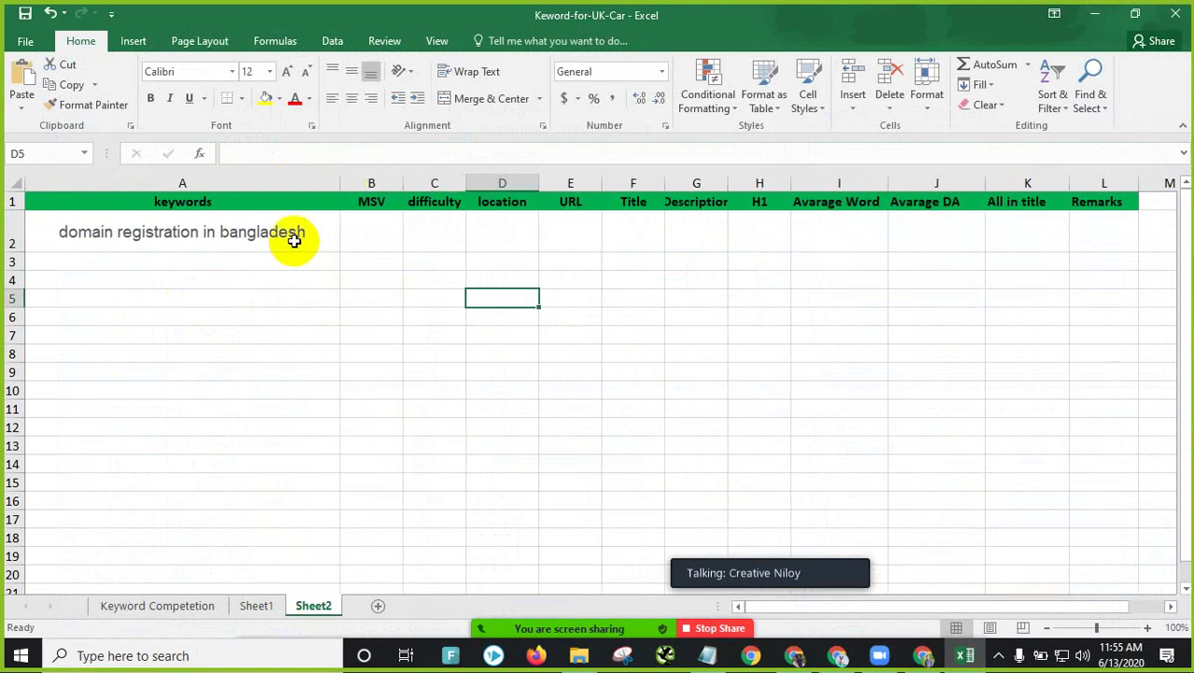
left_click_drag(21, 252, 21, 243)
Step: Select the MSV cell B2, move the Keyword Revealer browser's taskbar button beside Excel's, and switch to that browser window
left_click(365, 227)
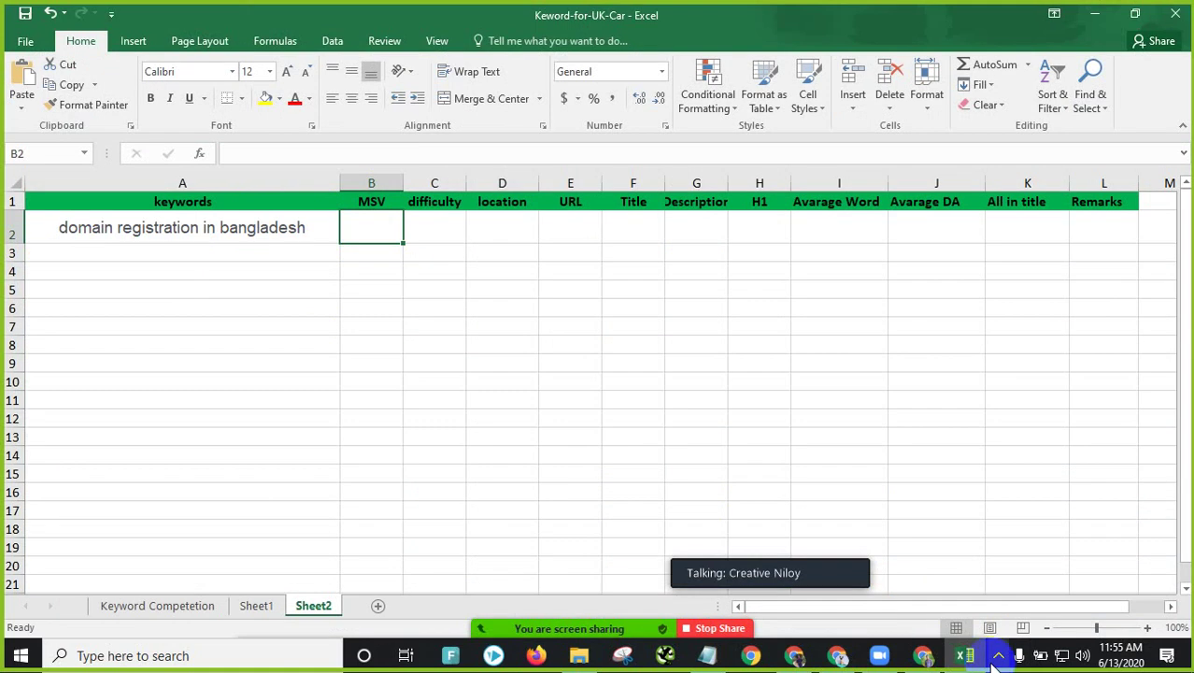
left_click(923, 654)
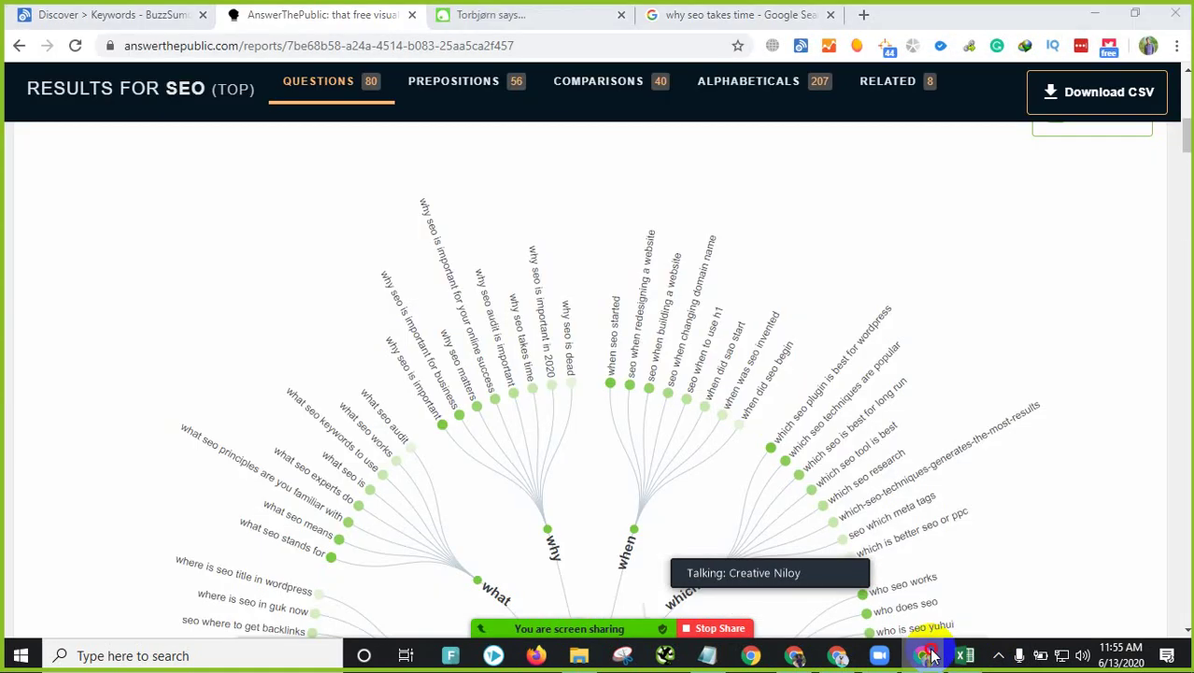
left_click(923, 655)
left_click_drag(836, 657, 981, 659)
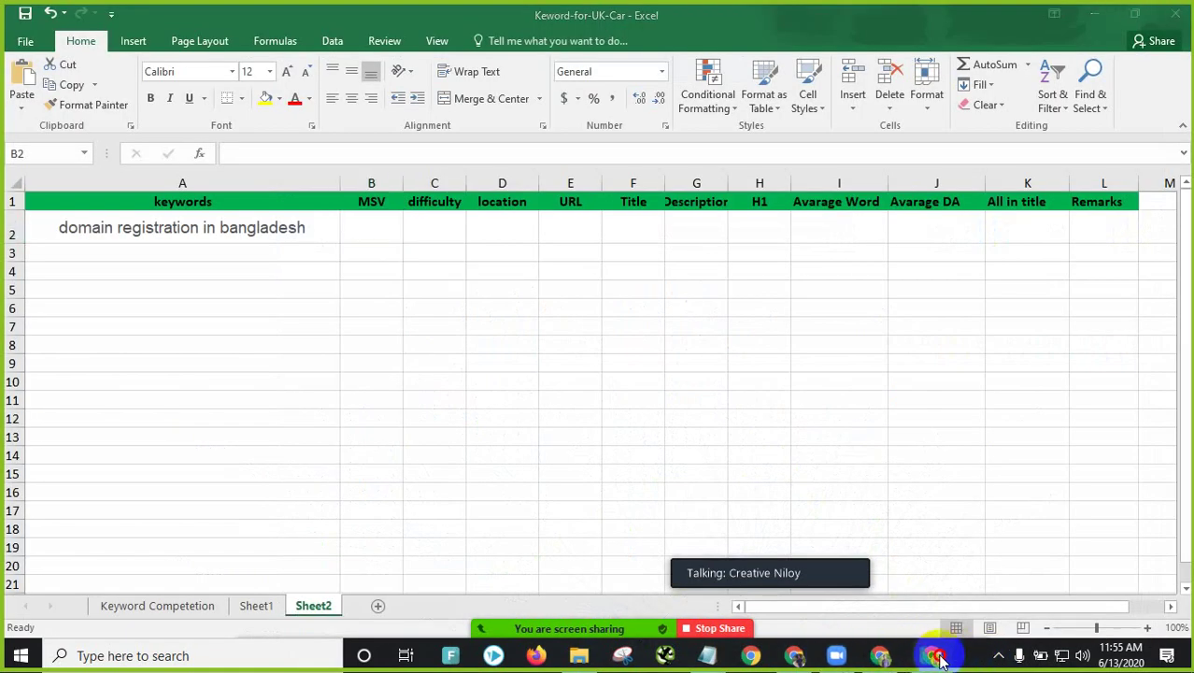
left_click(923, 655)
Step: Copy the monthly searches value 140 for "domain registration in bangladesh" from the report into MSV cell B2 in Excel
scroll(268, 368, "down", 4)
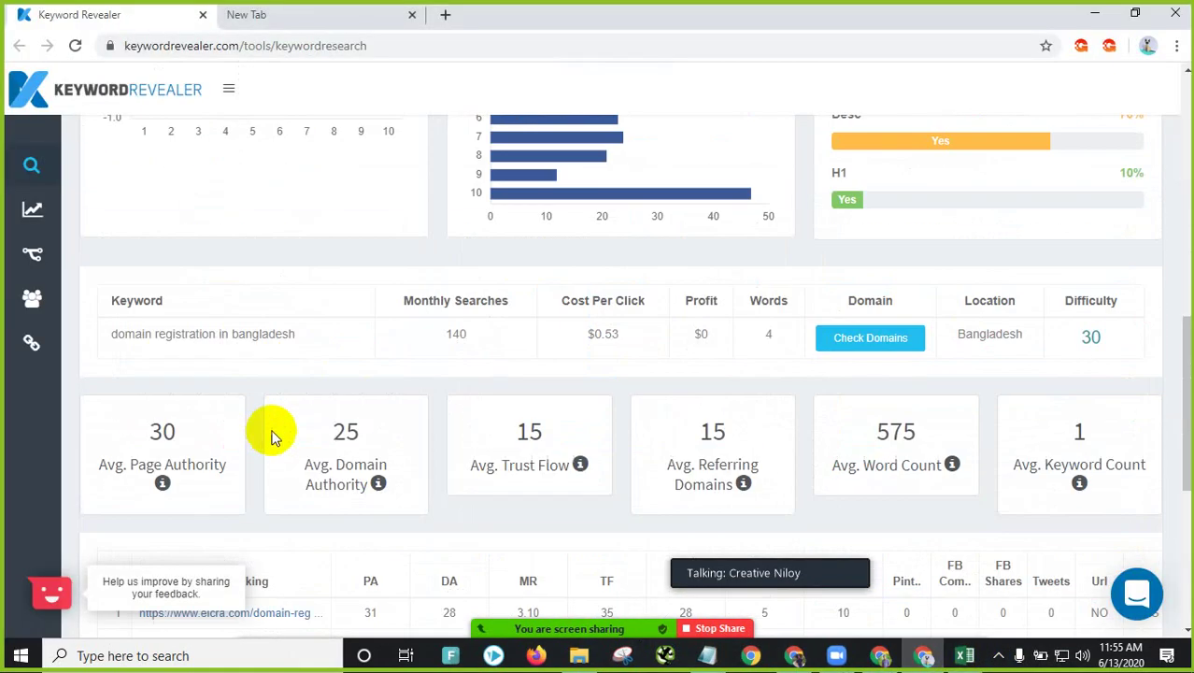
left_click(476, 338)
right_click(449, 338)
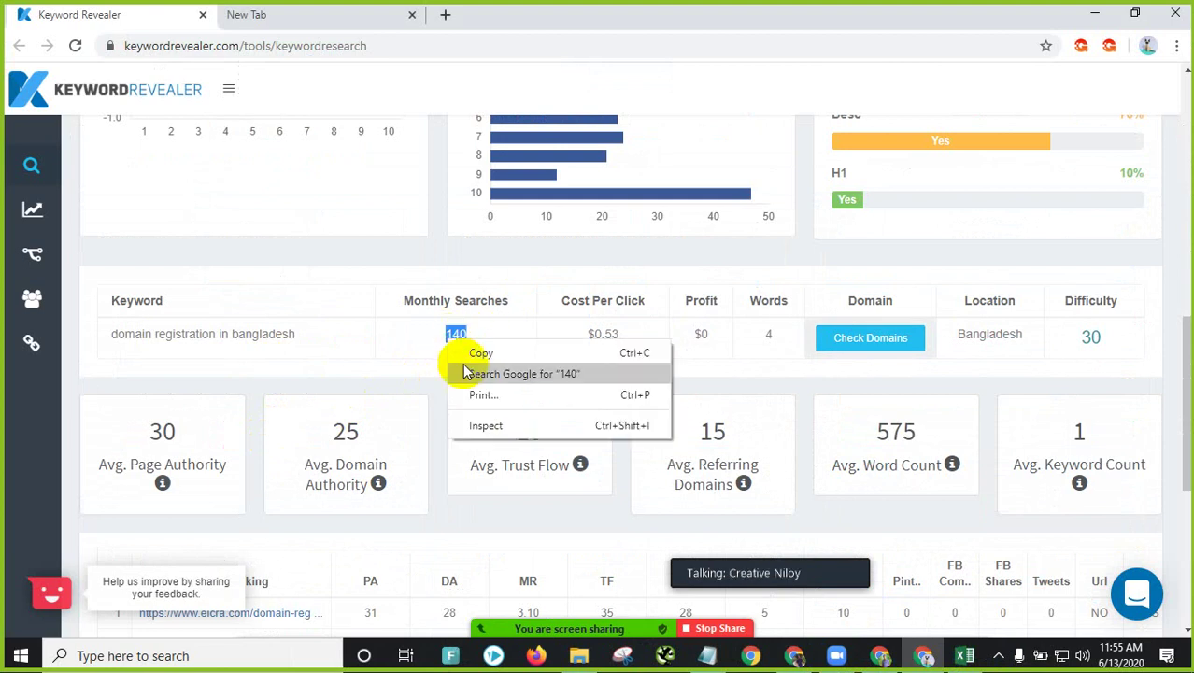
left_click(467, 351)
left_click(965, 654)
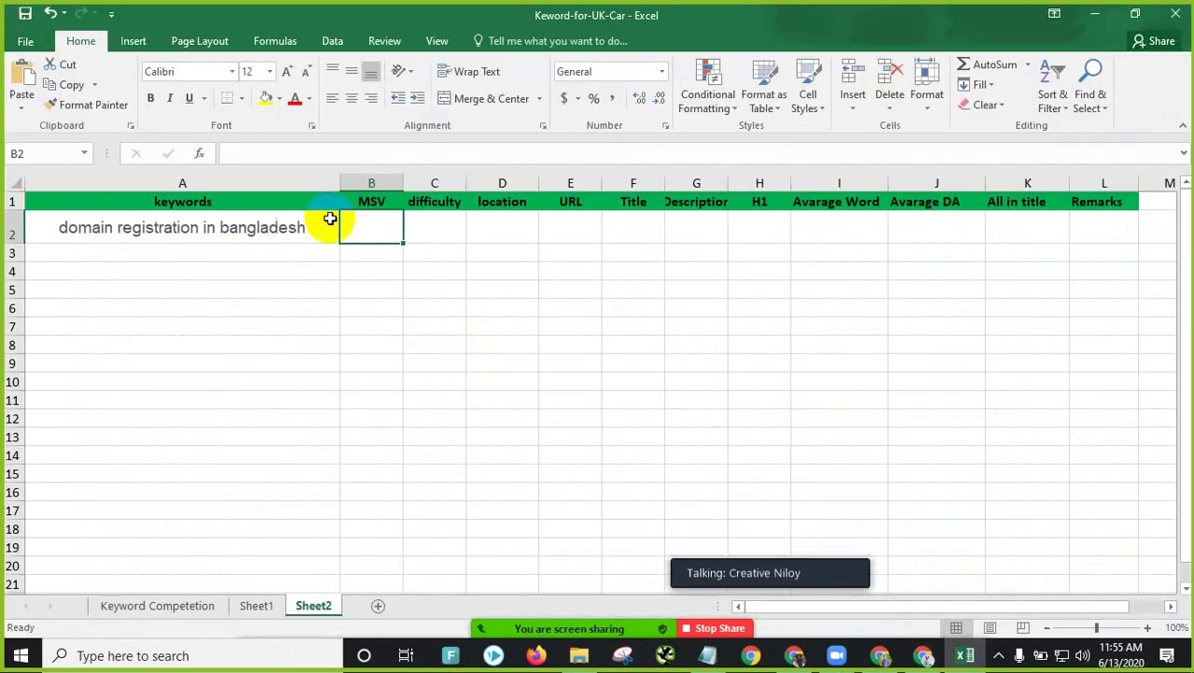
right_click(373, 222)
left_click(421, 297)
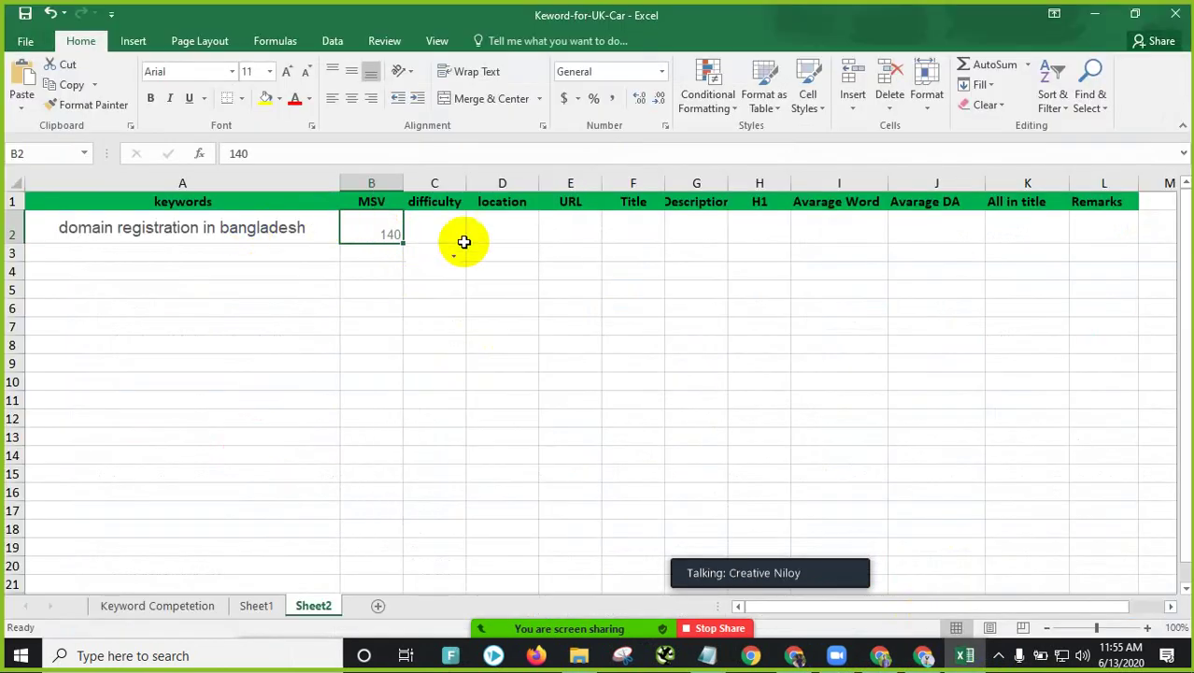
Step: Check the keyword's competition rating in the Keyword Revealer report and enter low in difficulty cell C2 in Excel
left_click(453, 232)
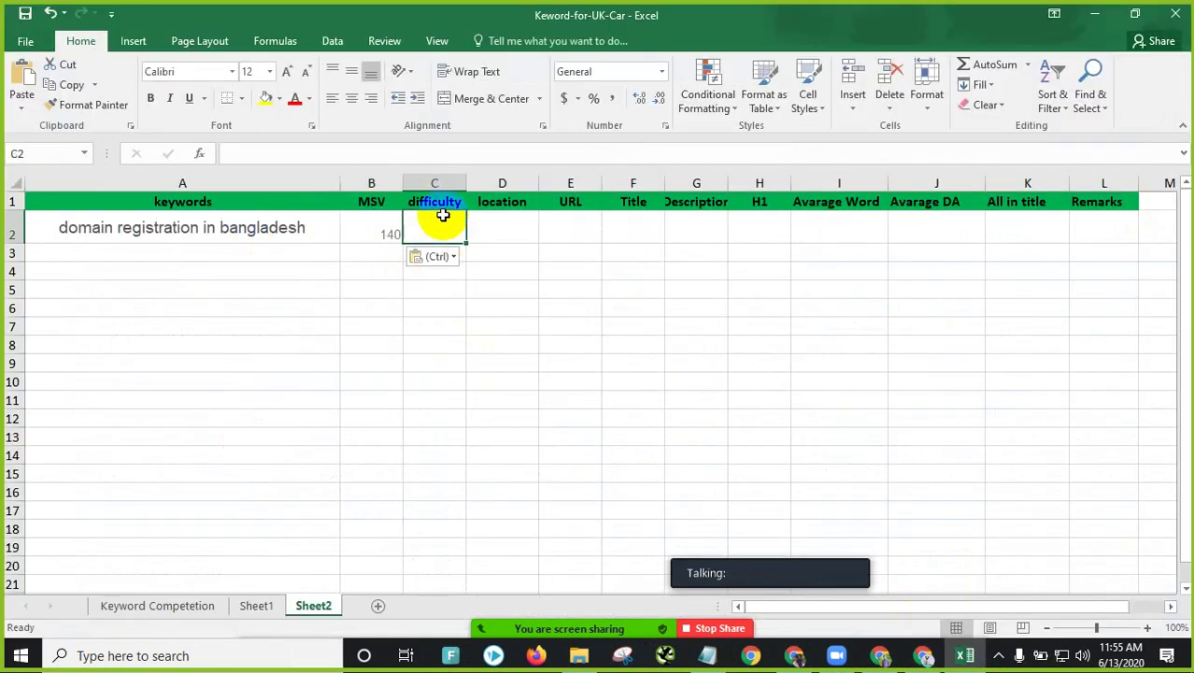
left_click(922, 654)
scroll(358, 306, "up", 4)
scroll(281, 261, "up", 2)
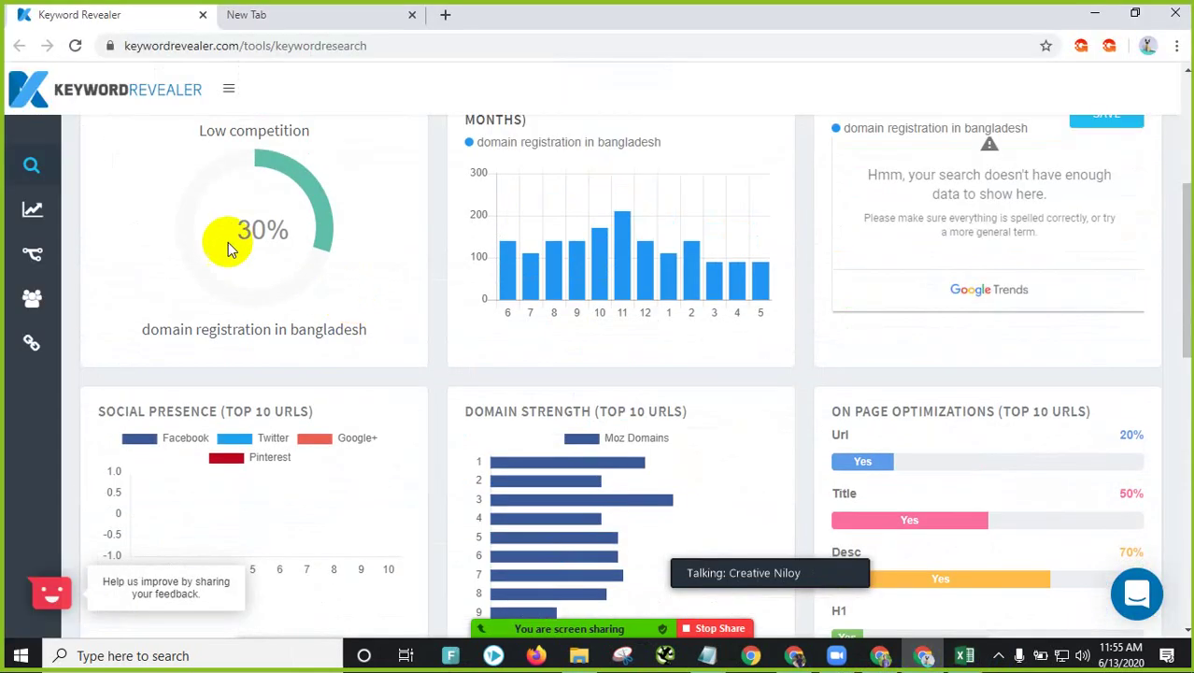
scroll(426, 333, "down", 5)
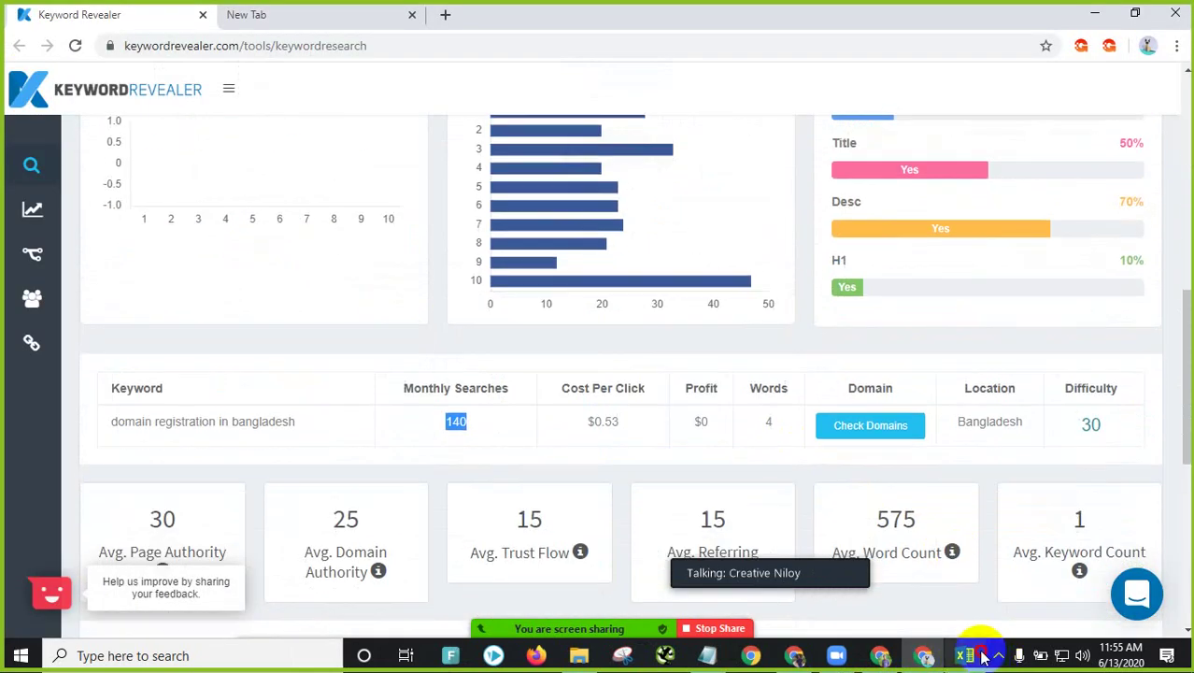
left_click(971, 656)
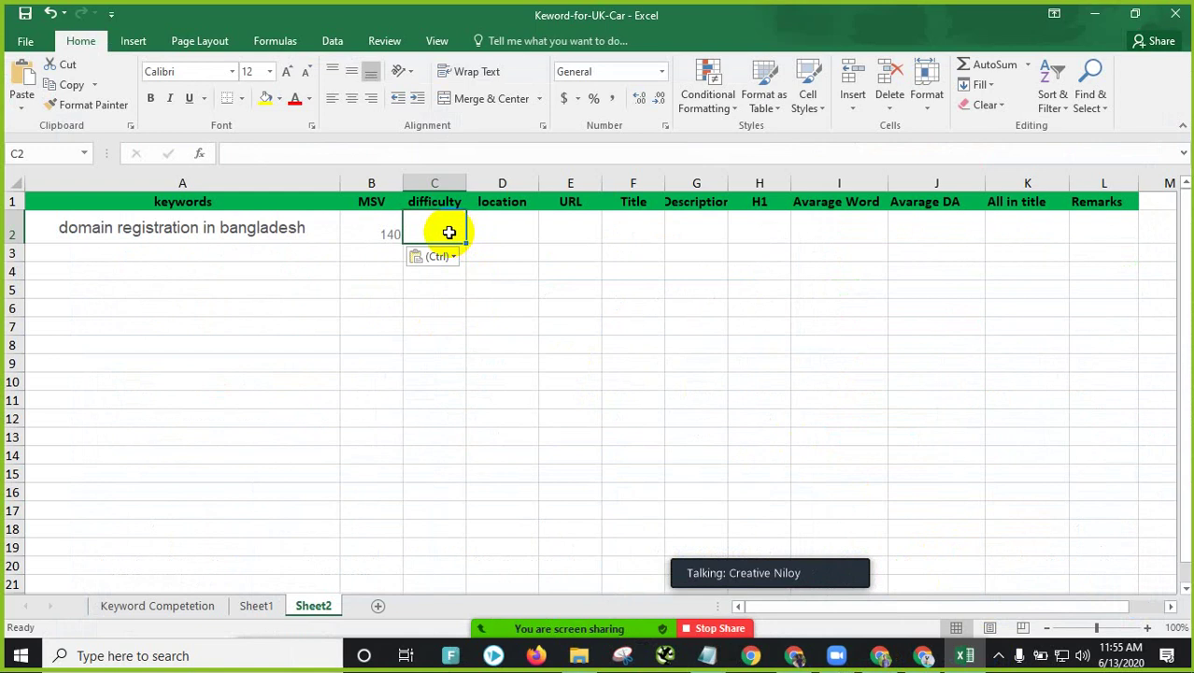
type("low")
key("Return")
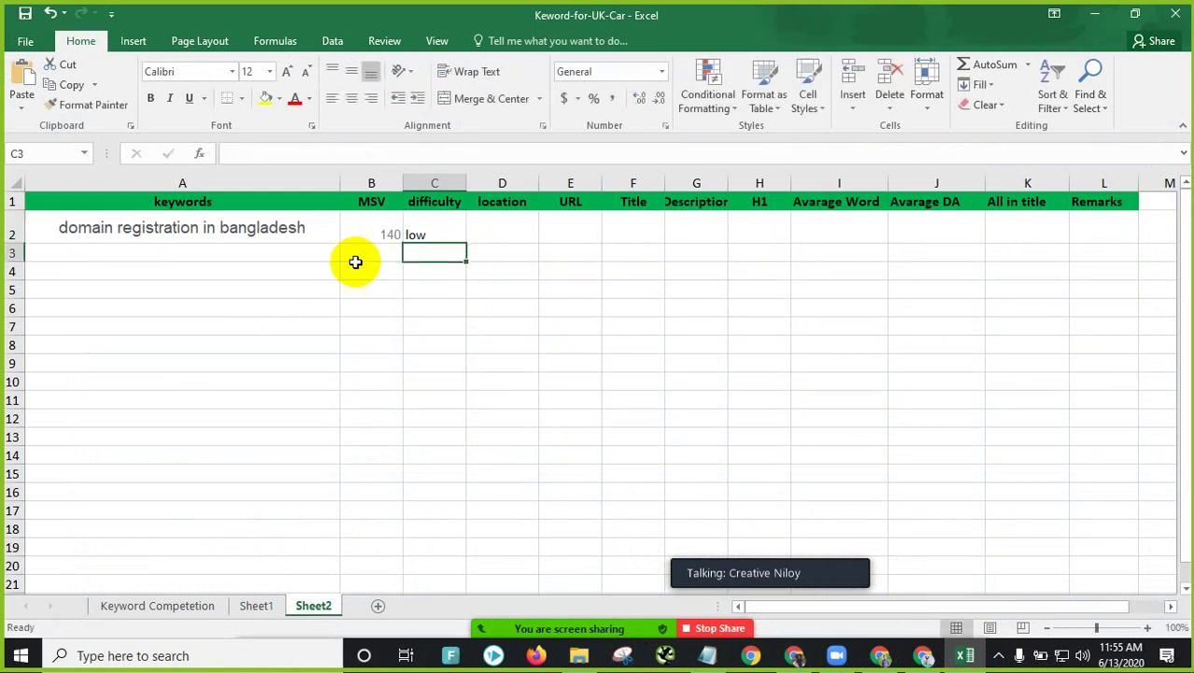
Step: Copy the location Bangladesh from the Keyword Revealer report into location cell D2 in Excel
left_click(516, 234)
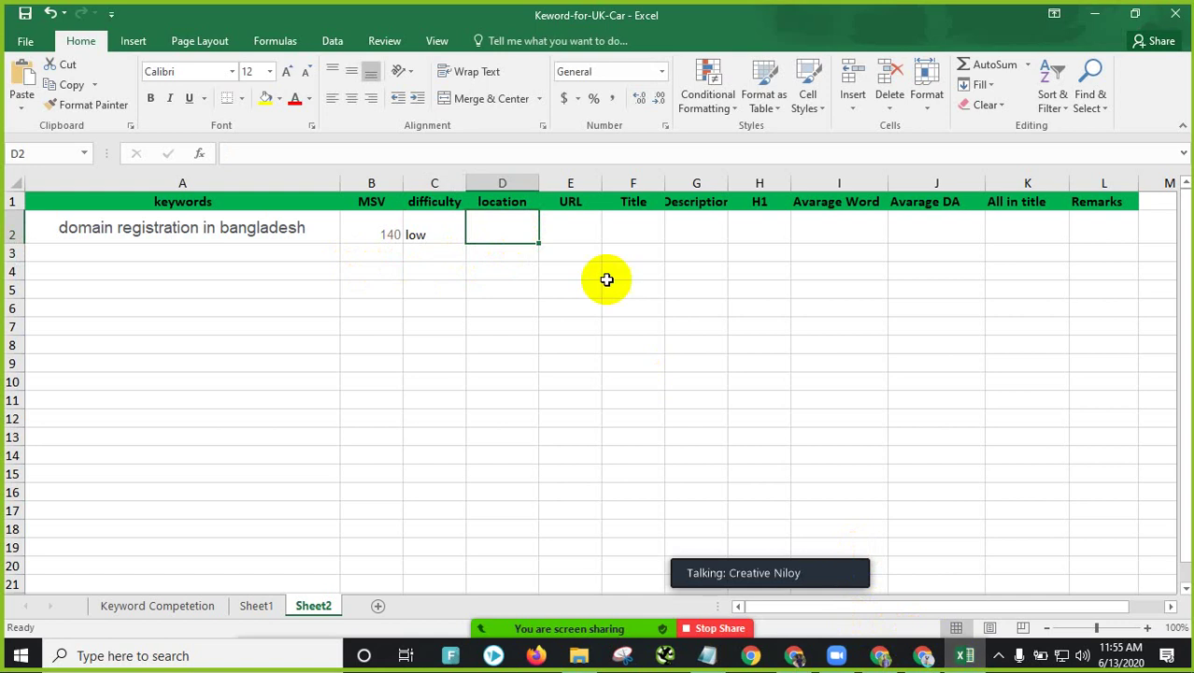
left_click(921, 657)
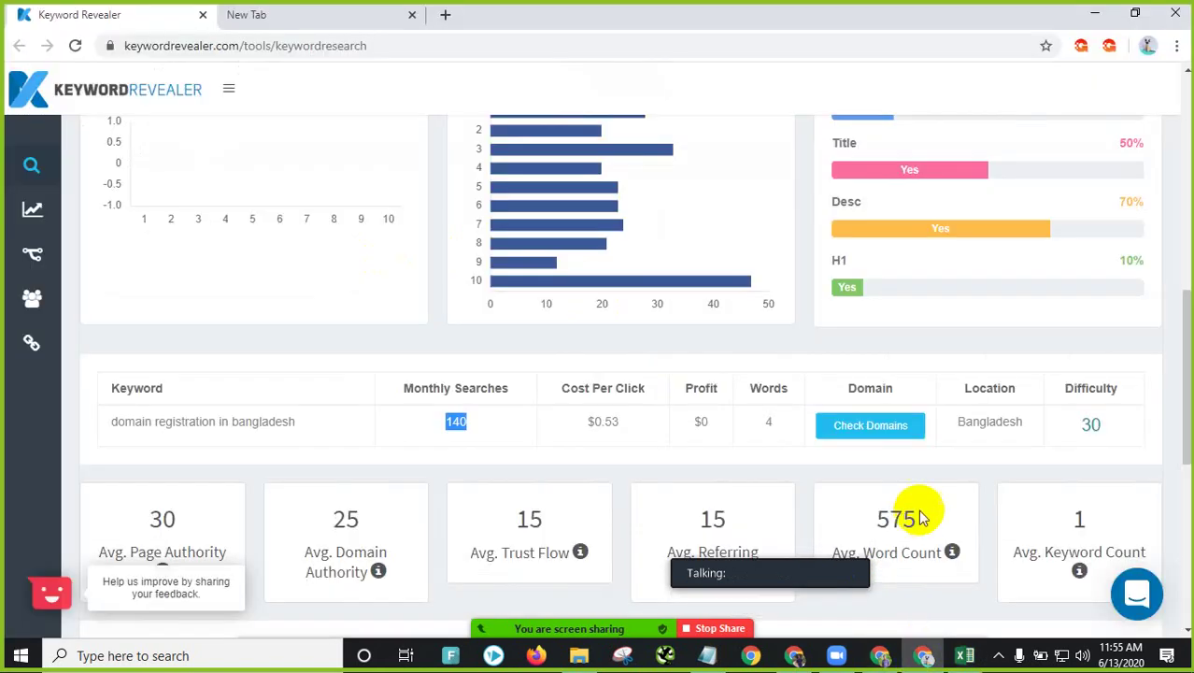
scroll(905, 491, "up", 1)
scroll(934, 448, "down", 2)
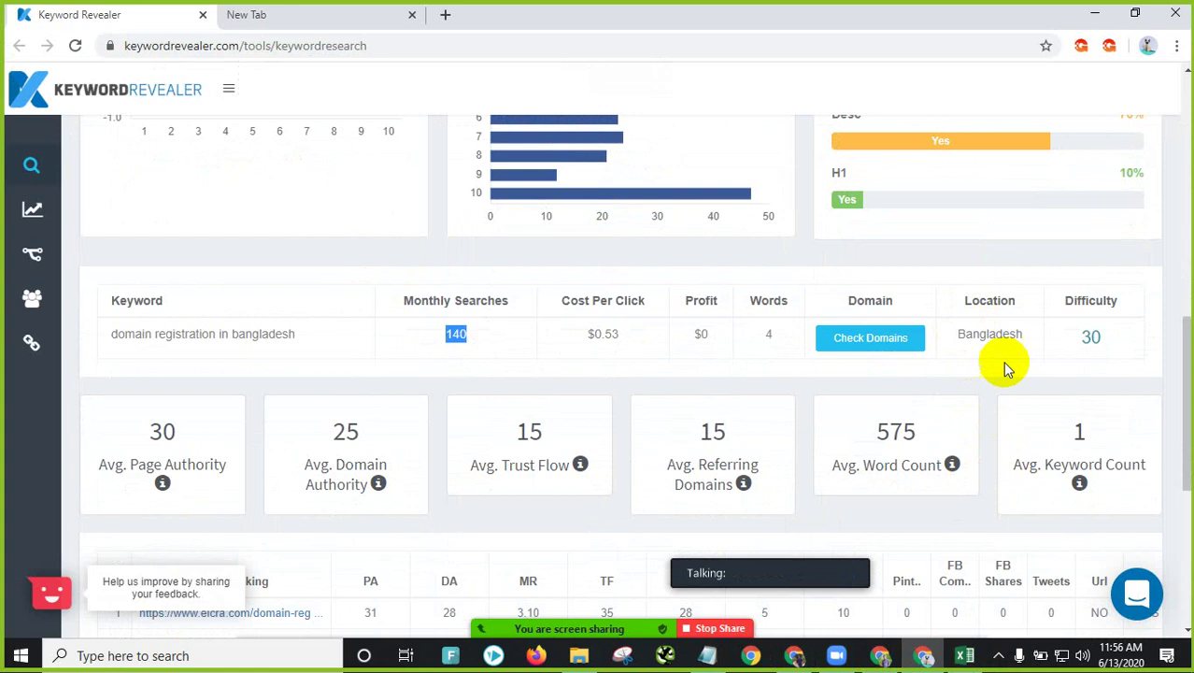
left_click_drag(1023, 333, 963, 333)
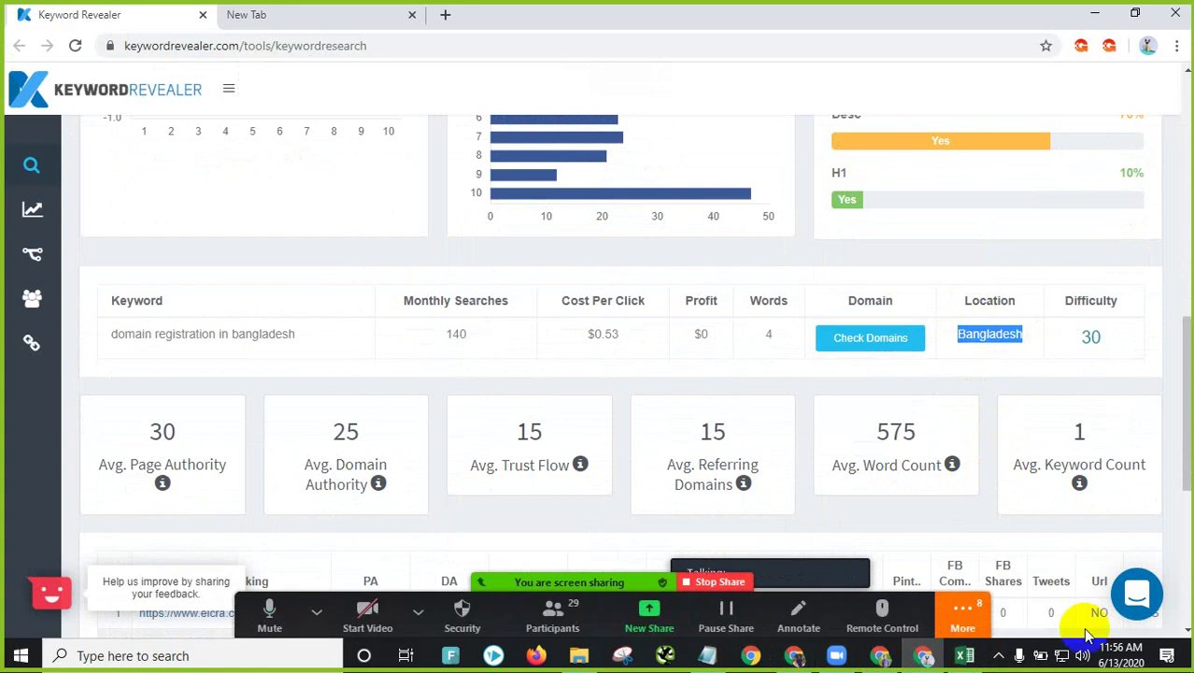
left_click(964, 654)
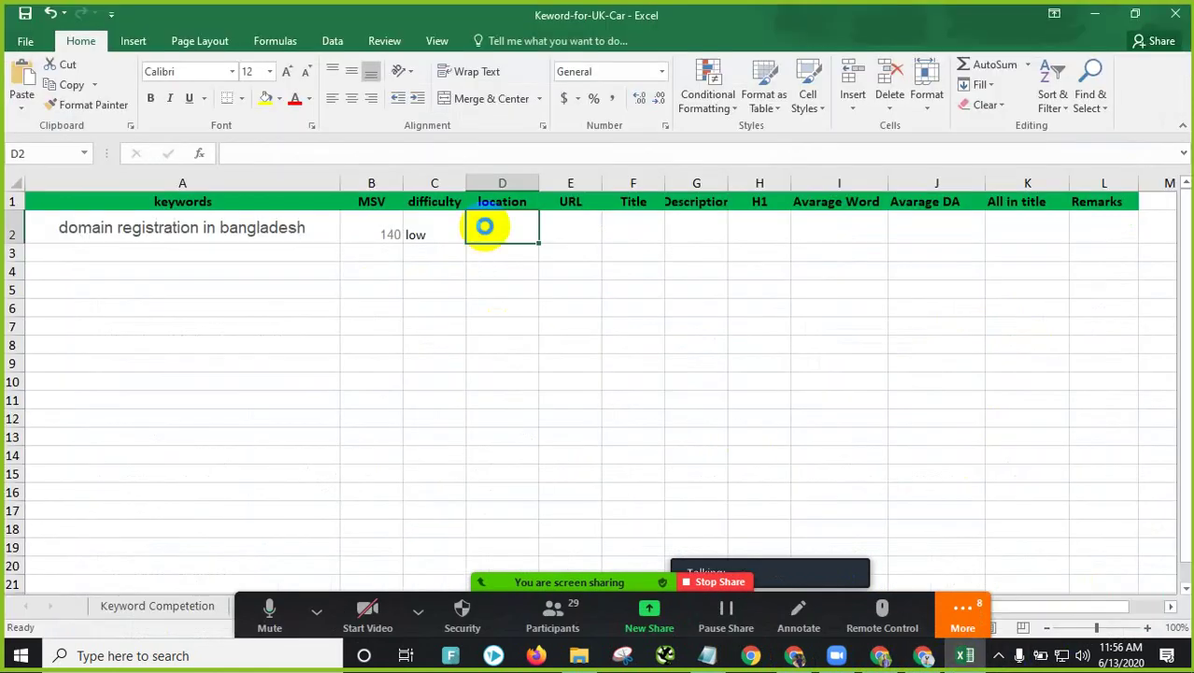
key("ctrl+v")
Step: Copy the Url on-page optimization value 20% from the report into URL cell E2 in Excel
left_click(584, 227)
left_click(197, 227)
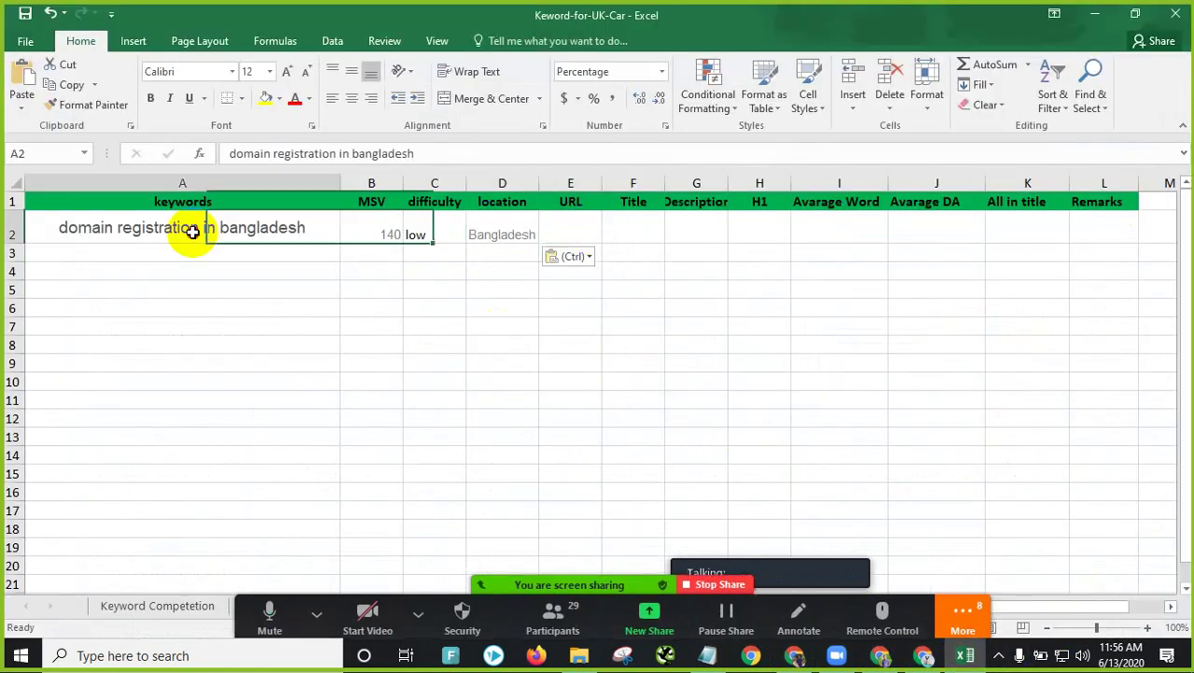
left_click(645, 226)
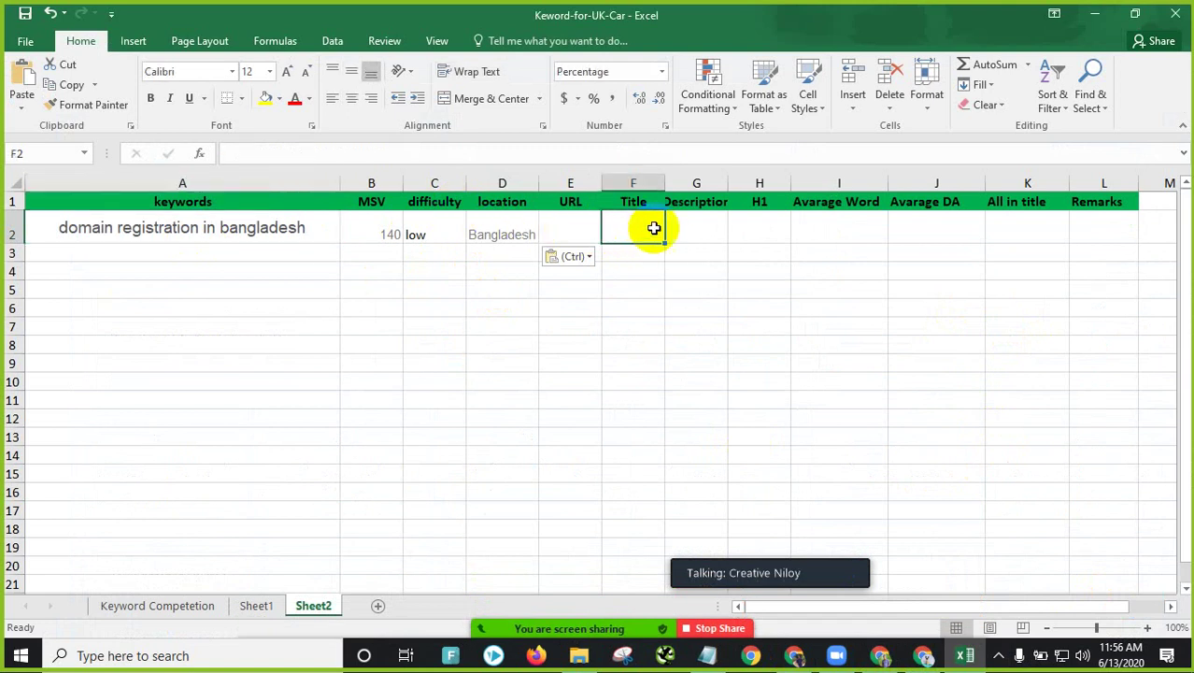
left_click(698, 227)
key("Right")
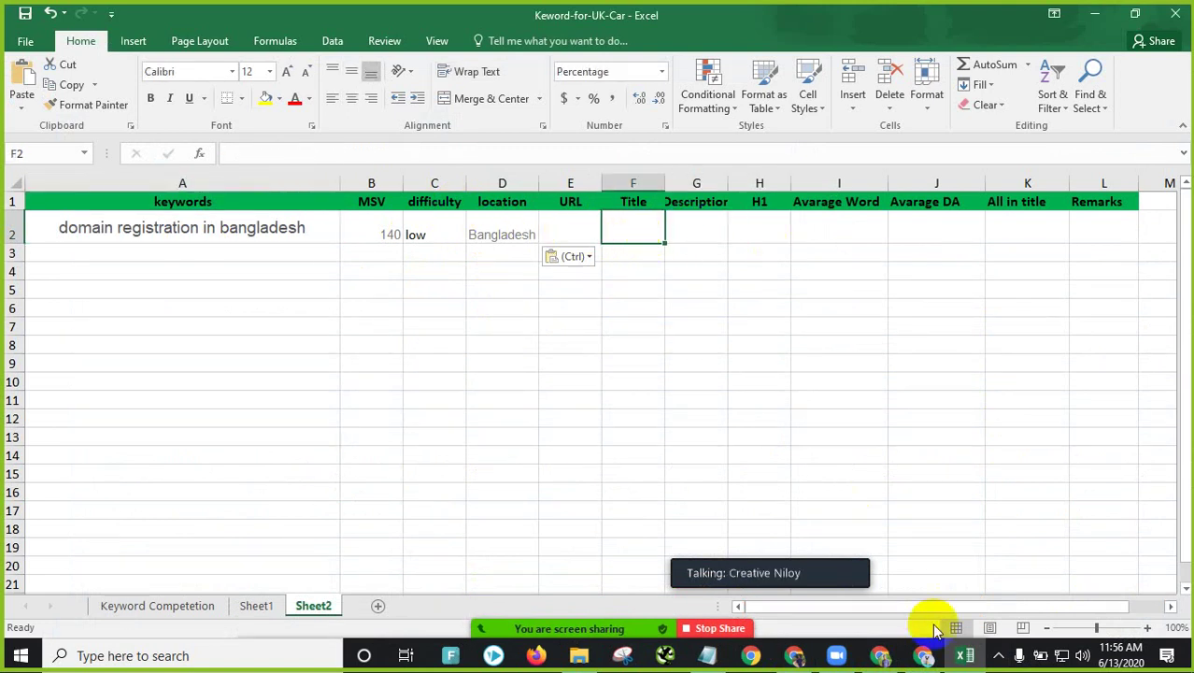
left_click(568, 222)
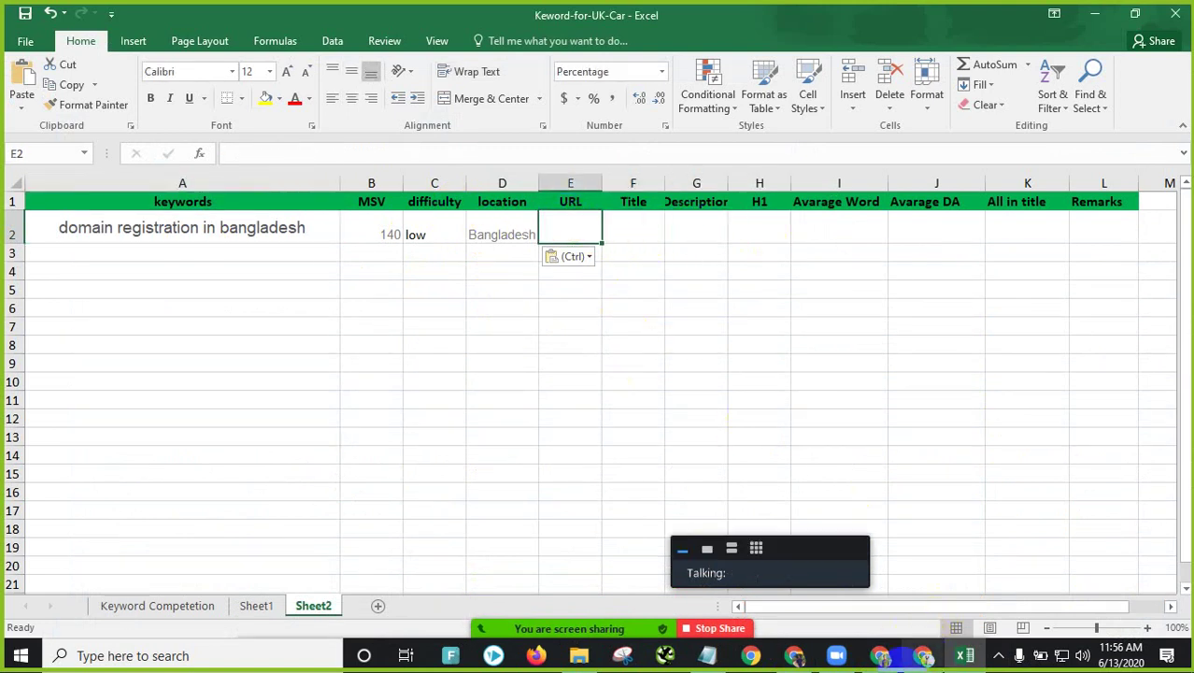
left_click(922, 656)
scroll(1026, 400, "up", 4)
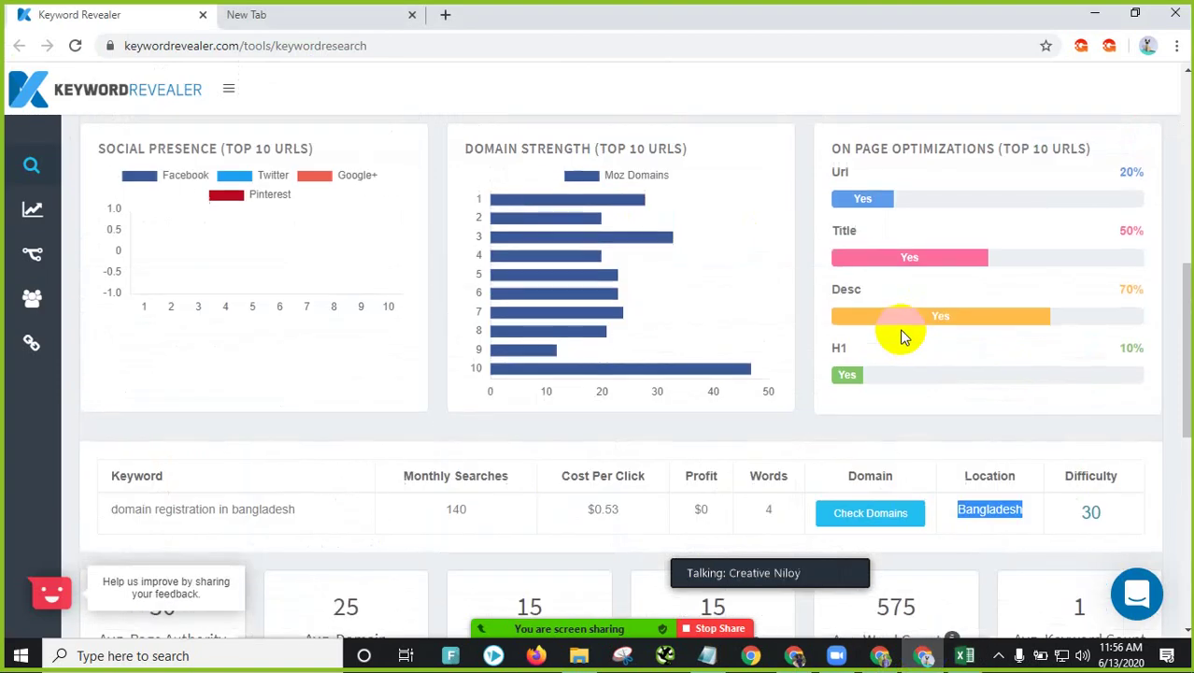
scroll(962, 308, "up", 1)
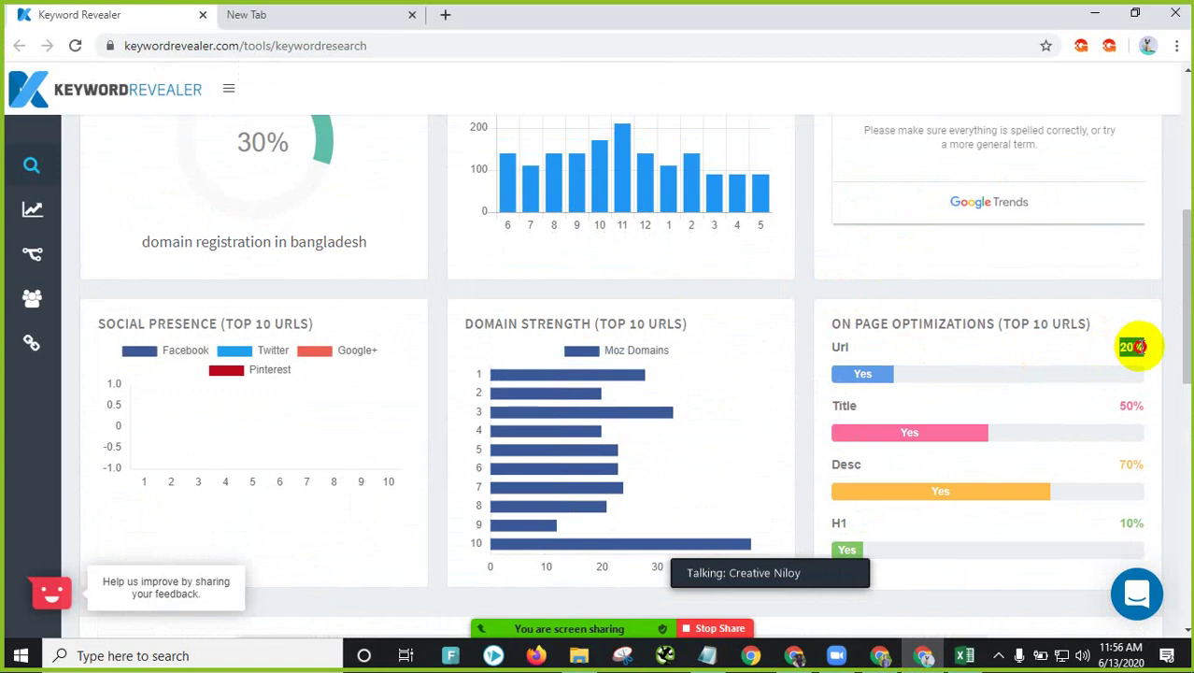
left_click(962, 654)
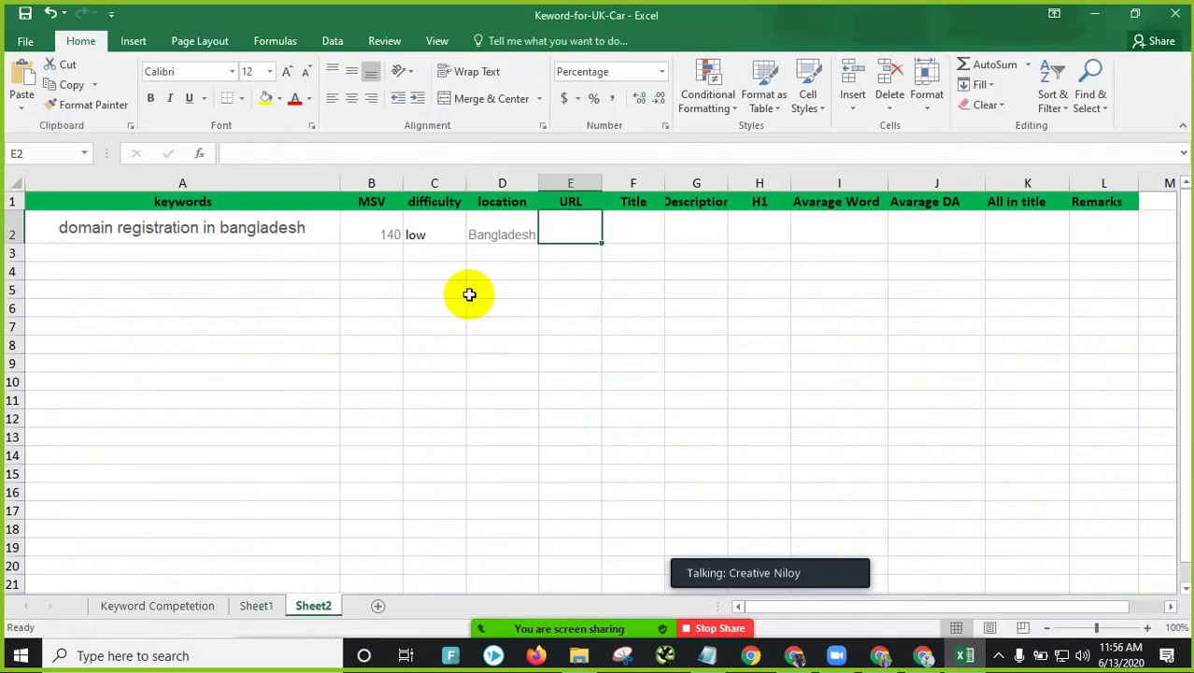
key("ctrl+v")
Step: Copy the Title on-page optimization value 50% from the report into Title cell F2 in Excel
left_click(637, 233)
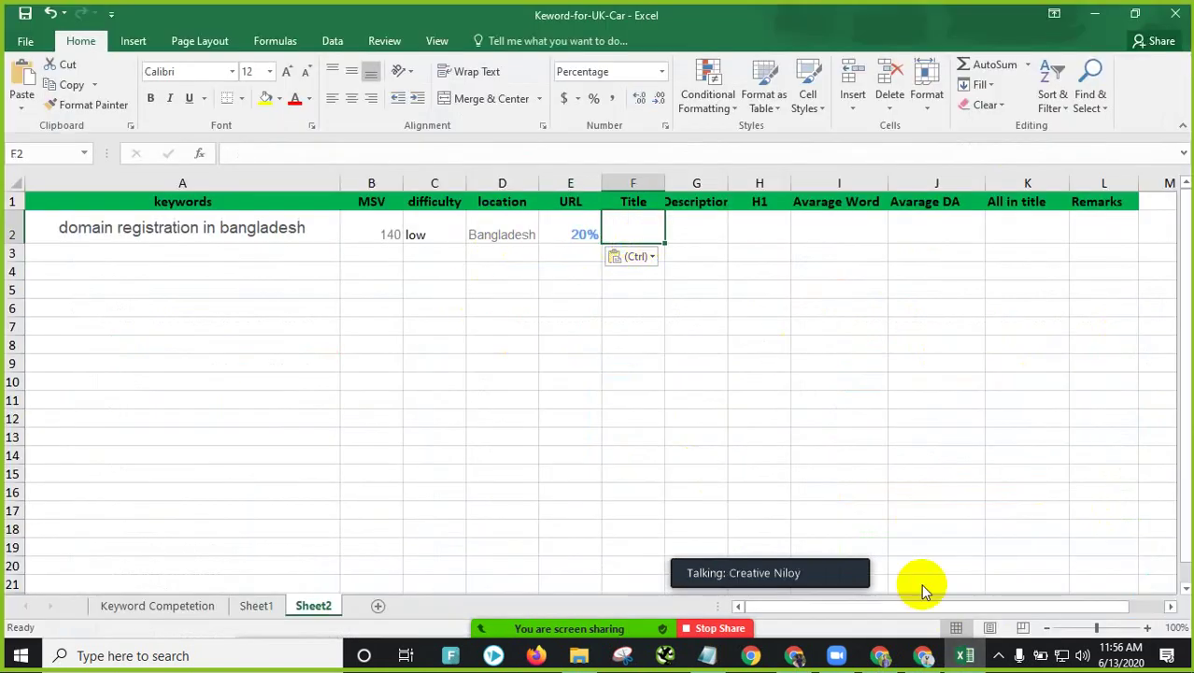
left_click(923, 655)
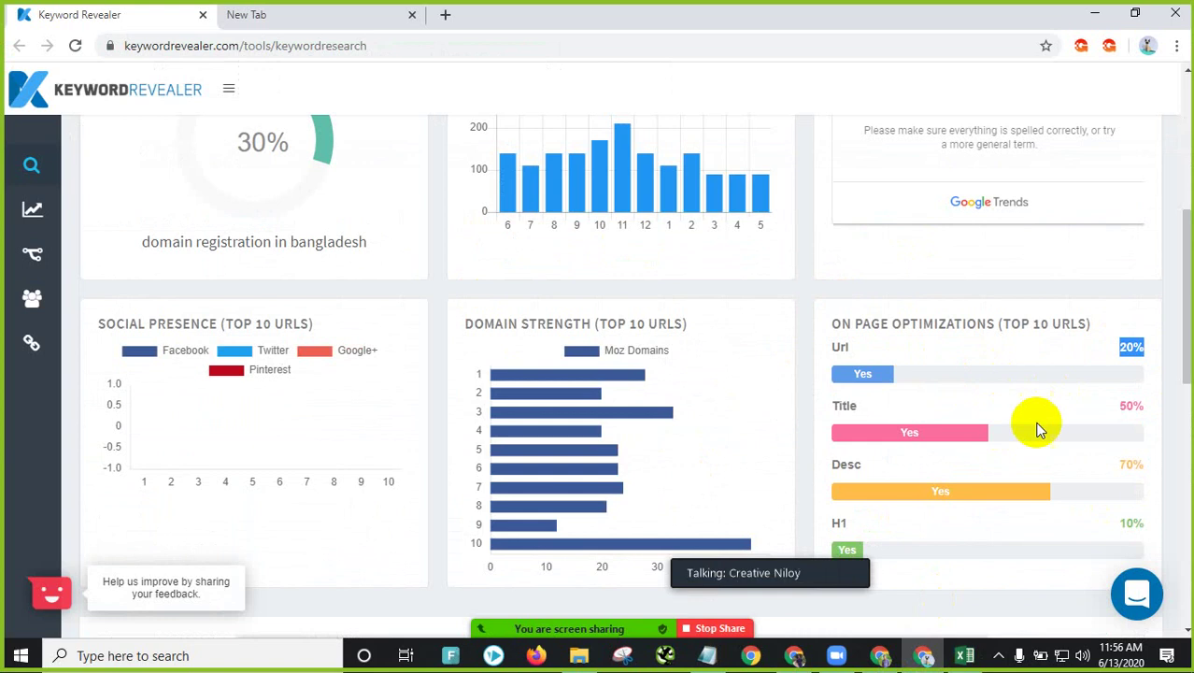
right_click(1132, 406)
left_click(1111, 420)
left_click(965, 658)
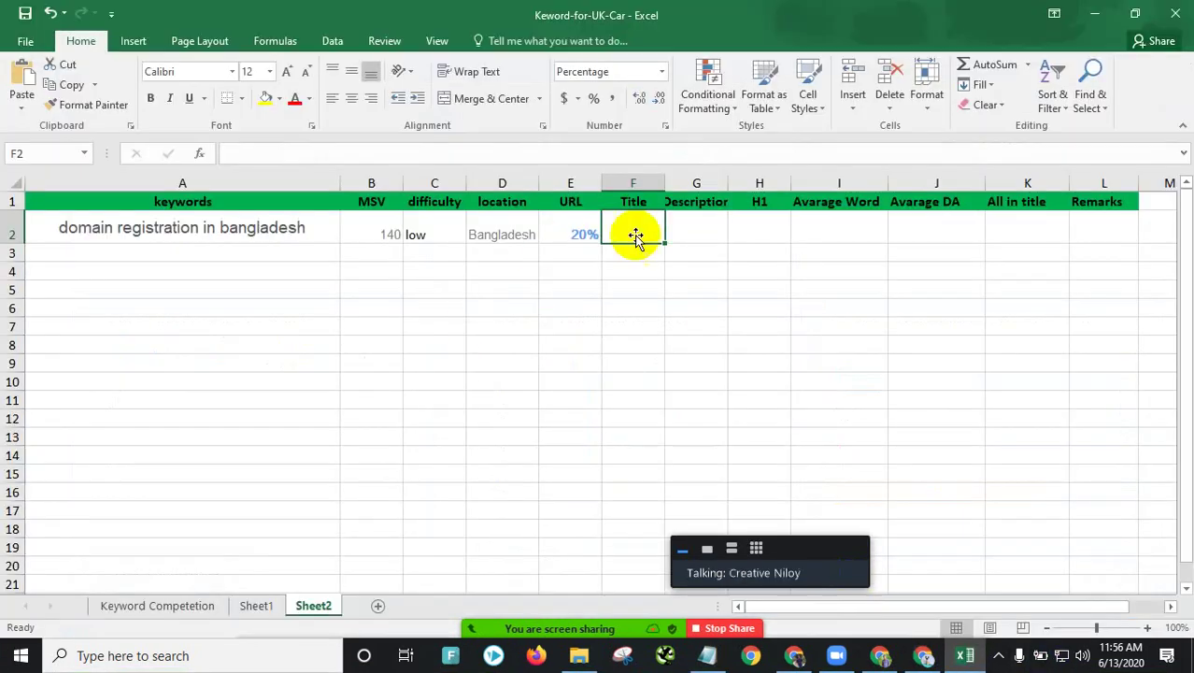
Step: Widen the Description column to fit its heading and copy the report's Desc optimization value 70% into cell G2
left_click(693, 234)
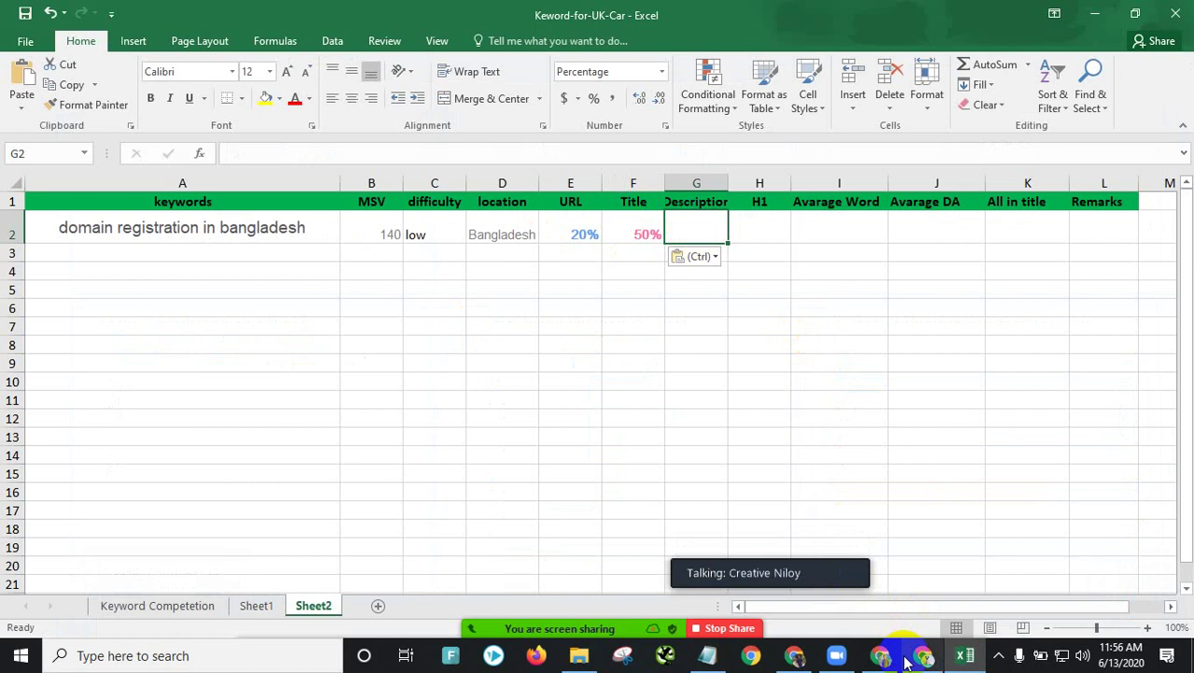
left_click_drag(727, 185, 742, 185)
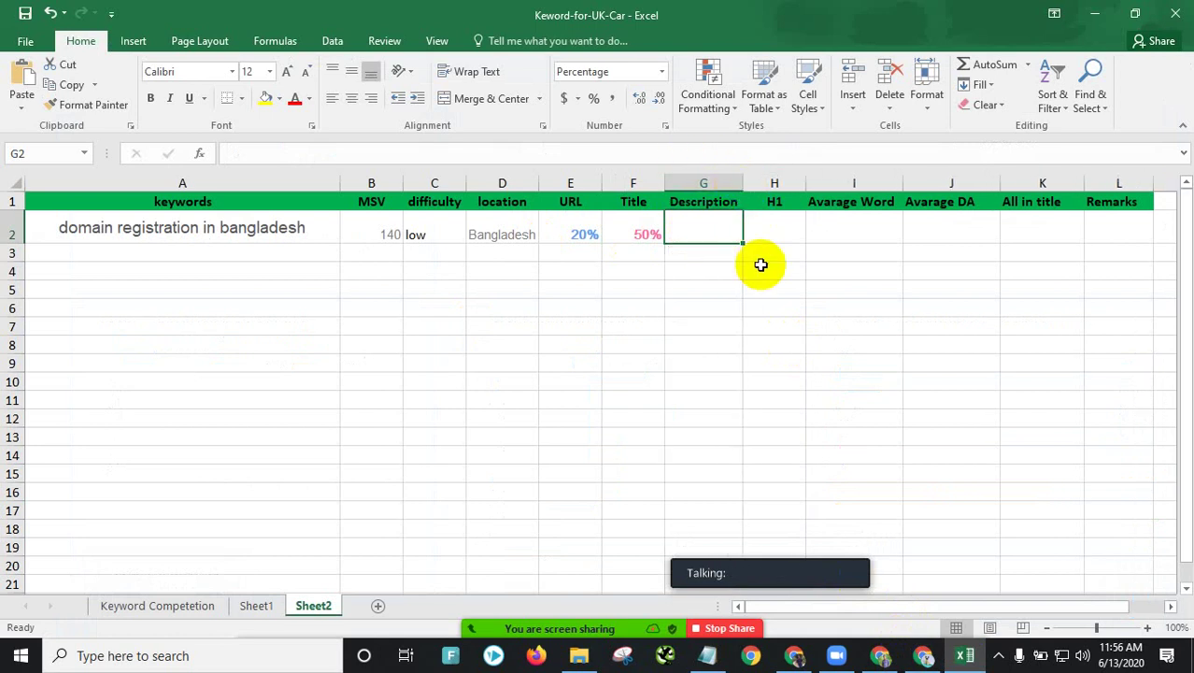
left_click(920, 657)
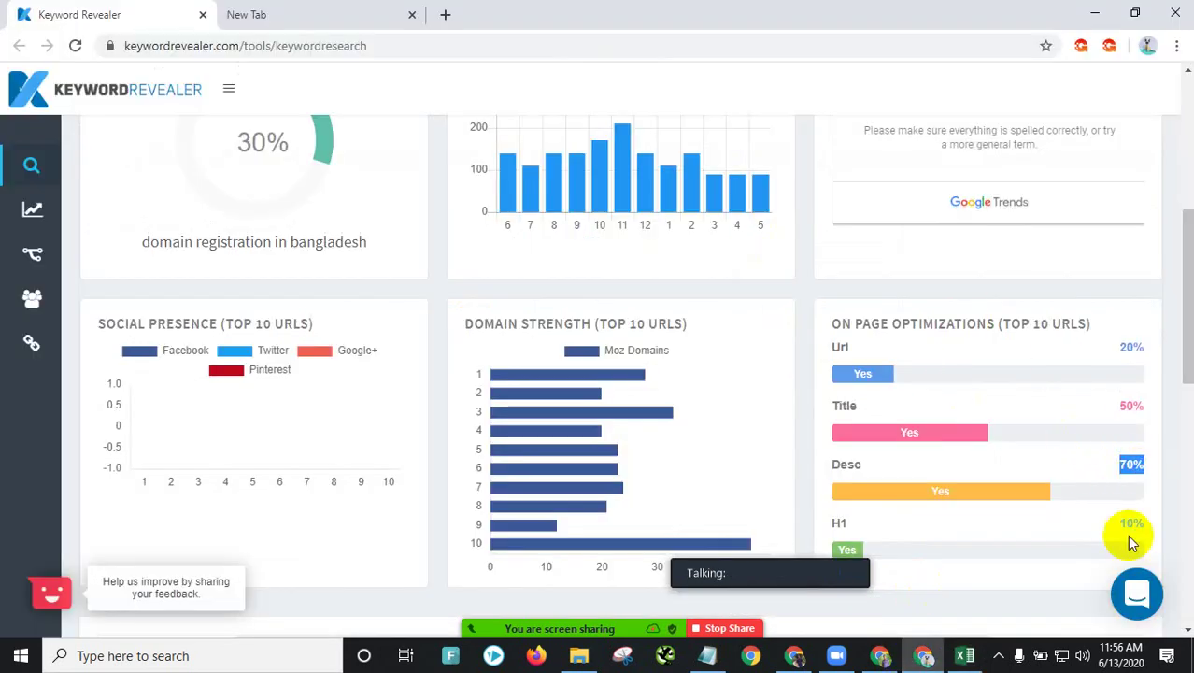
left_click(964, 654)
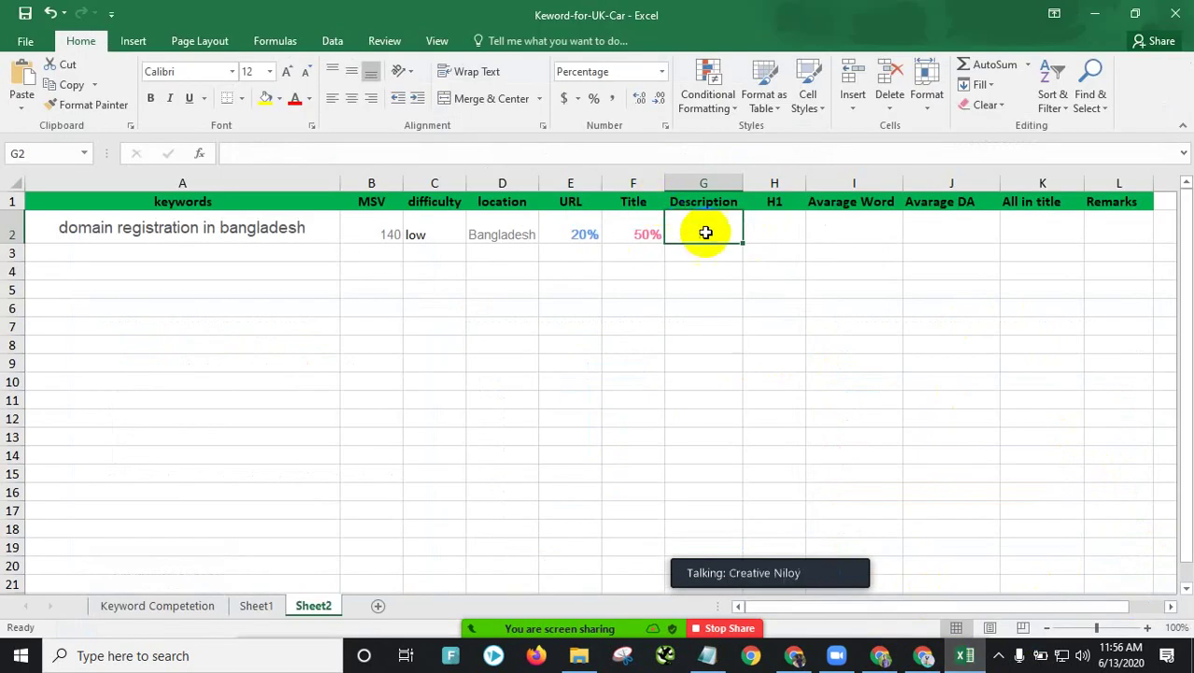
Step: Copy the H1 on-page optimization value 10% from the report into H1 cell H2 in Excel
left_click(760, 233)
left_click(930, 659)
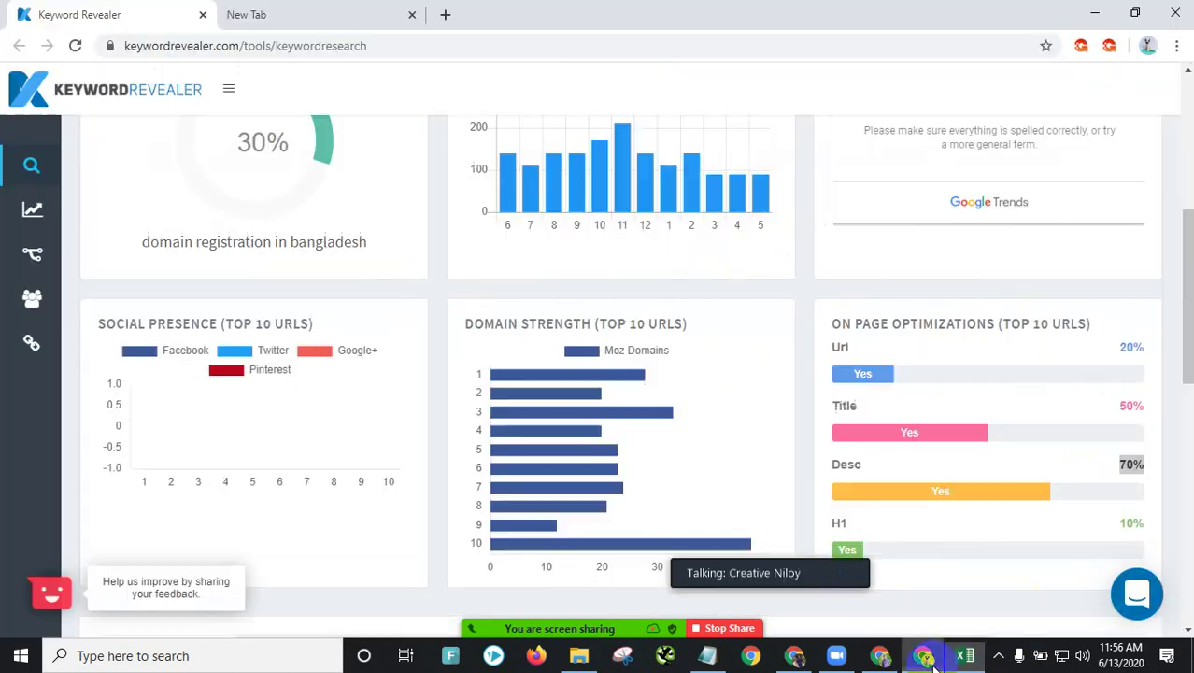
scroll(1056, 491, "down", 2)
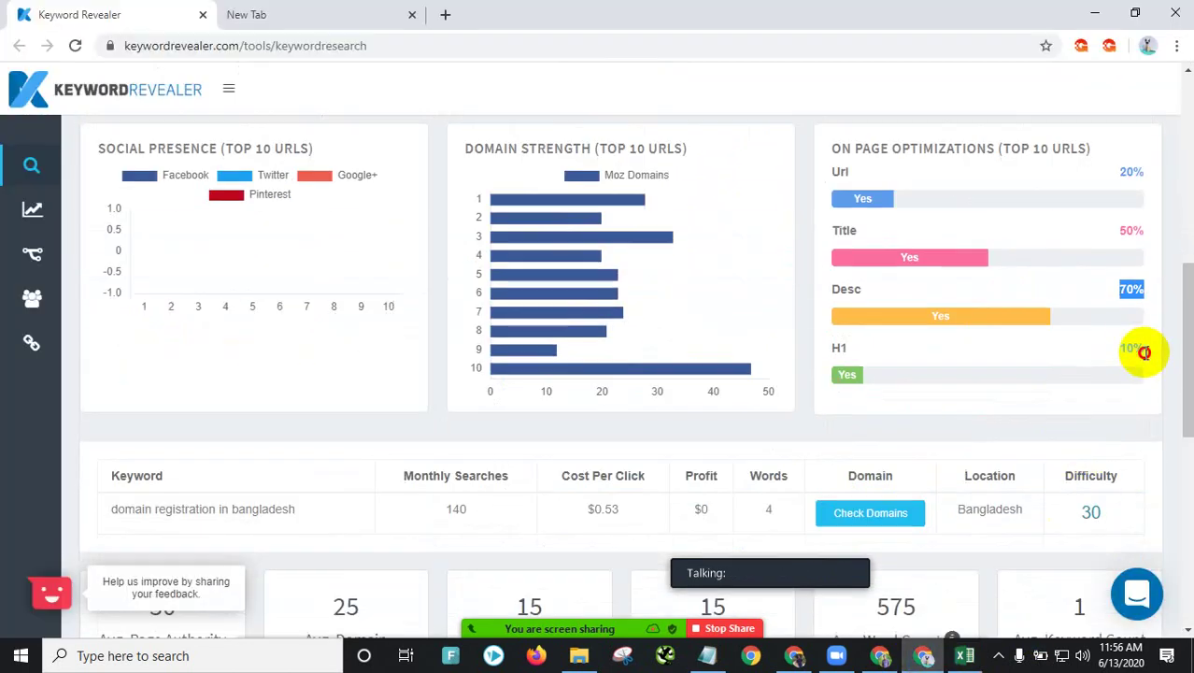
right_click(1135, 348)
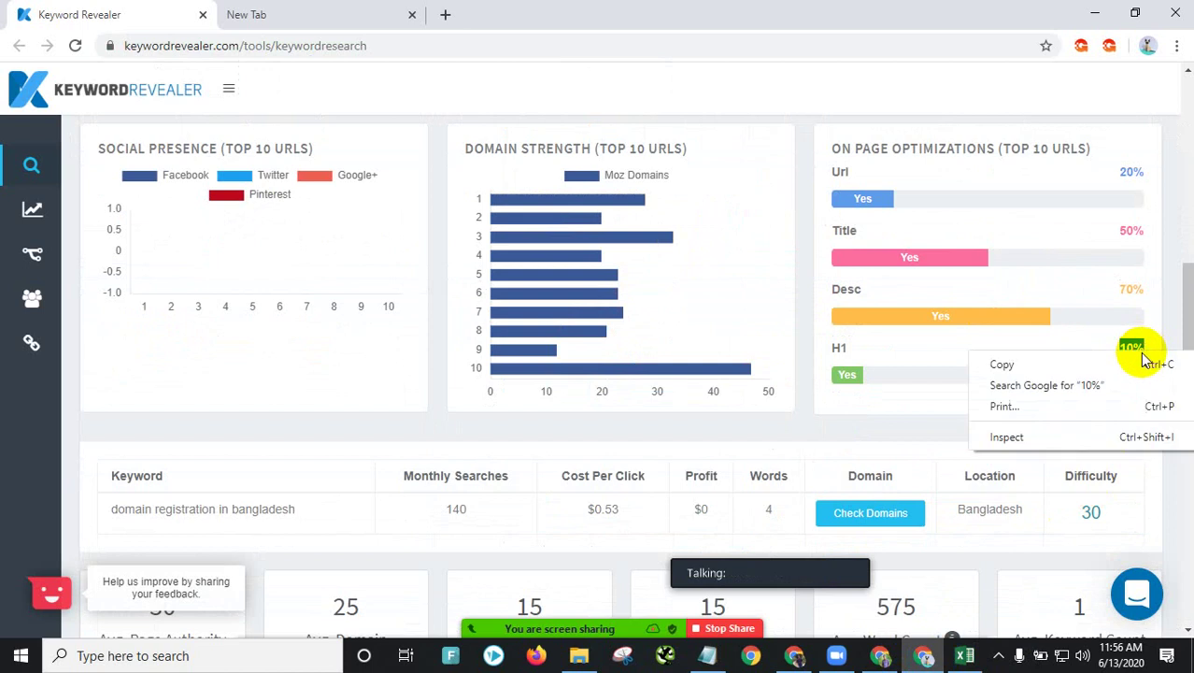
left_click(1114, 363)
left_click(966, 659)
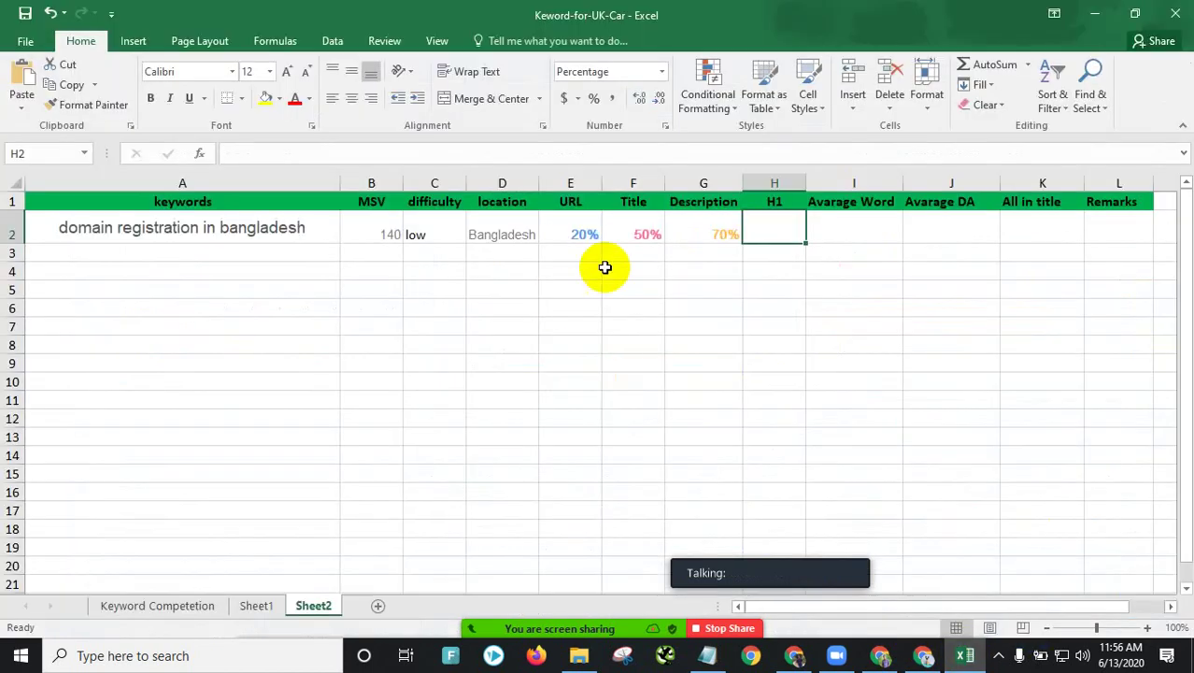
key("ctrl+v")
Step: Copy the average word count 575 from the report into Avarage Word cell I2 in Excel
left_click(865, 231)
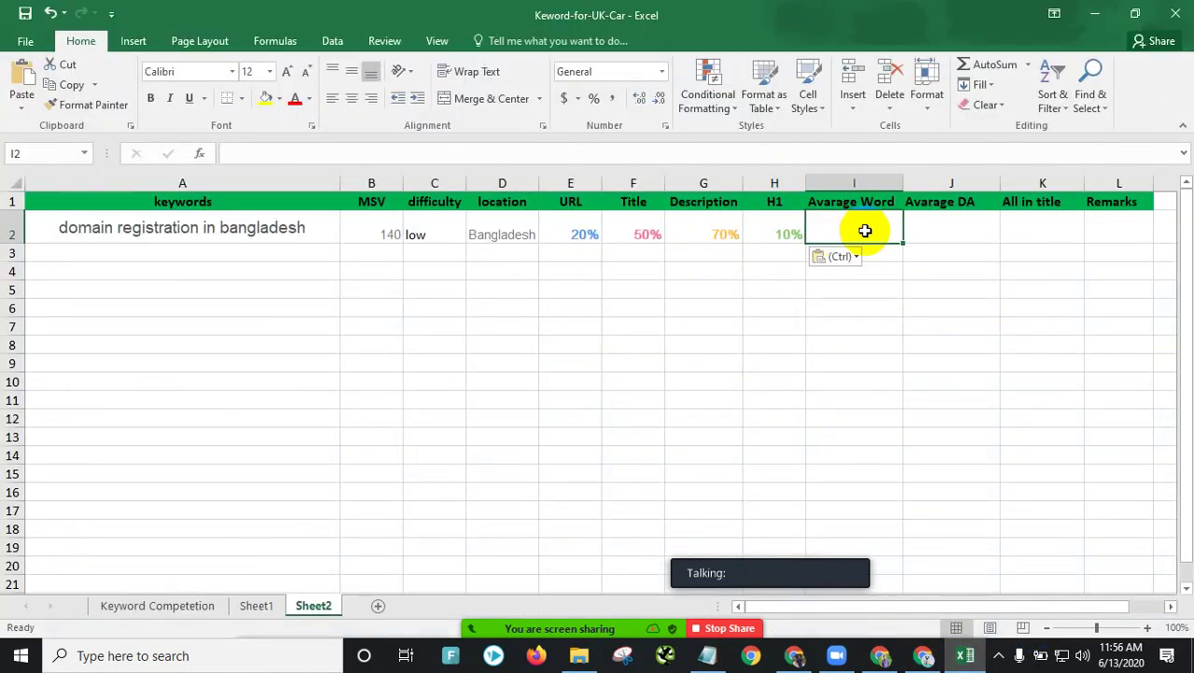
left_click(921, 657)
scroll(929, 467, "down", 4)
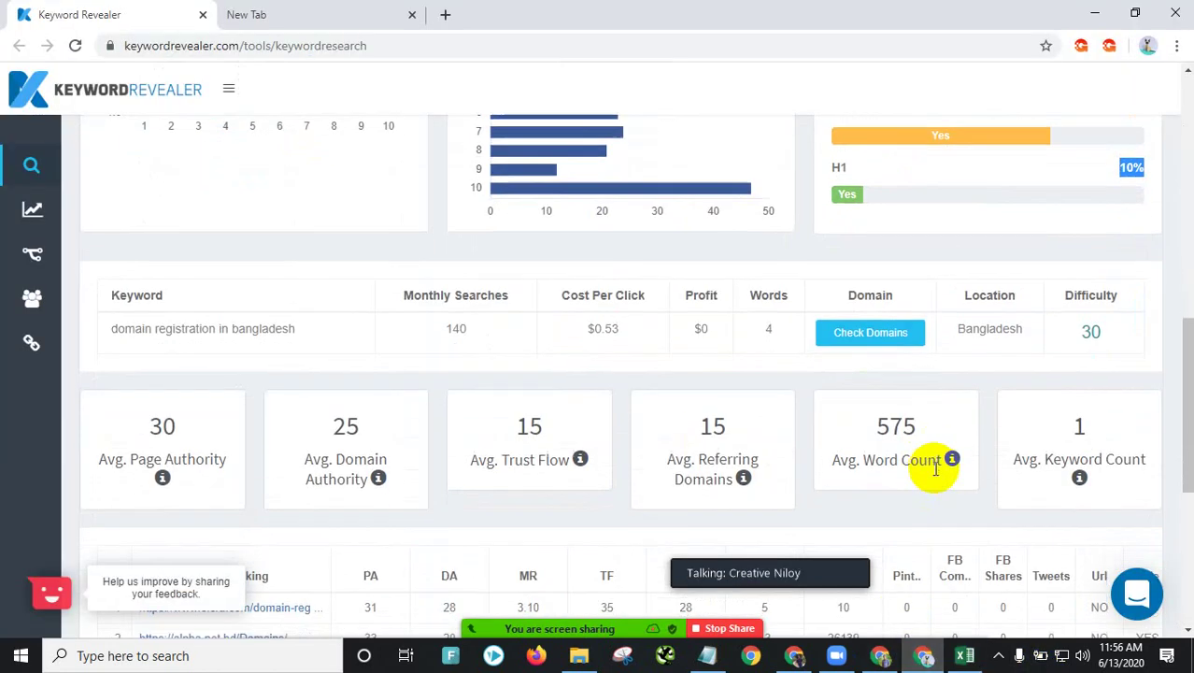
double_click(887, 255)
right_click(893, 266)
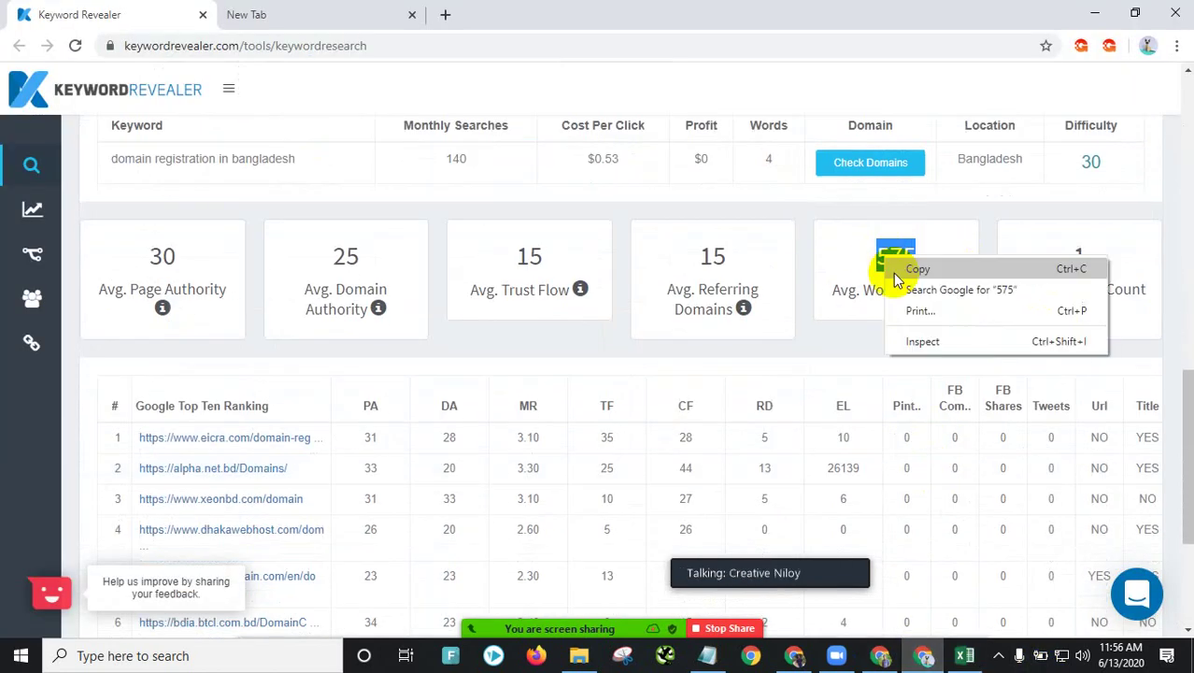
left_click(914, 273)
left_click(964, 655)
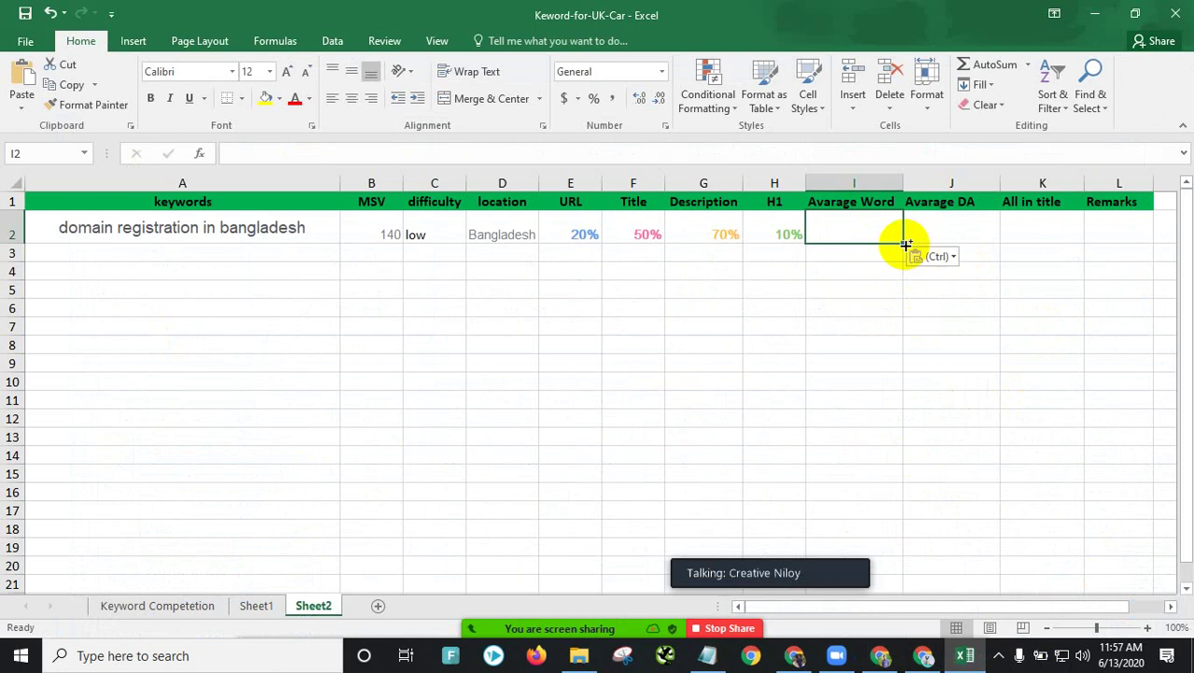
key("ctrl+v")
left_click(853, 285)
Step: Copy the average domain authority 25 from the Keyword Revealer report into Avarage DA cell J2 in Excel
left_click(933, 227)
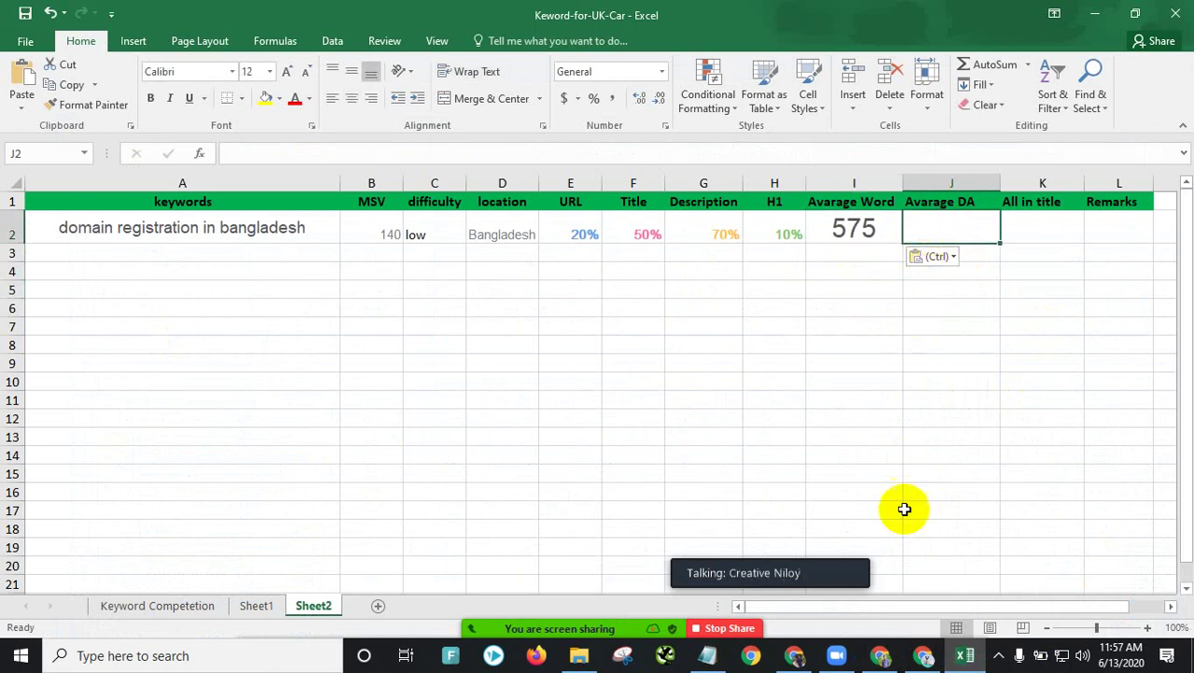
left_click(925, 657)
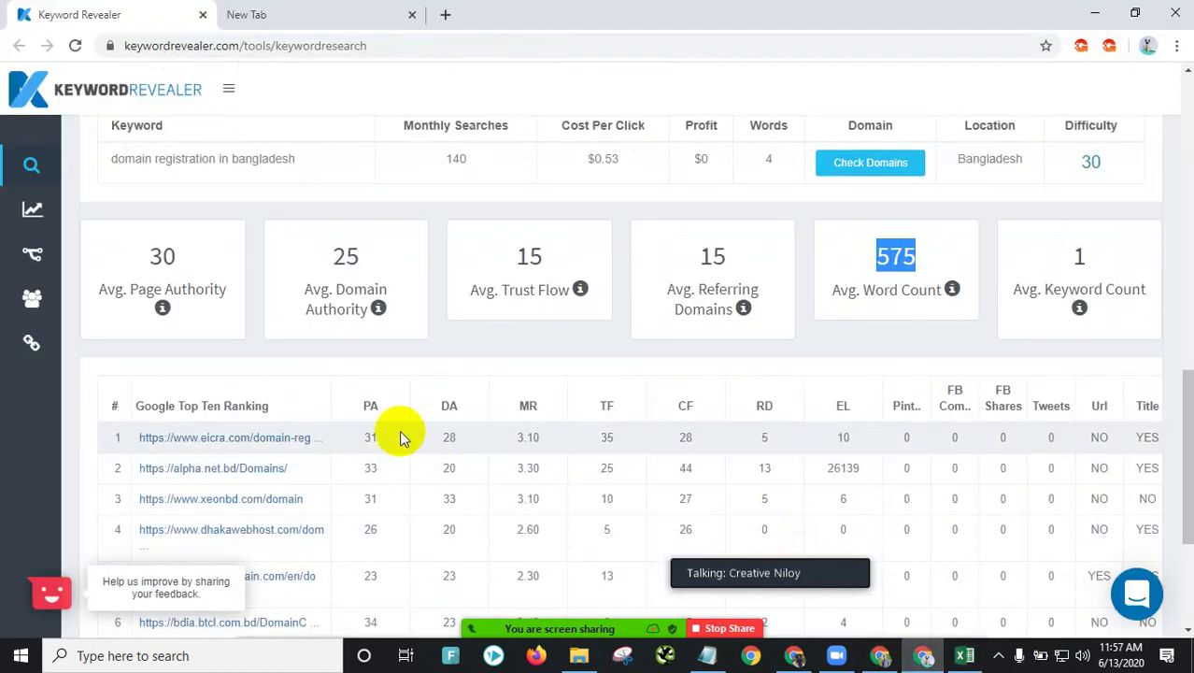
double_click(335, 253)
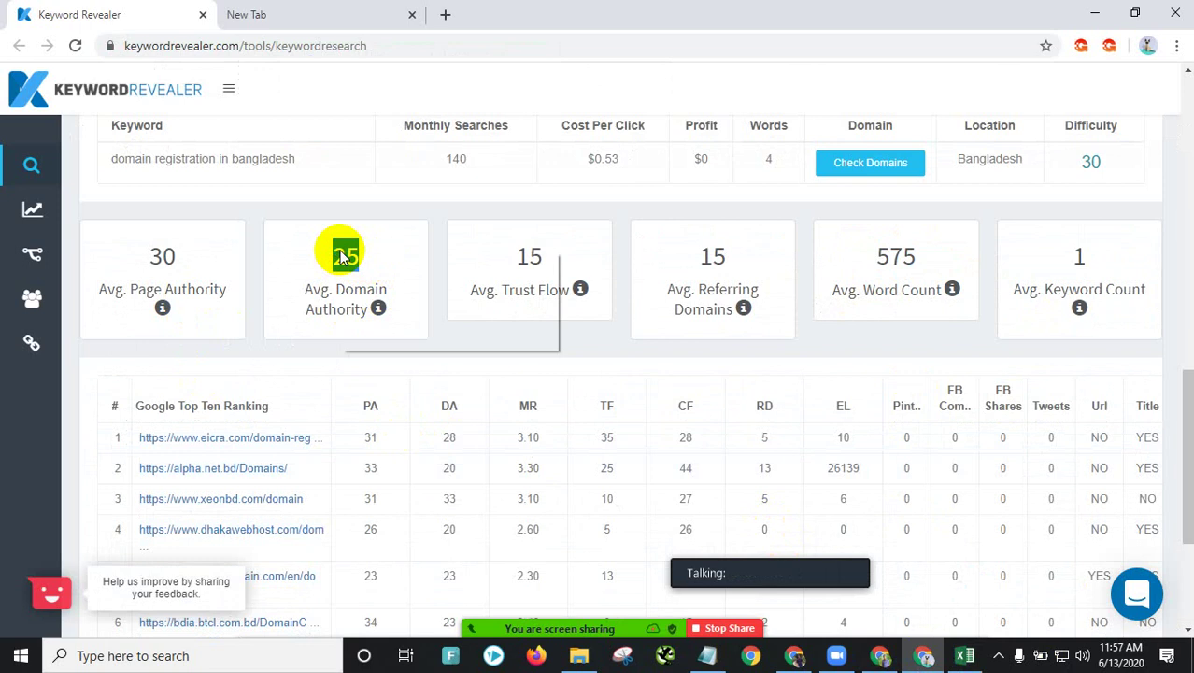
left_click(372, 267)
left_click(964, 655)
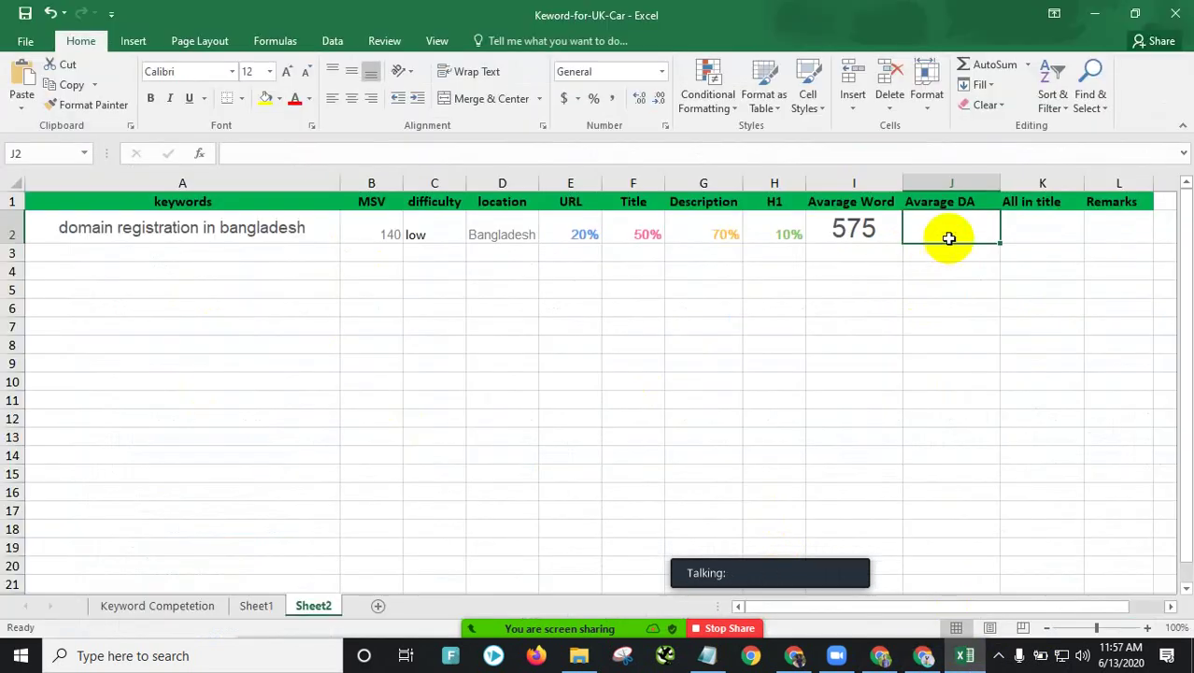
key("ctrl+v")
Step: Copy the keyword "domain registration in bangladesh" from cell A2 for the All in title check
left_click(1045, 229)
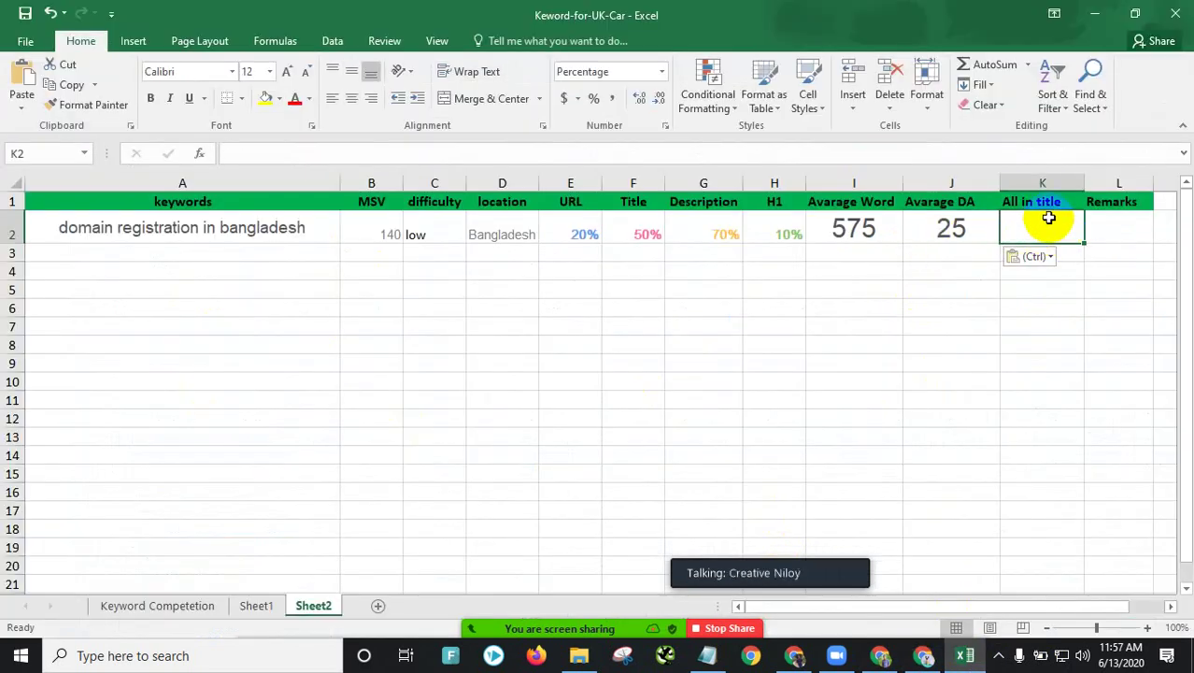
left_click(1017, 201)
left_click(1025, 225)
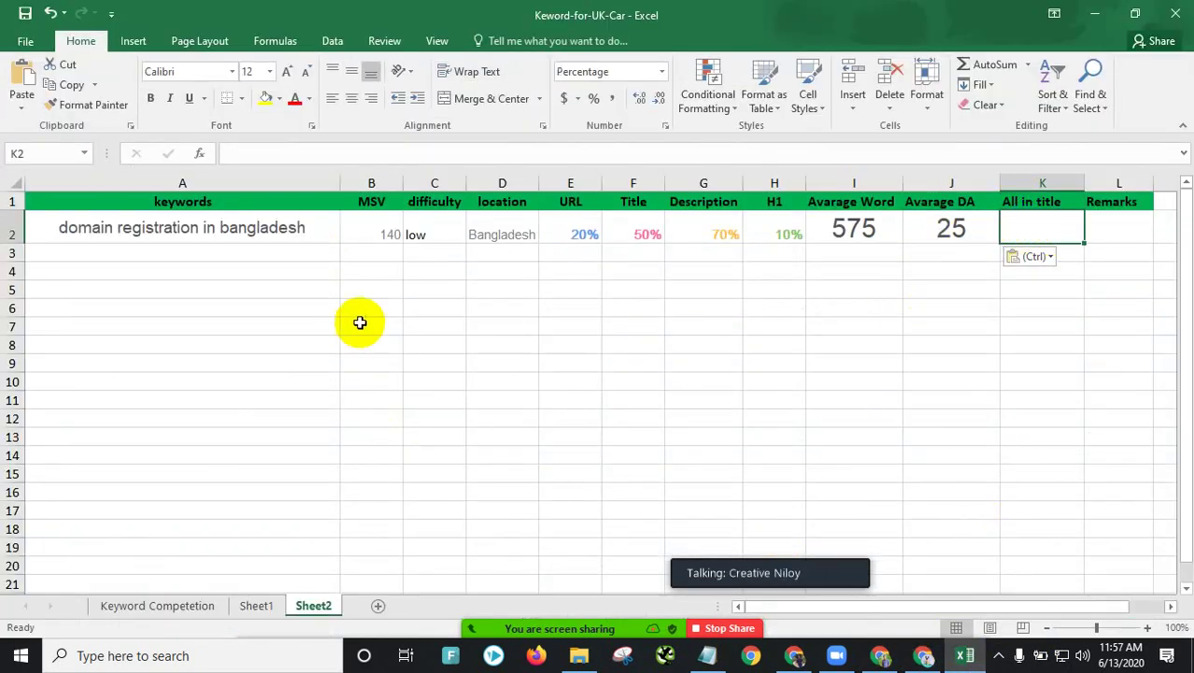
left_click(261, 228)
right_click(260, 233)
left_click(295, 259)
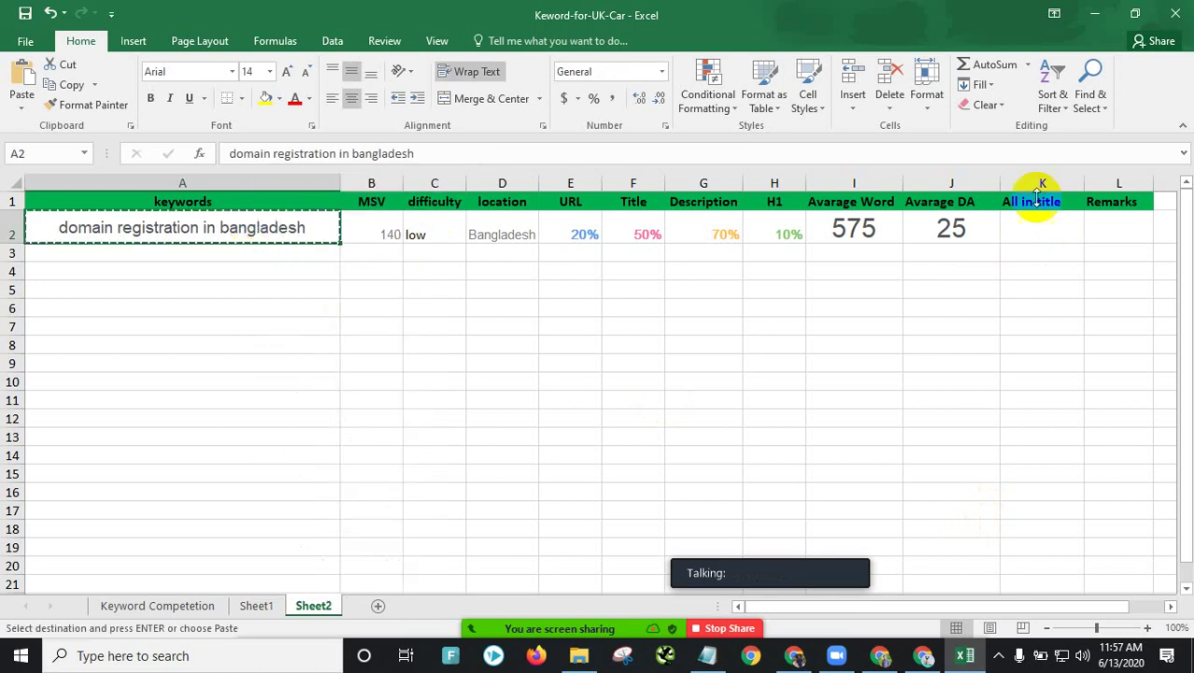
Step: Switch to Chrome and search Google for "allintitle:domain registration in bangladesh"
left_click(1093, 13)
left_click(447, 14)
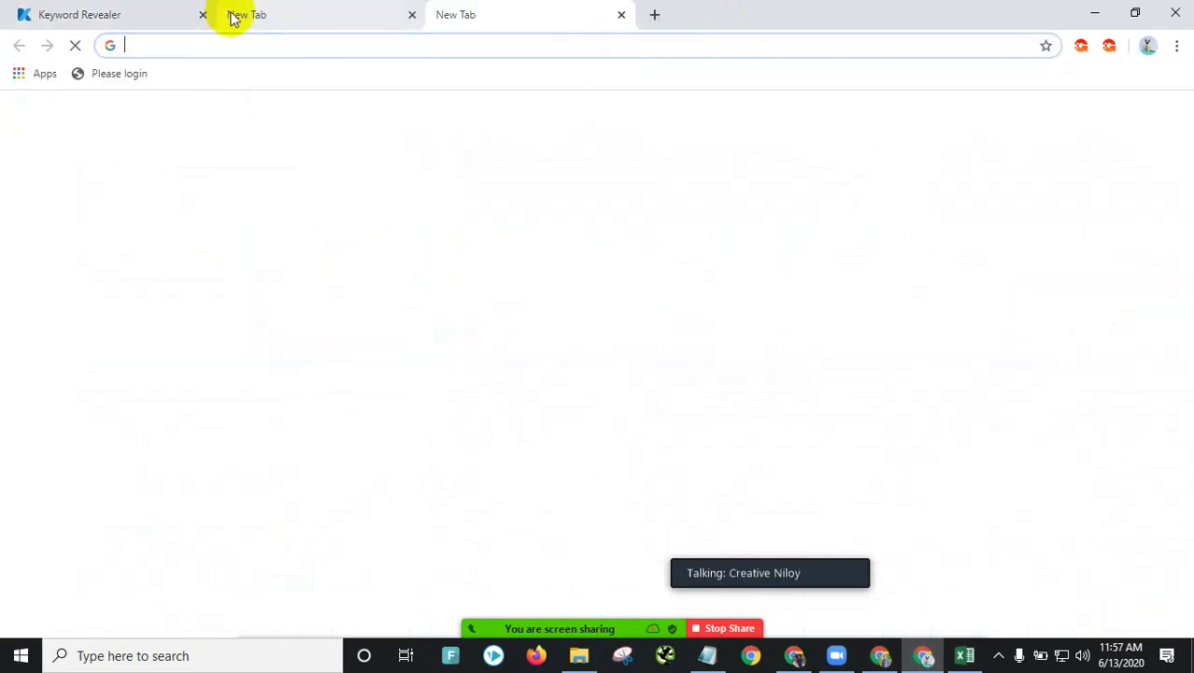
left_click(241, 28)
type("a")
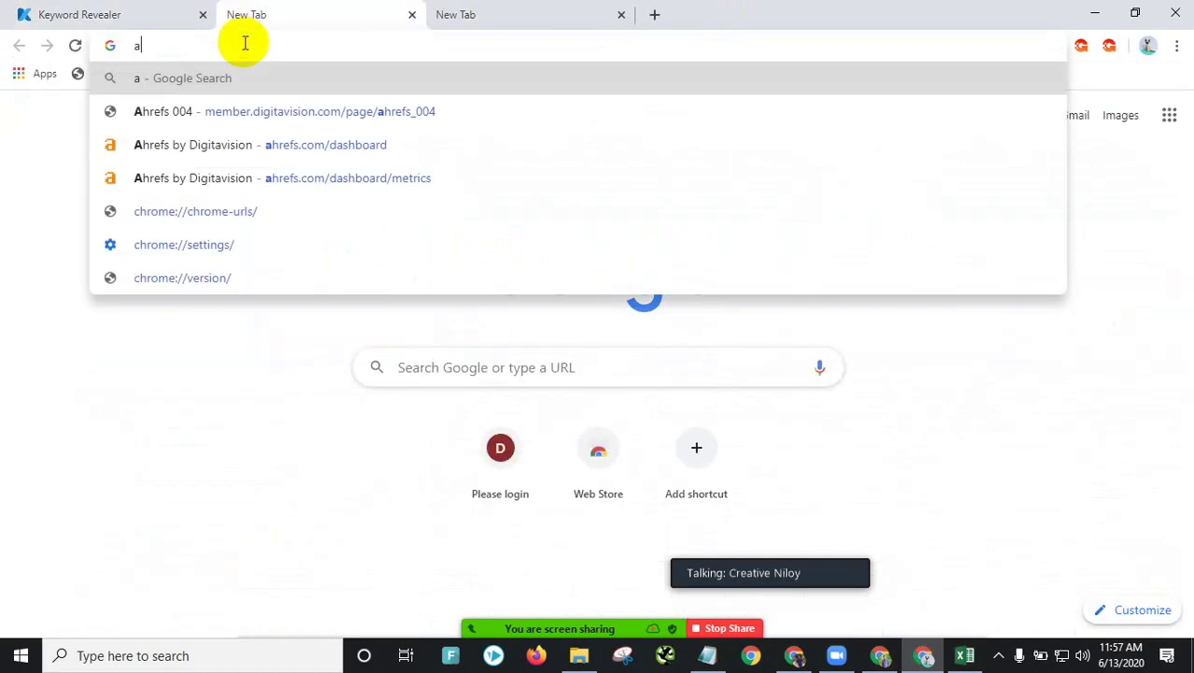
type("llintitle")
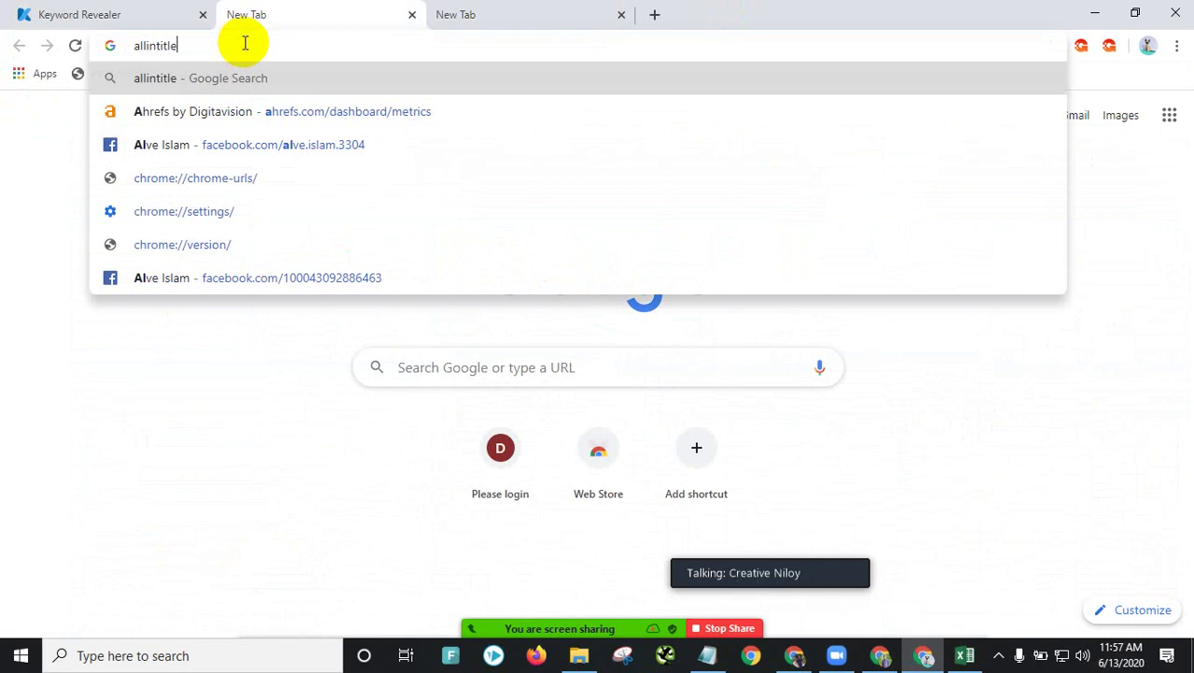
type(":")
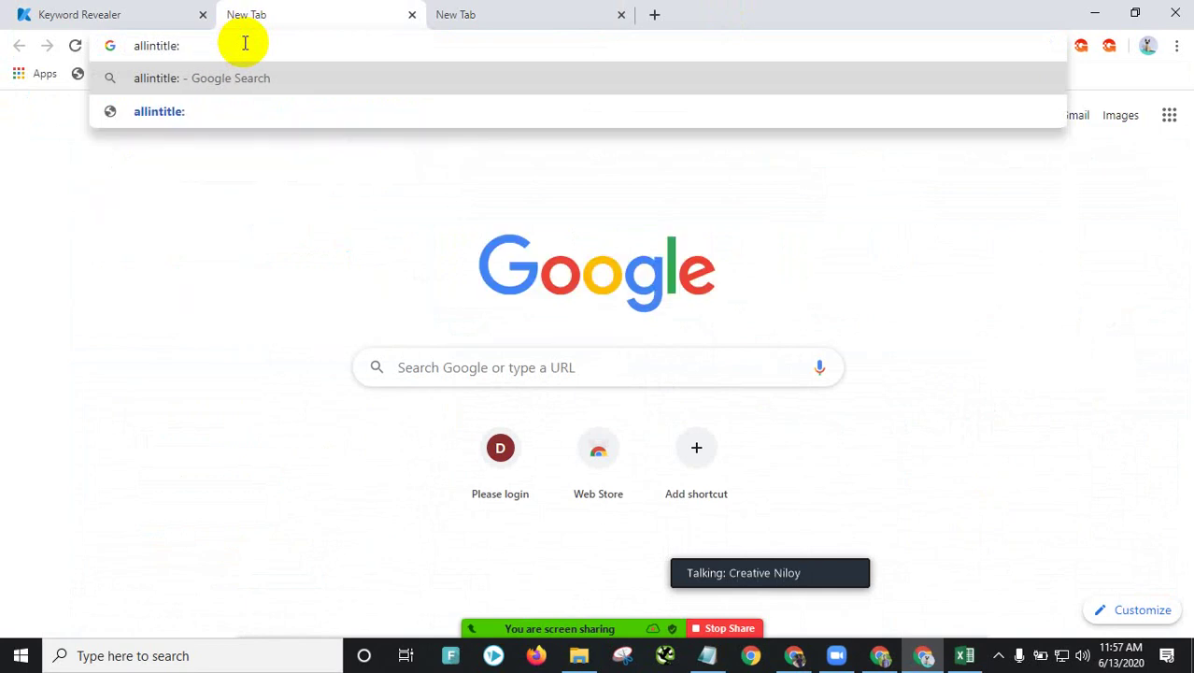
key("ctrl+v")
key("Return")
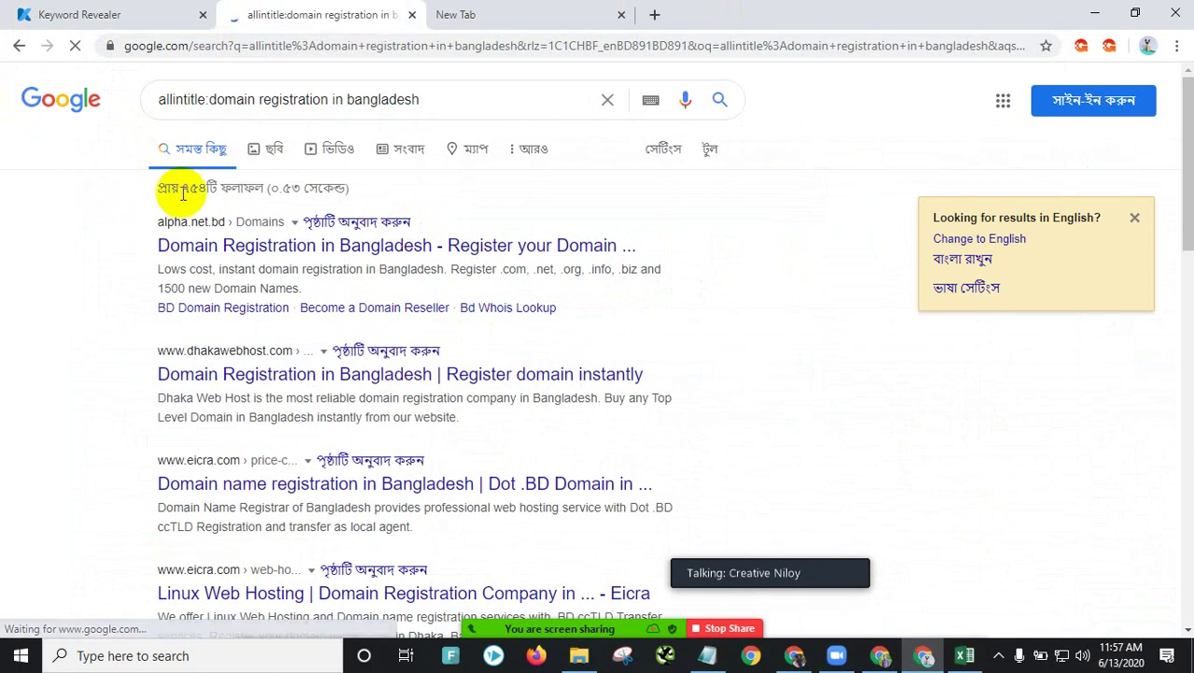
Step: Enter the allintitle search's result count, 754, into All in title cell K2 in Excel
double_click(187, 189)
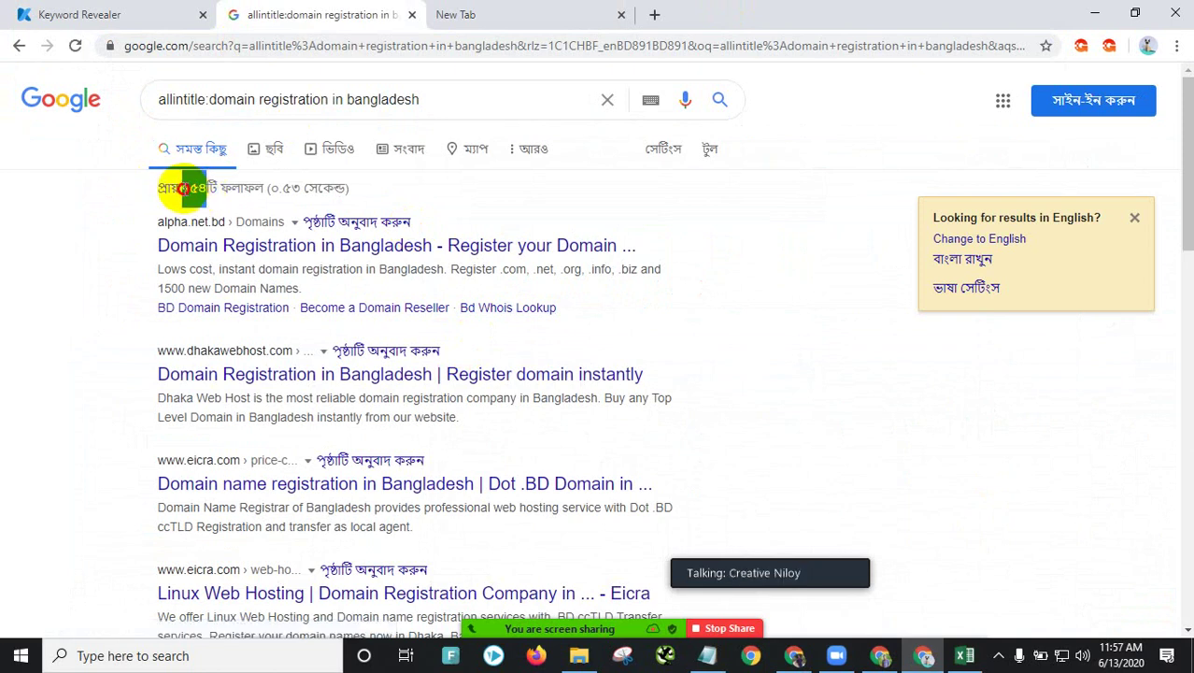
left_click(88, 230)
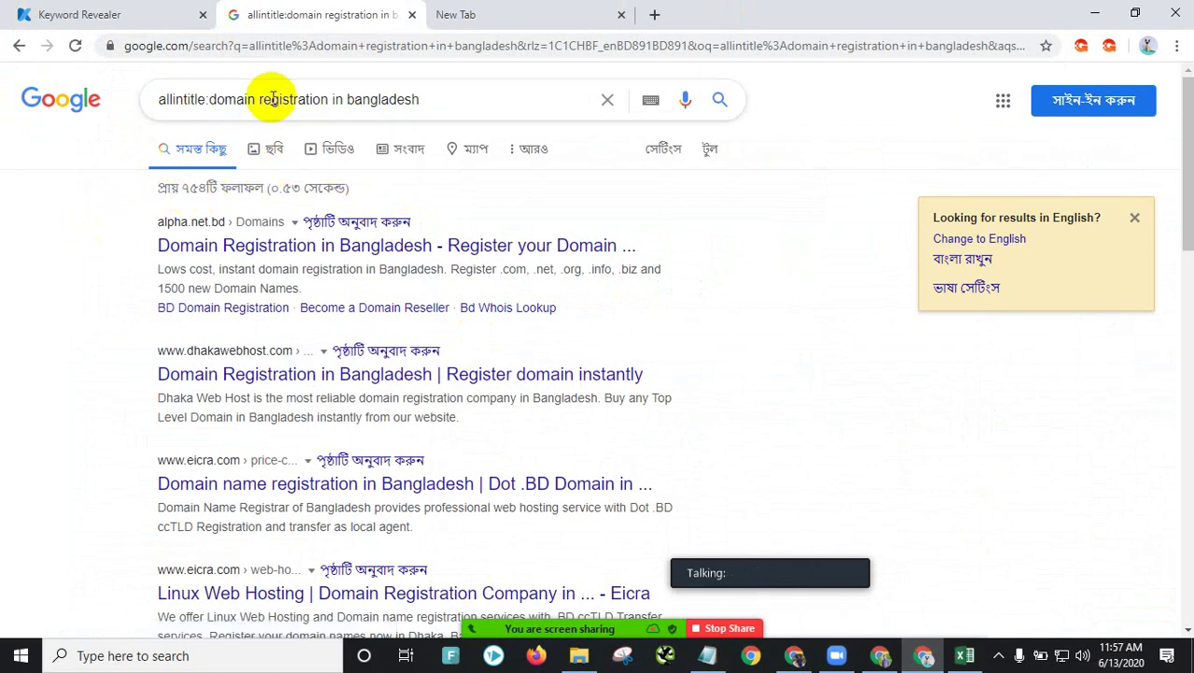
left_click_drag(209, 100, 440, 104)
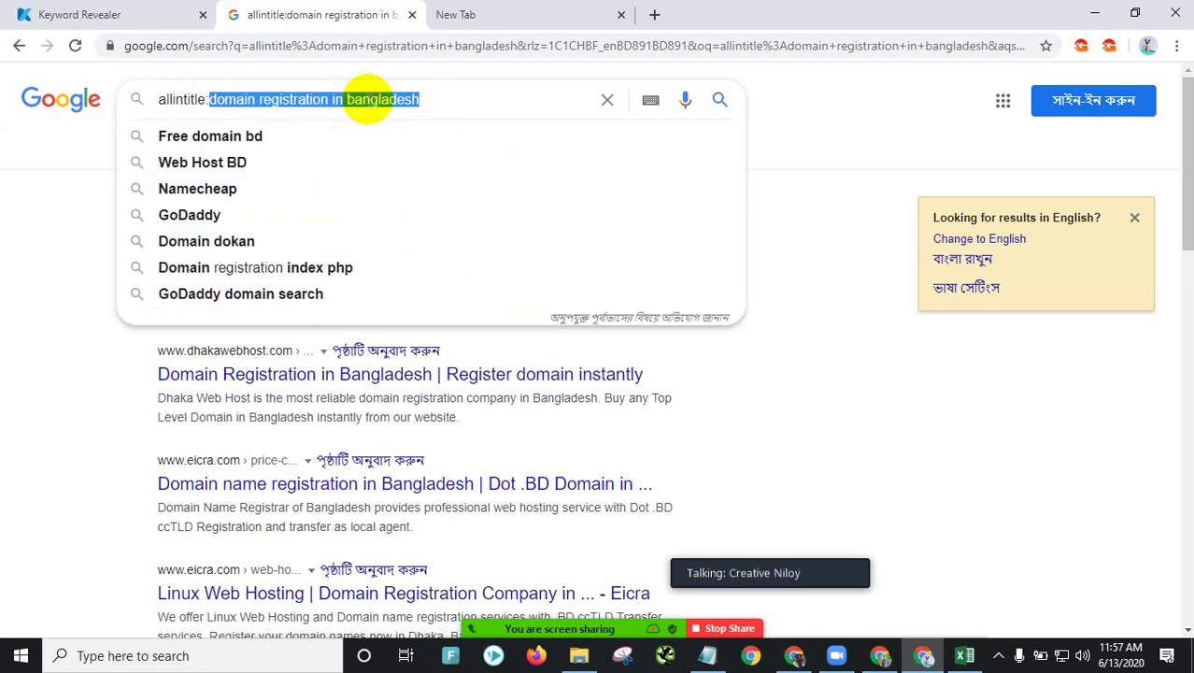
left_click(13, 245)
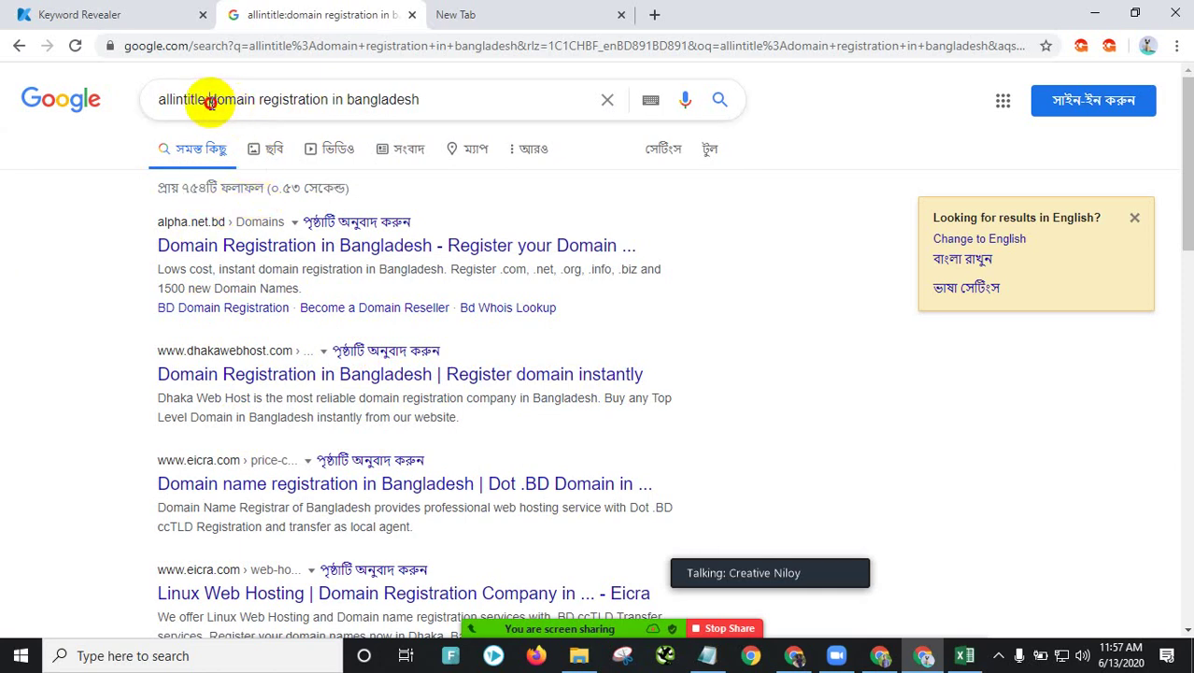
left_click_drag(209, 101, 407, 119)
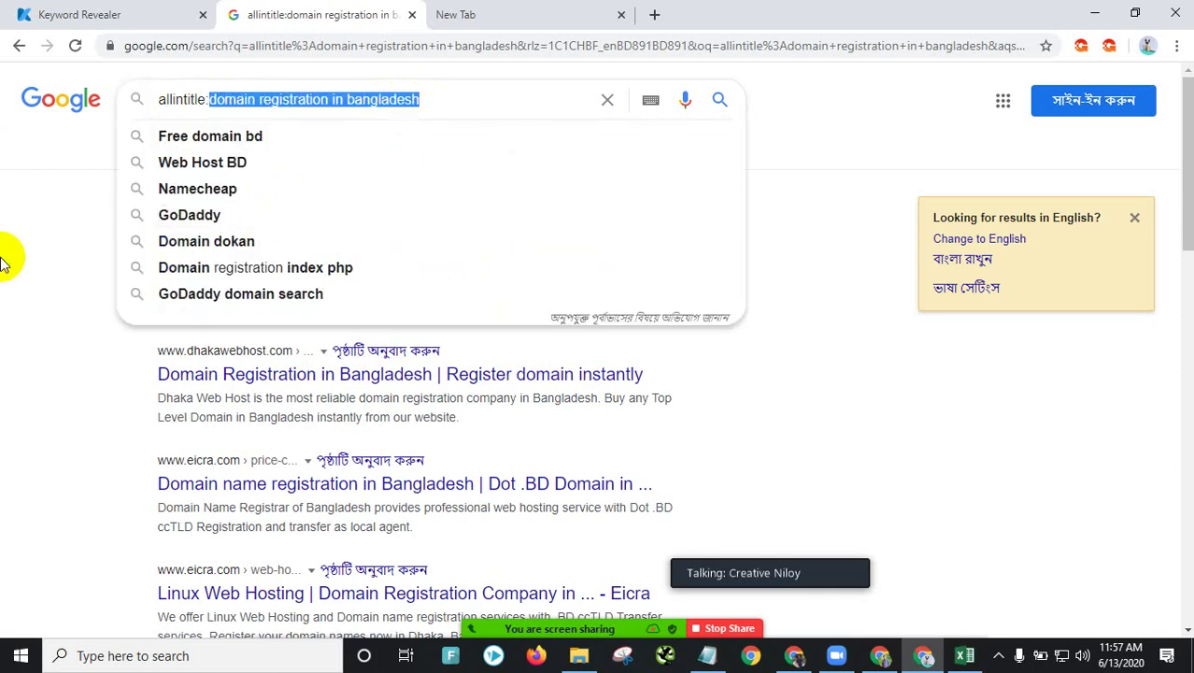
left_click(240, 173)
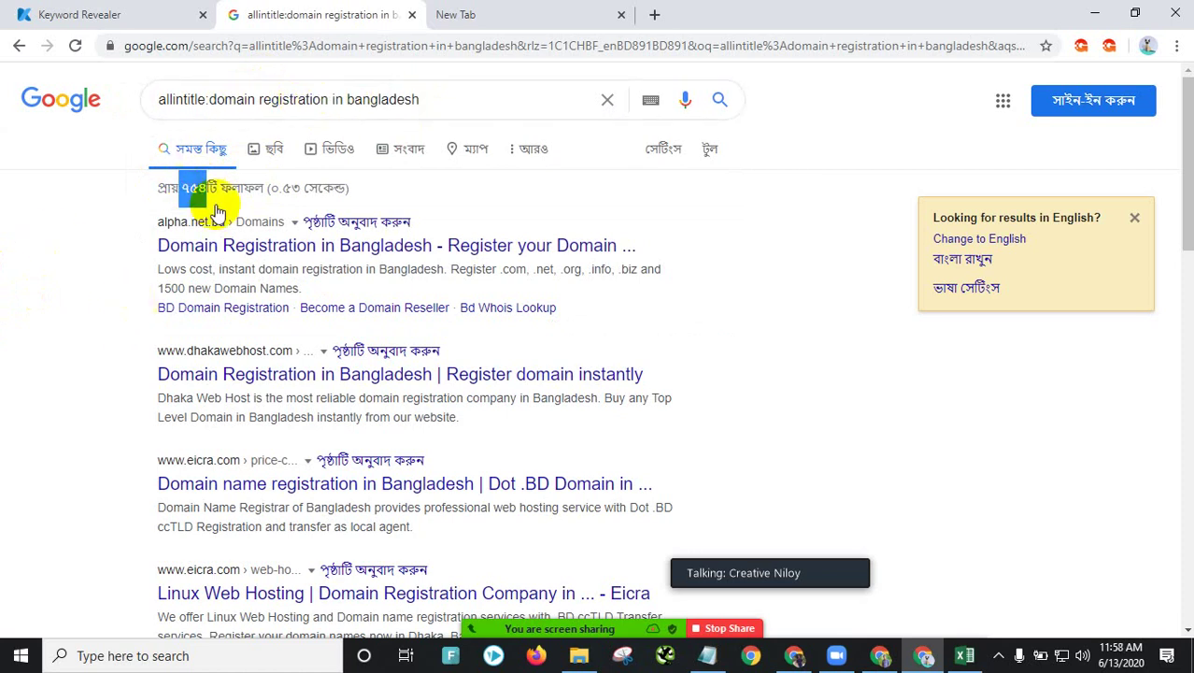
key("alt+Tab")
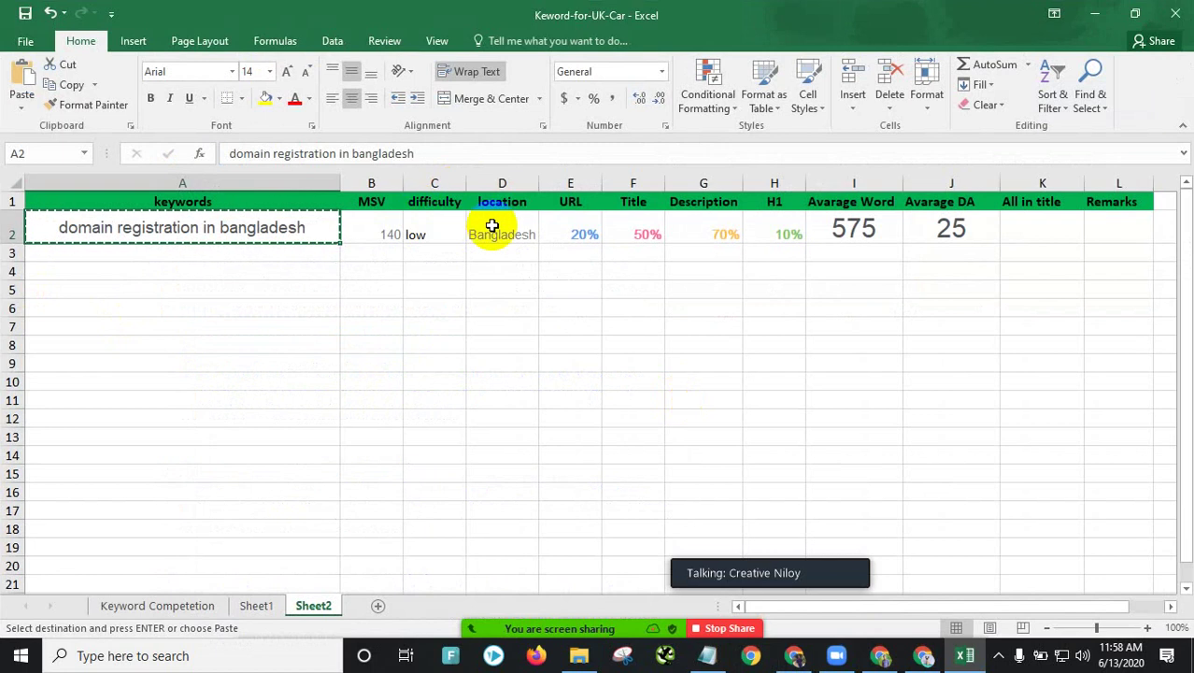
left_click(1016, 232)
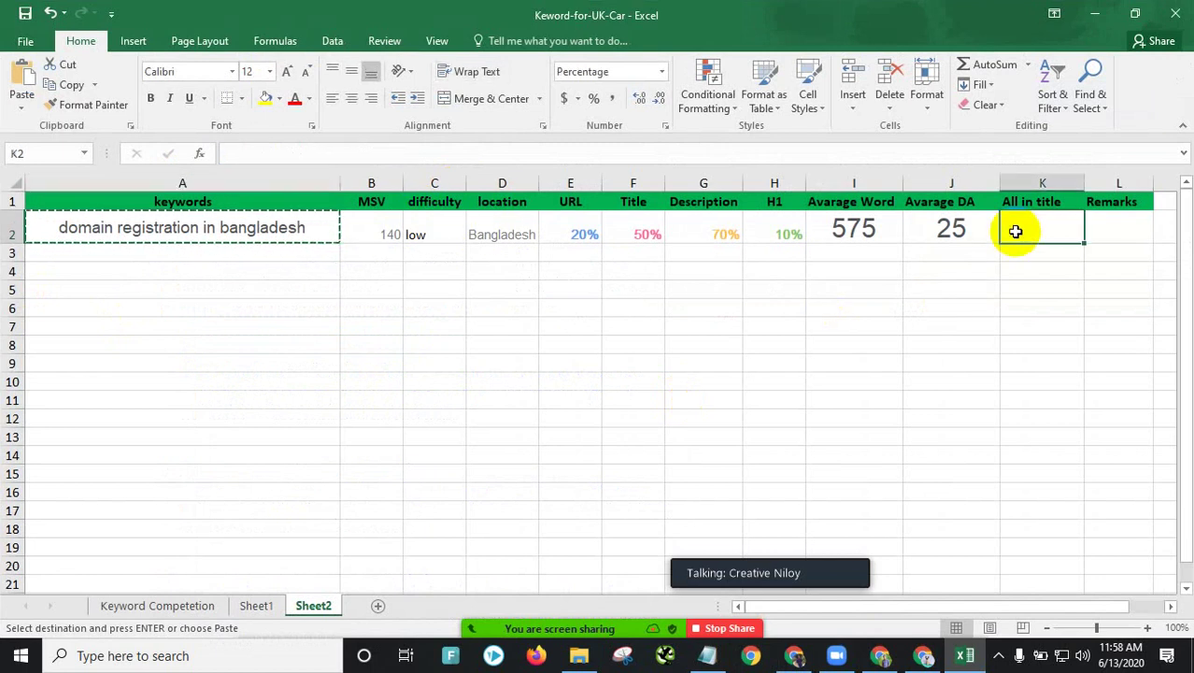
type("754")
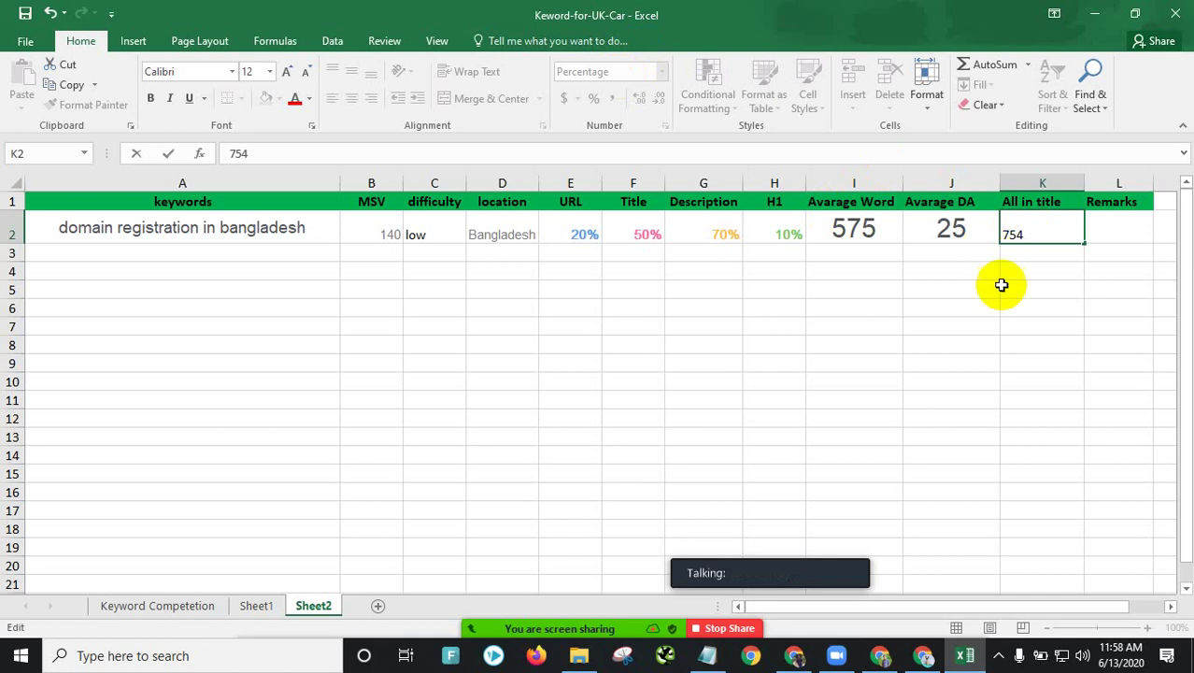
left_click(999, 286)
Step: Apply the Number format to the All in title value in cell K2
left_click(1017, 234)
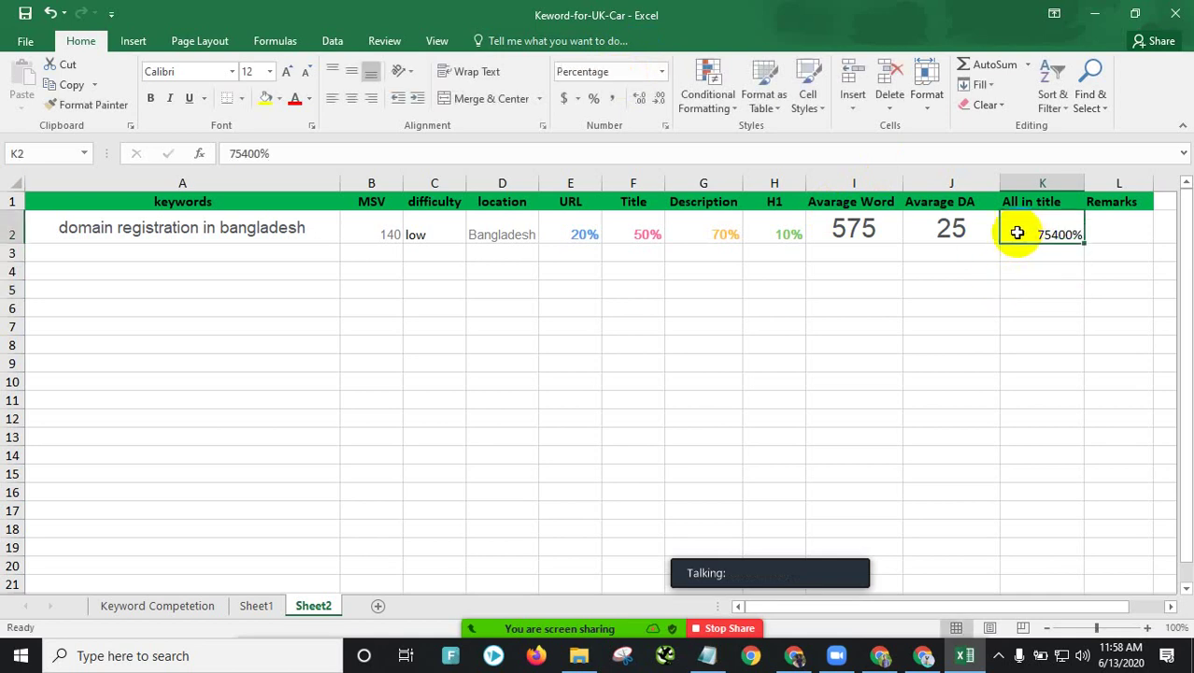
left_click(664, 72)
left_click(632, 129)
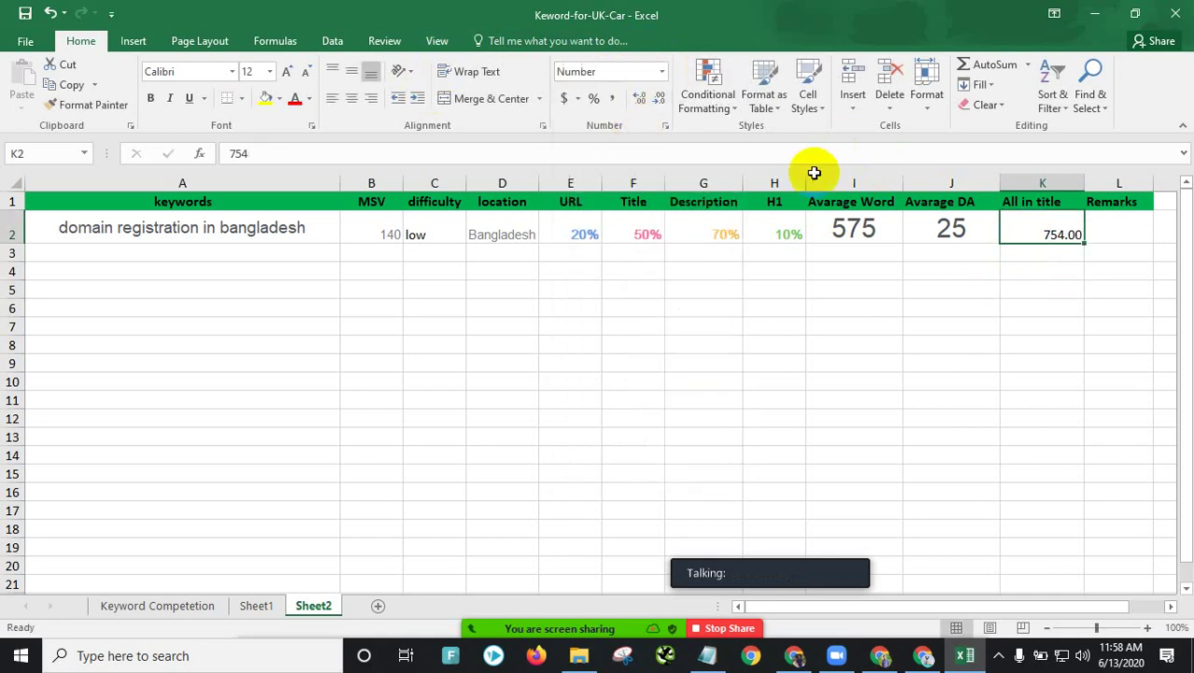
left_click(1044, 269)
Step: Set the number format of All in title cell K2 to General
left_click(1057, 233)
left_click(649, 69)
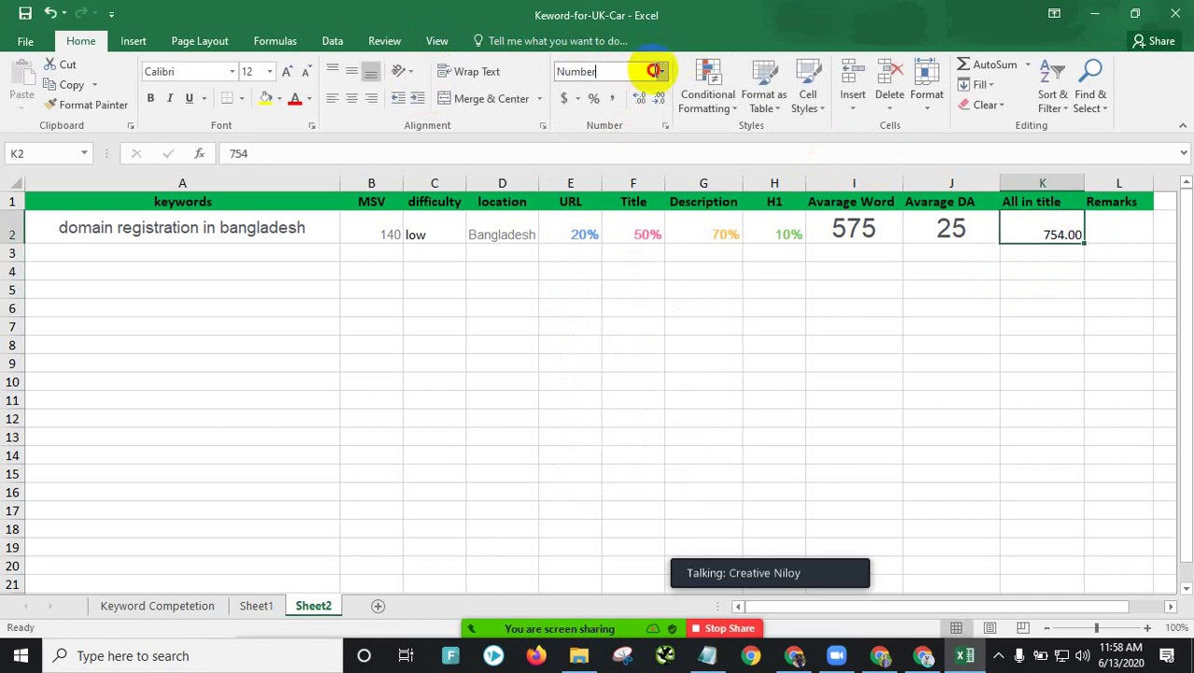
left_click(659, 75)
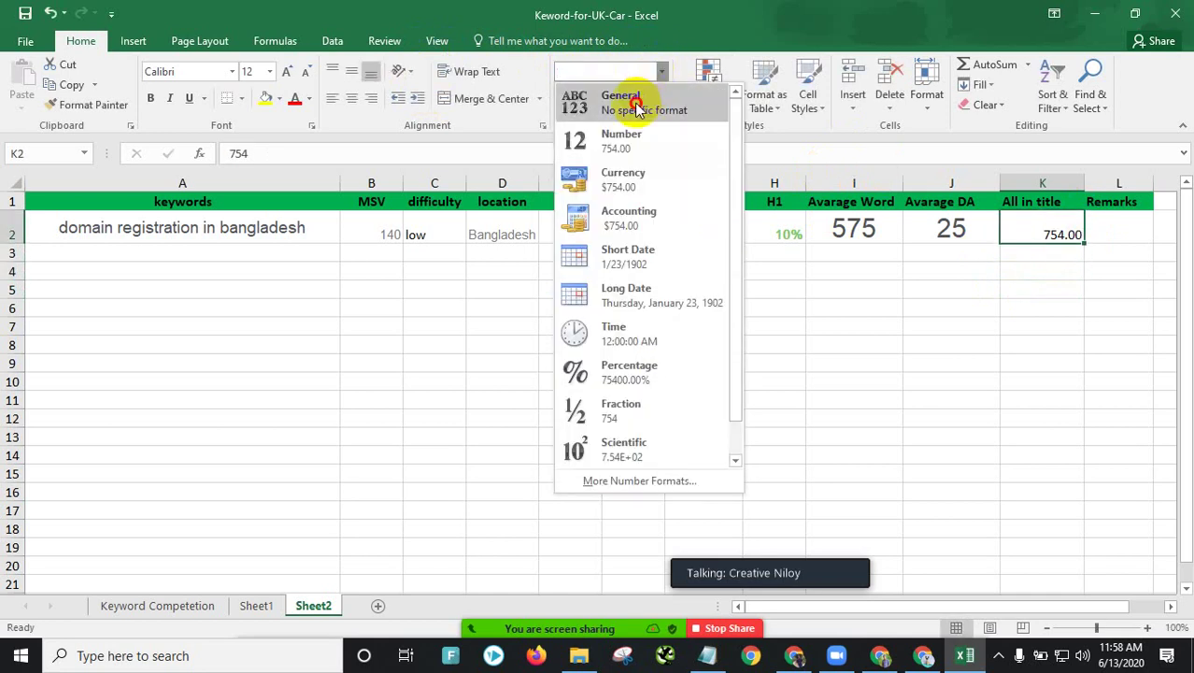
left_click(637, 105)
left_click(1121, 346)
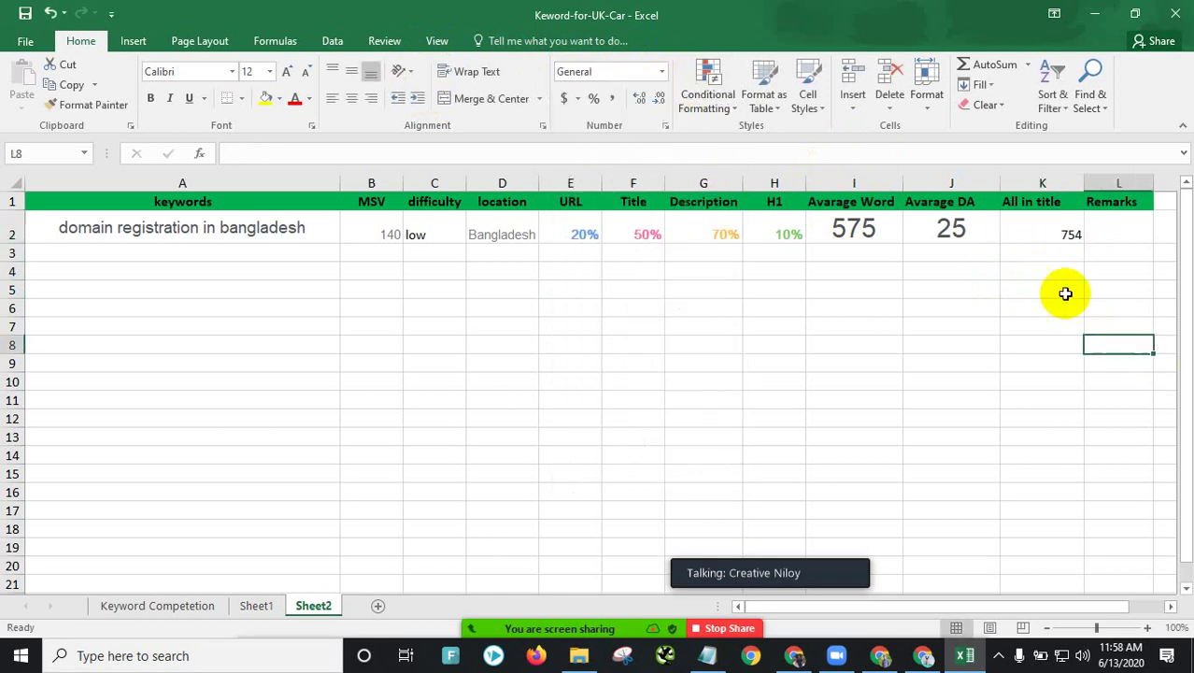
Step: Narrow the All in title column to fit its heading
left_click(1095, 234)
left_click(984, 291)
left_click(1062, 231)
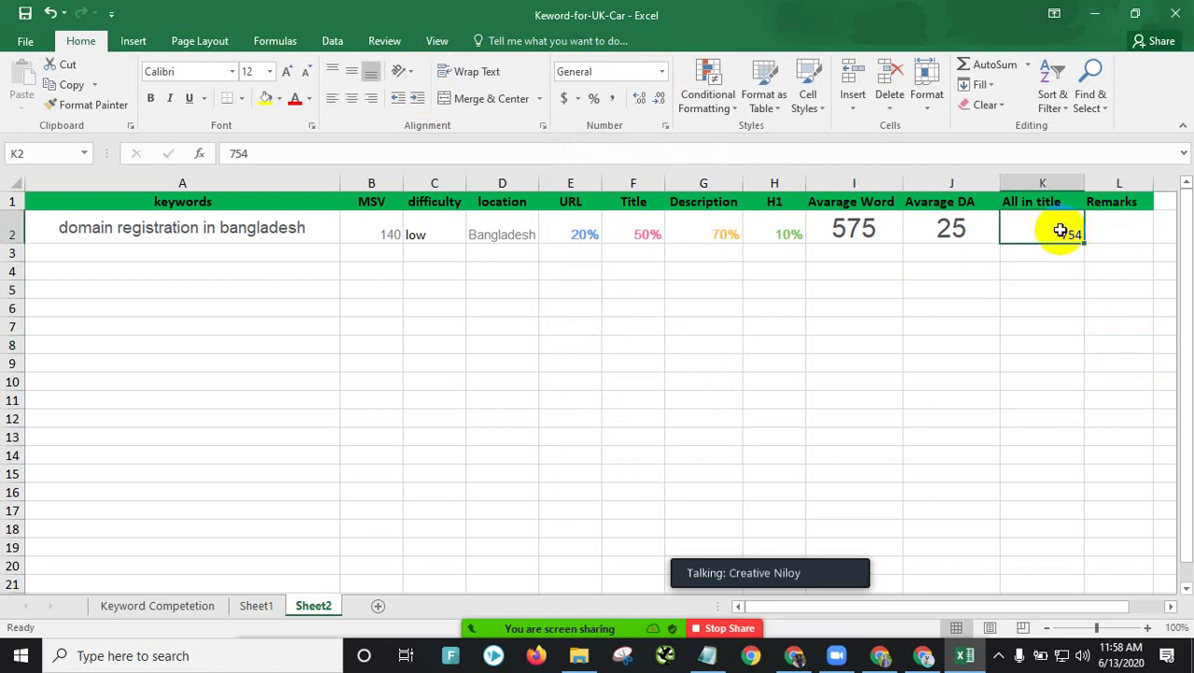
left_click_drag(1078, 183, 1065, 181)
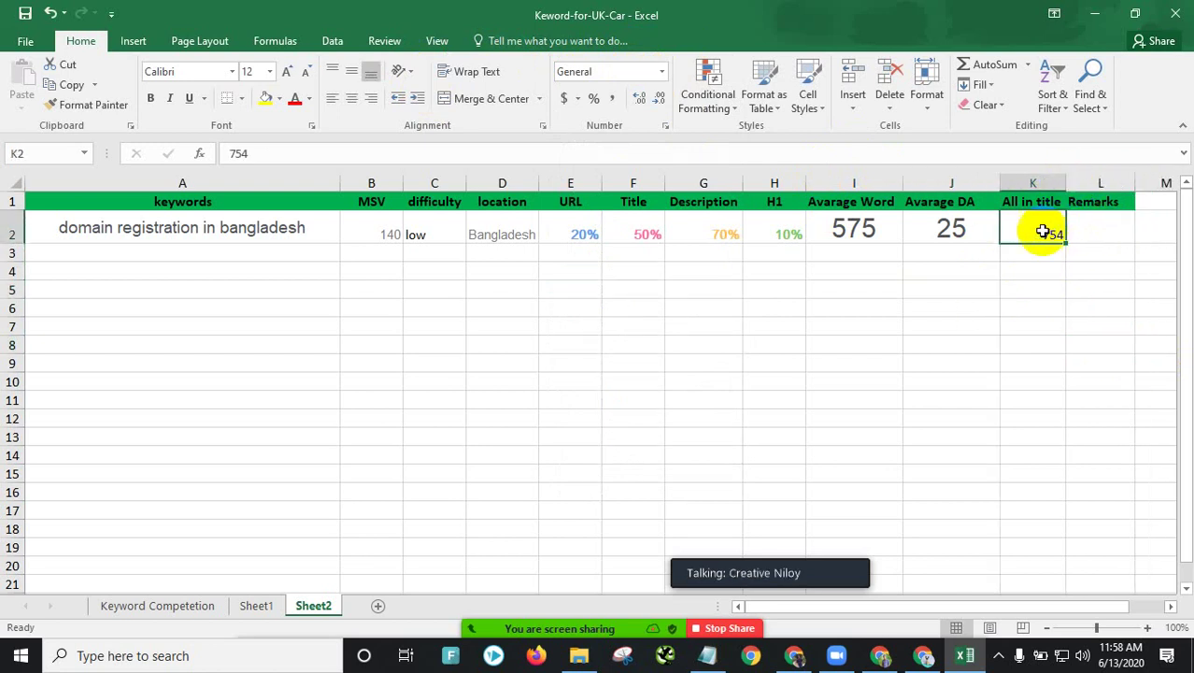
Step: Review the keyword's metrics across row 2 and enter the remark "Good" in Remarks cell L2
left_click(280, 230)
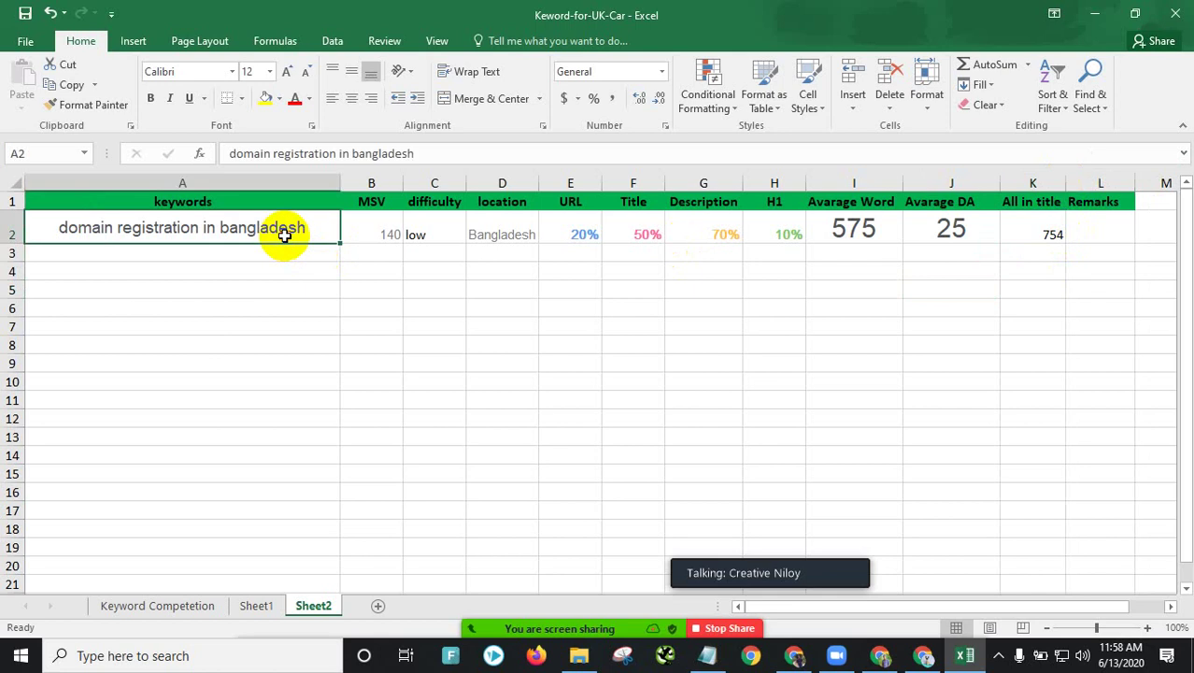
left_click(1008, 230)
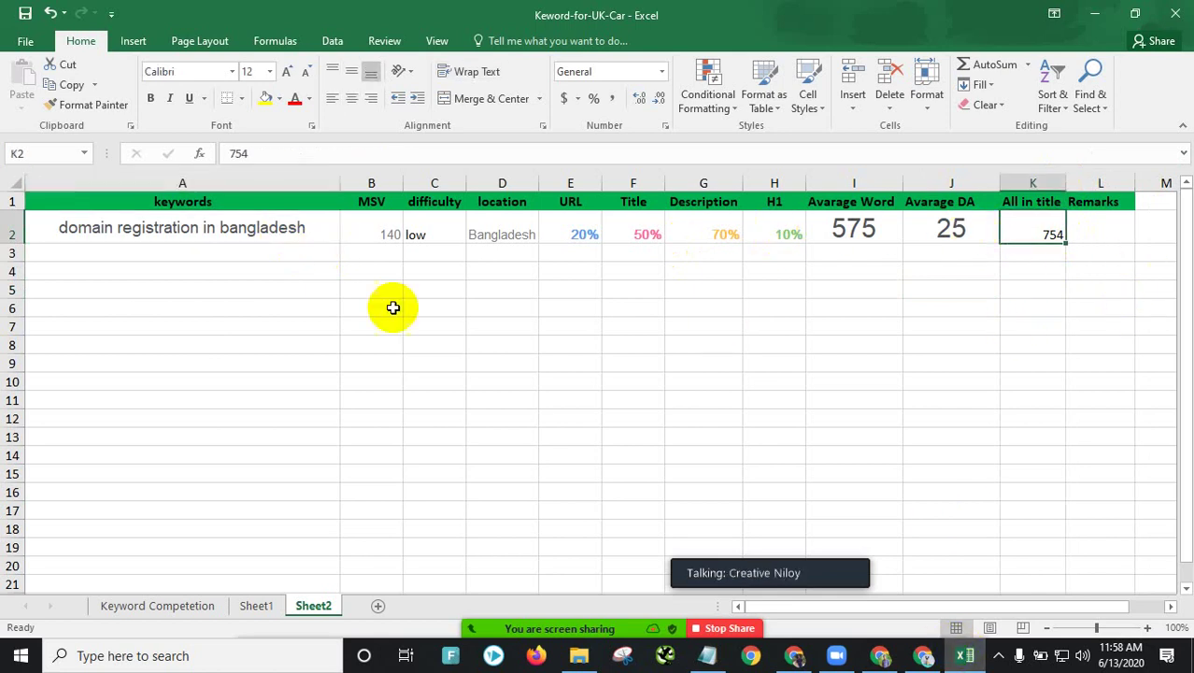
left_click_drag(165, 227, 1046, 224)
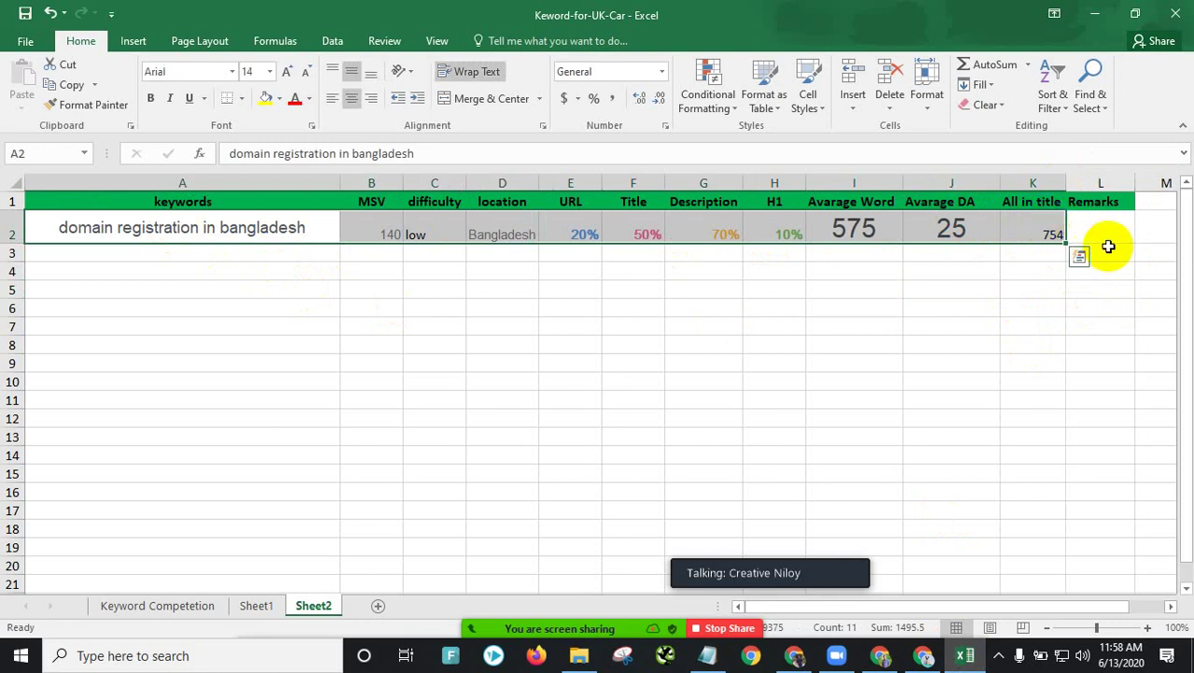
left_click(967, 470)
left_click(1094, 232)
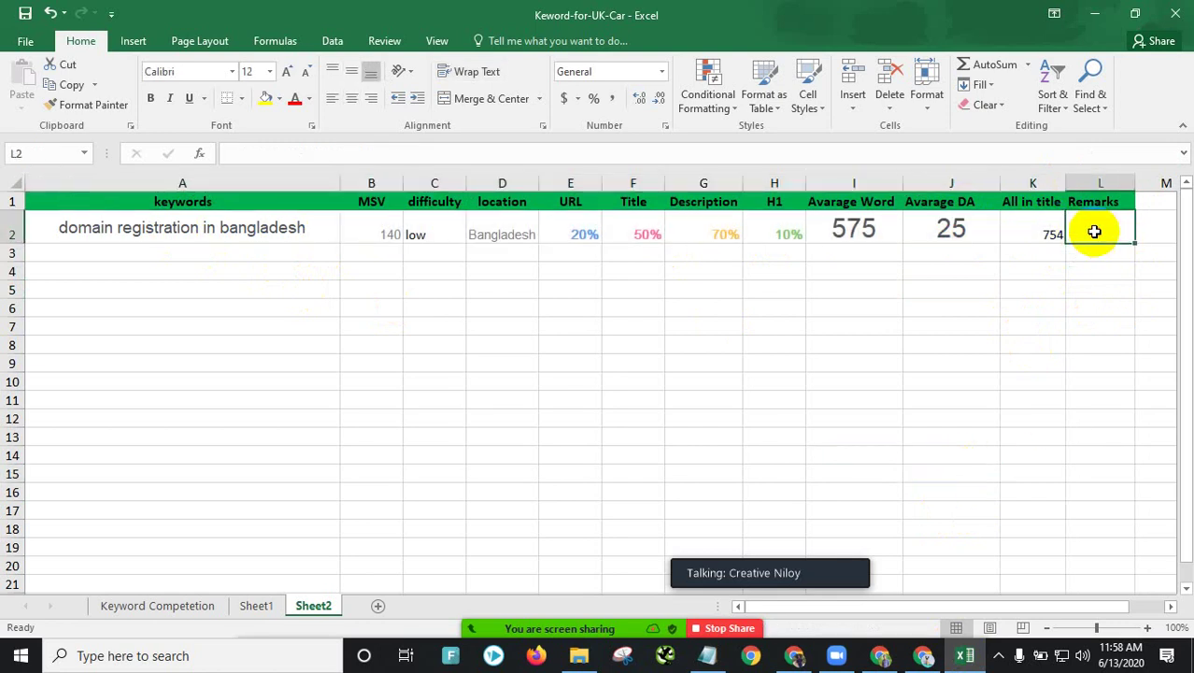
type("Go")
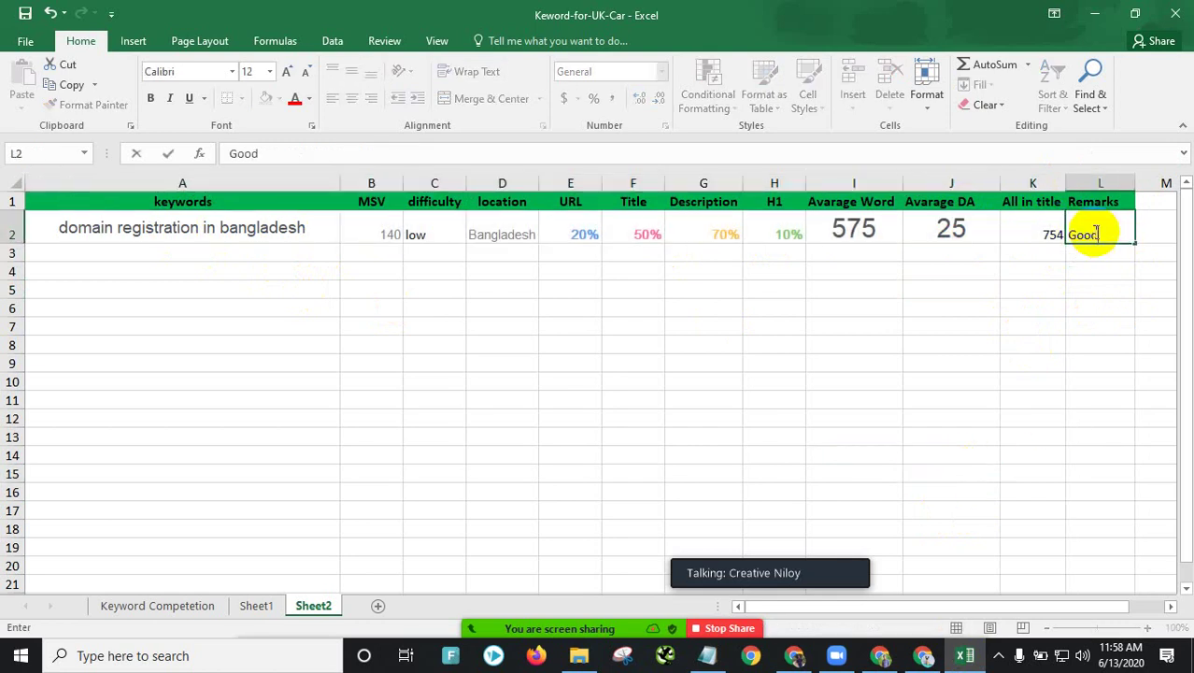
type("od")
left_click(1074, 303)
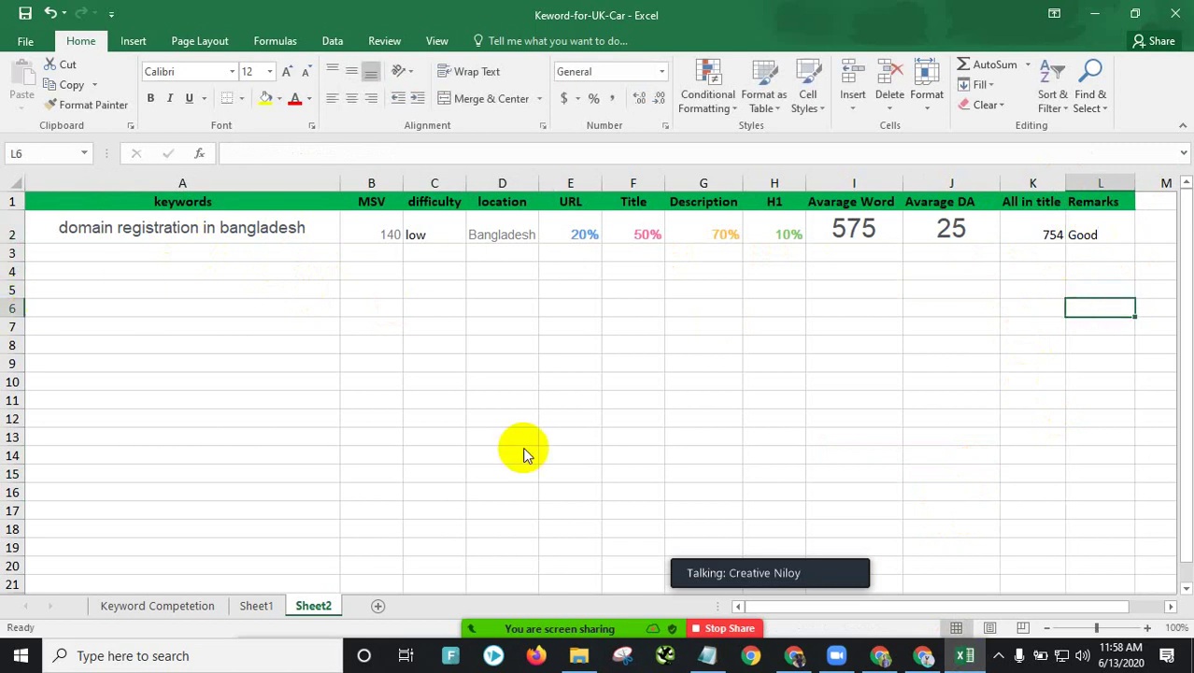
Step: Switch to Keyword Revealer in Chrome, open the evaluated keyword "domain and hosting price in bangladesh" and copy its name
left_click(923, 655)
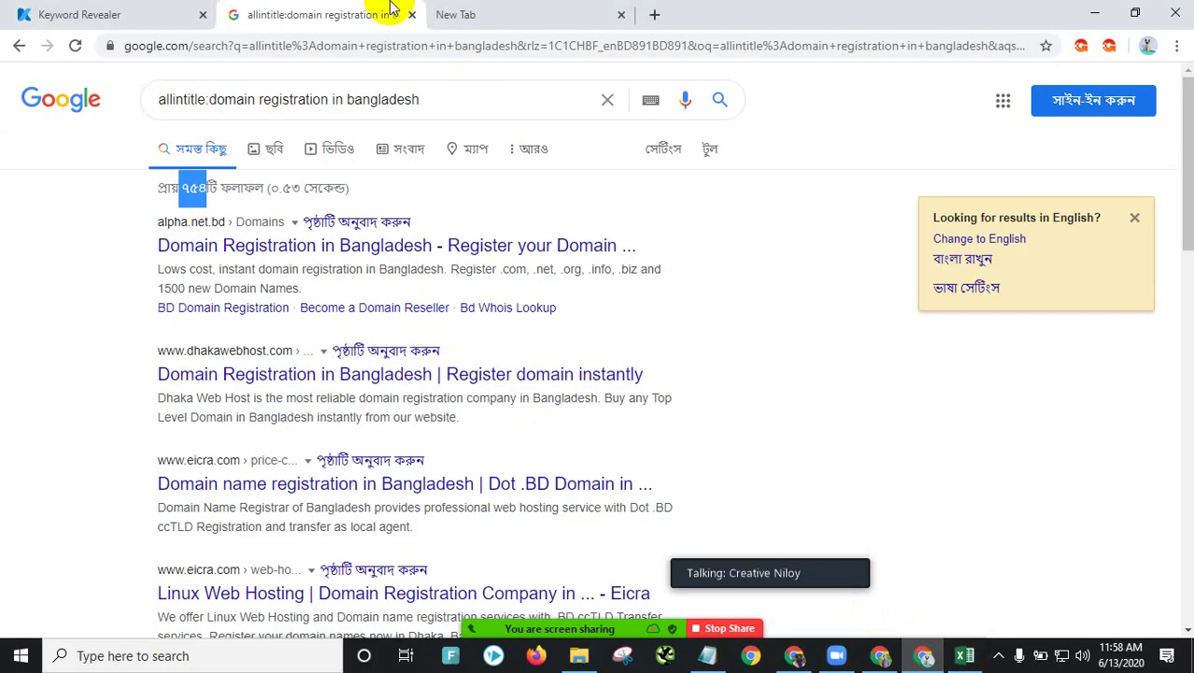
left_click(145, 8)
scroll(327, 280, "up", 10)
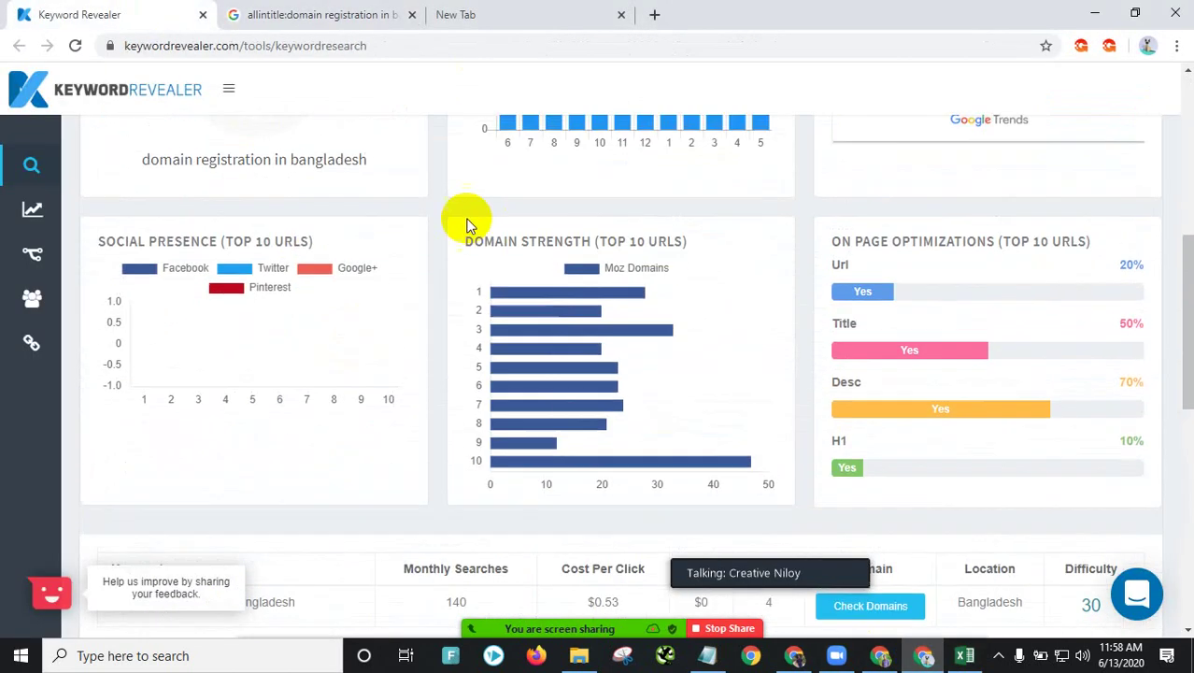
scroll(313, 280, "up", 2)
left_click(402, 299)
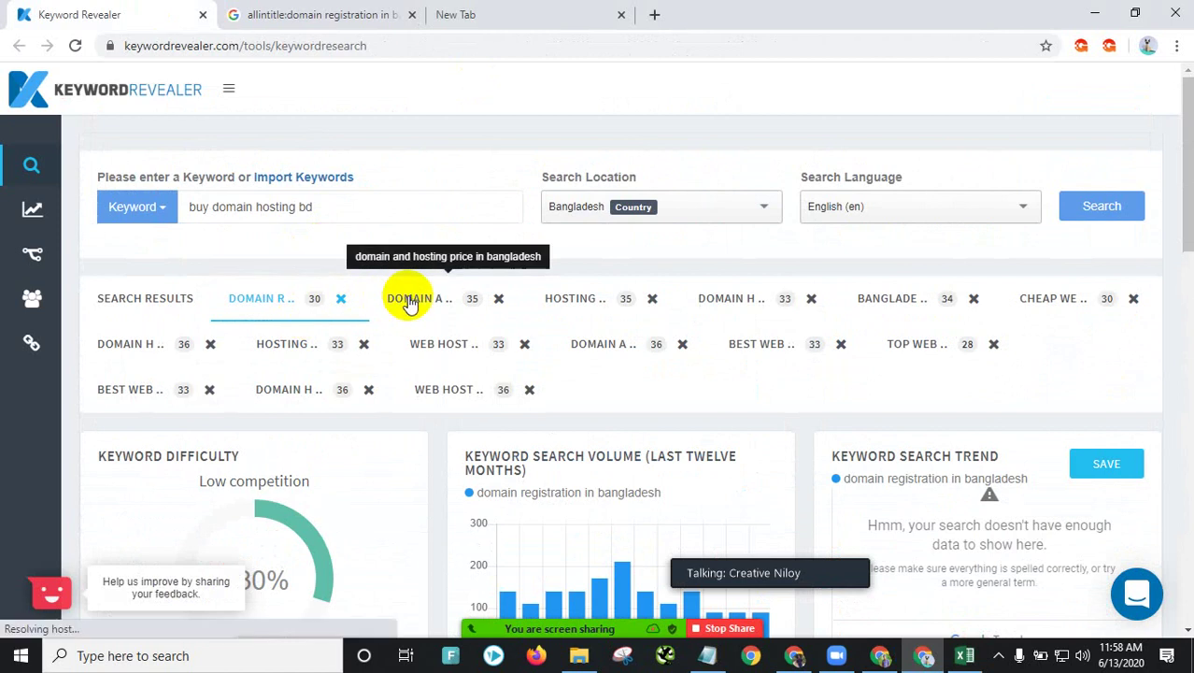
scroll(486, 329, "down", 1)
scroll(486, 329, "down", 3)
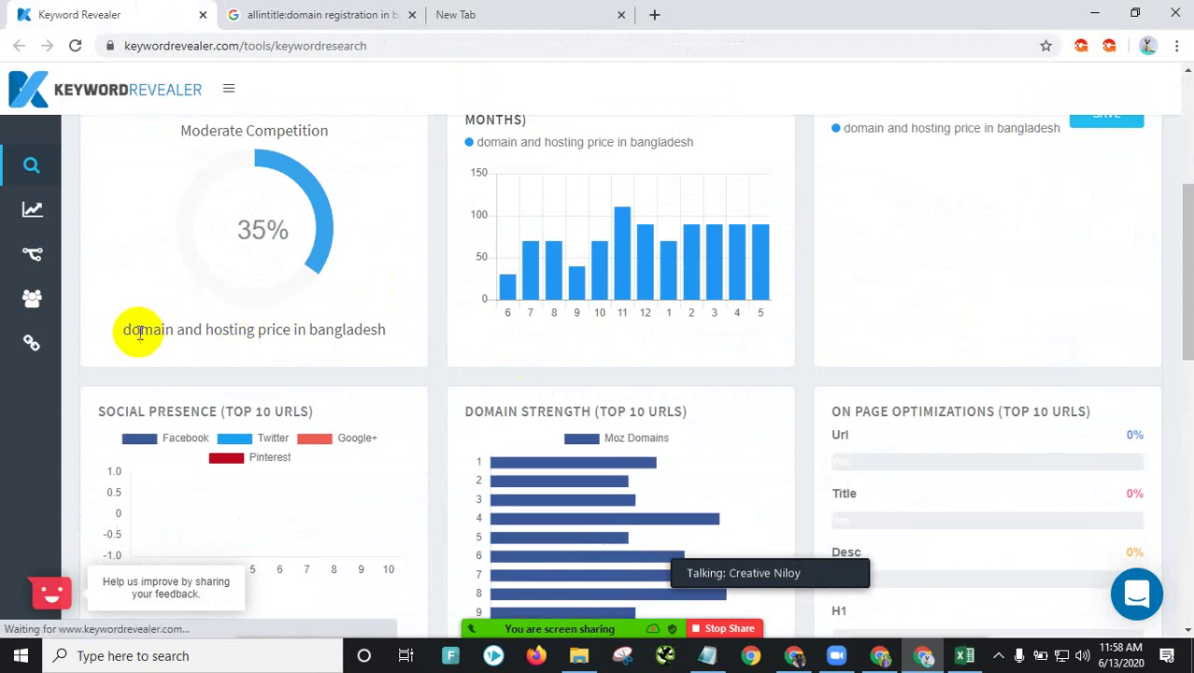
left_click_drag(125, 329, 395, 342)
right_click(395, 344)
left_click(413, 348)
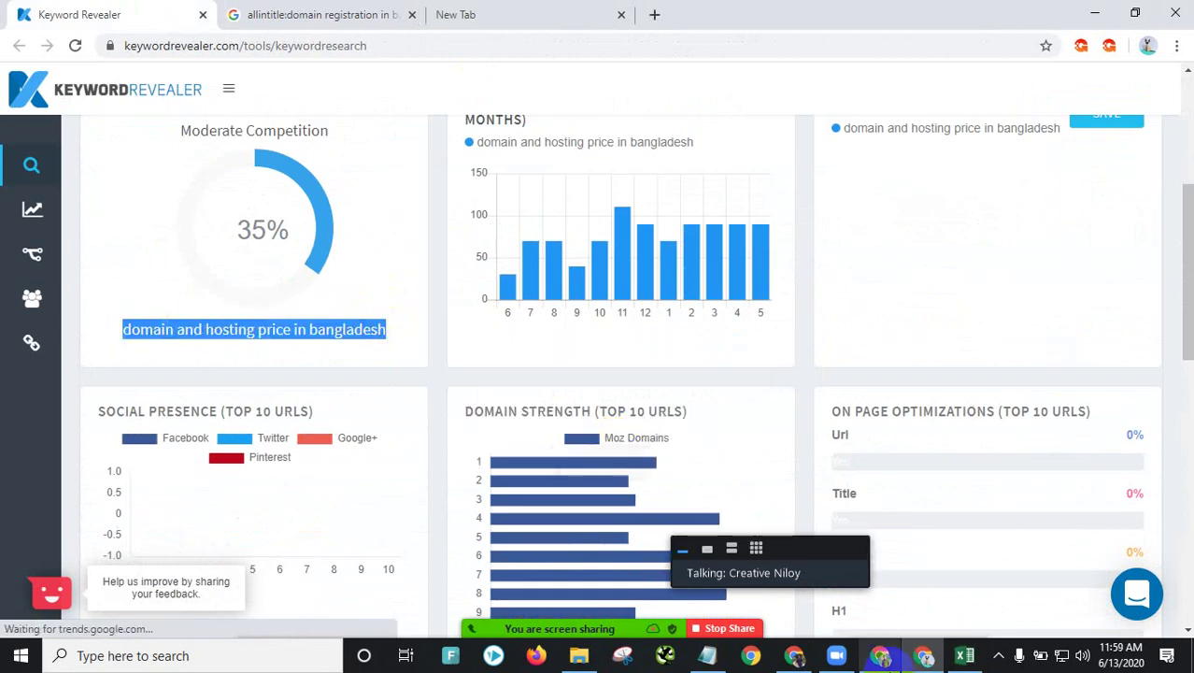
Step: Paste the copied keyword into cell A3 of Sheet2 in Excel, keeping its source formatting
left_click(967, 658)
left_click(181, 259)
right_click(185, 254)
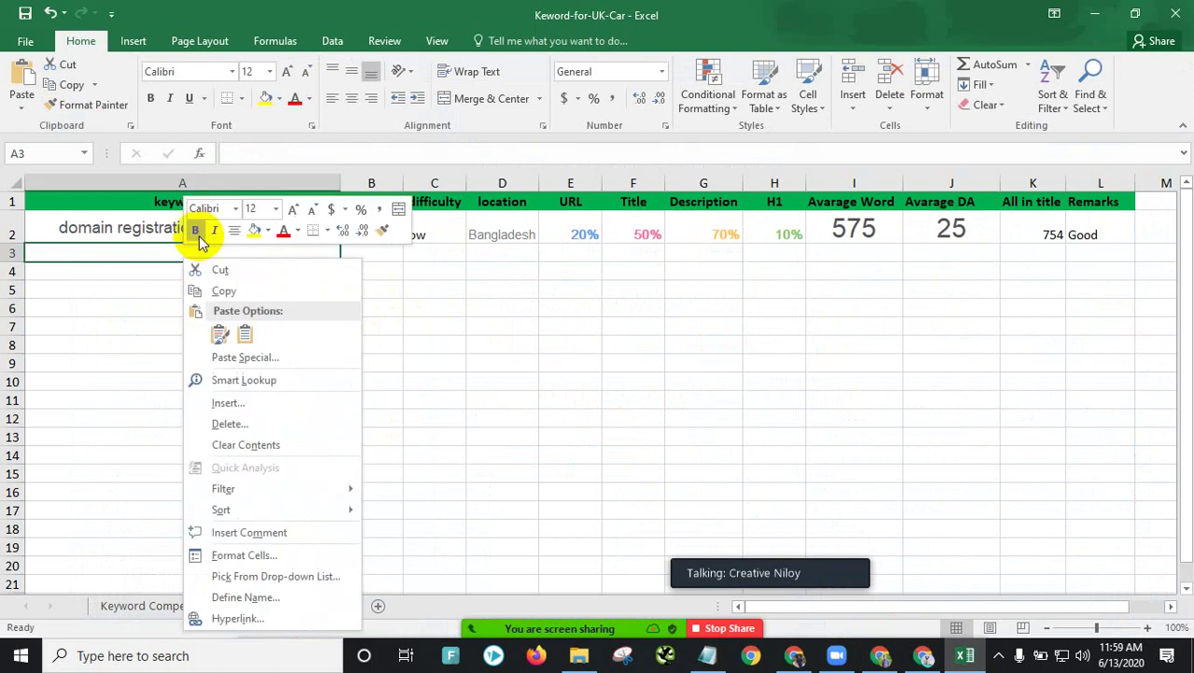
left_click(220, 333)
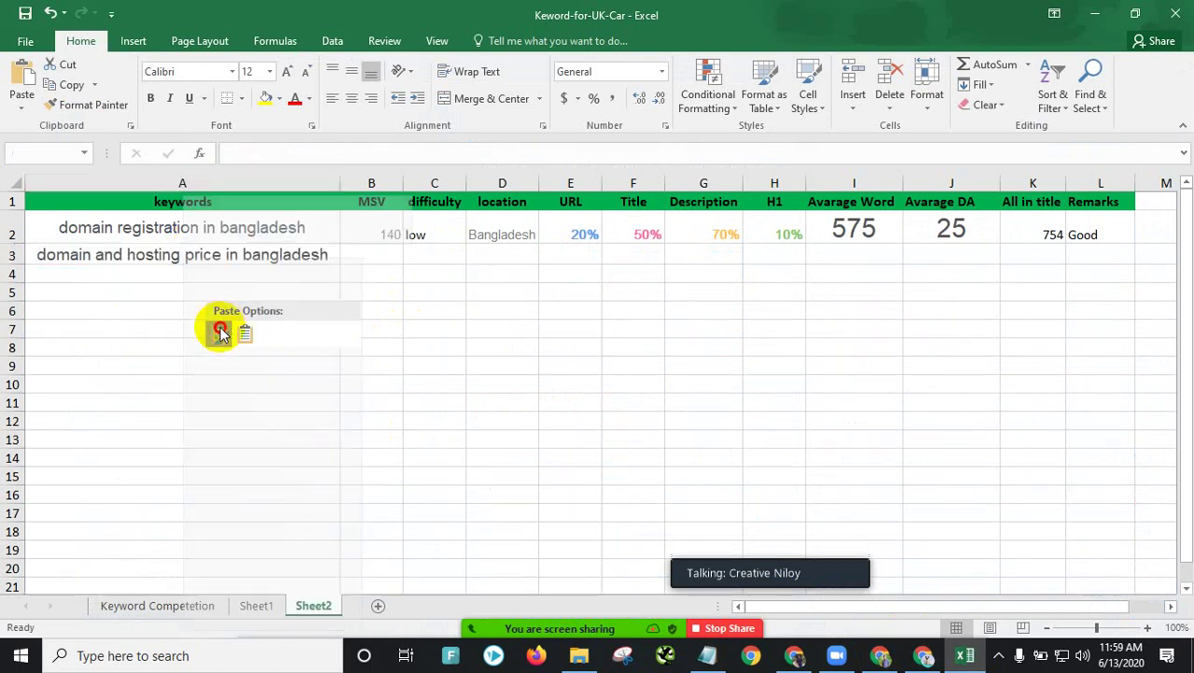
left_click(383, 254)
left_click(484, 255)
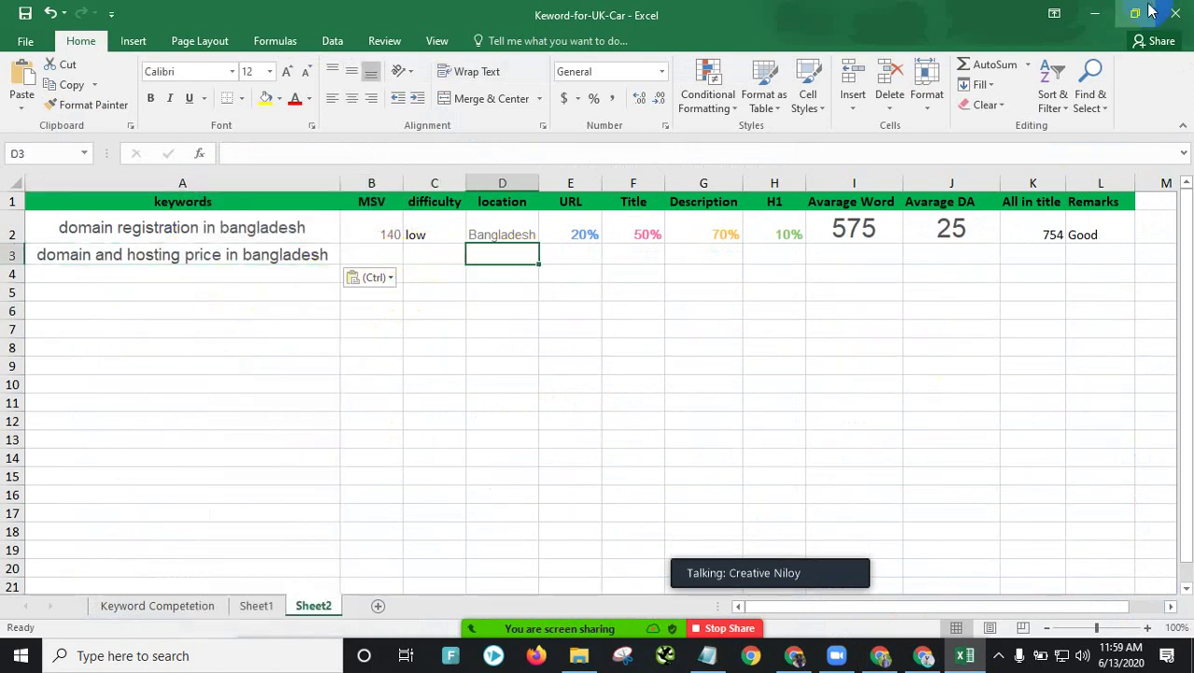
Step: Switch back to Keyword Revealer and look over the evaluated keywords and the report for "domain and hosting price in bangladesh"
key("alt+Tab")
scroll(448, 307, "up", 5)
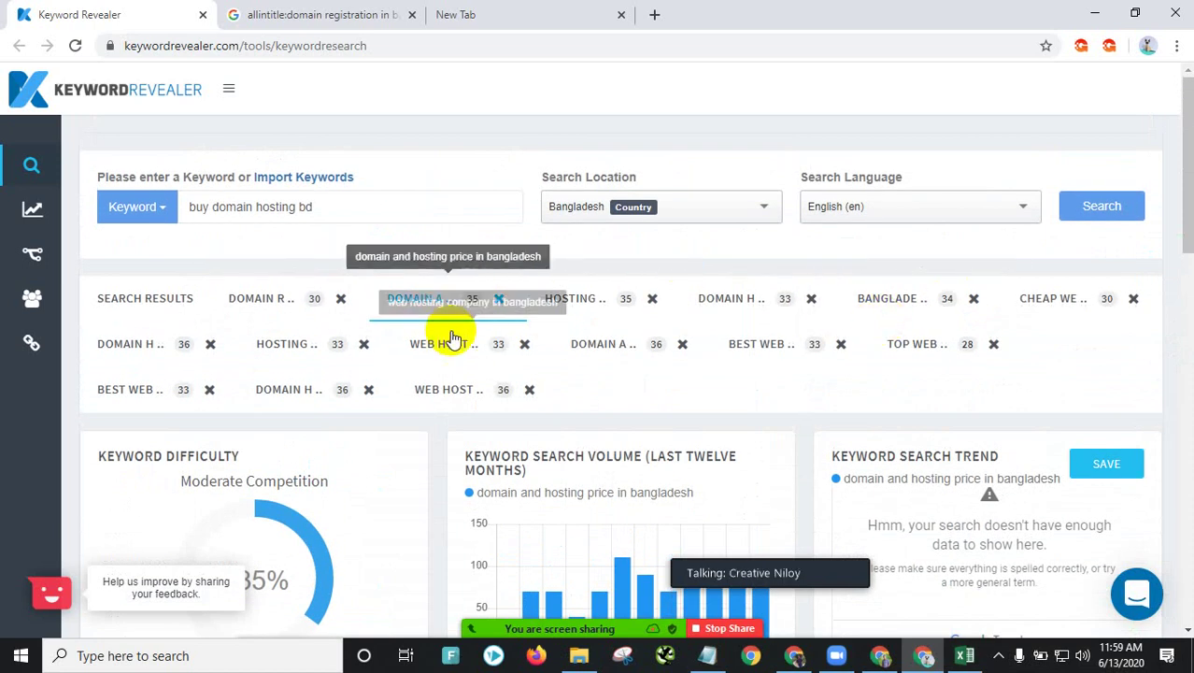
scroll(904, 401, "down", 2)
scroll(900, 397, "up", 2)
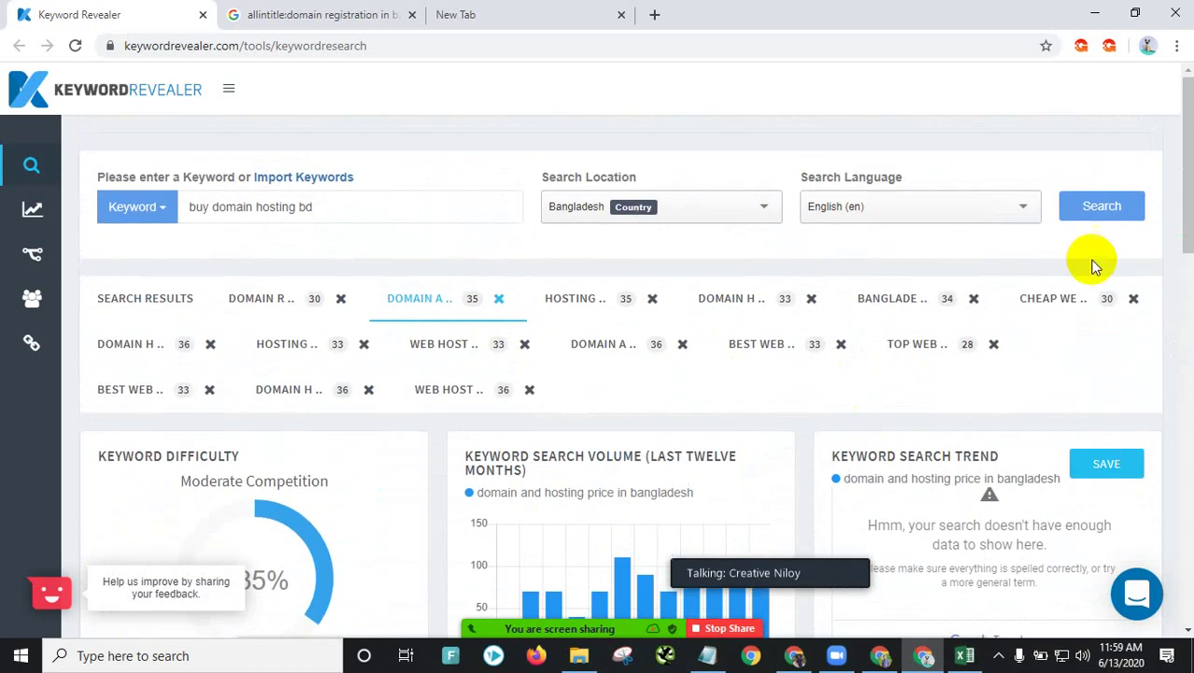
scroll(857, 312, "down", 2)
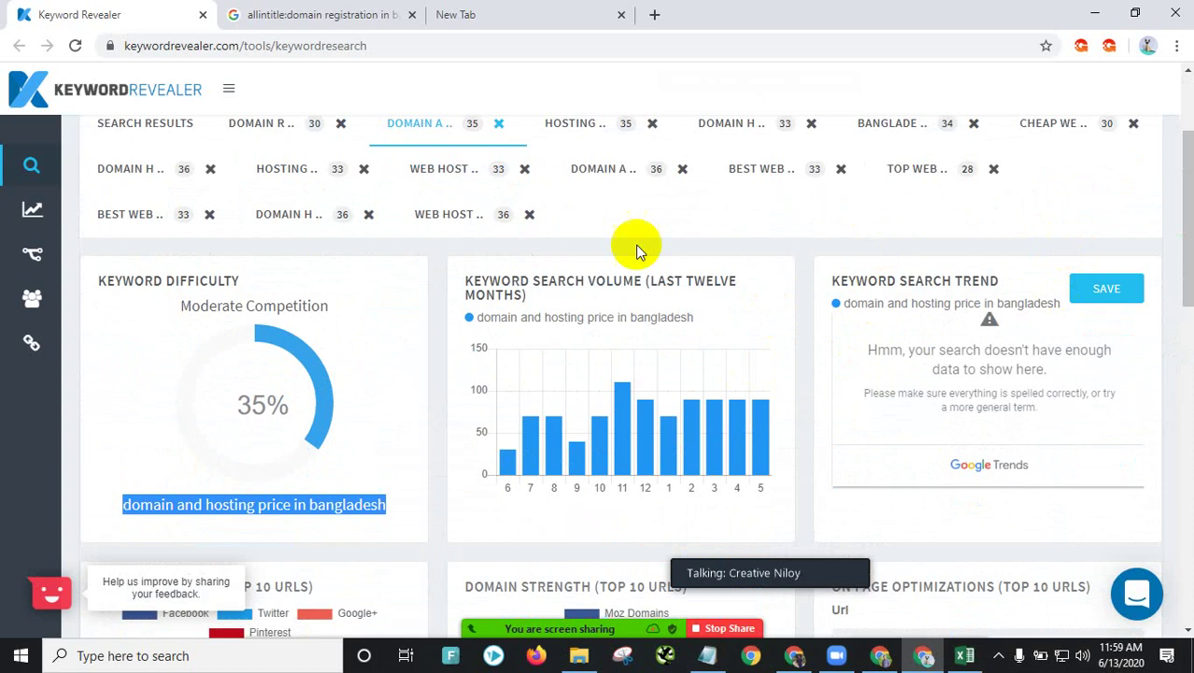
scroll(616, 252, "down", 3)
scroll(597, 259, "up", 5)
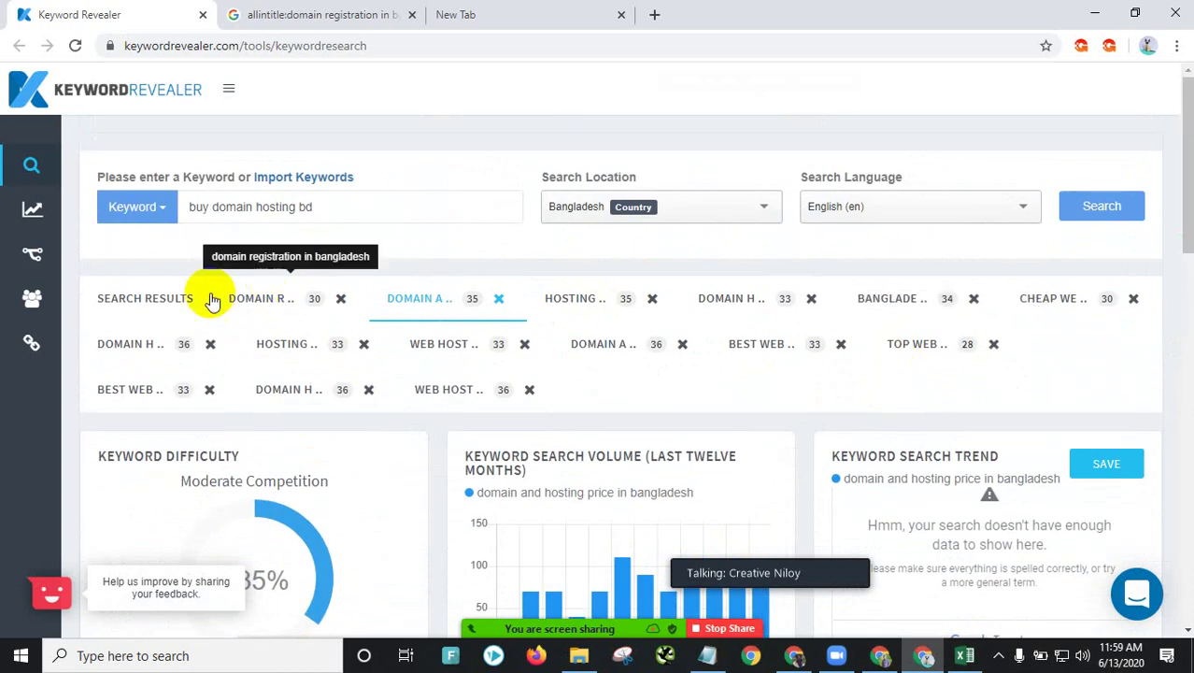
Step: Download only the evaluated keywords from the search results as CSV and open keyword_research.csv in Excel
left_click(173, 297)
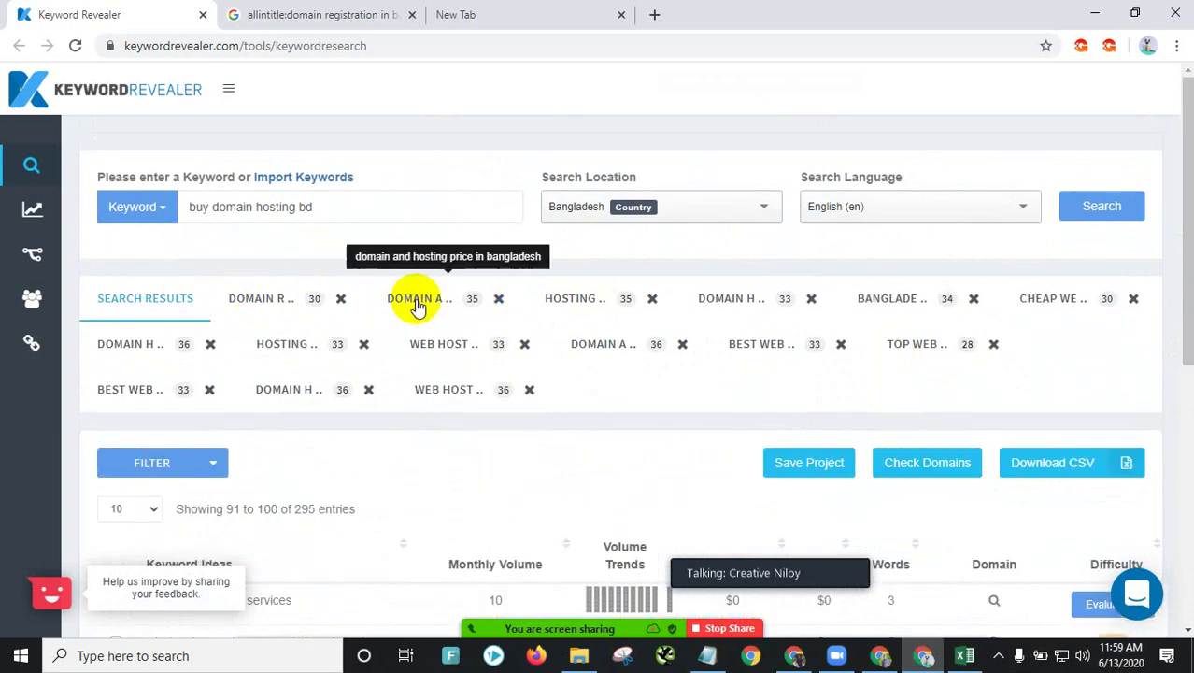
scroll(439, 314, "down", 4)
scroll(958, 373, "up", 3)
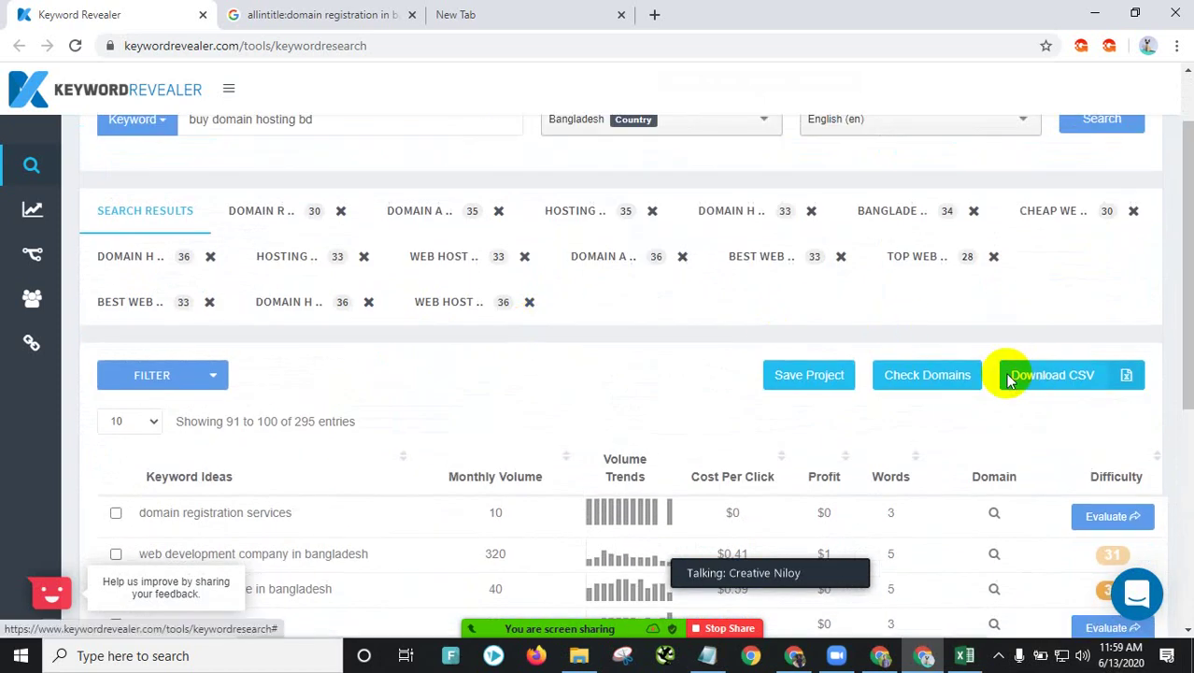
left_click(1062, 375)
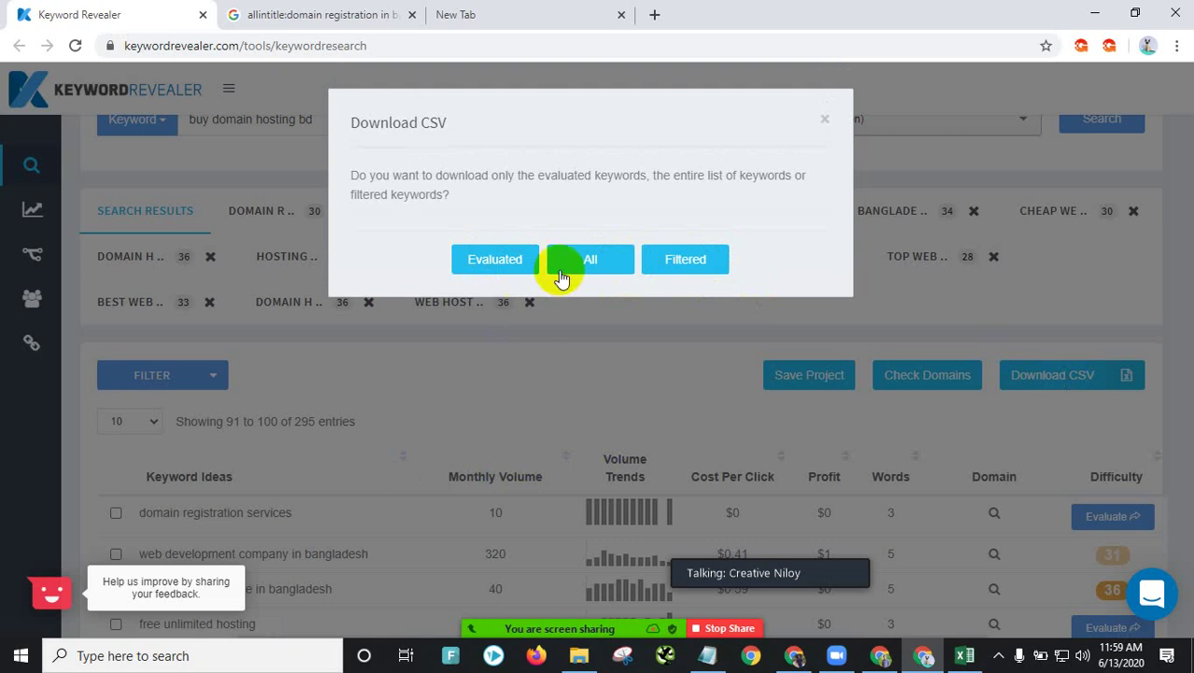
left_click(494, 262)
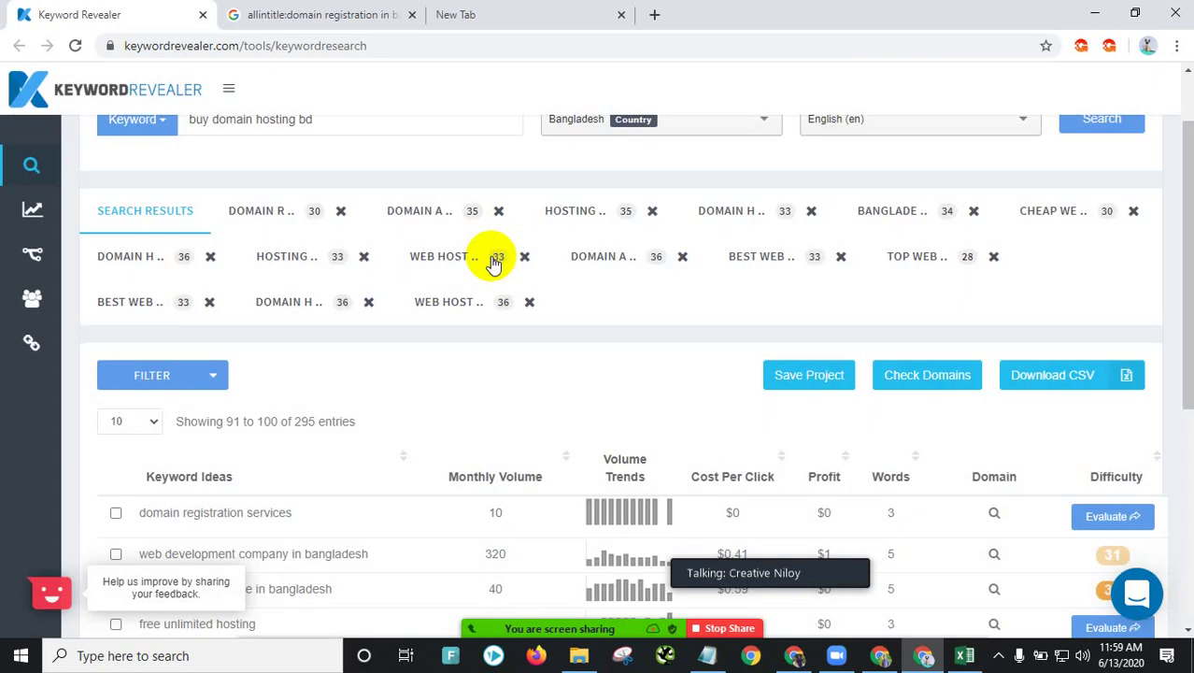
left_click(418, 211)
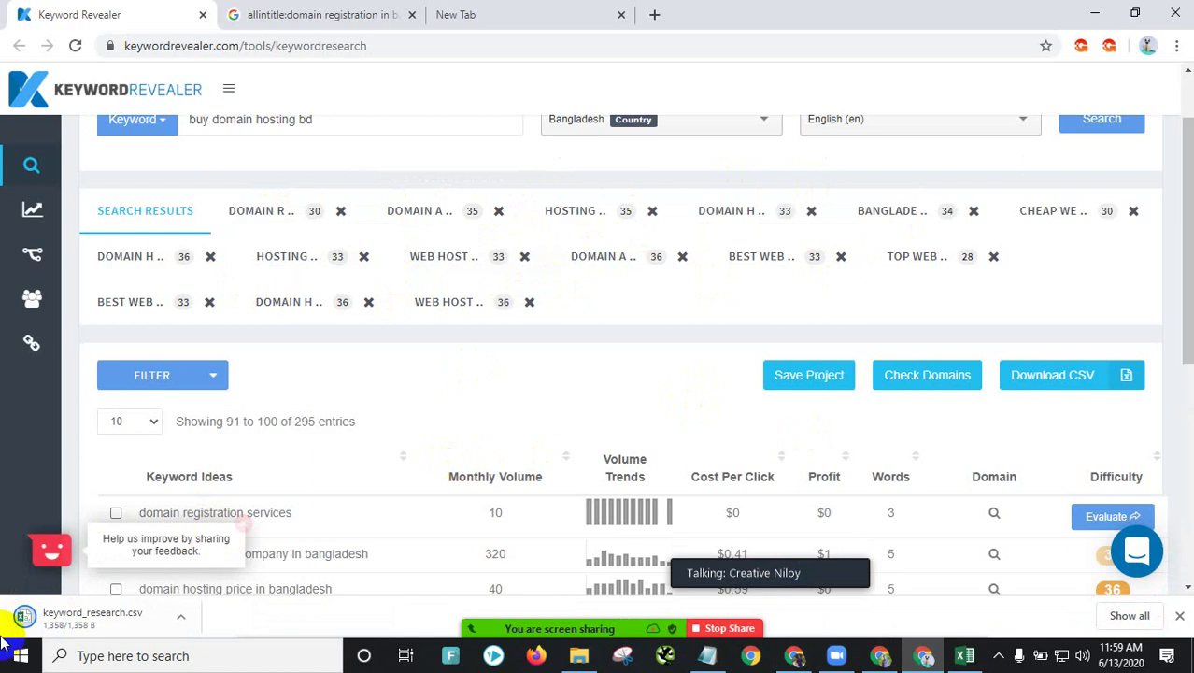
left_click(106, 620)
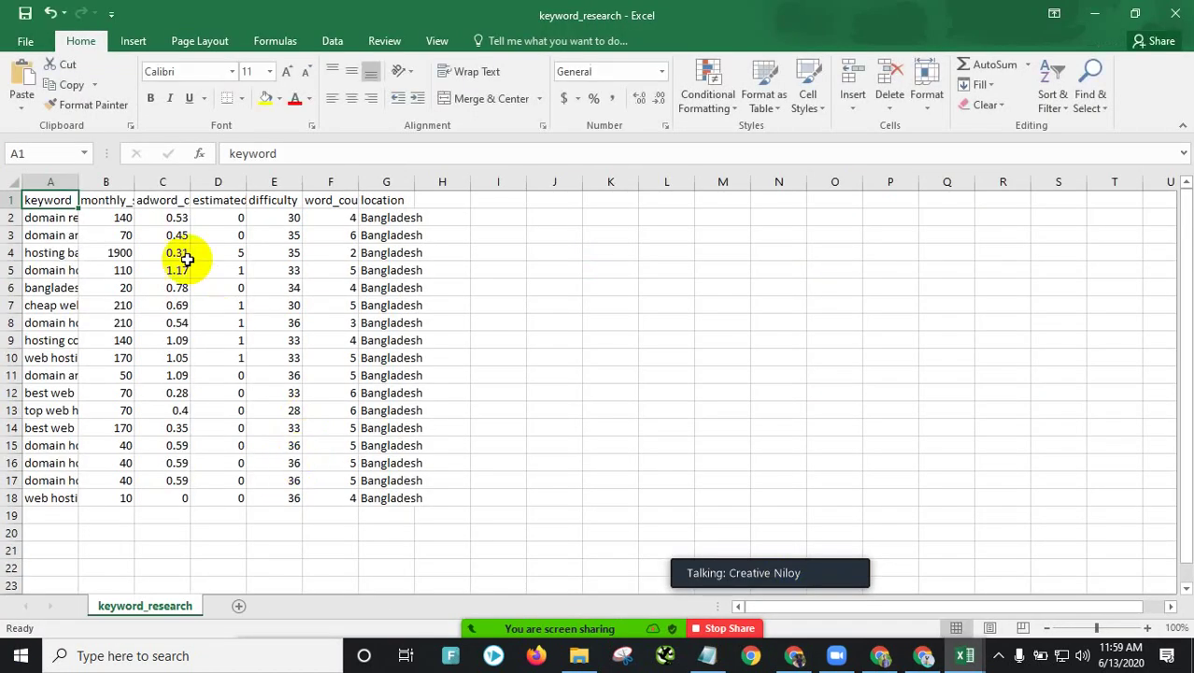
Step: Widen the monthly searches column and review the exported keyword, search, cost, difficulty, word count and location data
left_click_drag(136, 180, 173, 179)
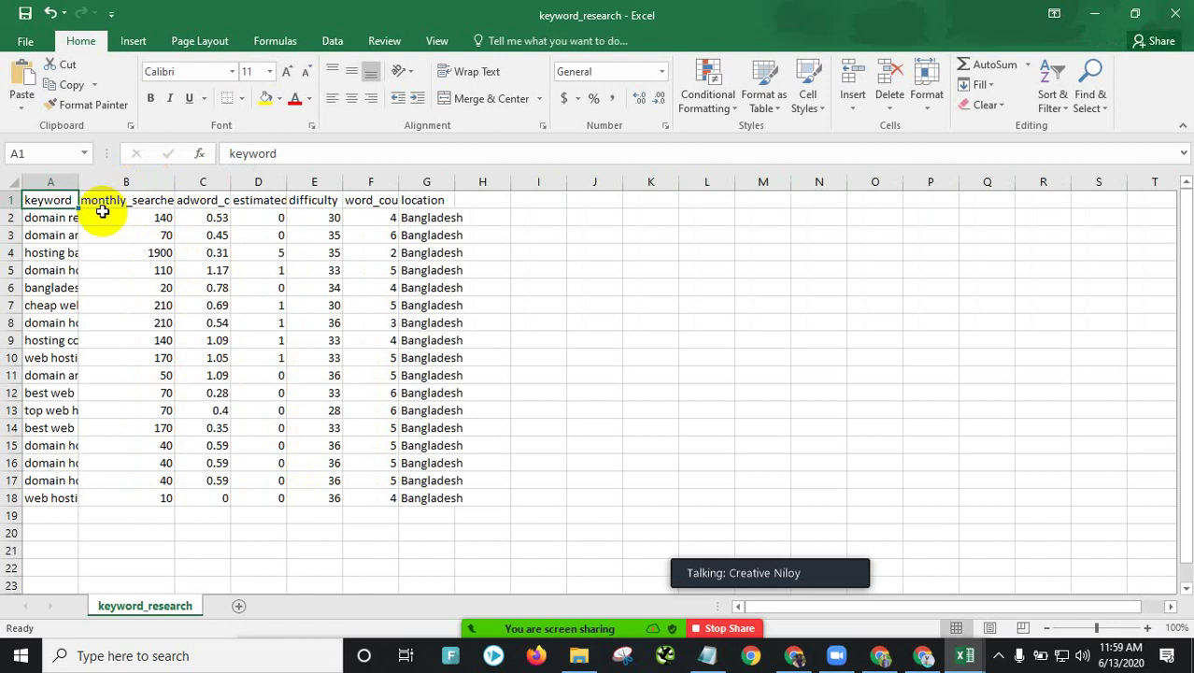
left_click_drag(47, 223, 59, 298)
left_click_drag(140, 234, 149, 375)
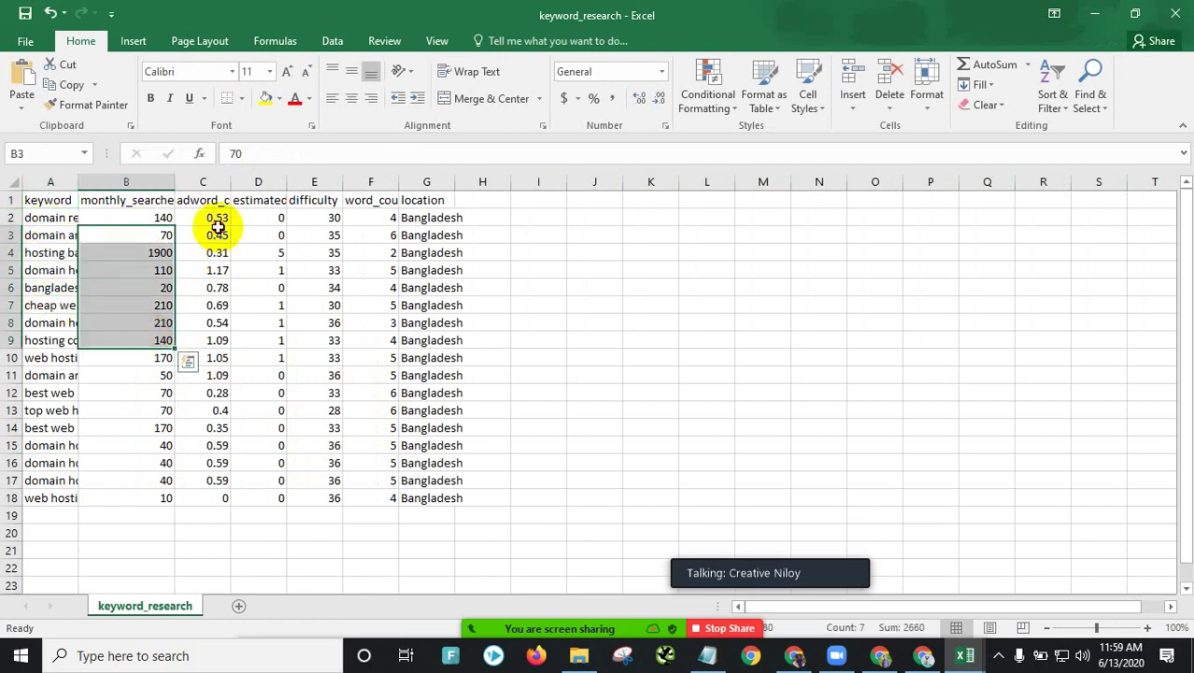
left_click_drag(218, 234, 221, 374)
left_click_drag(260, 218, 262, 407)
left_click_drag(318, 217, 383, 481)
left_click(376, 271)
left_click_drag(394, 218, 383, 427)
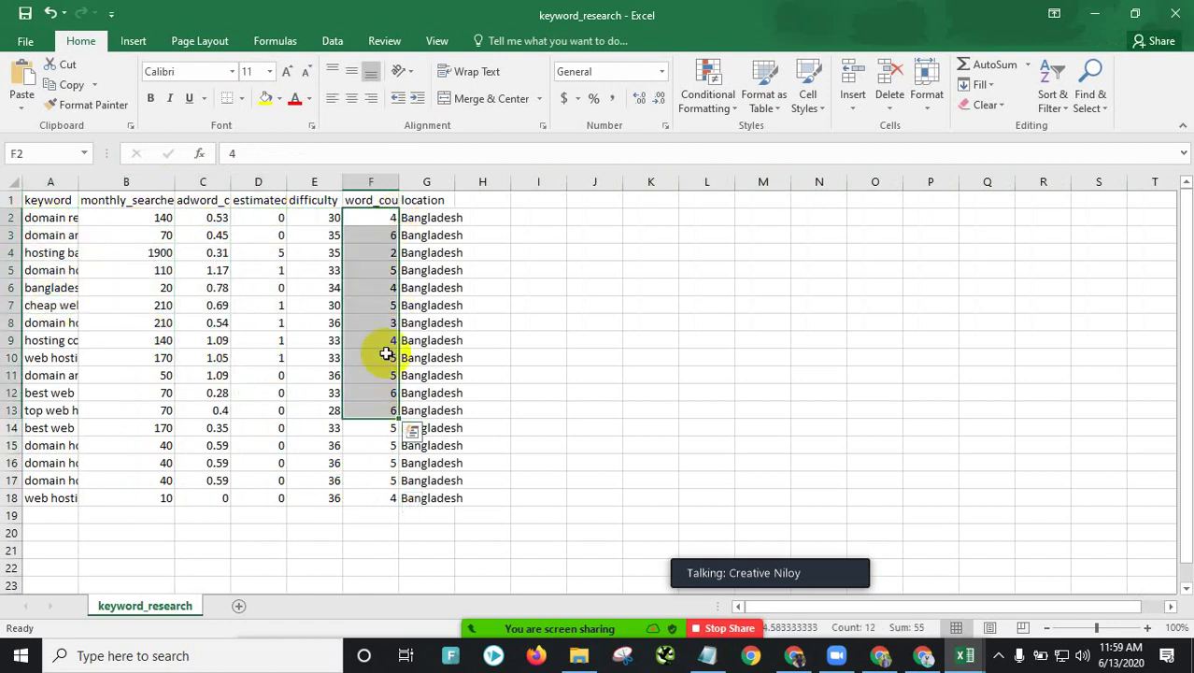
left_click_drag(432, 252, 466, 428)
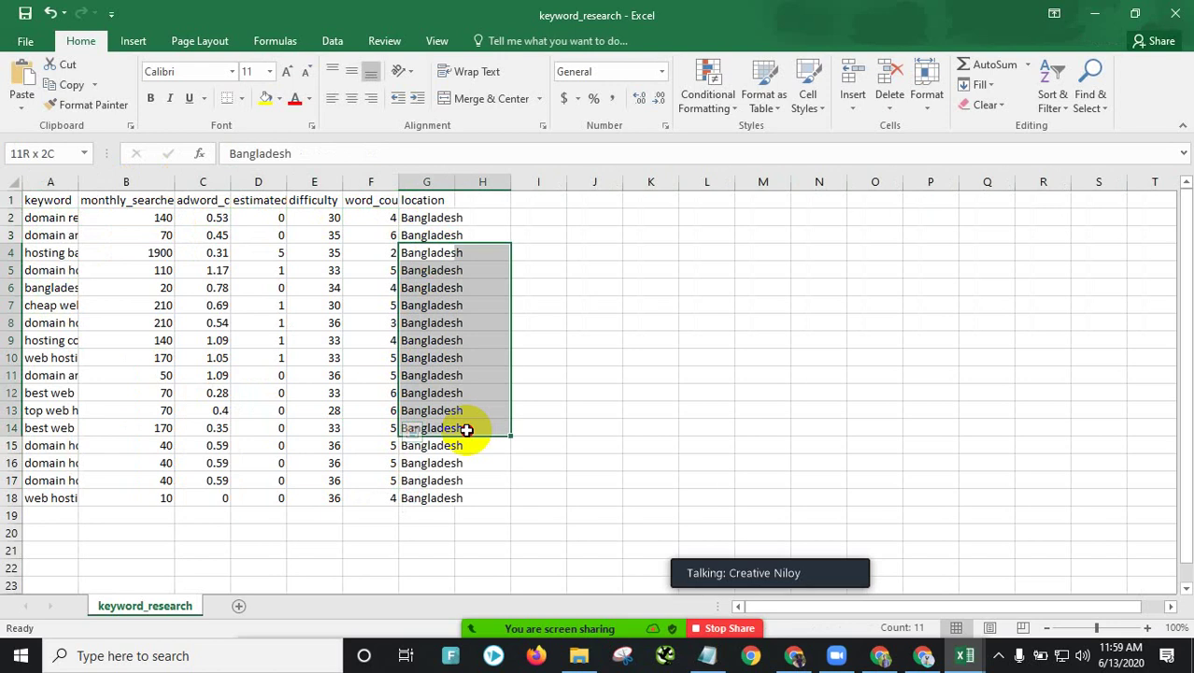
left_click(598, 392)
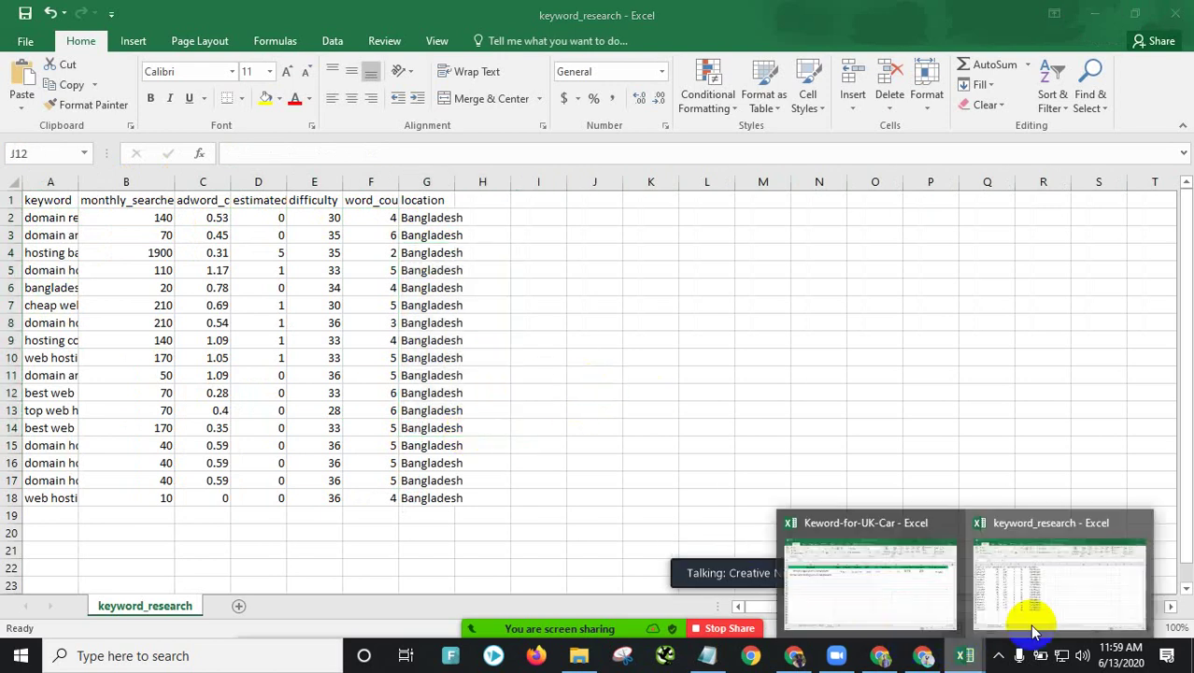
Step: Switch to the Keword-for-UK-Car workbook and check the metric cells of row 3 on Sheet2
left_click(1060, 576)
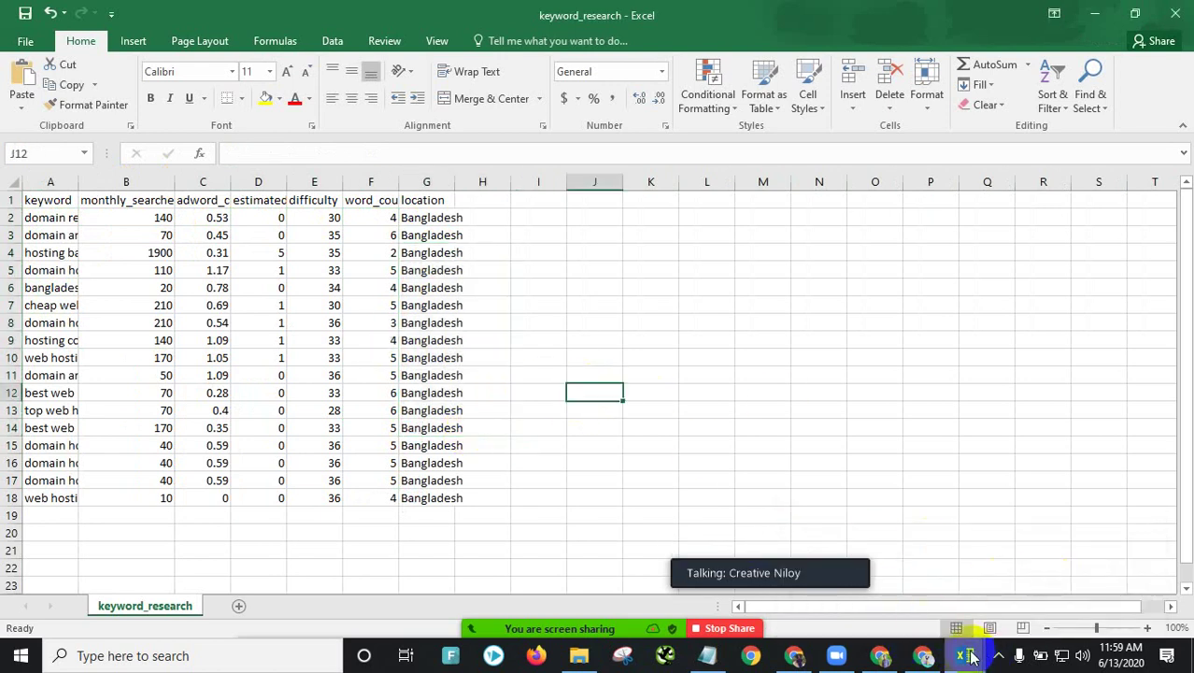
mouse_move(965, 654)
left_click(884, 585)
left_click(355, 331)
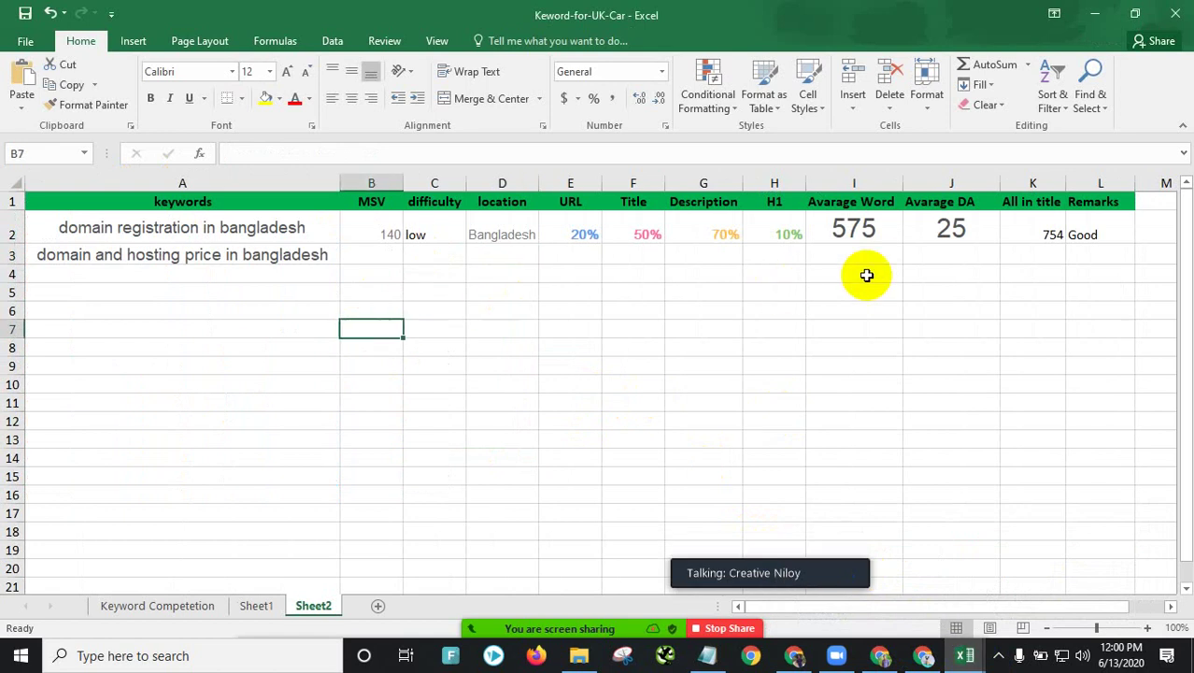
left_click_drag(908, 271, 353, 272)
left_click(569, 248)
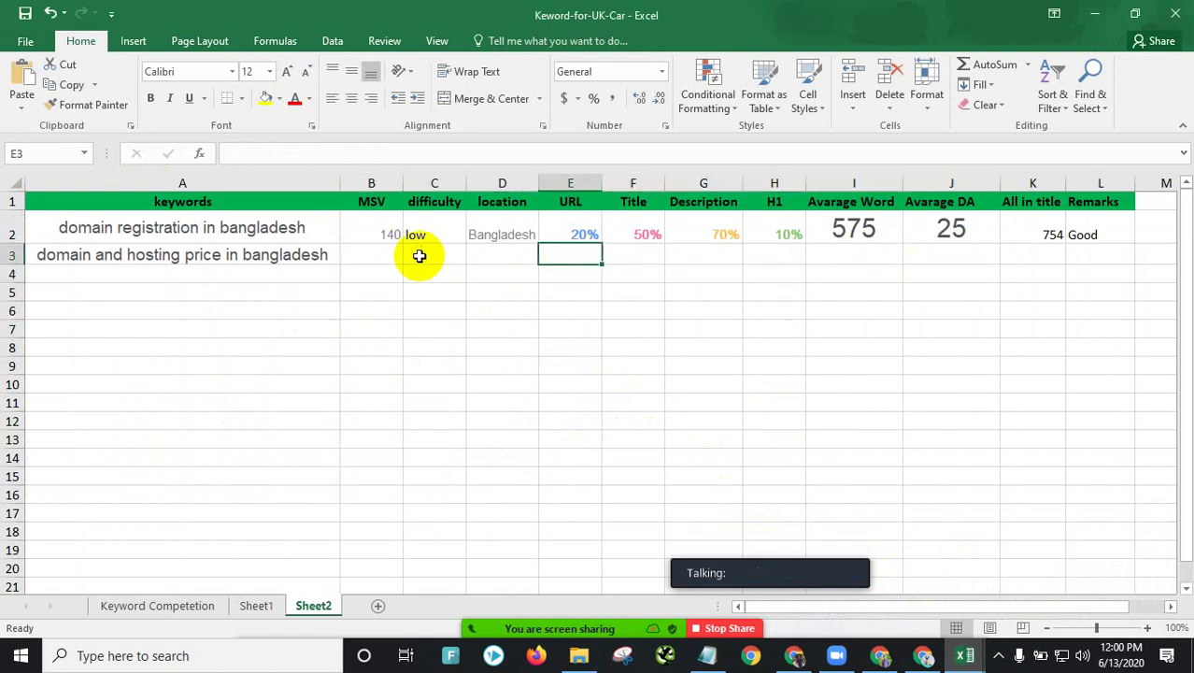
left_click(425, 256)
left_click(383, 258)
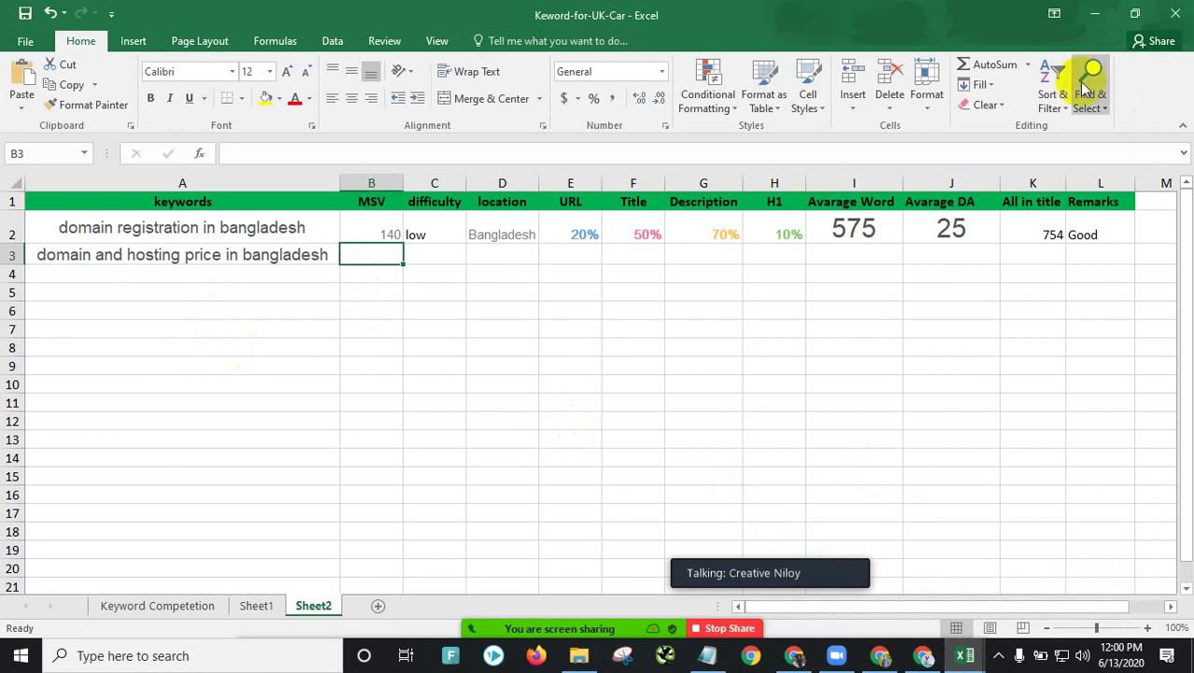
Step: Reopen the "domain and hosting price in bangladesh" report in Keyword Revealer and examine its domain strength and on-page optimization figures
left_click(916, 656)
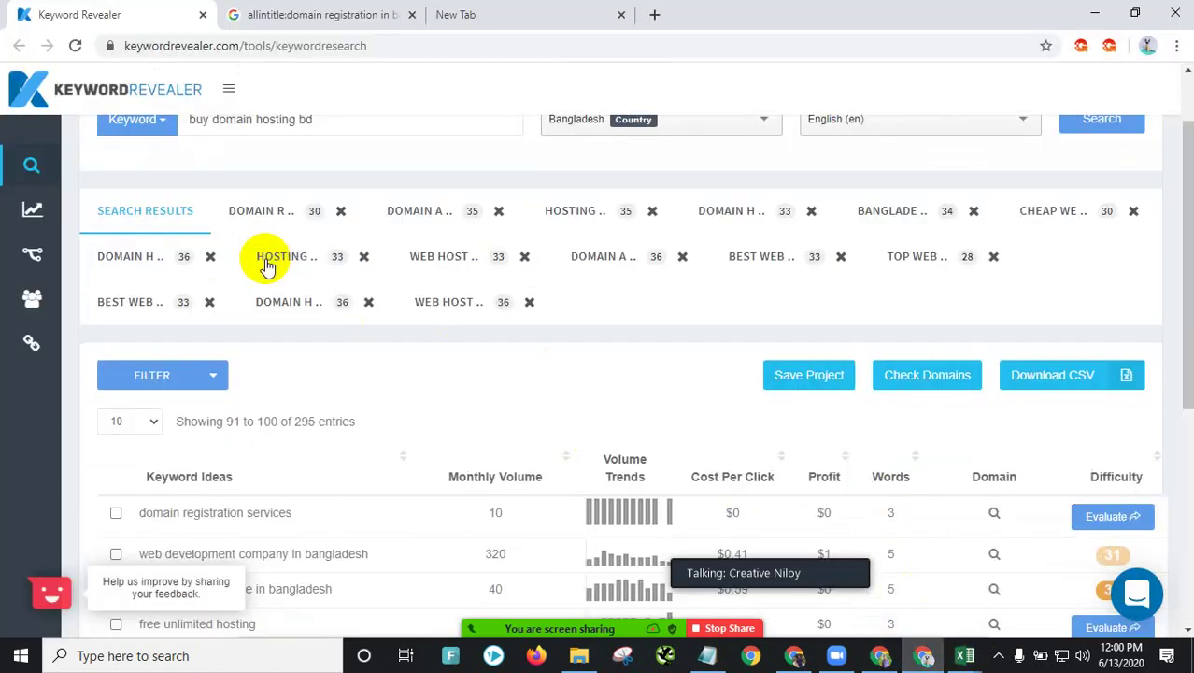
scroll(532, 415, "down", 3)
scroll(552, 417, "up", 3)
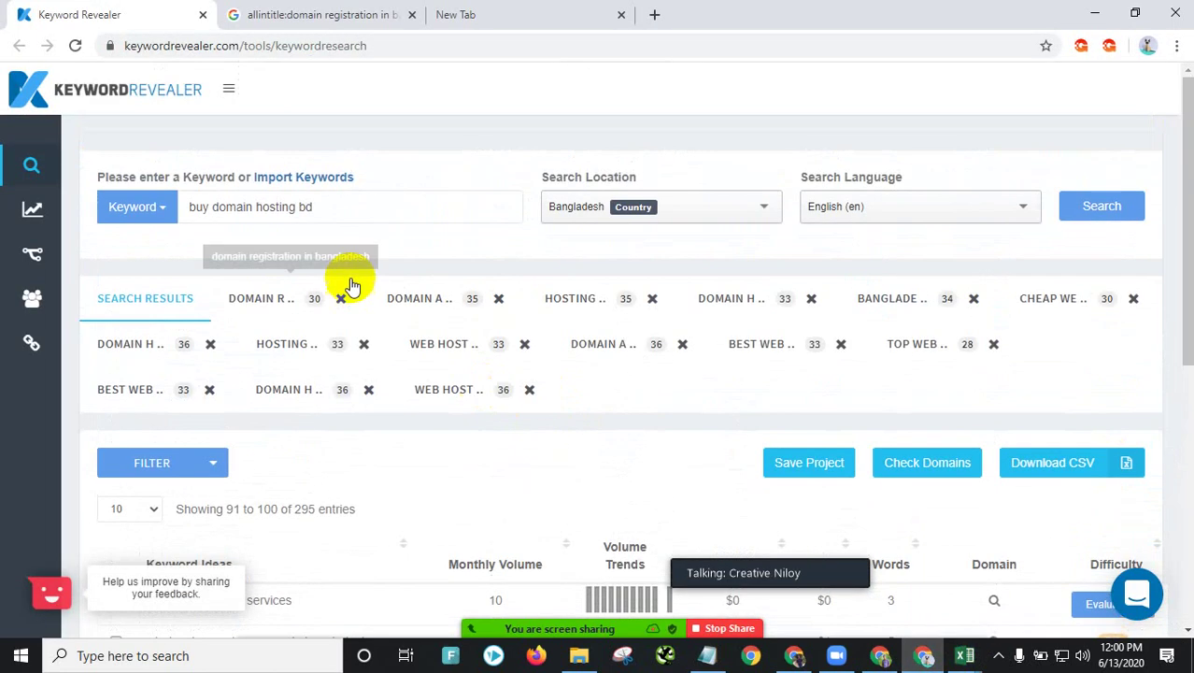
left_click(440, 299)
scroll(929, 560, "down", 5)
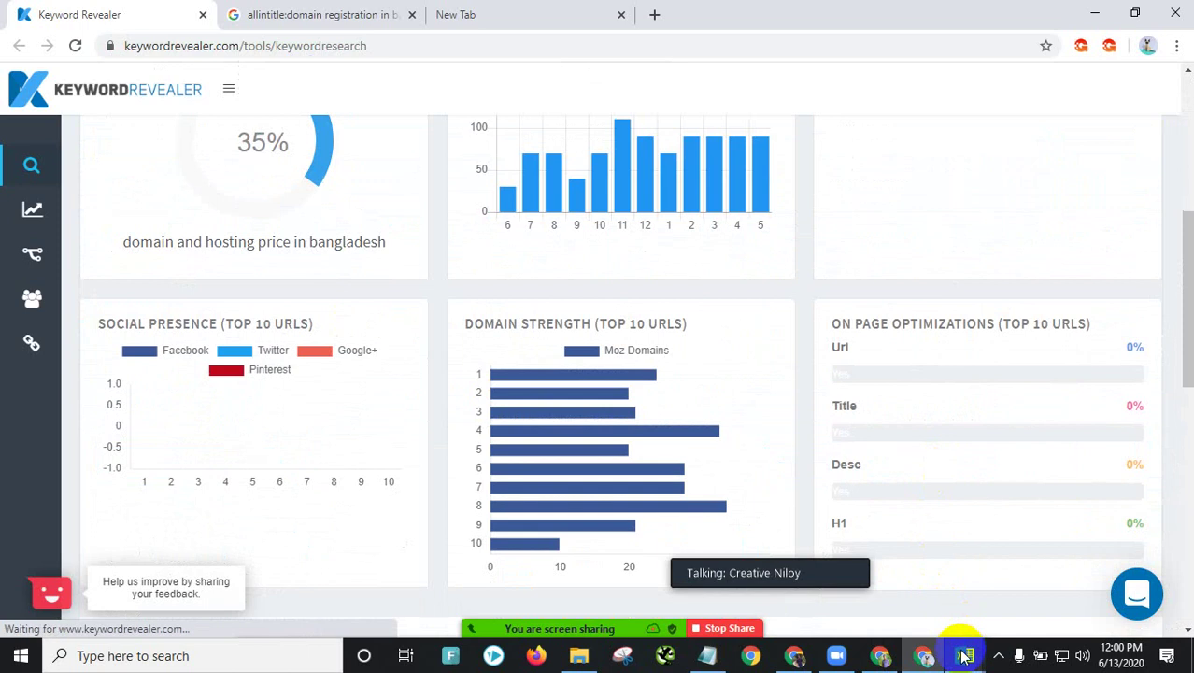
Step: Return to the Keword-for-UK-Car workbook and review the row 1 headings of Sheet2 from keywords to Remarks
mouse_move(962, 654)
left_click(859, 599)
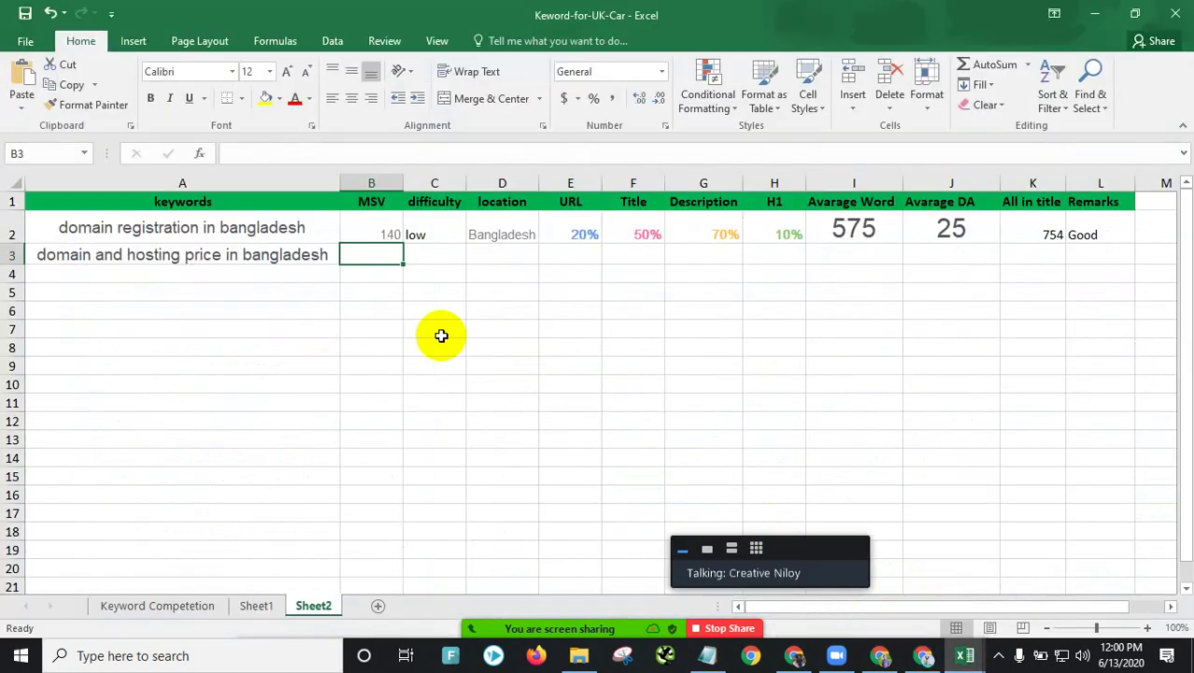
left_click(491, 327)
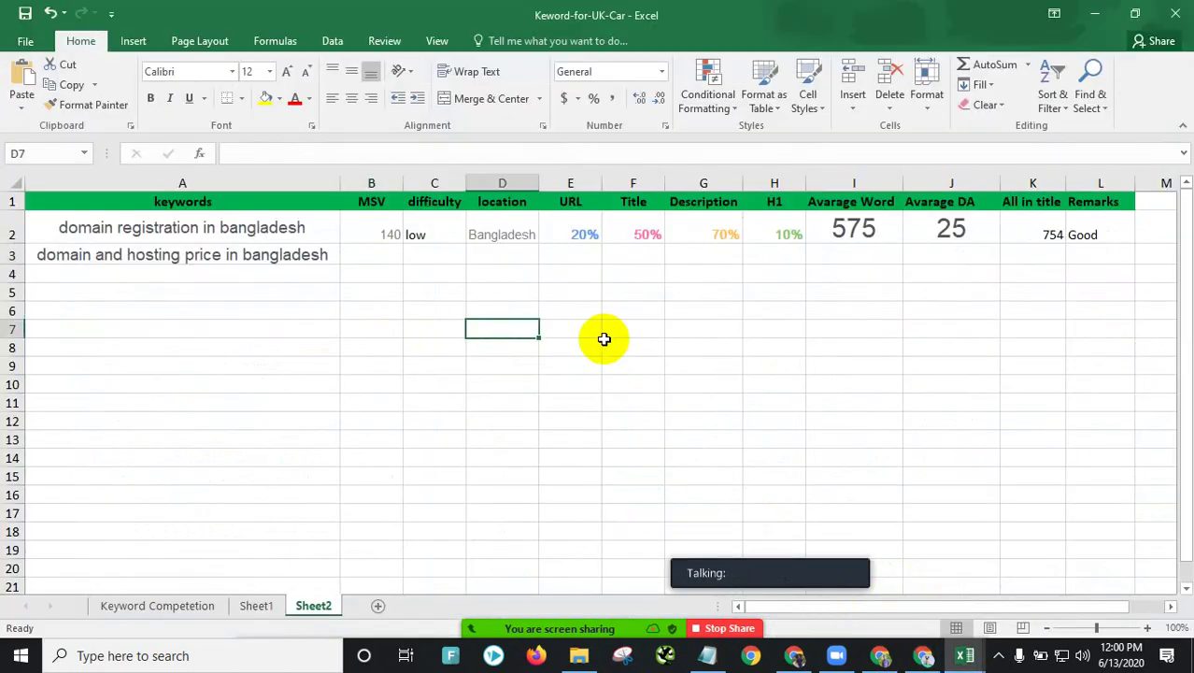
left_click(498, 309)
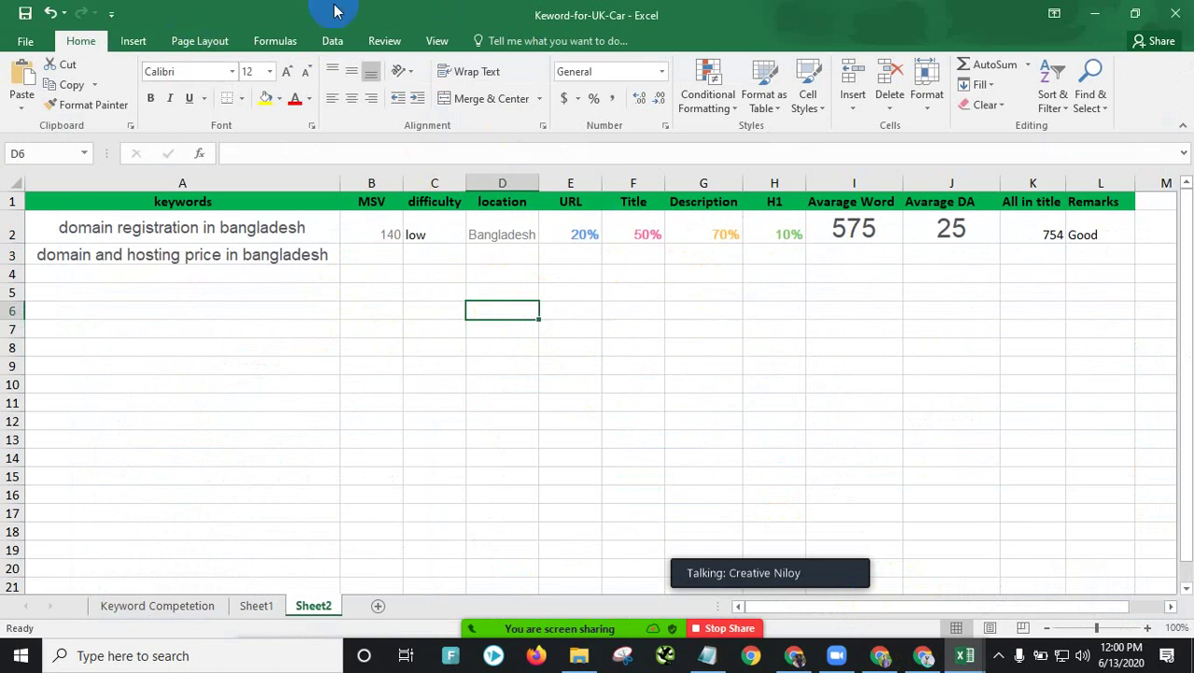
left_click(676, 296)
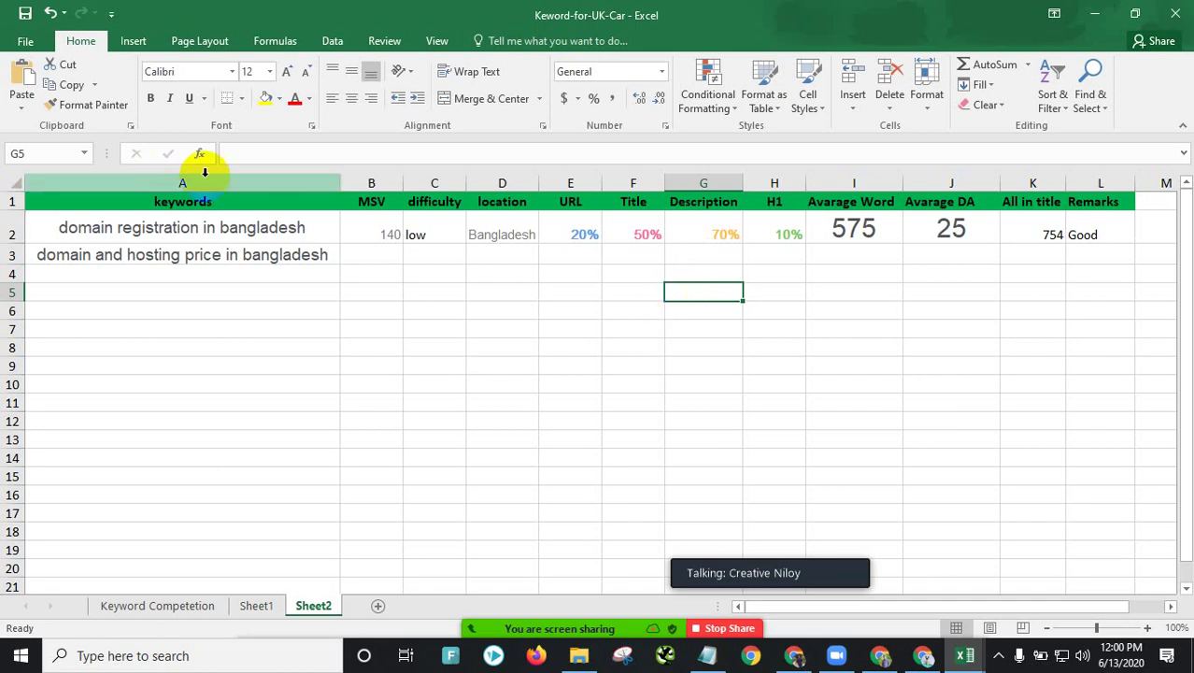
left_click_drag(146, 200, 1084, 193)
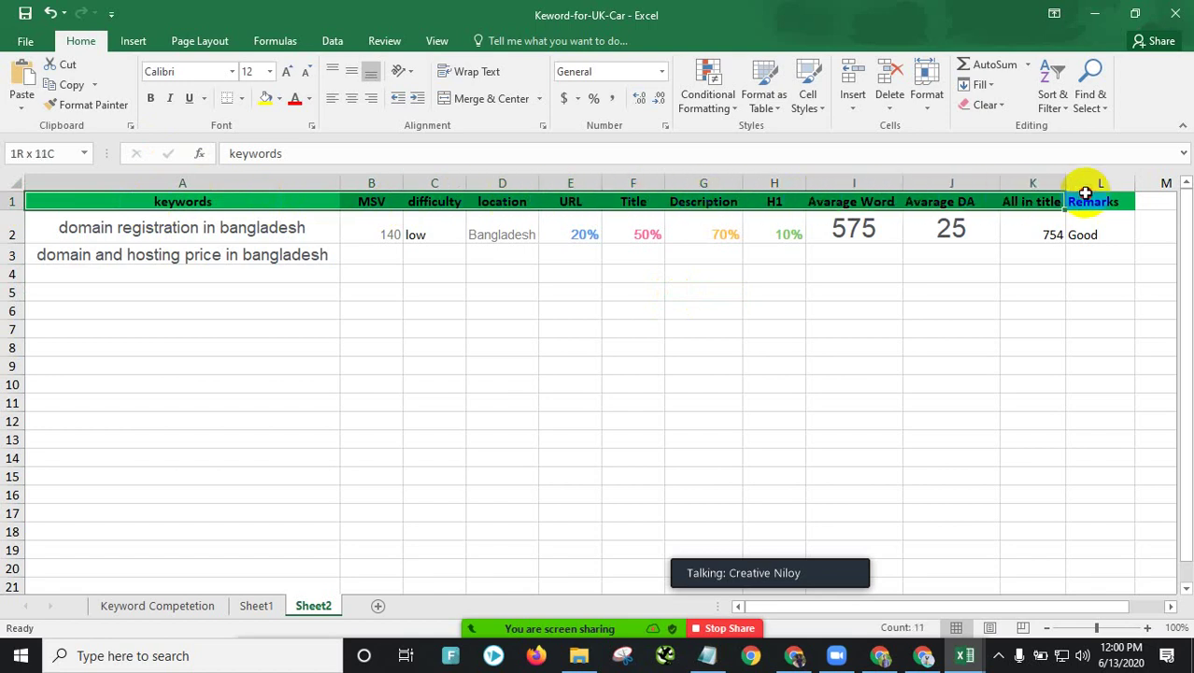
Step: Switch to Keyword Revealer and check the searched keyword and the list of evaluated keywords
left_click(379, 288)
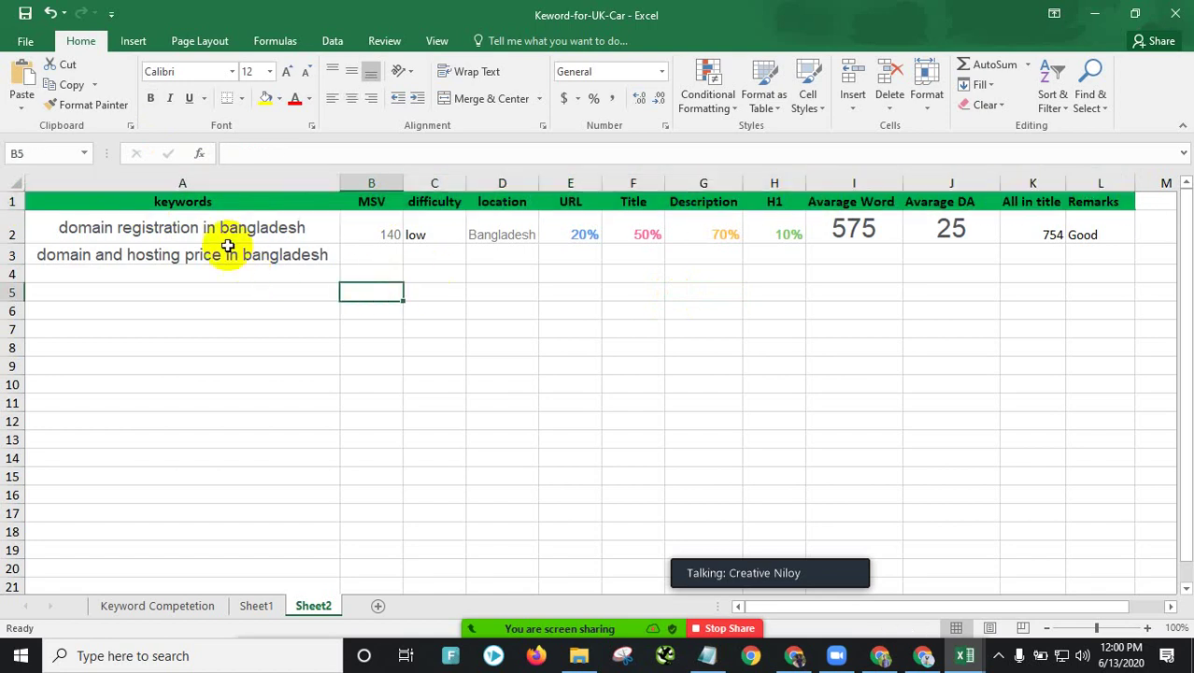
left_click(140, 234)
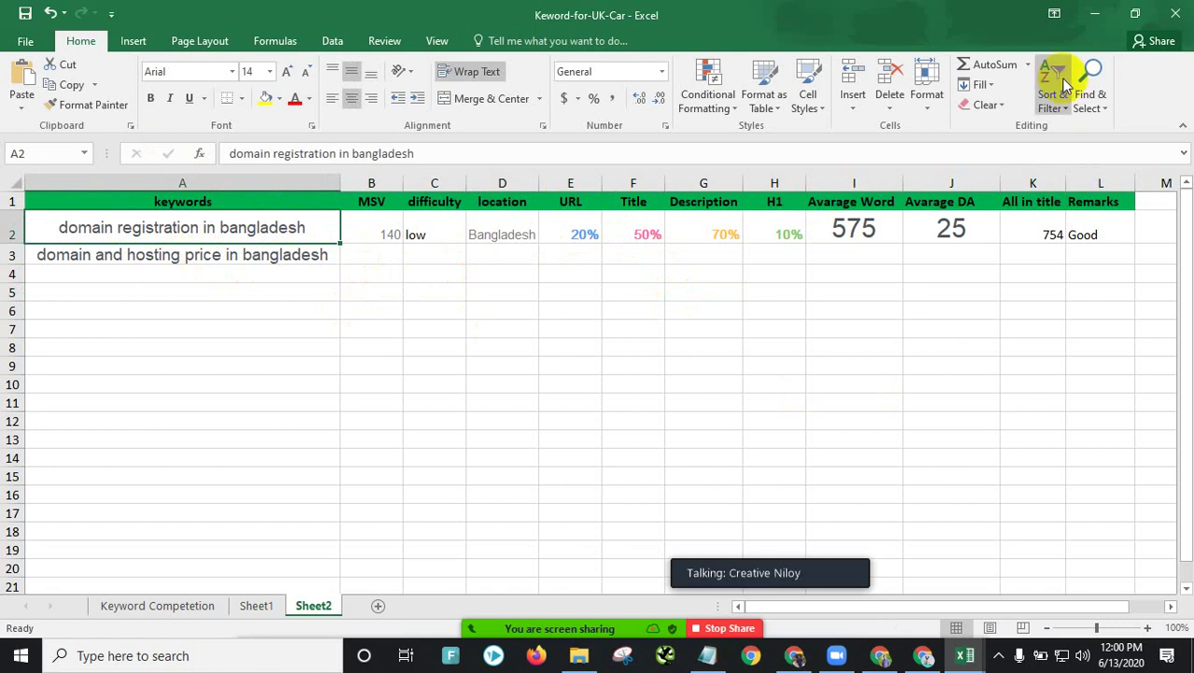
left_click(1095, 13)
scroll(379, 313, "up", 4)
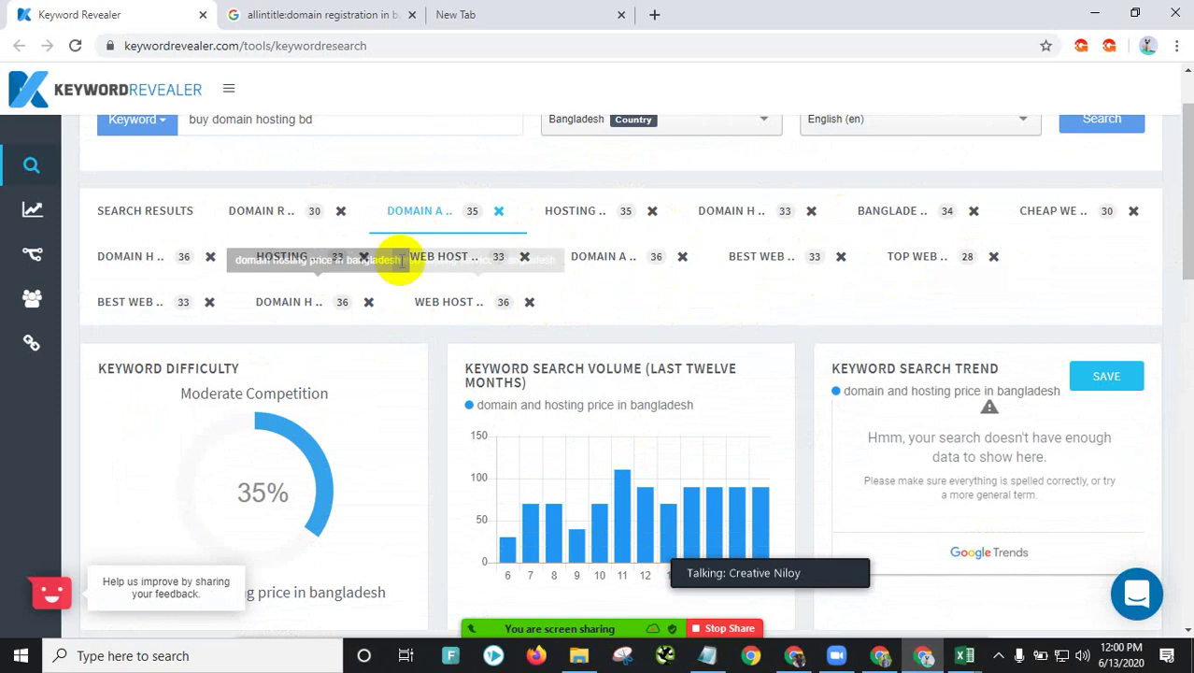
scroll(651, 329, "up", 1)
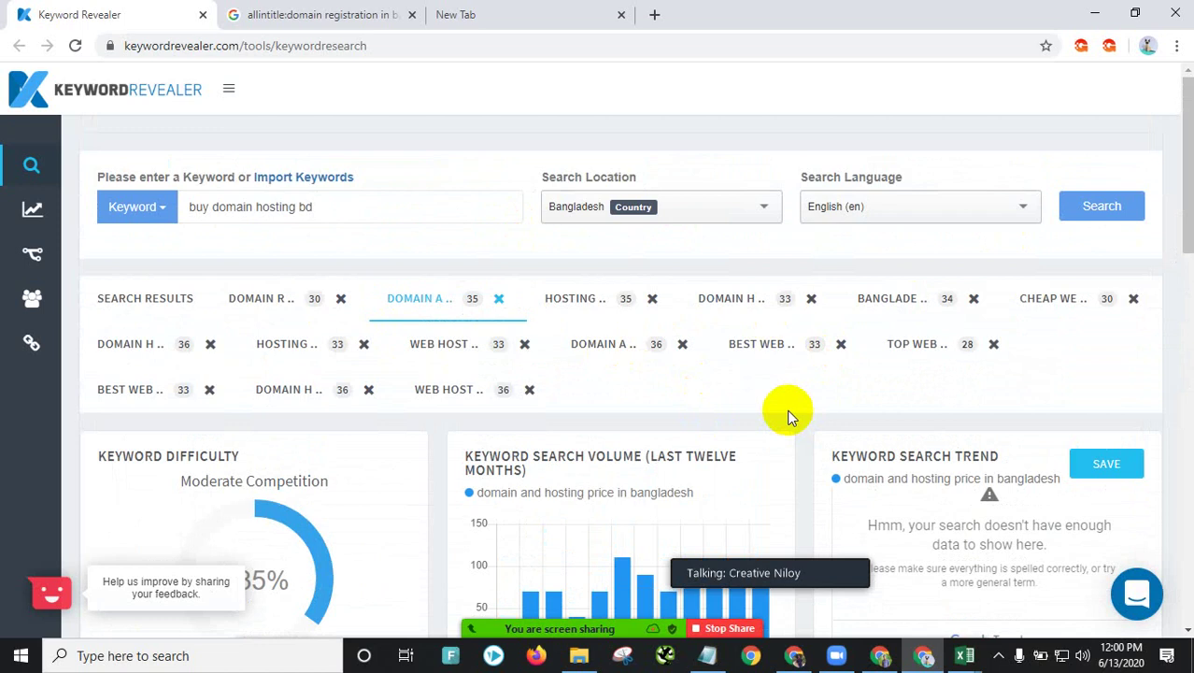
left_click_drag(374, 199, 160, 203)
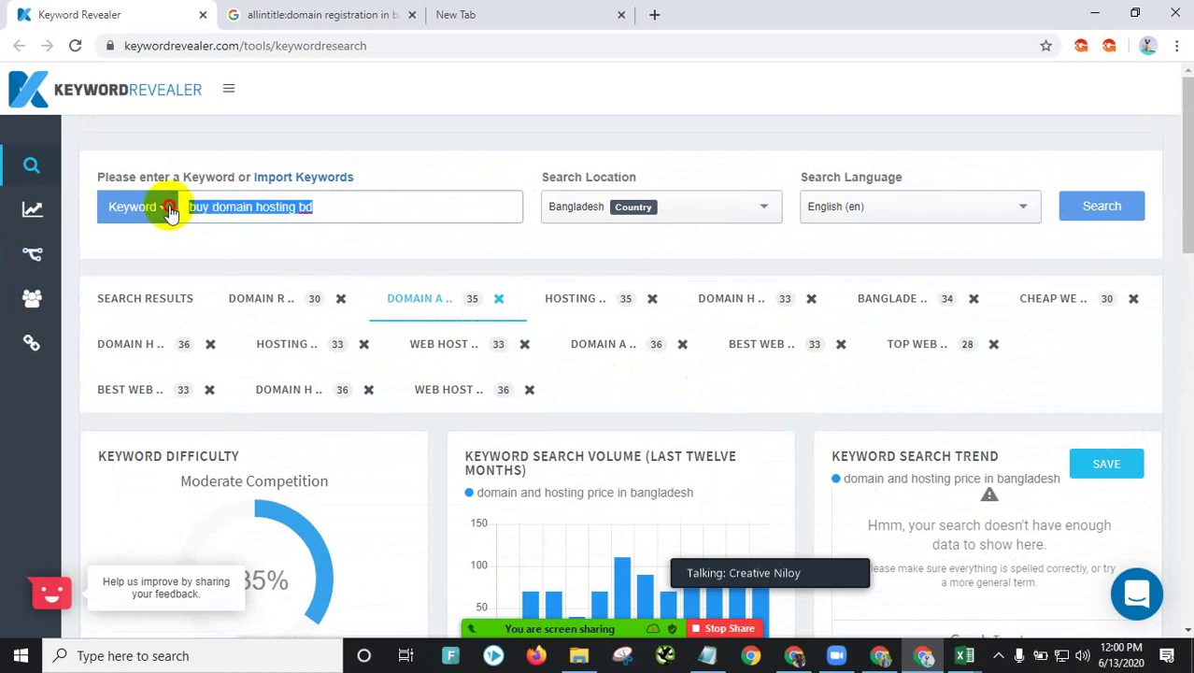
left_click(592, 250)
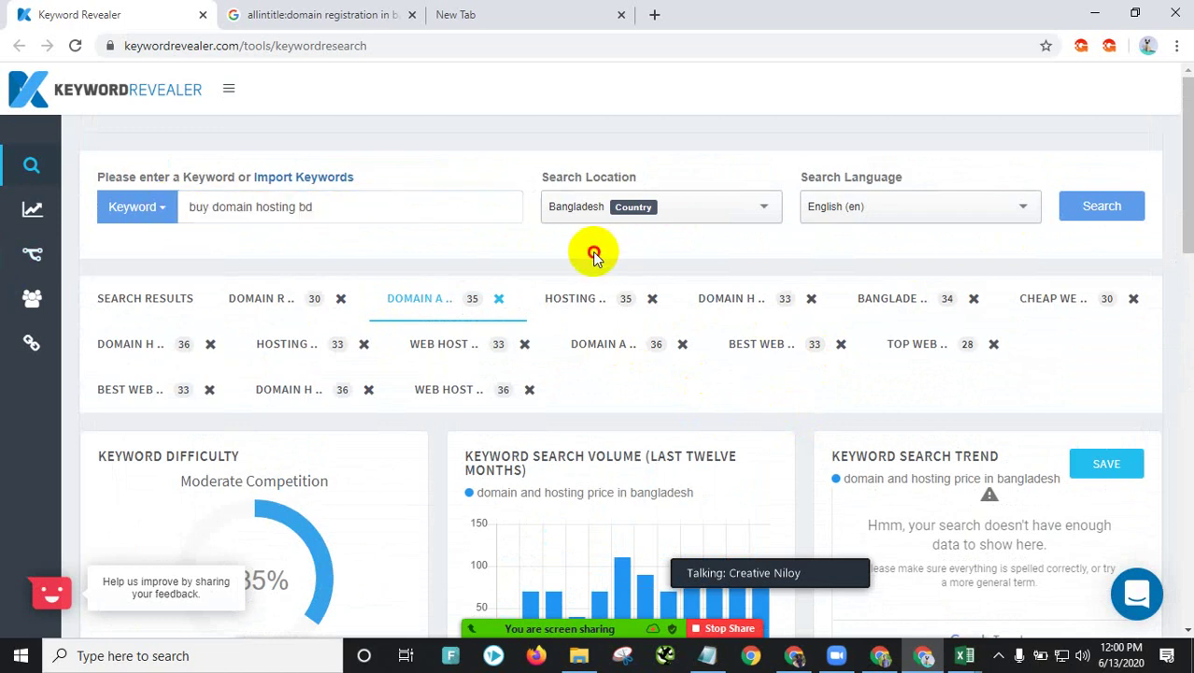
Step: Return to the Keword-for-UK-Car workbook and review the cells from MSV to Remarks in rows 2 to 4 of Sheet2
left_click(965, 655)
left_click(866, 560)
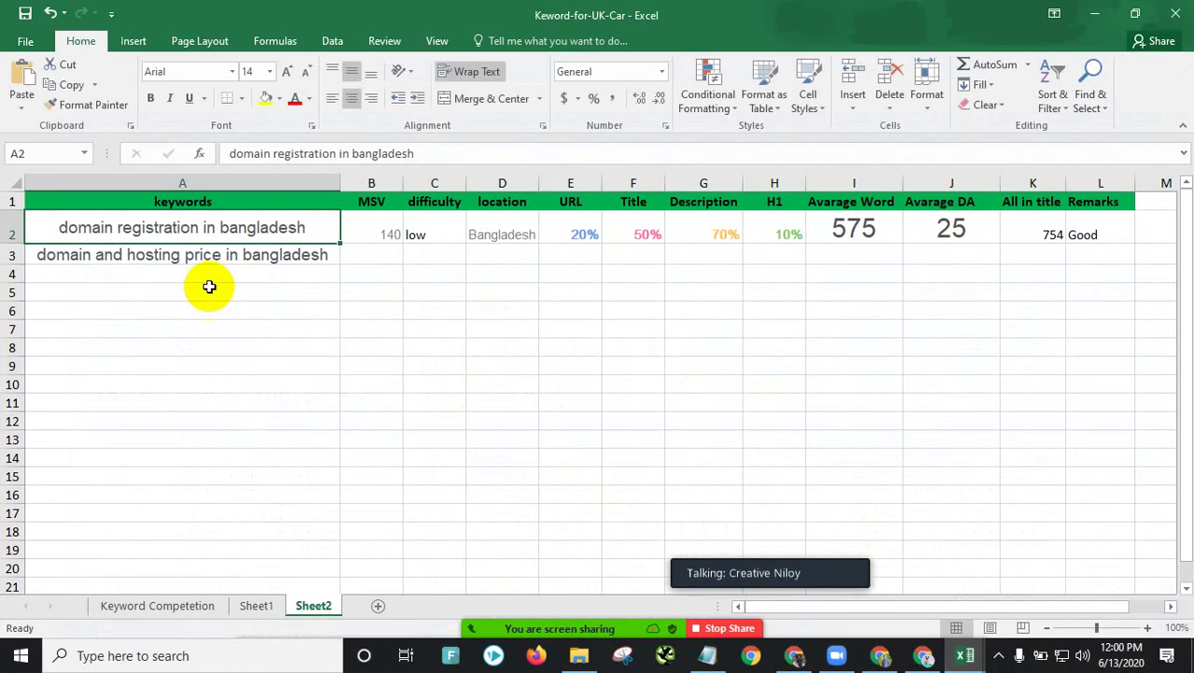
left_click(176, 288)
left_click(199, 273)
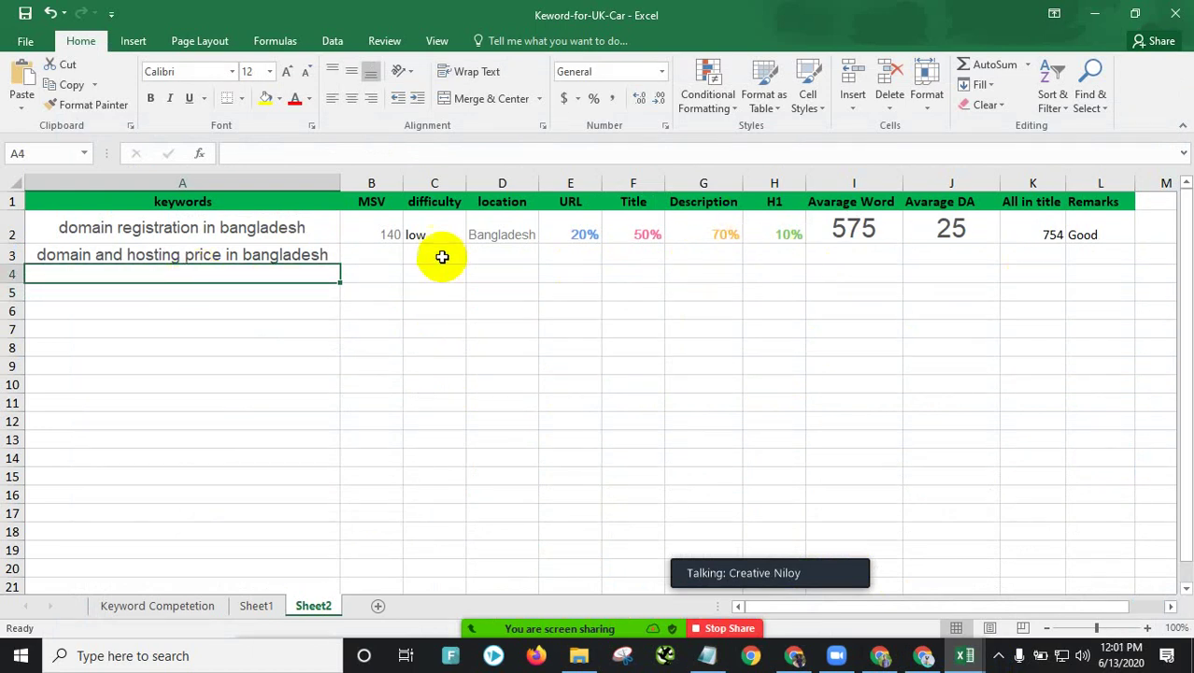
left_click_drag(394, 234, 1125, 274)
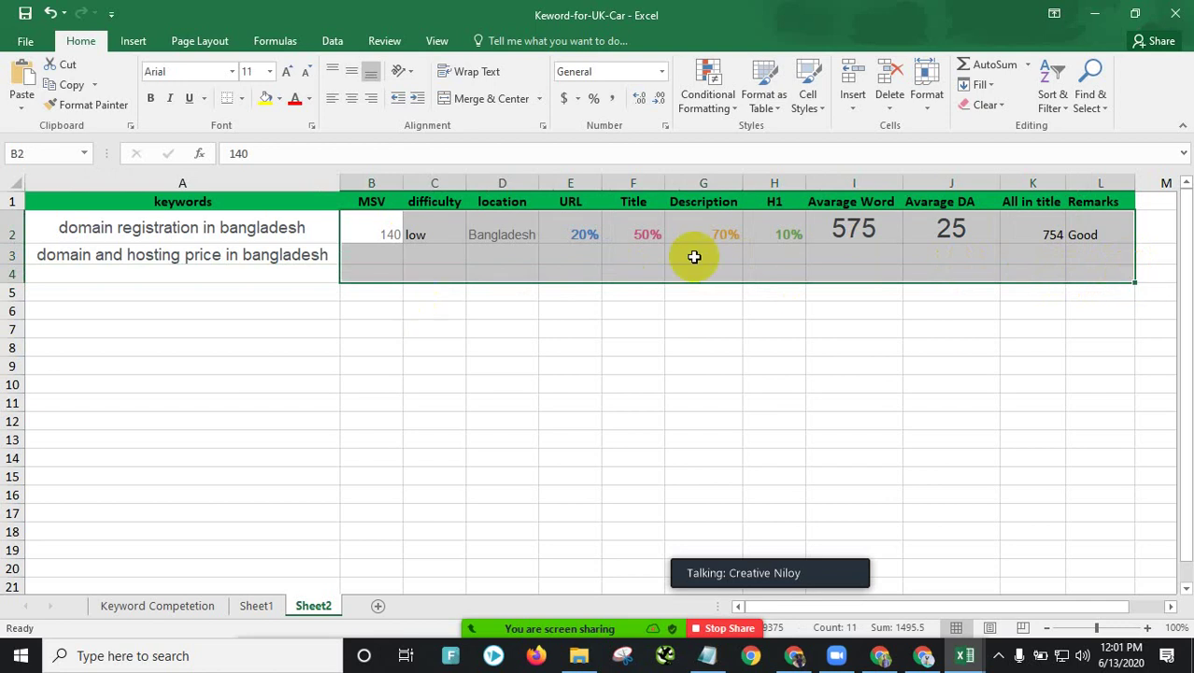
left_click(521, 285)
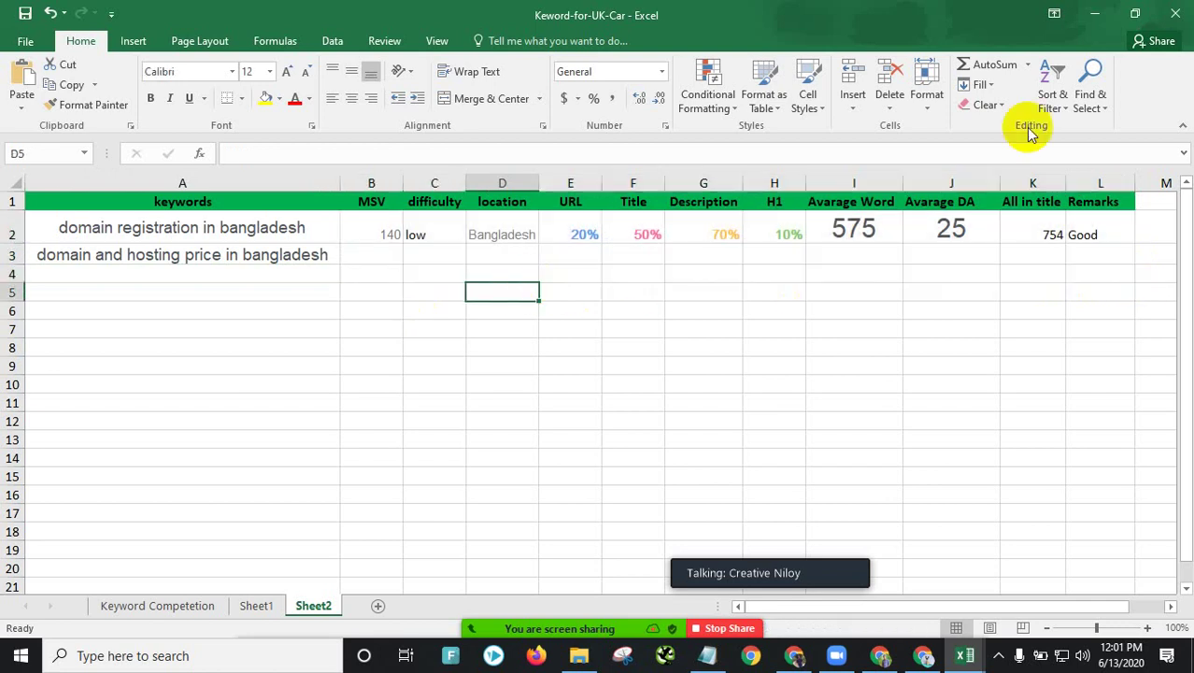
Step: Close the Keword-for-UK-Car and keyword_research workbooks without saving their changes
left_click(1174, 14)
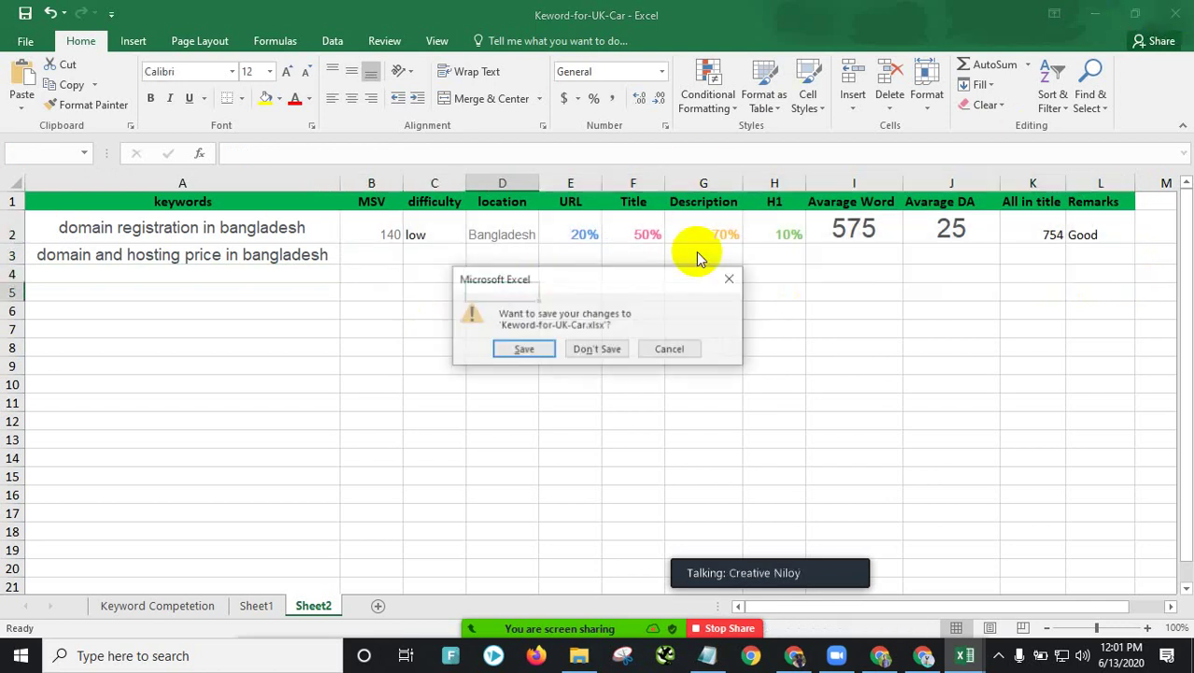
left_click(598, 348)
left_click(1178, 13)
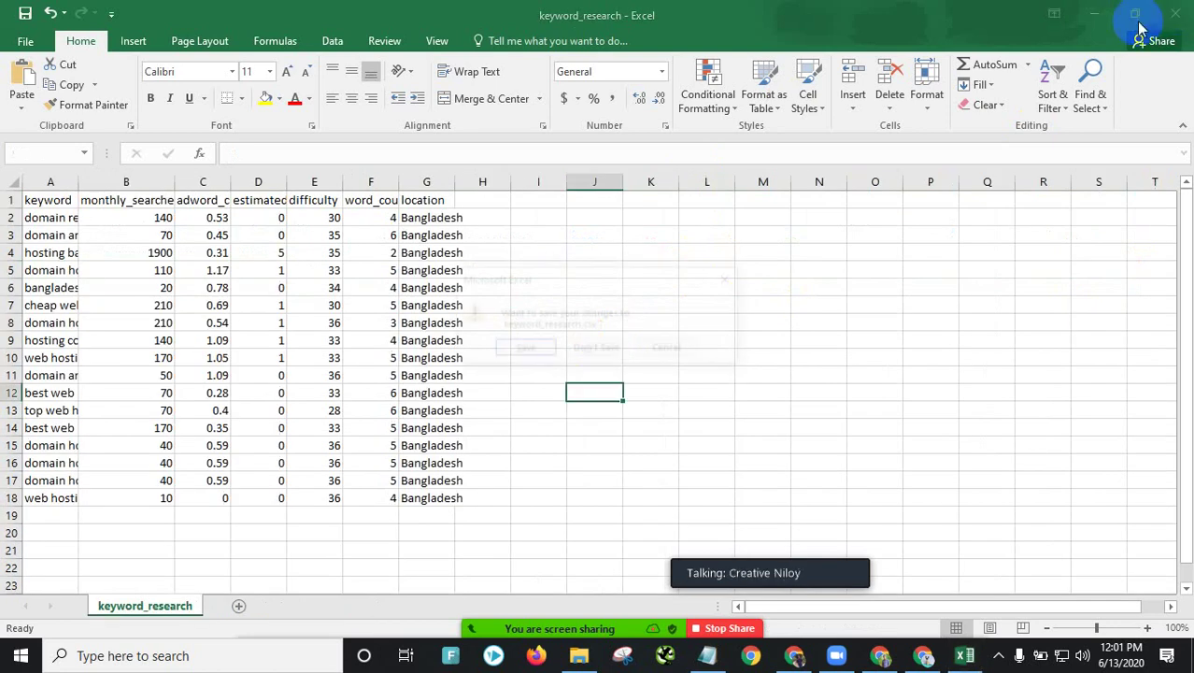
left_click(612, 345)
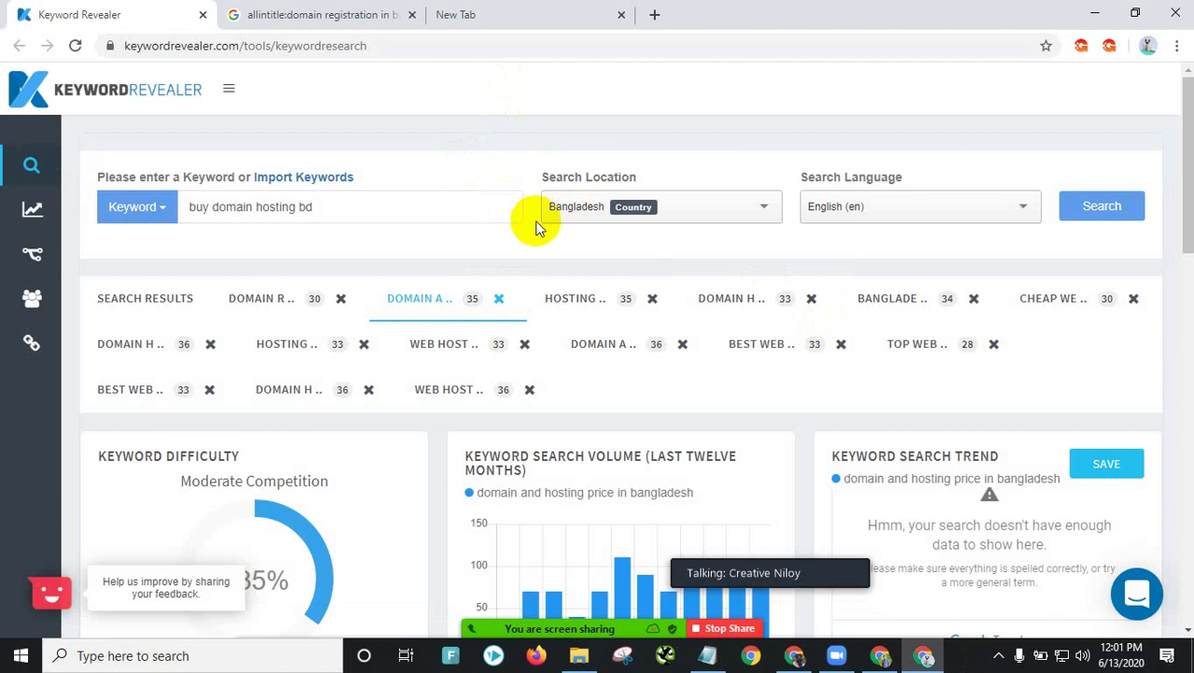
mouse_move(560, 624)
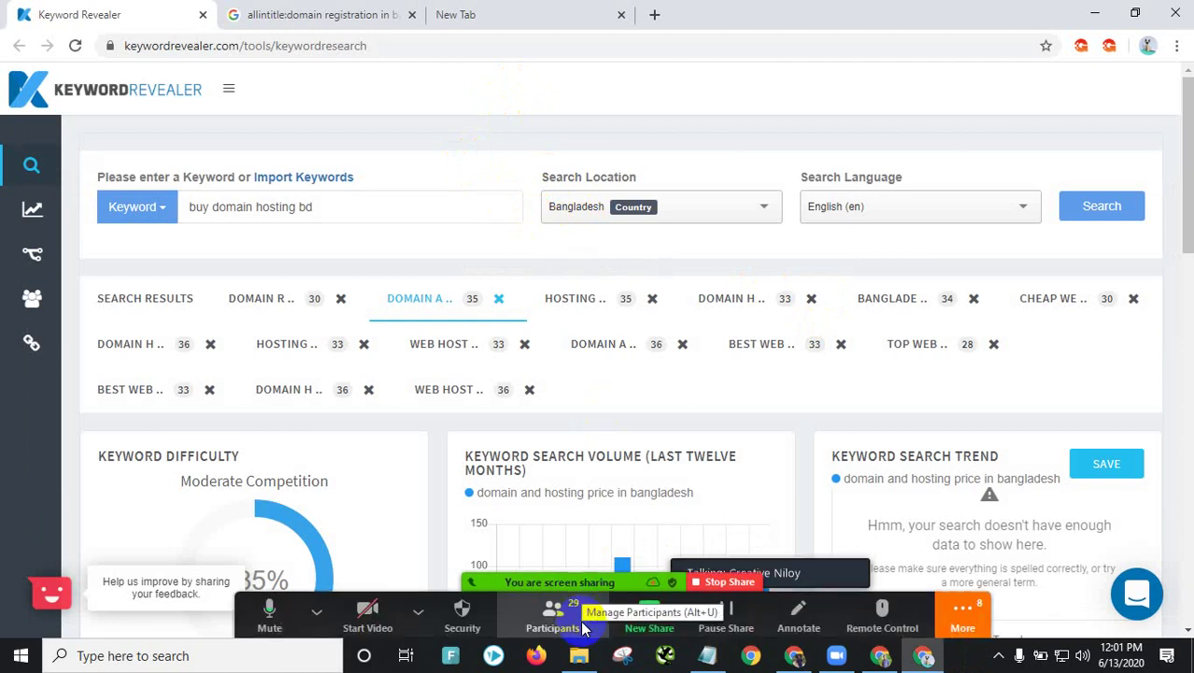
left_click(652, 624)
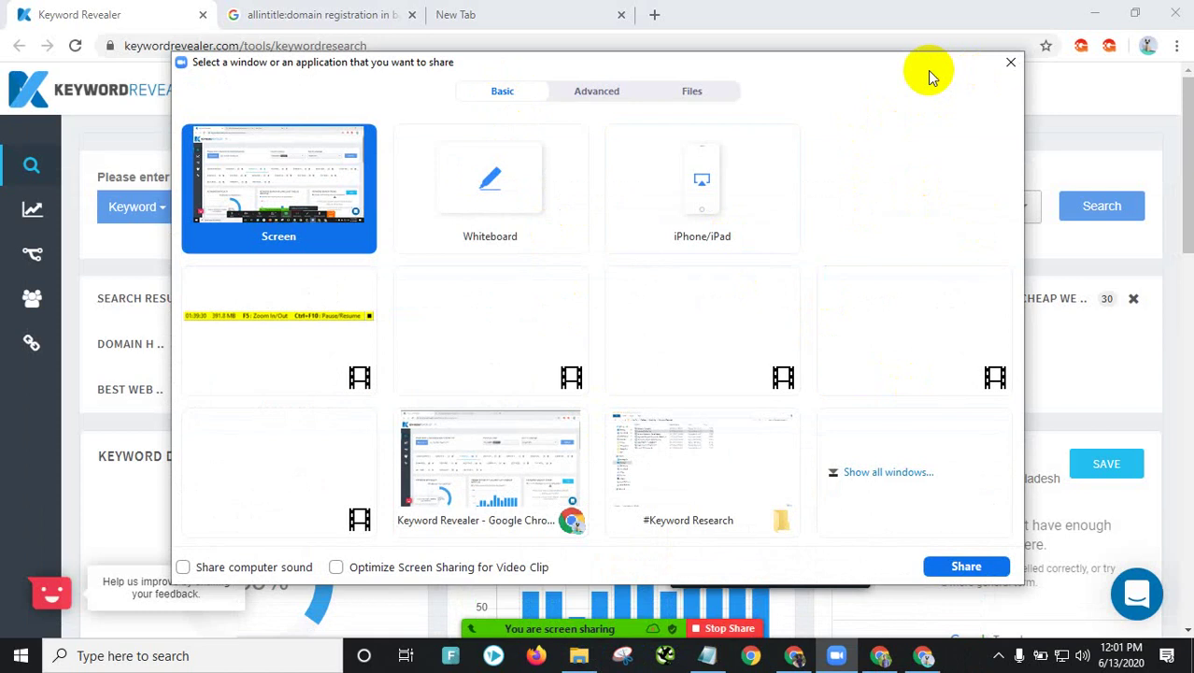
left_click(1010, 64)
Step: Stop the Zoom screen share and minimize the meeting window
mouse_move(733, 584)
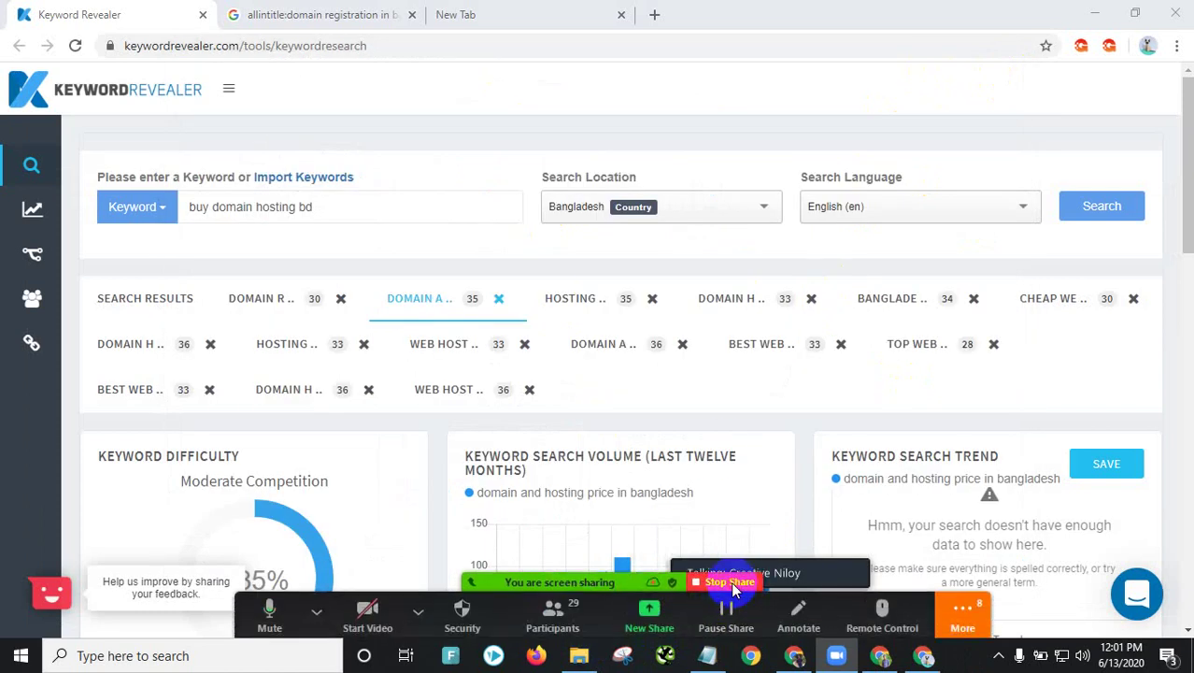
left_click(731, 583)
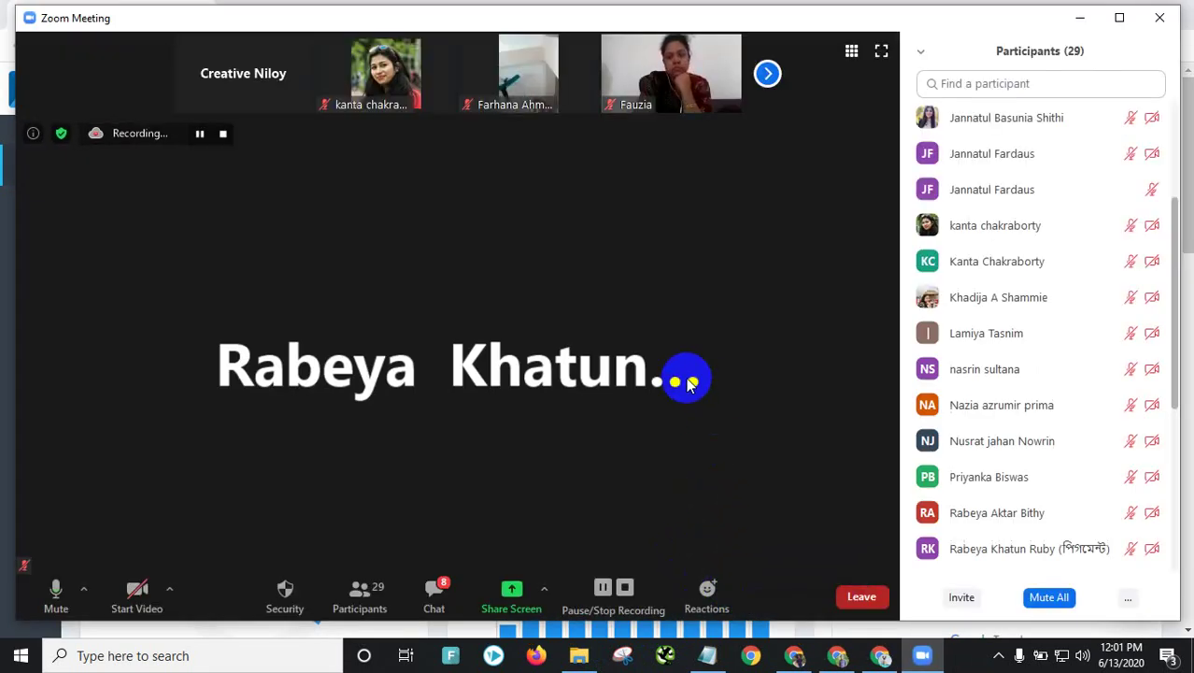
left_click(1083, 24)
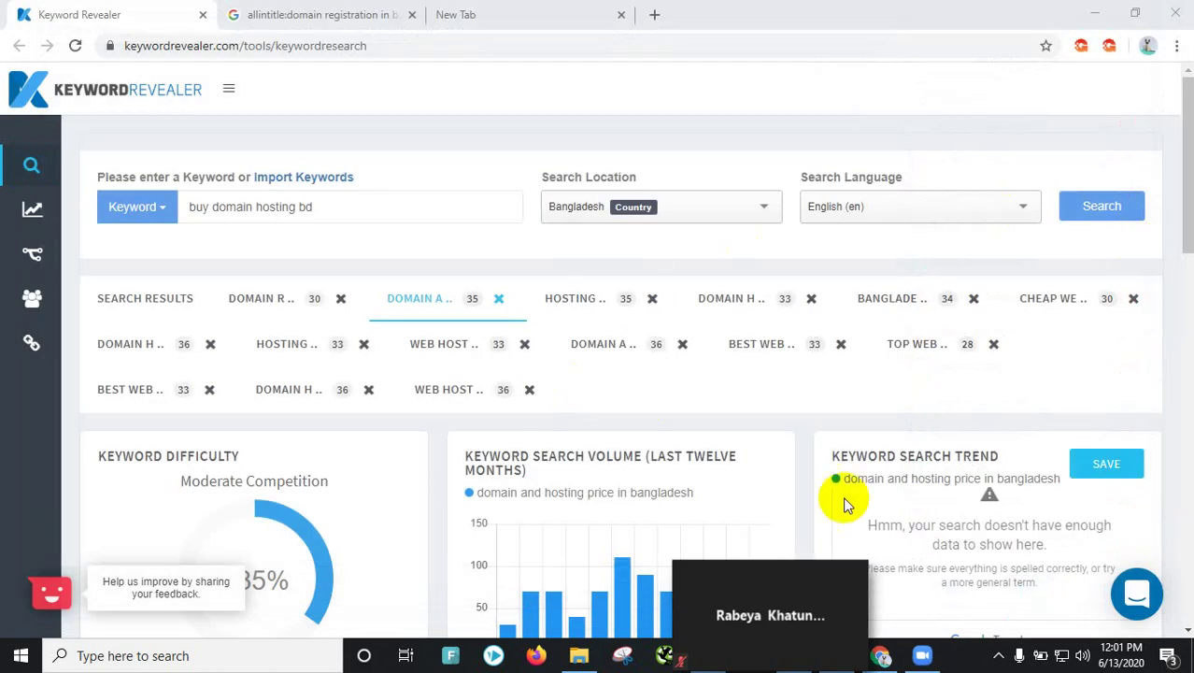
scroll(842, 498, "down", 6)
scroll(846, 504, "up", 6)
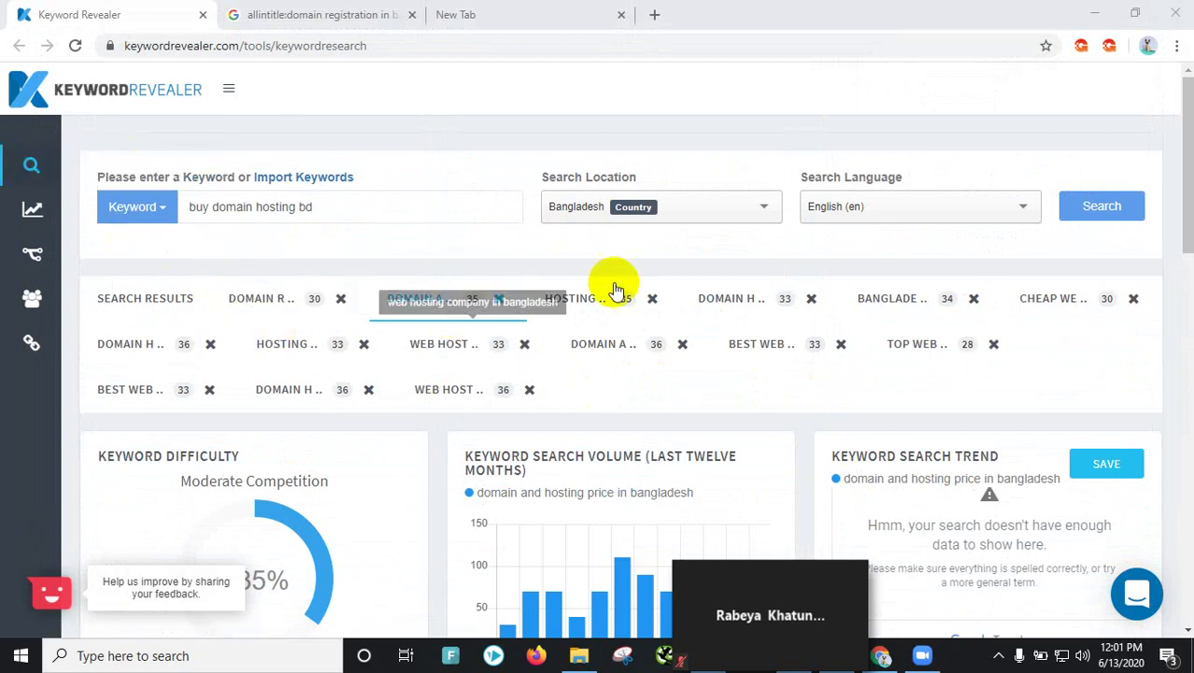
scroll(581, 382, "down", 6)
scroll(601, 375, "up", 6)
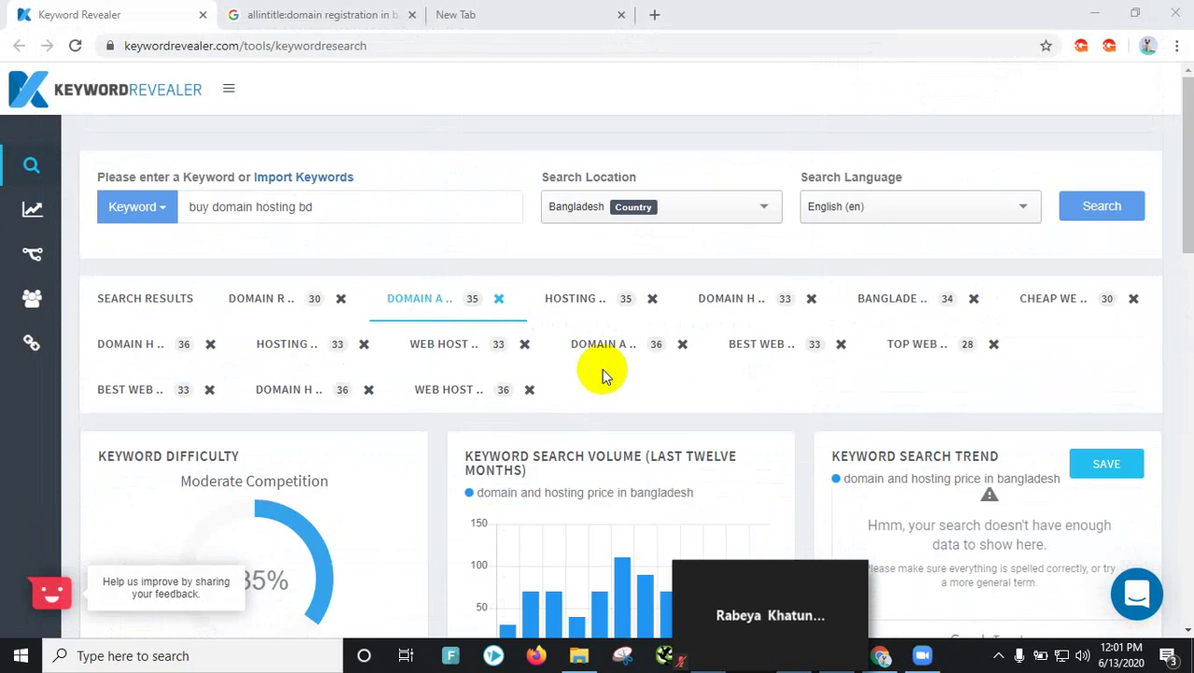
left_click(526, 135)
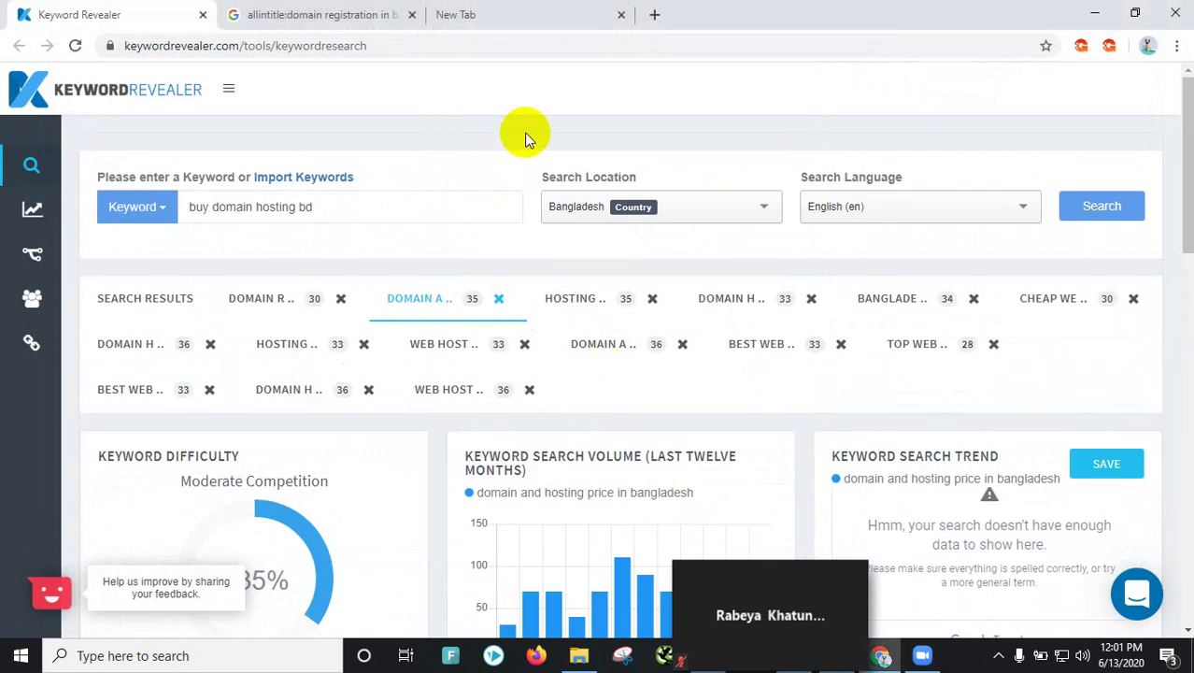
Step: Close the Google results for "allintitle:domain registration in bangladesh" and return to the Keyword Revealer page
left_click(344, 19)
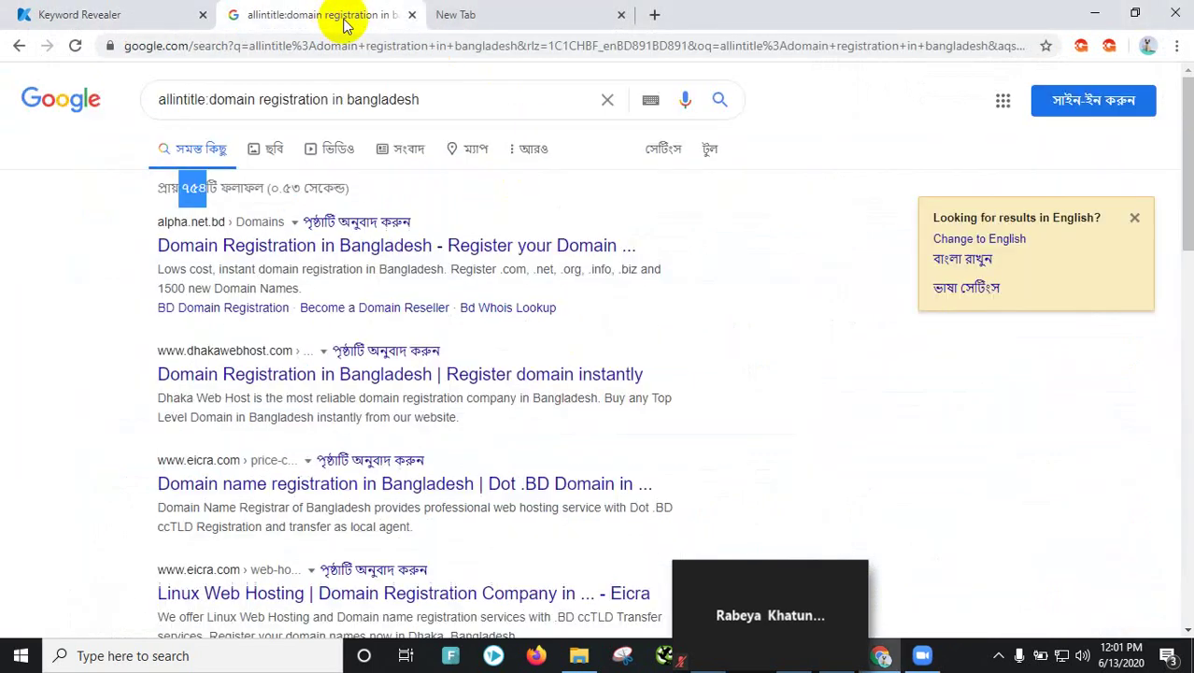
left_click(416, 16)
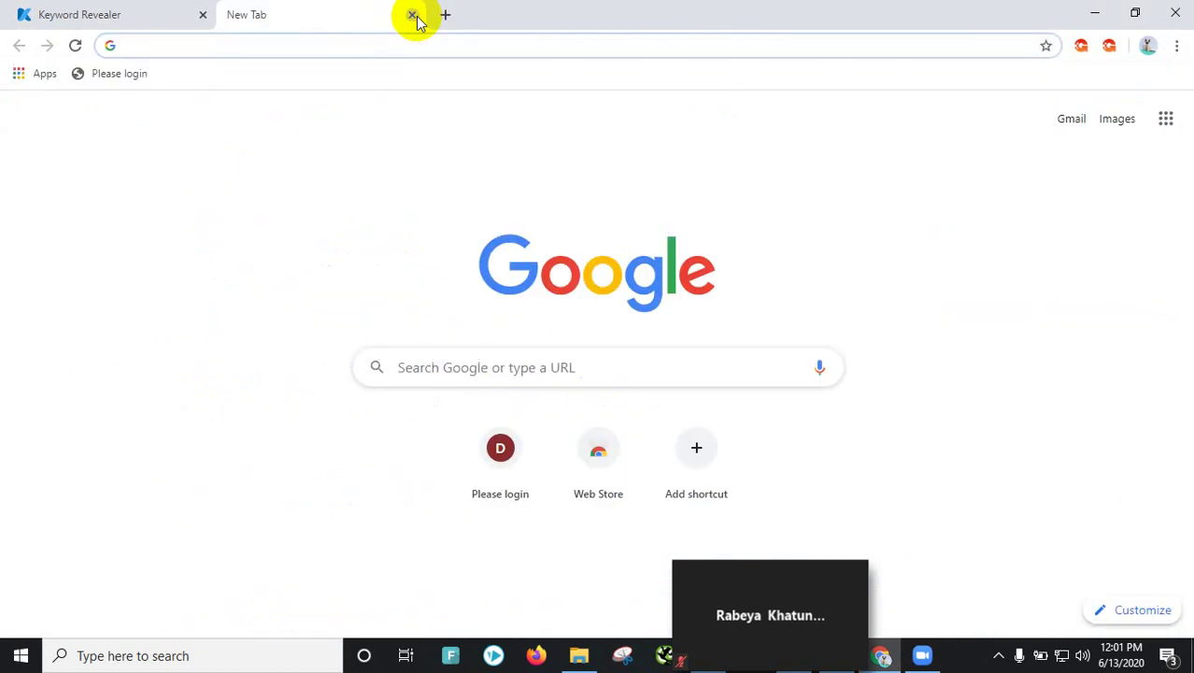
left_click(130, 8)
Step: Look over the "domain and hosting price in bangladesh" report and switch back to the Zoom meeting
scroll(734, 325, "down", 4)
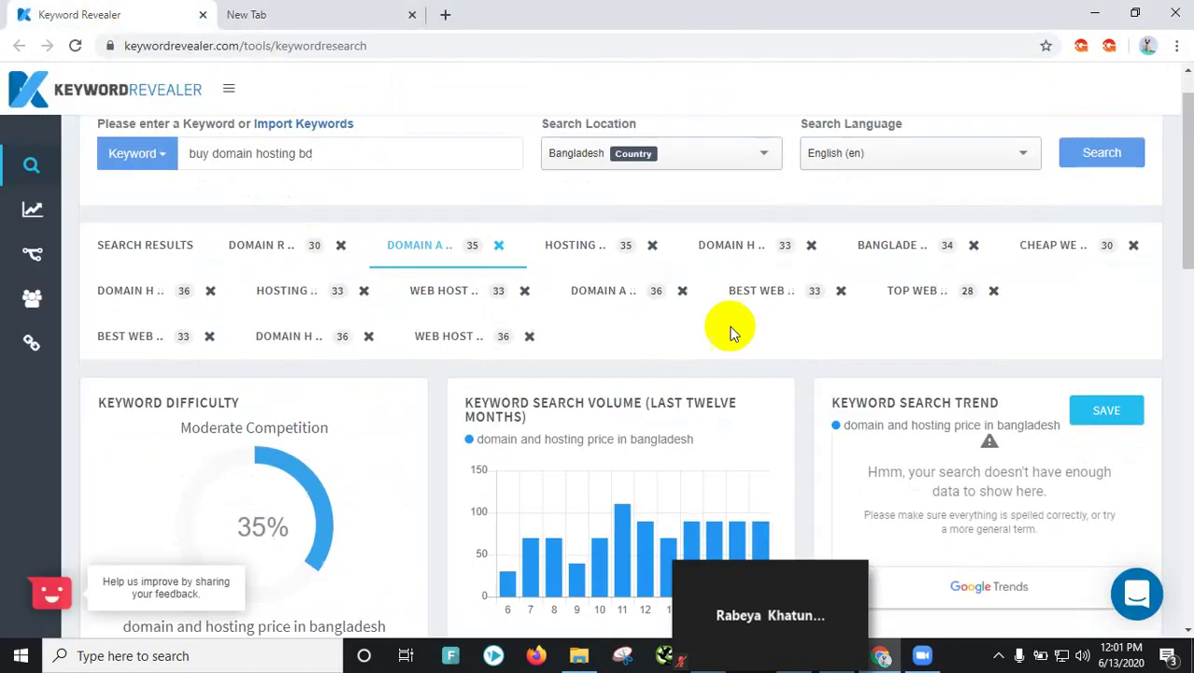
mouse_move(798, 614)
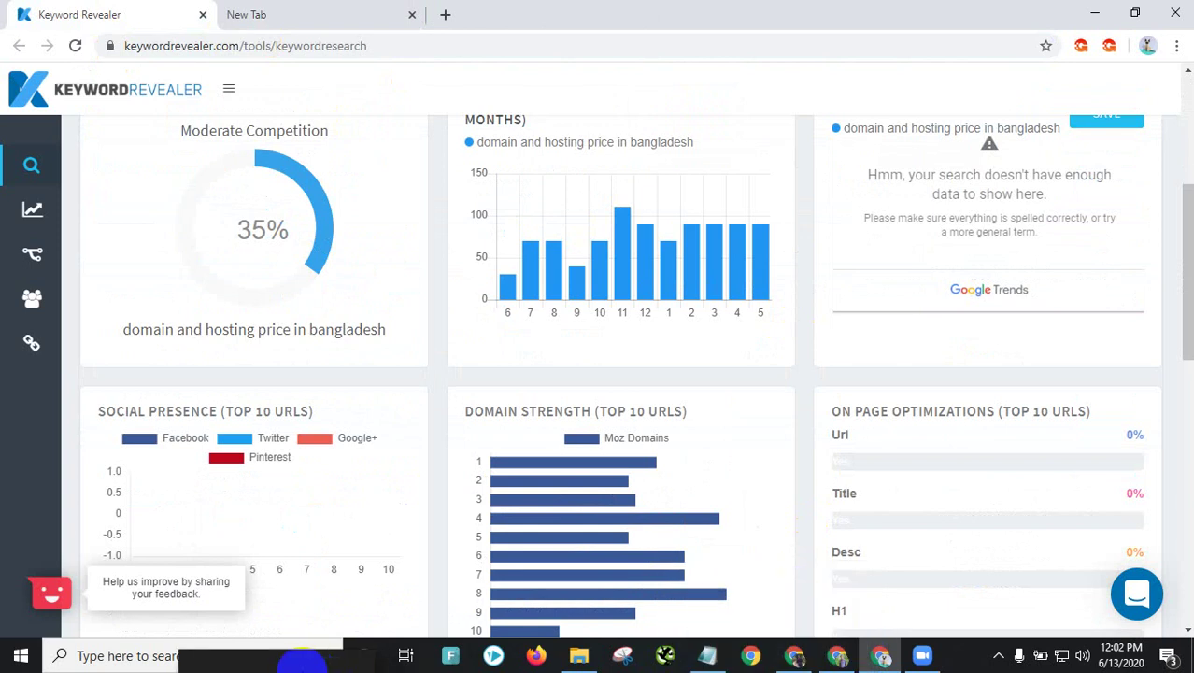
left_click(939, 662)
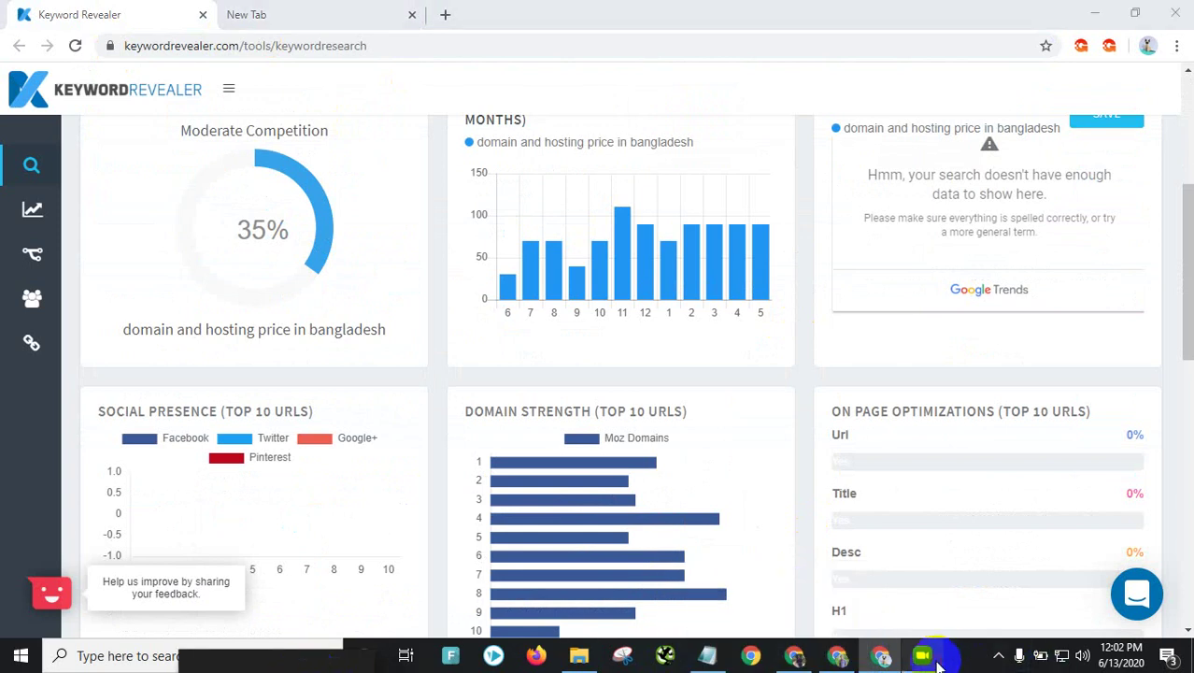